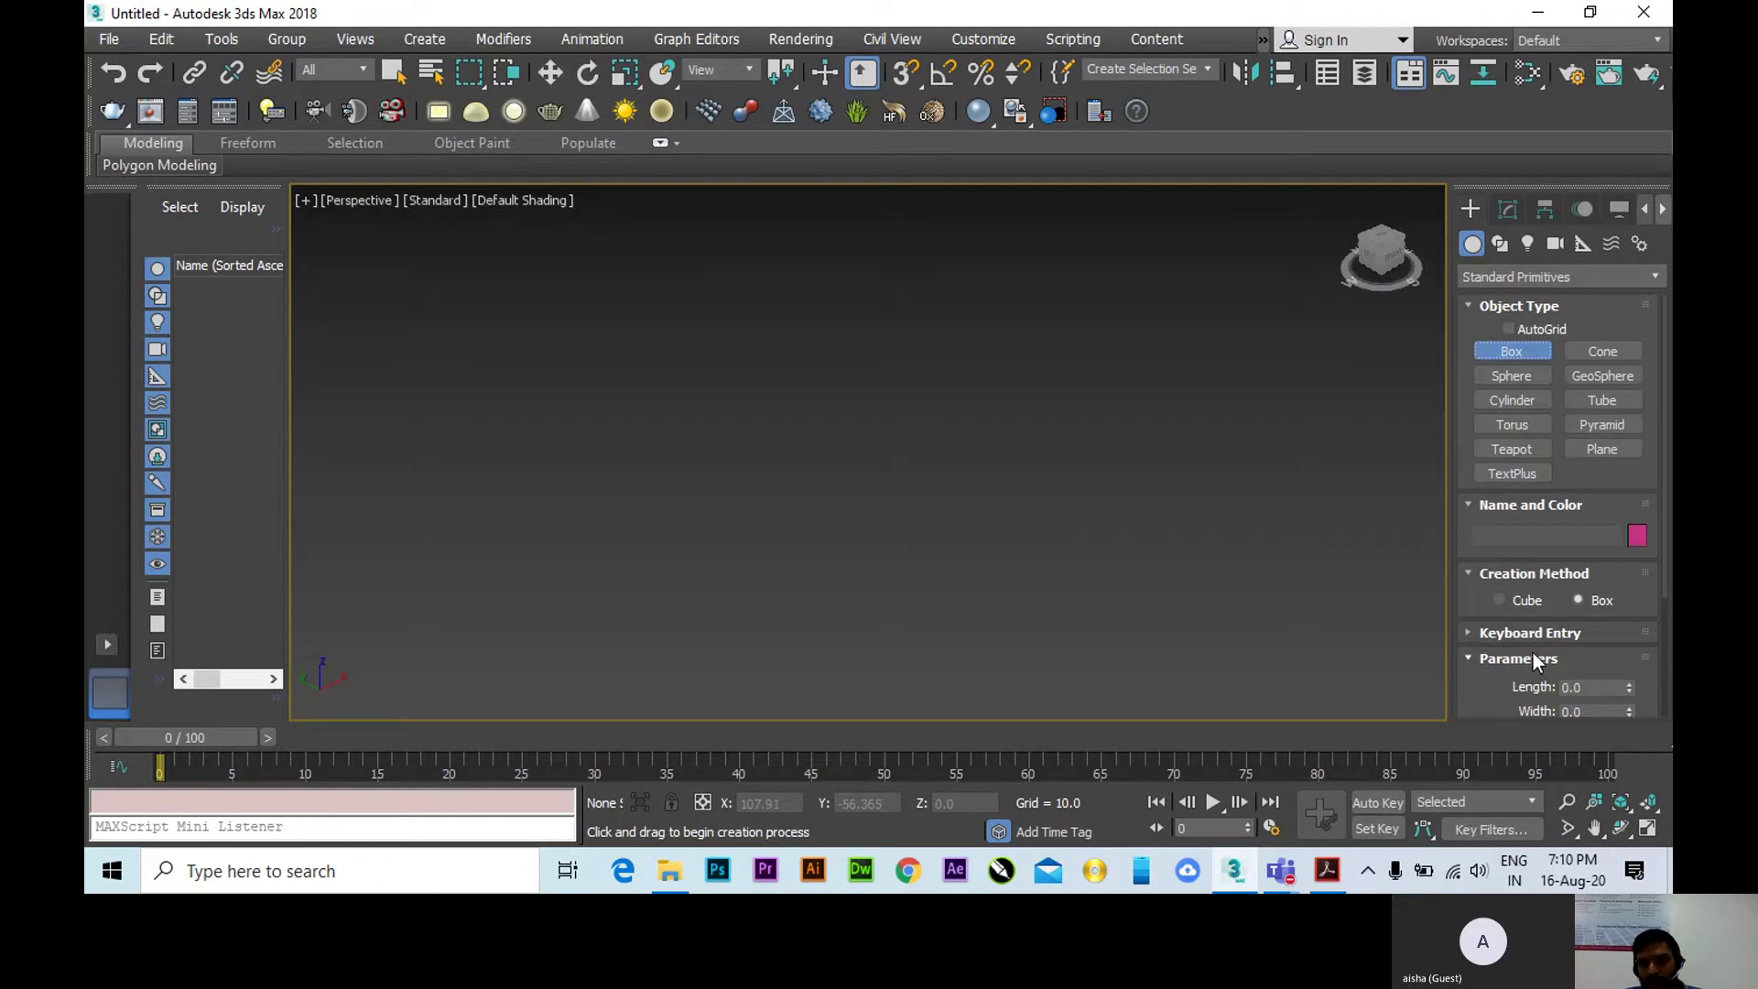
Create a box by keyboard entry at the origin with length 15, width 30 and height 40.
click(1508, 631)
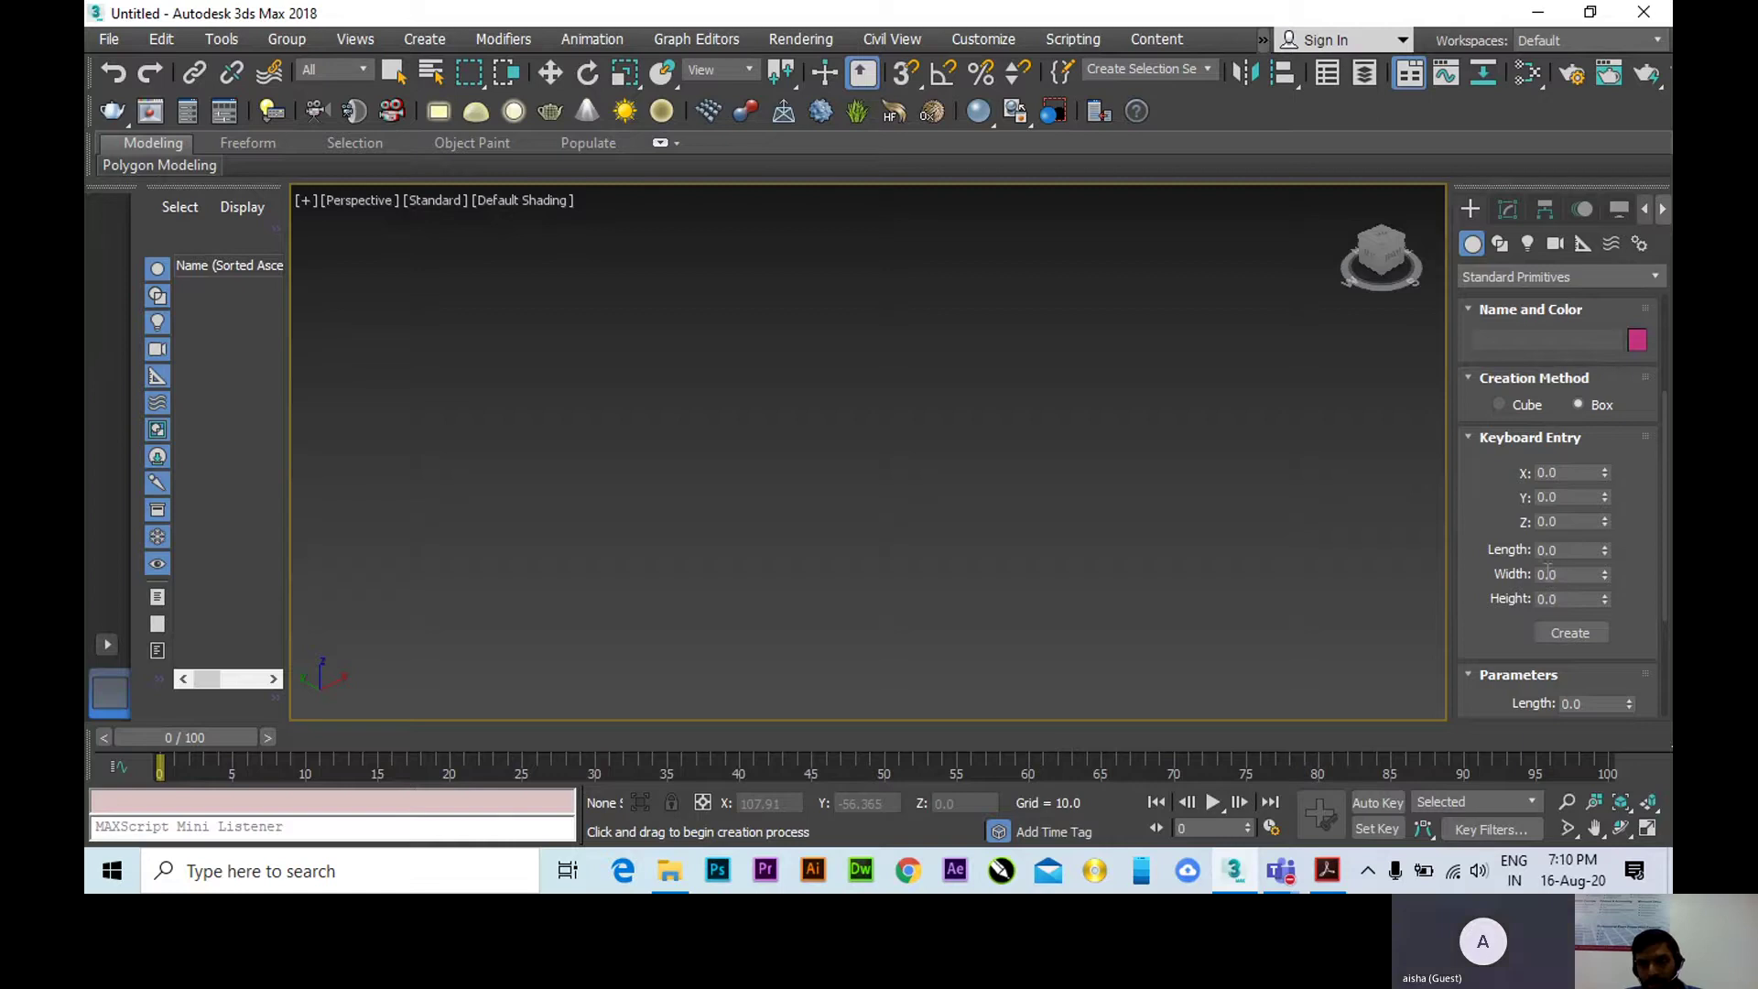
double_click(1562, 549)
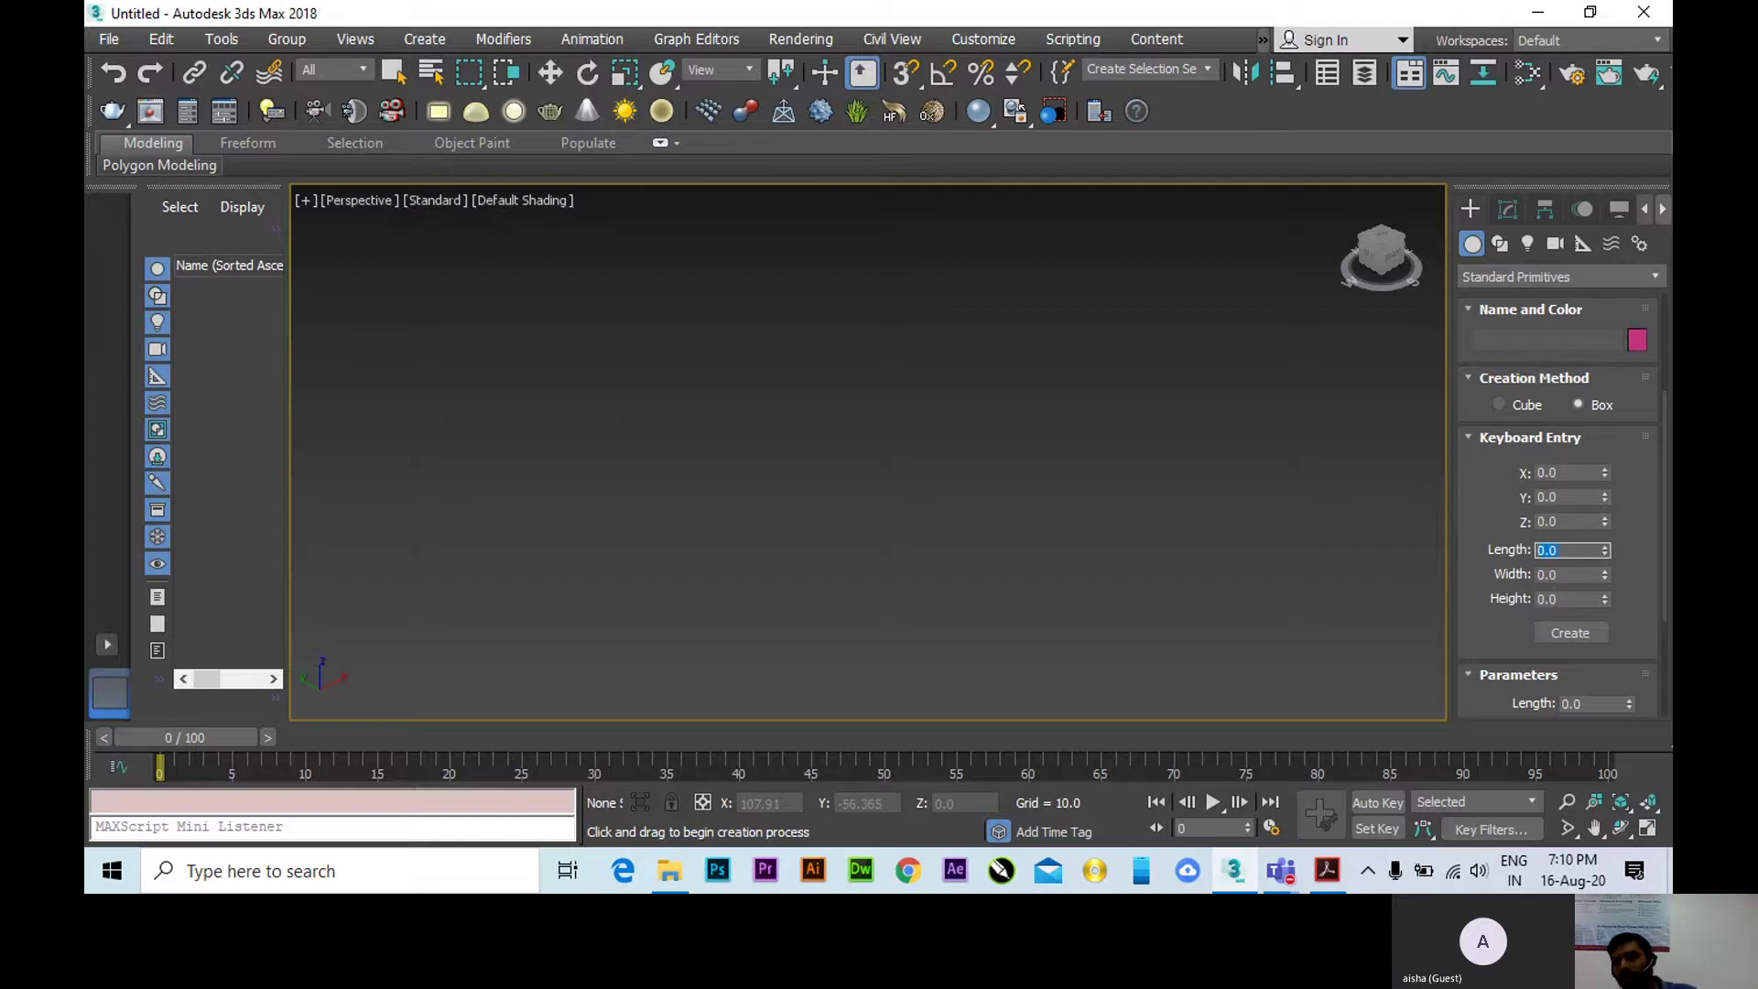
text(15)
key(Tab)
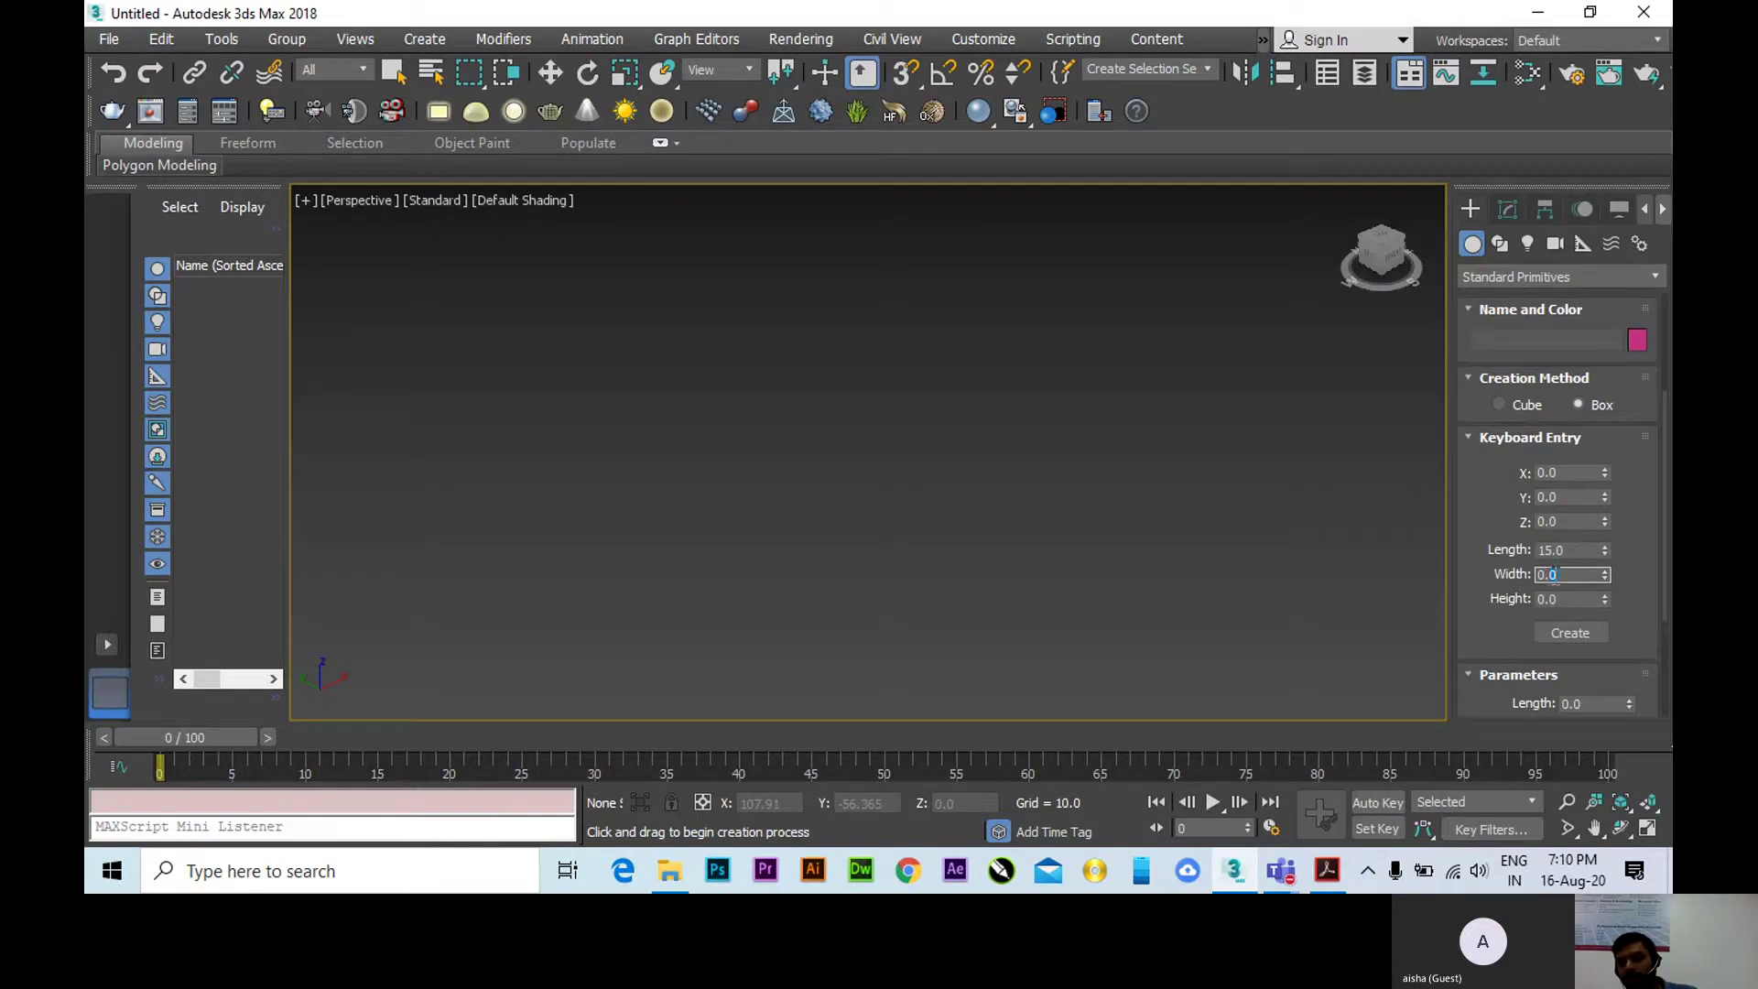
text(30)
key(Tab)
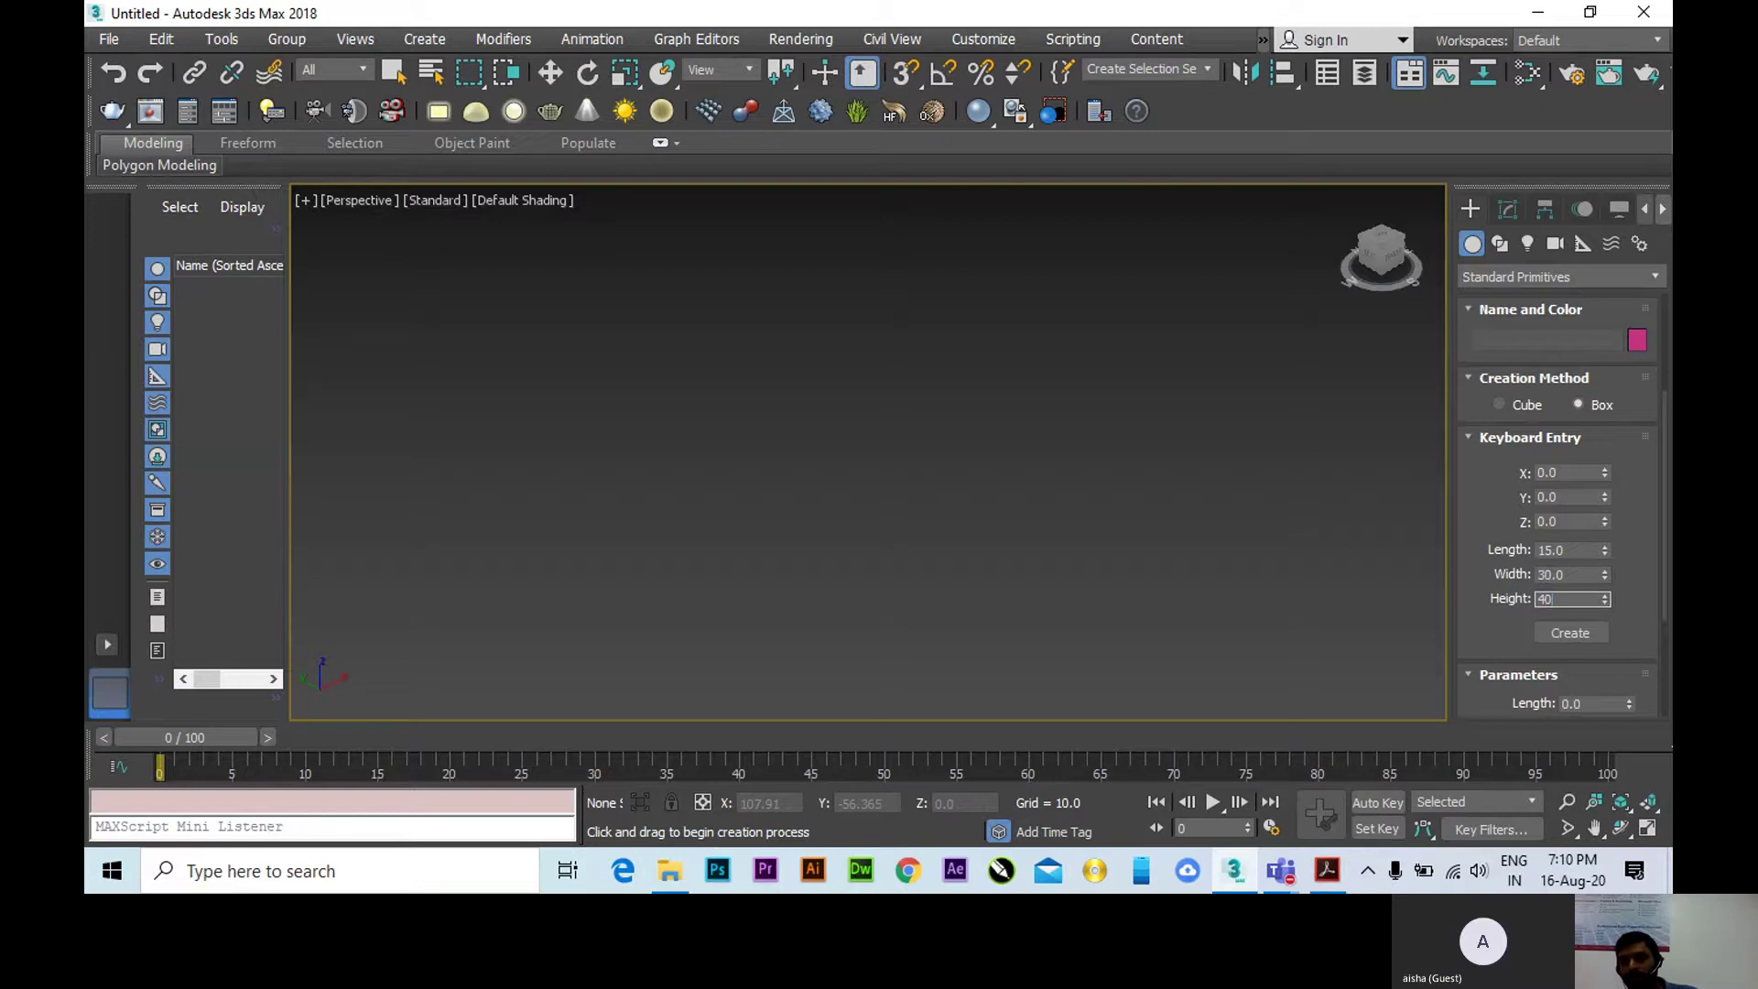
double_click(1576, 574)
click(1570, 632)
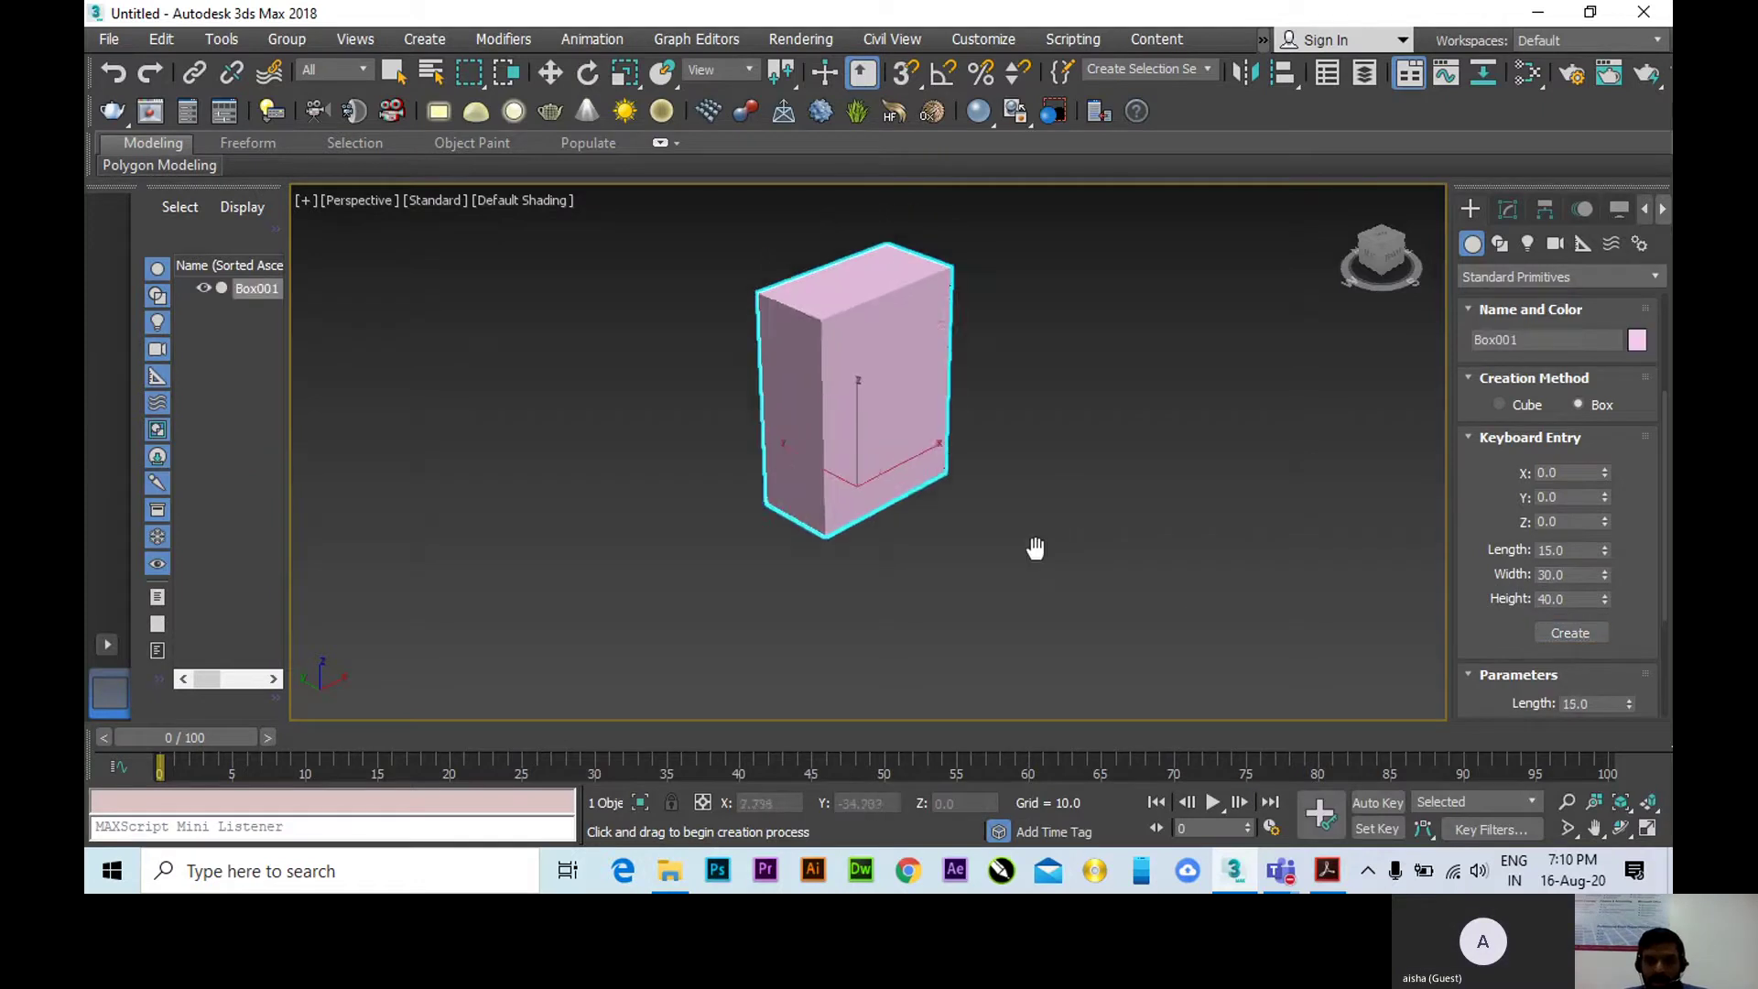
scroll(863, 526, up, 3)
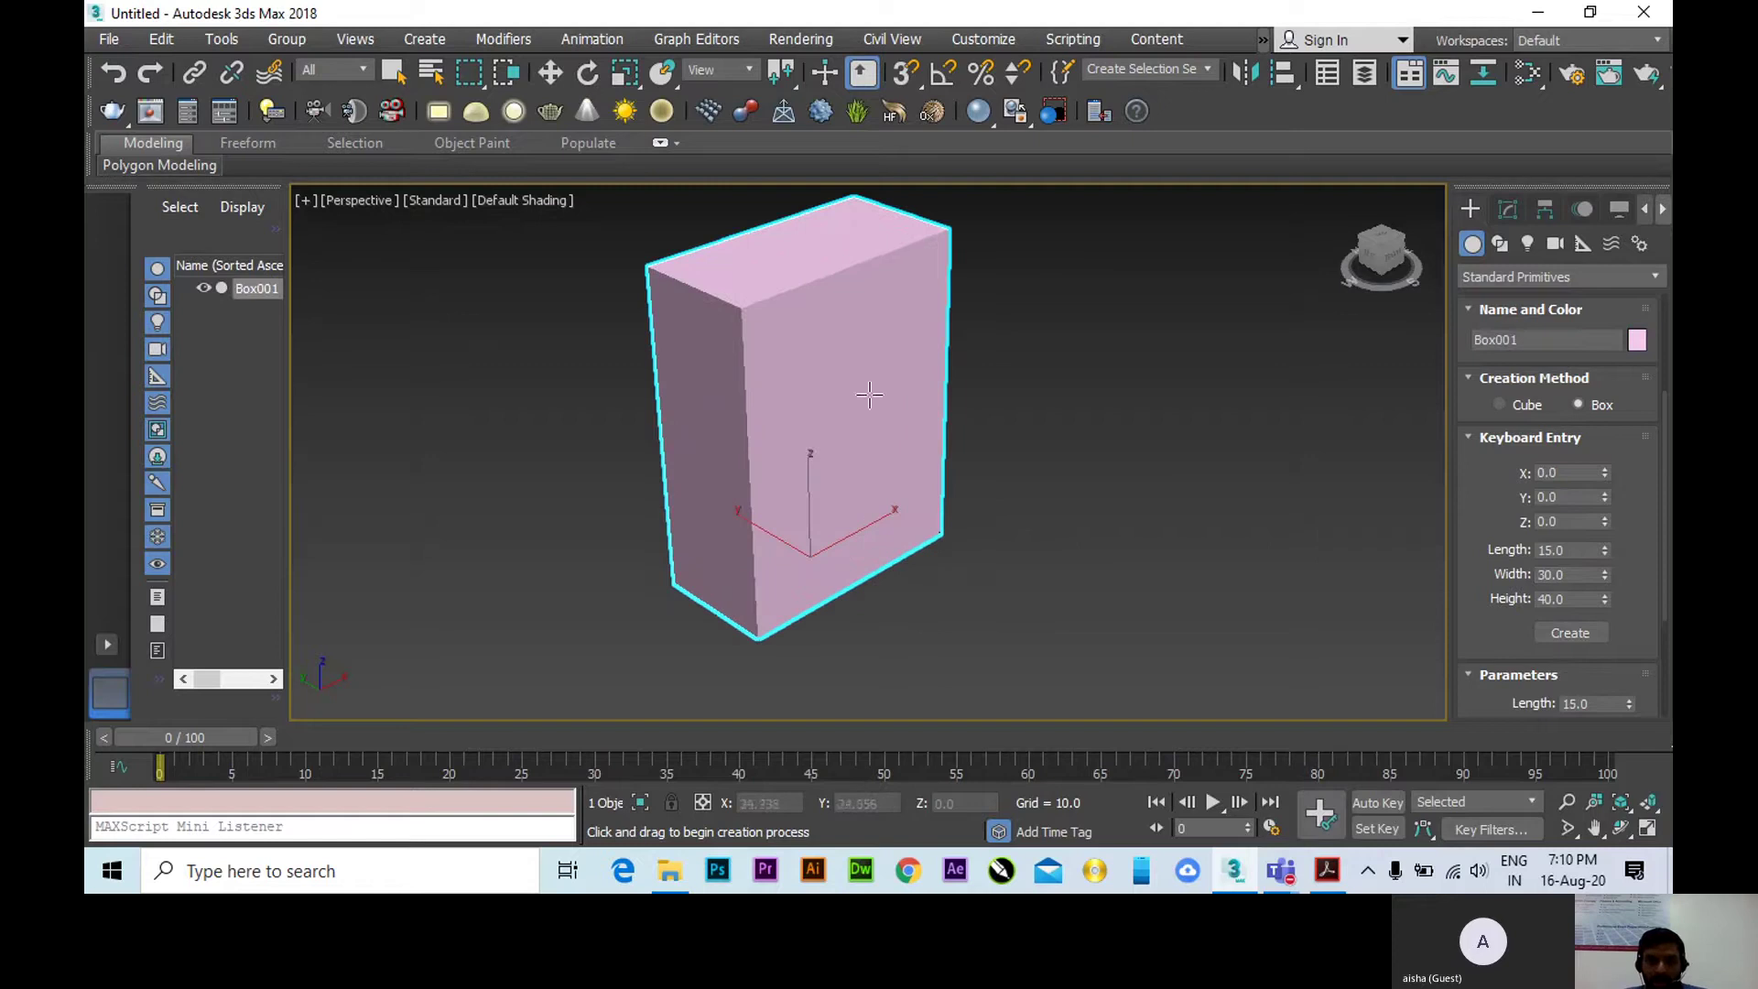
right_click(1008, 387)
Turn on Edged Faces display in the Perspective viewport so the box shows its edges.
scroll(879, 499, up, 2)
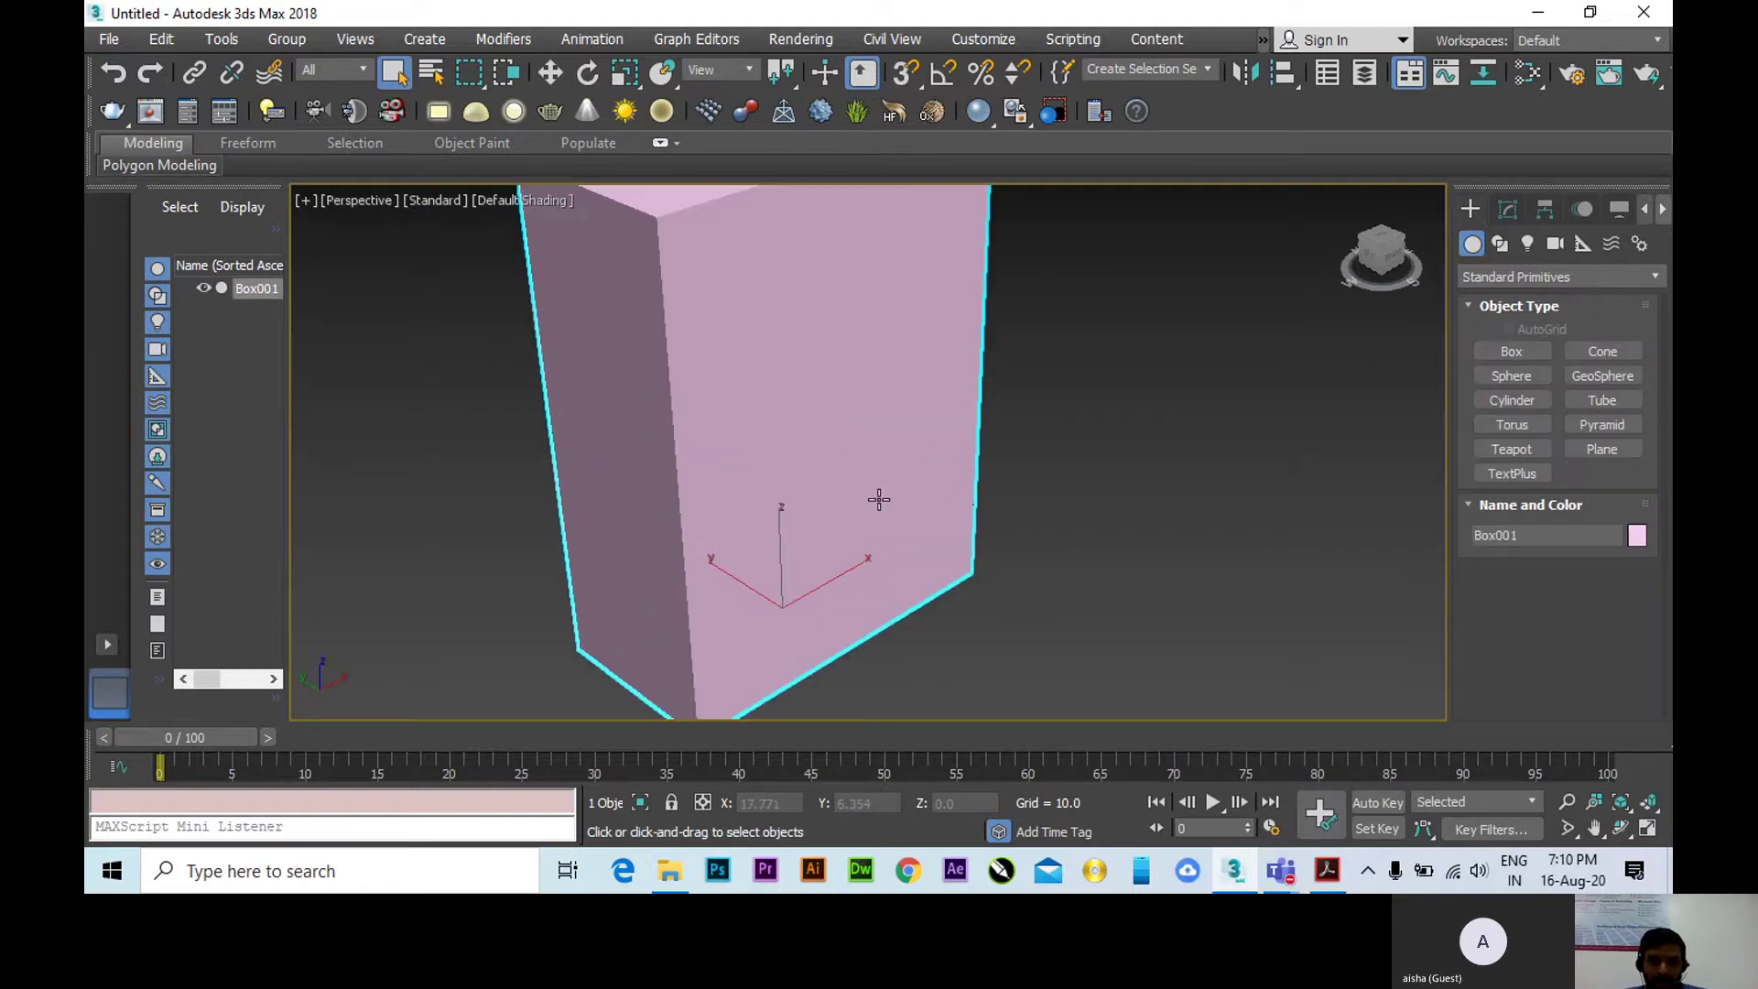
scroll(878, 503, down, 3)
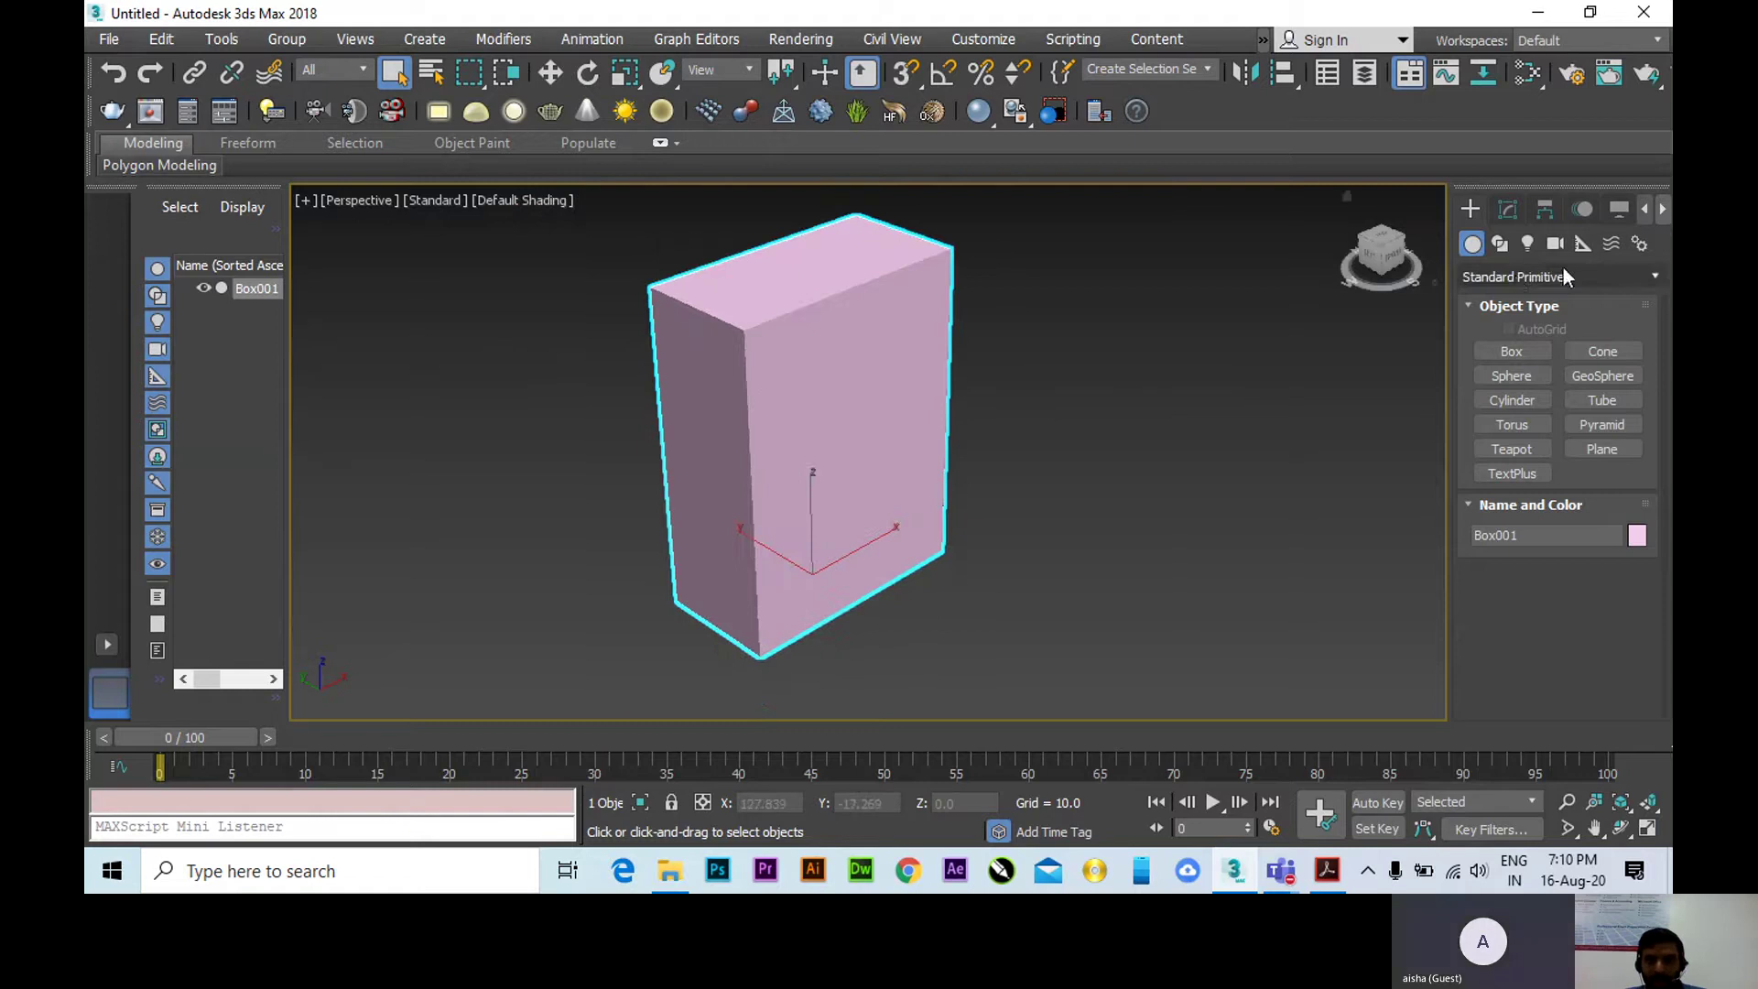
middle_drag(839, 439, 858, 454)
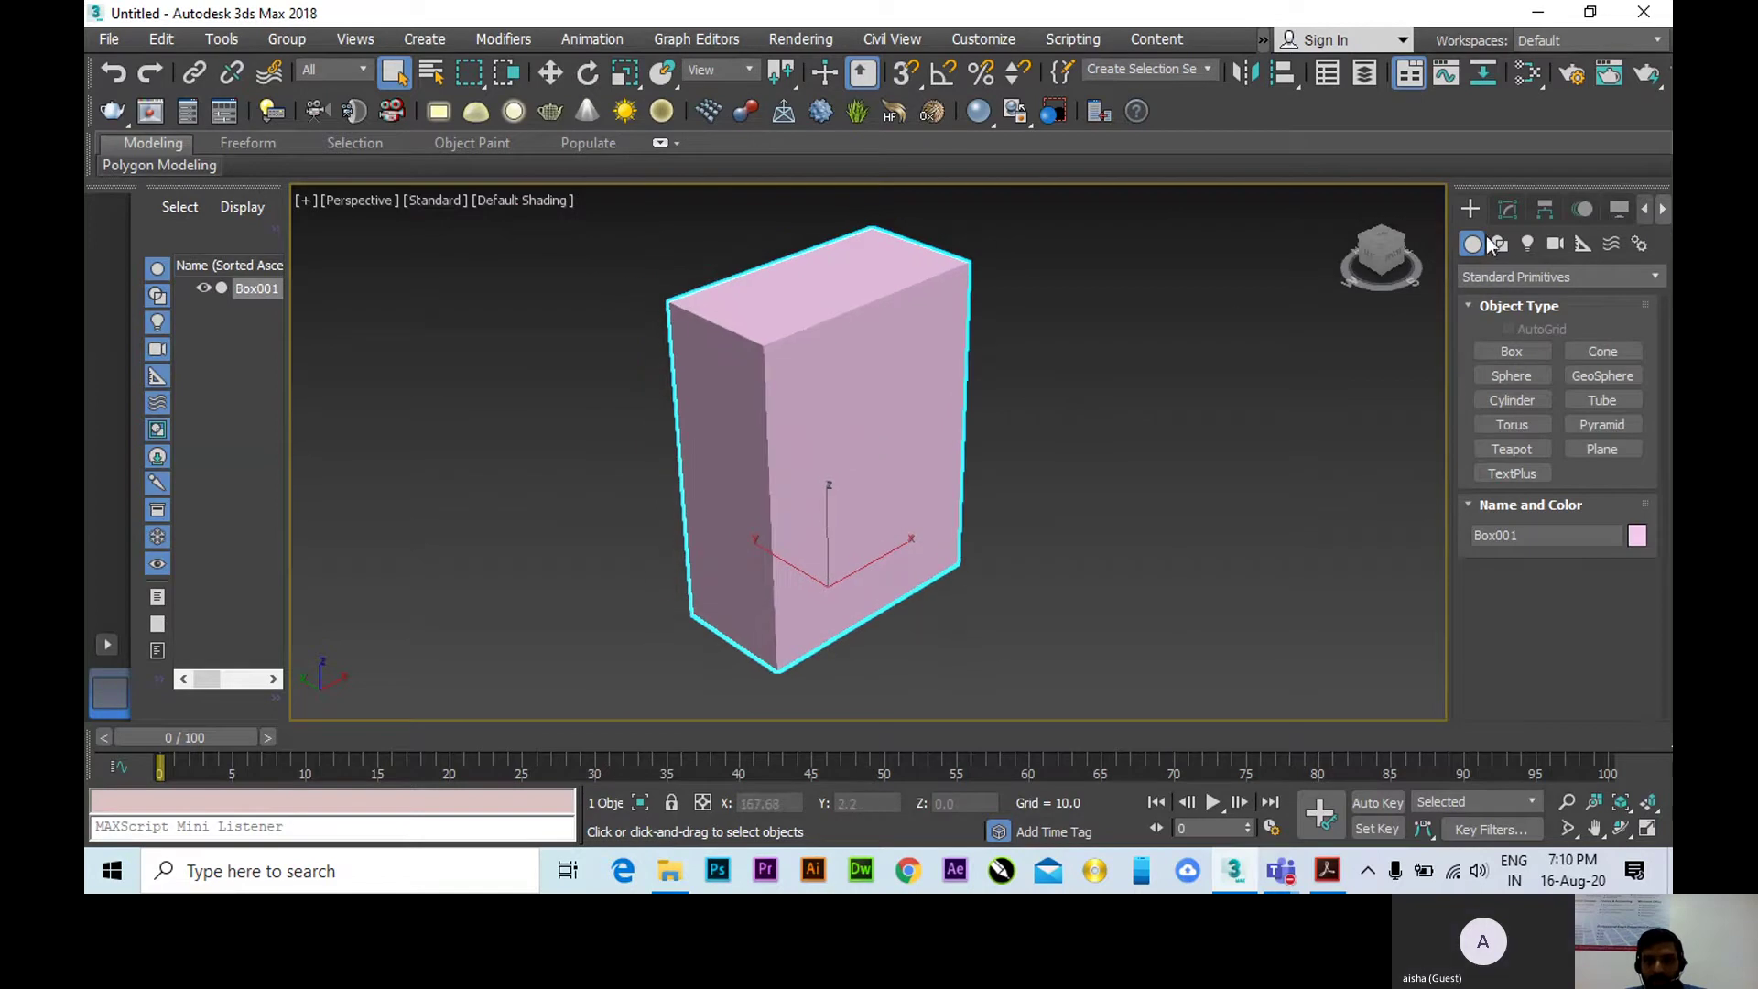
click(533, 205)
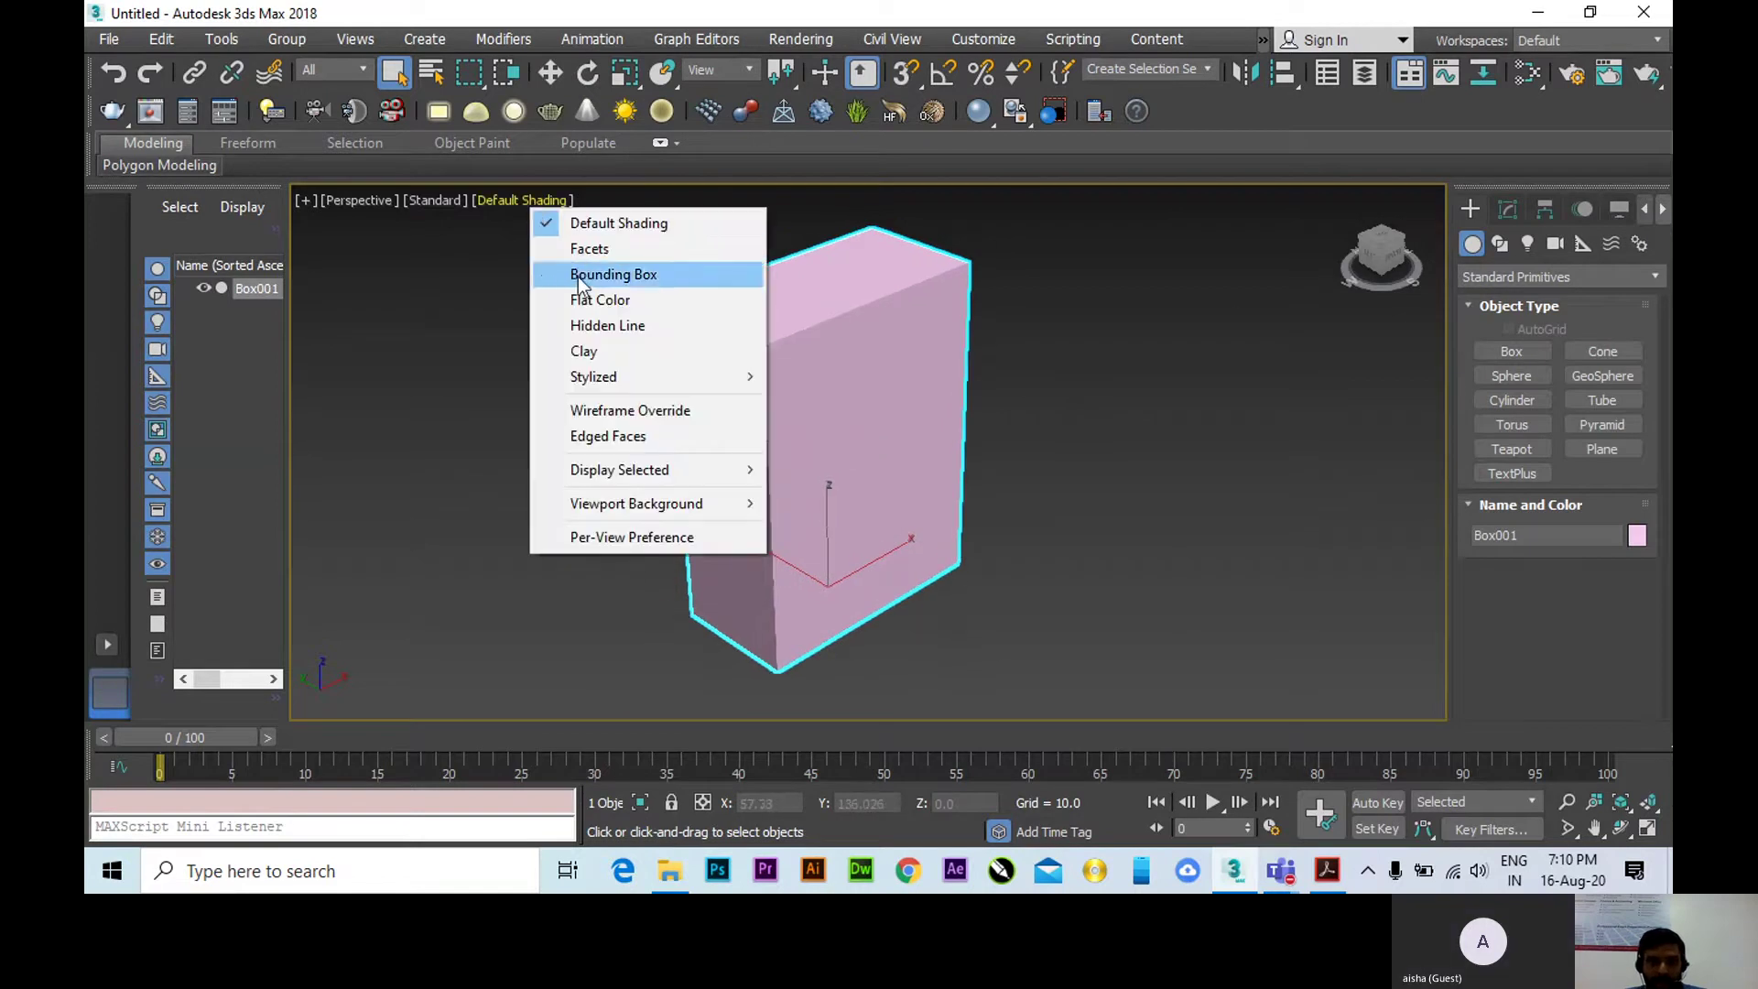
click(617, 437)
scroll(821, 391, up, 3)
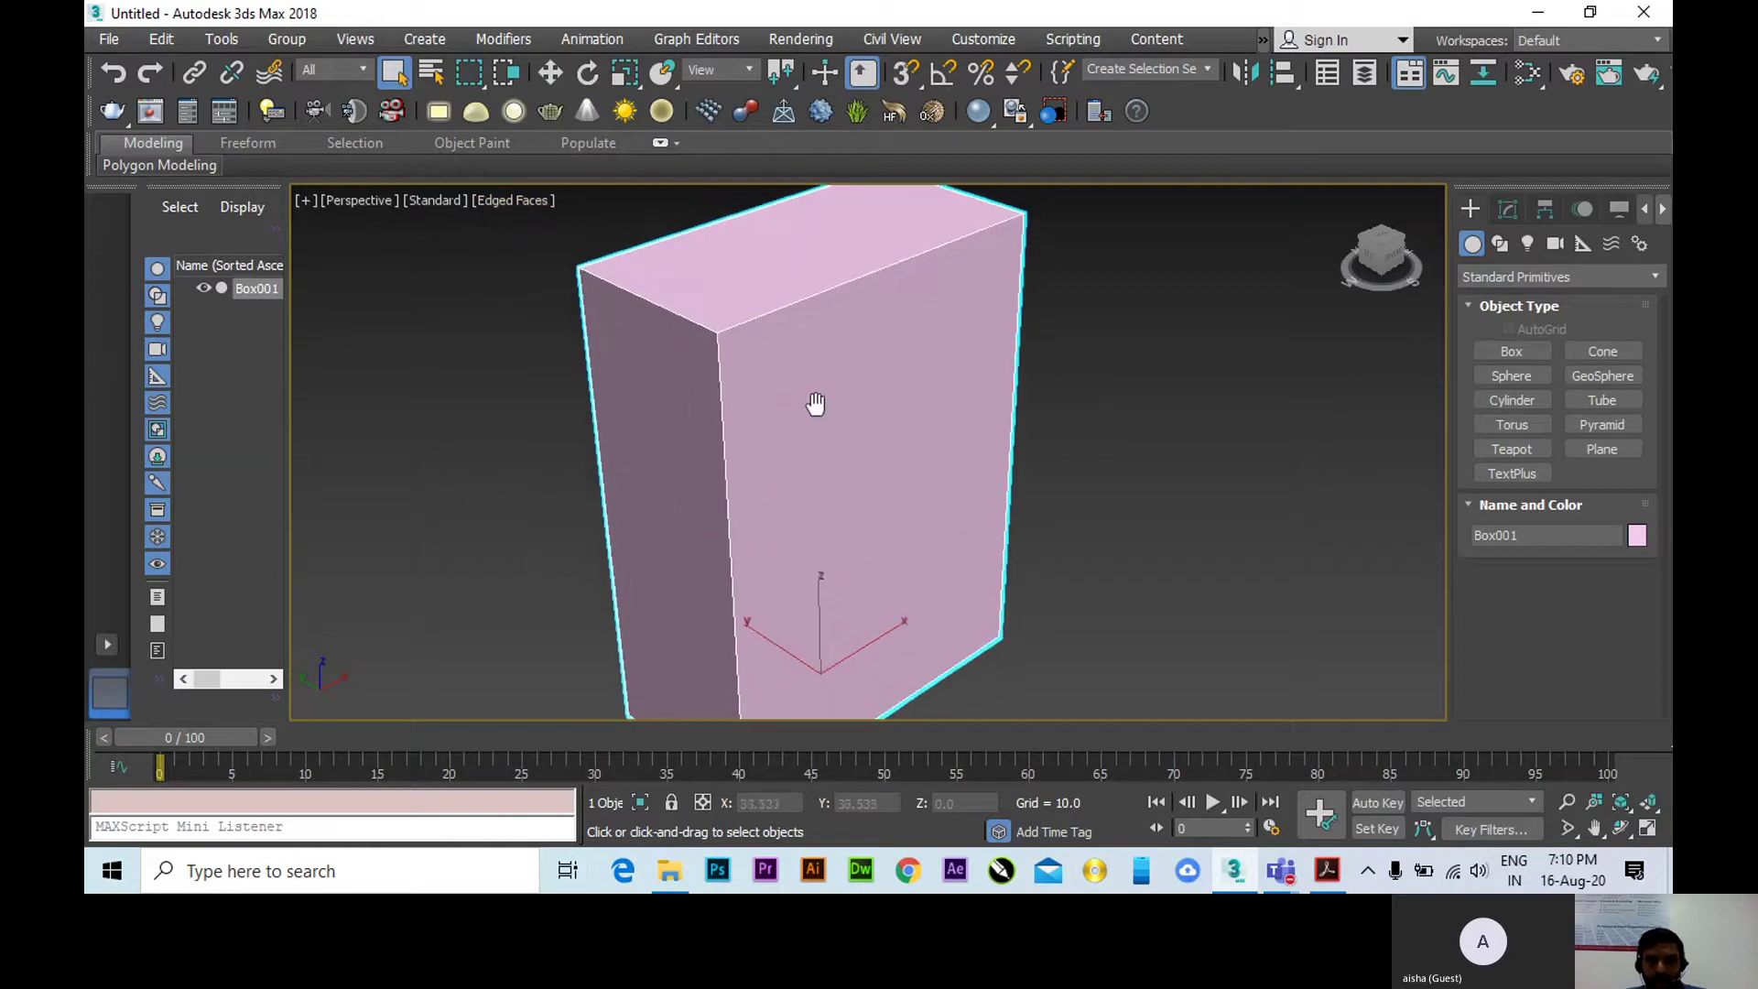
Set the box's height segments to 6.
click(1504, 213)
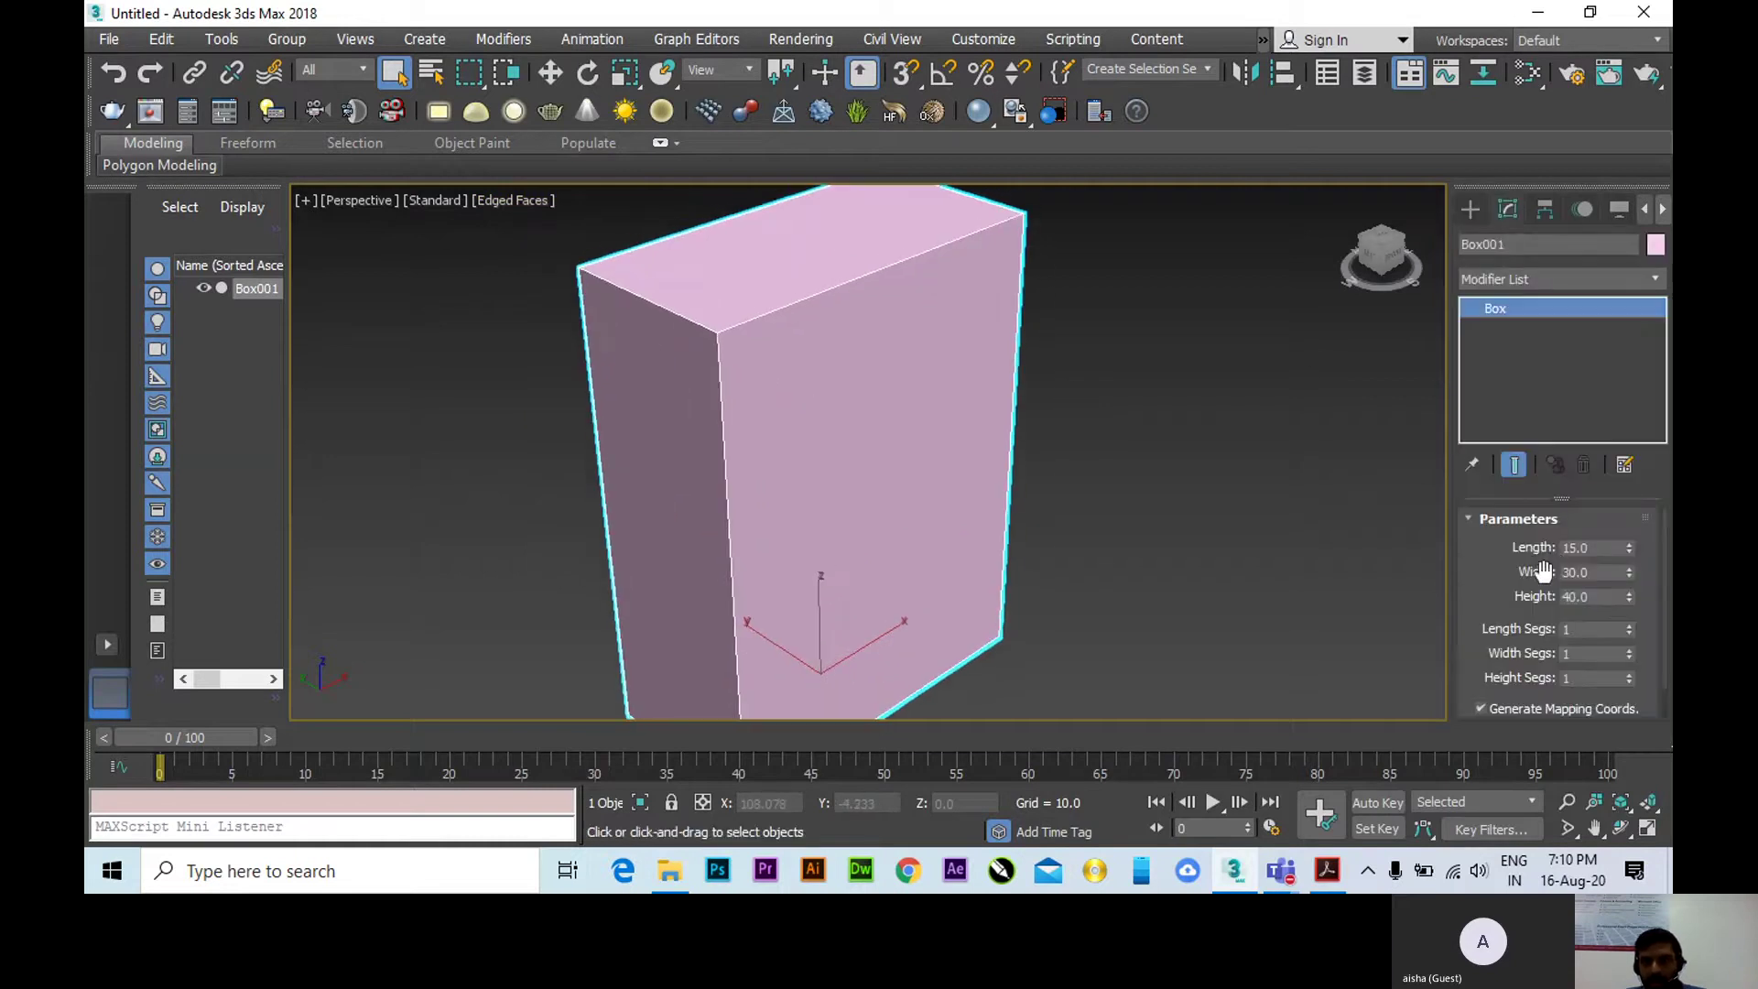
drag(1506, 561, 1511, 515)
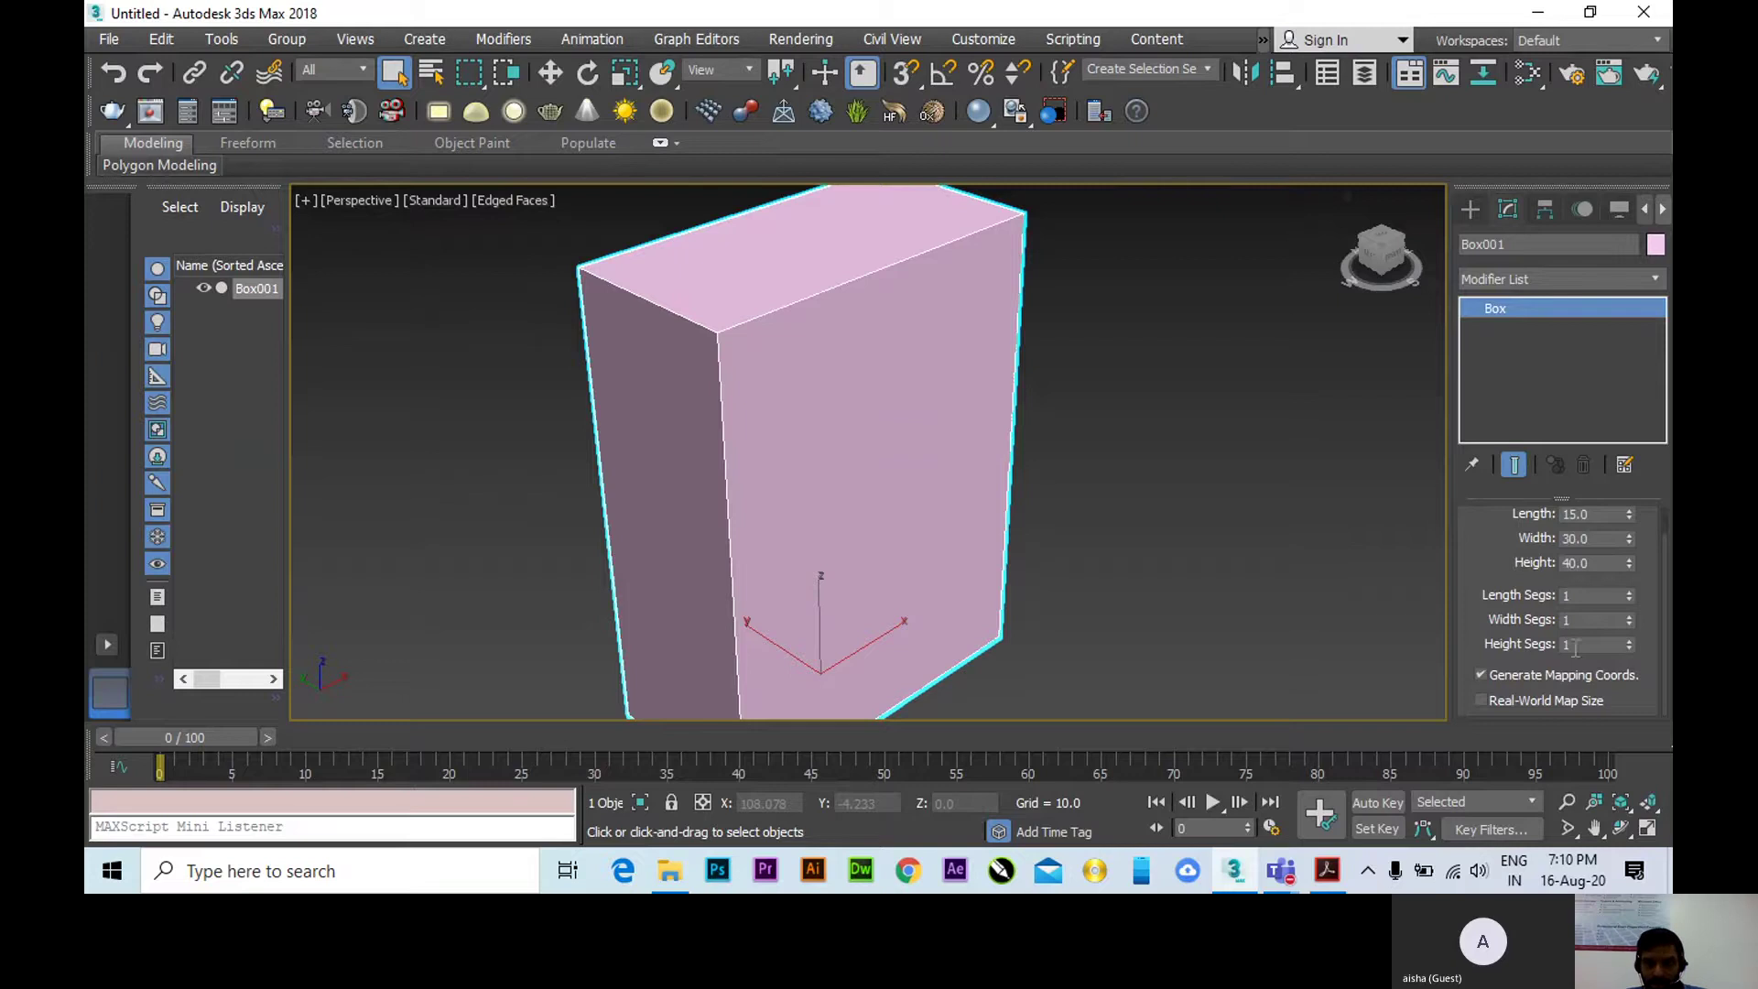
middle_drag(1067, 439, 1062, 476)
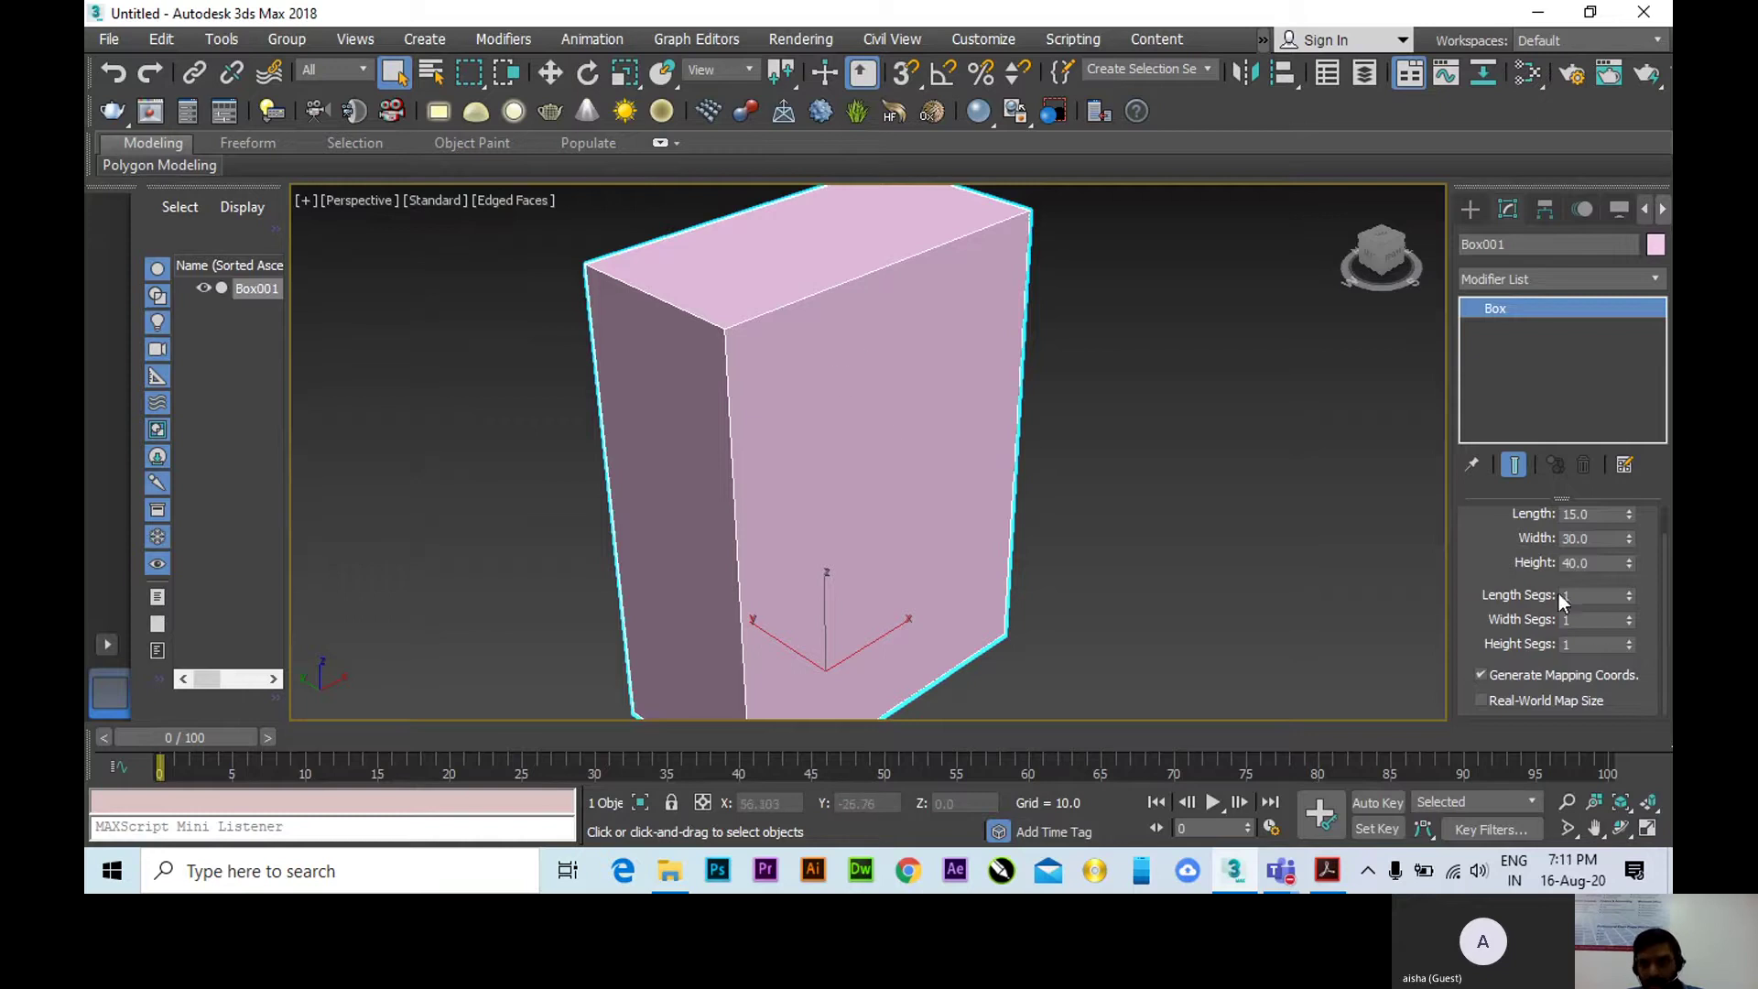
click(1630, 640)
click(1630, 639)
click(1629, 640)
click(1629, 640)
click(1630, 640)
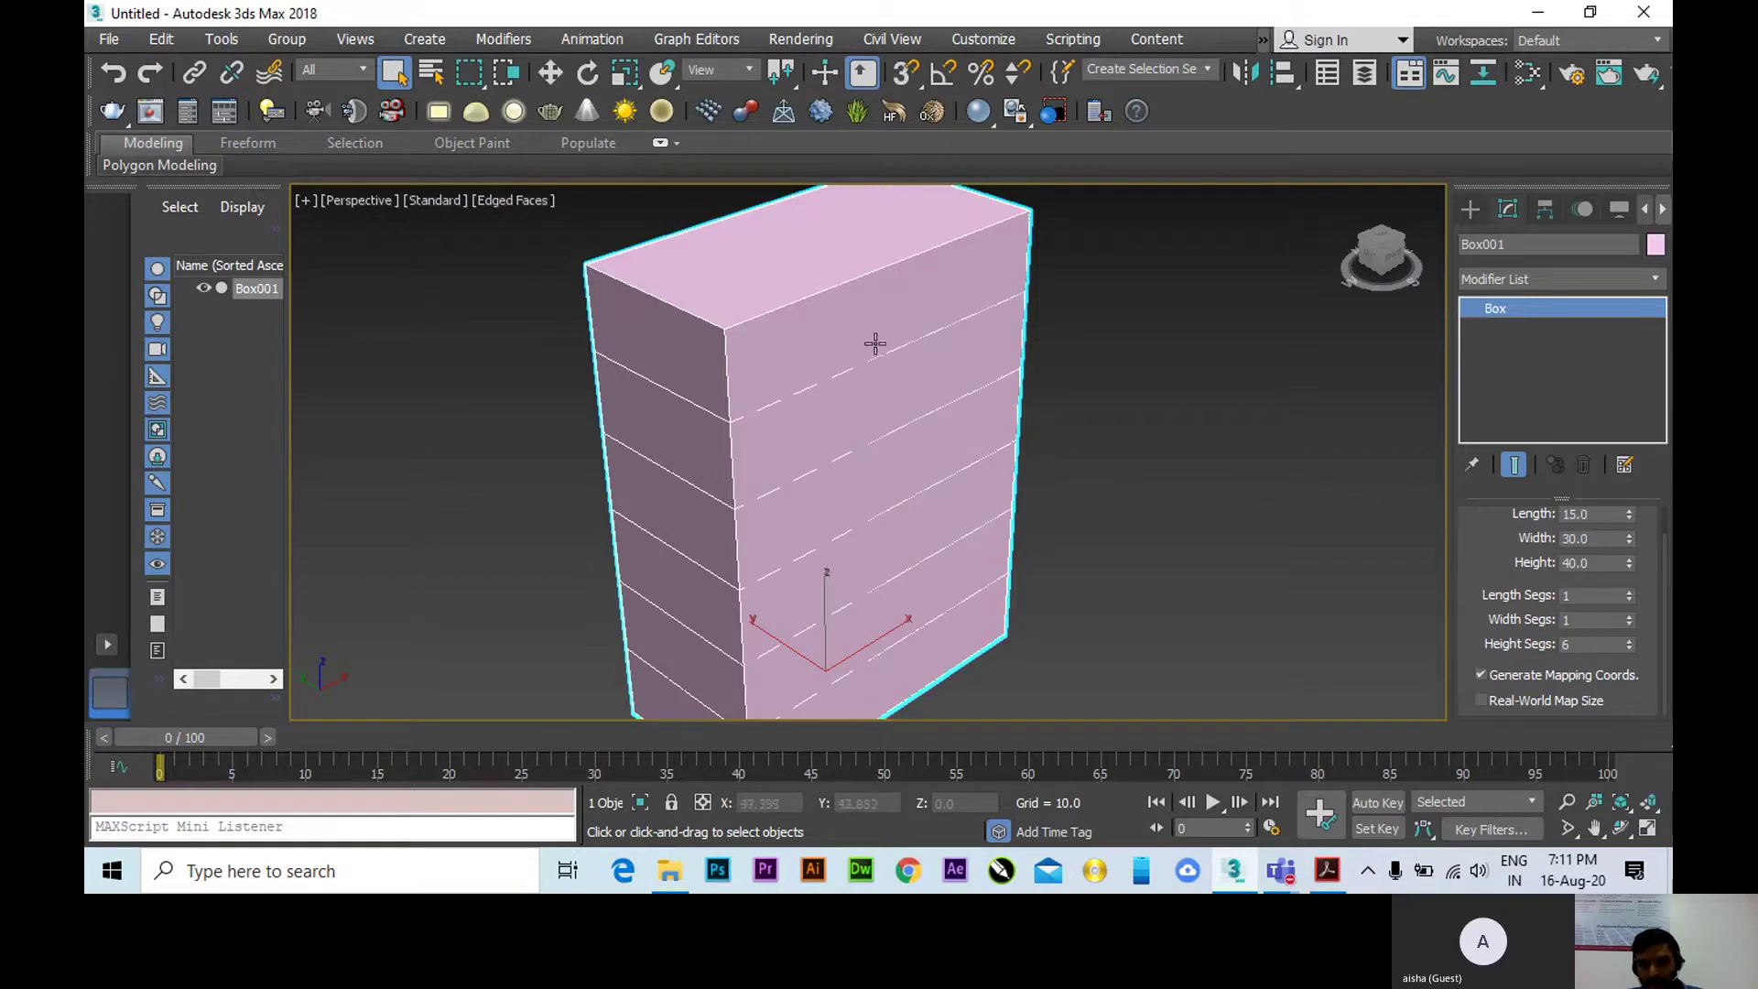
Convert the segmented box to an Editable Poly.
middle_drag(883, 468, 839, 482)
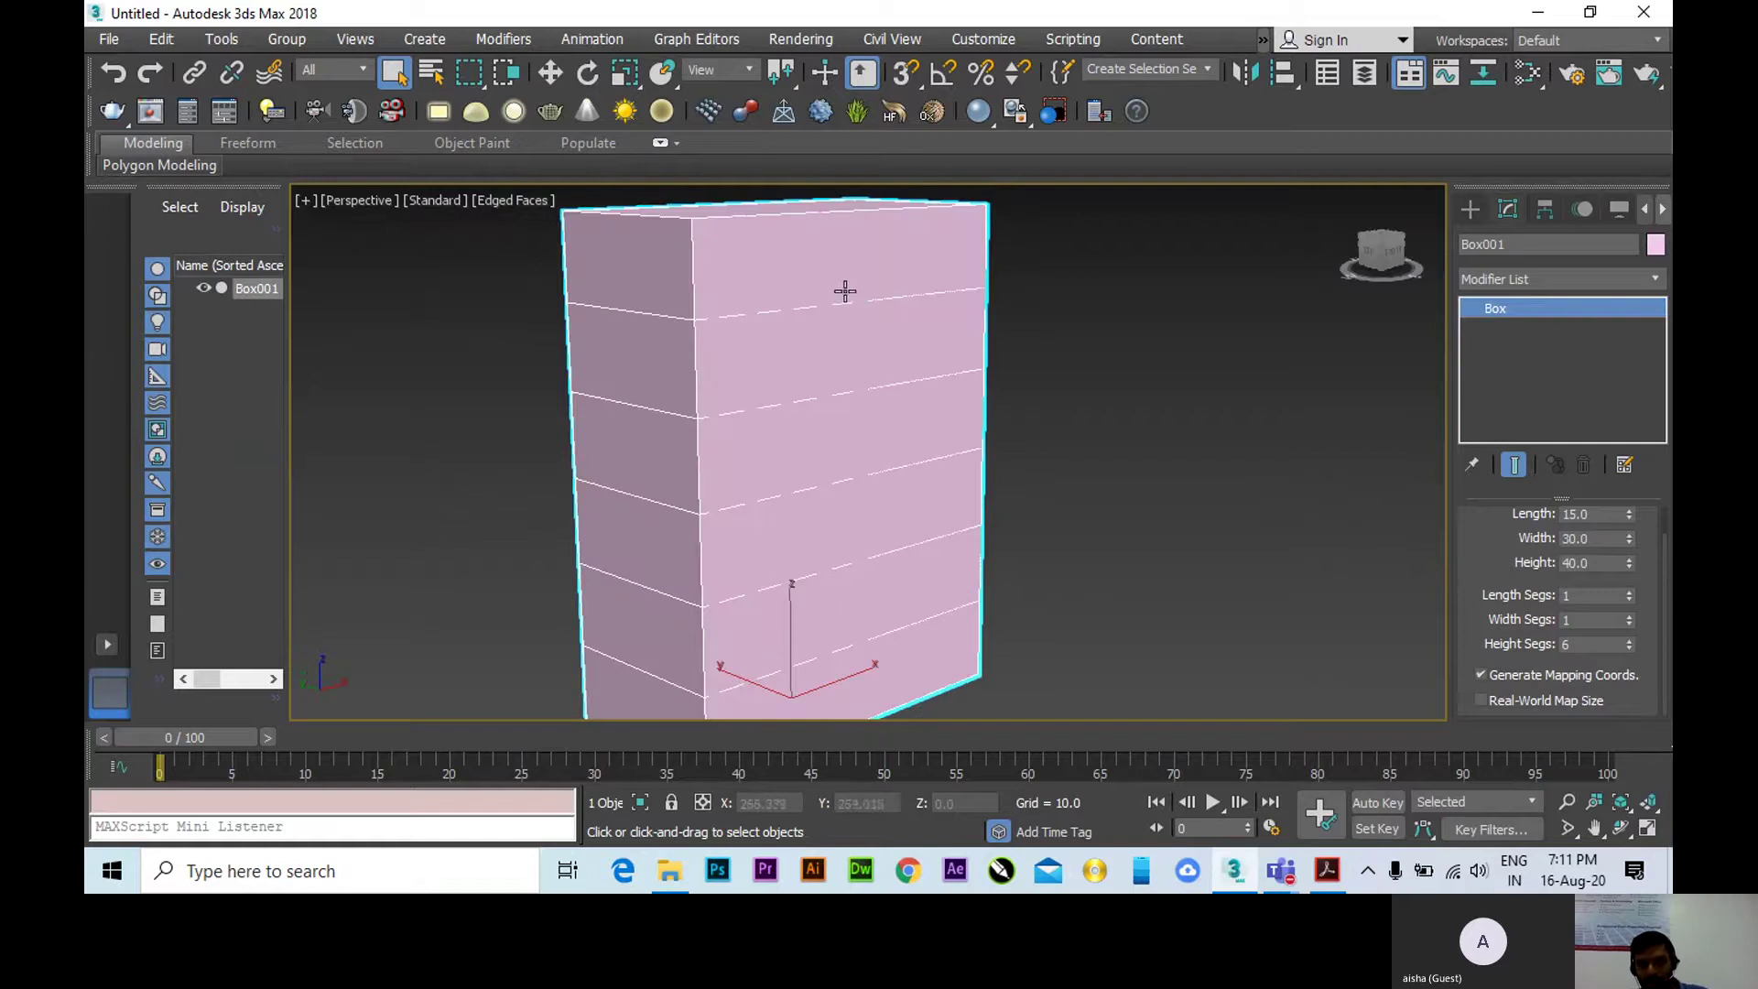
alt+middle_drag(938, 631, 938, 499)
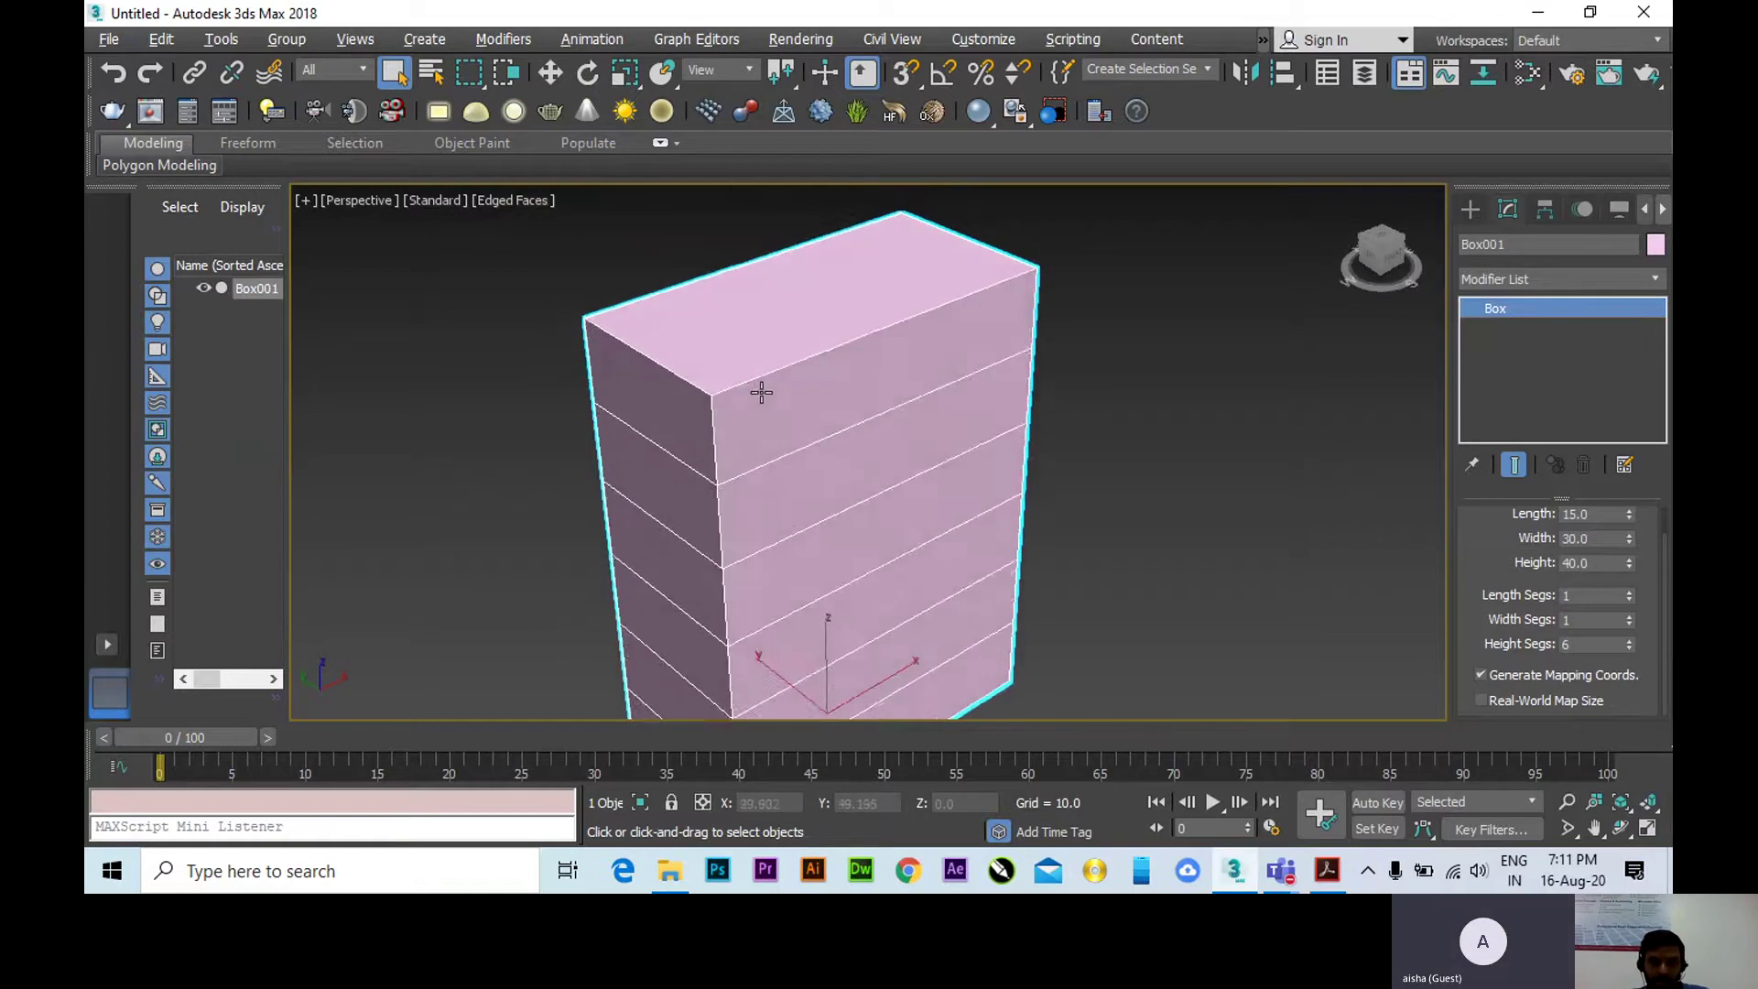
scroll(765, 396, up, 5)
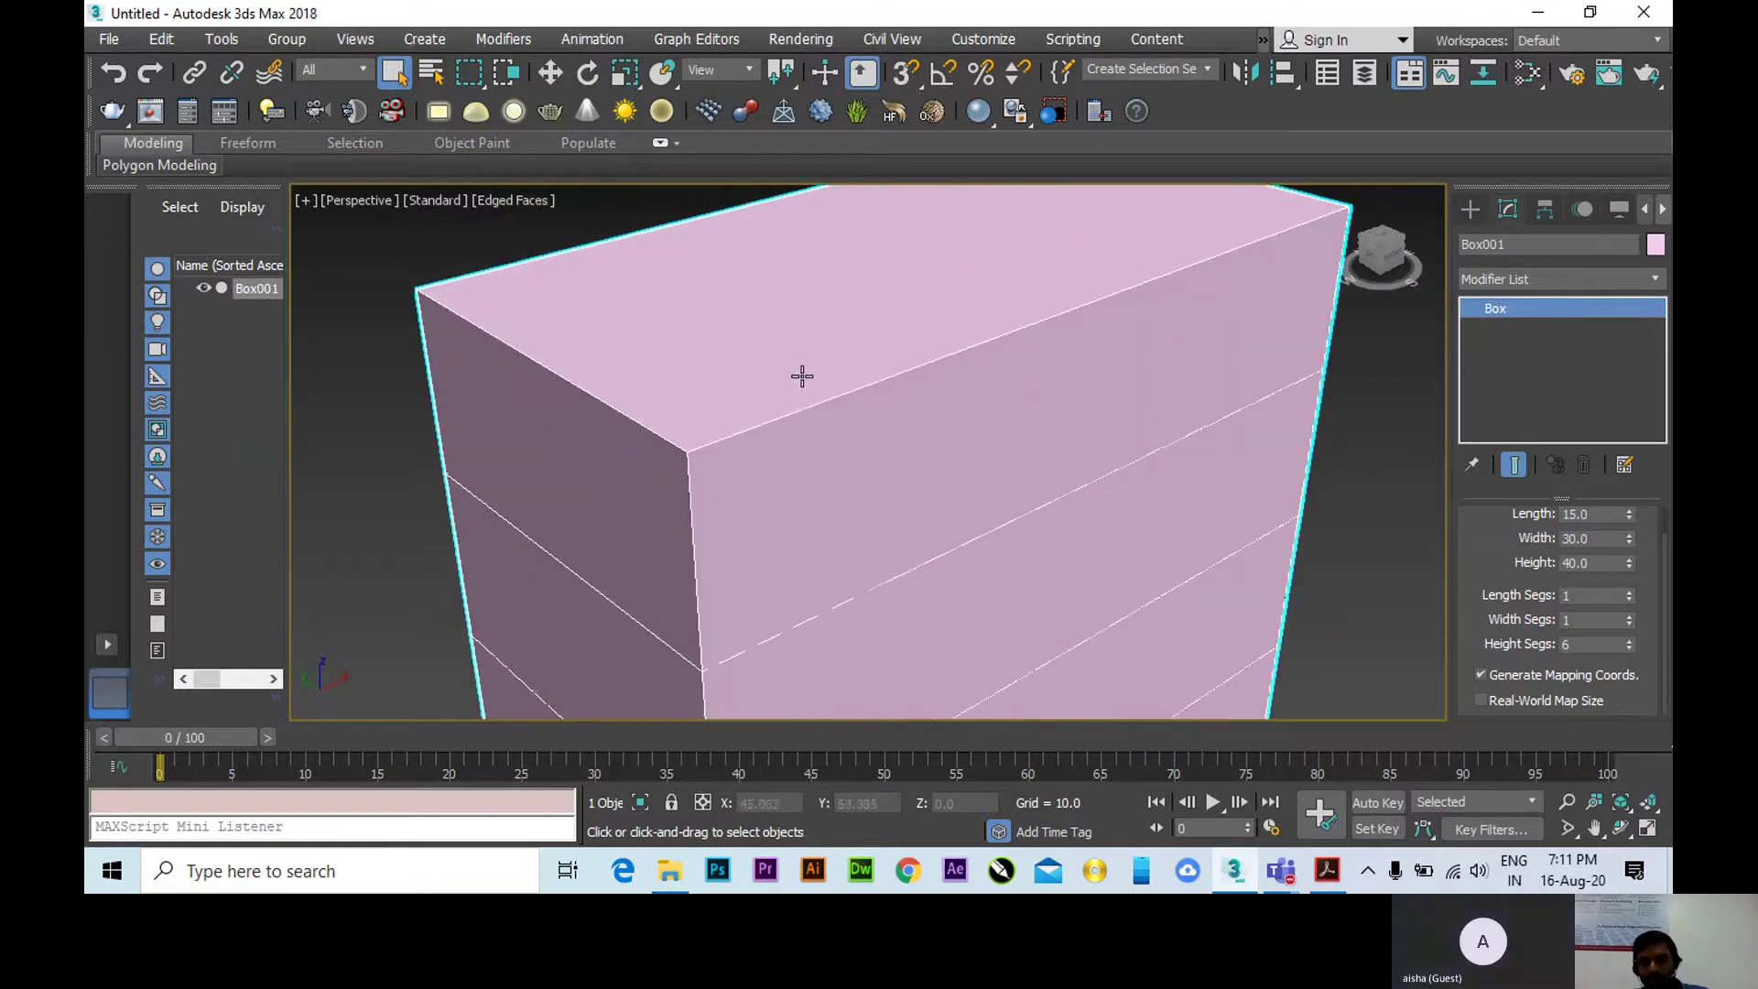
scroll(805, 384, down, 2)
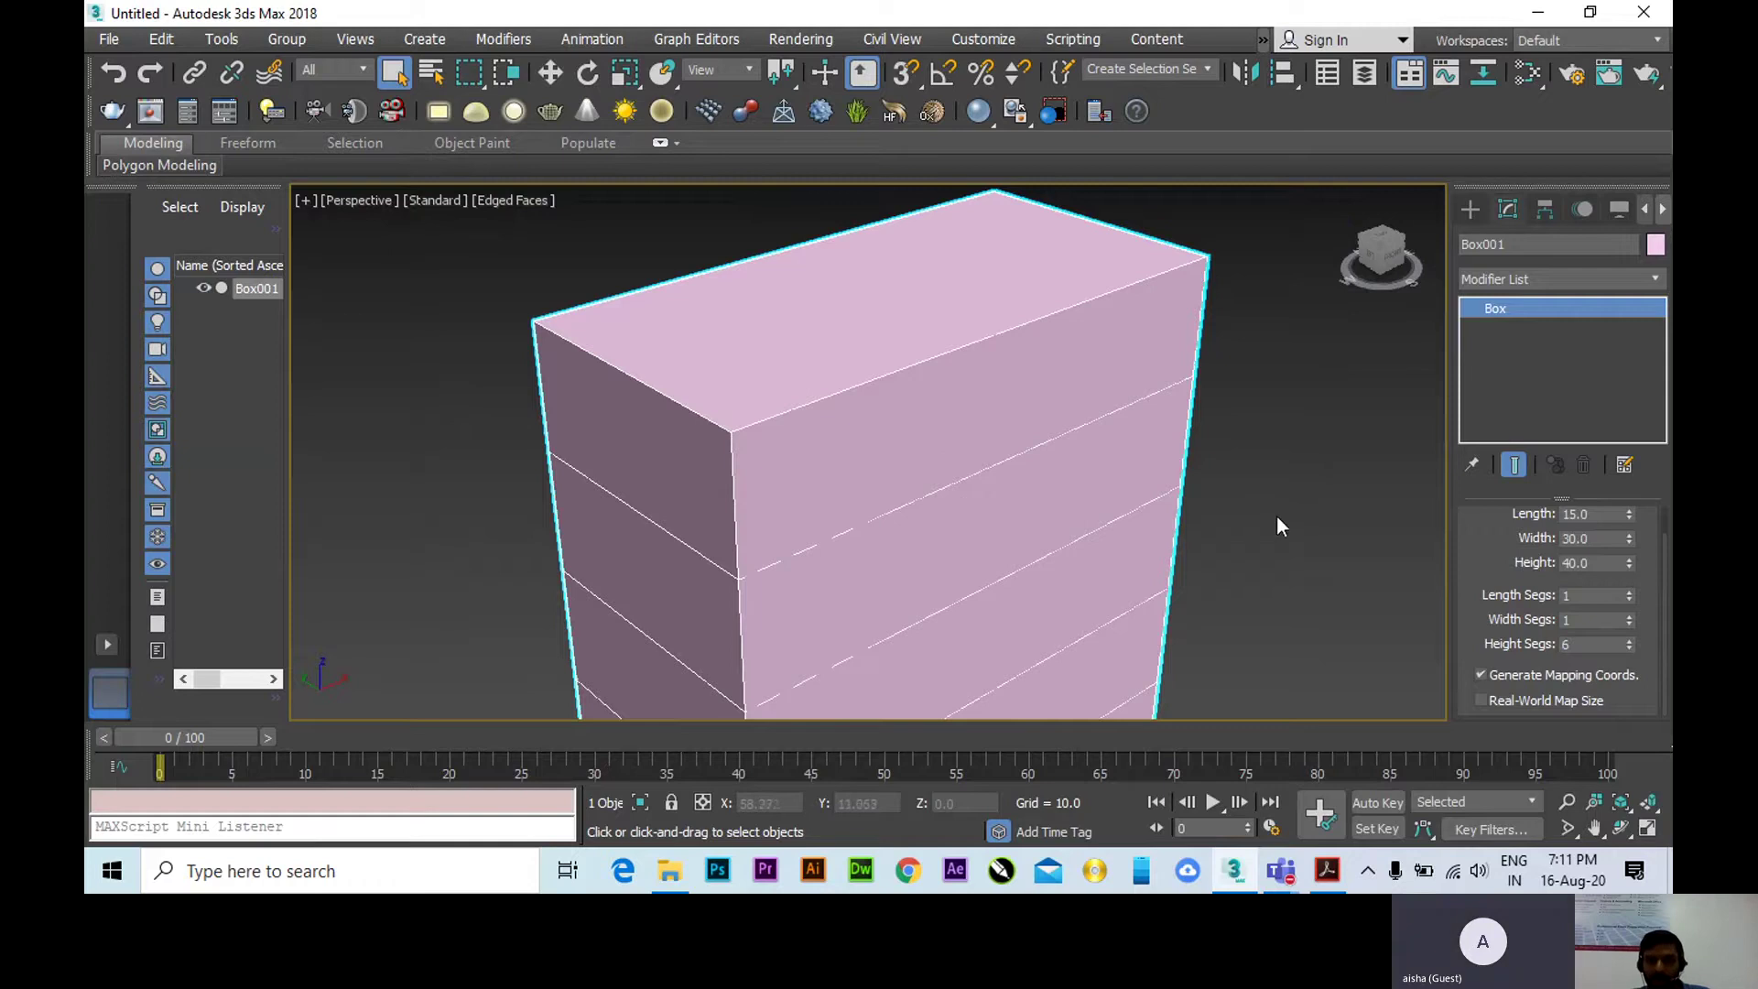
drag(1469, 535, 1477, 623)
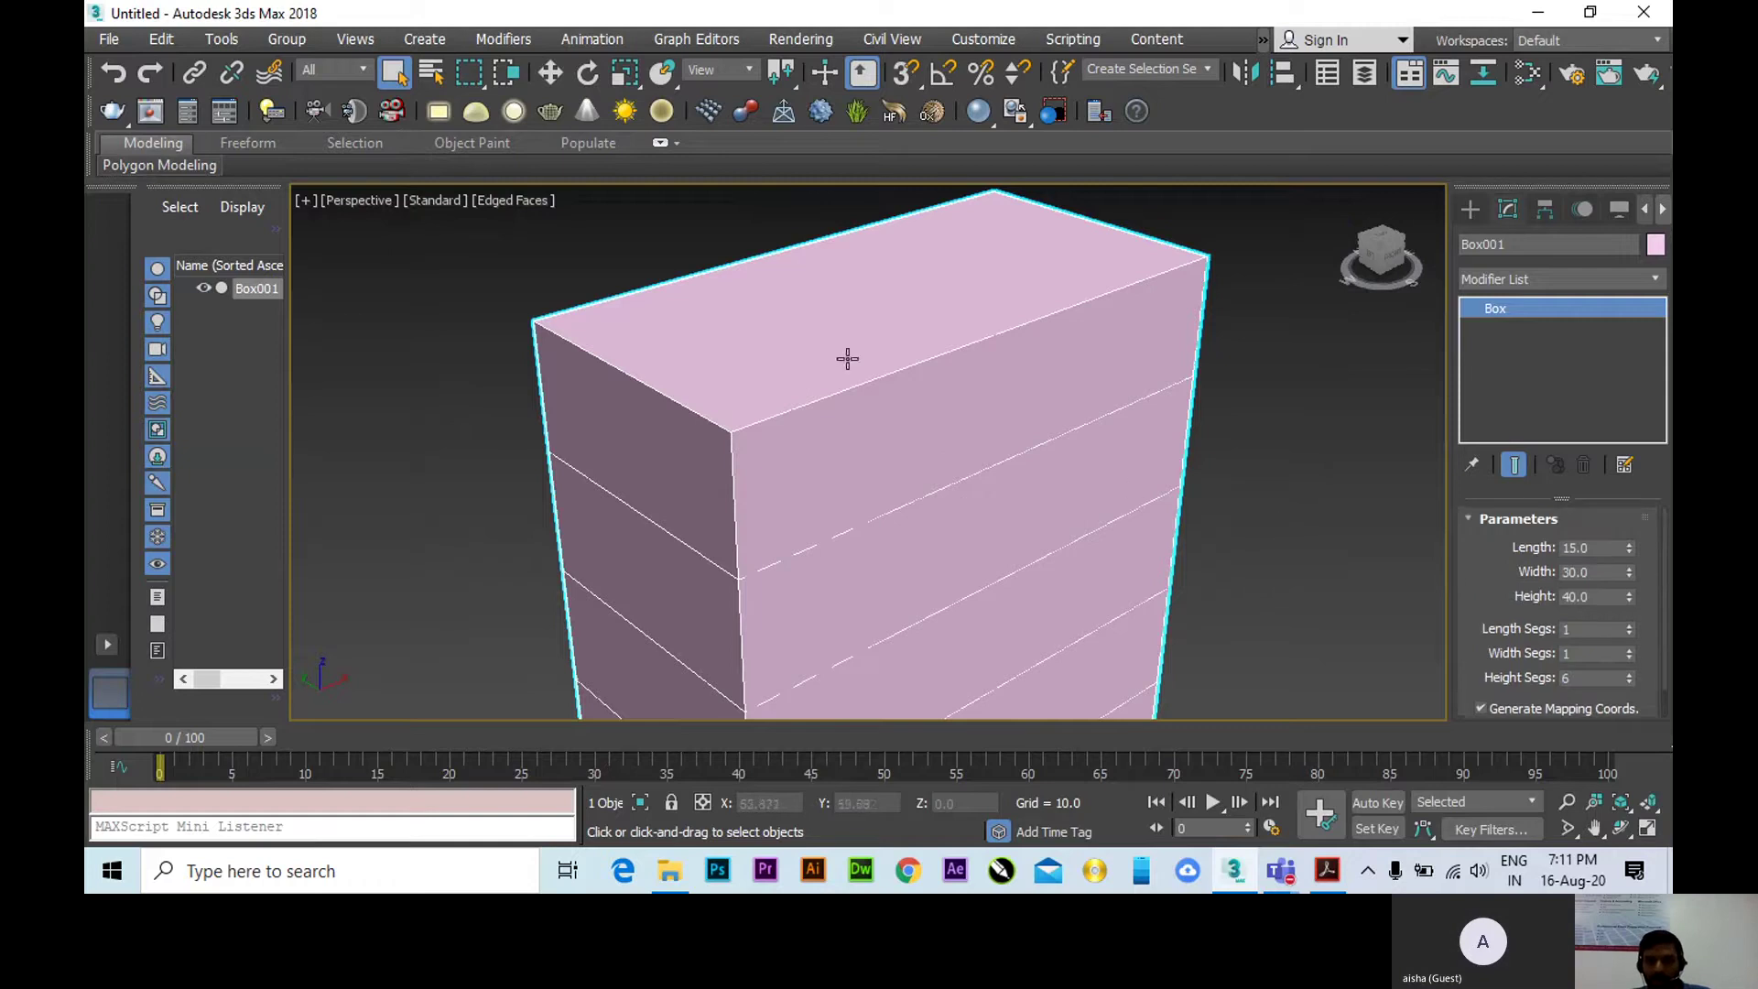
right_click(888, 431)
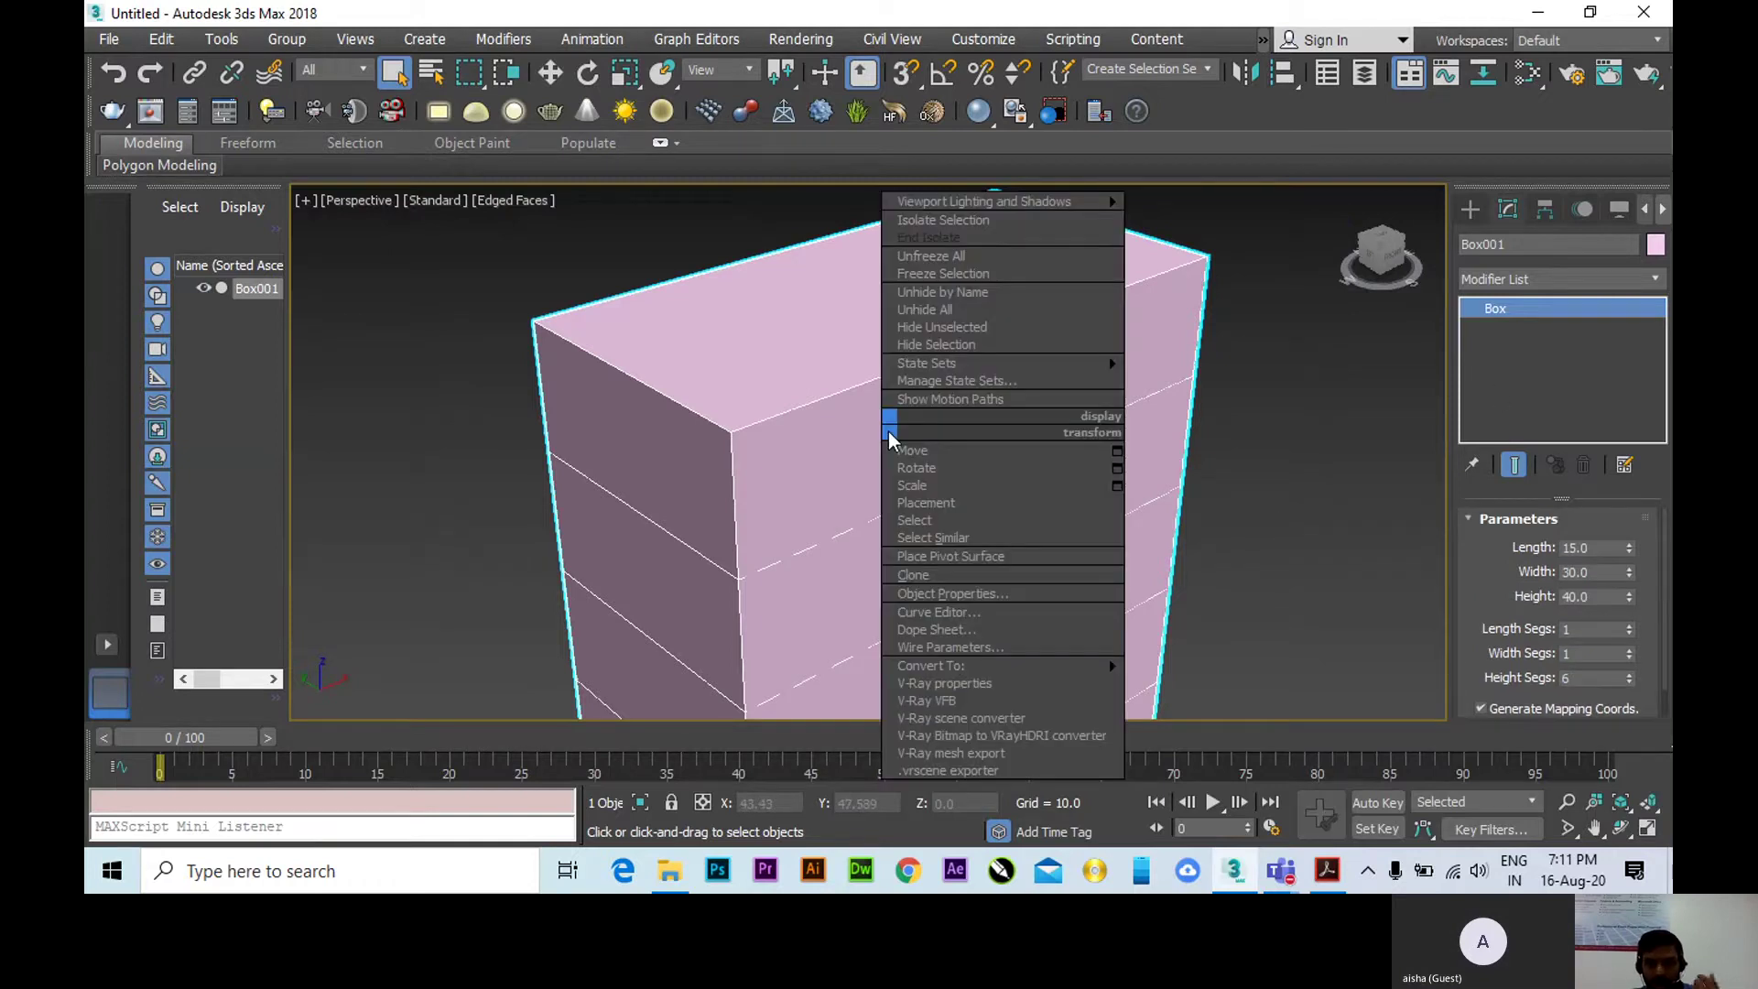
mouse_move(1053, 667)
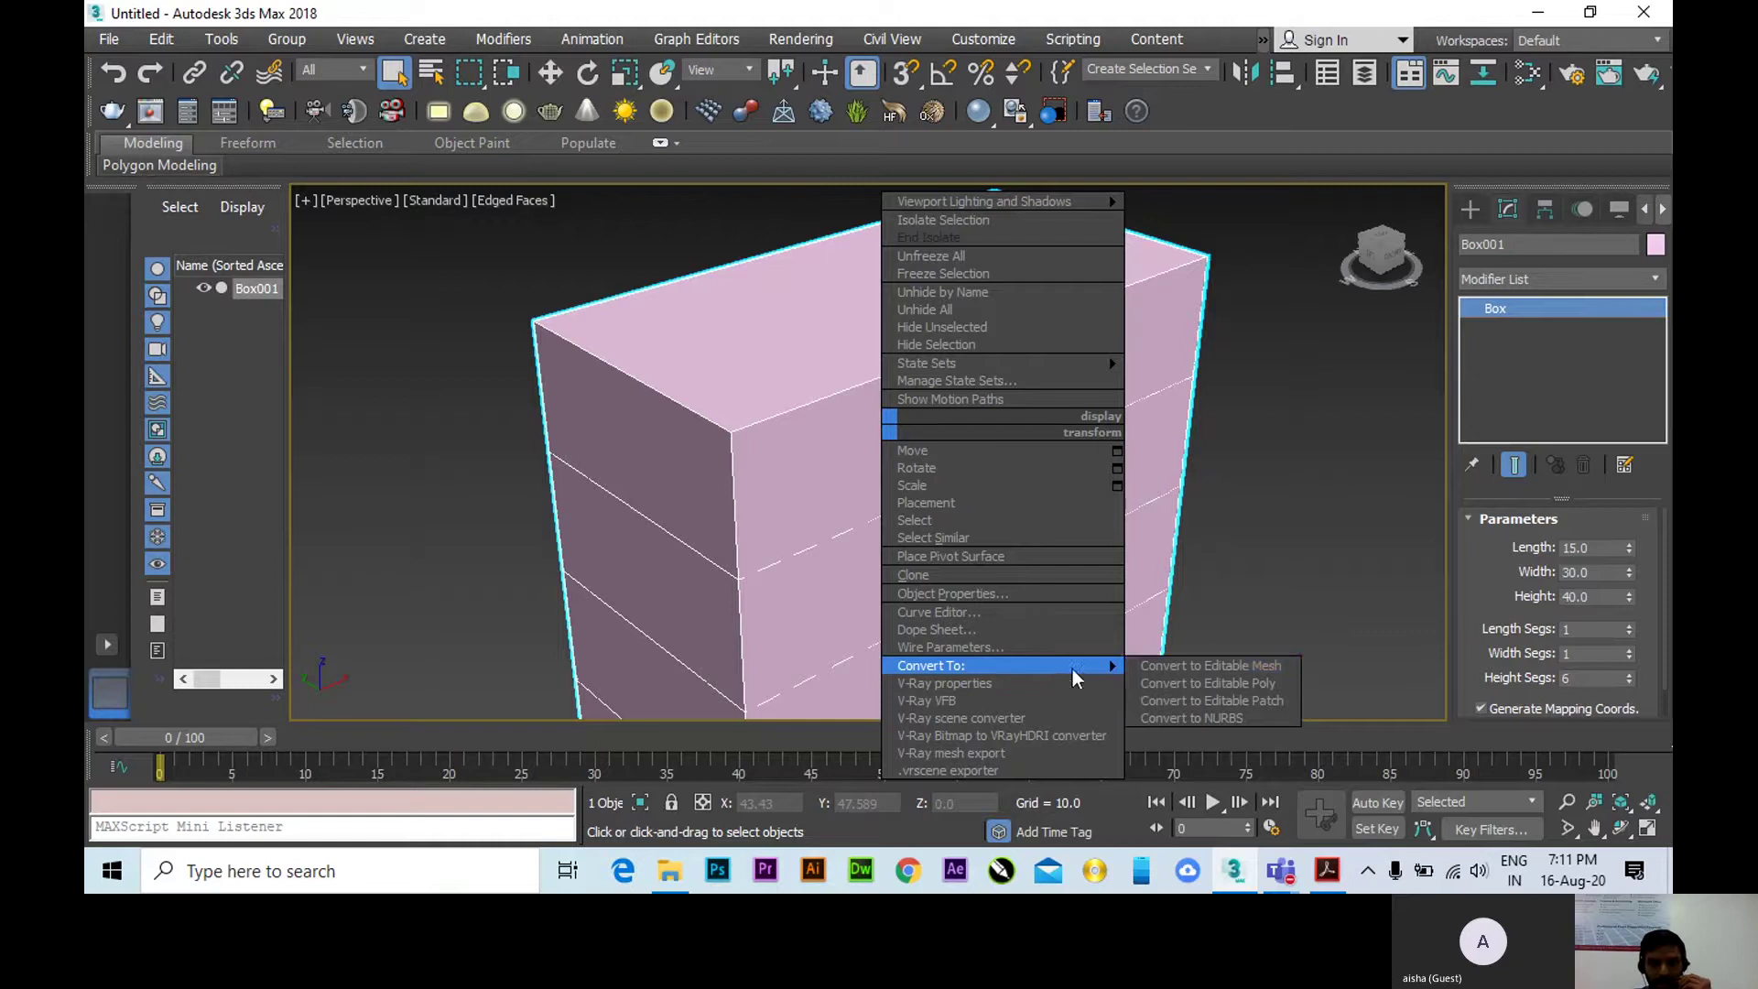
click(1166, 684)
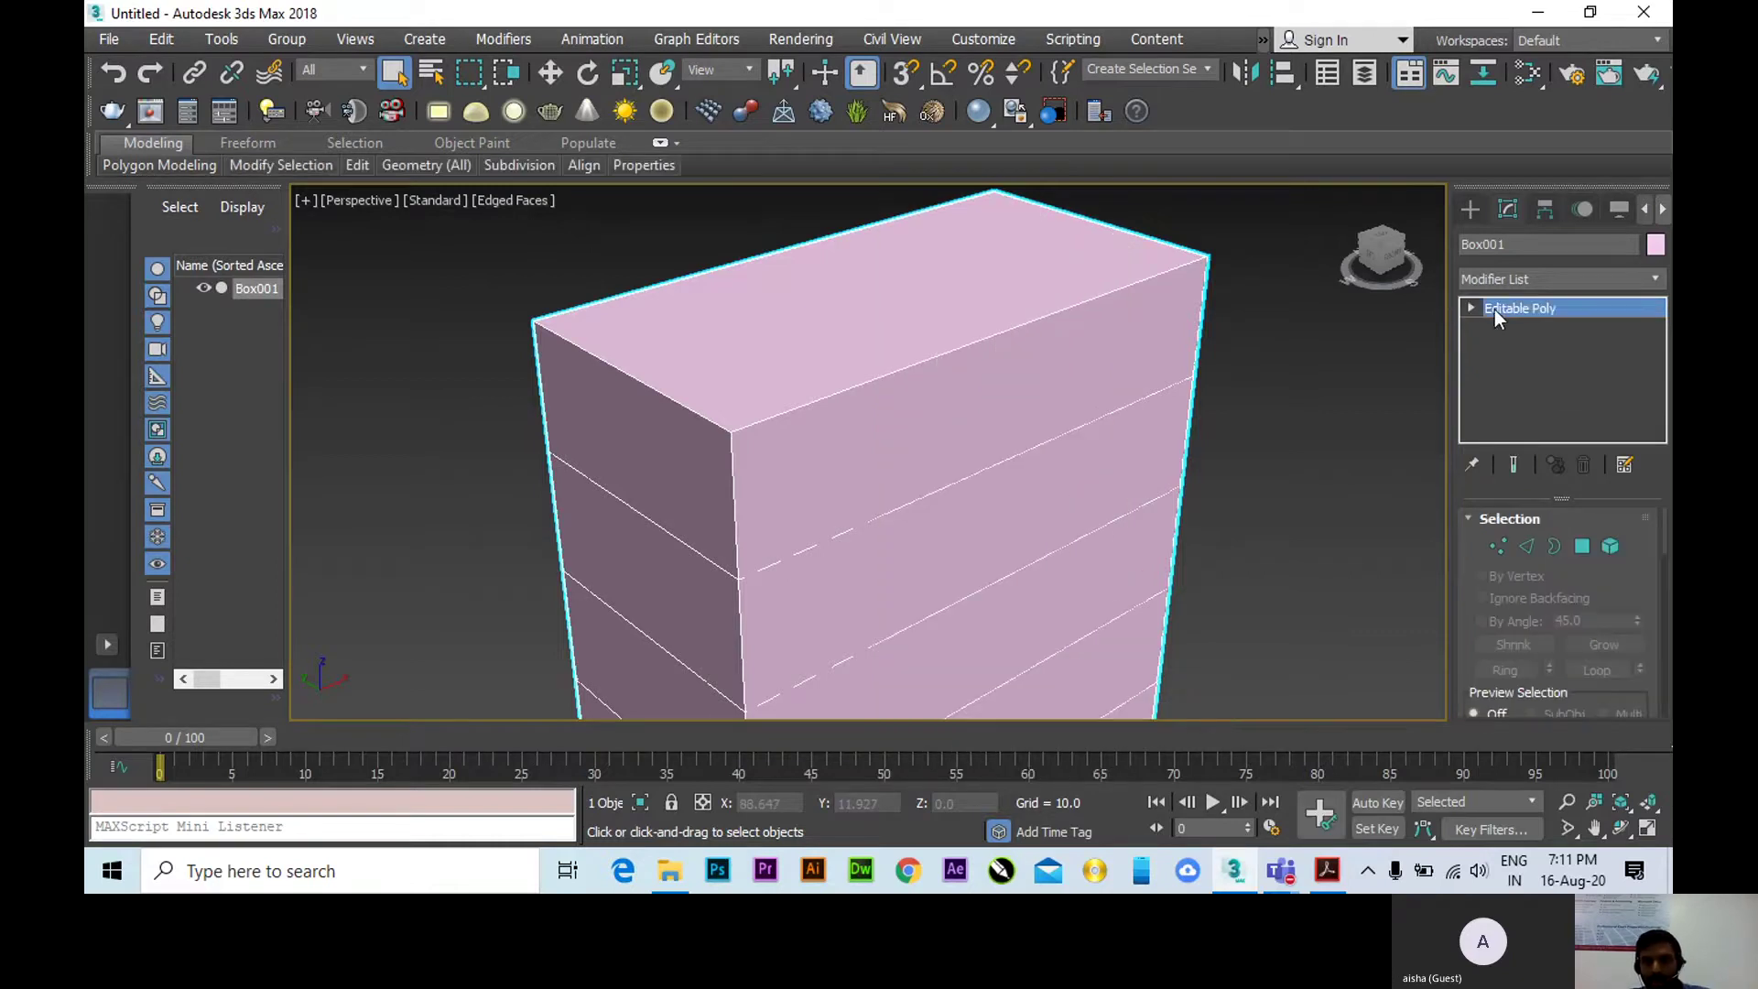
Enter the Polygon sub-object level of the Editable Poly and dismiss the MAXScript error message.
click(1470, 309)
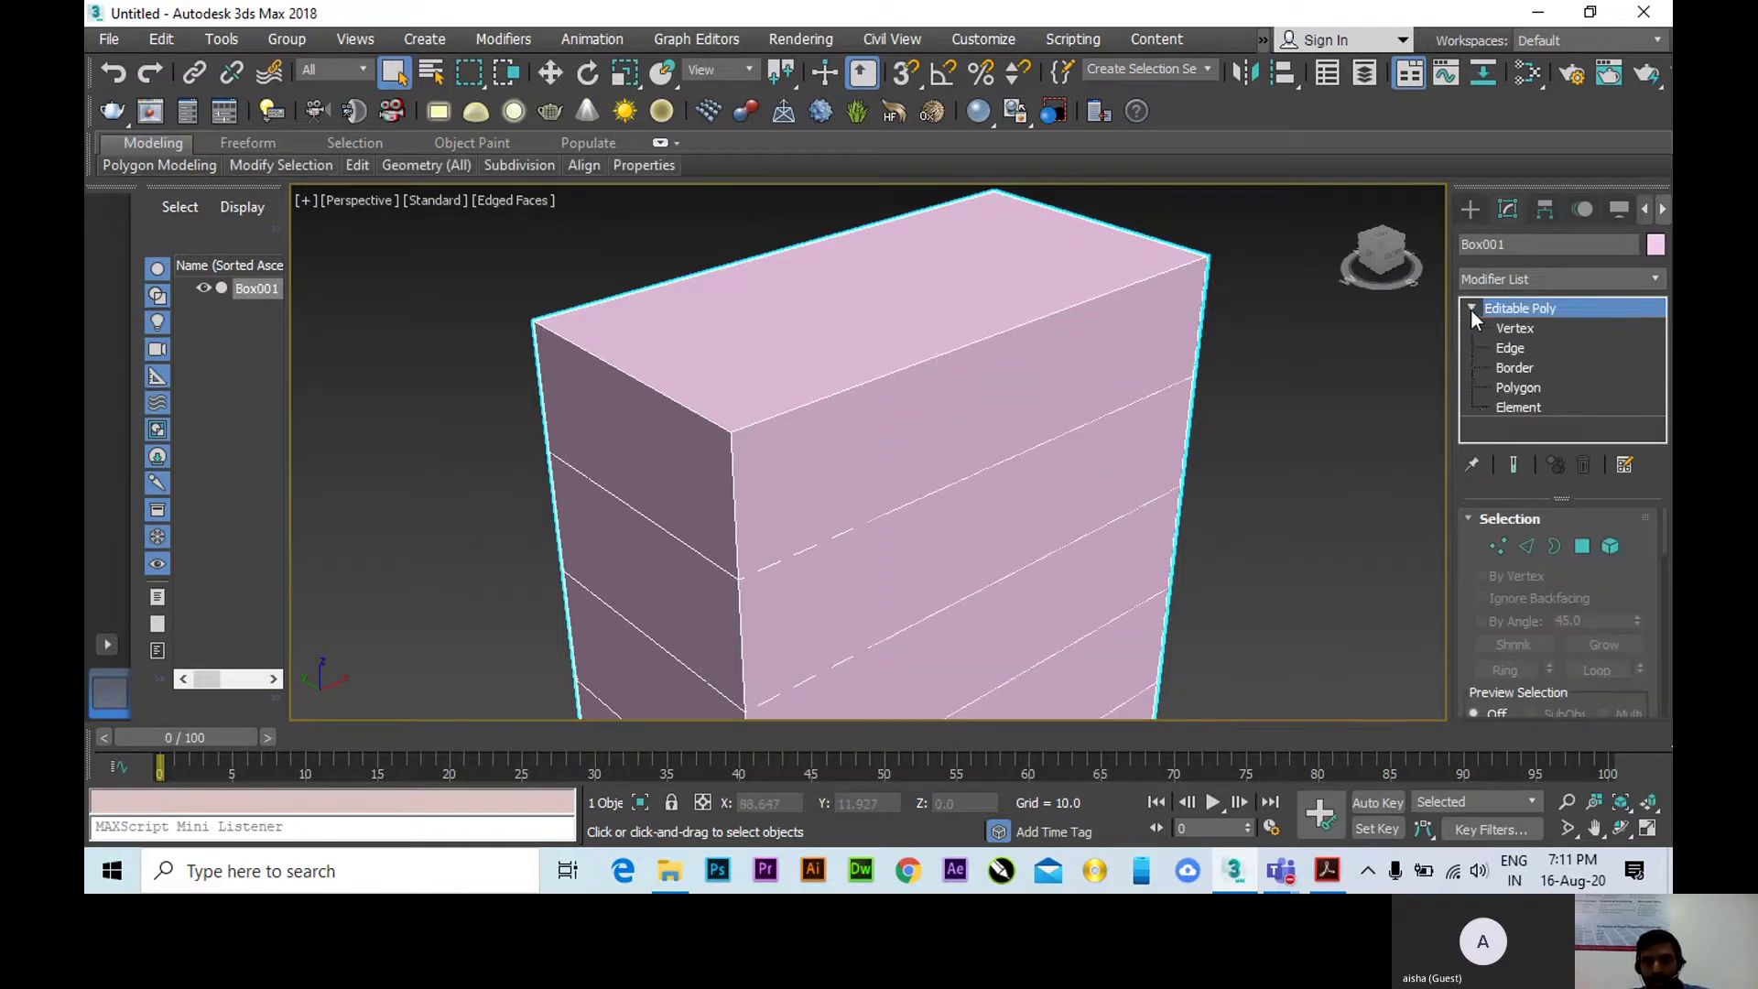
click(1520, 388)
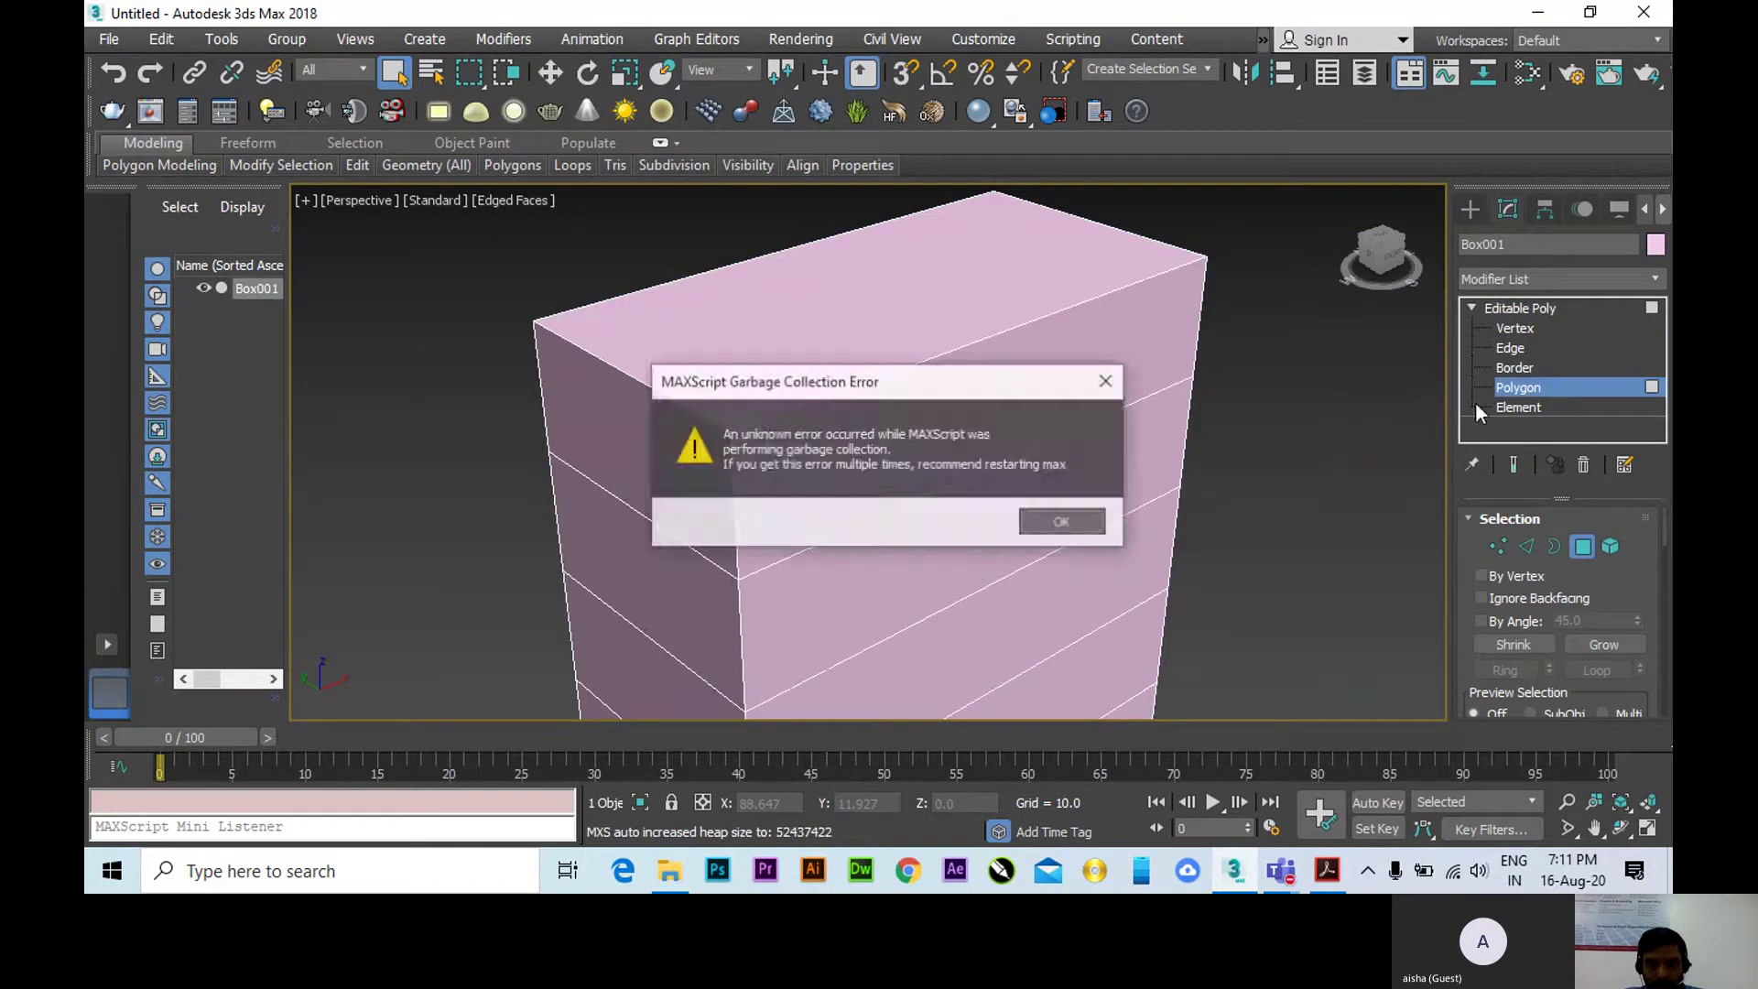
click(1083, 515)
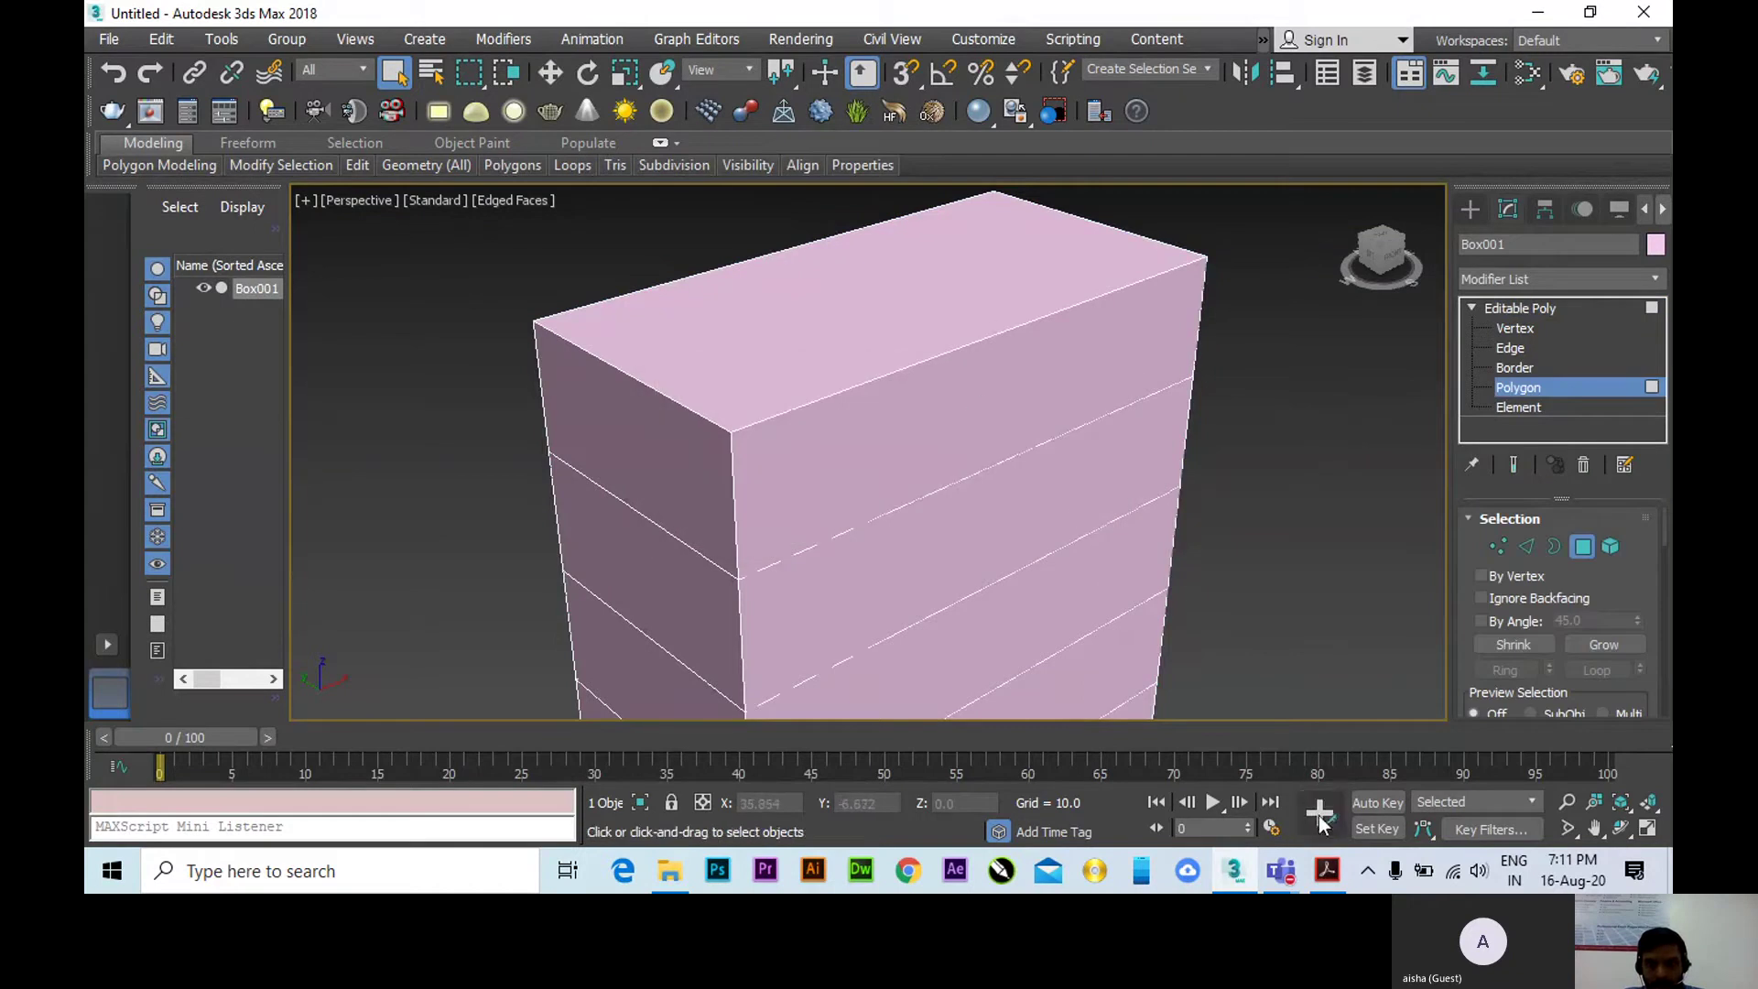
click(1286, 870)
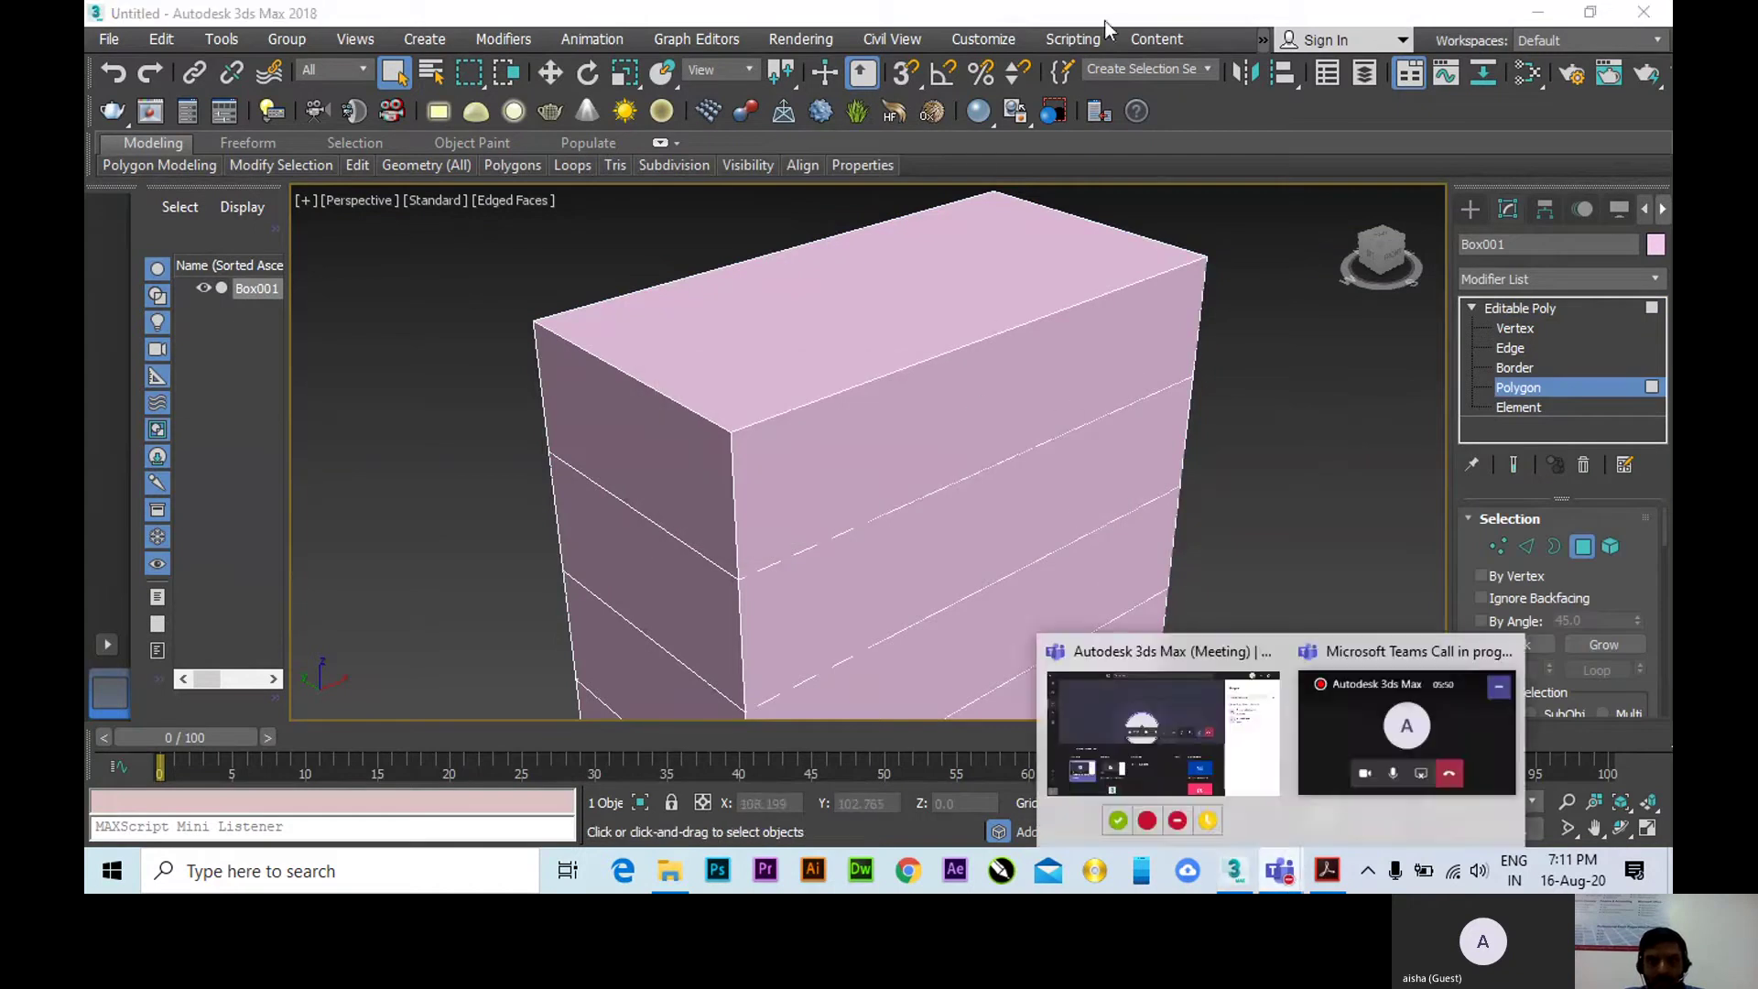
Select the top polygon of the box and activate the Move tool.
middle_drag(1020, 454, 981, 431)
scroll(962, 348, down, 4)
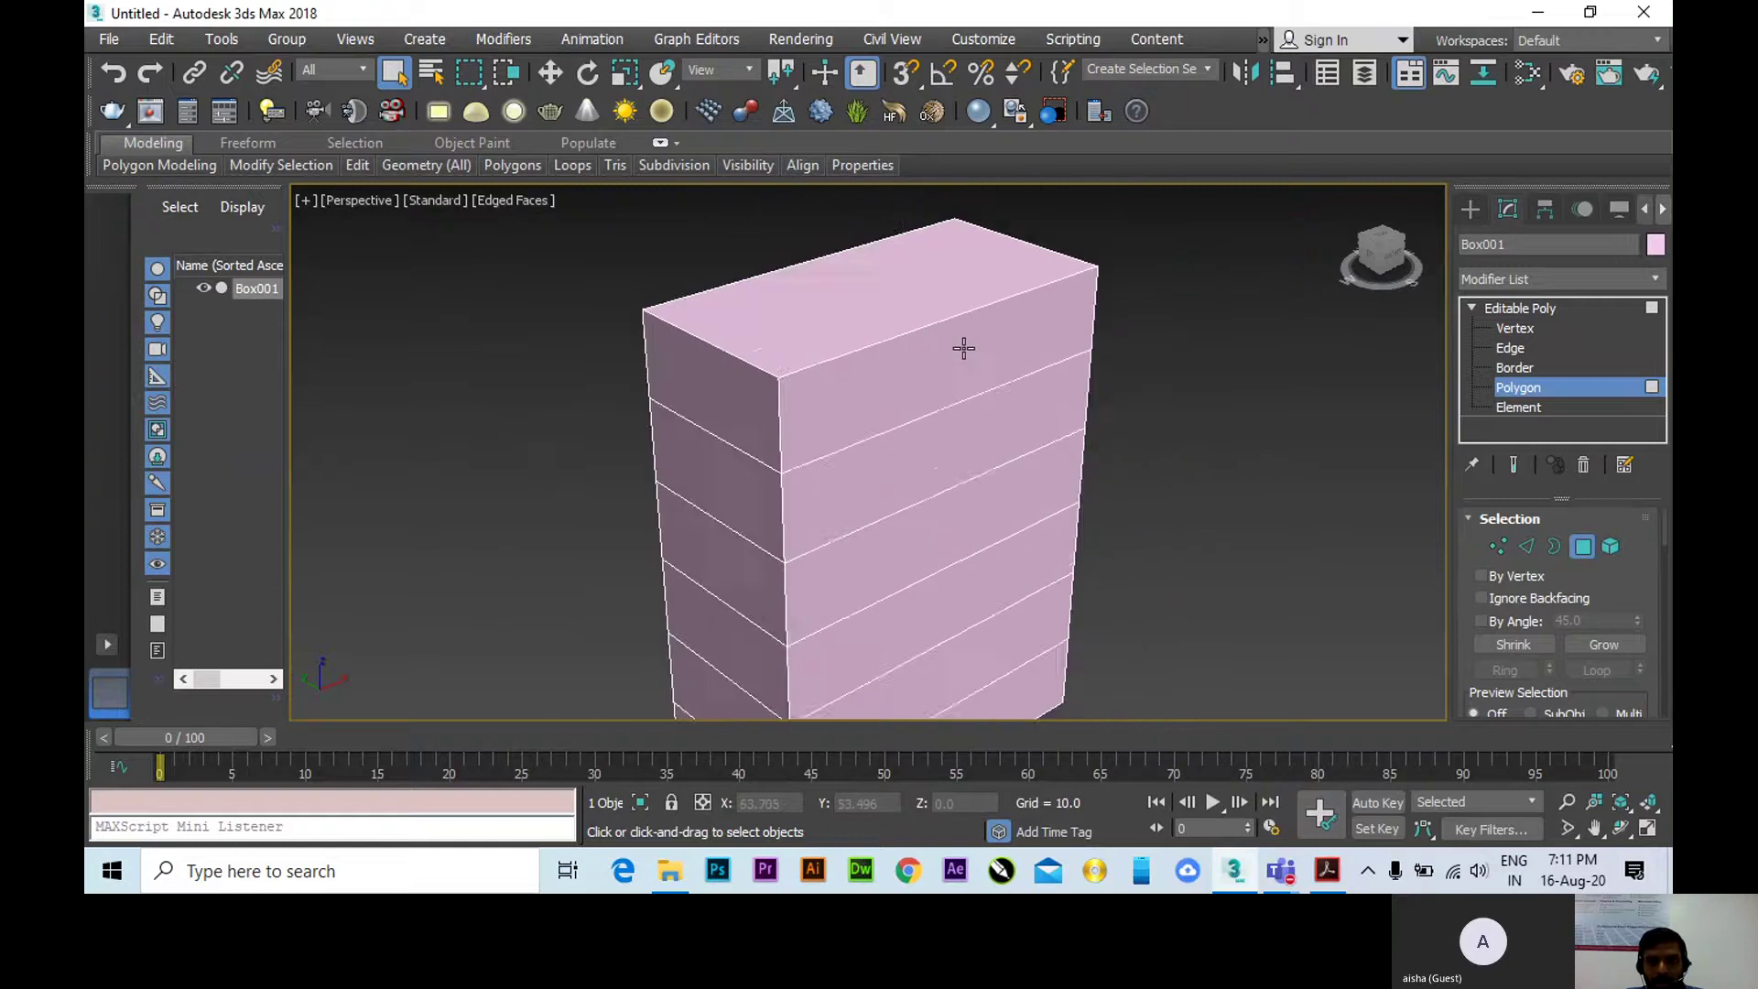
scroll(983, 393, up, 2)
scroll(1008, 327, up, 2)
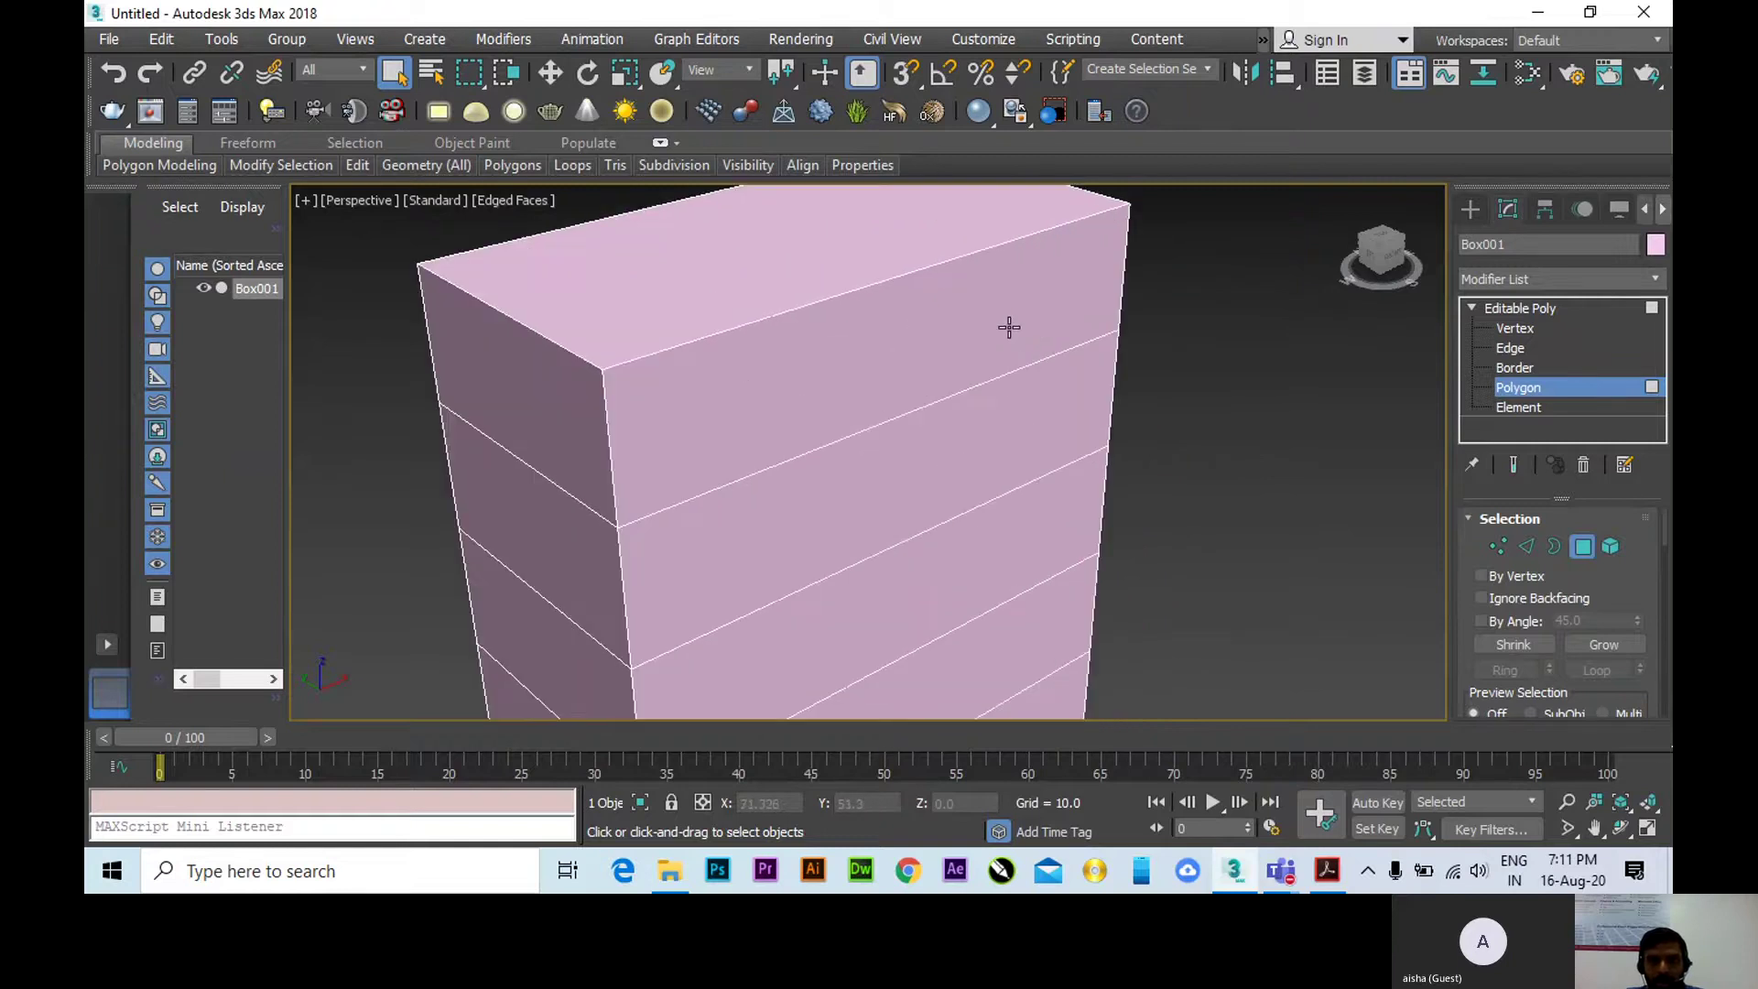
middle_drag(1009, 327, 1014, 478)
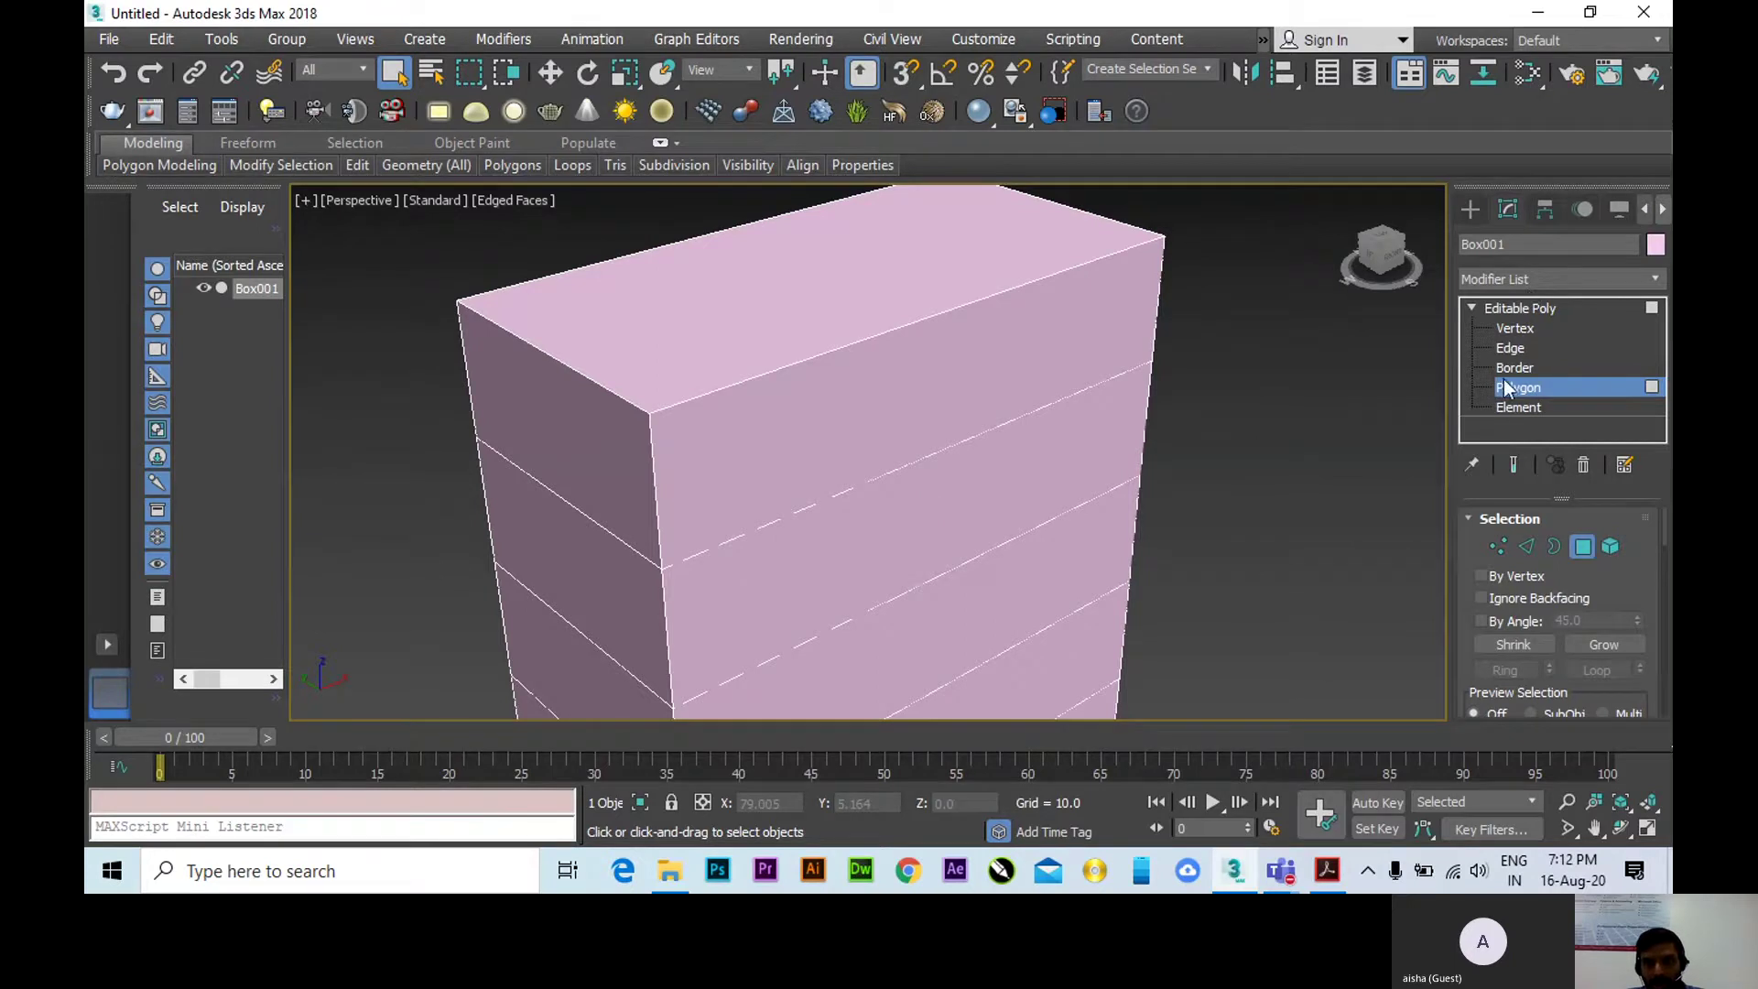
click(800, 275)
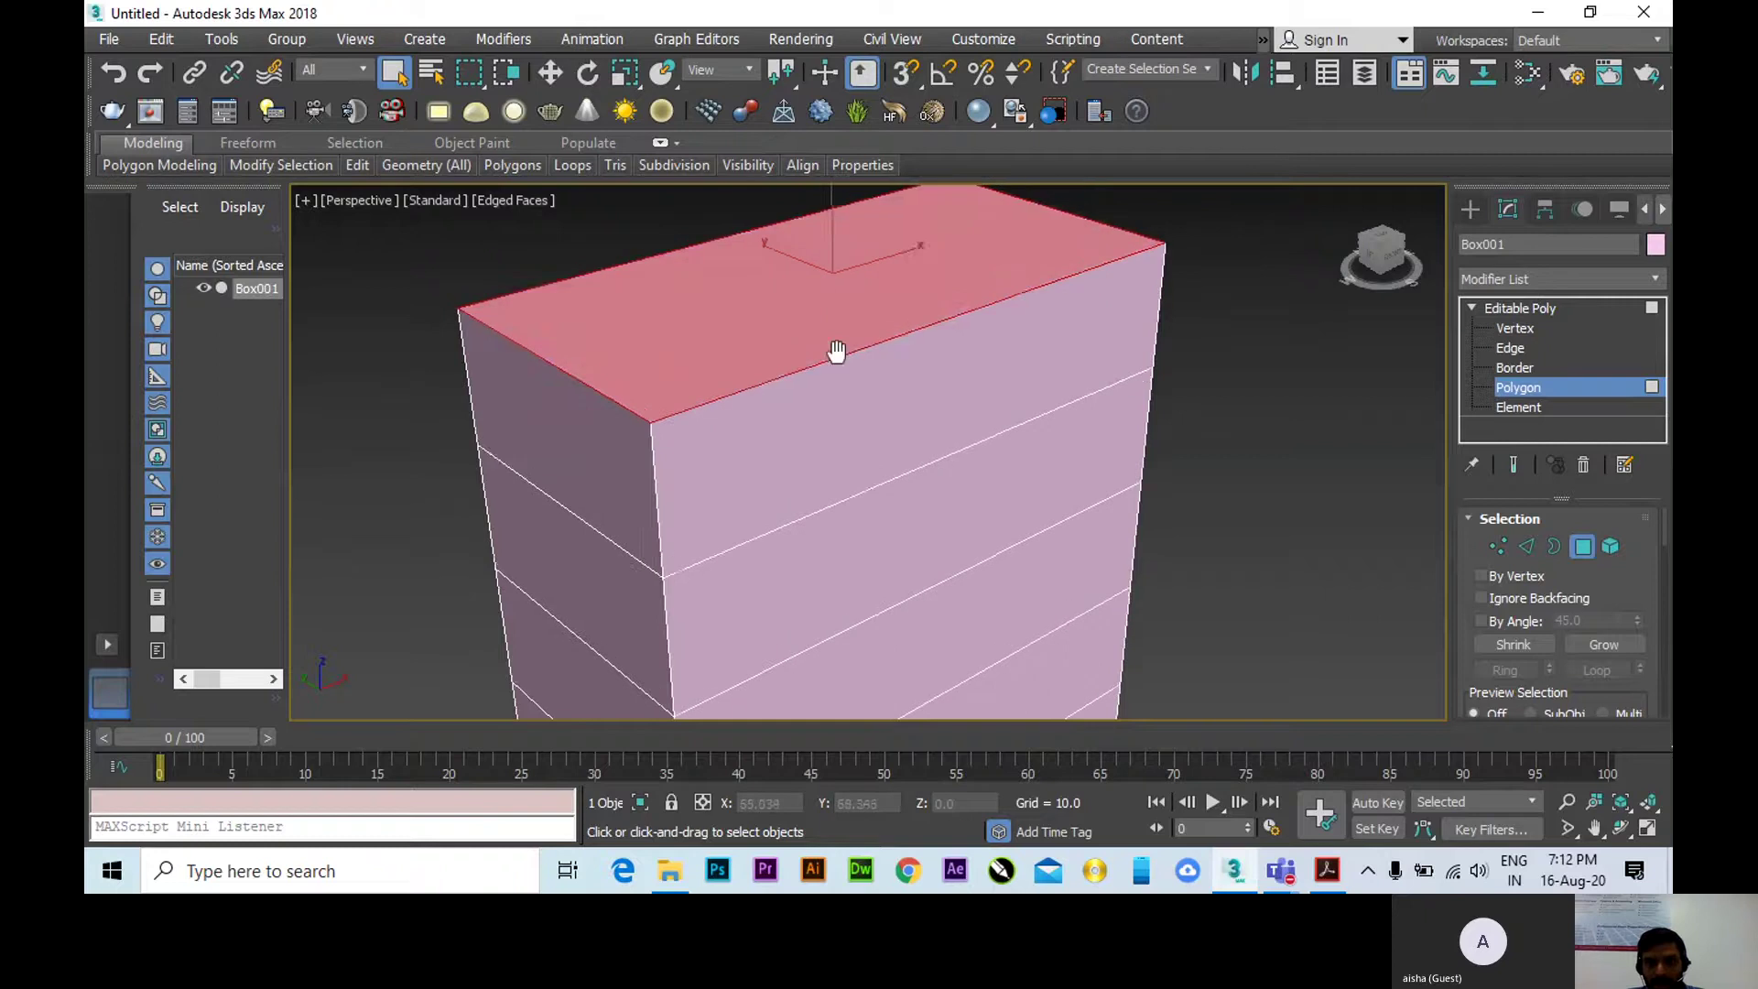
middle_drag(836, 354, 880, 442)
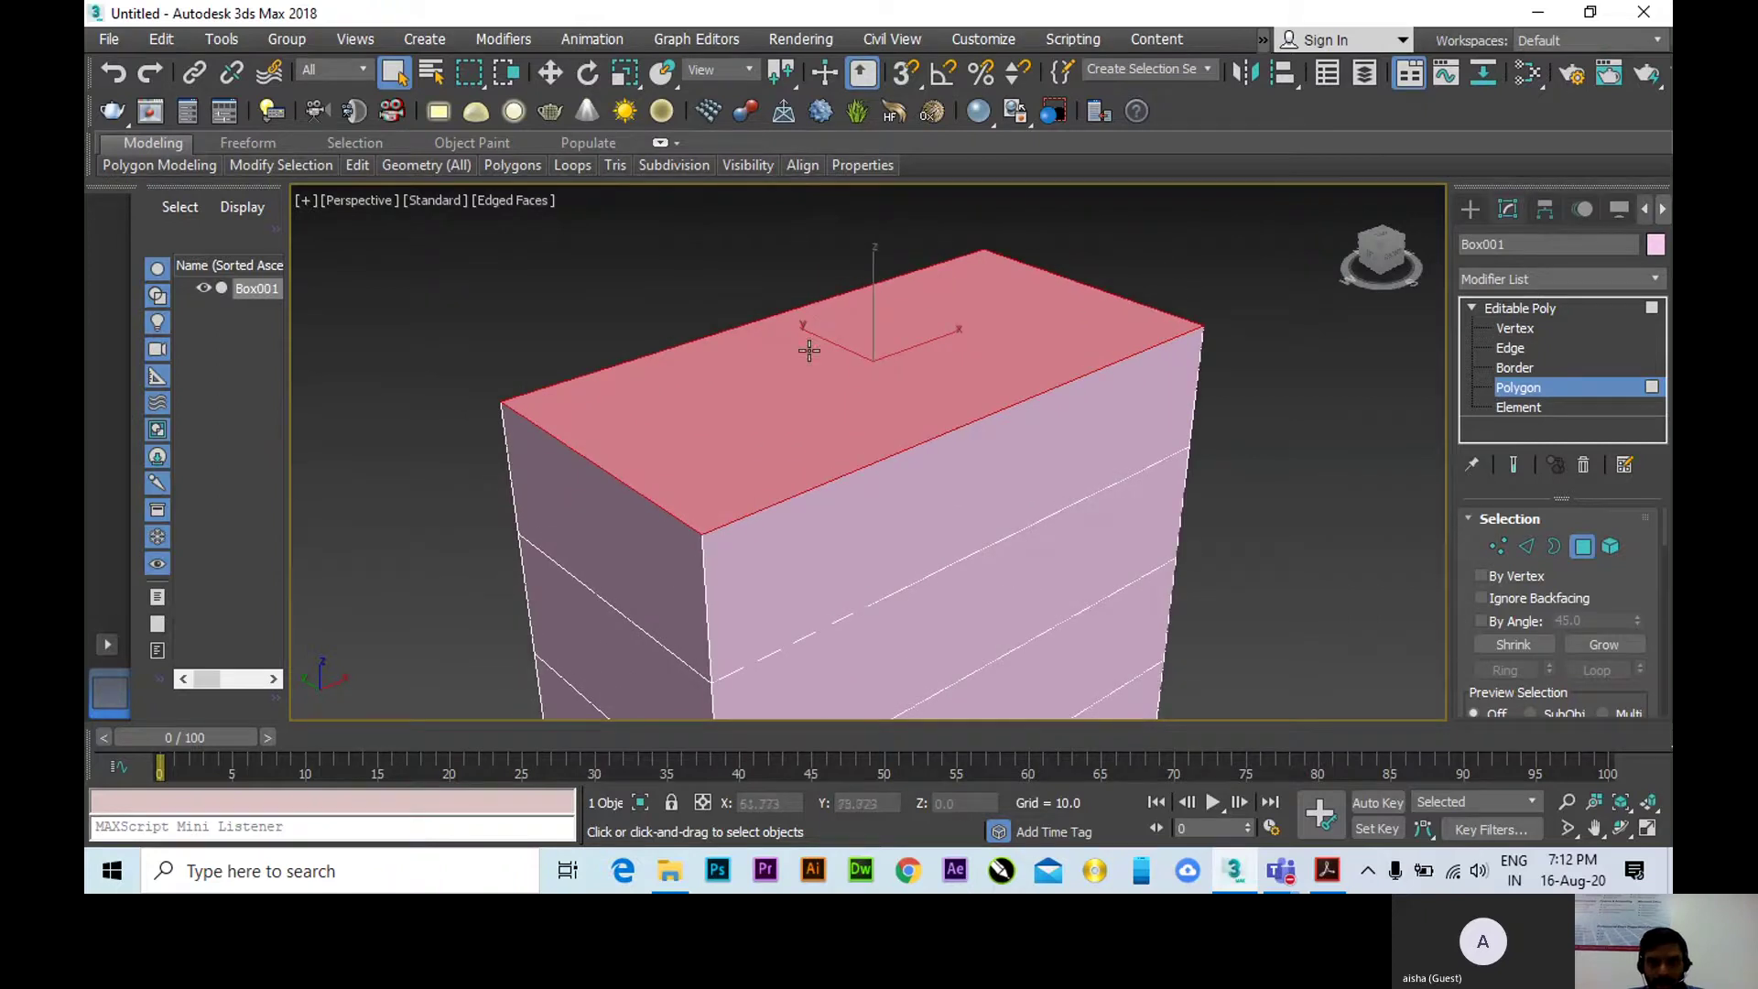
click(550, 72)
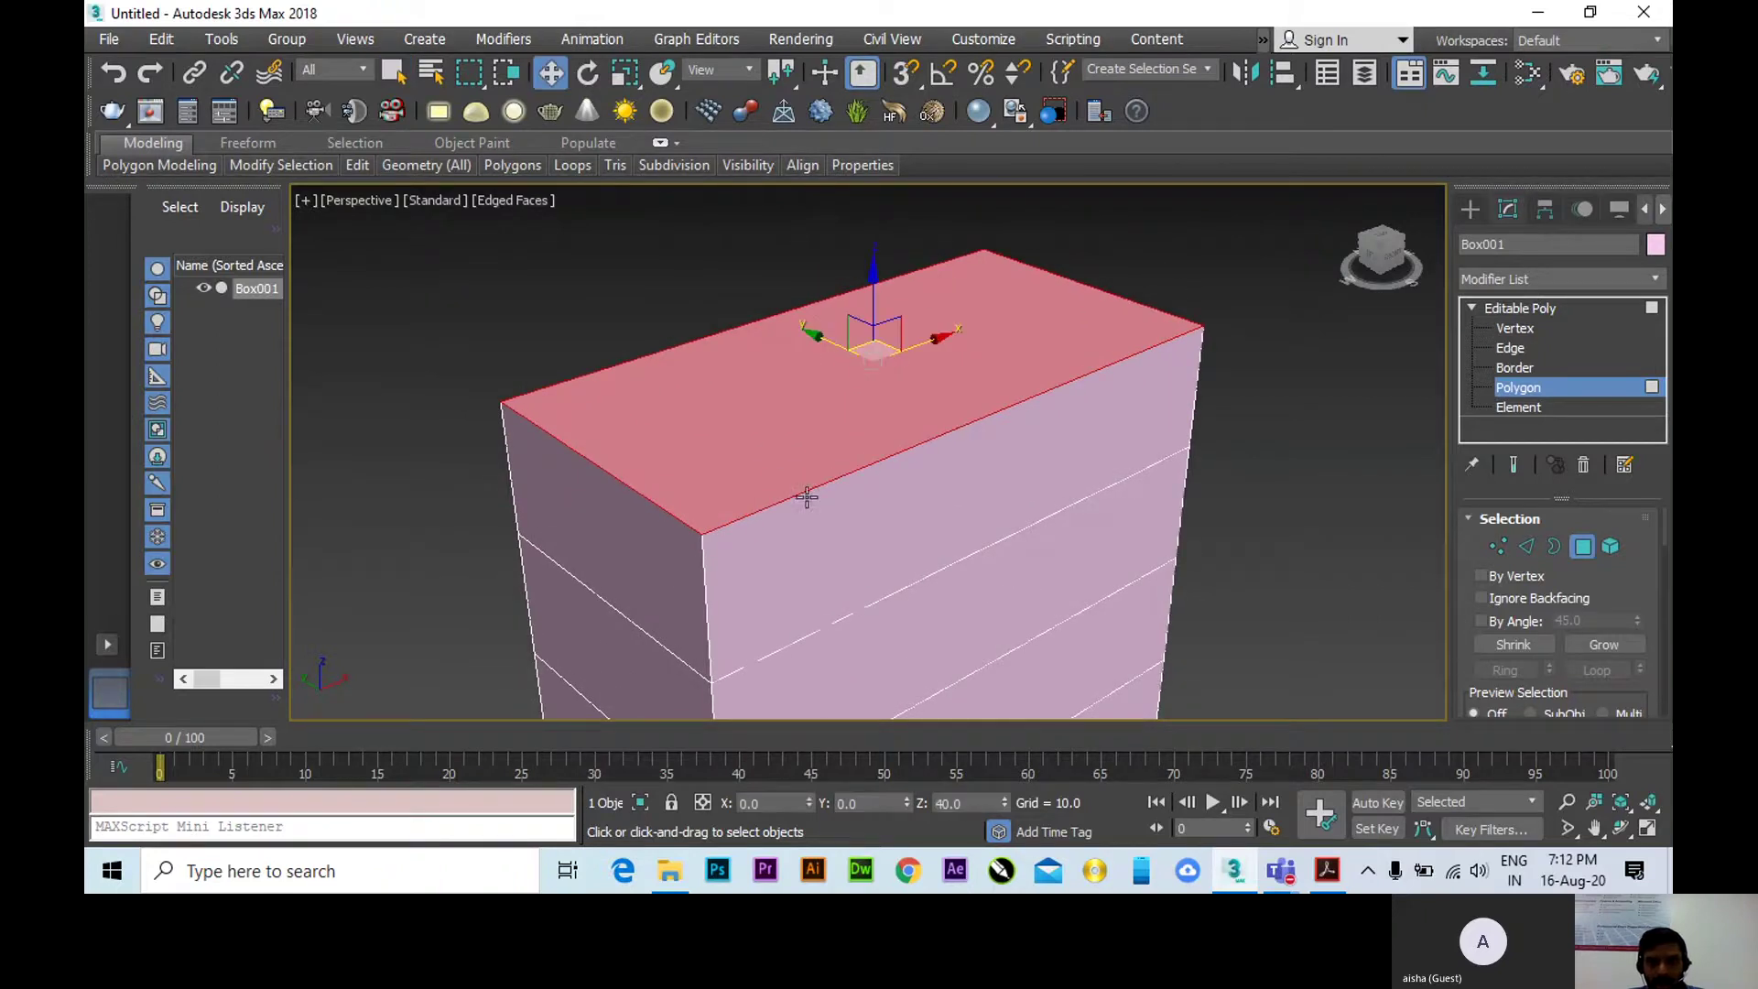
Open the Bevel settings for the selected top polygon.
scroll(685, 444, up, 2)
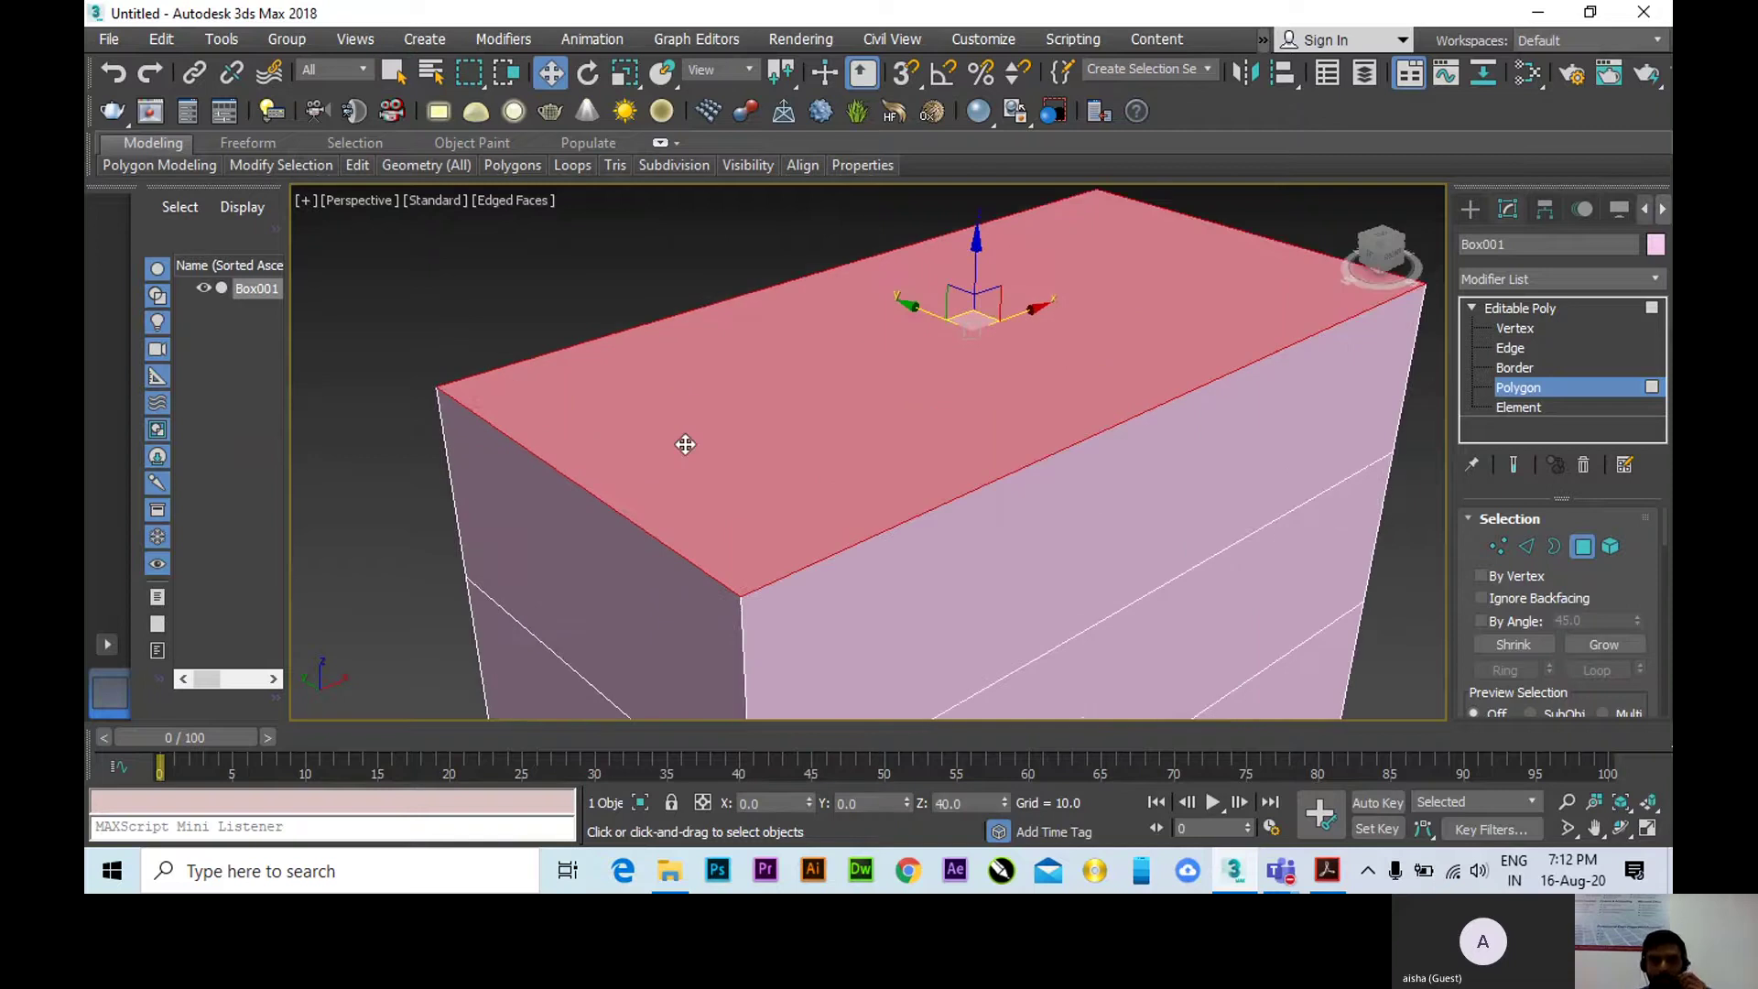
middle_drag(755, 549, 754, 492)
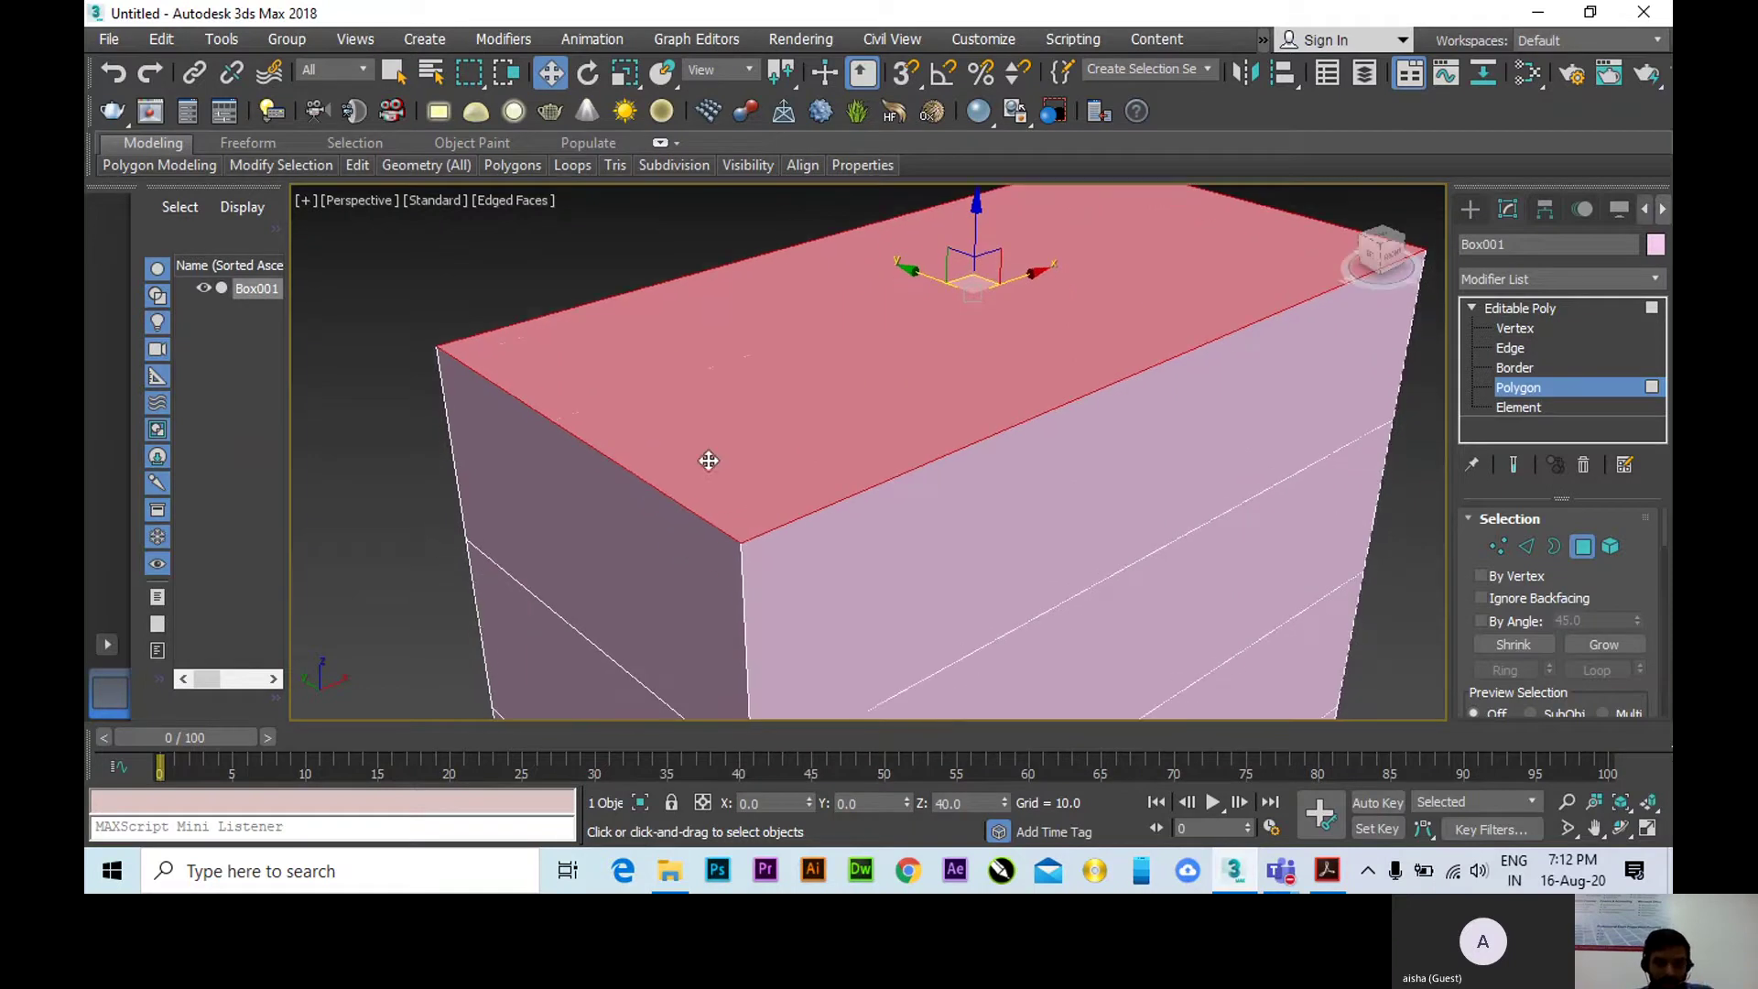
scroll(709, 460, up, 2)
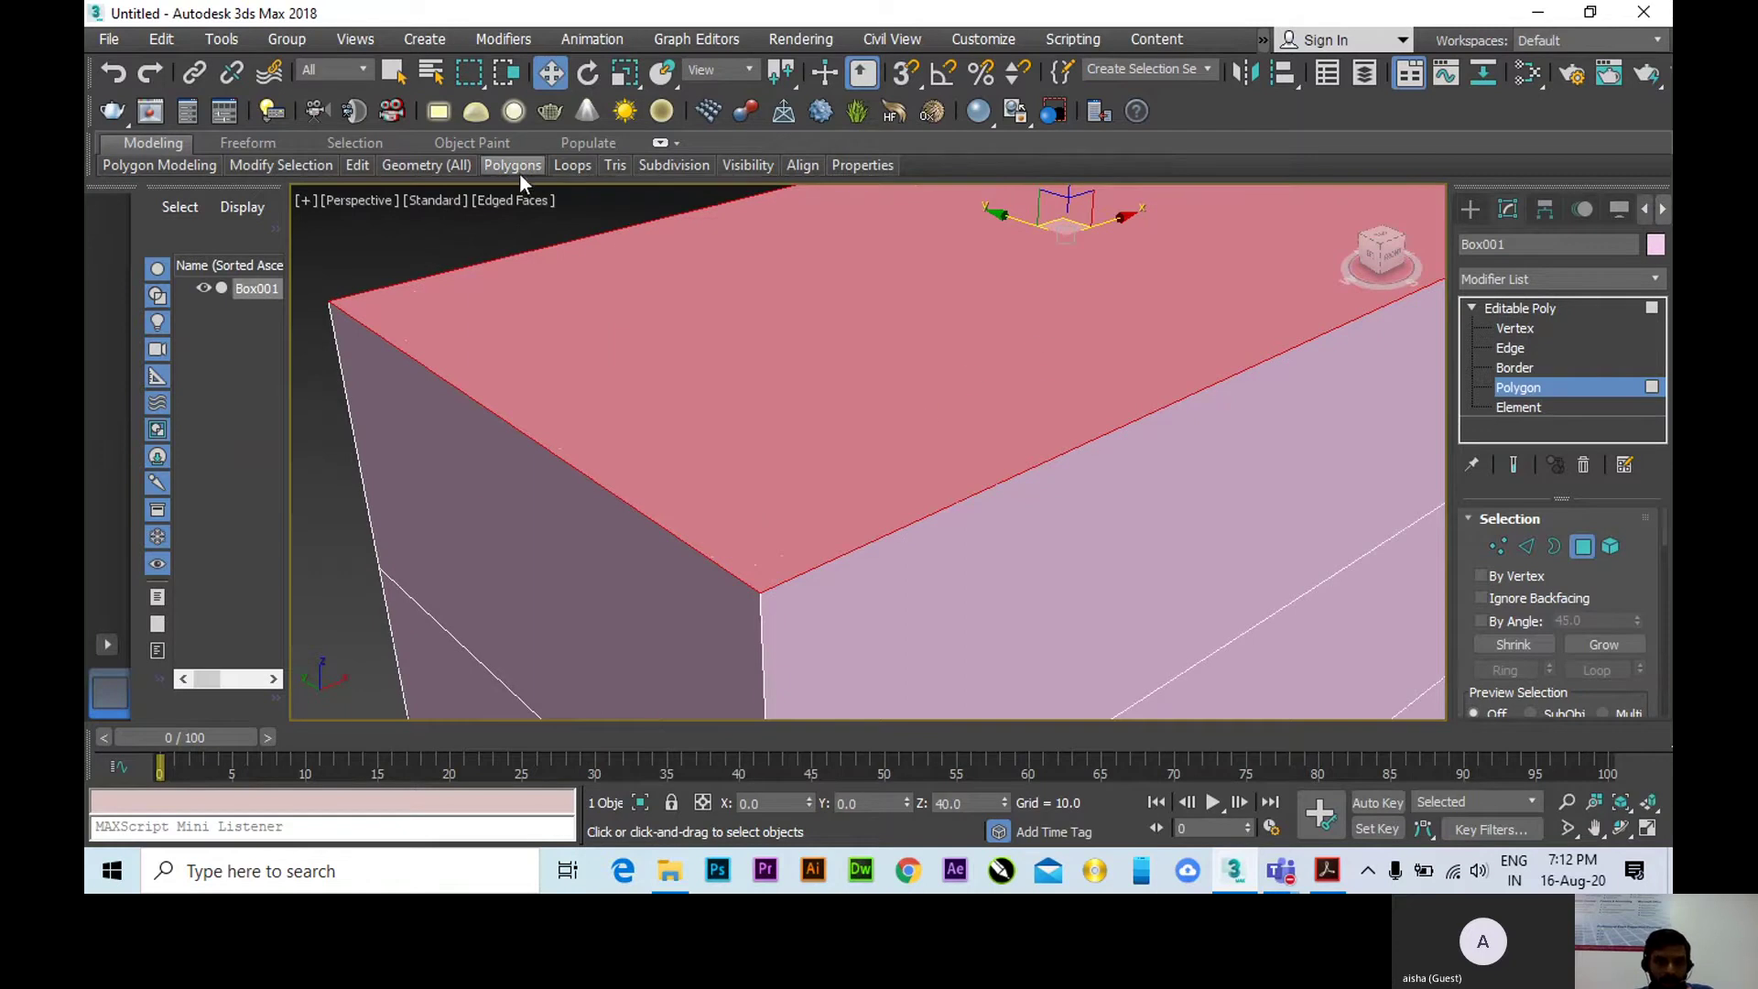
mouse_move(519, 172)
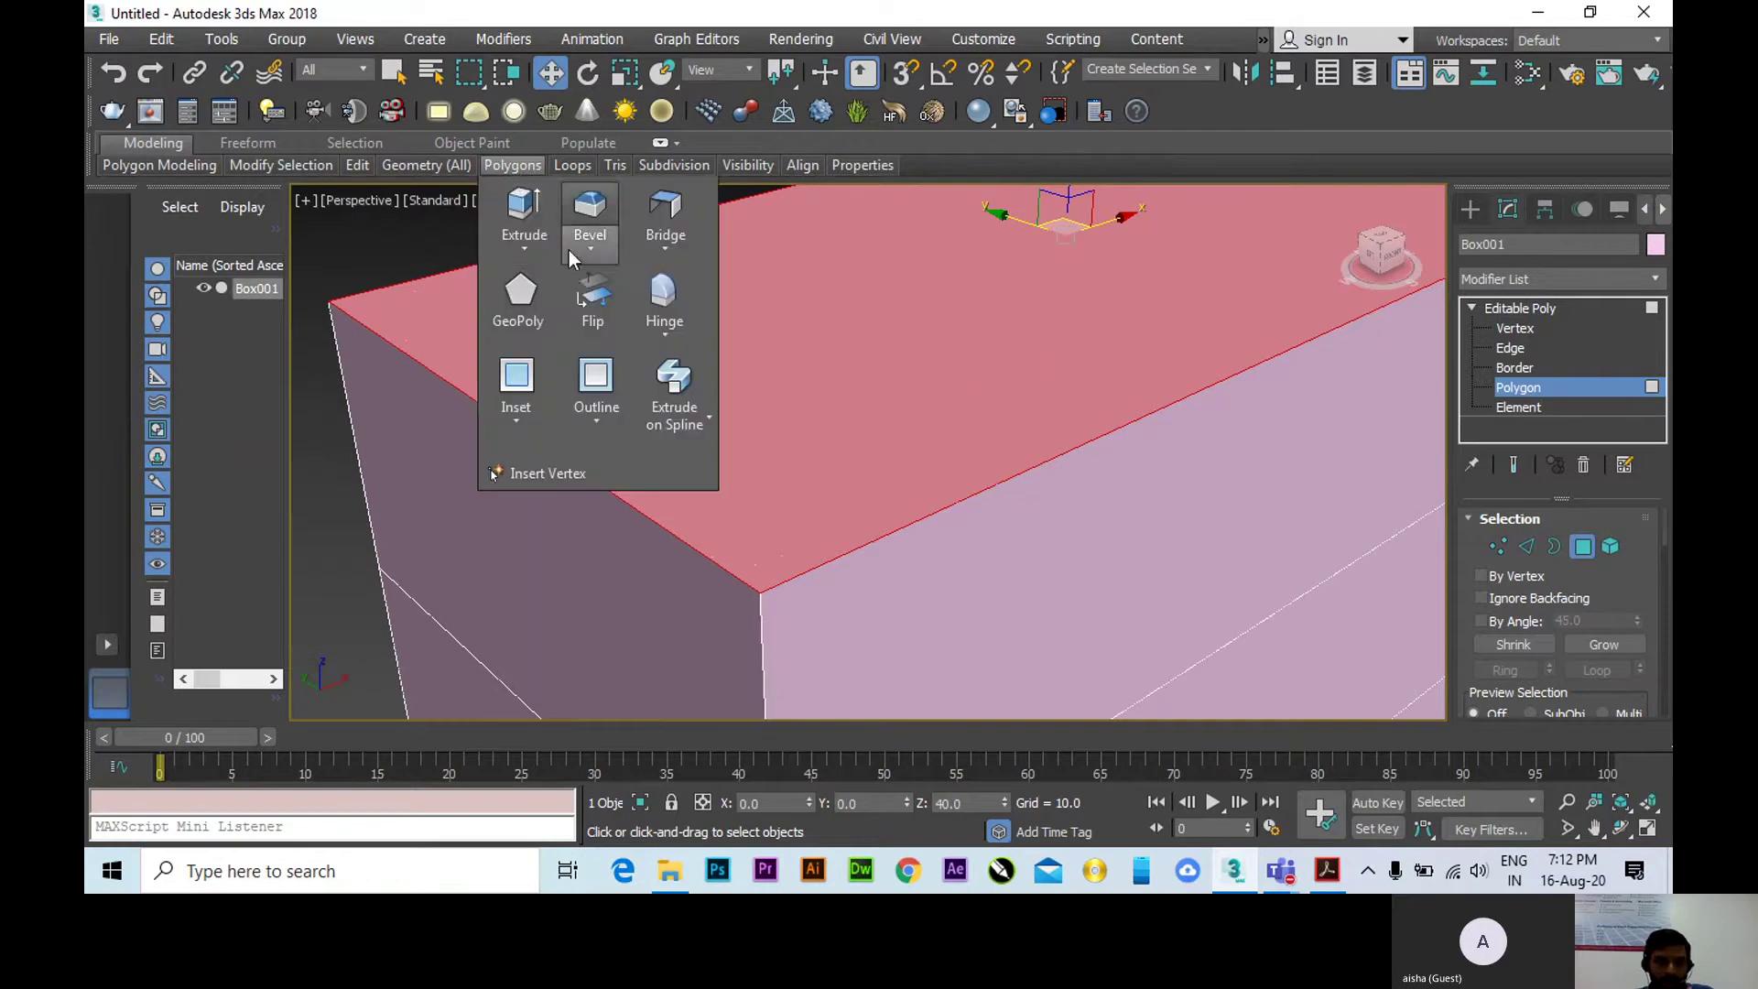
click(595, 247)
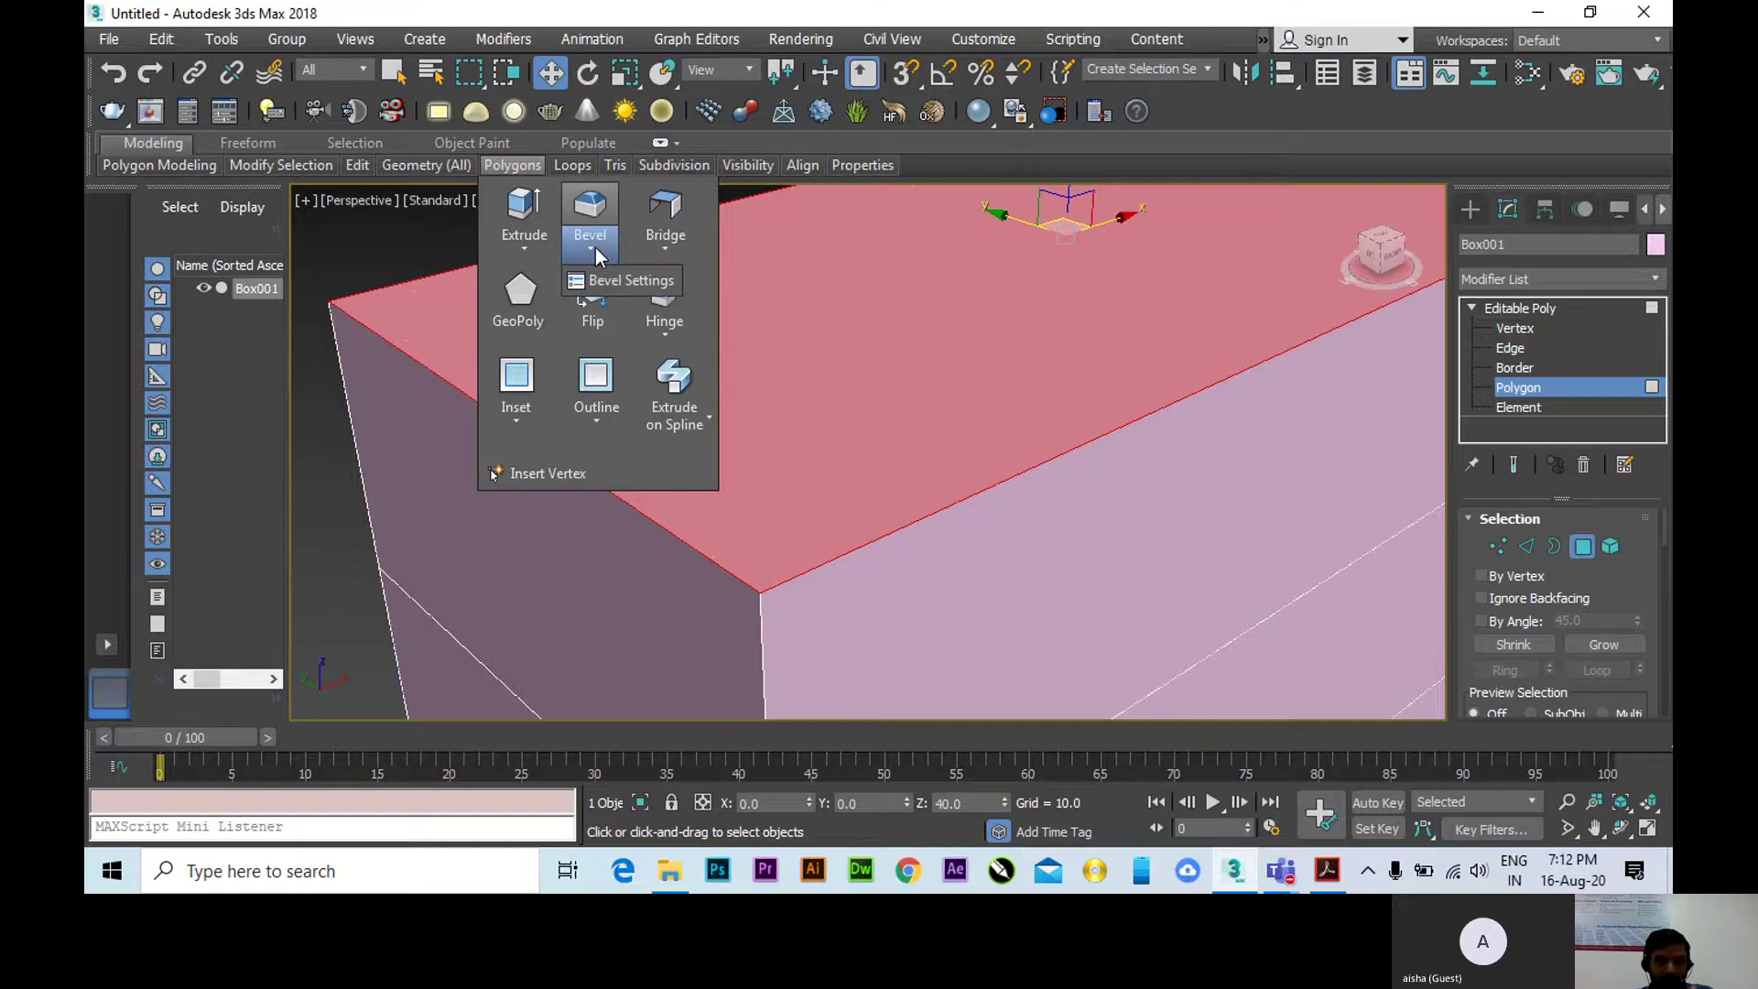
click(603, 282)
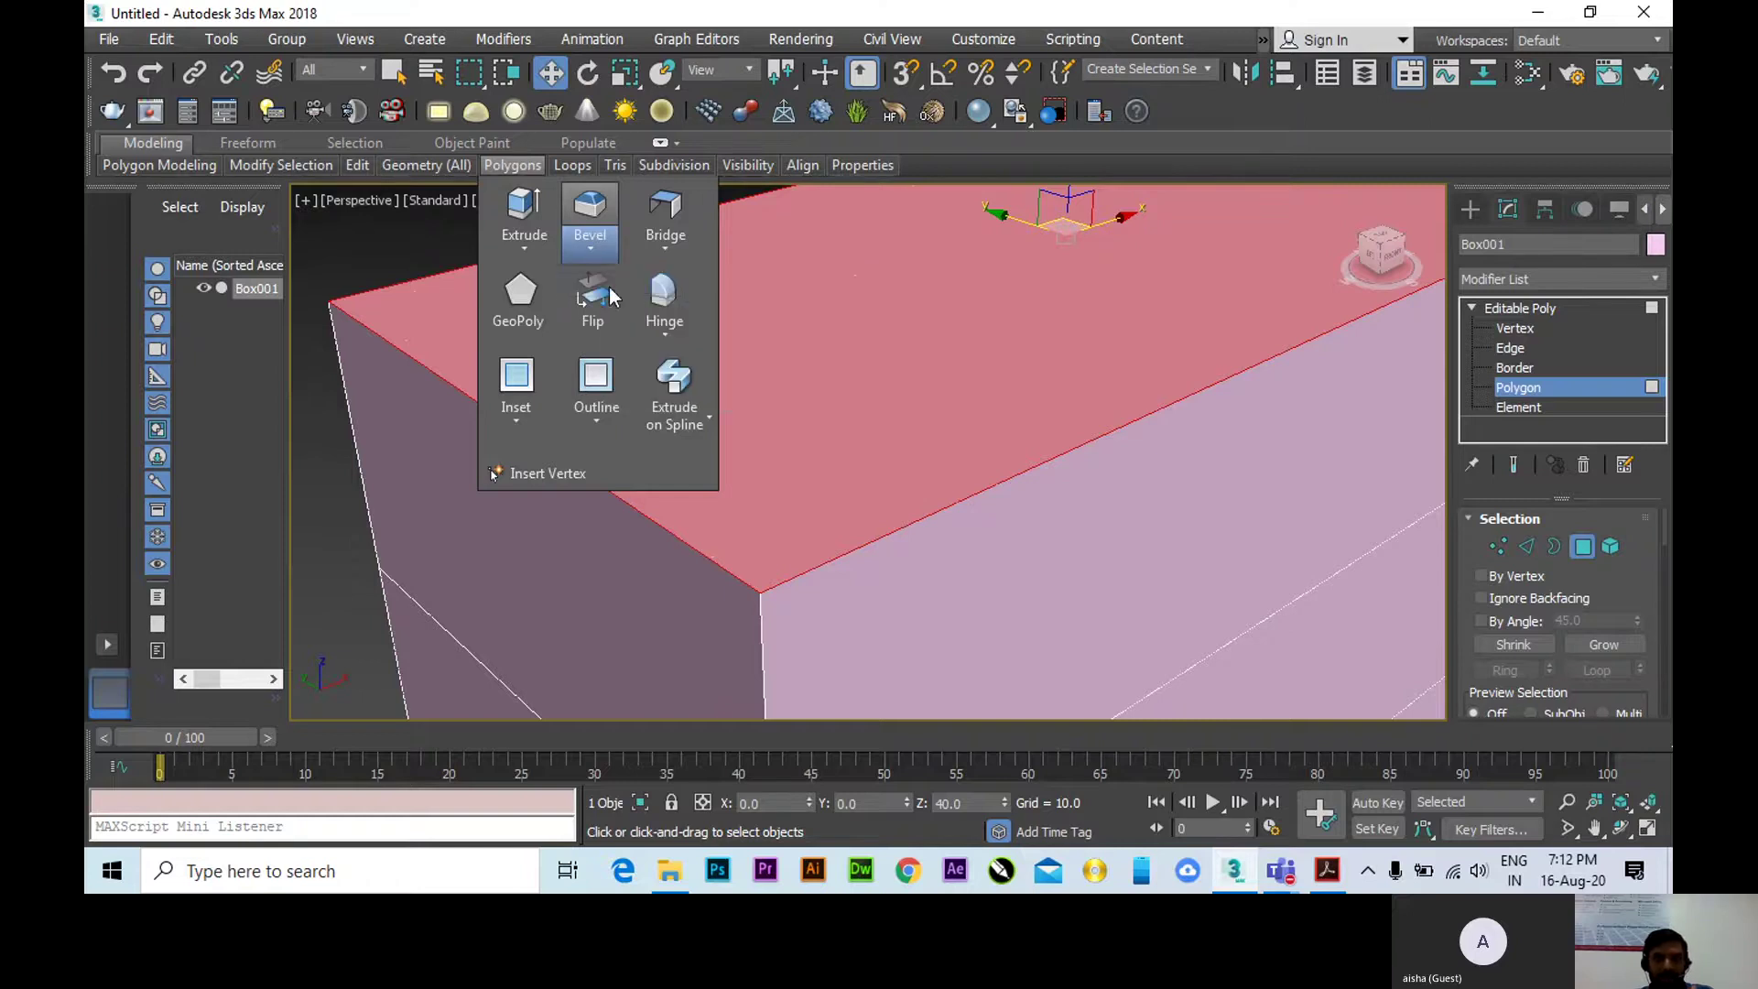
alt+middle_drag(1135, 464, 1079, 354)
alt+middle_drag(1169, 503, 1032, 573)
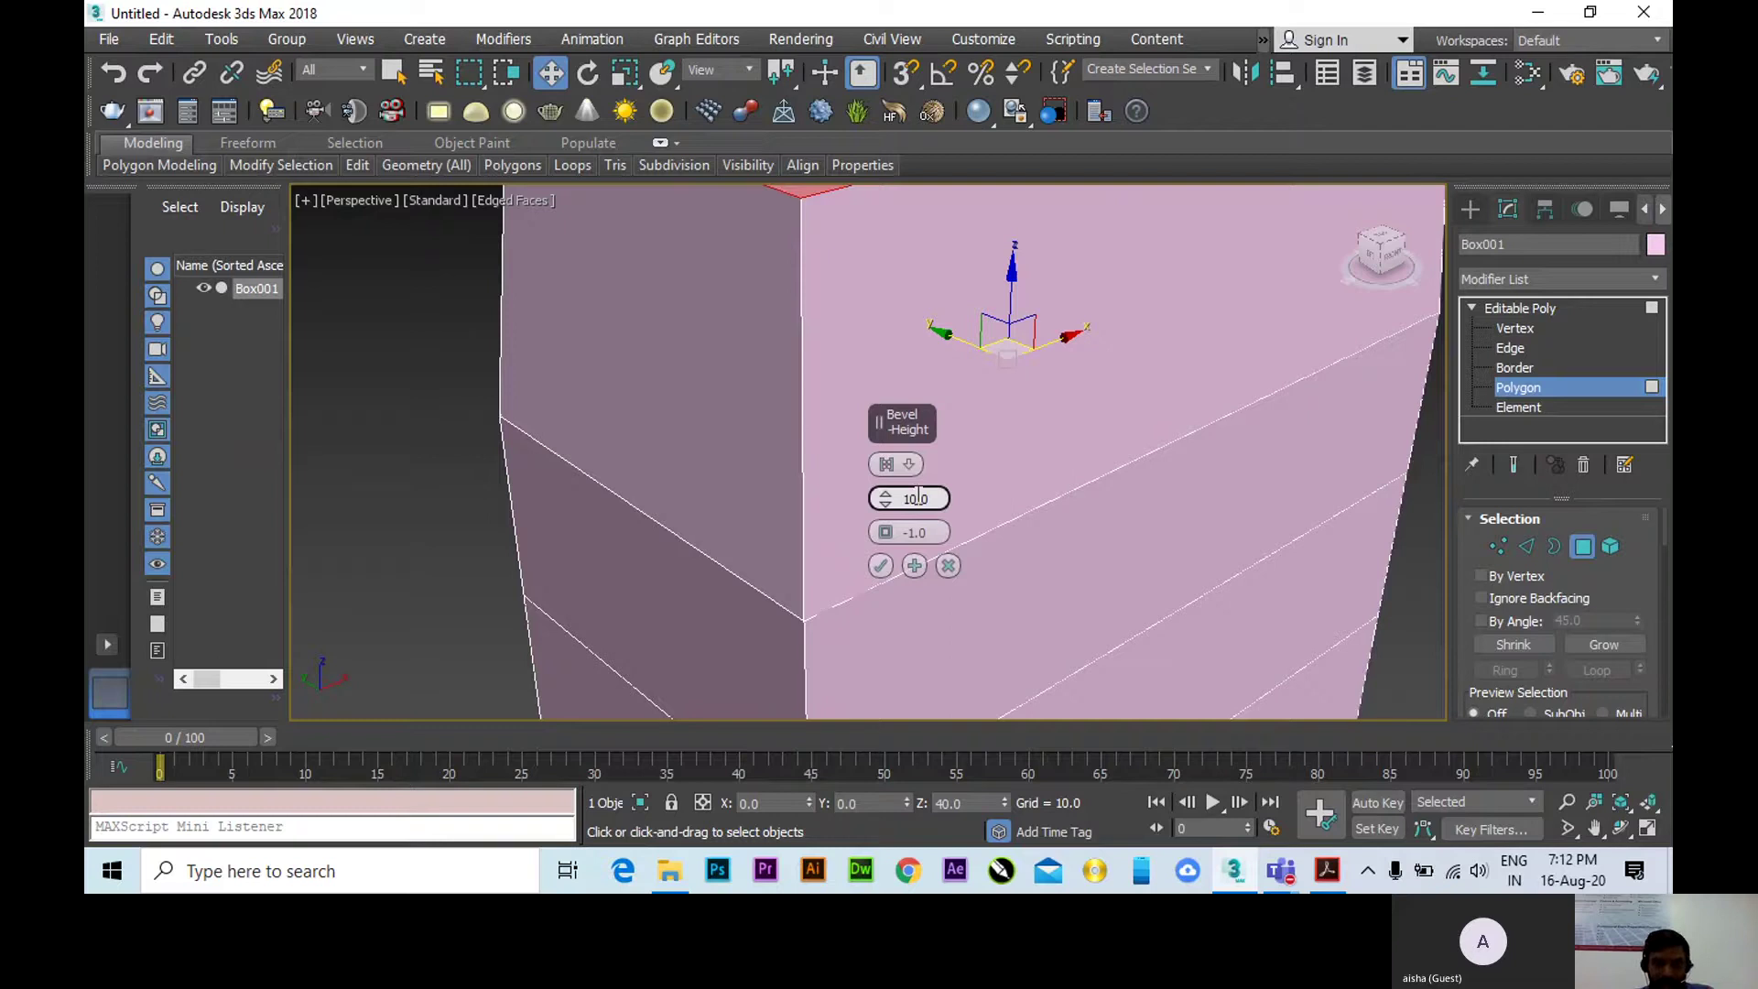
Set the bevel height of the top polygon to 0.3.
drag(886, 501, 932, 560)
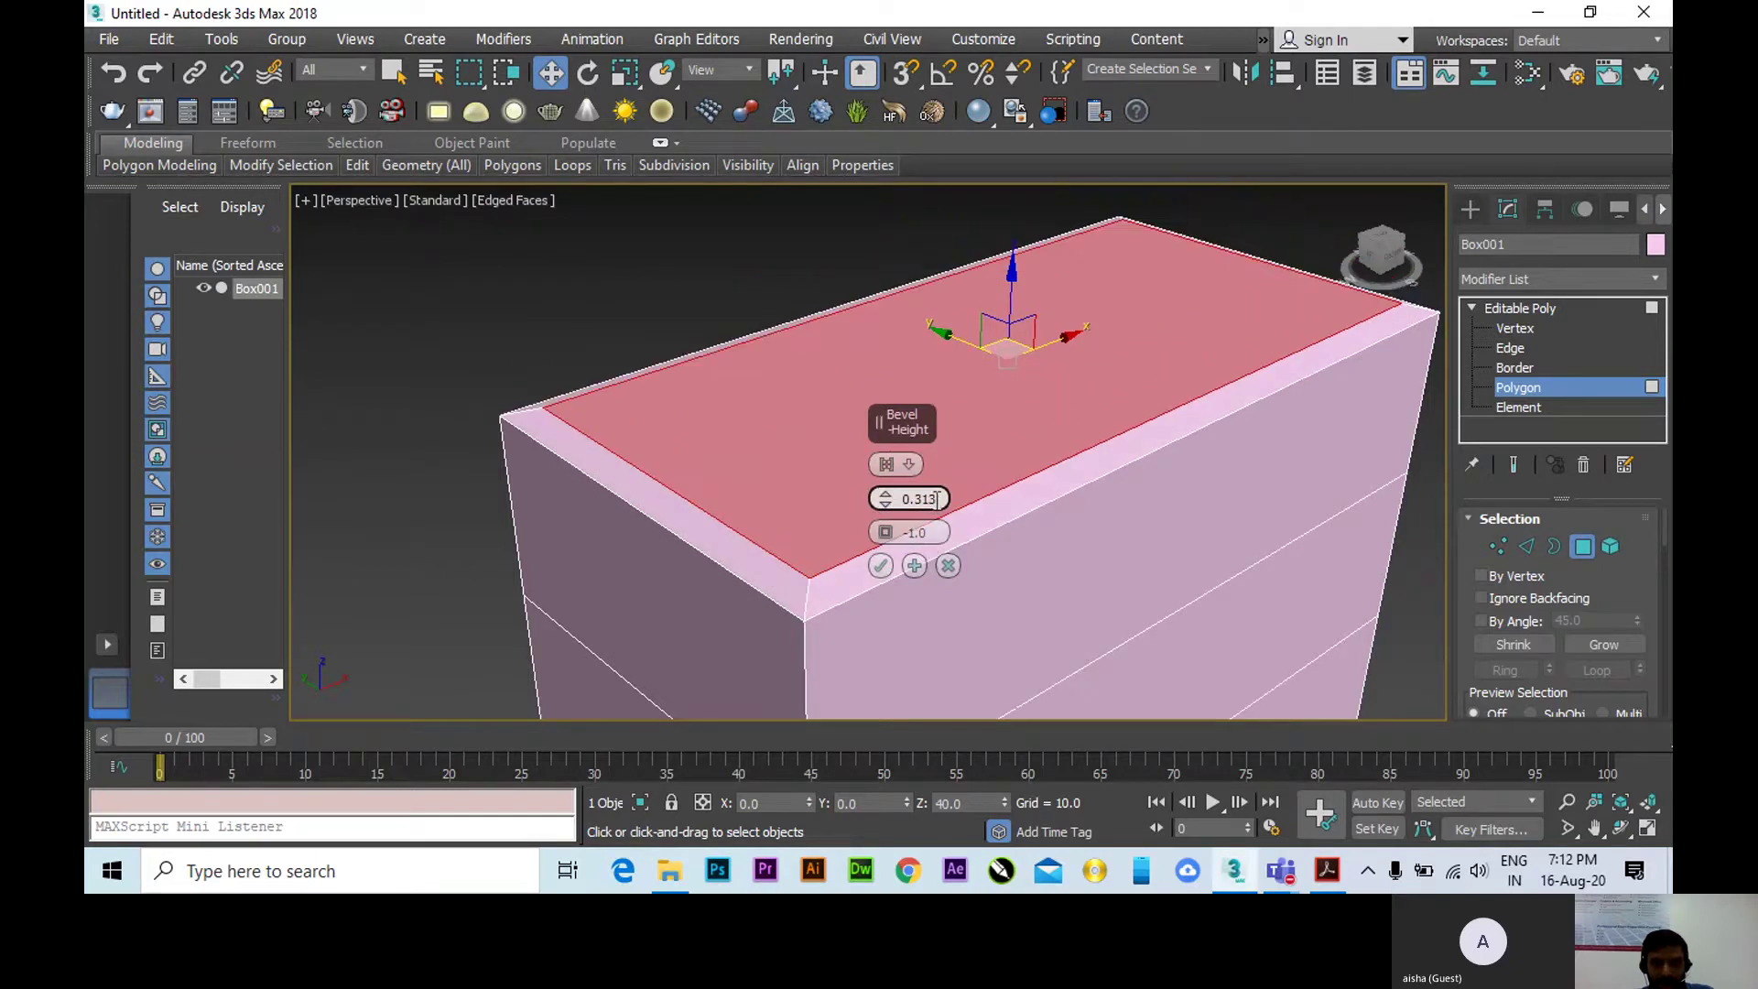
drag(941, 499, 884, 500)
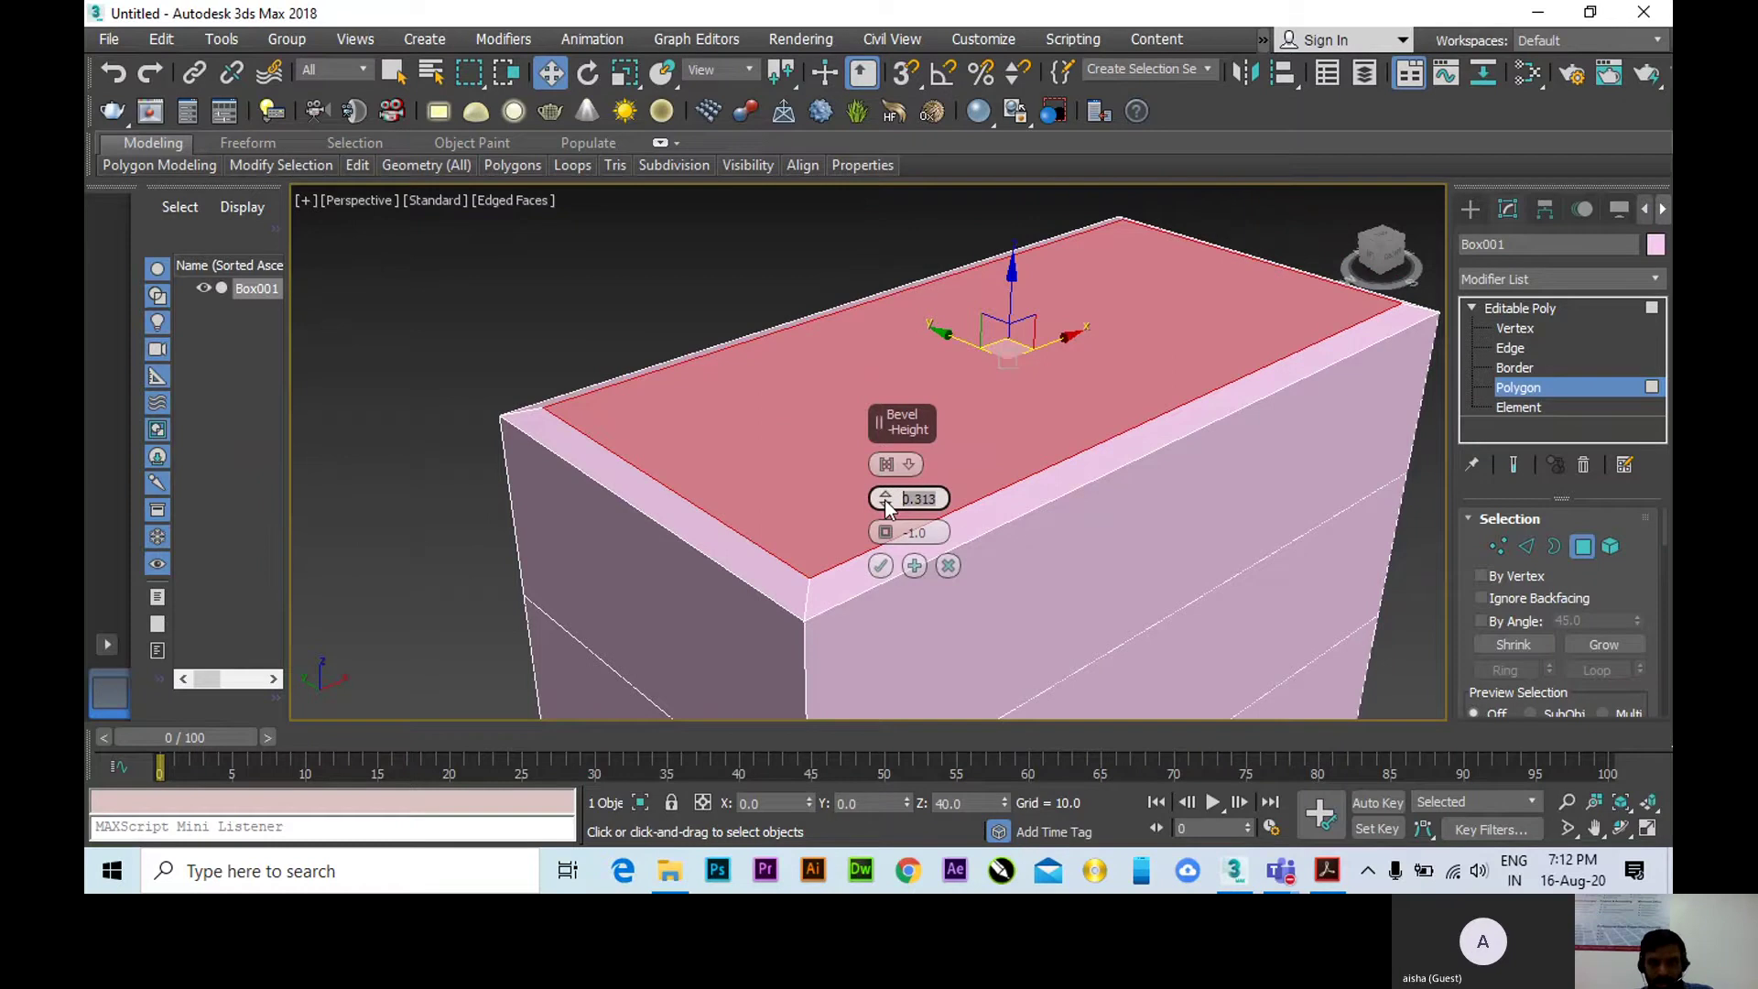
text(0.3)
click(935, 532)
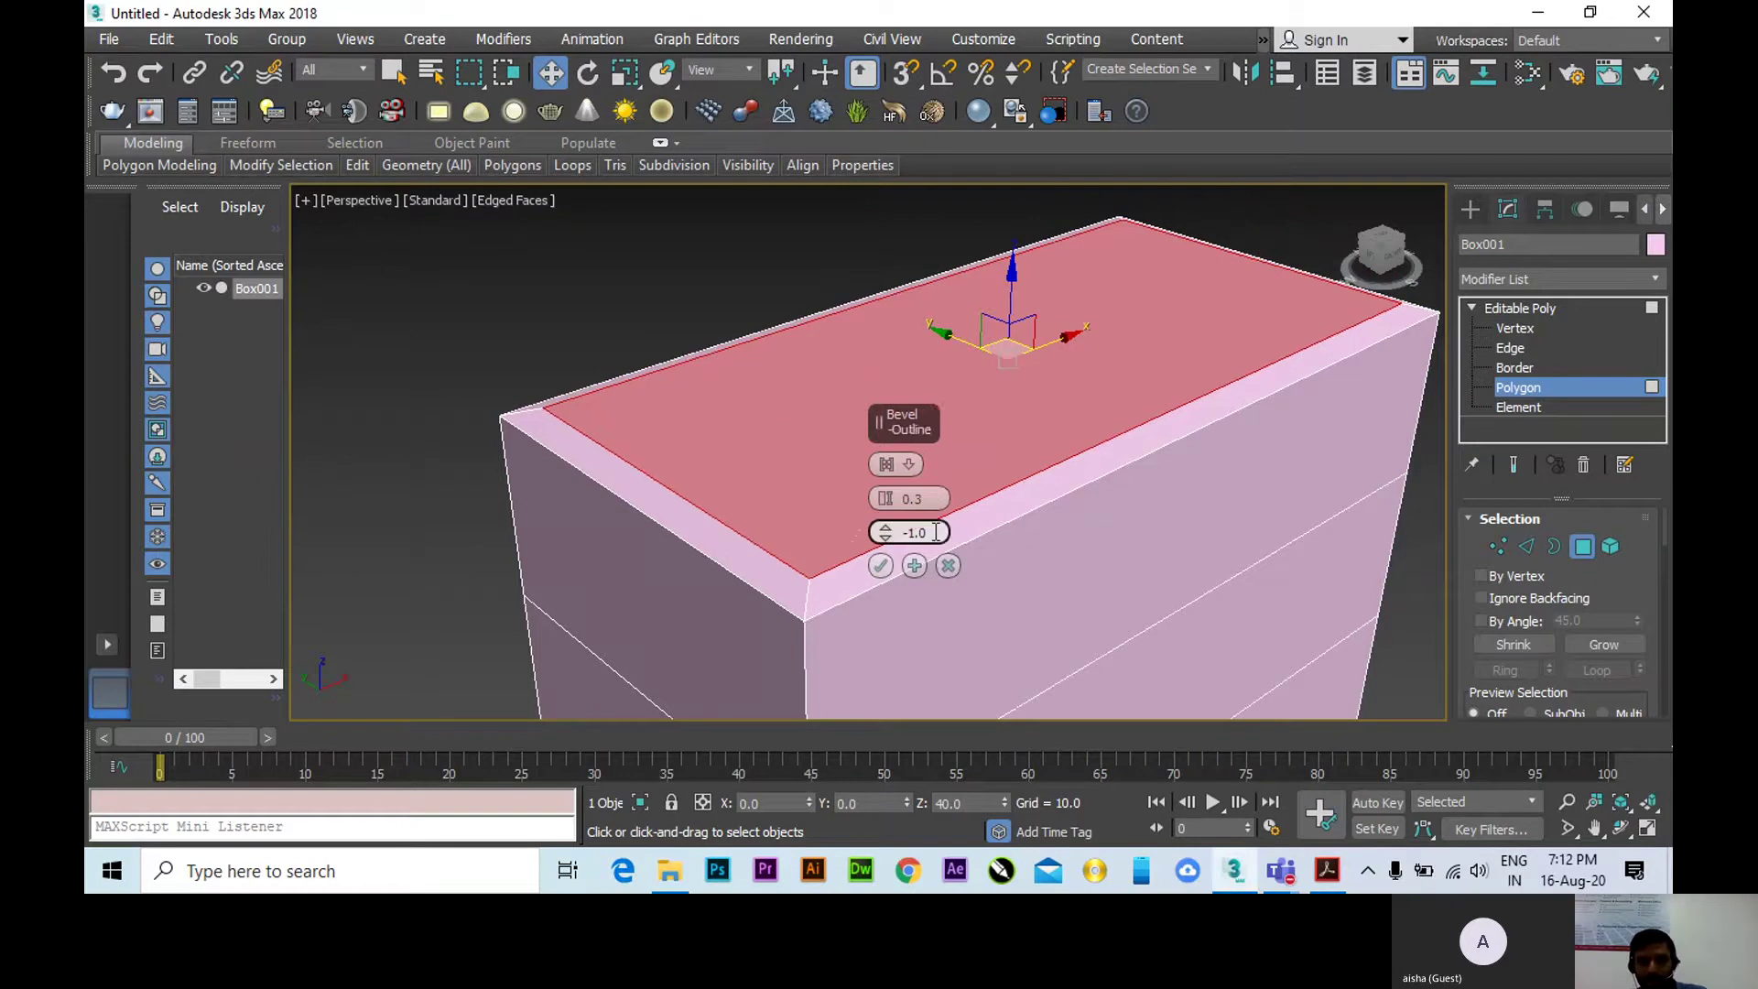
click(927, 499)
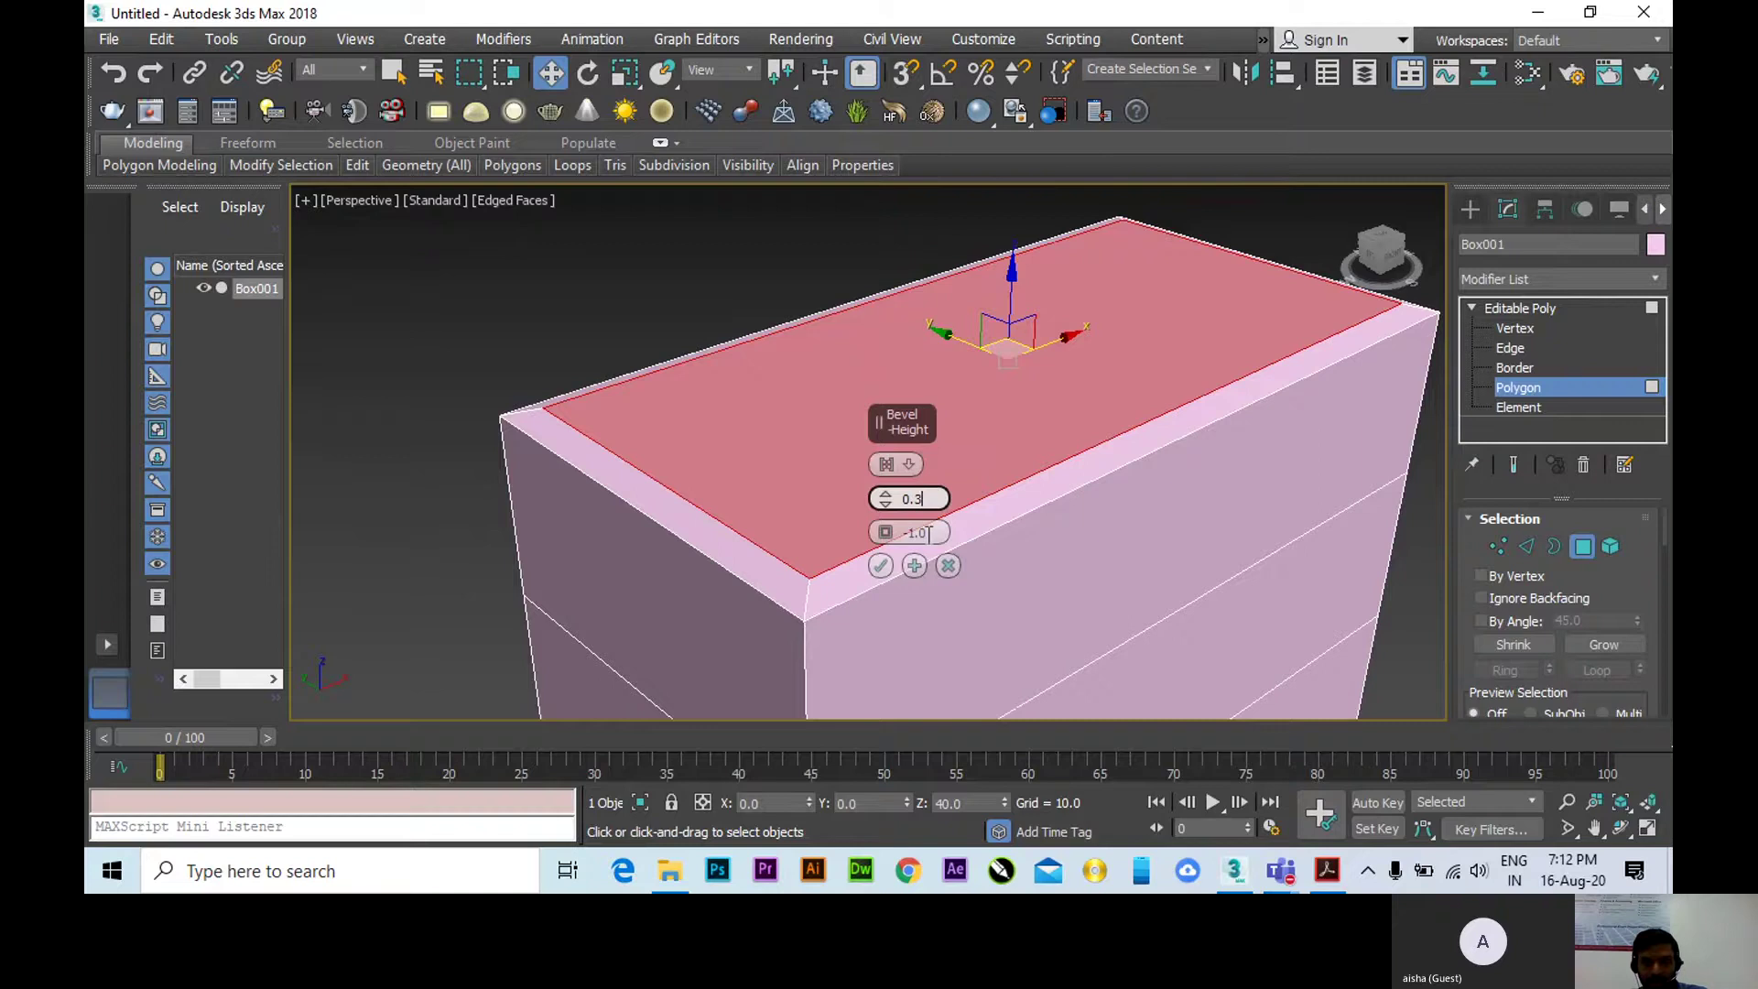
Set the bevel outline of the top polygon to 0.3.
drag(929, 532, 884, 526)
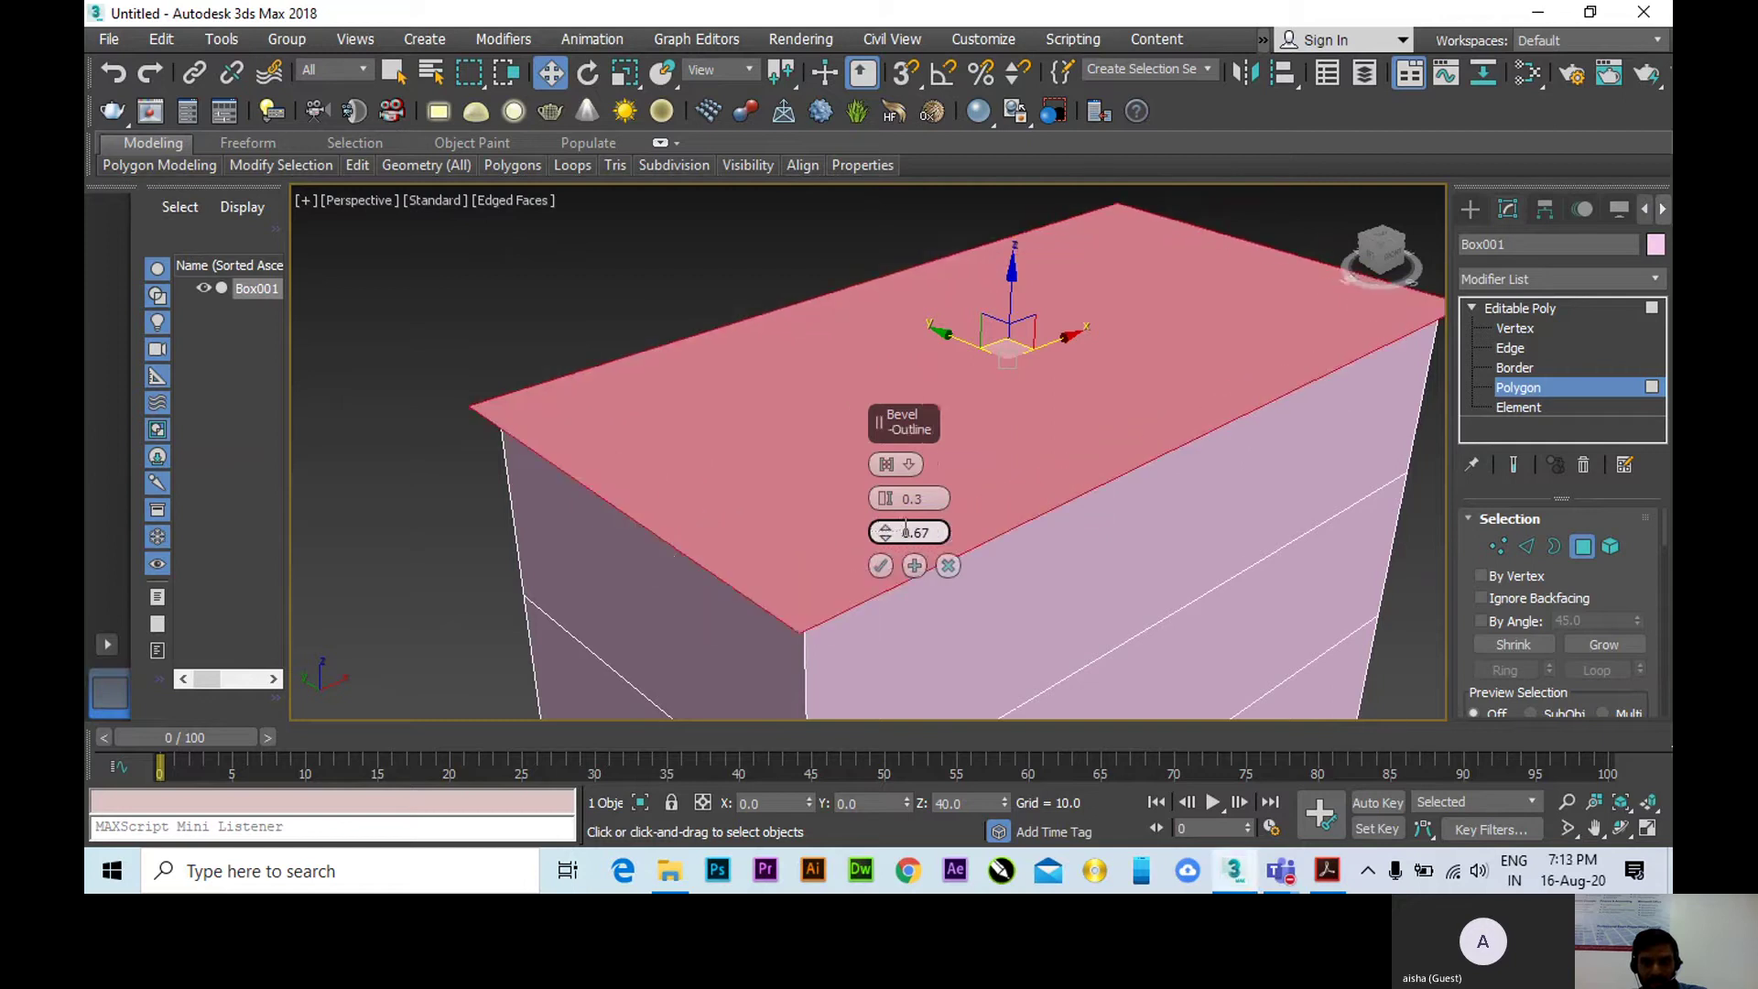
double_click(932, 532)
text(.3)
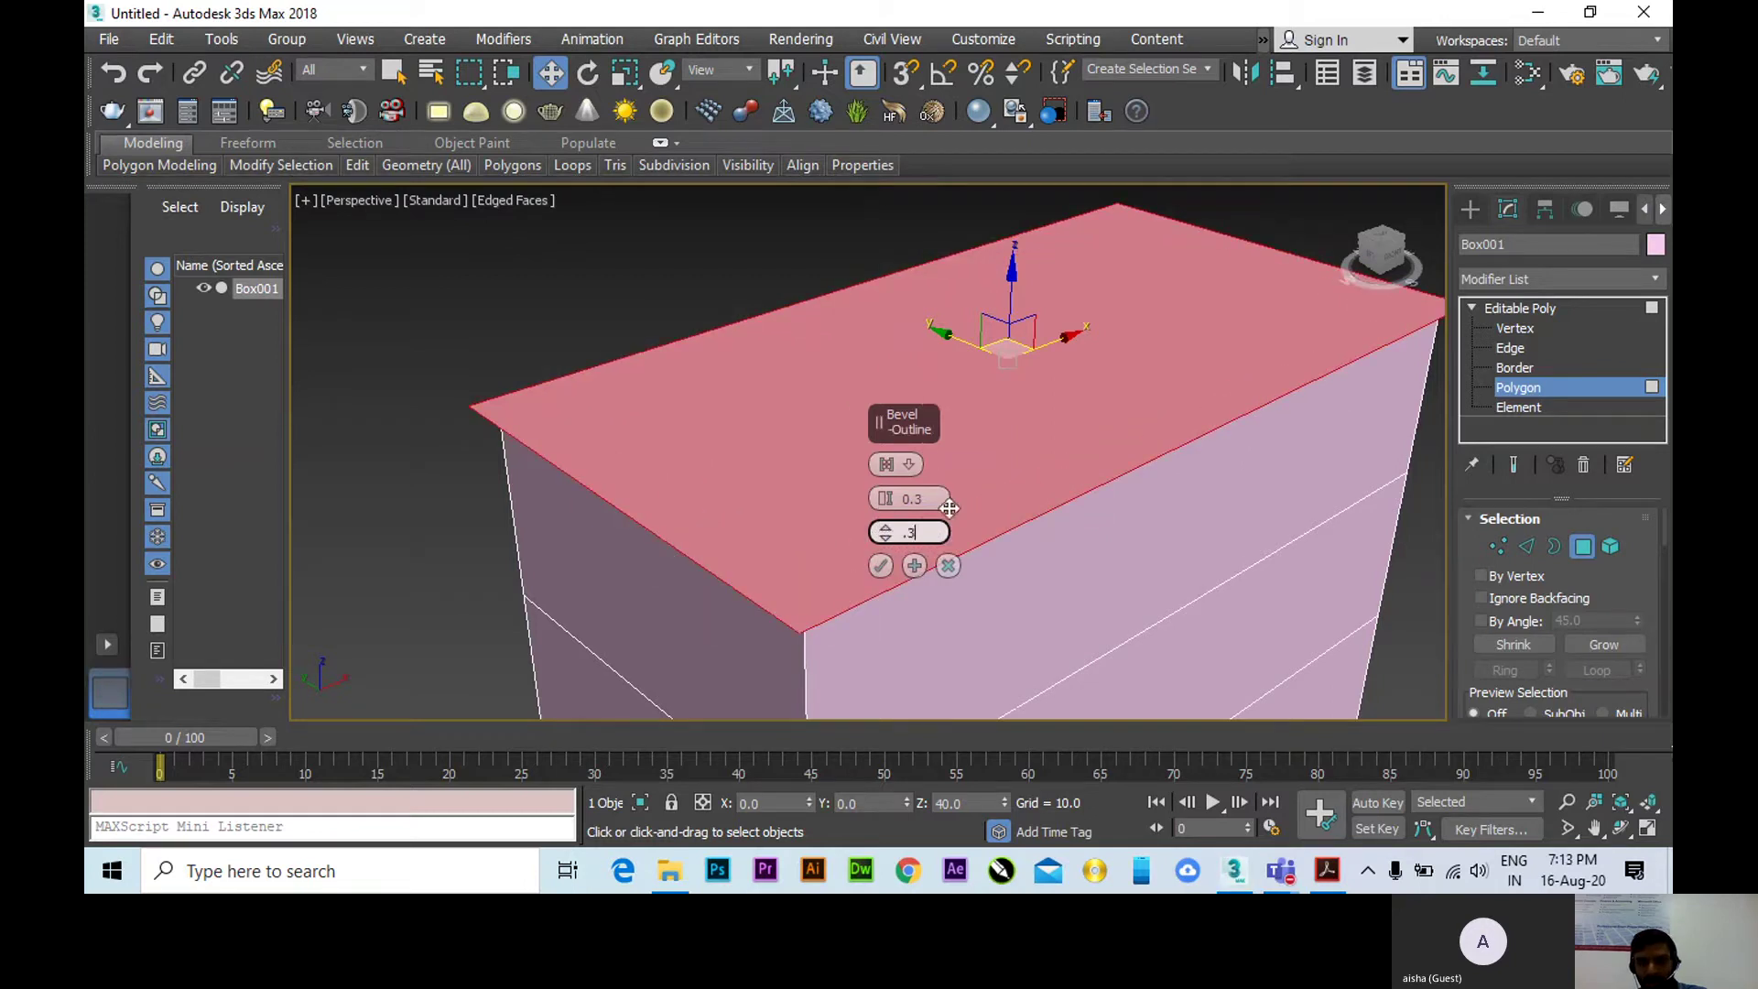
key(Return)
alt+middle_drag(761, 561, 698, 424)
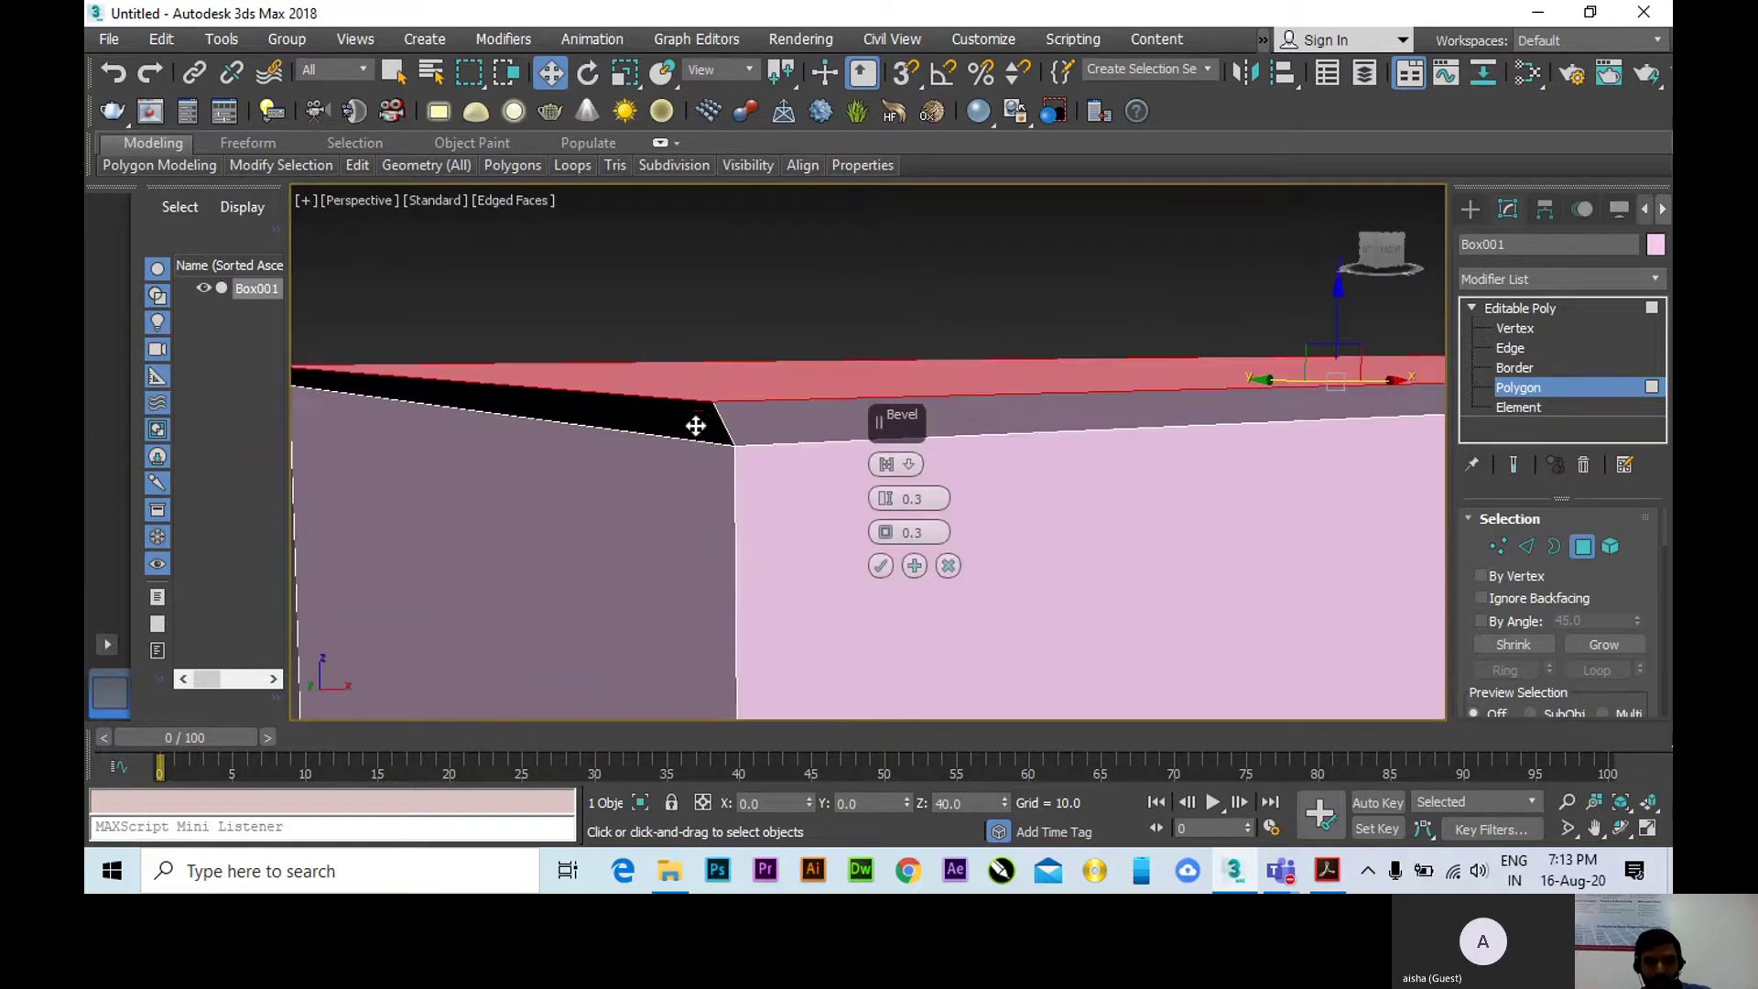
Reduce the bevel height to 0.1, keeping the Bevel settings open, and inspect the beveled corner up close.
double_click(913, 499)
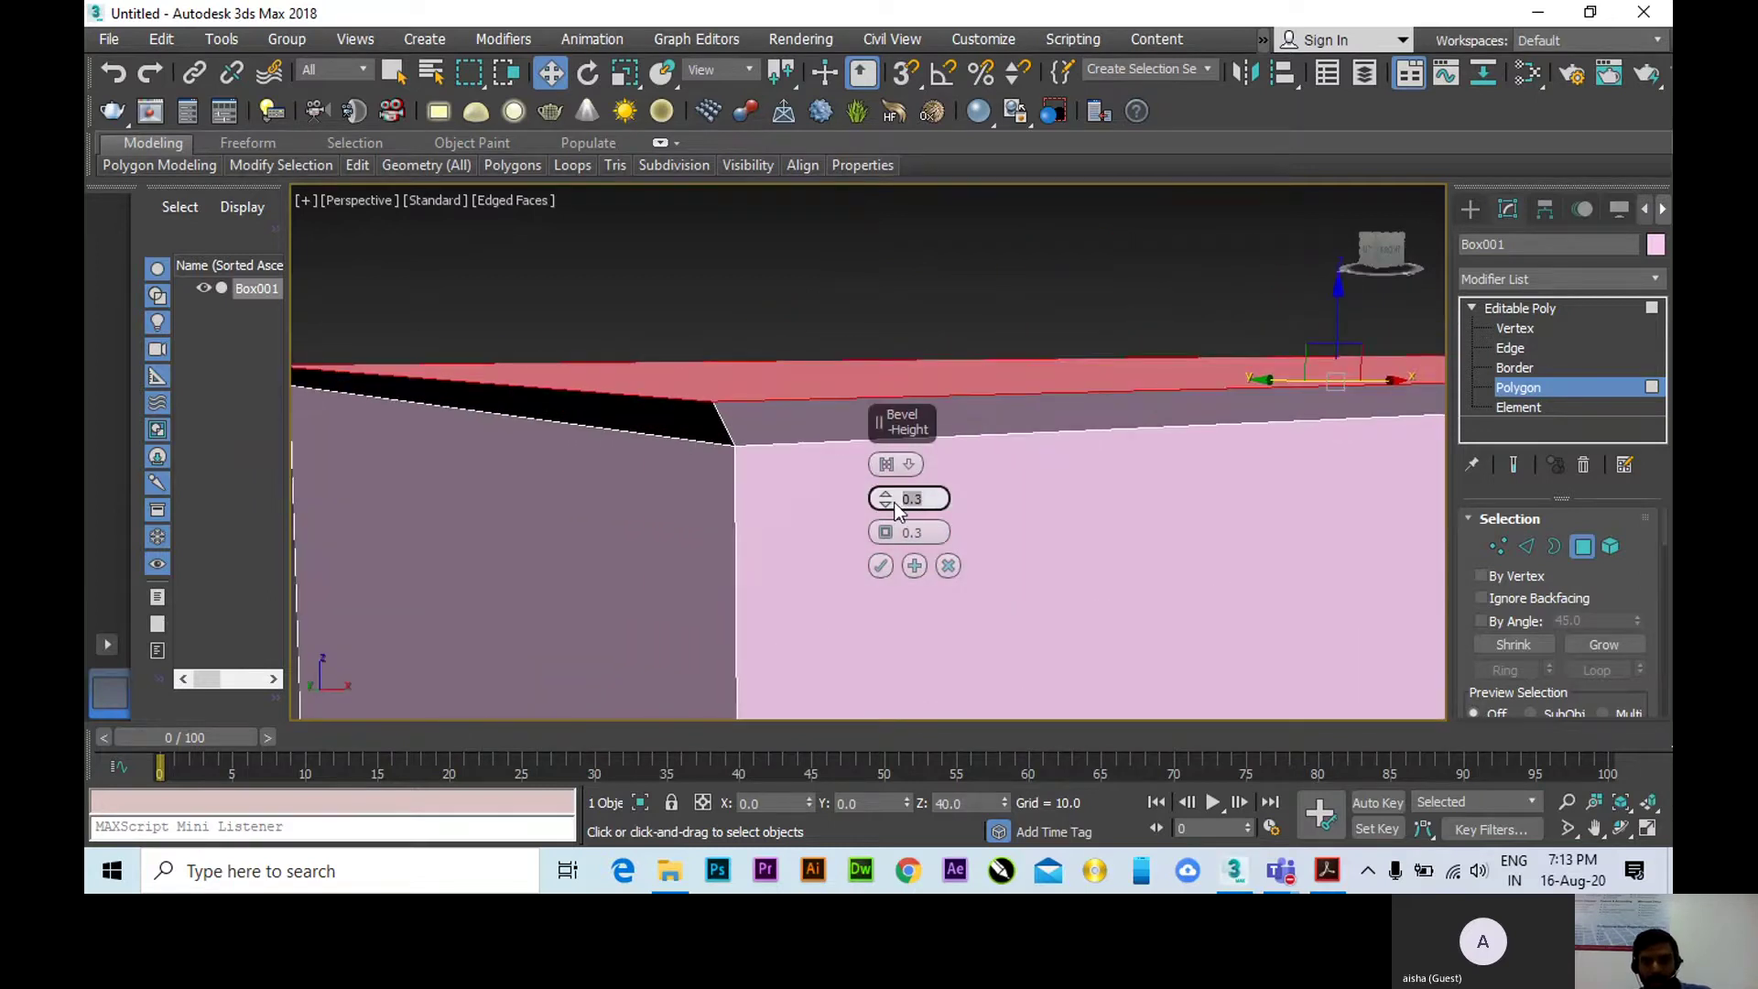
text(.1)
key(Return)
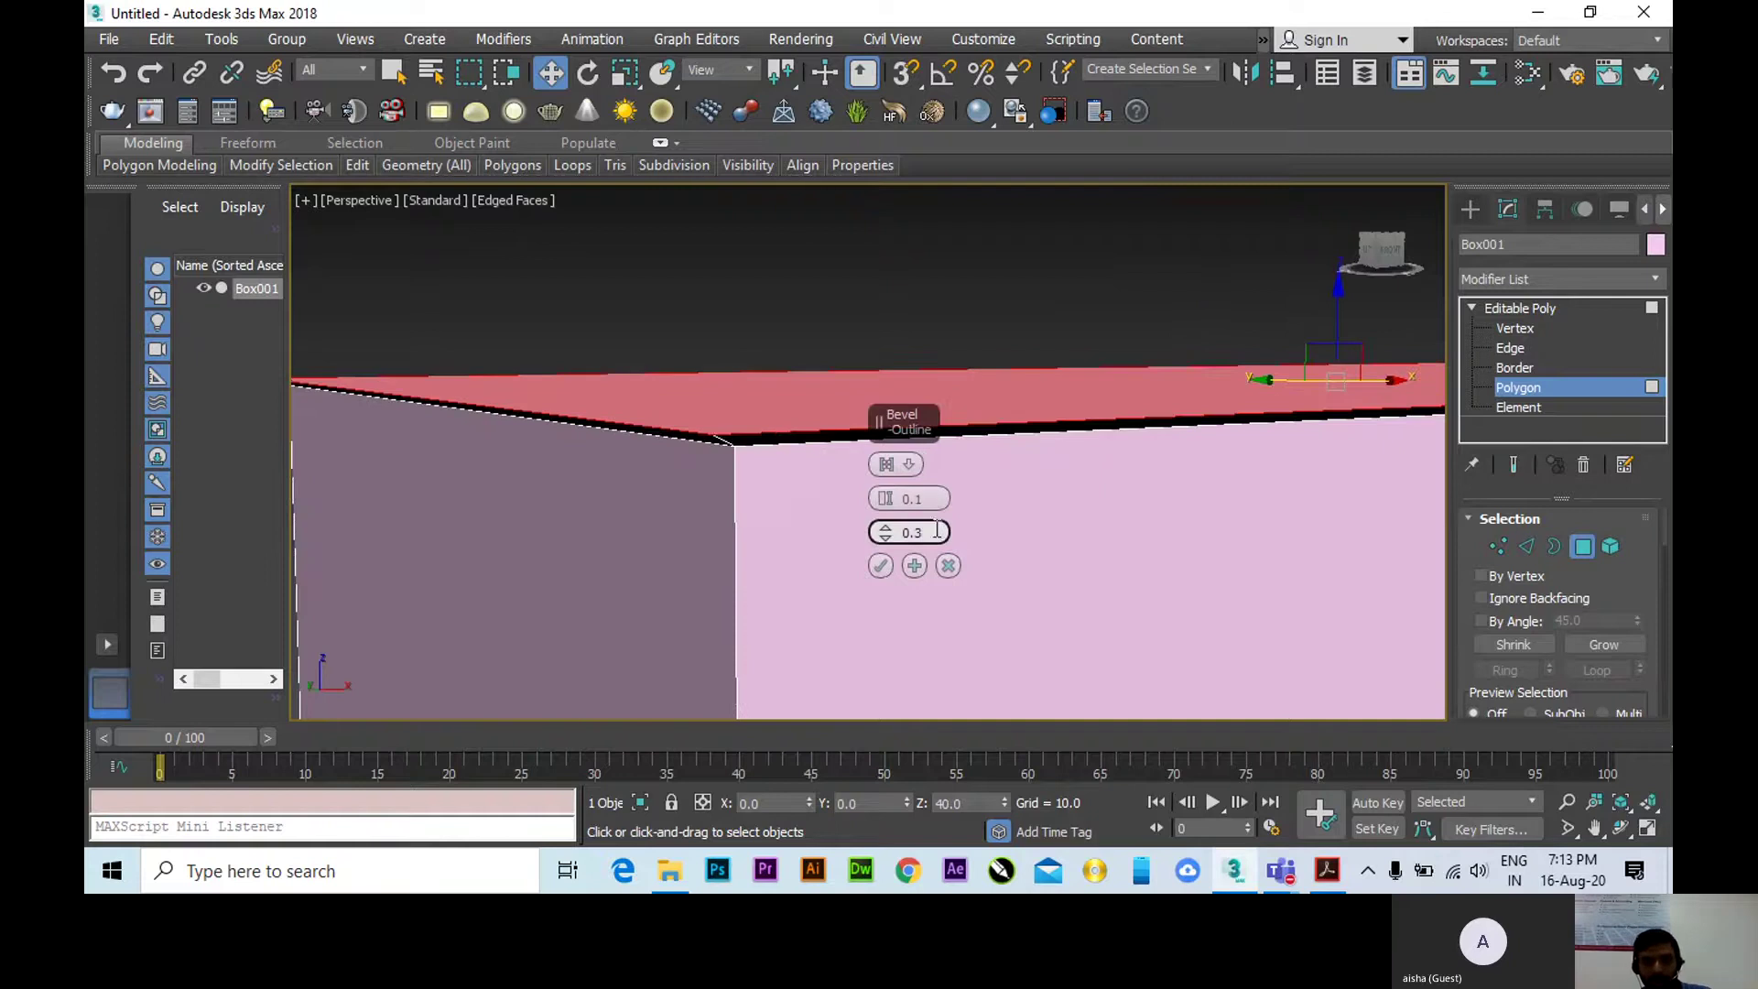
alt+middle_drag(730, 489, 525, 353)
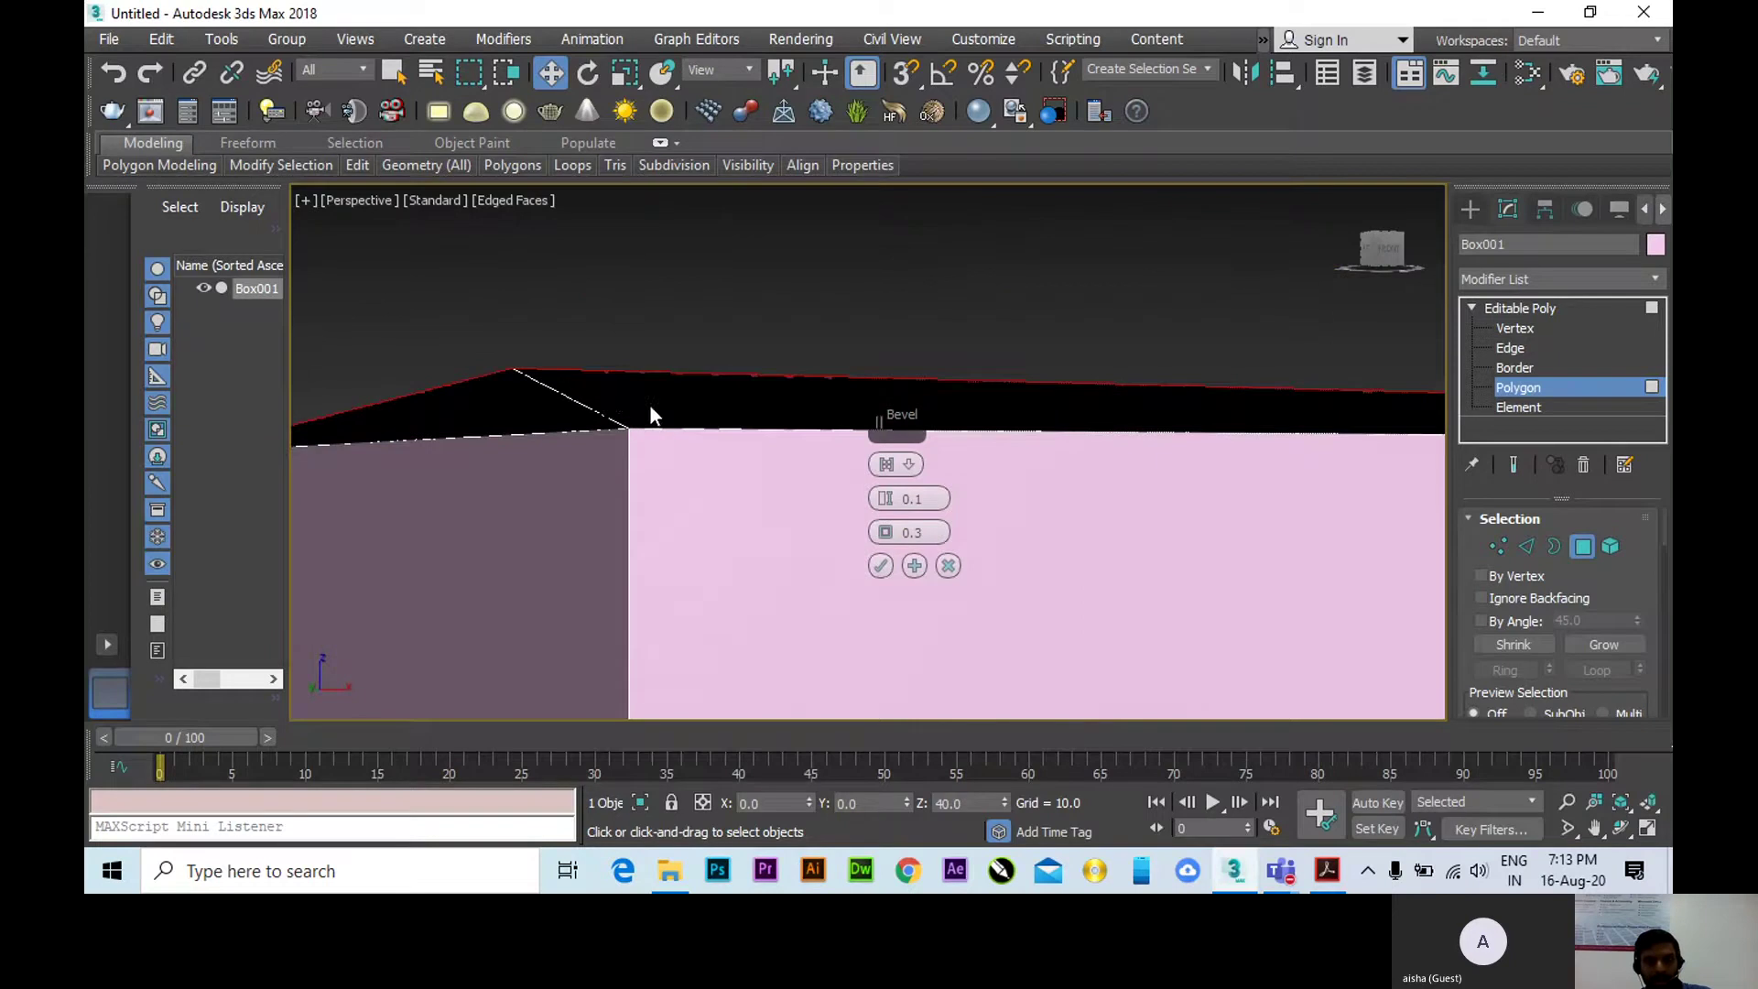
alt+middle_drag(628, 423, 705, 366)
scroll(693, 508, up, 3)
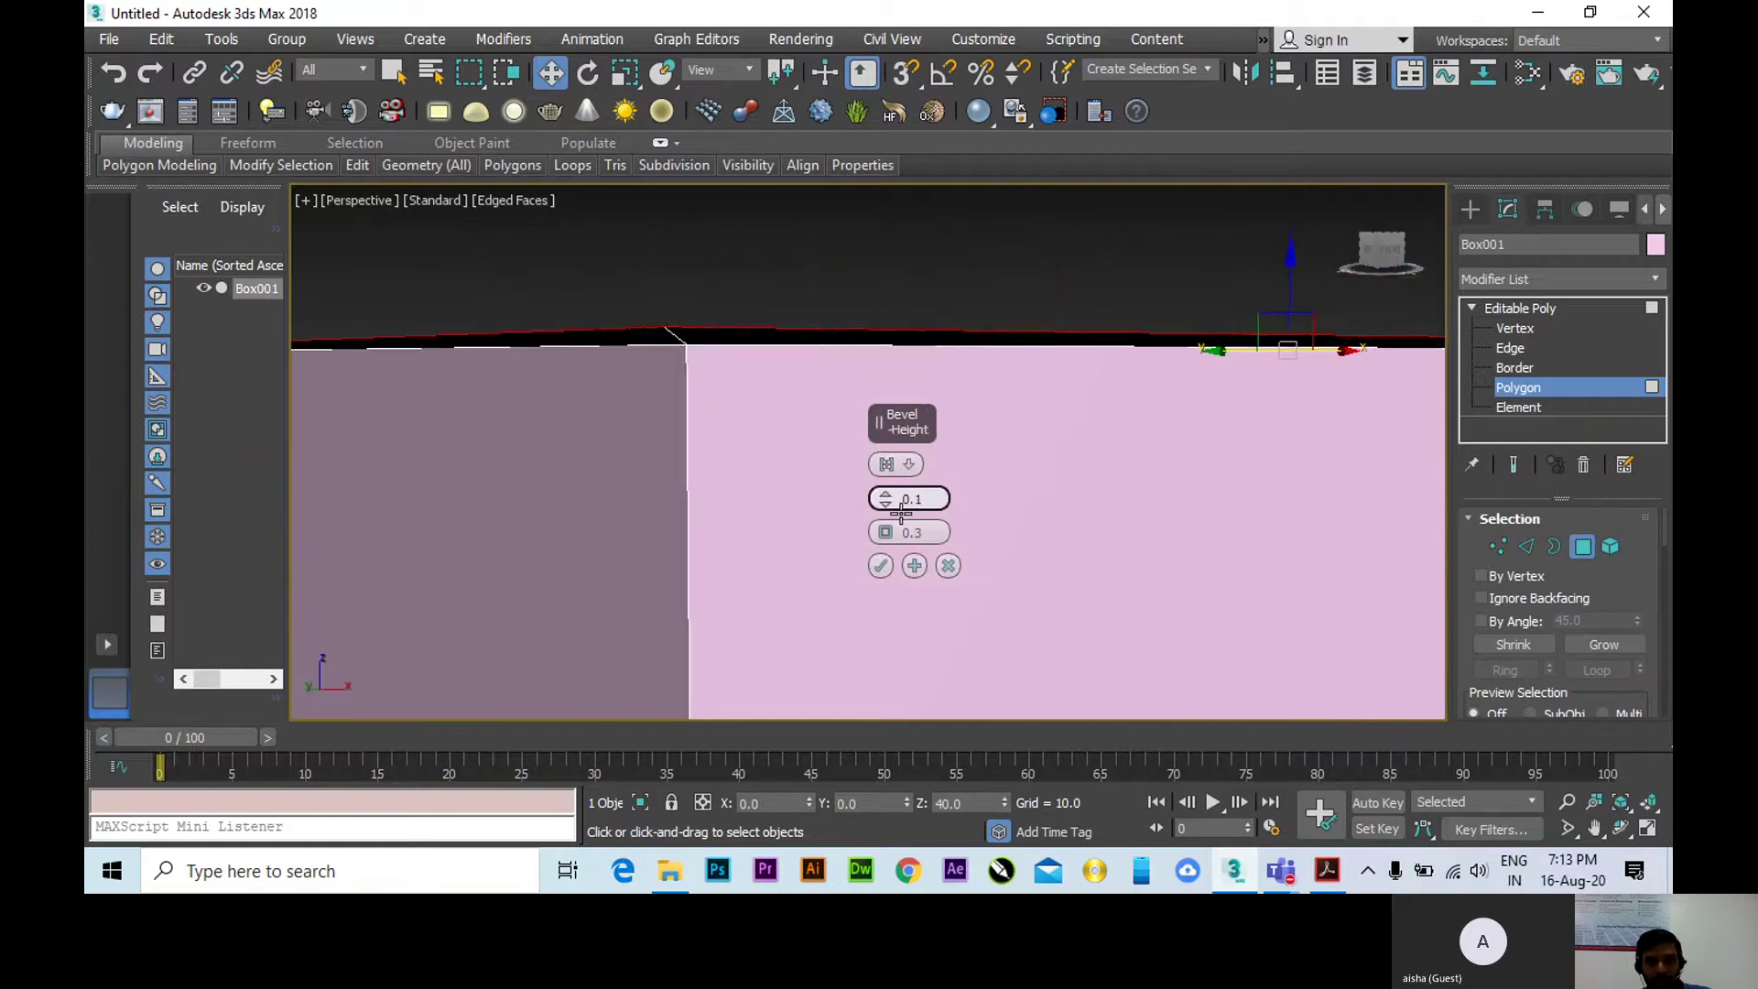
Apply the bevel and continue with a second one of height 0.3 and outline 0 on the top polygon.
click(914, 566)
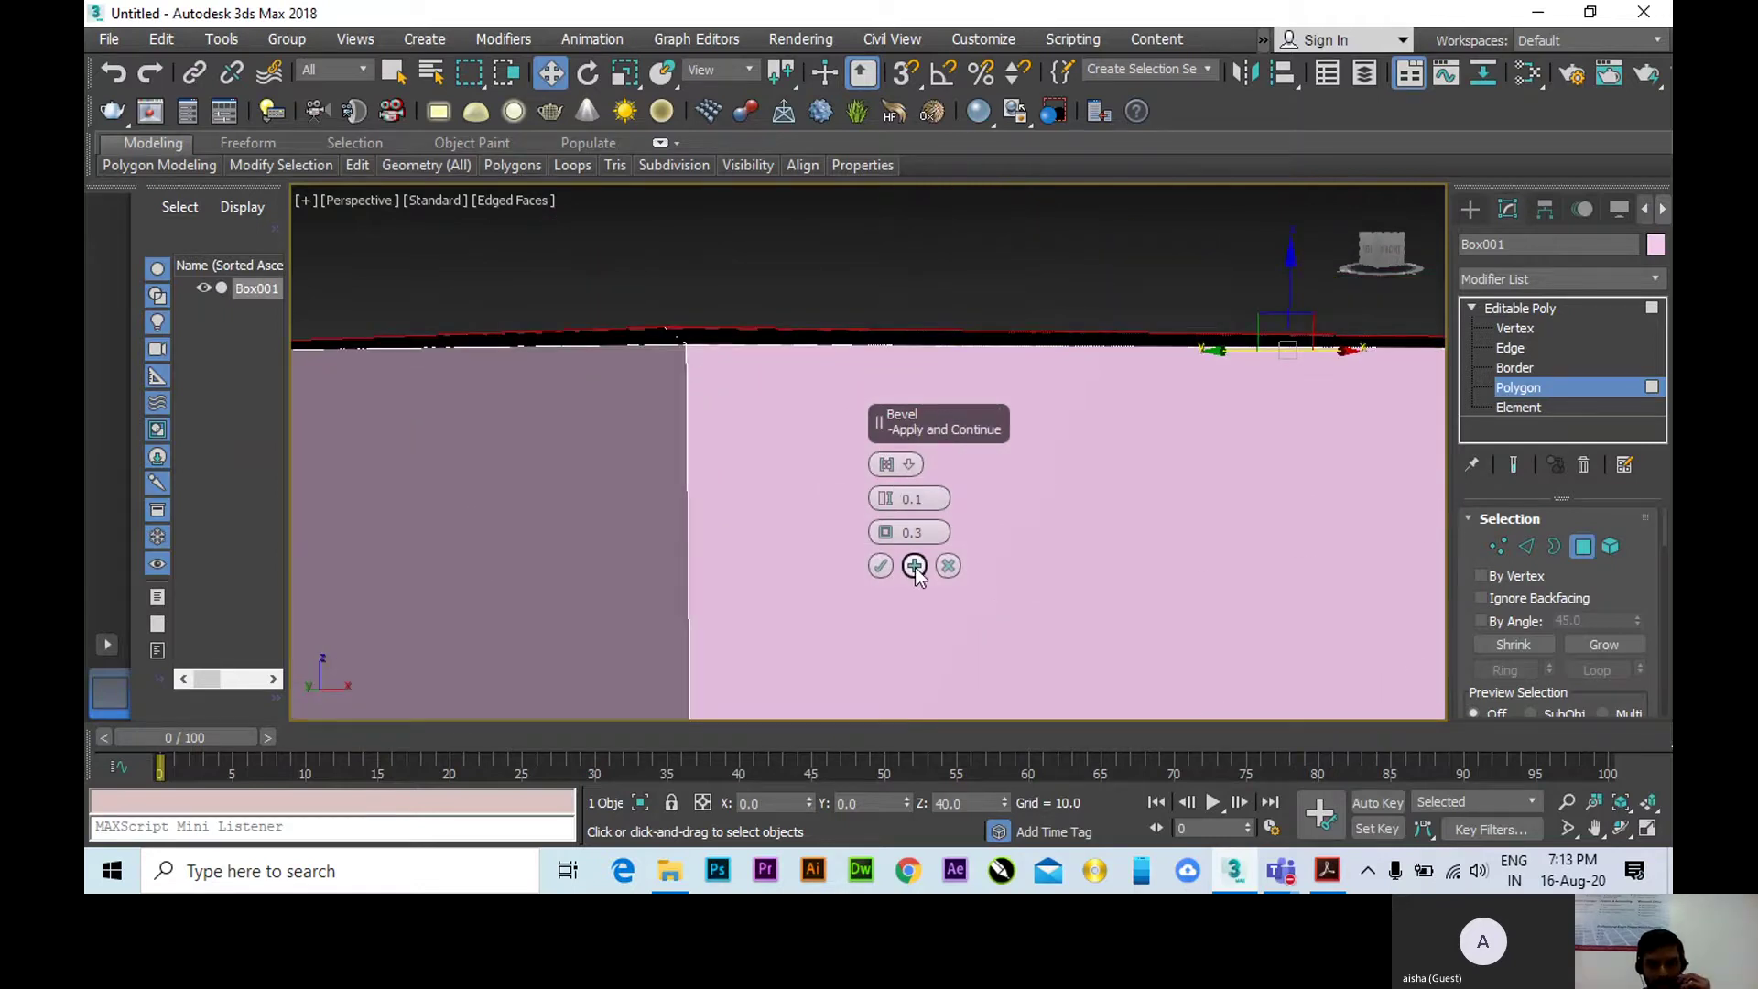
click(915, 567)
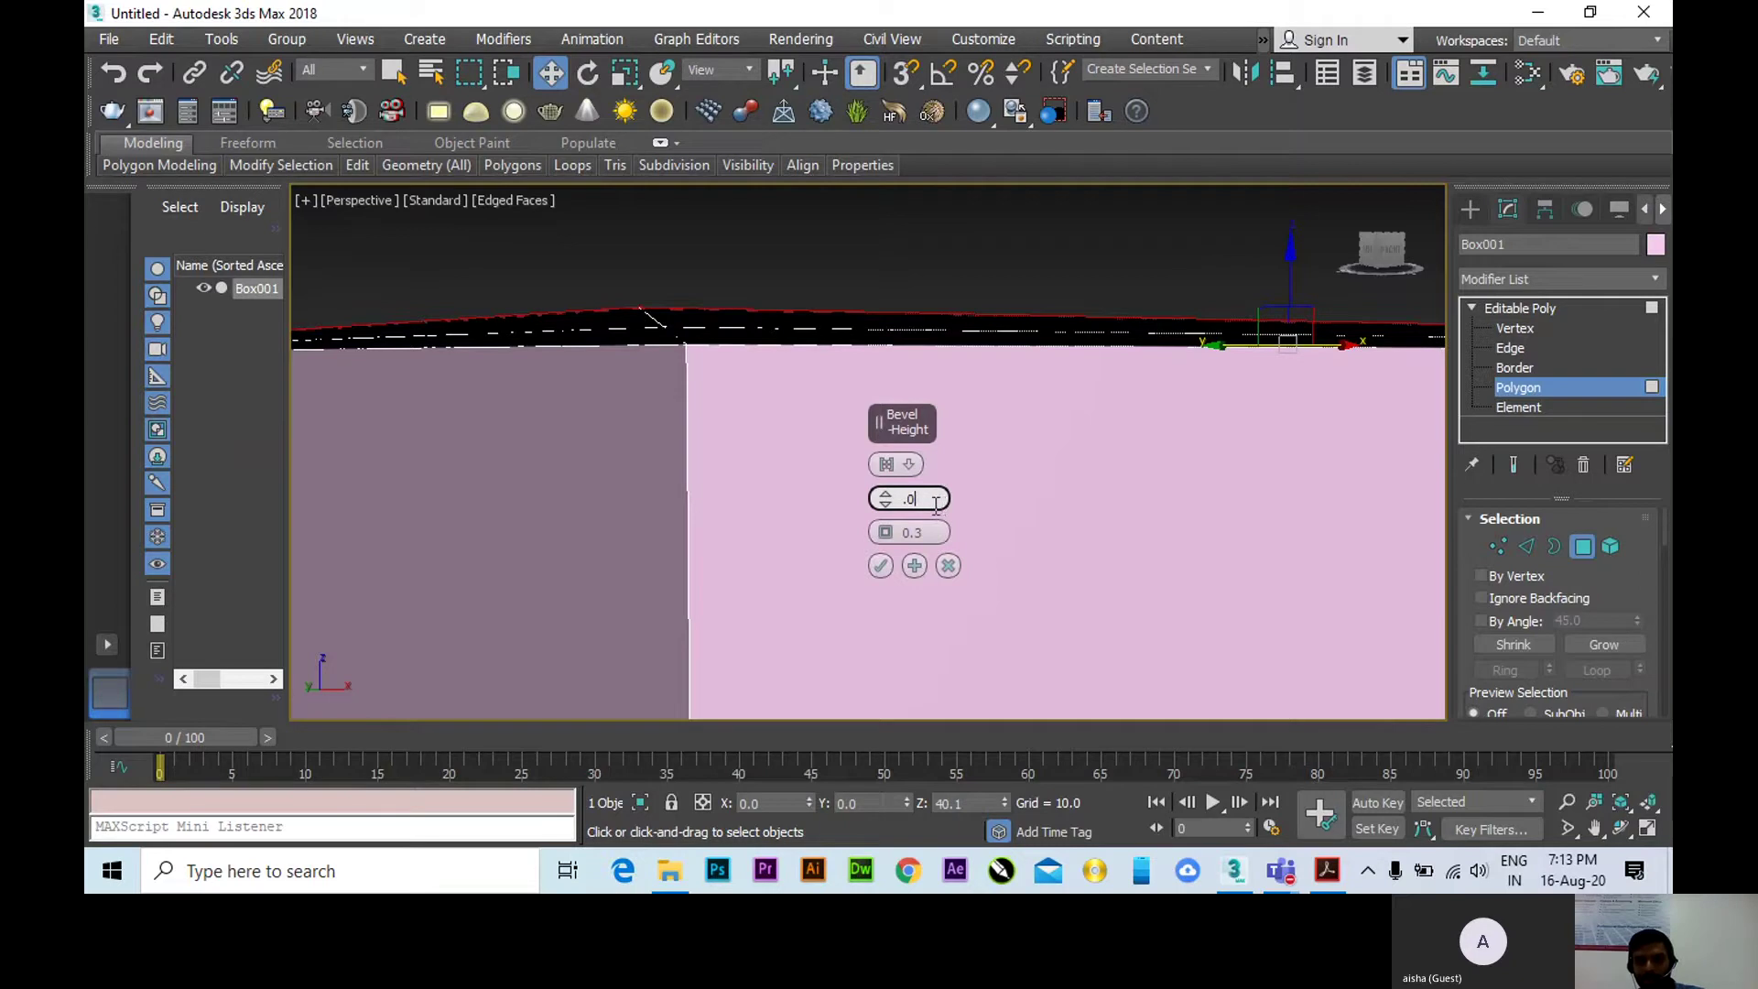
text(3)
key(Return)
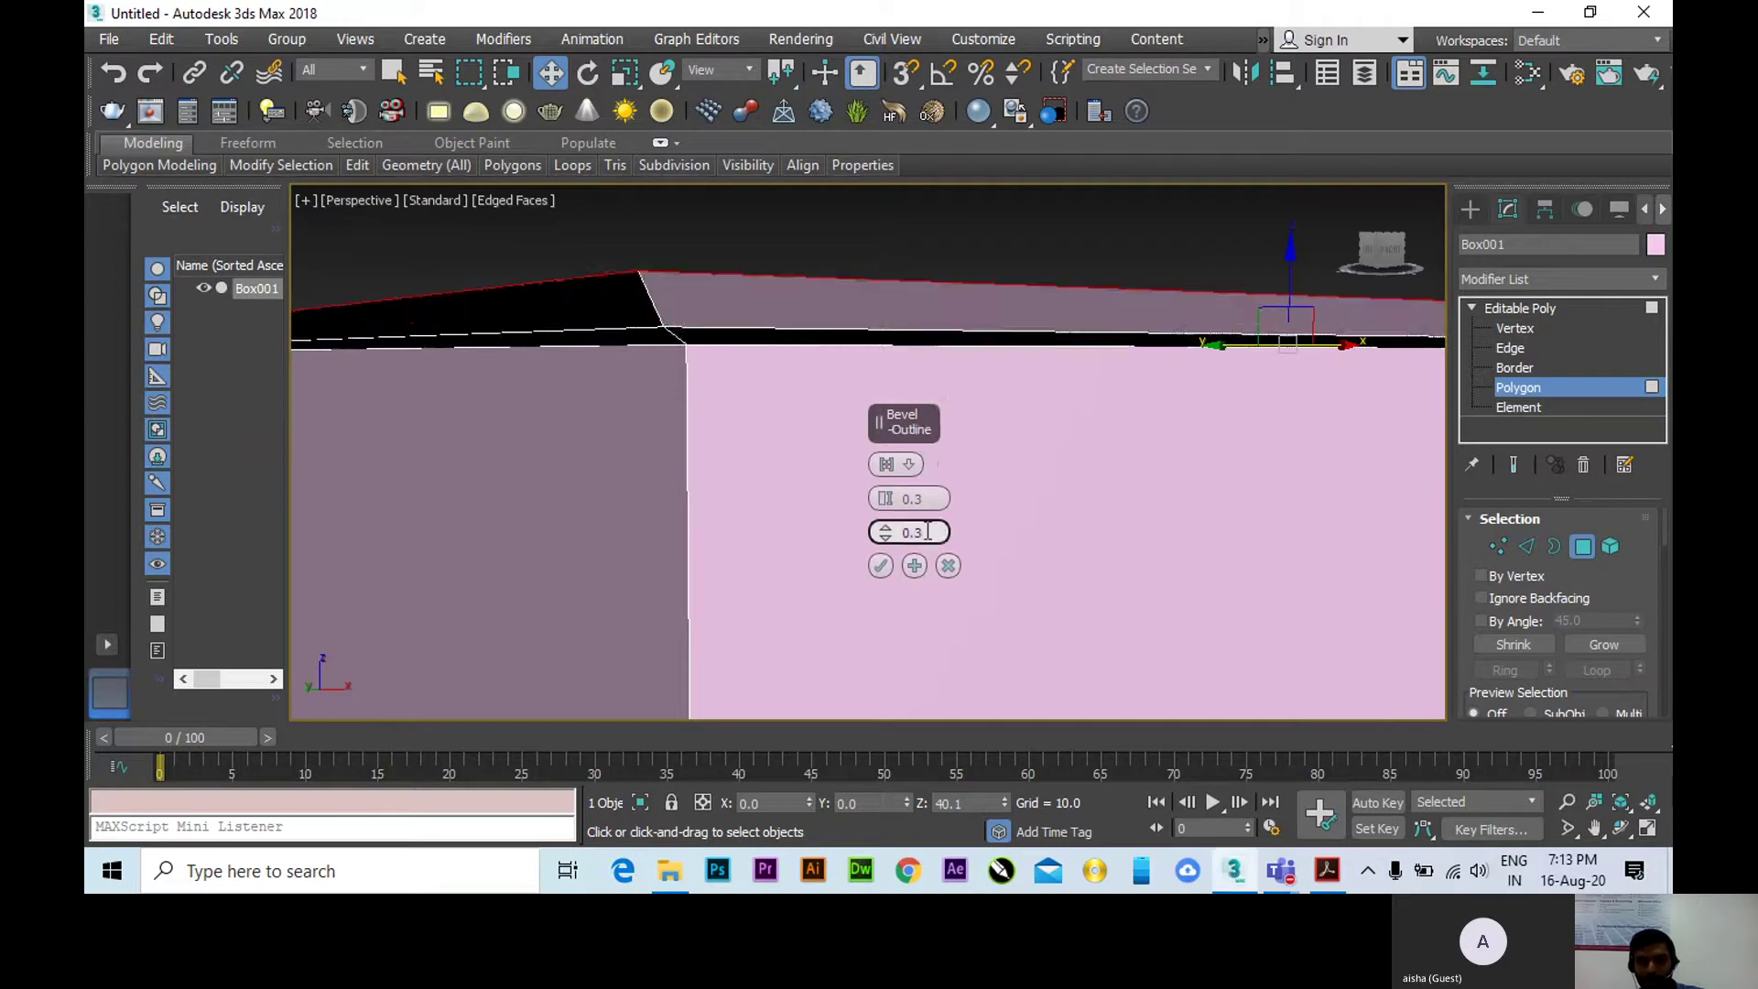
double_click(915, 533)
text(0)
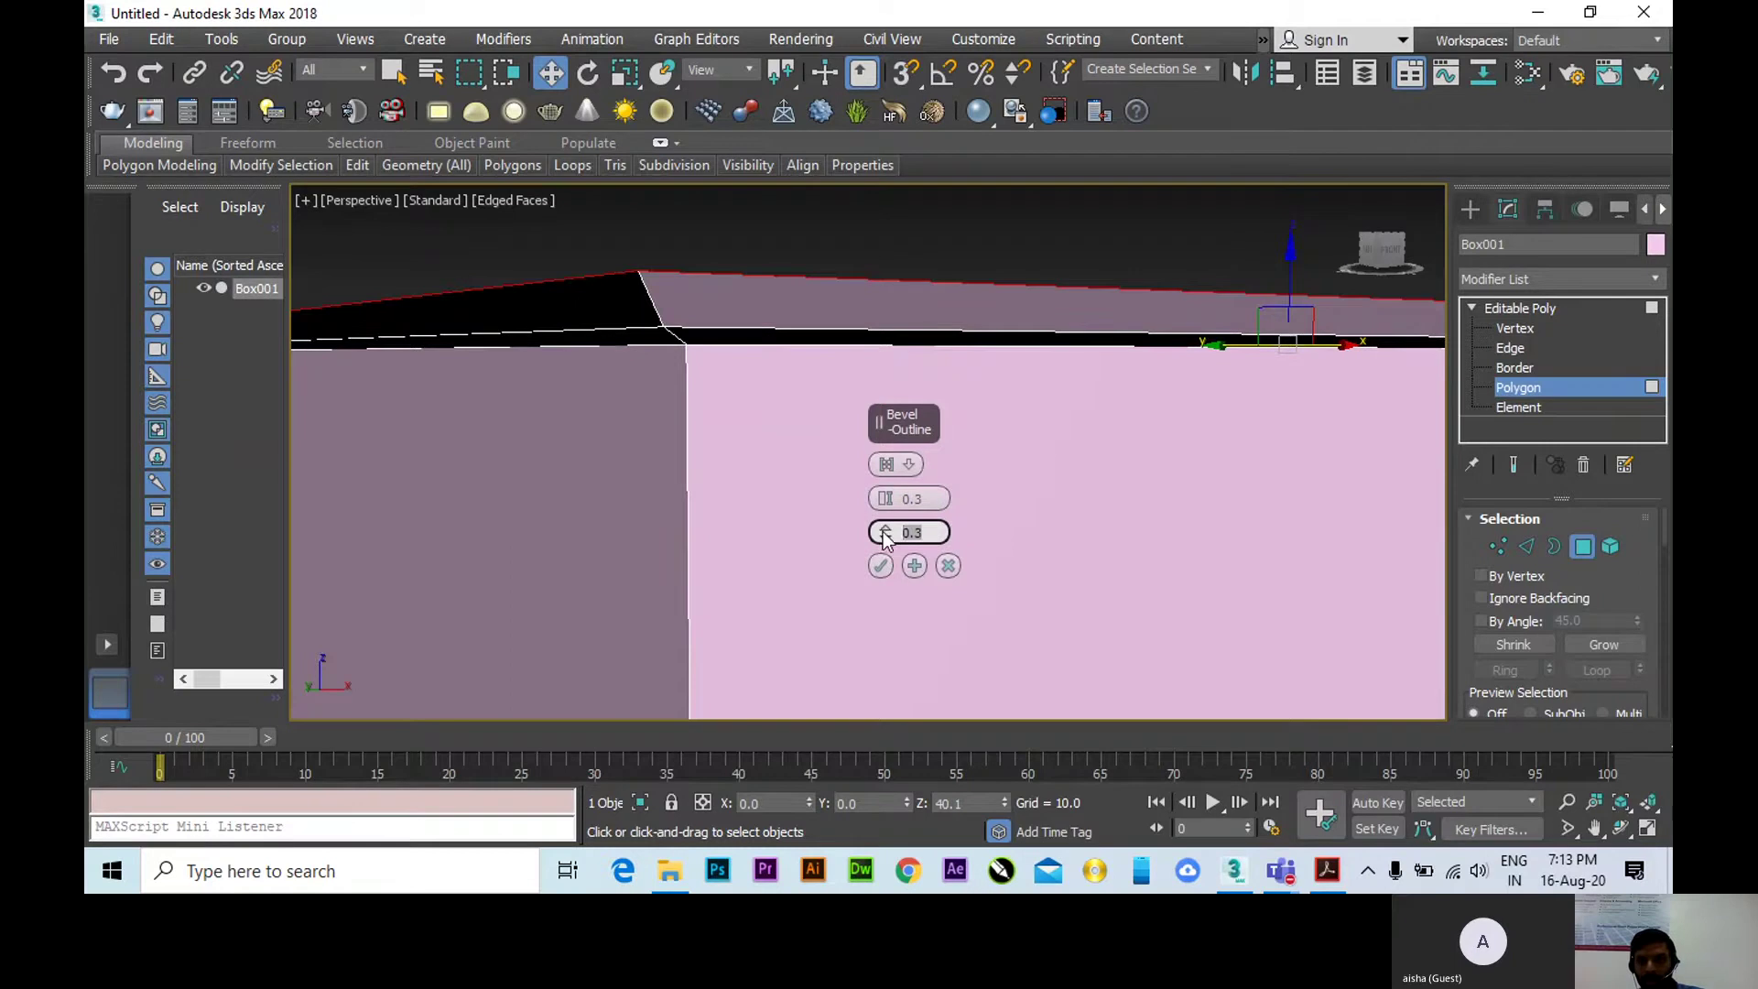
key(Return)
alt+middle_drag(742, 367, 683, 377)
scroll(603, 374, up, 5)
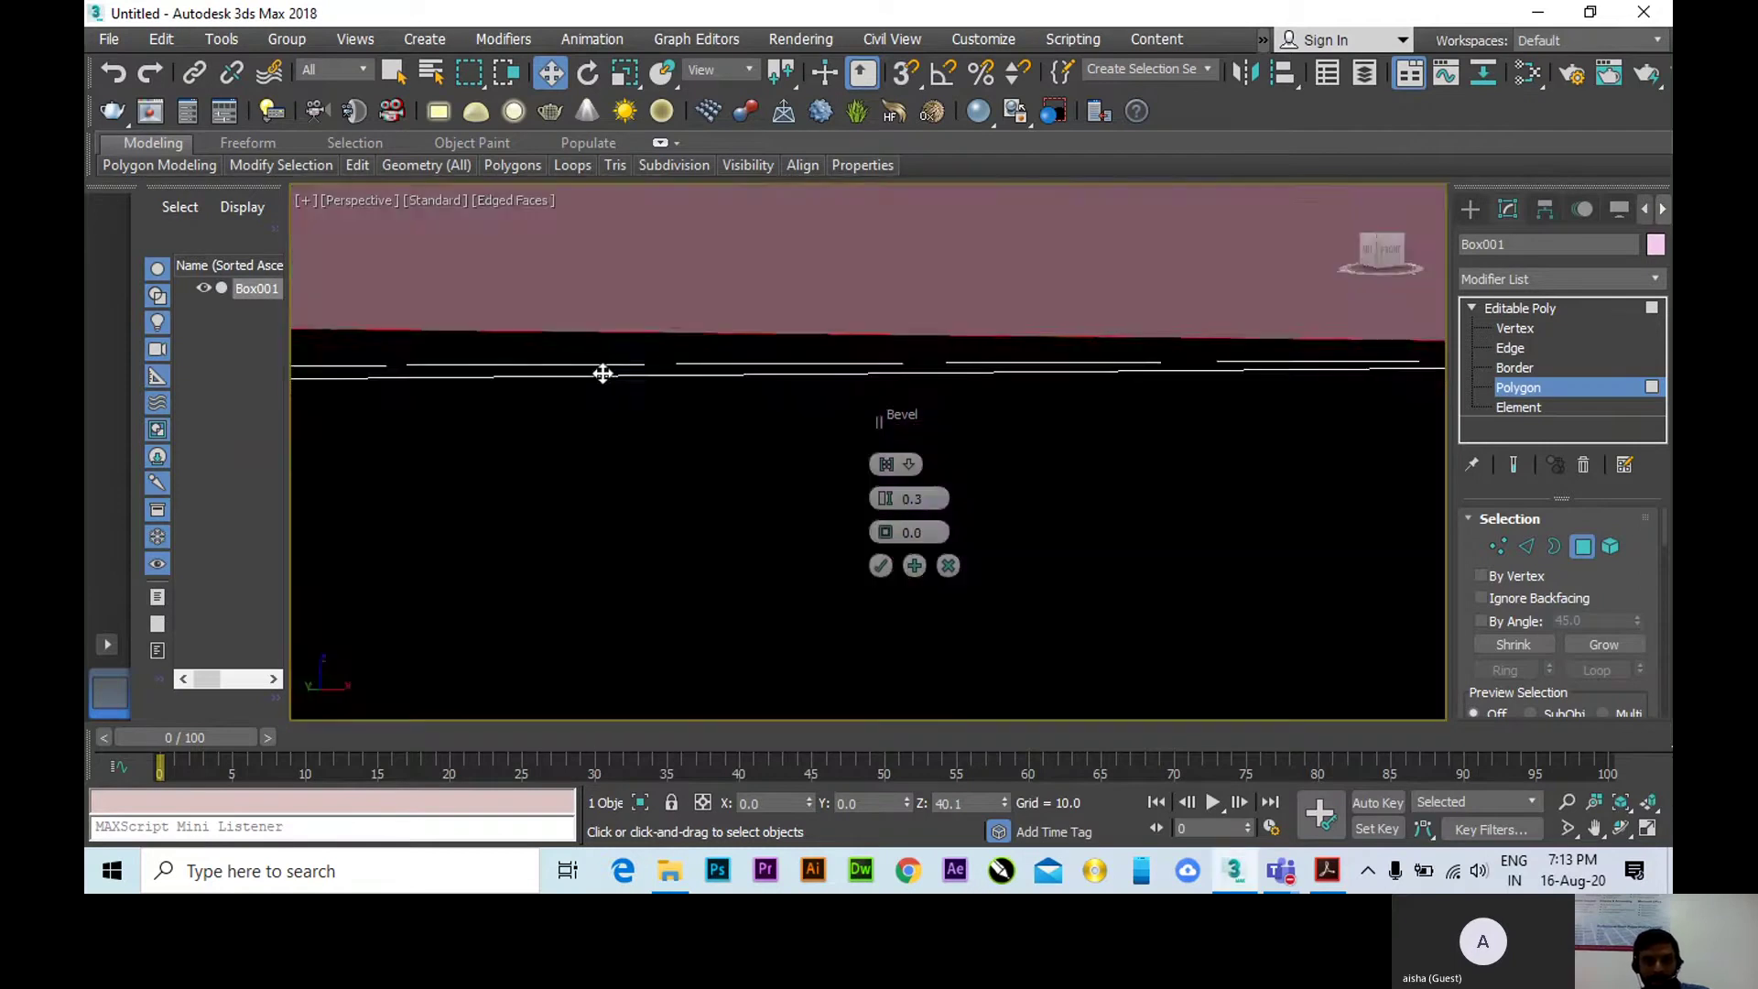
scroll(607, 374, down, 2)
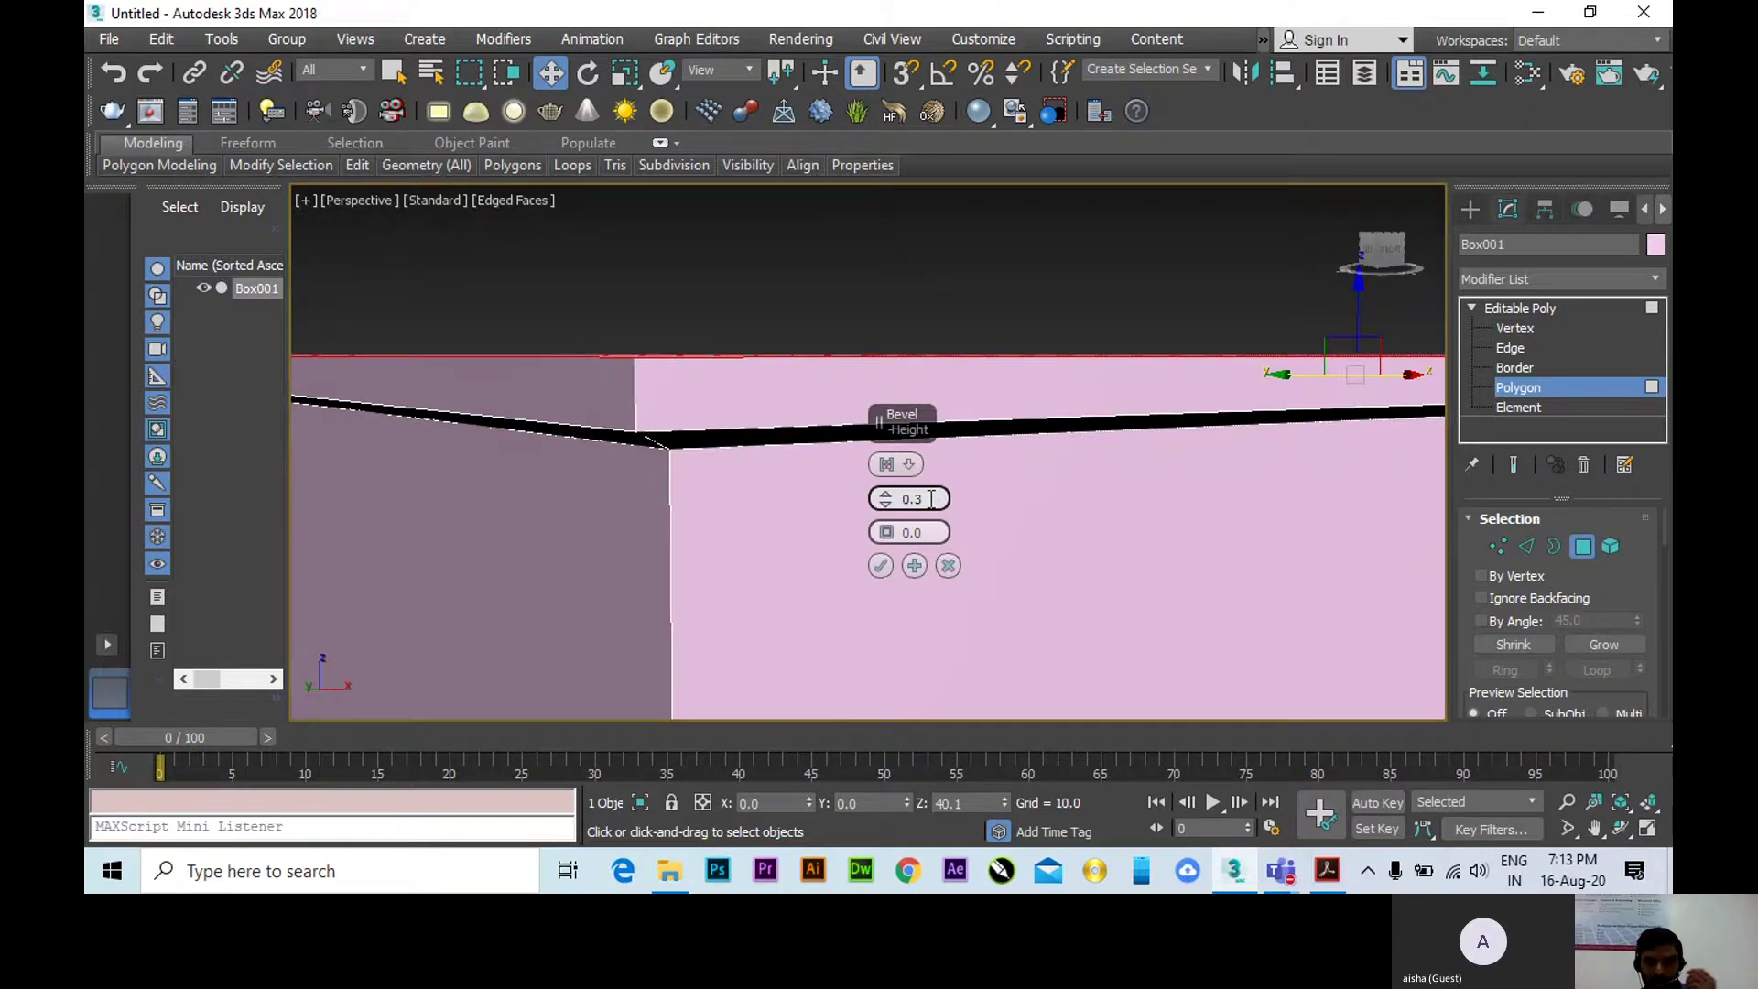
Apply the current bevel and continue with another on the top polygon, setting both height and outline to -0.03.
click(915, 565)
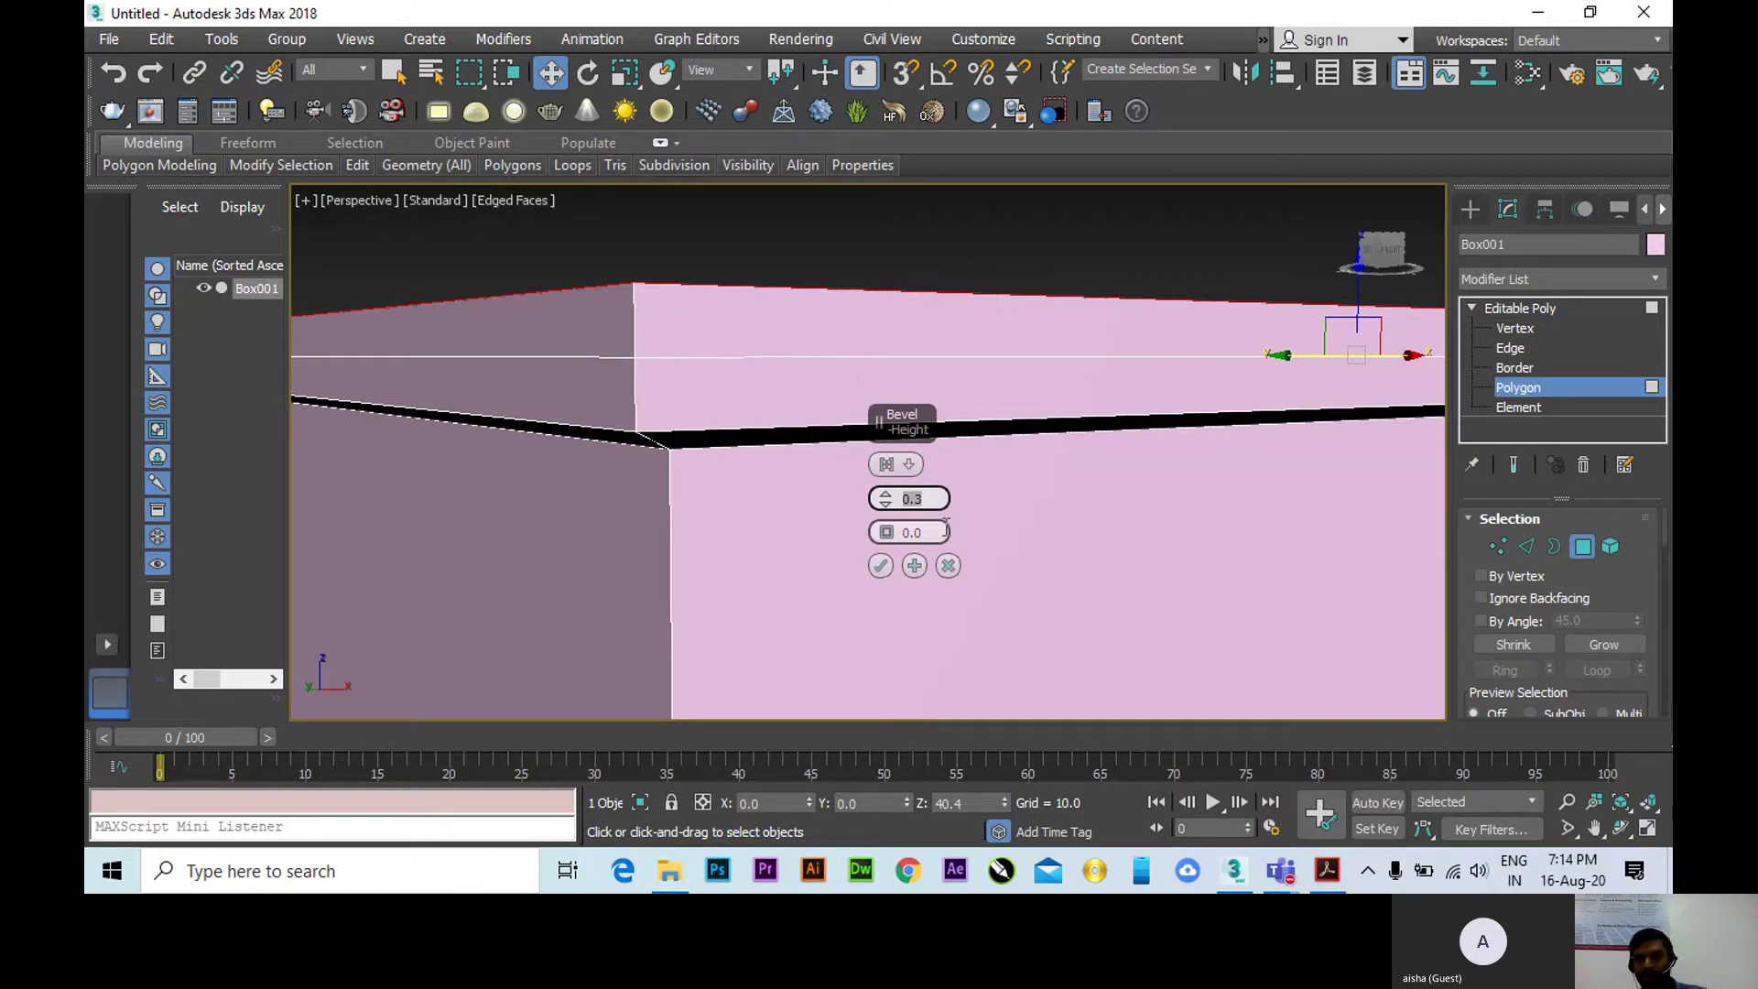
key(BackSpace)
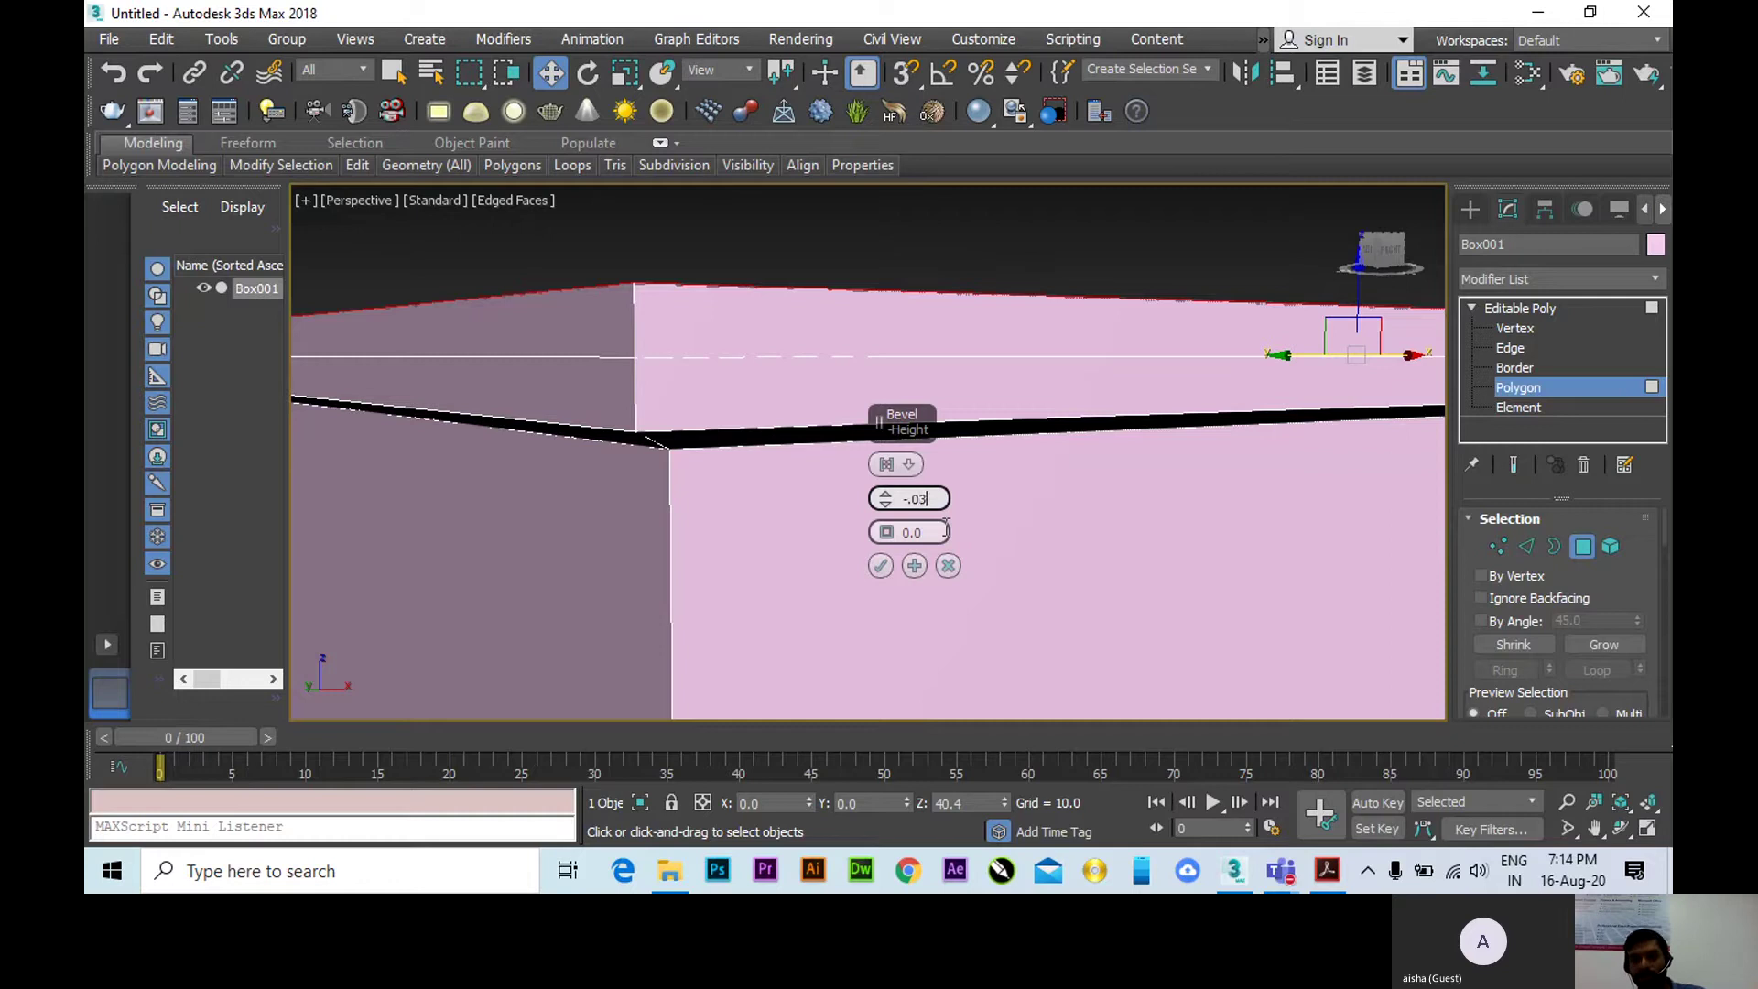
text(-.03)
key(Return)
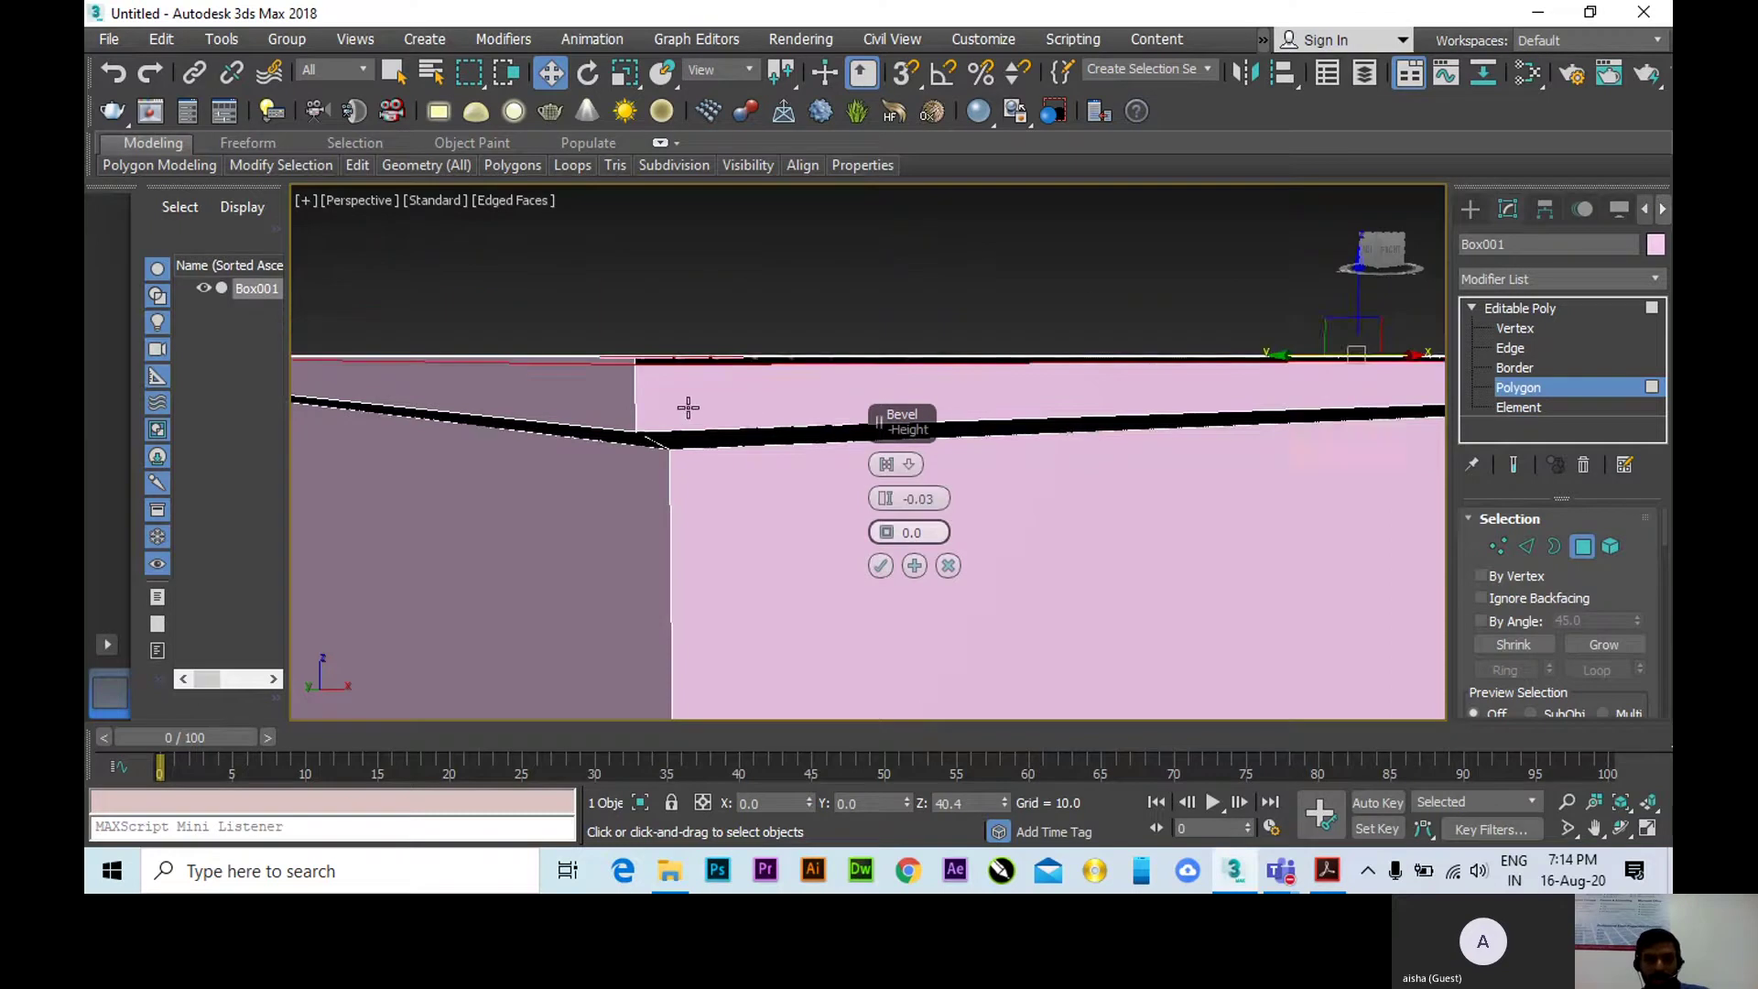
alt+middle_drag(687, 404, 673, 471)
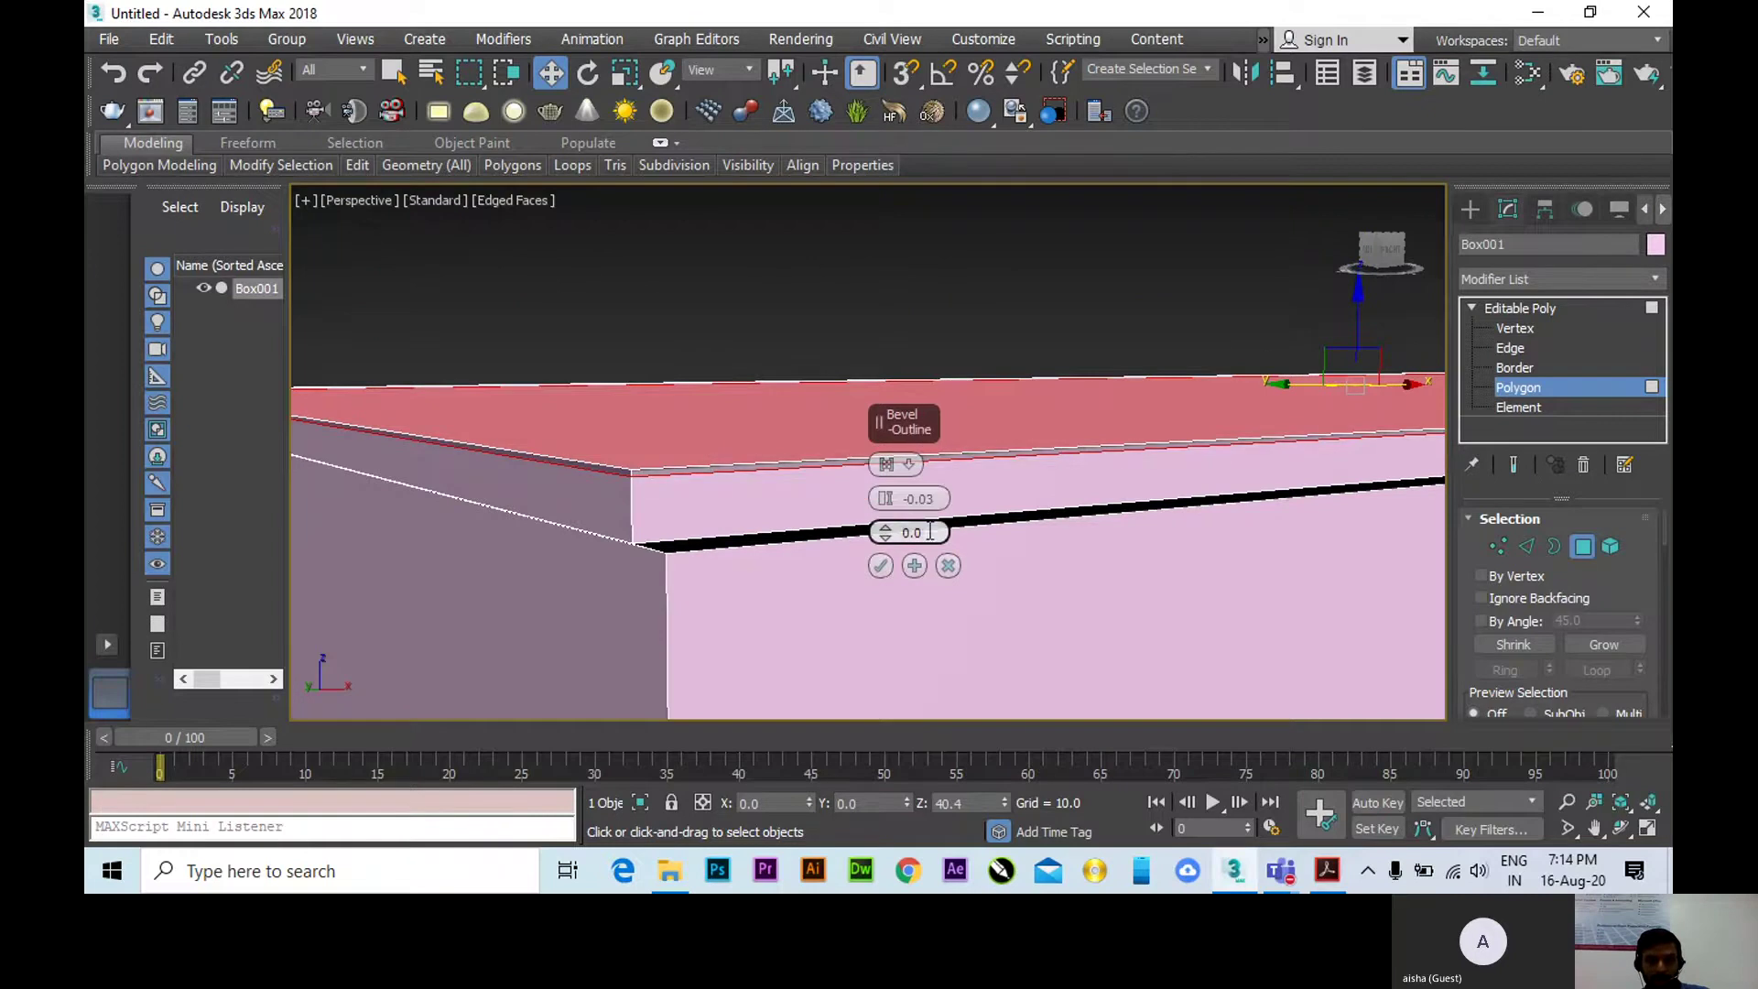
drag(930, 532, 828, 525)
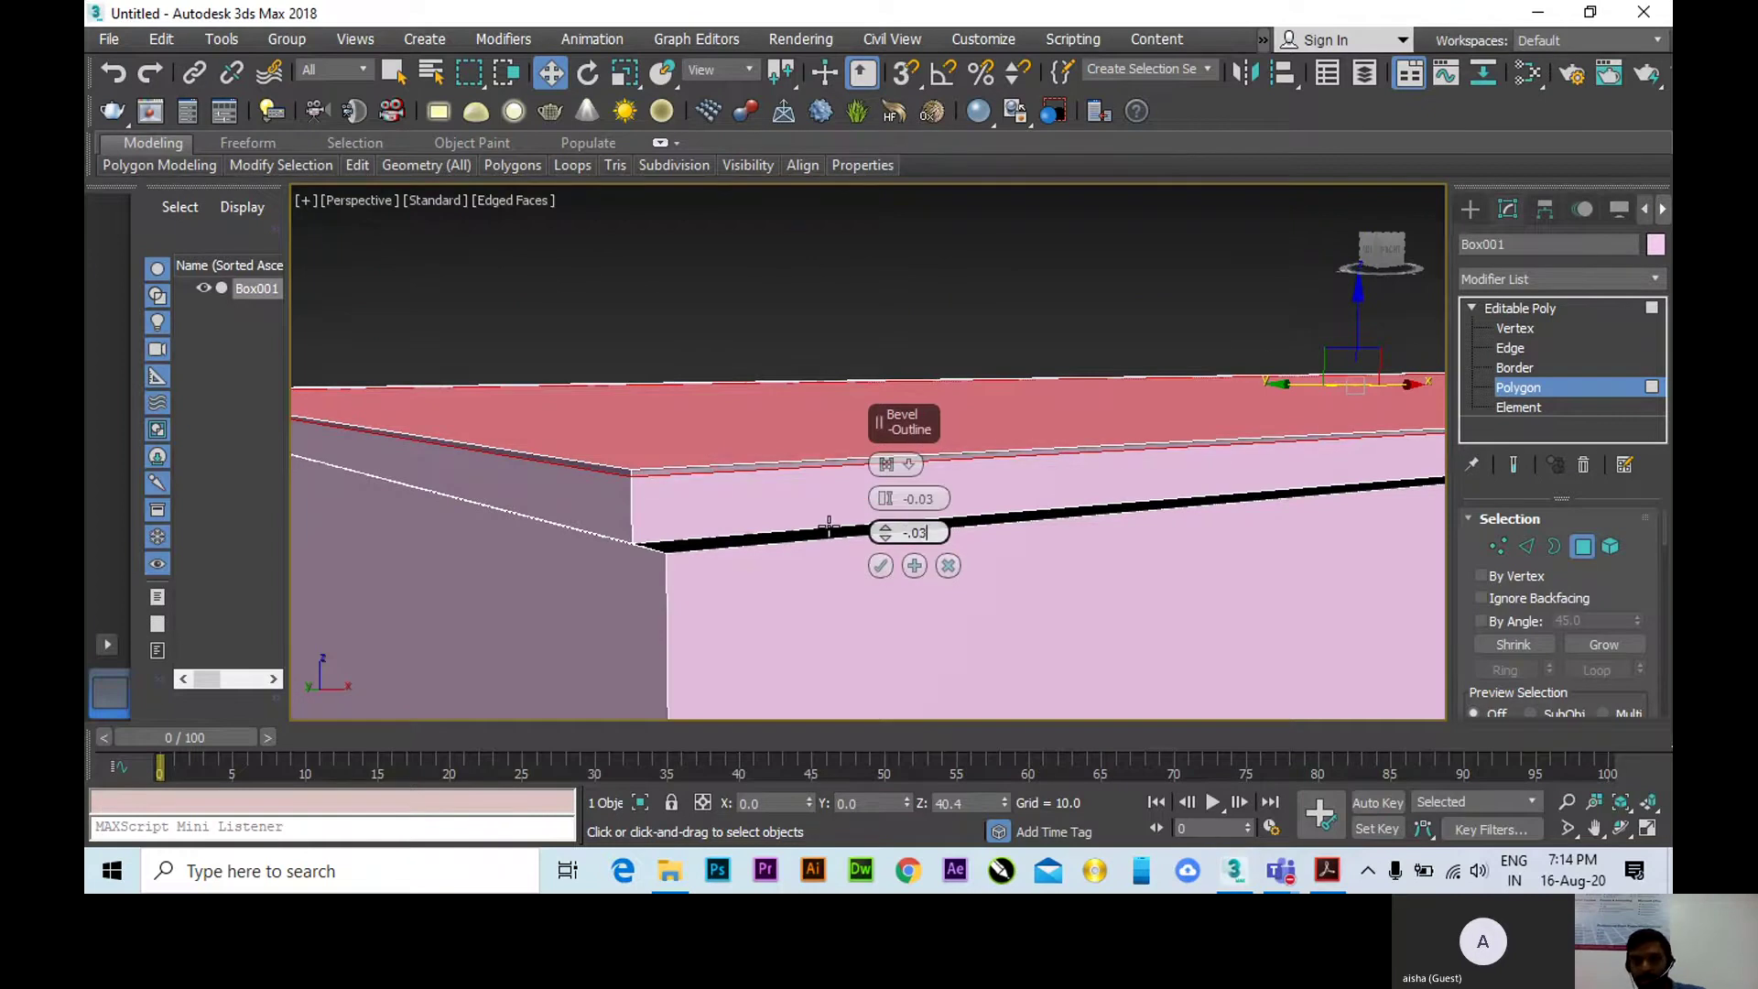
Set the height of the current bevel to 0.1 and confirm it after checking the slanted rim.
click(938, 497)
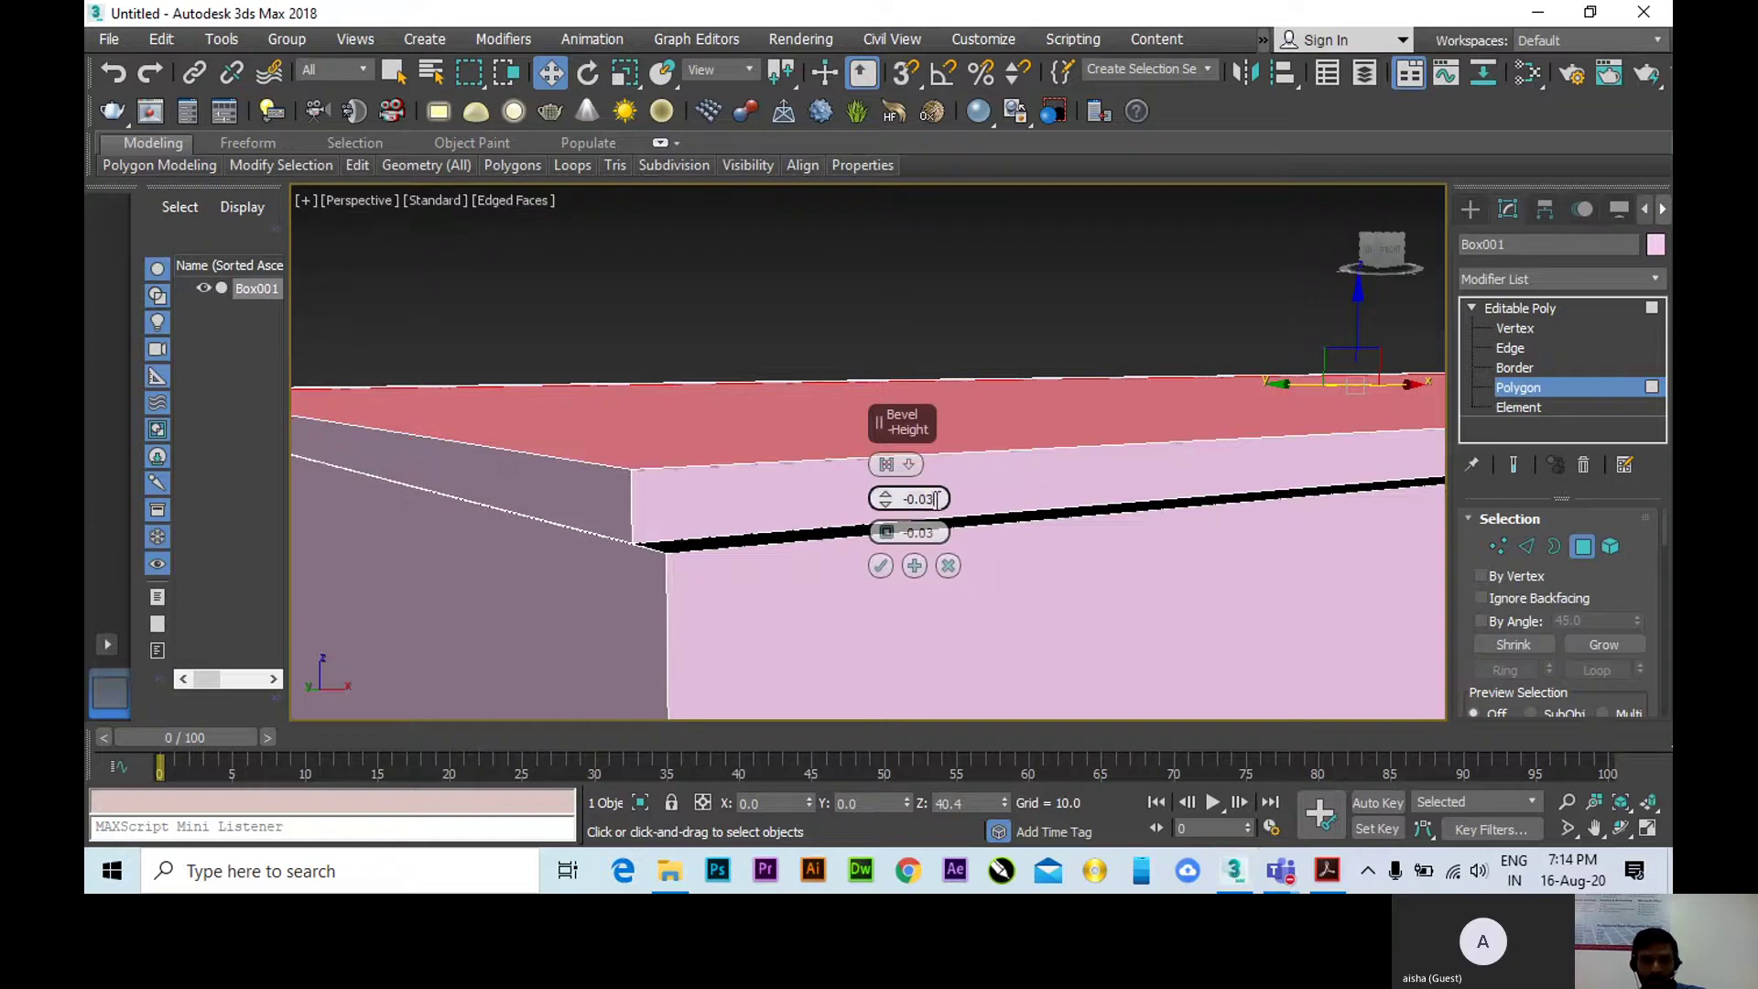
drag(927, 498, 875, 498)
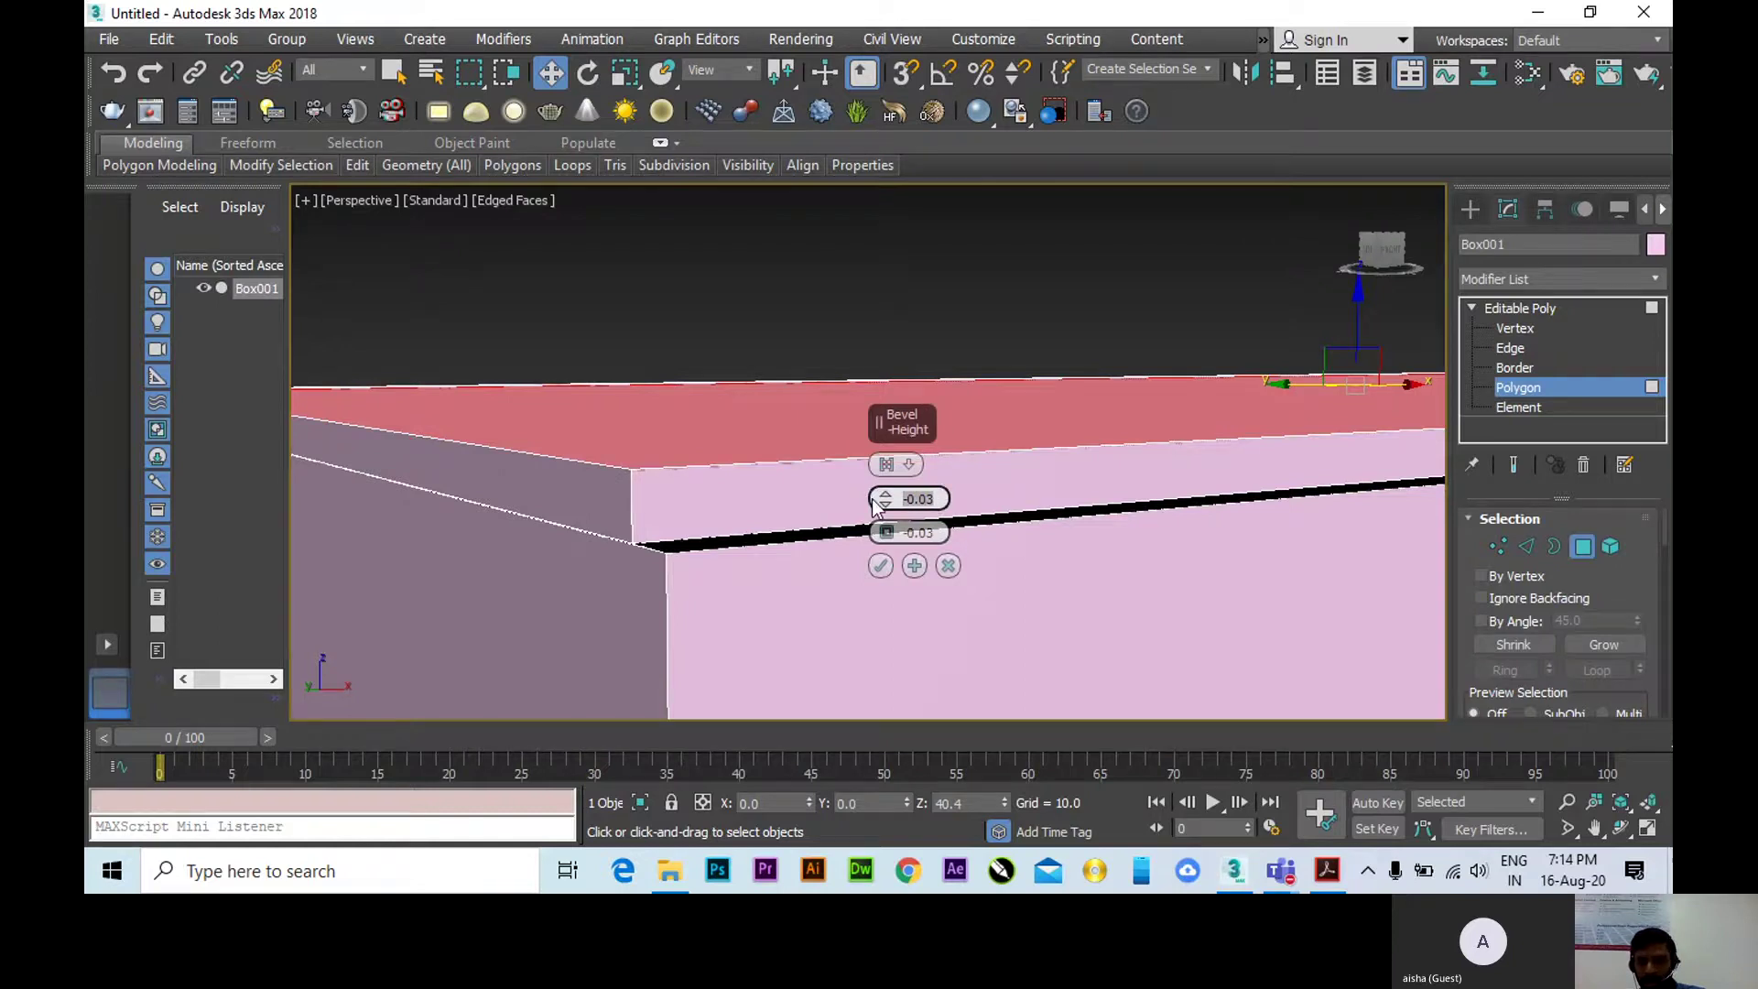
text(0.1)
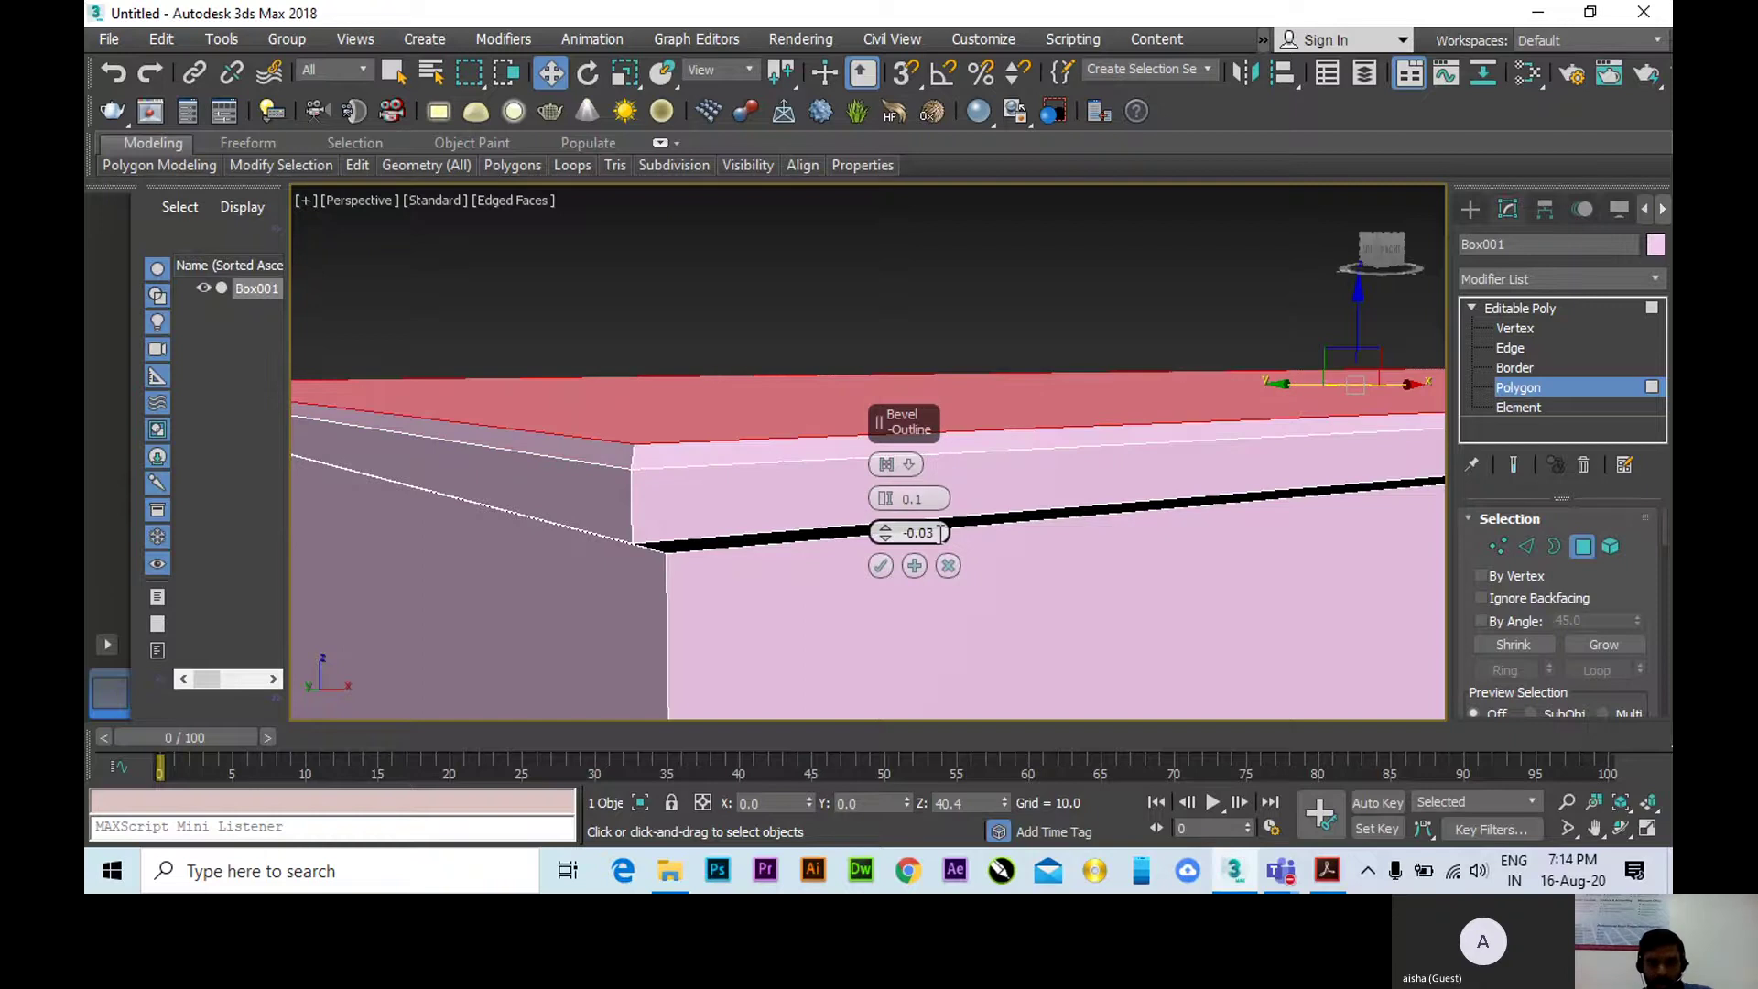
drag(940, 533, 889, 535)
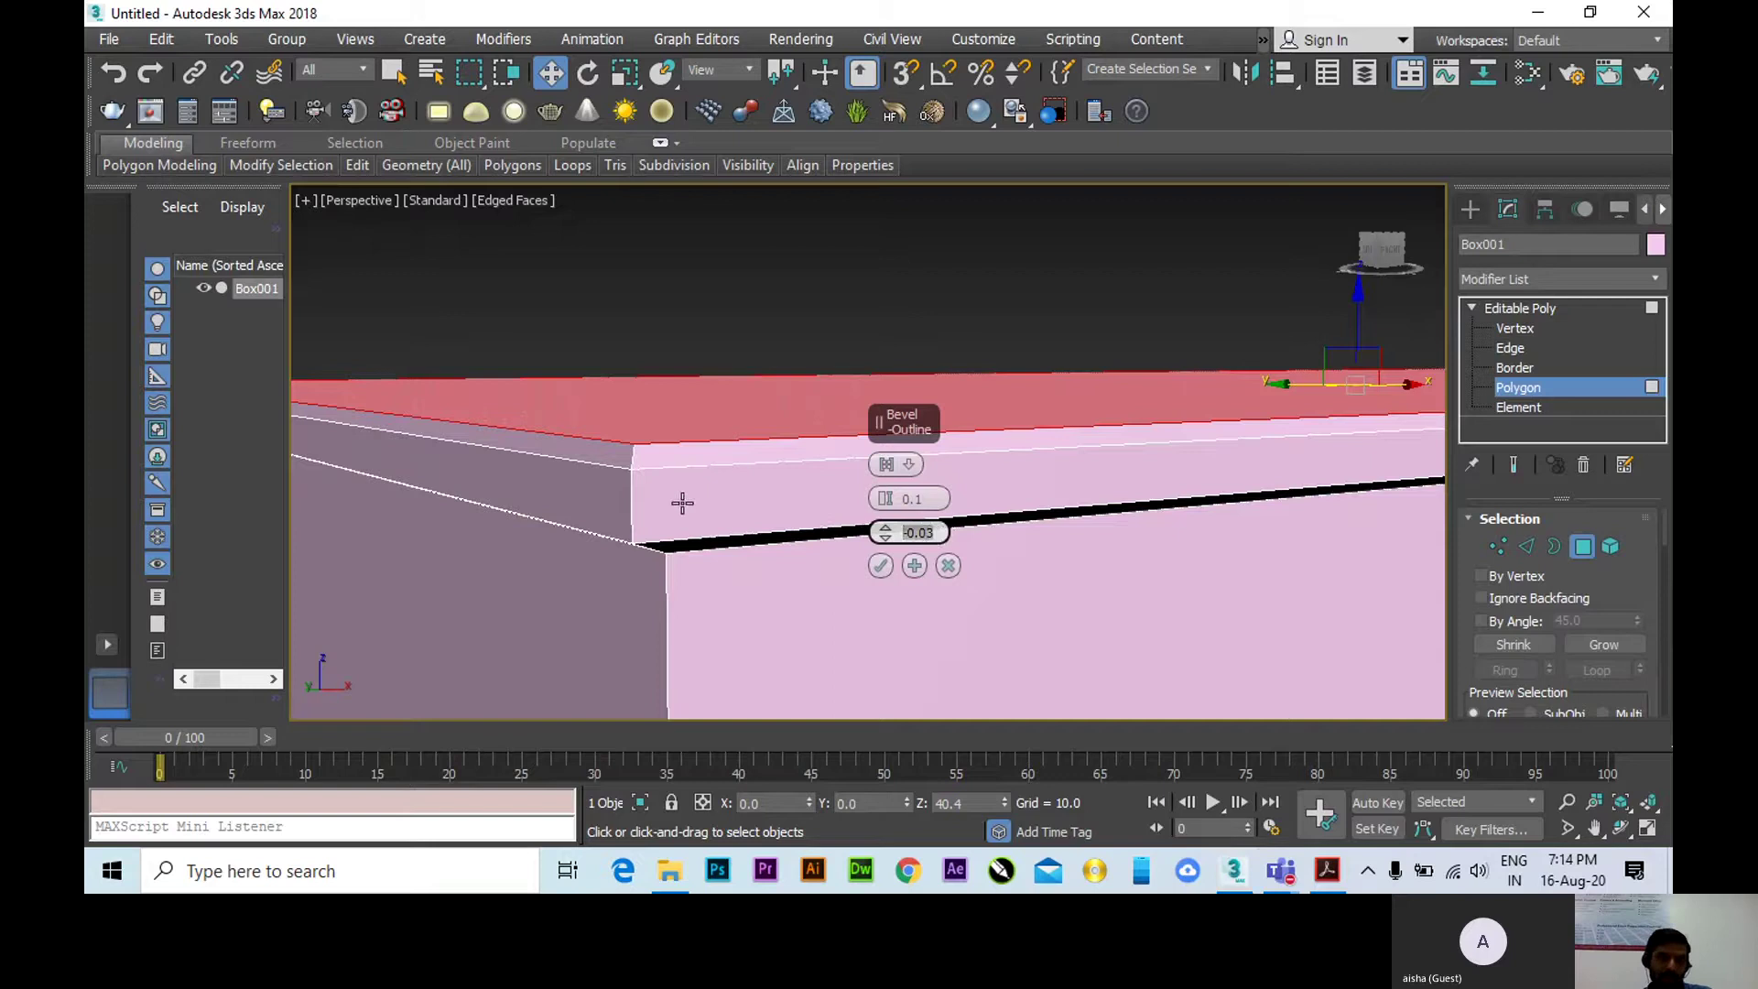
alt+middle_drag(683, 502, 589, 424)
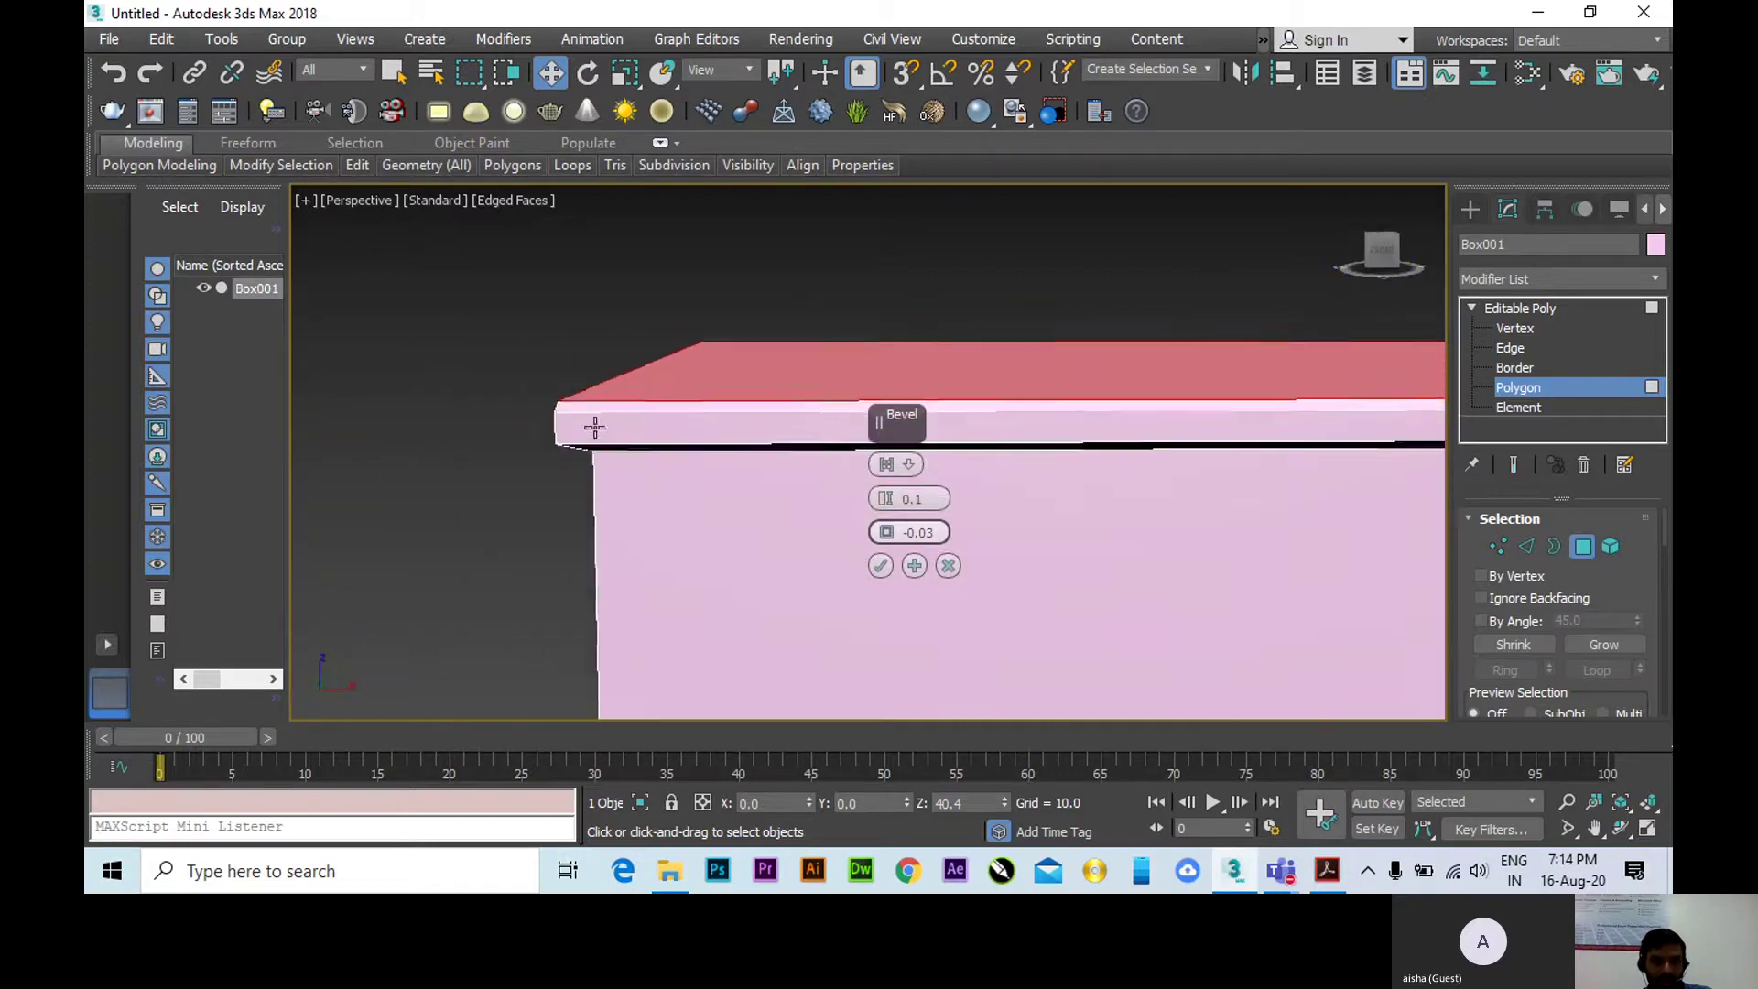
scroll(562, 408, up, 4)
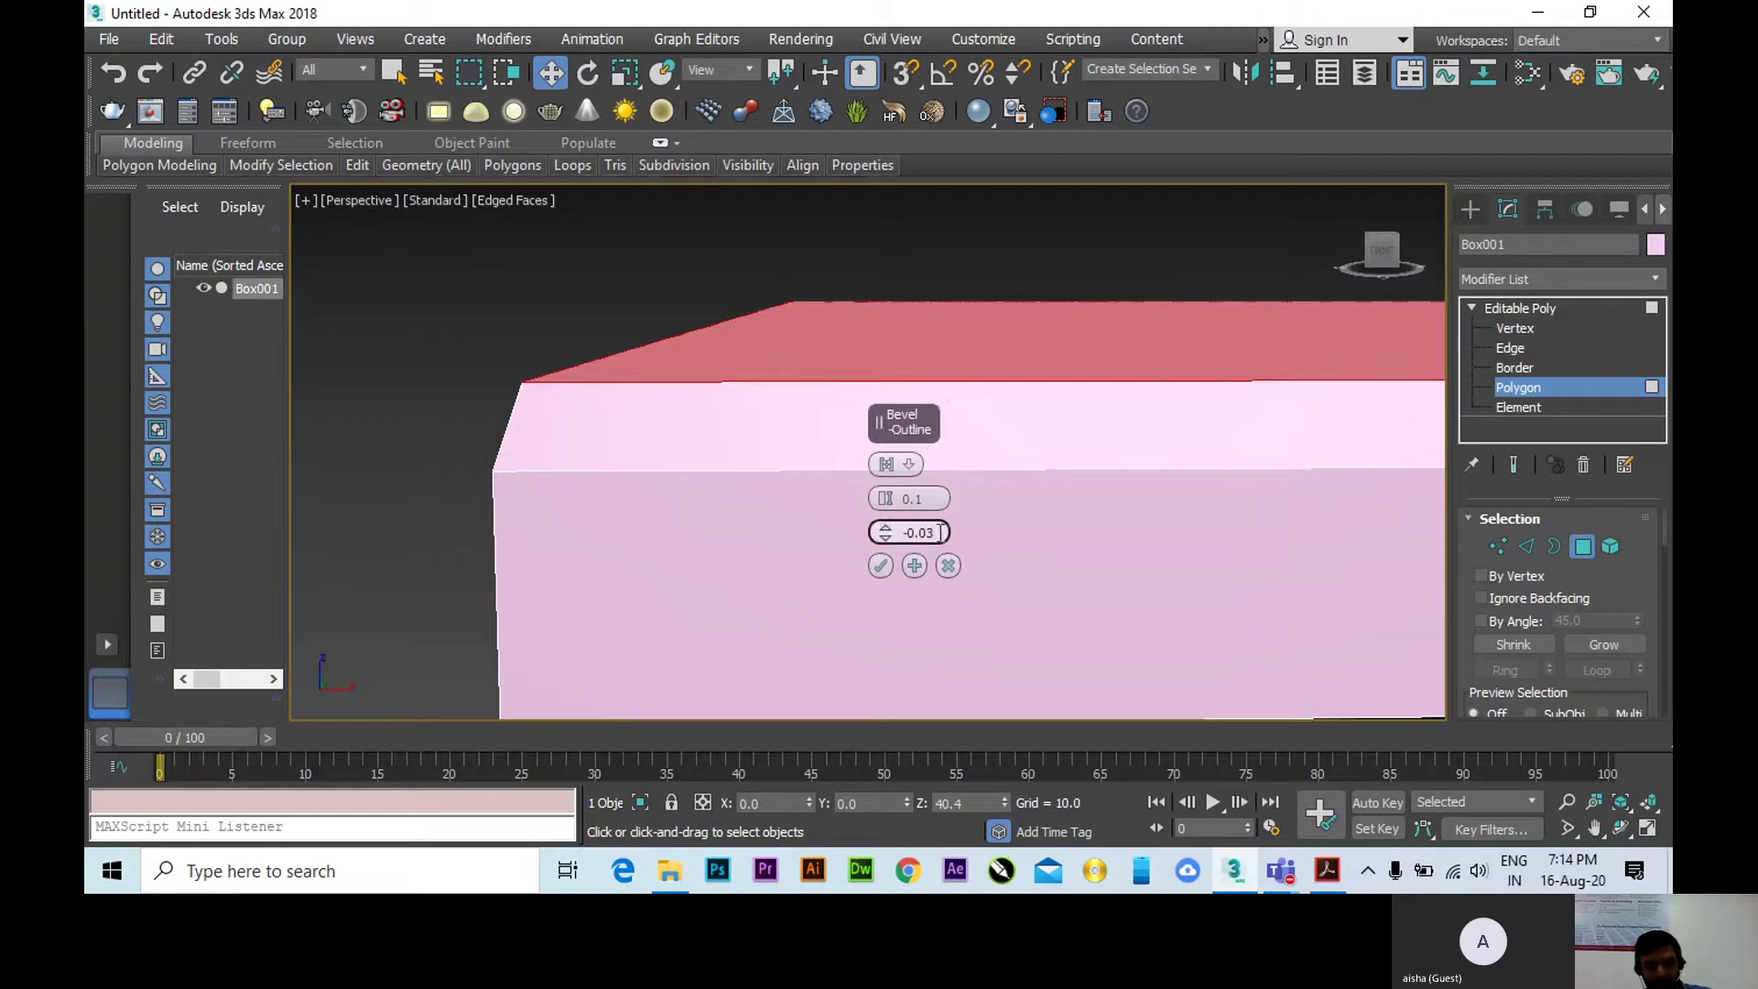
click(880, 567)
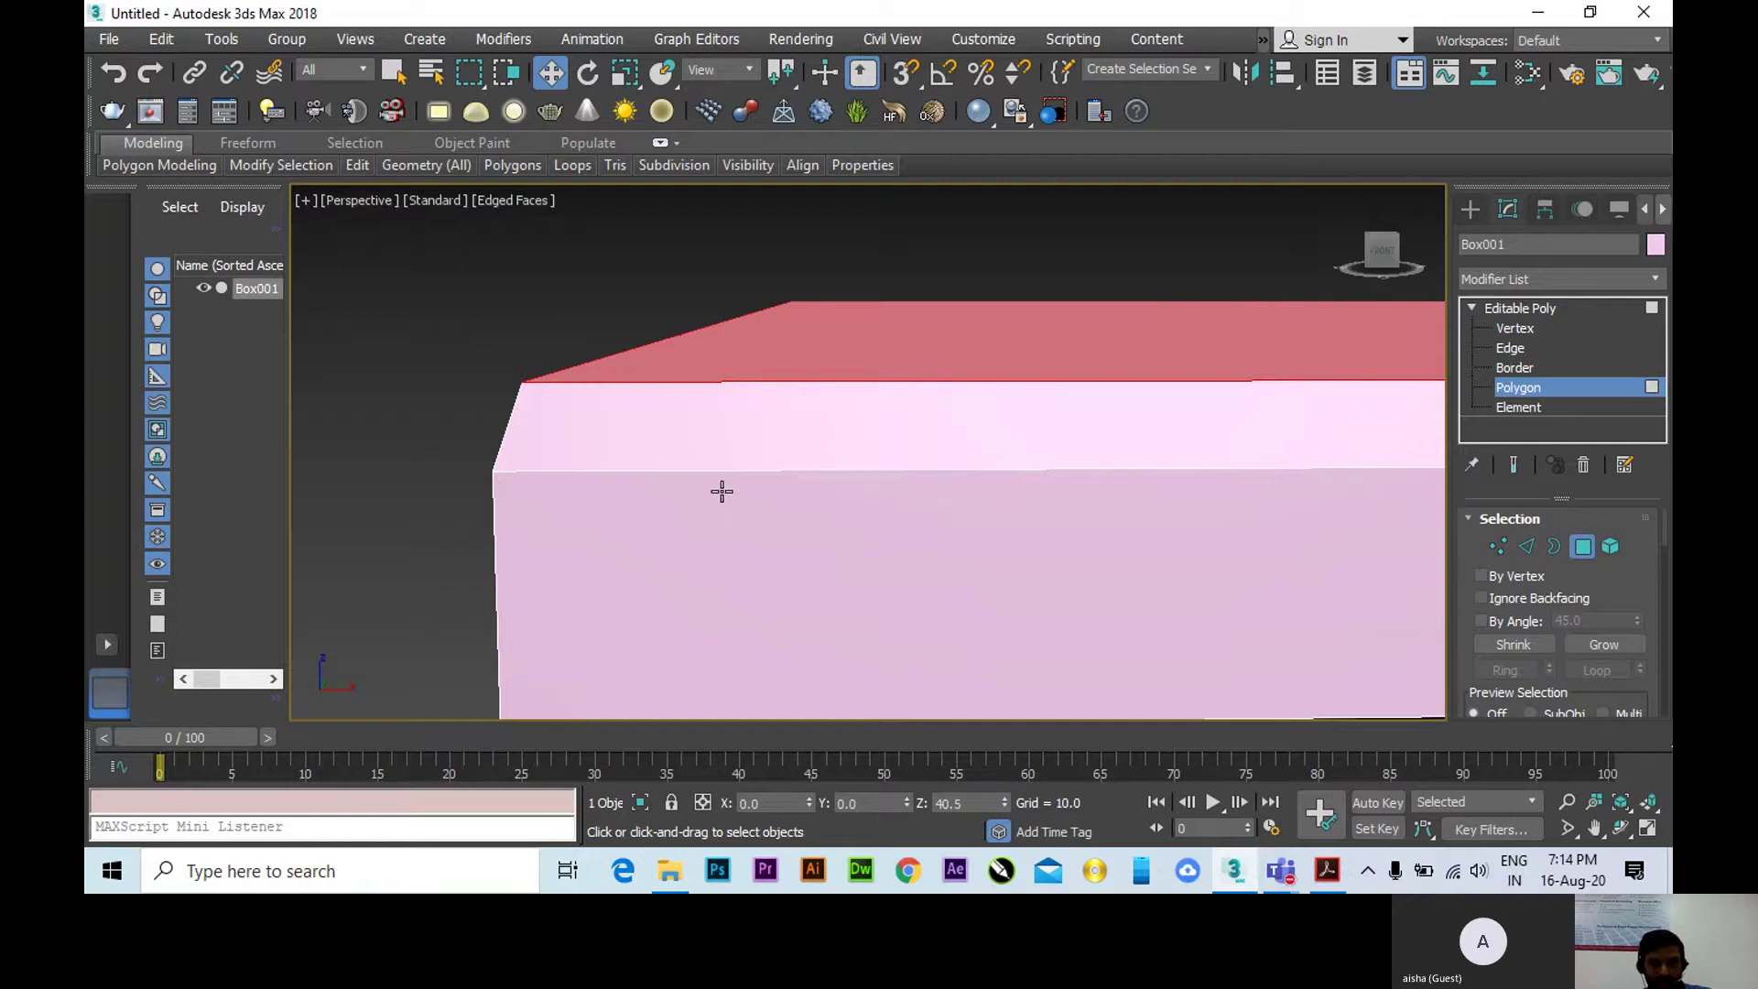
Deselect the top polygon, then select the upper and lower edges of the rim's vertical face and extend both to full loops.
scroll(691, 425, down, 4)
alt+middle_drag(693, 430, 883, 386)
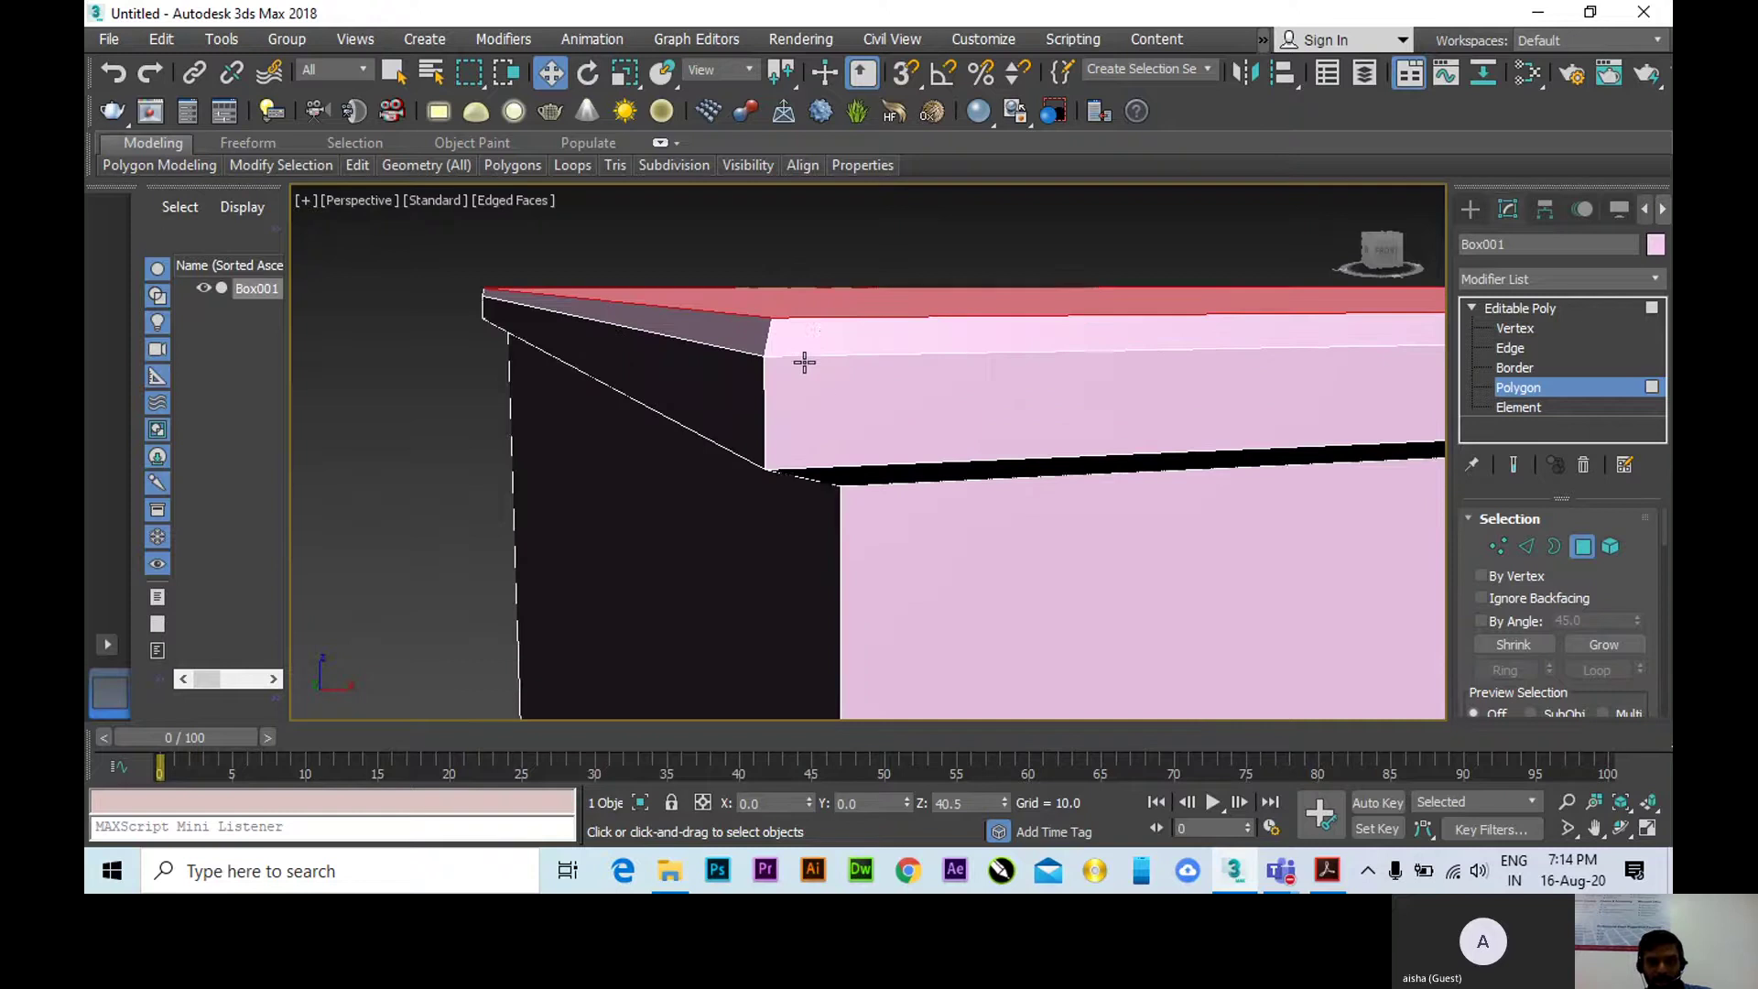
click(797, 251)
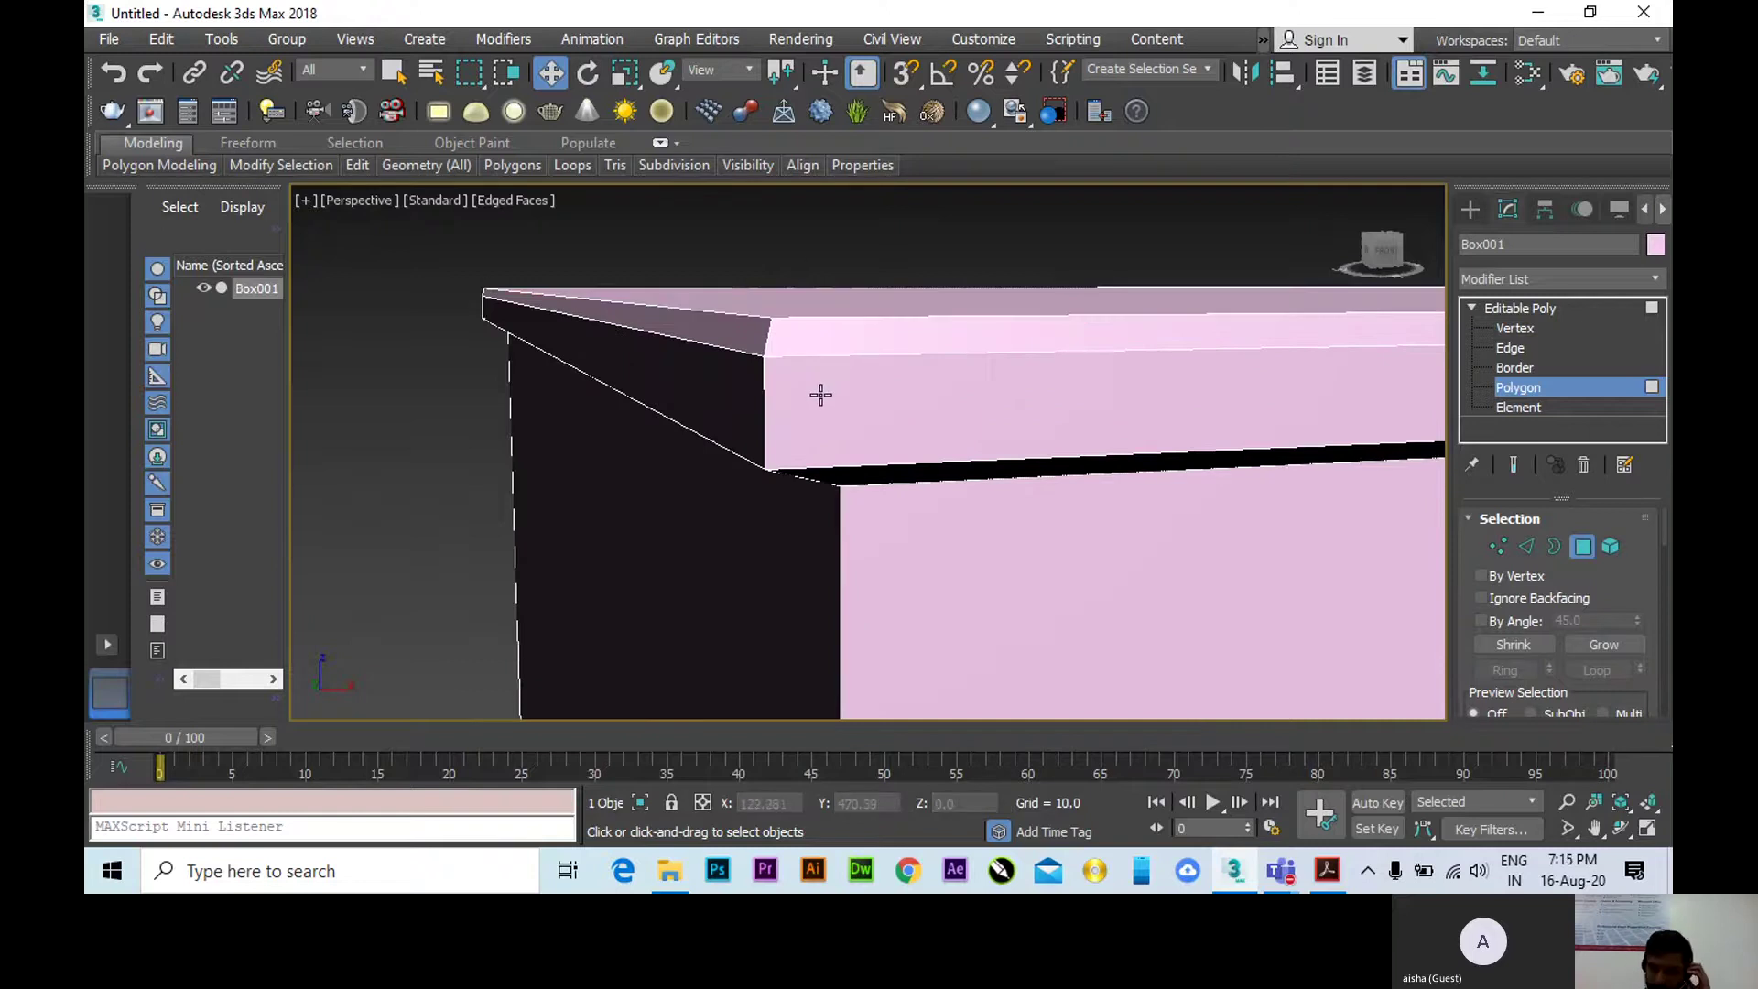
click(1503, 349)
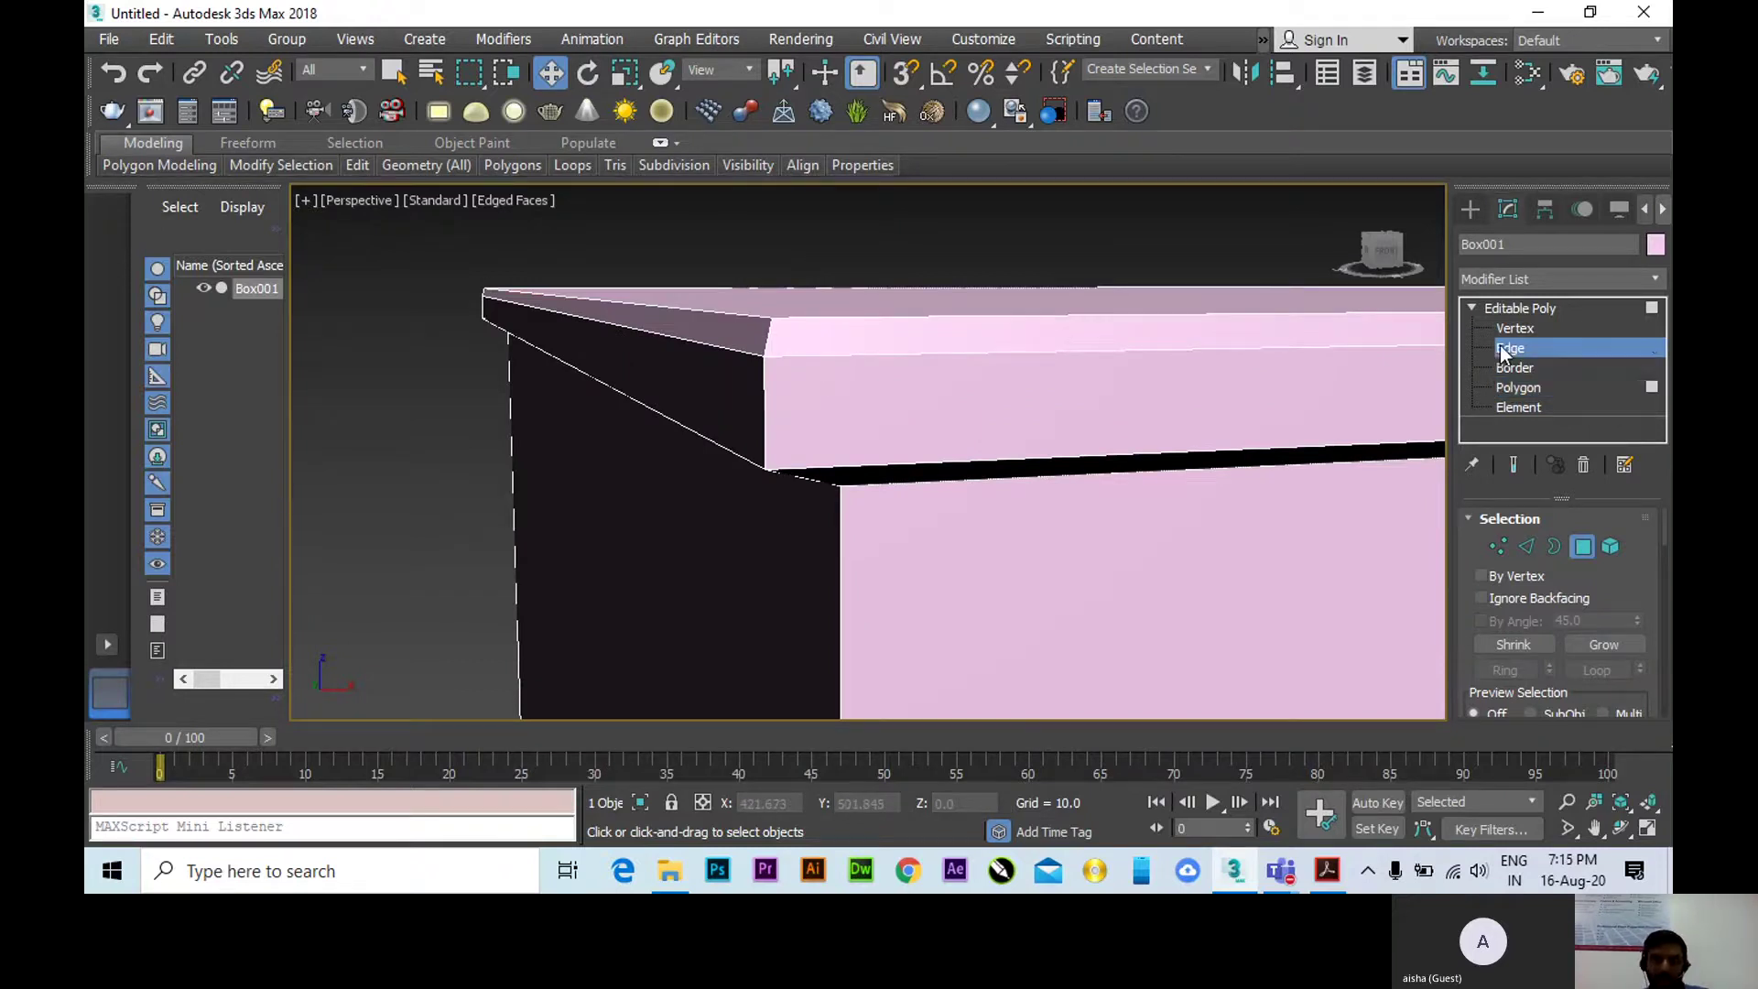
click(826, 352)
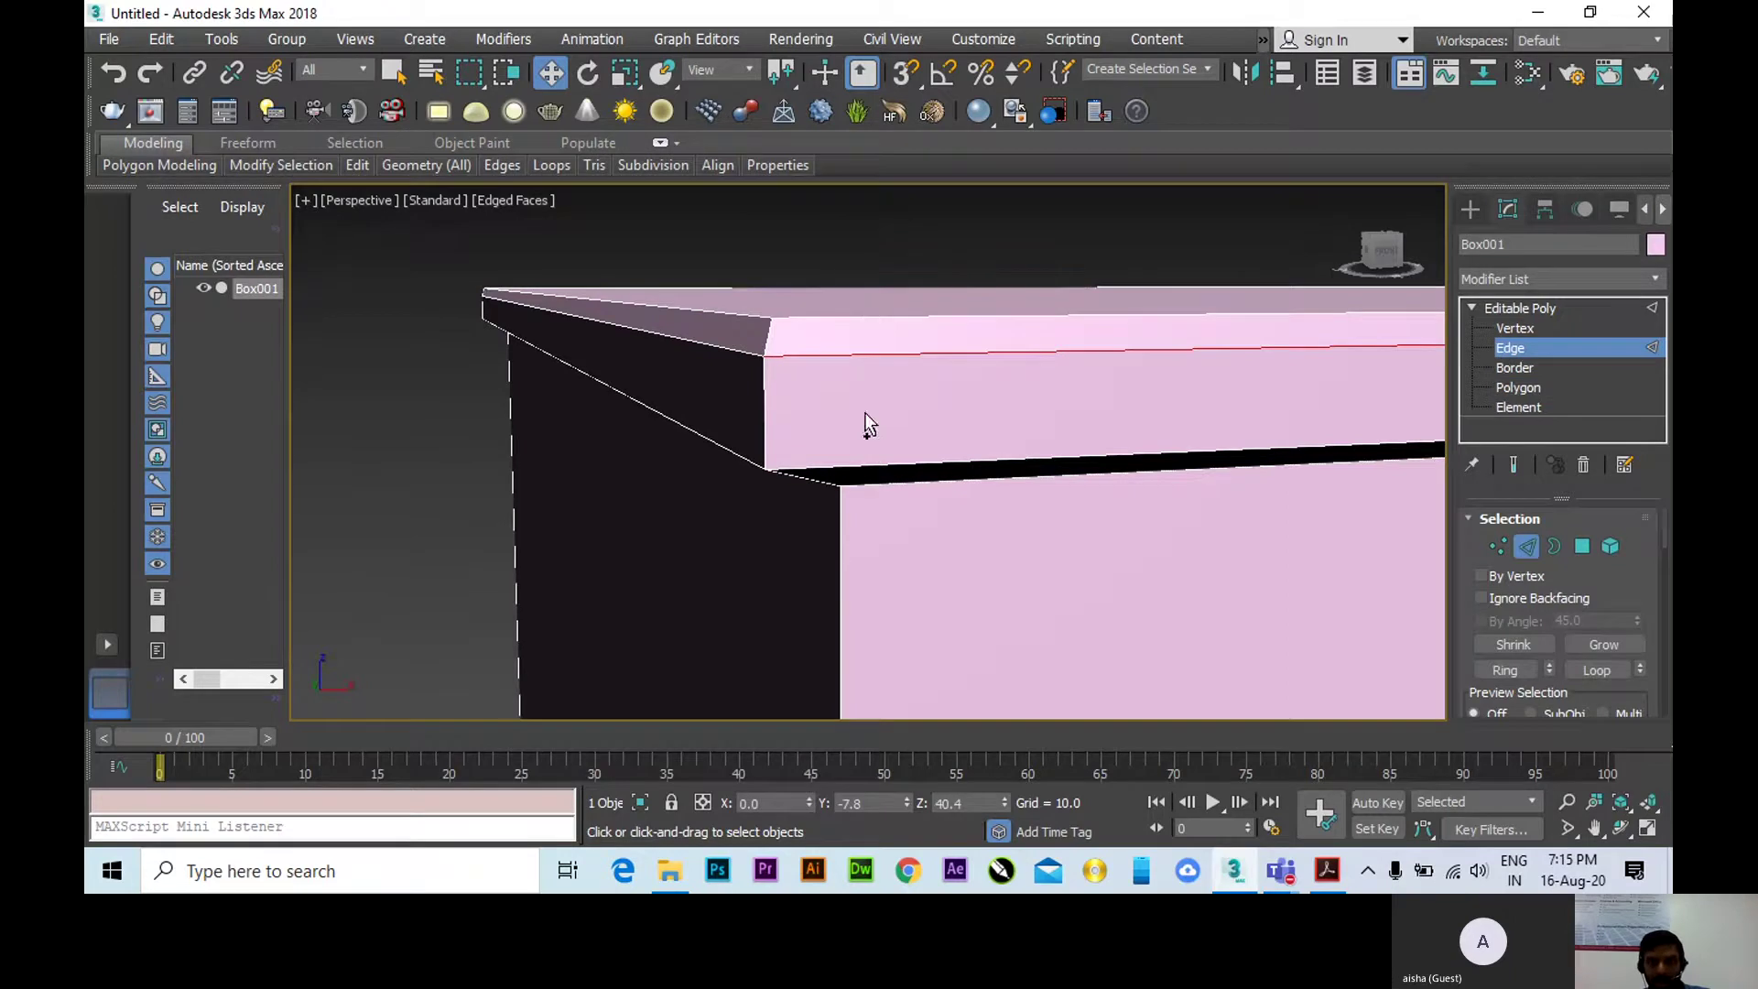
ctrl+click(877, 464)
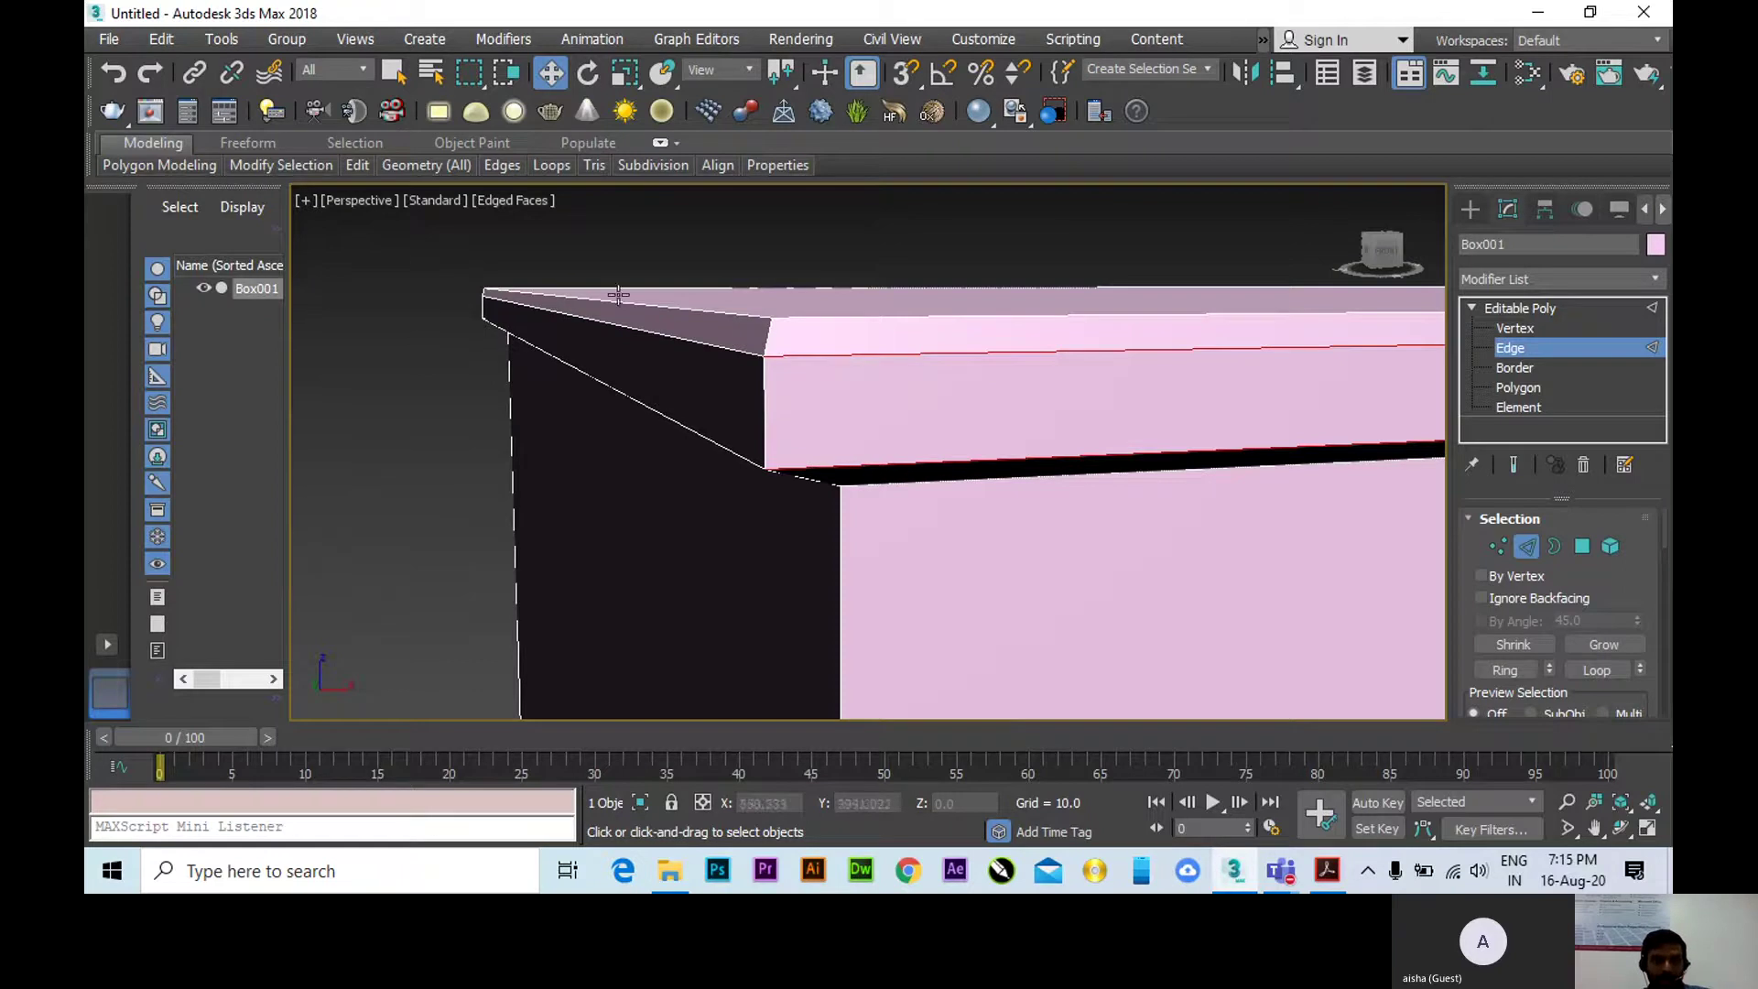
mouse_move(294, 168)
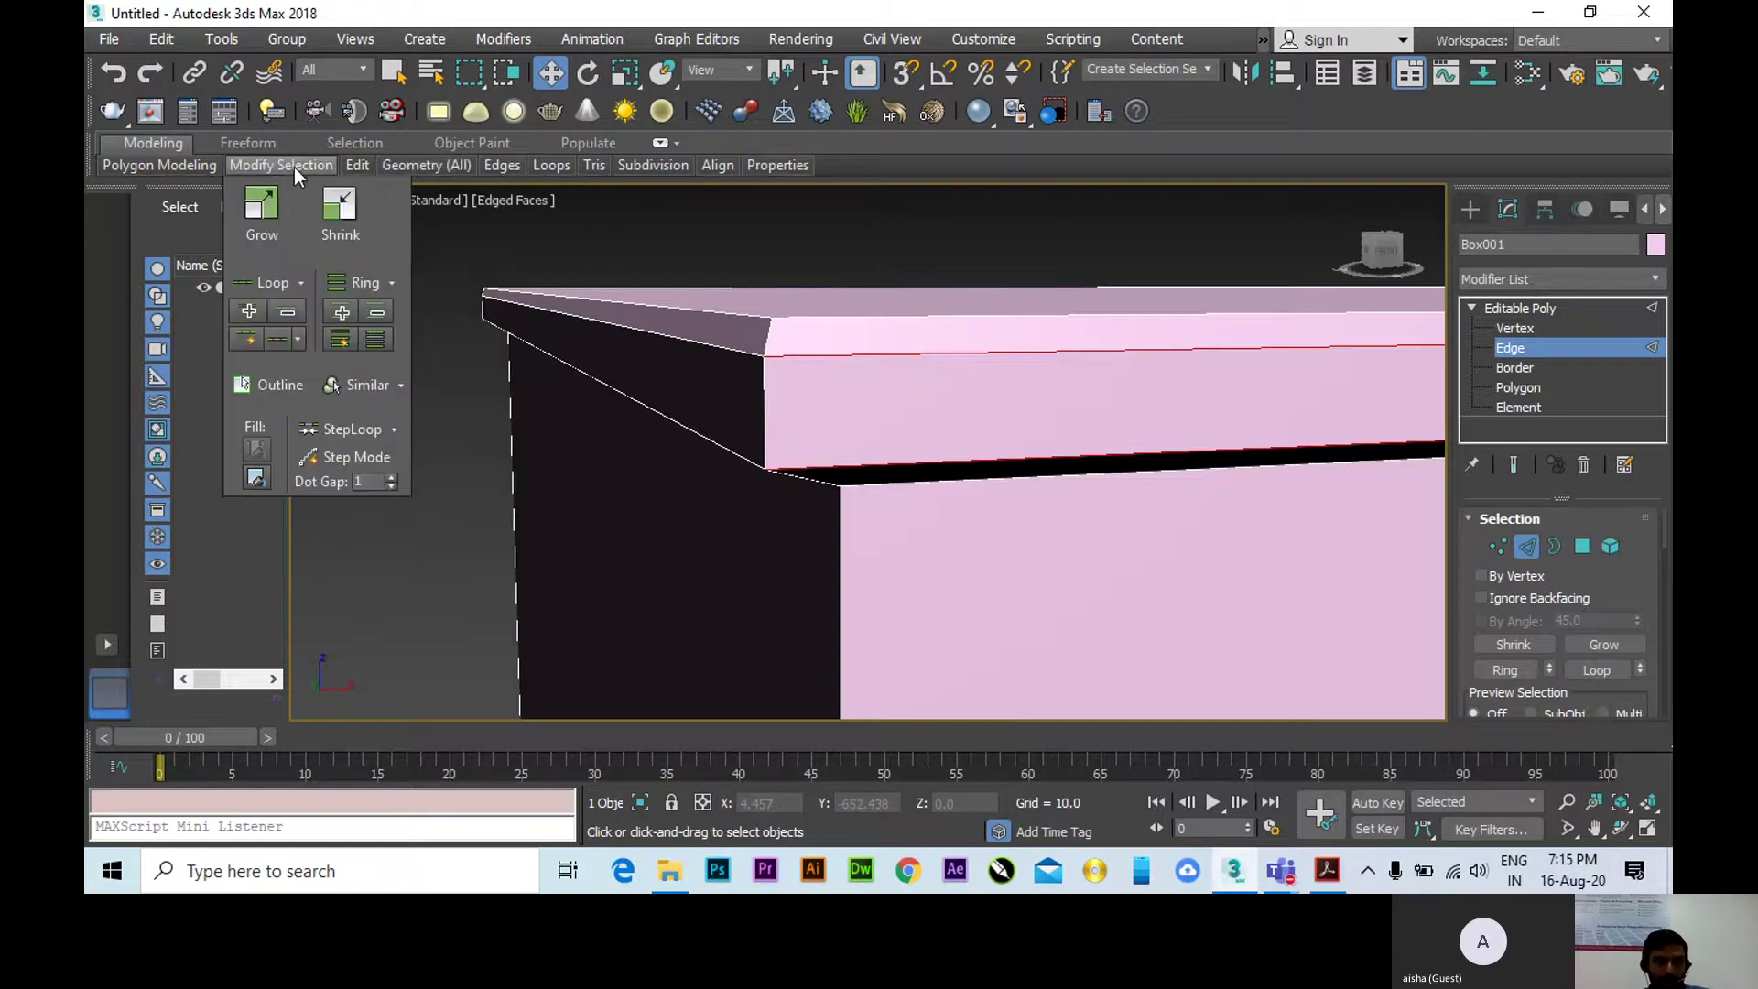
click(259, 280)
Examine the two selected edge loops around the corners of the rim from several angles.
alt+middle_drag(711, 412, 801, 336)
scroll(694, 280, down, 5)
scroll(801, 335, up, 6)
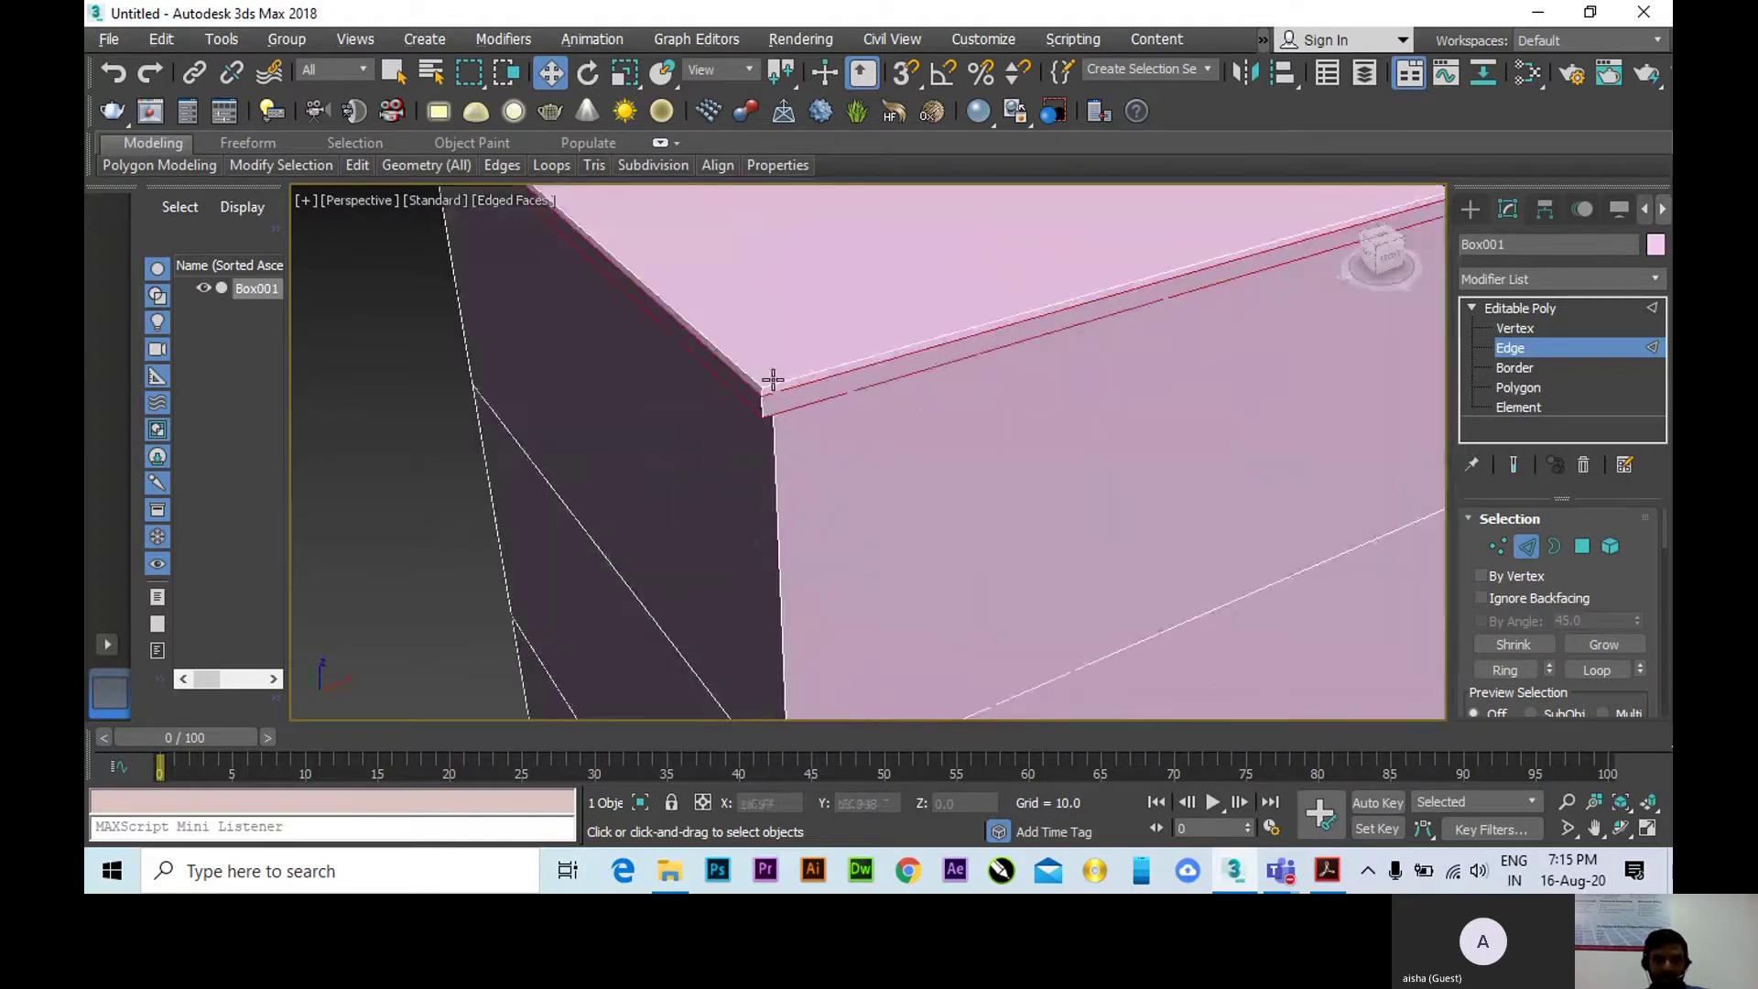
middle_drag(781, 403, 820, 422)
scroll(881, 278, up, 3)
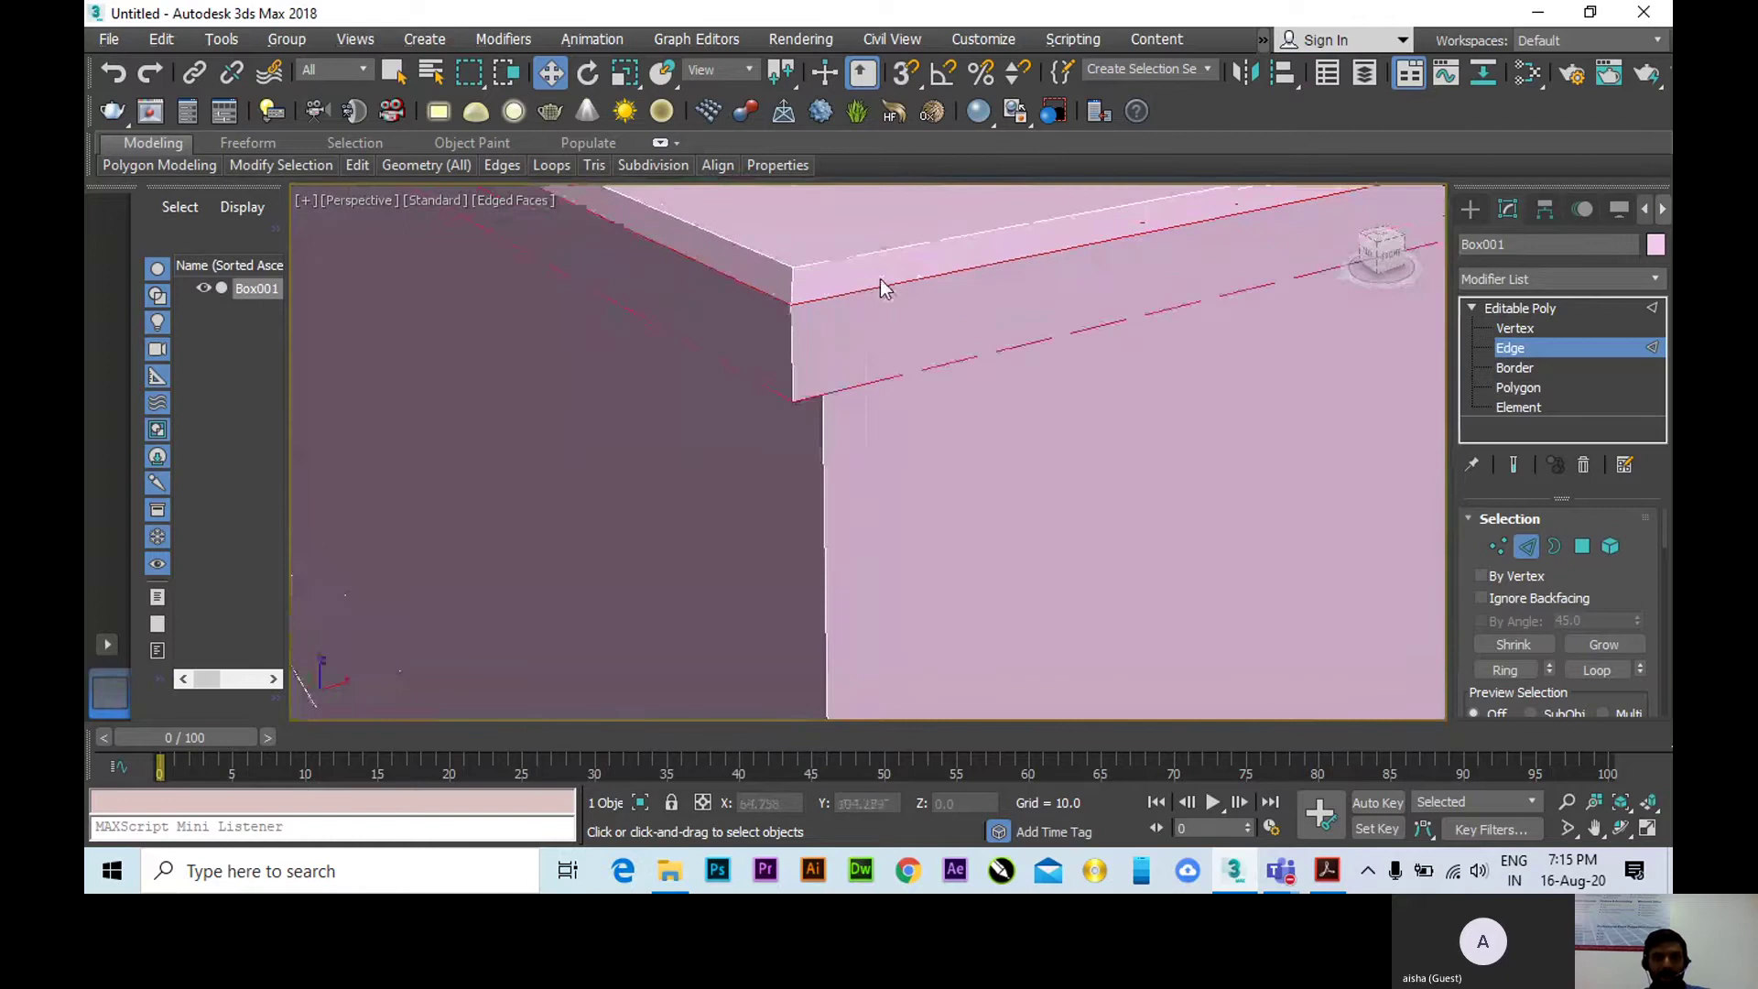
alt+middle_drag(880, 278, 639, 342)
scroll(914, 412, up, 3)
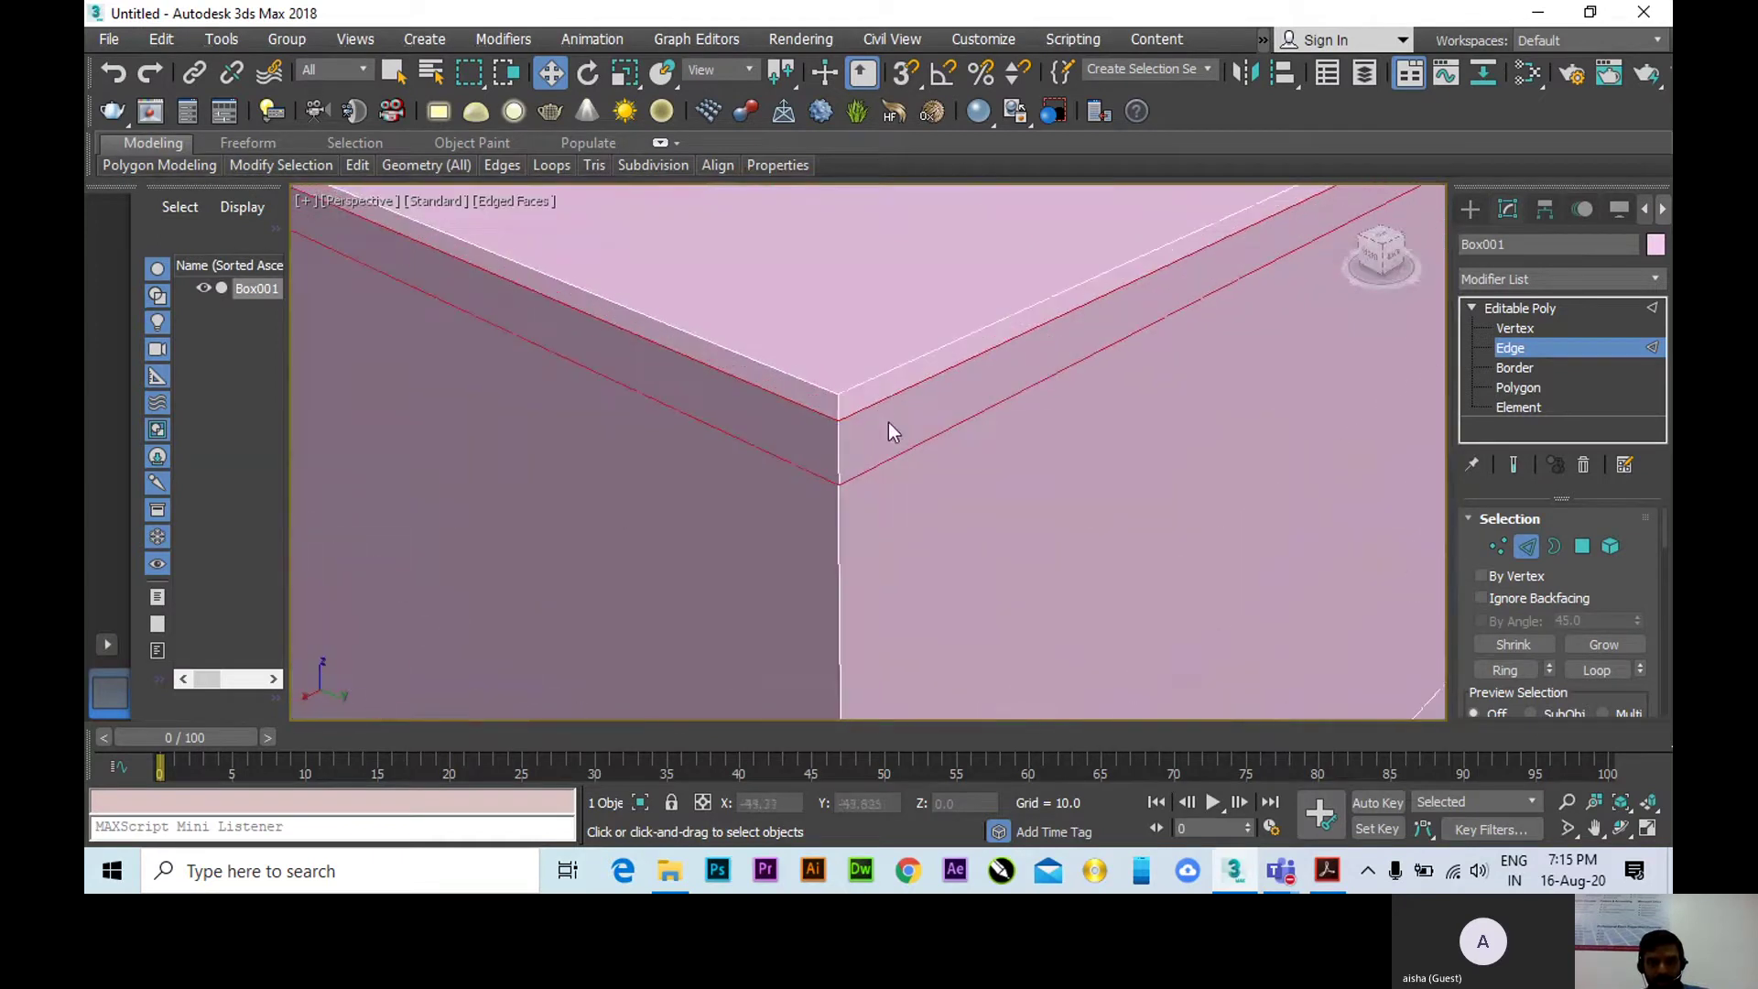
scroll(888, 422, up, 5)
scroll(870, 394, down, 6)
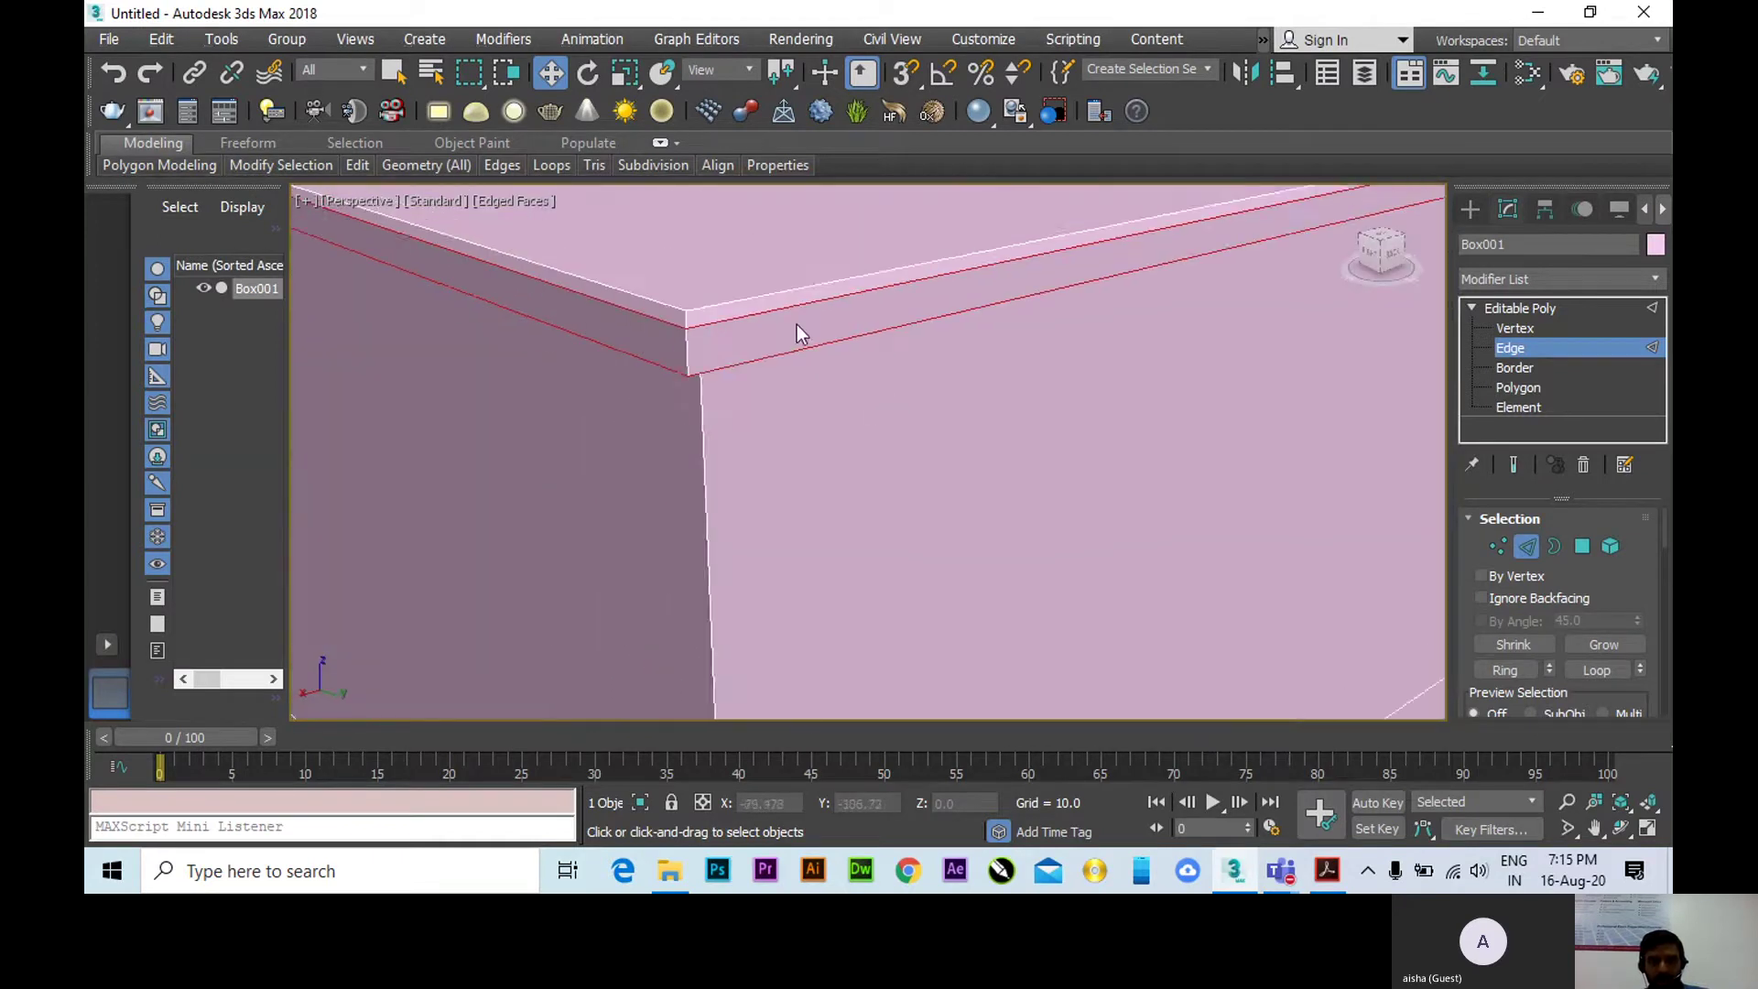
scroll(778, 302, up, 3)
scroll(910, 561, down, 5)
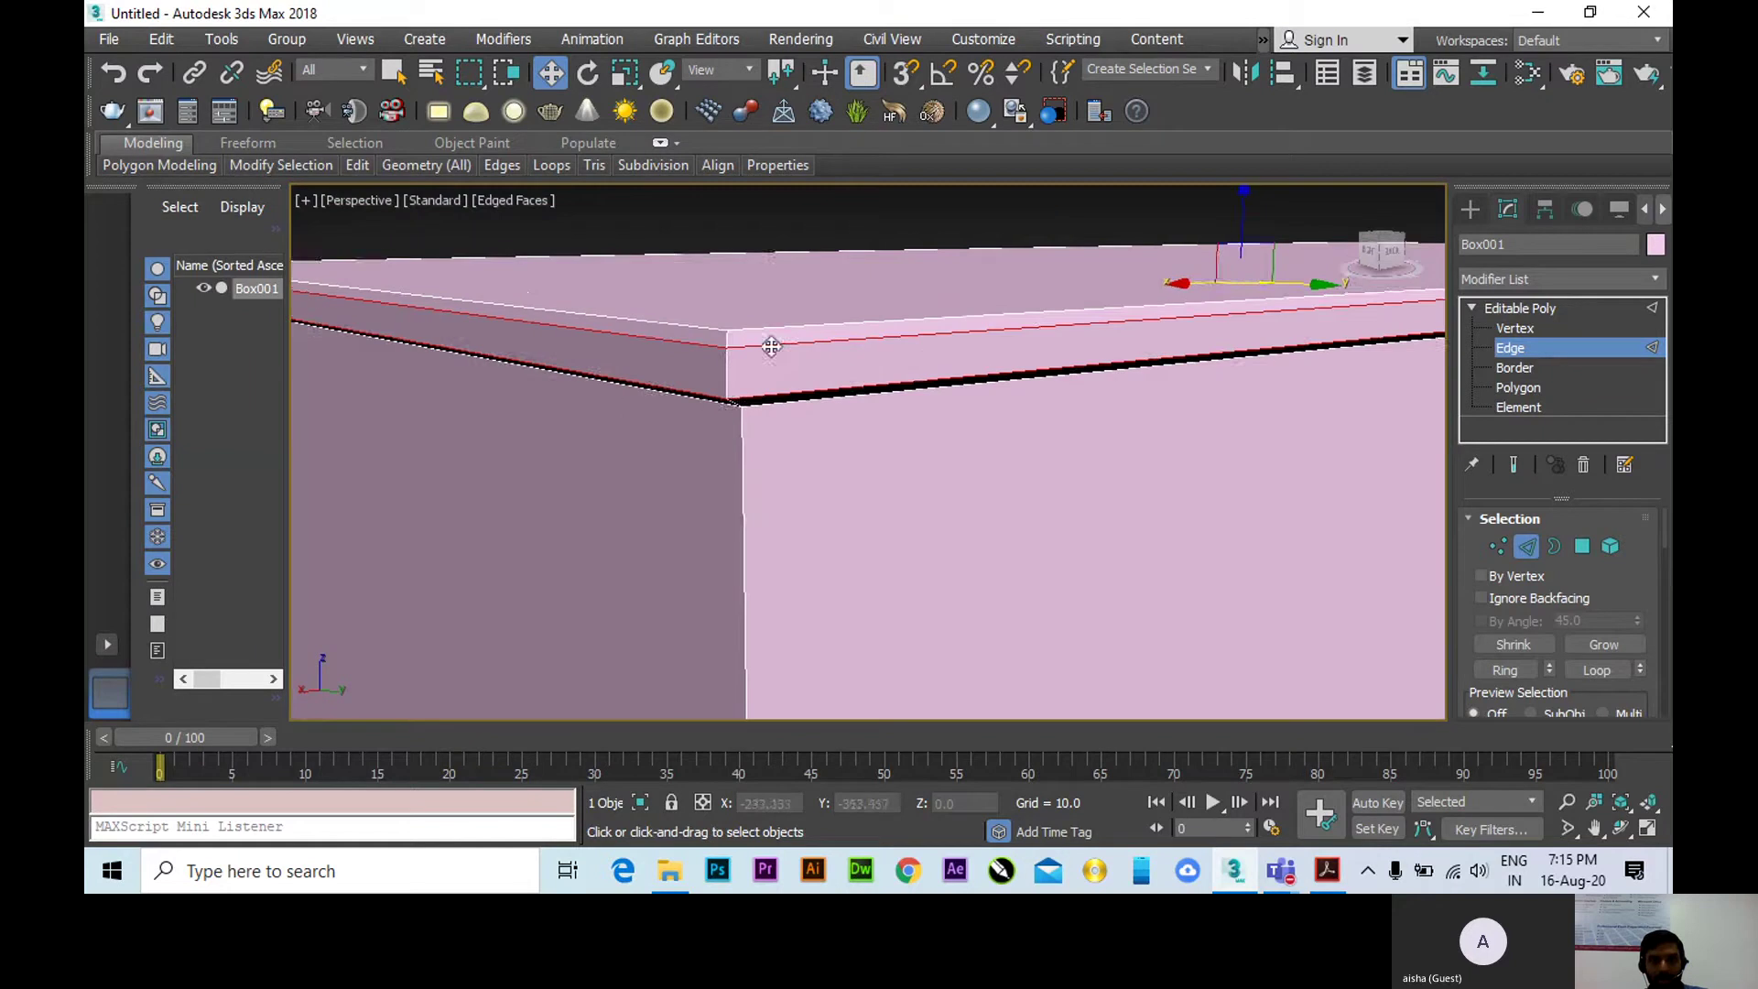
scroll(769, 352, up, 2)
Chamfer the selected rim edge loops with an amount of 0.1 and 2 connect edge segments.
mouse_move(502, 165)
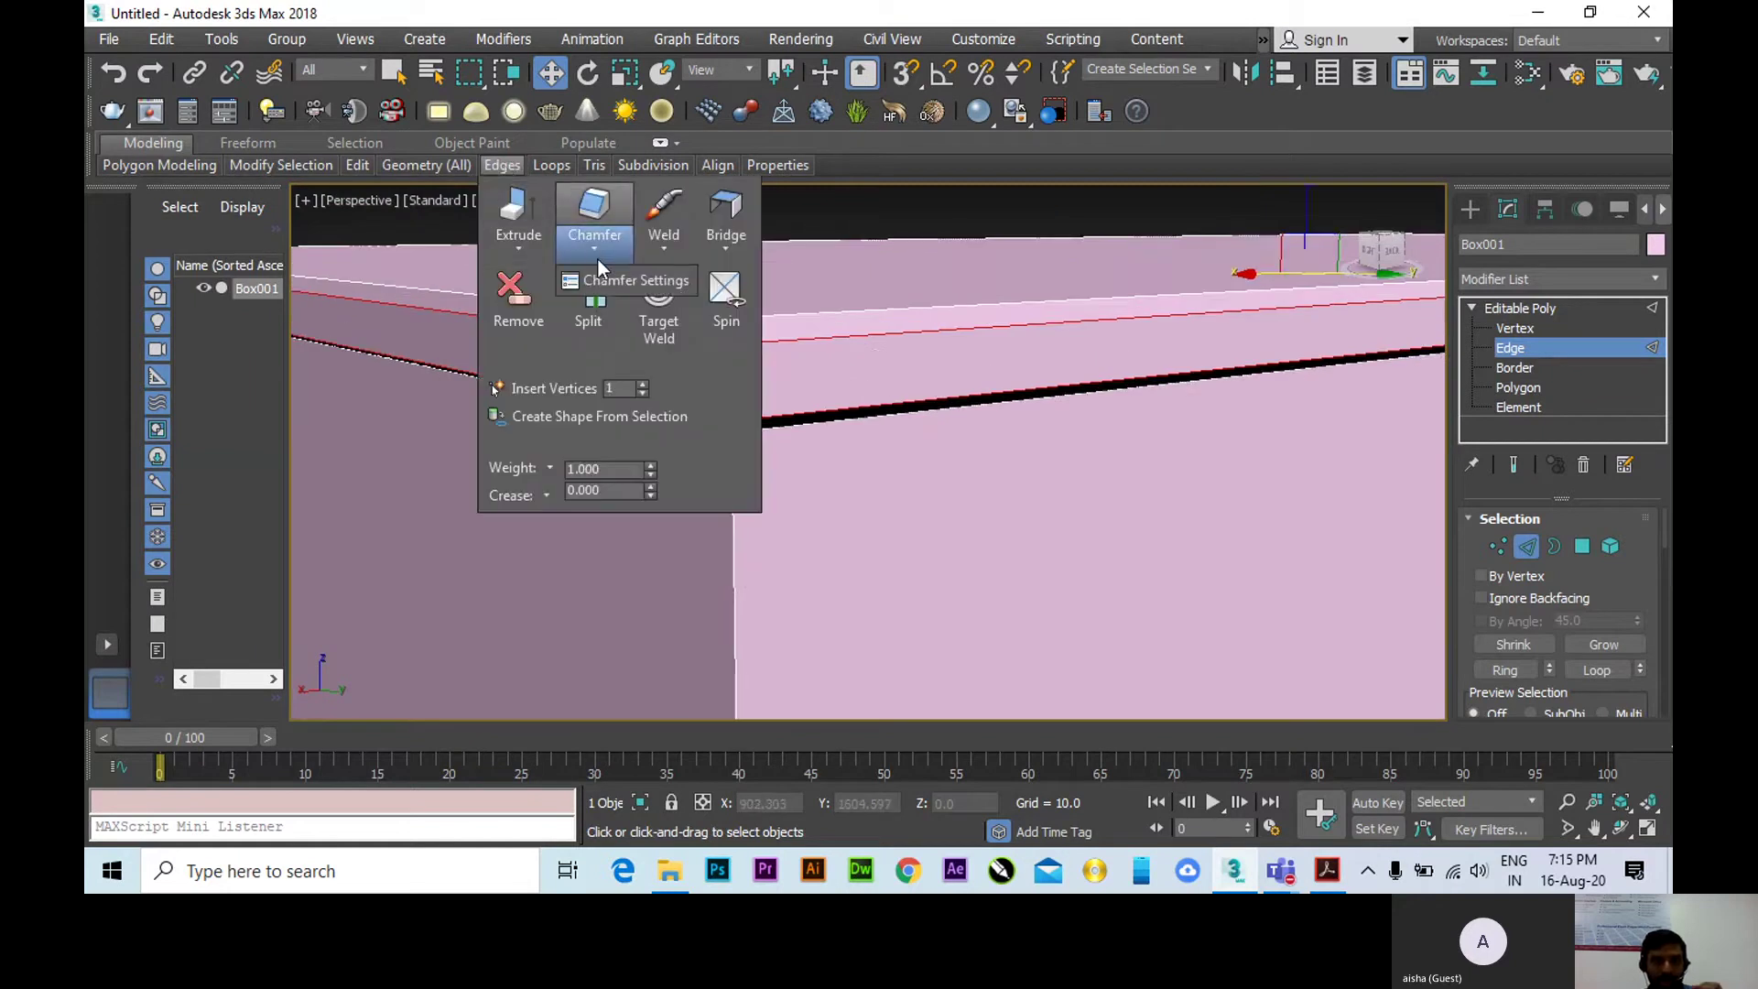
click(612, 282)
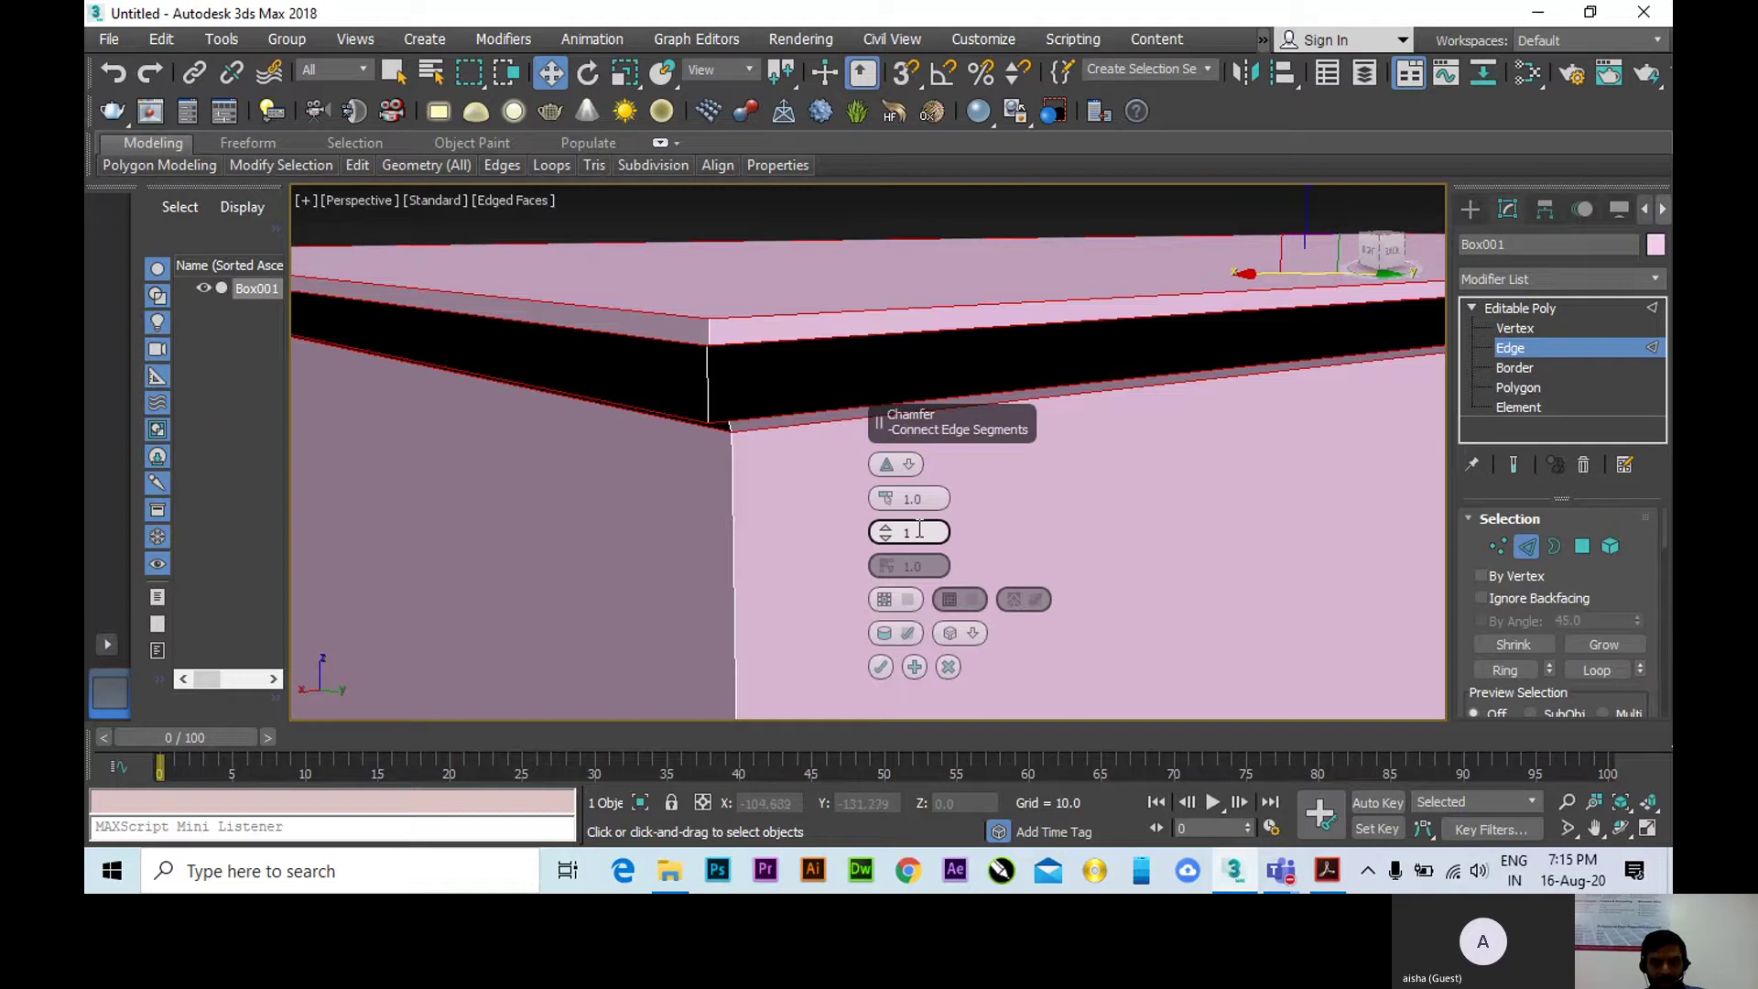
click(883, 529)
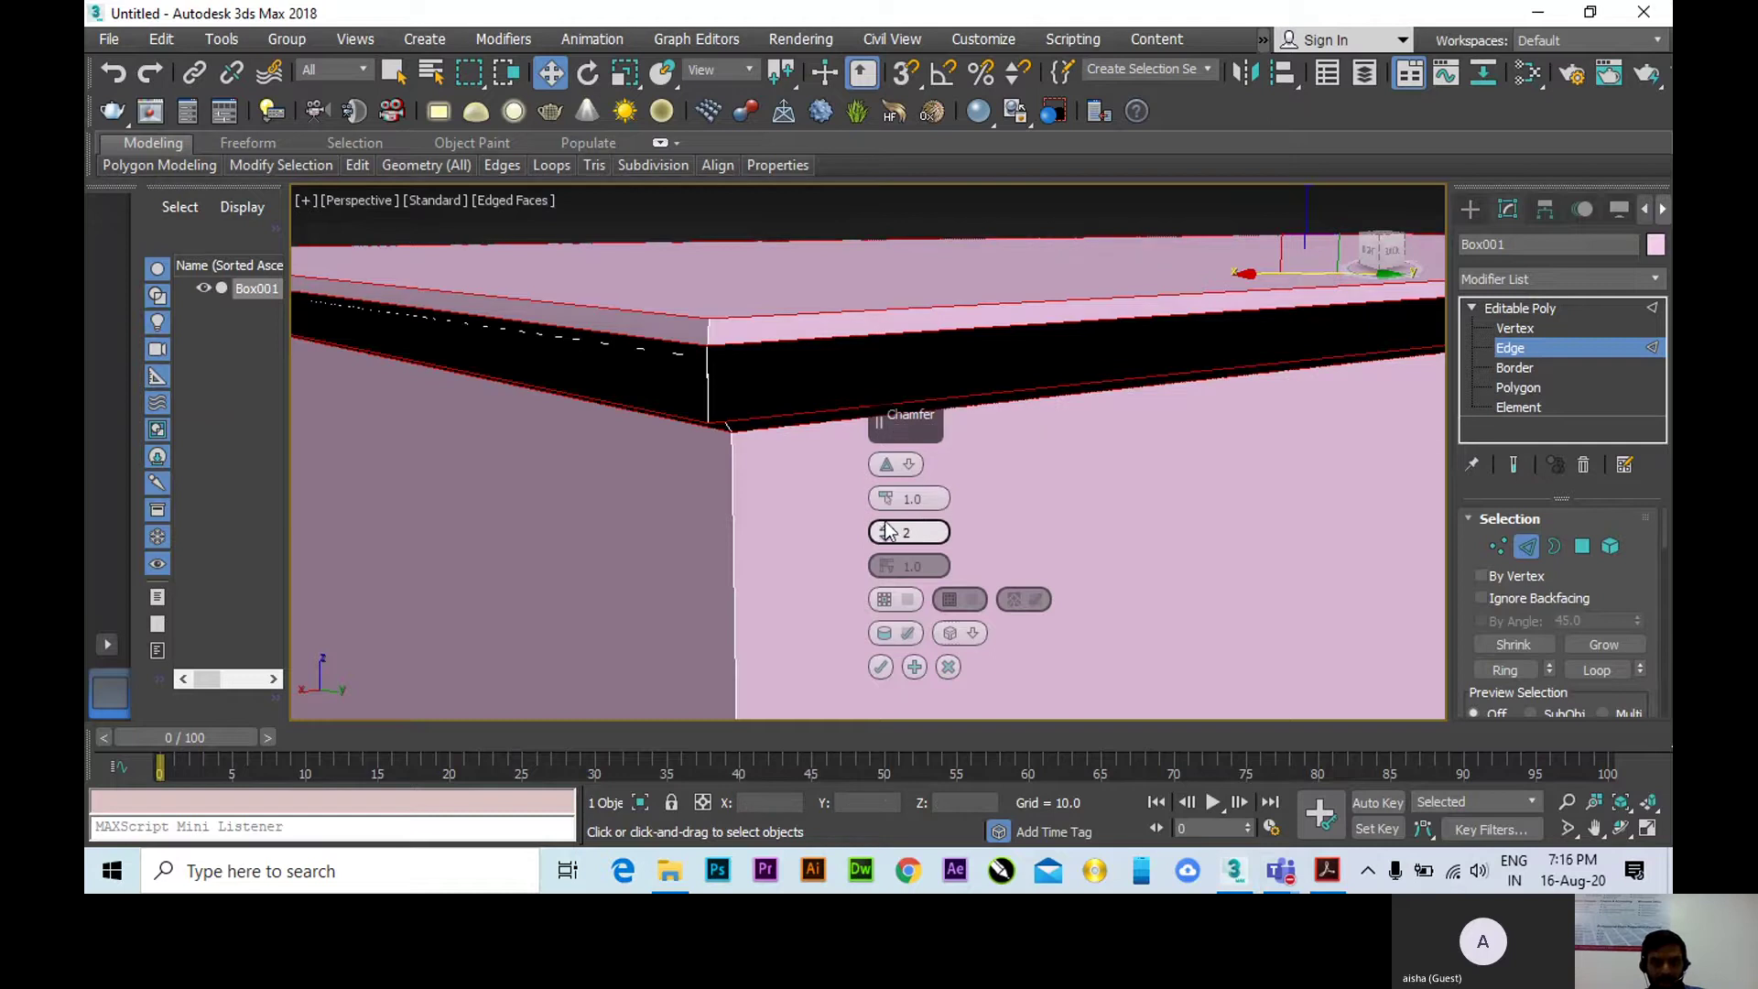
drag(886, 497, 884, 501)
right_click(884, 500)
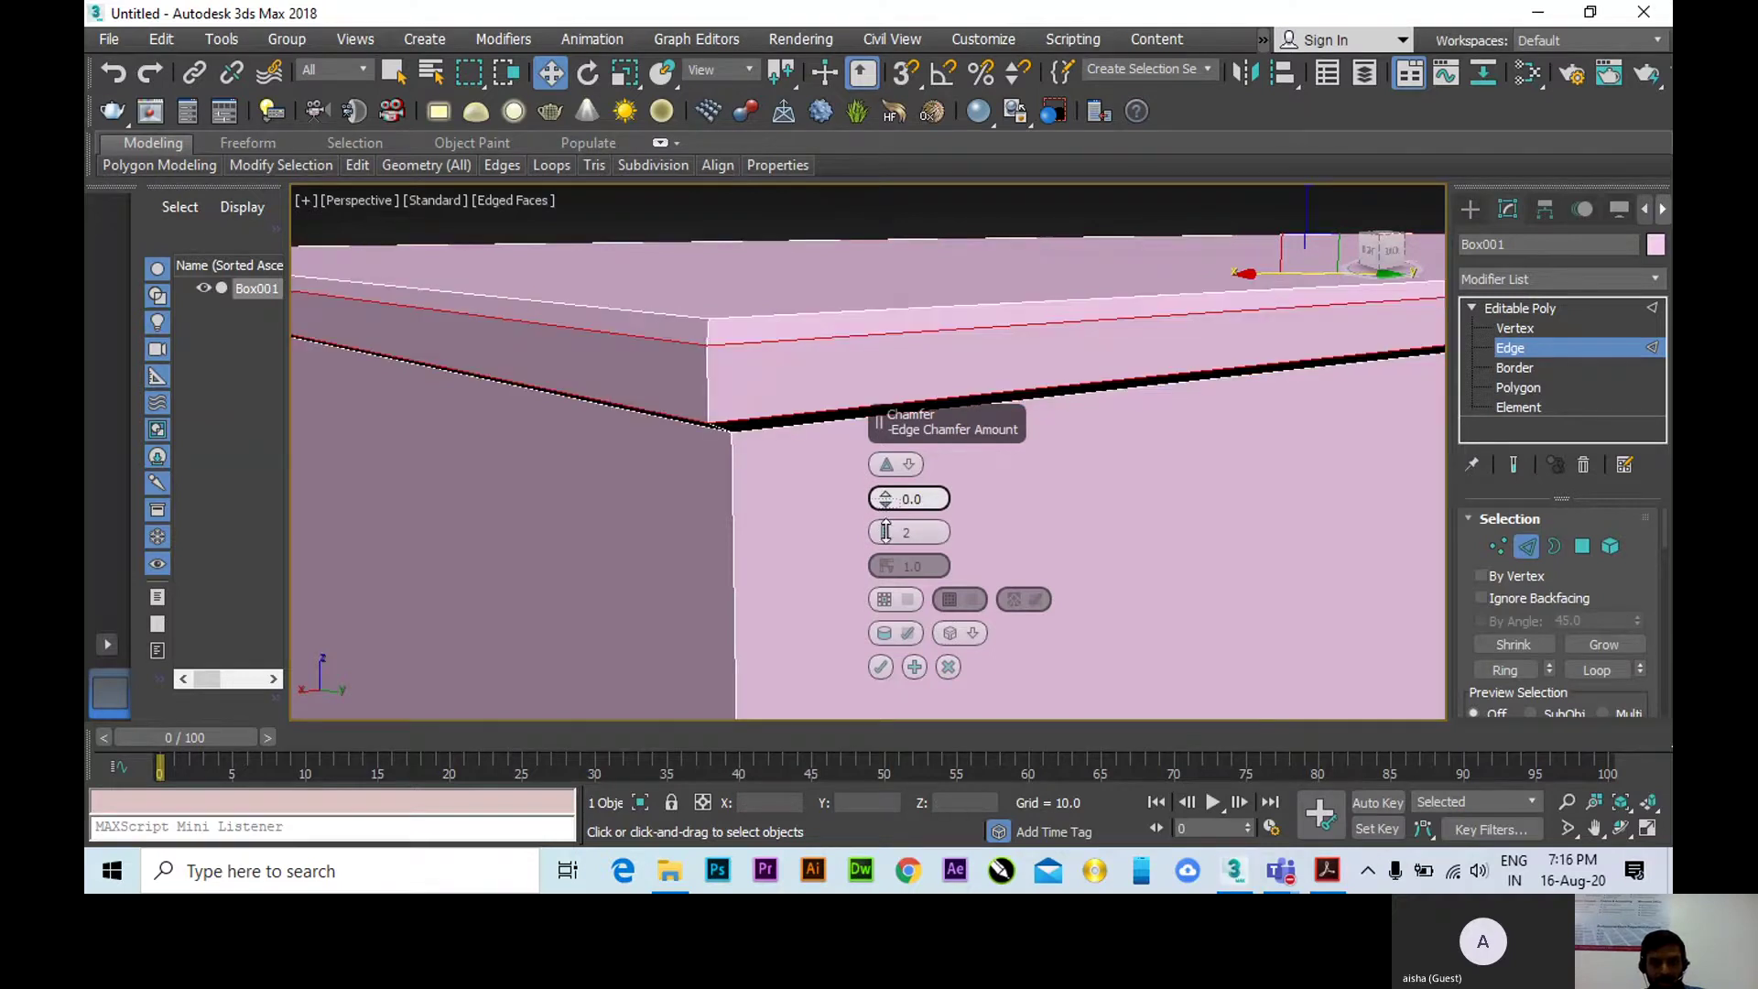
text(0.1)
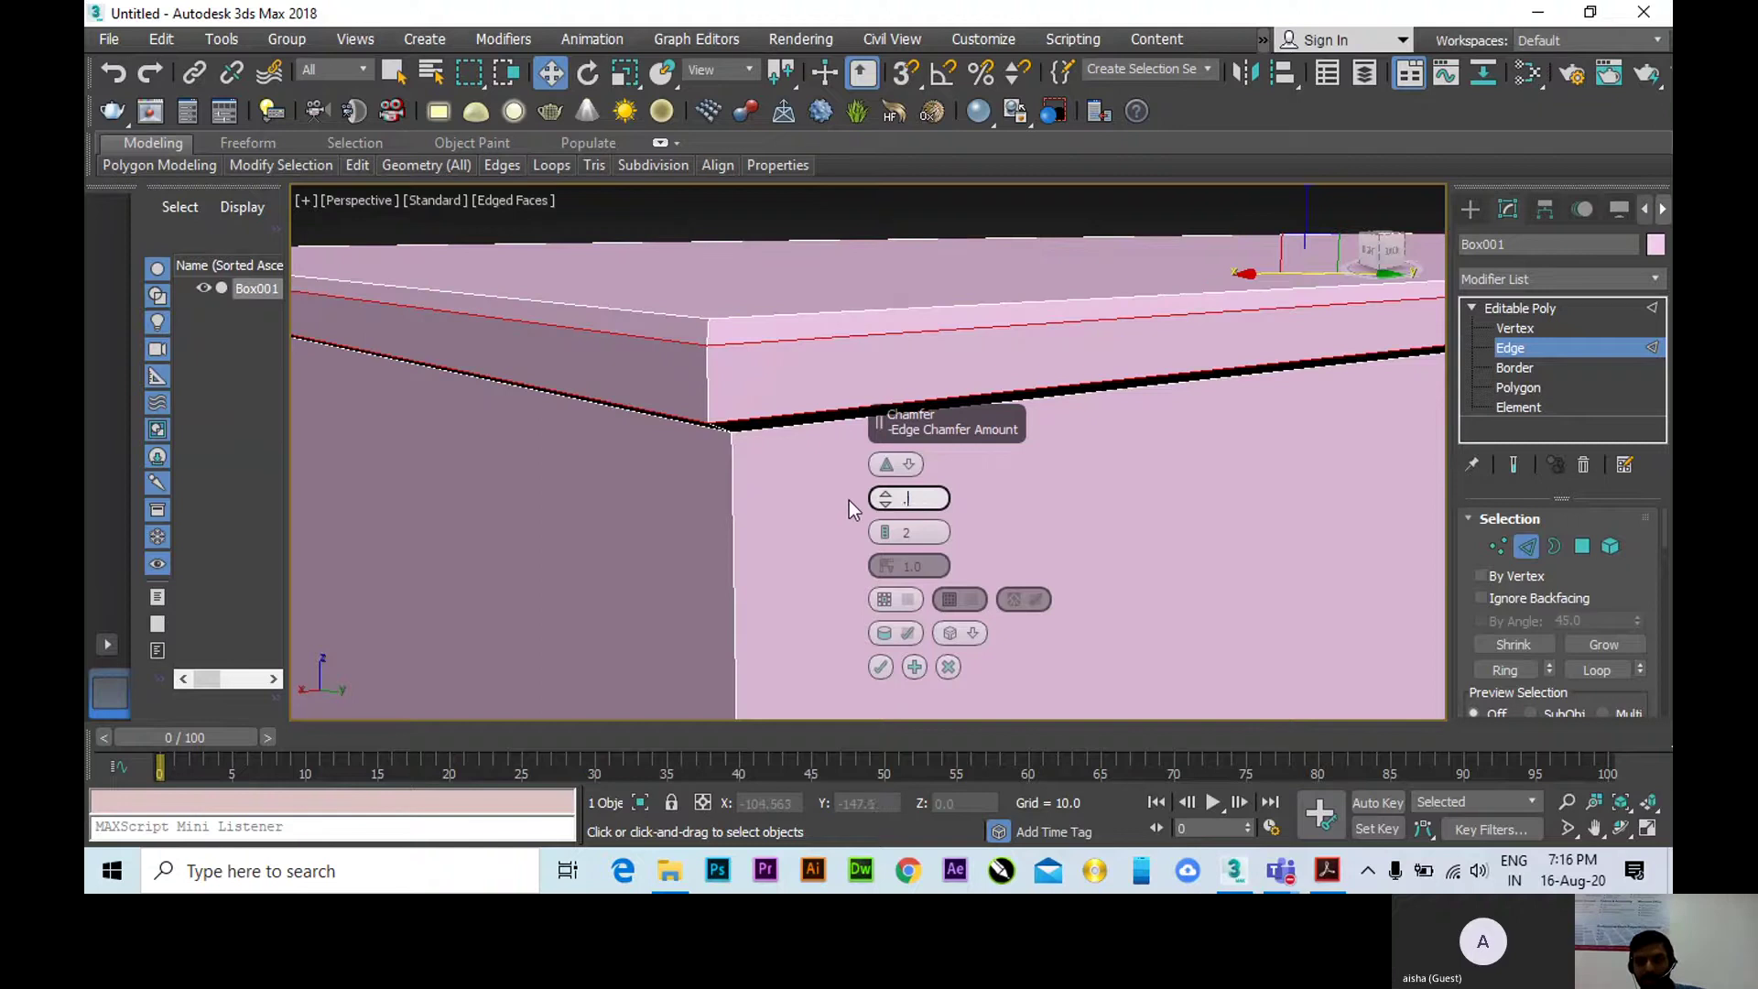
click(926, 523)
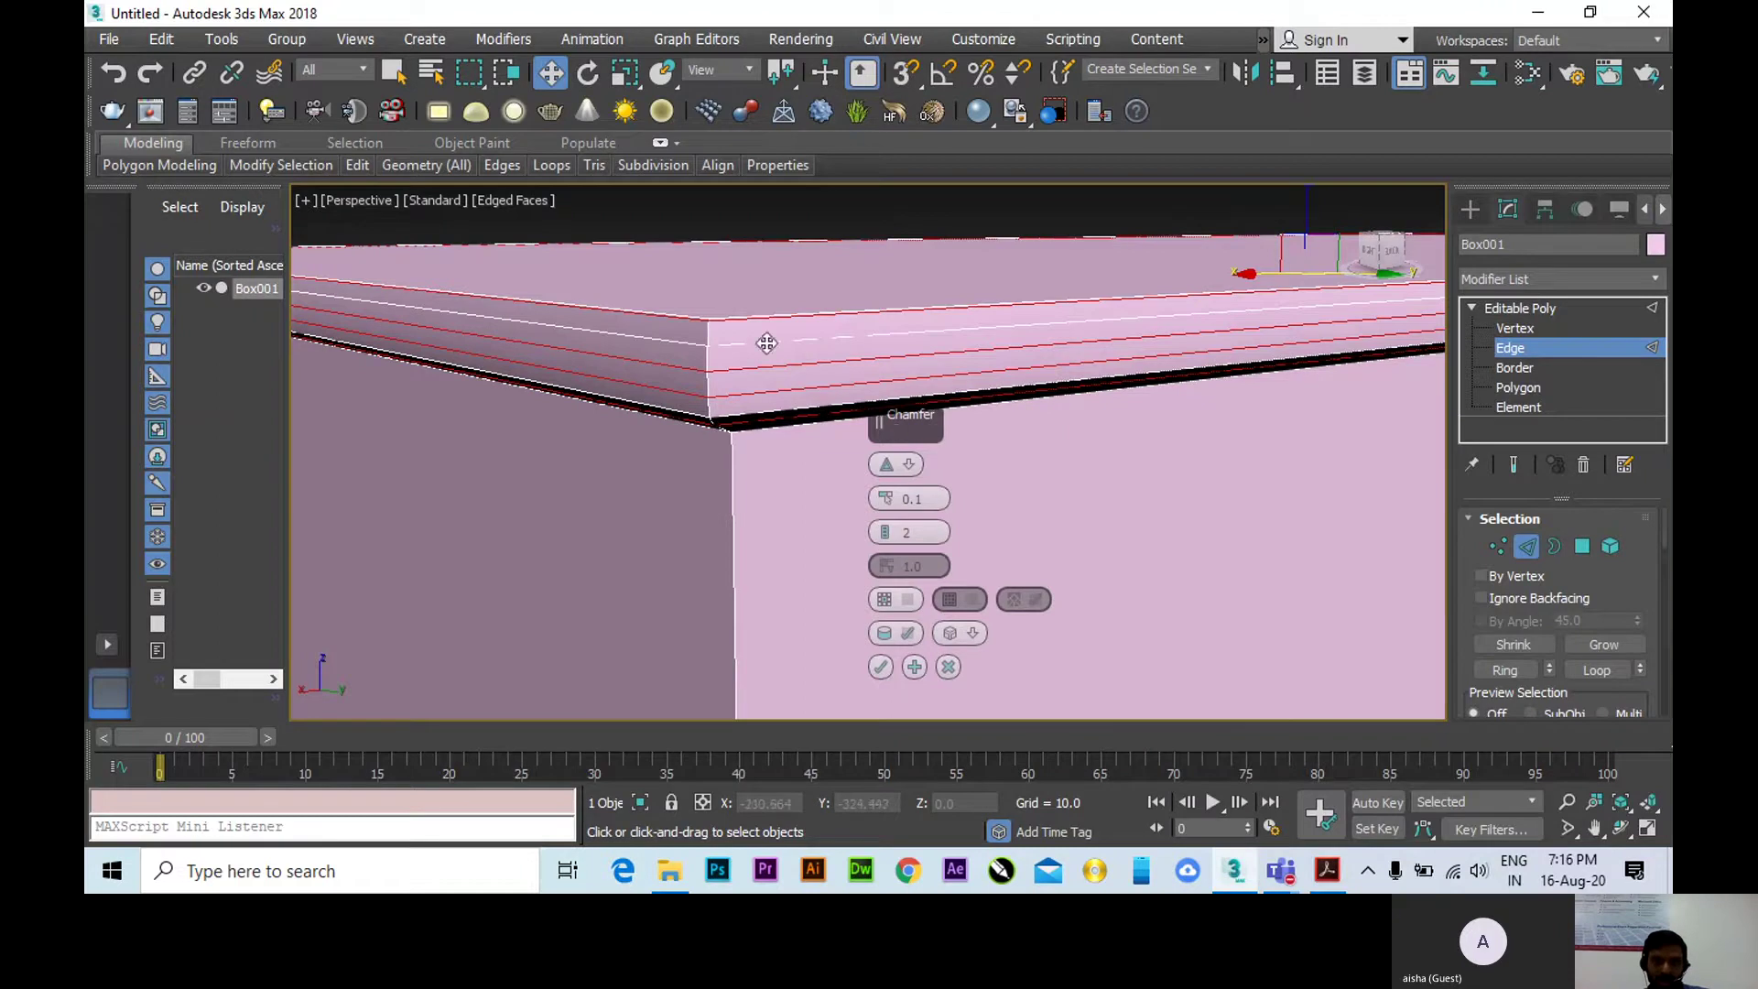
click(880, 666)
Examine the chamfered profile of the rim up close at a corner of the box.
scroll(761, 464, up, 4)
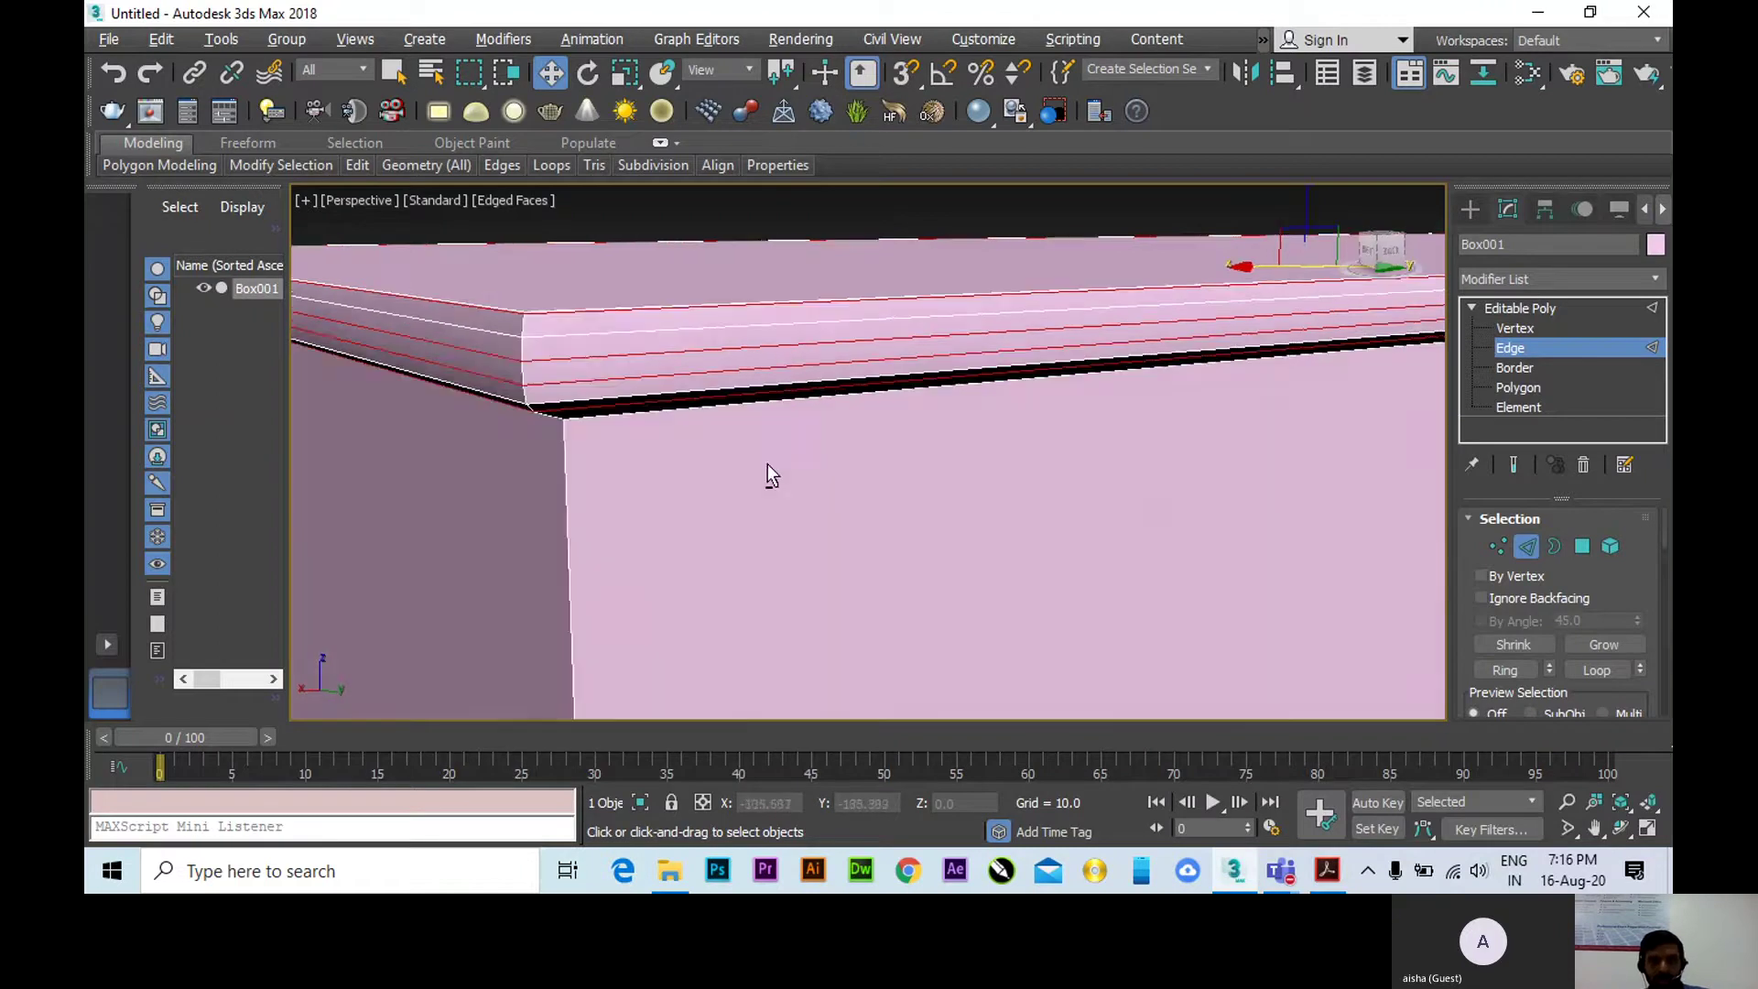
scroll(751, 468, down, 2)
middle_drag(879, 378, 1088, 348)
mouse_move(610, 375)
alt+middle_down()
mouse_move(531, 324)
mouse_move(638, 358)
alt+middle_up()
scroll(638, 358, up, 3)
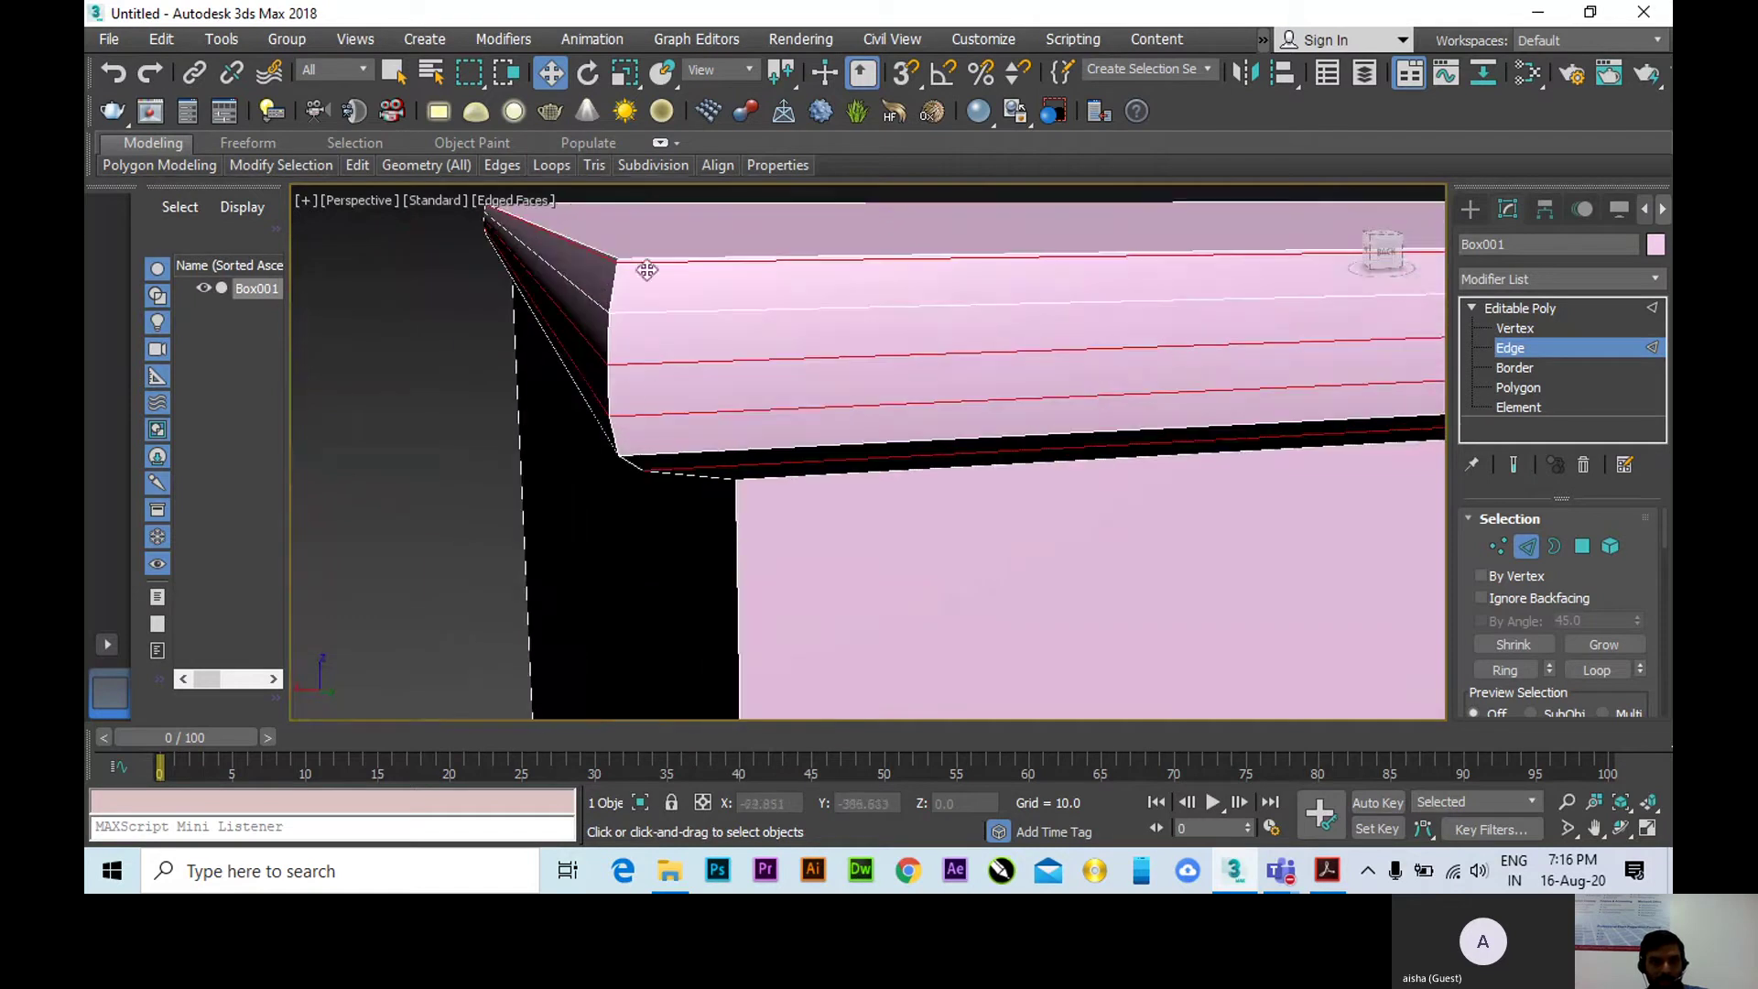
scroll(658, 291, up, 2)
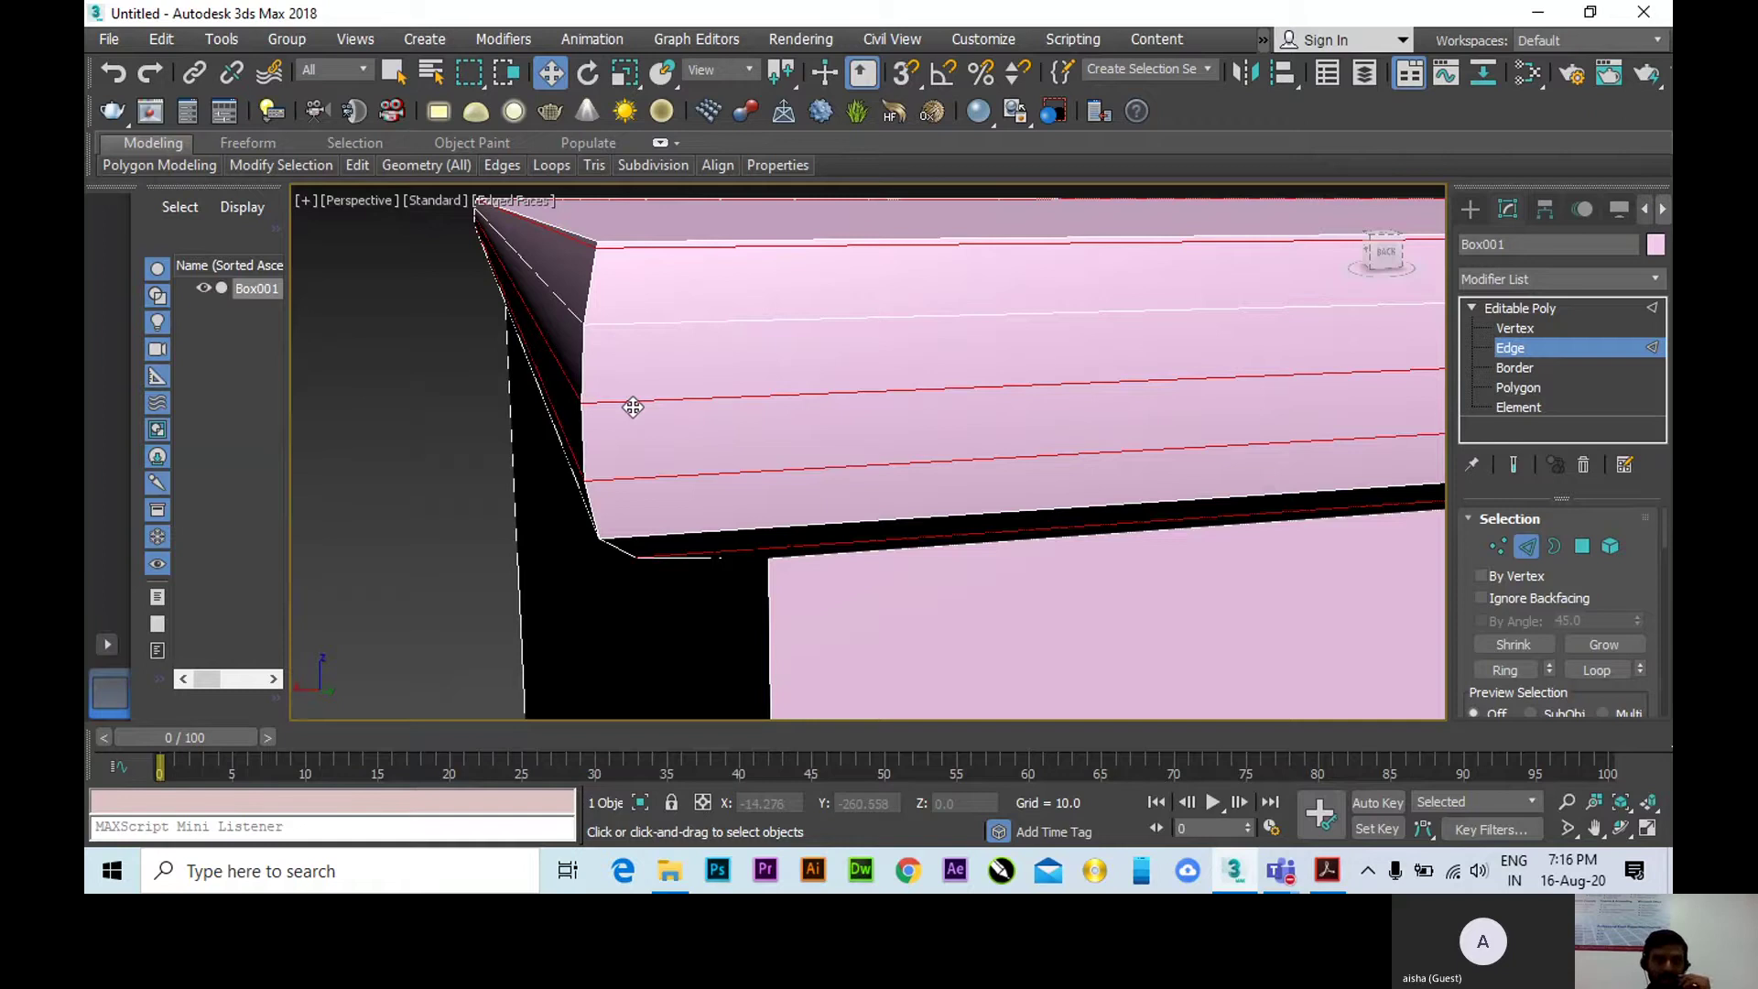
scroll(628, 396, down, 3)
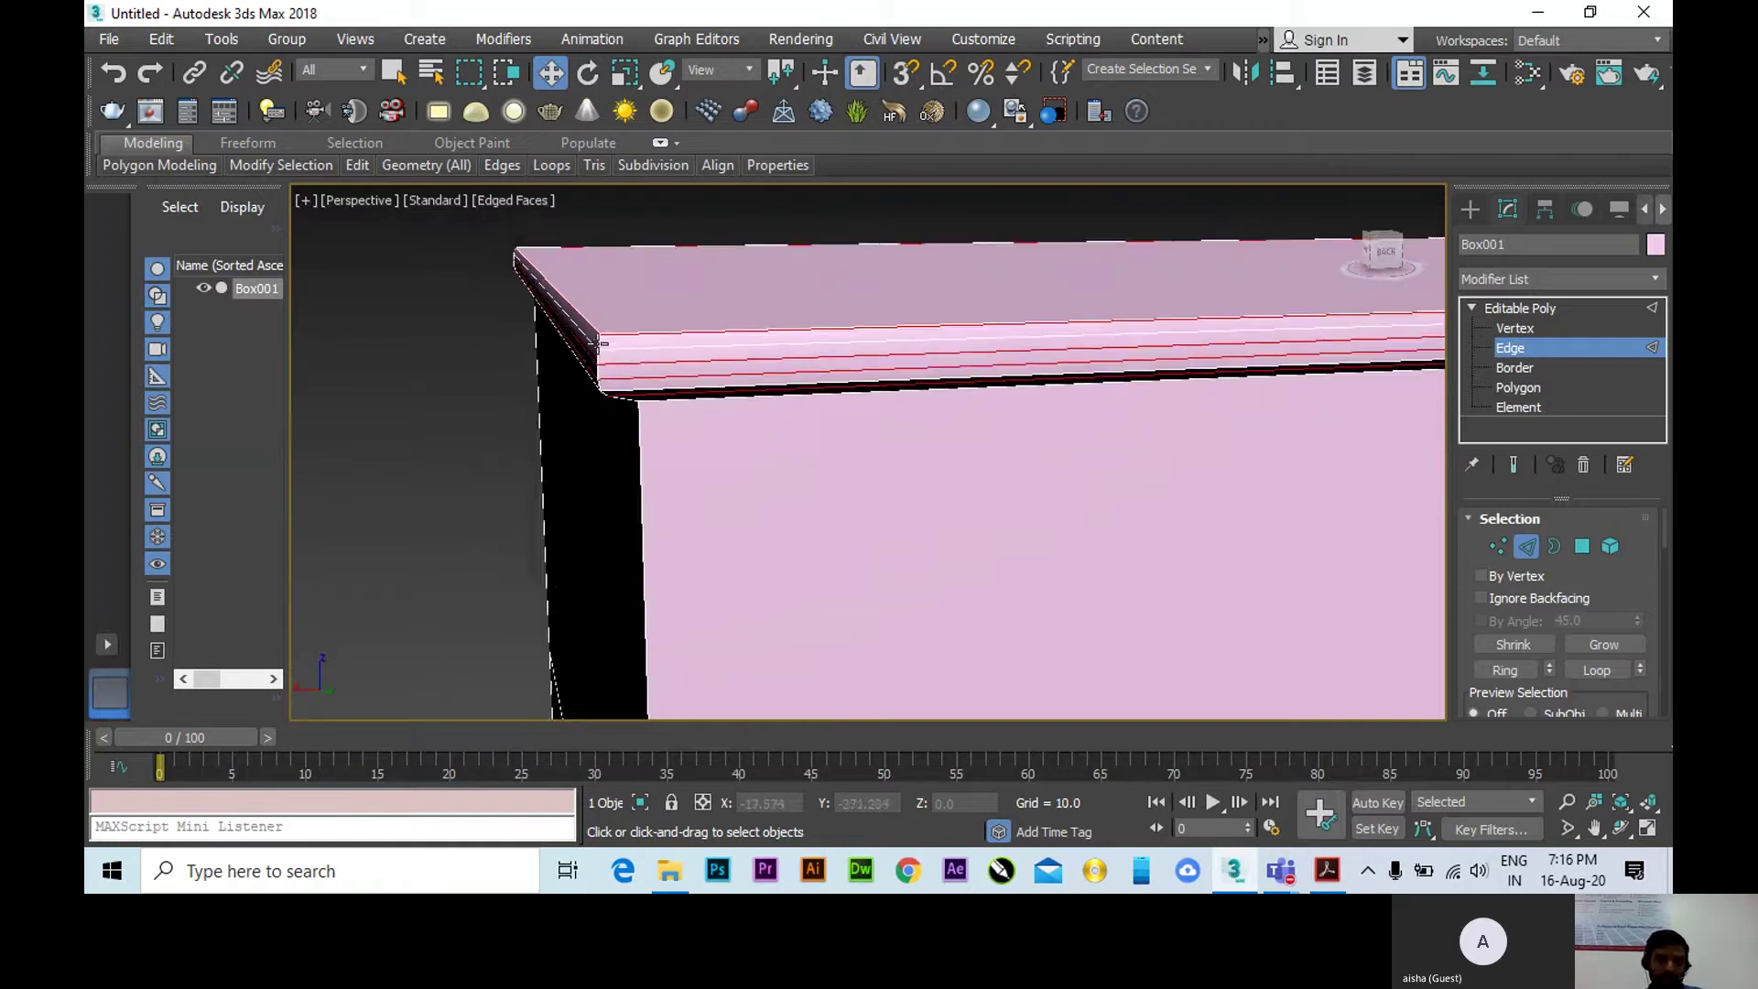
Clear the edge selection and review the whole box with its rounded top rim.
click(681, 243)
scroll(681, 243, down, 3)
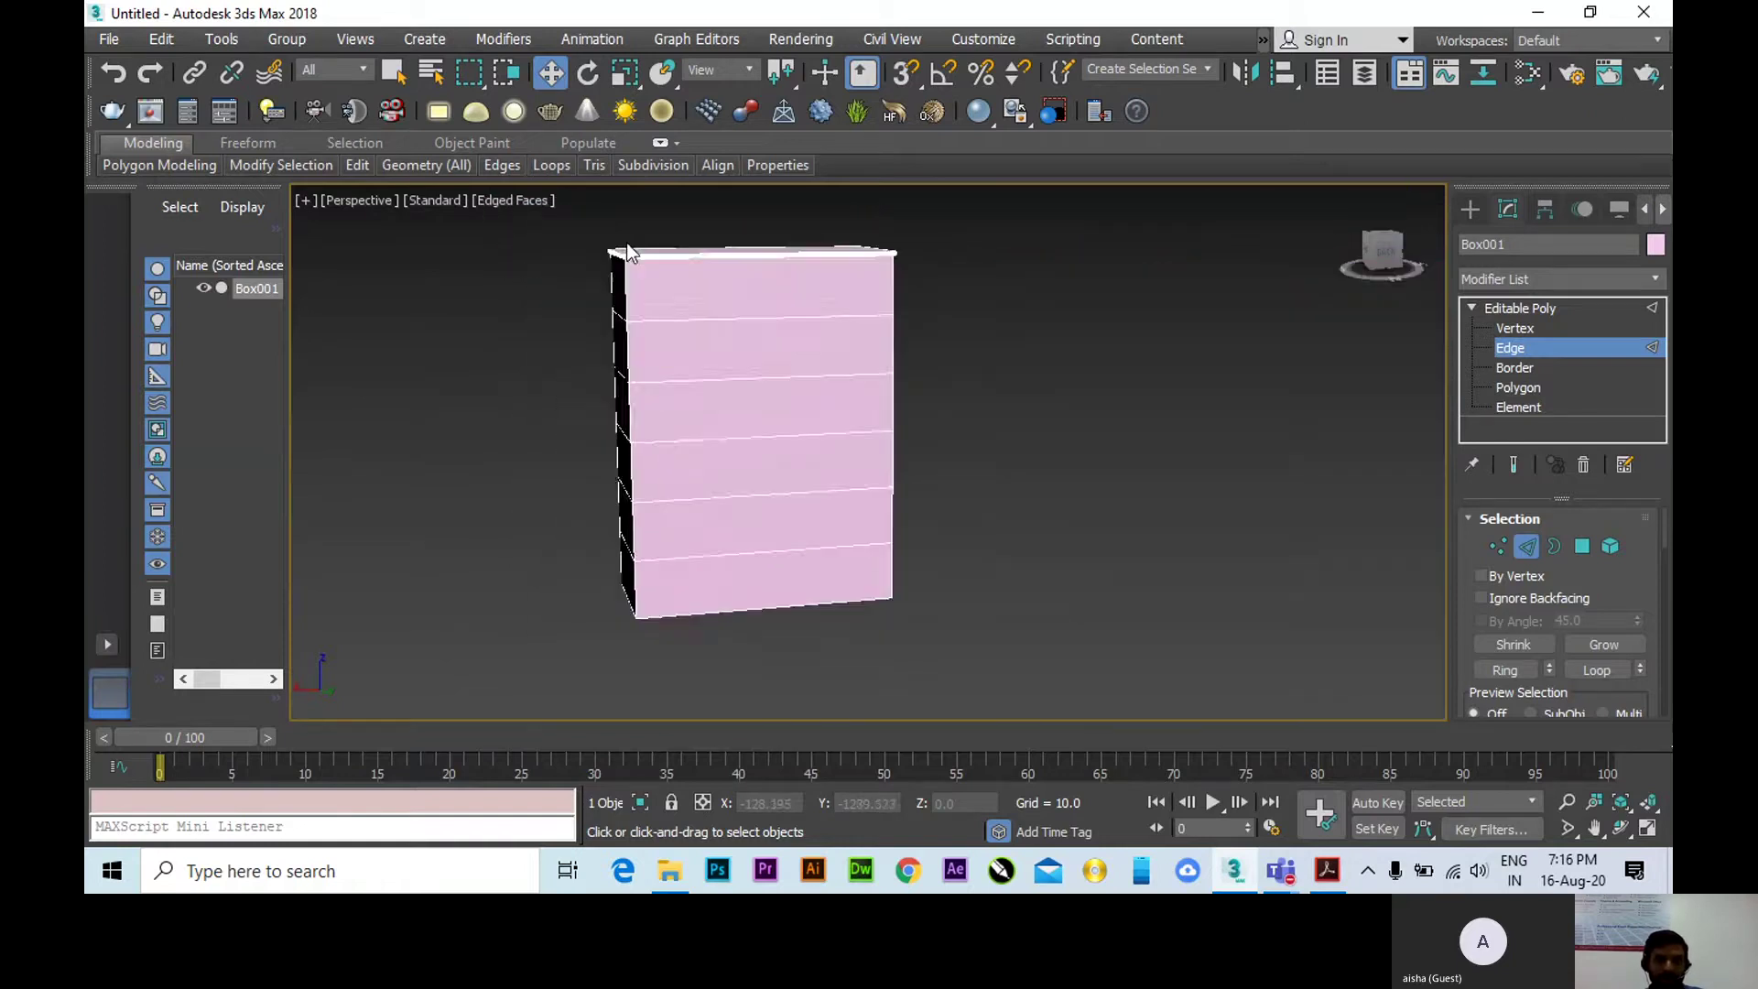
alt+middle_drag(694, 334, 675, 366)
scroll(675, 366, up, 2)
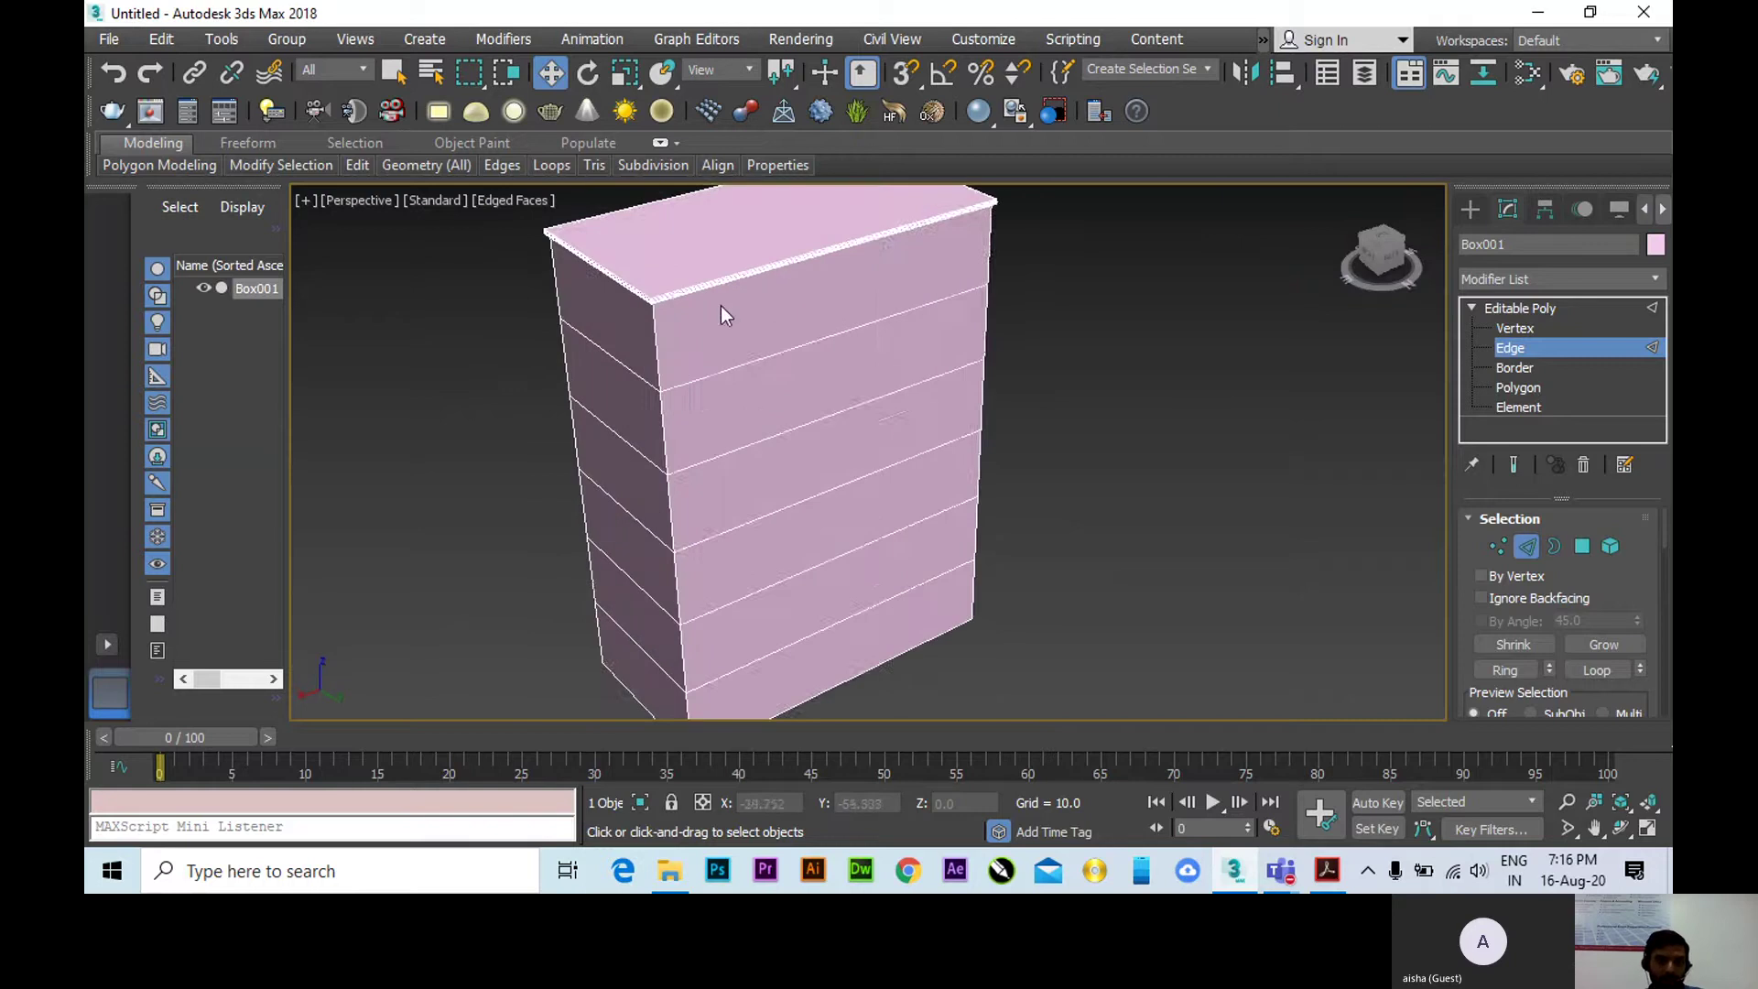
At Polygon level, select all six stacked polygons on the box's wide vertical side facing the view.
scroll(661, 322, up, 4)
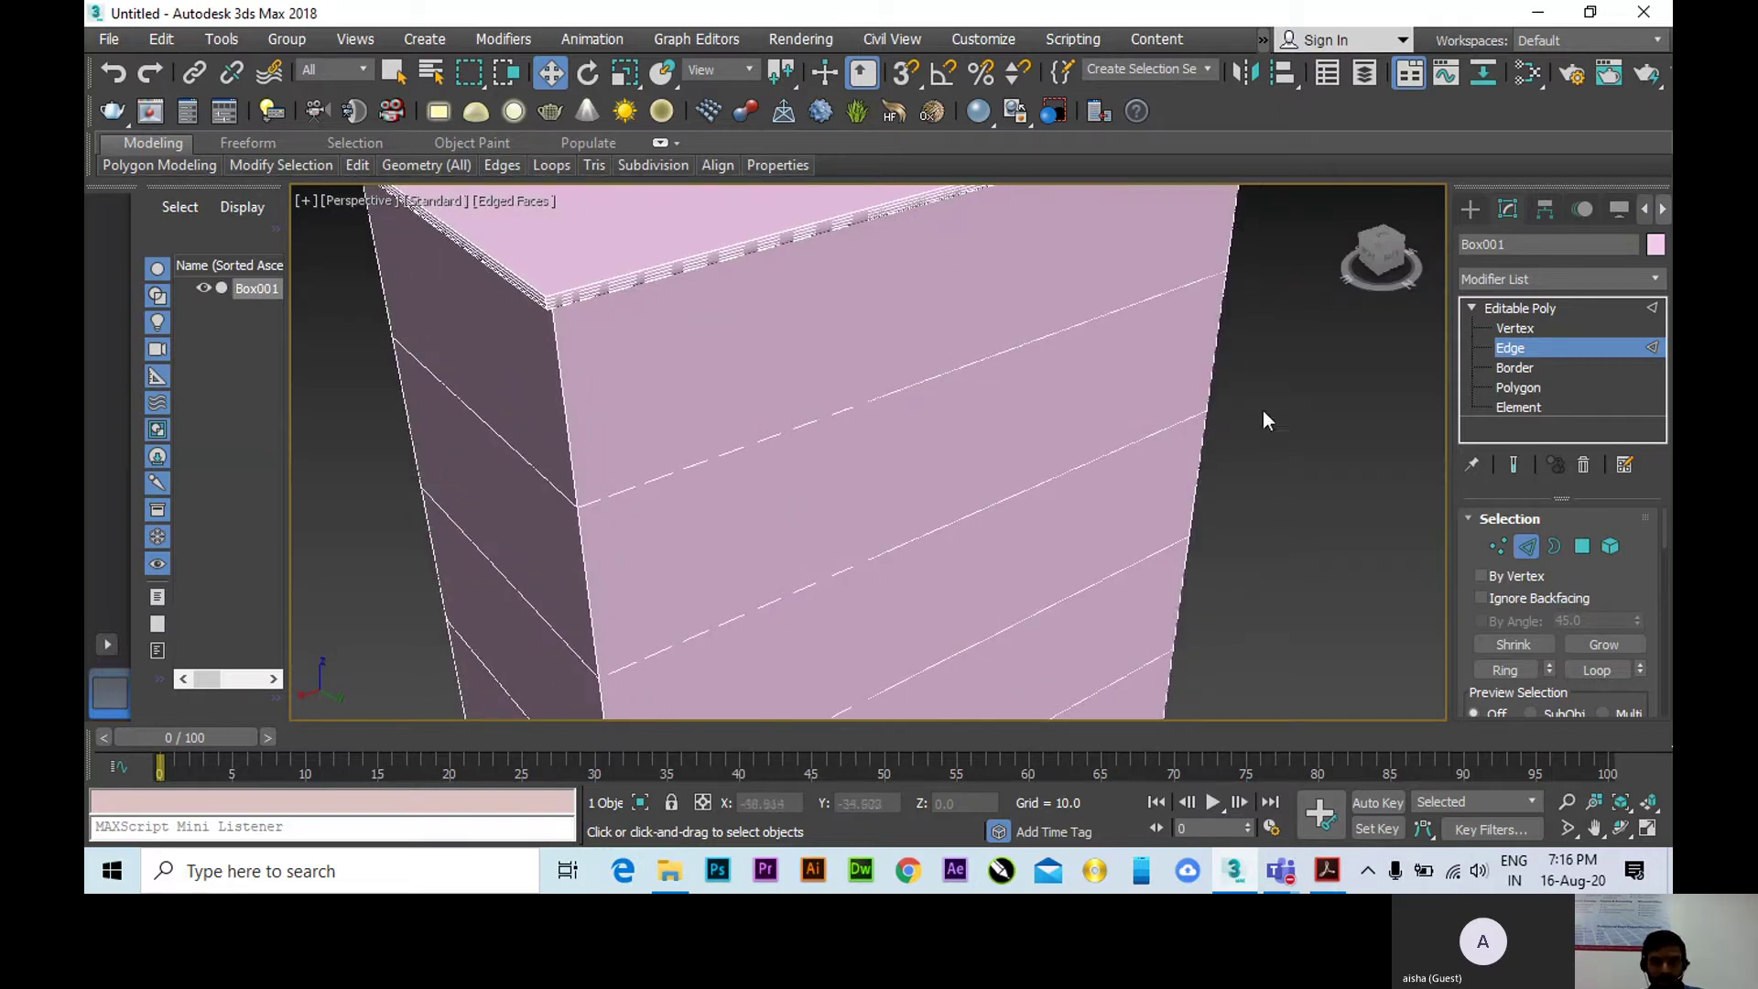
click(1529, 387)
middle_drag(982, 487, 911, 470)
scroll(805, 403, down, 2)
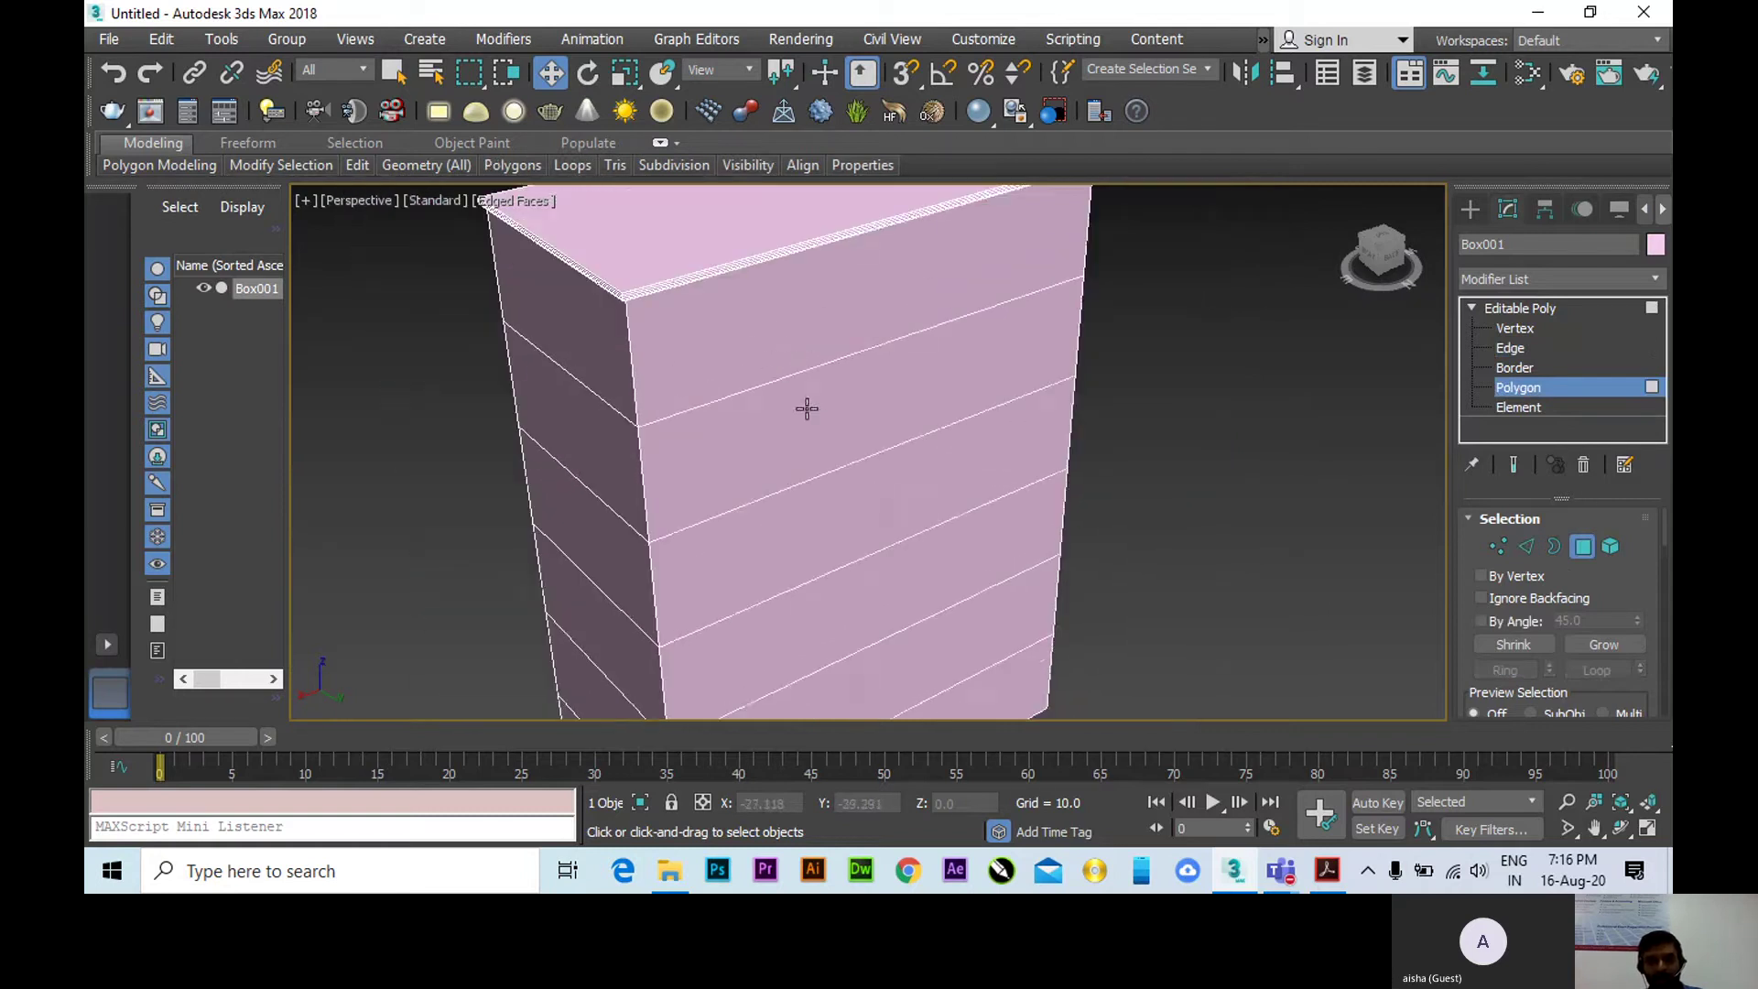
click(785, 349)
ctrl+click(786, 455)
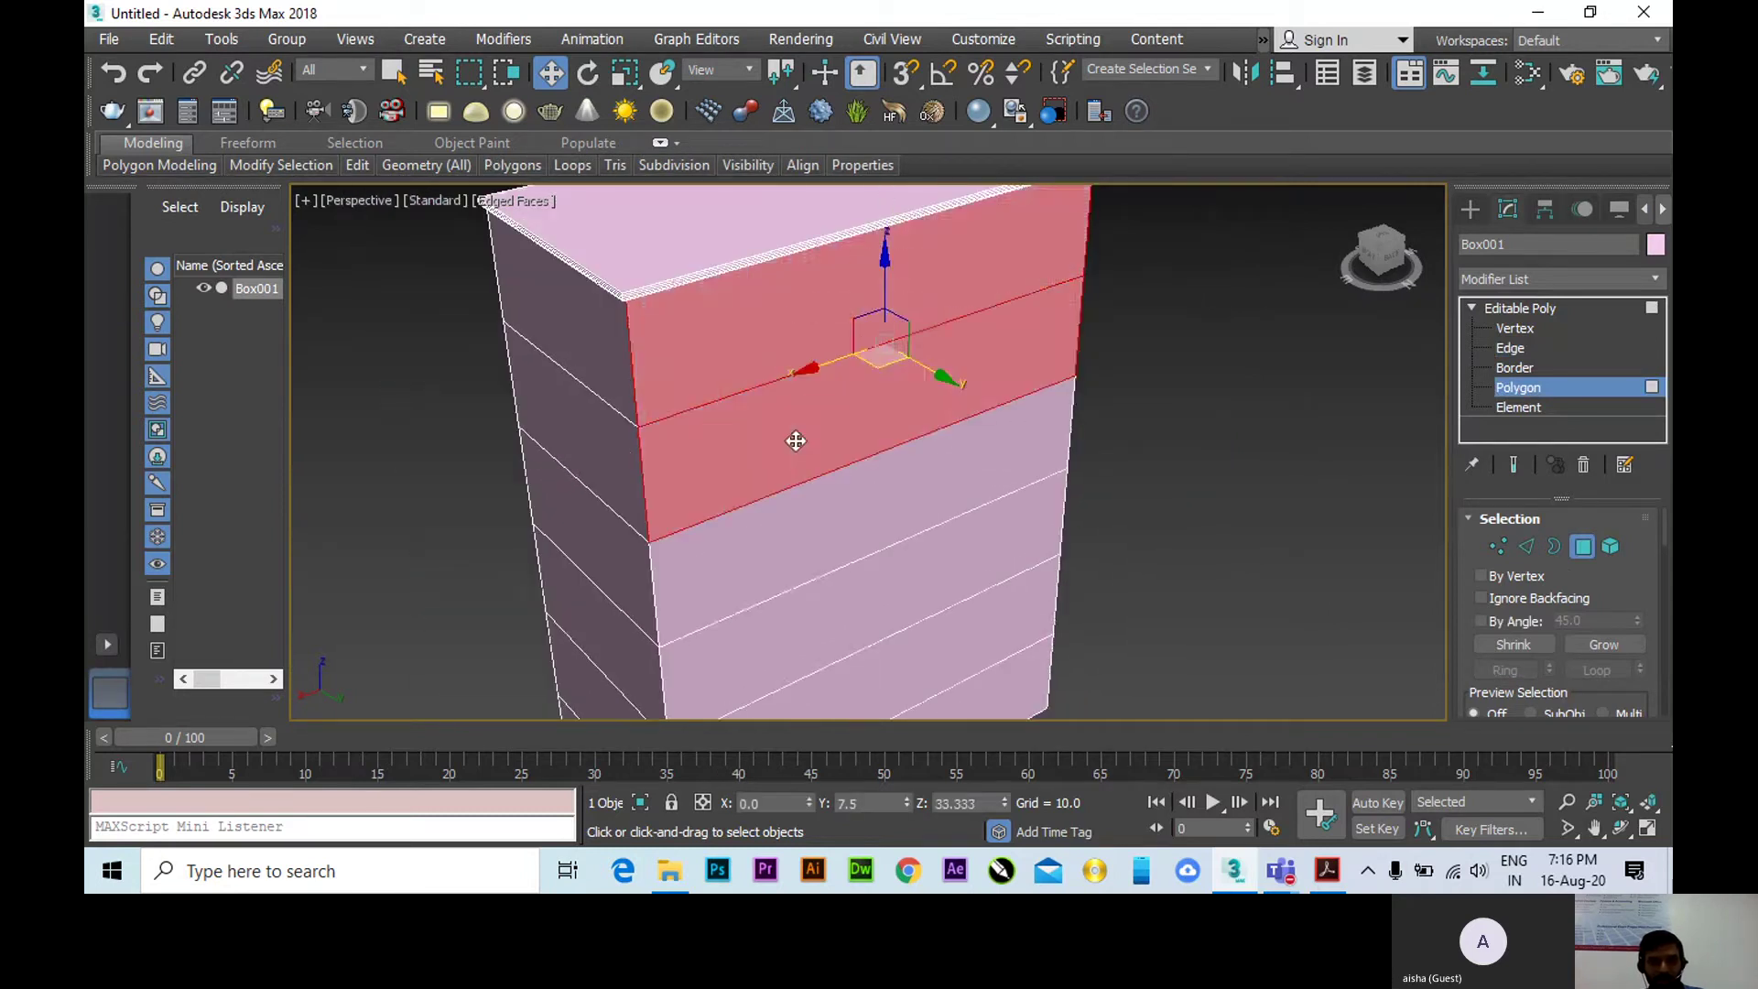
ctrl+click(914, 519)
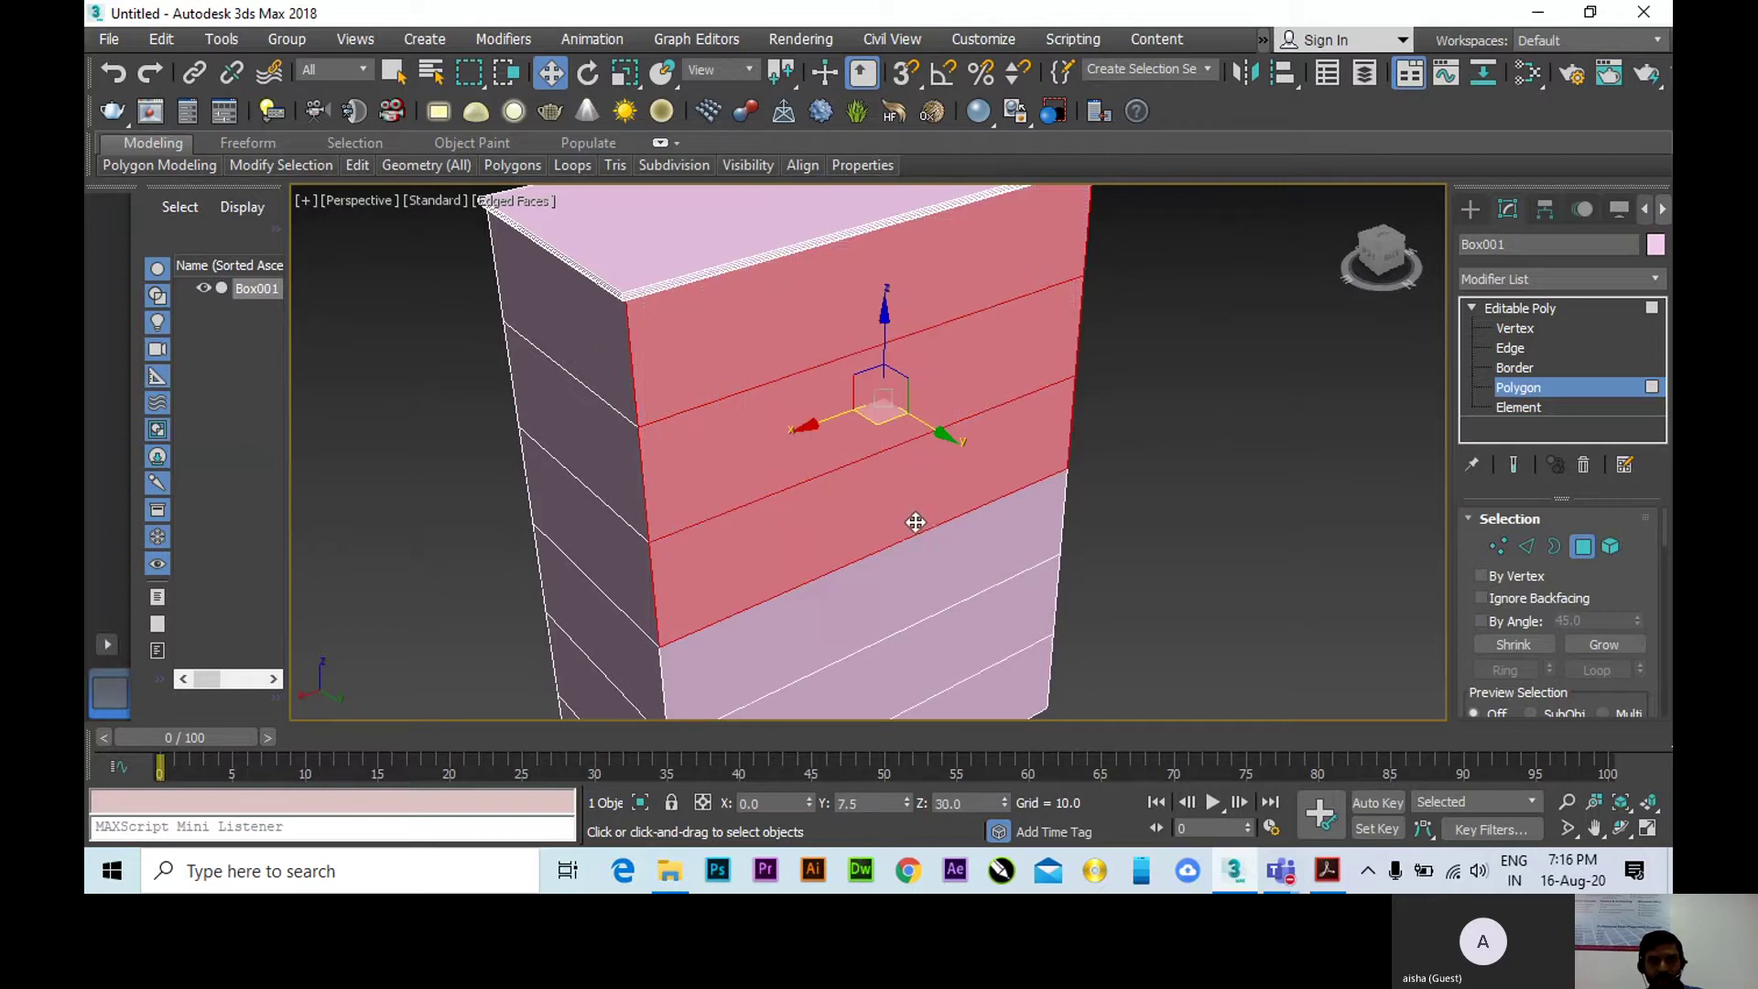
ctrl+click(922, 577)
ctrl+click(980, 655)
middle_drag(981, 655, 1004, 419)
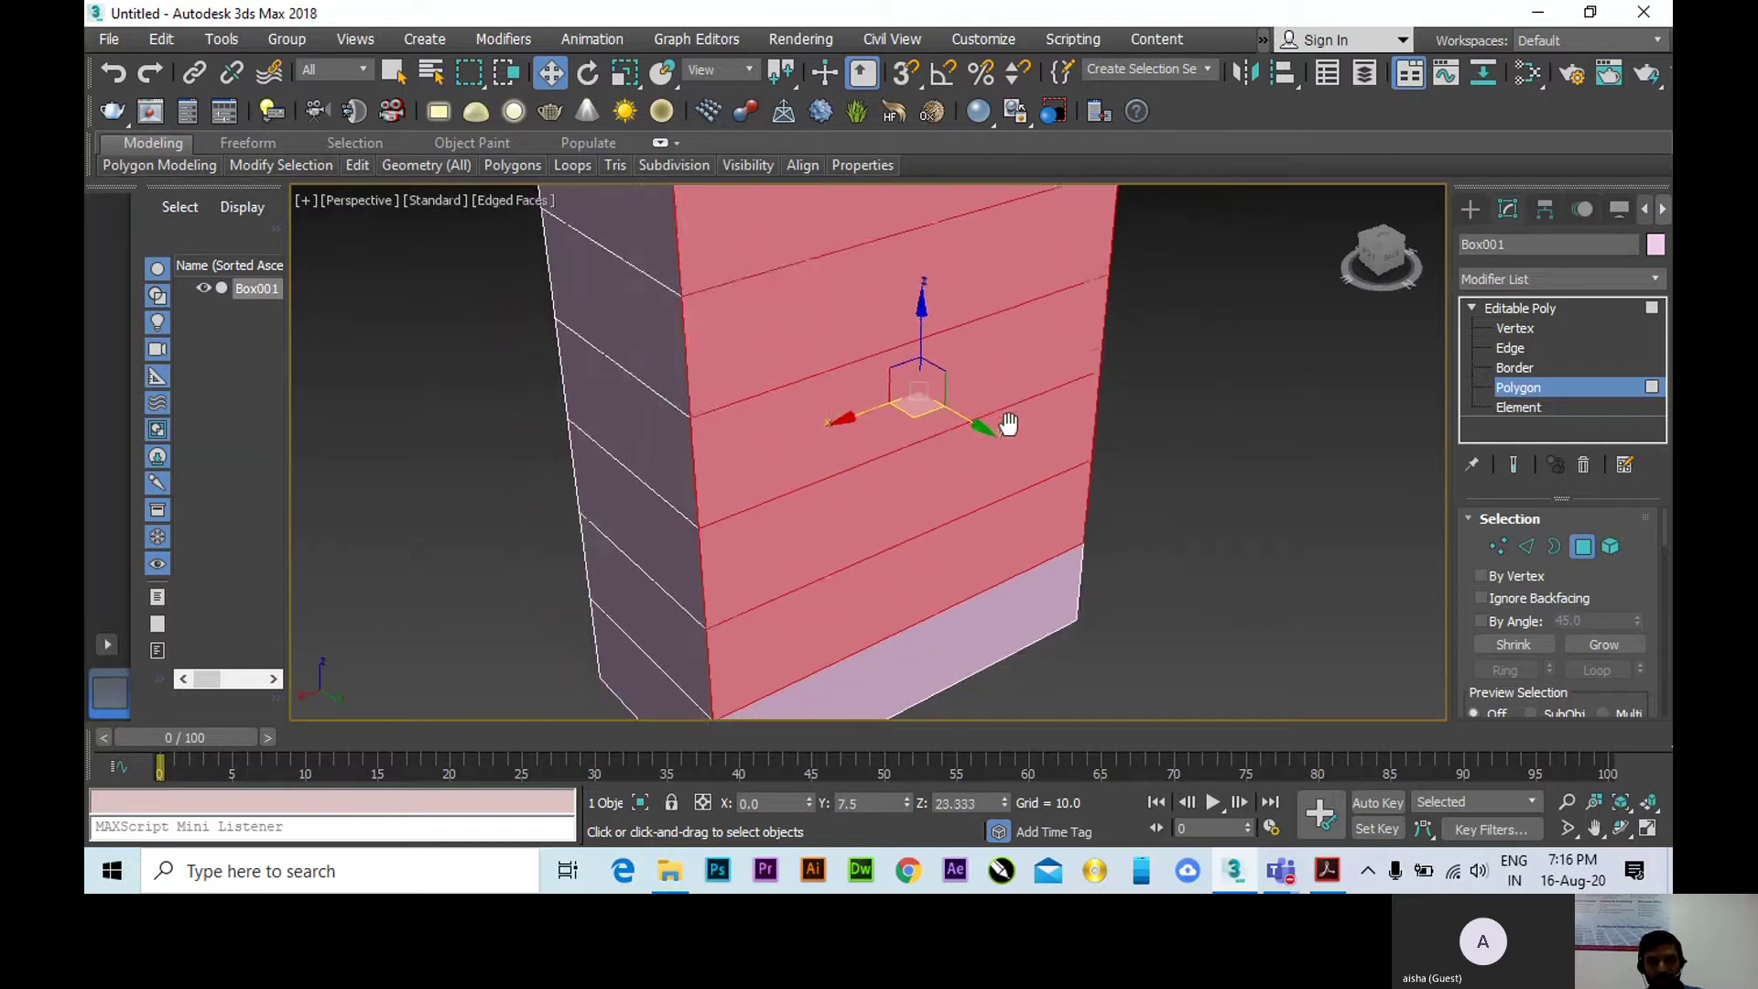
ctrl+click(1004, 615)
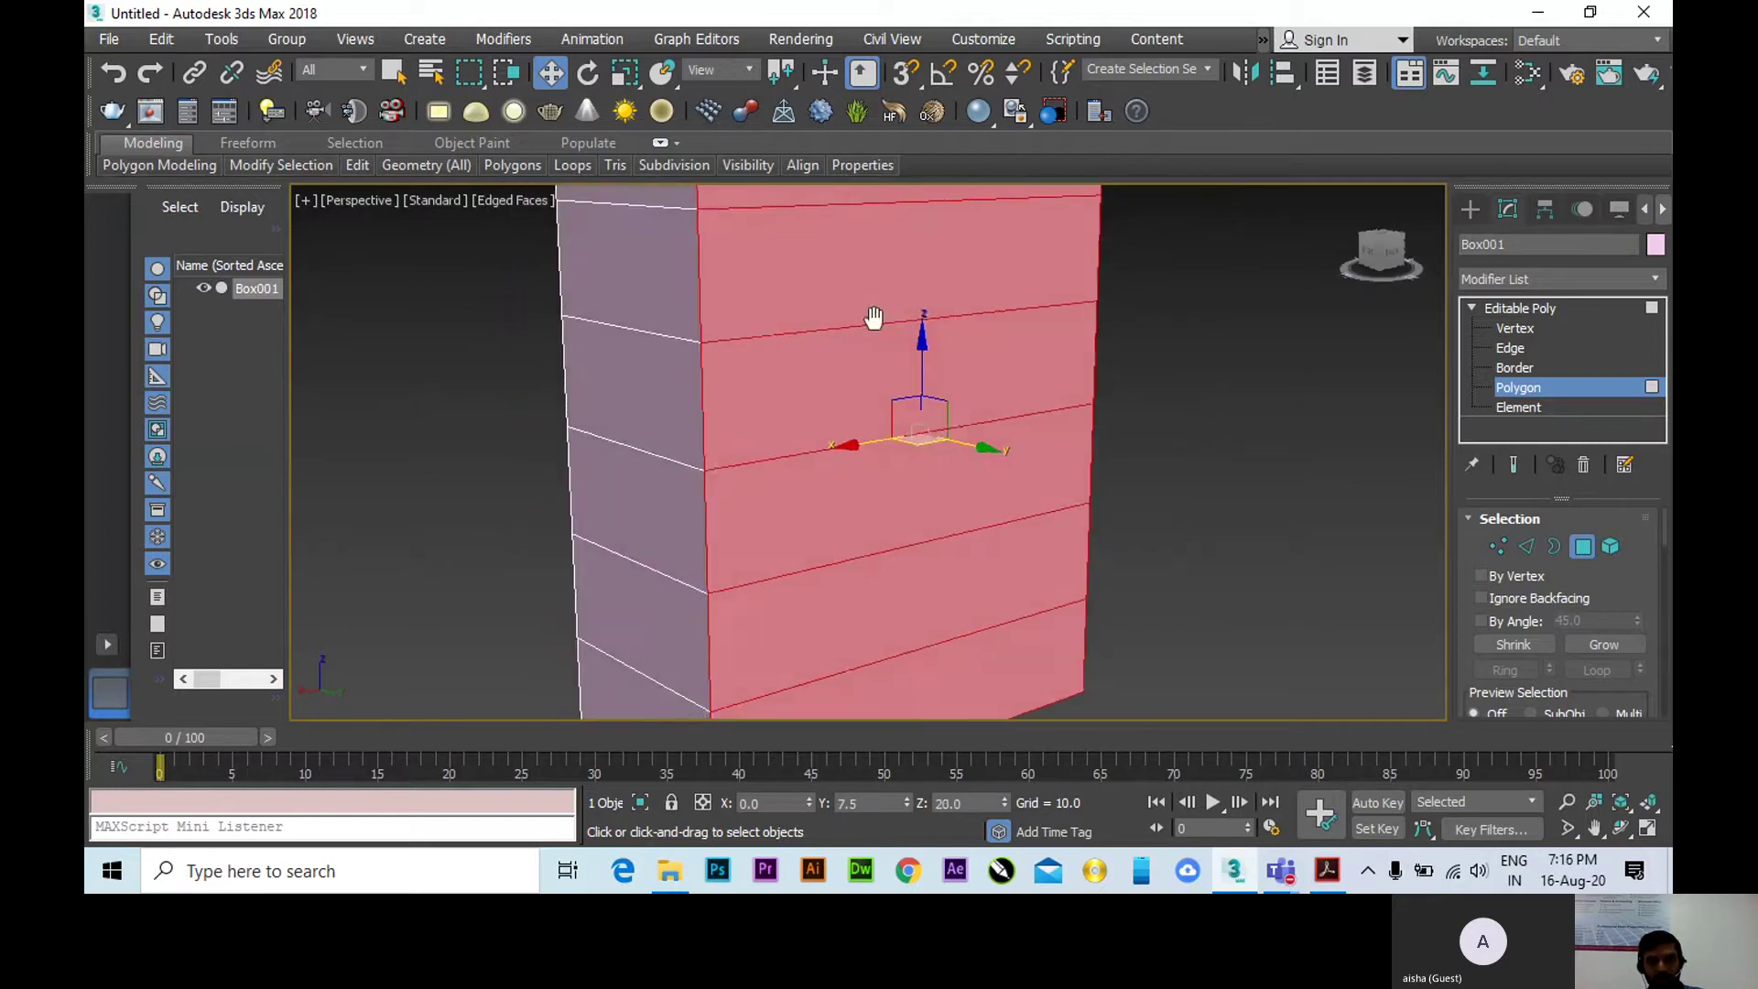
Inset the six selected side polygons as one group with an amount of 1.0.
alt+middle_drag(870, 321, 796, 409)
scroll(741, 260, up, 3)
scroll(746, 266, up, 2)
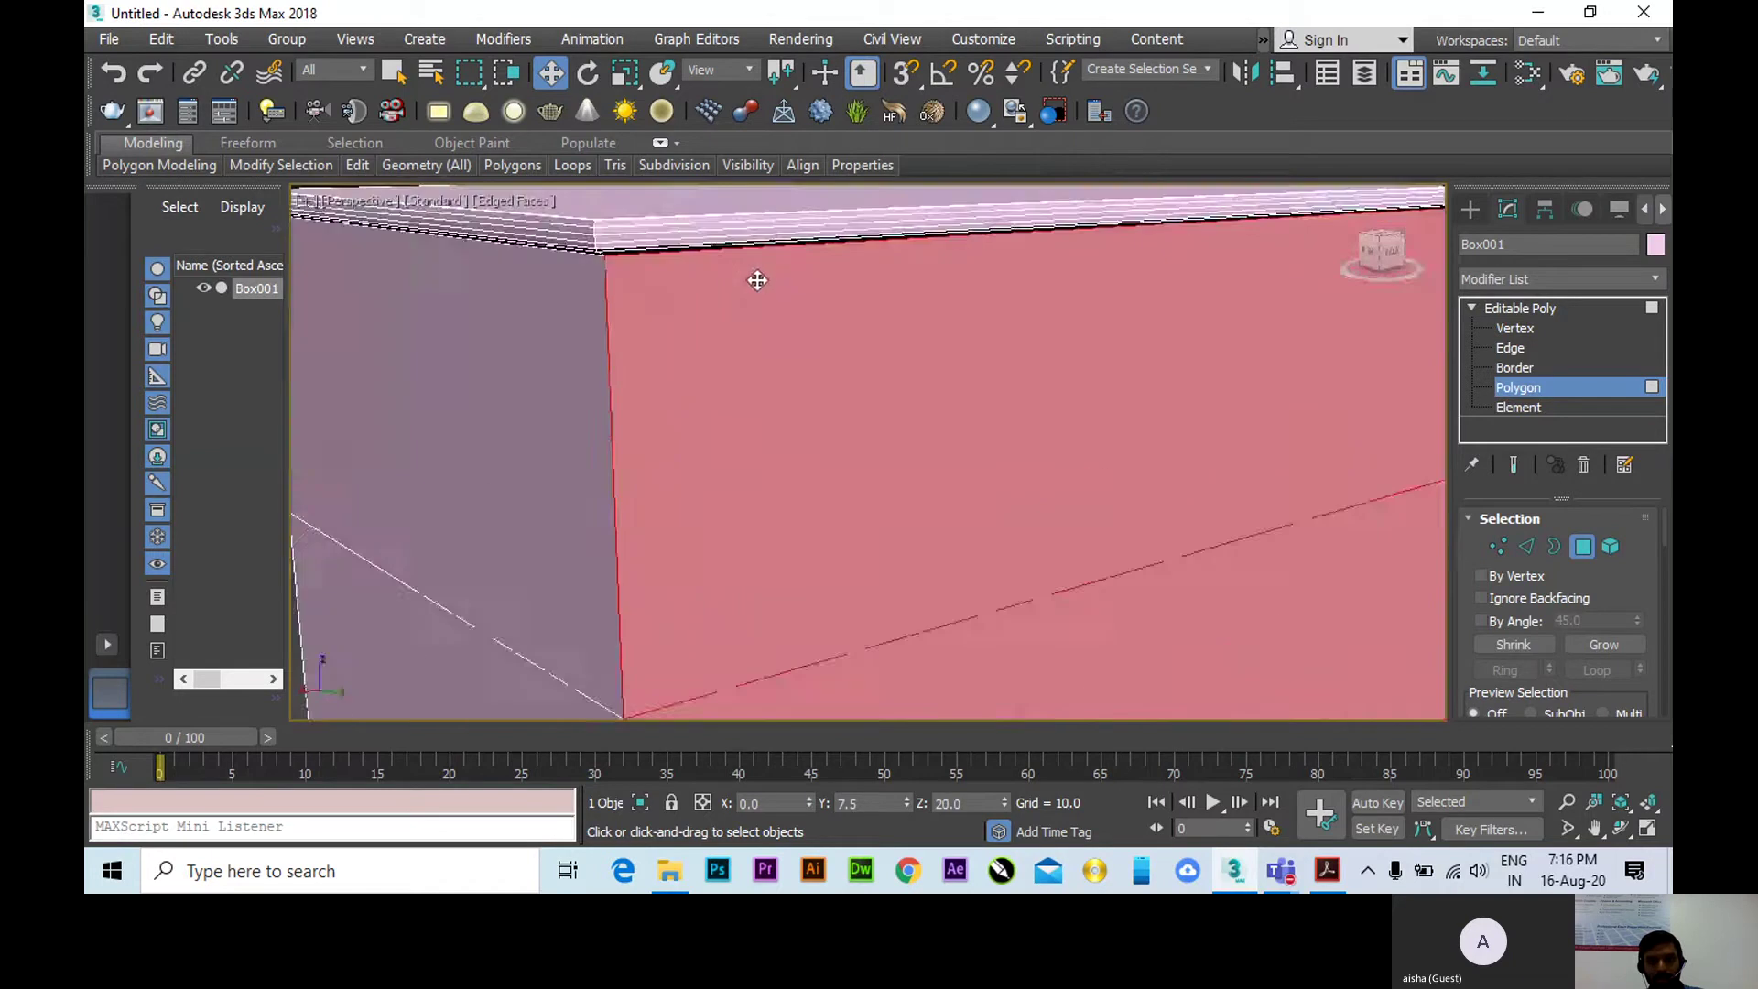
scroll(667, 247, down, 1)
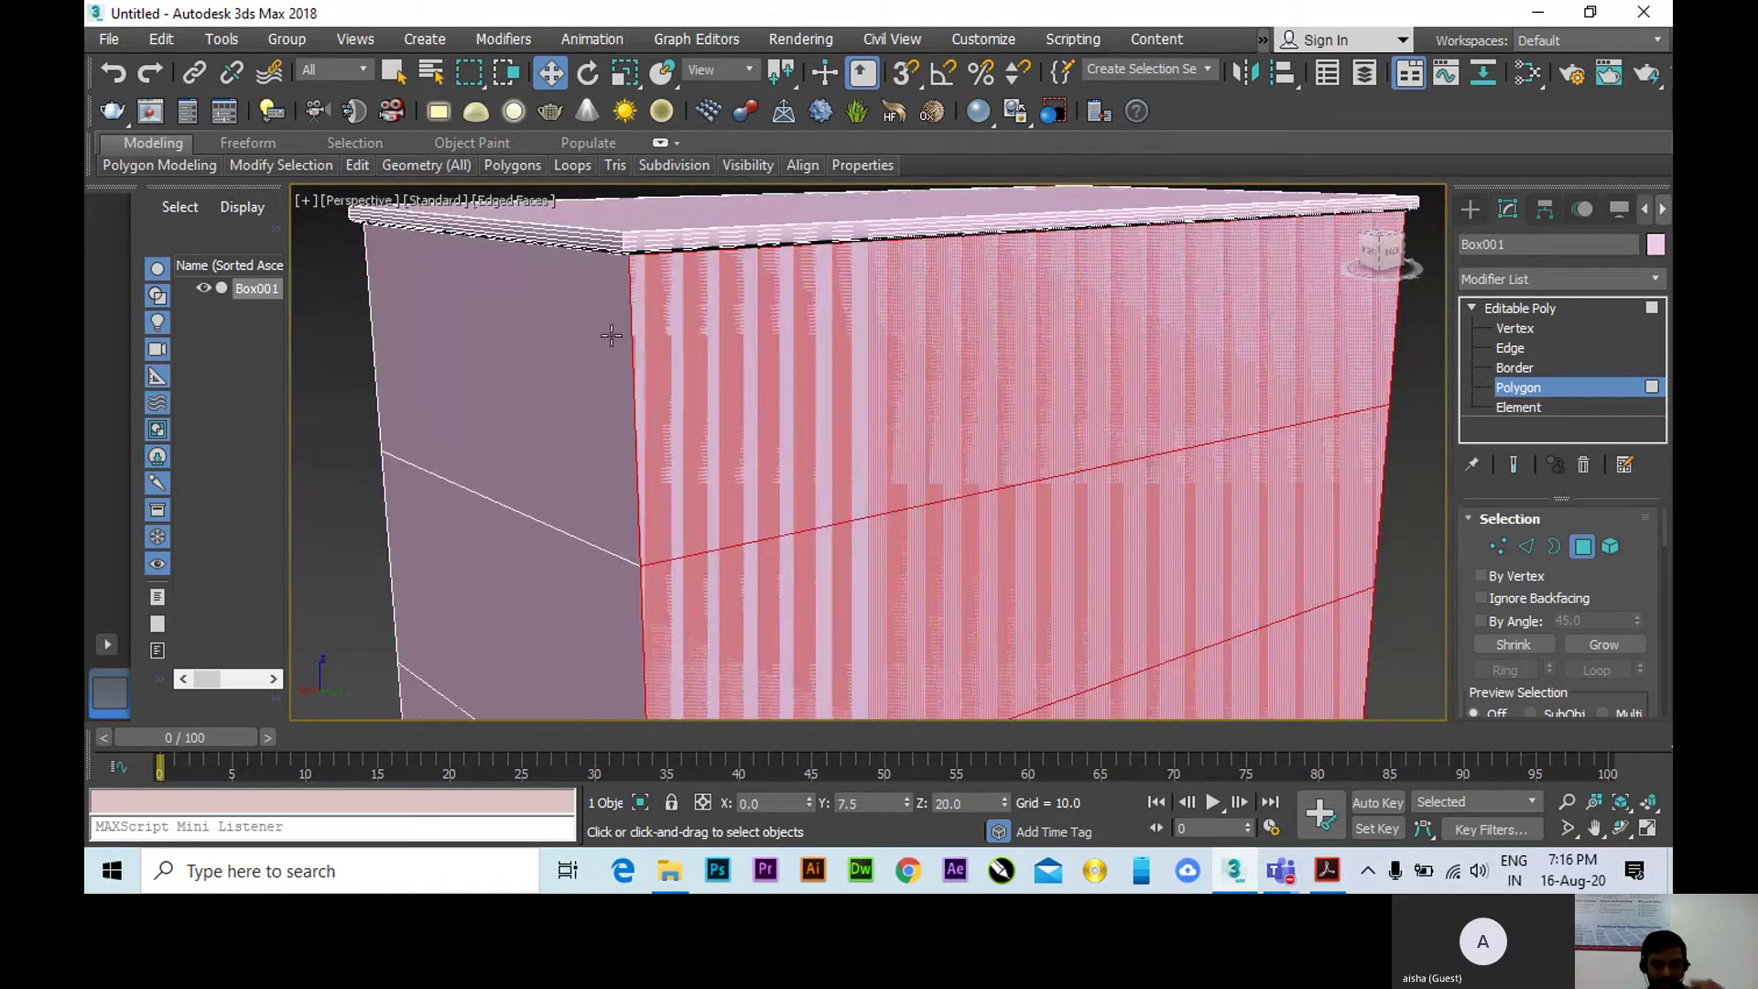
scroll(609, 333, down, 3)
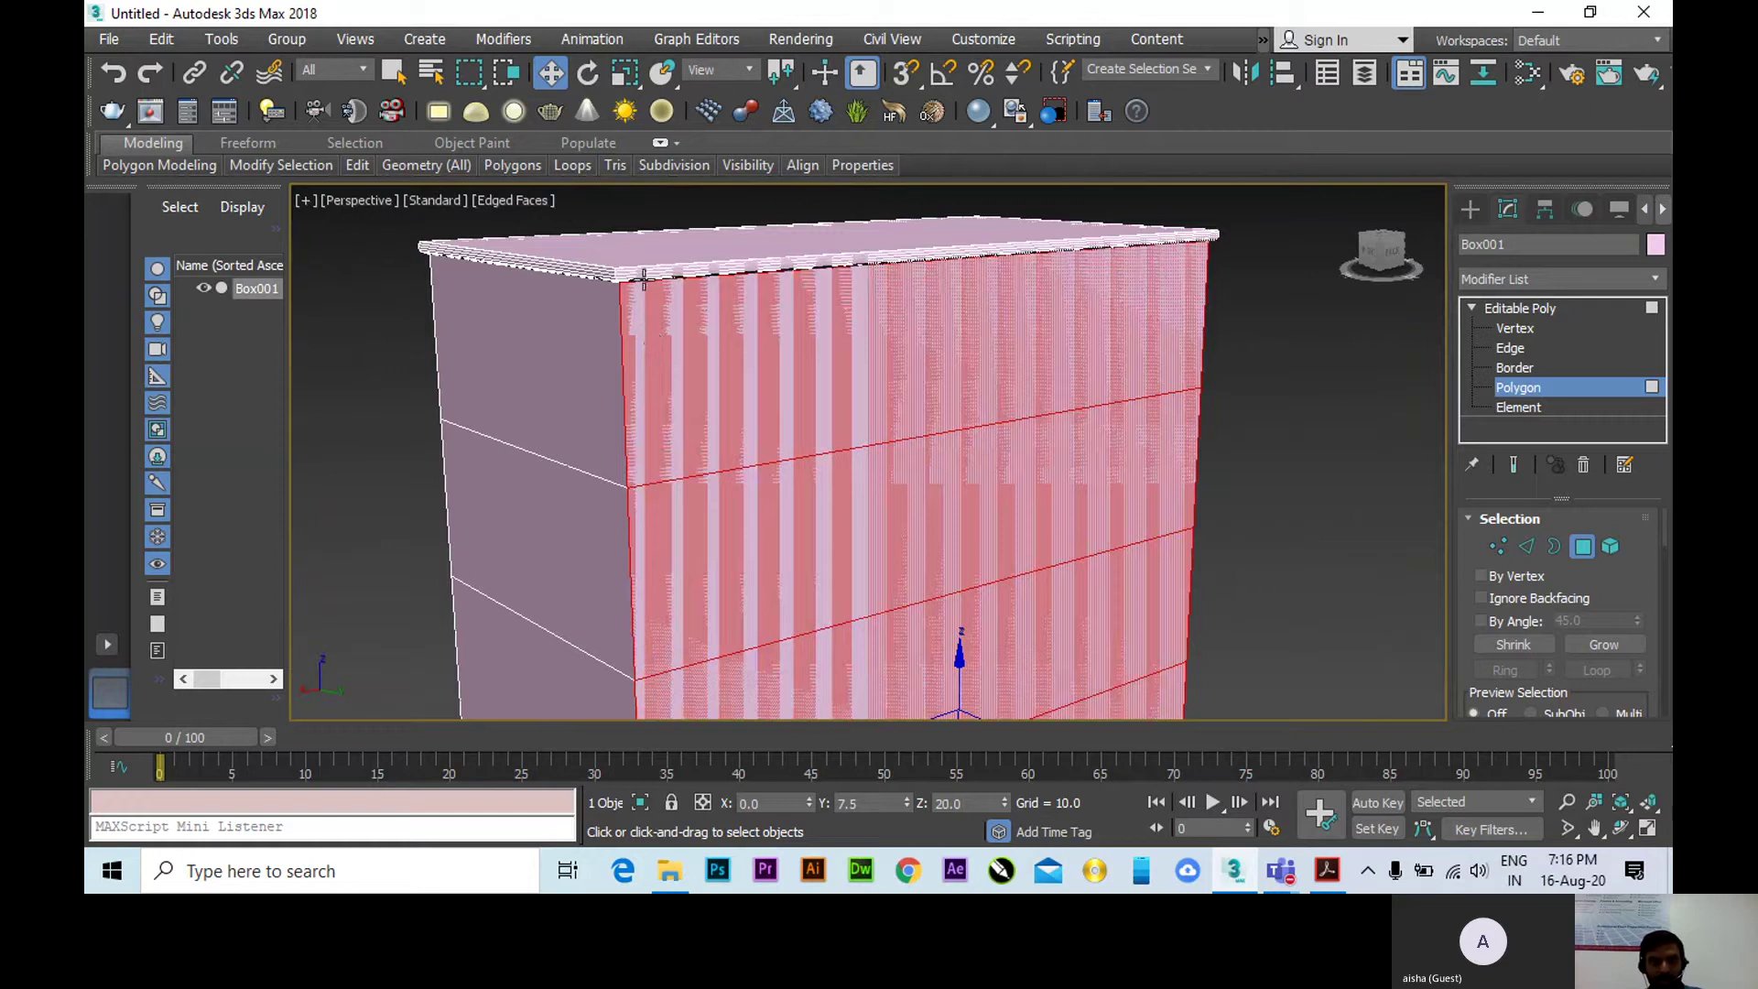
scroll(631, 329, up, 2)
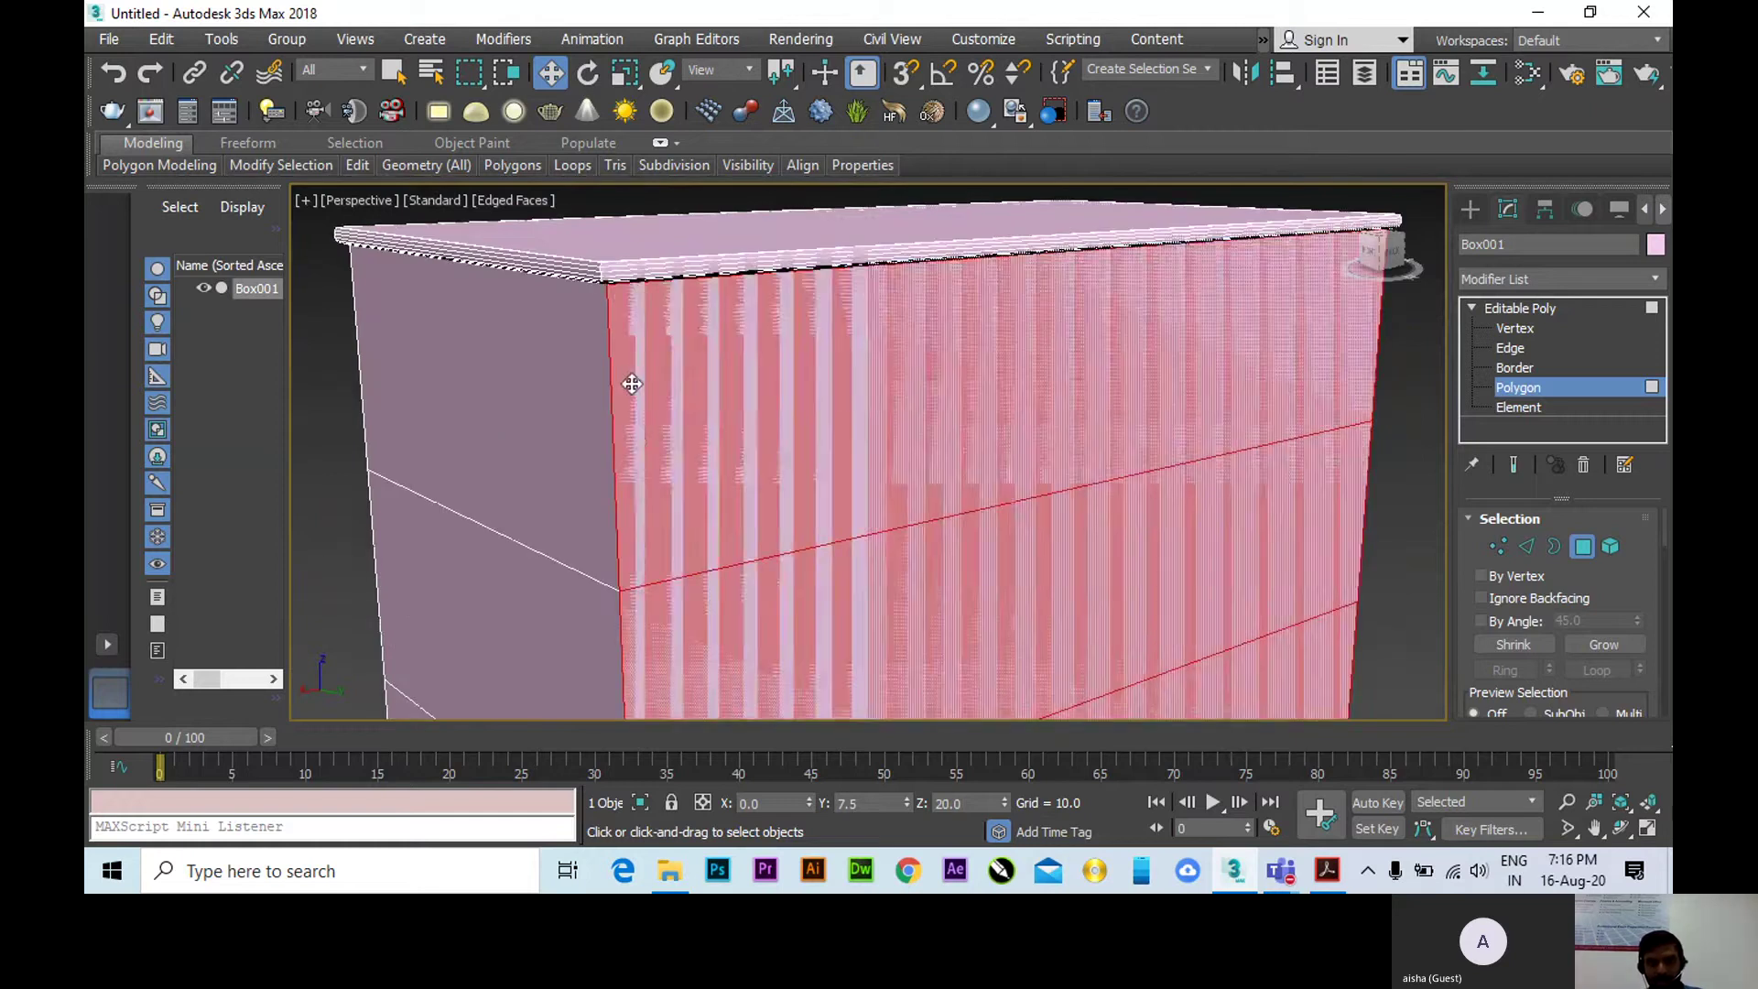
alt+middle_drag(700, 466, 589, 420)
mouse_move(515, 166)
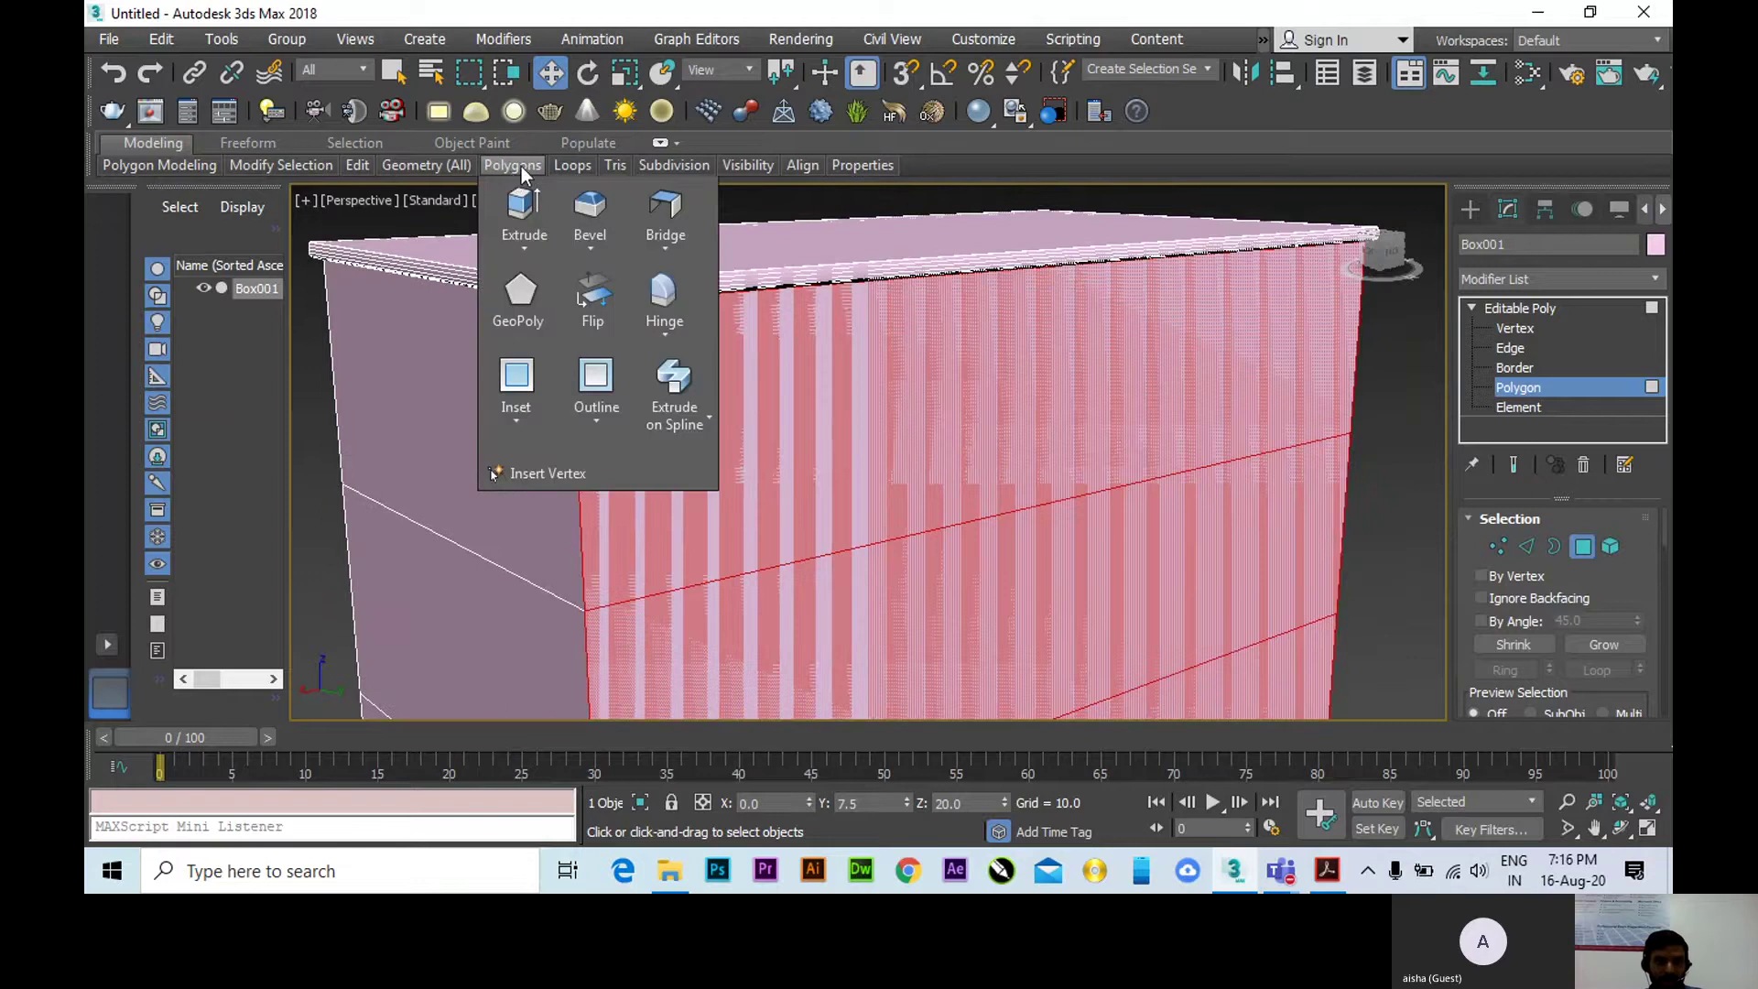
click(520, 426)
click(531, 452)
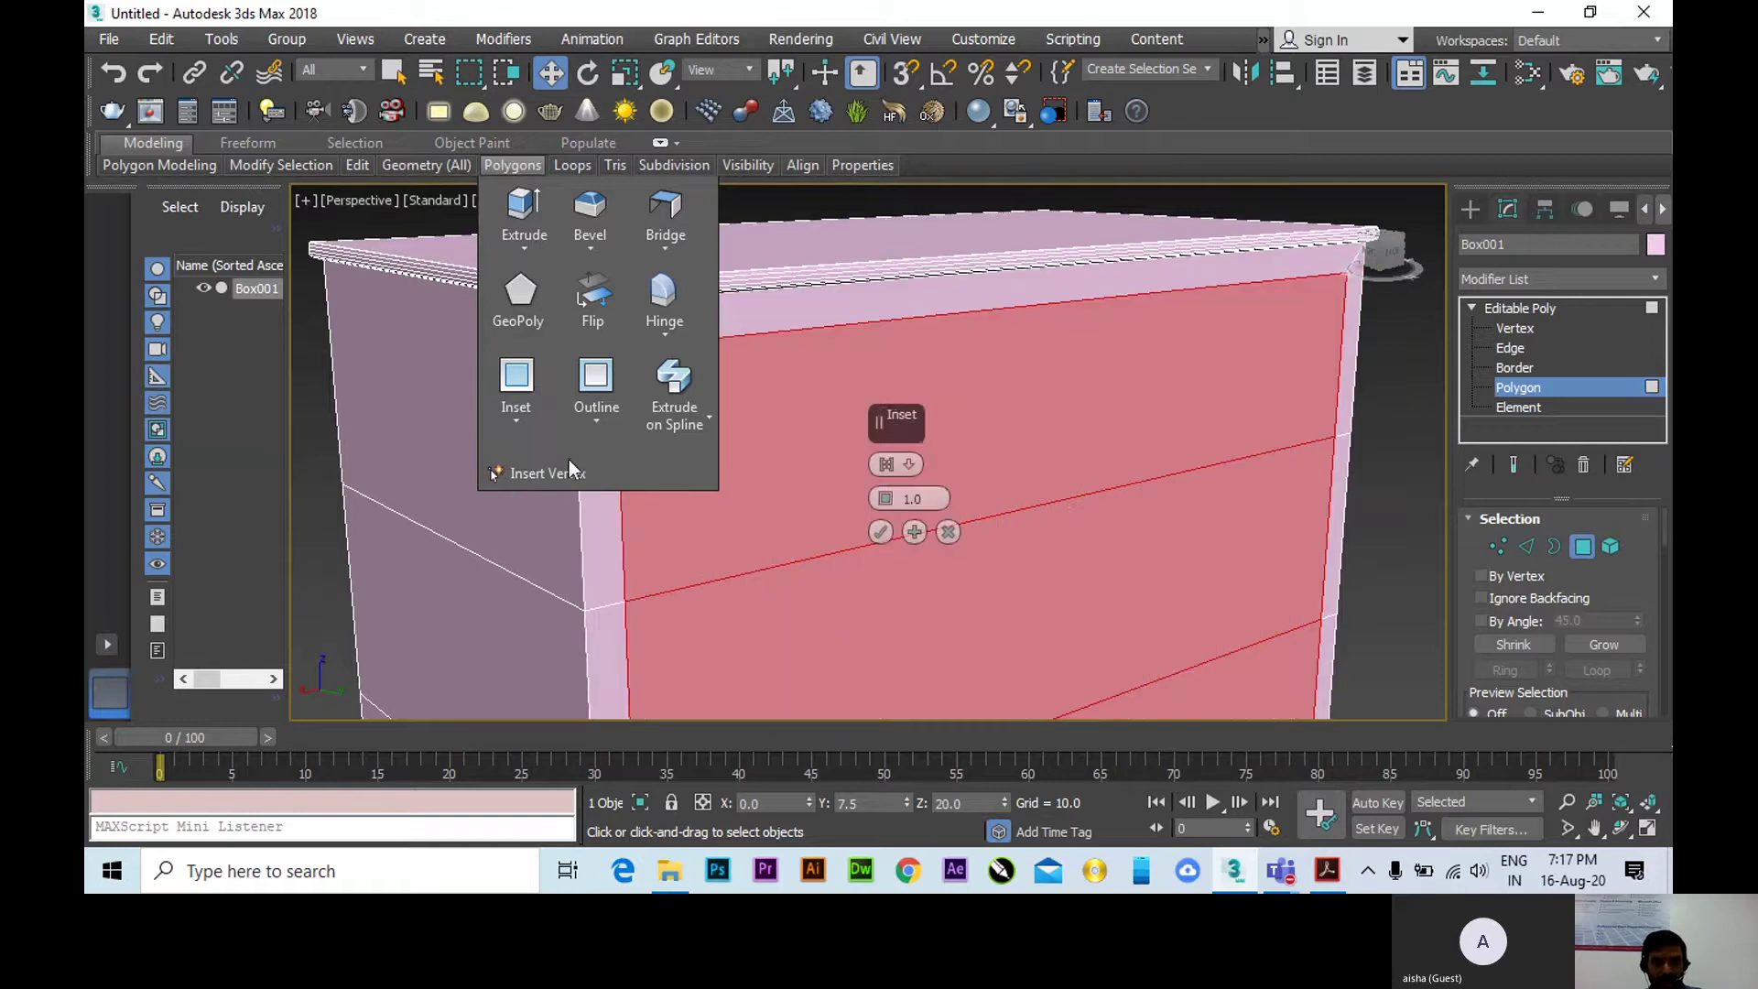
Examine the inset border along the edges and corners of the wide side, and accept the inset.
scroll(667, 376, up, 2)
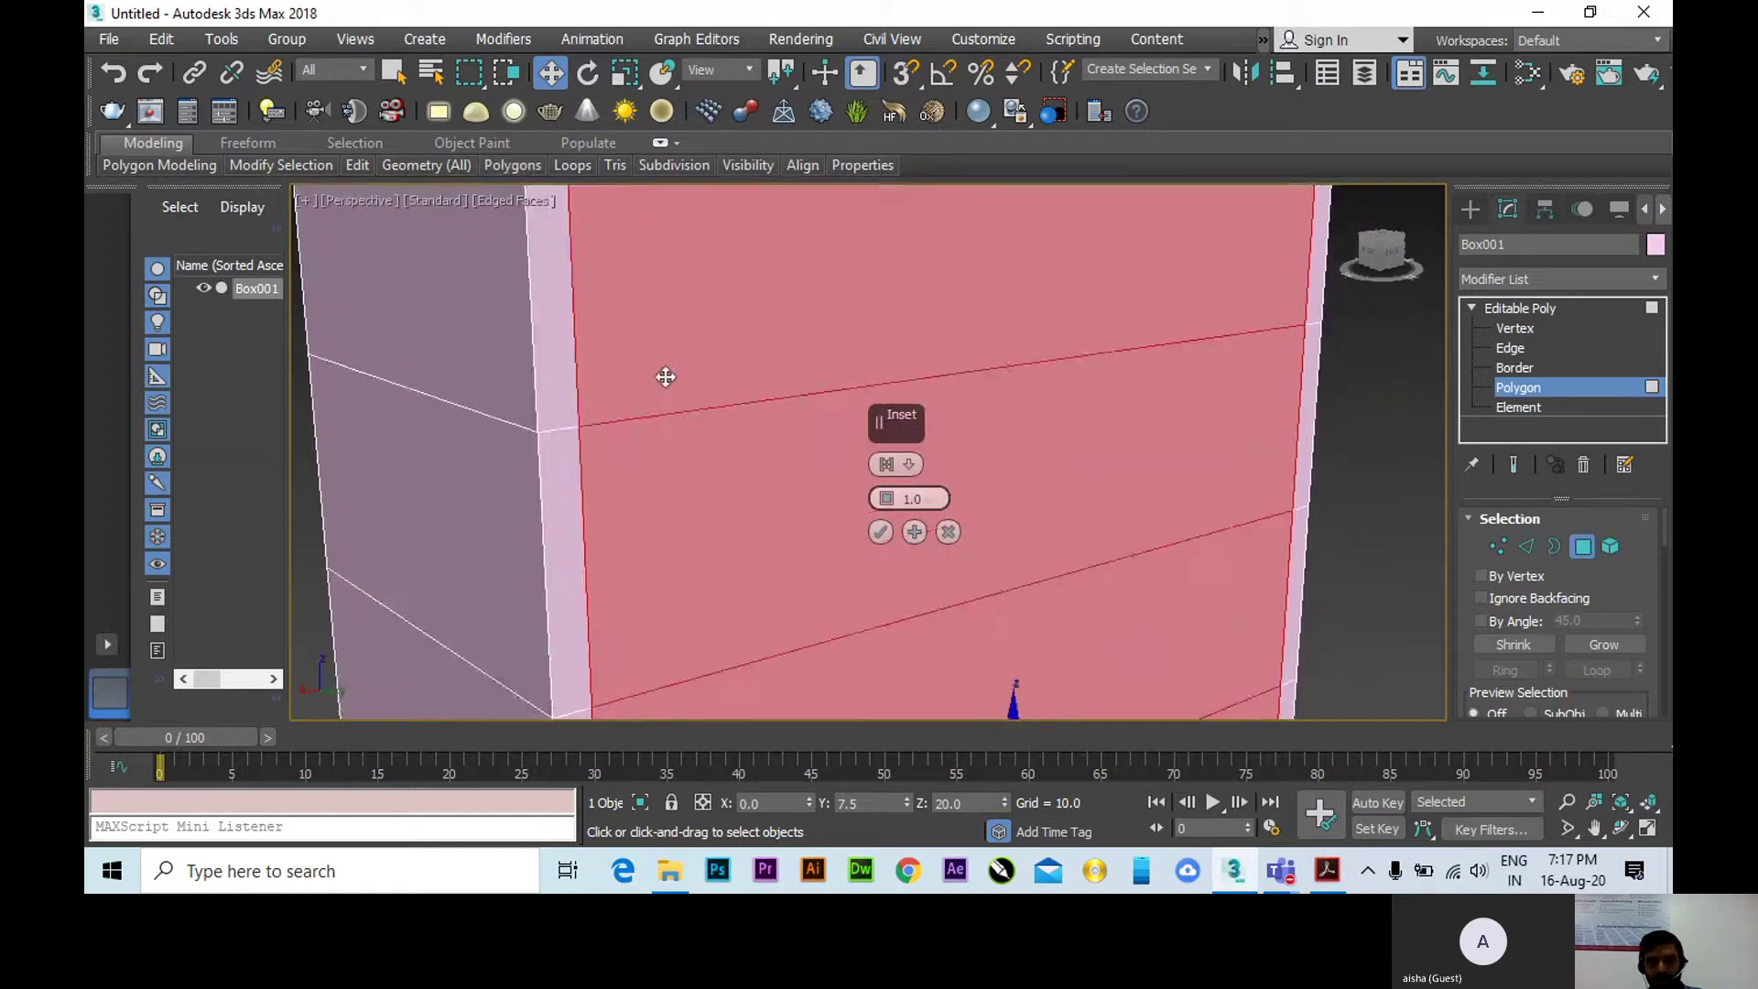
scroll(647, 381, down, 4)
scroll(769, 412, down, 5)
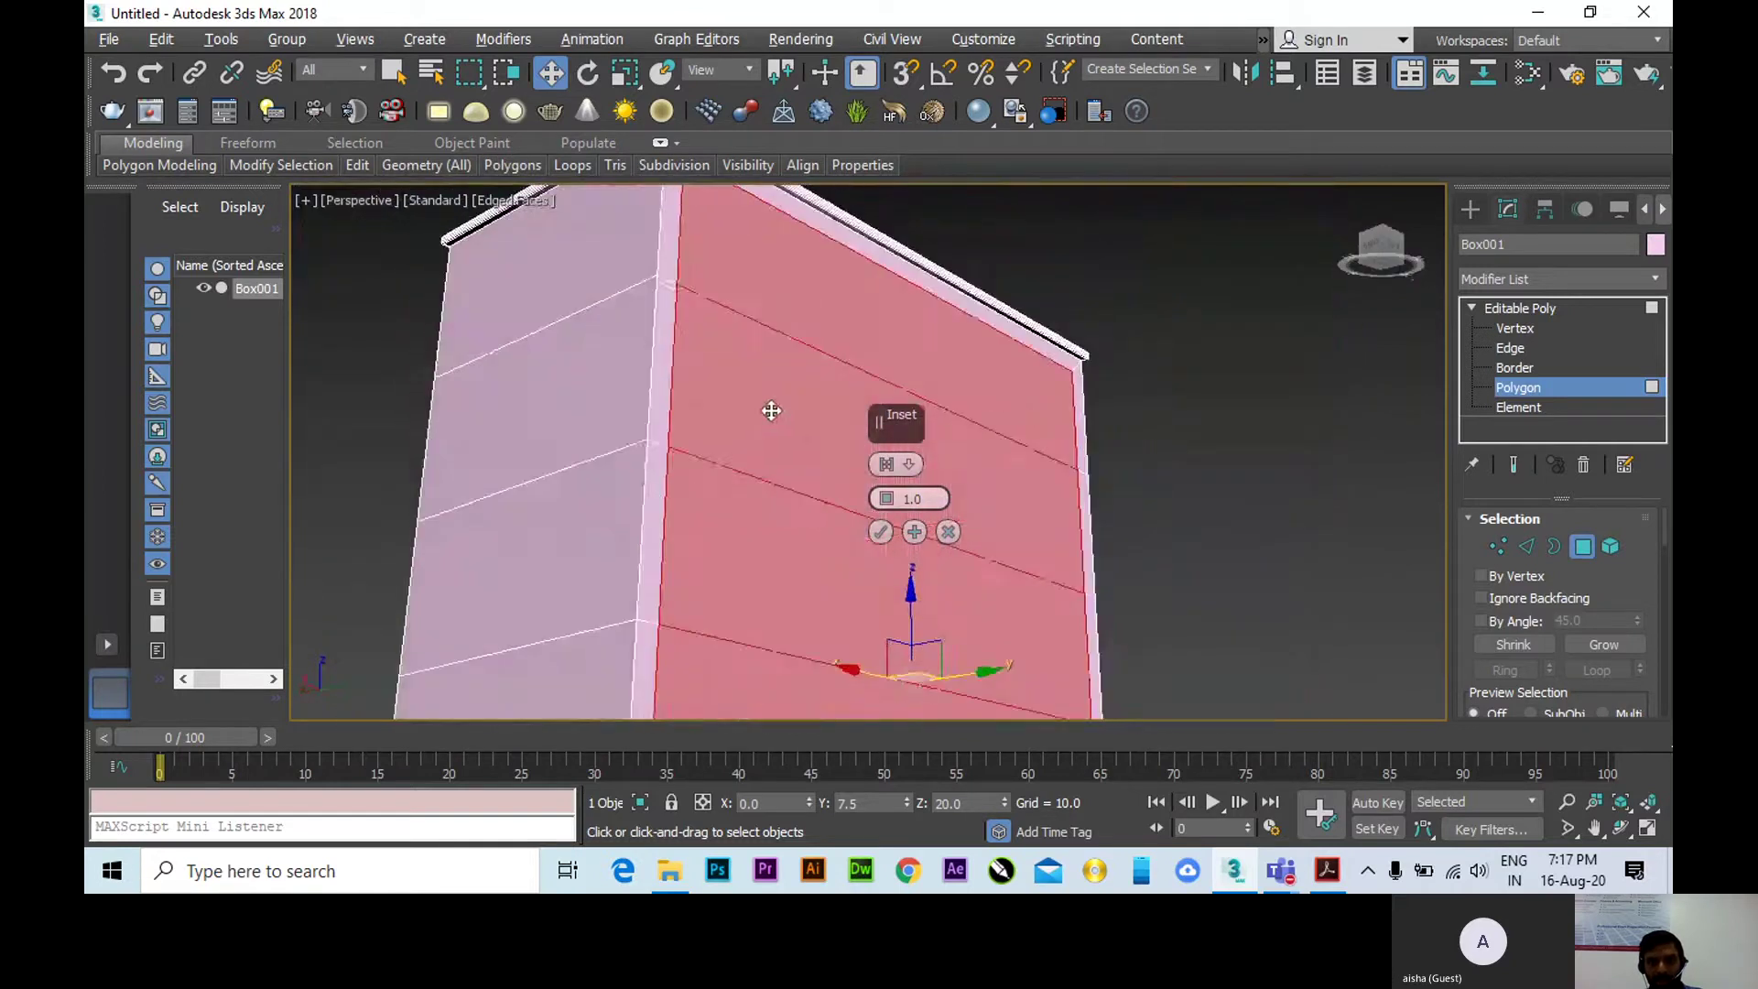
scroll(780, 421, down, 1)
alt+middle_drag(780, 421, 787, 385)
scroll(751, 366, up, 6)
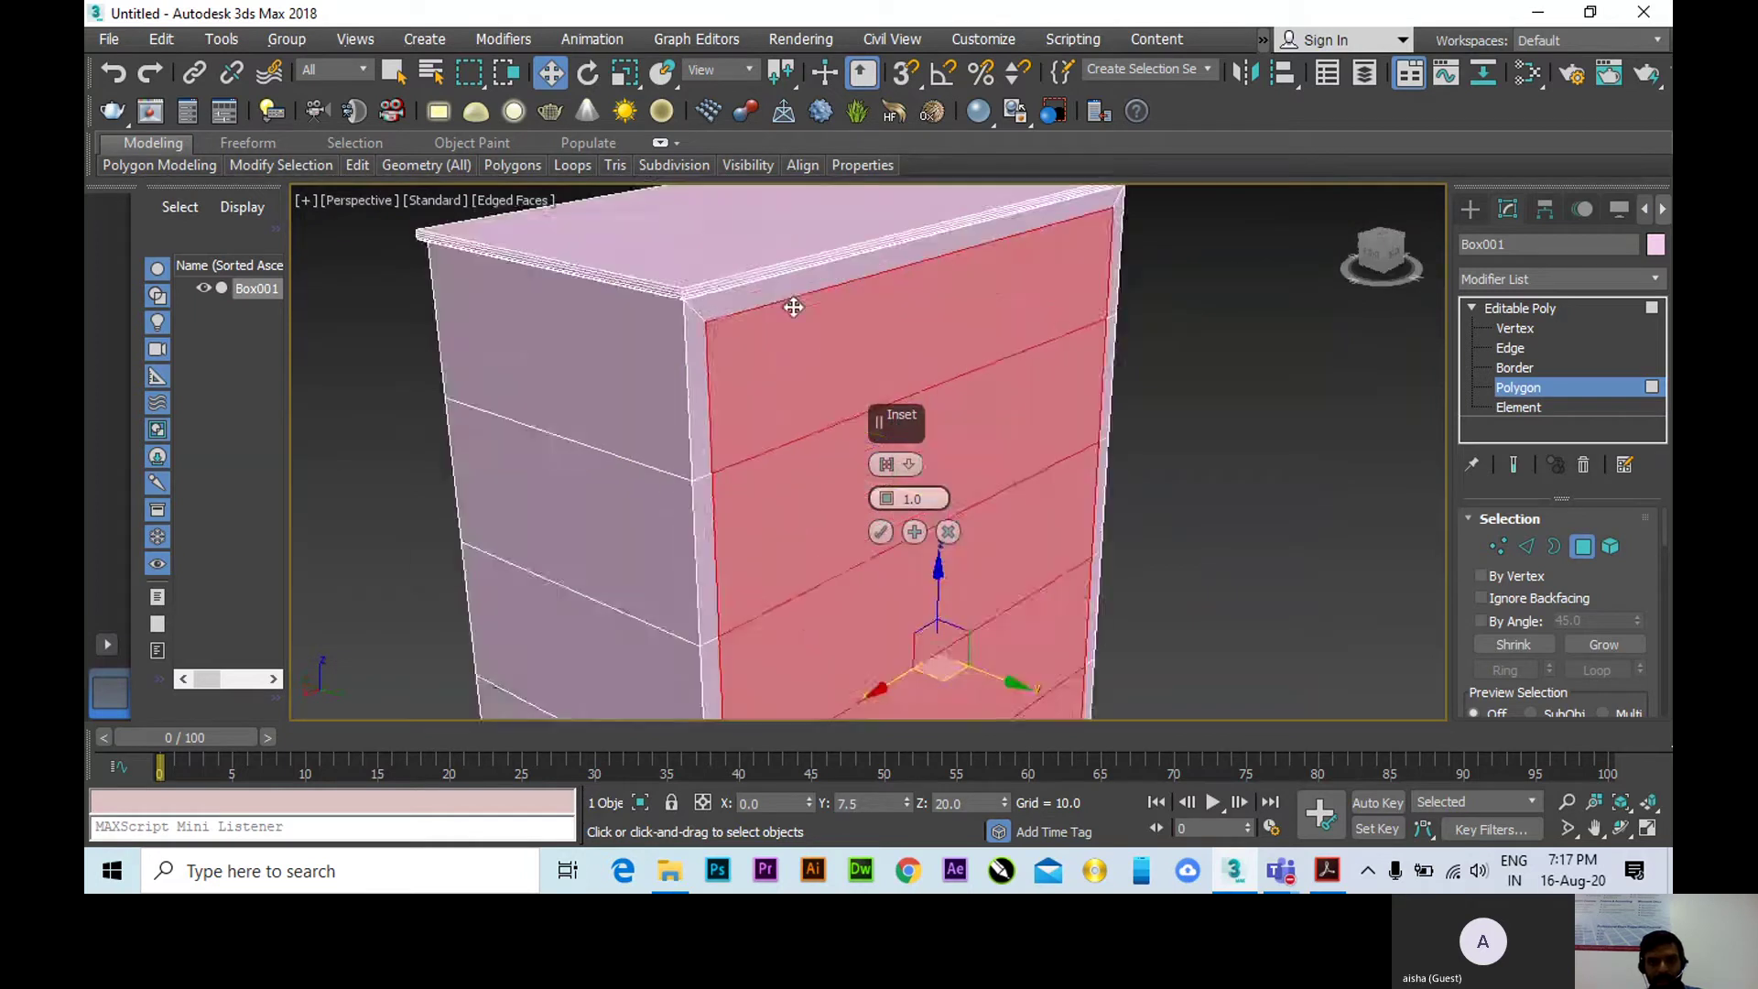
scroll(567, 320, up, 3)
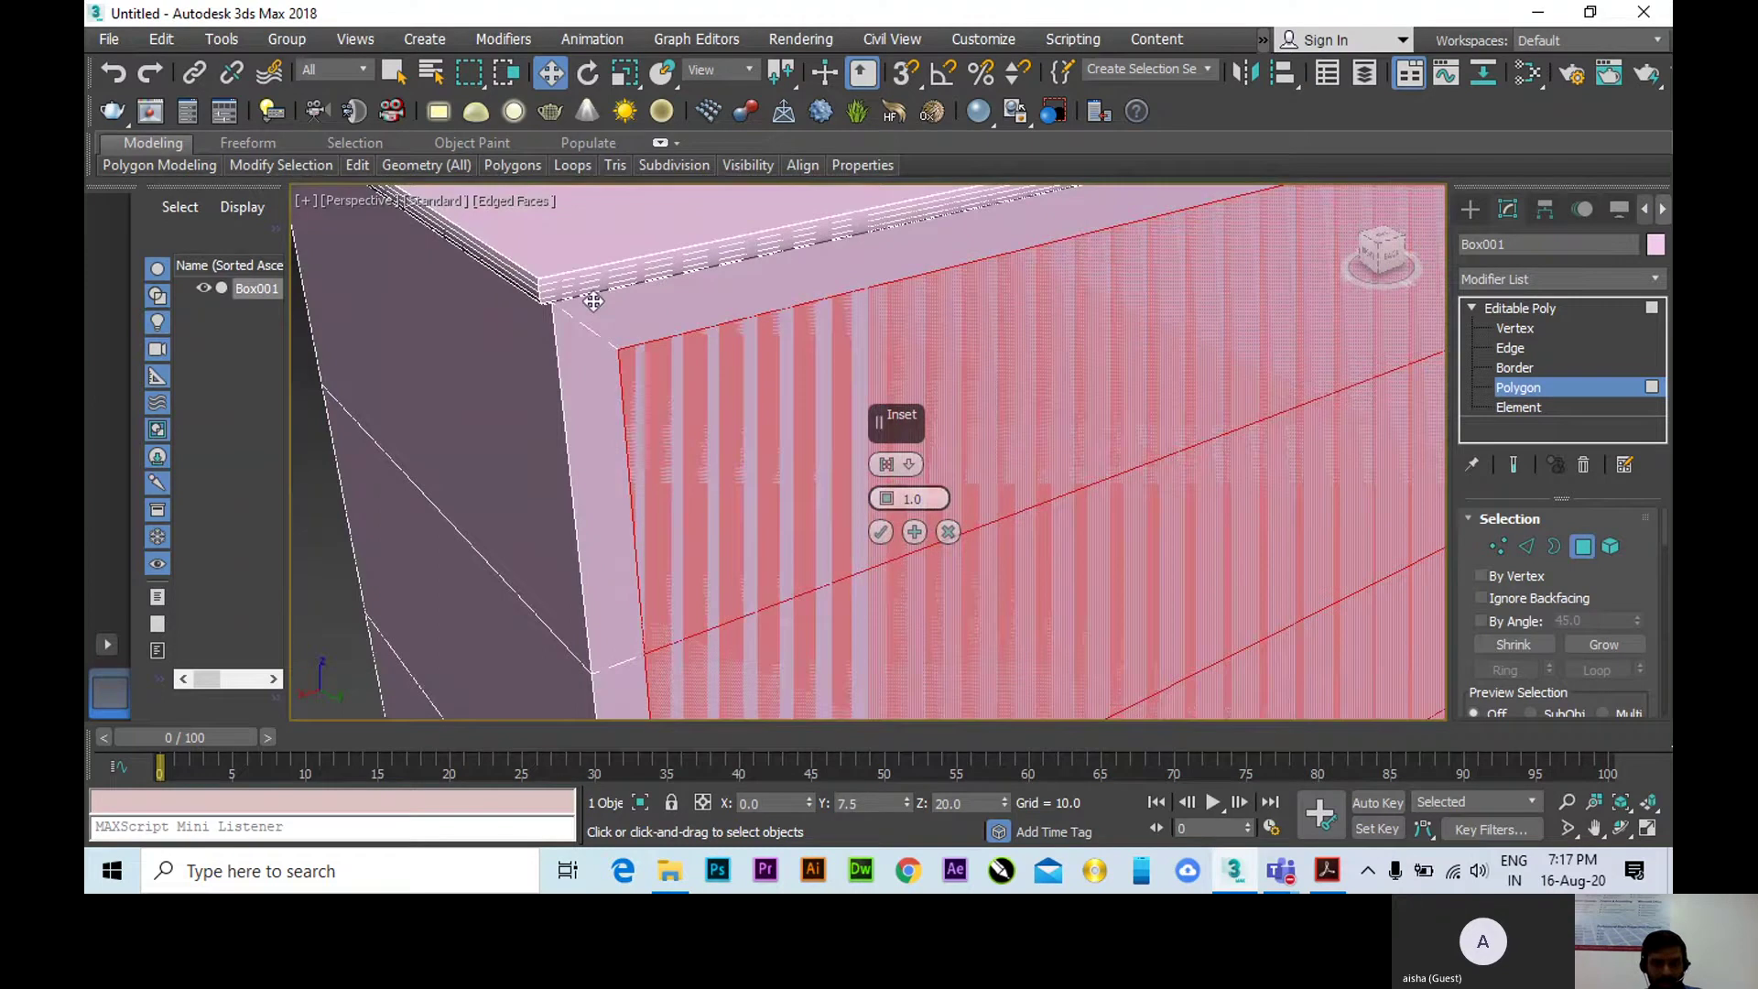
scroll(787, 330, down, 6)
alt+middle_drag(981, 360, 863, 338)
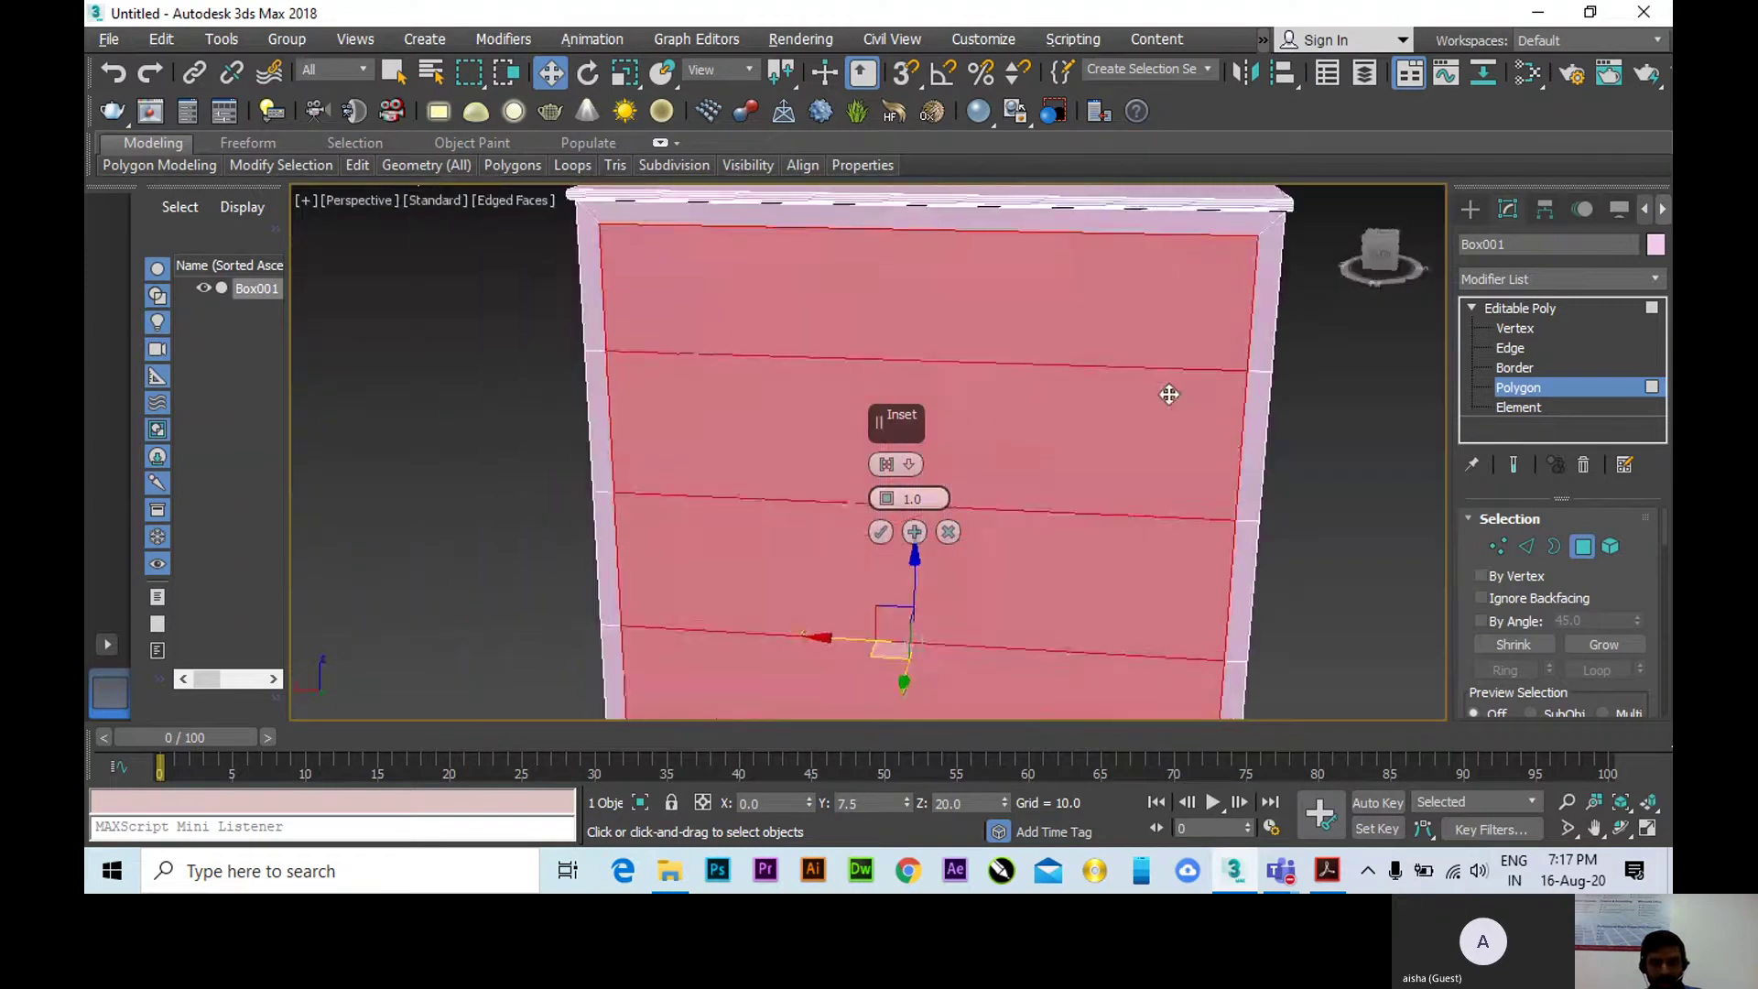
alt+middle_drag(1169, 393, 1078, 369)
scroll(1122, 261, up, 2)
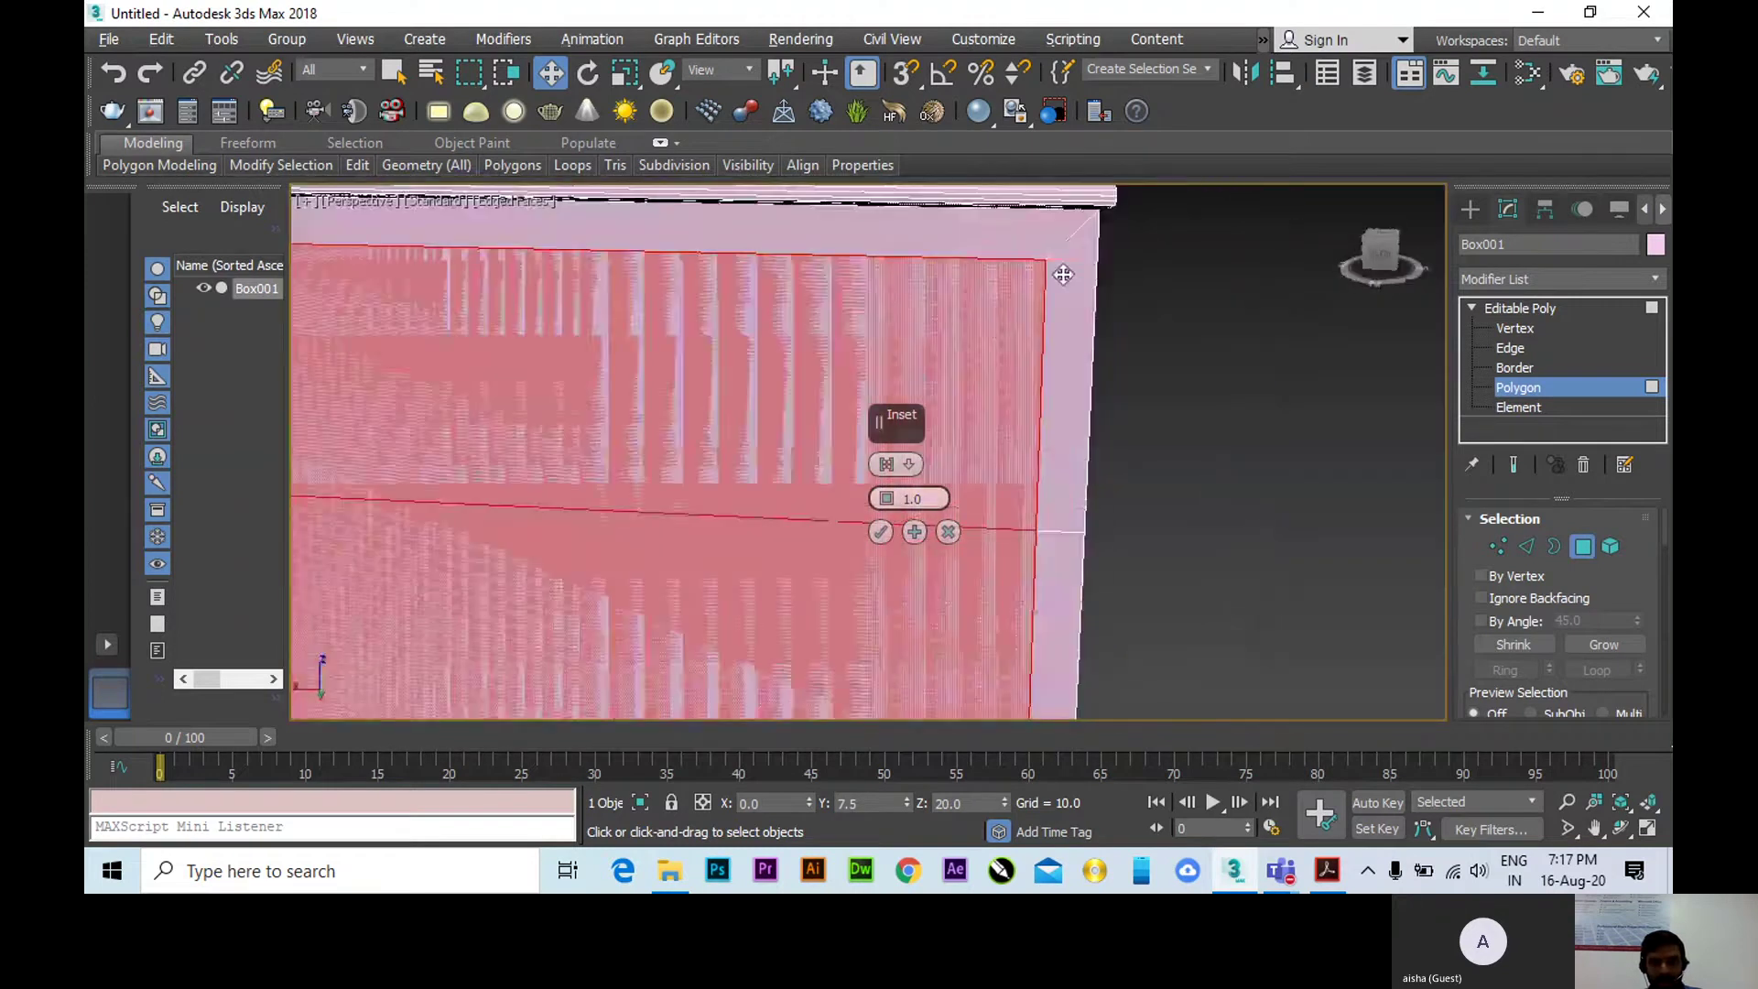
alt+middle_drag(1122, 261, 714, 418)
middle_drag(596, 455, 918, 354)
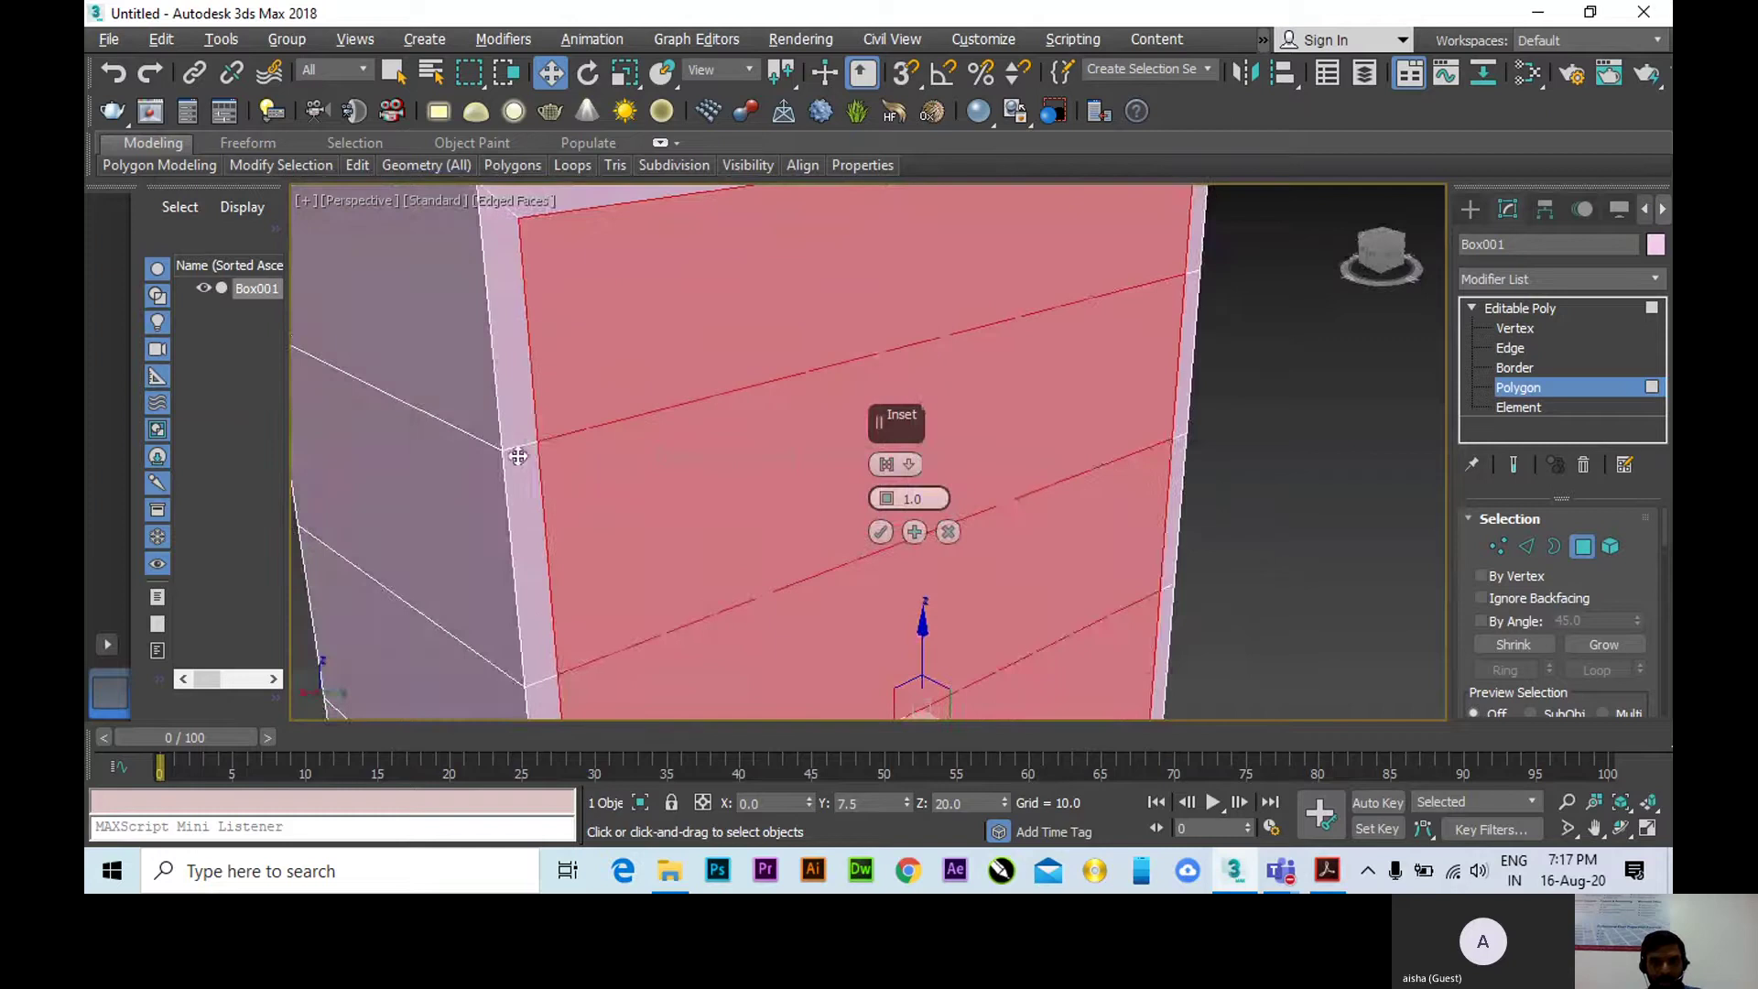
middle_drag(518, 455, 547, 458)
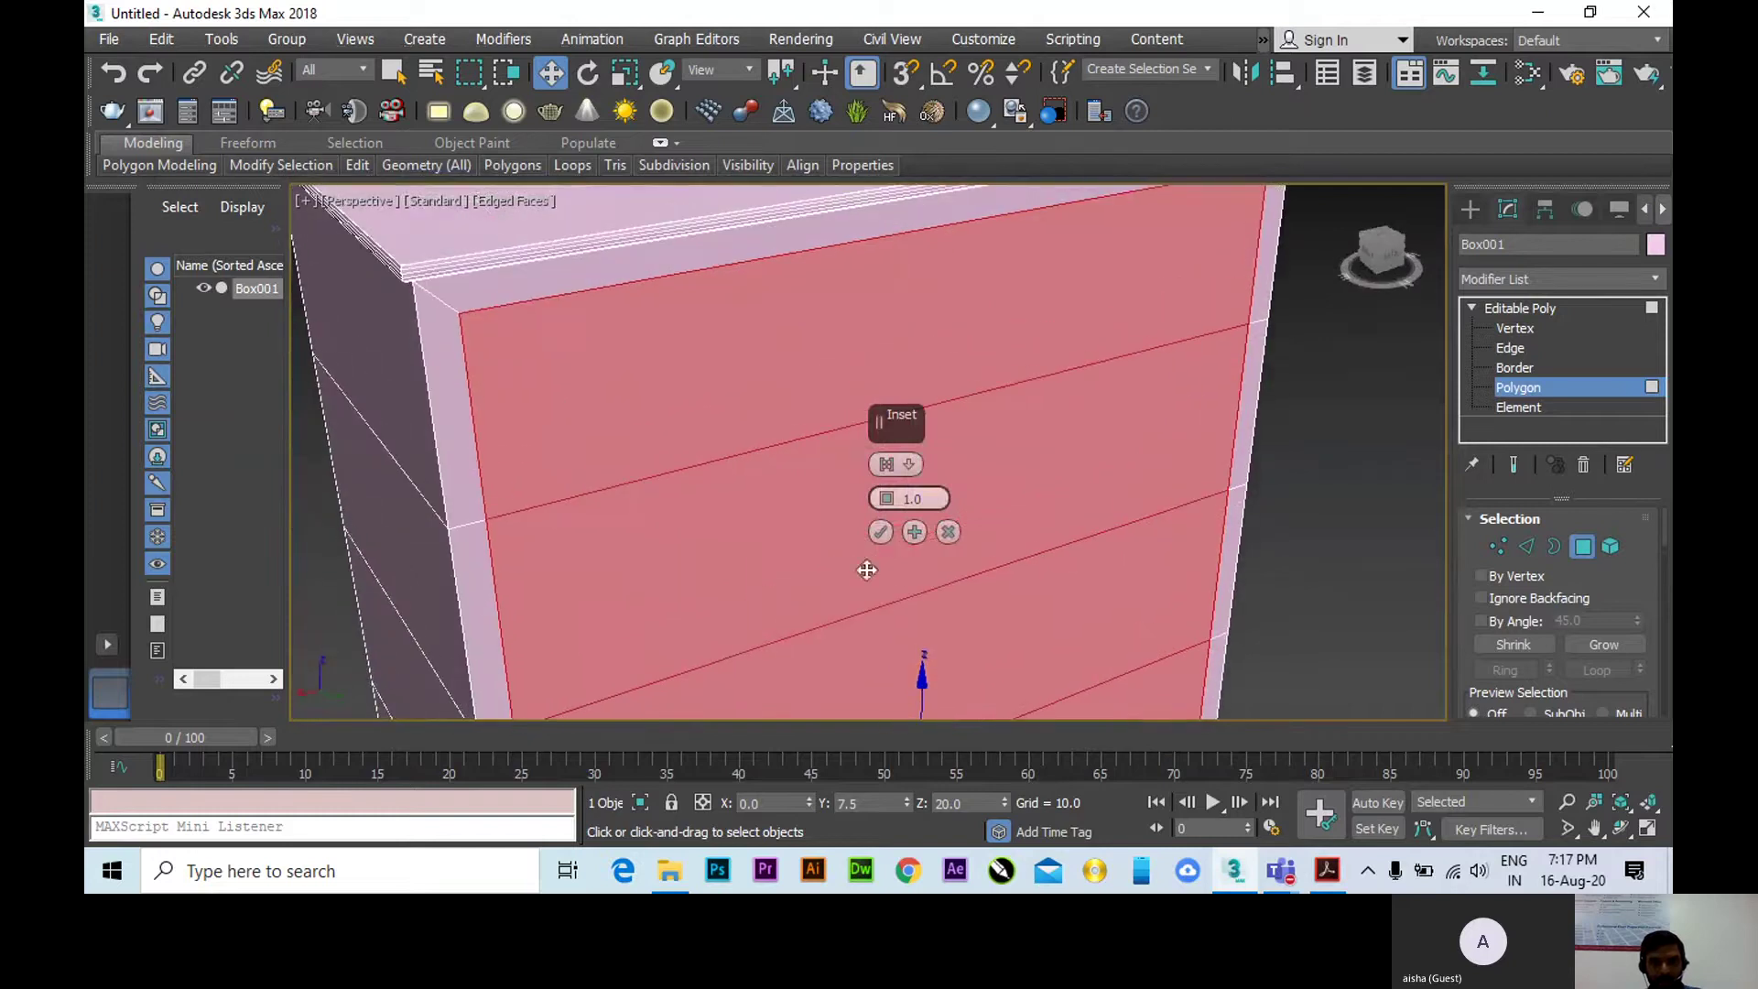
click(882, 533)
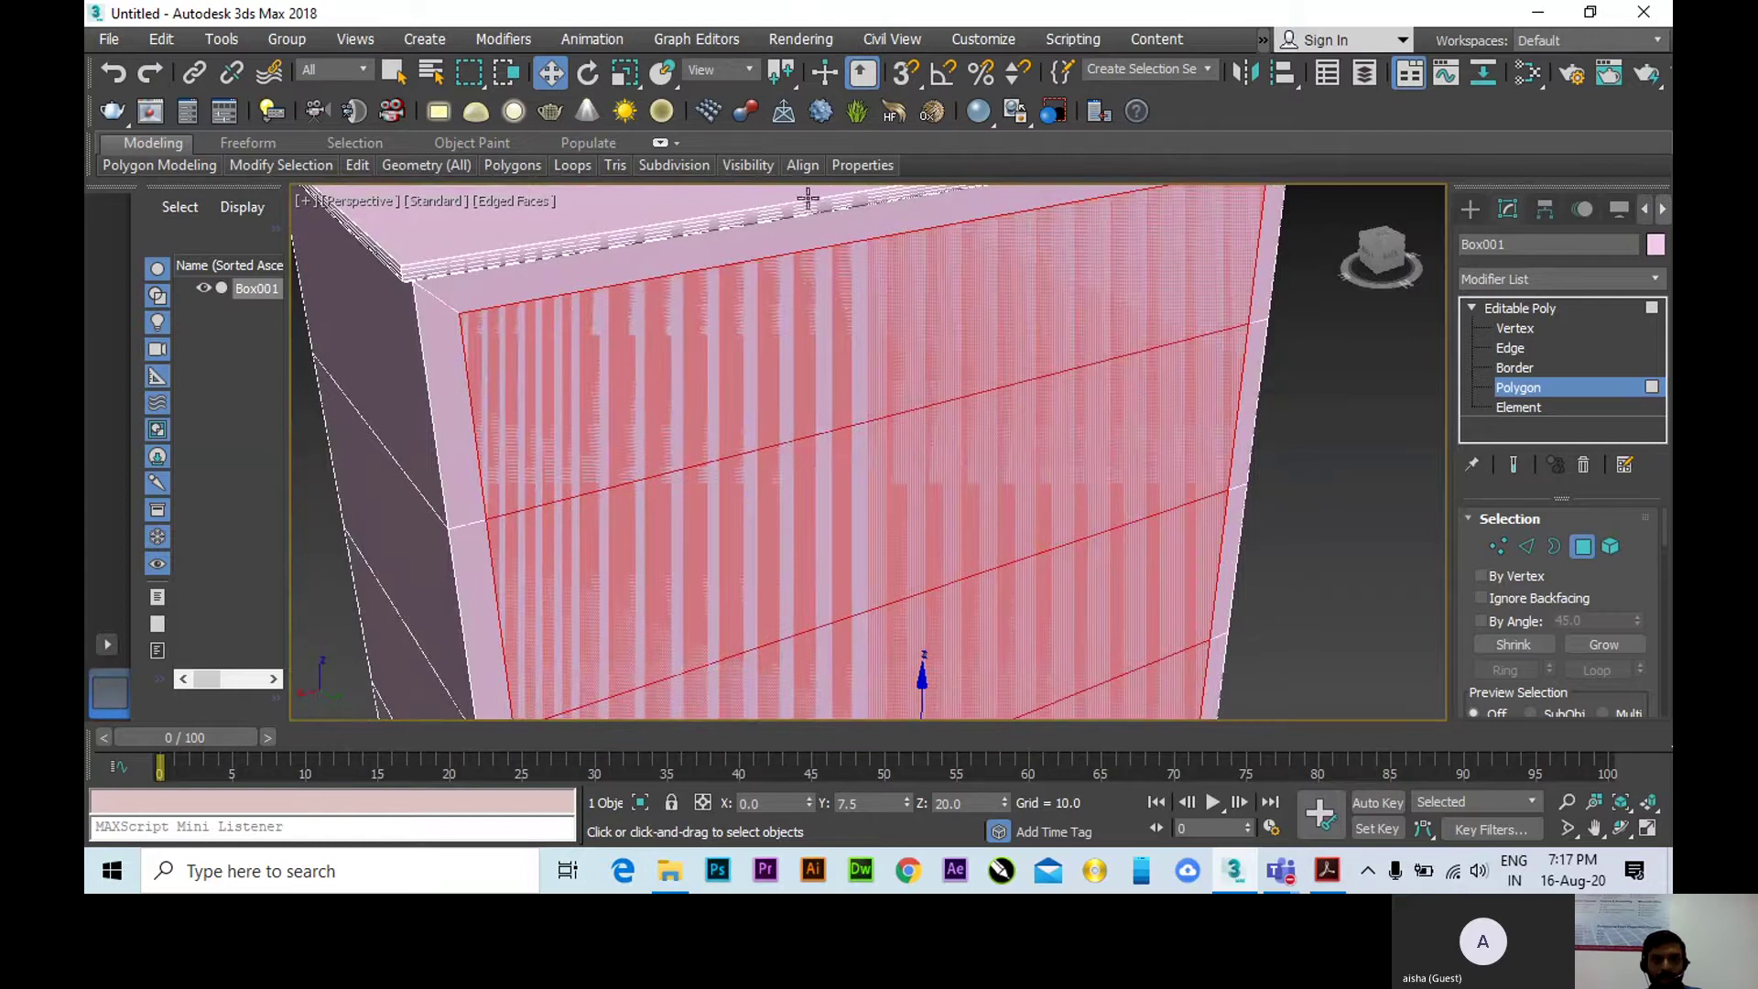
Start a bevel with settings on the inset polygons of the wide side and set its outline to 0.0.
mouse_move(510, 172)
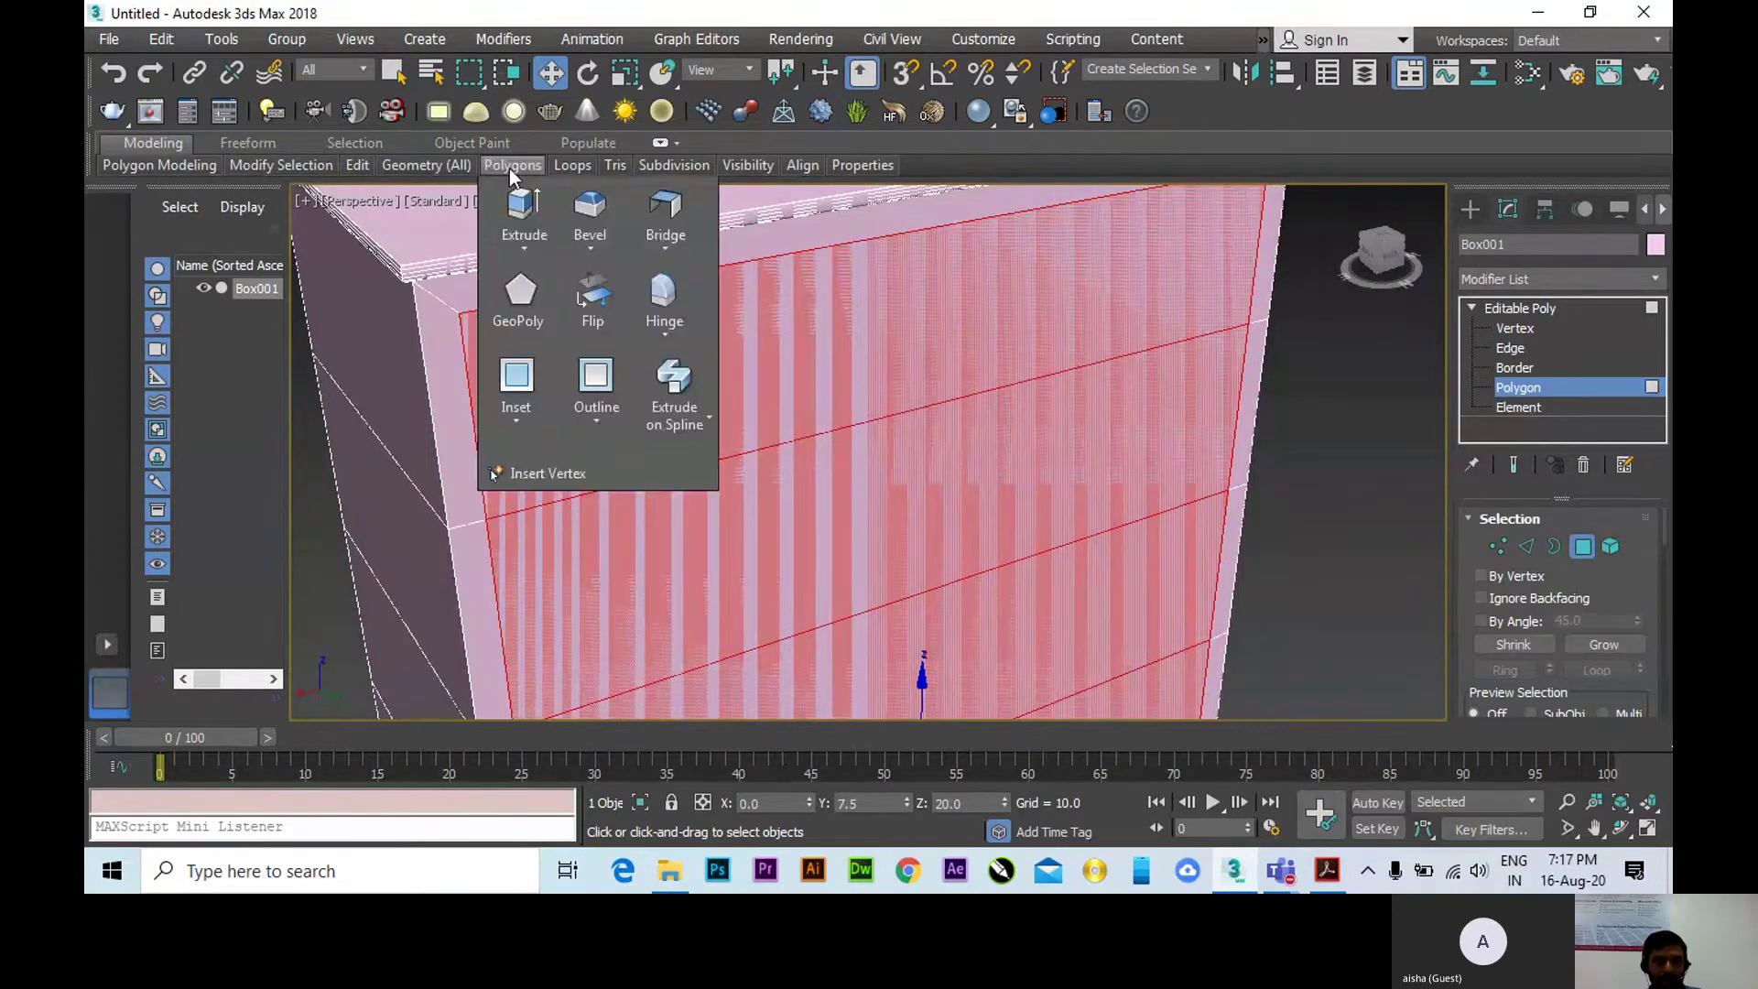
click(604, 244)
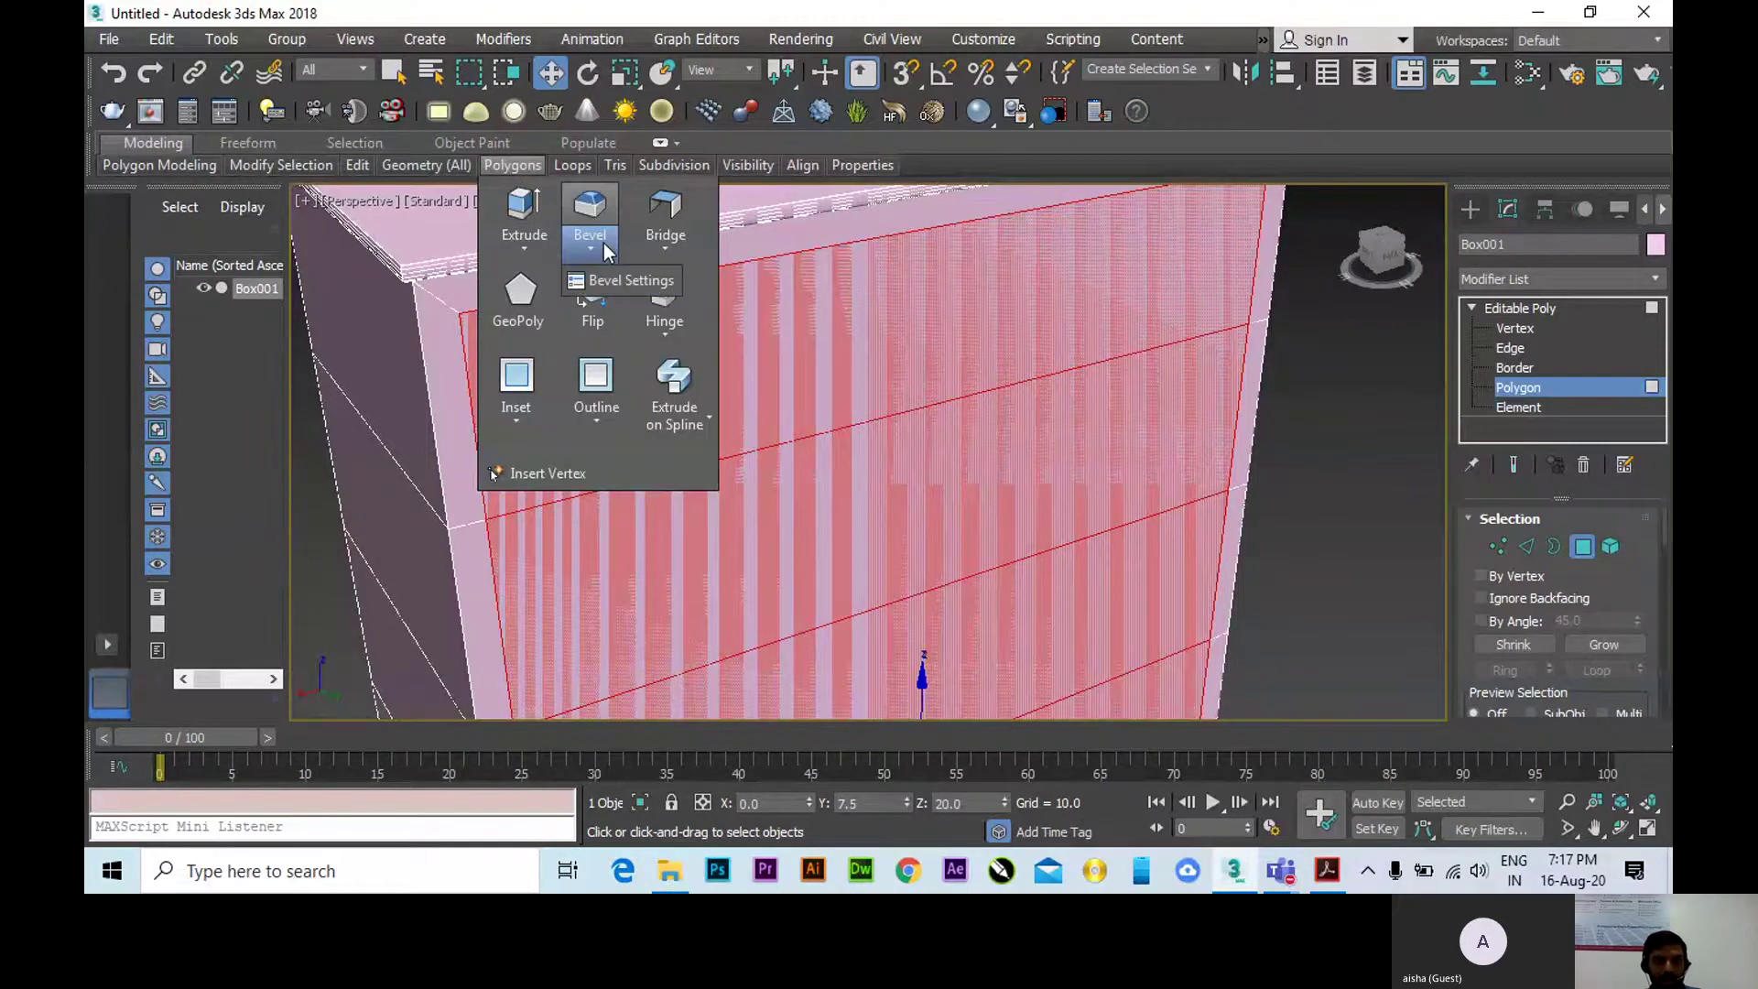
click(602, 278)
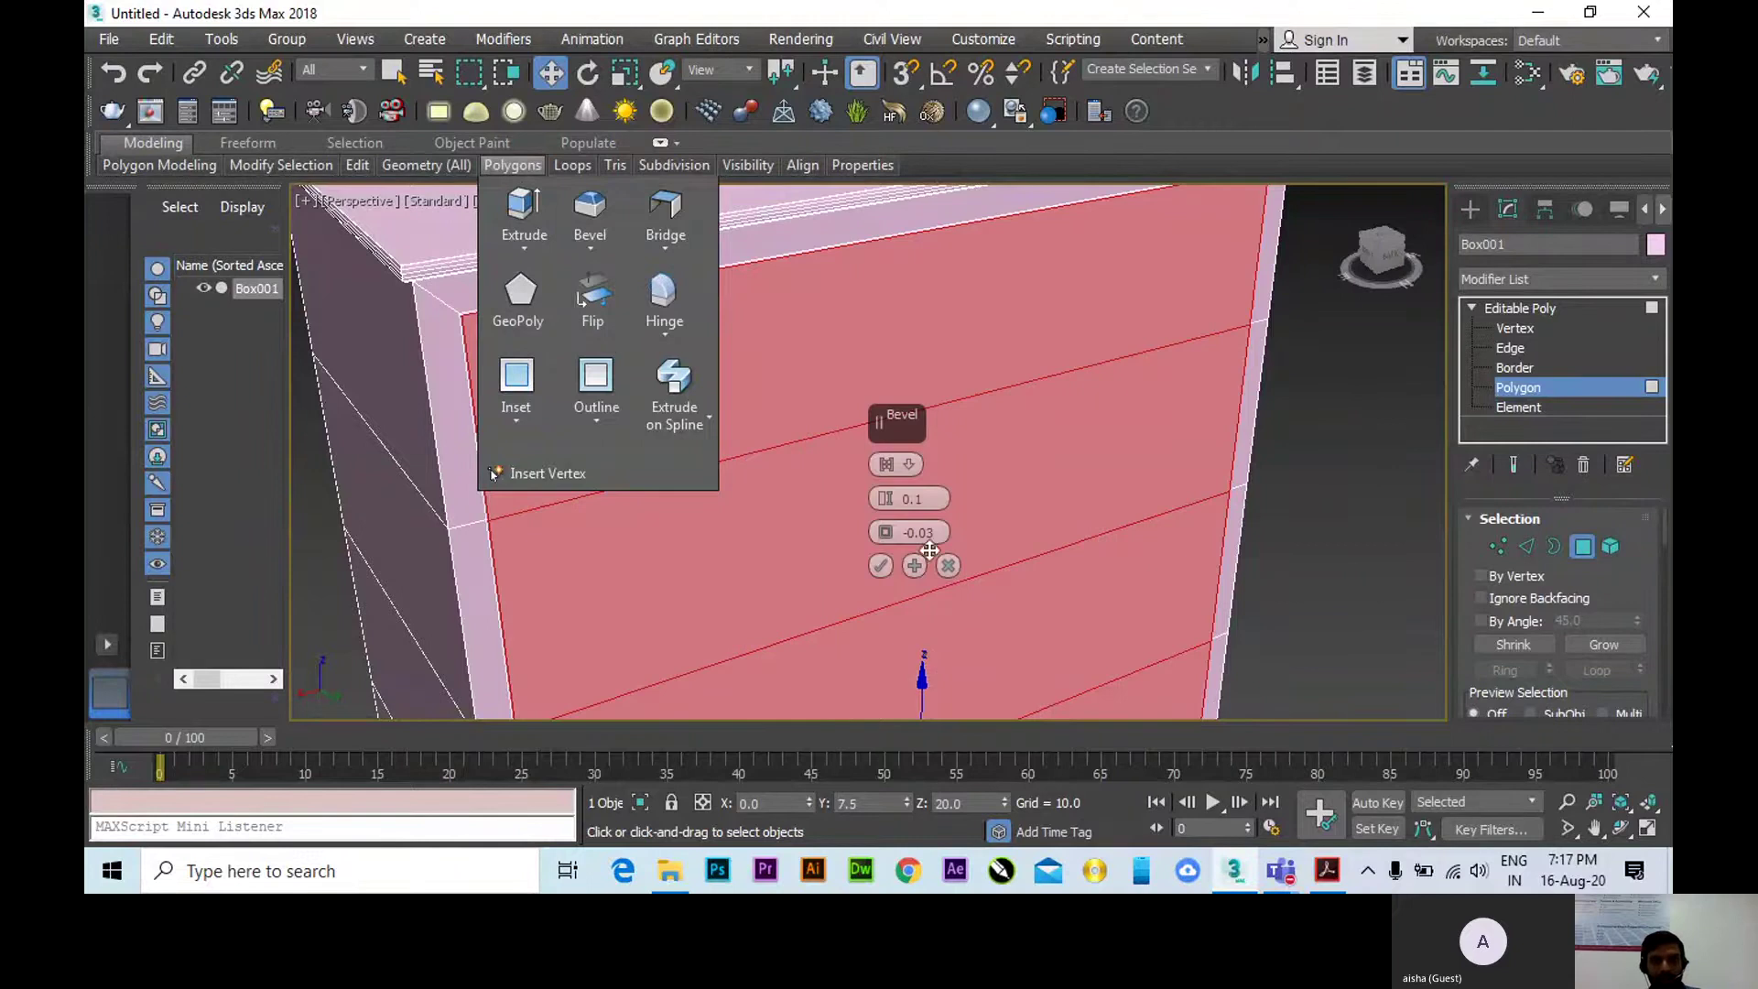
alt+middle_drag(930, 550, 555, 366)
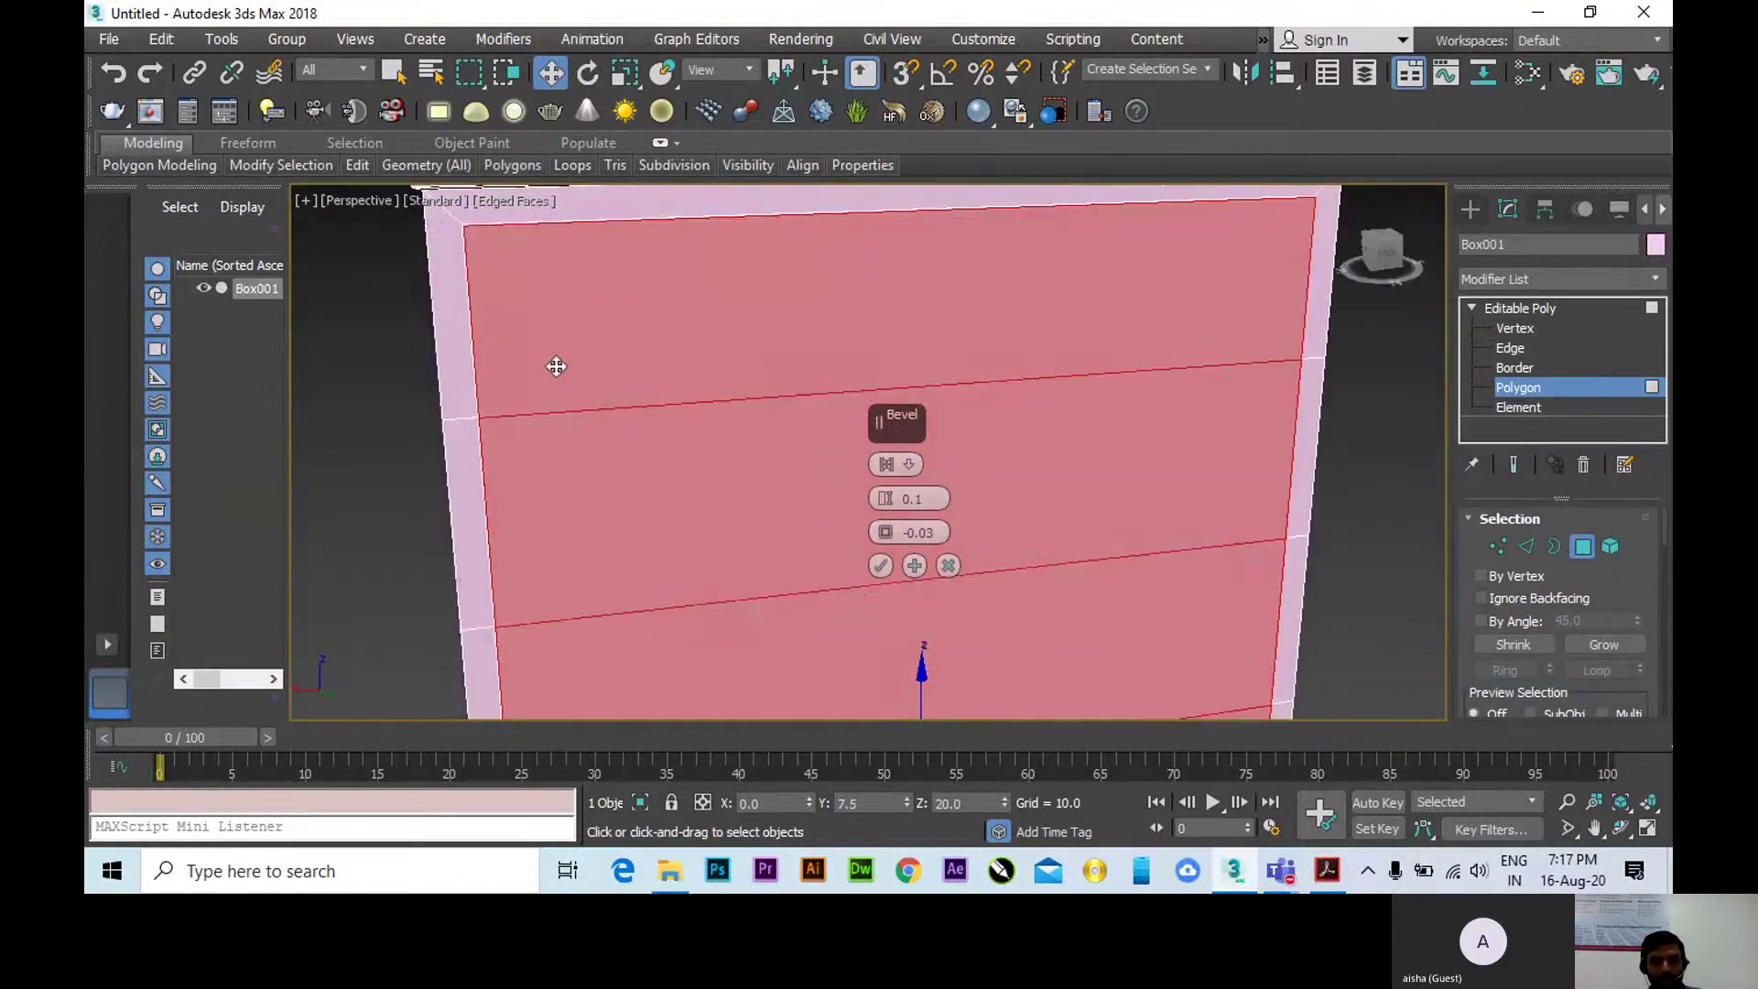
scroll(593, 423, down, 3)
alt+middle_drag(593, 424, 576, 408)
scroll(592, 423, up, 4)
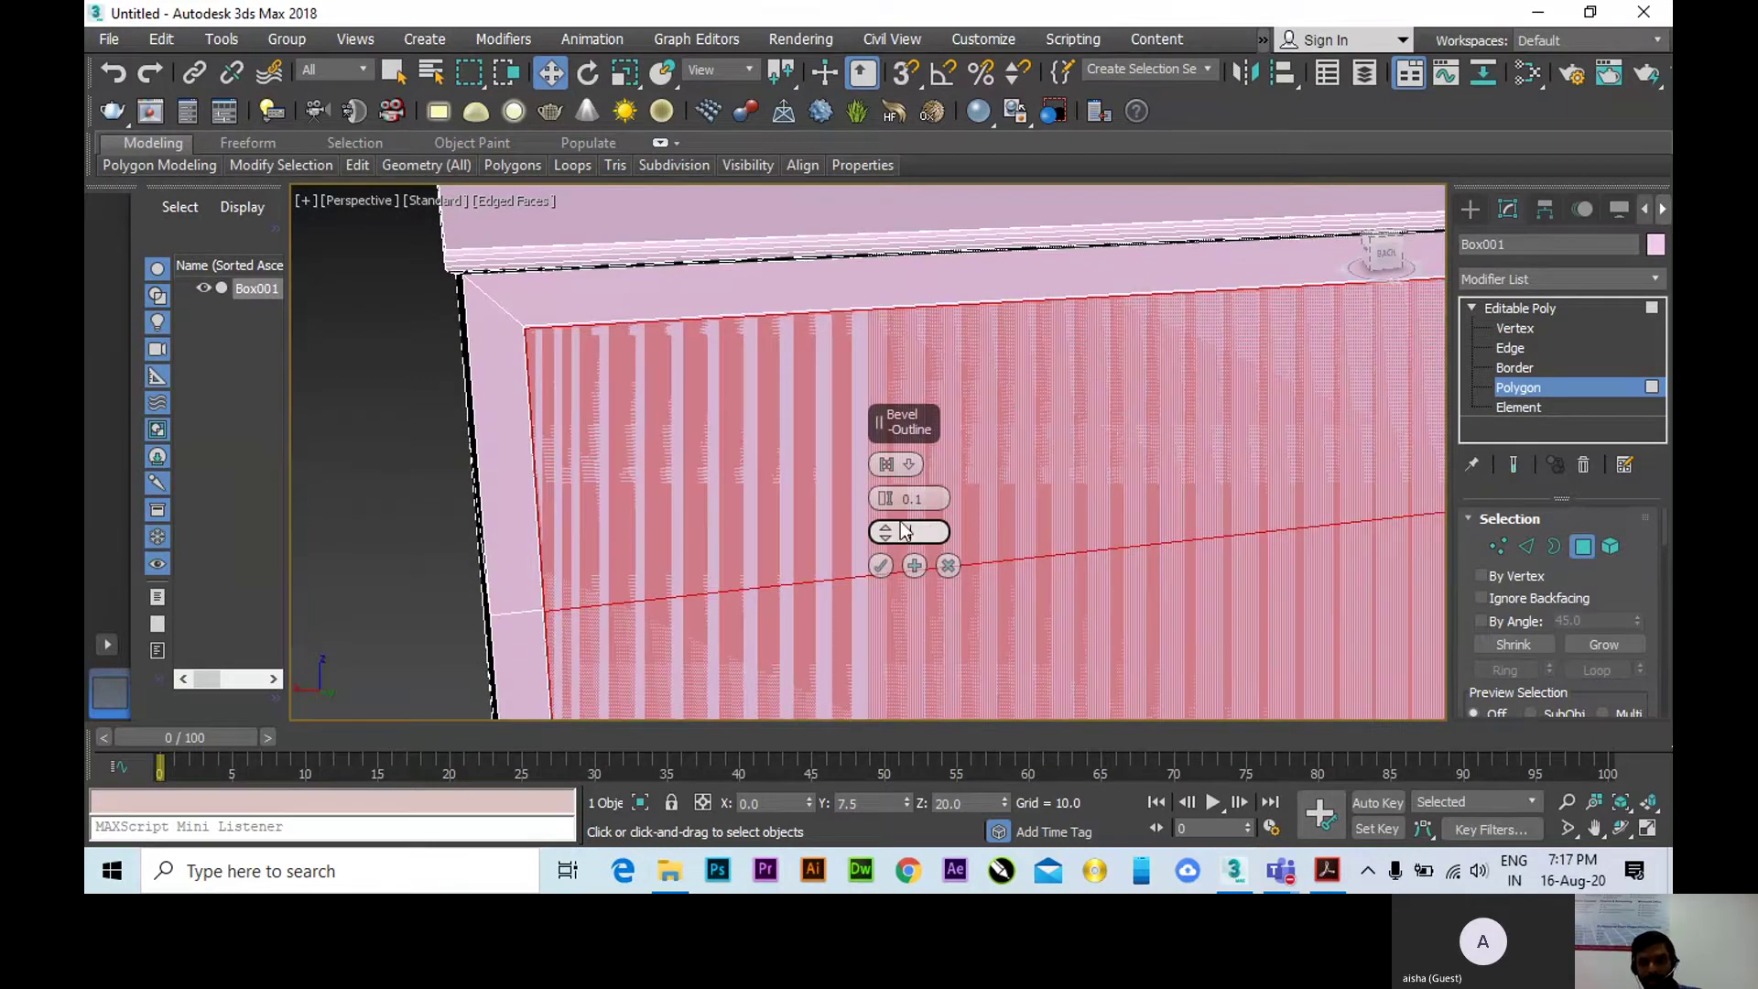
Set the bevel height to -1.0 to recess the selected polygons inside their border.
drag(926, 500, 895, 499)
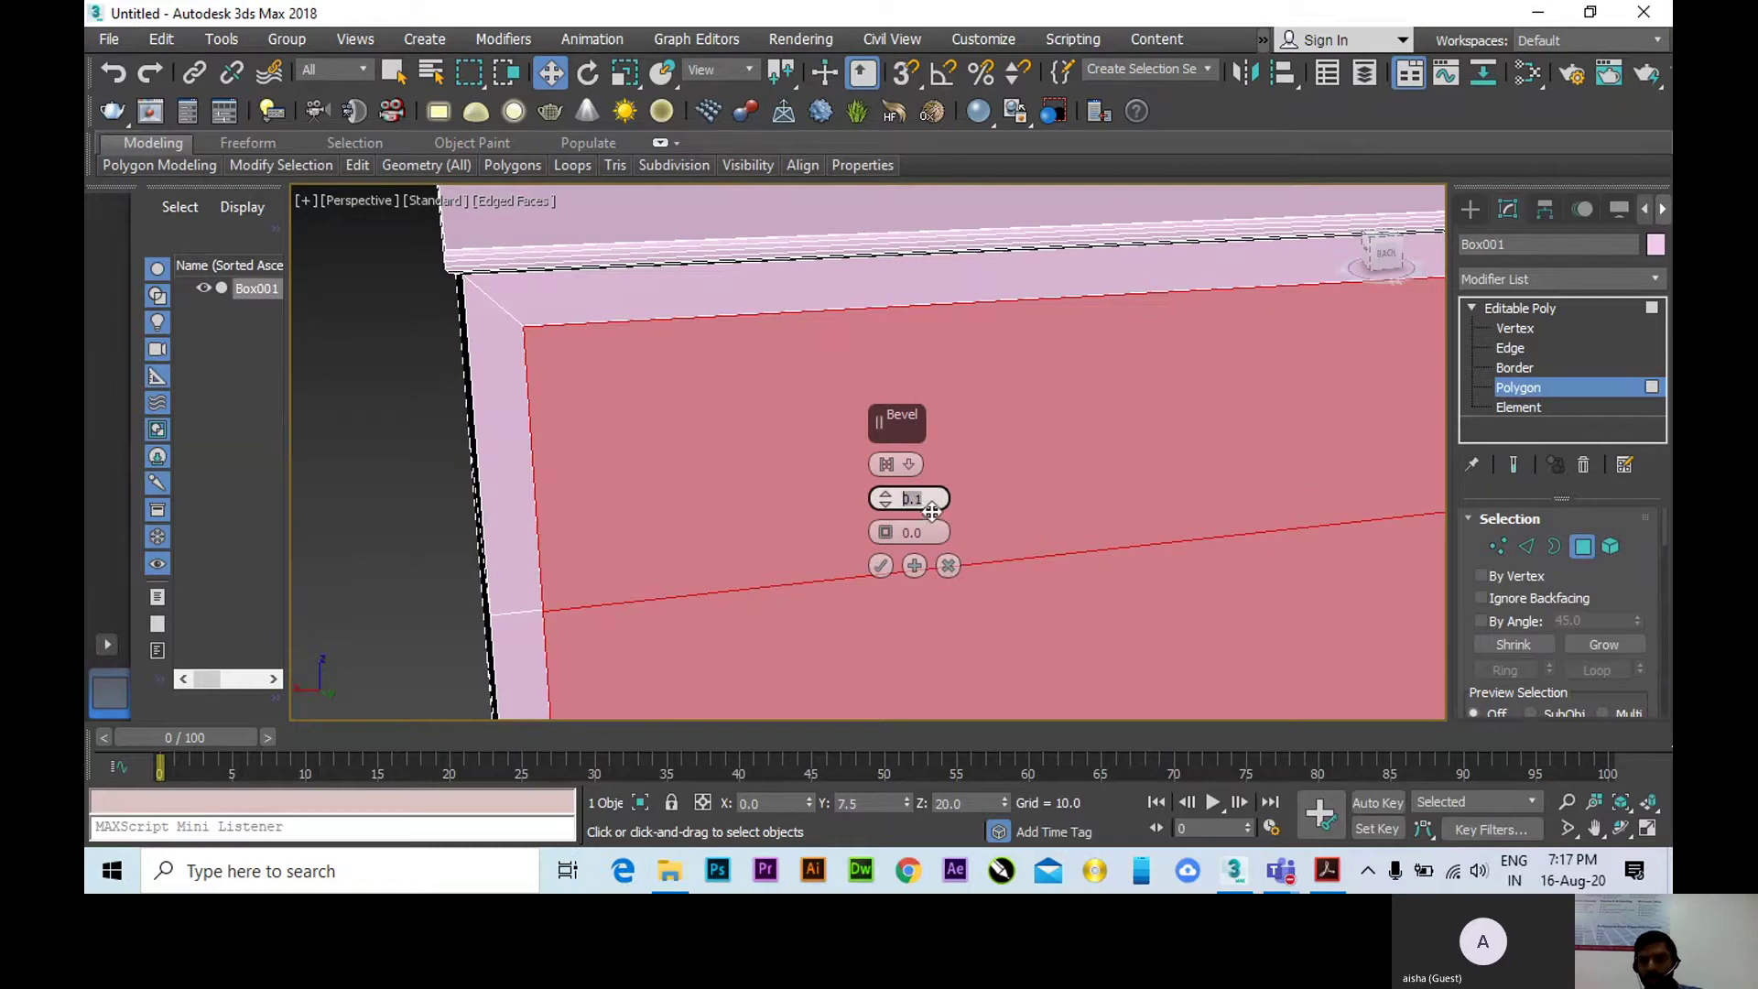
key(BackSpace)
text(-0.1)
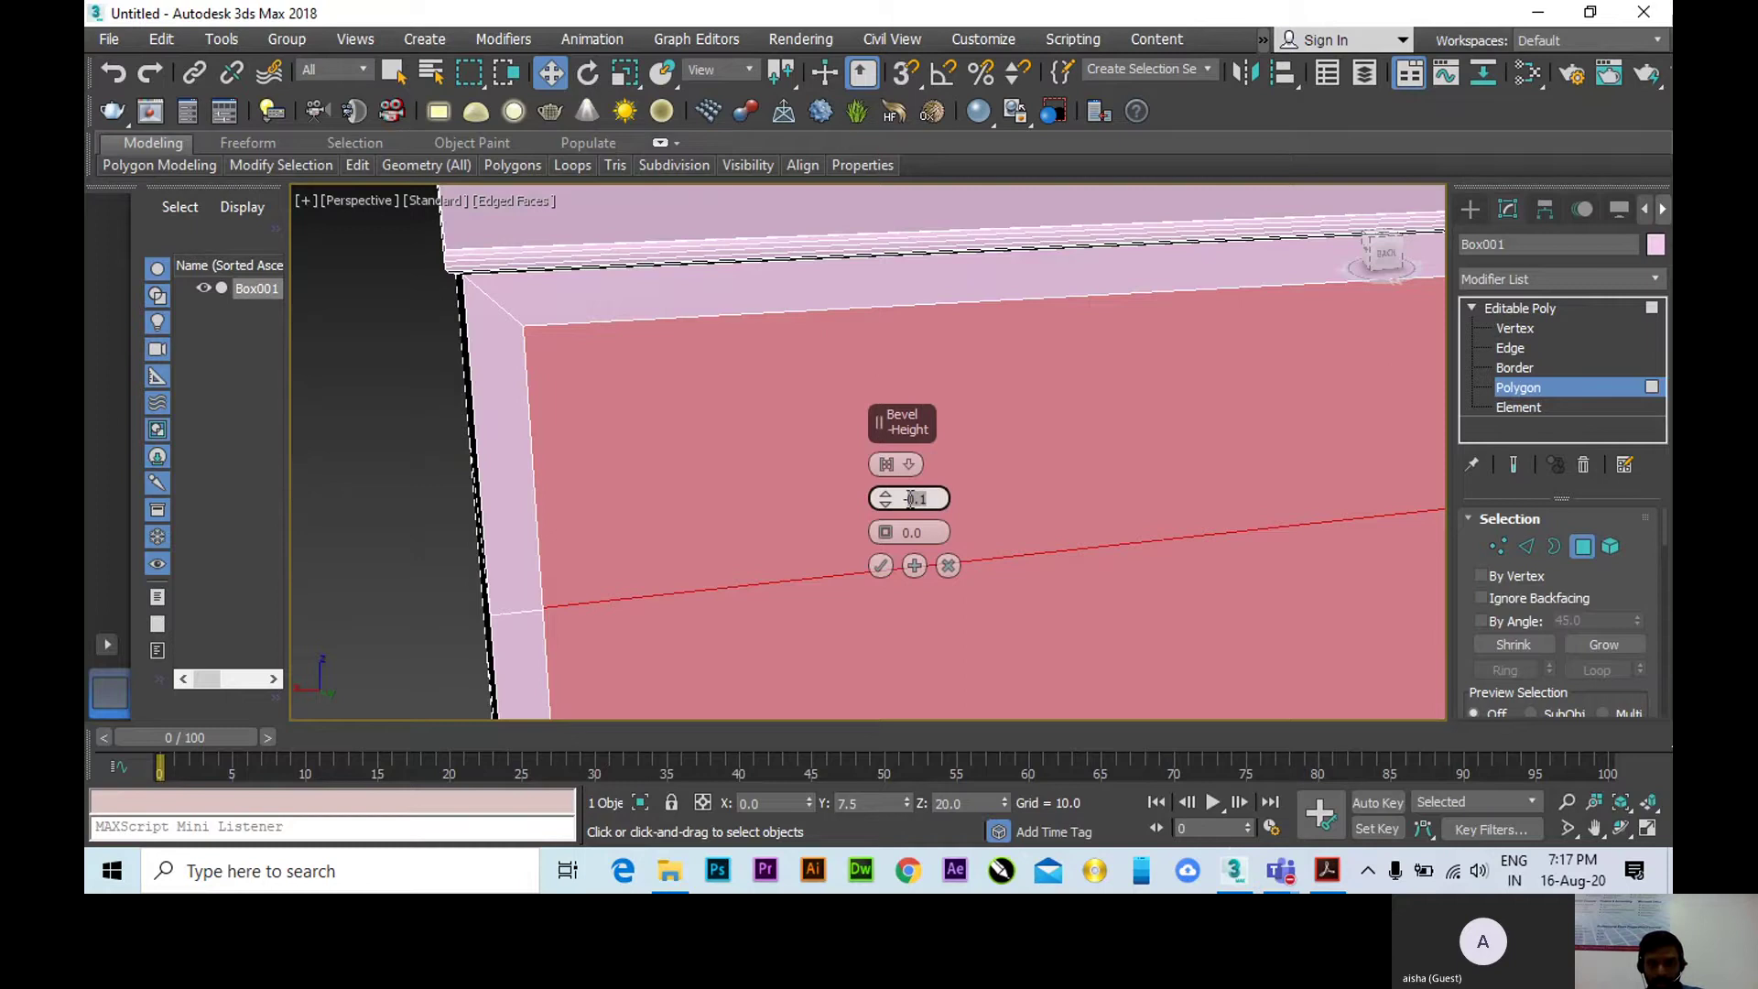
text(1)
click(925, 533)
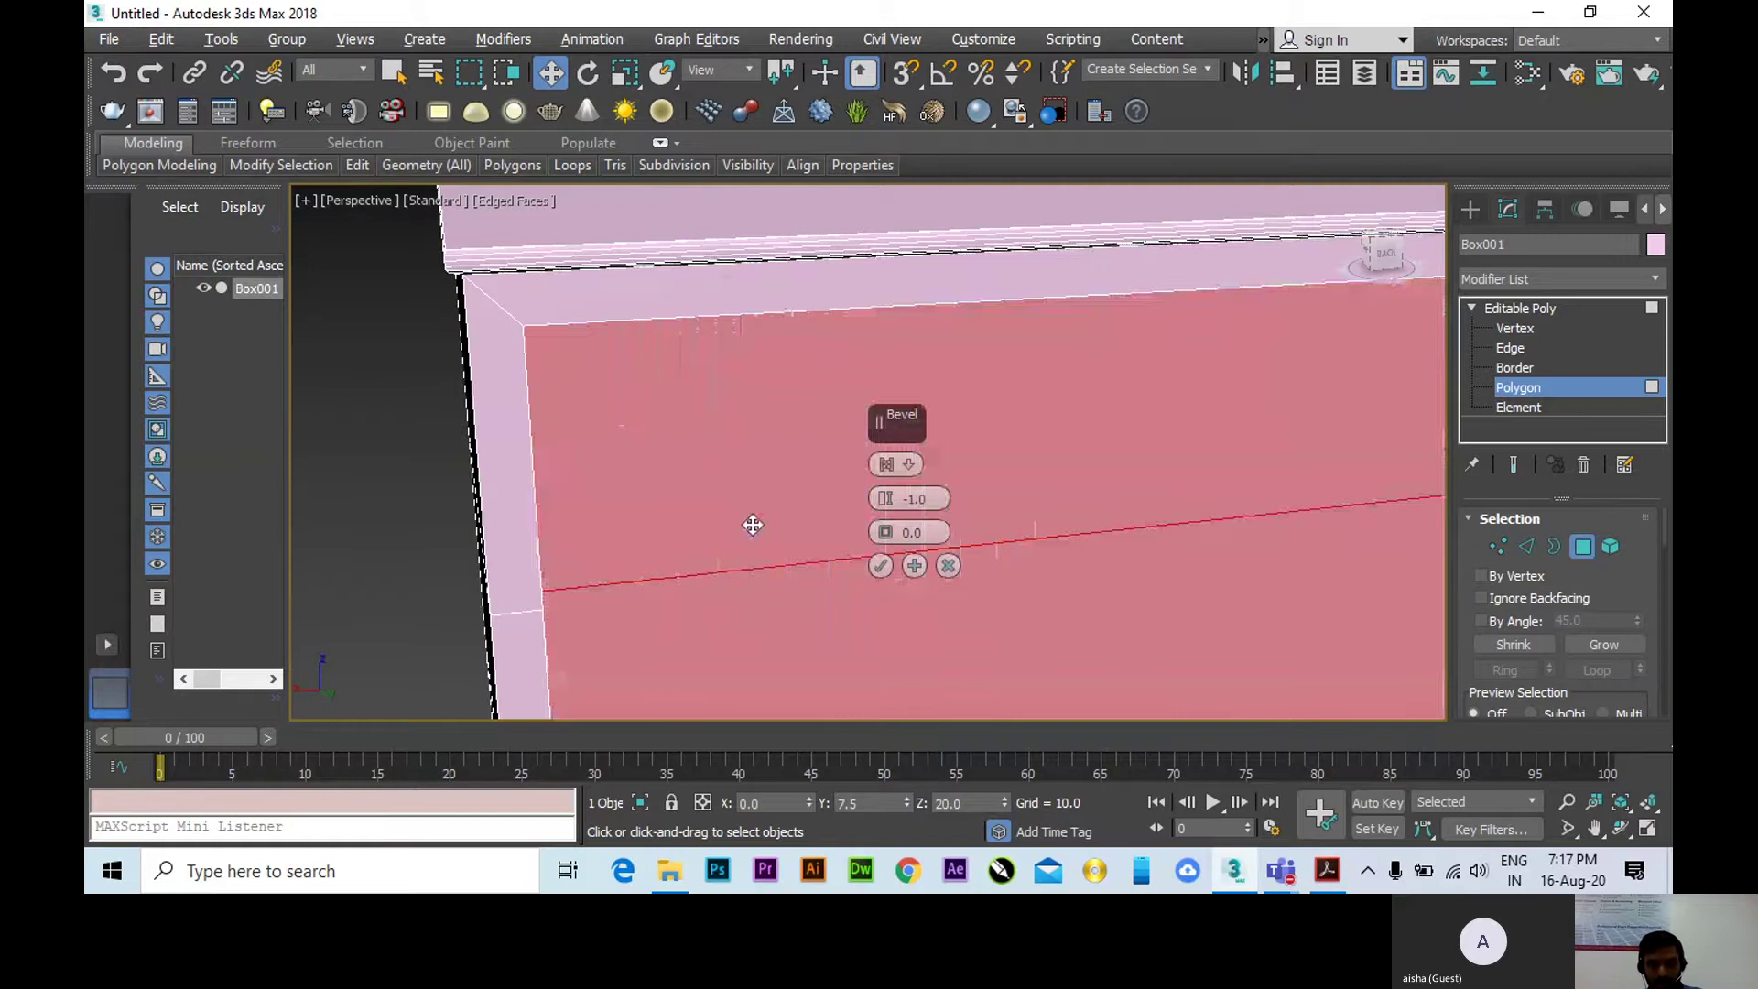
Examine the recessed panel's depth and inner walls along the side border and at the corner beneath the rim.
scroll(723, 499, down, 2)
scroll(674, 412, down, 3)
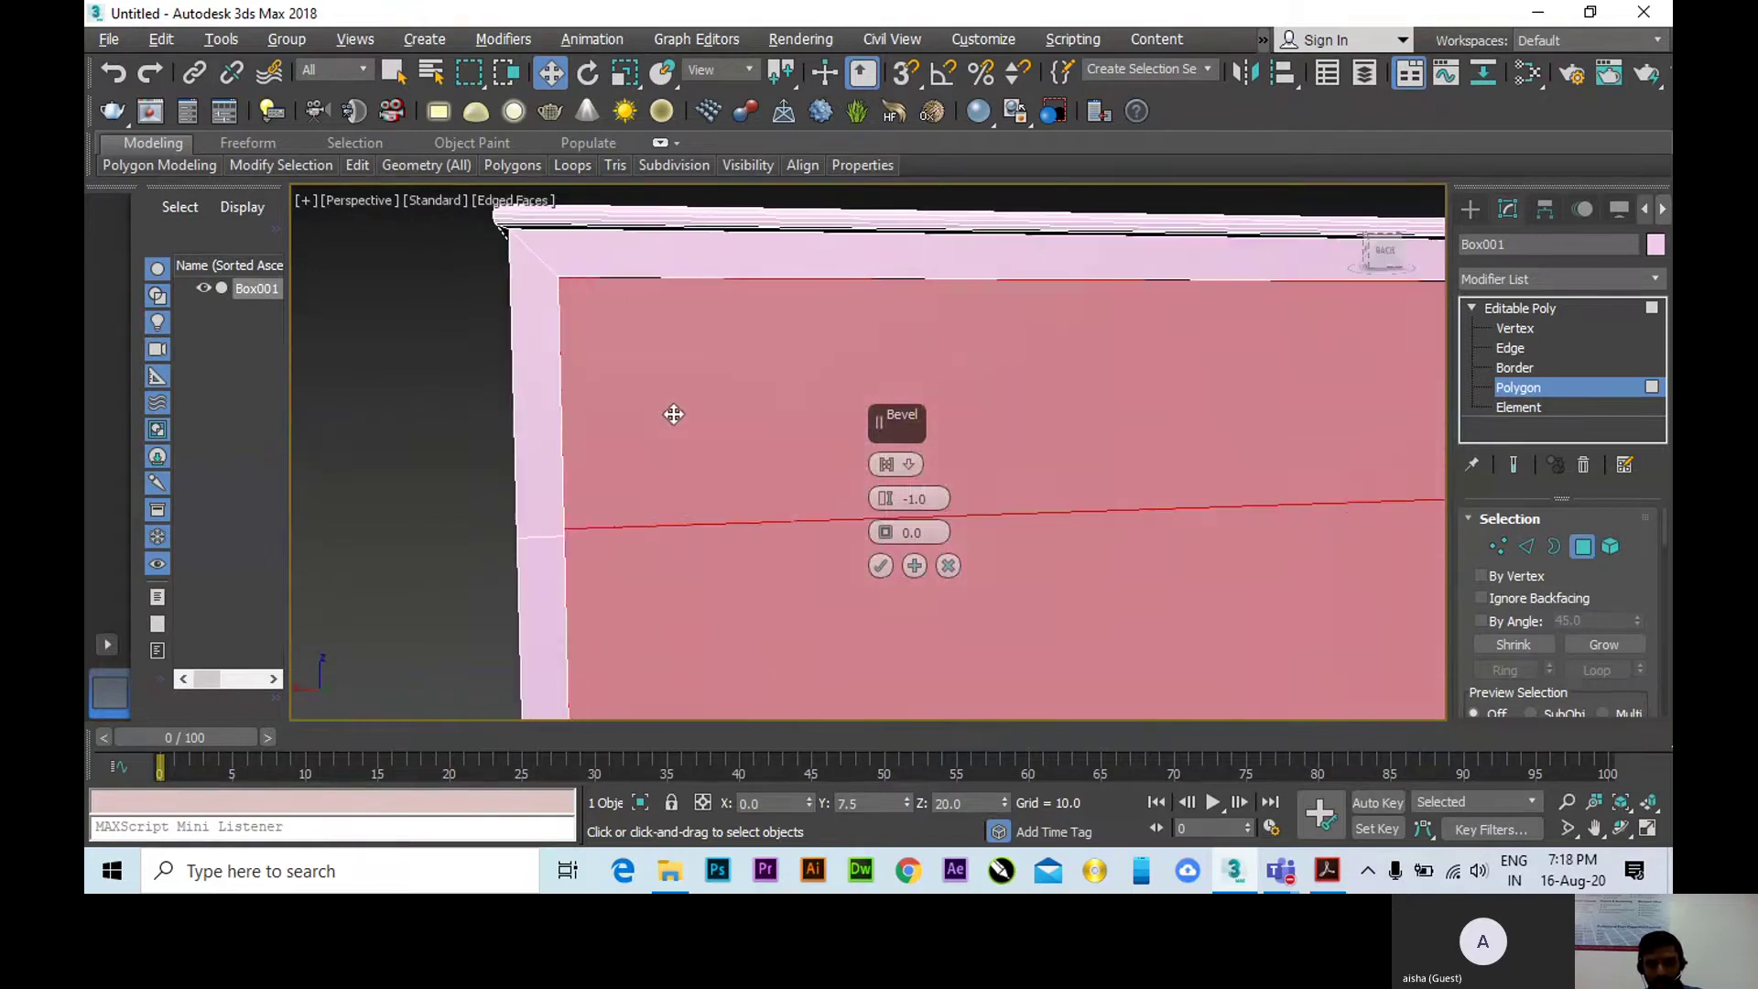
alt+middle_drag(666, 353, 1293, 444)
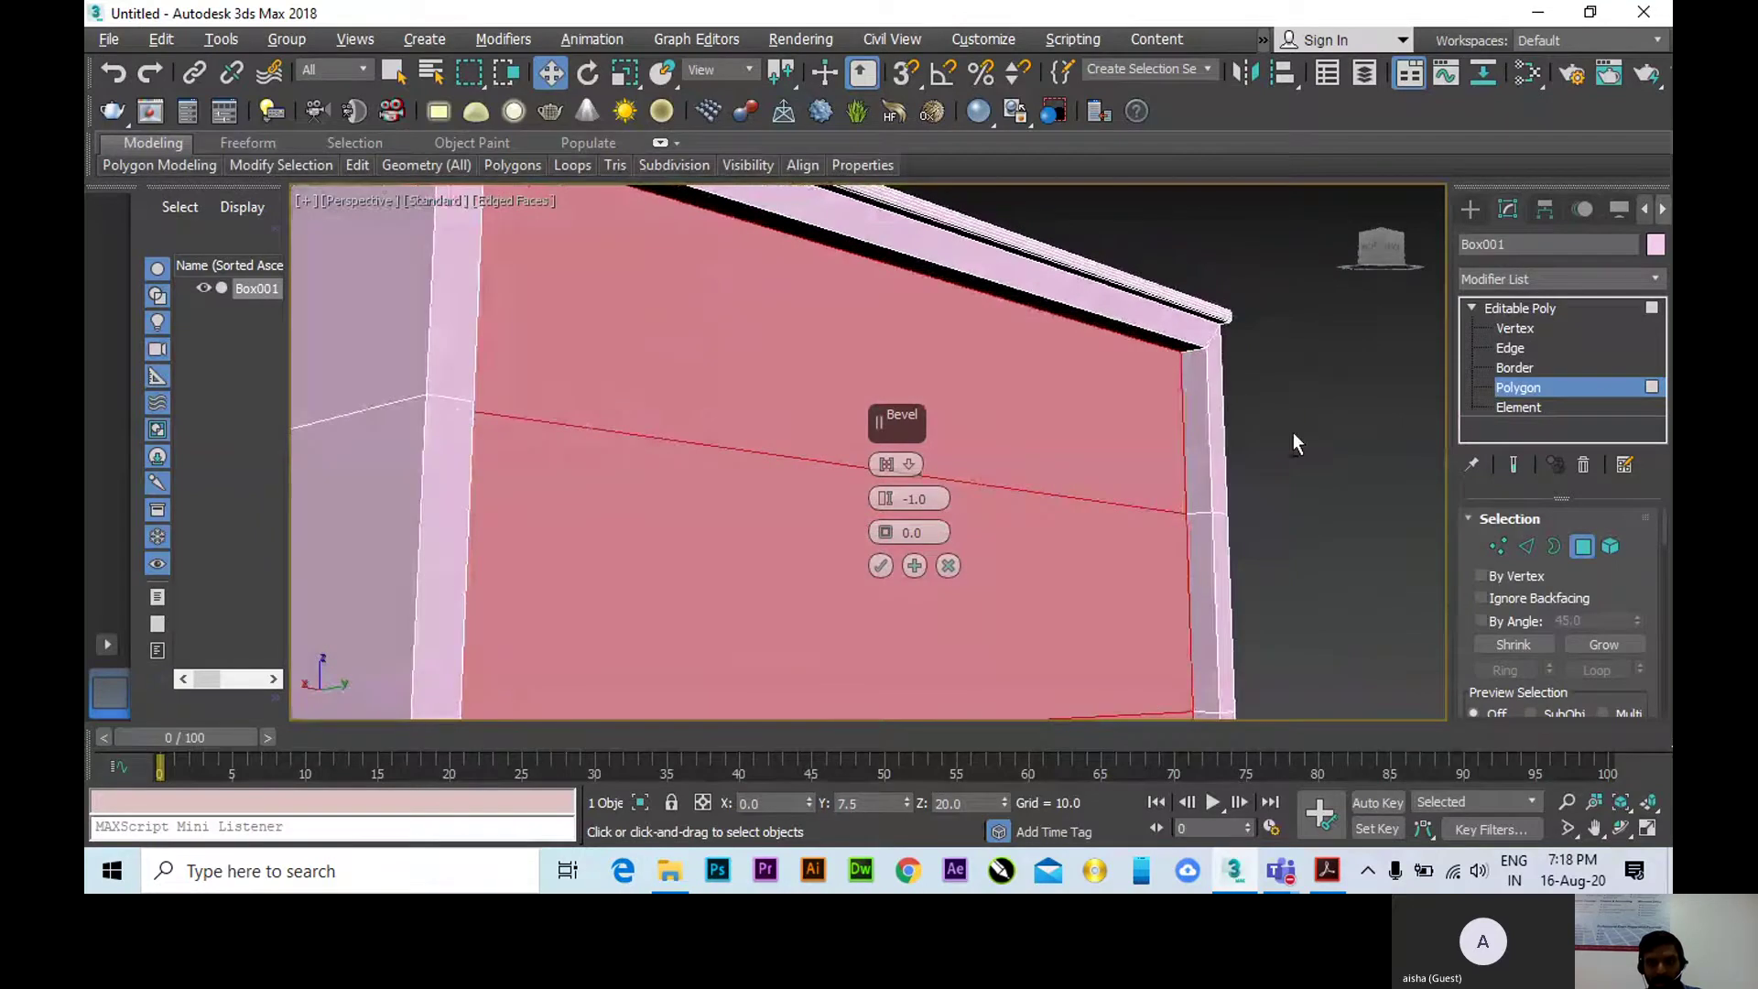
scroll(1292, 440, up, 5)
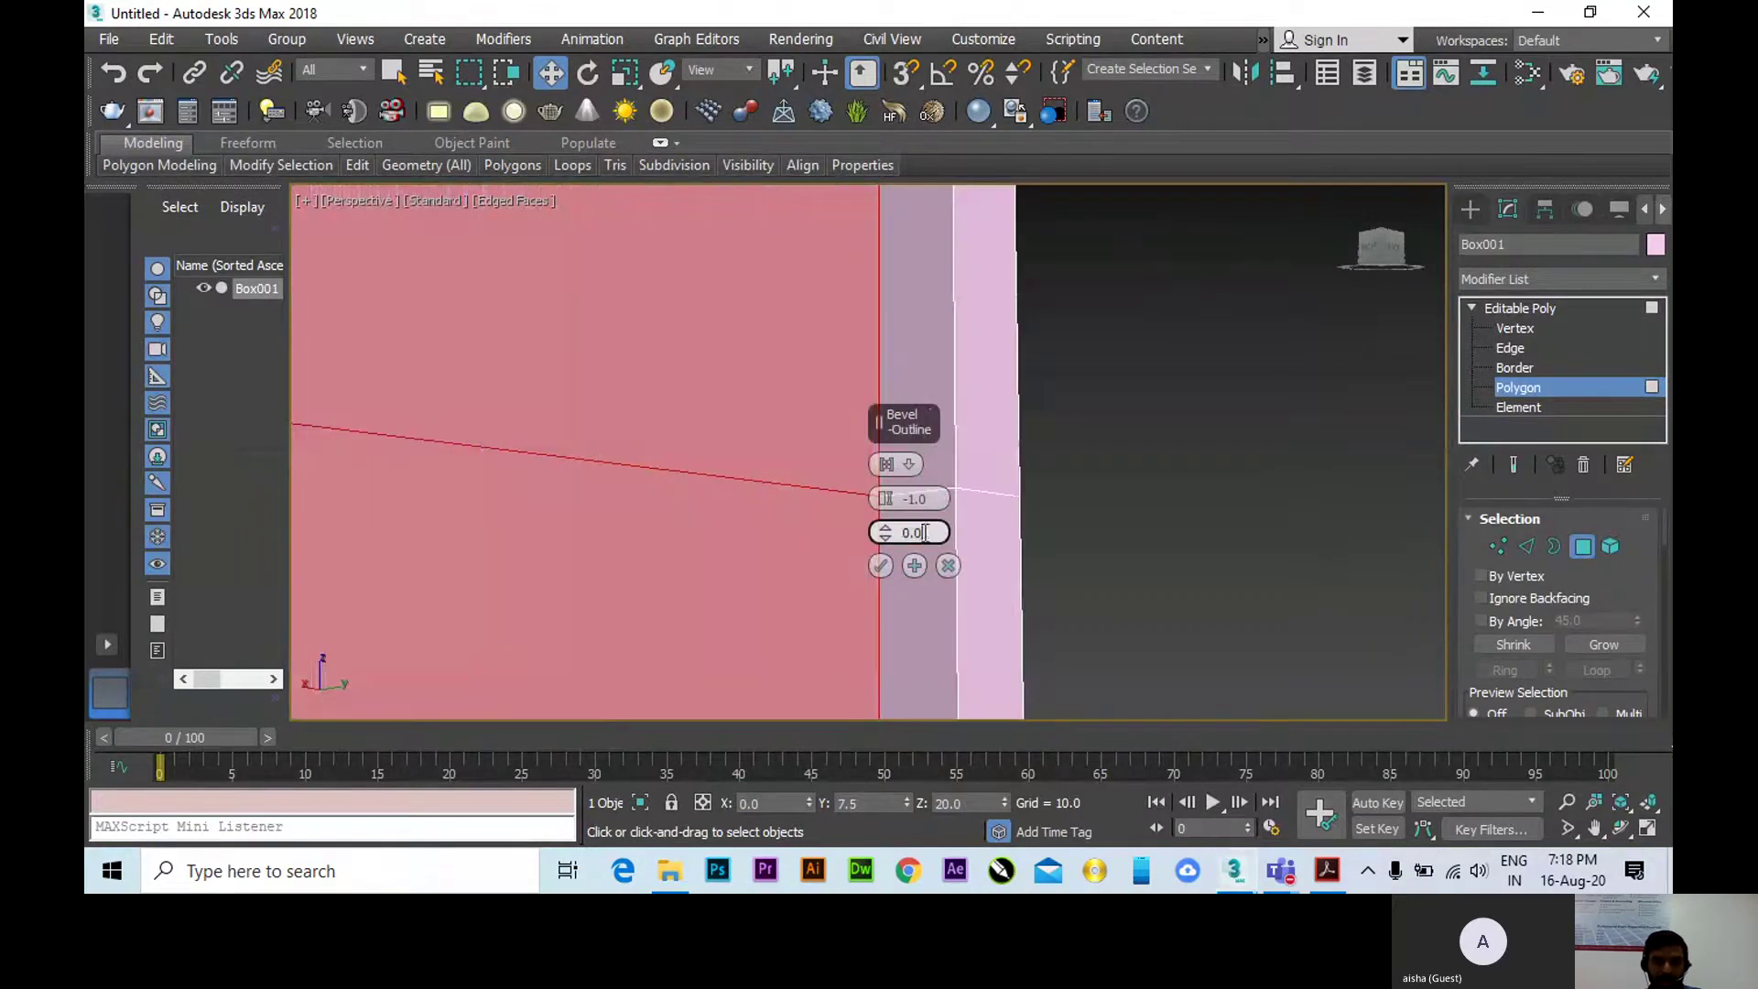
click(900, 532)
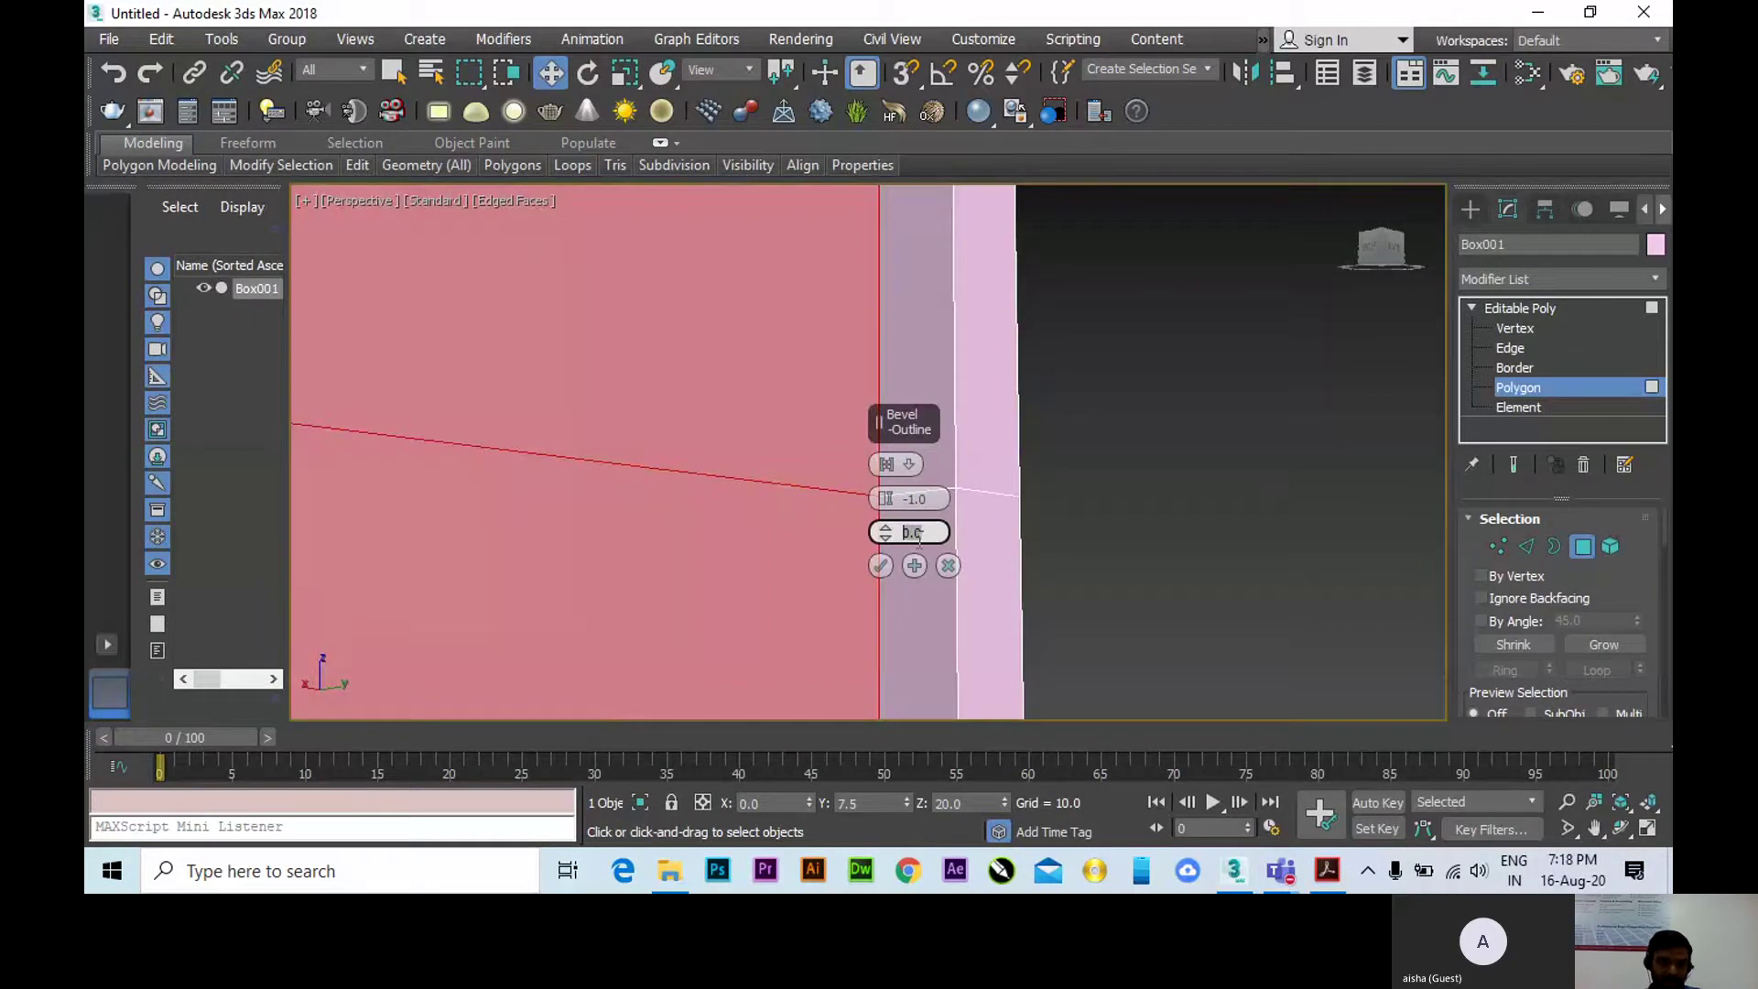
alt+middle_drag(966, 314, 995, 620)
scroll(1003, 595, down, 8)
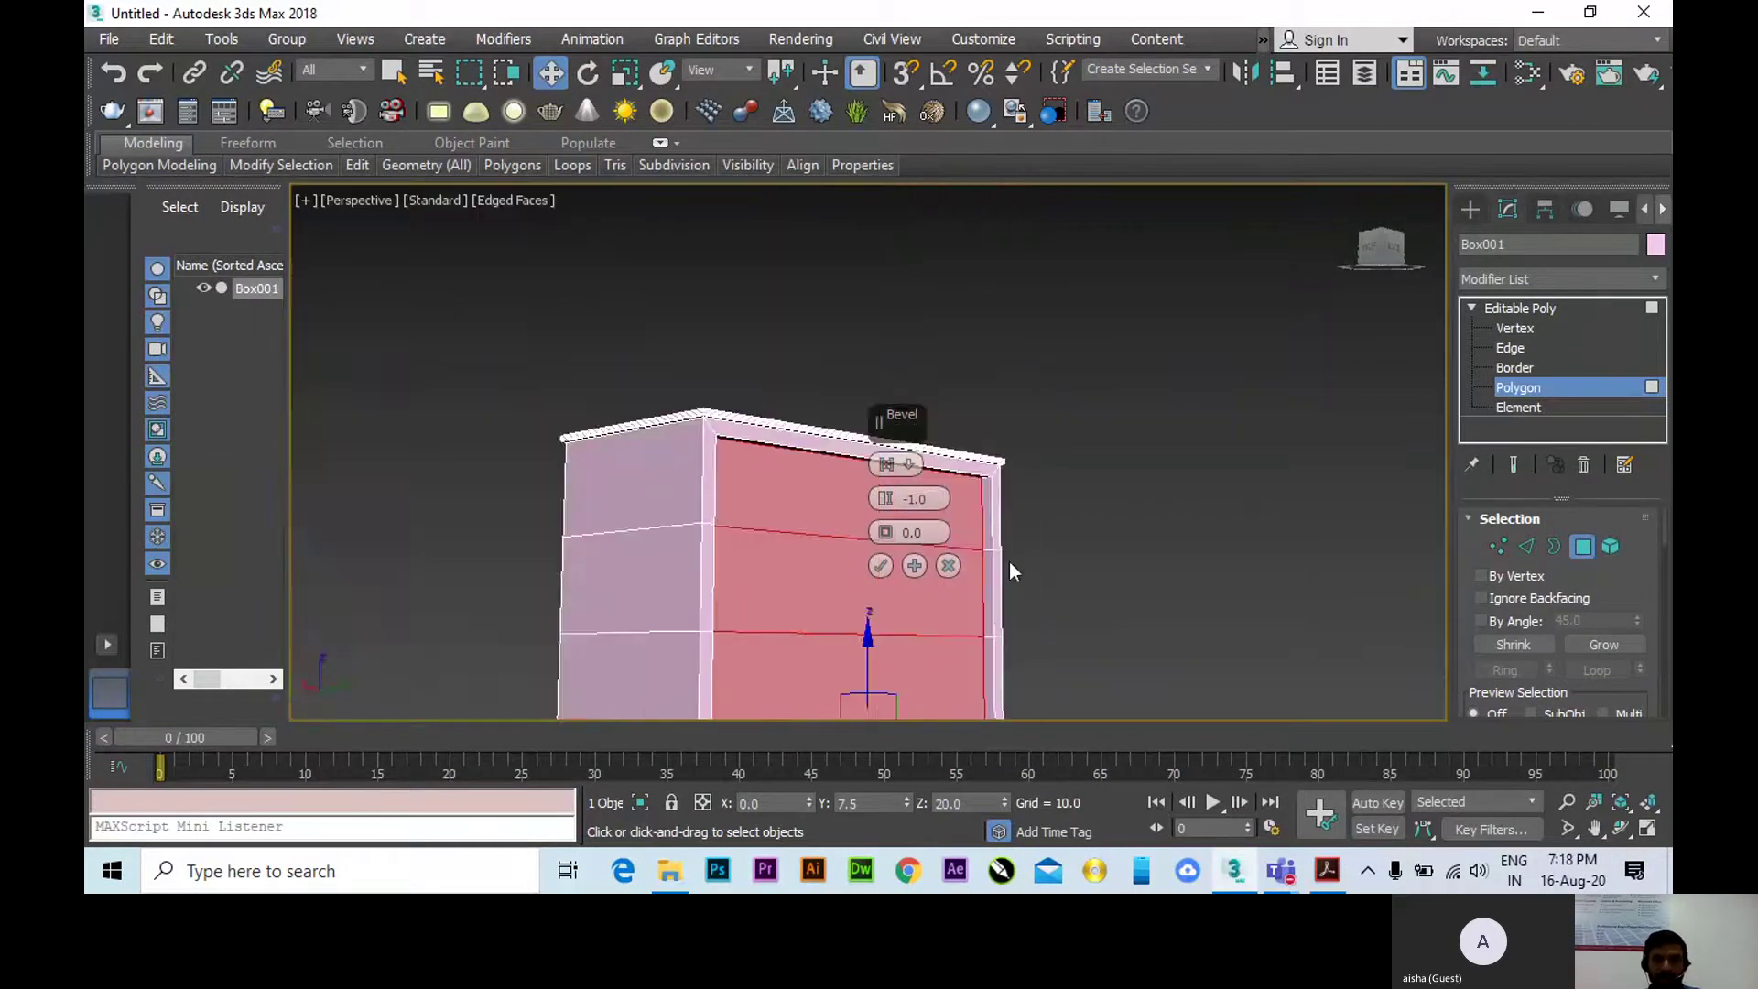
scroll(1003, 550, up, 8)
scroll(1000, 495, up, 2)
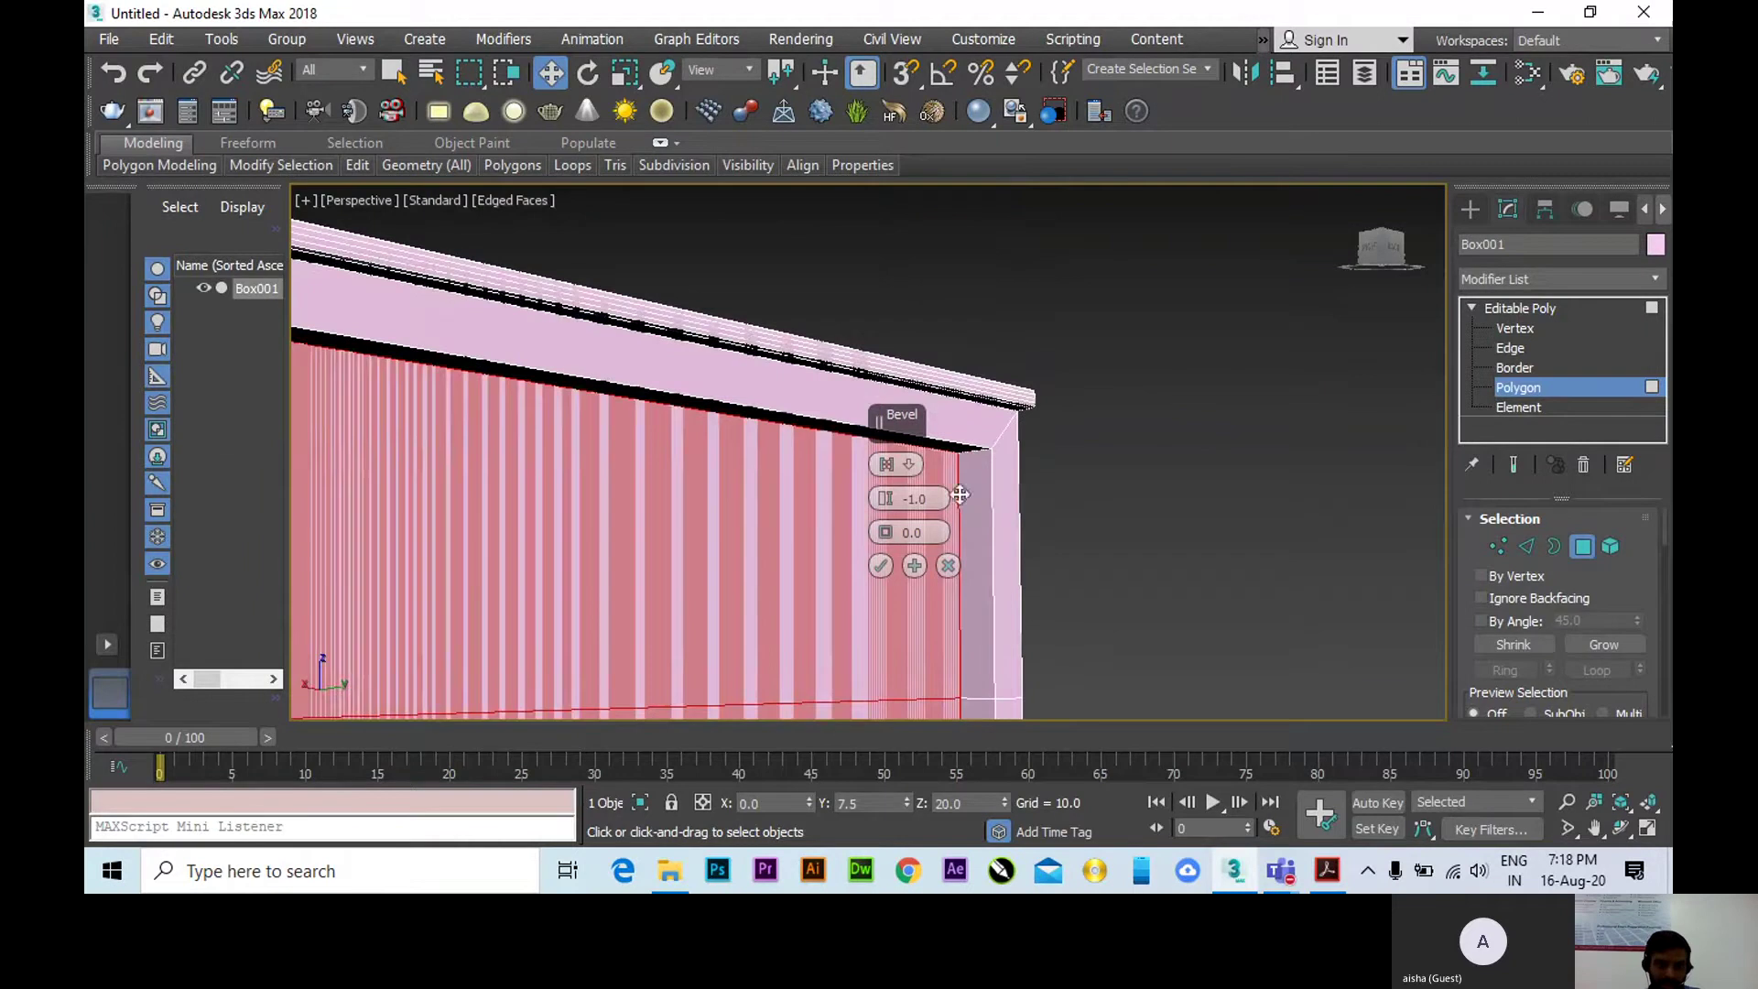
Accept the bevel that recesses the selected polygons on the cabinet's wide side.
scroll(962, 362, down, 6)
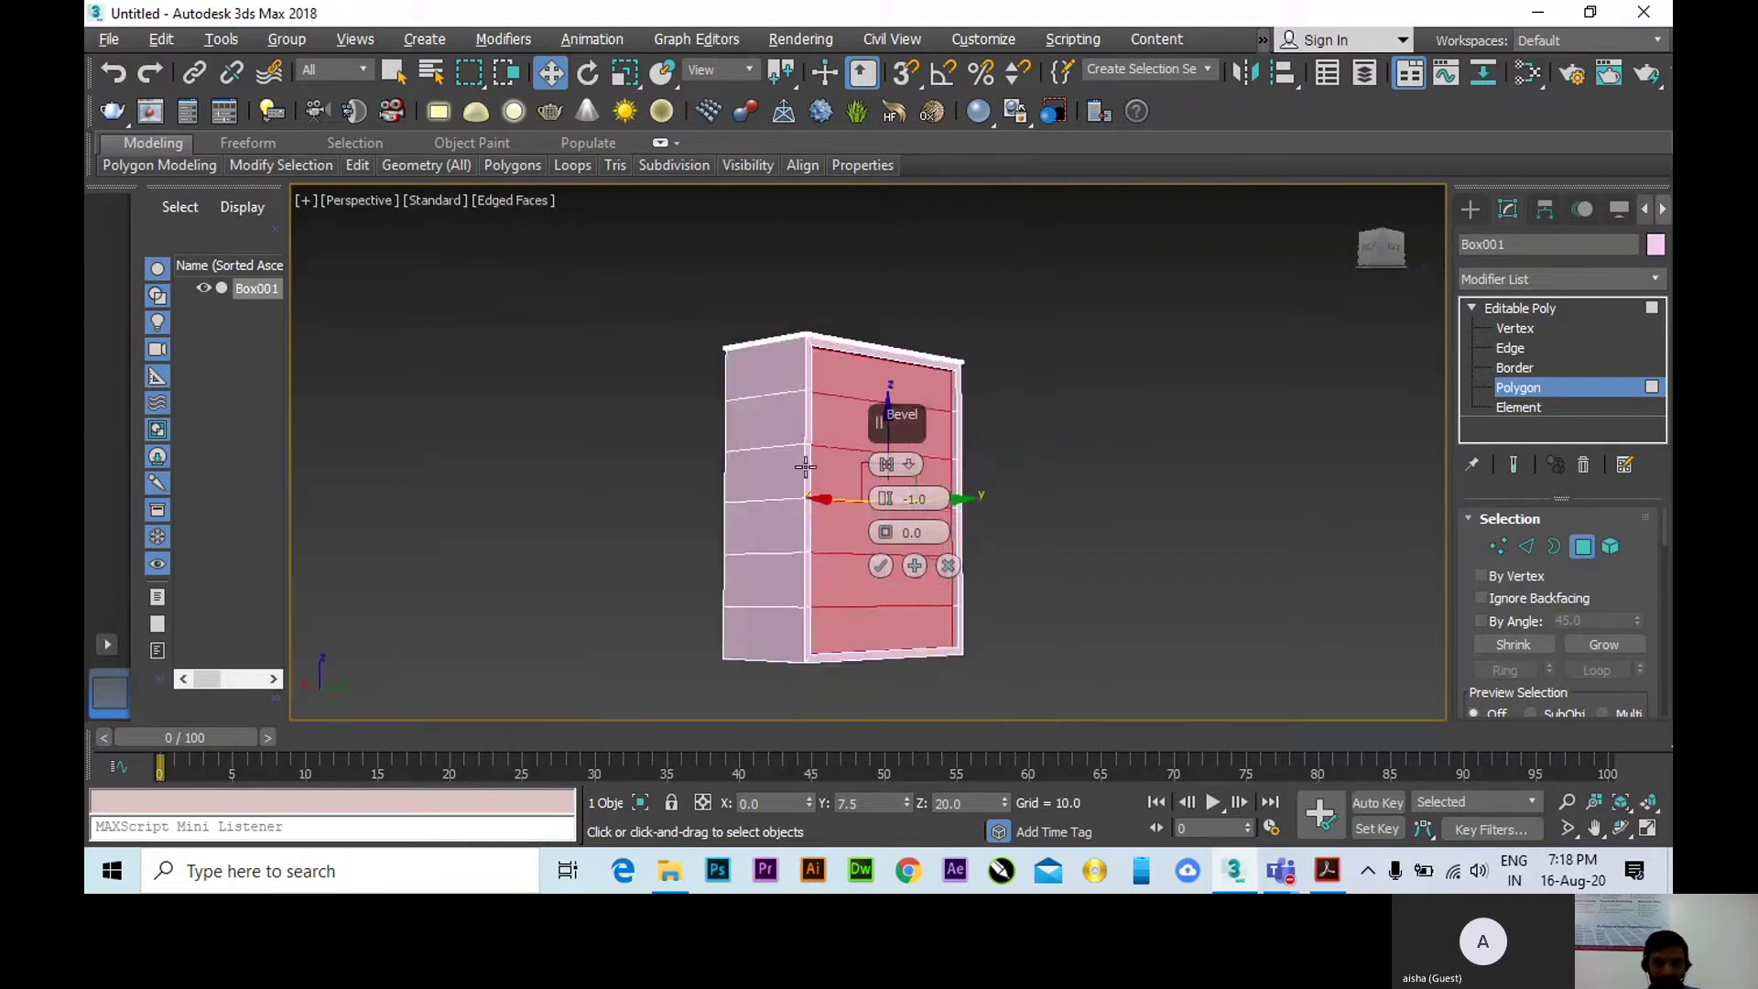
alt+middle_drag(916, 394, 891, 568)
click(892, 569)
scroll(867, 542, up, 3)
scroll(699, 392, up, 6)
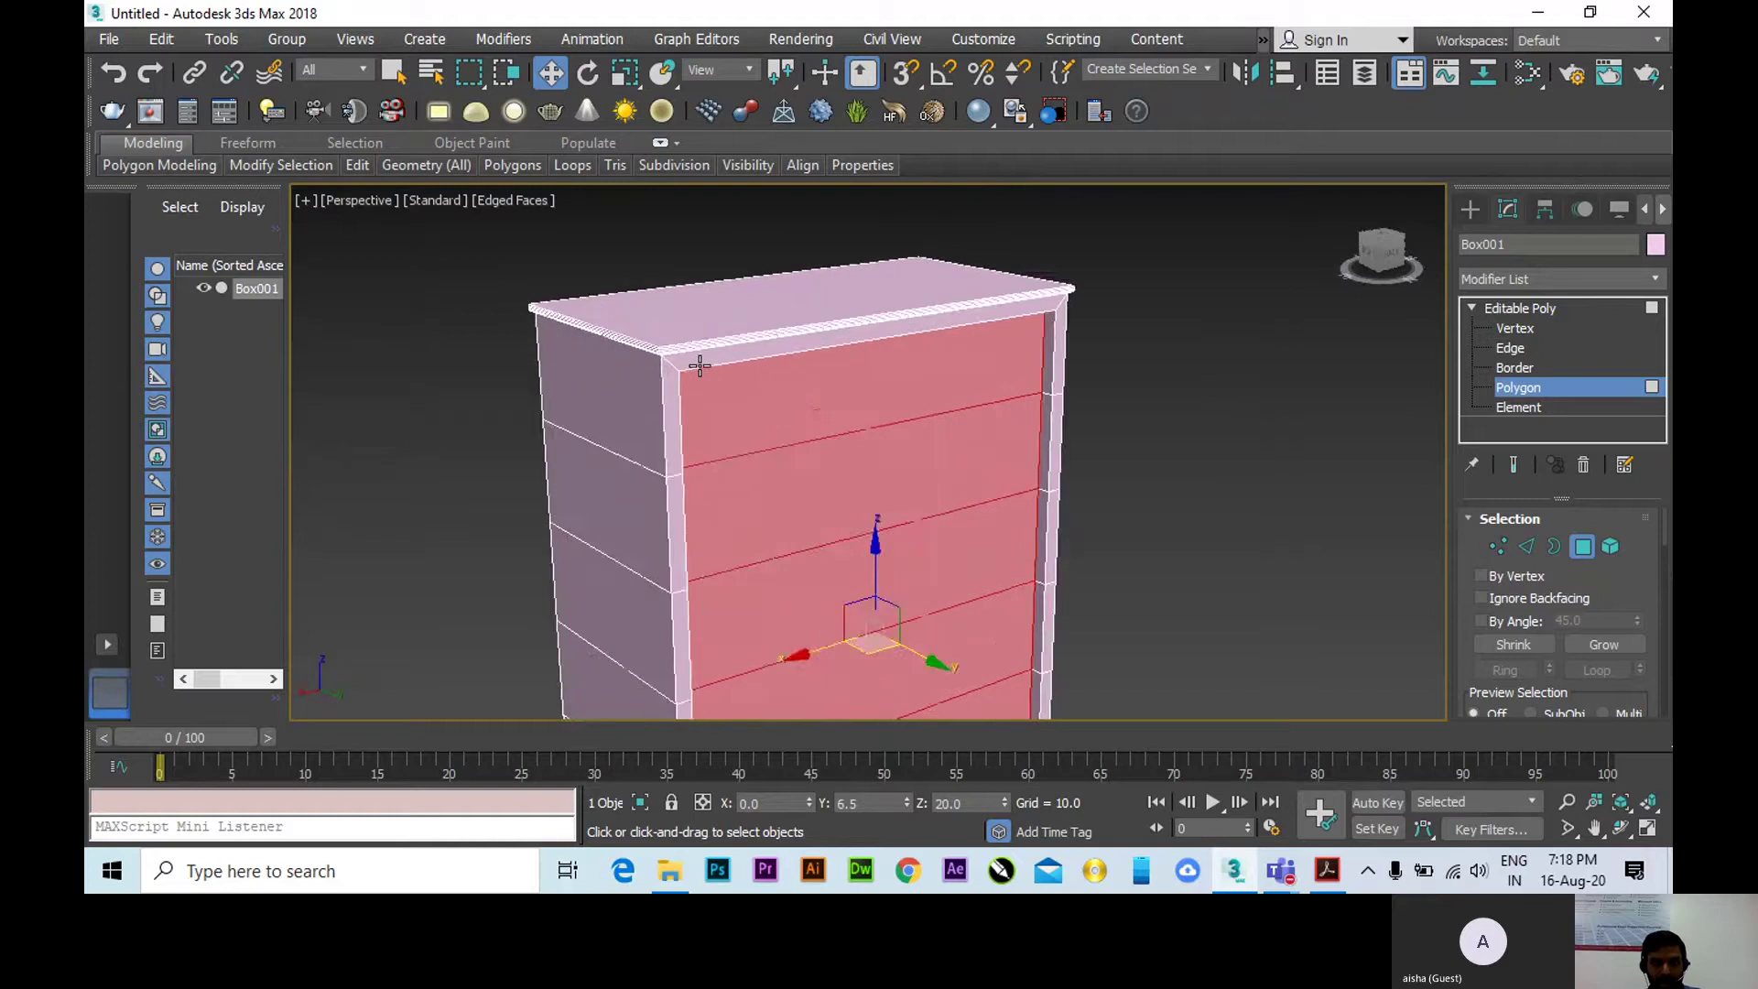
middle_drag(804, 436, 759, 380)
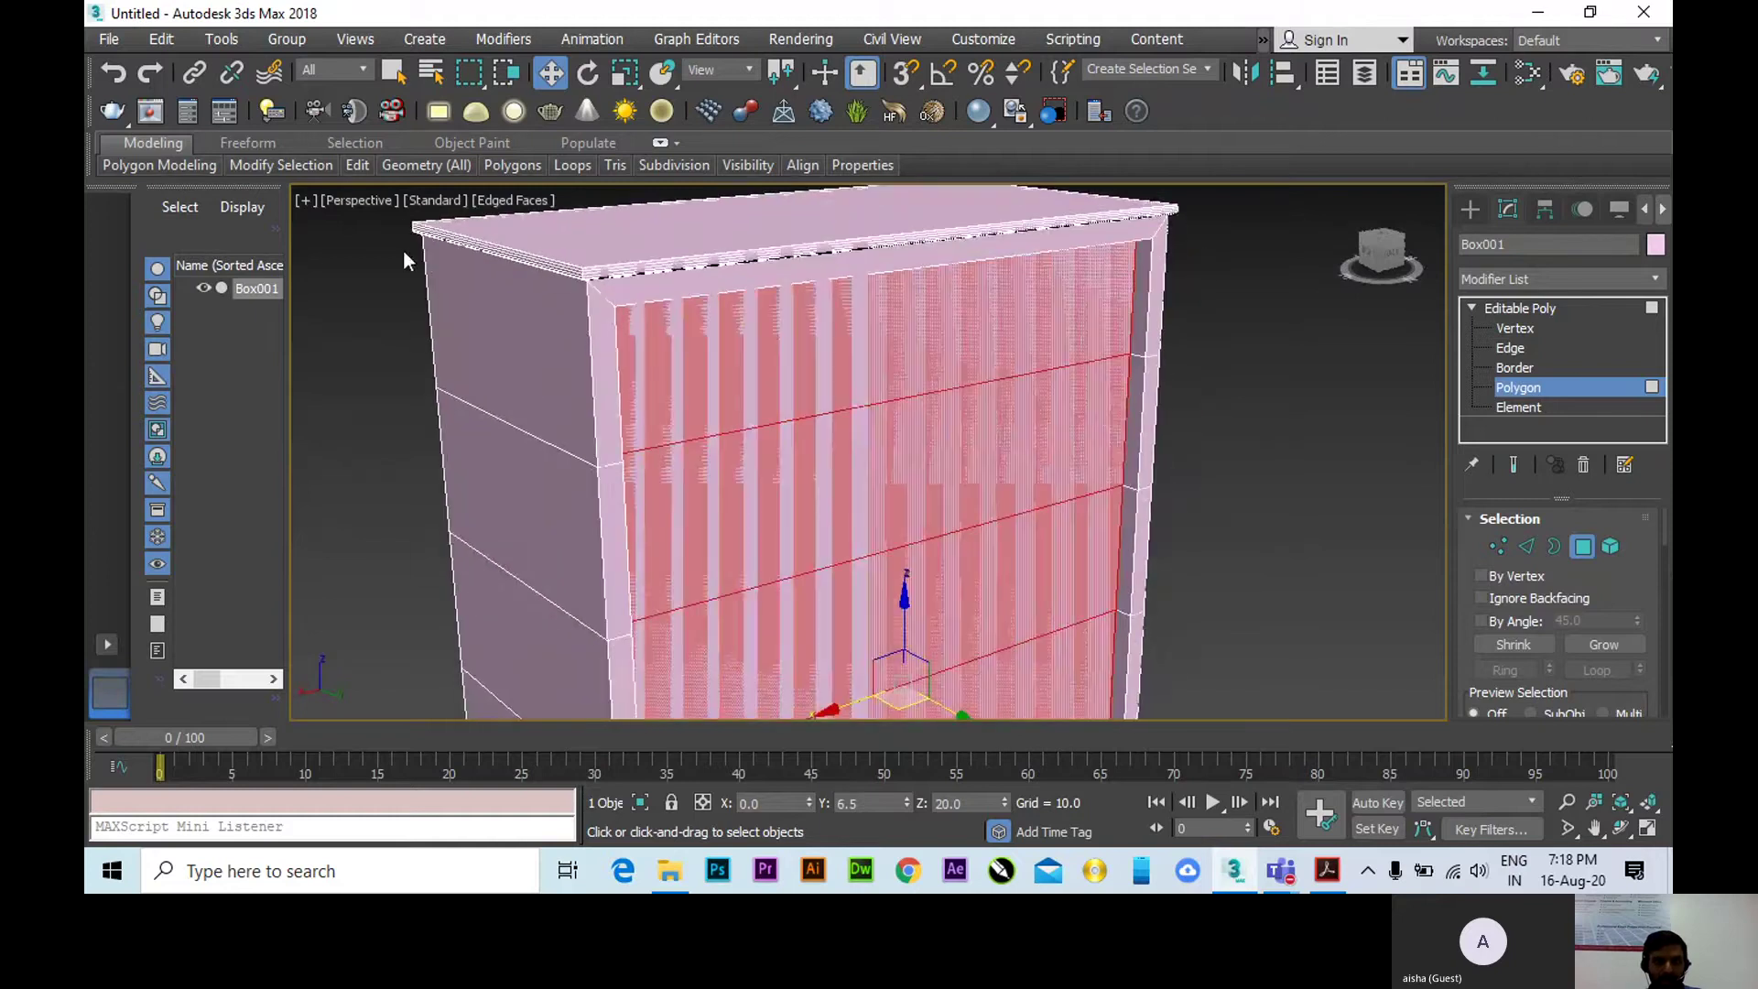
Inset the recessed polygons of the wide side by 0.5 and accept the result.
mouse_move(518, 165)
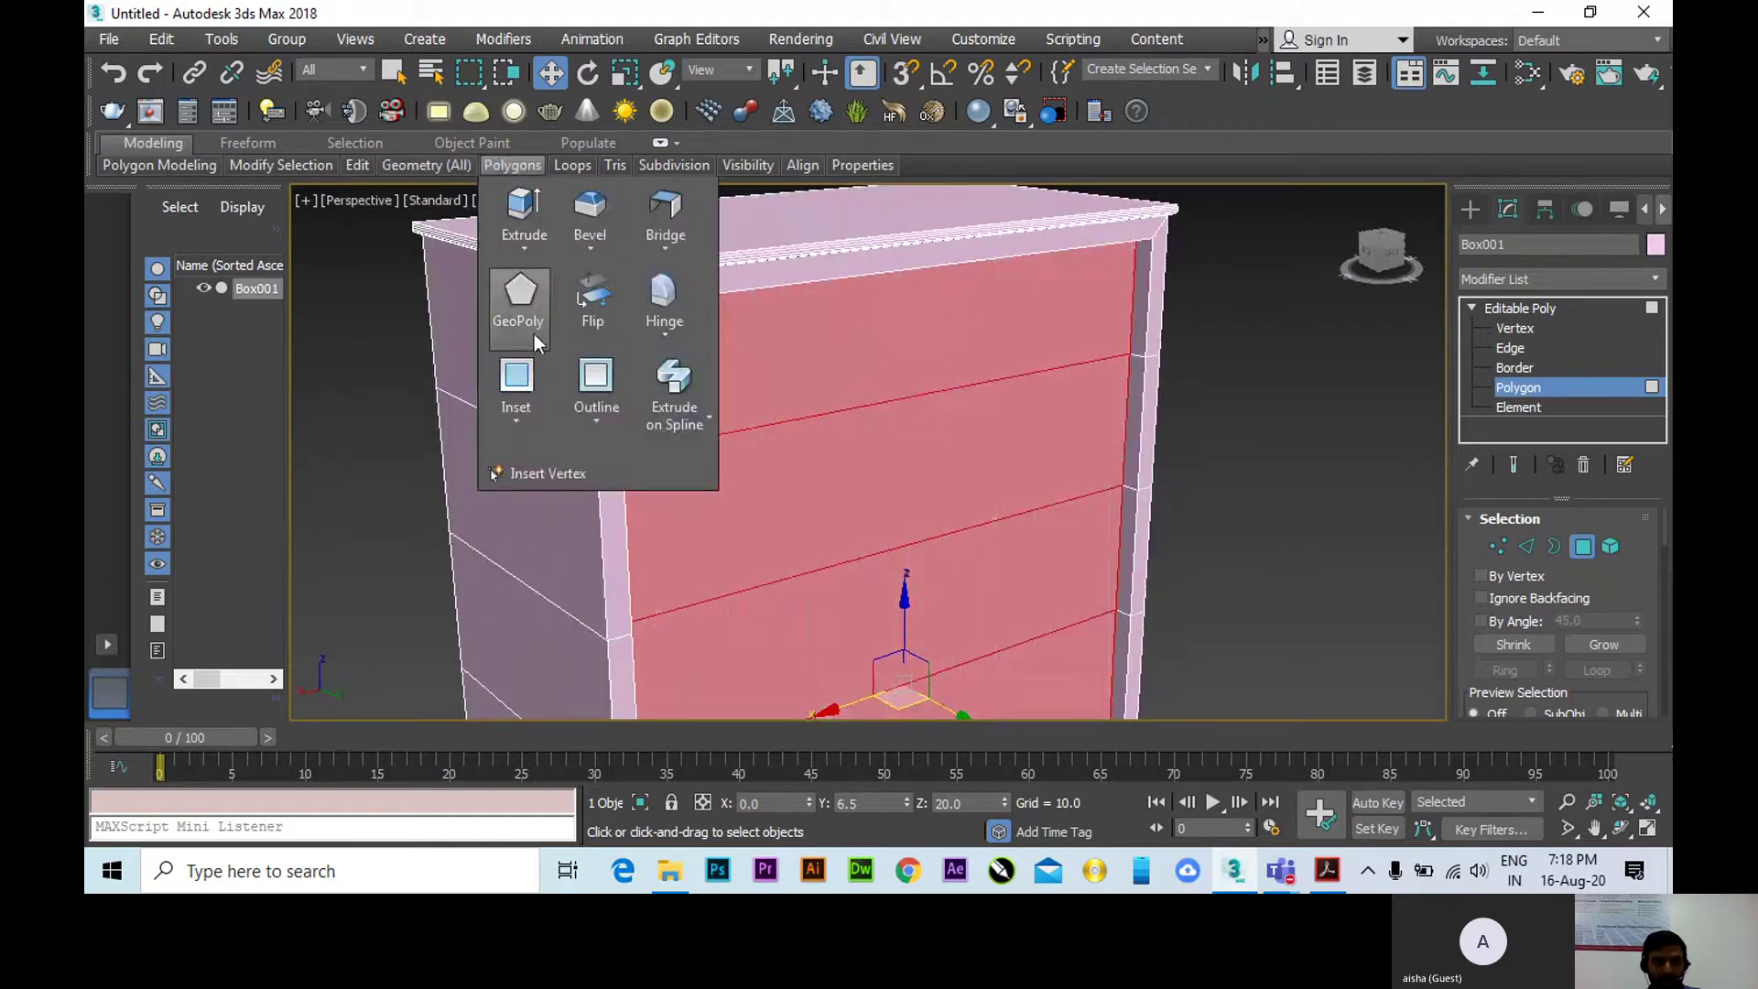
click(527, 431)
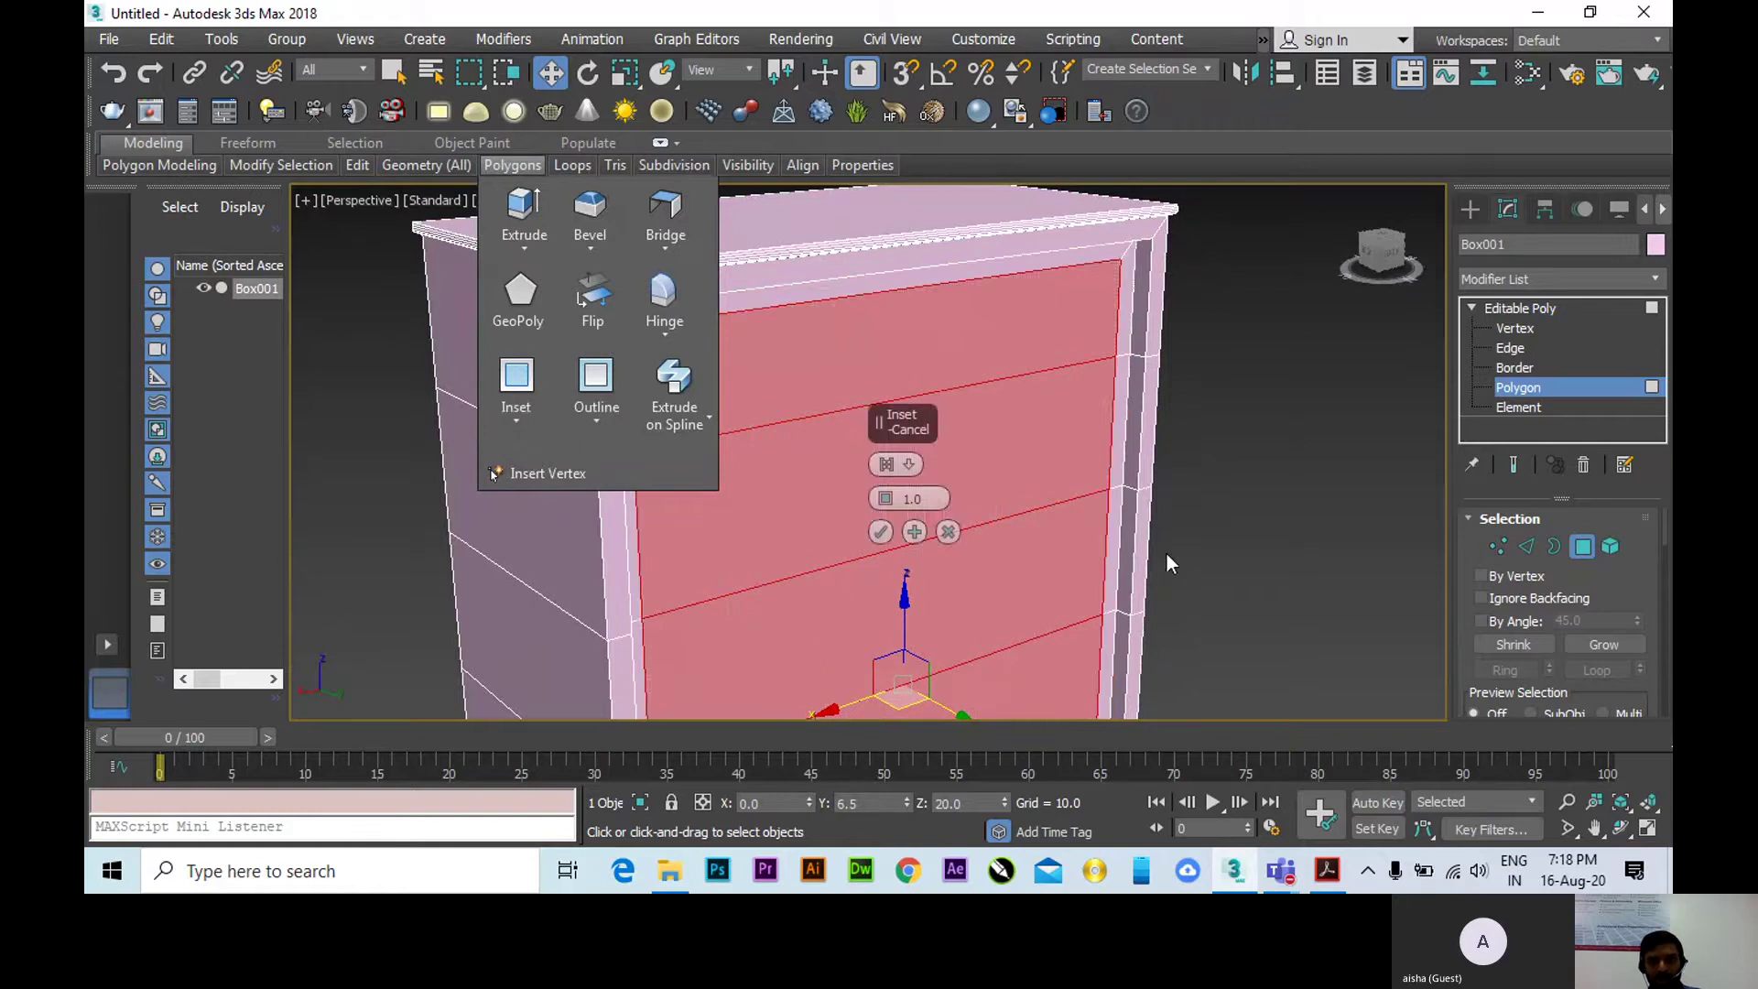
alt+middle_drag(1170, 563, 1044, 400)
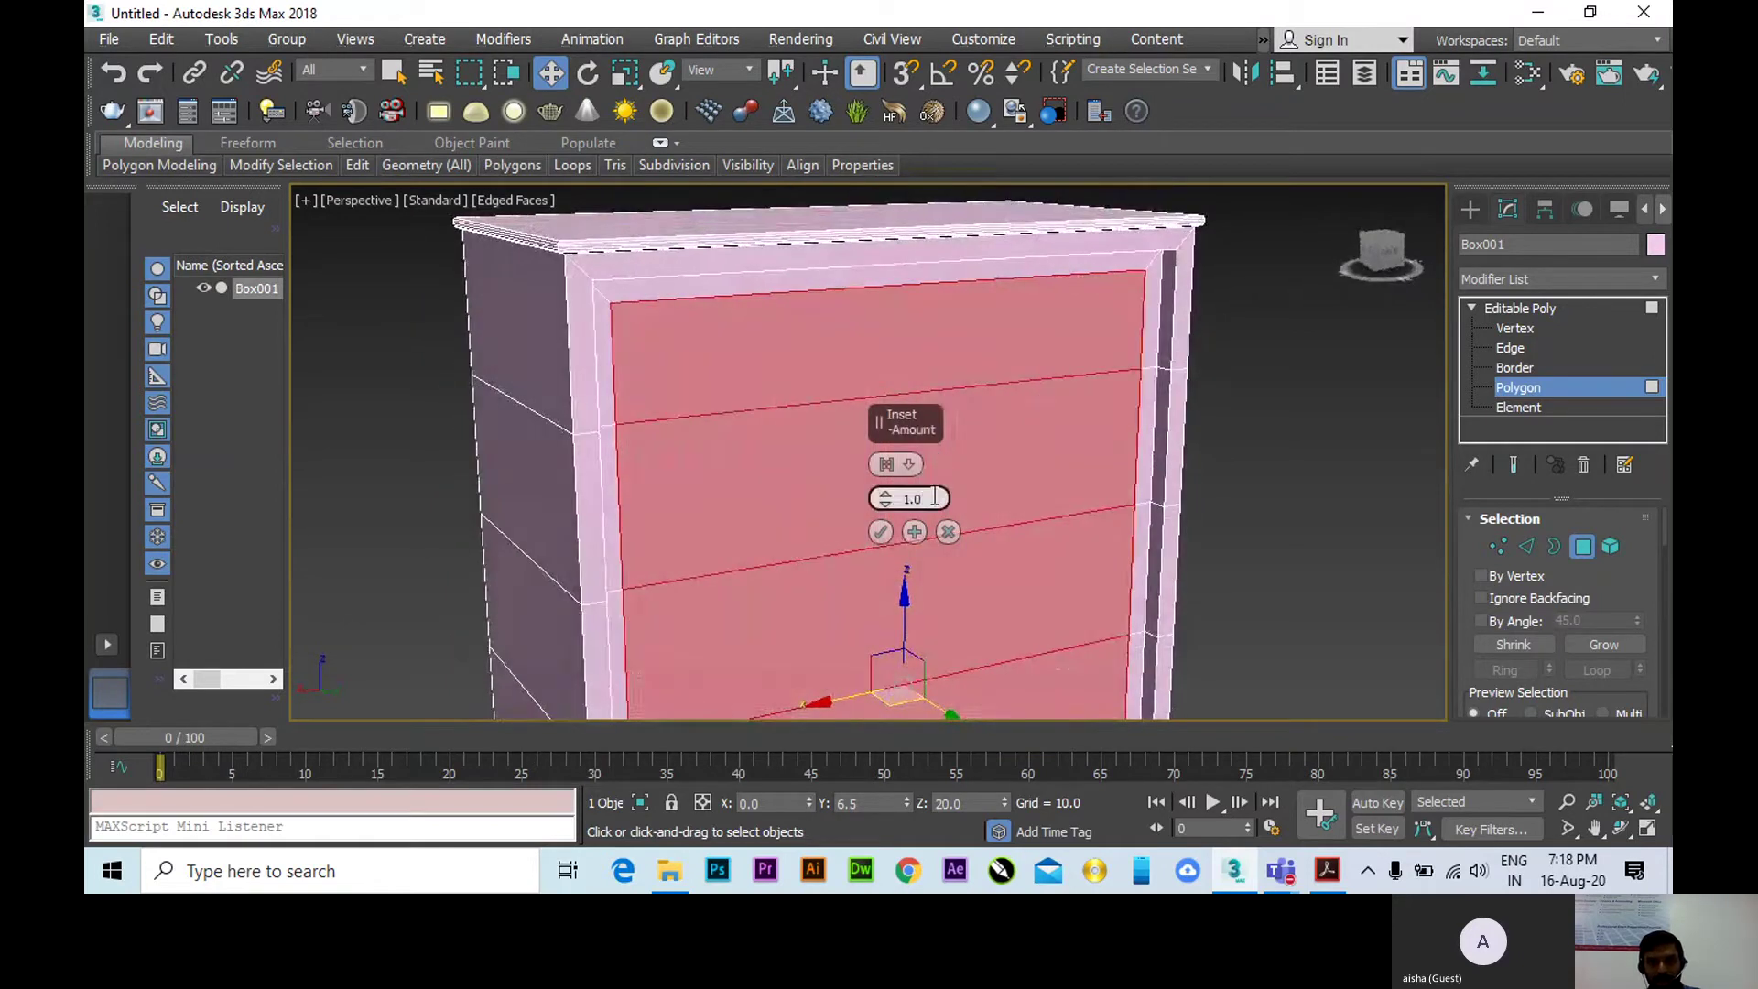
drag(935, 497, 898, 498)
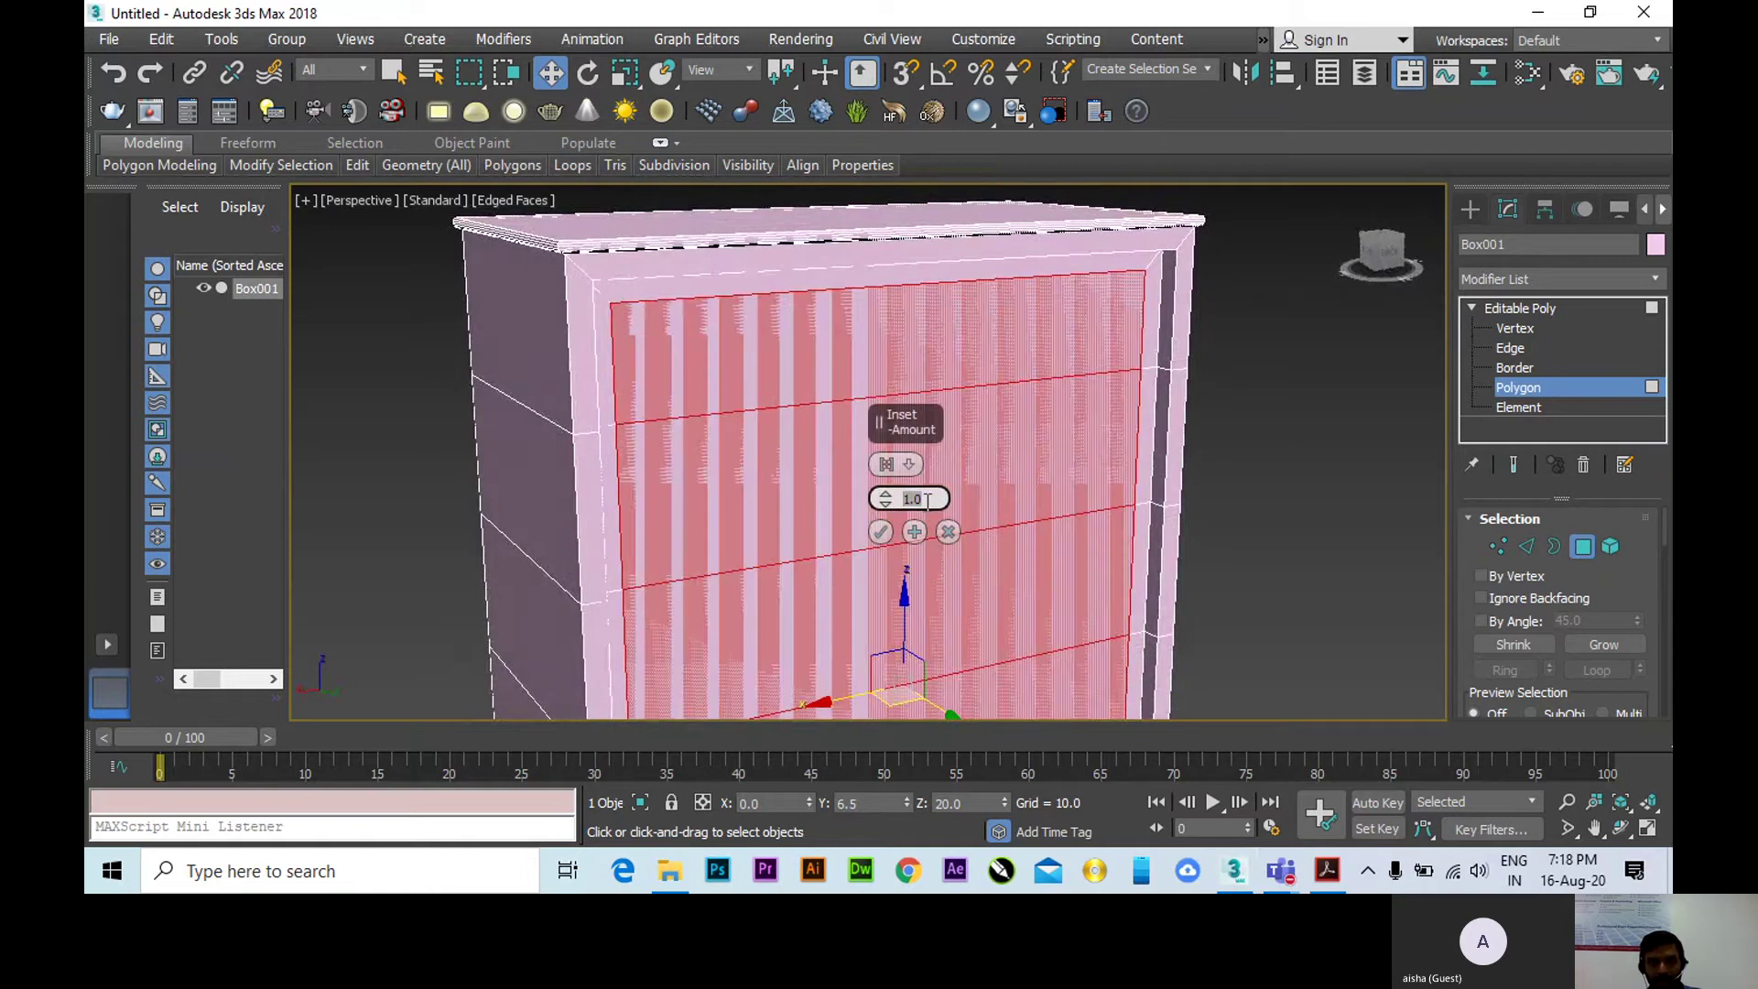
text(.5)
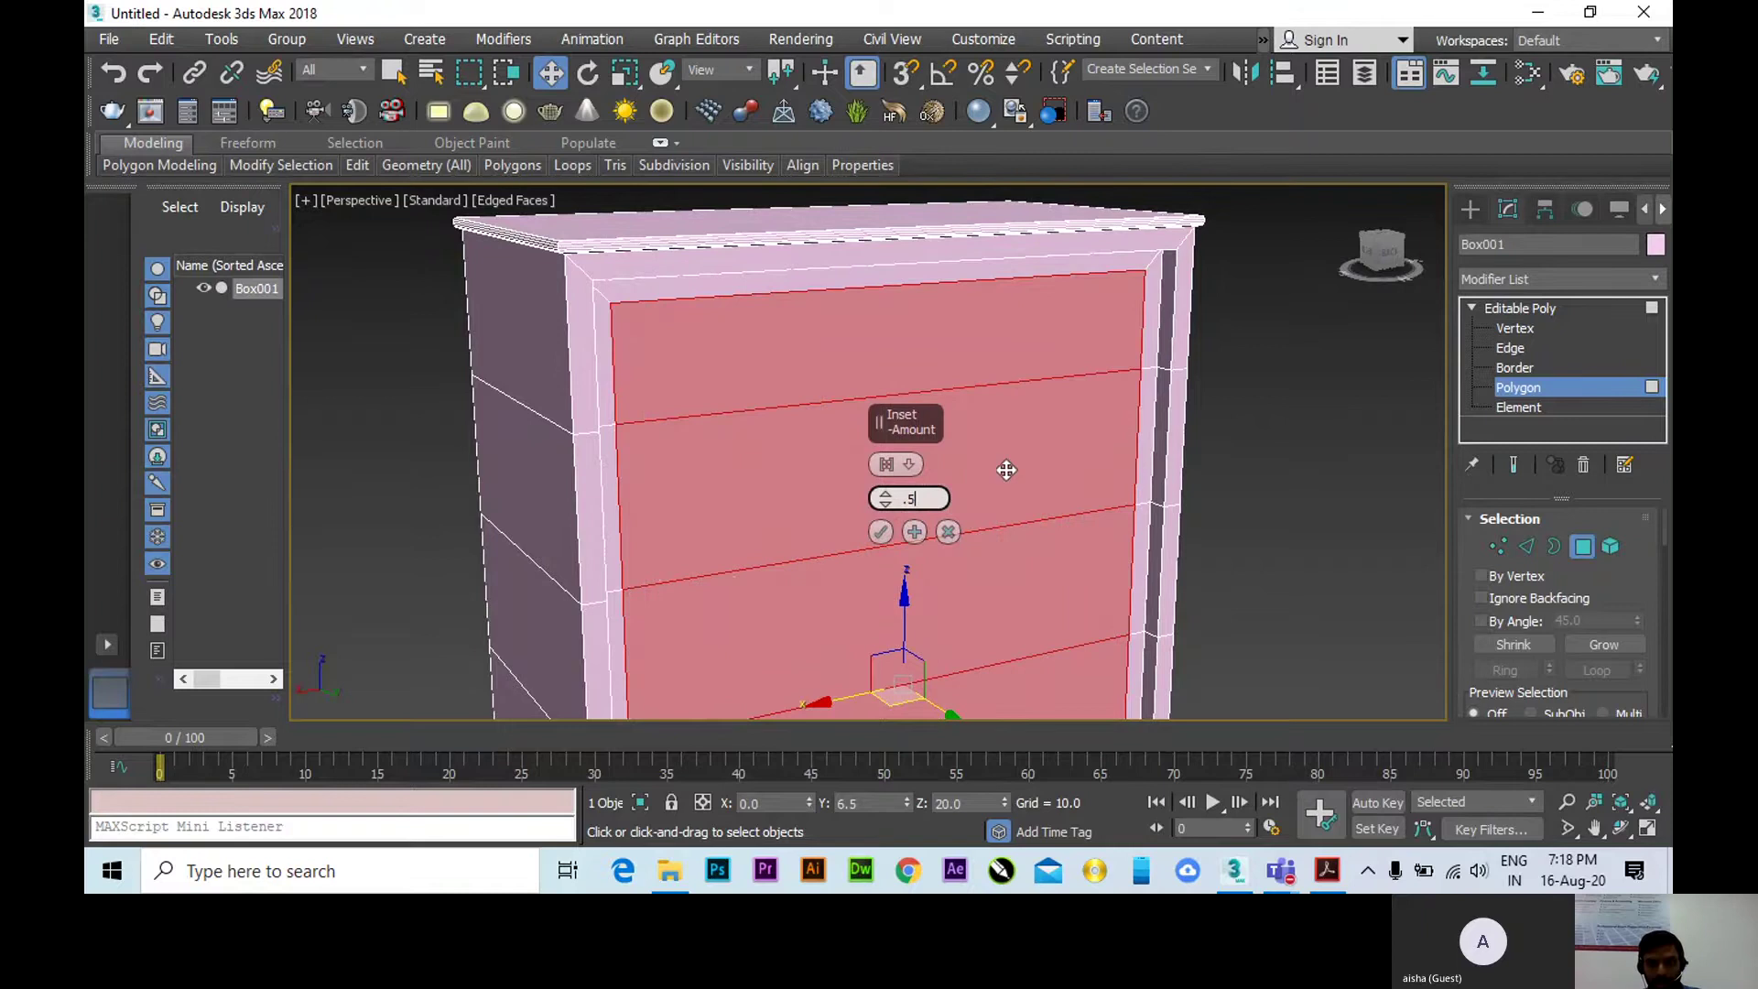
alt+middle_drag(1026, 477, 687, 443)
click(879, 534)
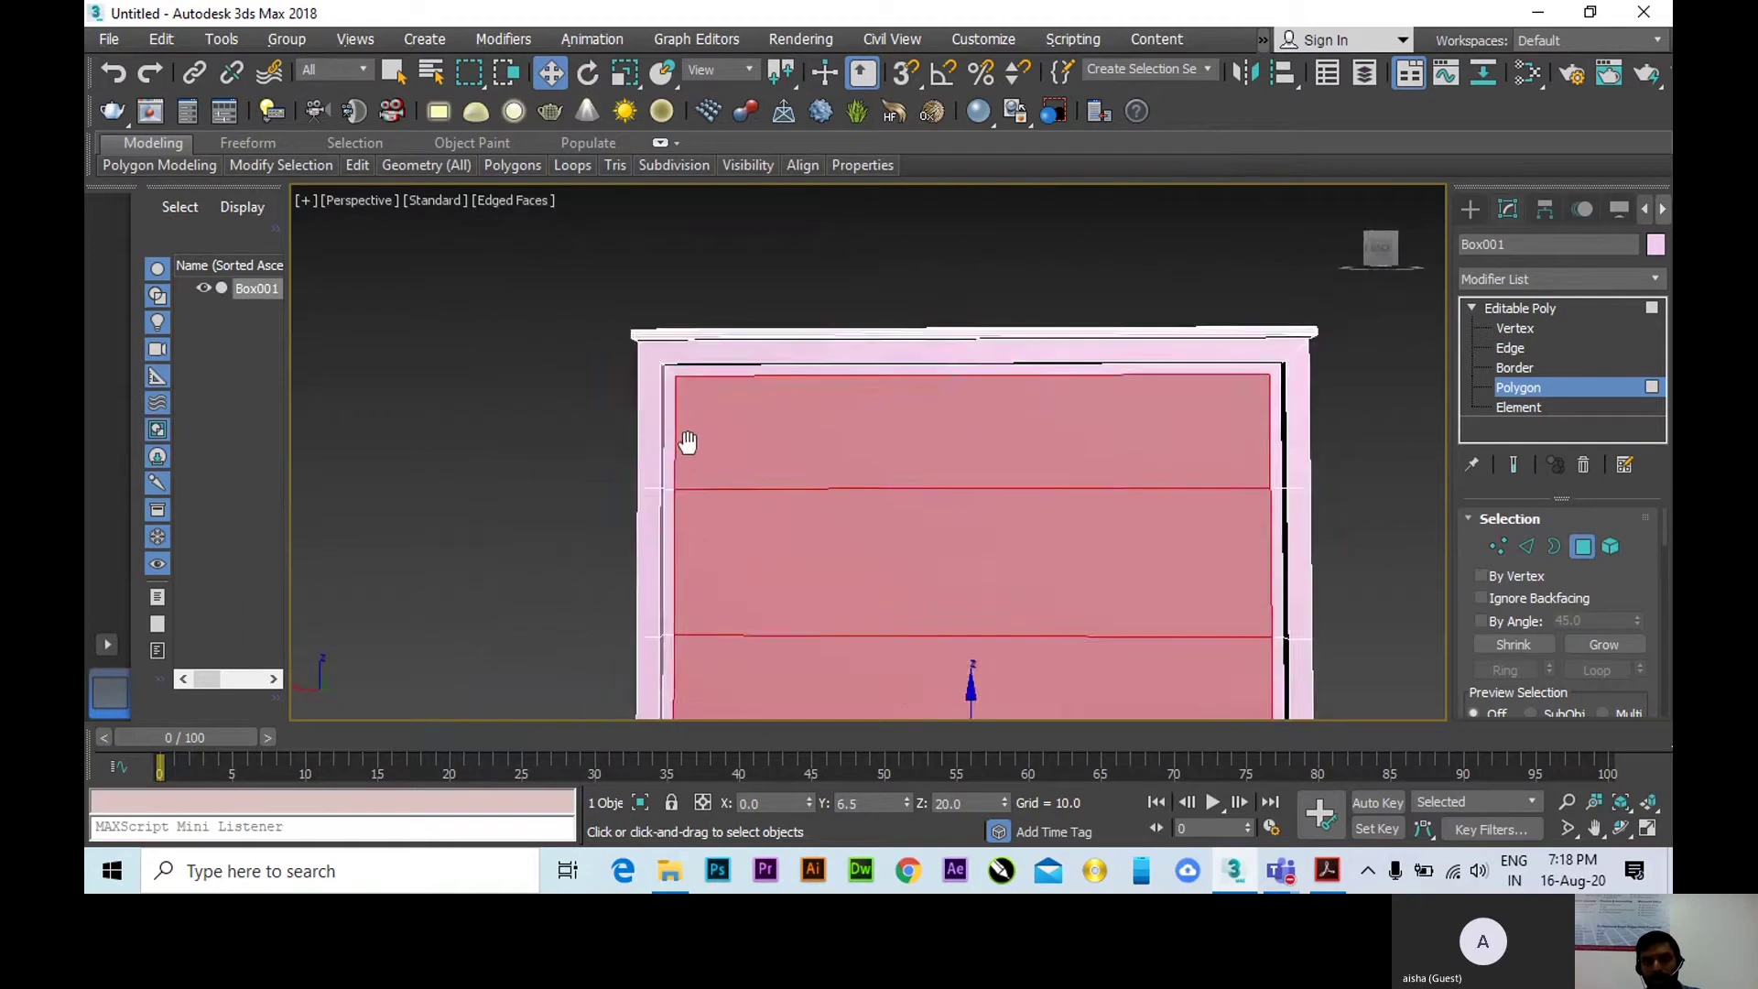
Examine the new inner border of the recessed panel at its upper corner and across the wide side.
scroll(675, 373, up, 5)
scroll(675, 373, up, 3)
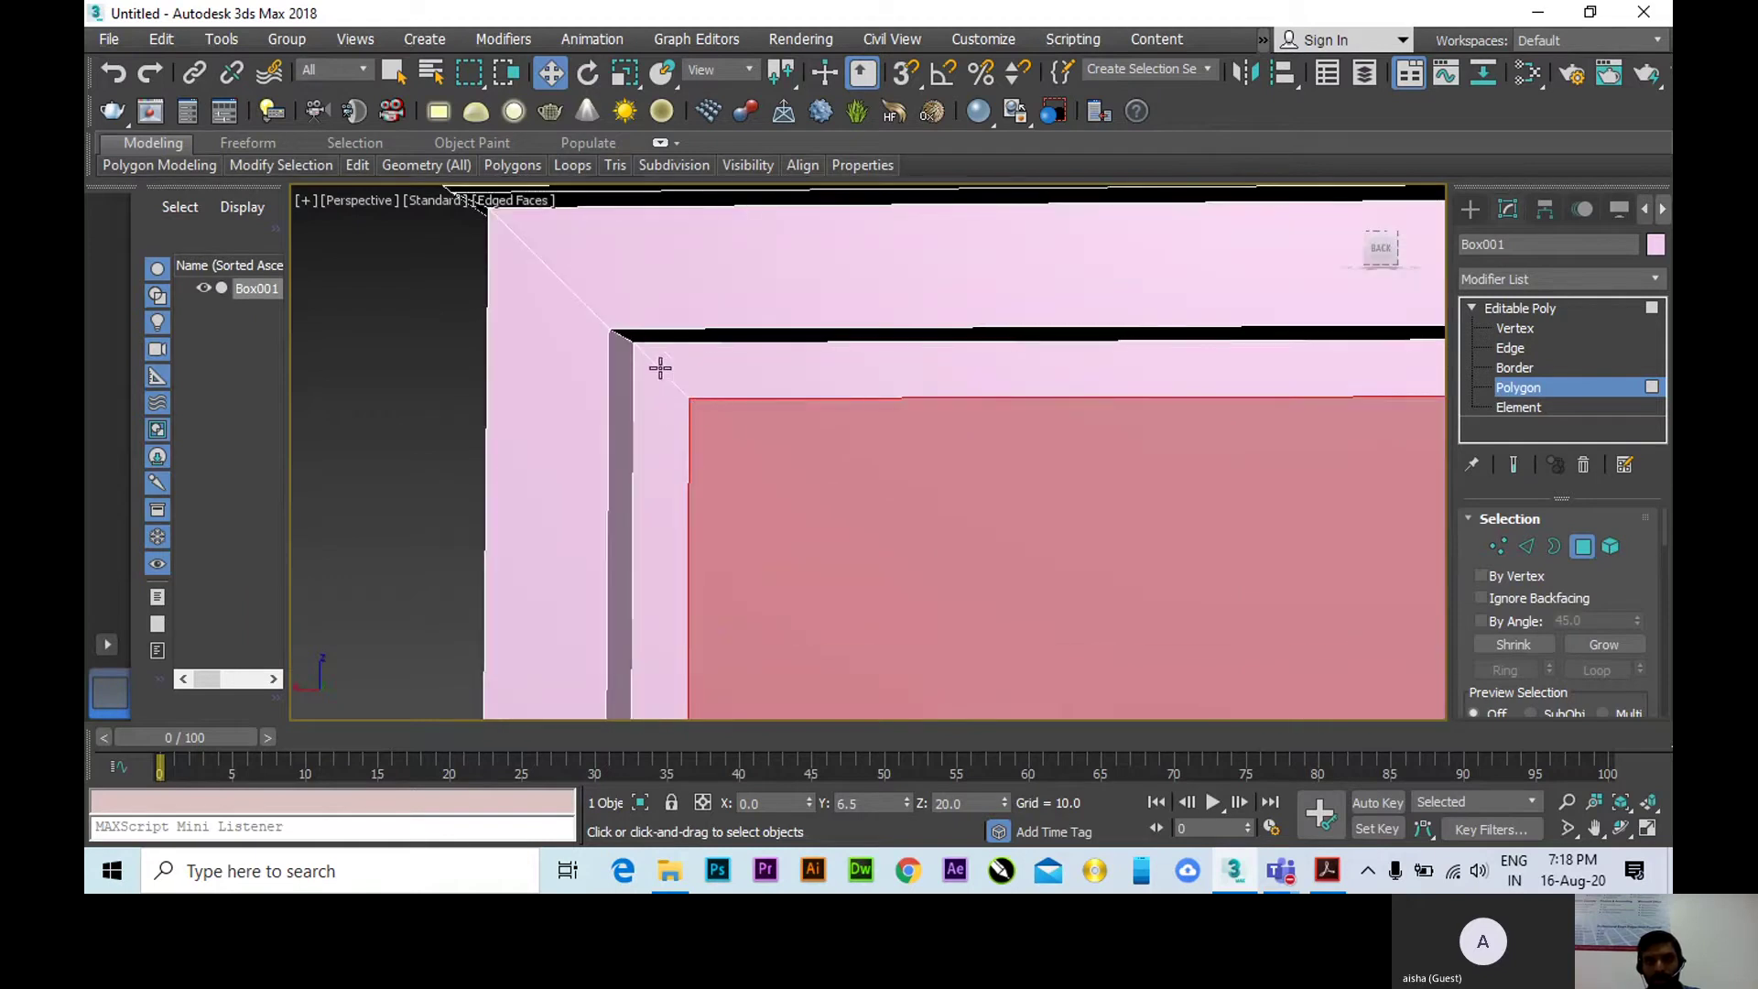
alt+middle_drag(740, 420, 666, 412)
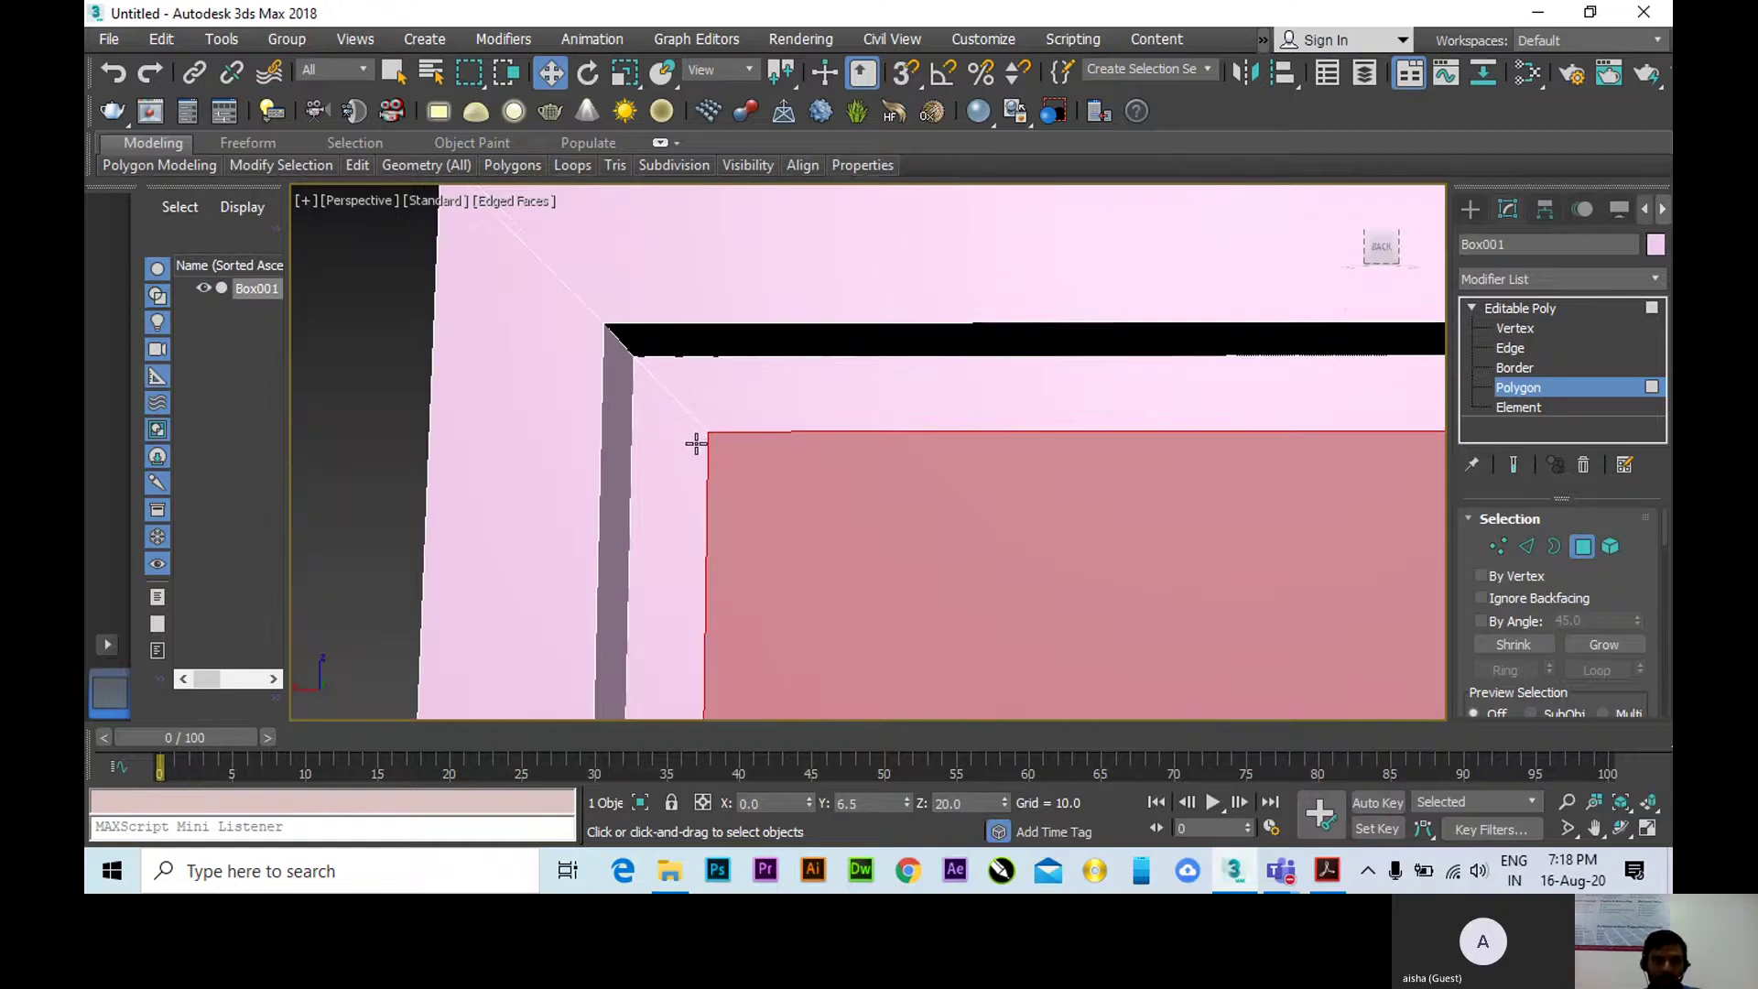
scroll(696, 444, down, 2)
scroll(697, 445, down, 1)
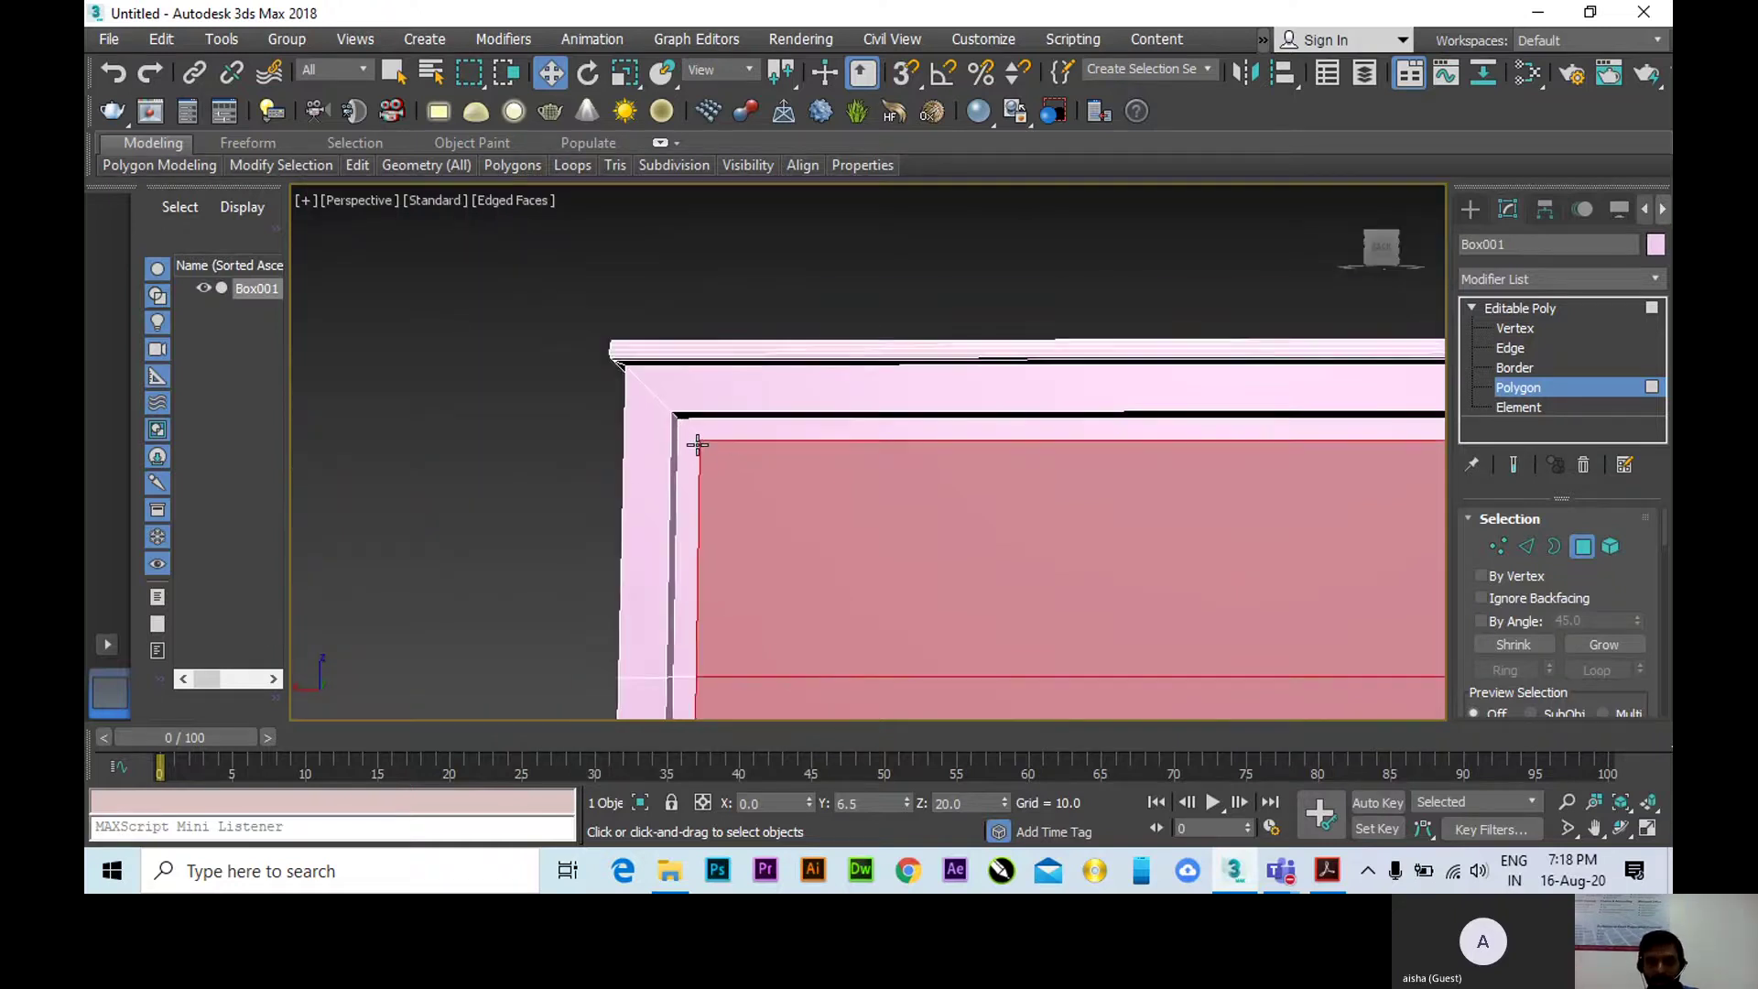
scroll(740, 465, up, 4)
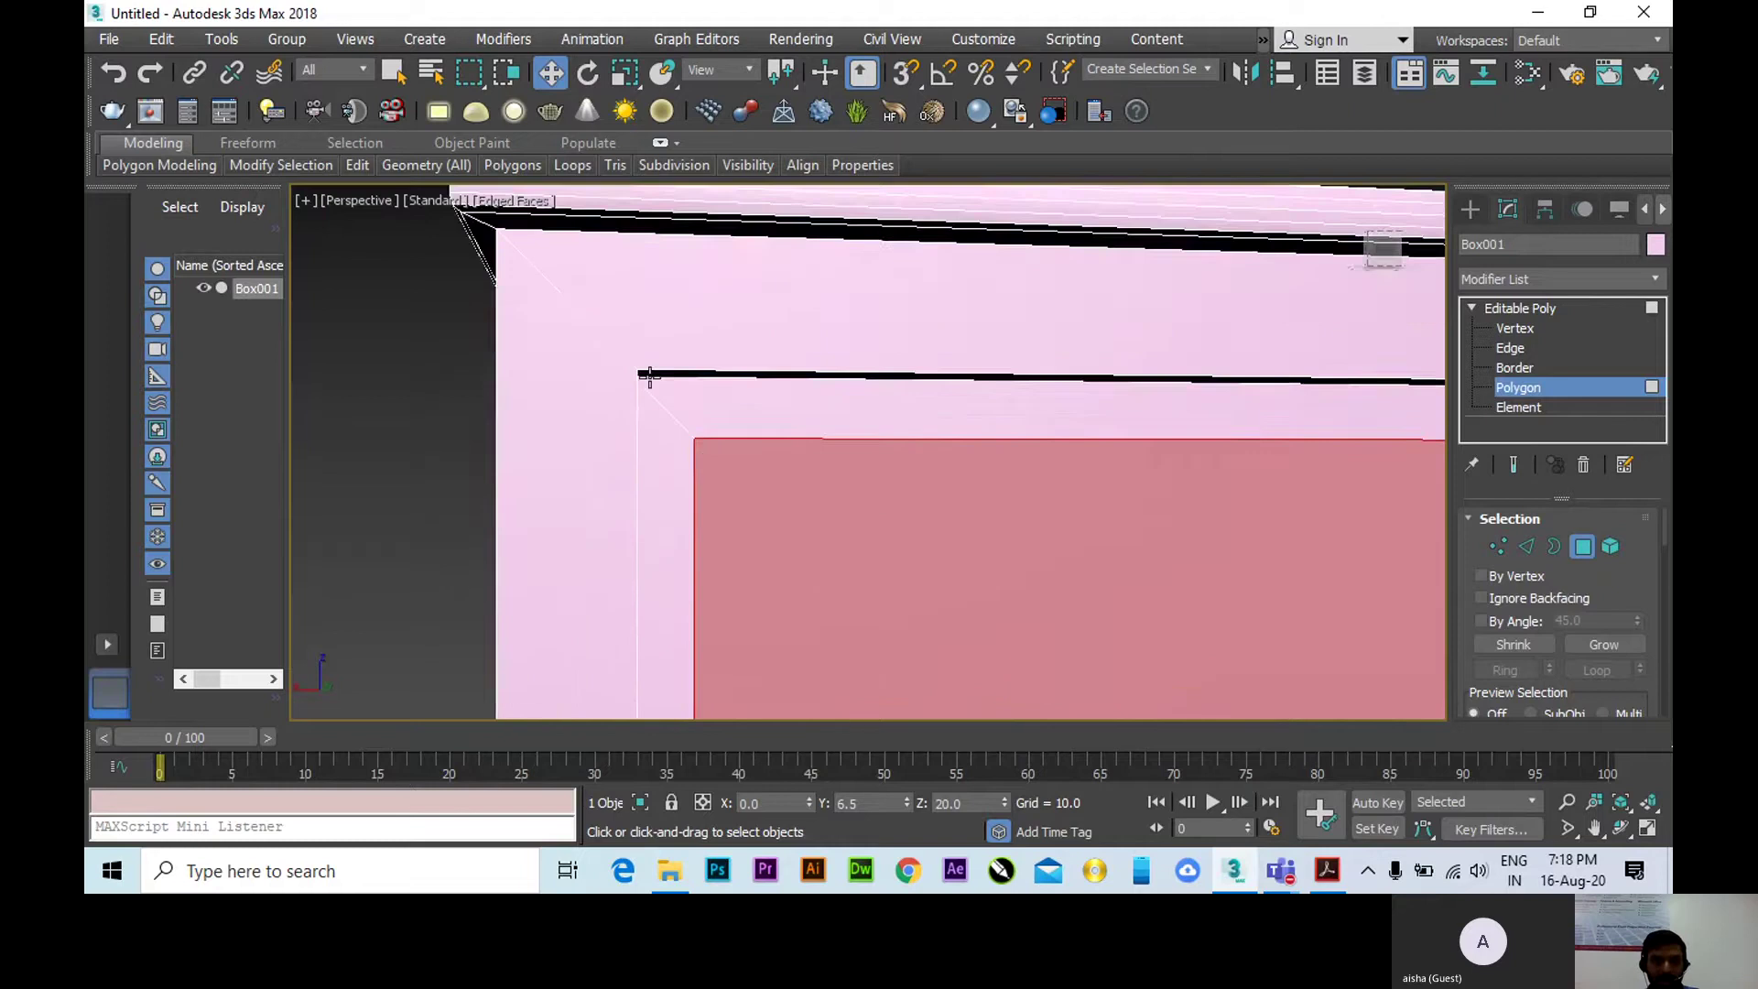
scroll(662, 402, down, 2)
middle_drag(836, 470, 892, 348)
scroll(855, 306, down, 3)
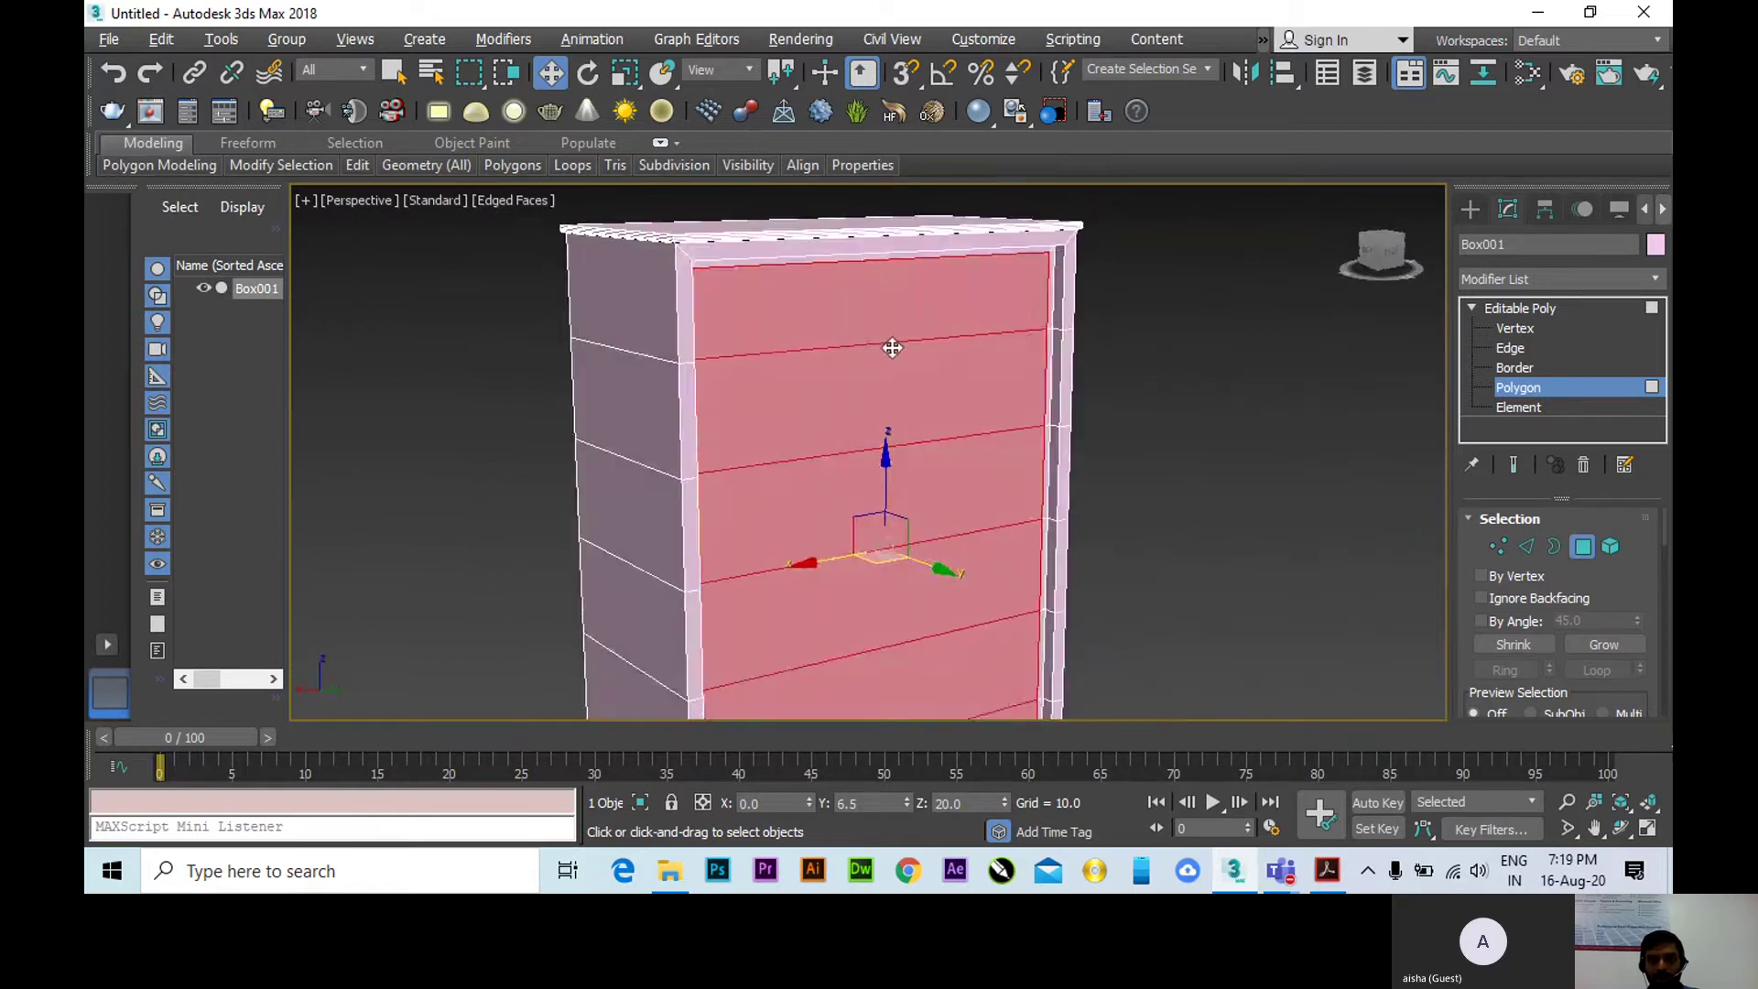
scroll(842, 237, up, 5)
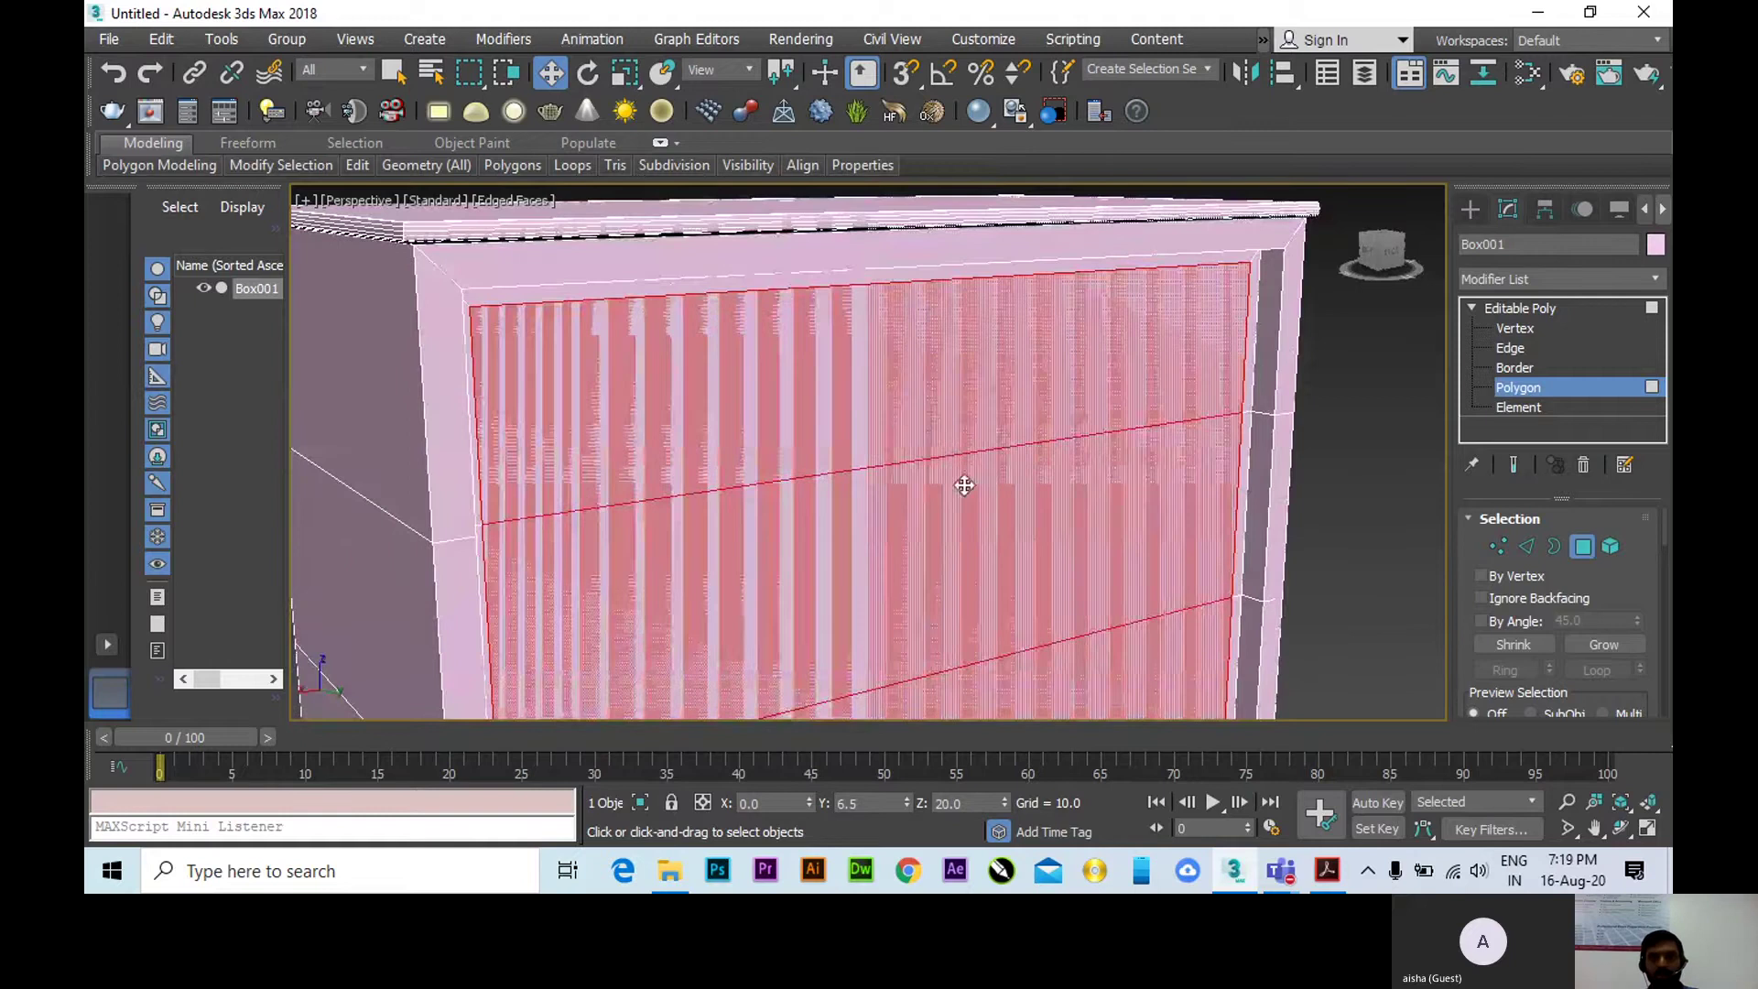
Deselect the panel polygons and select the two horizontal edges bounding the panel's uppermost row in Edge mode.
click(1304, 511)
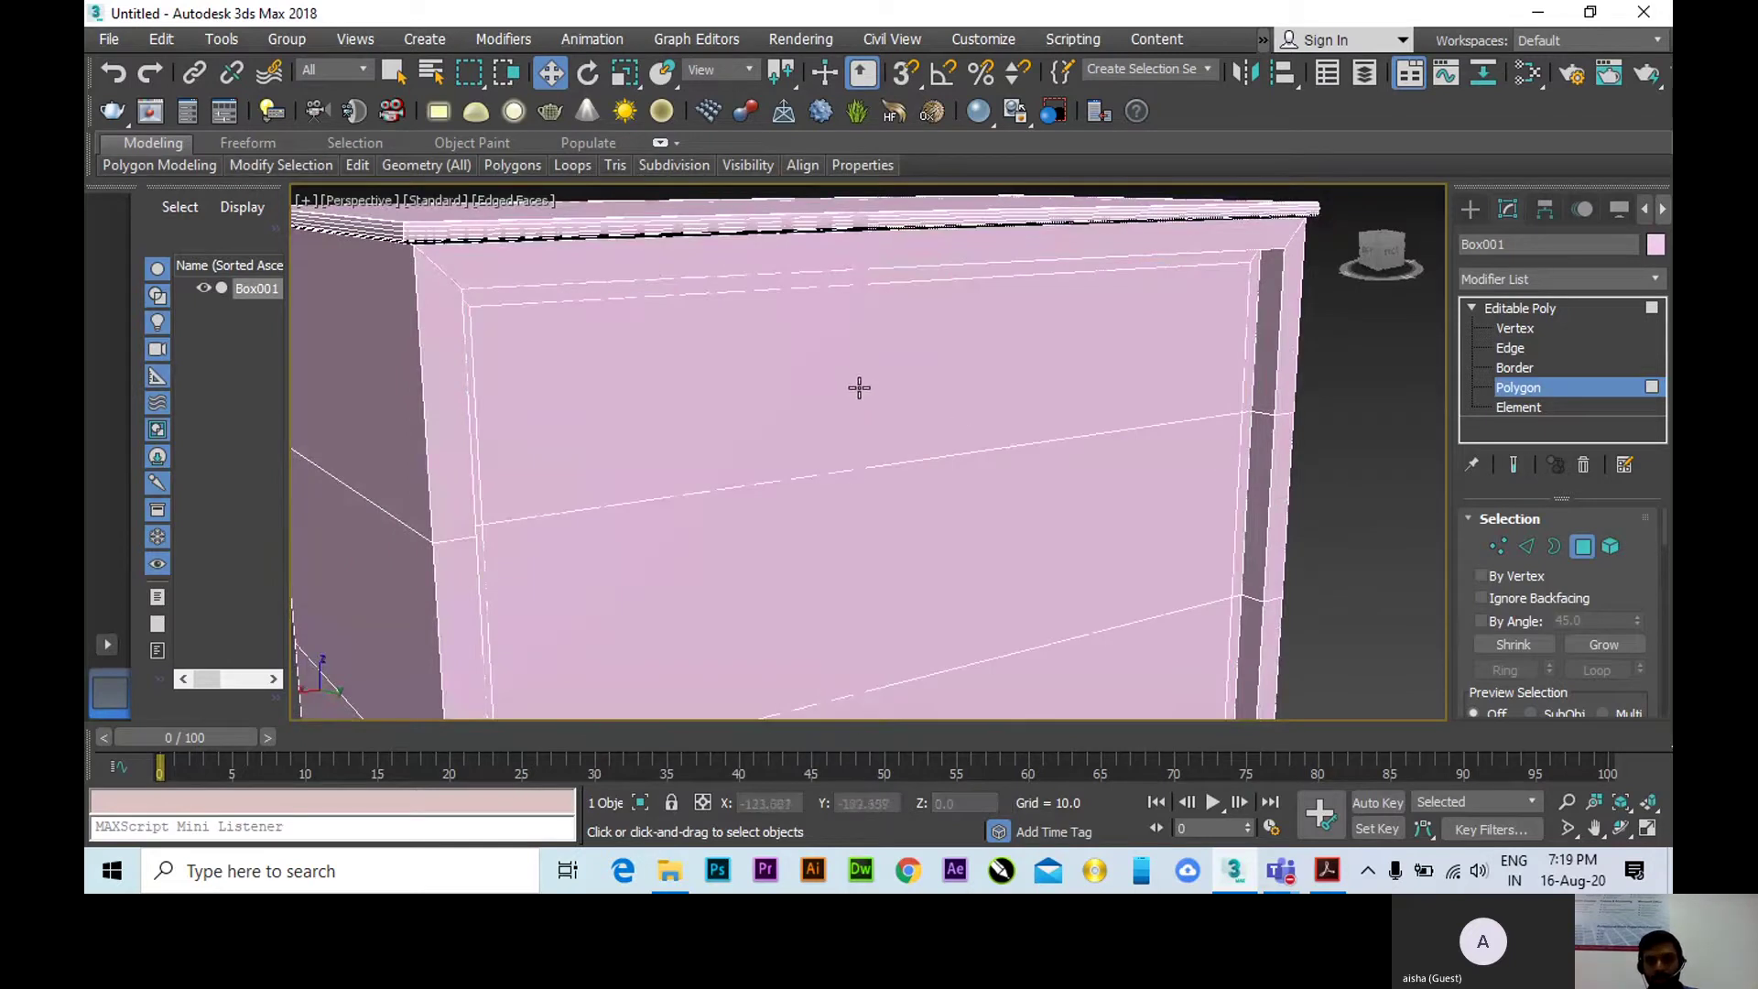
alt+middle_drag(930, 418, 888, 287)
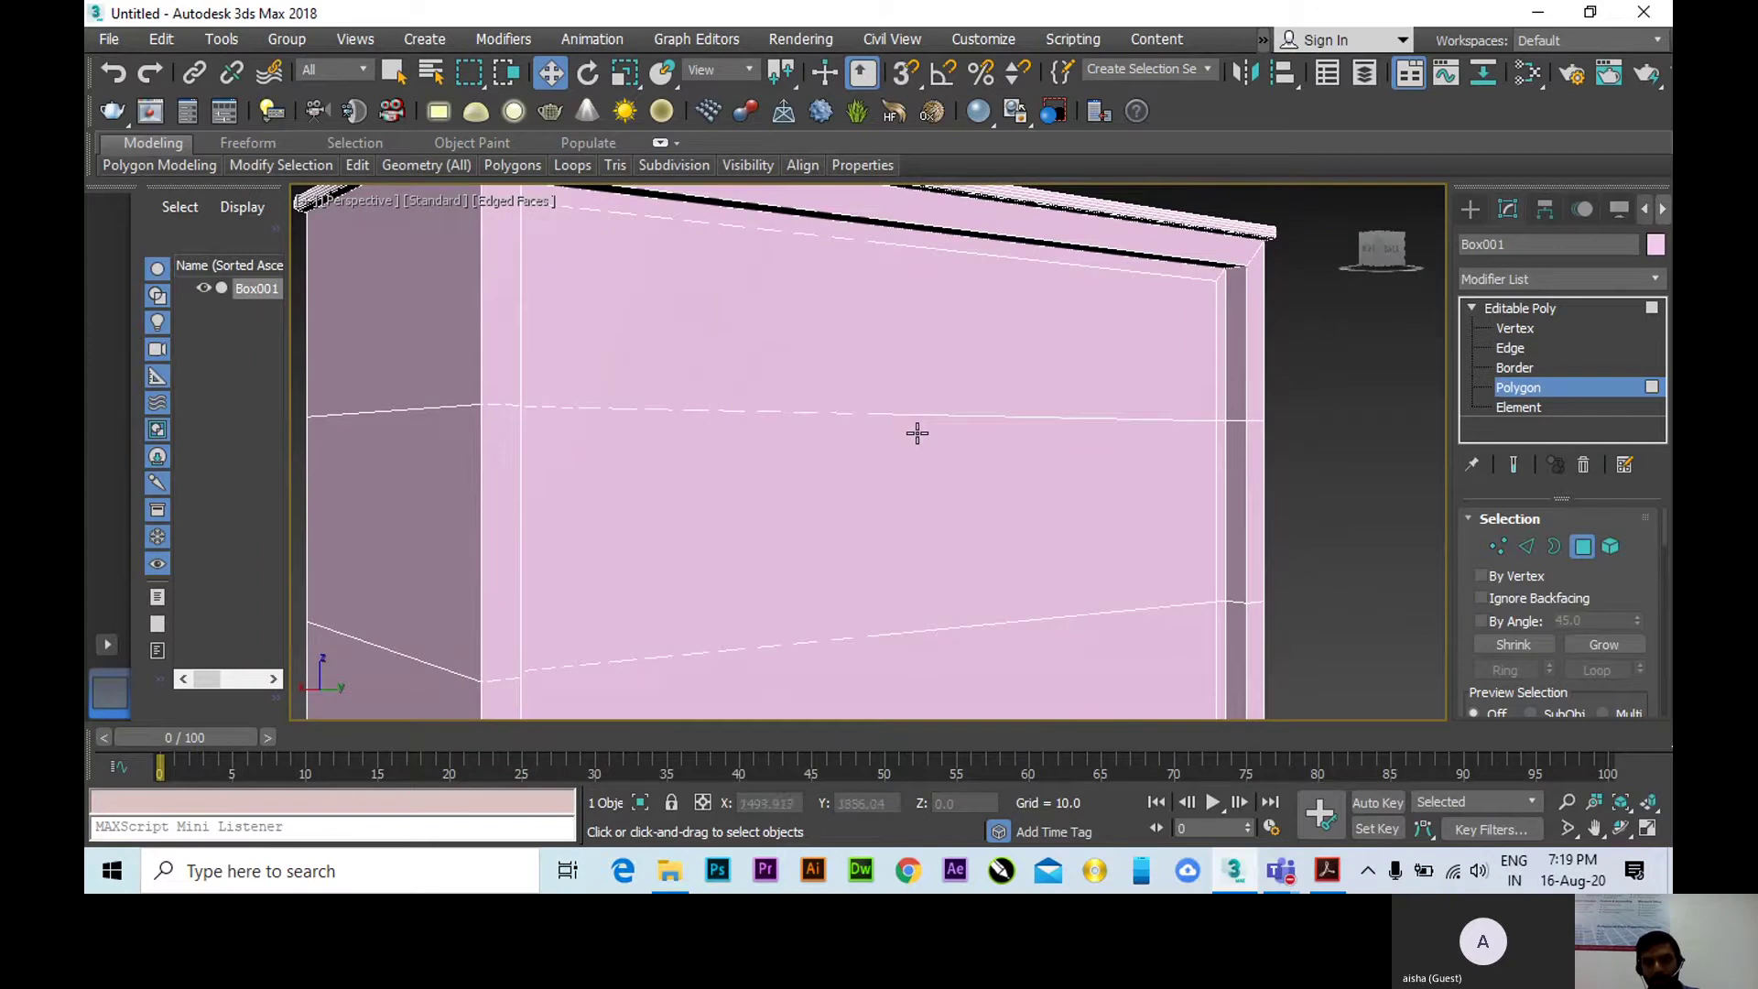
scroll(916, 433, down, 4)
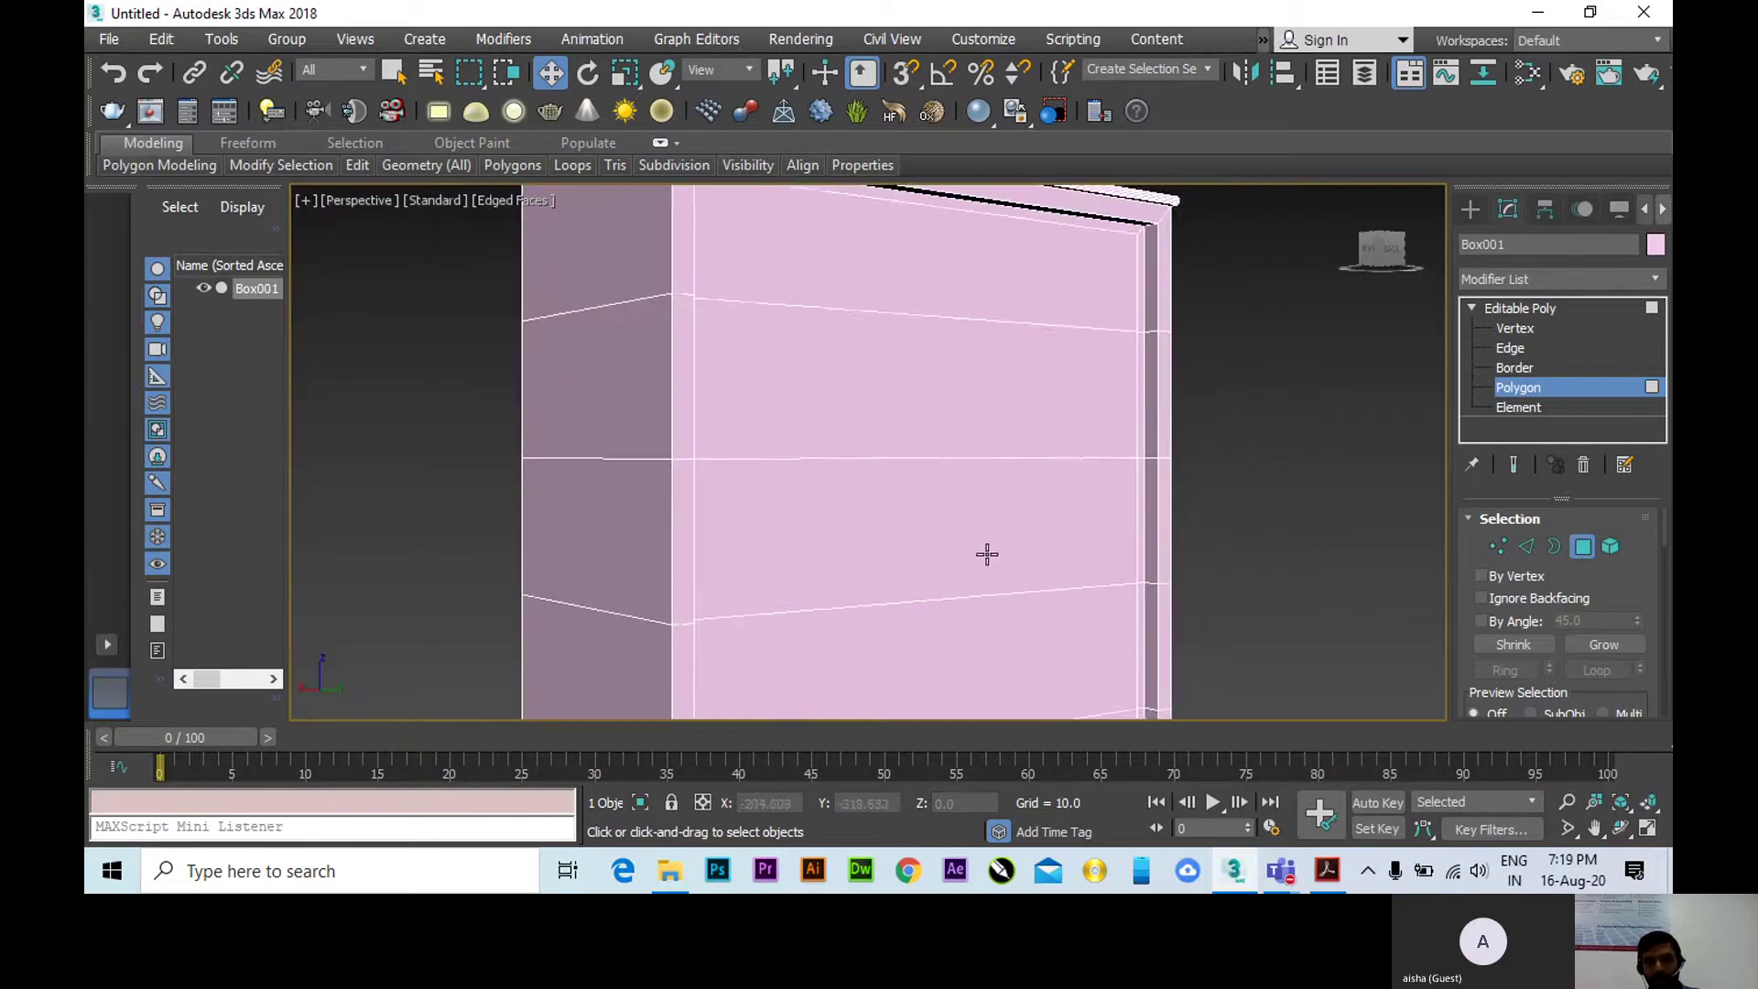
mouse_move(987, 554)
alt+middle_down()
mouse_move(942, 423)
mouse_move(970, 393)
mouse_move(993, 613)
mouse_move(980, 577)
alt+middle_up()
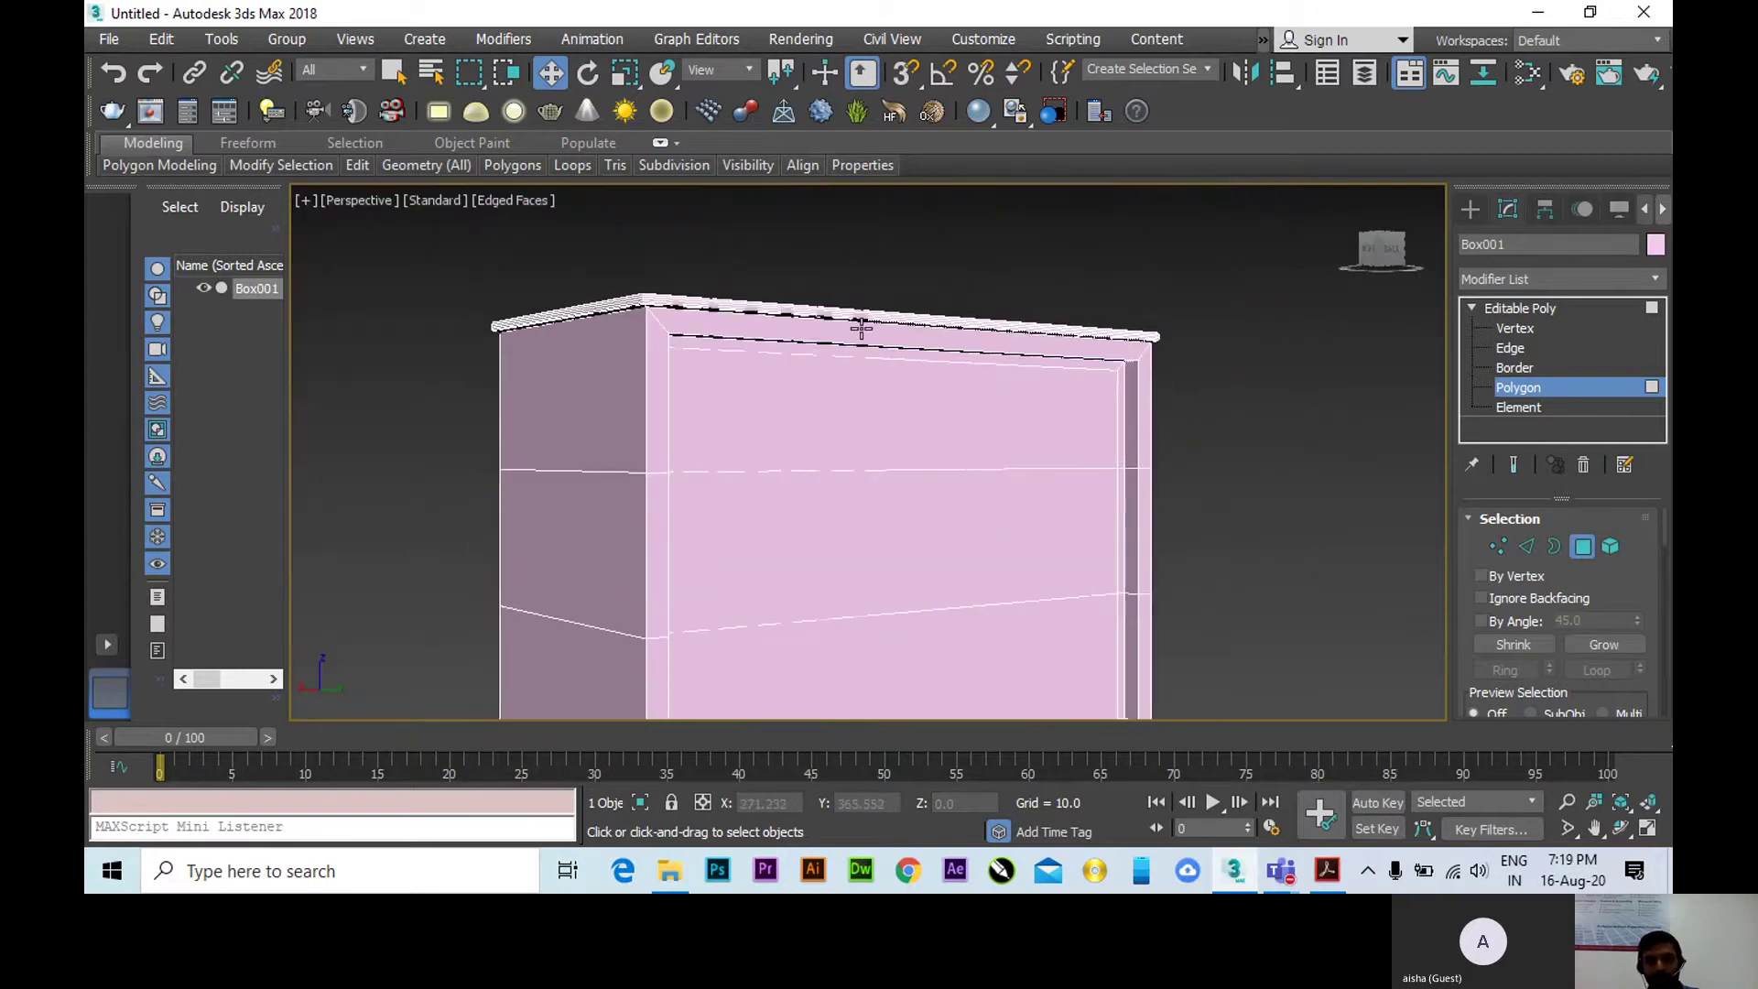
scroll(895, 400, up, 3)
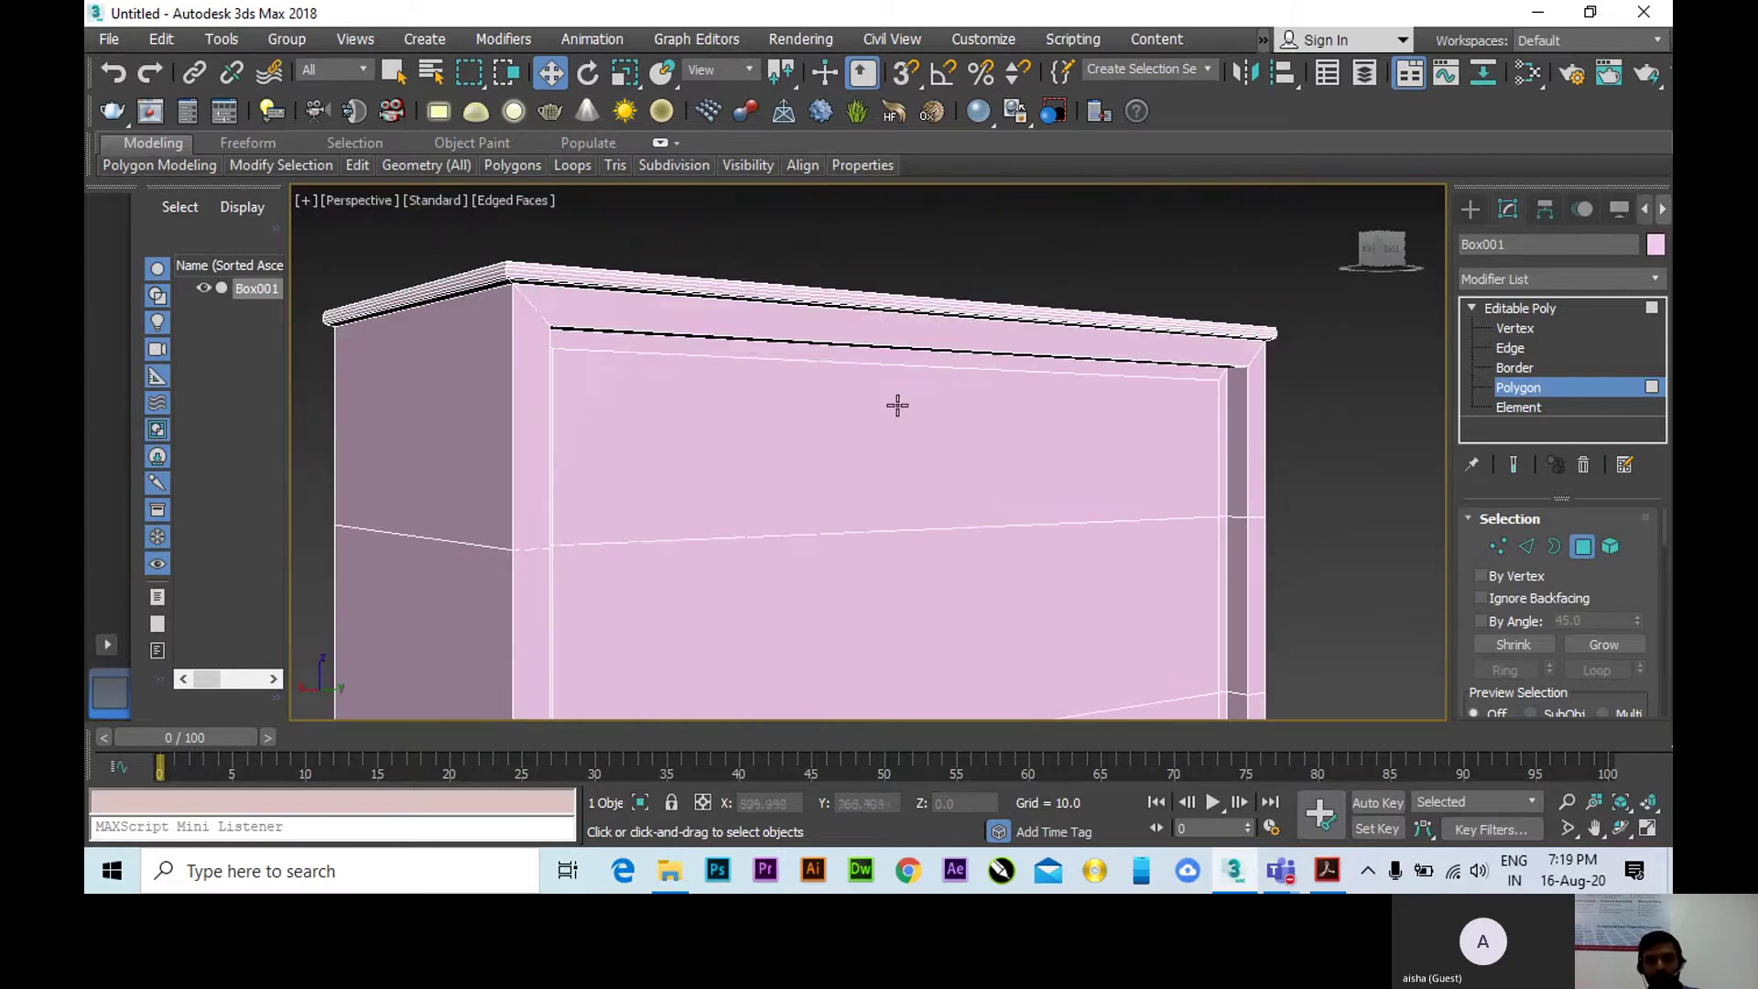
click(1512, 350)
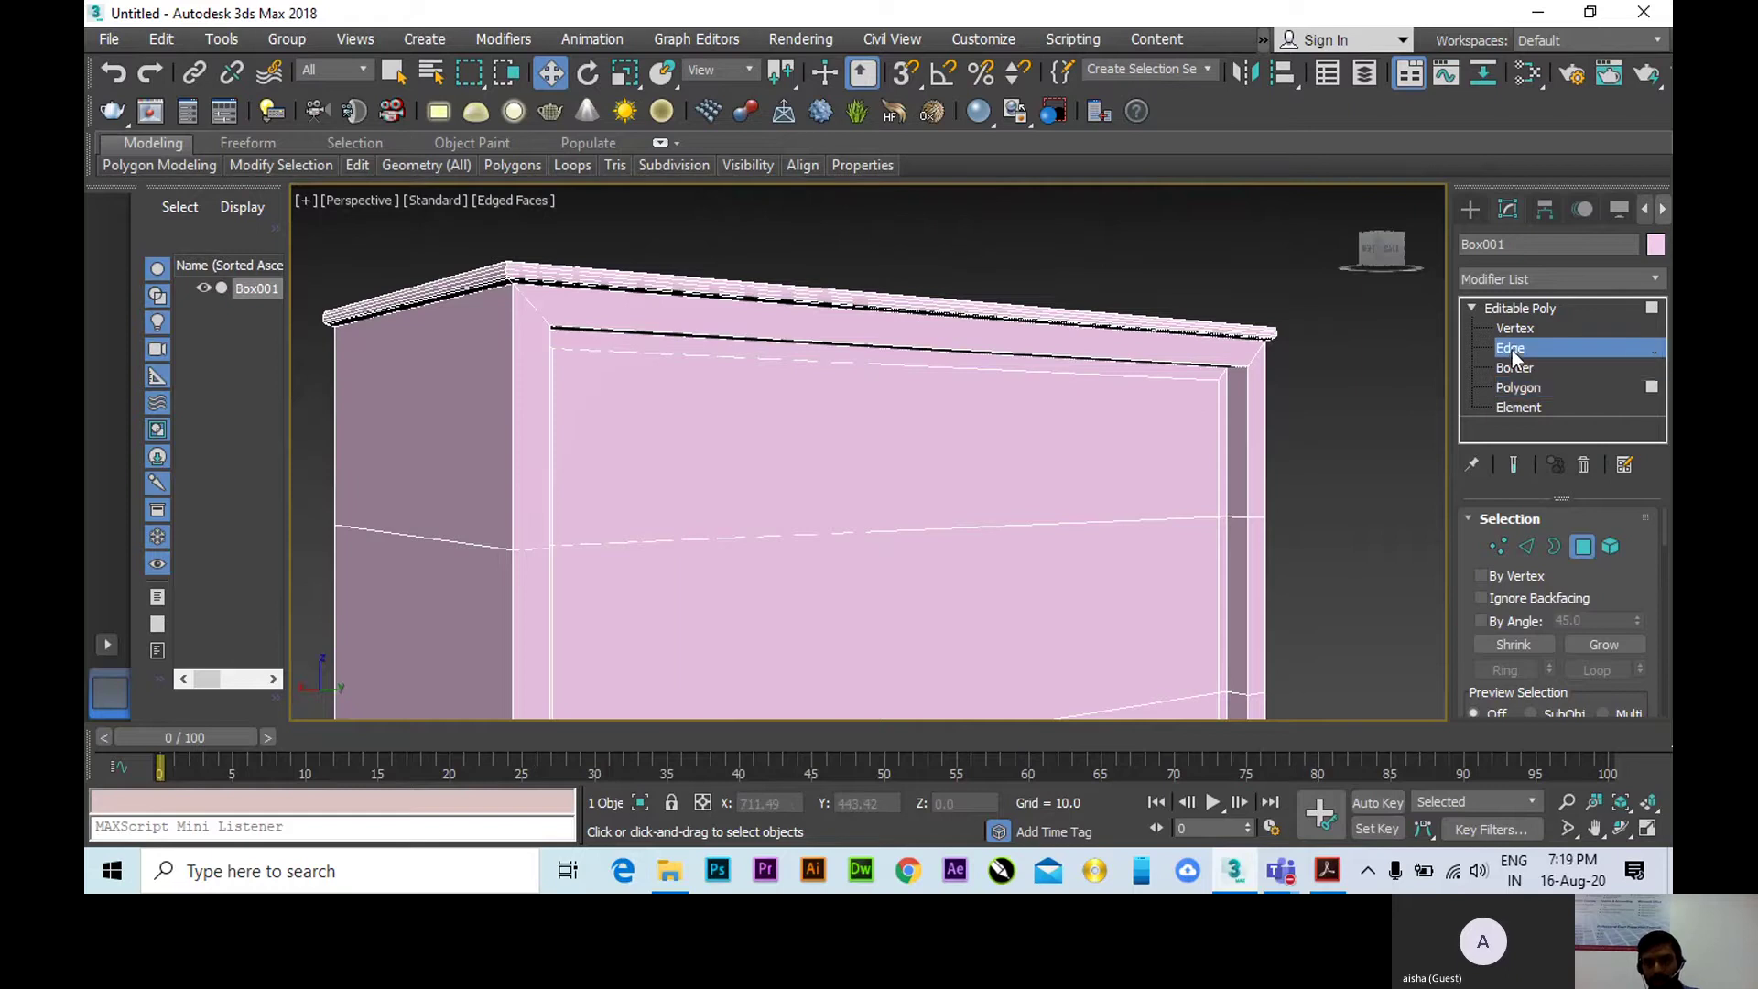
click(943, 366)
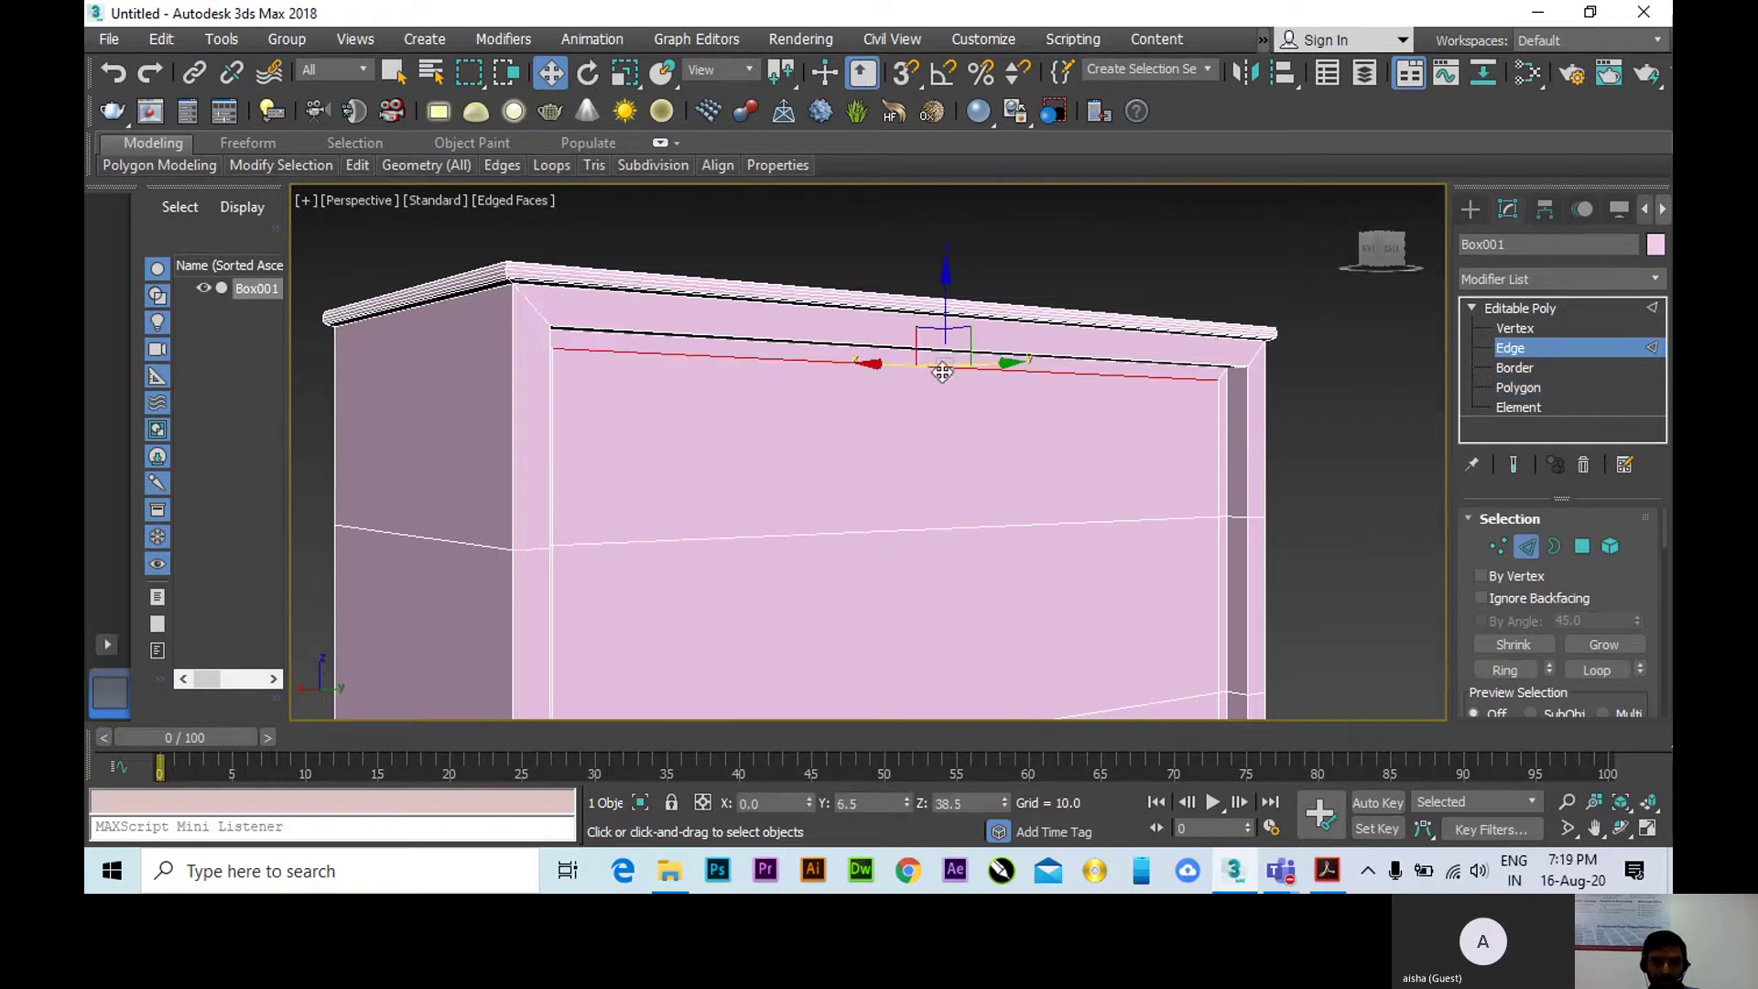
ctrl+click(953, 529)
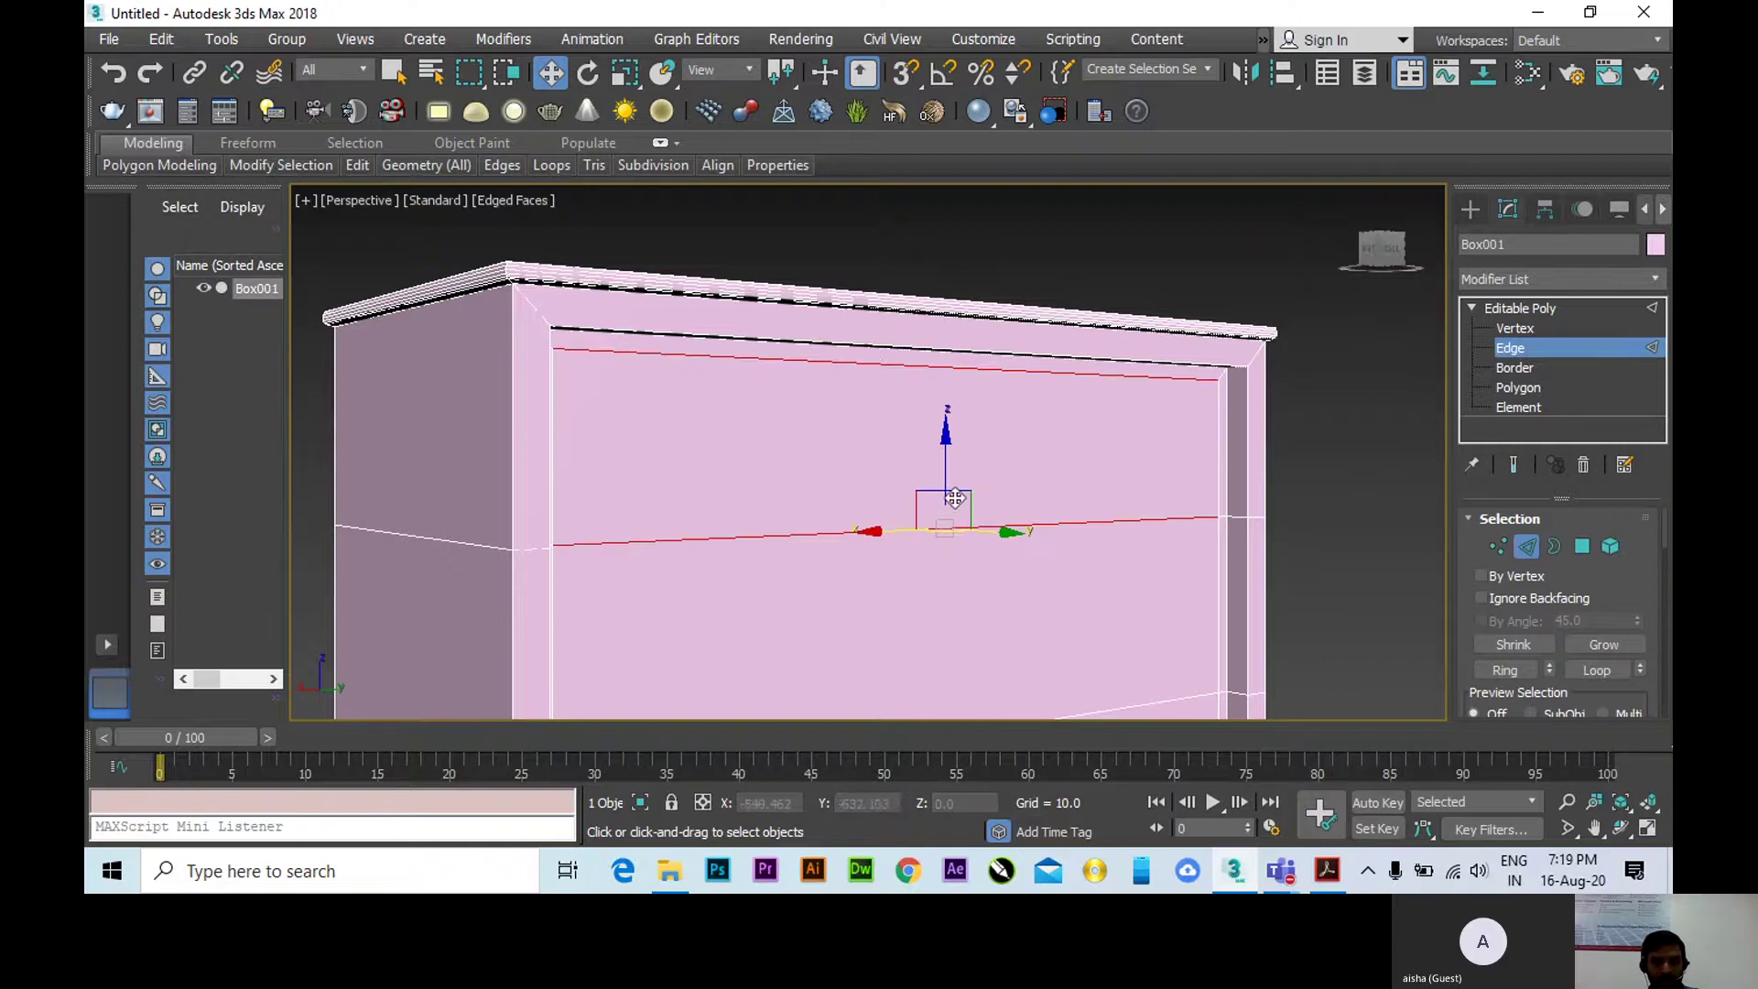
Look through the edge editing options for the Connect settings.
scroll(1574, 623, down, 3)
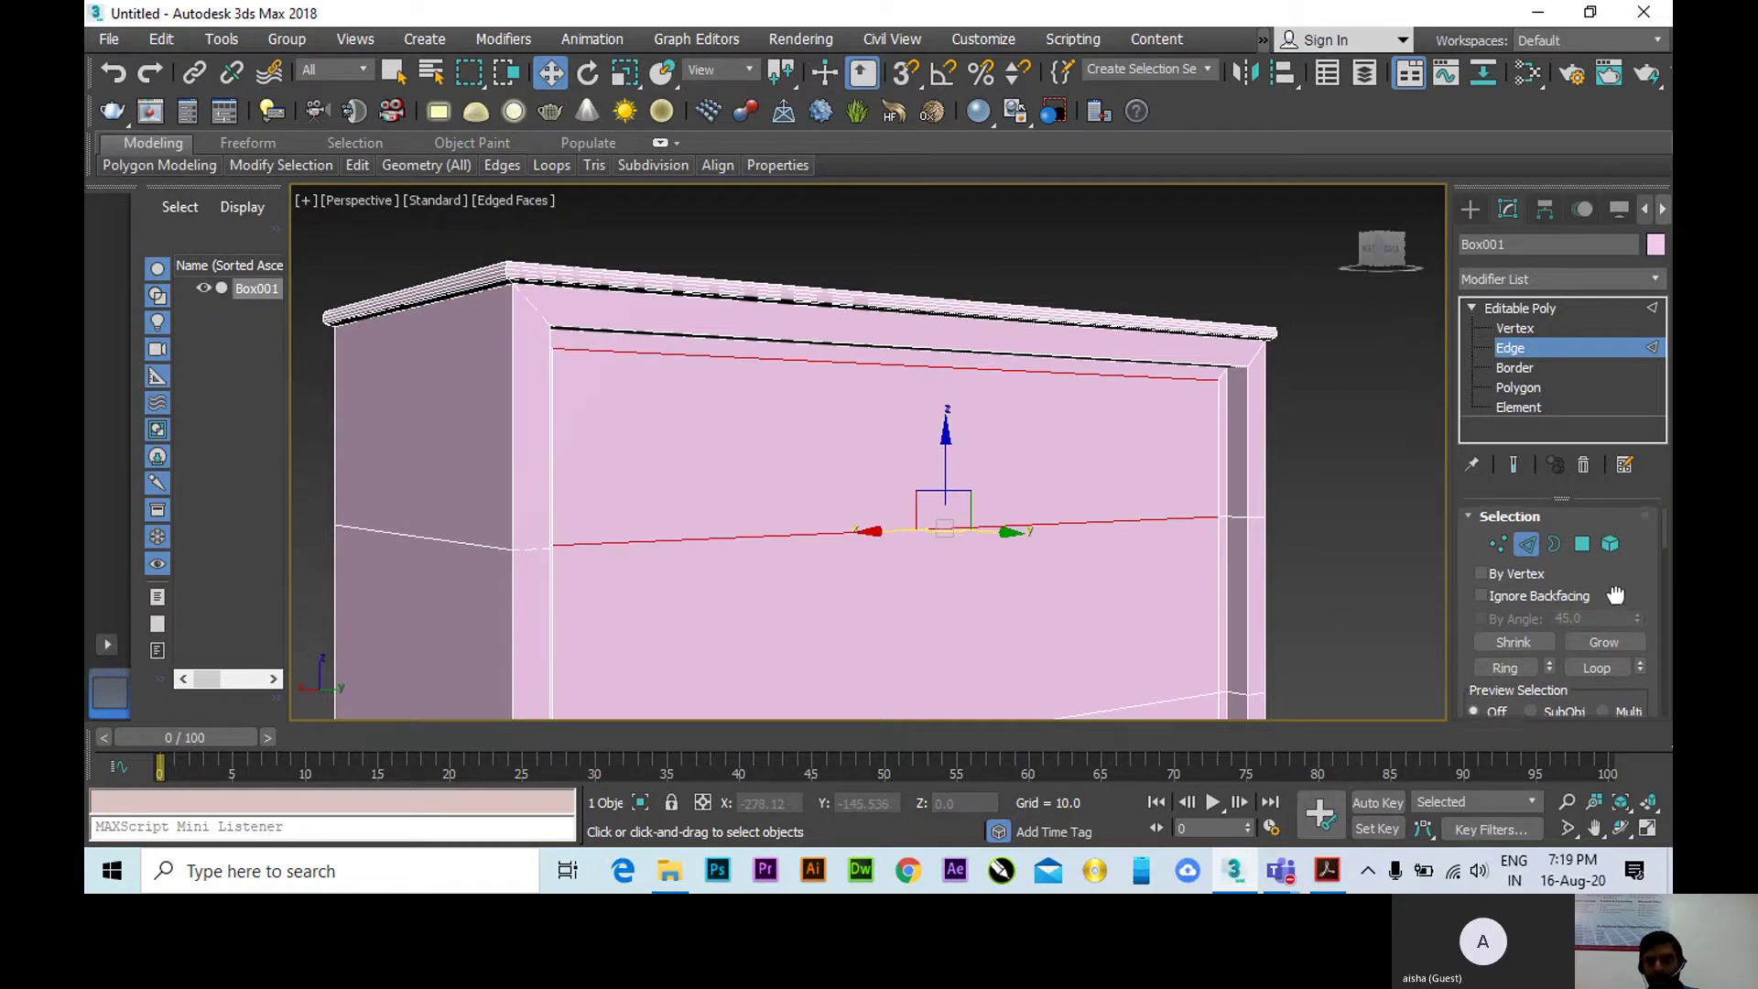
scroll(1643, 689, down, 4)
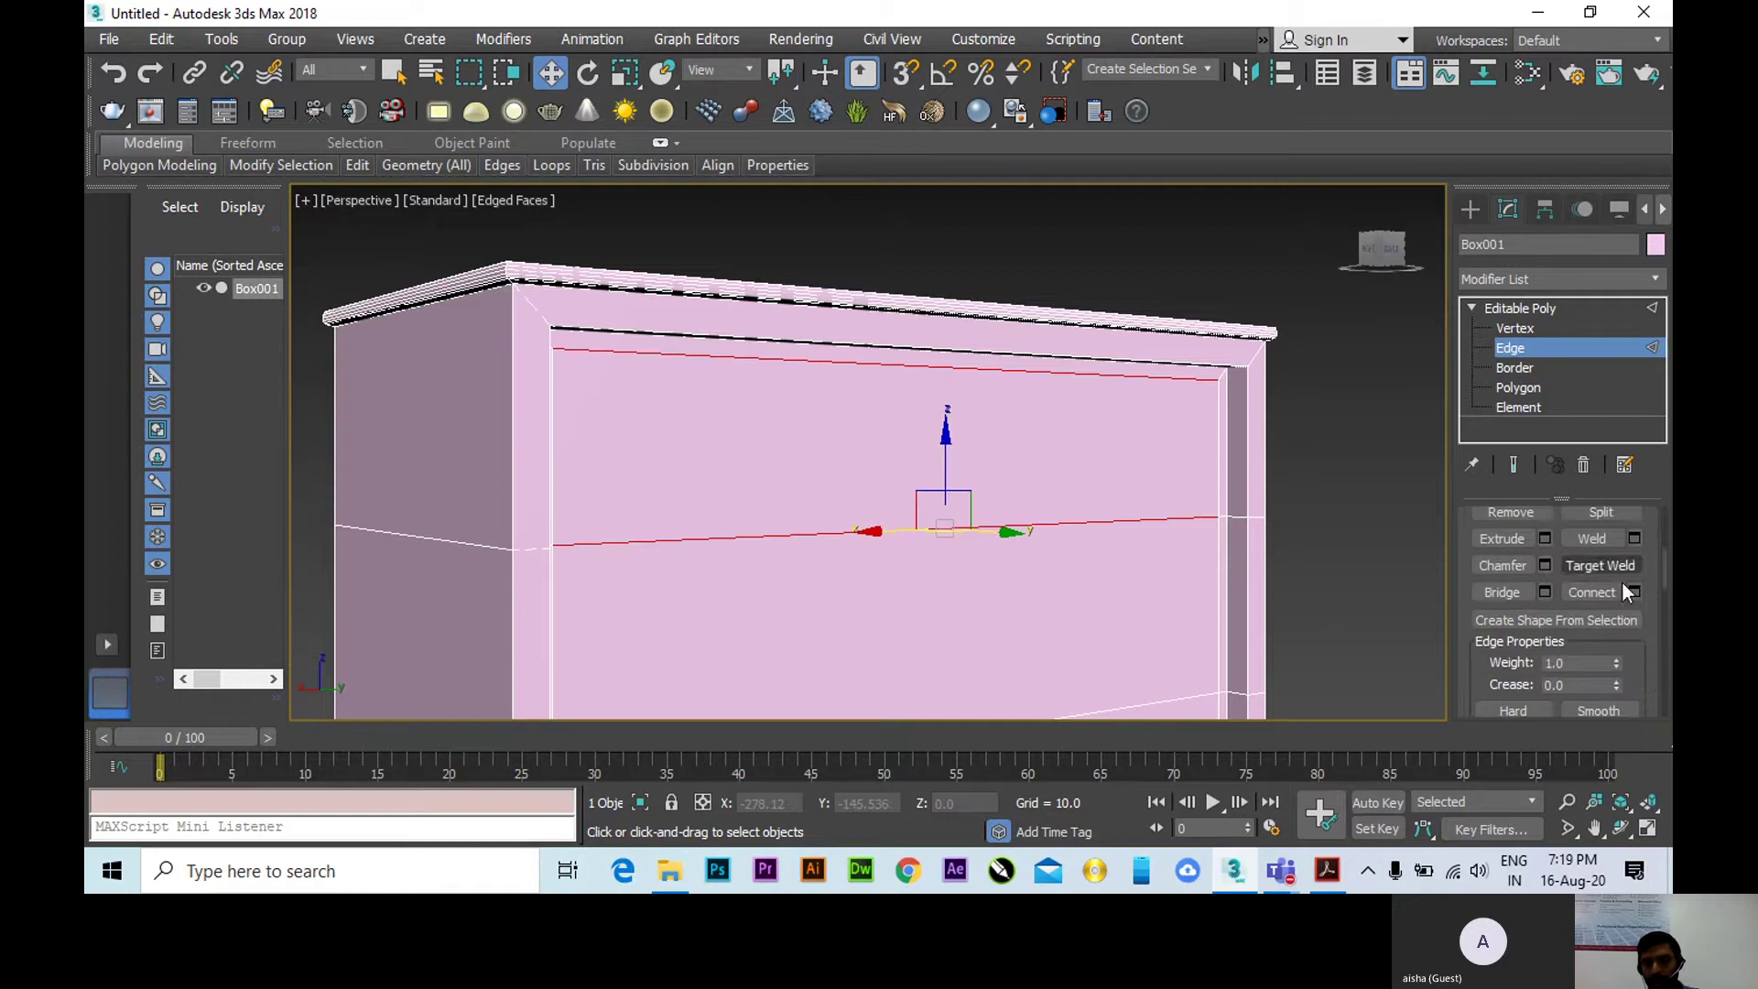
scroll(1645, 678, down, 4)
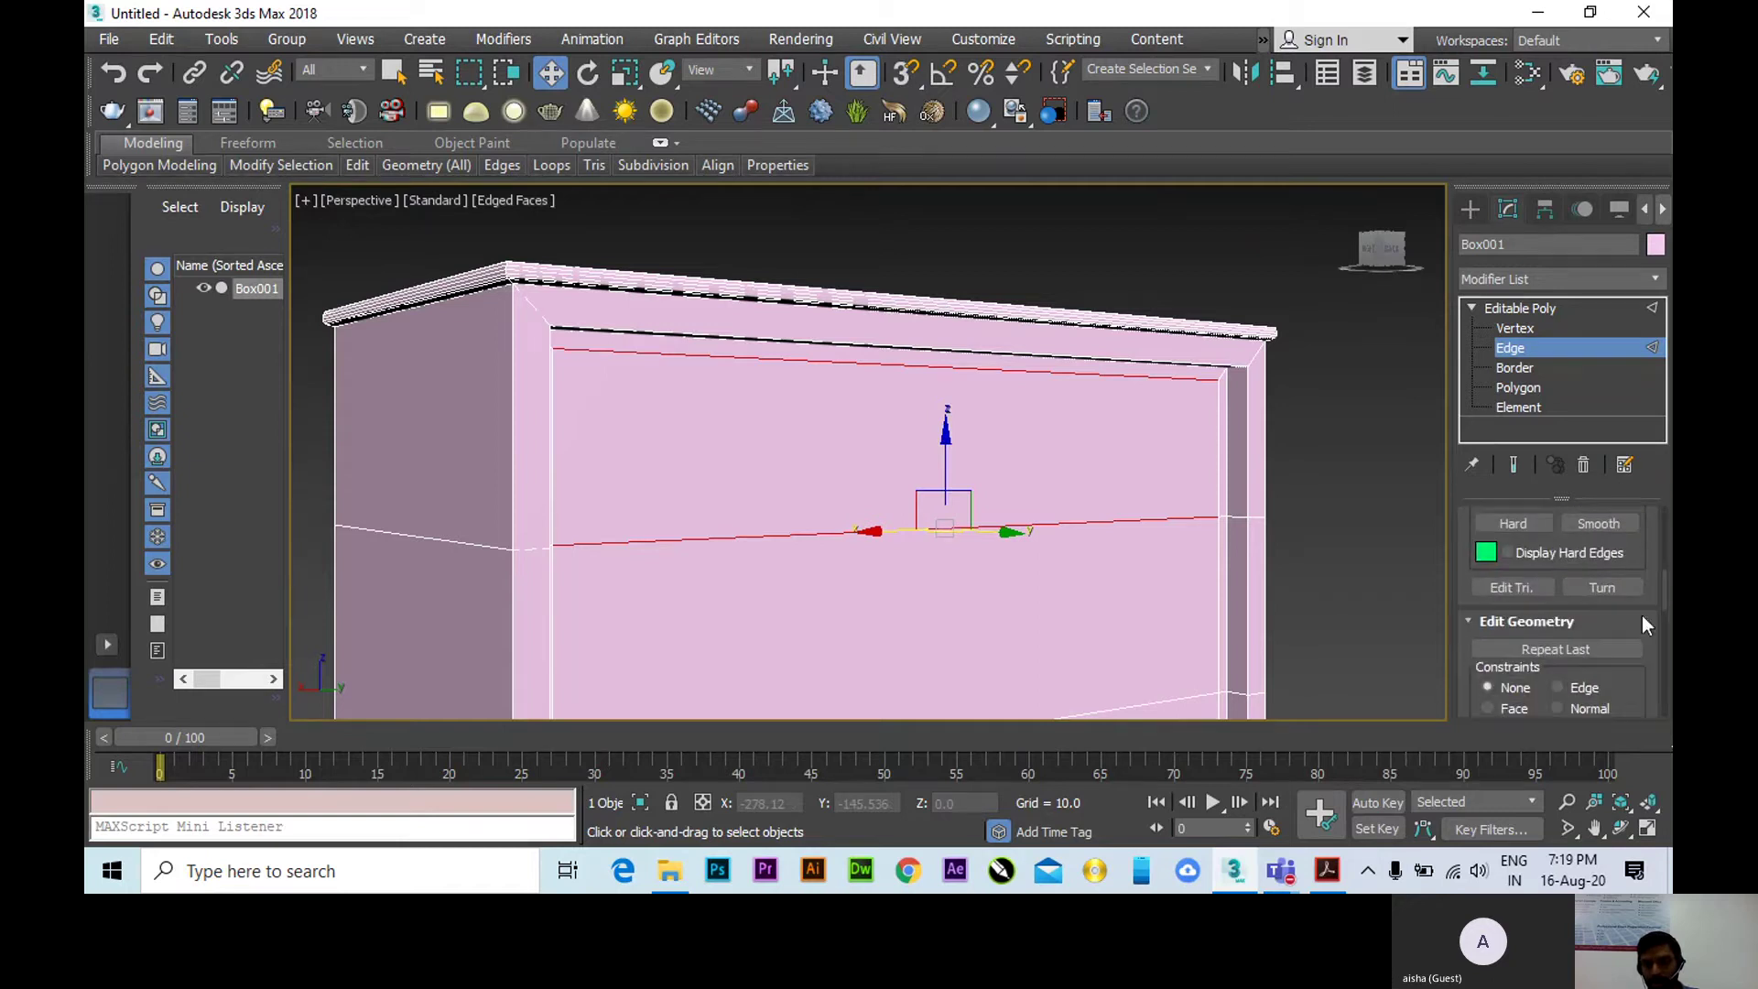
drag(1648, 703, 1638, 467)
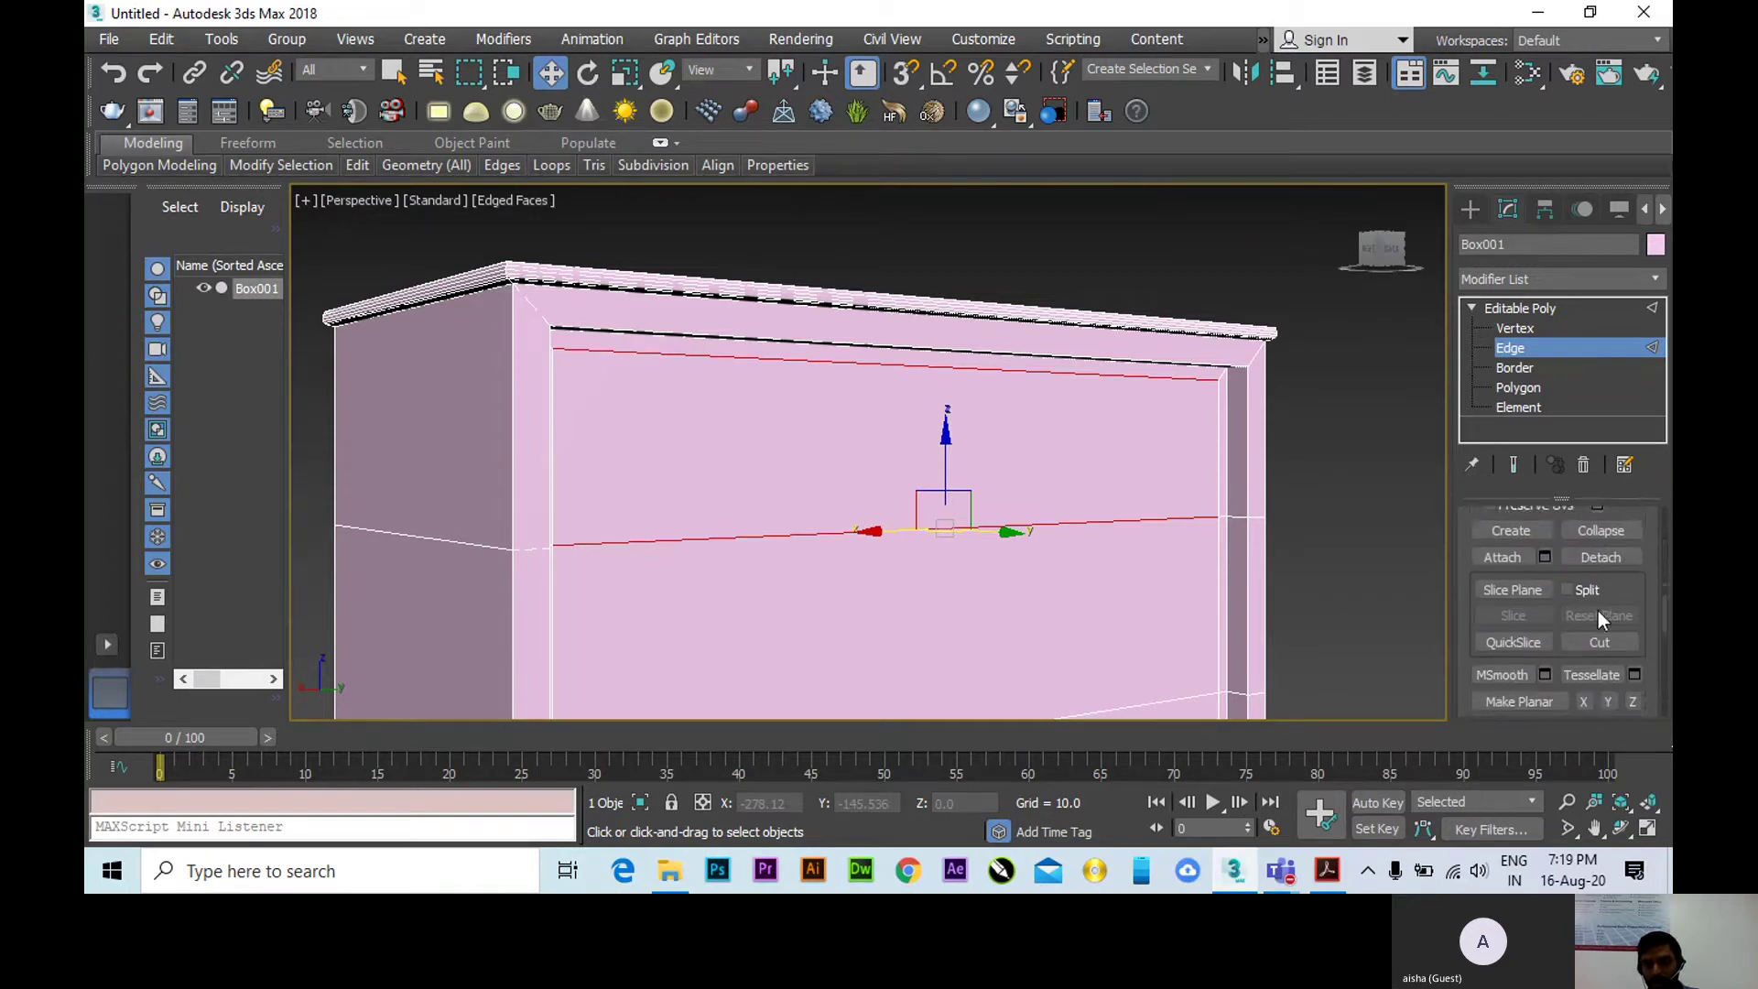
scroll(1596, 612, down, 6)
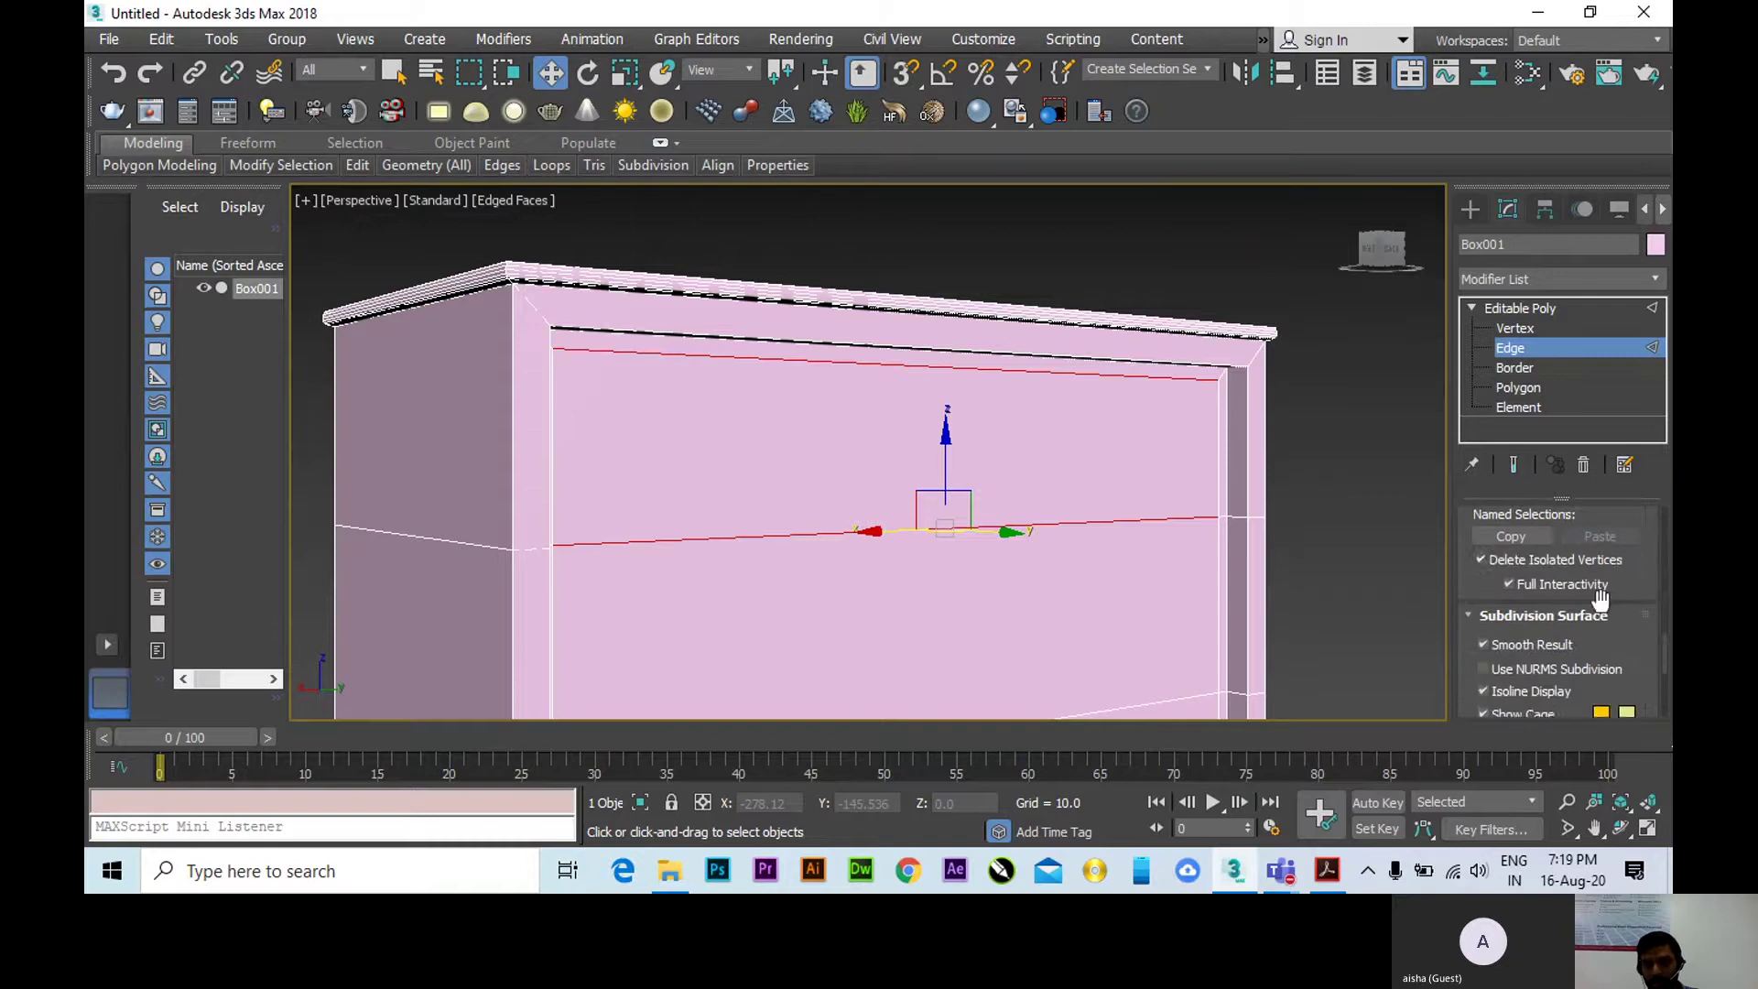
scroll(1599, 596, down, 5)
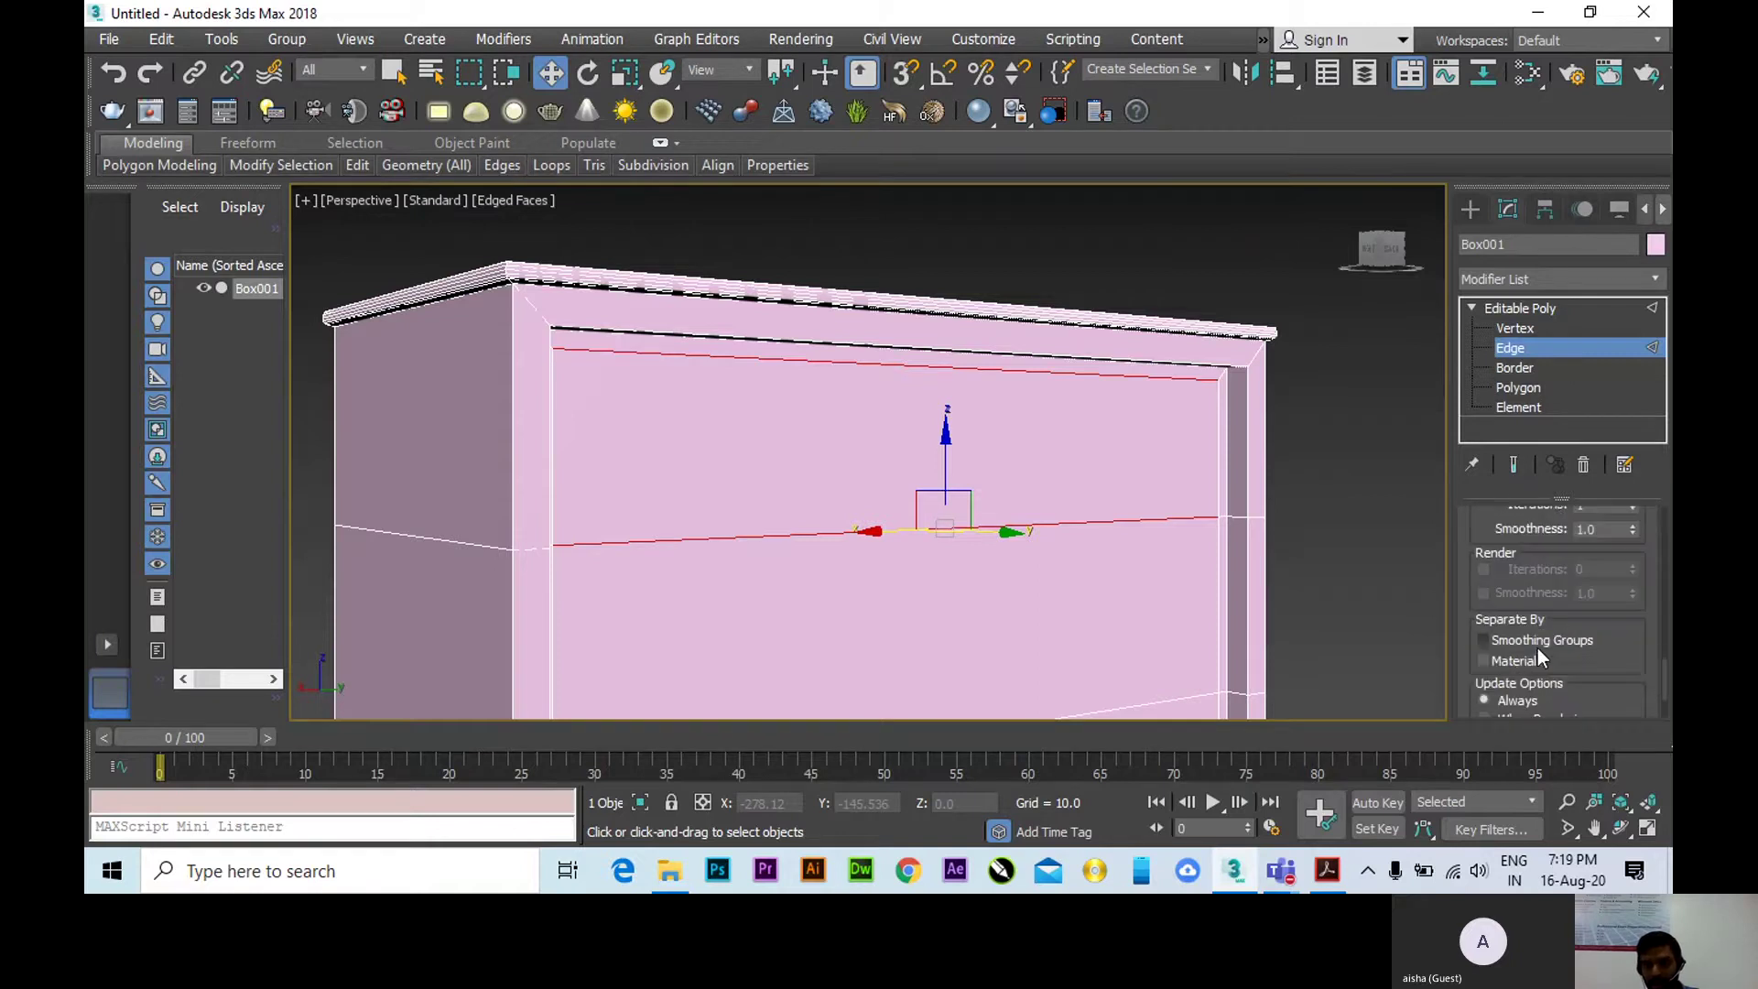
scroll(1538, 651, down, 2)
scroll(1541, 651, up, 7)
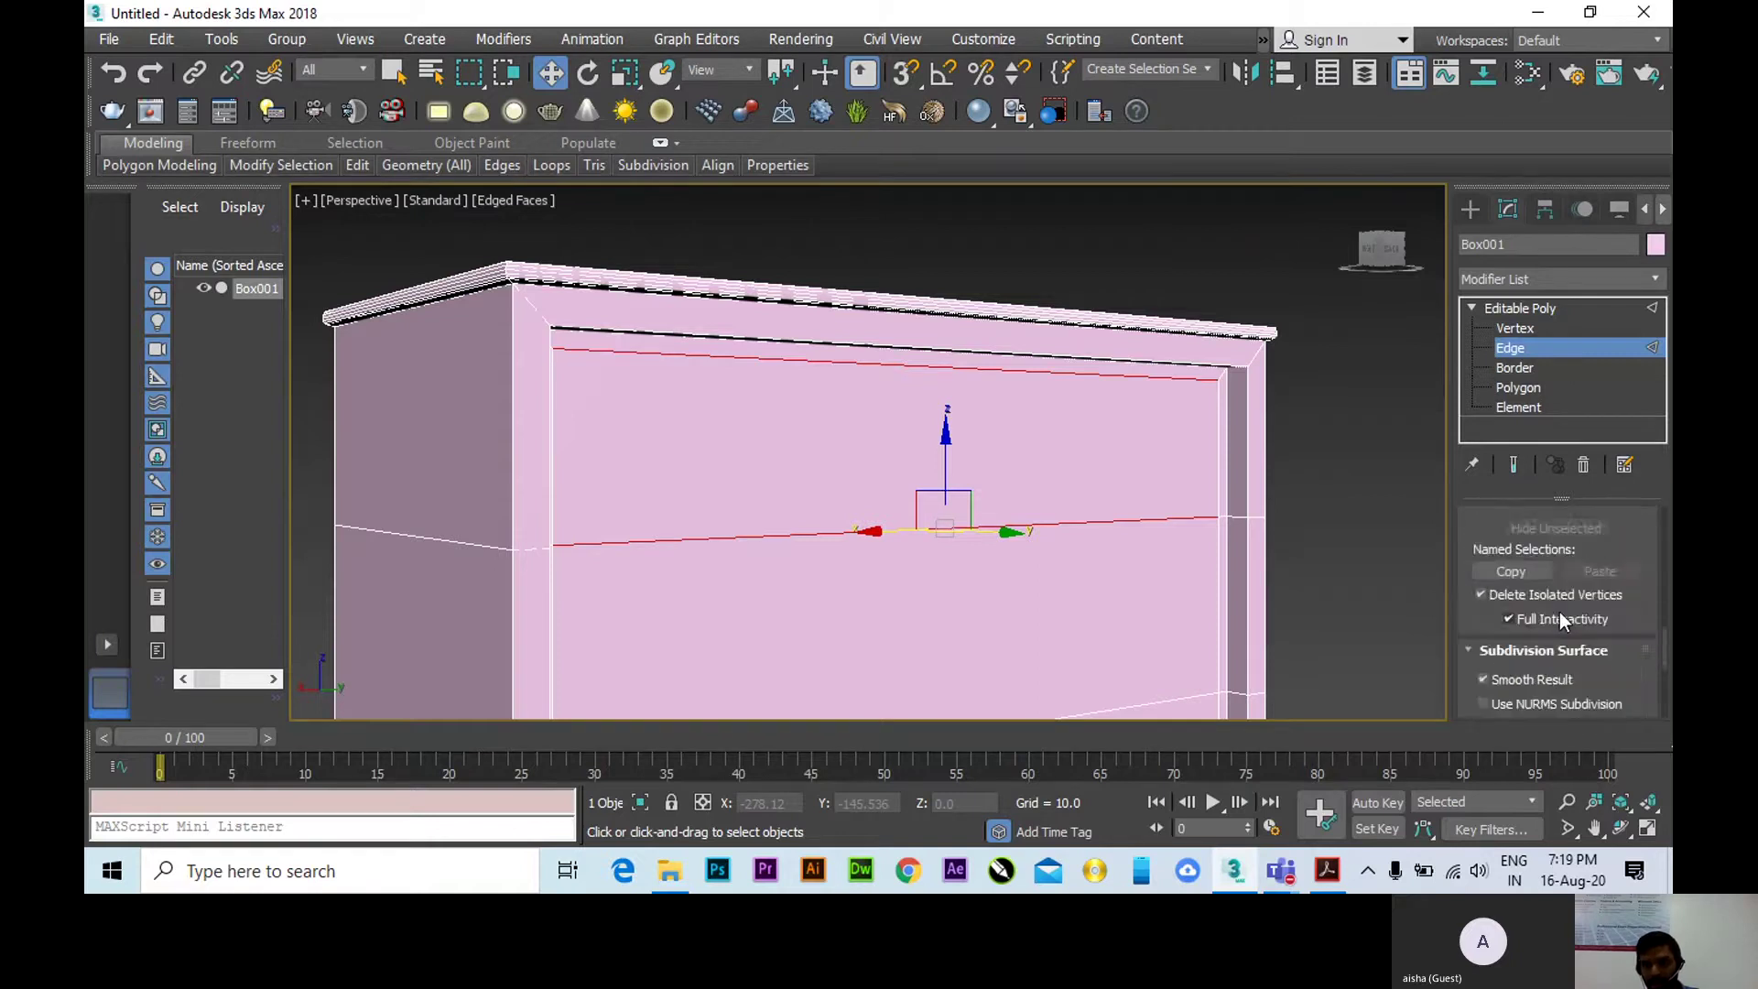
scroll(1560, 613, up, 5)
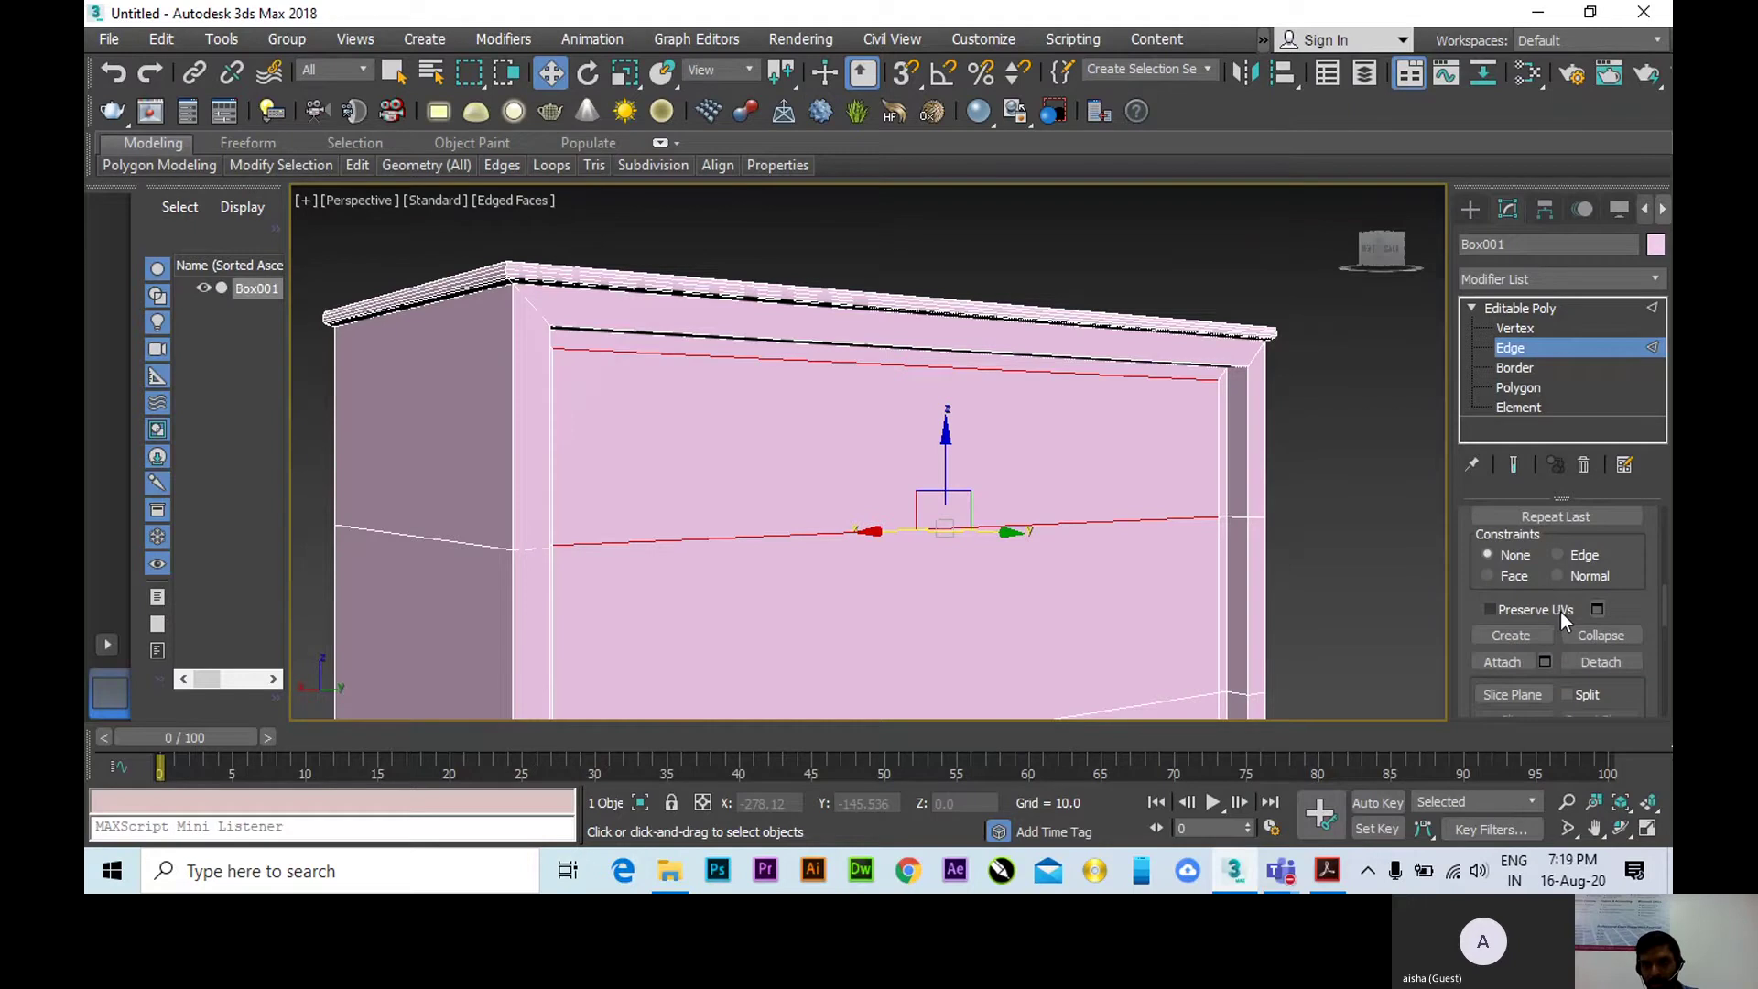
scroll(1562, 619, up, 3)
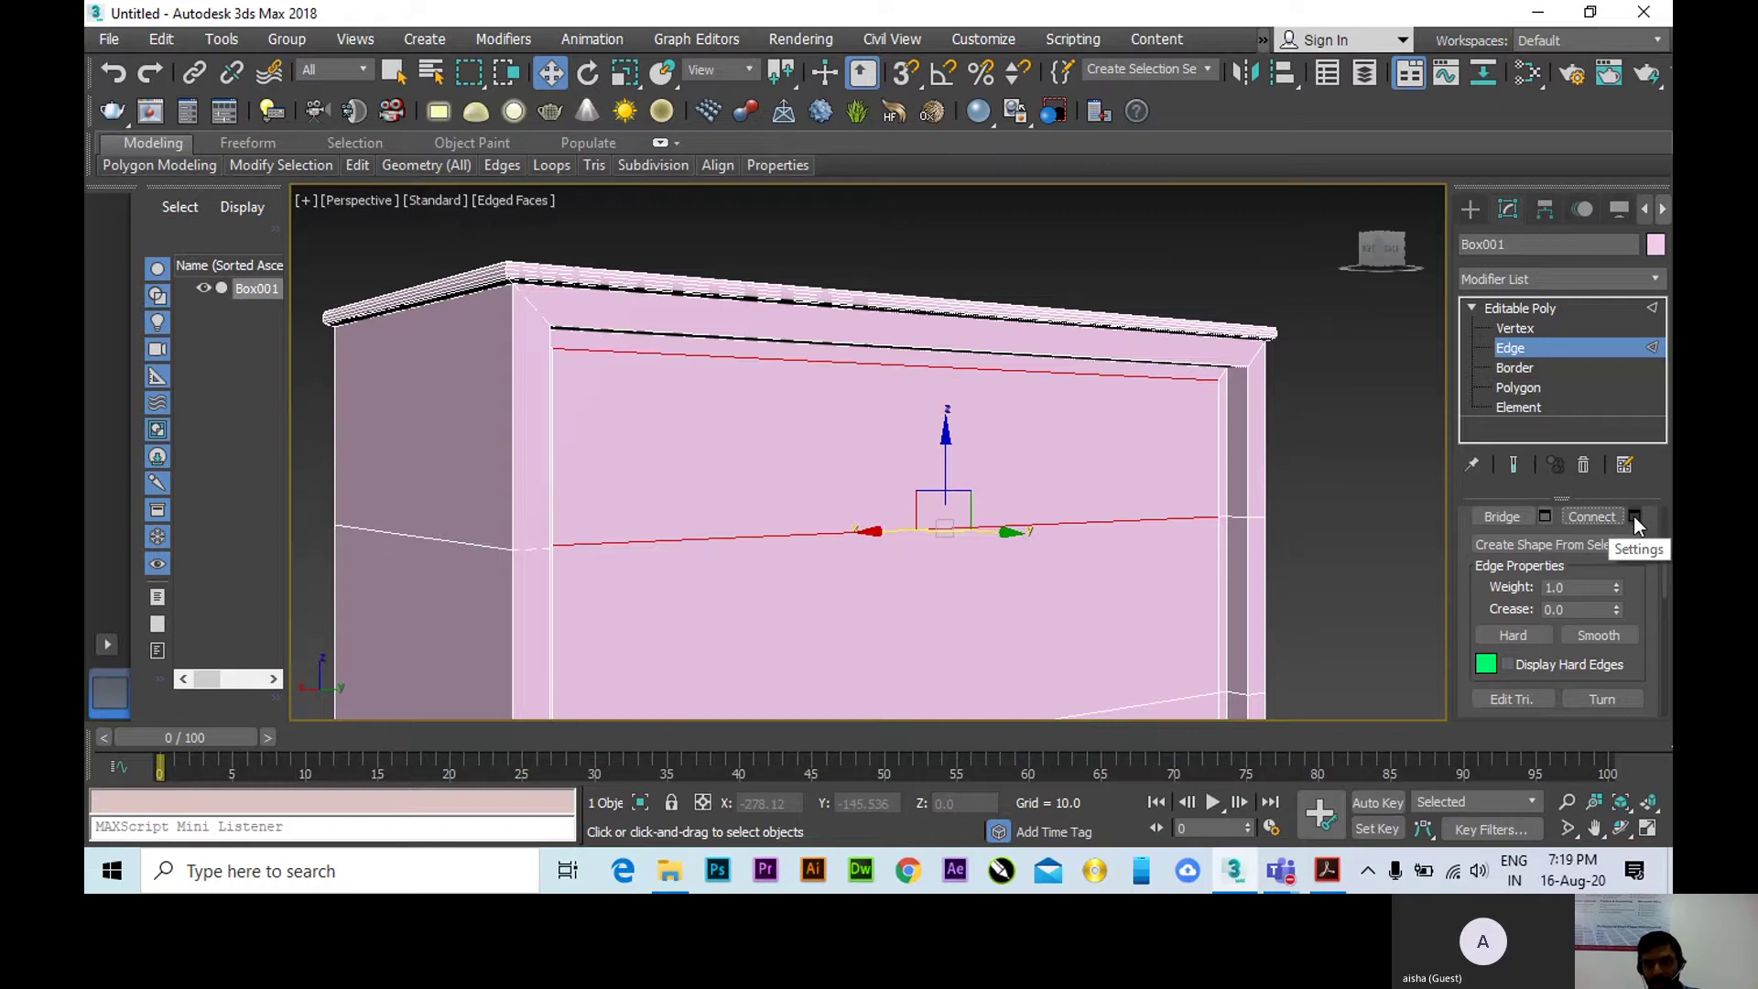
Connect the two selected edges with 1 segment, adding a vertical edge at the middle of the panel's uppermost row.
click(1634, 517)
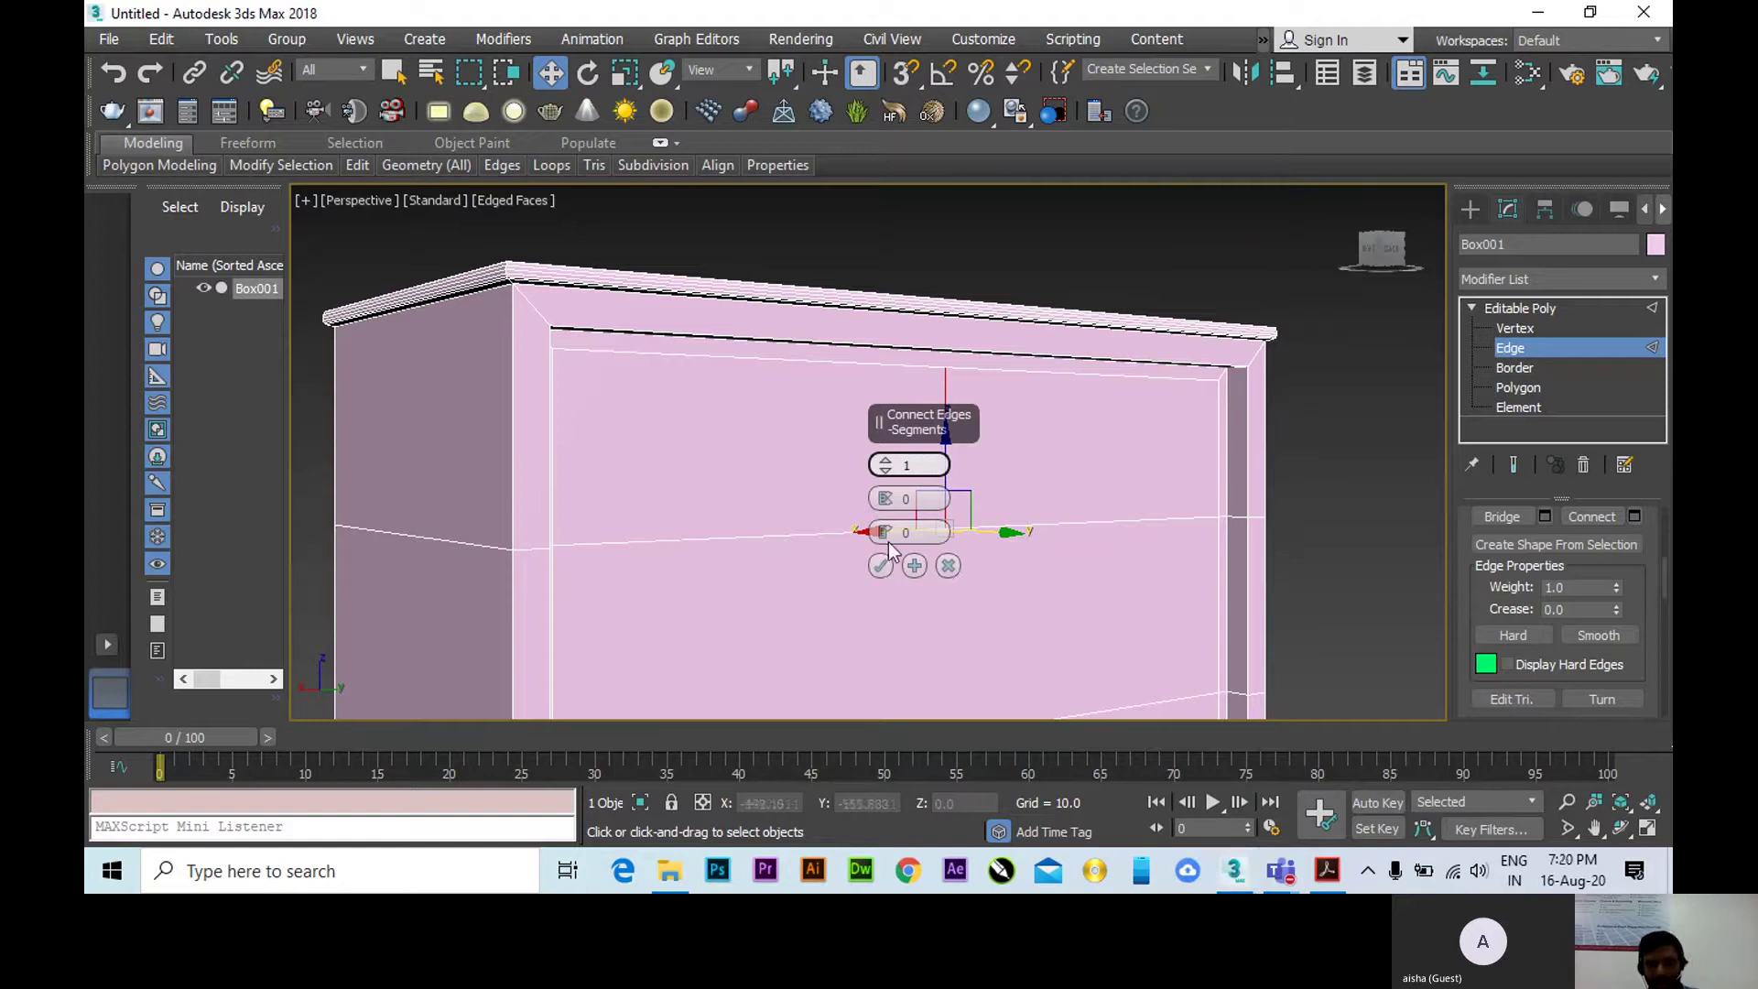
alt+middle_drag(1104, 544, 1241, 475)
scroll(1242, 476, up, 5)
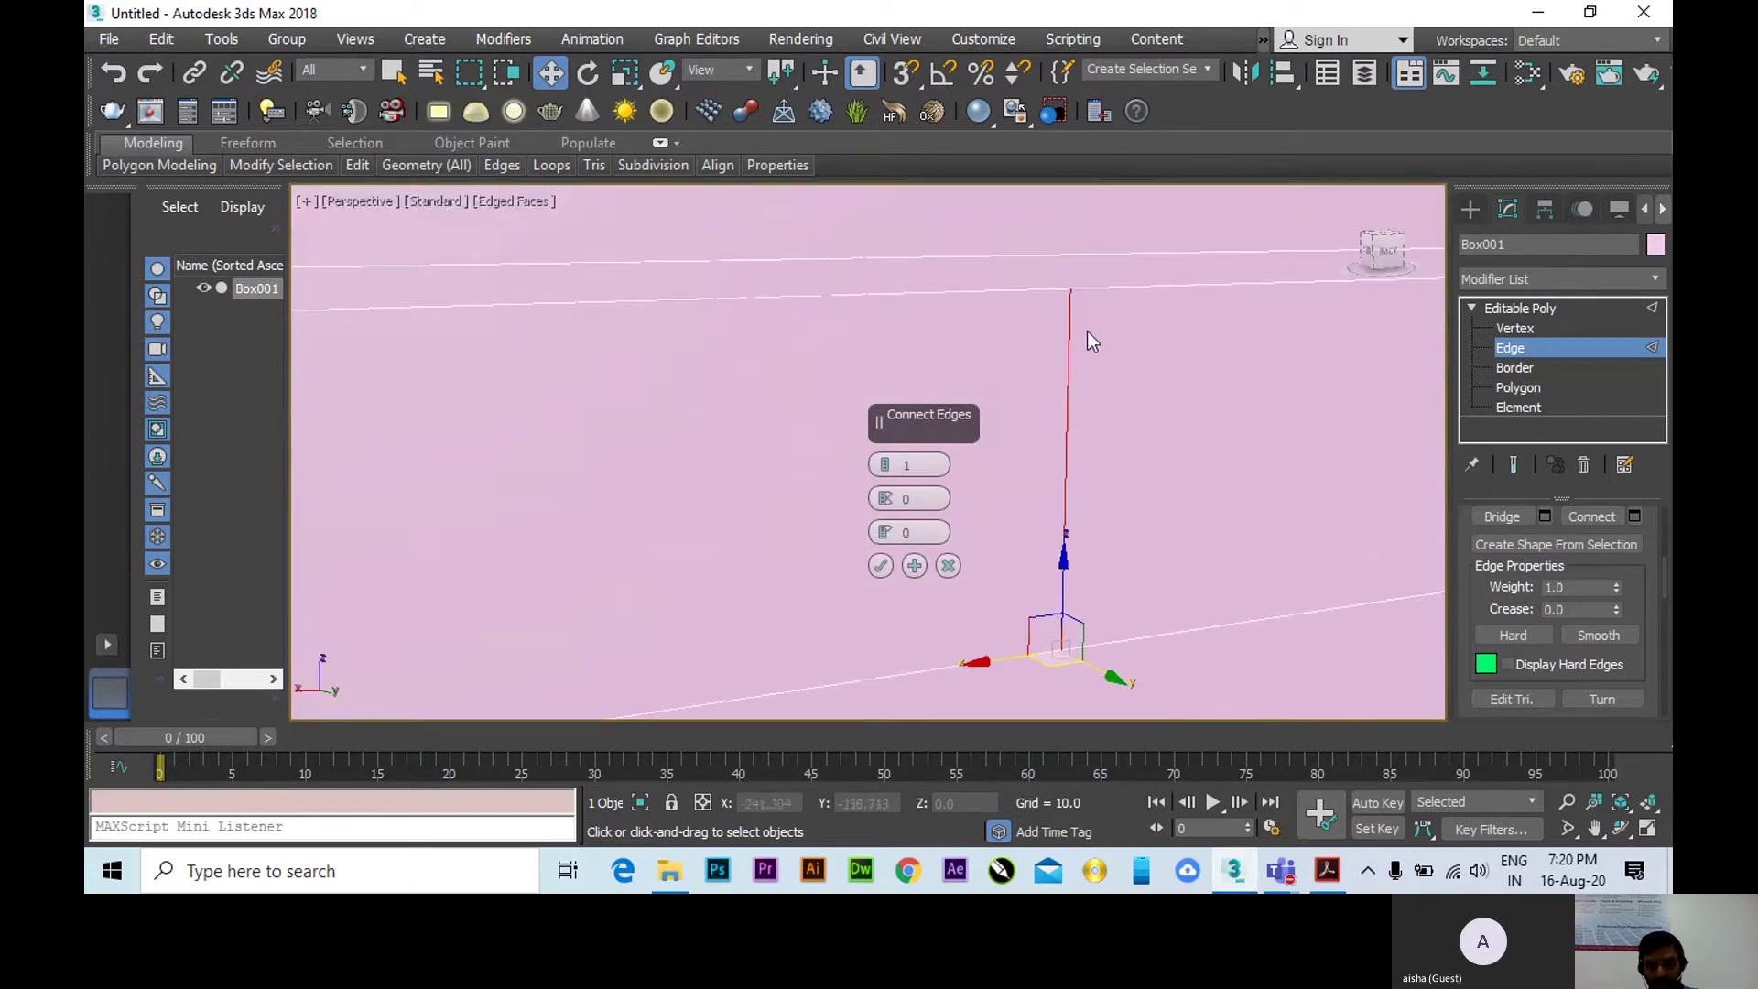
click(880, 565)
scroll(919, 436, down, 3)
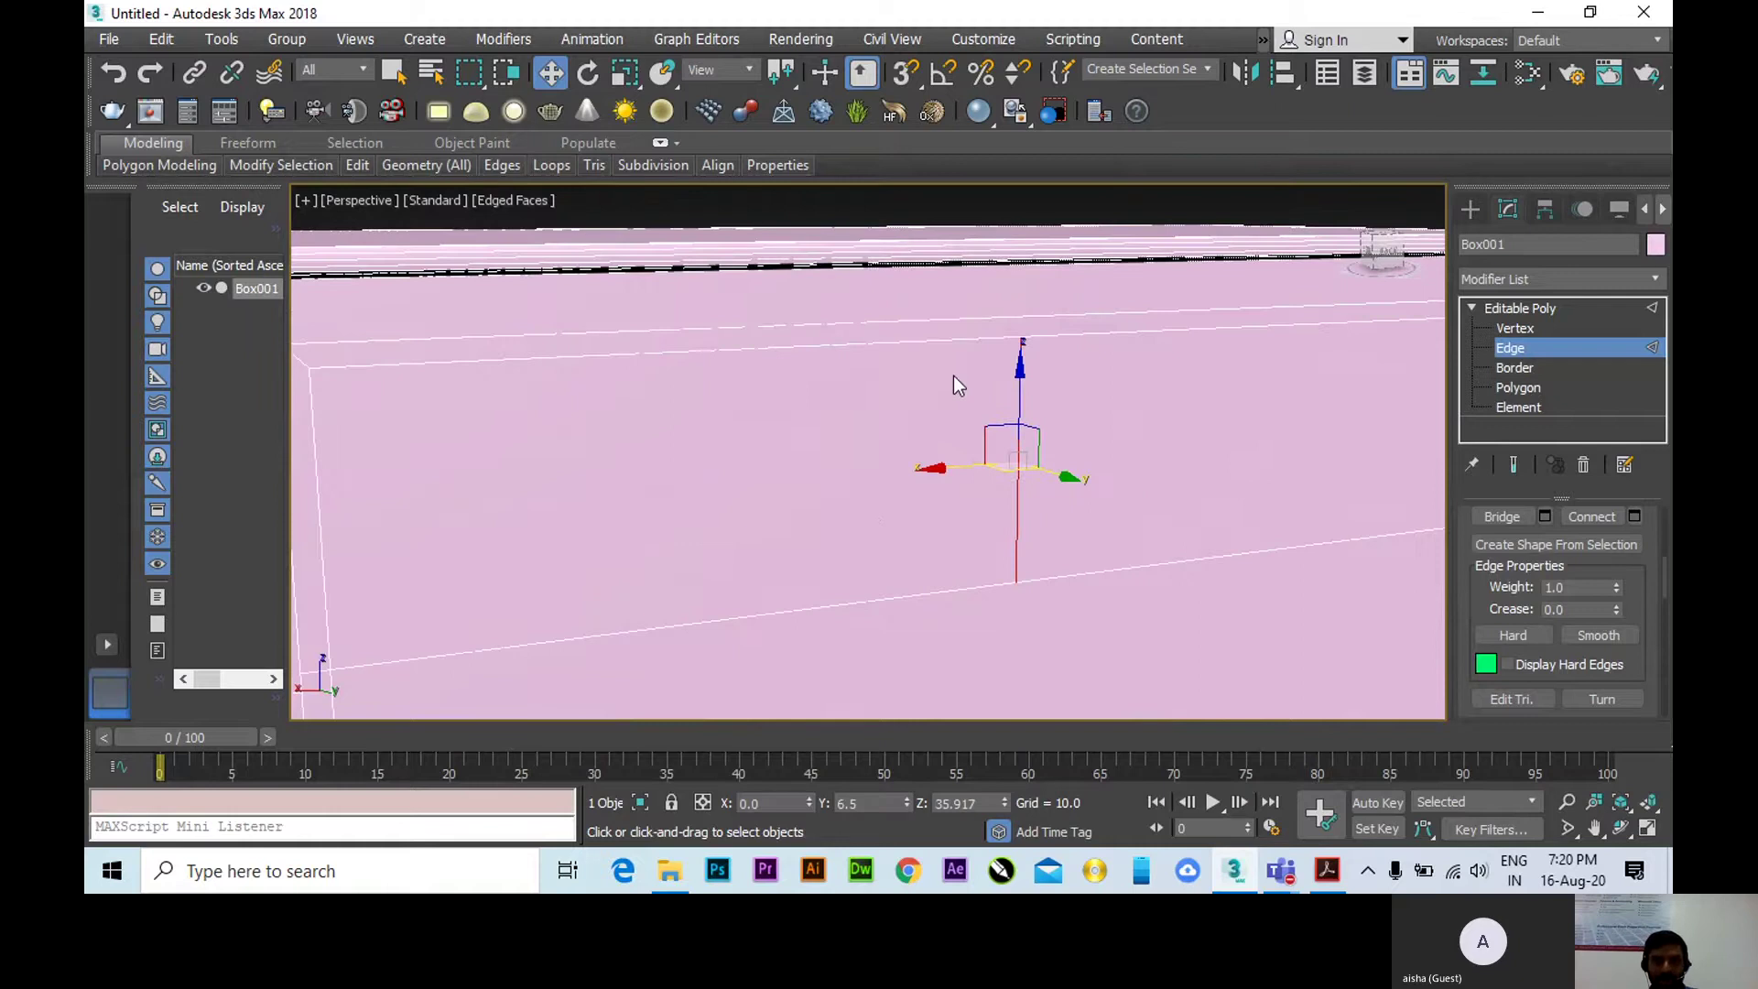
Select all polygons of the recessed wide-side panel in Polygon mode, from the divided top row down to the lowest row.
scroll(953, 377, down, 3)
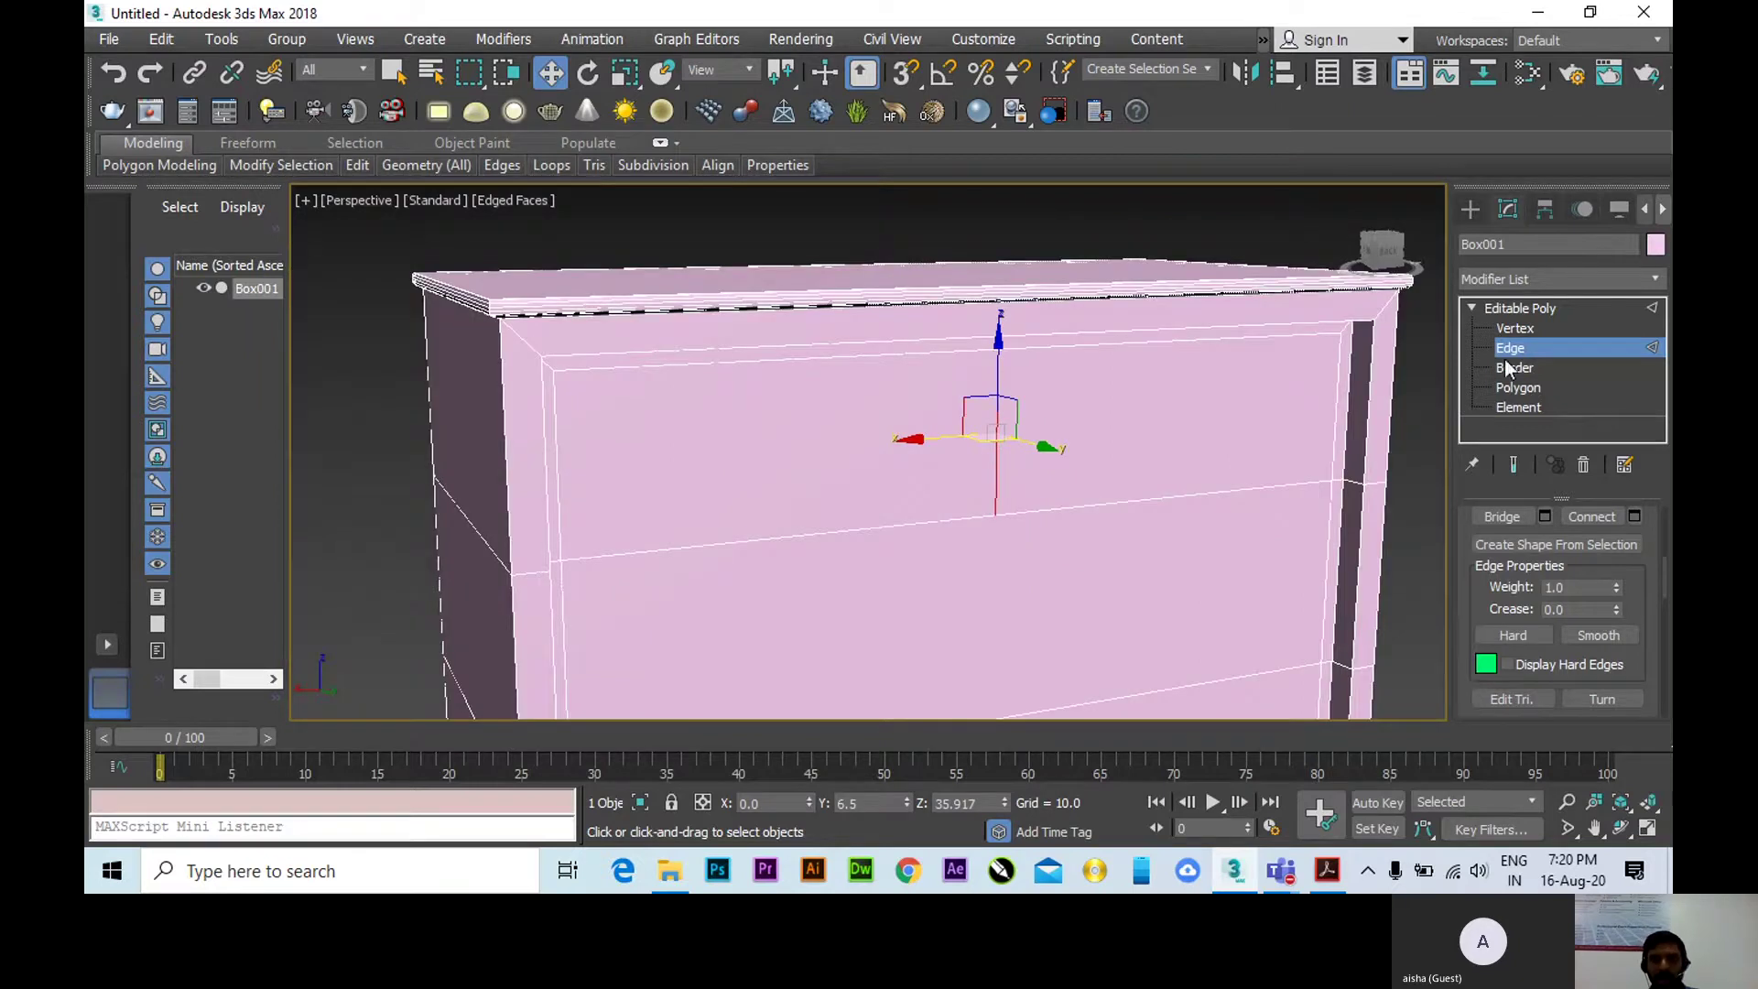
click(1524, 387)
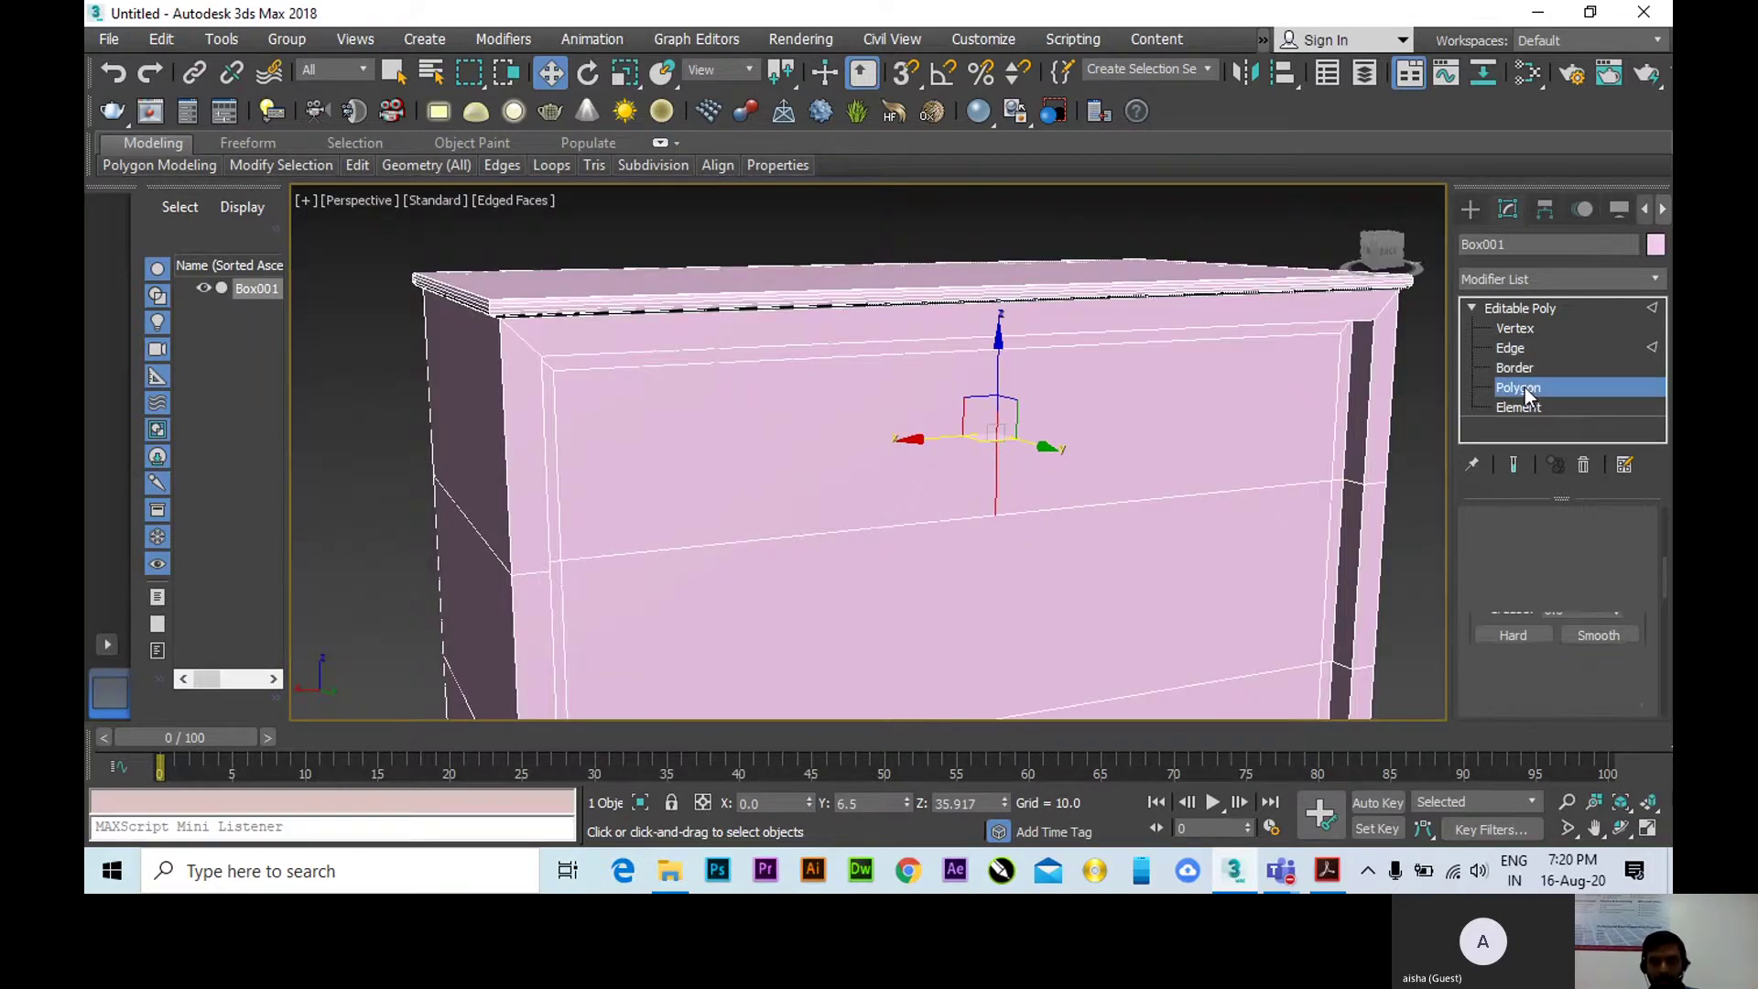
click(918, 448)
middle_drag(1122, 540, 1072, 285)
ctrl+click(1036, 412)
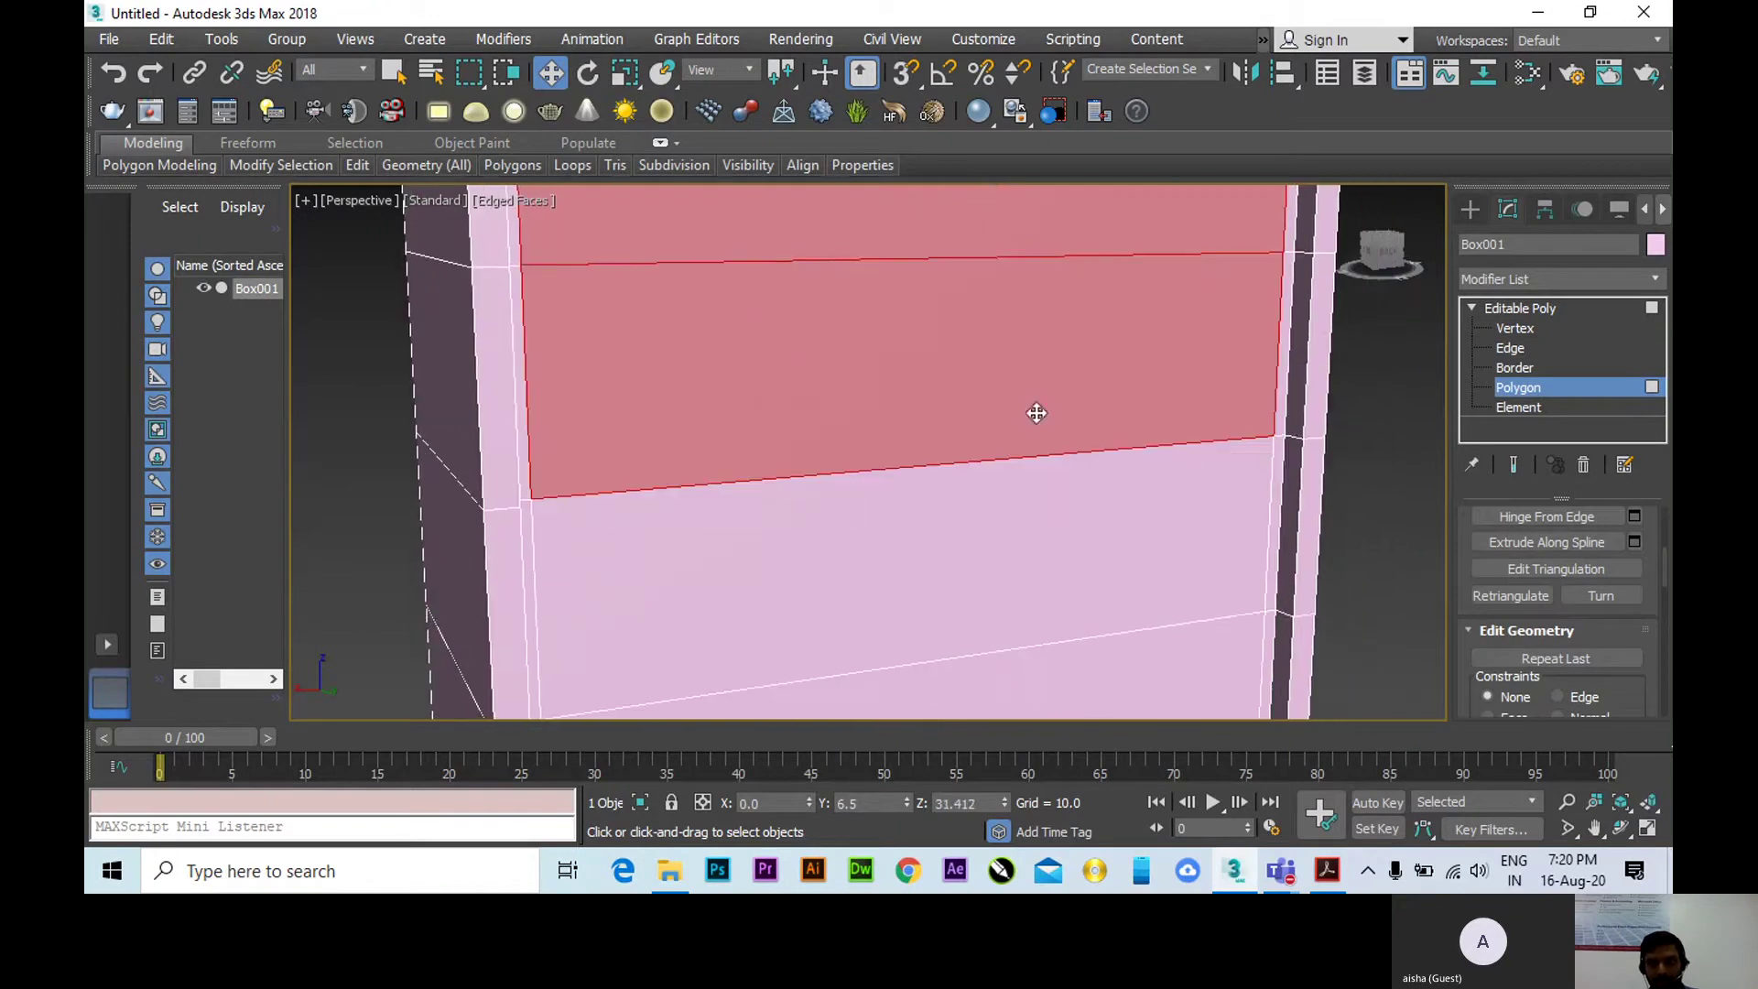
key(ctrl+z)
ctrl+click(1041, 446)
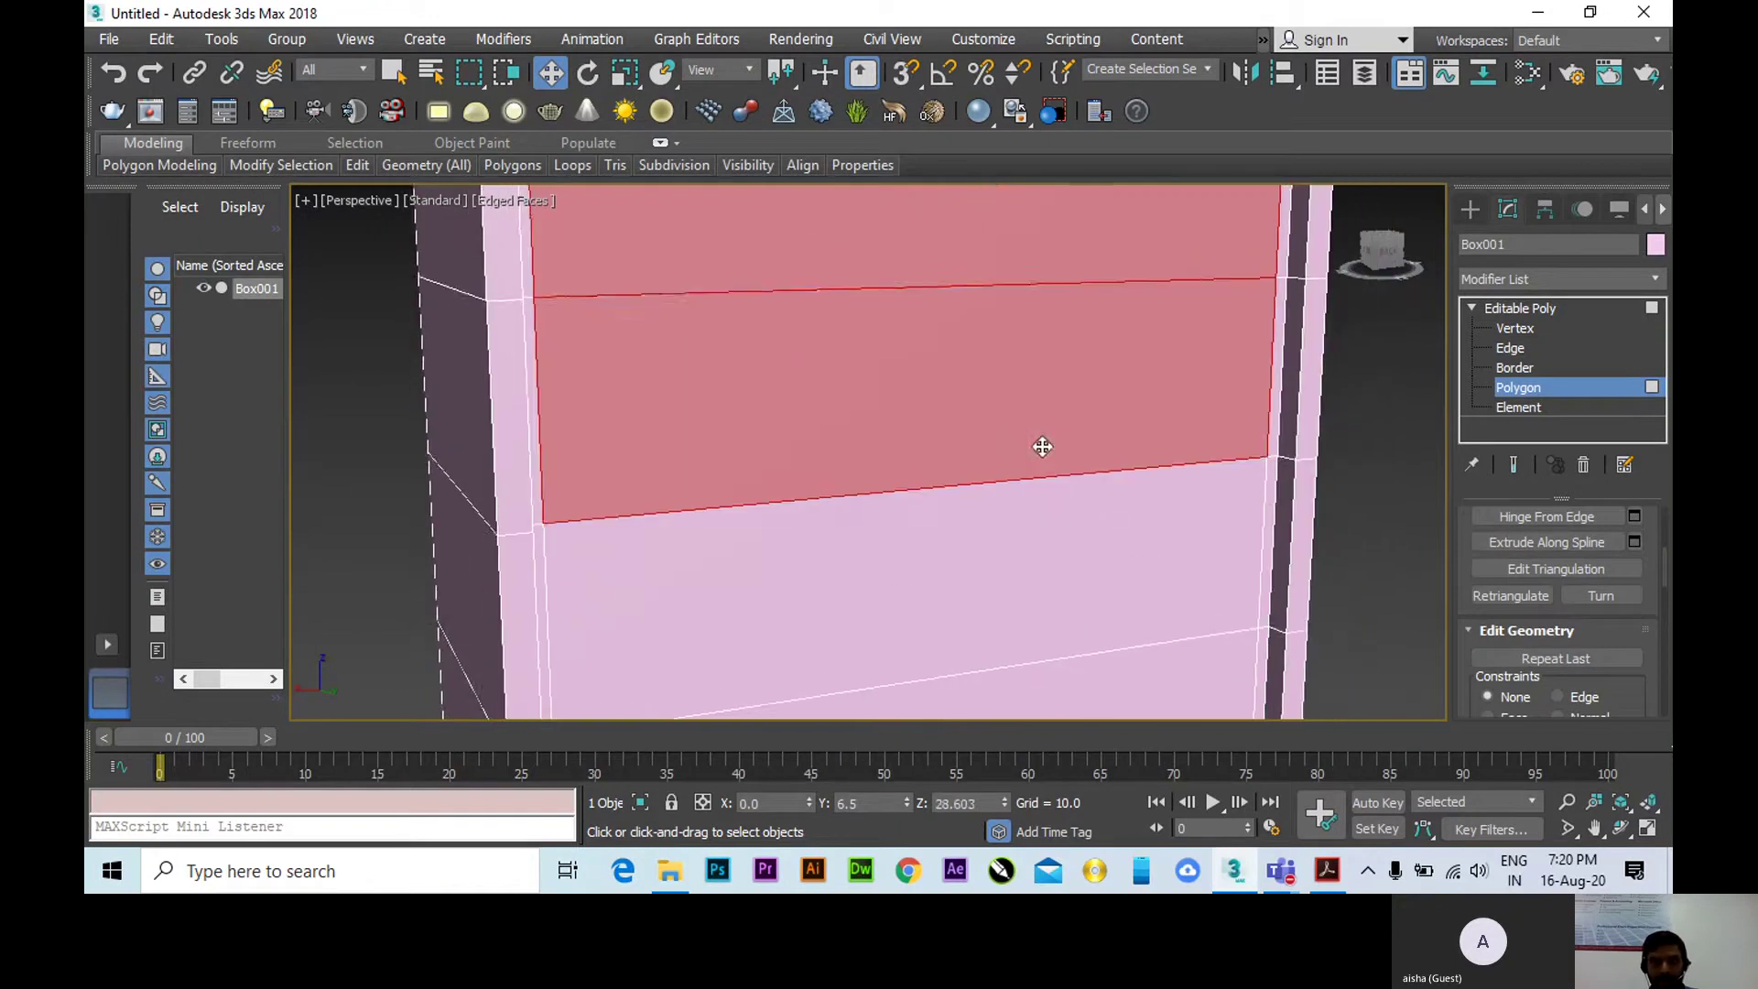
ctrl+click(1063, 533)
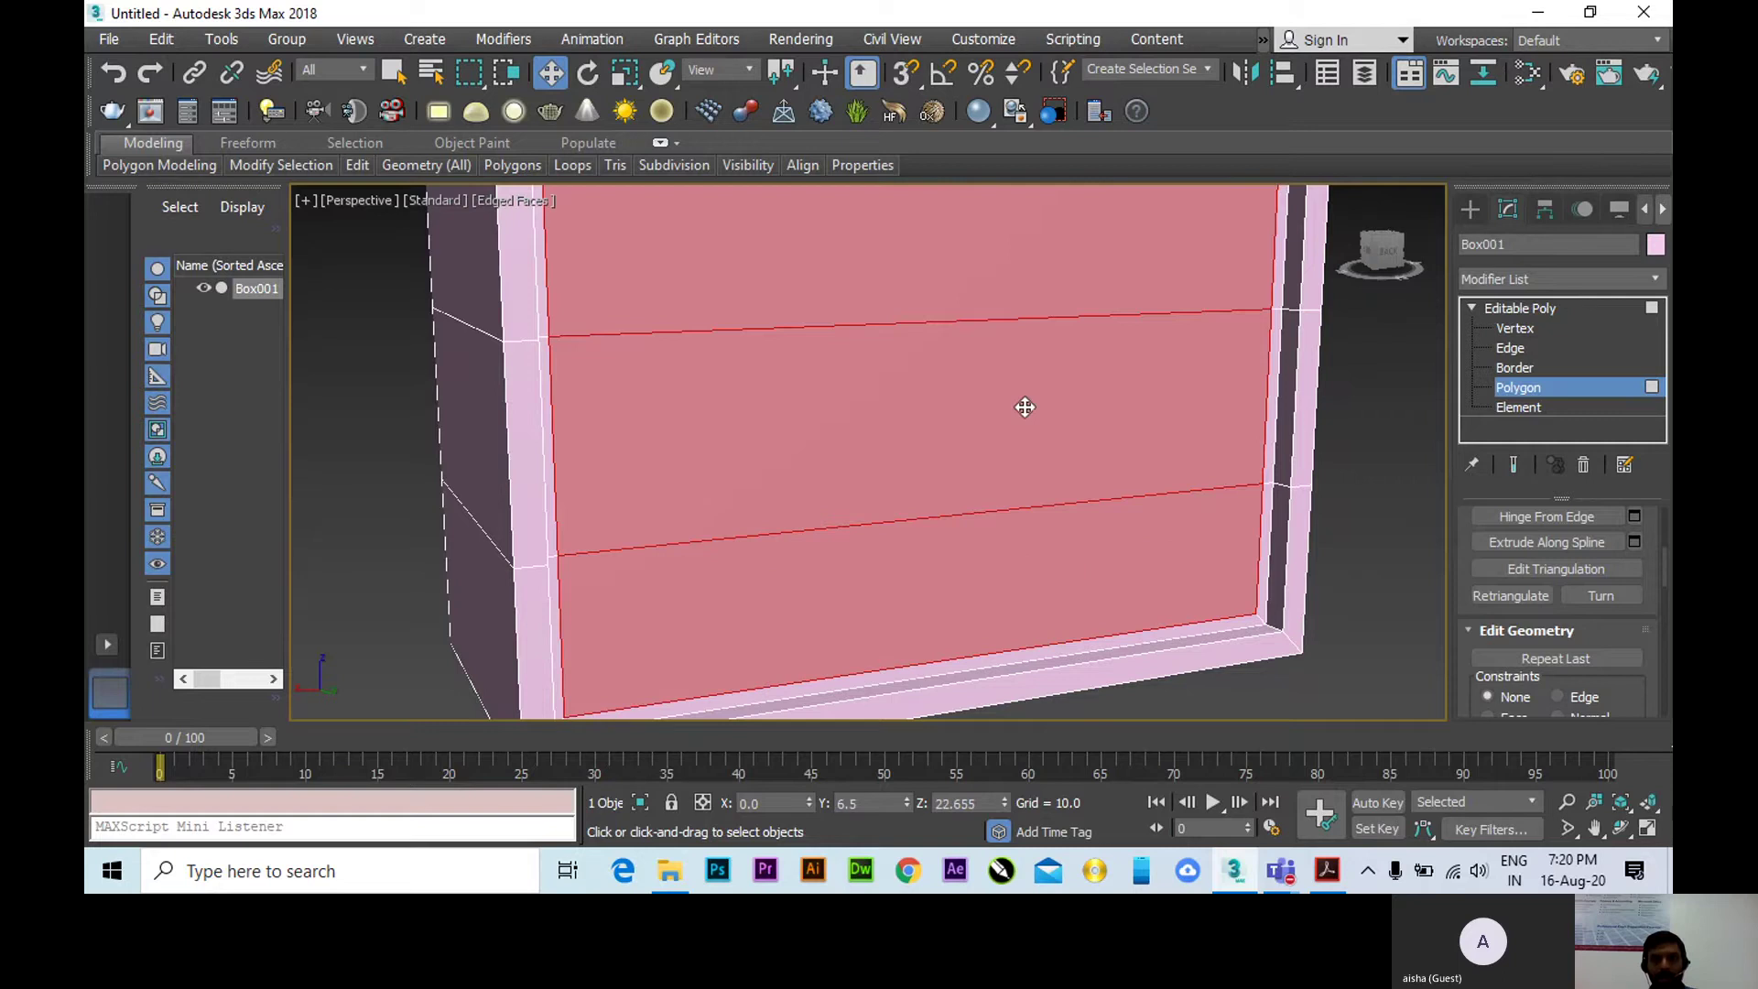
Start an inset of the selected panel polygons with an amount of 0.5 and the type set to By Polygon.
alt+middle_drag(1024, 406, 771, 270)
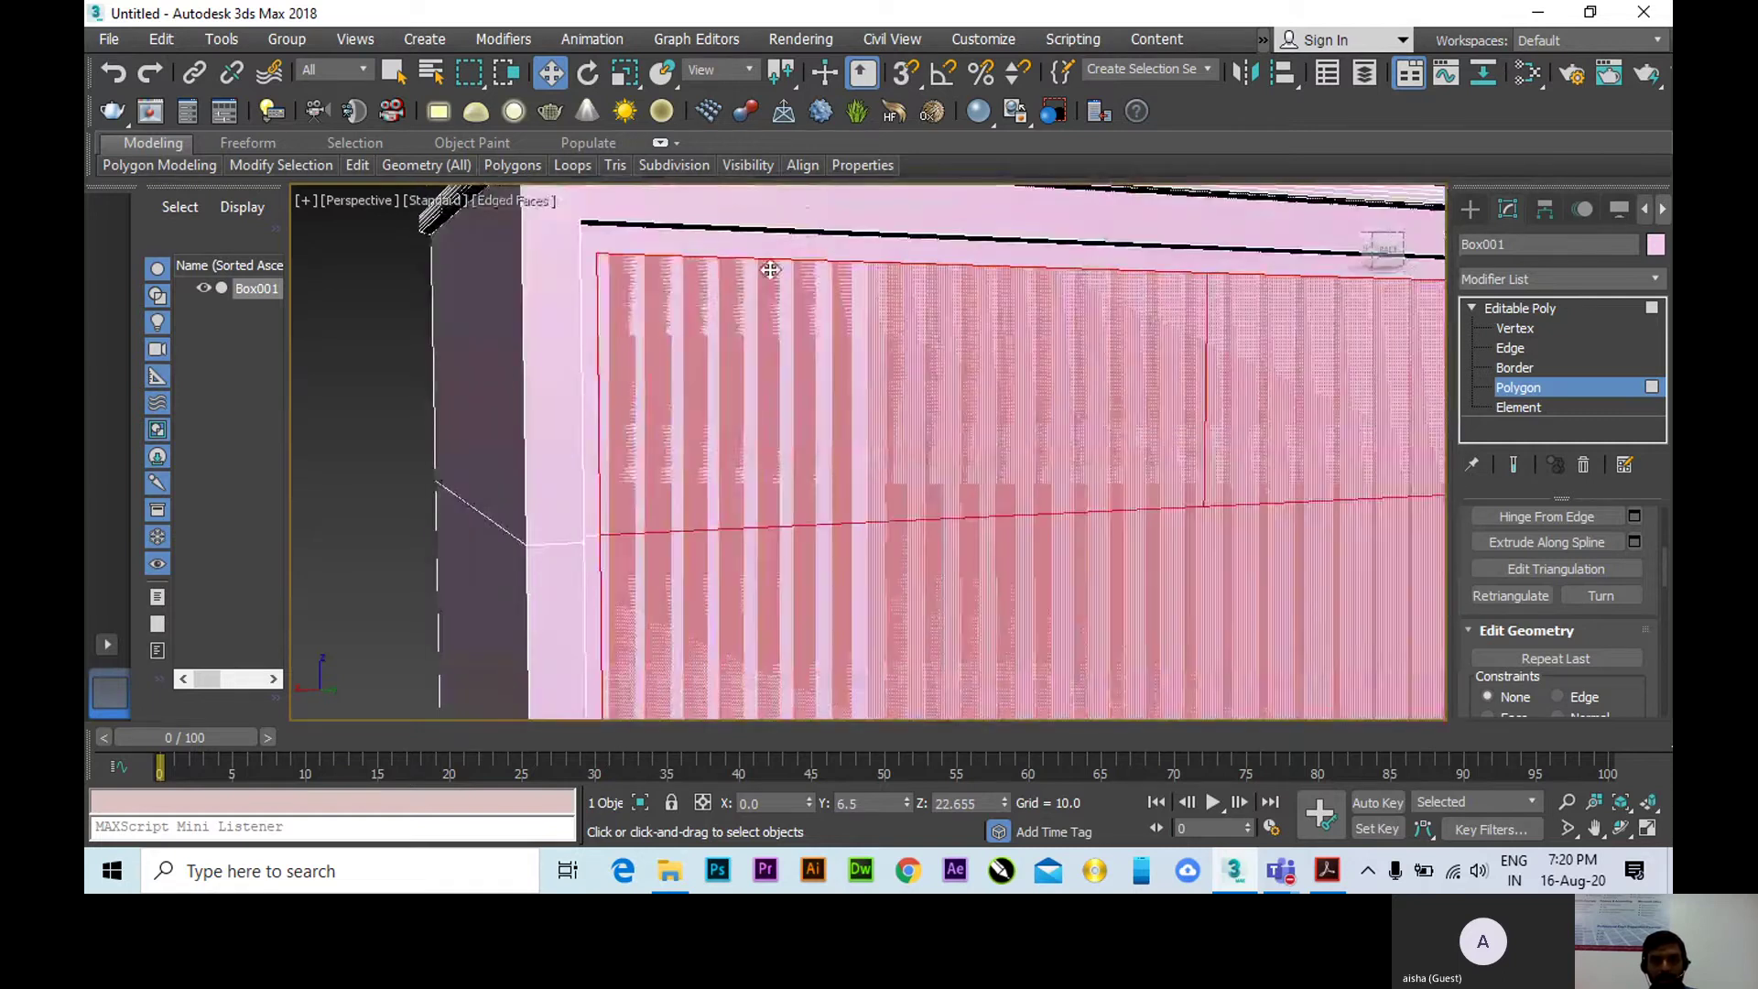
click(534, 172)
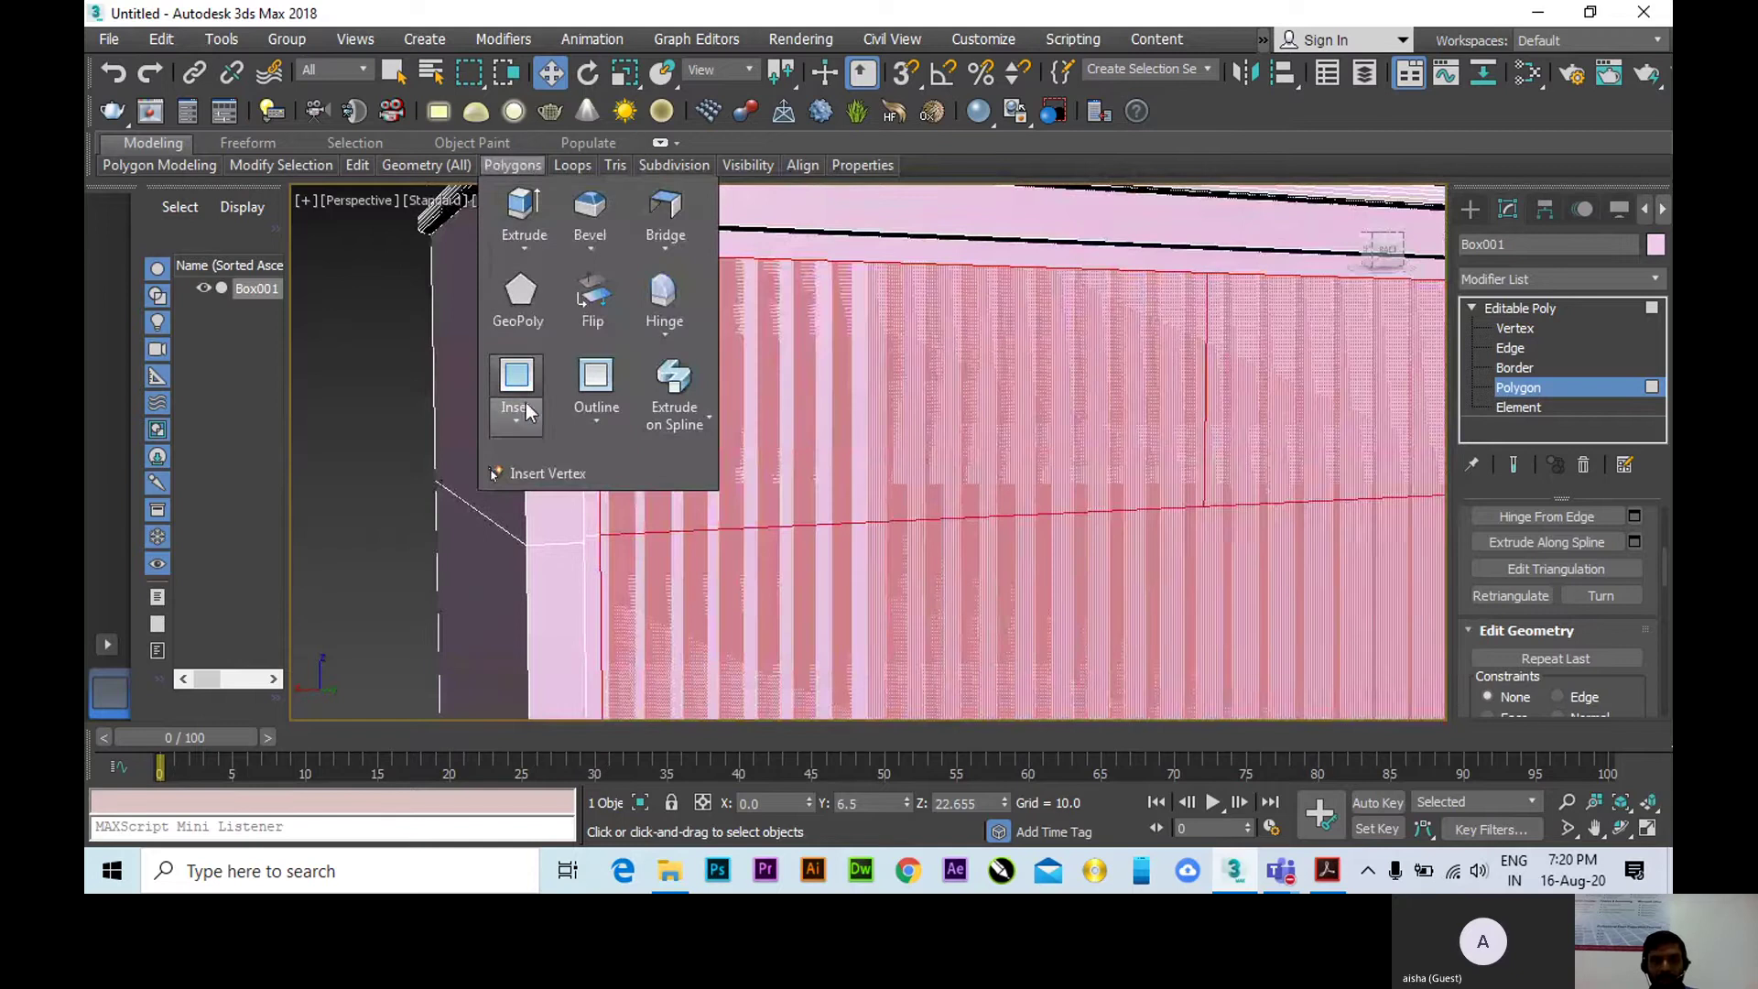
click(531, 458)
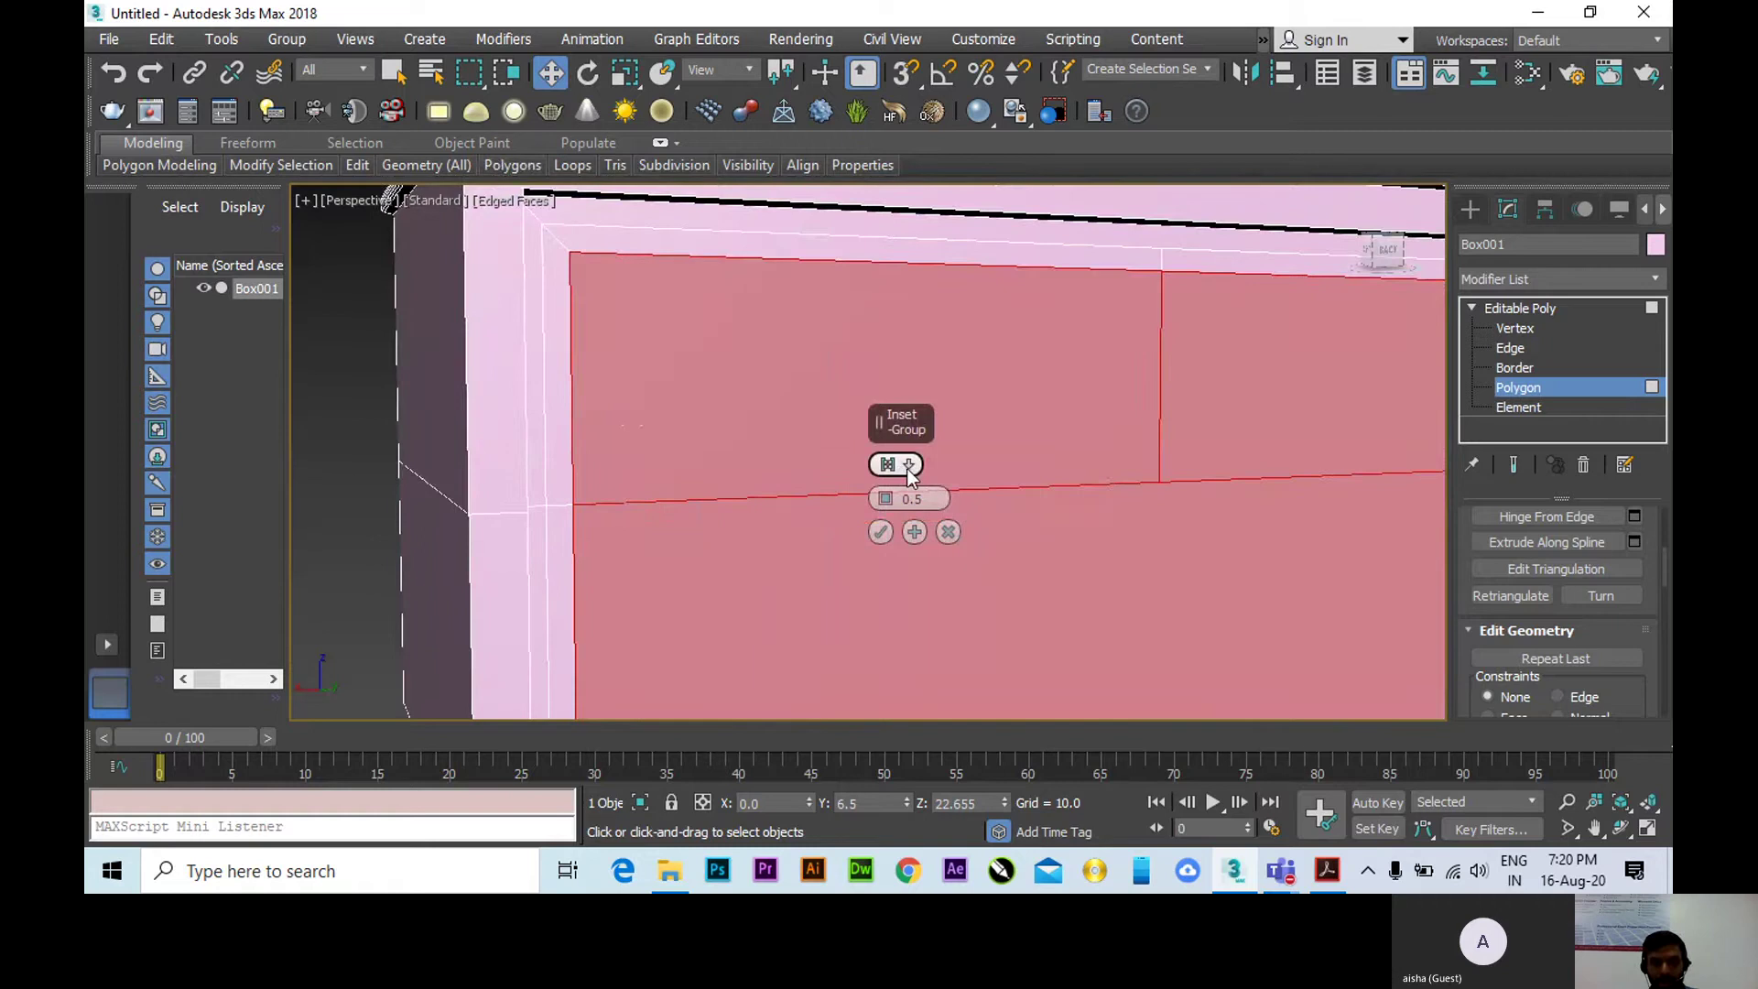
click(908, 465)
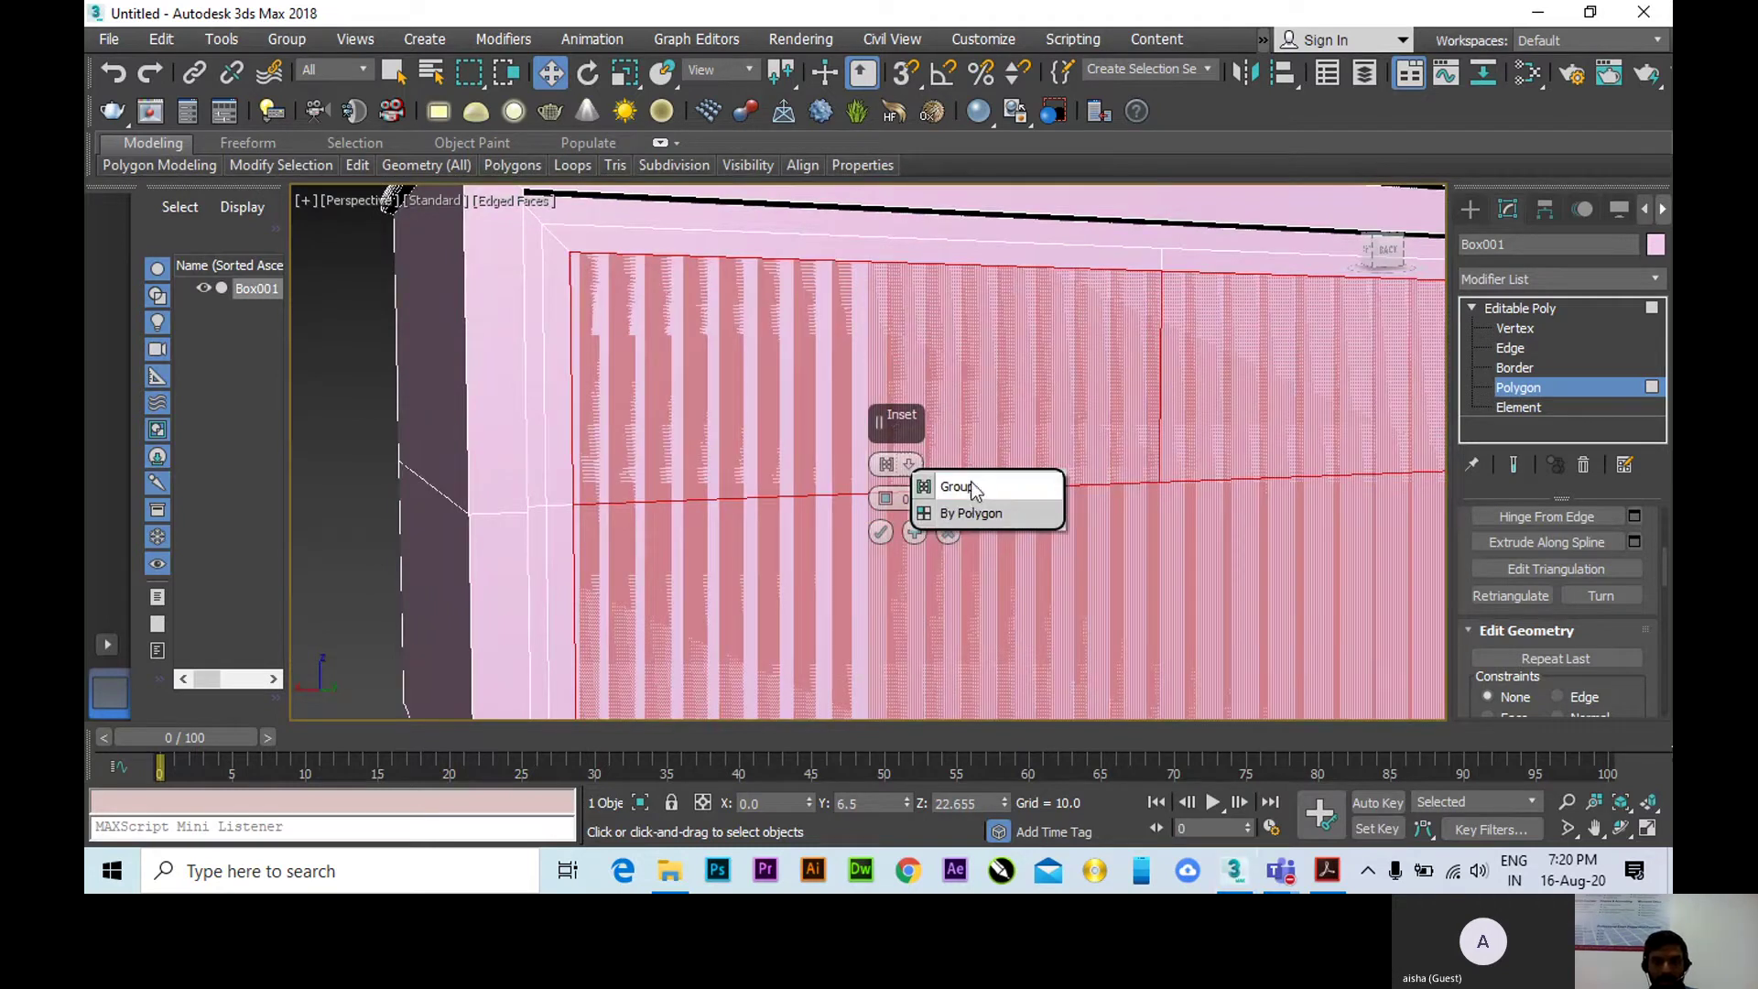
click(973, 512)
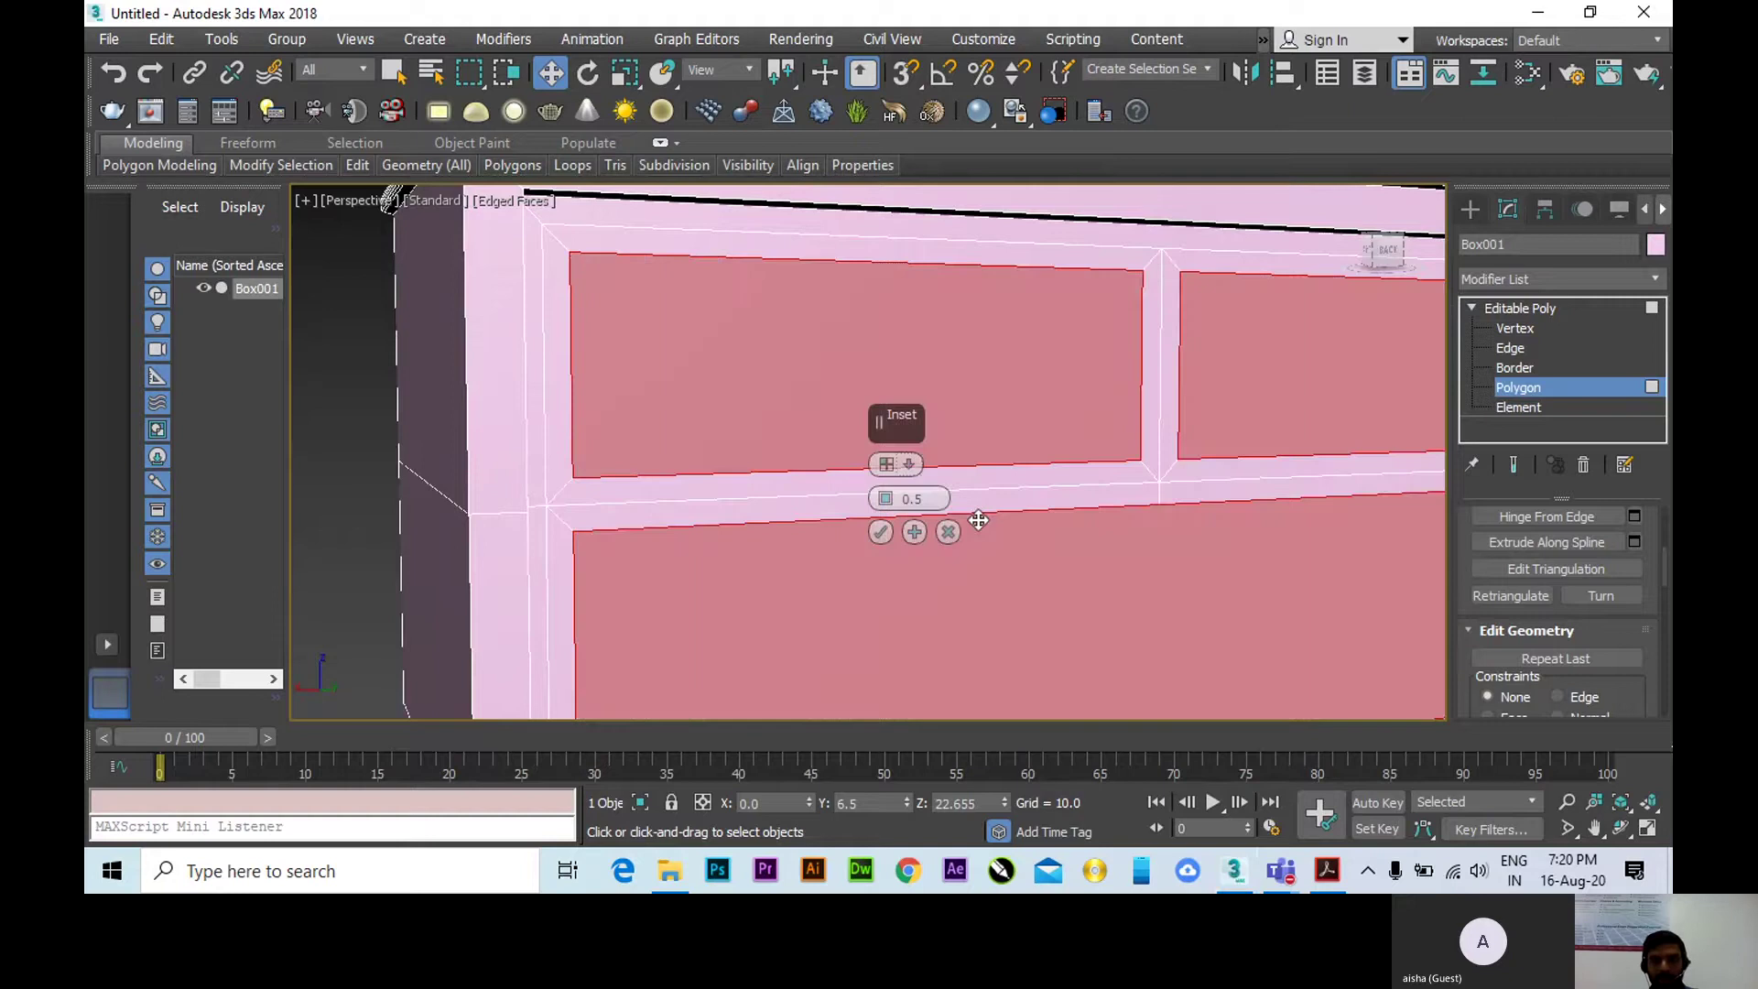
Examine the individually inset polygons and the borders between the panel rows.
alt+middle_drag(1048, 568, 1111, 601)
scroll(1228, 498, up, 3)
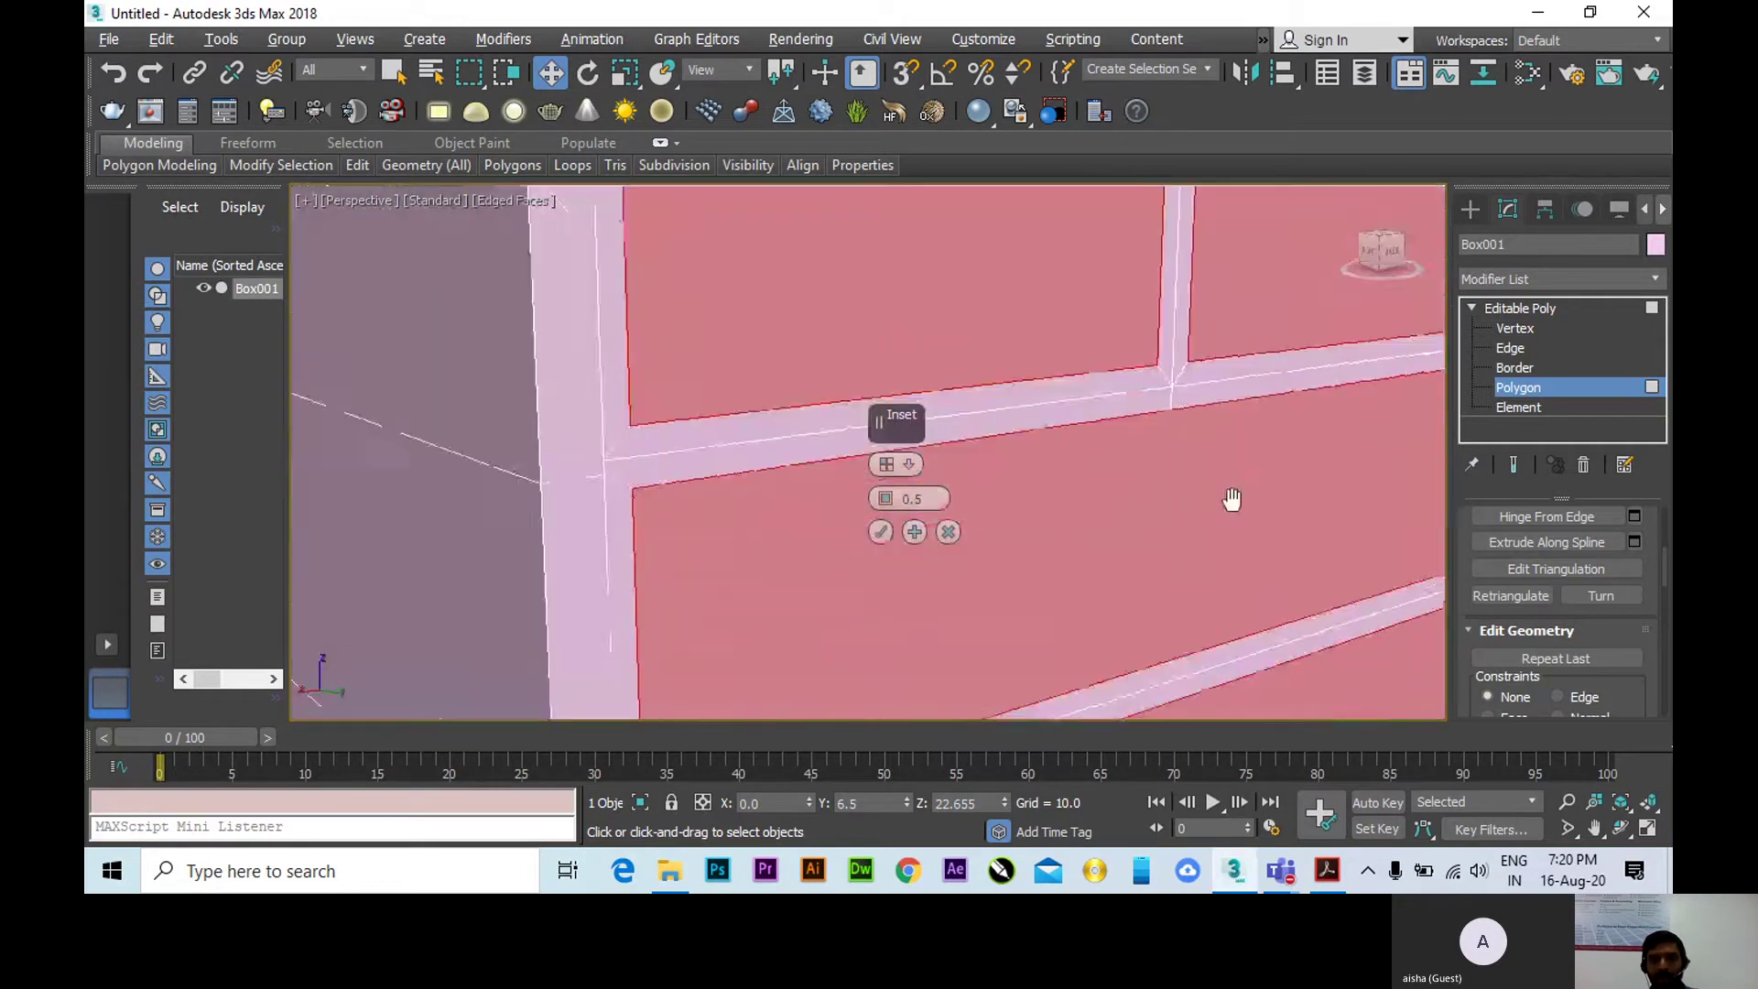
middle_drag(1228, 498, 678, 345)
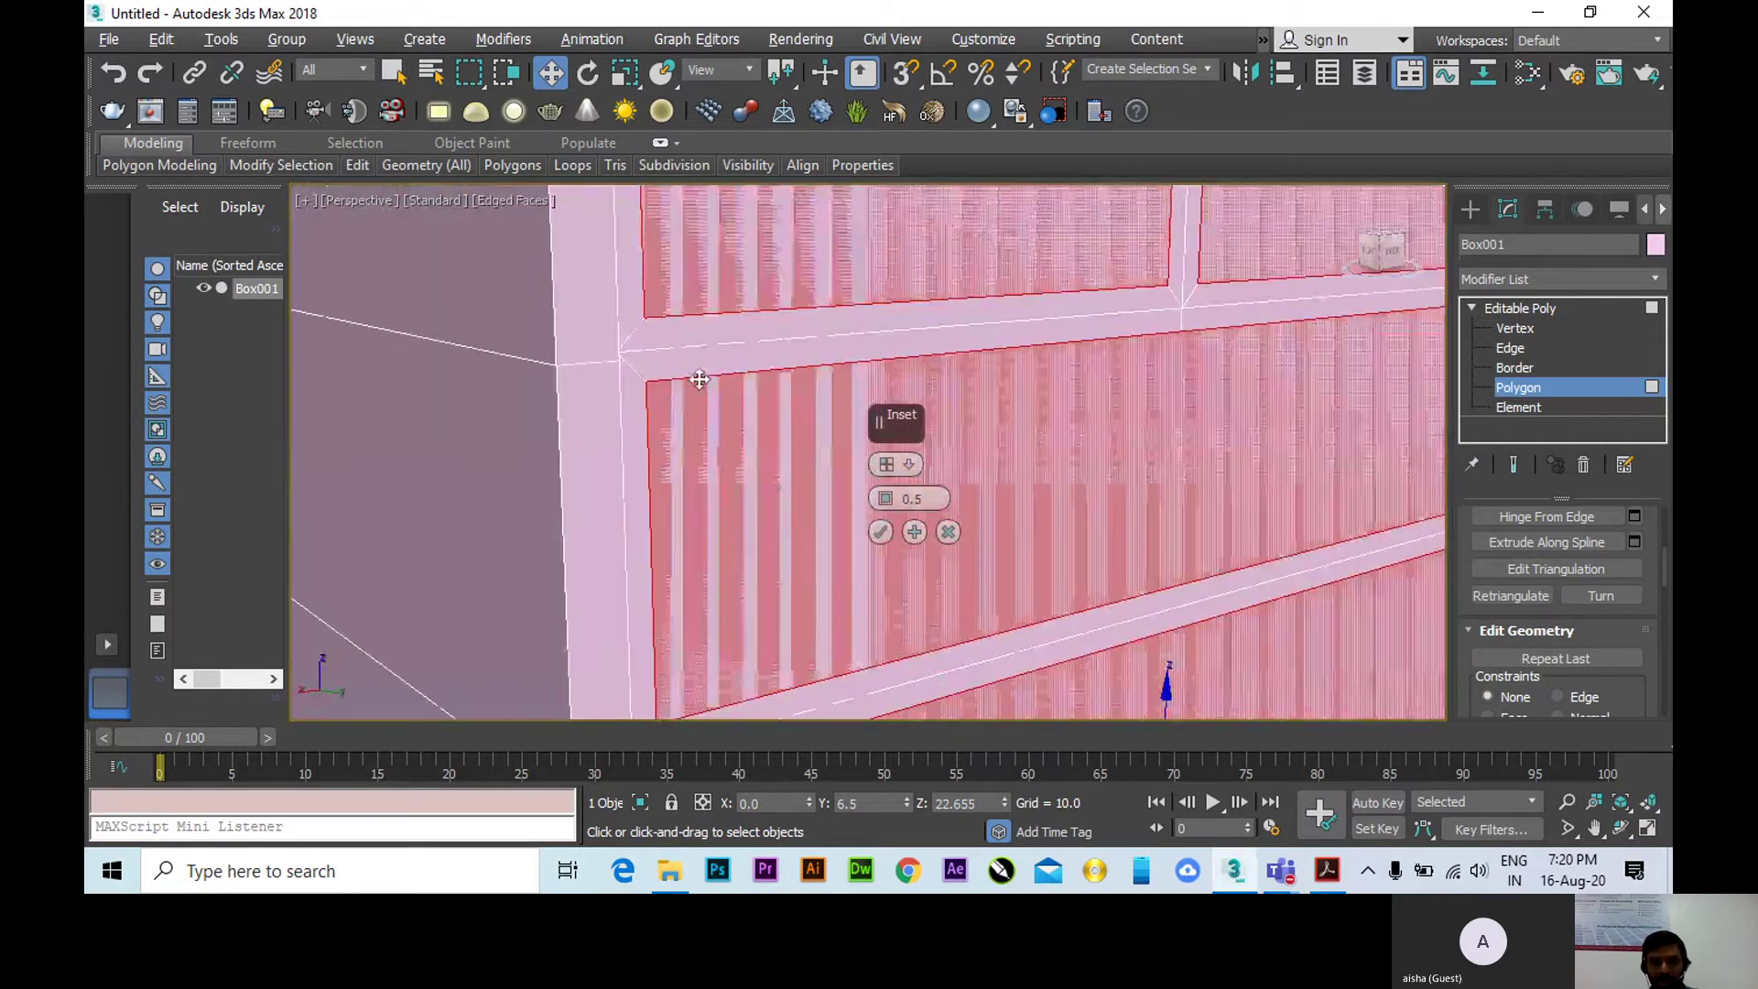
scroll(694, 381, up, 2)
middle_drag(698, 457, 696, 375)
middle_drag(711, 553, 656, 551)
scroll(641, 430, up, 2)
middle_drag(541, 505, 557, 413)
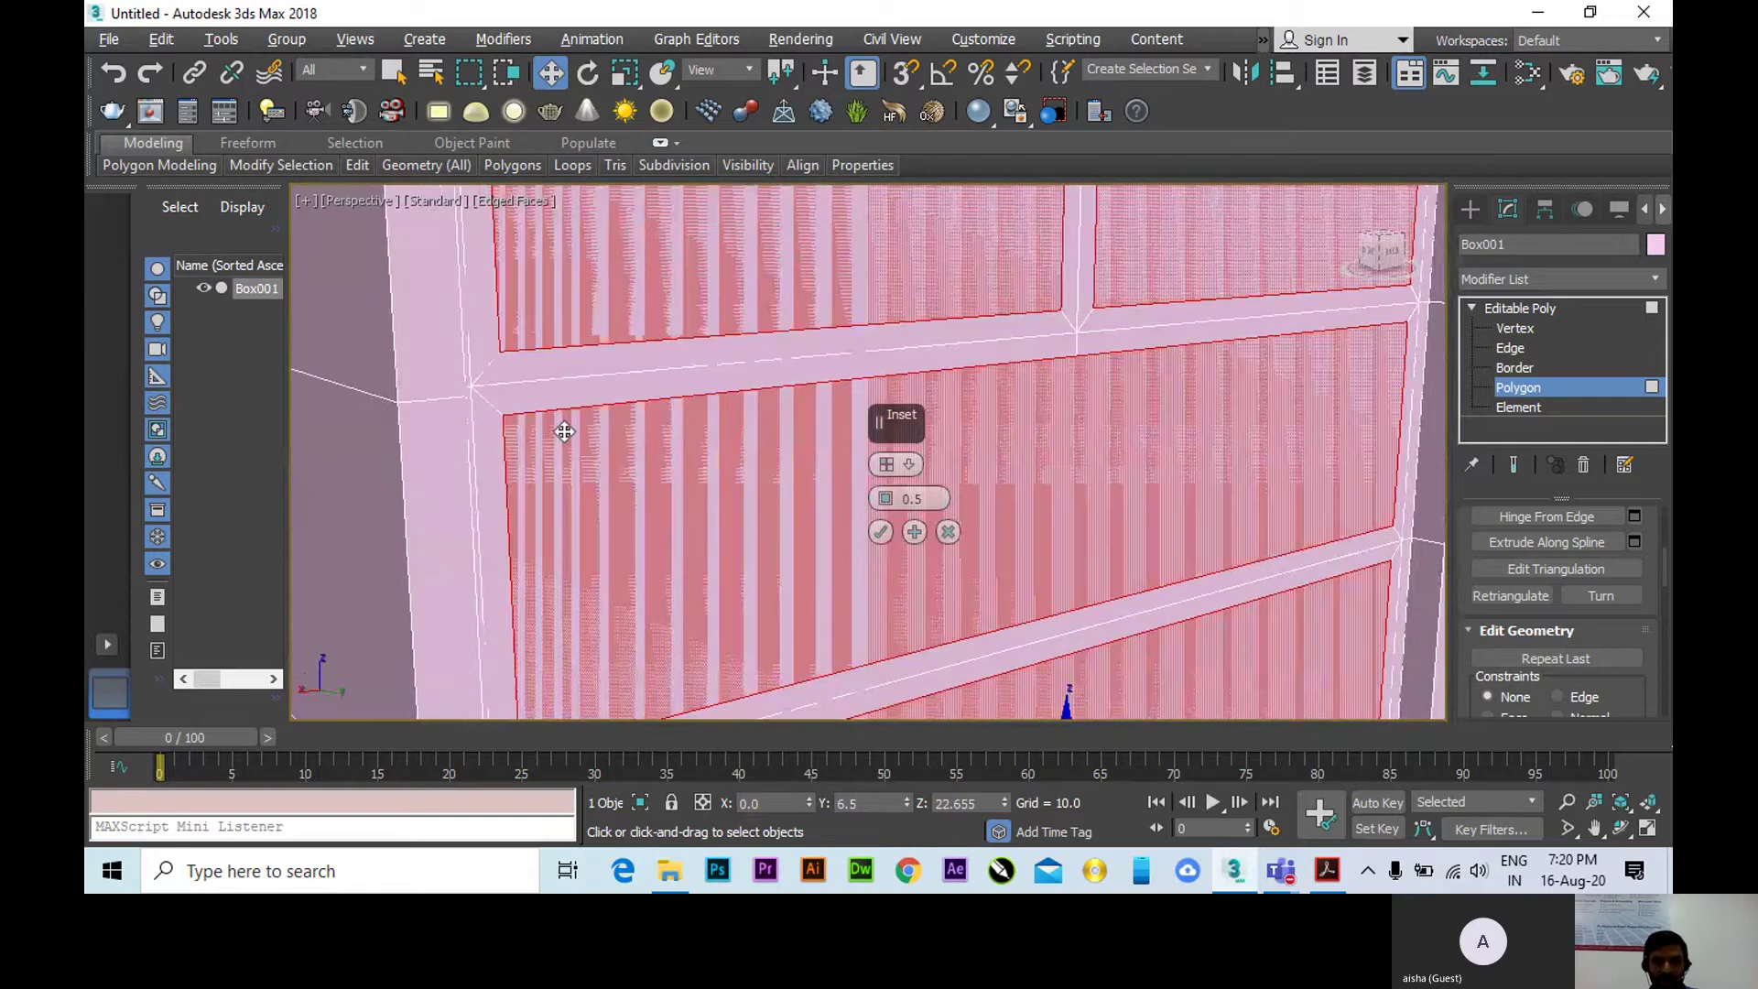
Switch the inset type to Group and compare the border around the whole panel.
click(908, 463)
click(956, 509)
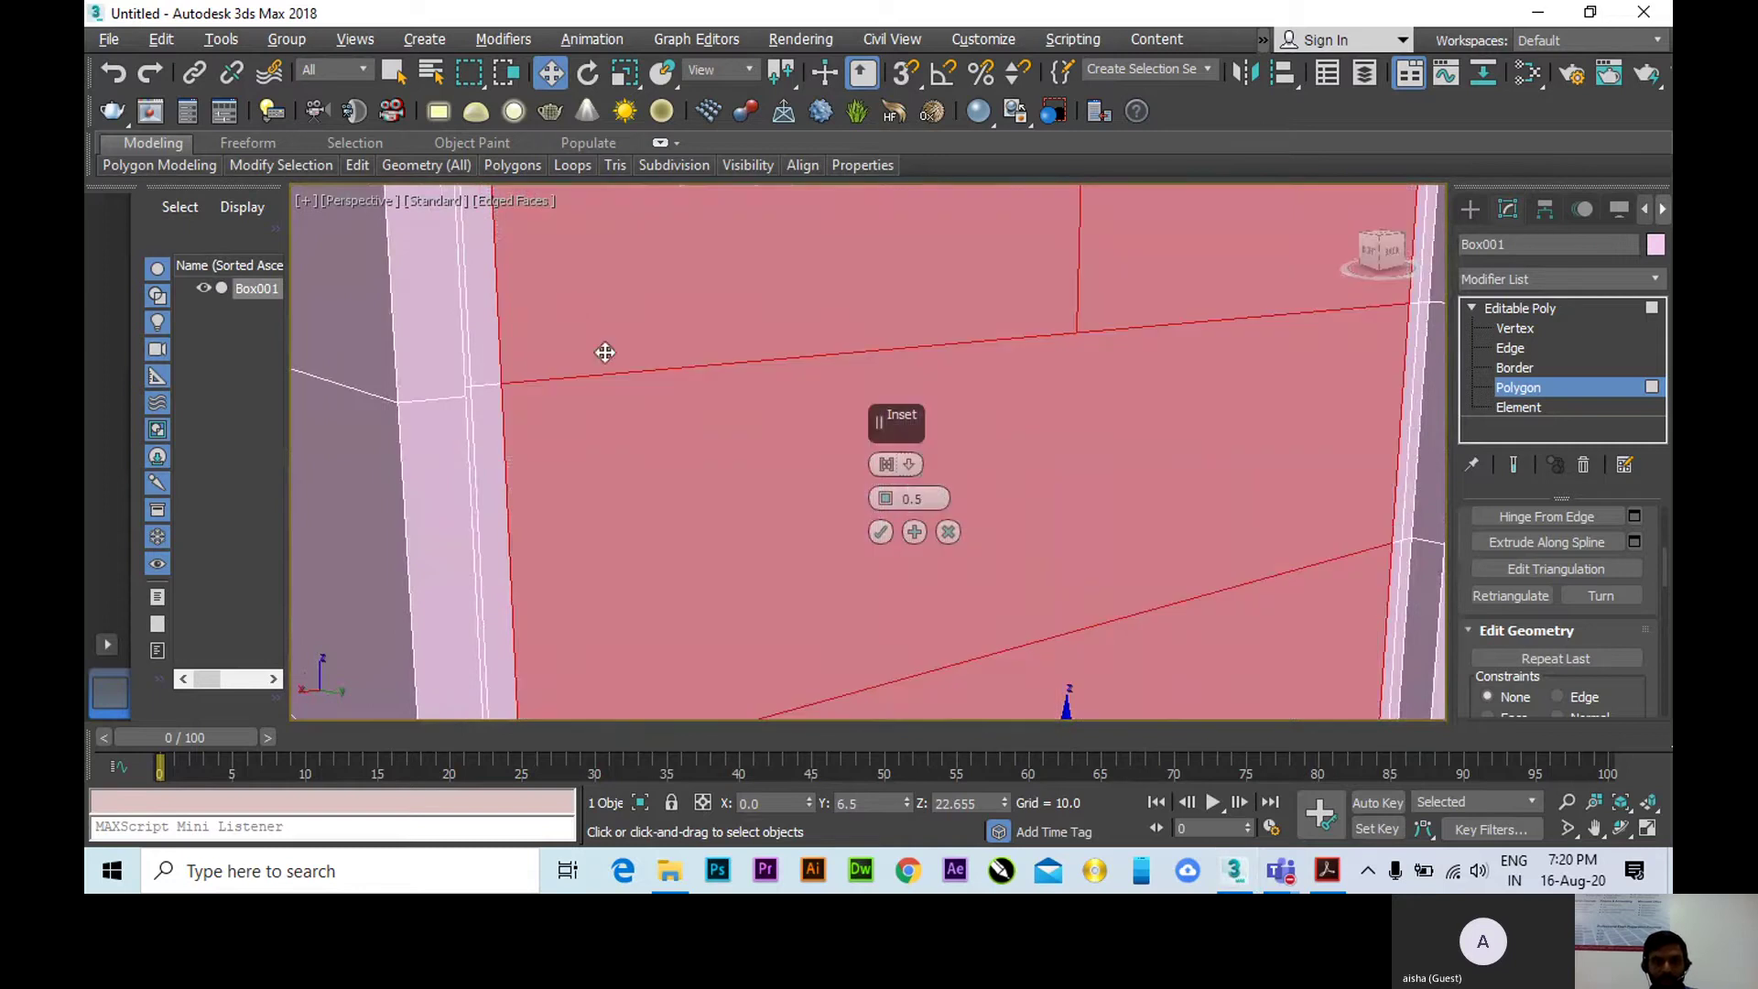
scroll(510, 439, down, 5)
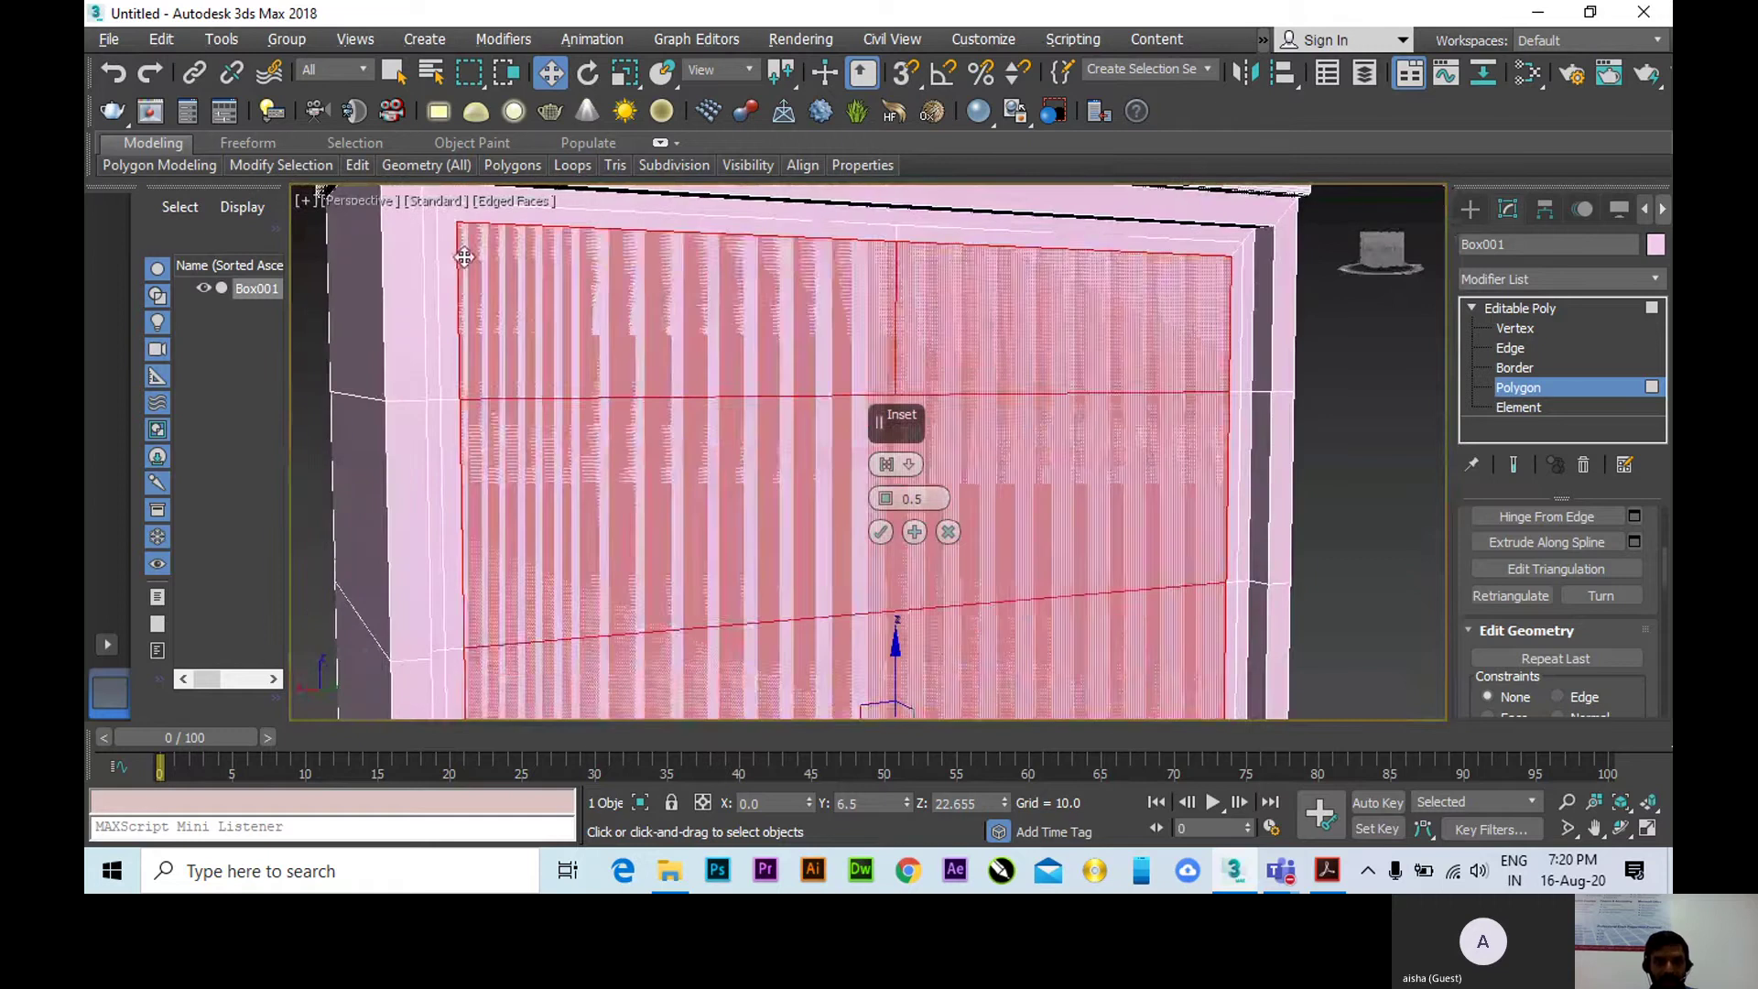
scroll(619, 542, up, 4)
scroll(619, 543, down, 5)
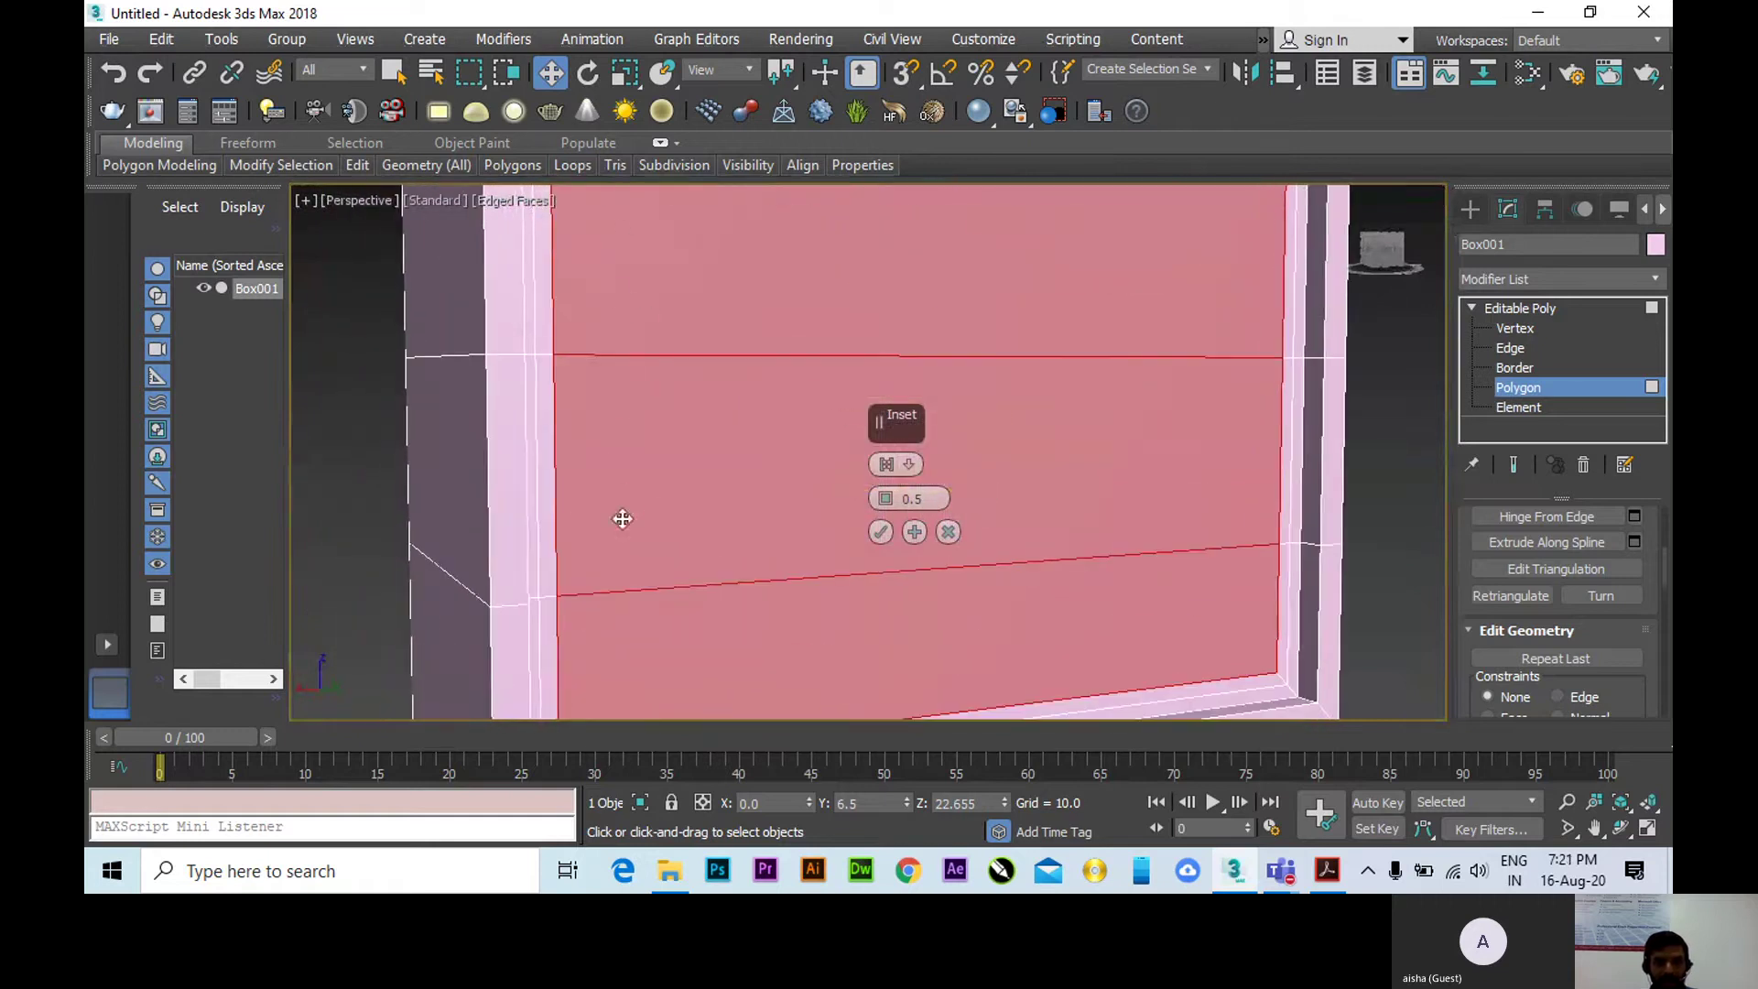
scroll(579, 593, up, 4)
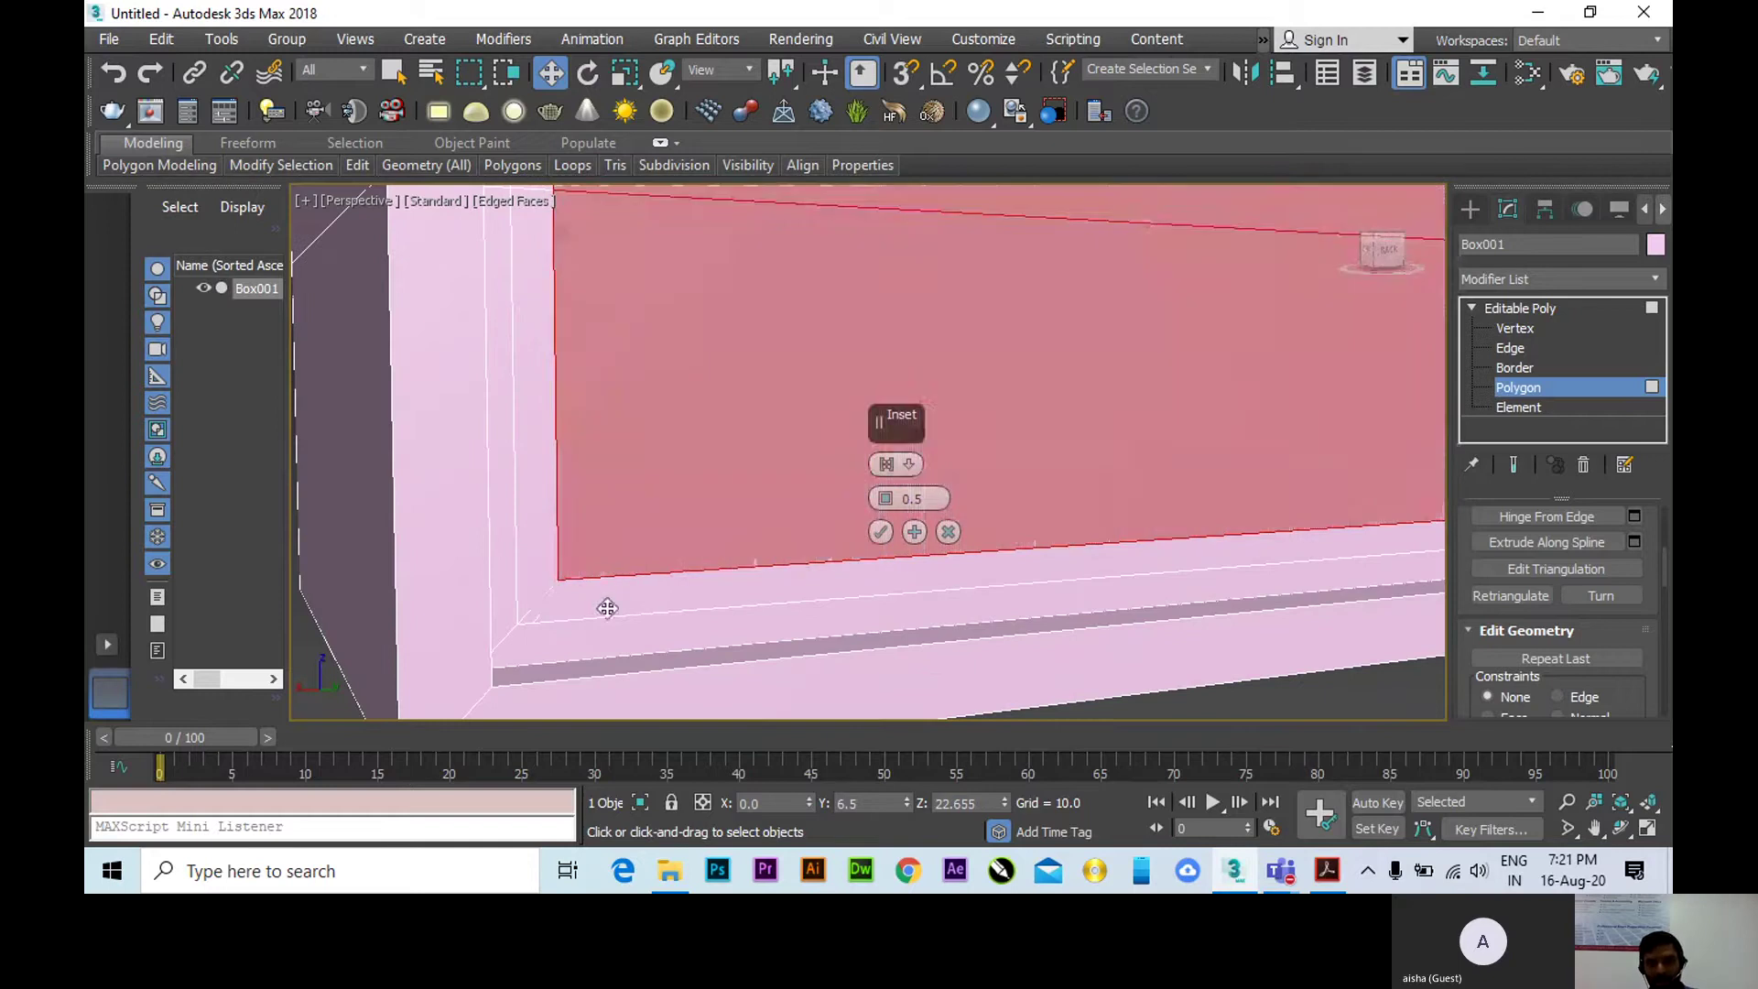
Set the inset type to By Polygon and apply the 0.5 inset to every panel polygon.
click(911, 464)
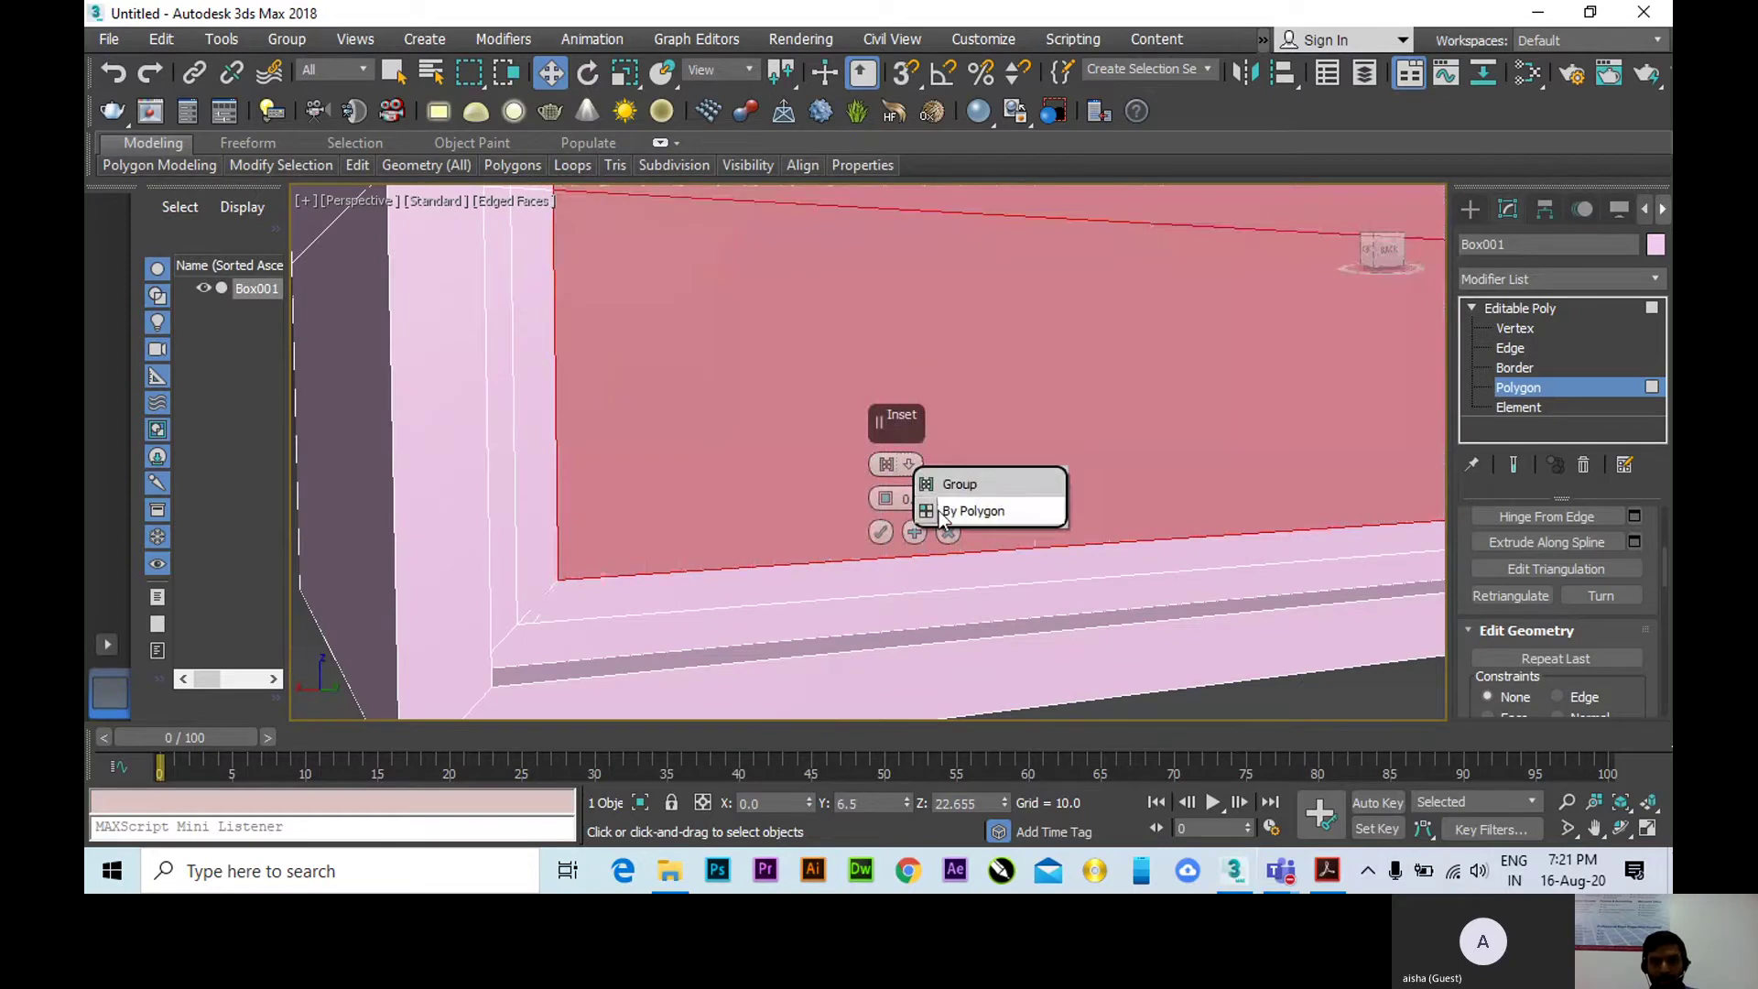
click(927, 509)
middle_drag(706, 358, 703, 384)
scroll(580, 498, down, 3)
alt+middle_drag(581, 498, 638, 502)
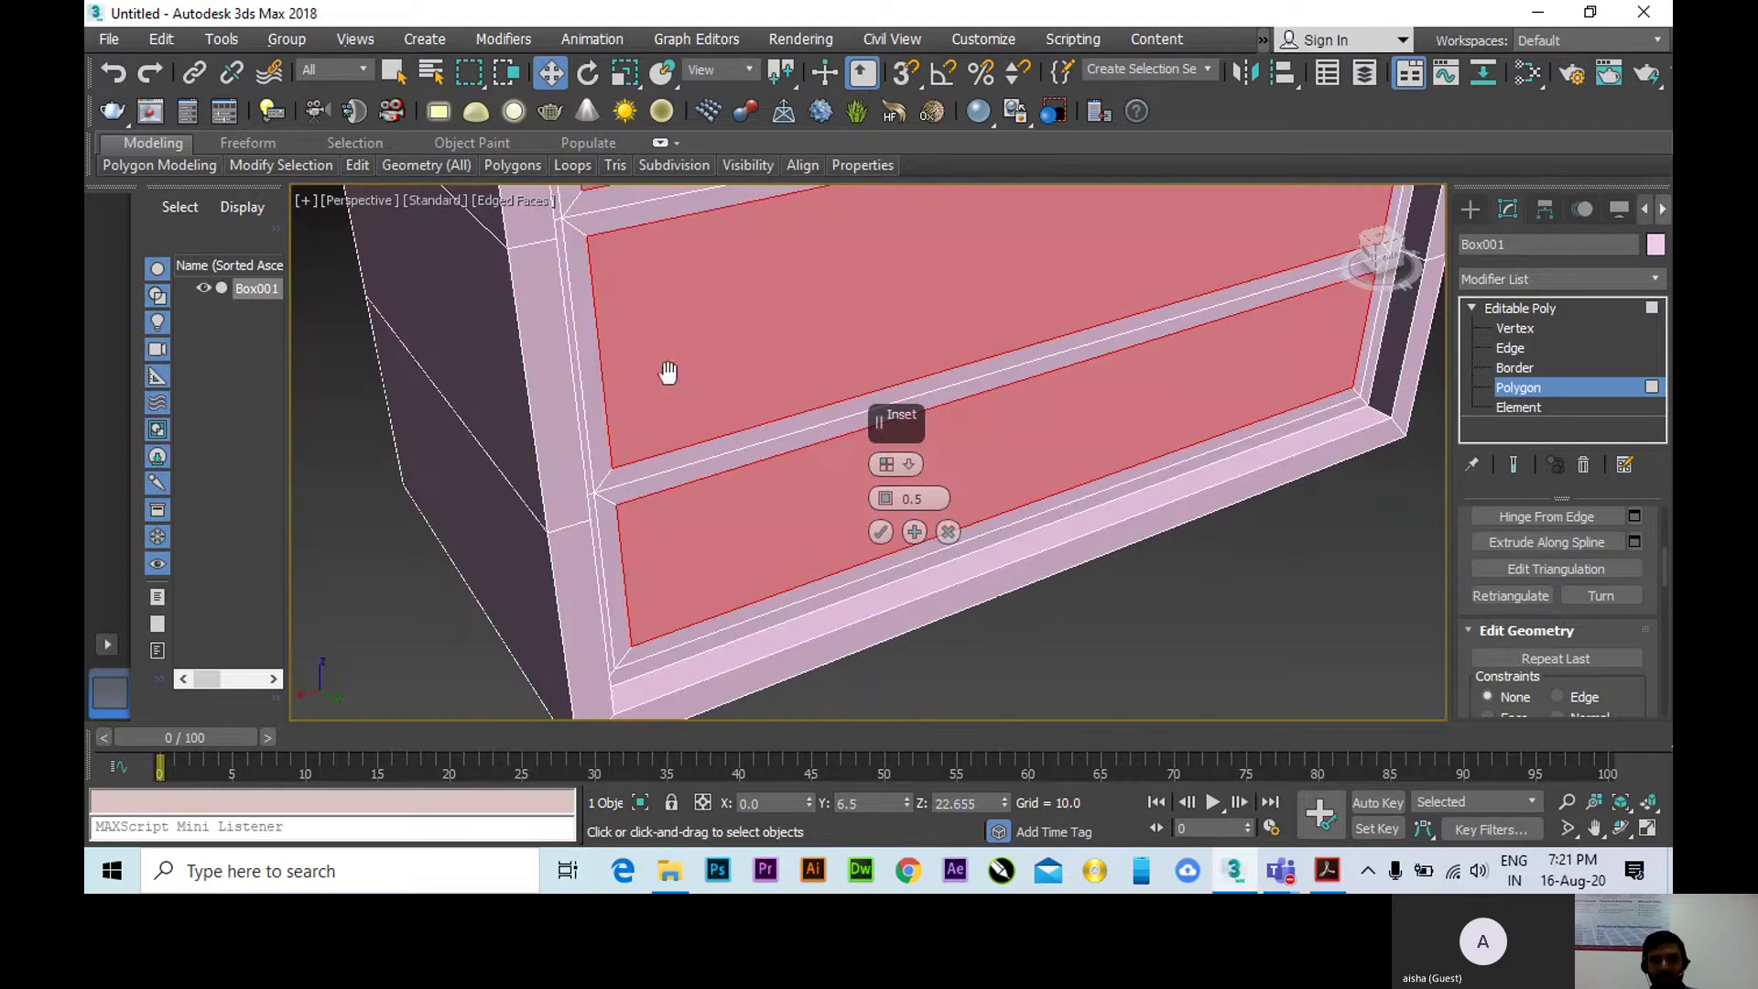
alt+middle_drag(668, 372, 558, 242)
scroll(613, 428, down, 3)
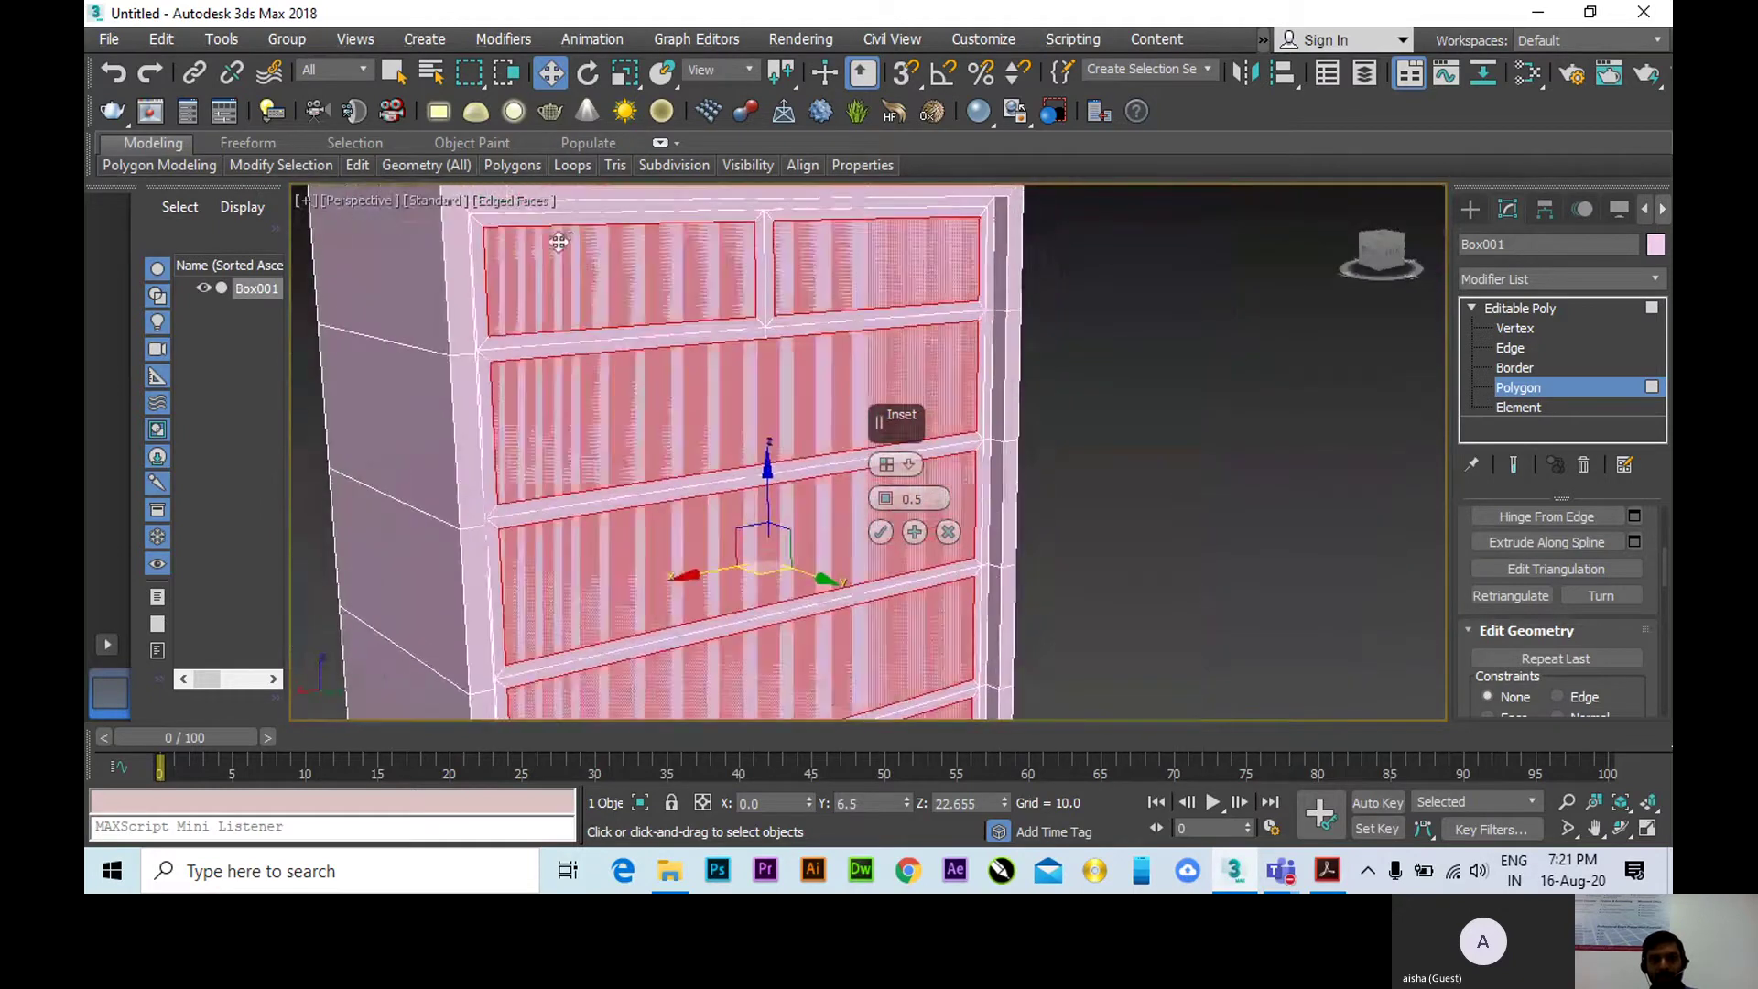
scroll(559, 241, up, 5)
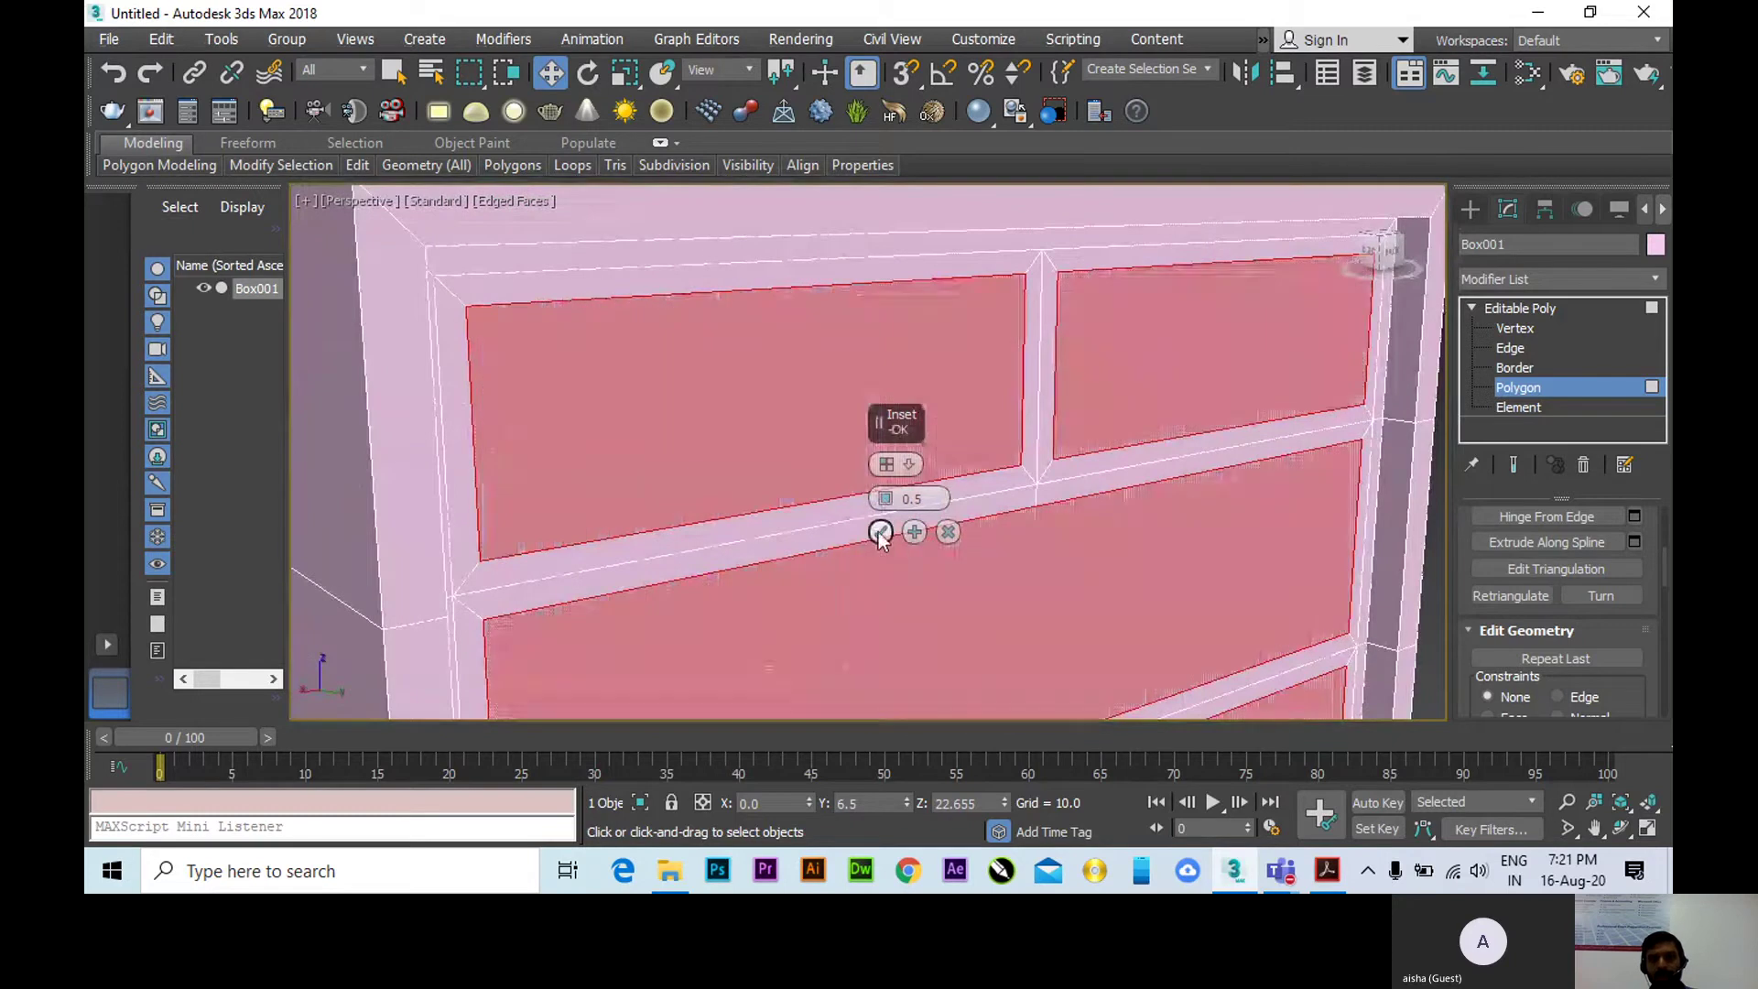
click(880, 532)
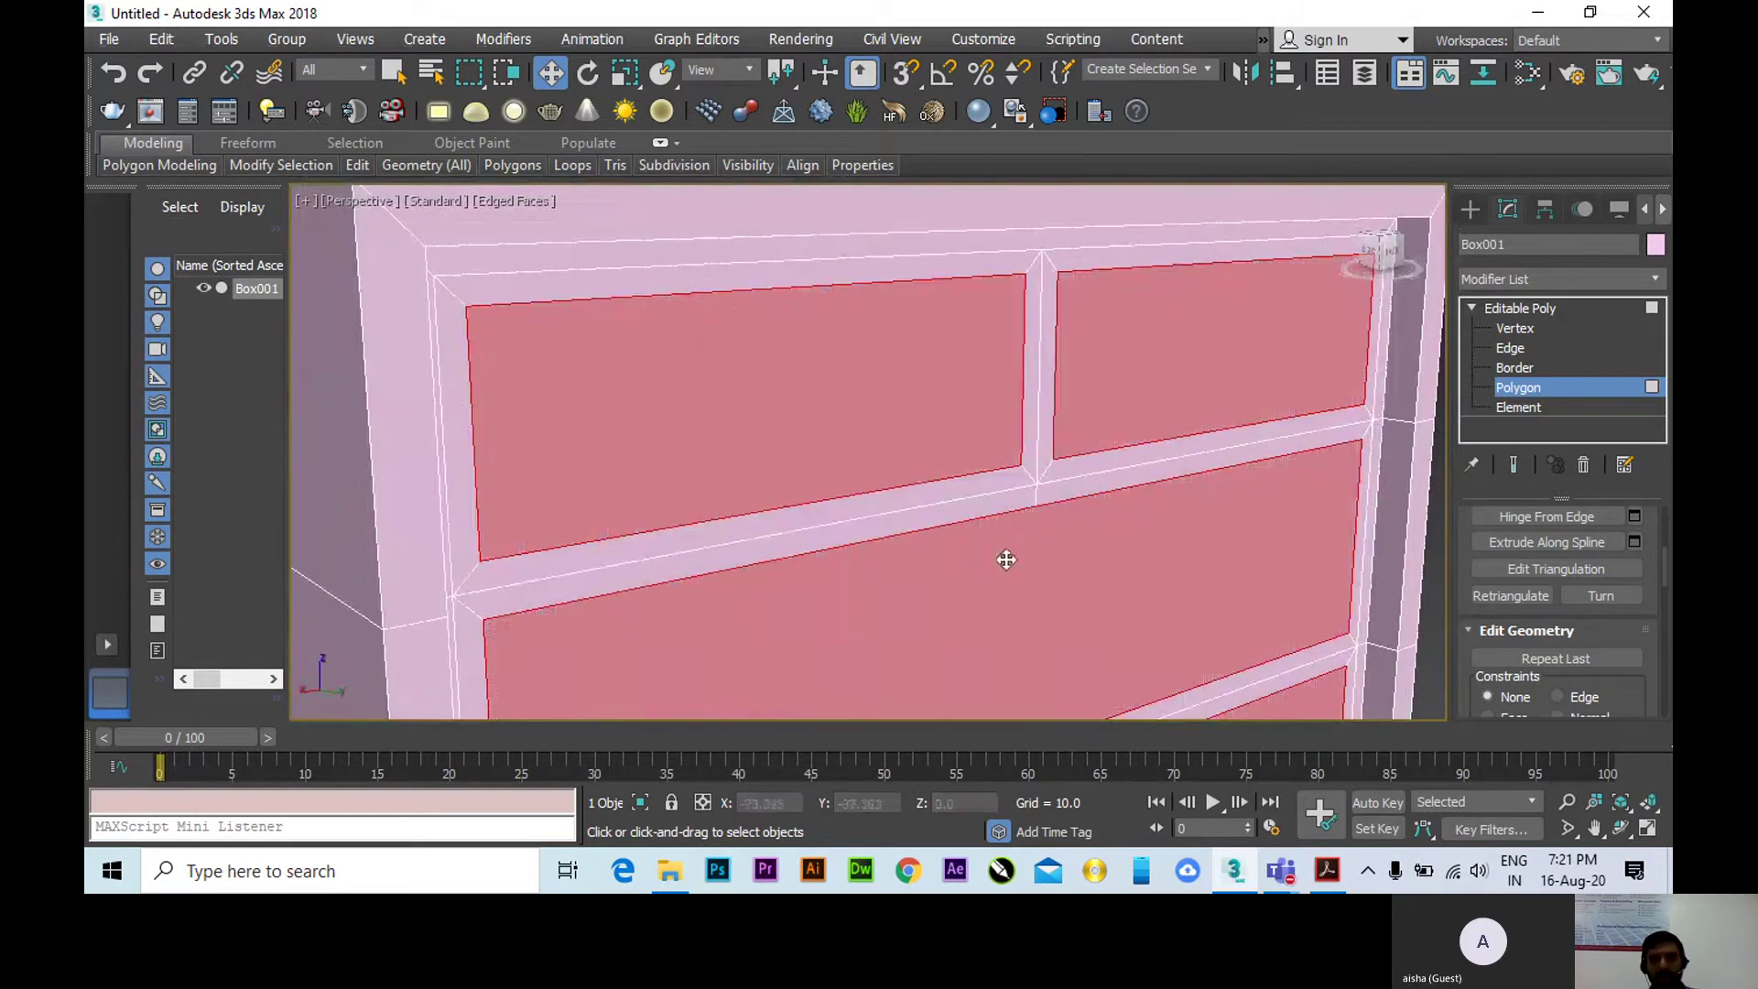
Start extruding the inset drawer polygons through the Extrude settings with a height of 0.1.
alt+middle_drag(1006, 559, 953, 479)
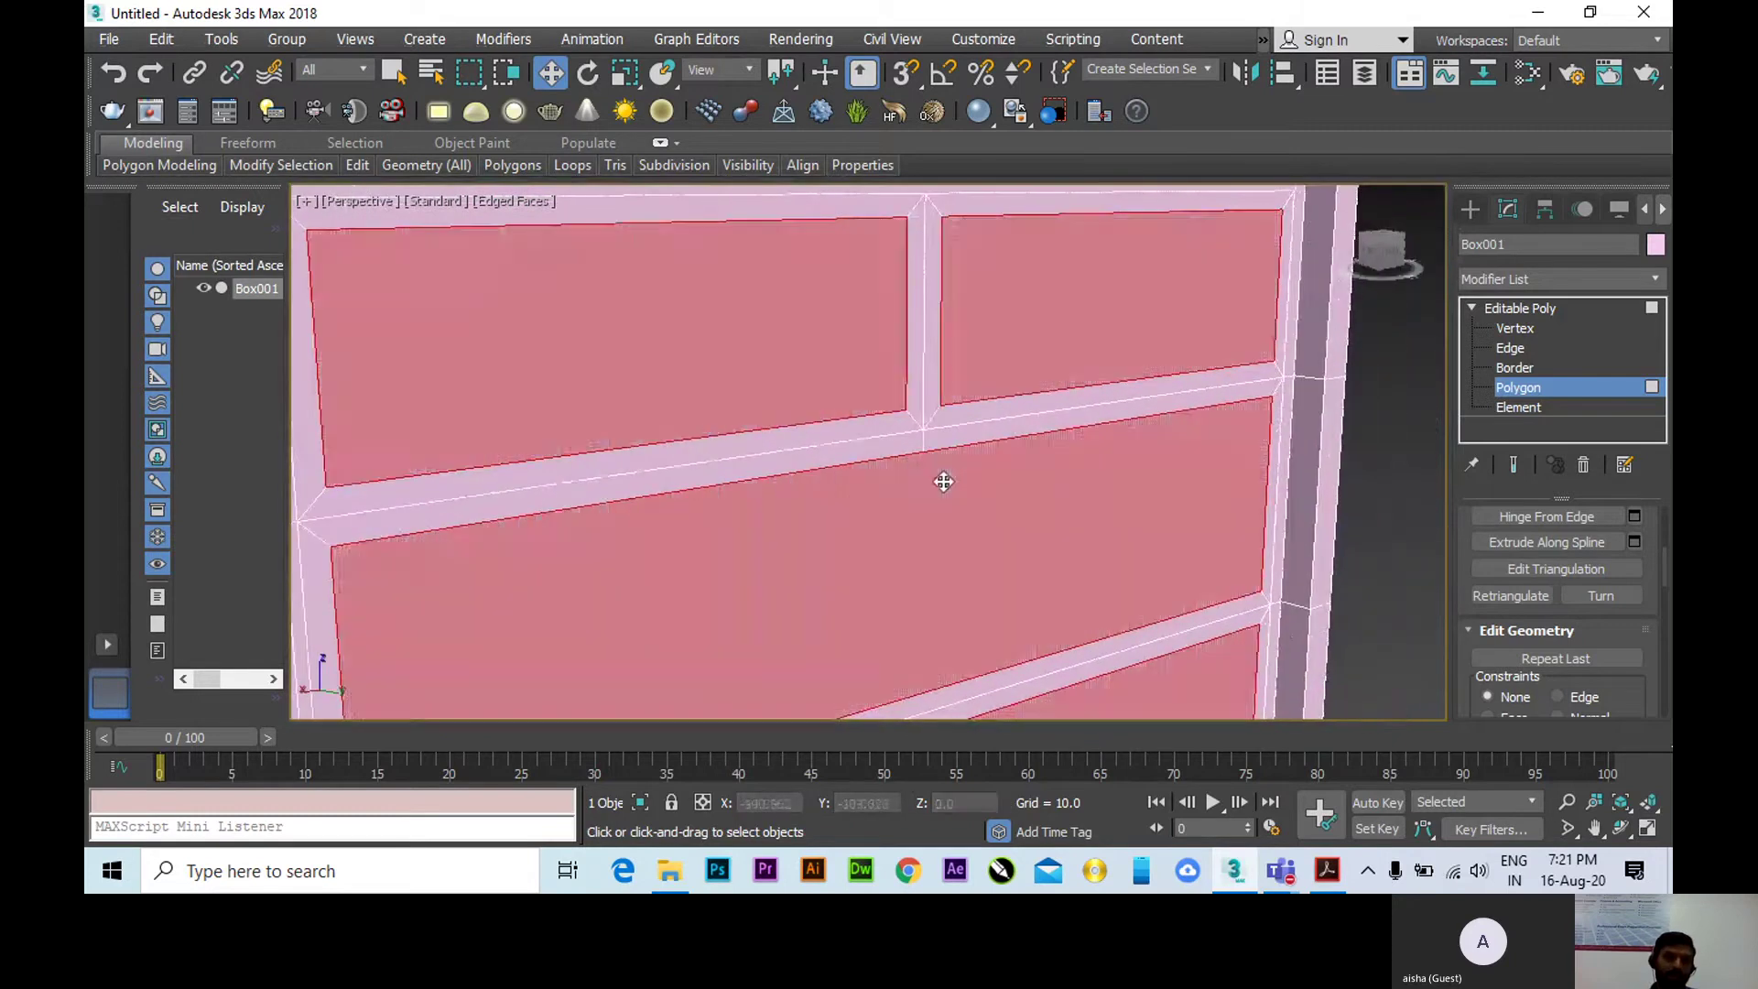
scroll(887, 416, down, 3)
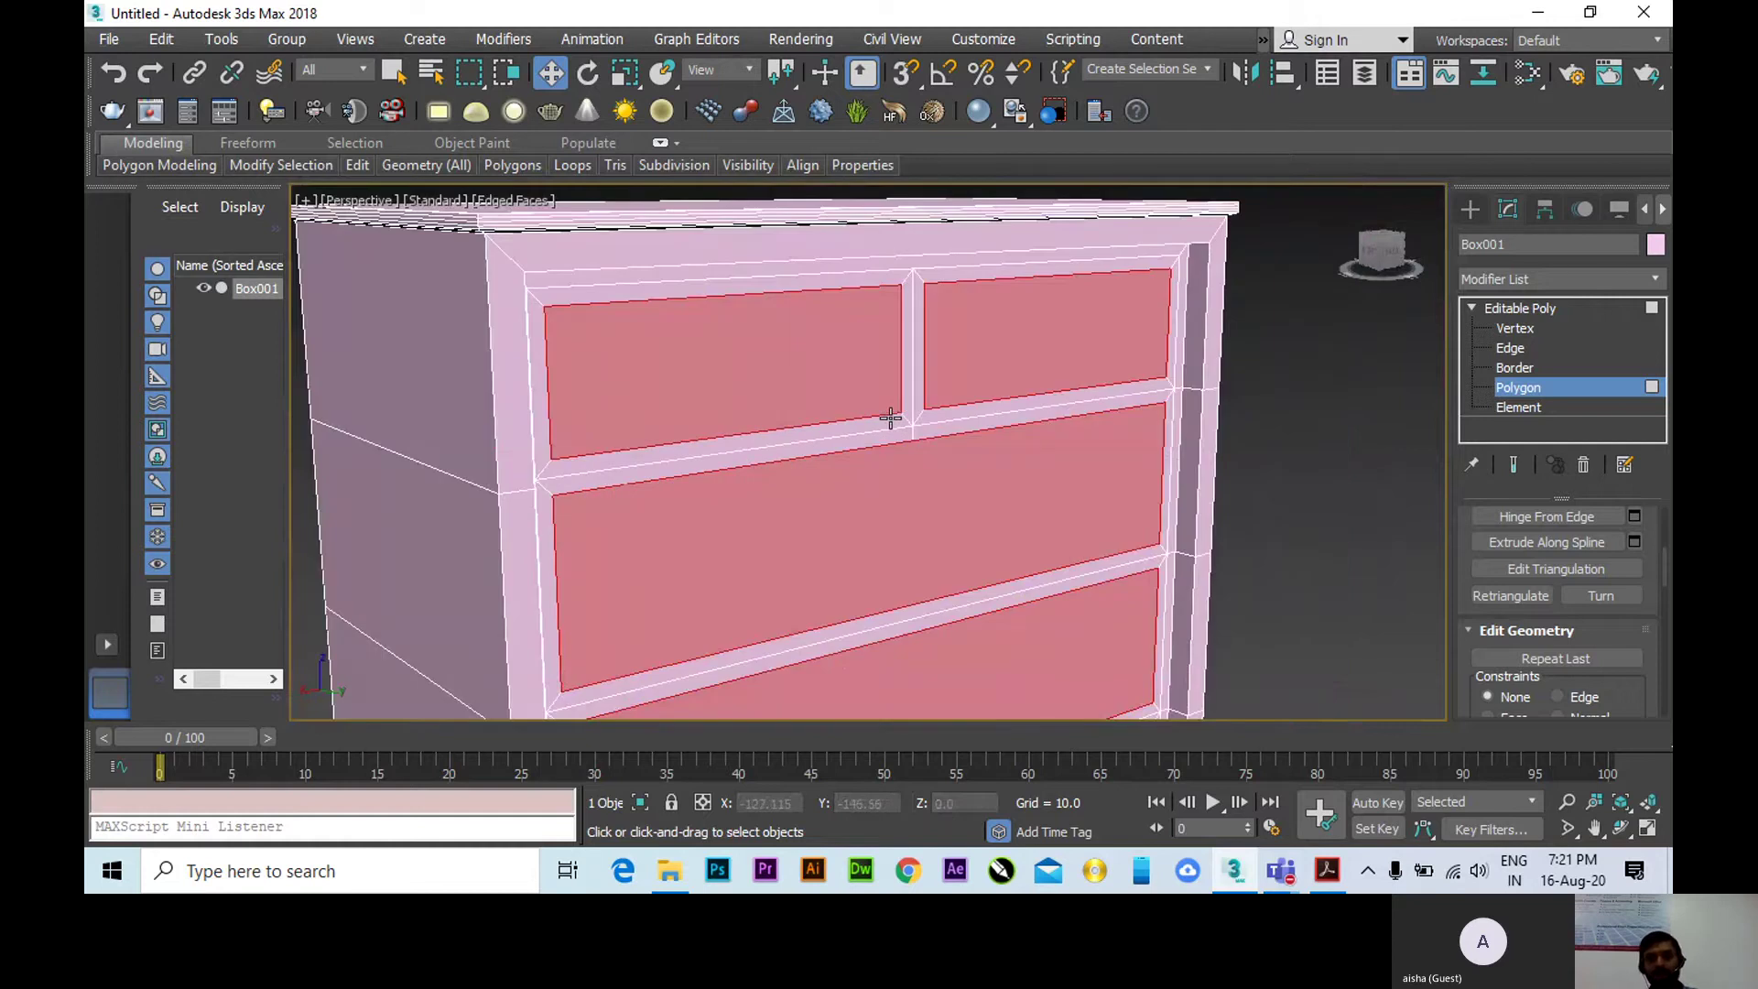
scroll(535, 188, down, 2)
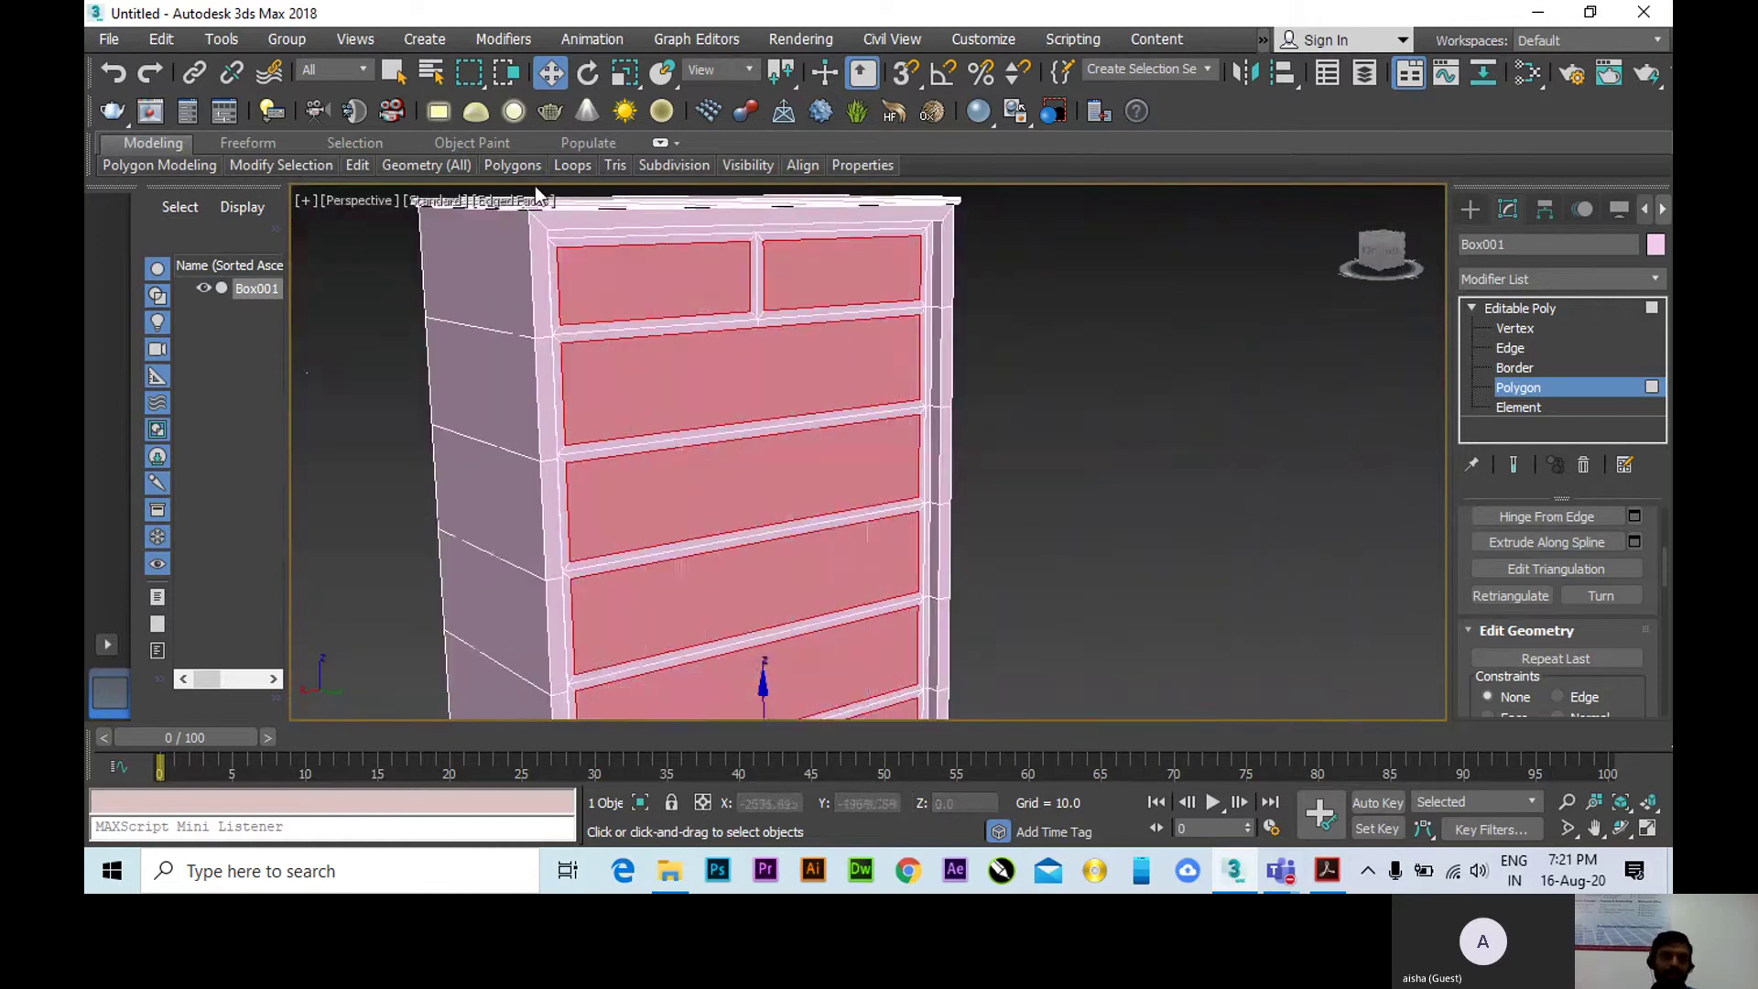
click(636, 274)
scroll(636, 275, up, 4)
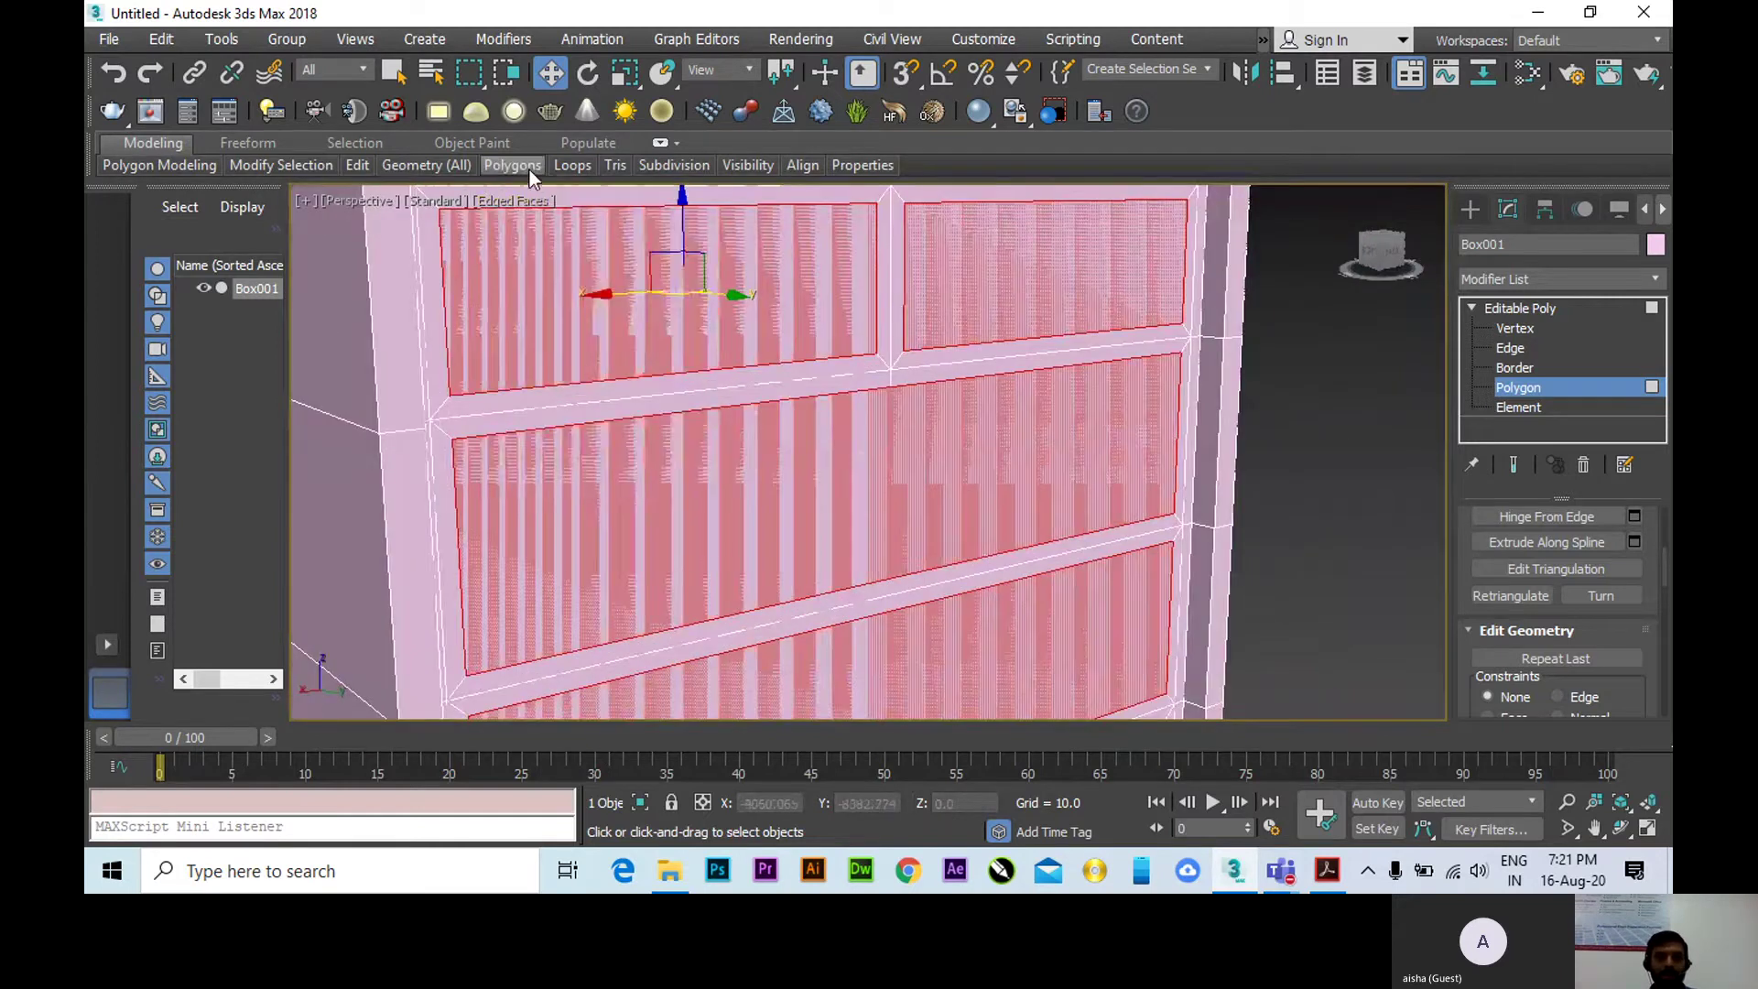
mouse_move(530, 170)
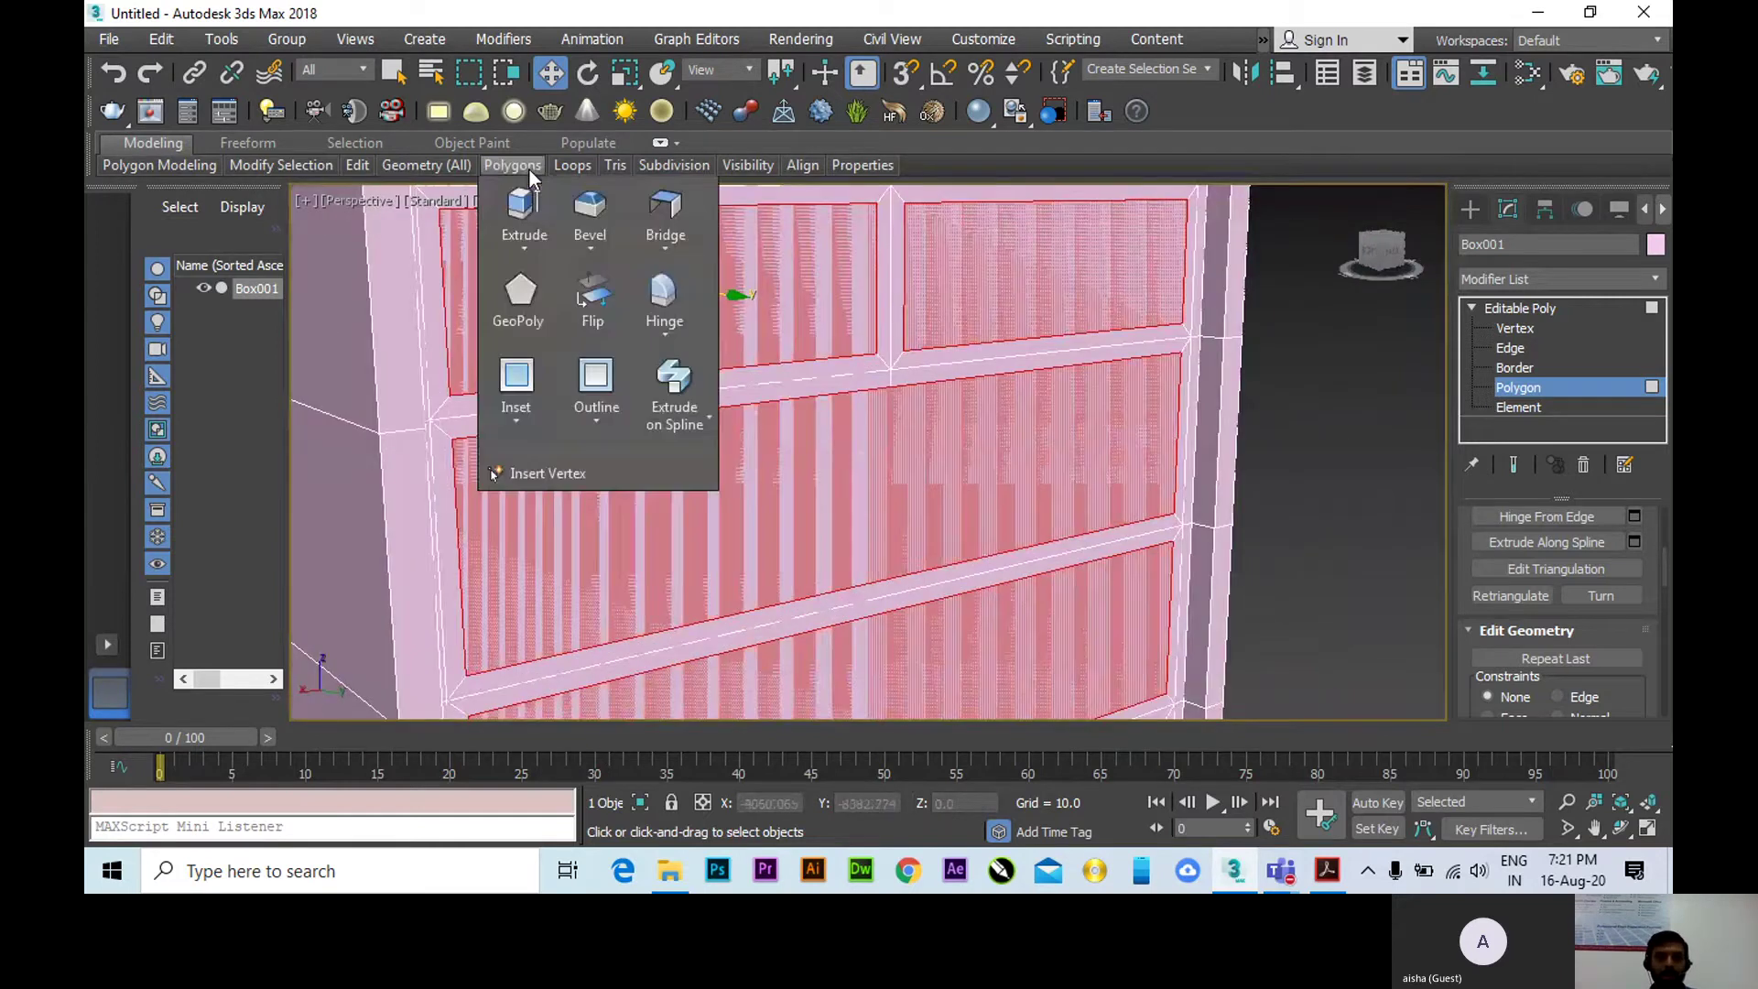
click(536, 244)
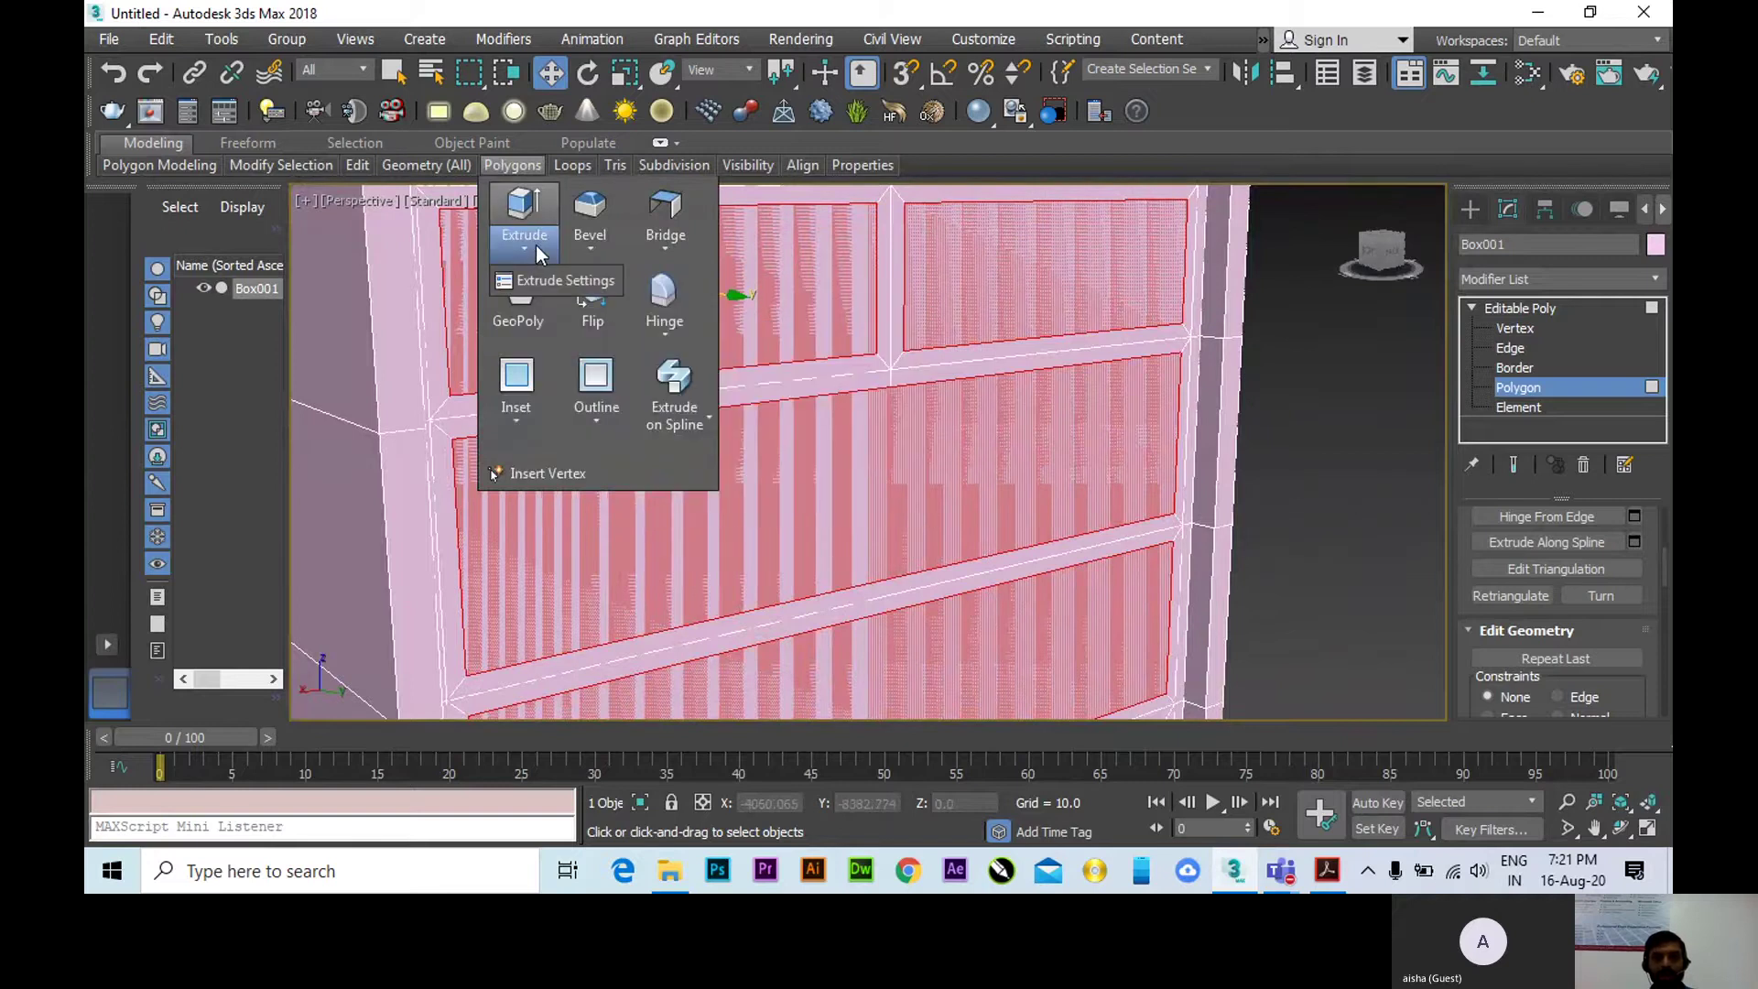
click(540, 277)
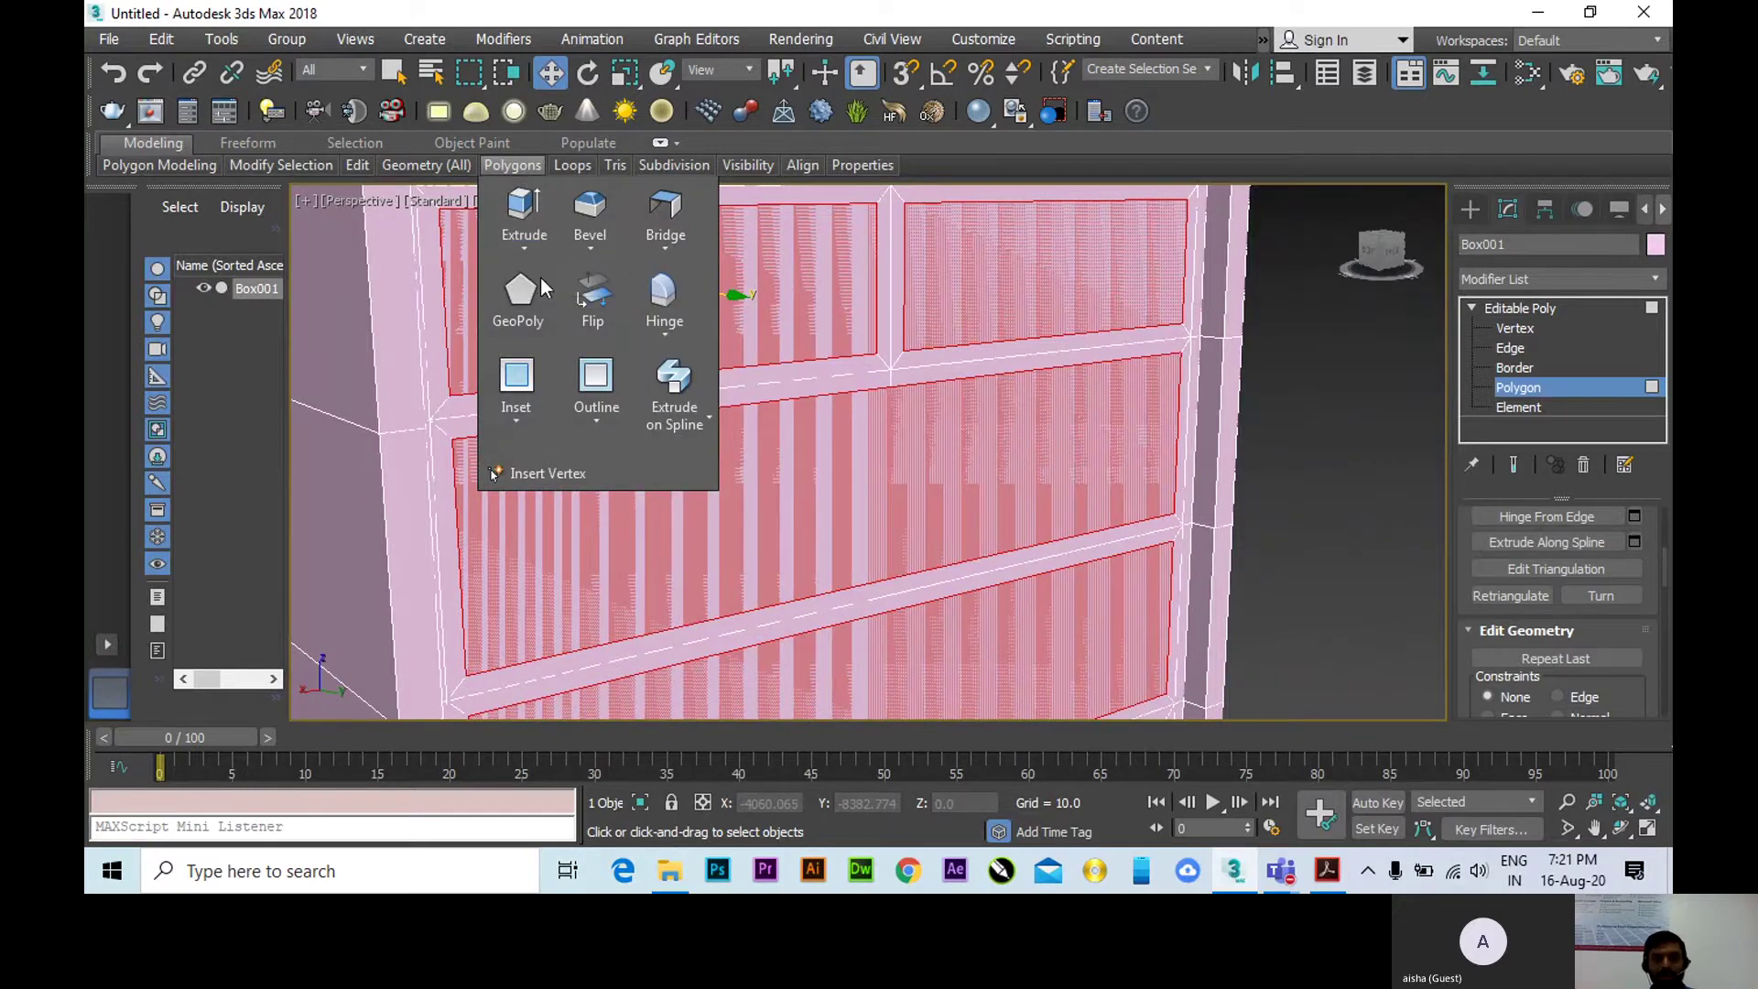
scroll(943, 468, up, 3)
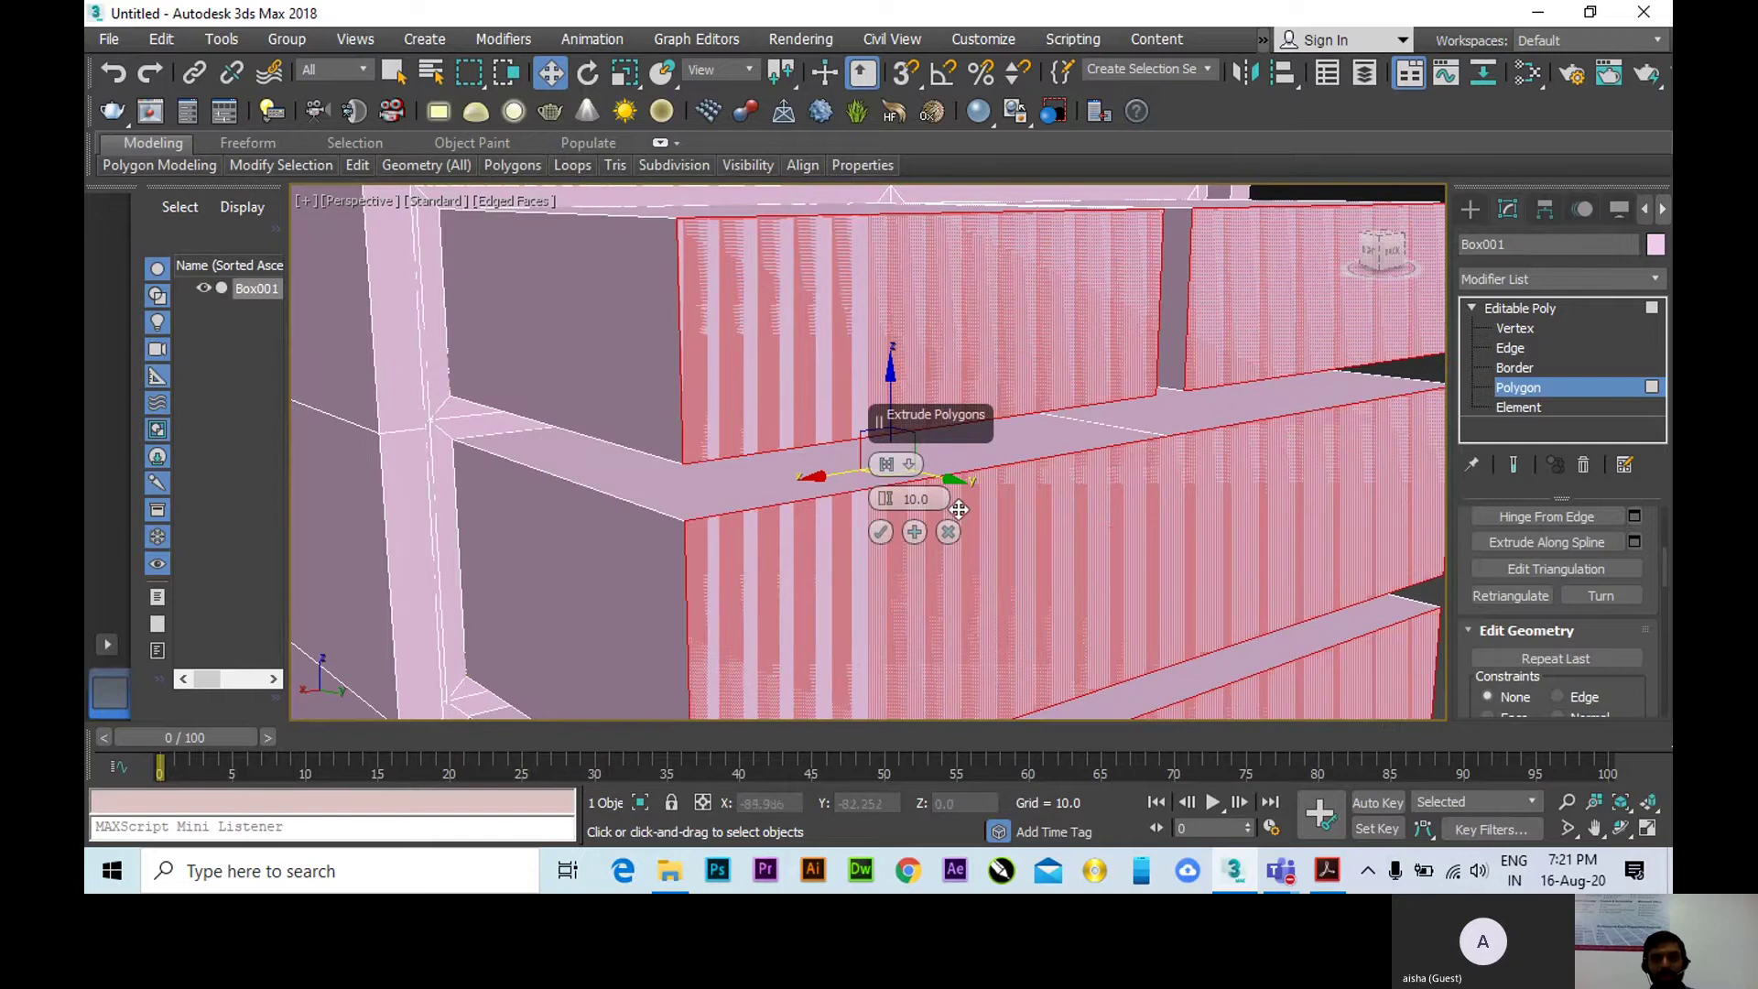
click(906, 498)
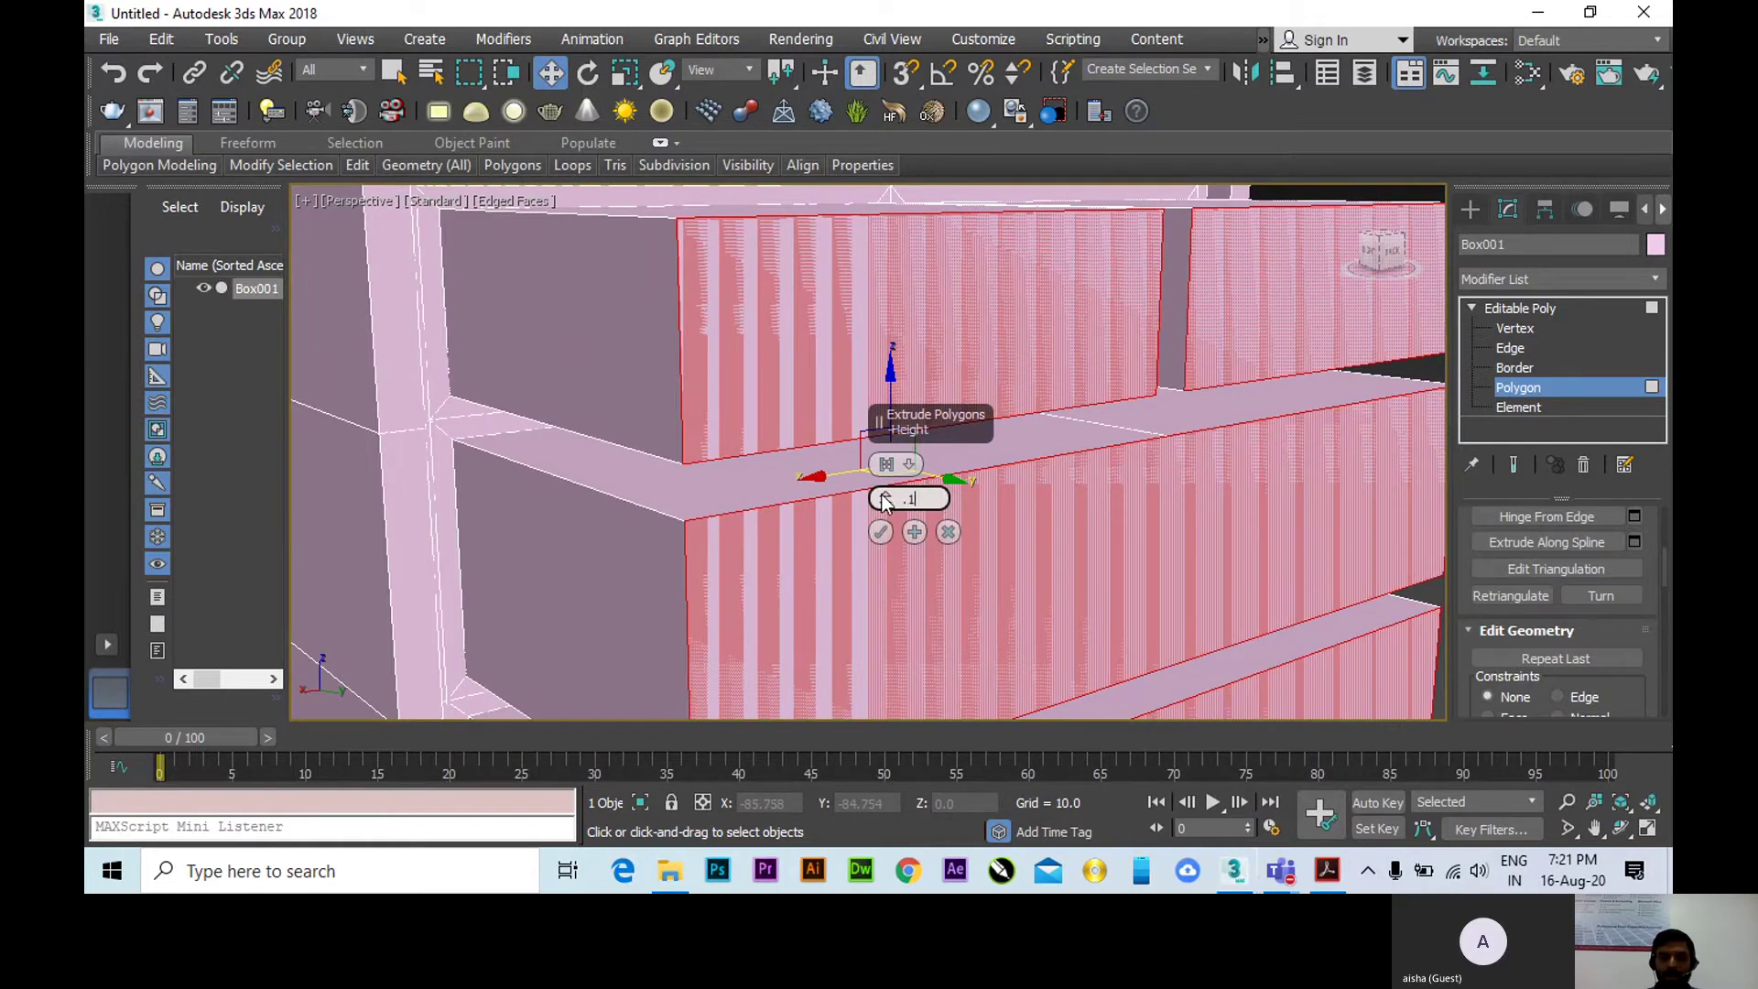
Set the extrusion height of the drawer polygons to 1 and apply it.
scroll(1168, 399, down, 3)
alt+middle_drag(1150, 404, 607, 537)
scroll(824, 513, up, 3)
double_click(933, 499)
text(1)
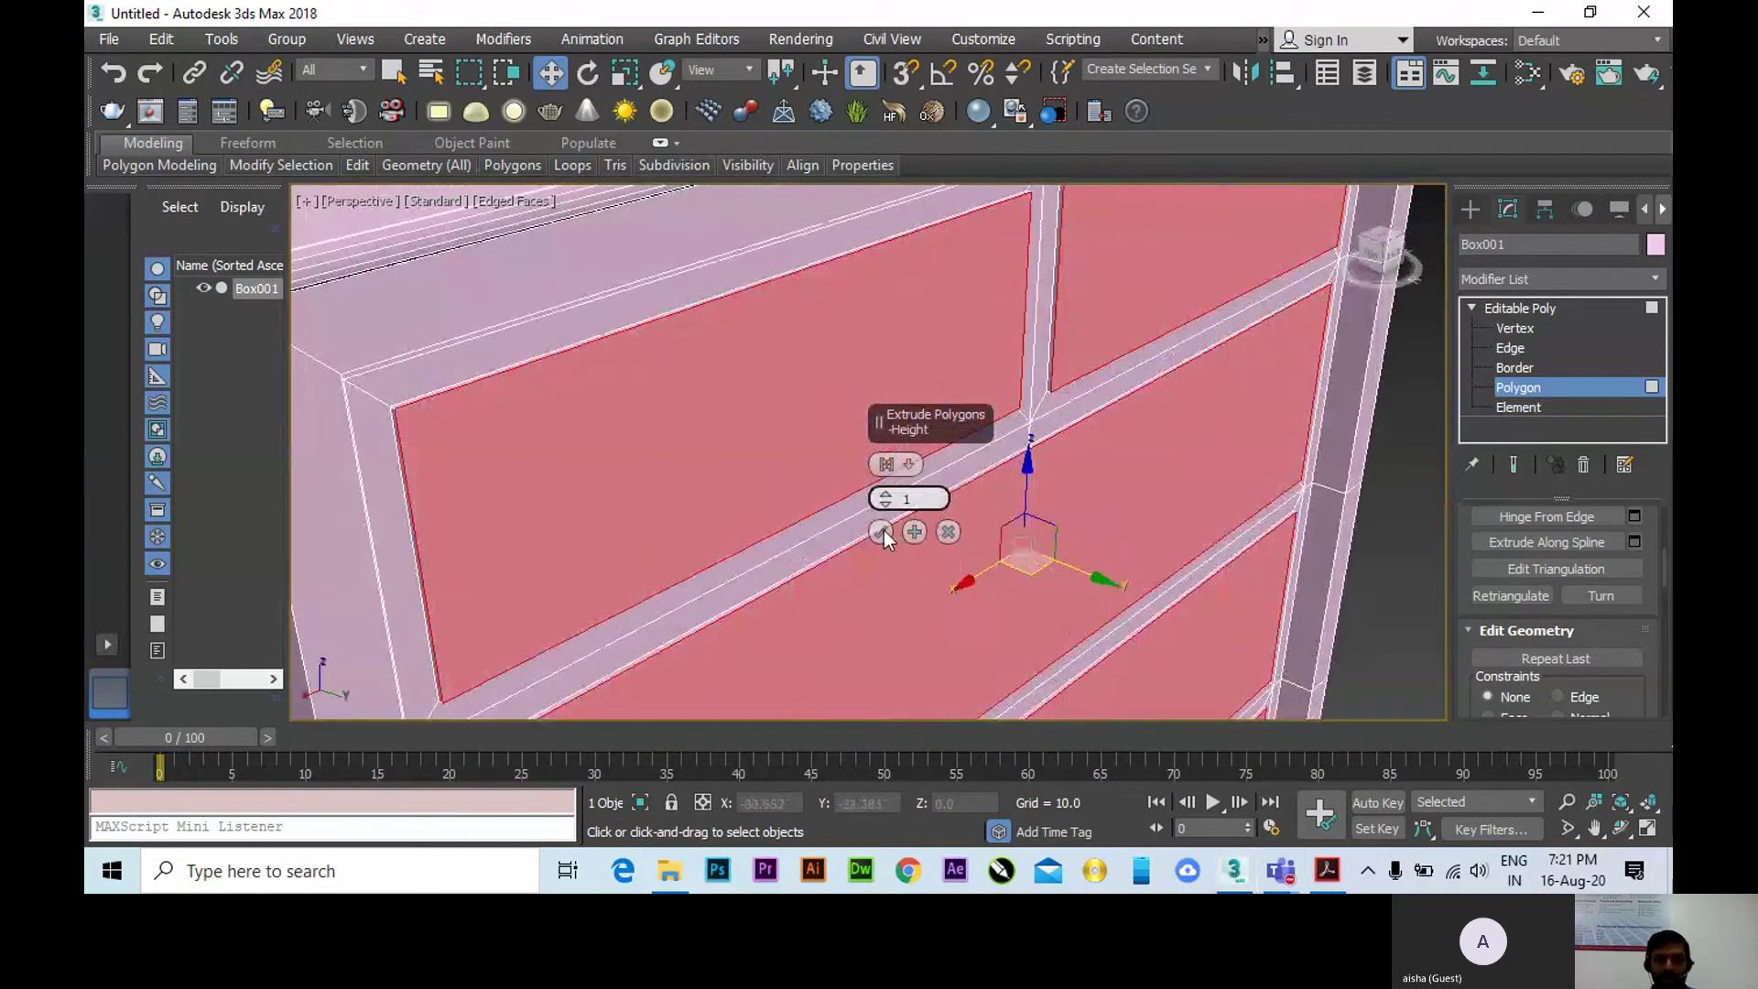
click(880, 530)
Deselect the drawer polygons and inspect the extruded drawer fronts from the front and the upper corner.
scroll(734, 499, down, 2)
alt+middle_drag(661, 539, 796, 389)
scroll(817, 367, down, 2)
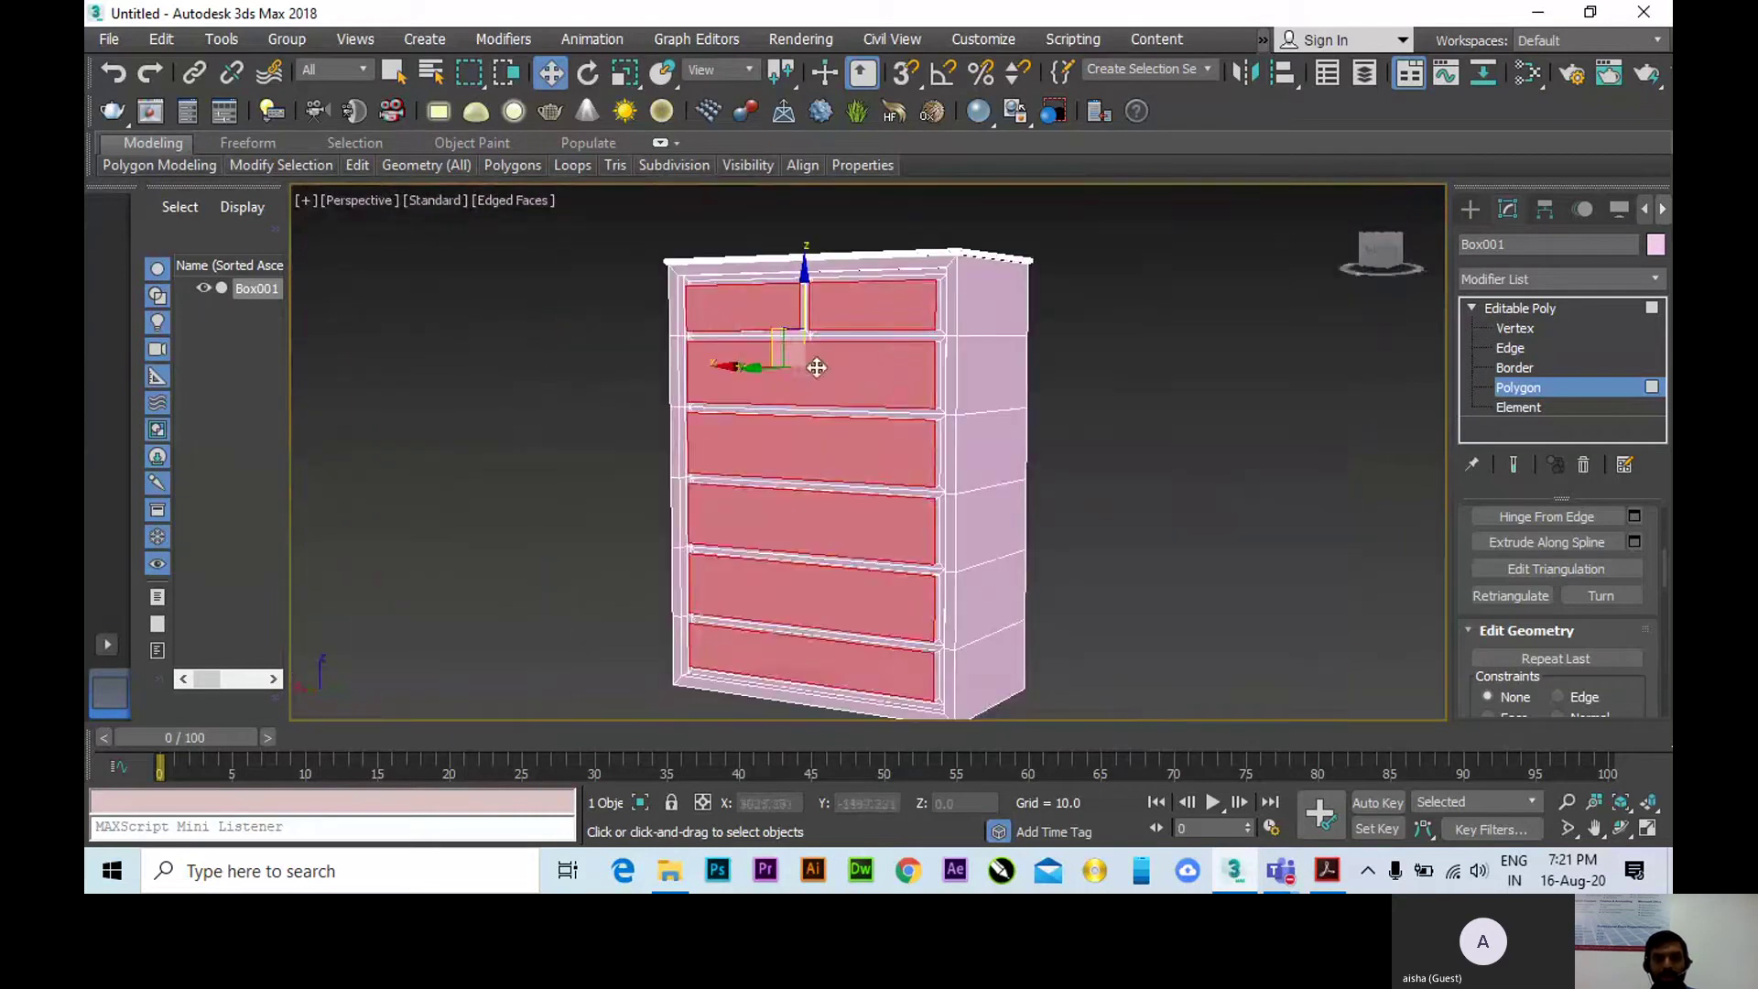
key(ctrl+d)
alt+middle_drag(914, 479, 1071, 529)
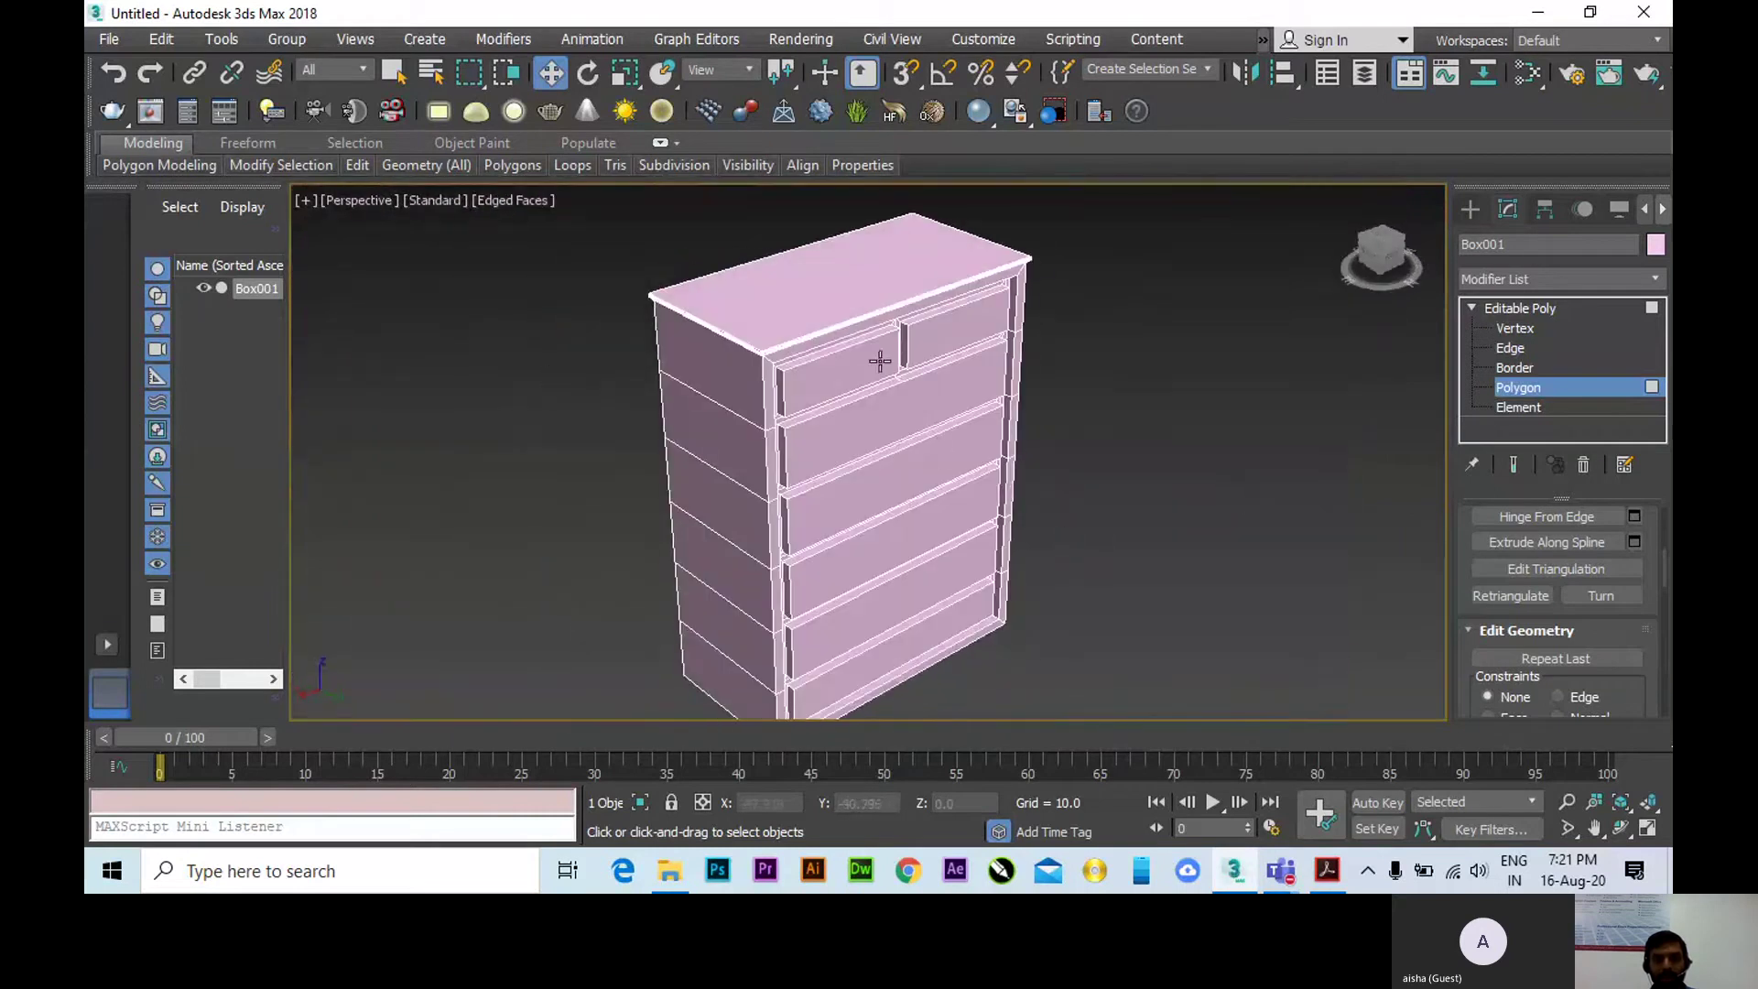
scroll(880, 361, up, 5)
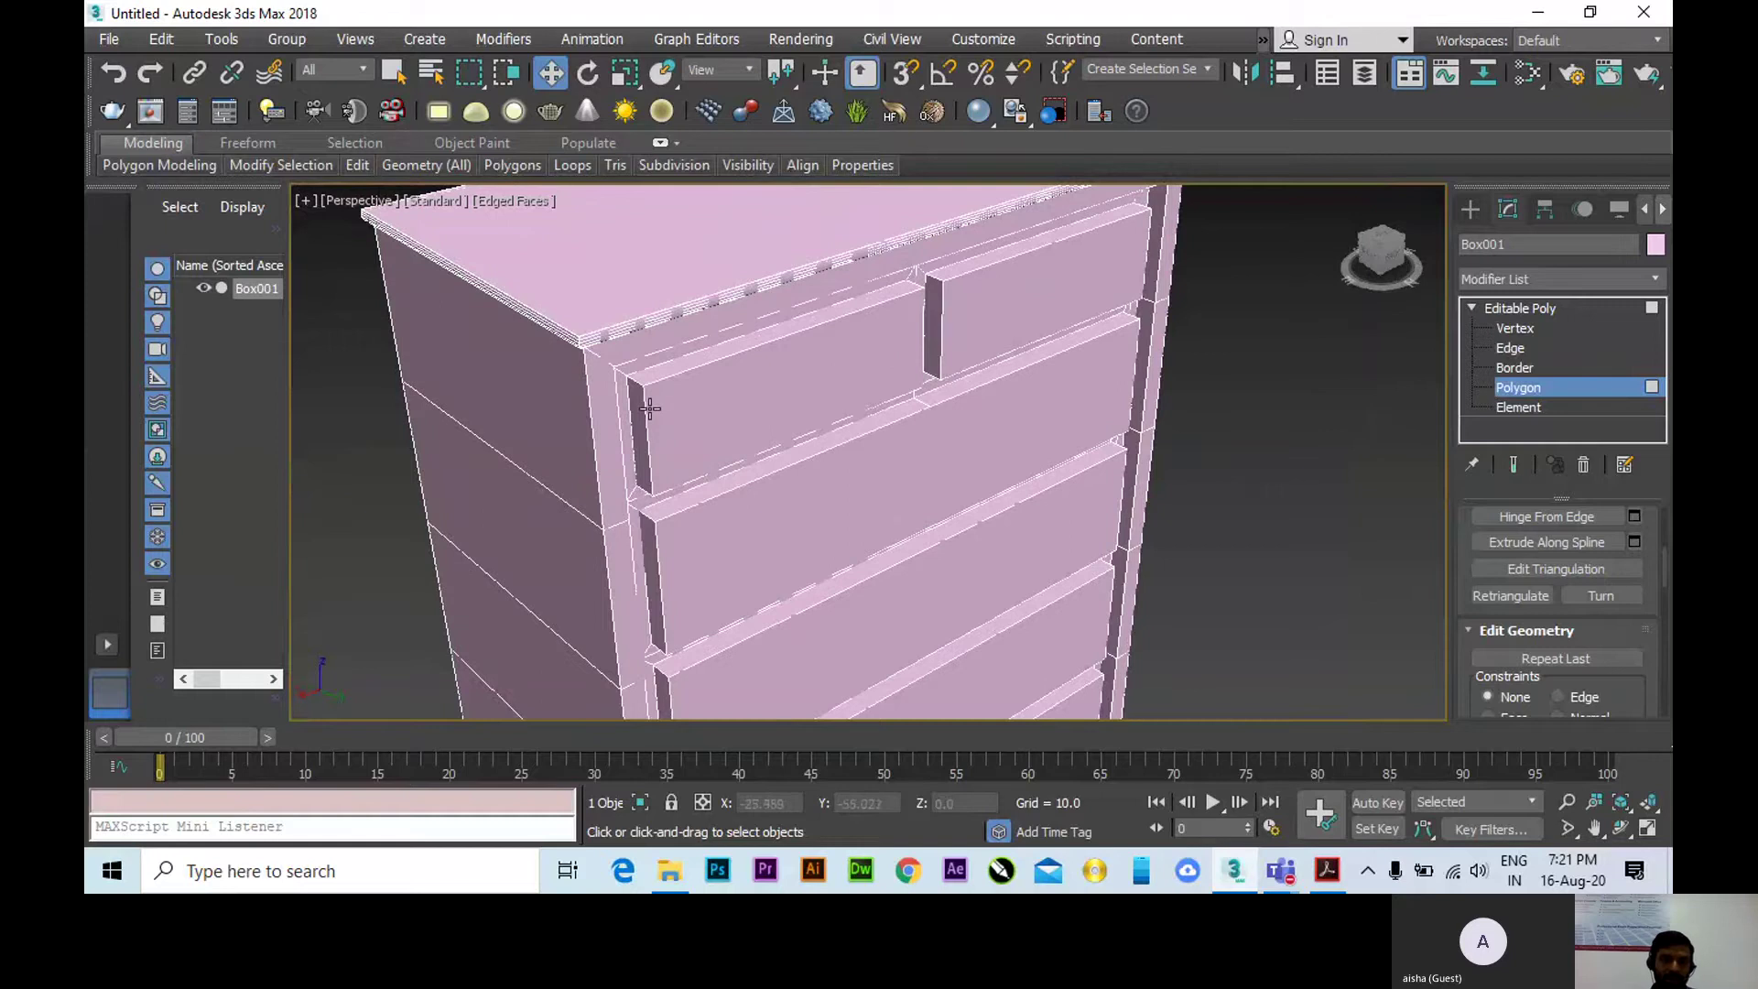
Extrude the polygon on the underside of the chest by a height of 2.
scroll(649, 408, up, 2)
alt+middle_drag(786, 447, 860, 522)
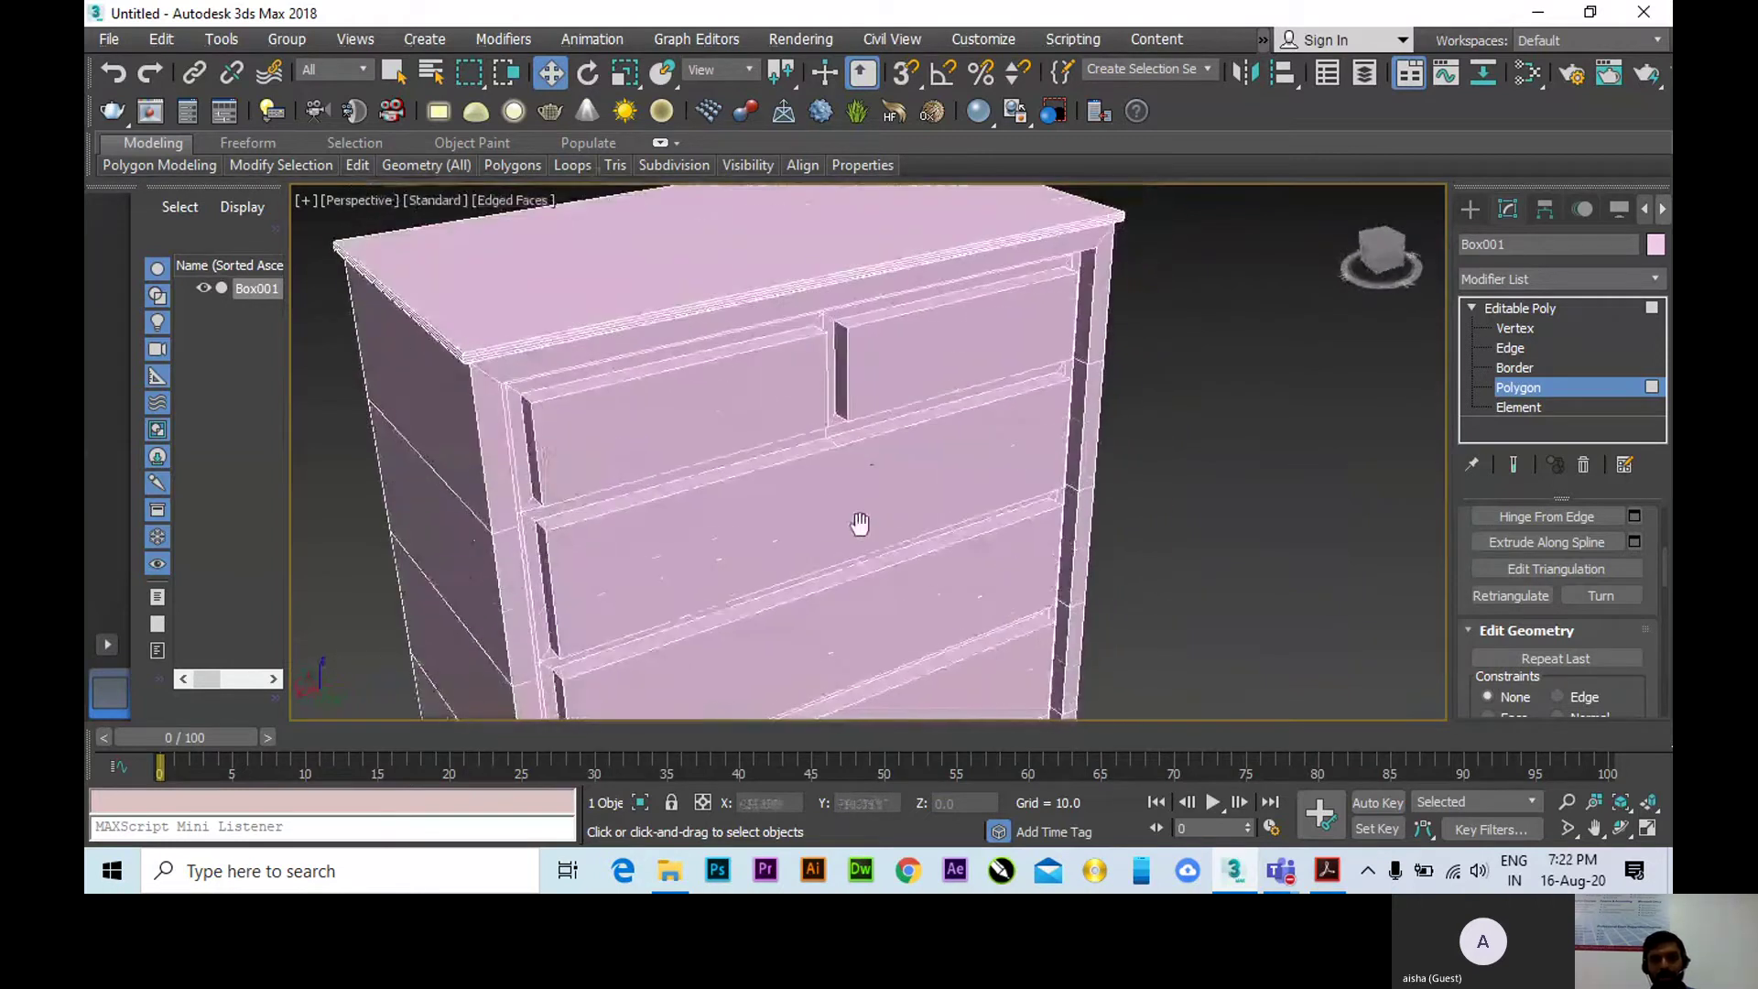
mouse_move(675, 396)
alt+middle_down()
mouse_move(632, 338)
mouse_move(651, 390)
alt+middle_up()
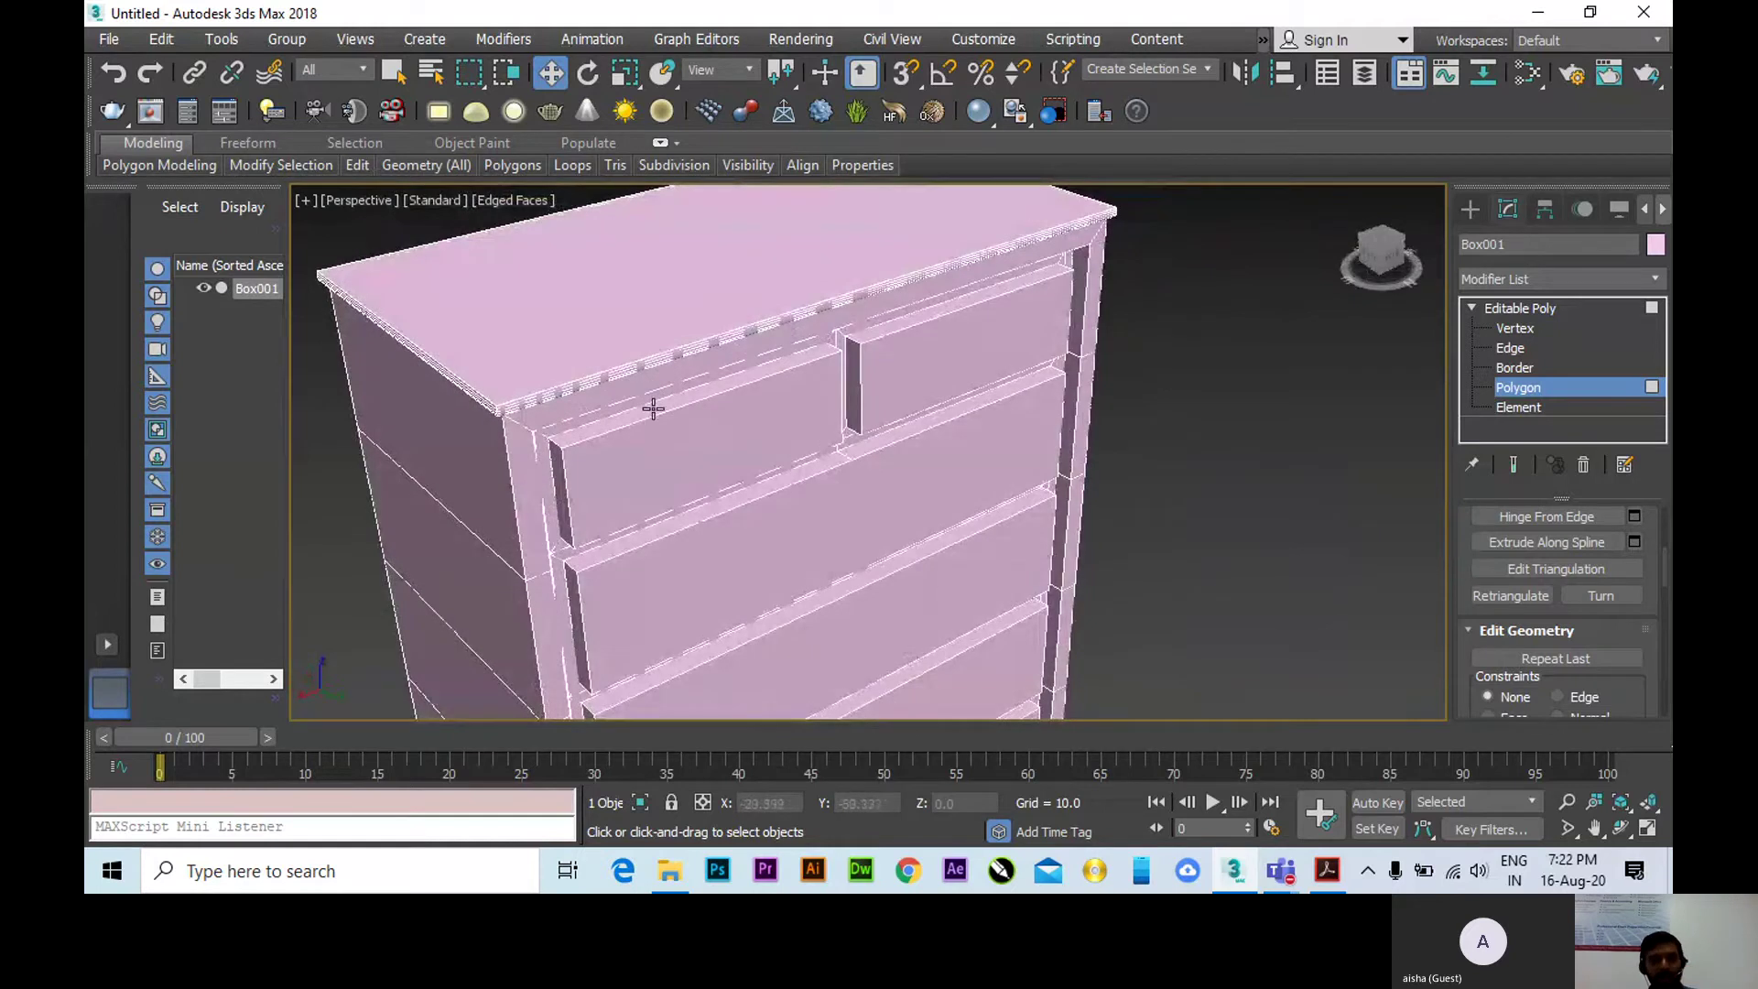
alt+middle_drag(772, 546, 977, 338)
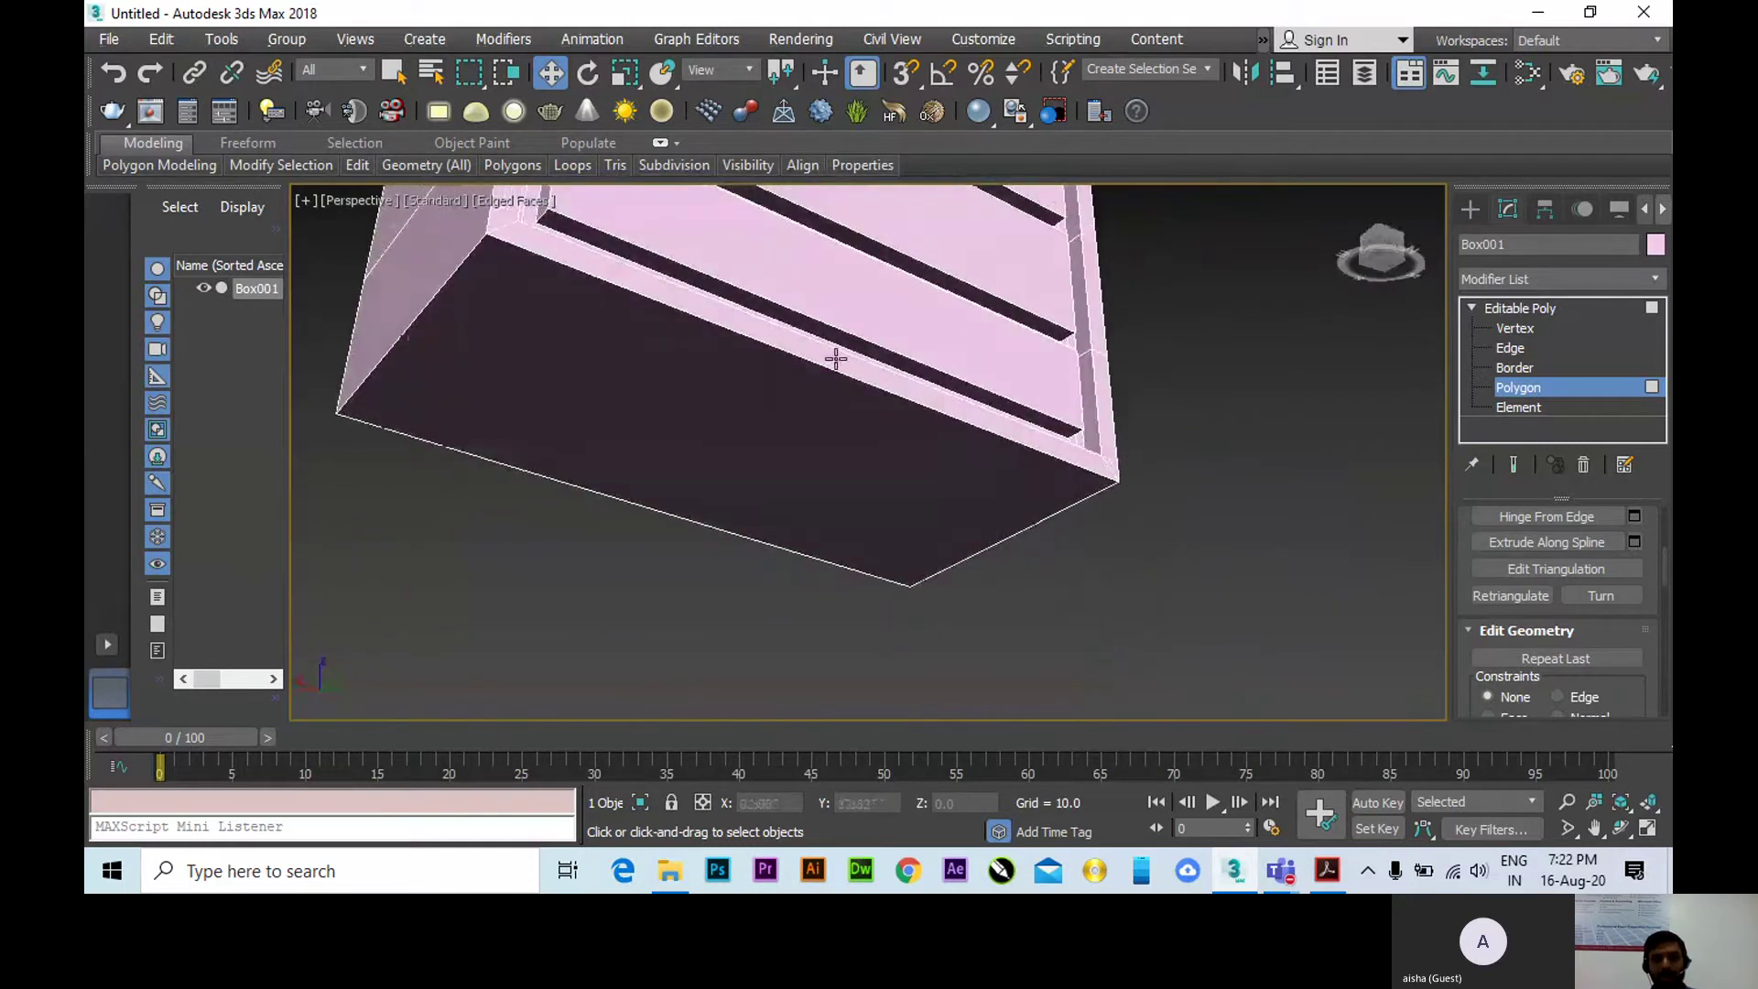
alt+middle_drag(595, 313, 702, 390)
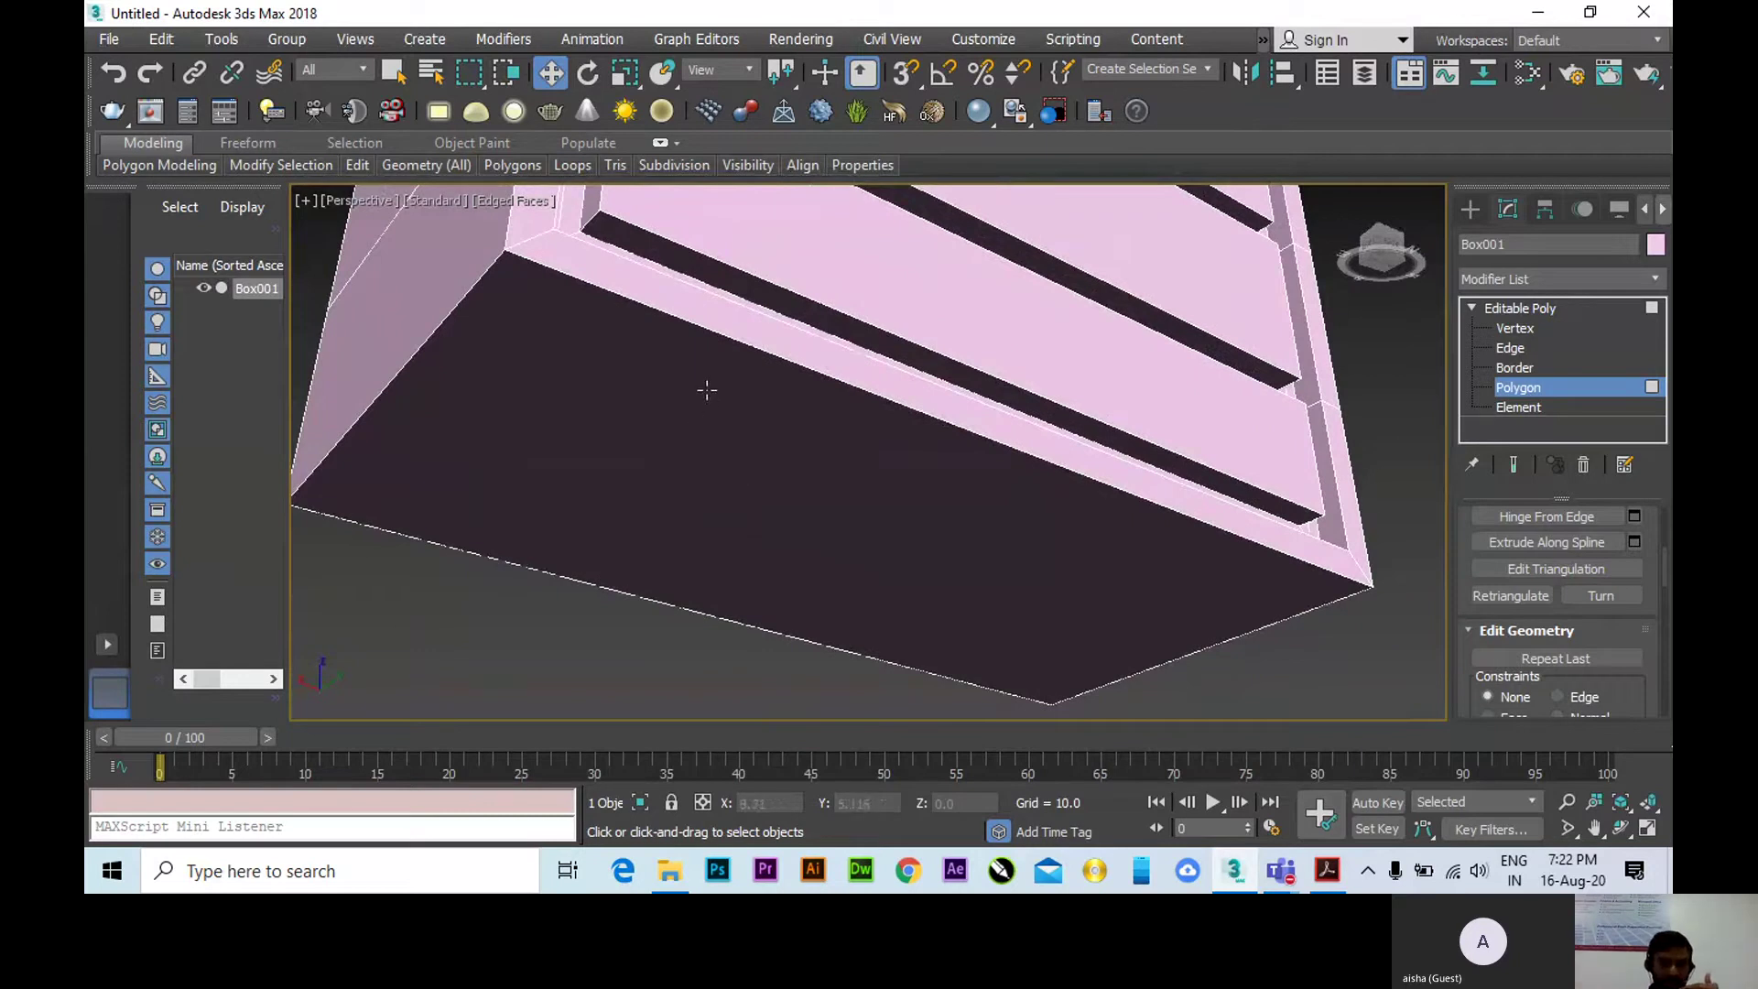
middle_drag(707, 390, 736, 456)
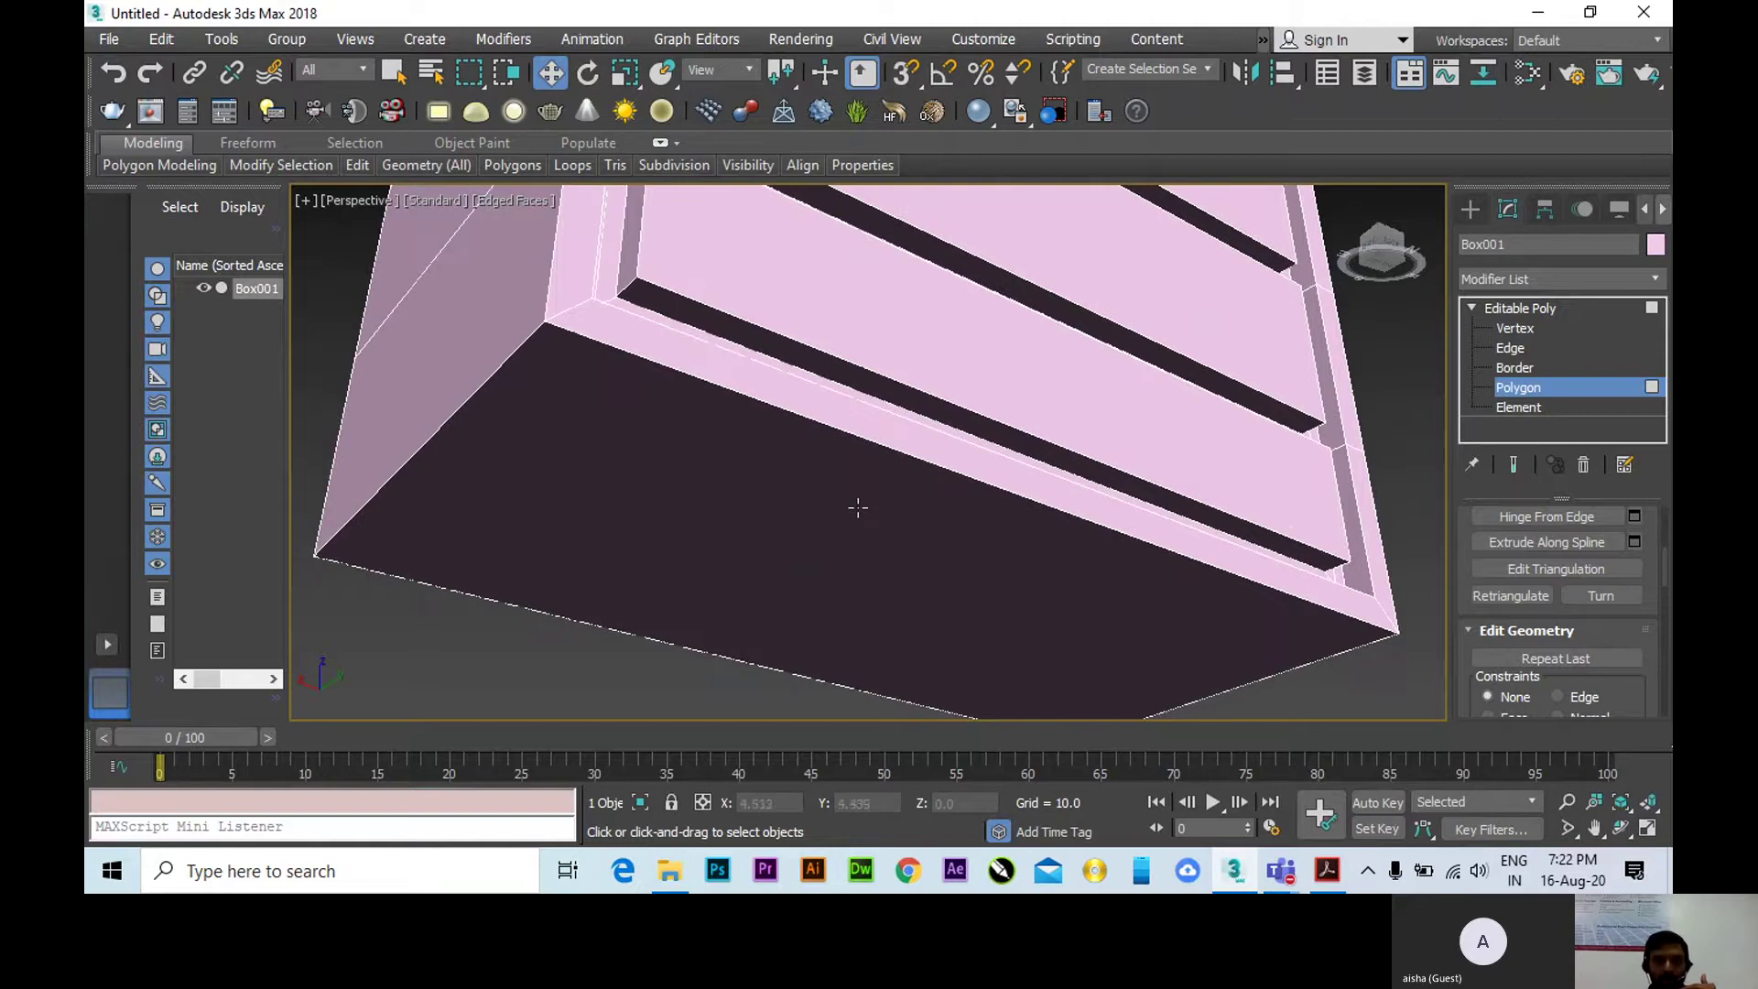
middle_drag(858, 507, 865, 440)
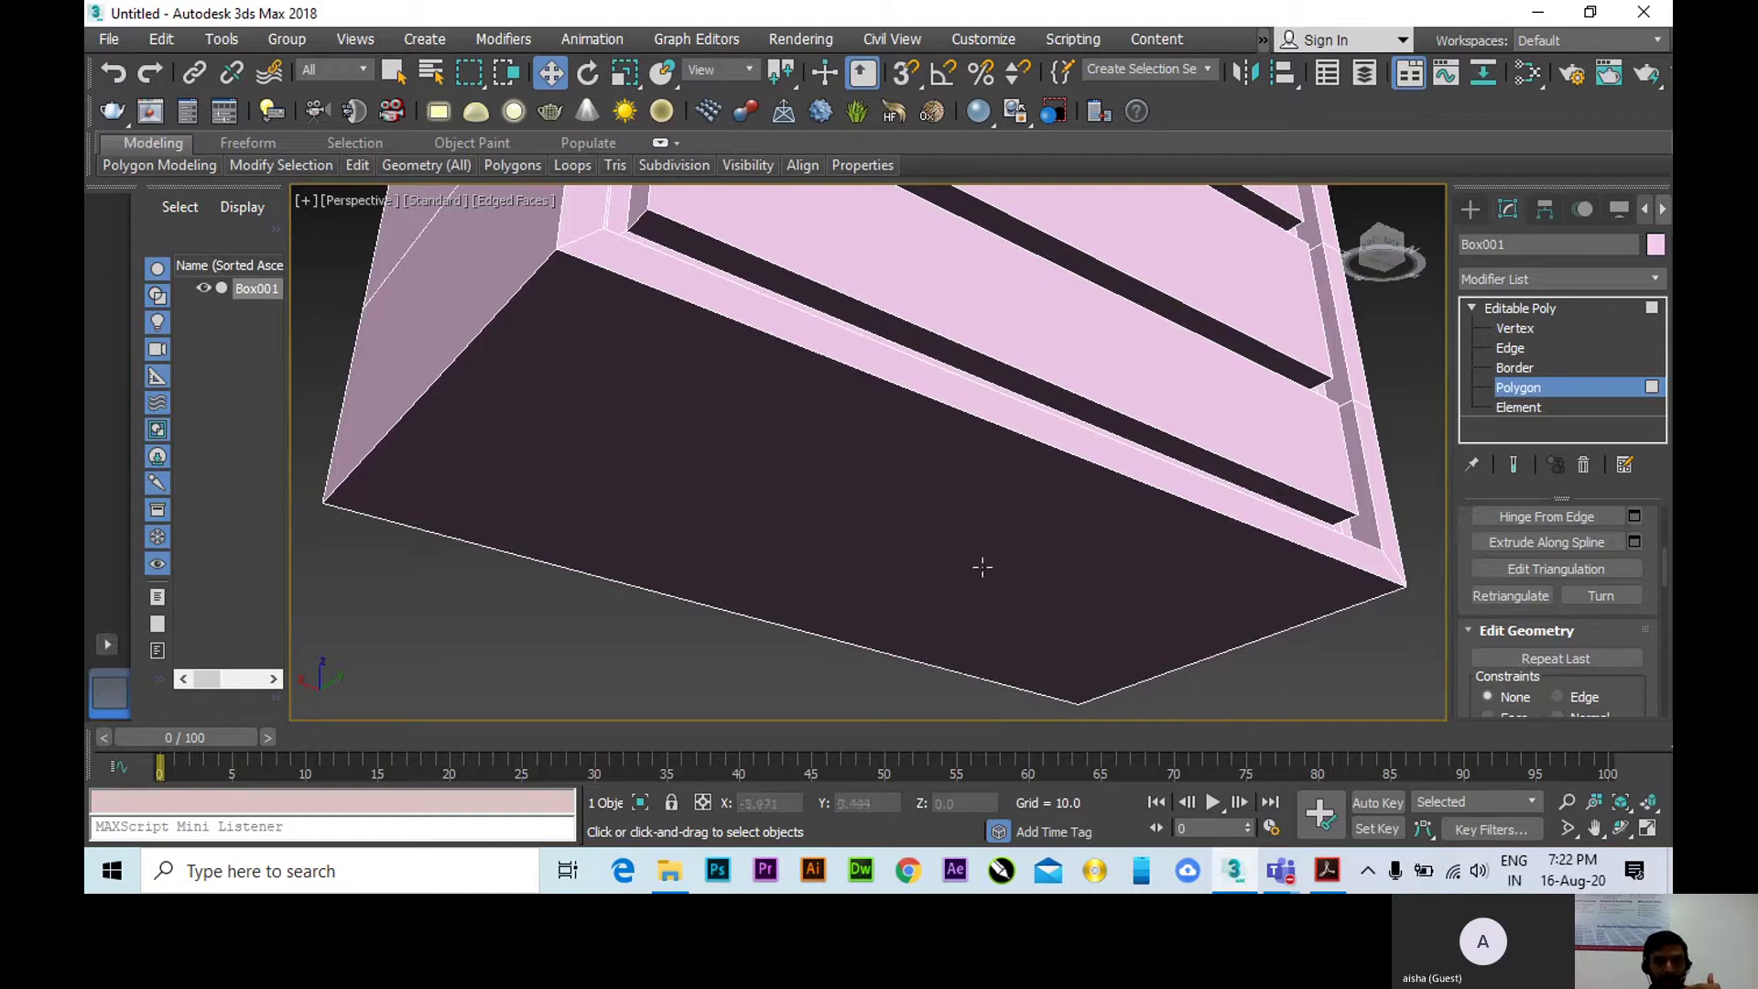
click(940, 491)
middle_drag(942, 557, 914, 545)
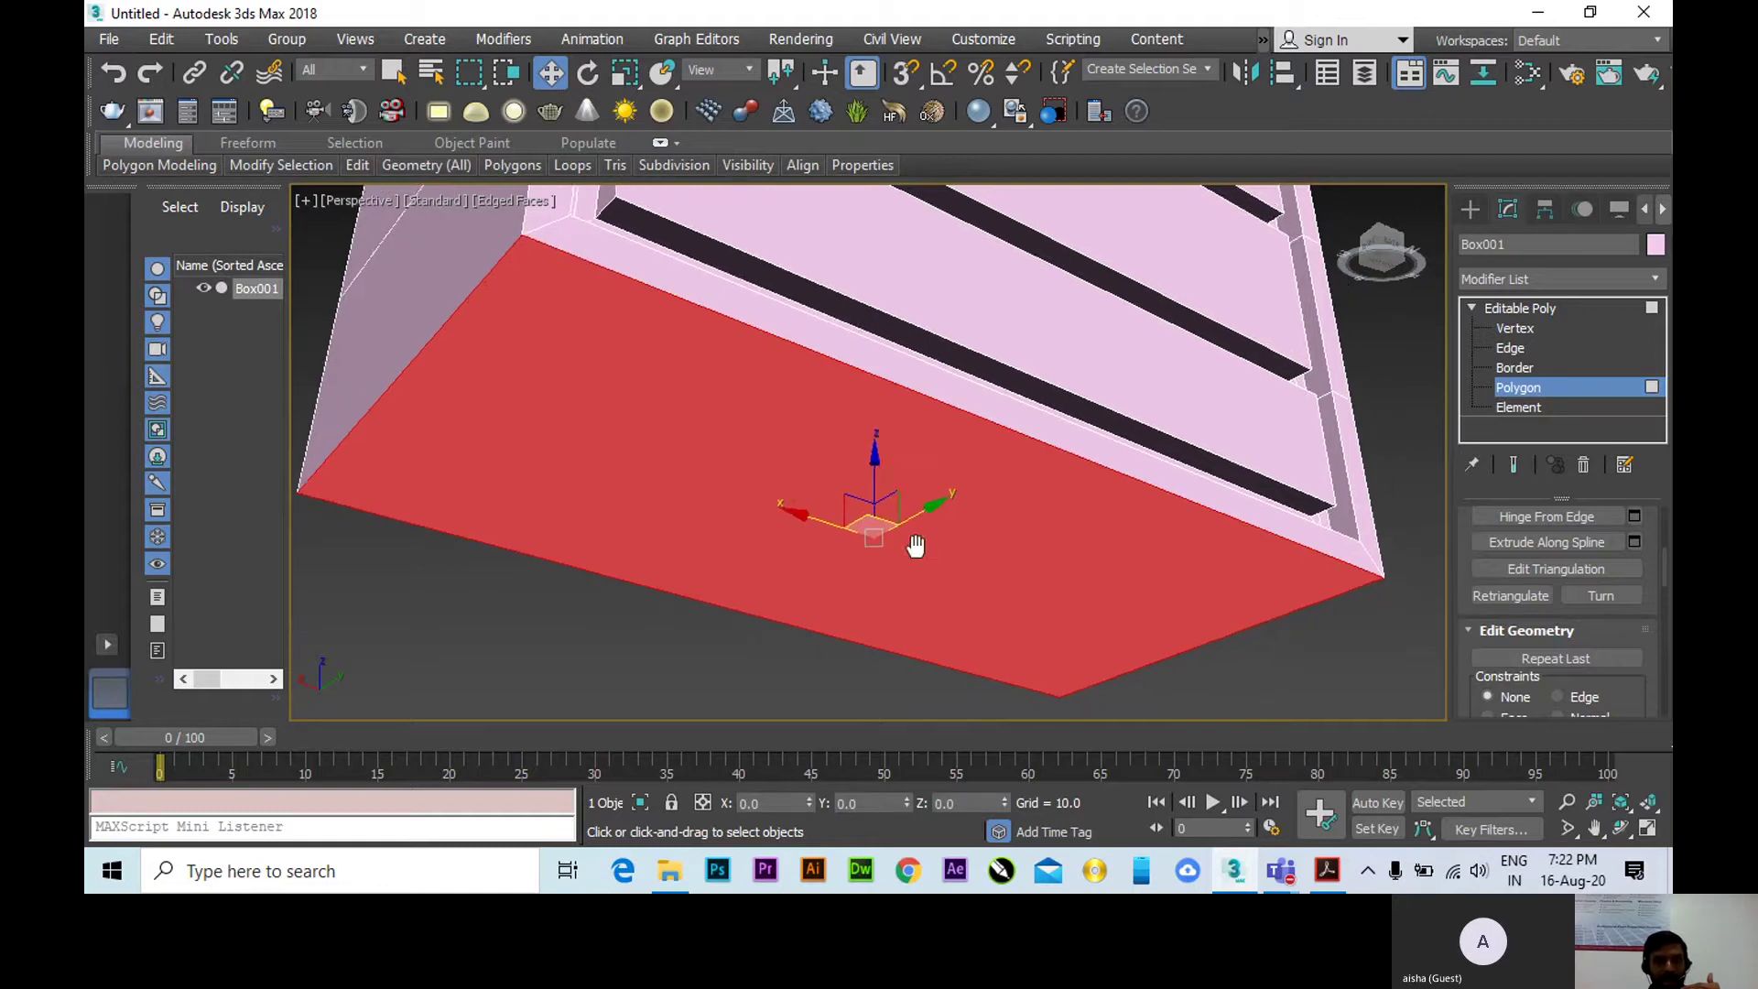
click(513, 165)
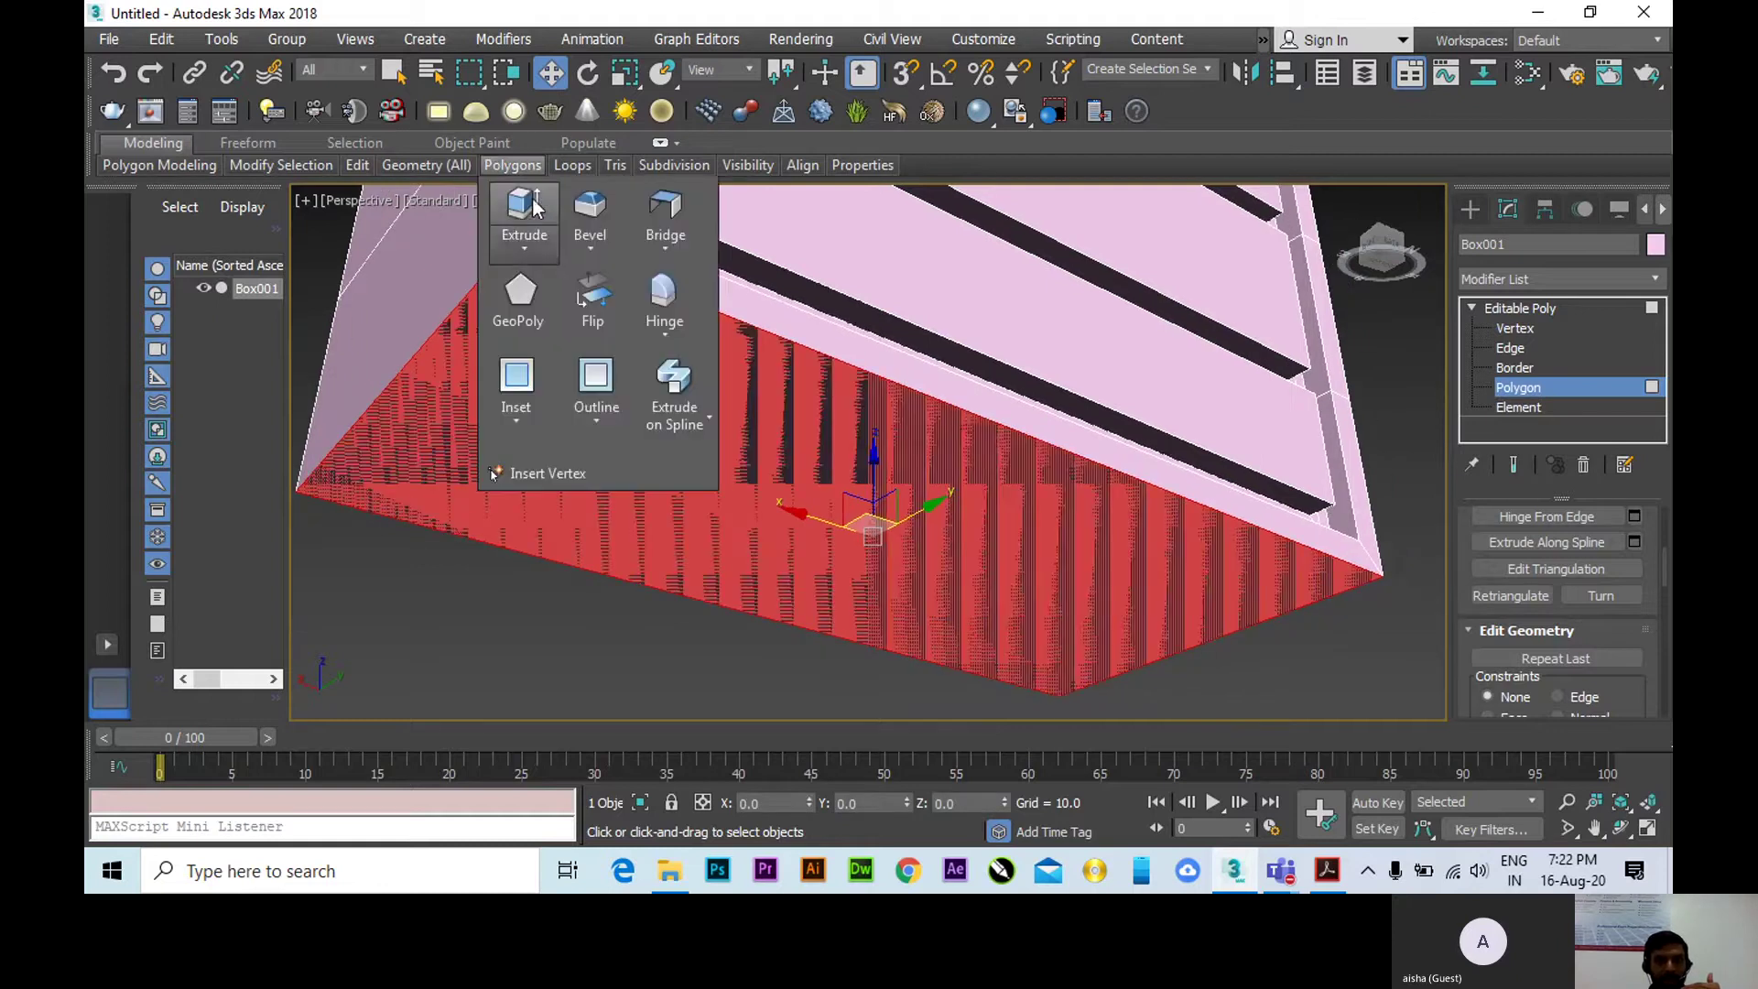
click(554, 282)
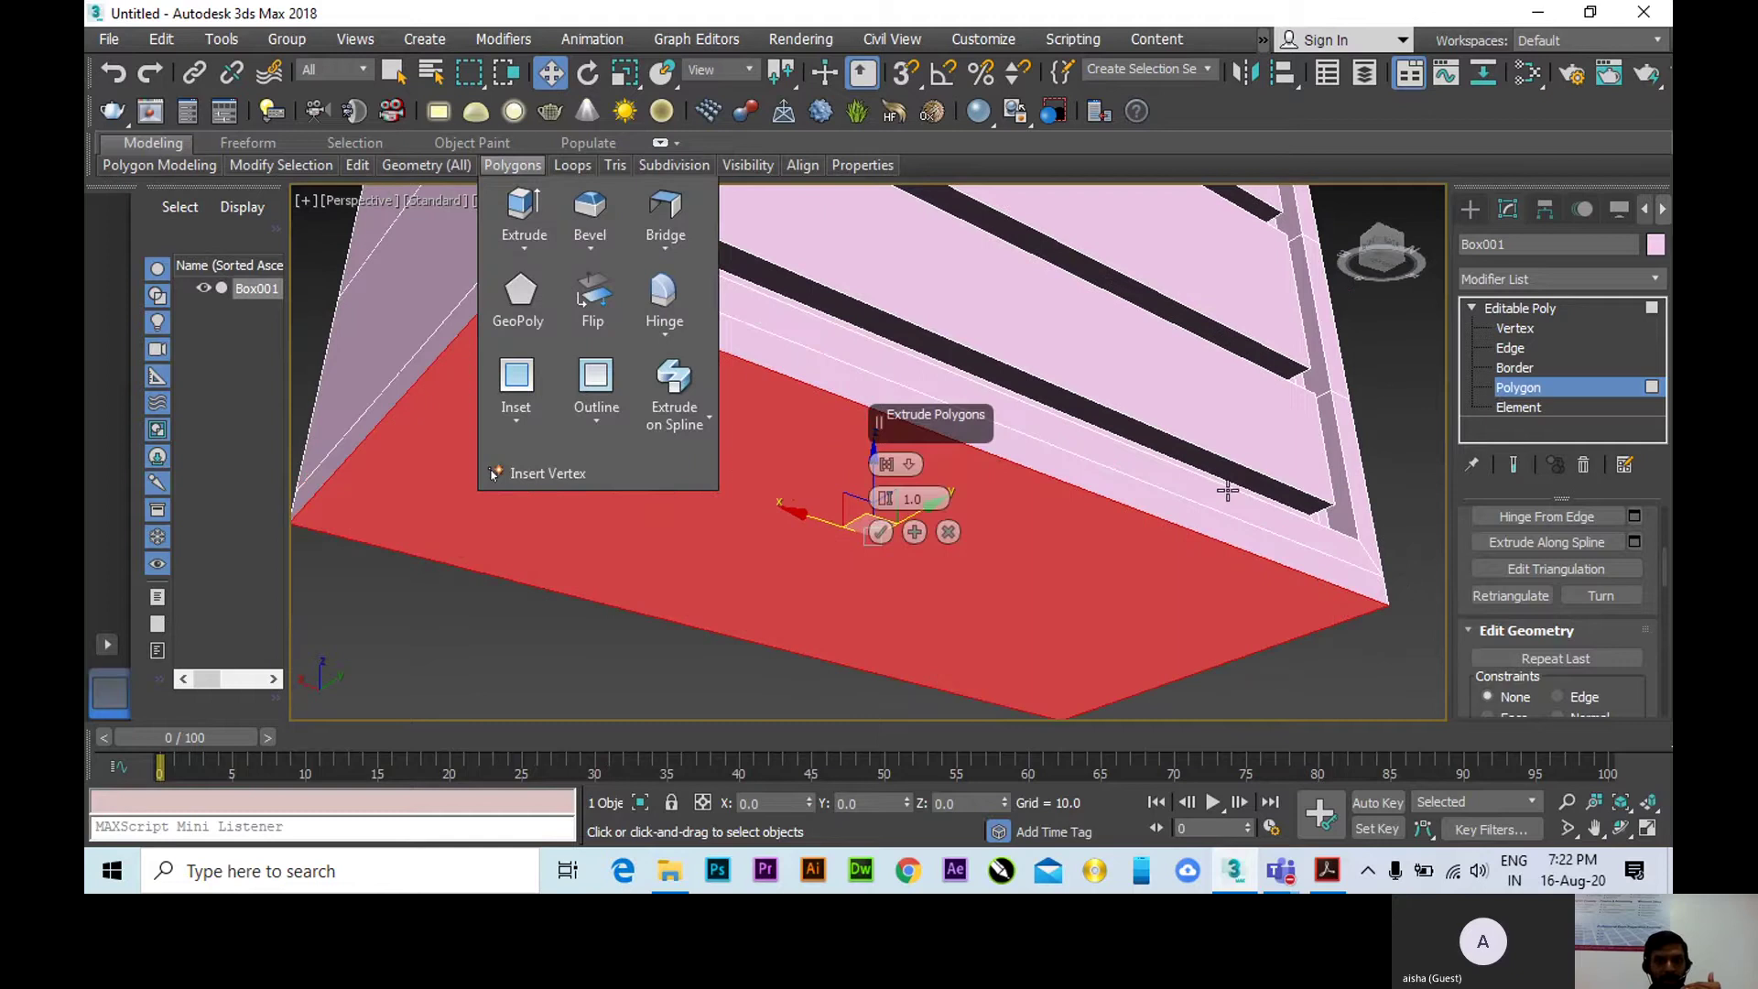
middle_drag(1227, 489, 1237, 466)
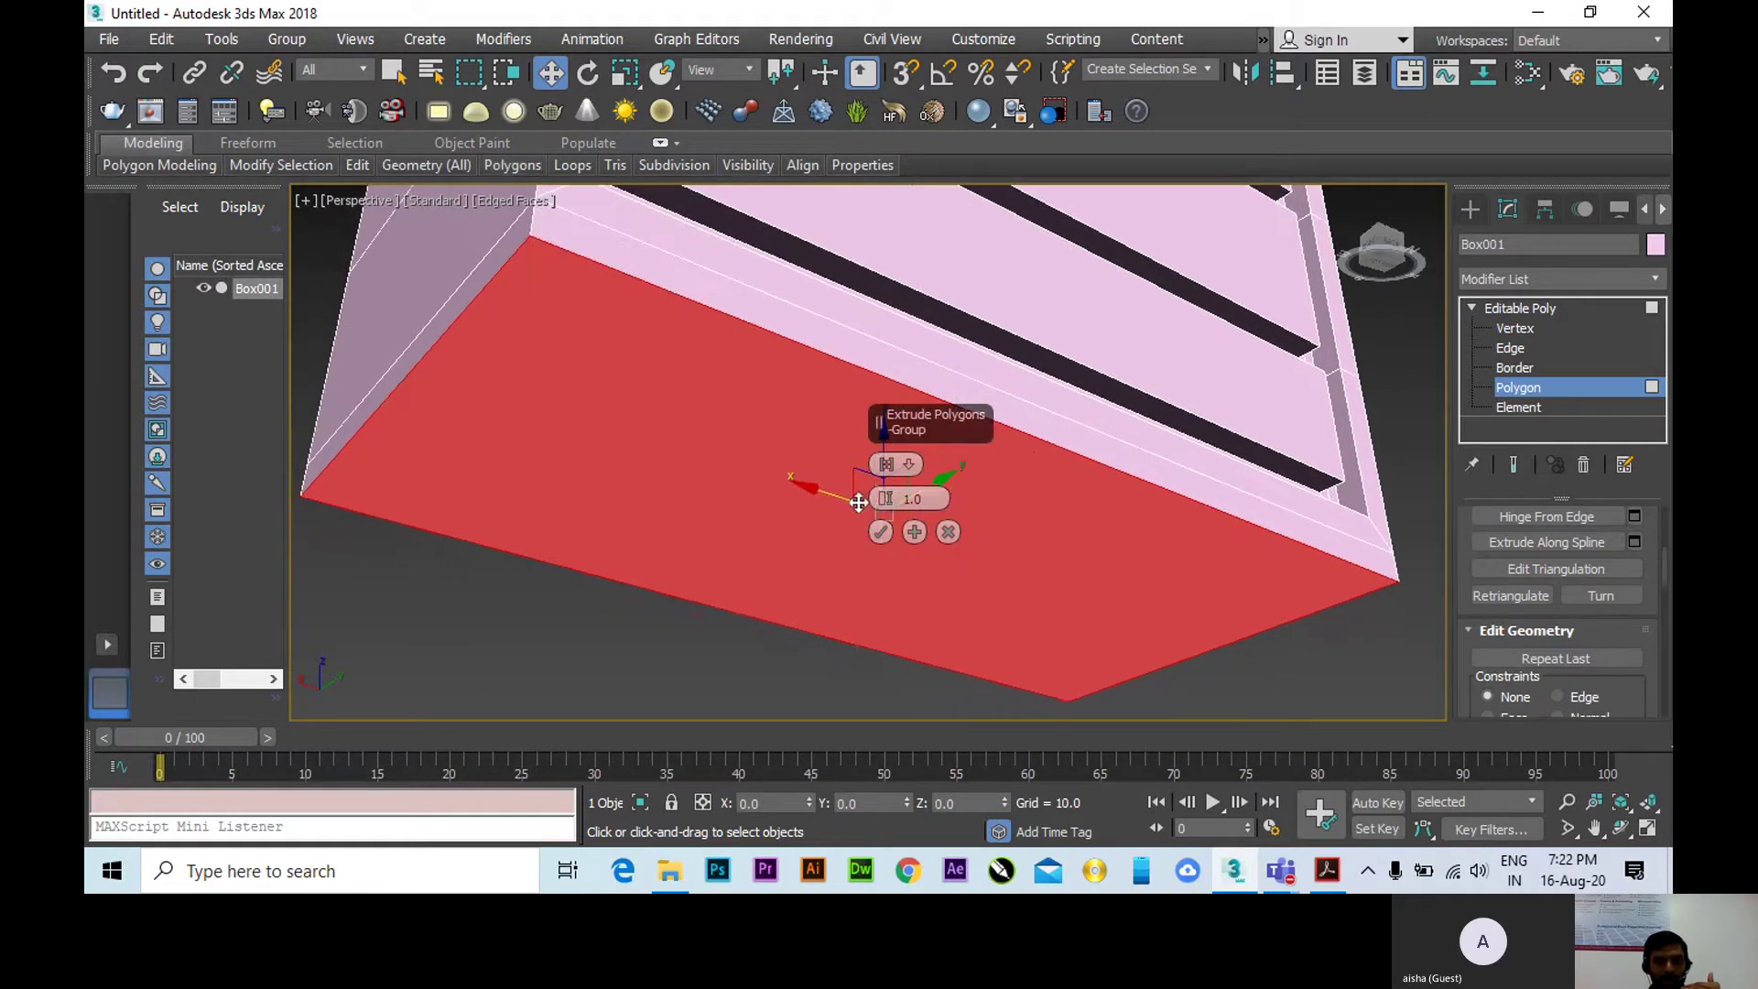
drag(885, 499, 883, 497)
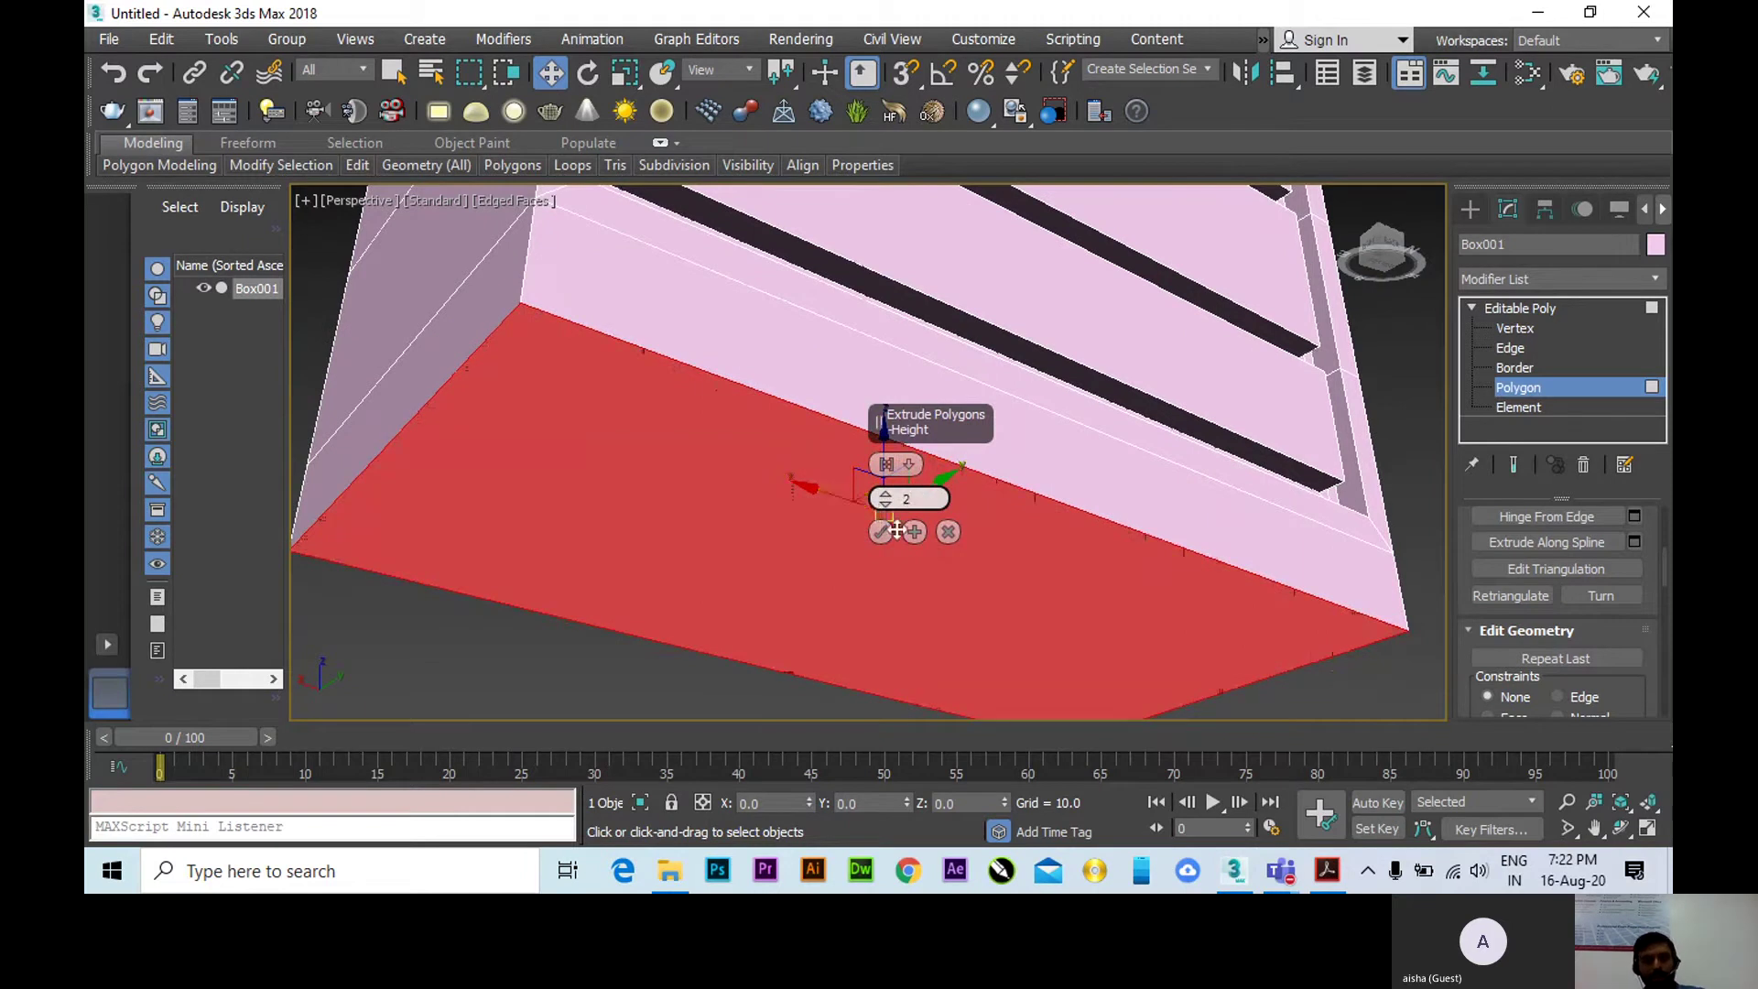
click(880, 531)
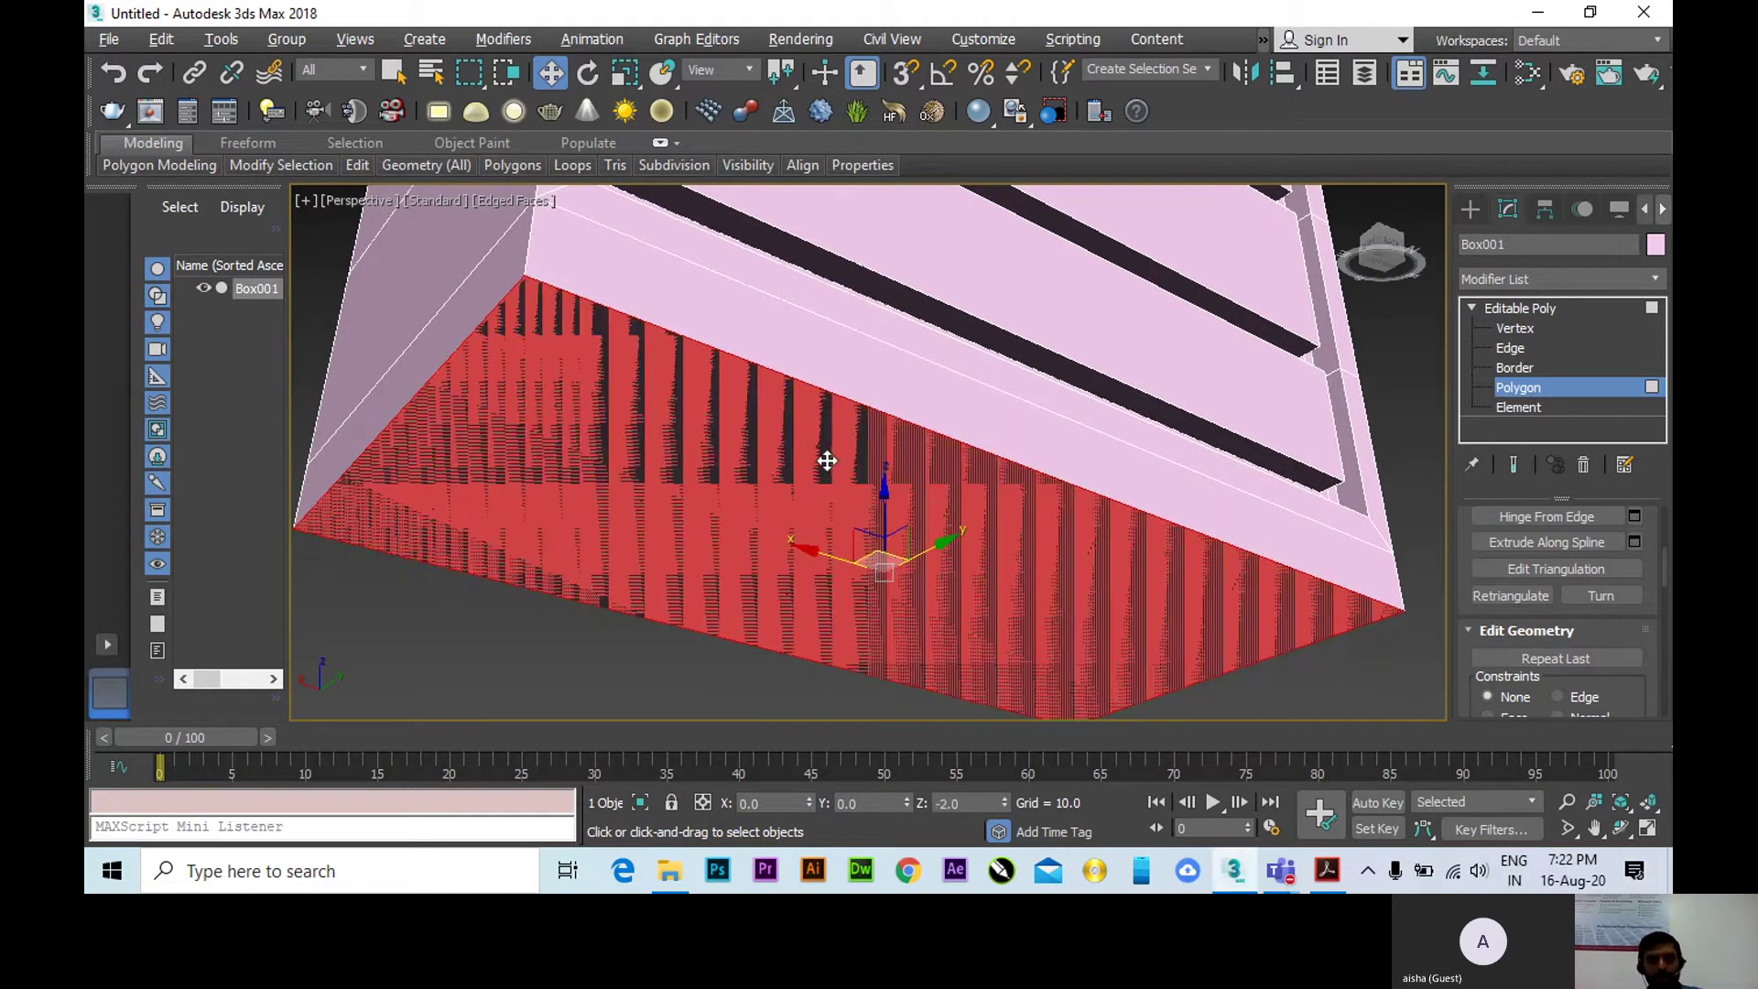
Inset the extruded bottom polygon by 0.5 with the By Polygon type.
alt+middle_drag(827, 460, 1052, 503)
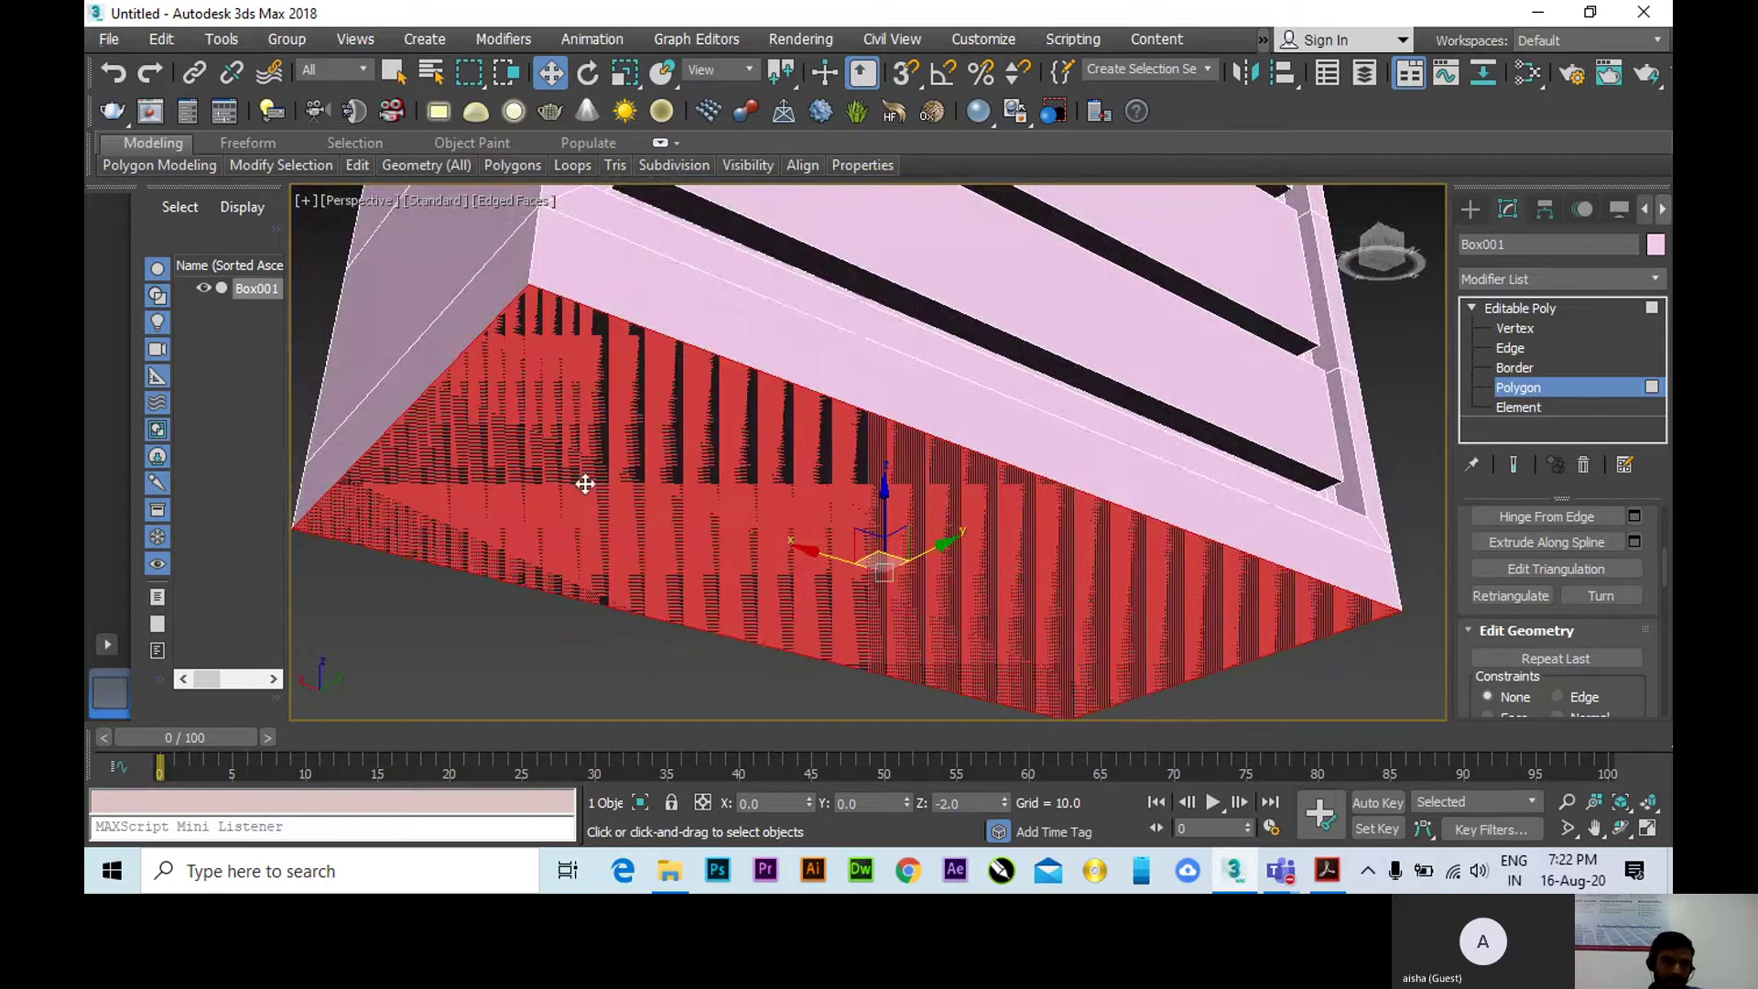
mouse_move(518, 171)
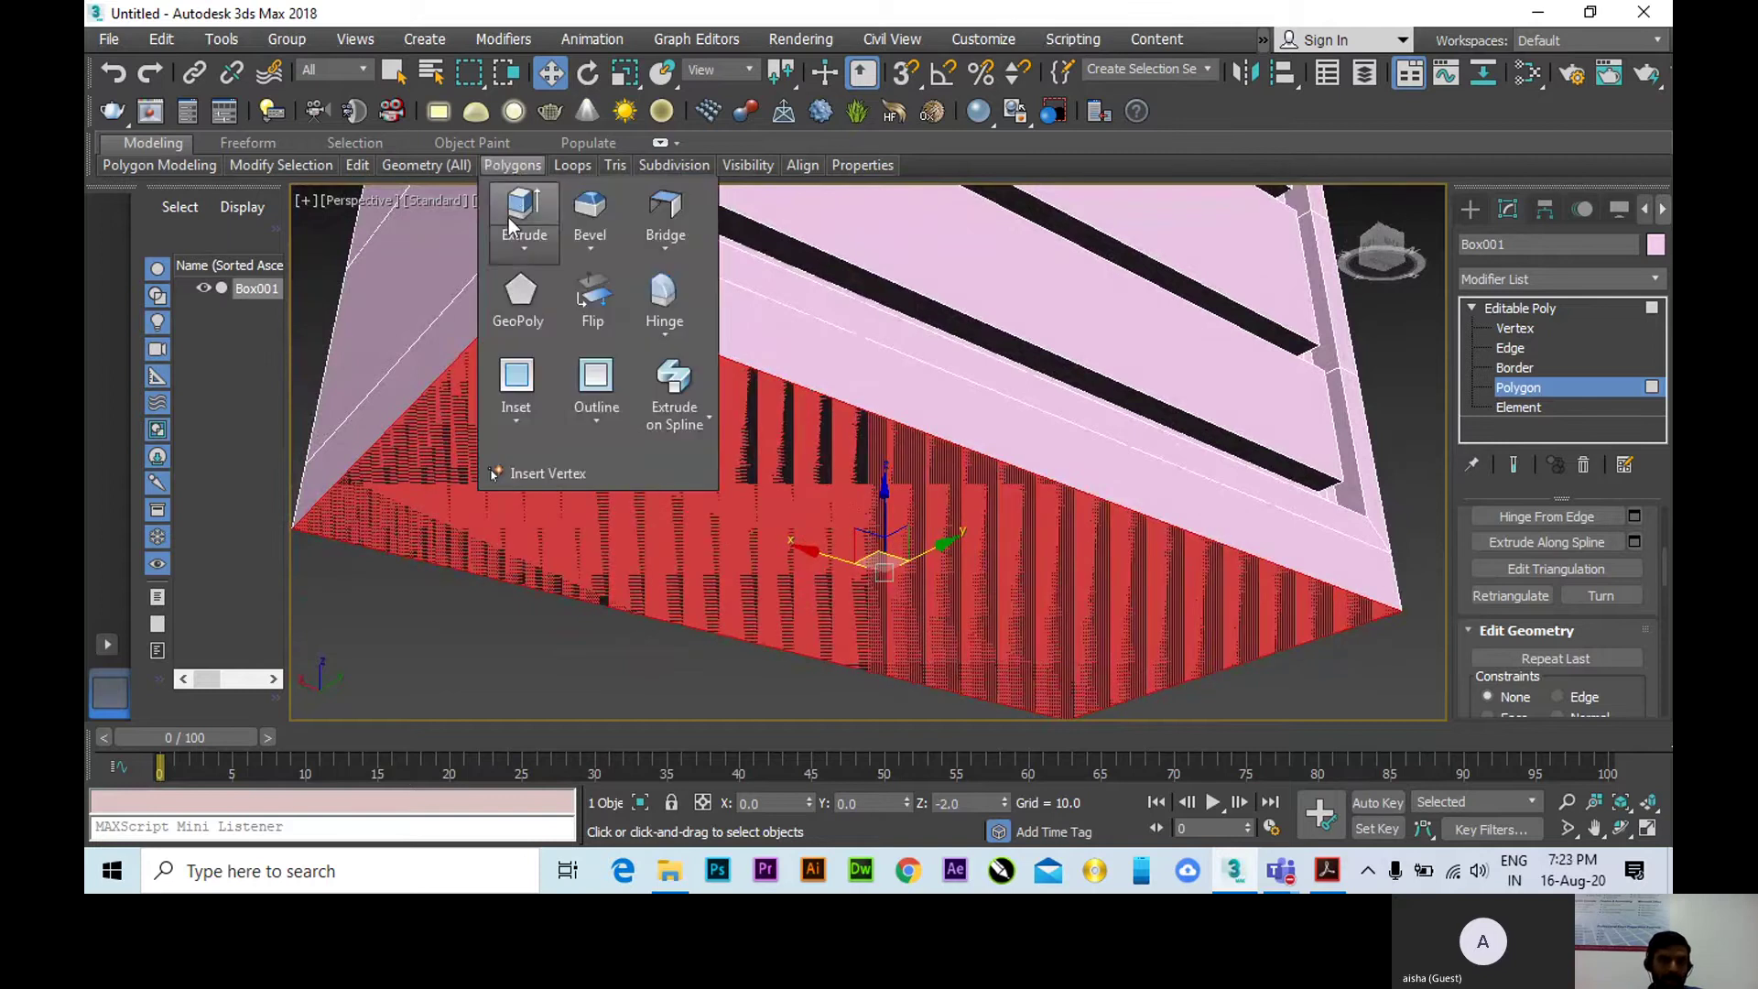
click(517, 419)
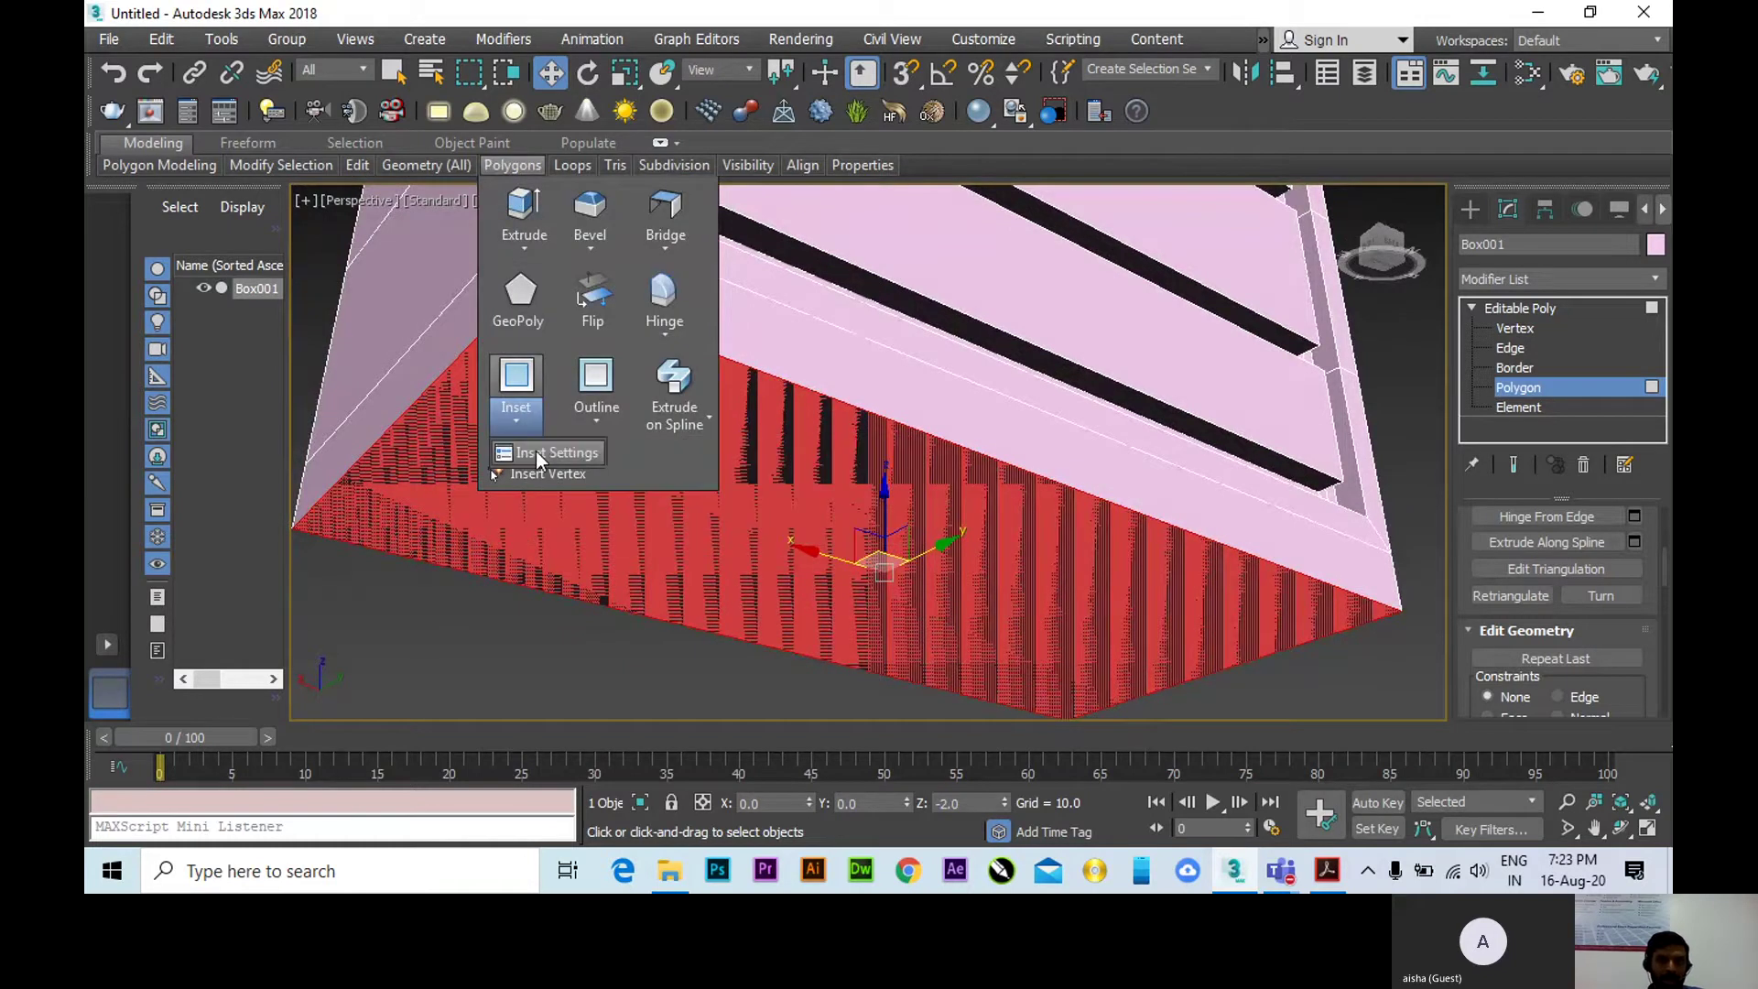
click(535, 451)
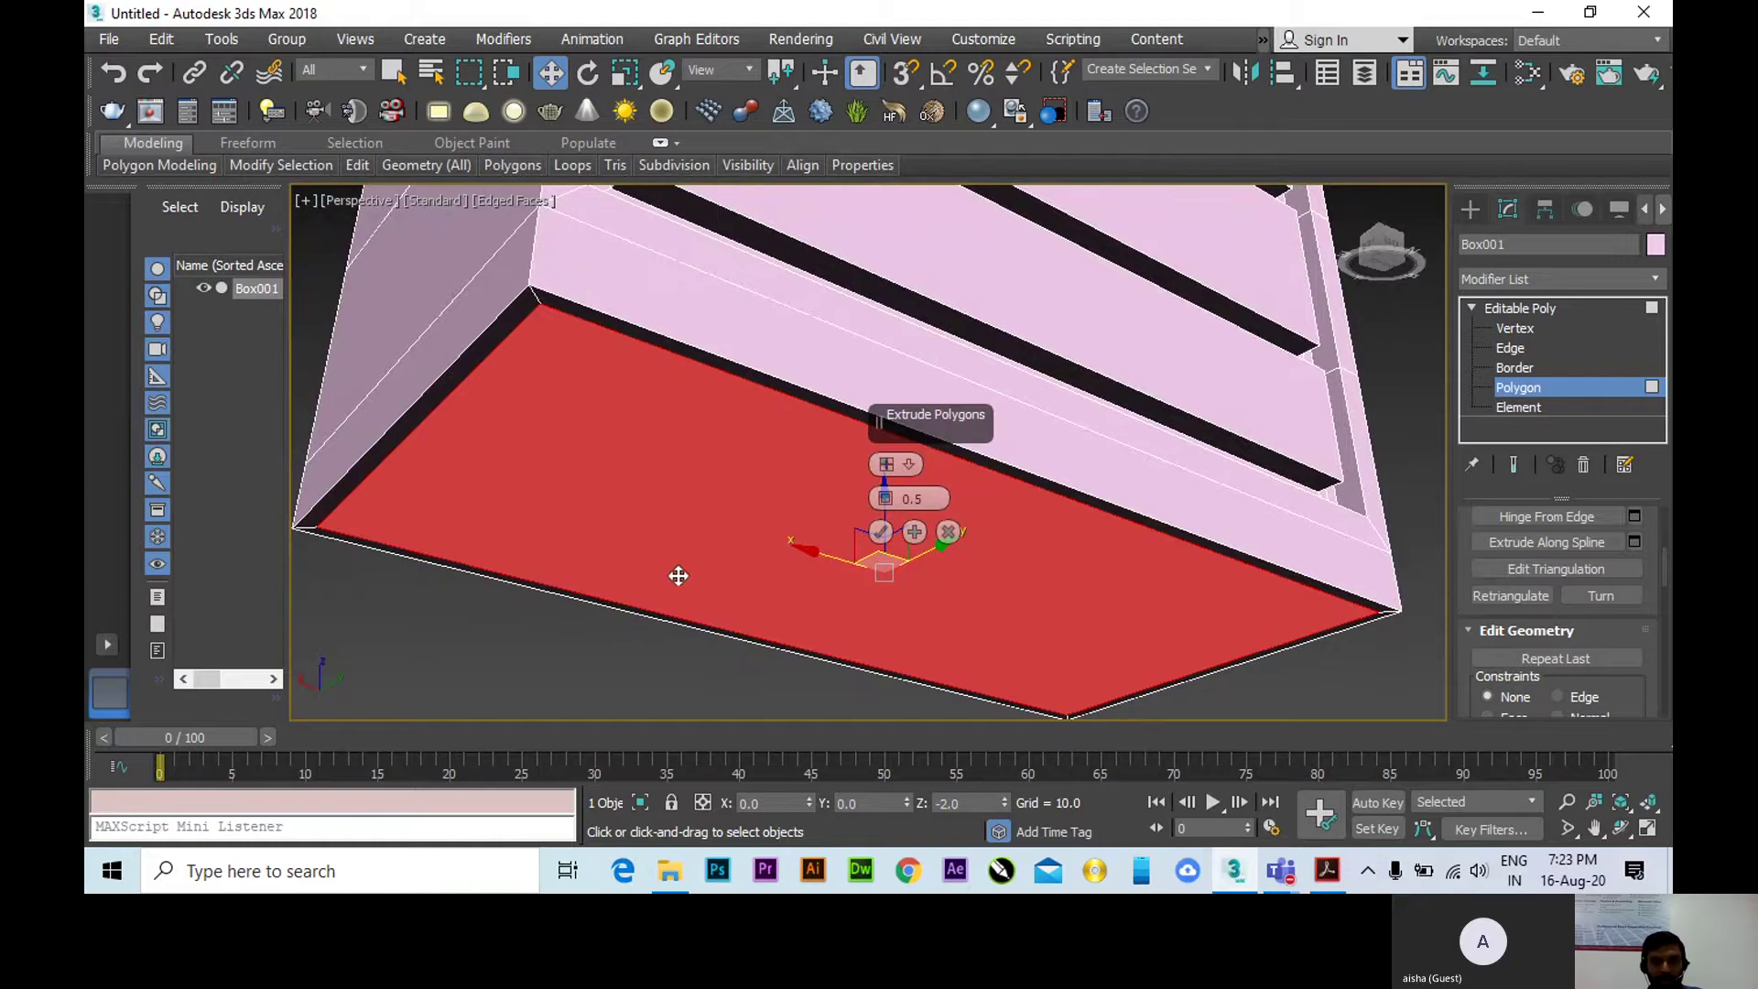
alt+middle_drag(727, 507, 668, 286)
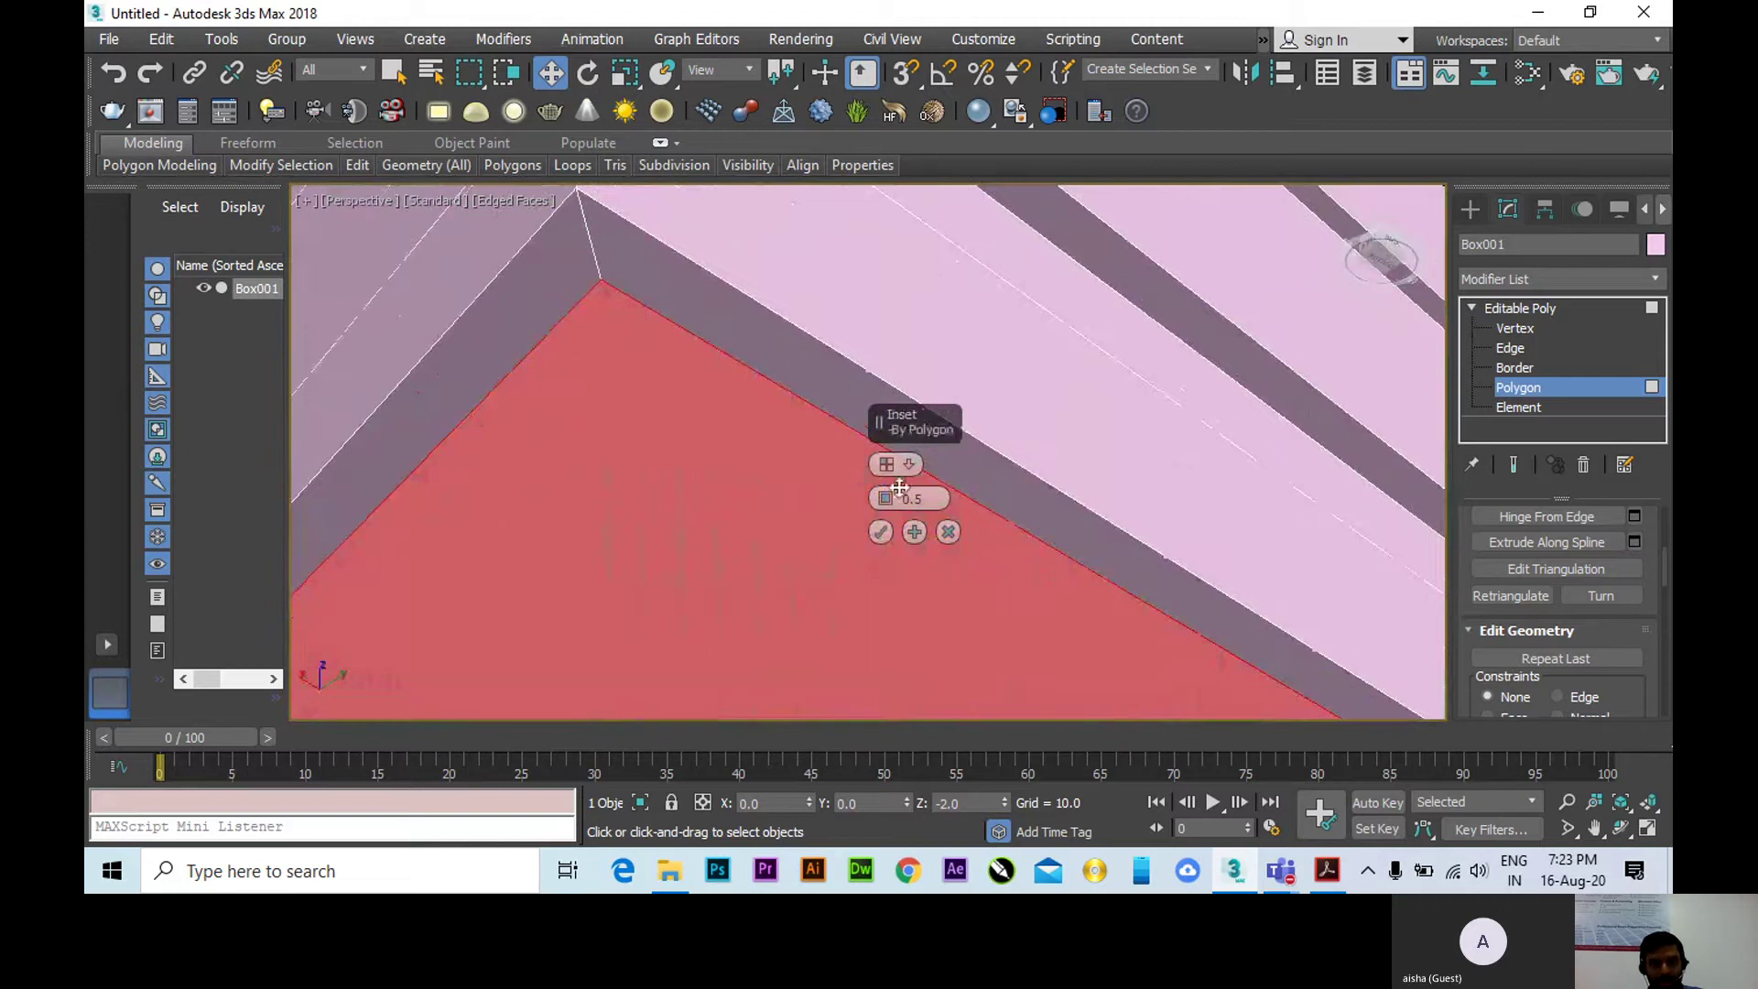
click(882, 532)
Extrude the inset bottom polygon inward with a height of -2 to hollow out the base.
alt+middle_drag(886, 530, 756, 436)
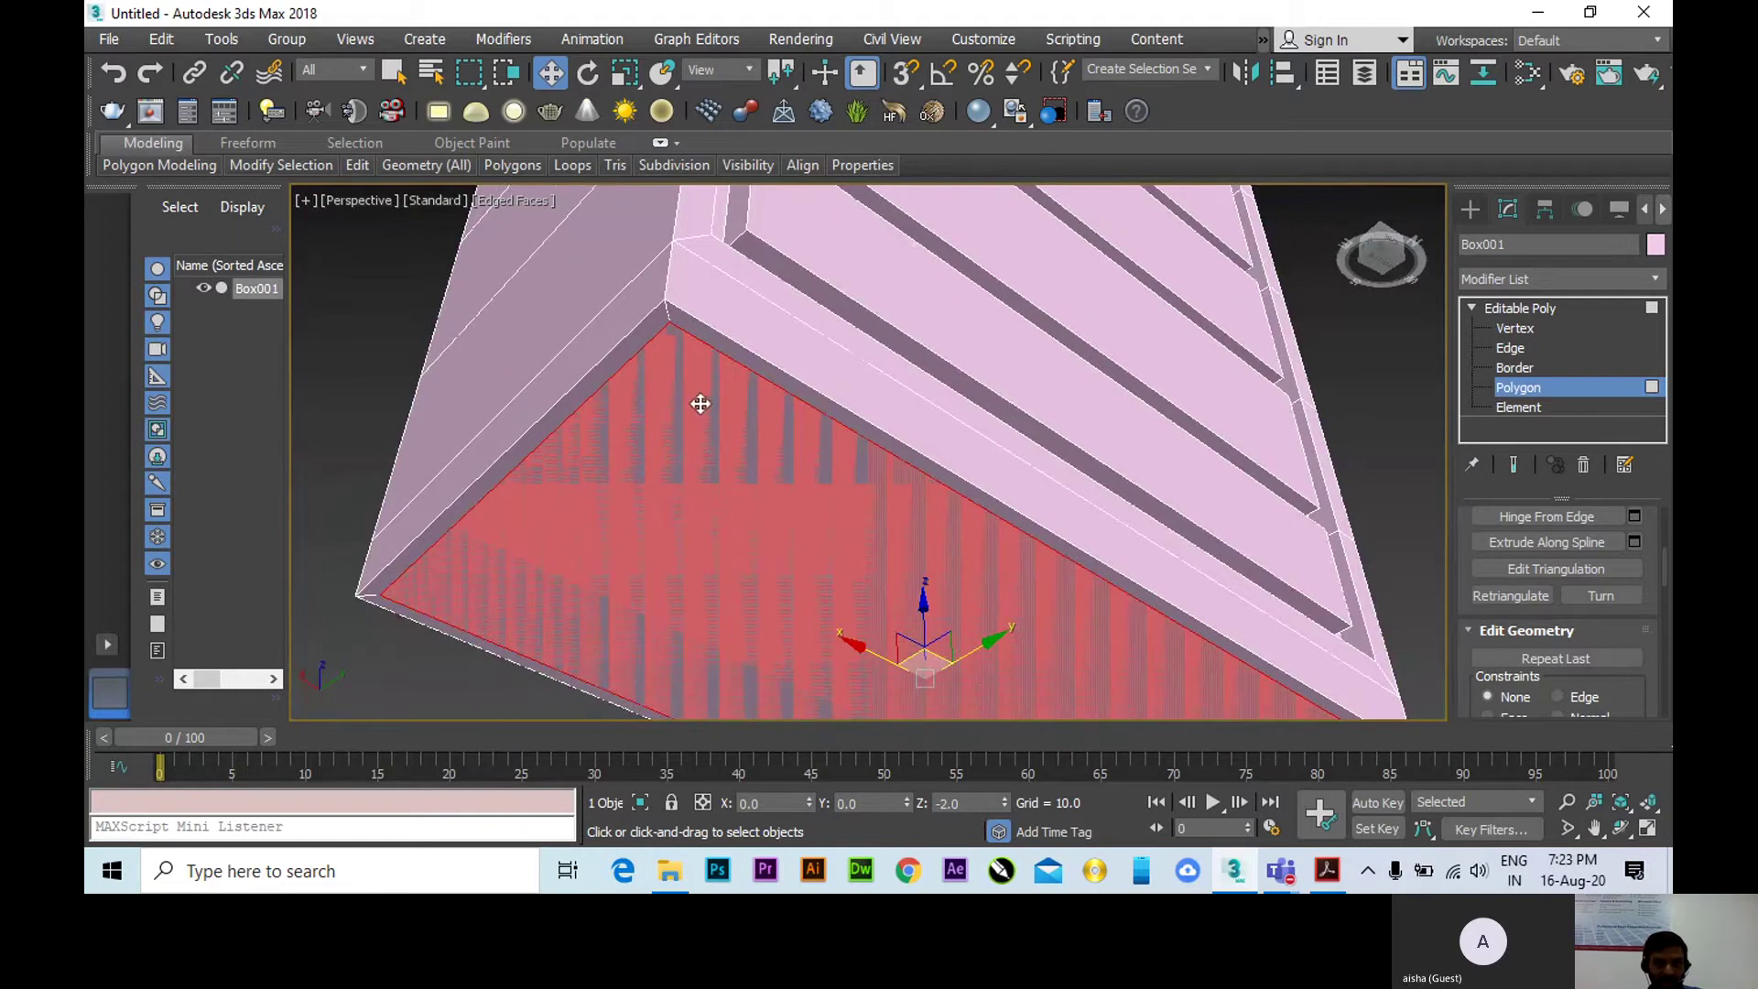
mouse_move(529, 173)
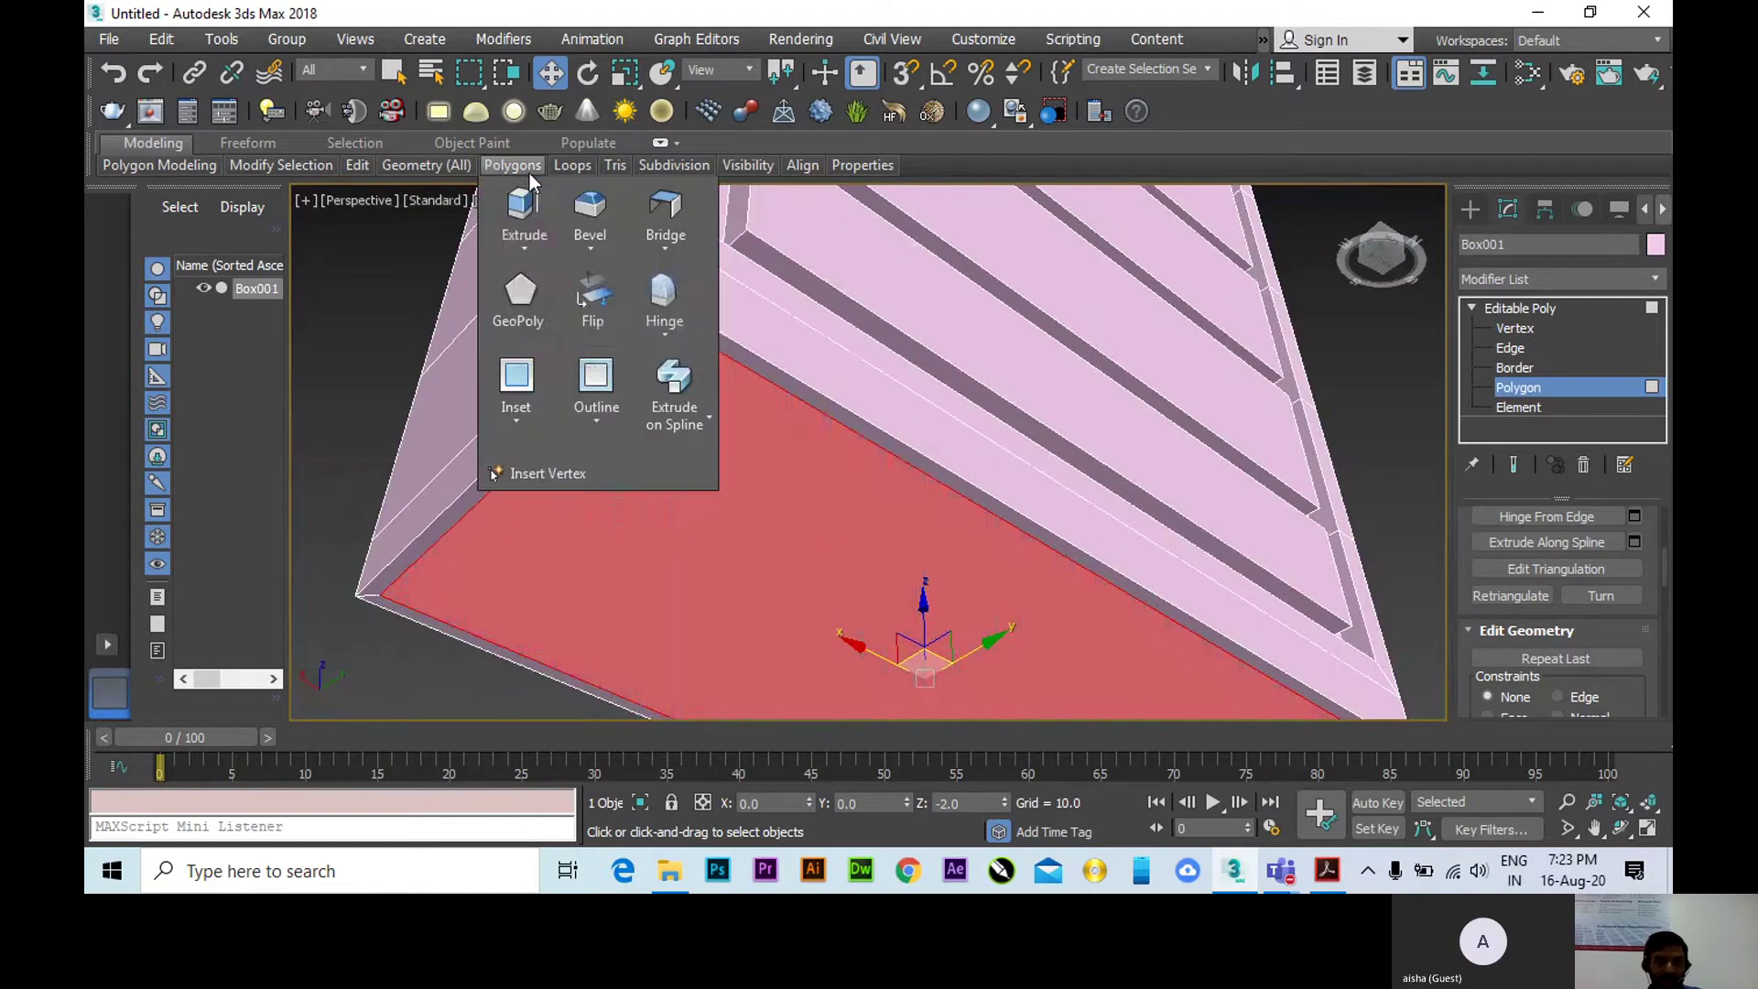
click(517, 248)
click(530, 282)
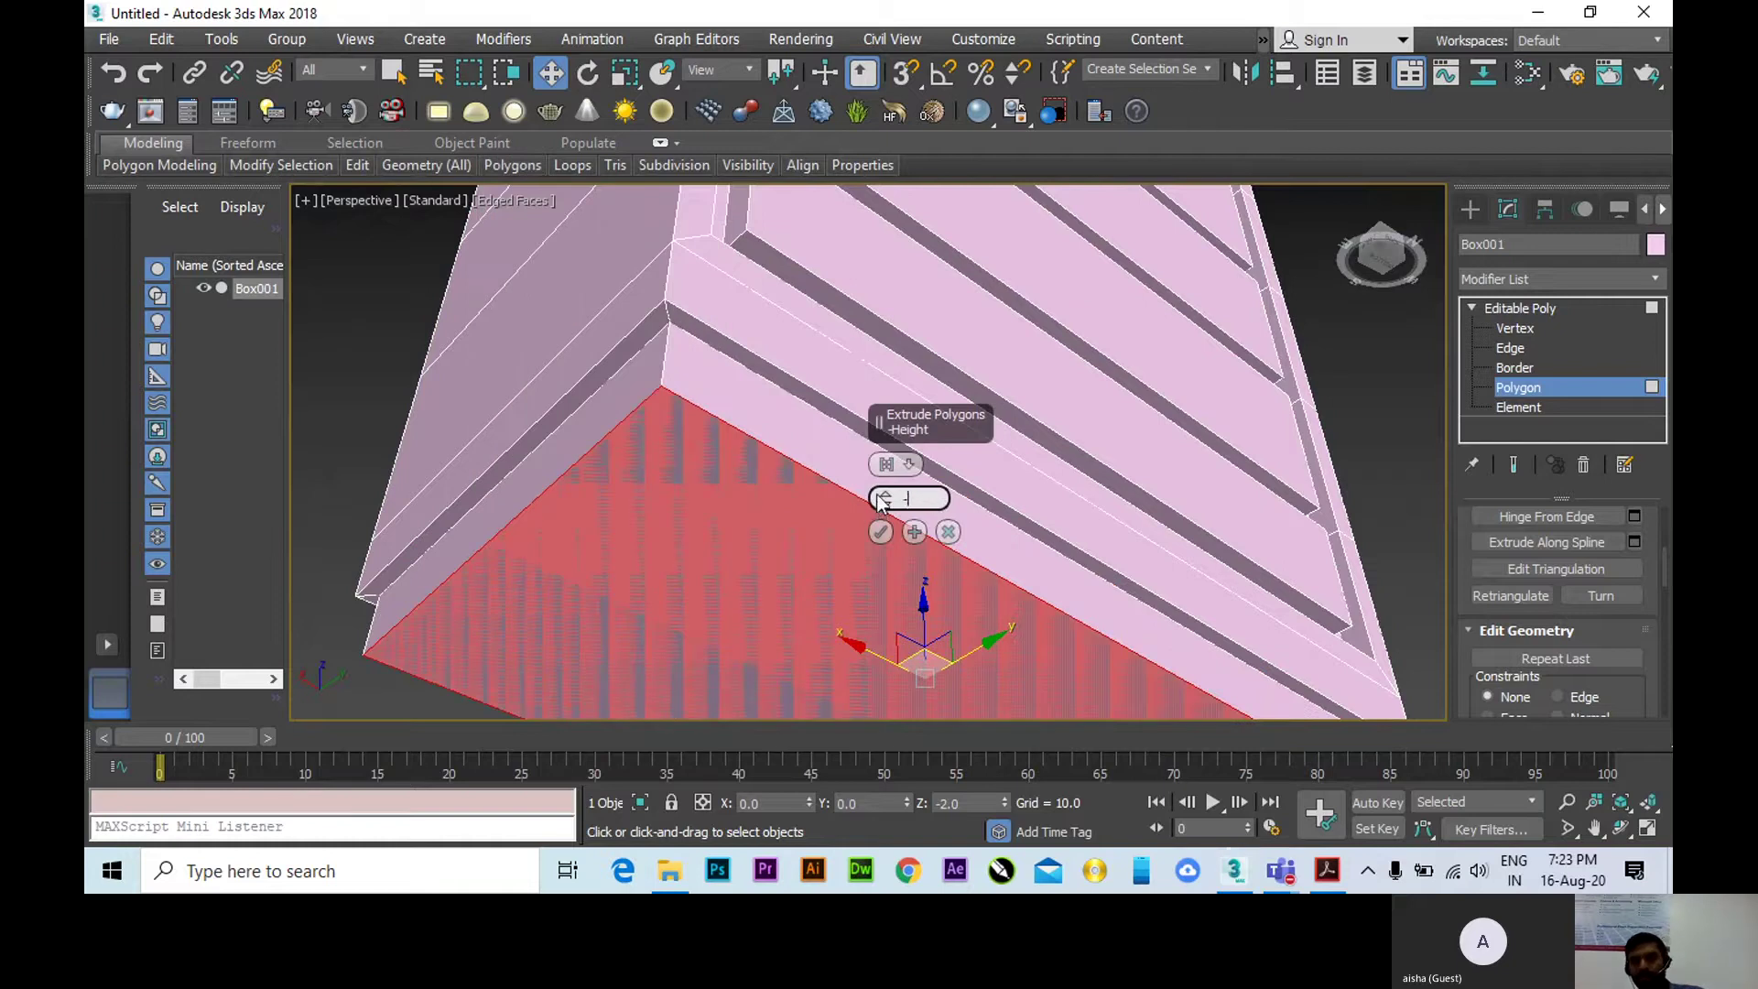
text(-2)
key(Return)
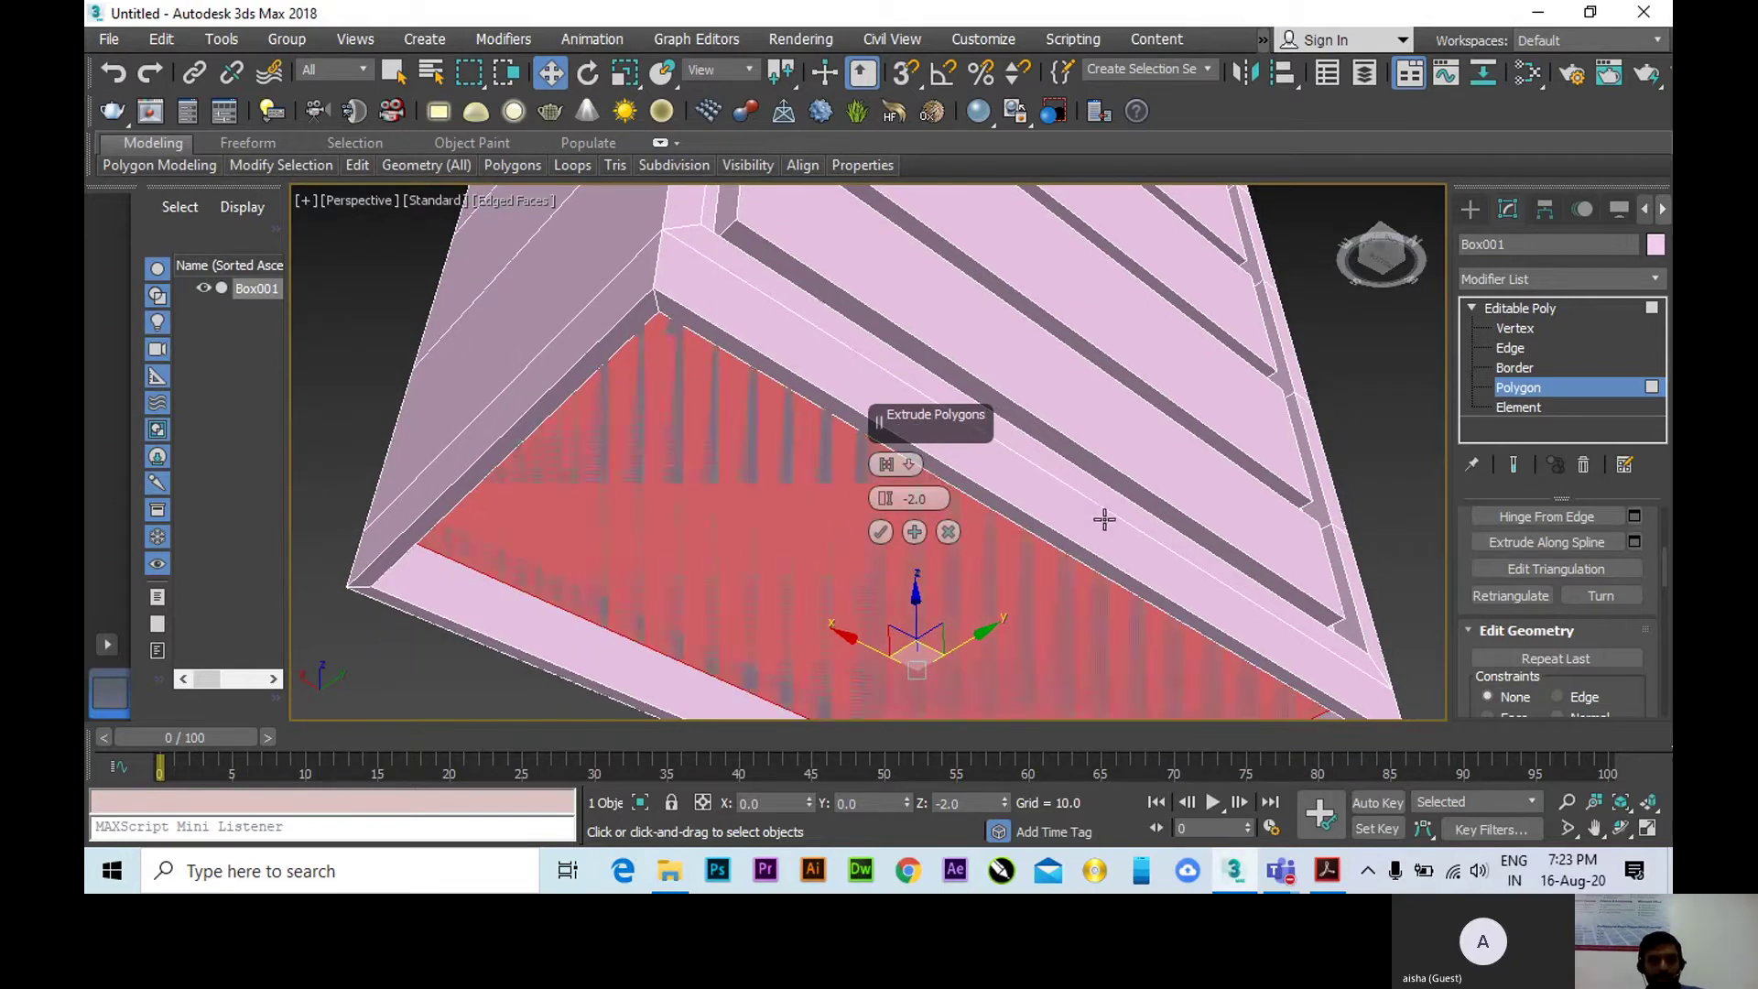
alt+middle_drag(1108, 529, 702, 389)
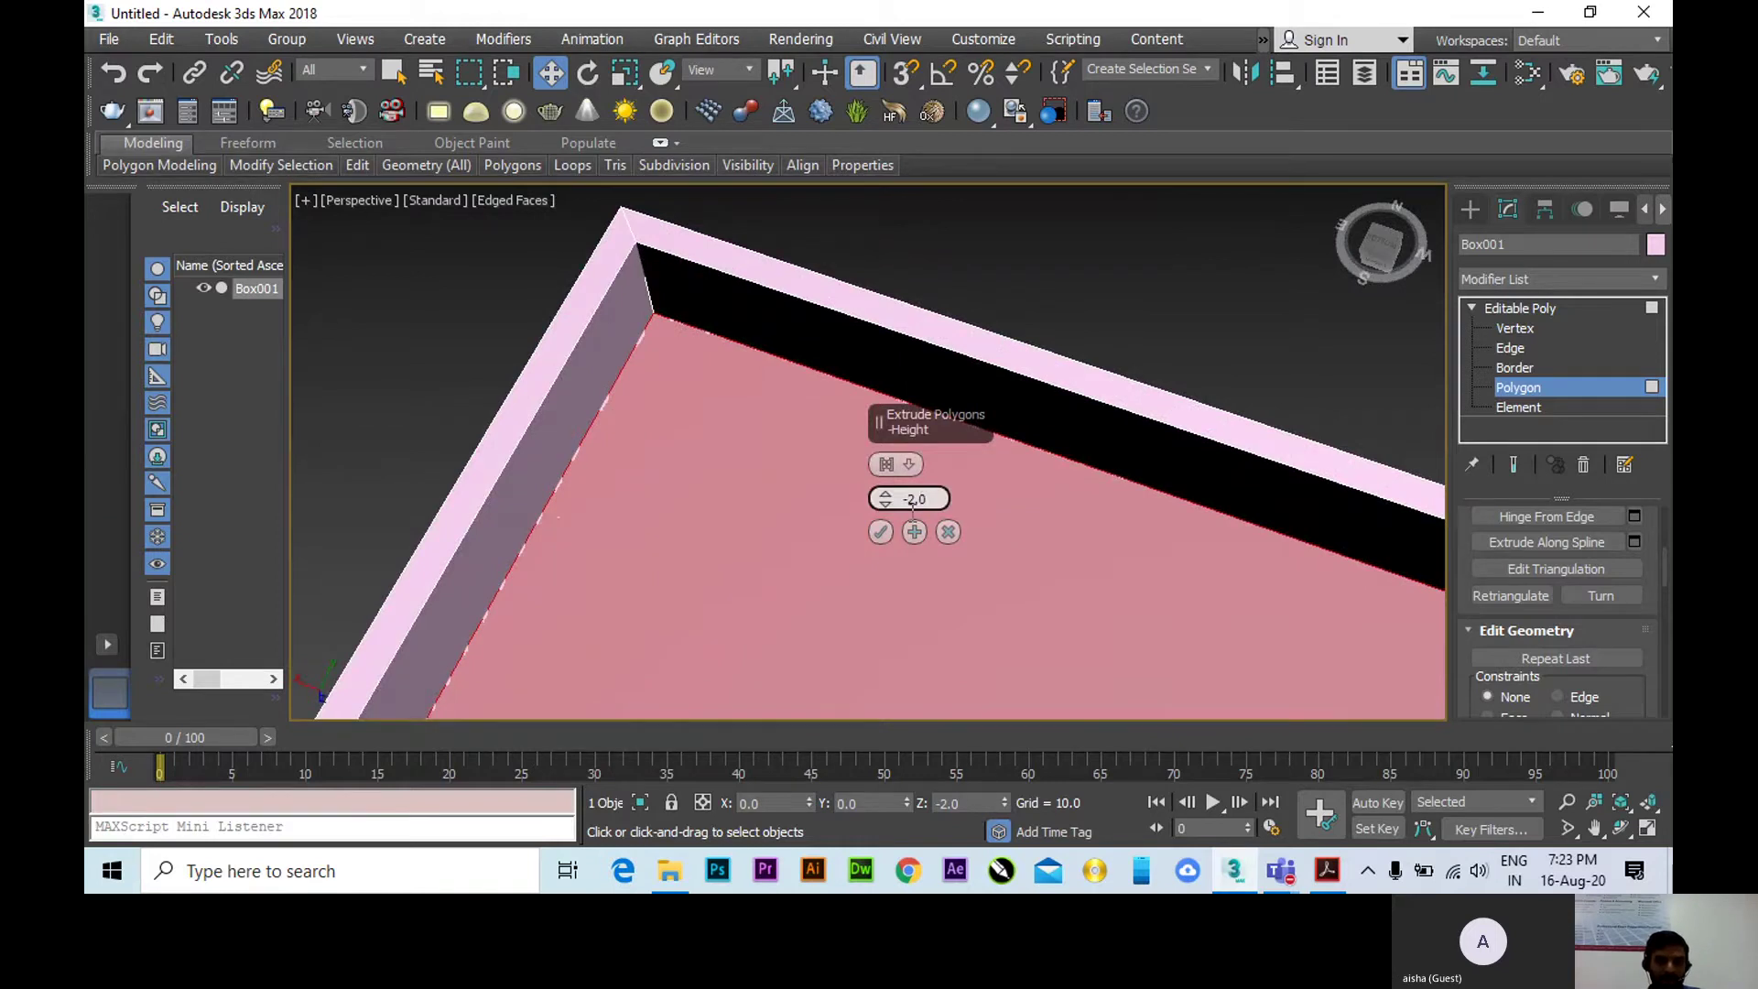
click(881, 533)
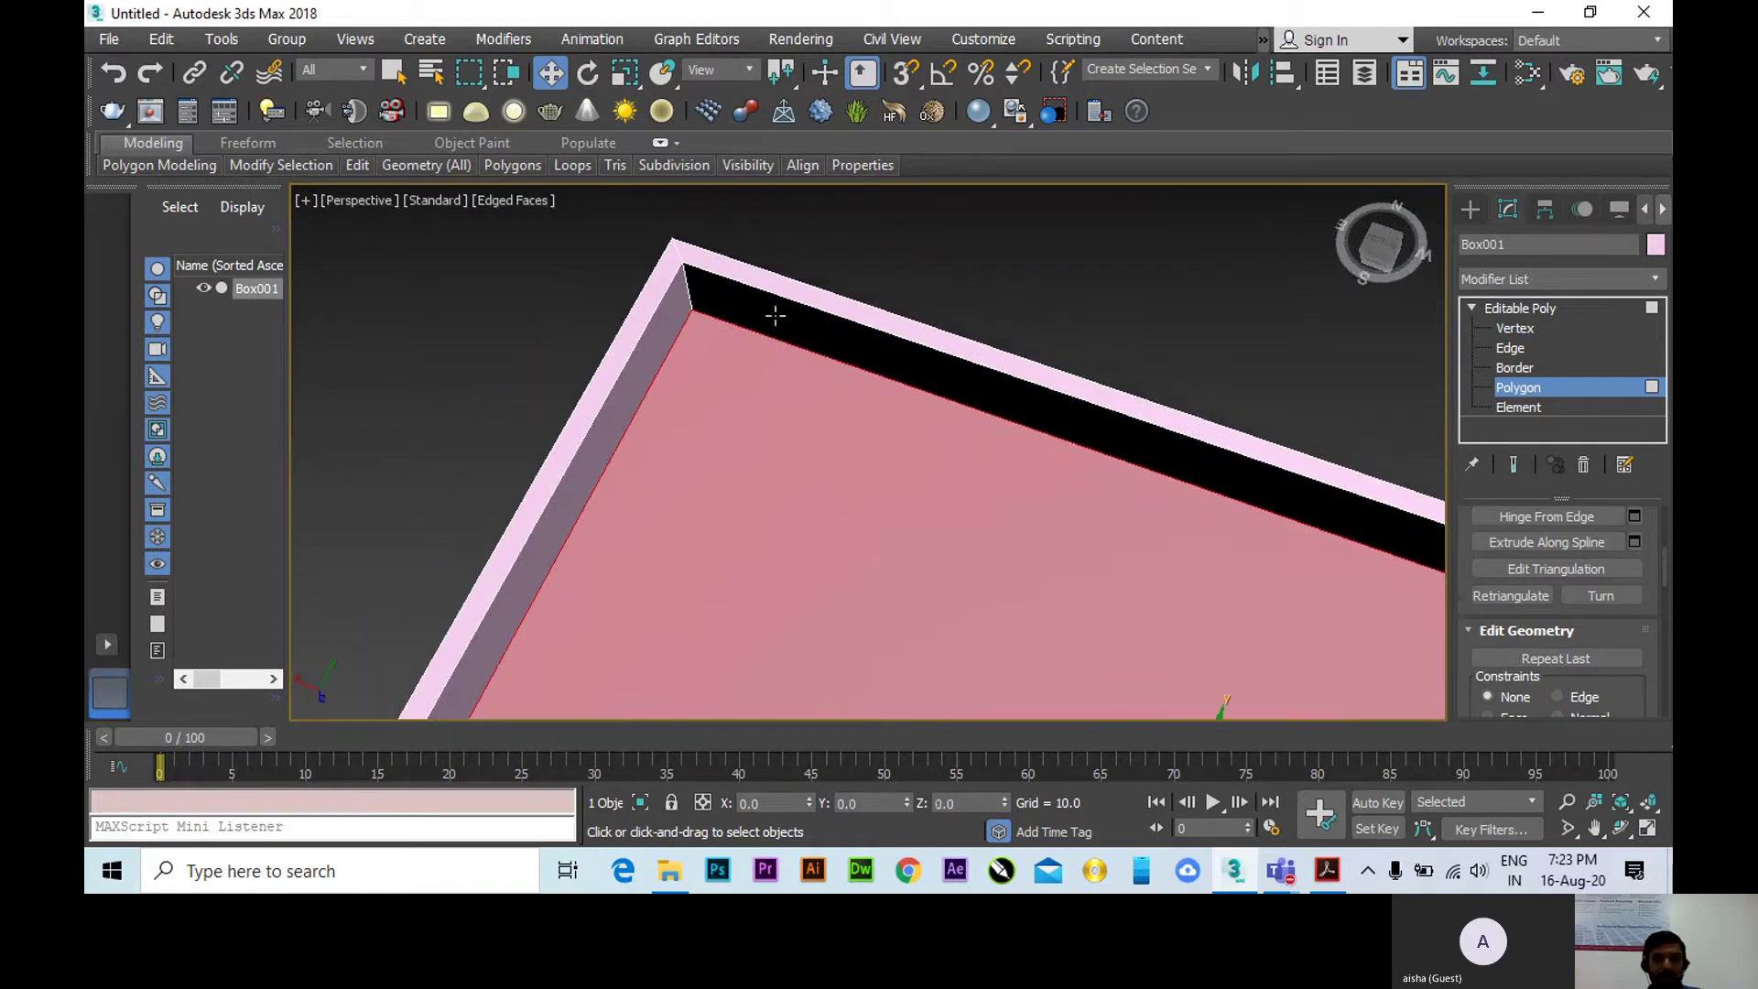
Delete the recessed polygon on the underside of the chest to leave the base open.
scroll(772, 321, down, 5)
alt+middle_drag(903, 361, 942, 412)
scroll(771, 472, up, 2)
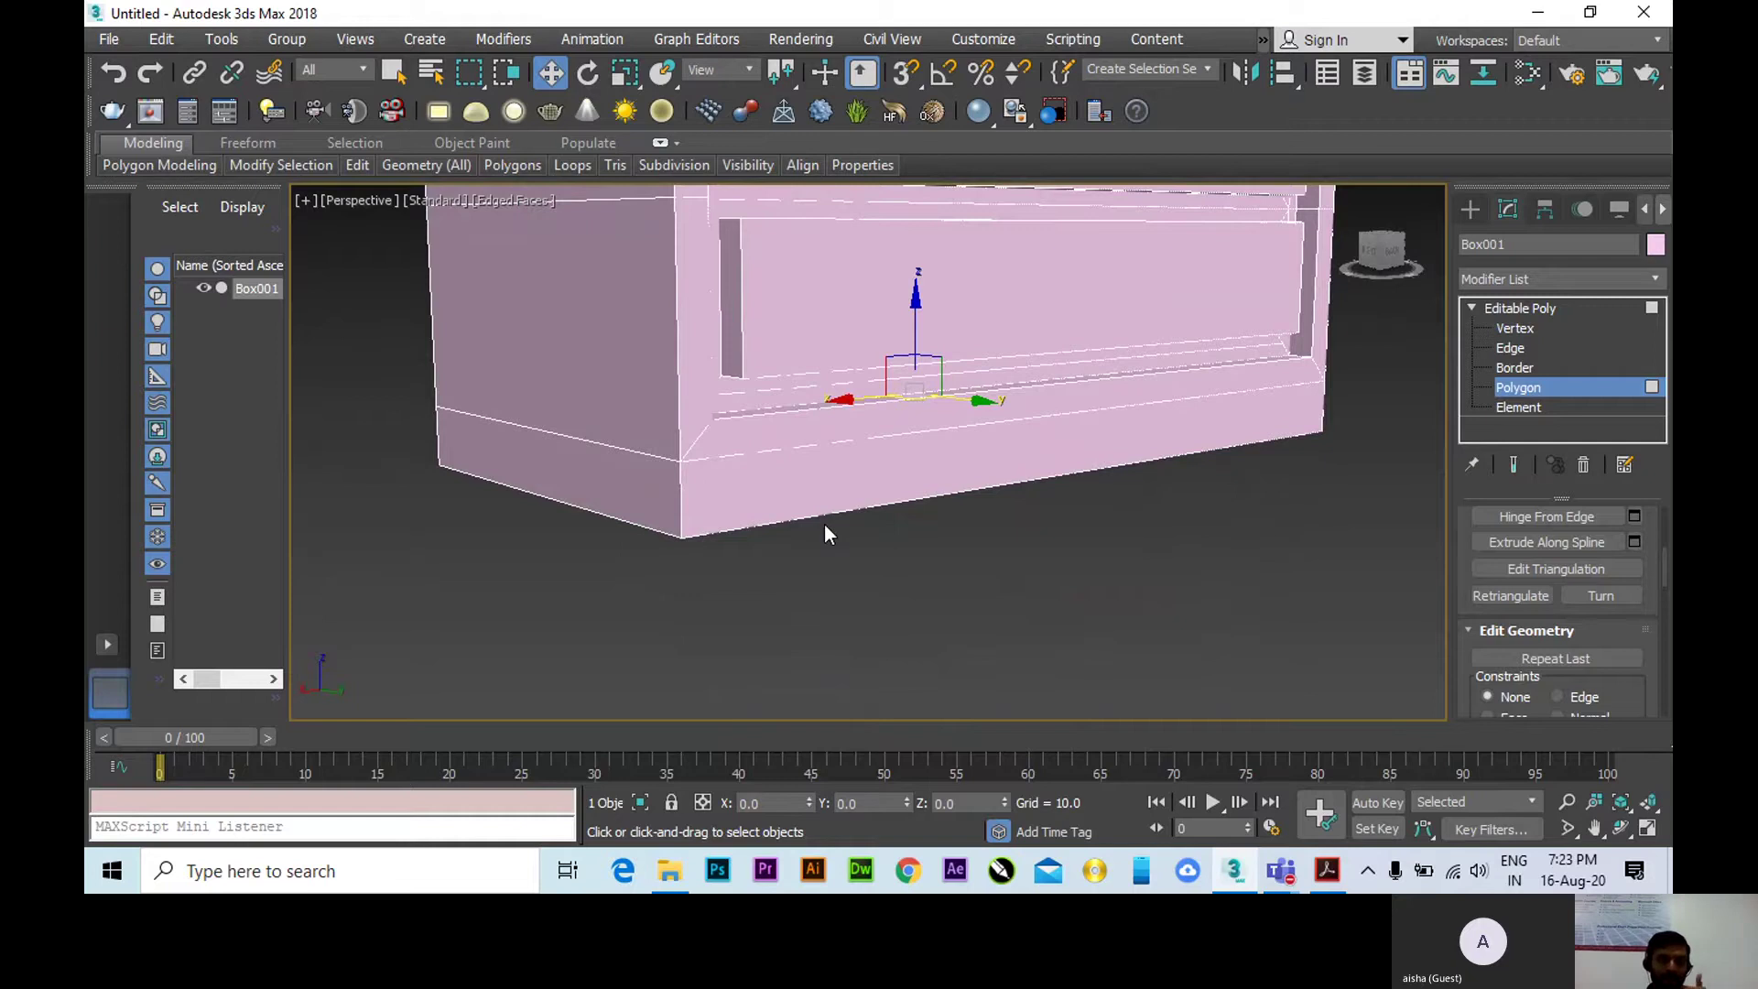
middle_drag(824, 530, 796, 471)
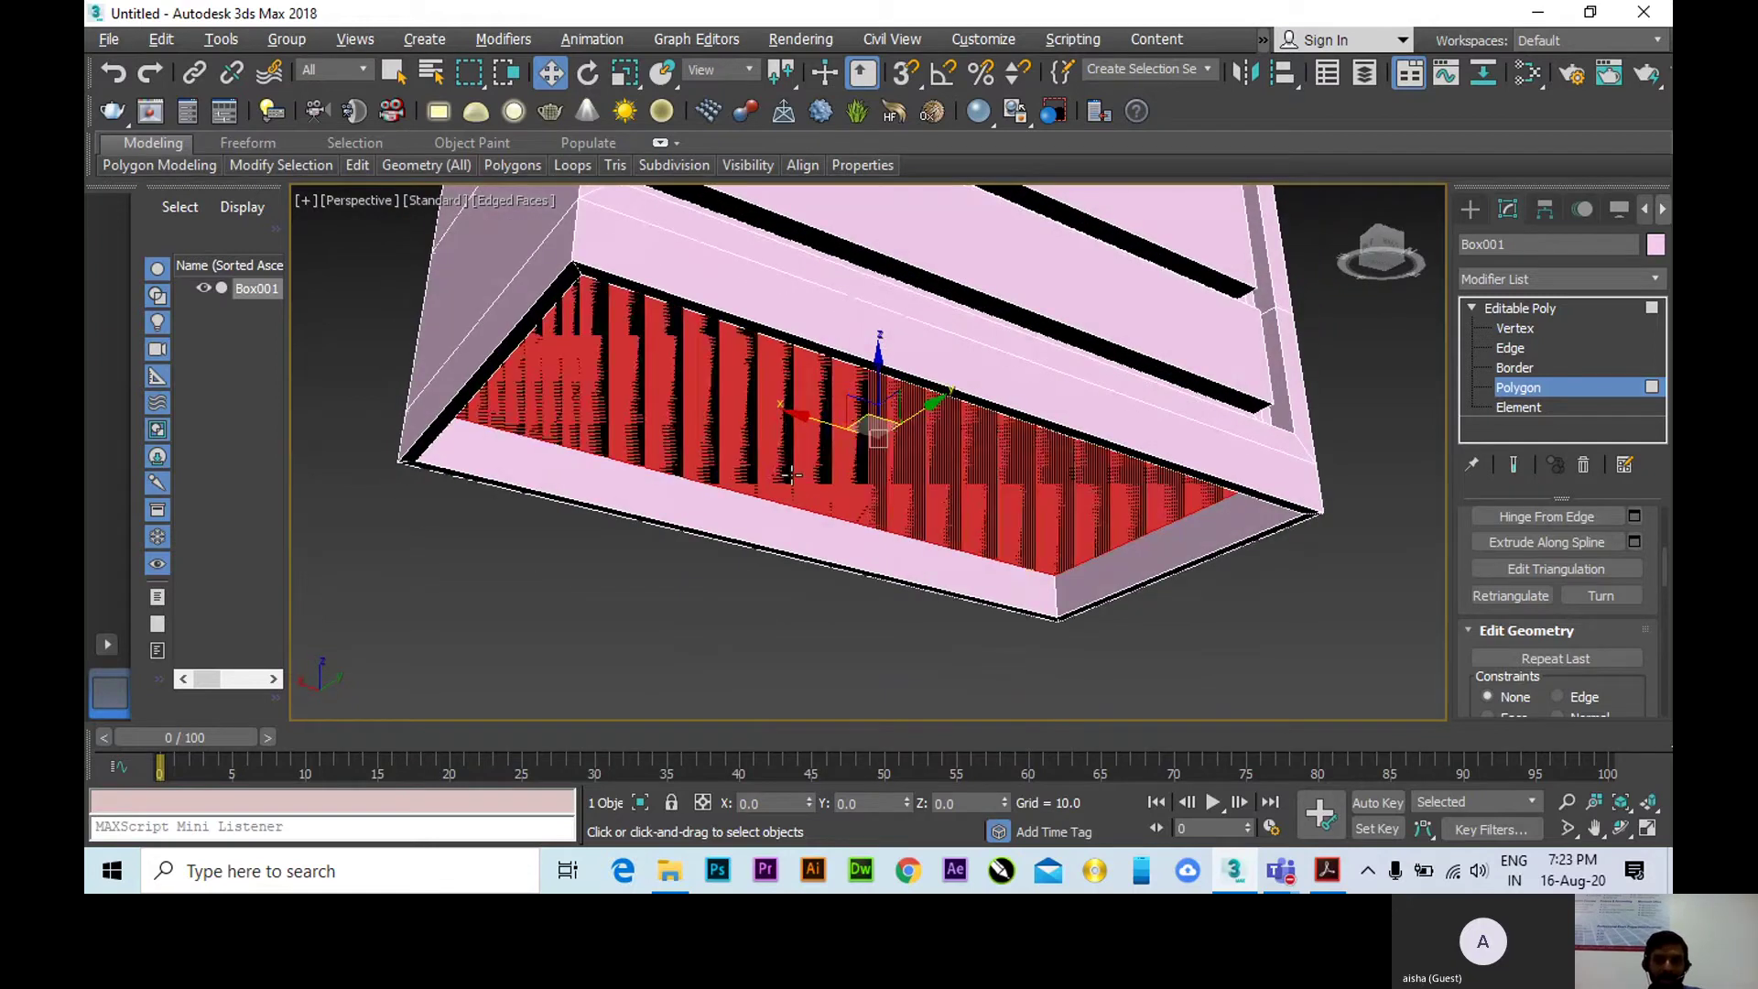
key(Delete)
alt+middle_drag(1004, 471, 993, 517)
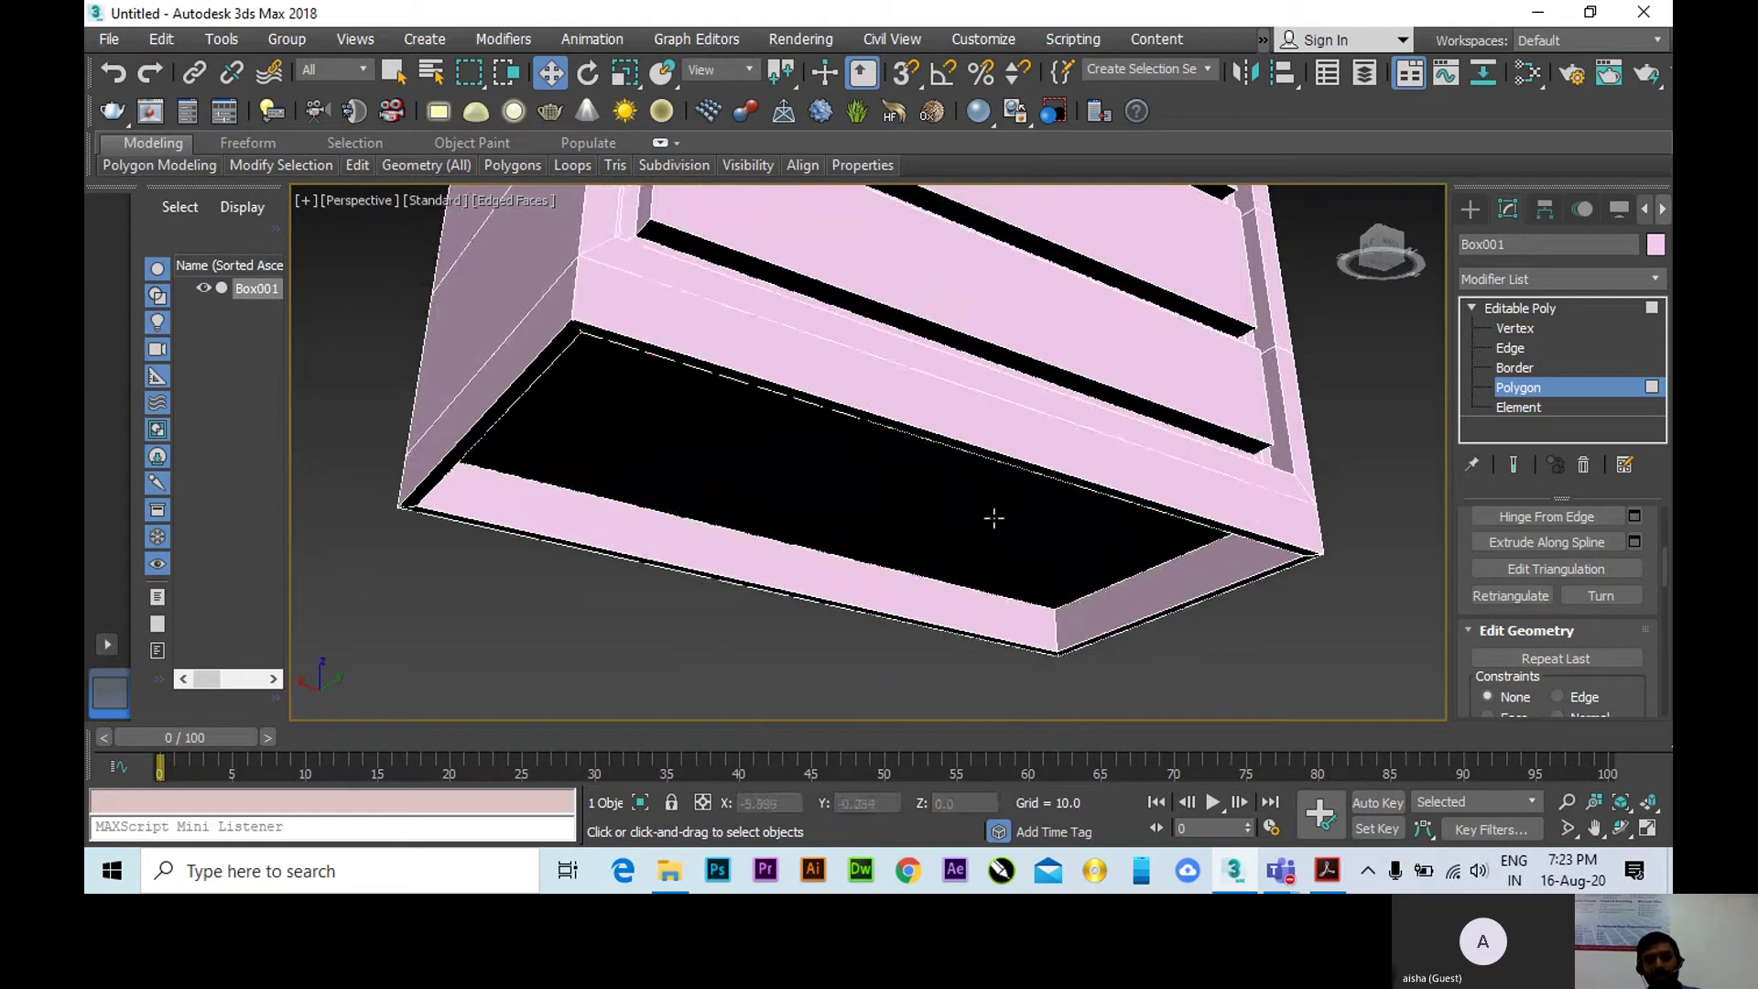
Show the chest's base in the front view, leave polygon editing and deselect the chest.
key(f)
scroll(851, 448, up, 5)
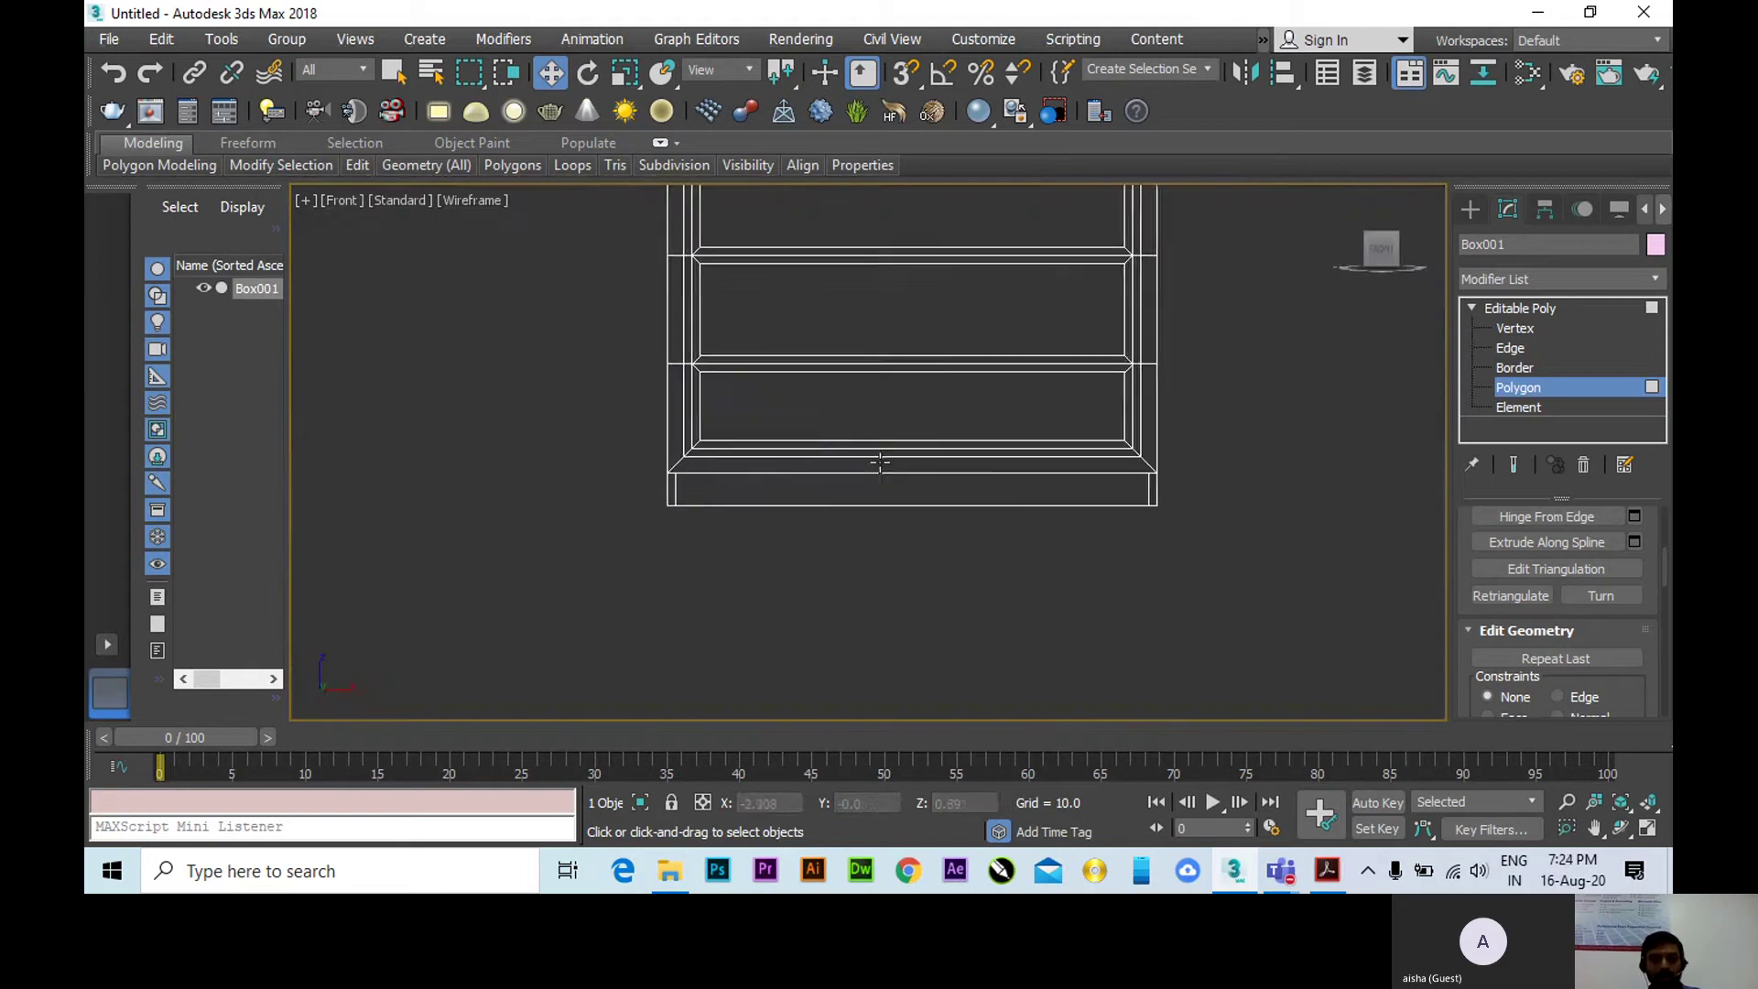
scroll(880, 462, up, 3)
scroll(943, 453, up, 3)
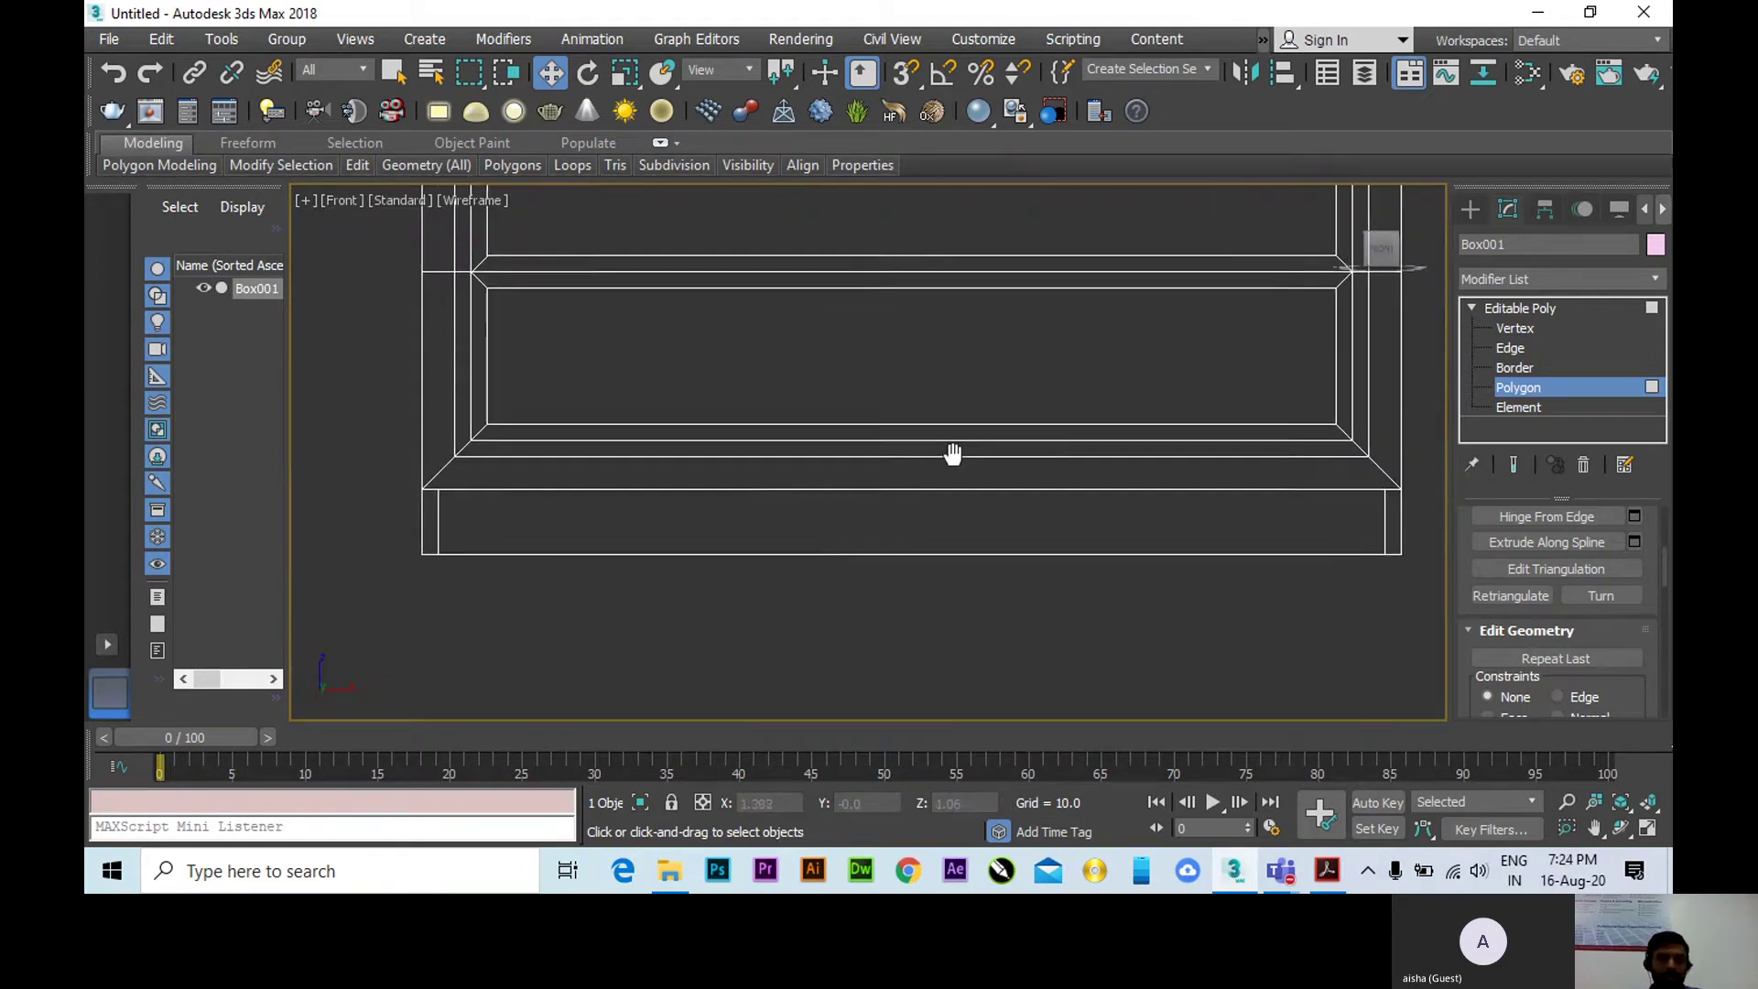
click(1471, 209)
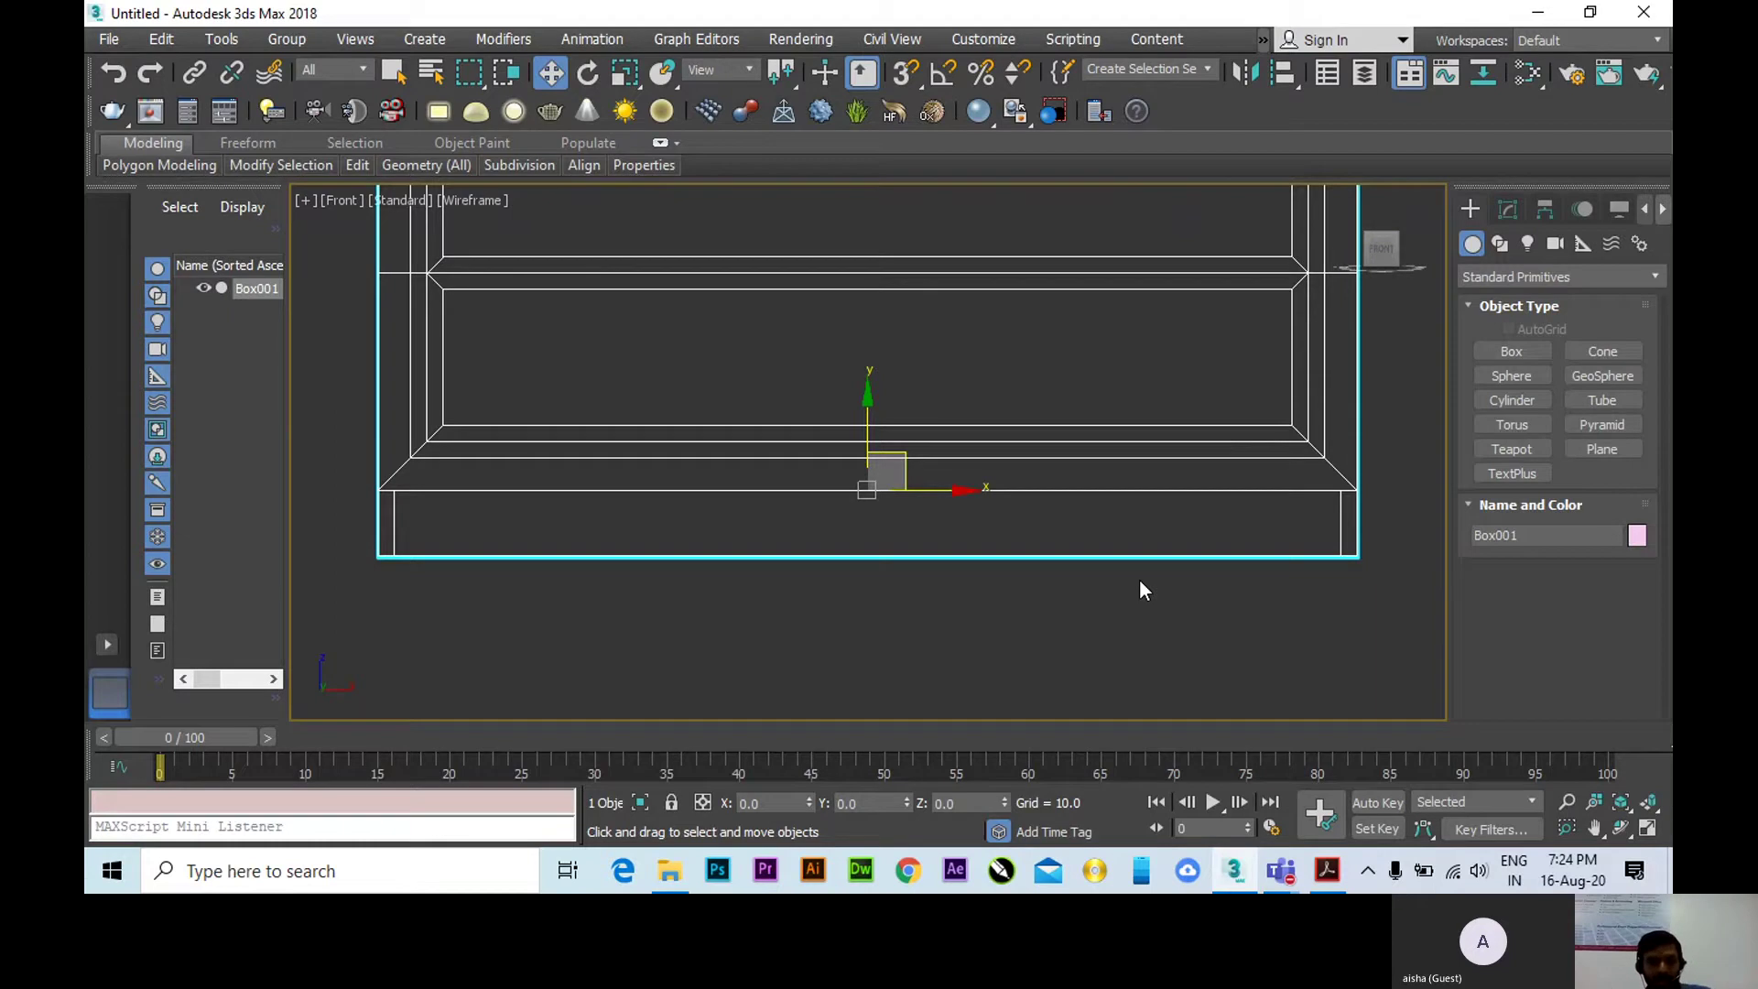
click(1140, 595)
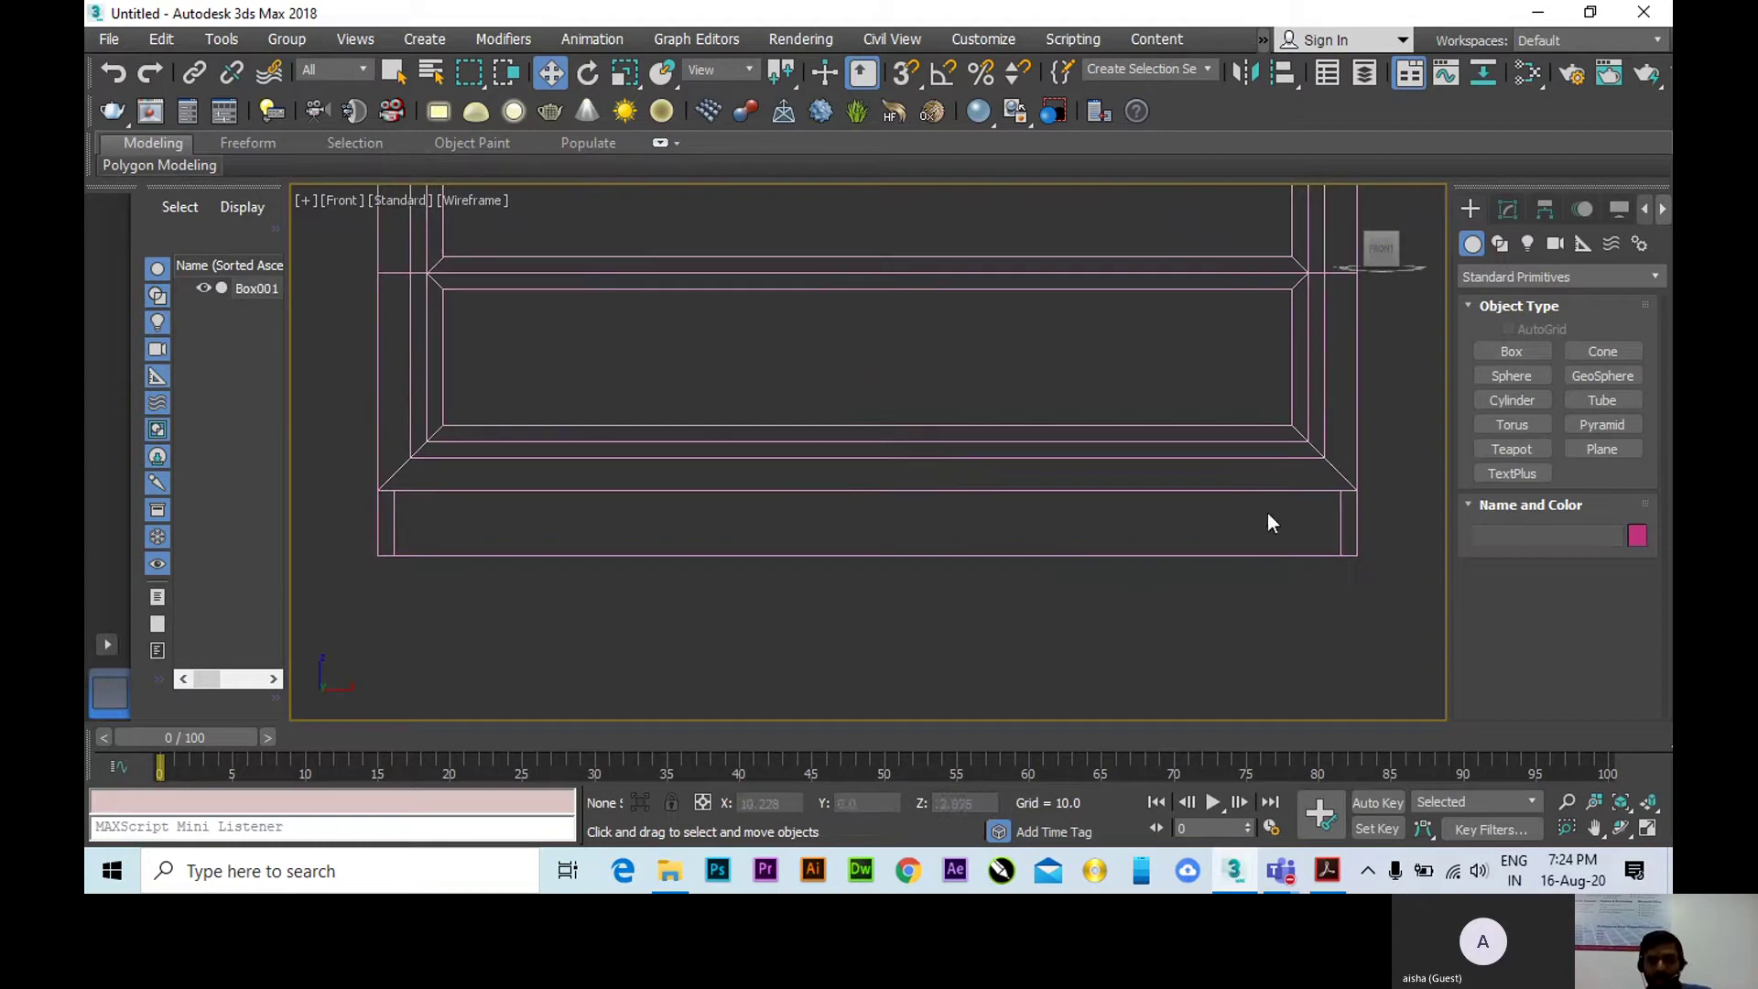
Create a rectangle spline of length 3 and width 27 at the origin in the front view using exact value entry.
click(1500, 244)
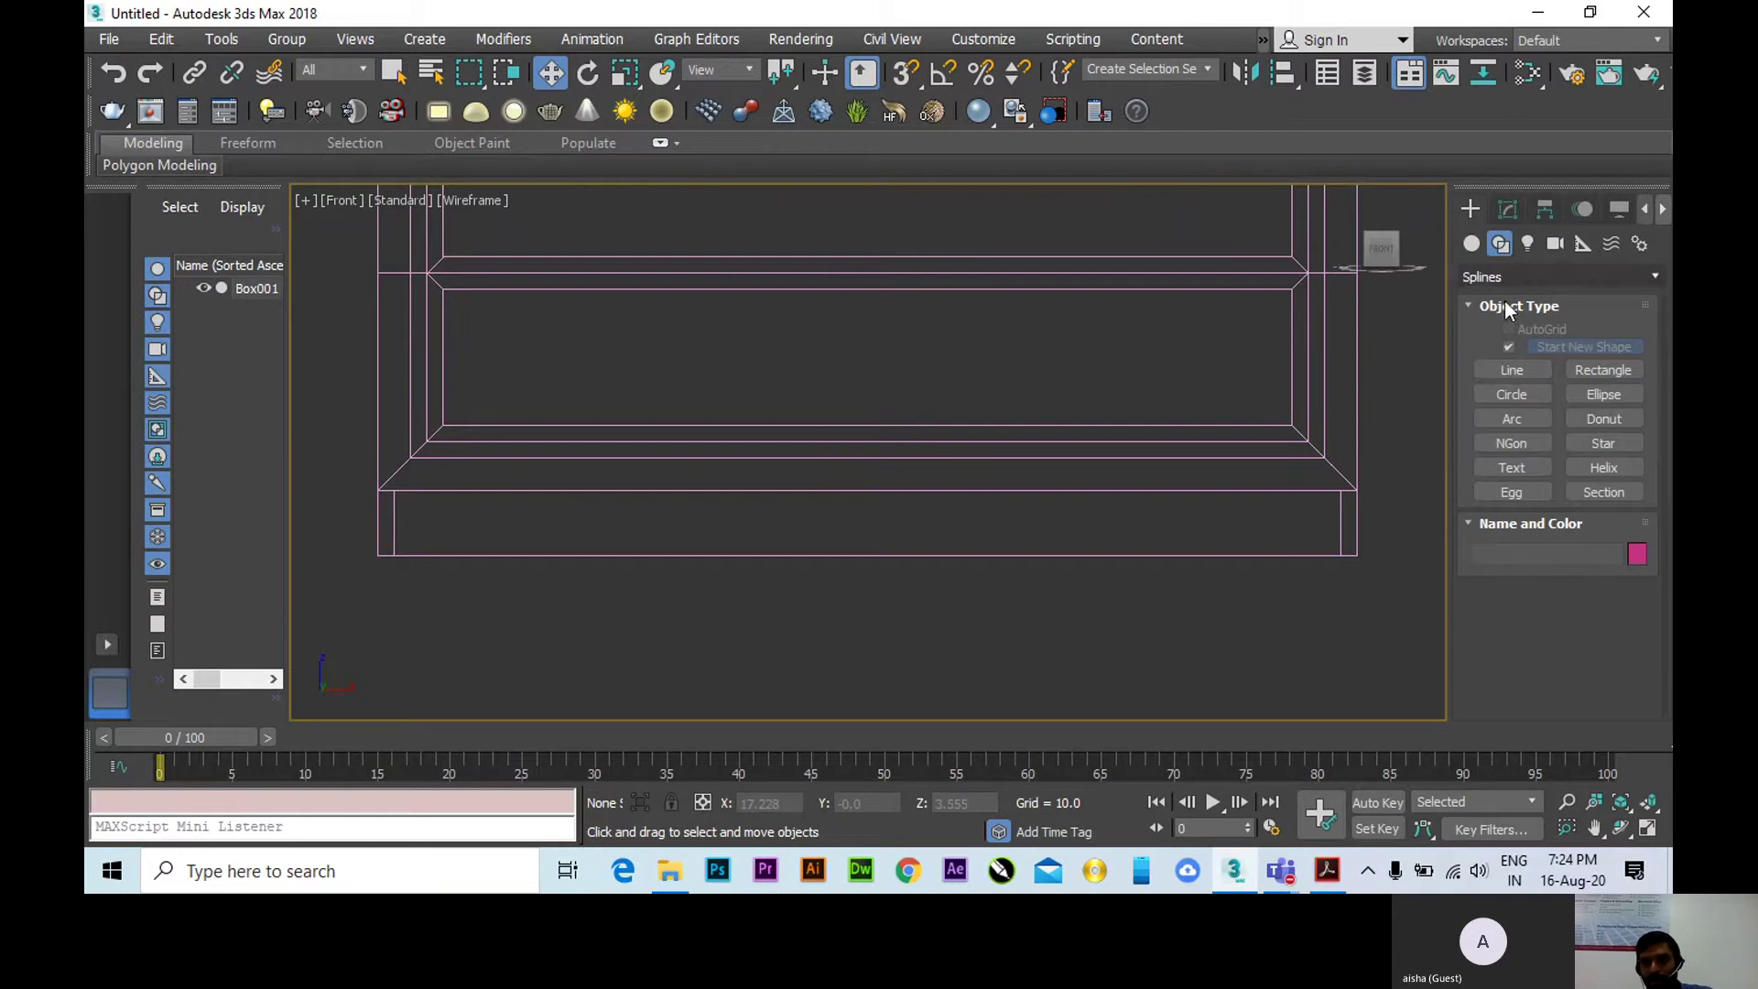
click(1583, 370)
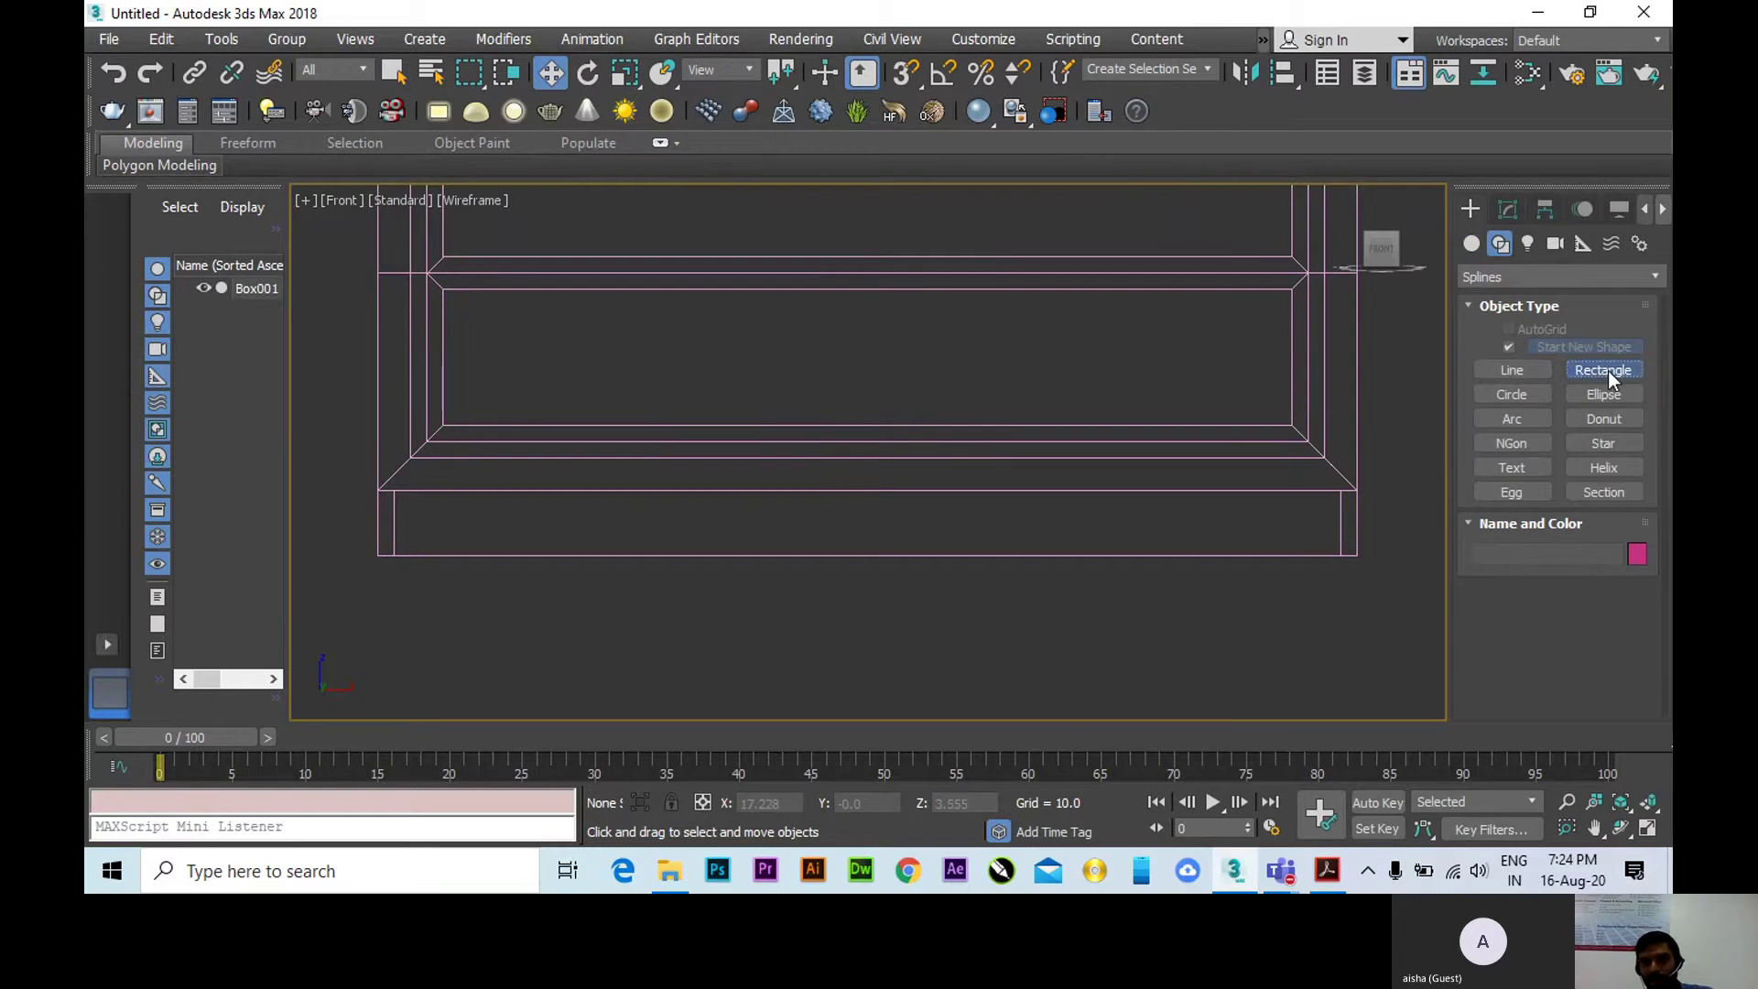
click(1608, 370)
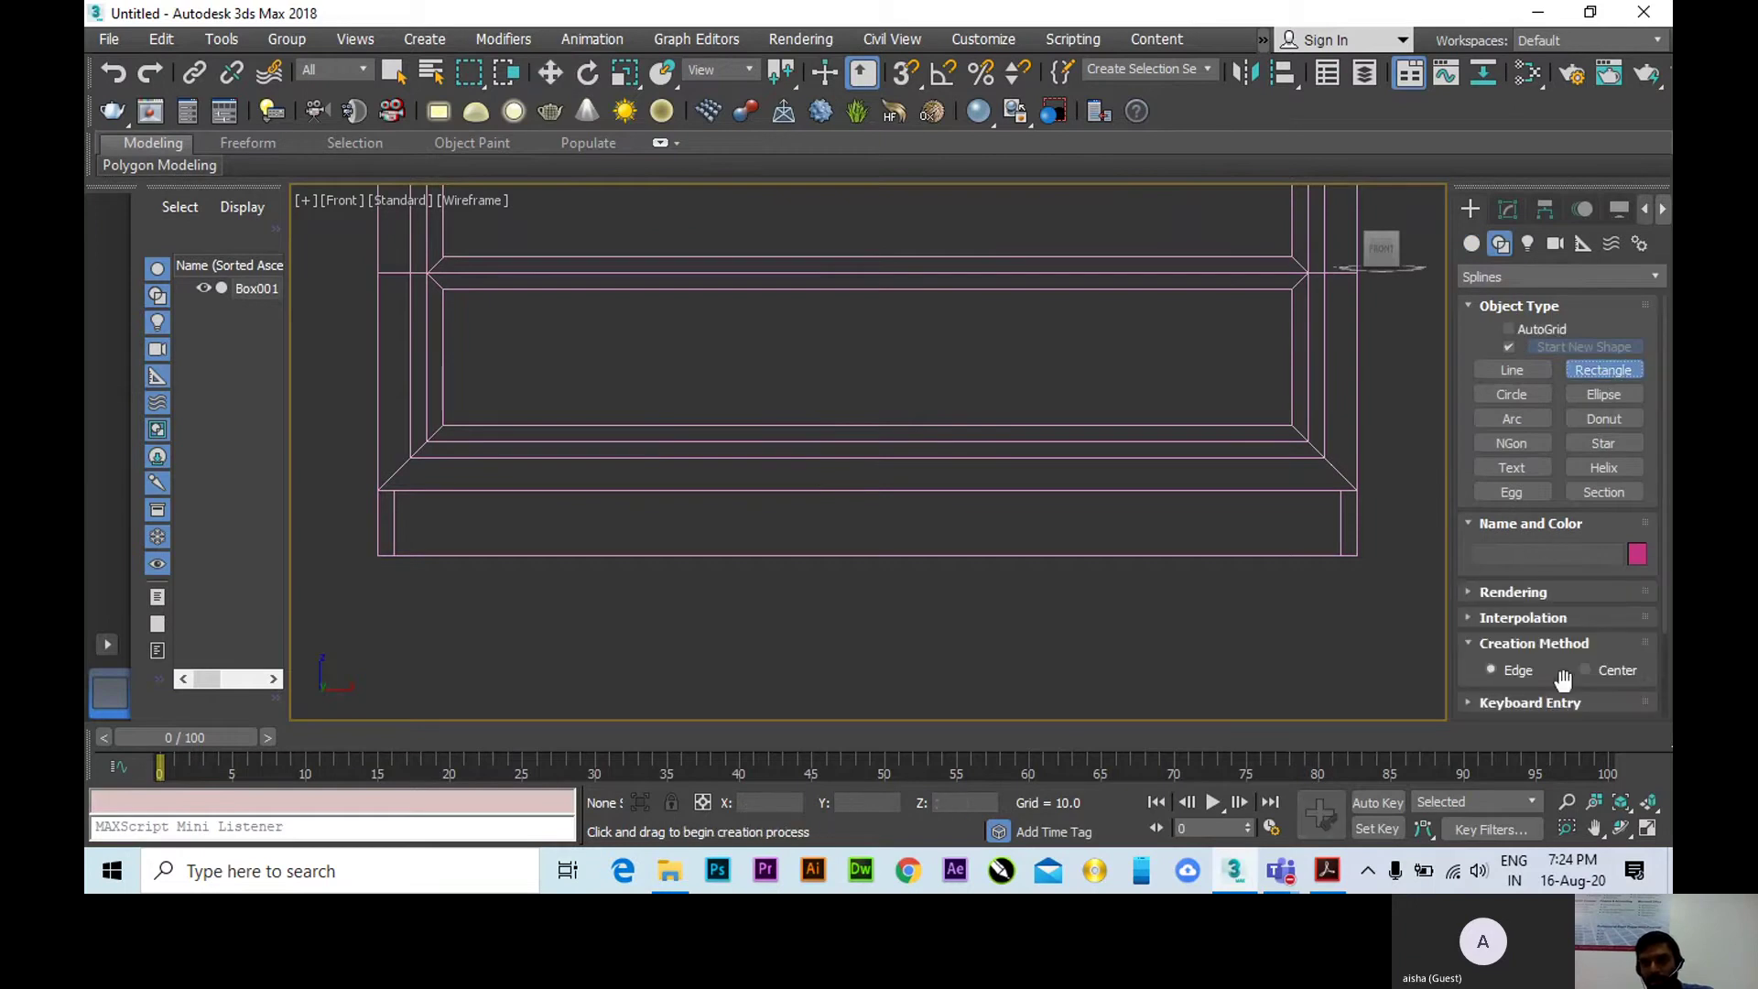
click(1556, 701)
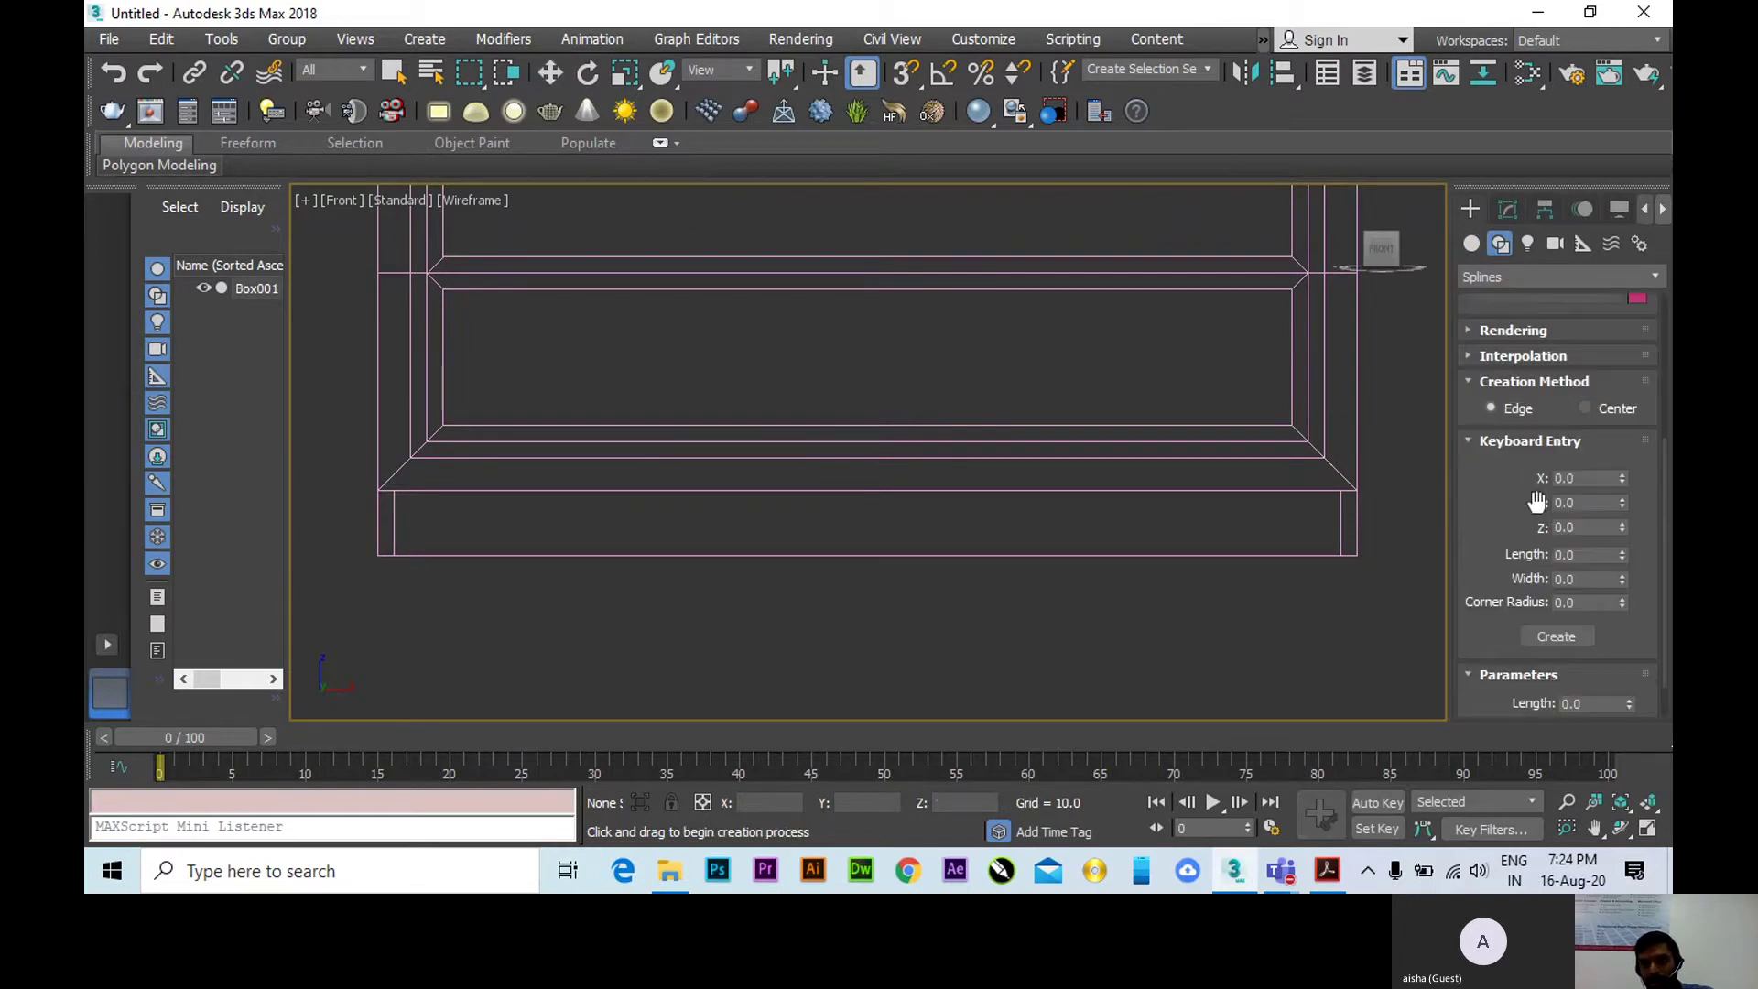
click(1568, 555)
text(3)
click(1576, 578)
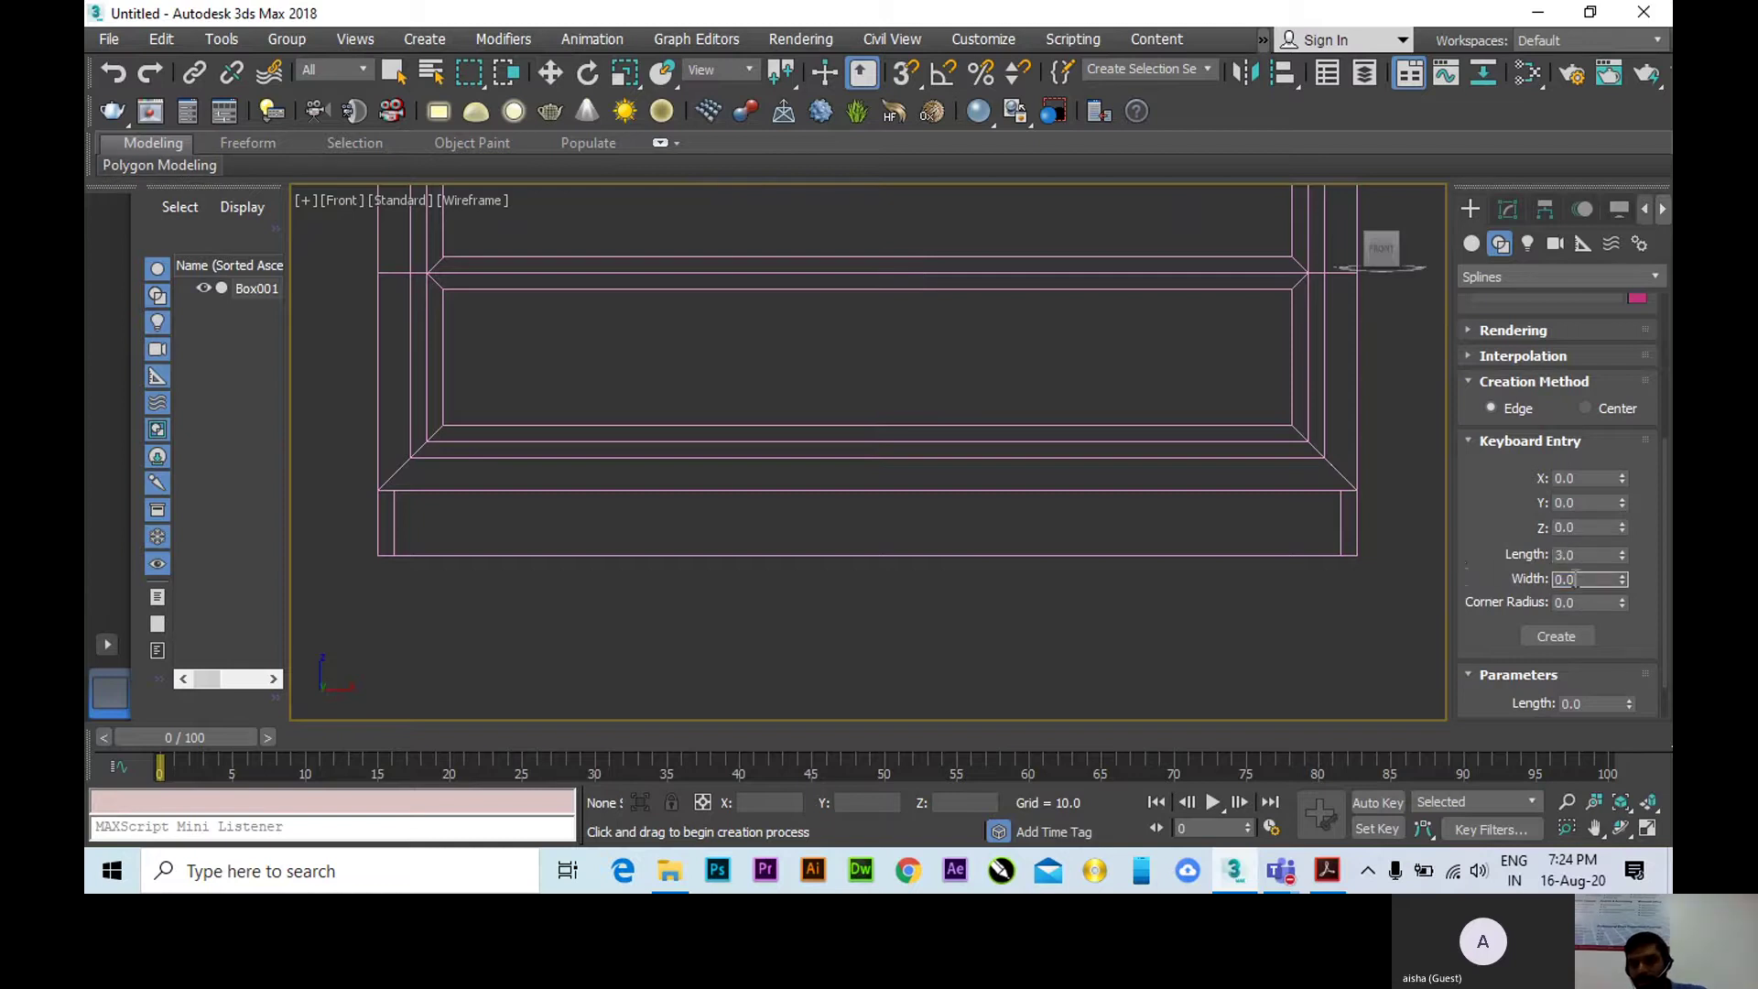
text(27)
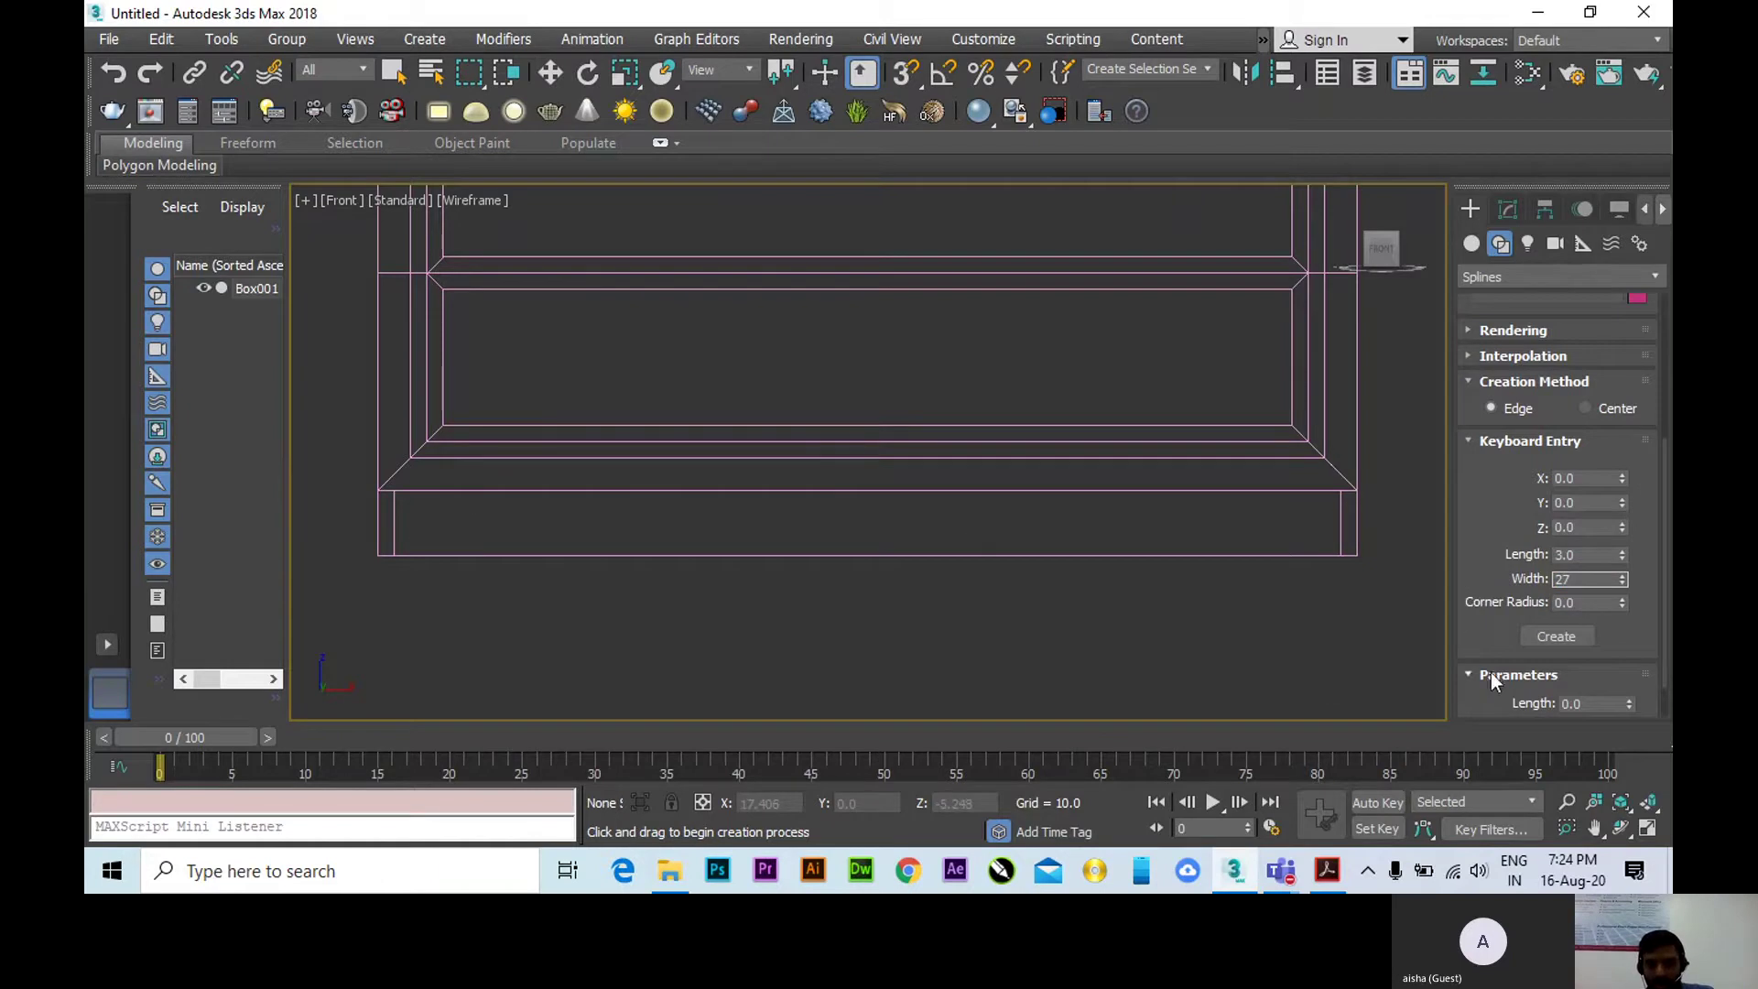
click(1547, 634)
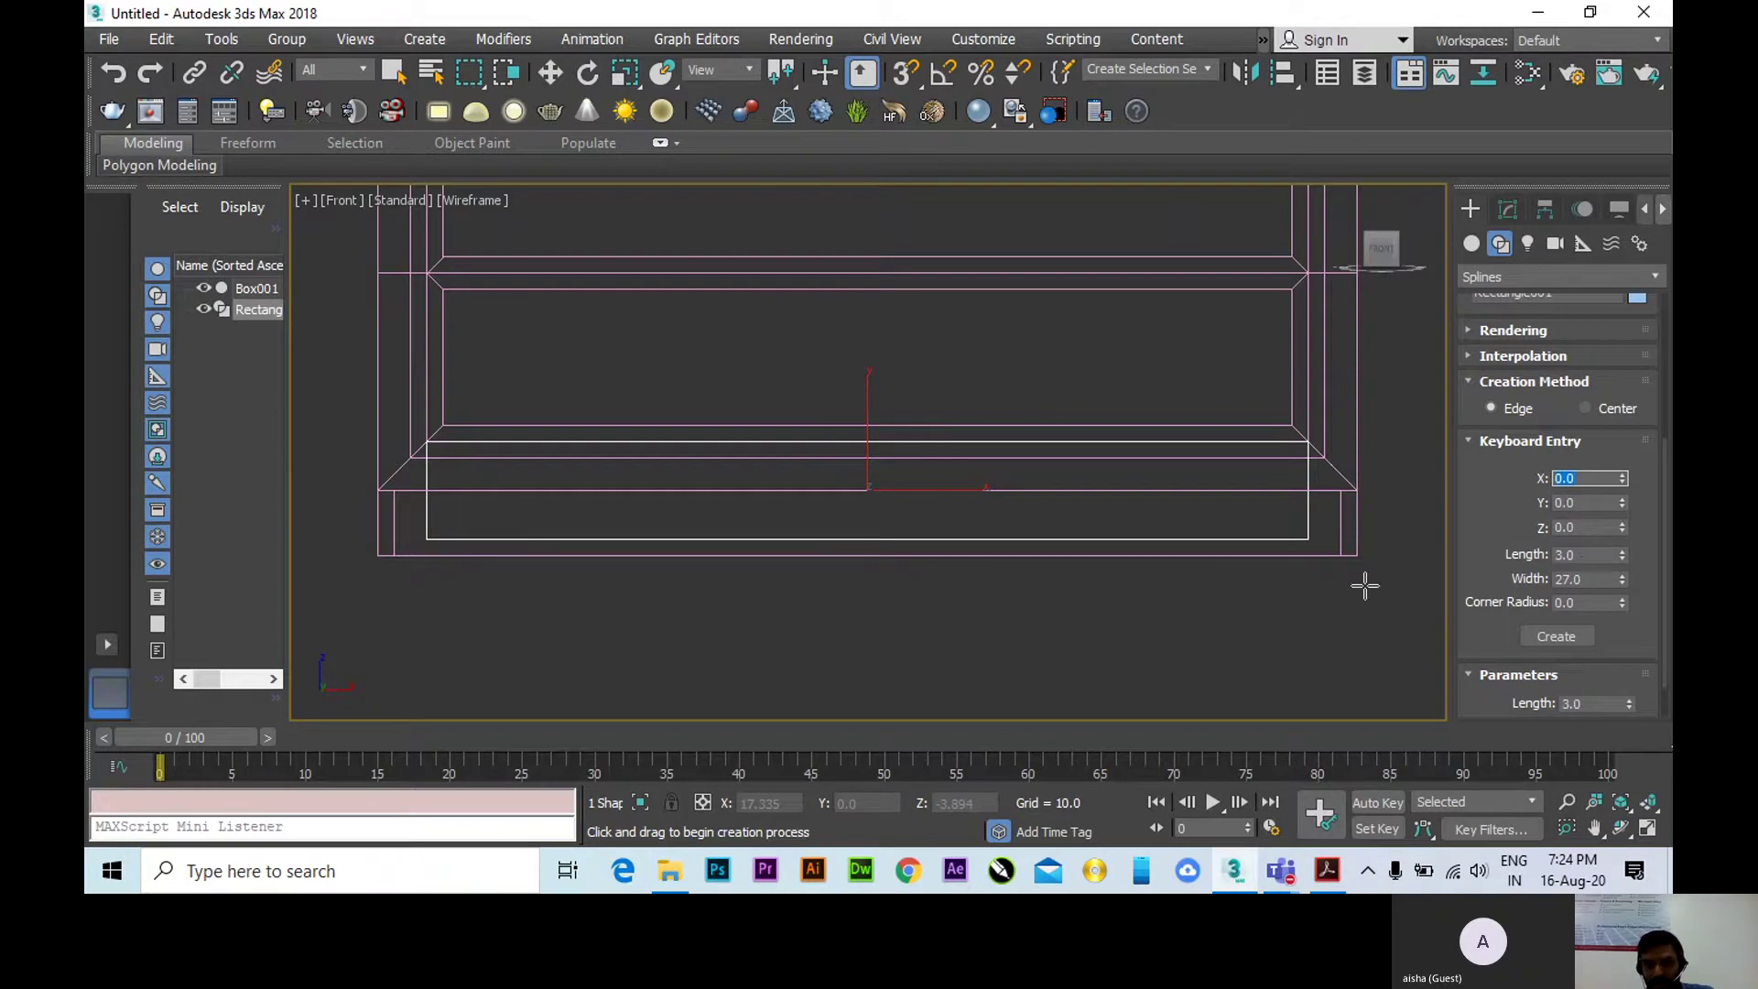
Move the rectangle straight down in the front view so it overlaps the cabinet's base strip, at Z about -1.99.
key(w)
drag(865, 411, 881, 480)
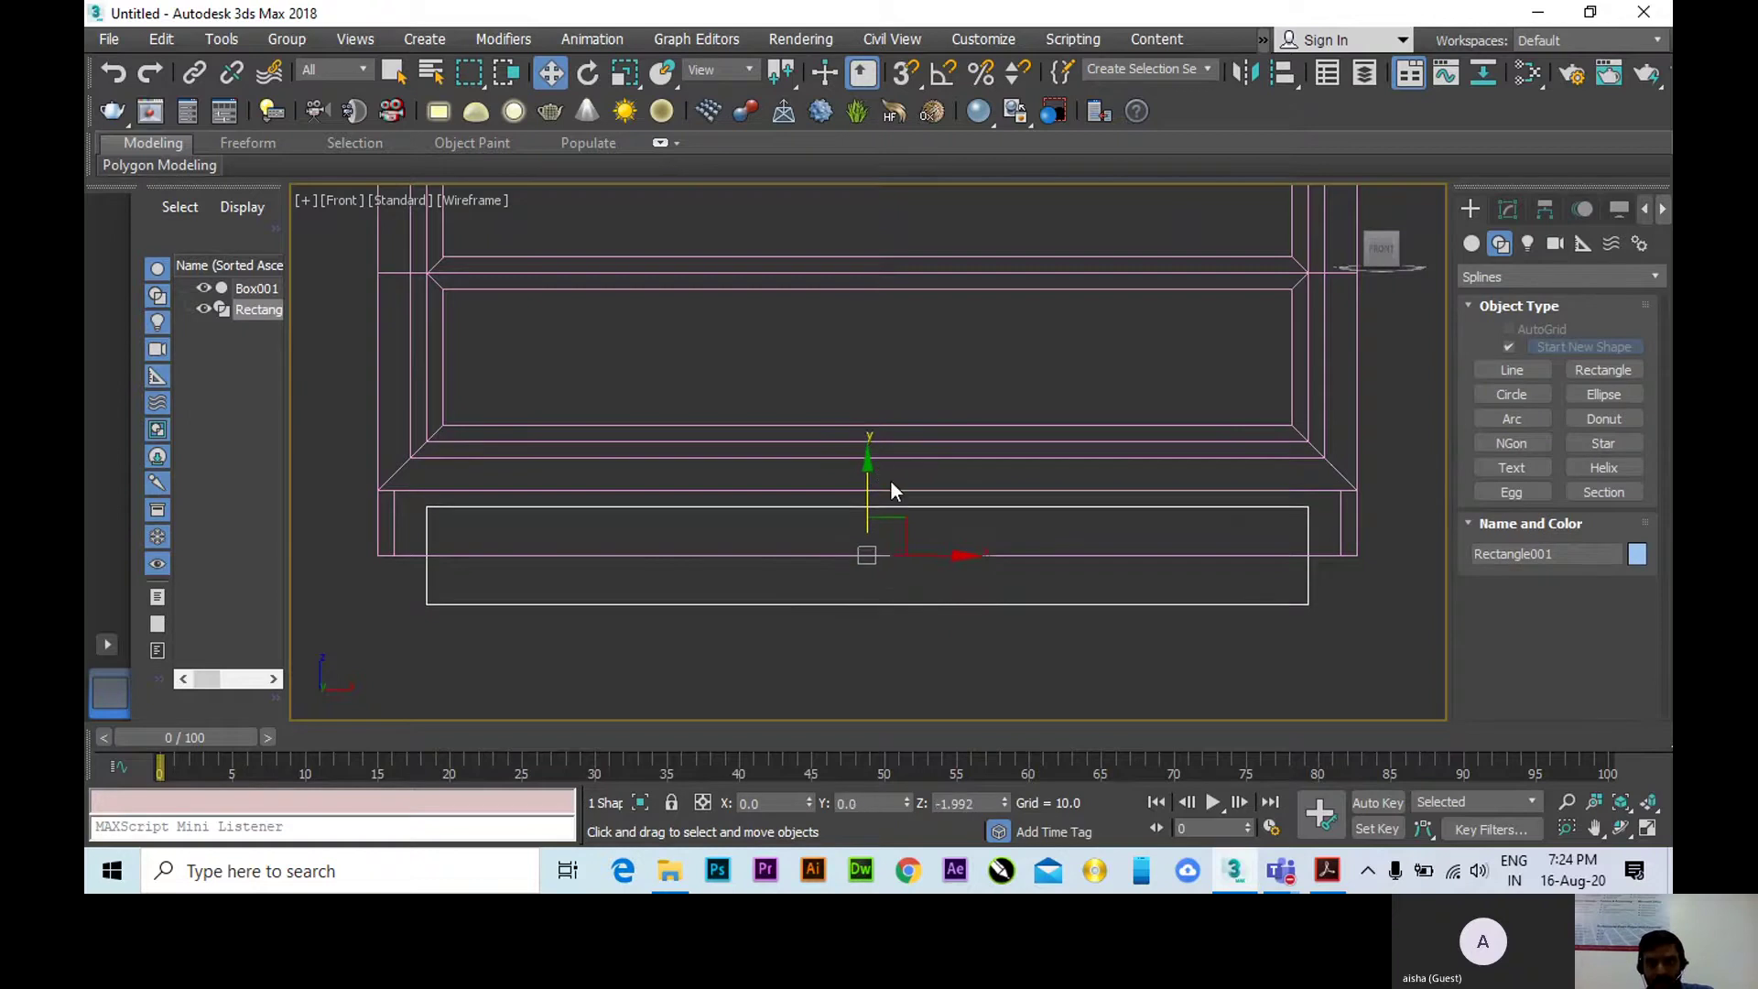
mouse_move(1018, 536)
middle_down()
mouse_move(1024, 479)
mouse_move(989, 533)
middle_up()
scroll(1267, 475, up, 2)
scroll(990, 535, down, 2)
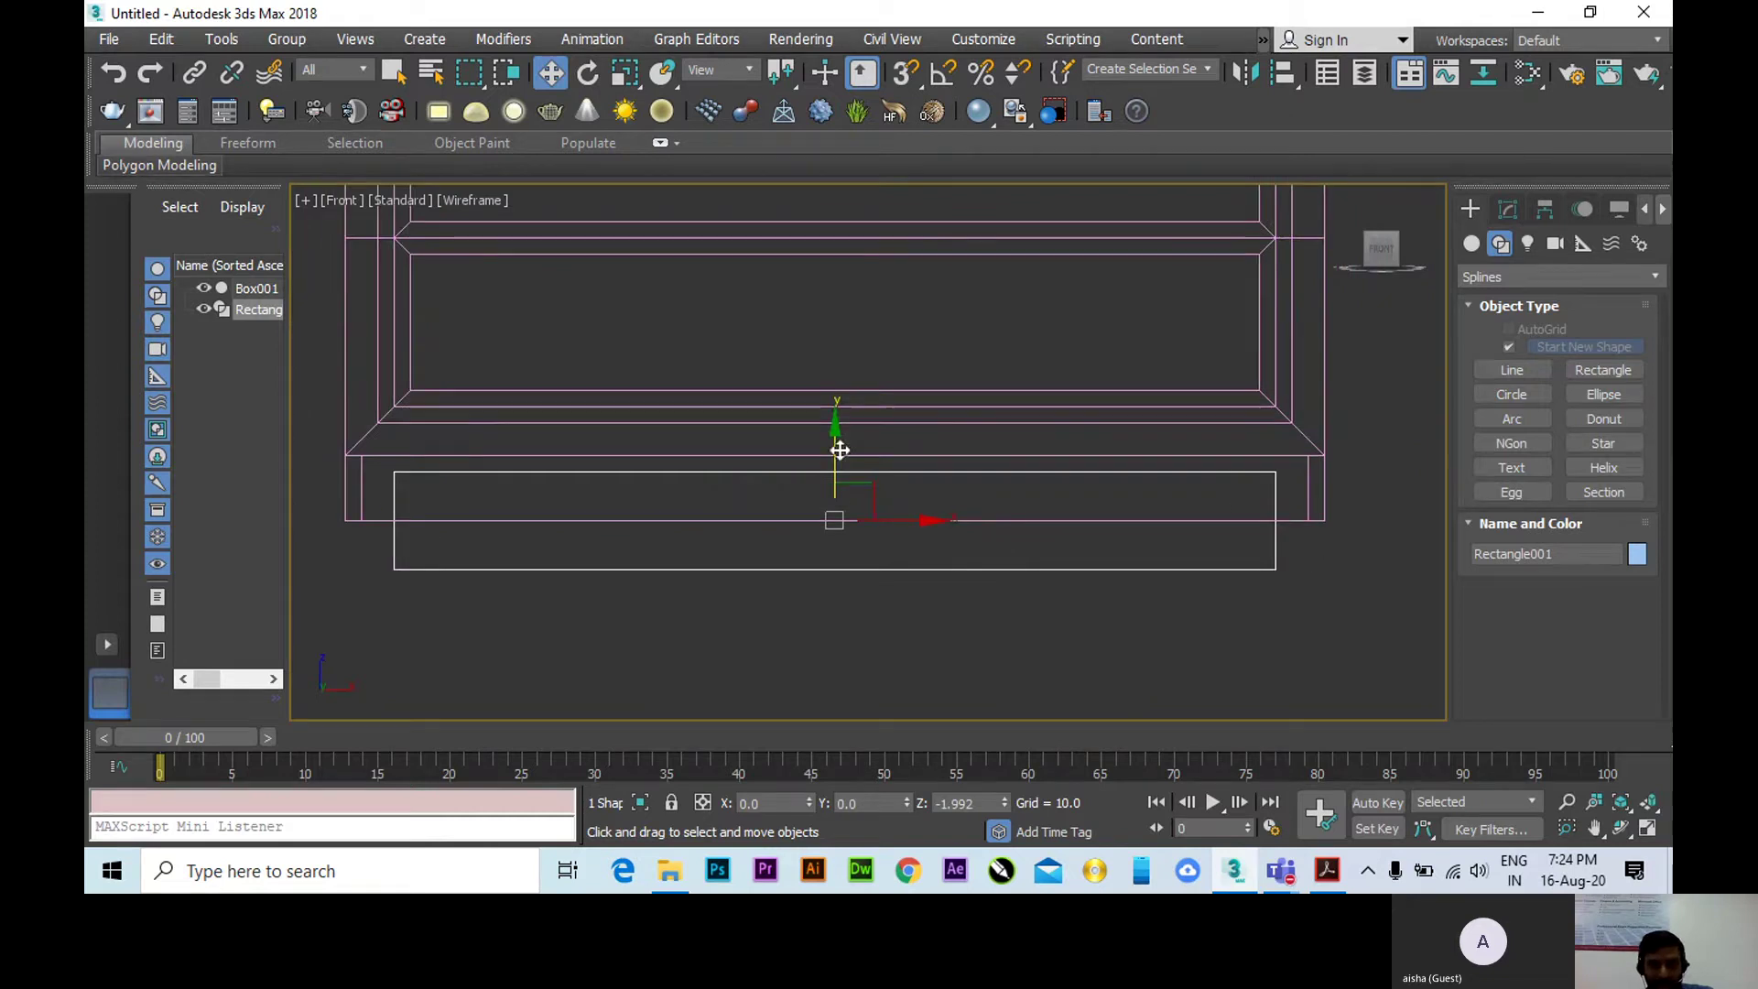
drag(836, 431, 836, 431)
scroll(1261, 477, up, 5)
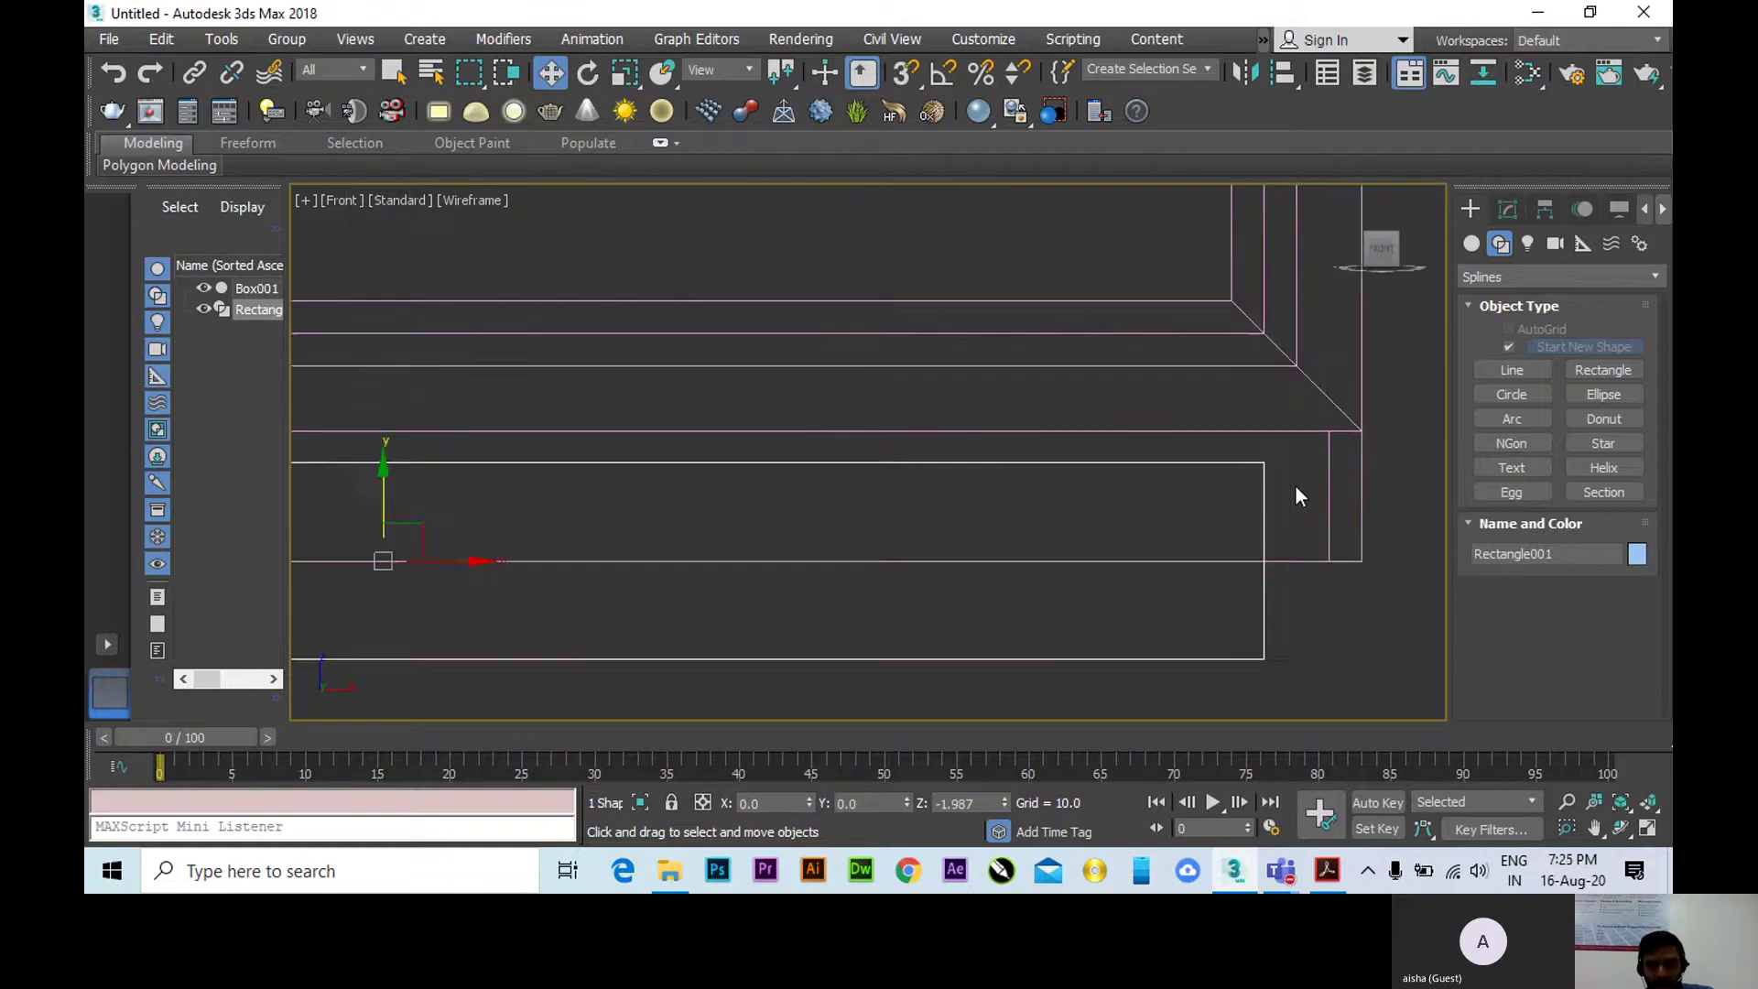
scroll(1294, 475, down, 3)
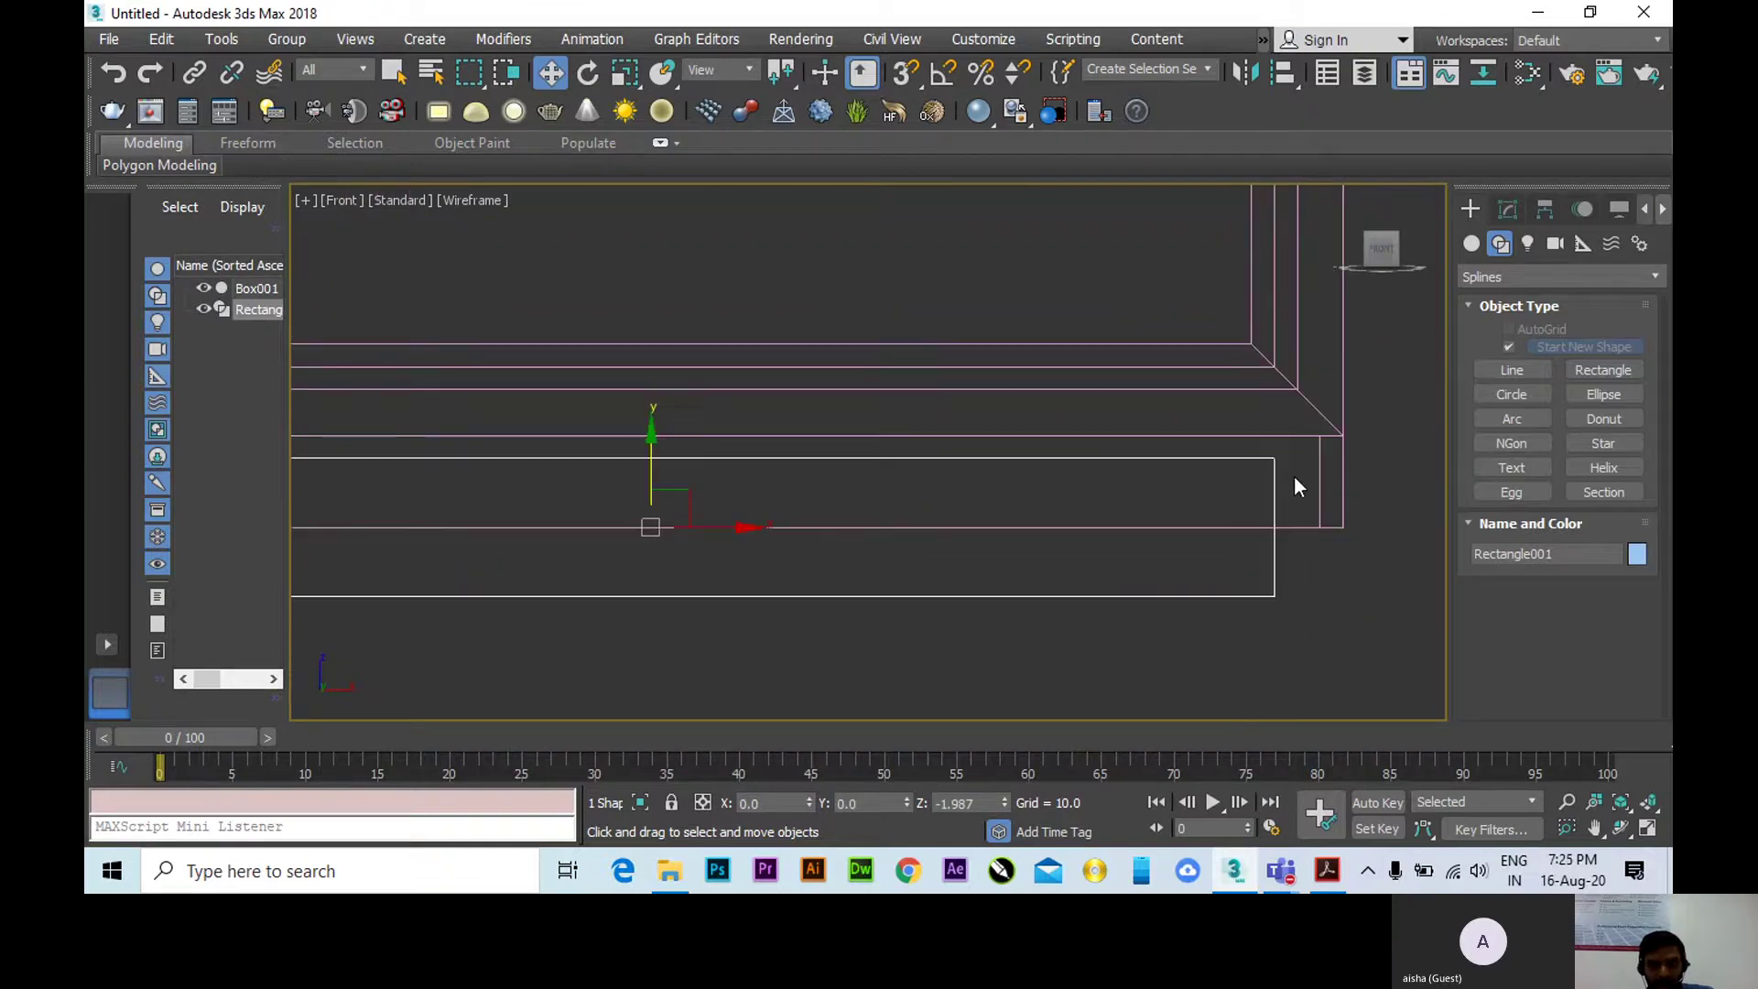
scroll(1293, 475, down, 2)
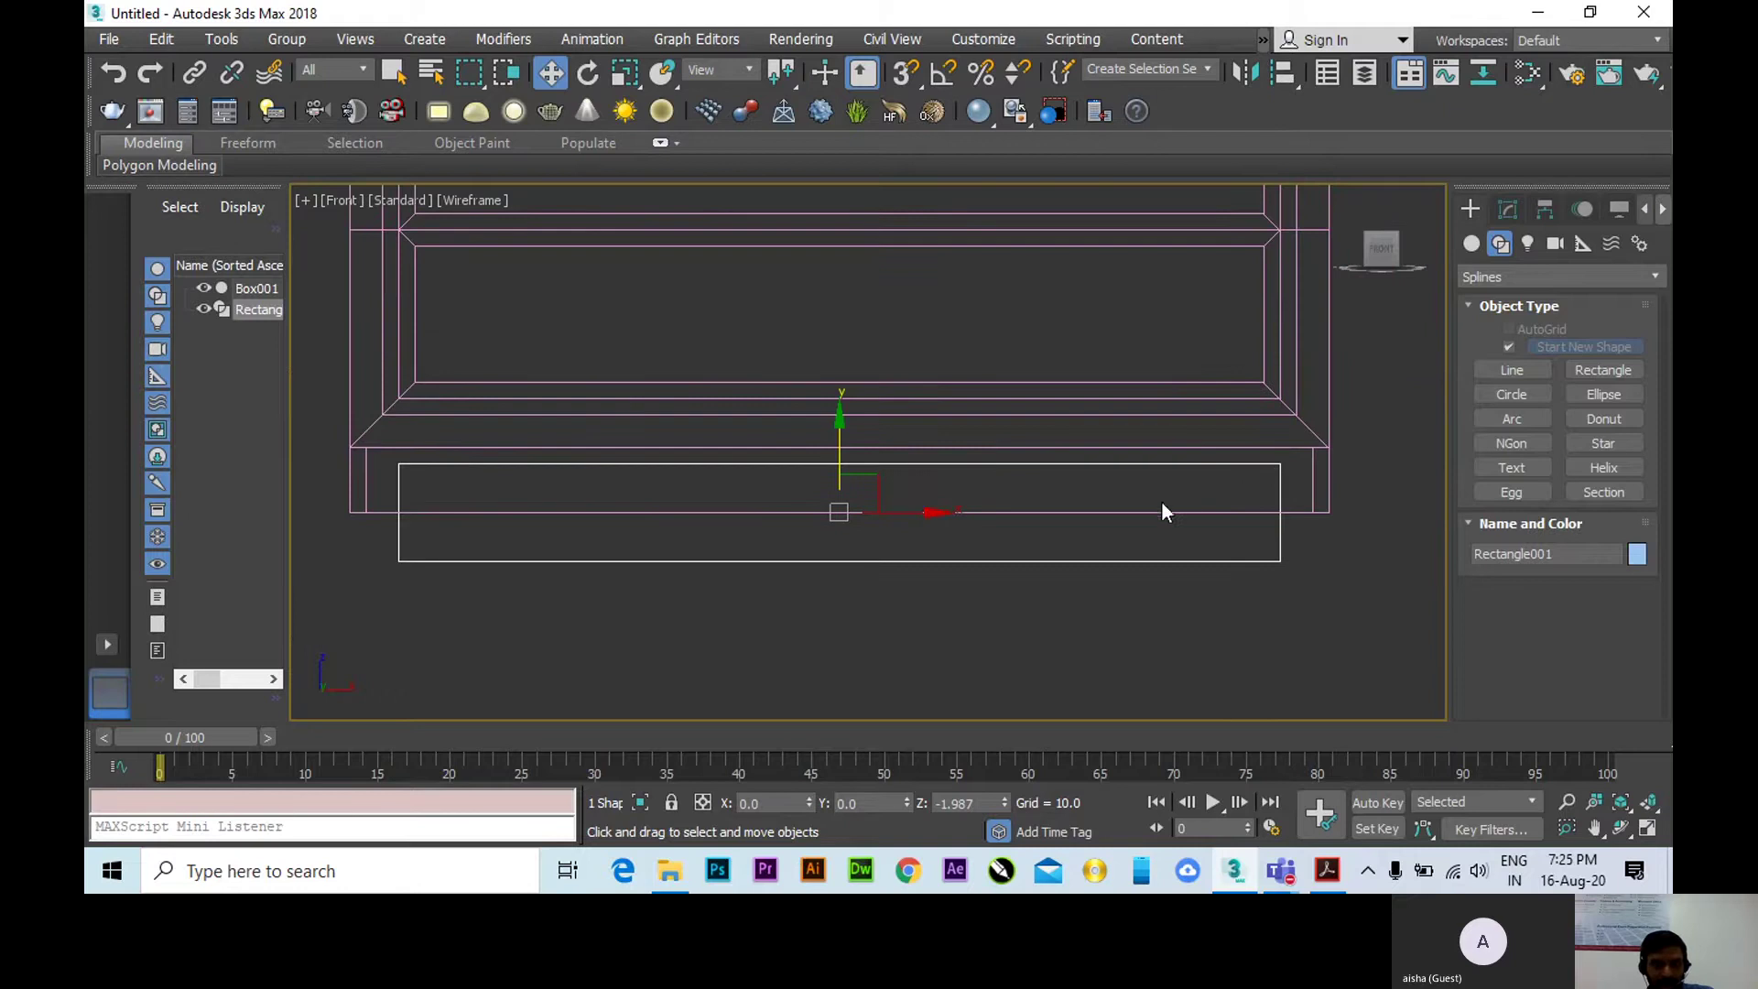
Convert the rectangle at the cabinet's base to an editable spline.
click(1508, 210)
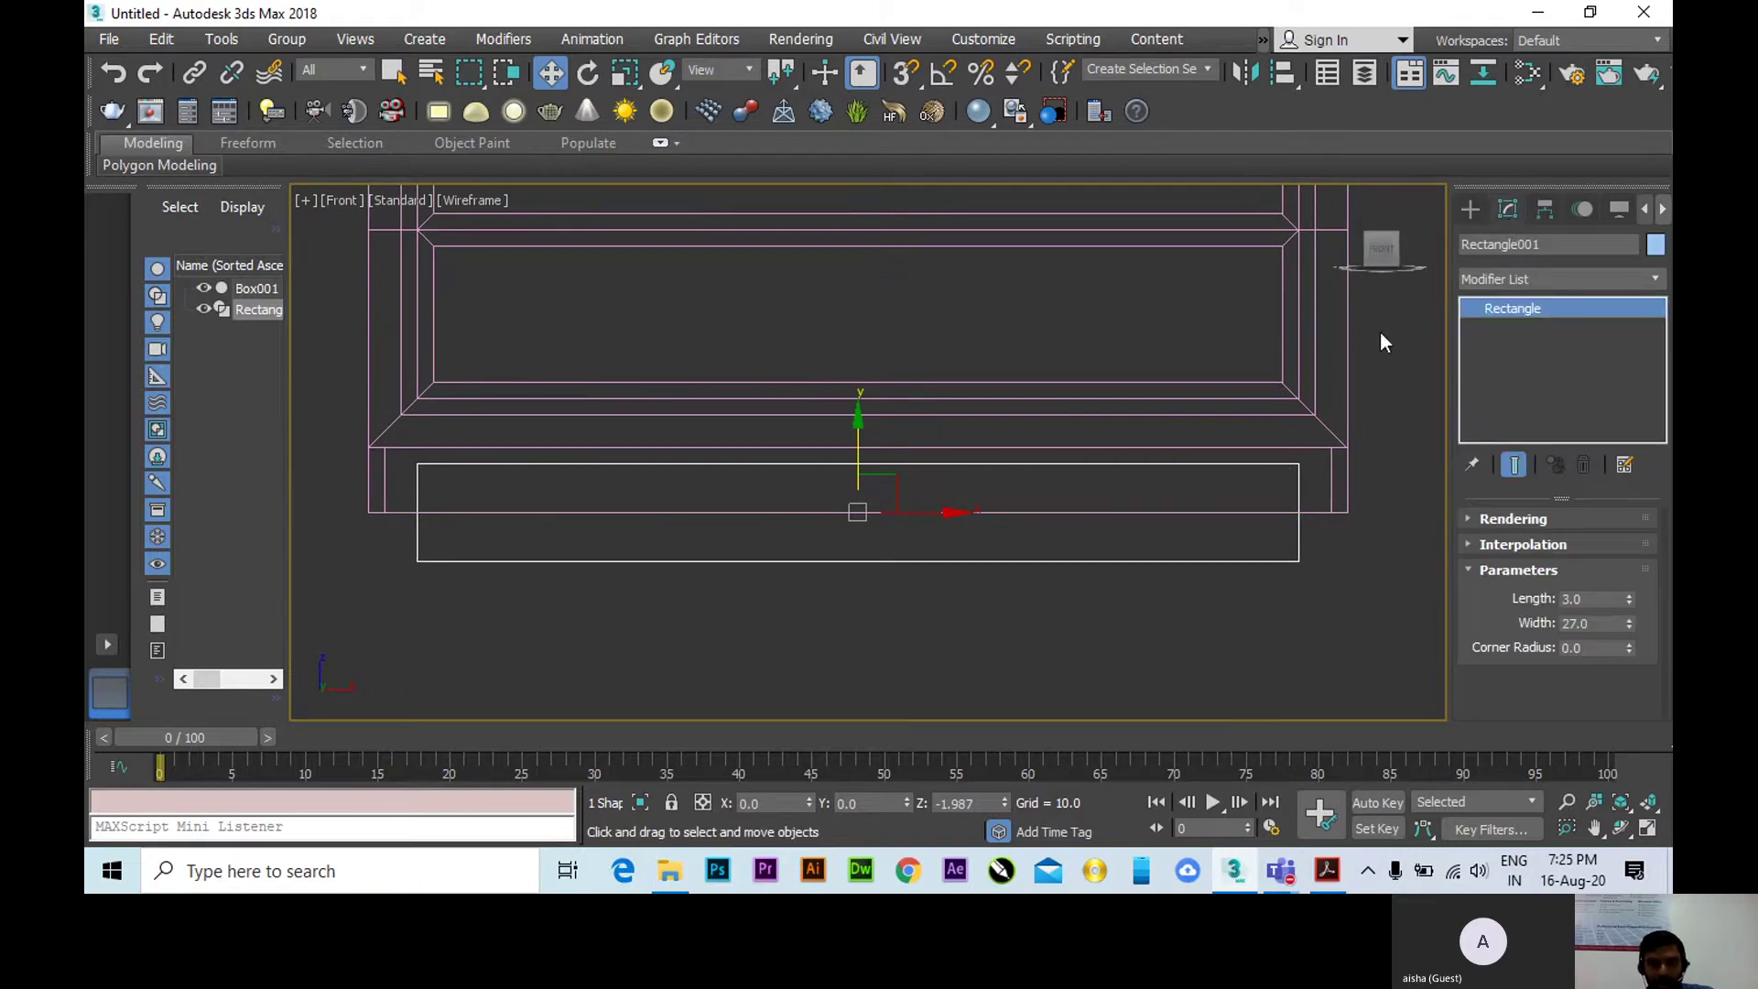
right_click(1045, 467)
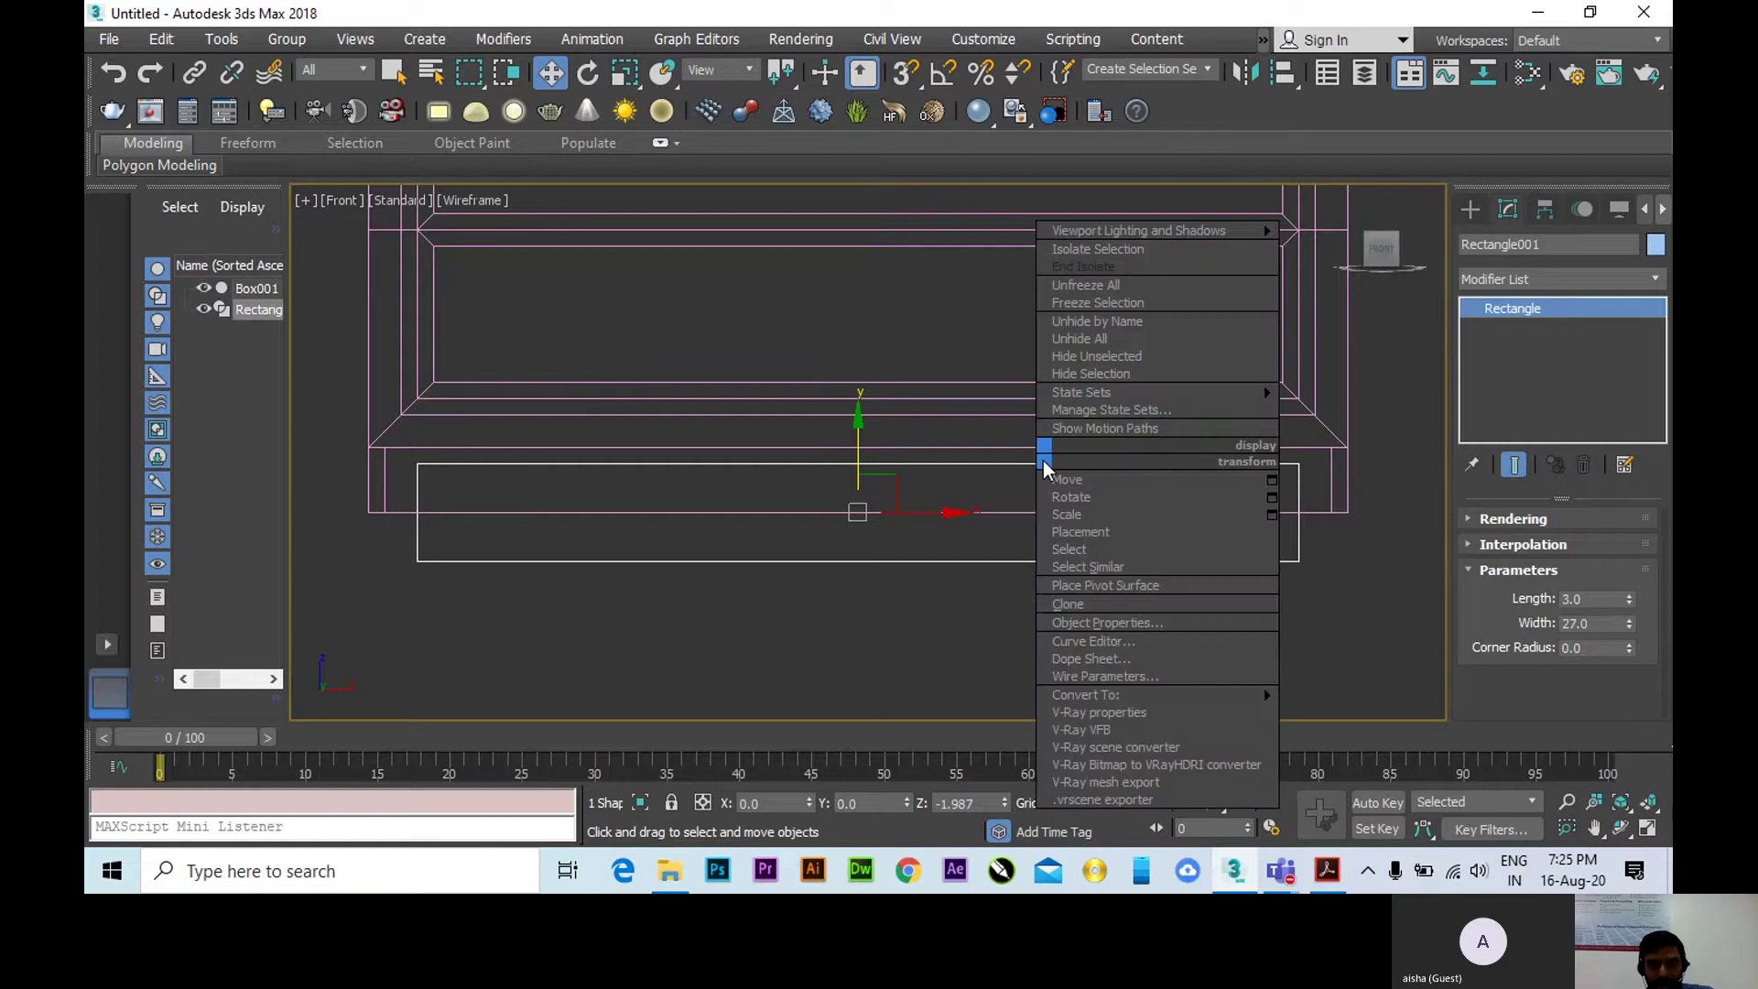
mouse_move(1150, 695)
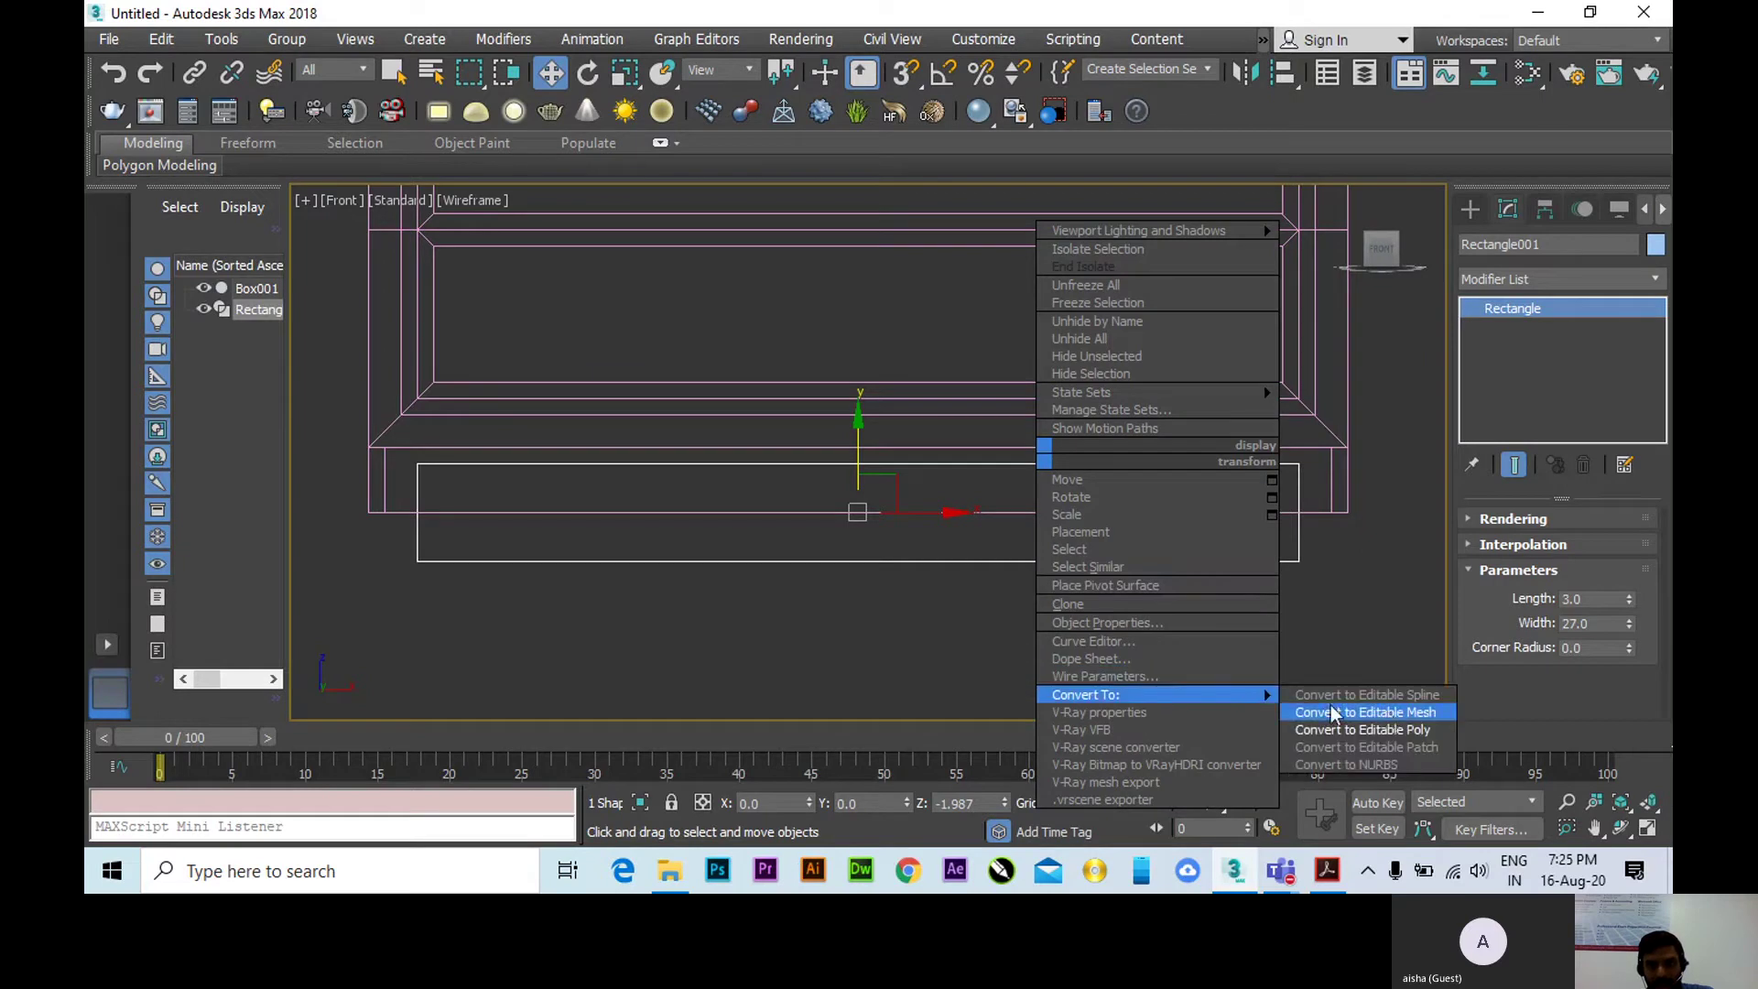
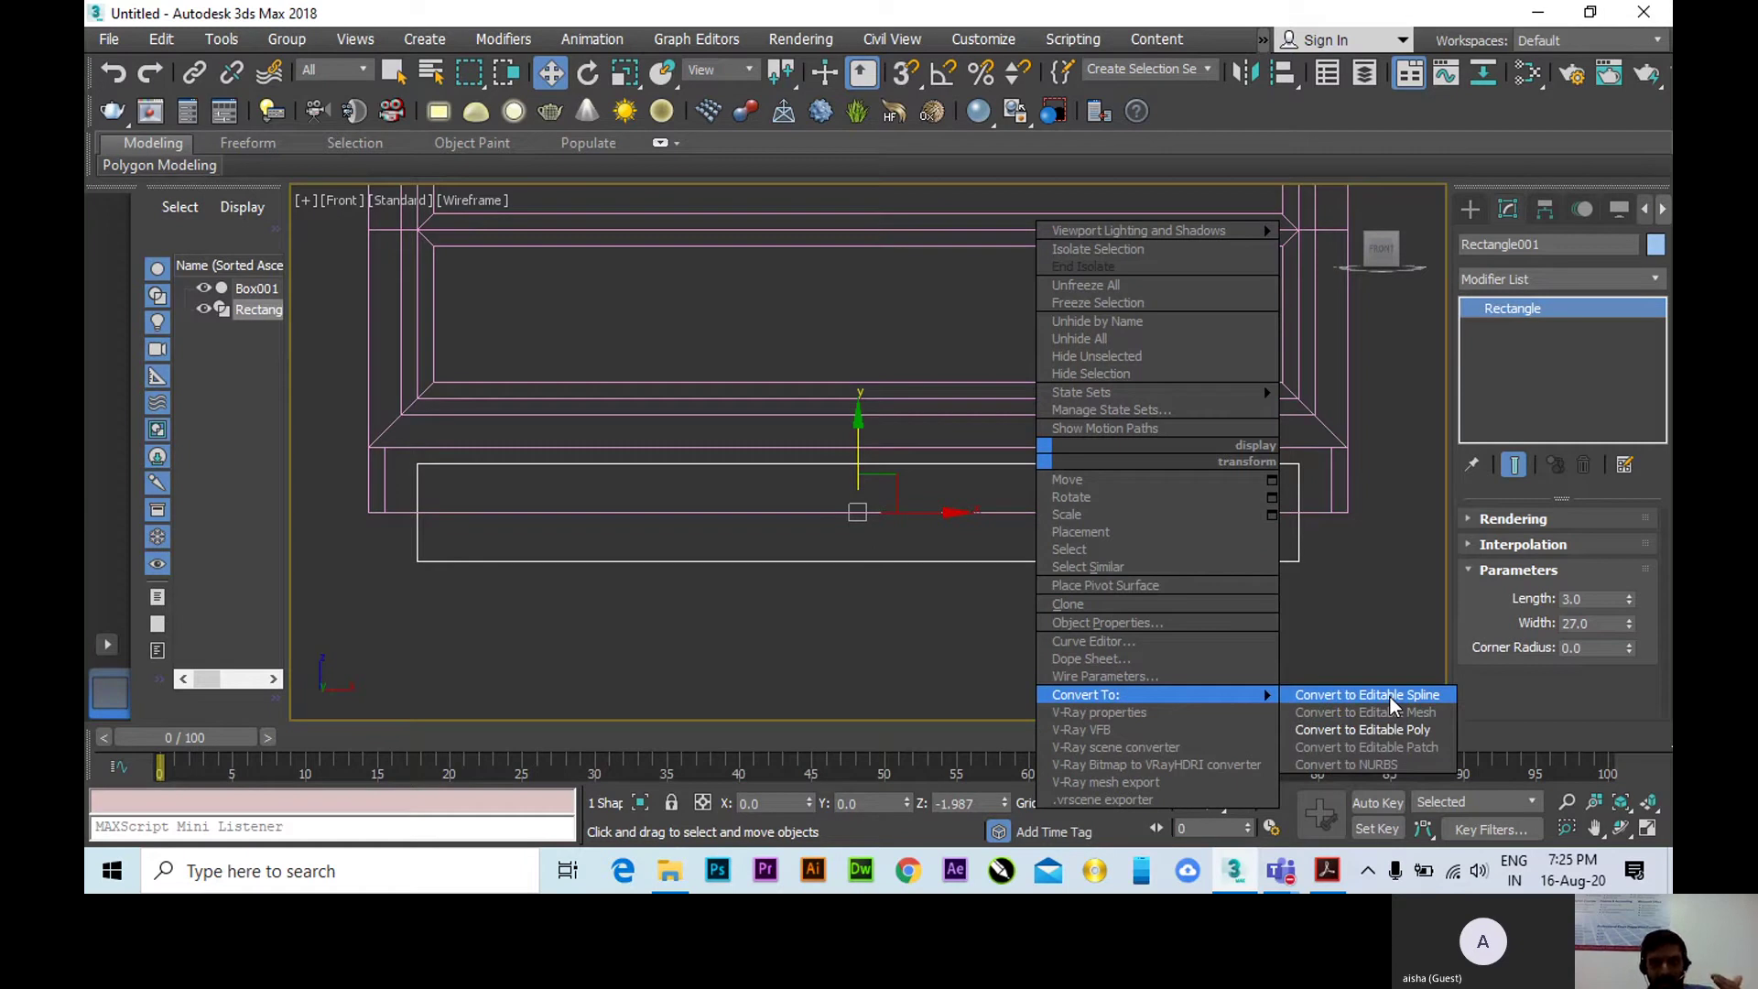
click(1392, 700)
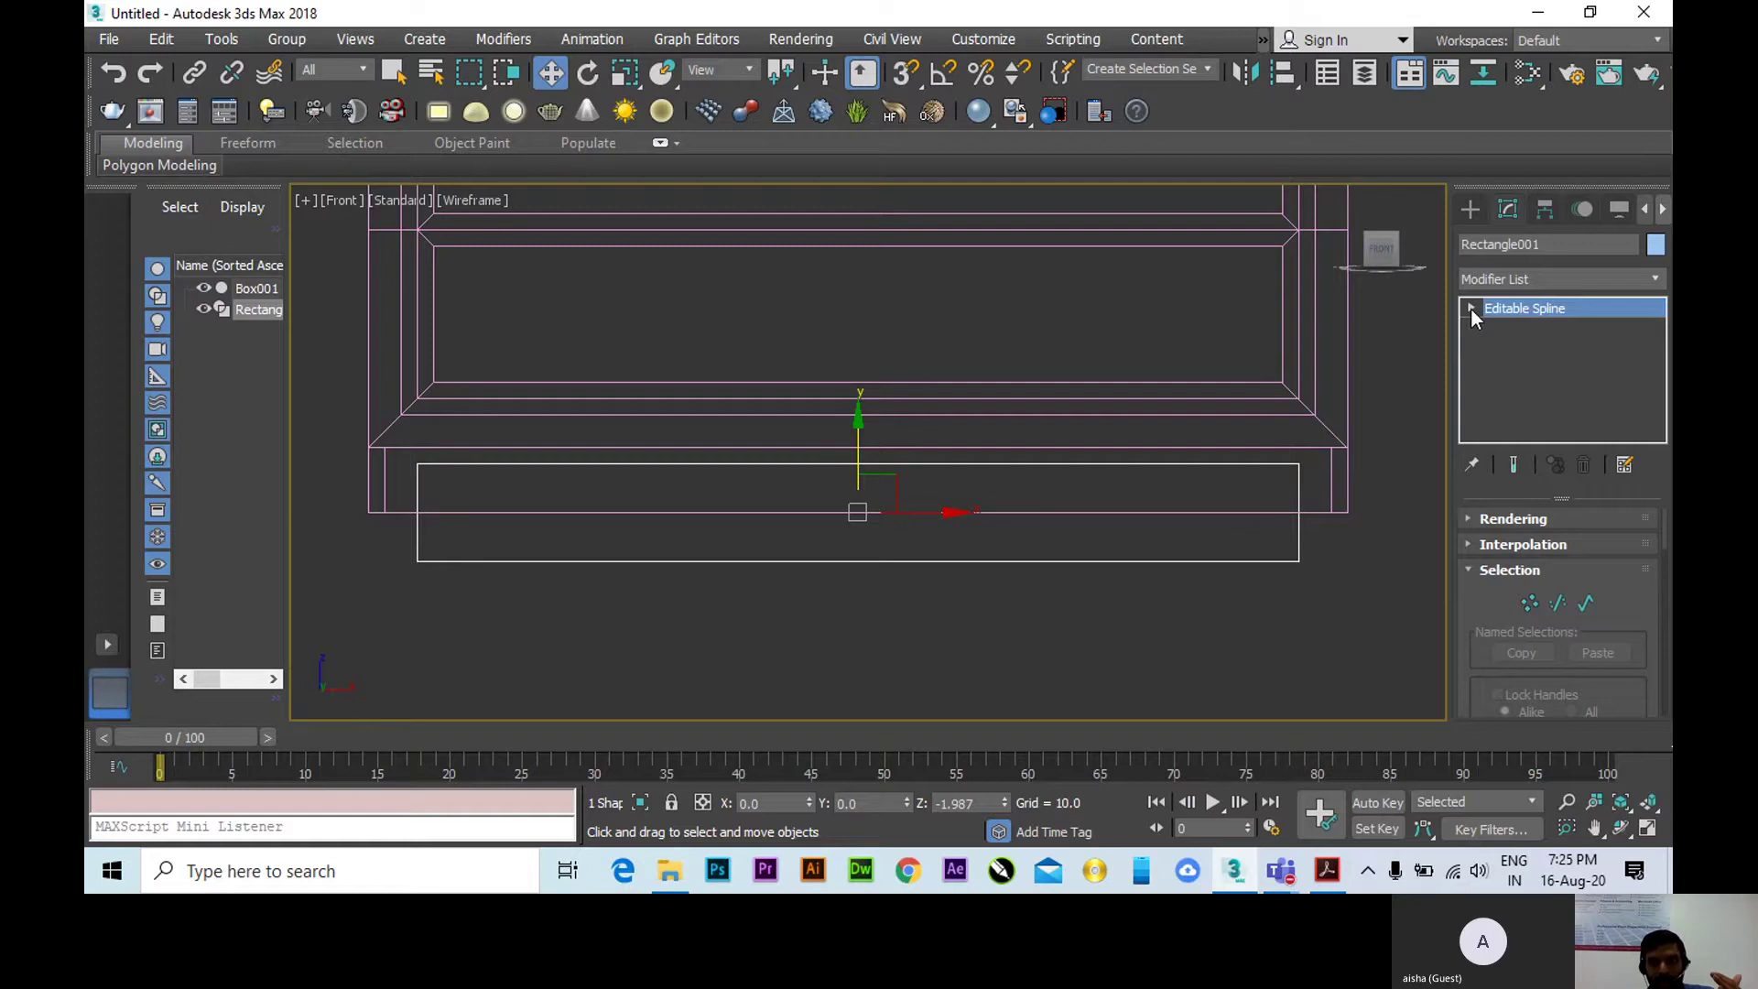
Switch to vertex editing on the spline and select the rectangle's two upper corner vertices.
click(1470, 308)
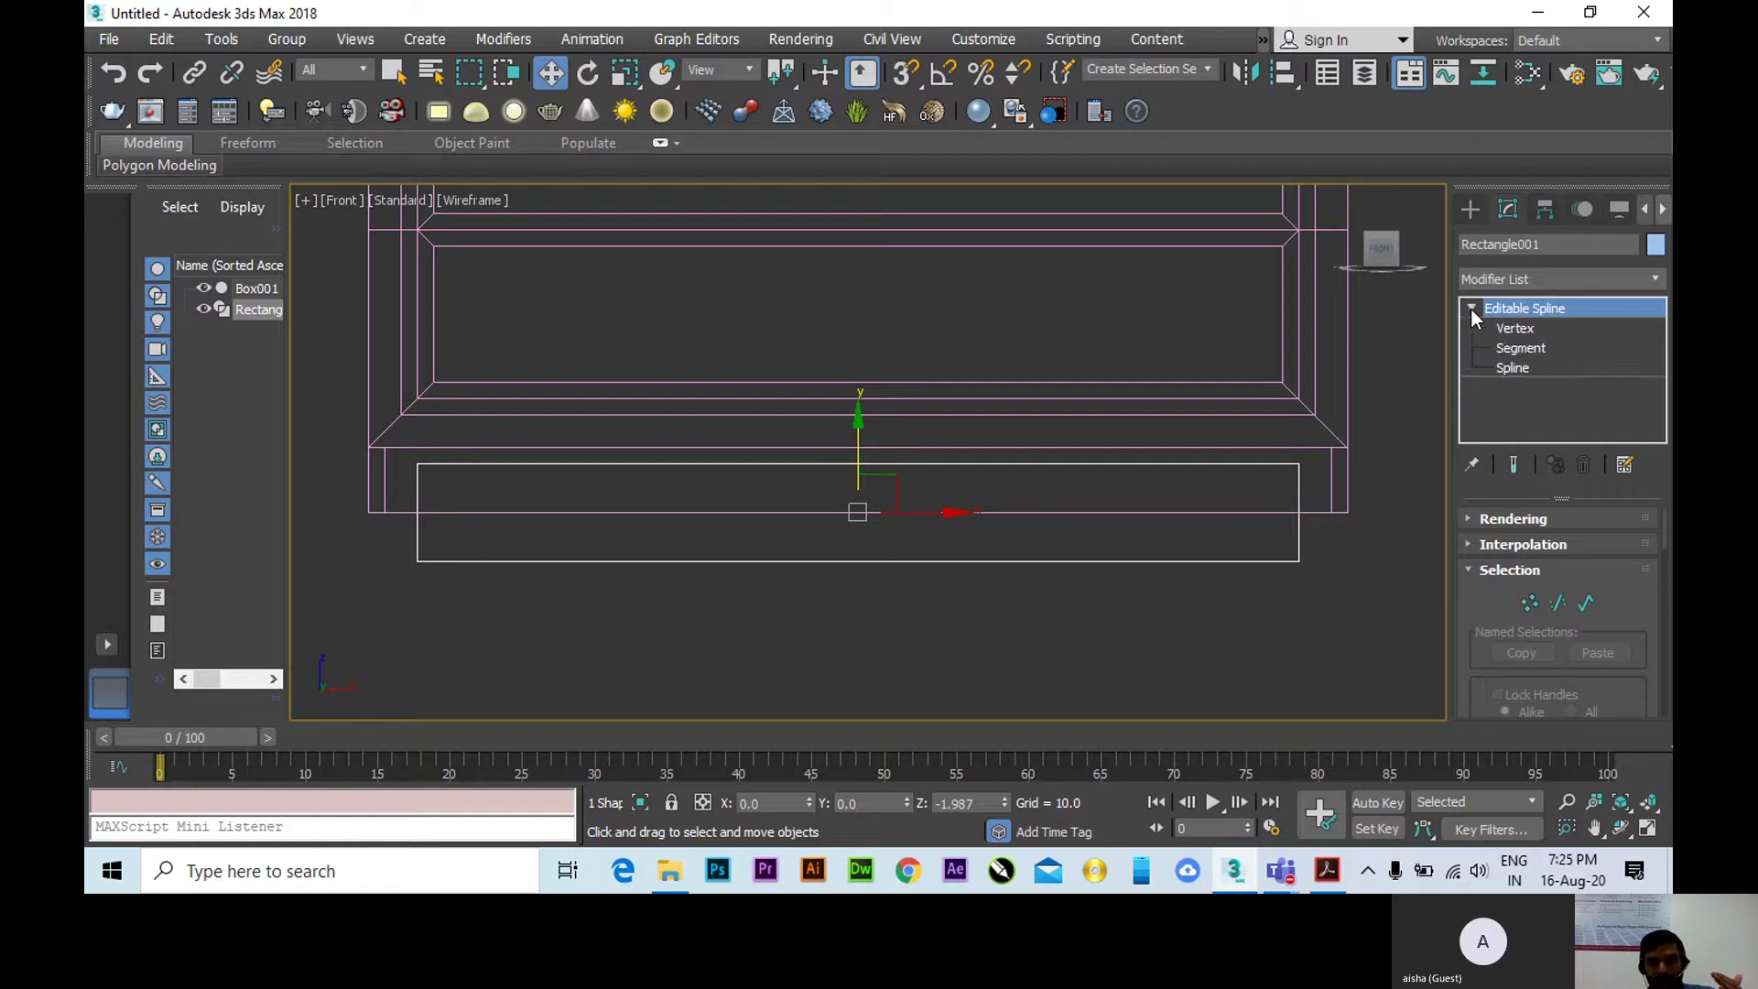
click(1520, 328)
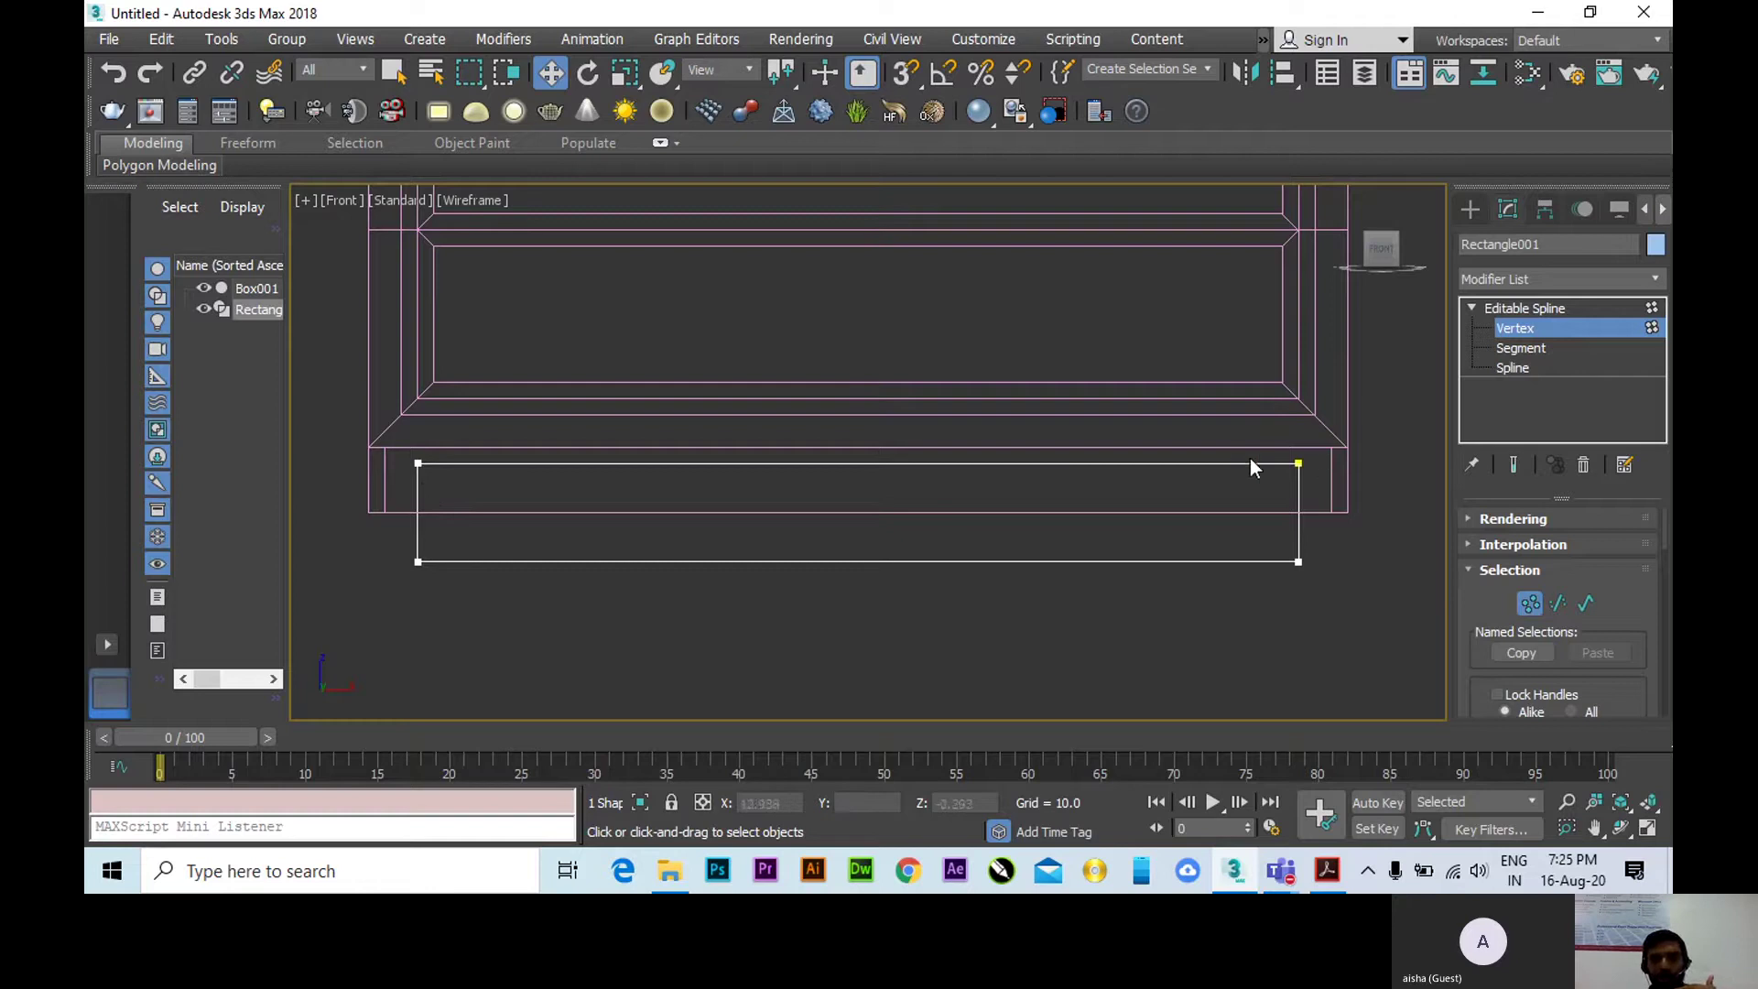
drag(370, 417, 1354, 494)
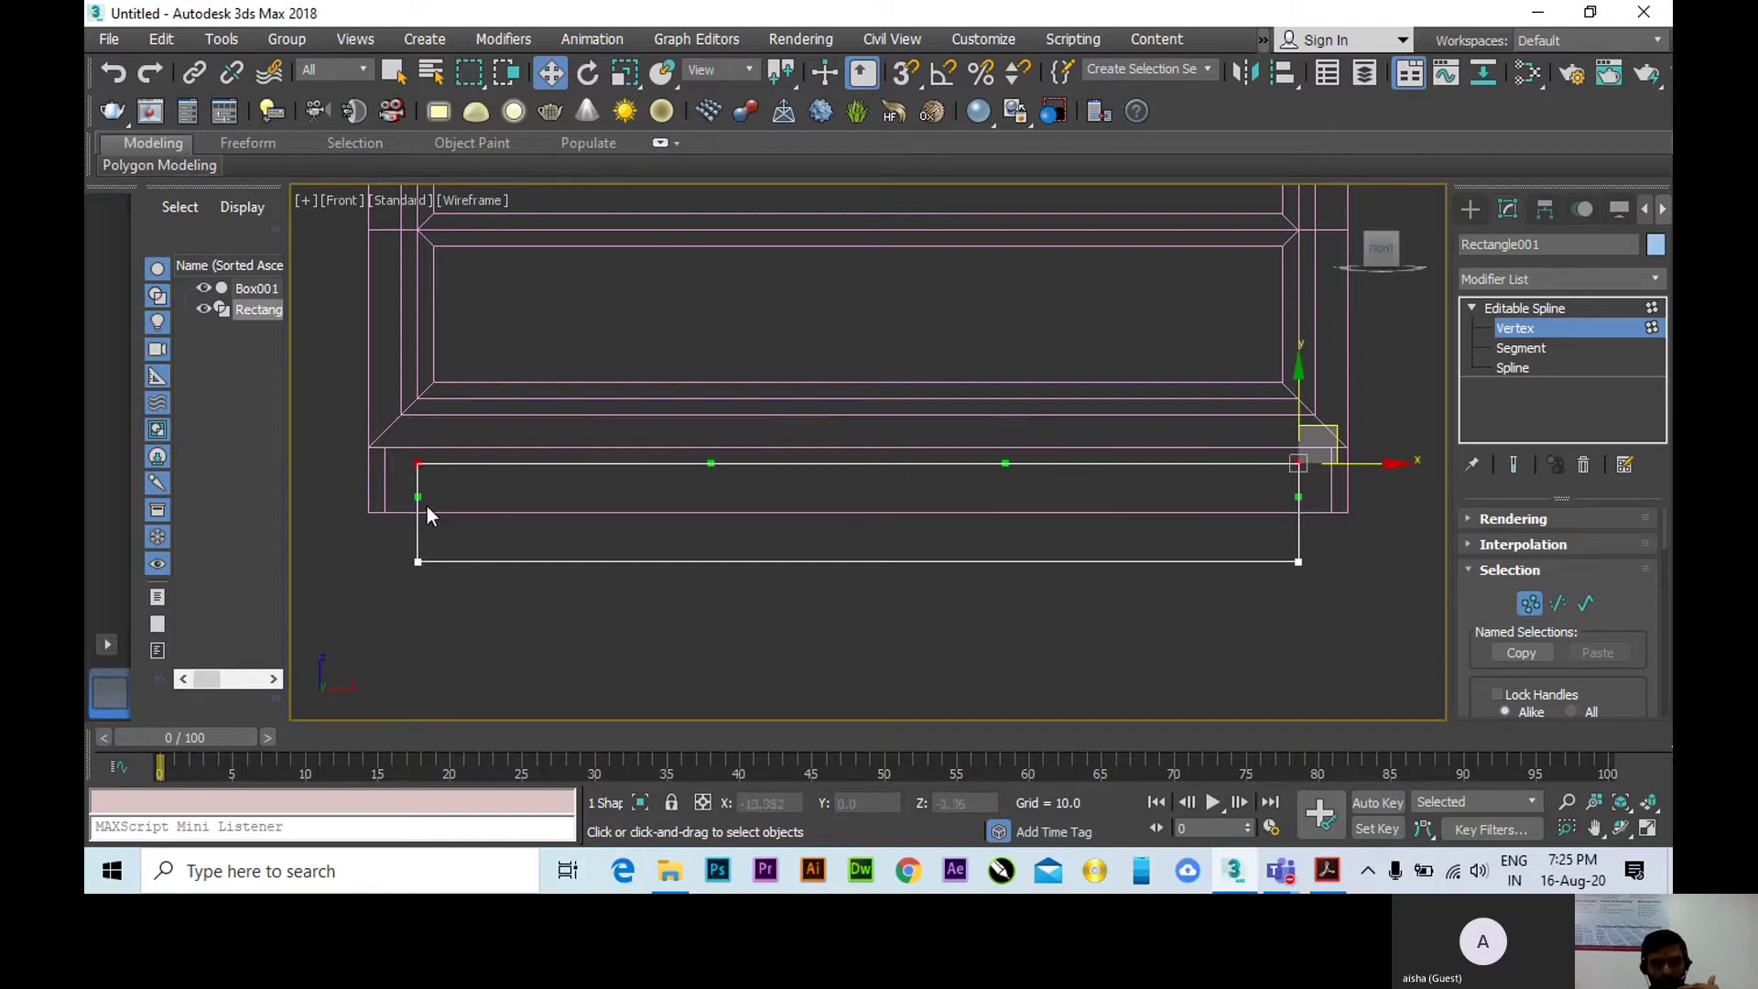
click(419, 464)
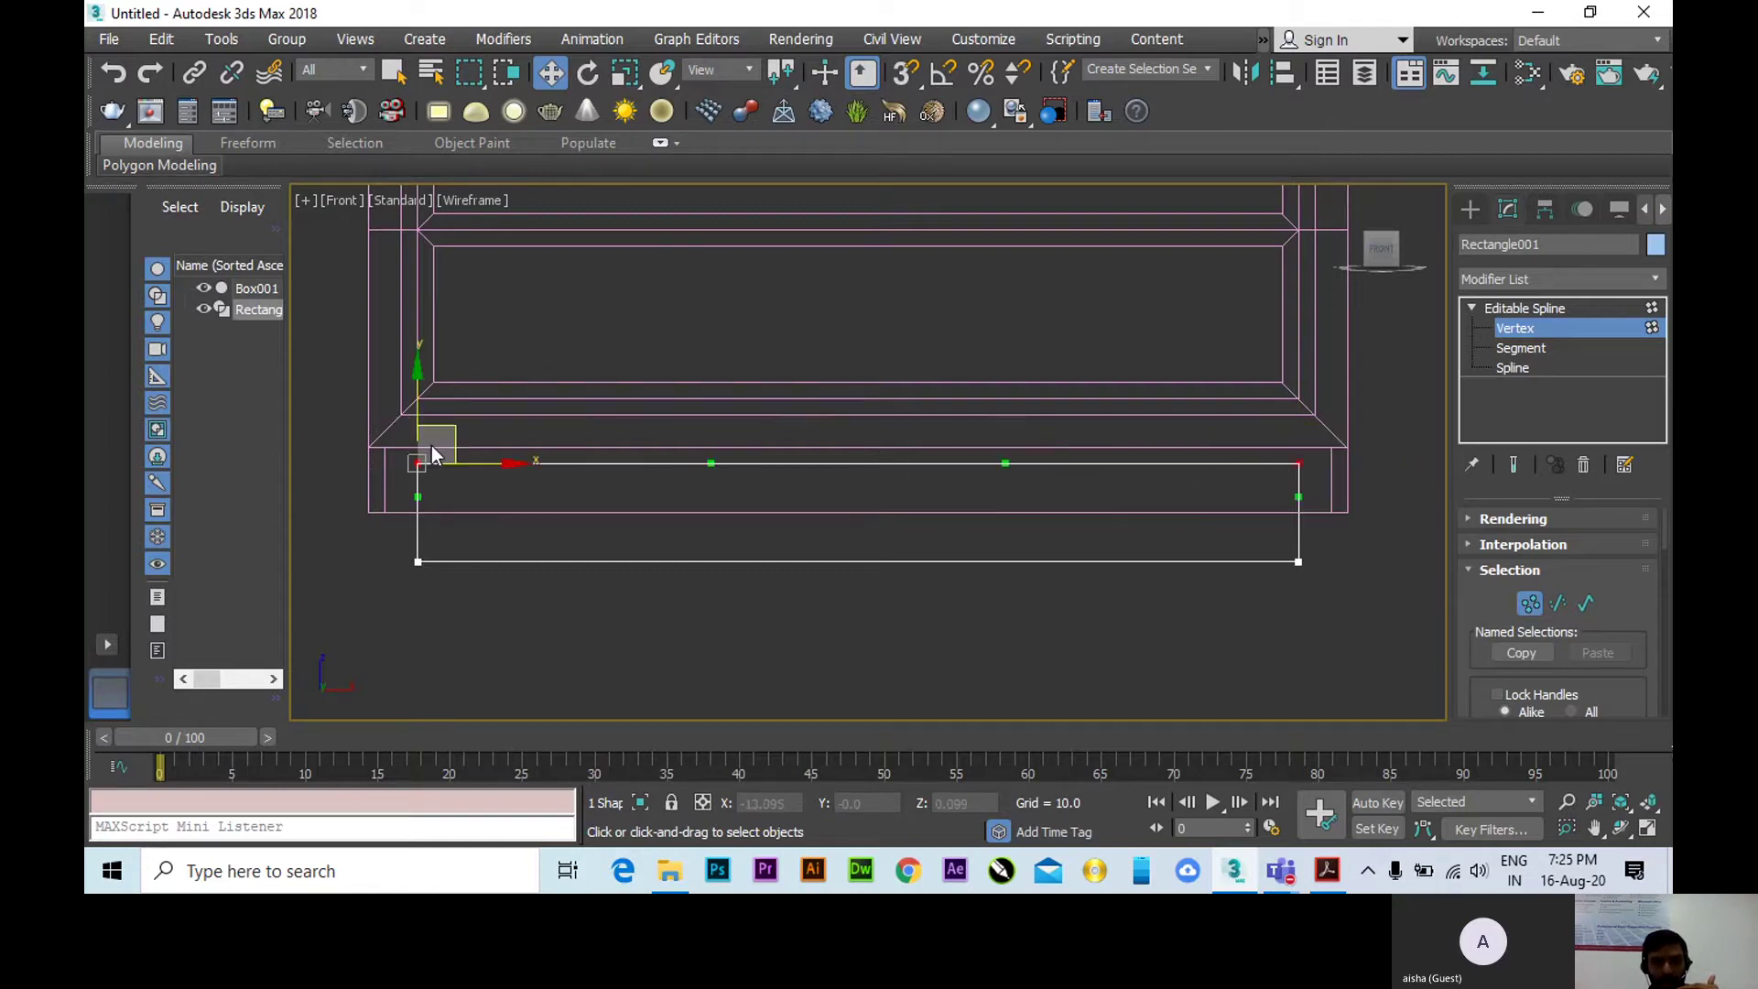
click(1294, 465)
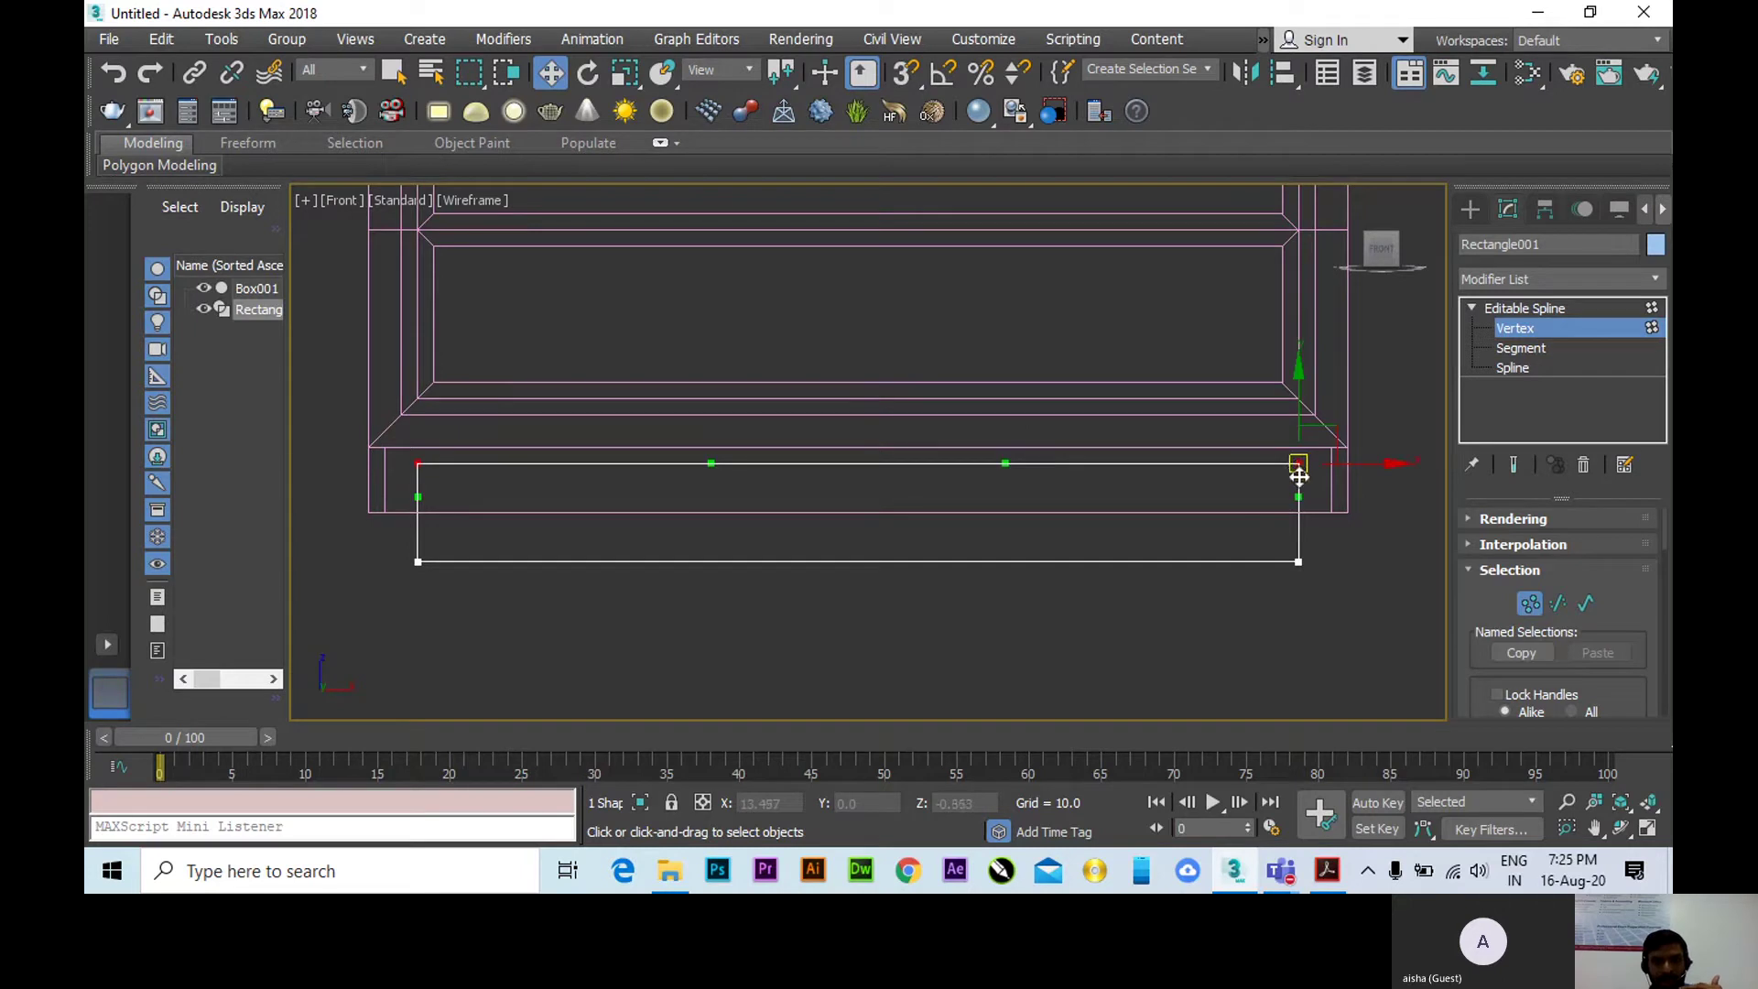
Try a small fillet on the rectangle's two upper corner vertices and undo it.
drag(1624, 623, 1636, 522)
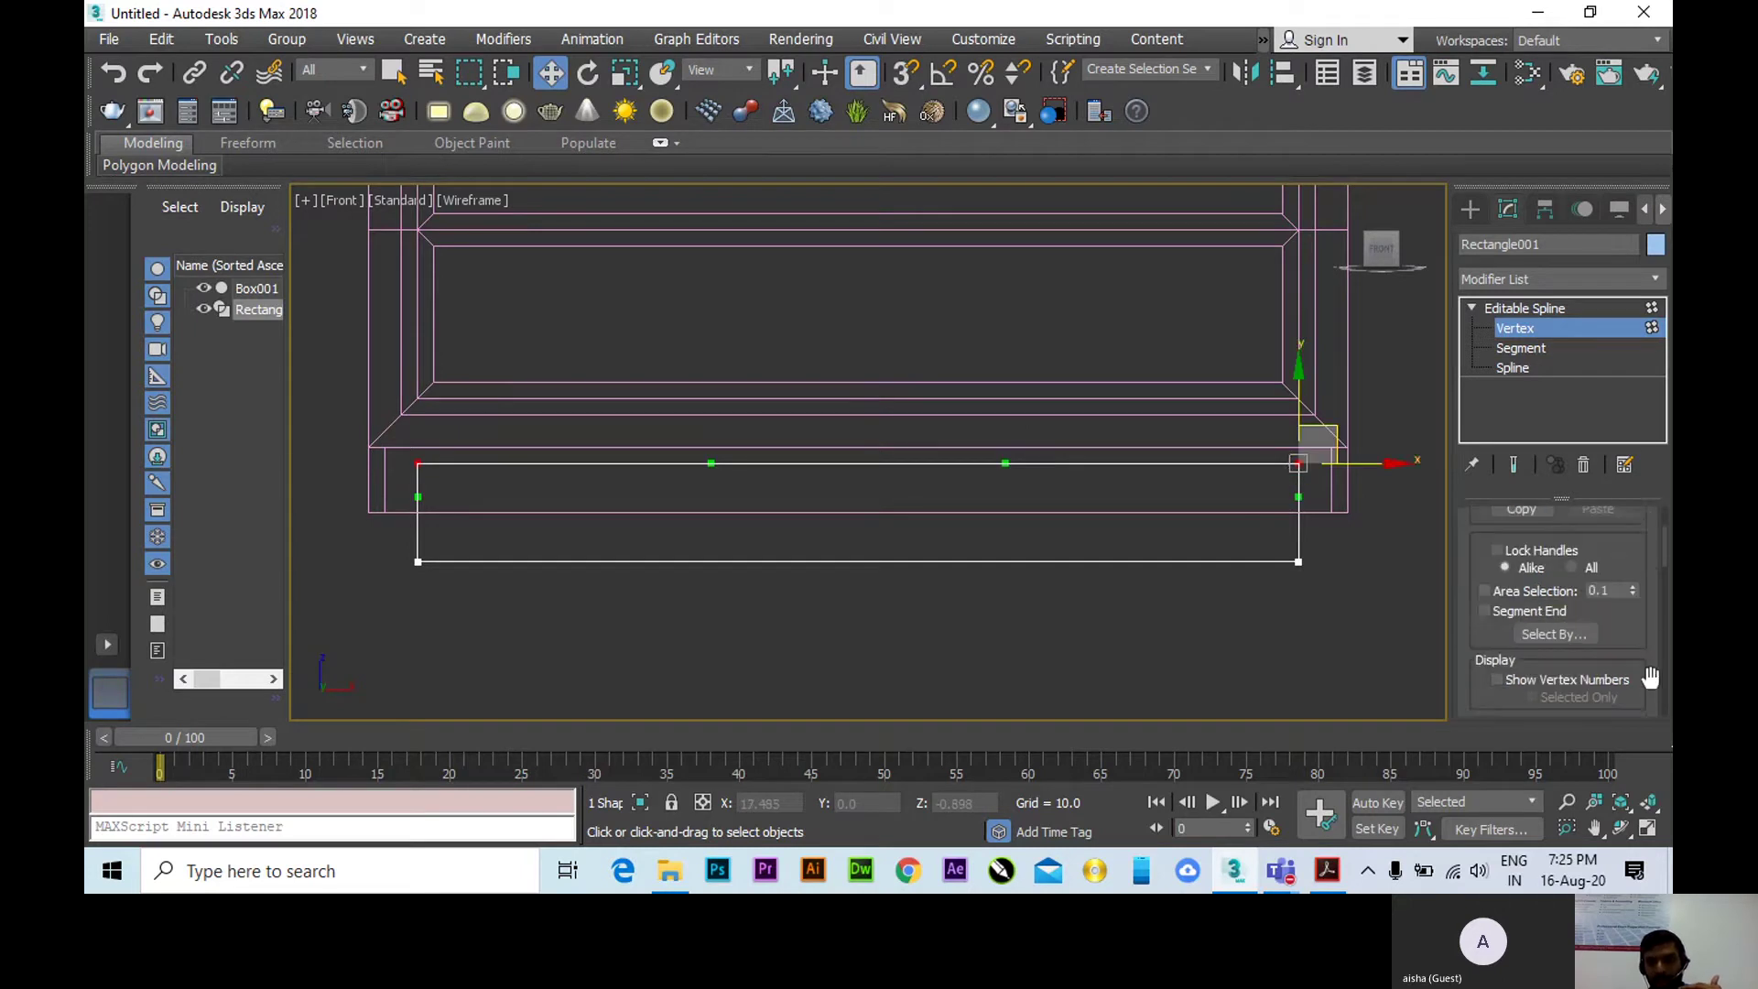
scroll(1649, 677, down, 8)
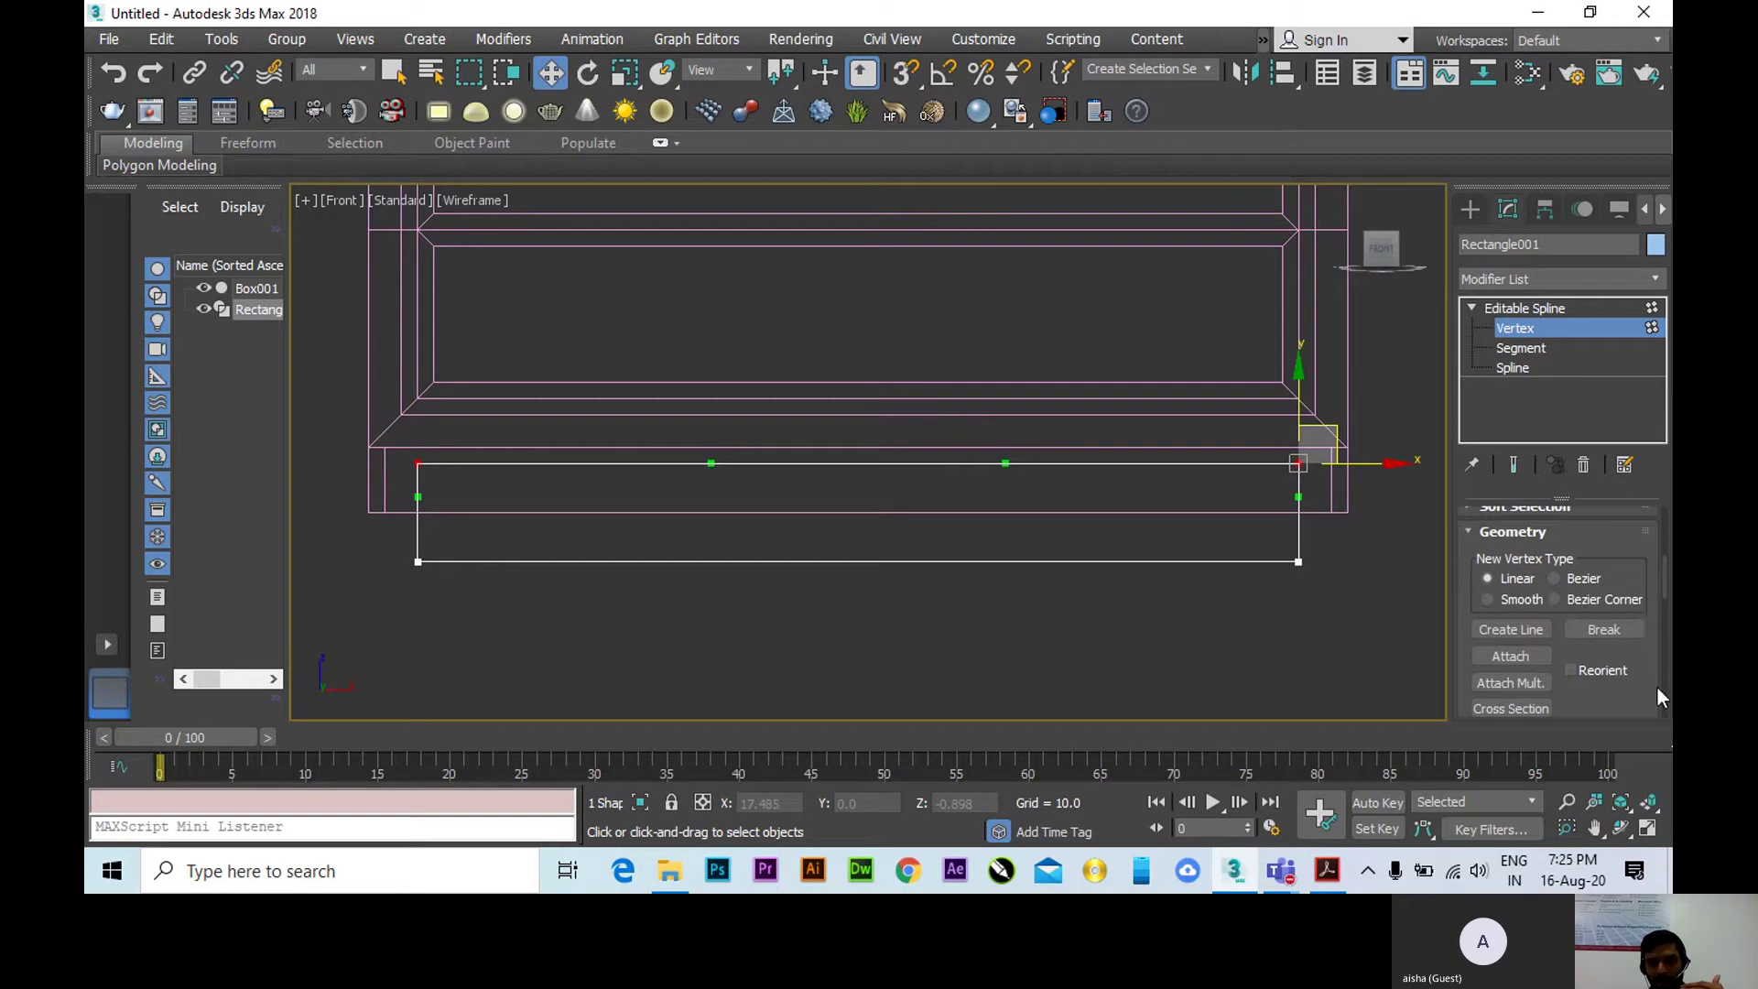
scroll(1652, 678, down, 6)
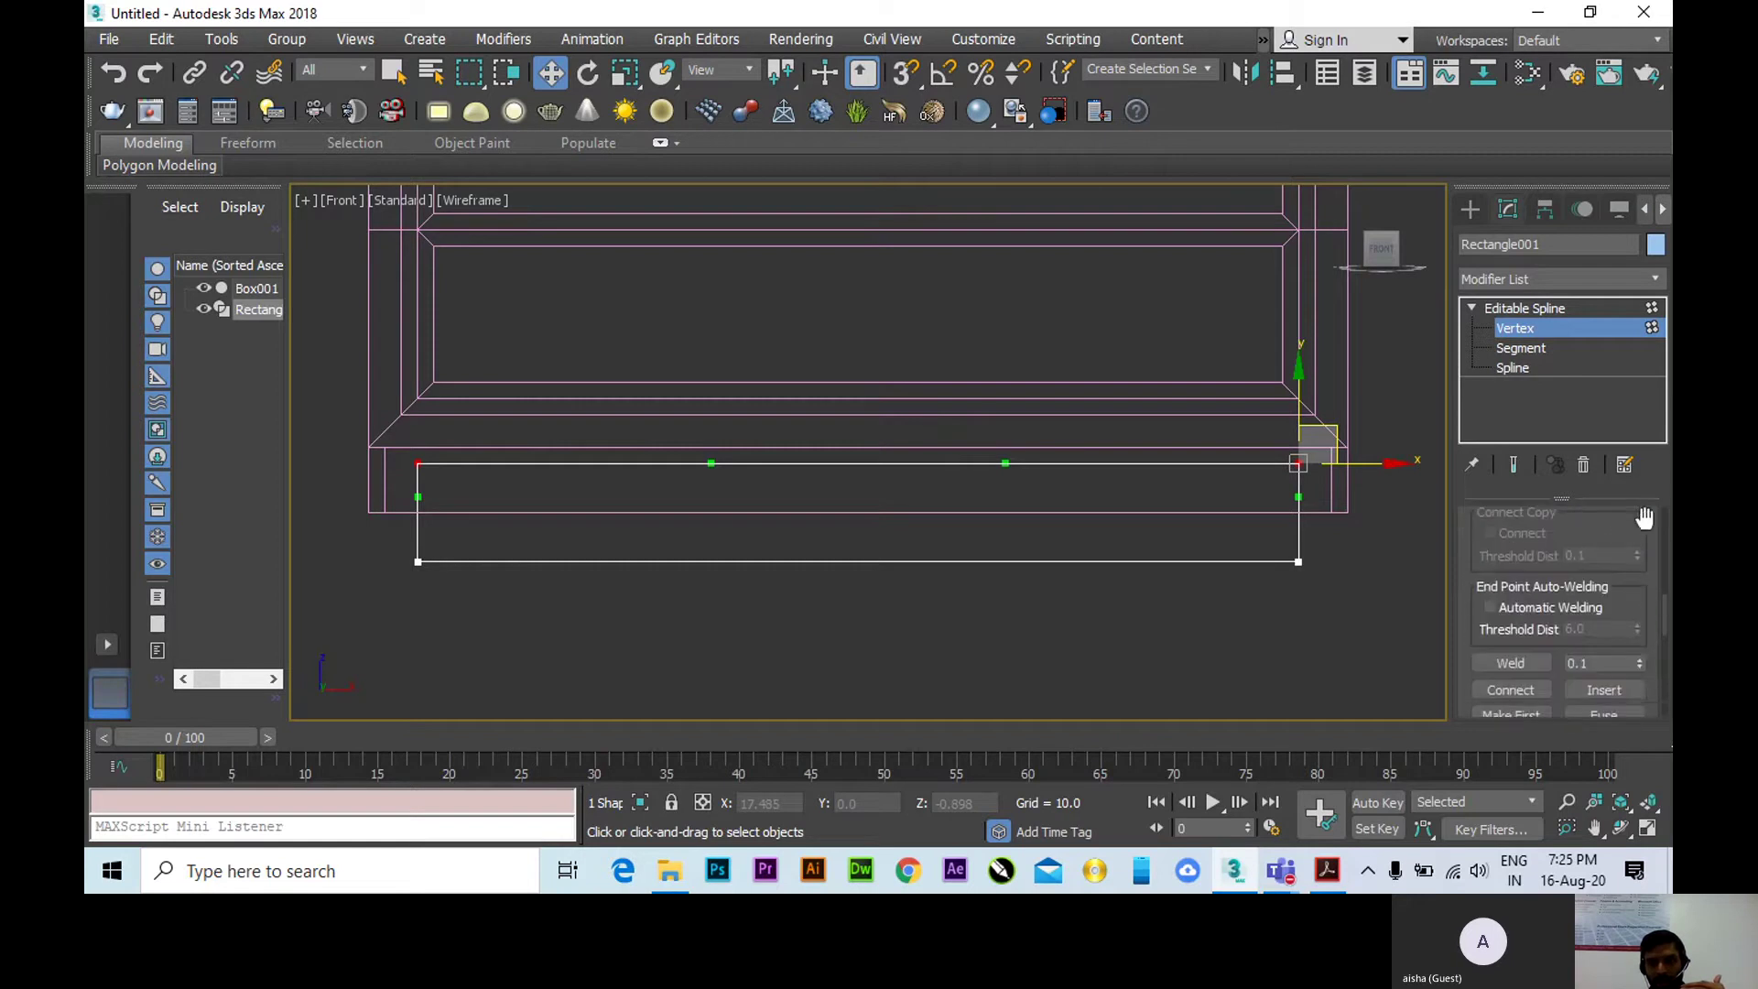
scroll(1607, 645, down, 5)
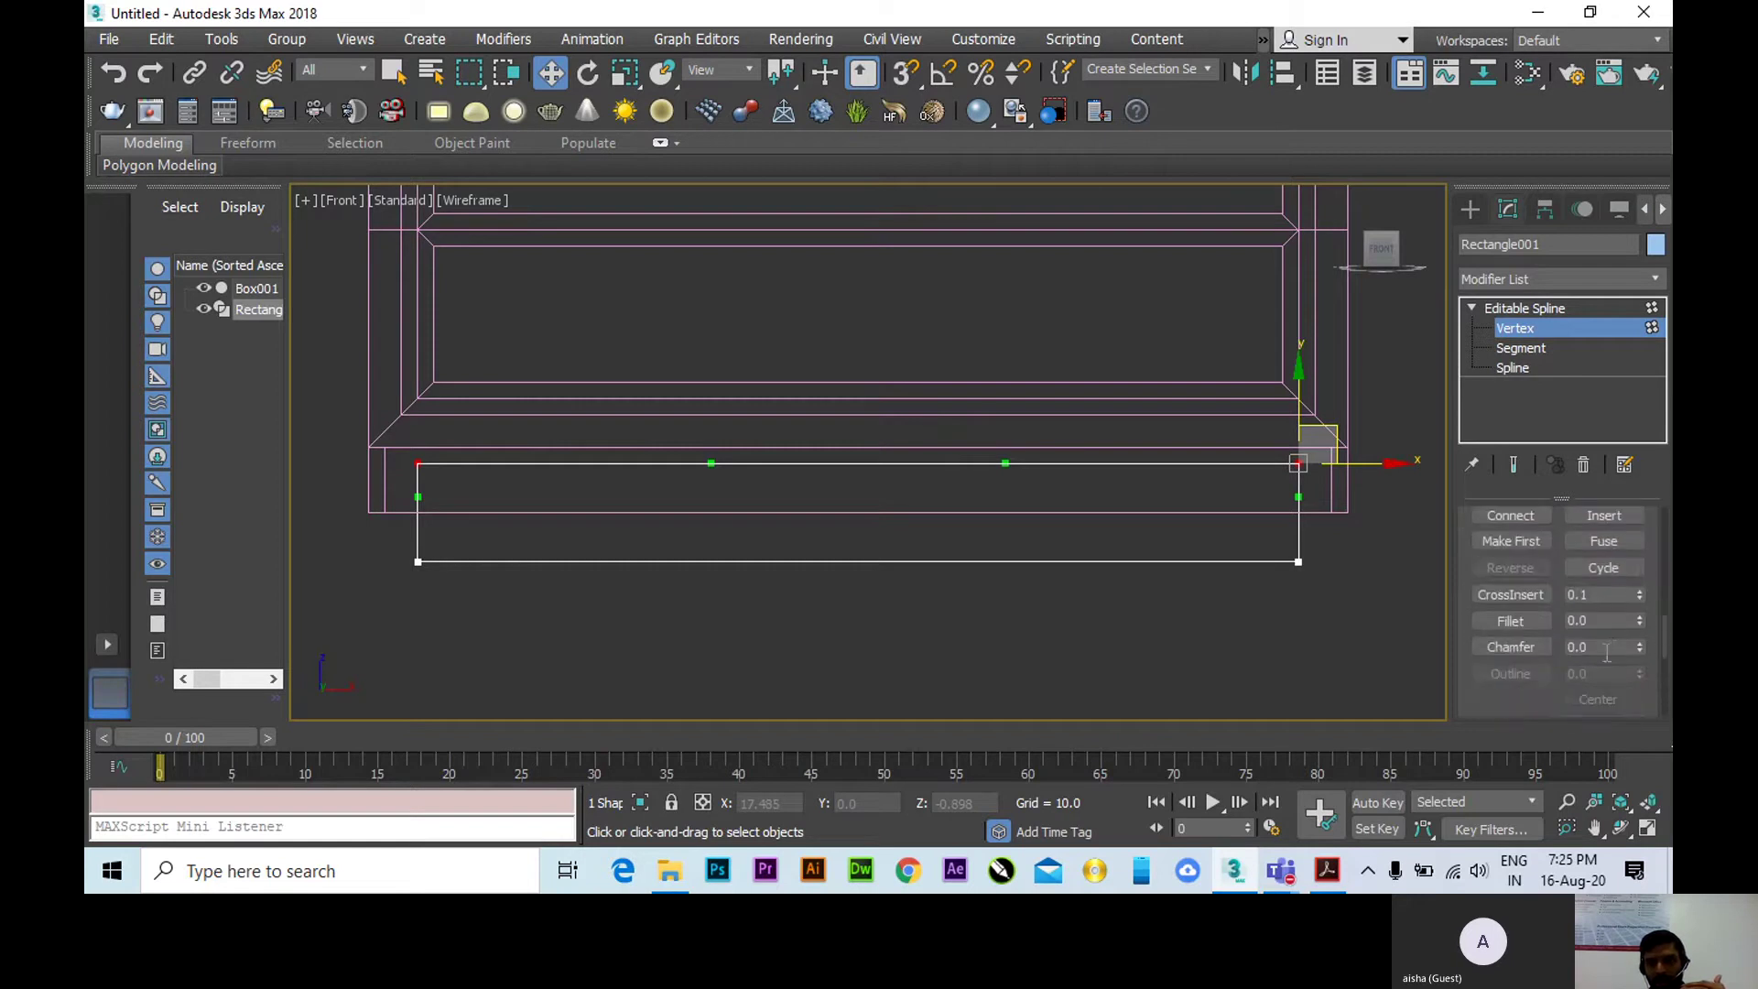
click(1537, 626)
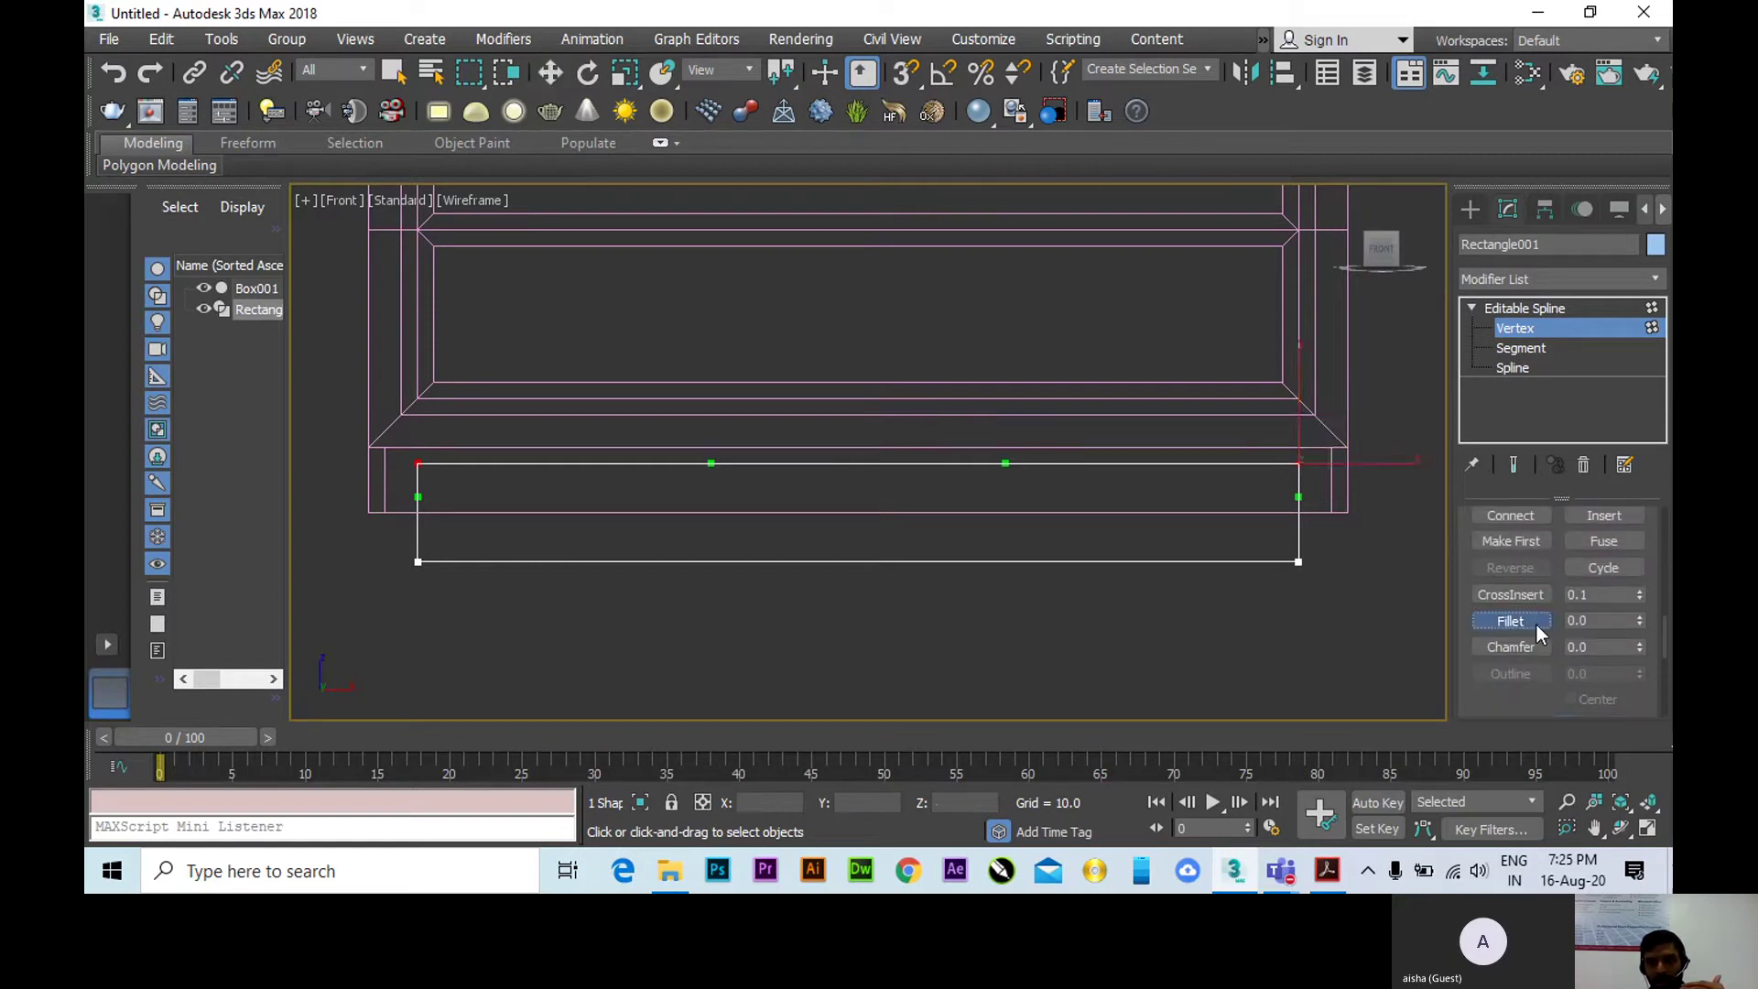
double_click(1597, 622)
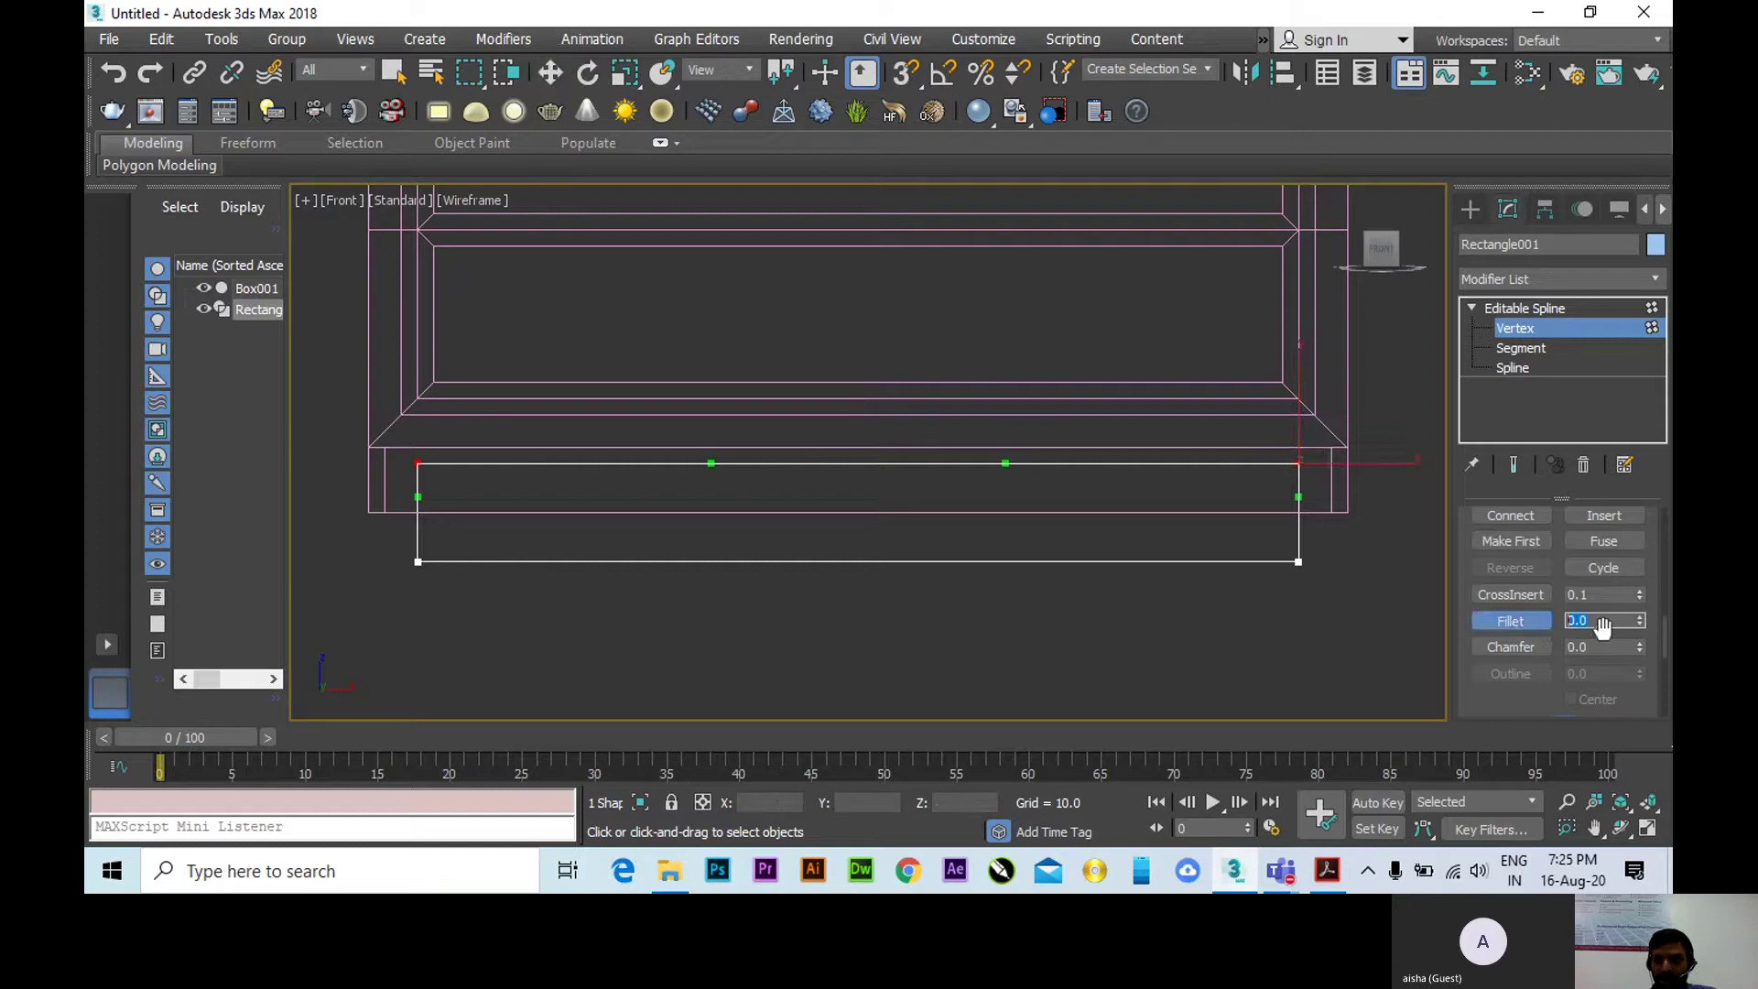
text(10)
key(Return)
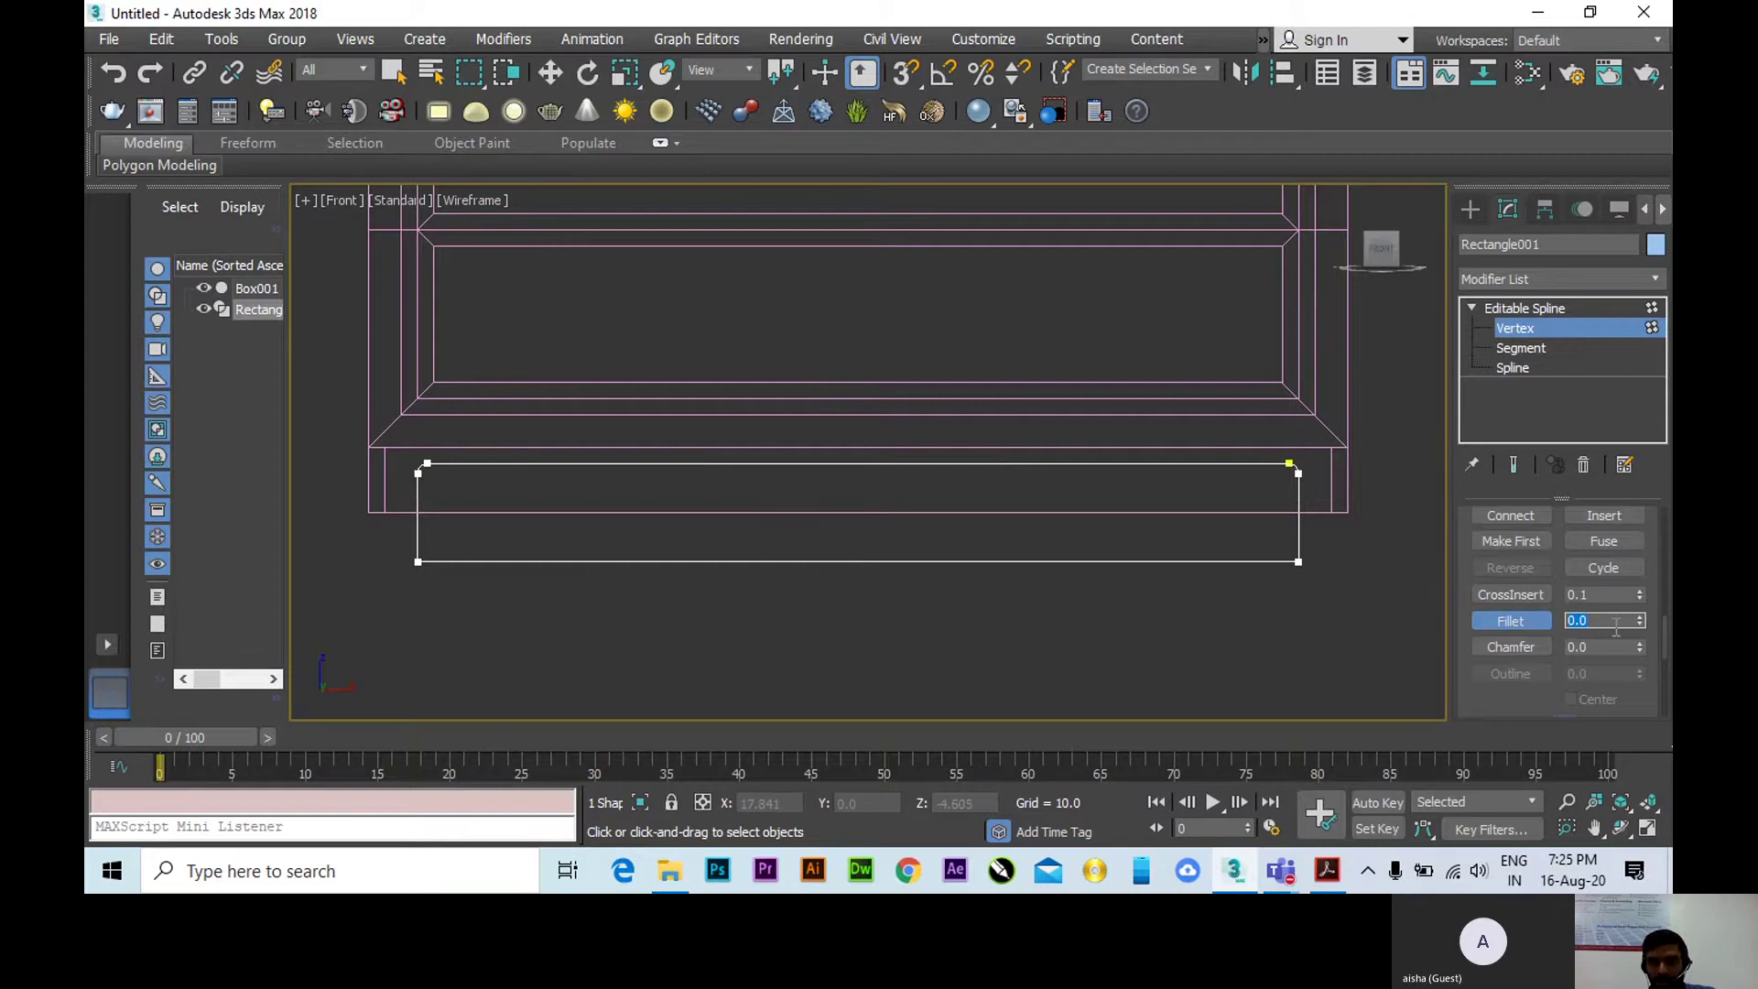
middle_drag(1342, 547, 1289, 586)
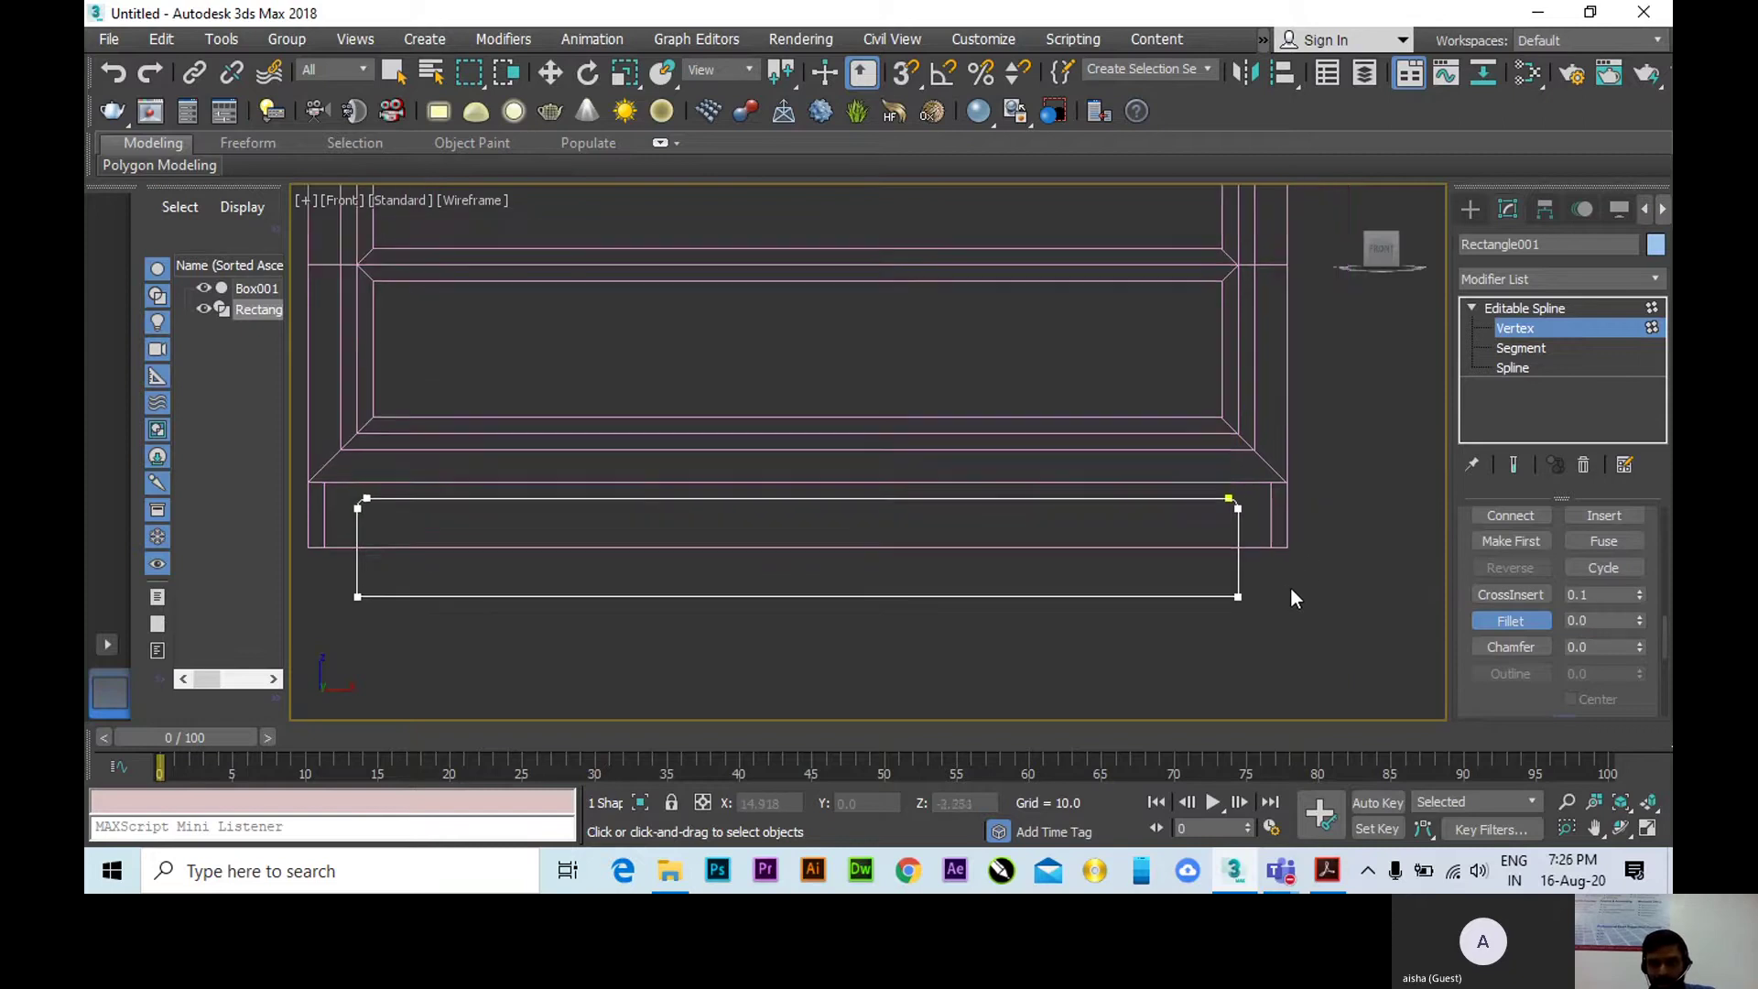
key(ctrl+z)
Fillet the rectangle's two upper corners by 0.6, check both rounded corners up close, and leave vertex editing.
click(1575, 620)
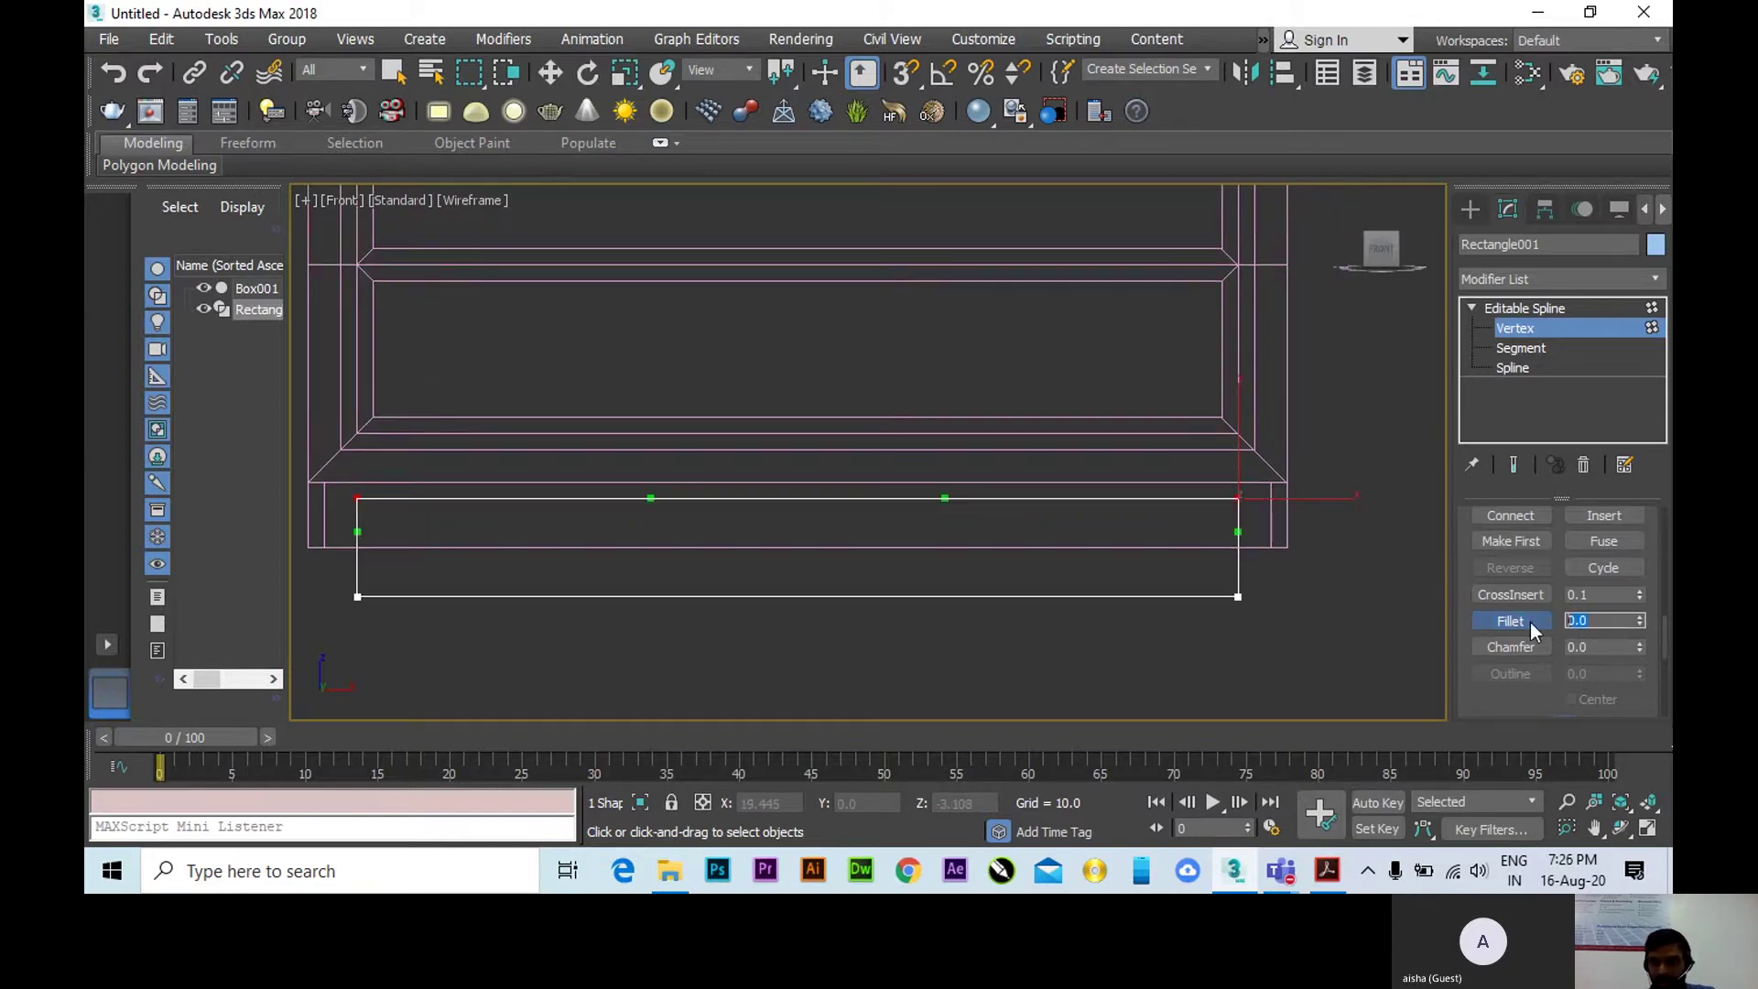
text(.6)
key(Return)
scroll(805, 455, up, 8)
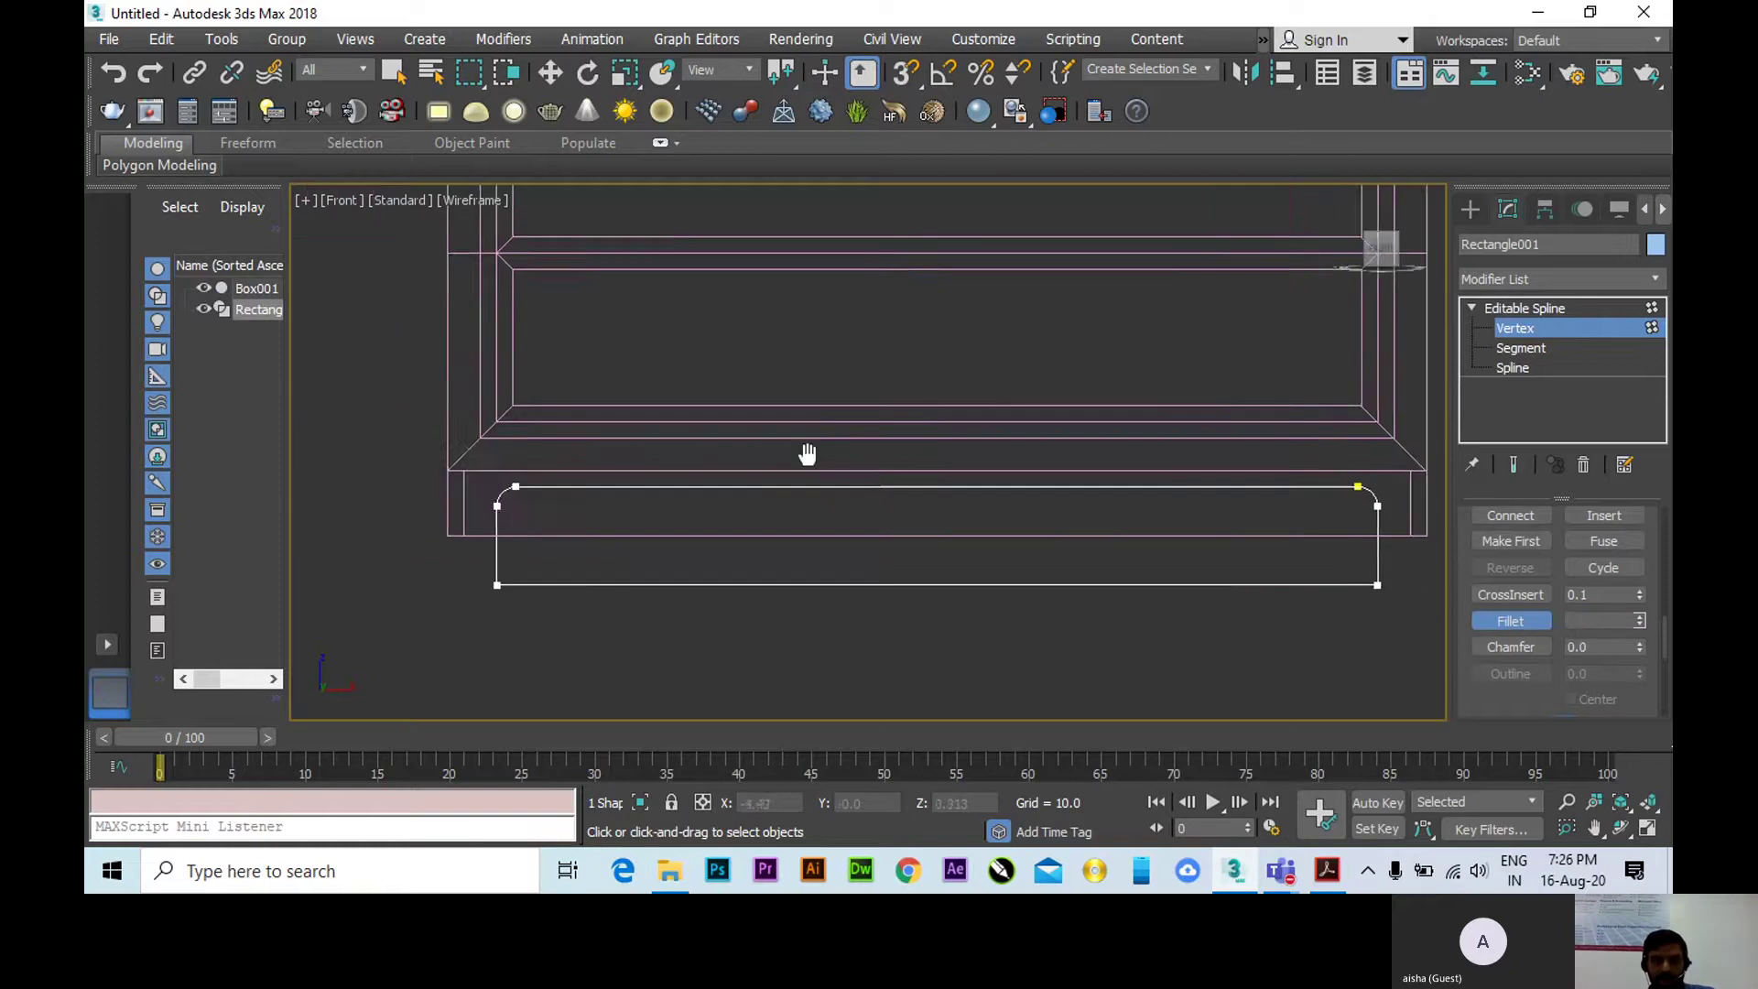
scroll(564, 480, up, 2)
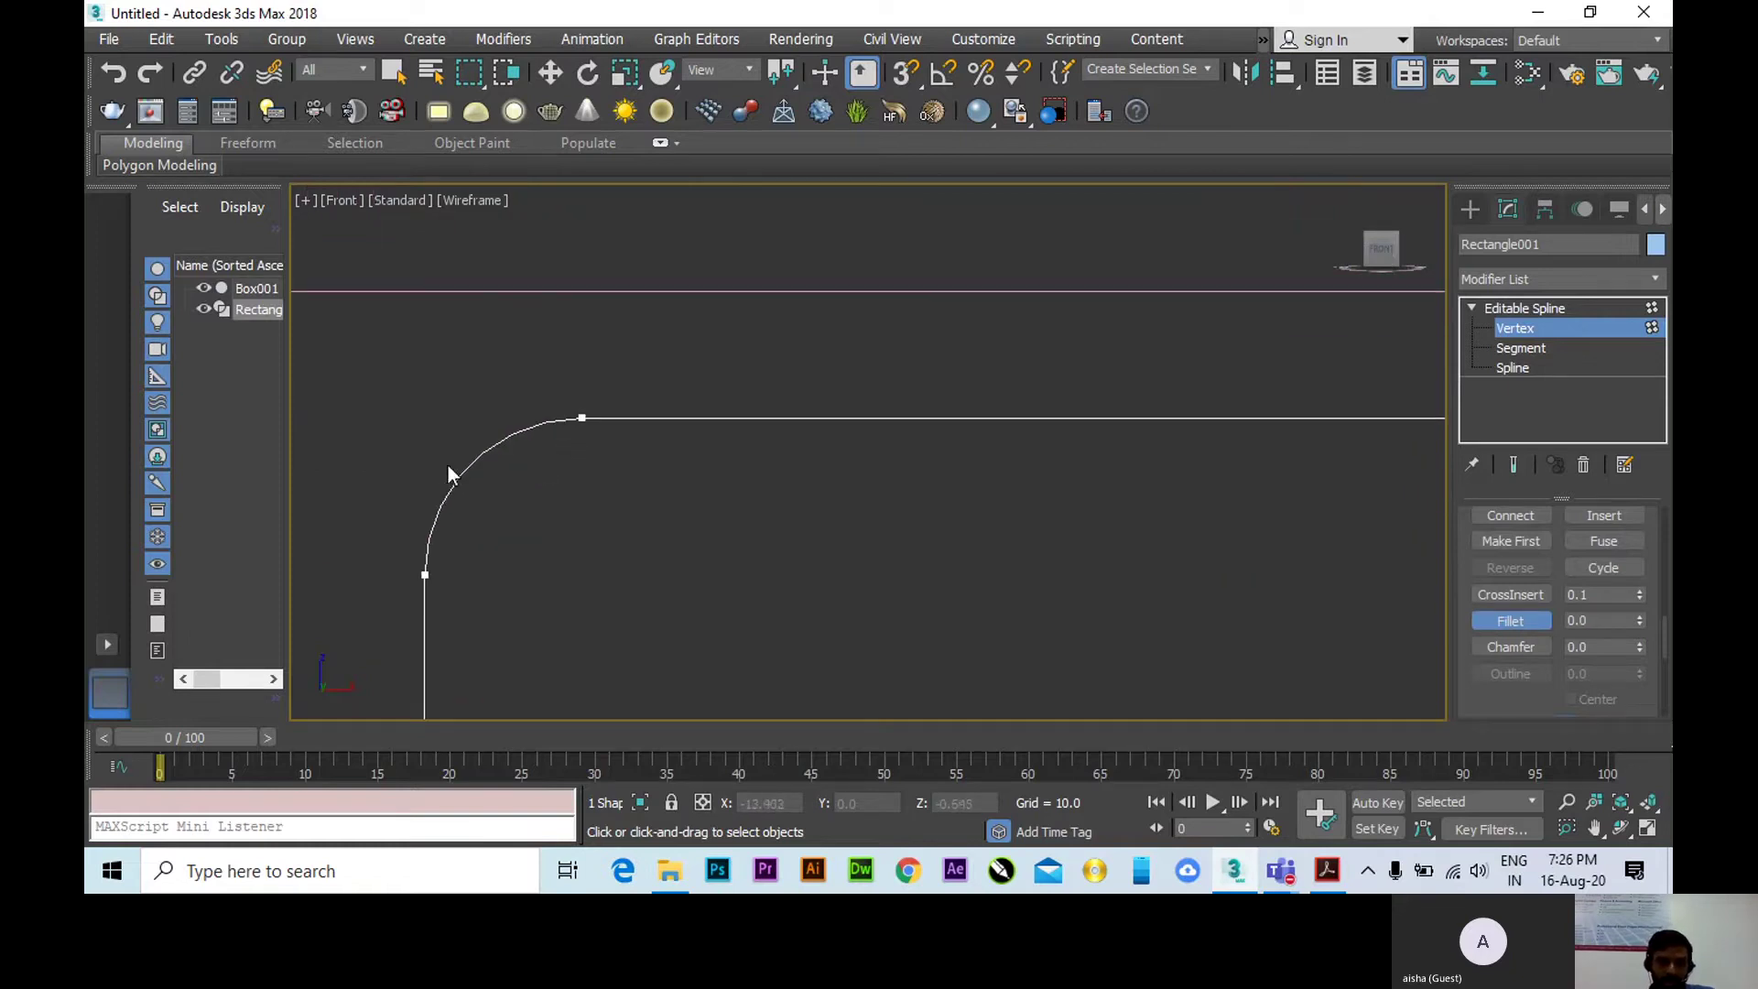
scroll(436, 493, down, 6)
scroll(798, 512, up, 3)
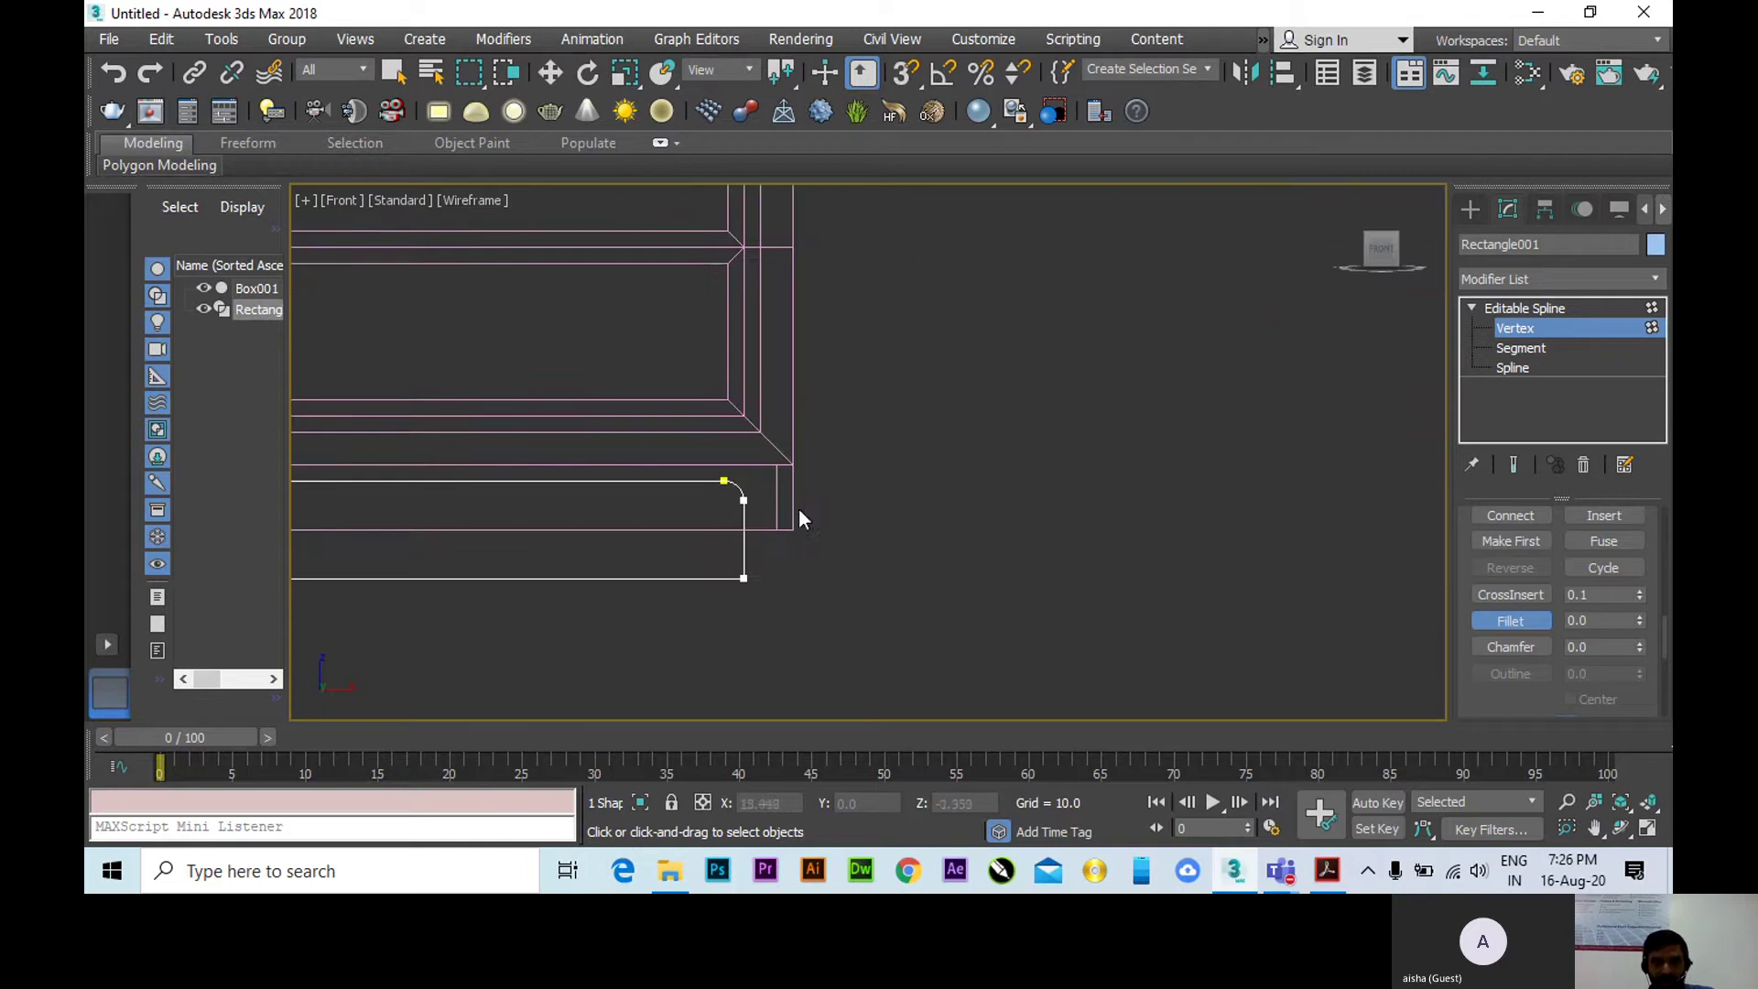
scroll(800, 511, up, 5)
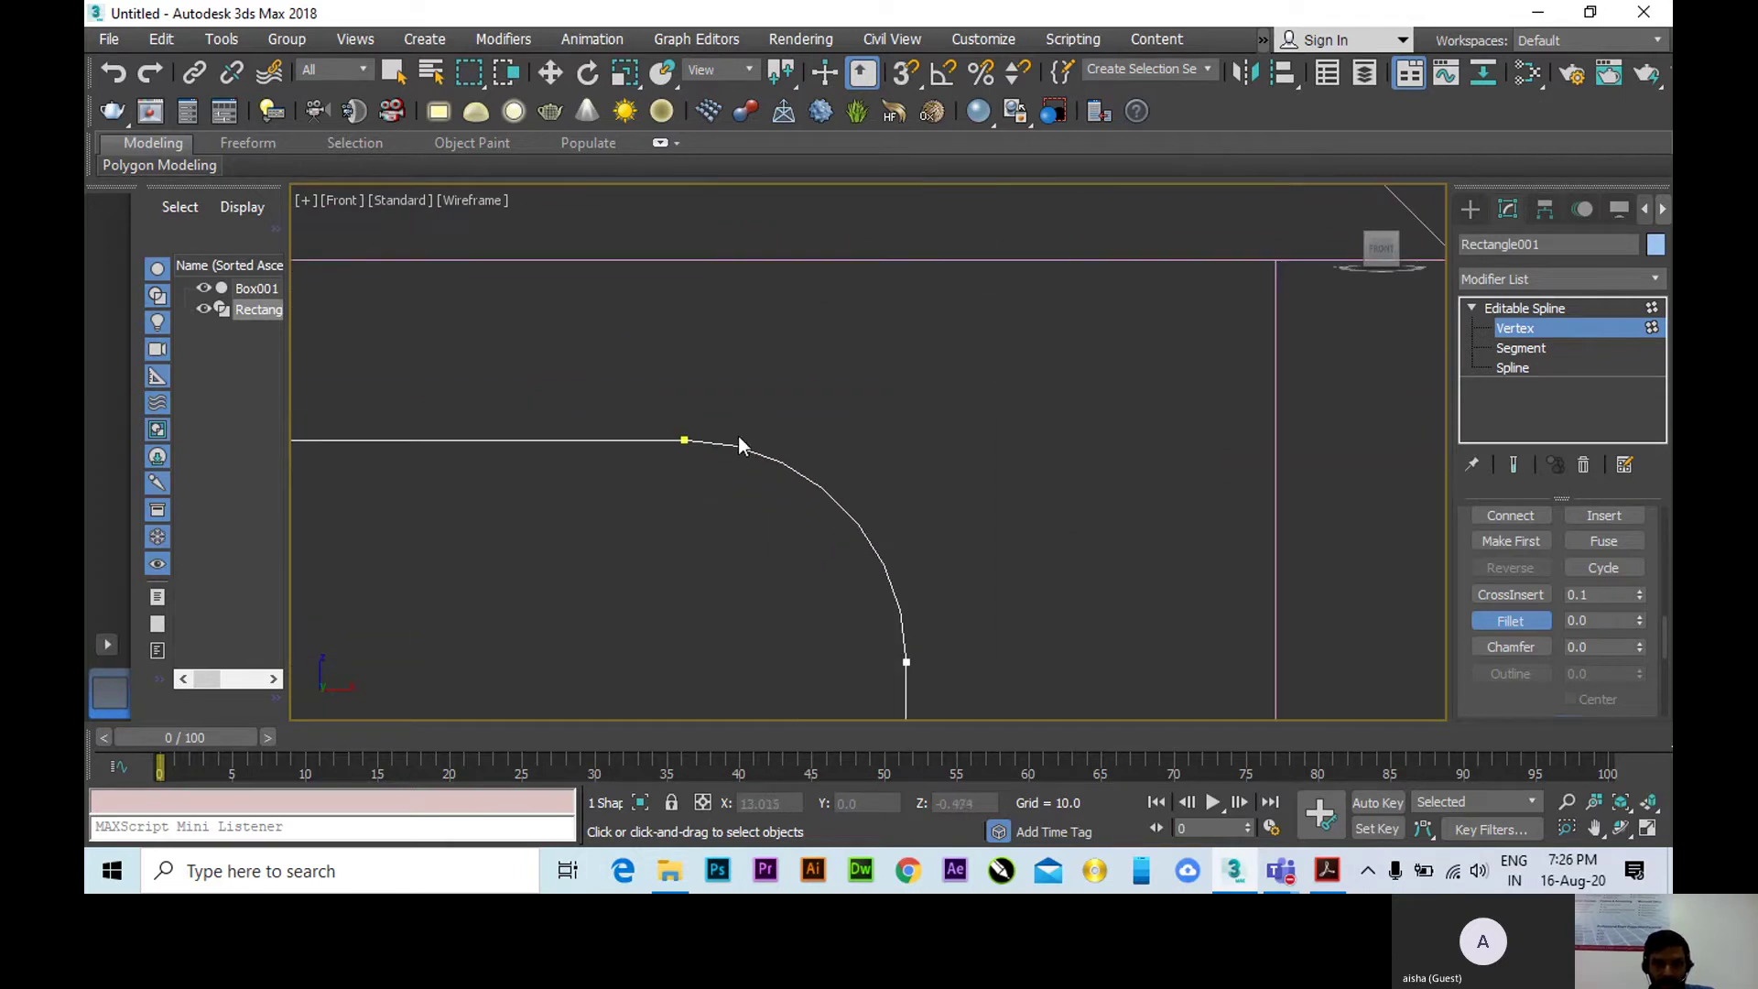
scroll(1118, 415, down, 5)
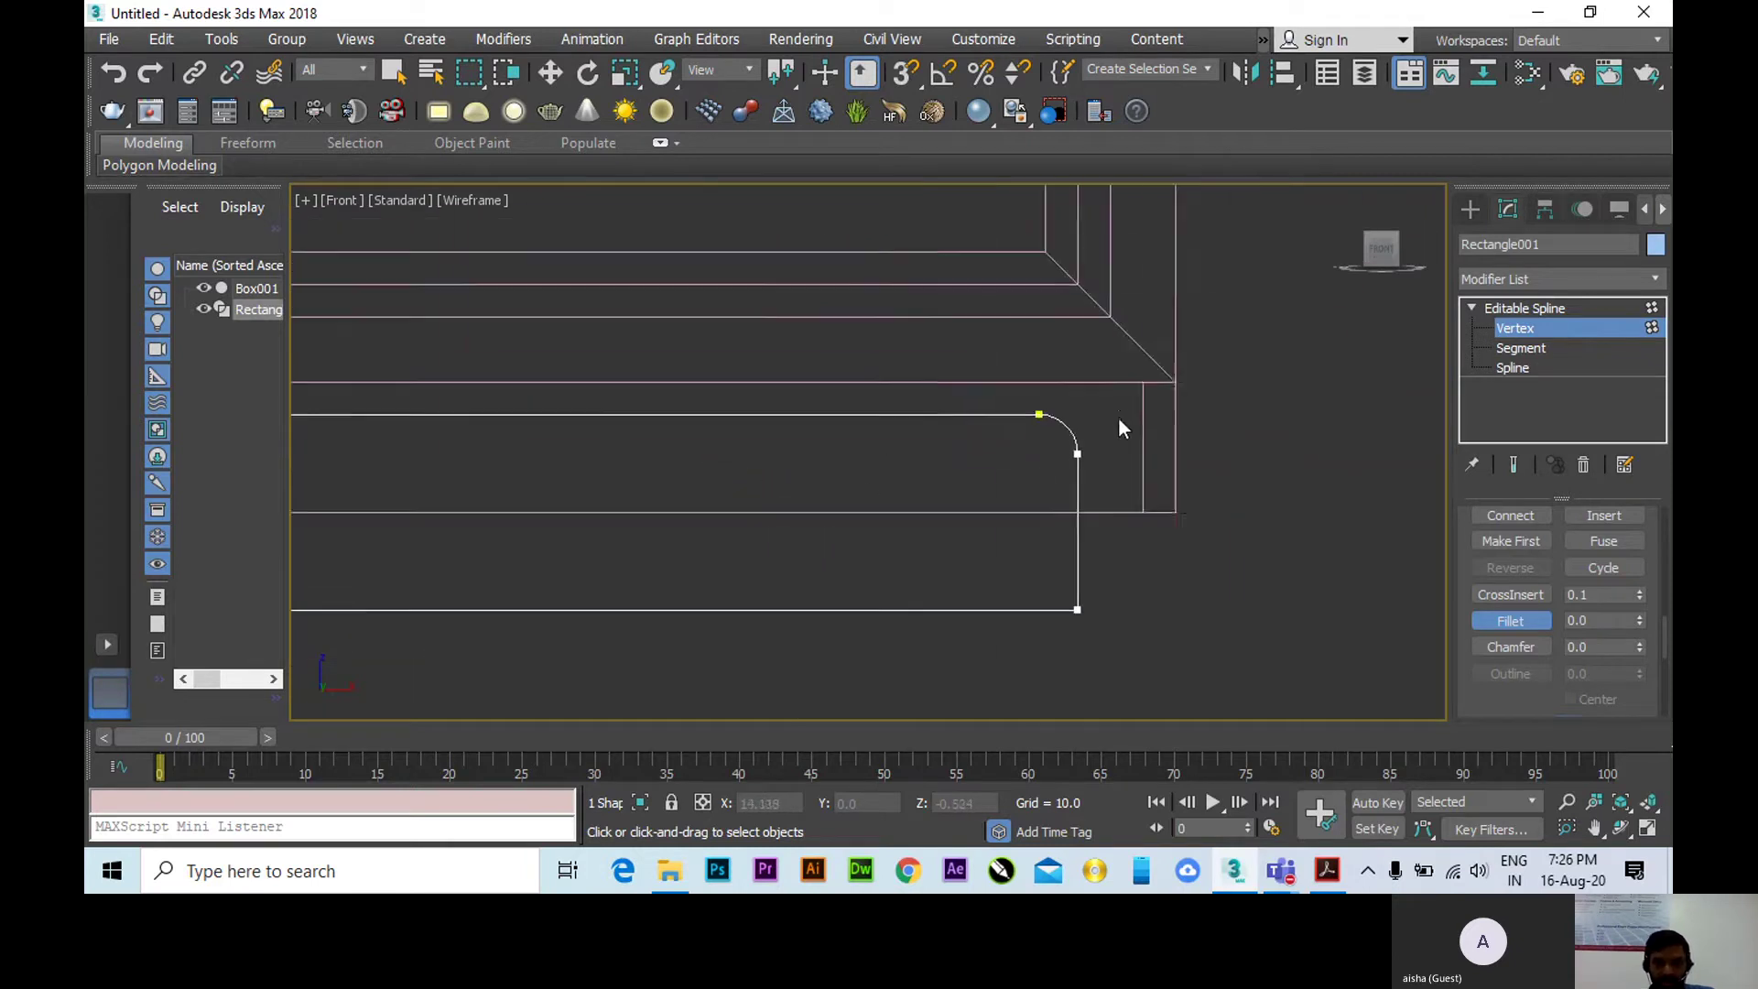
click(1498, 310)
Move the rounded rectangle along the Y axis to just outside the cabinet's base, at Y about -9.37.
key(w)
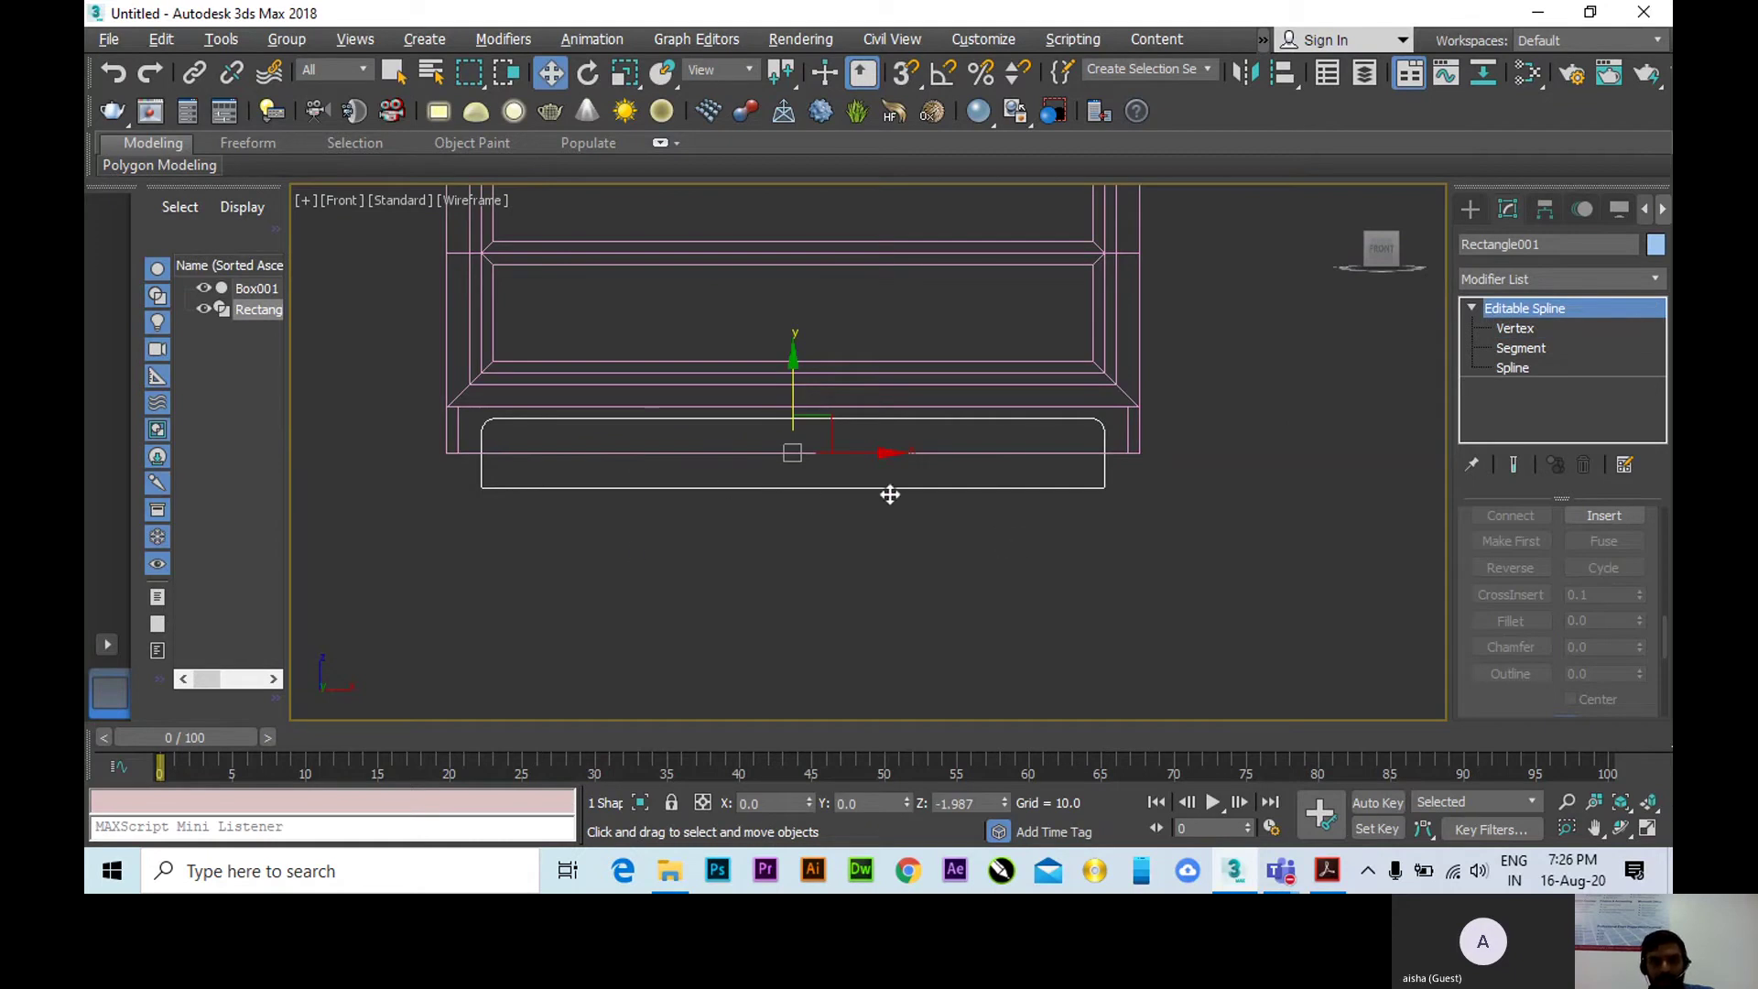
alt+middle_drag(889, 495, 710, 428)
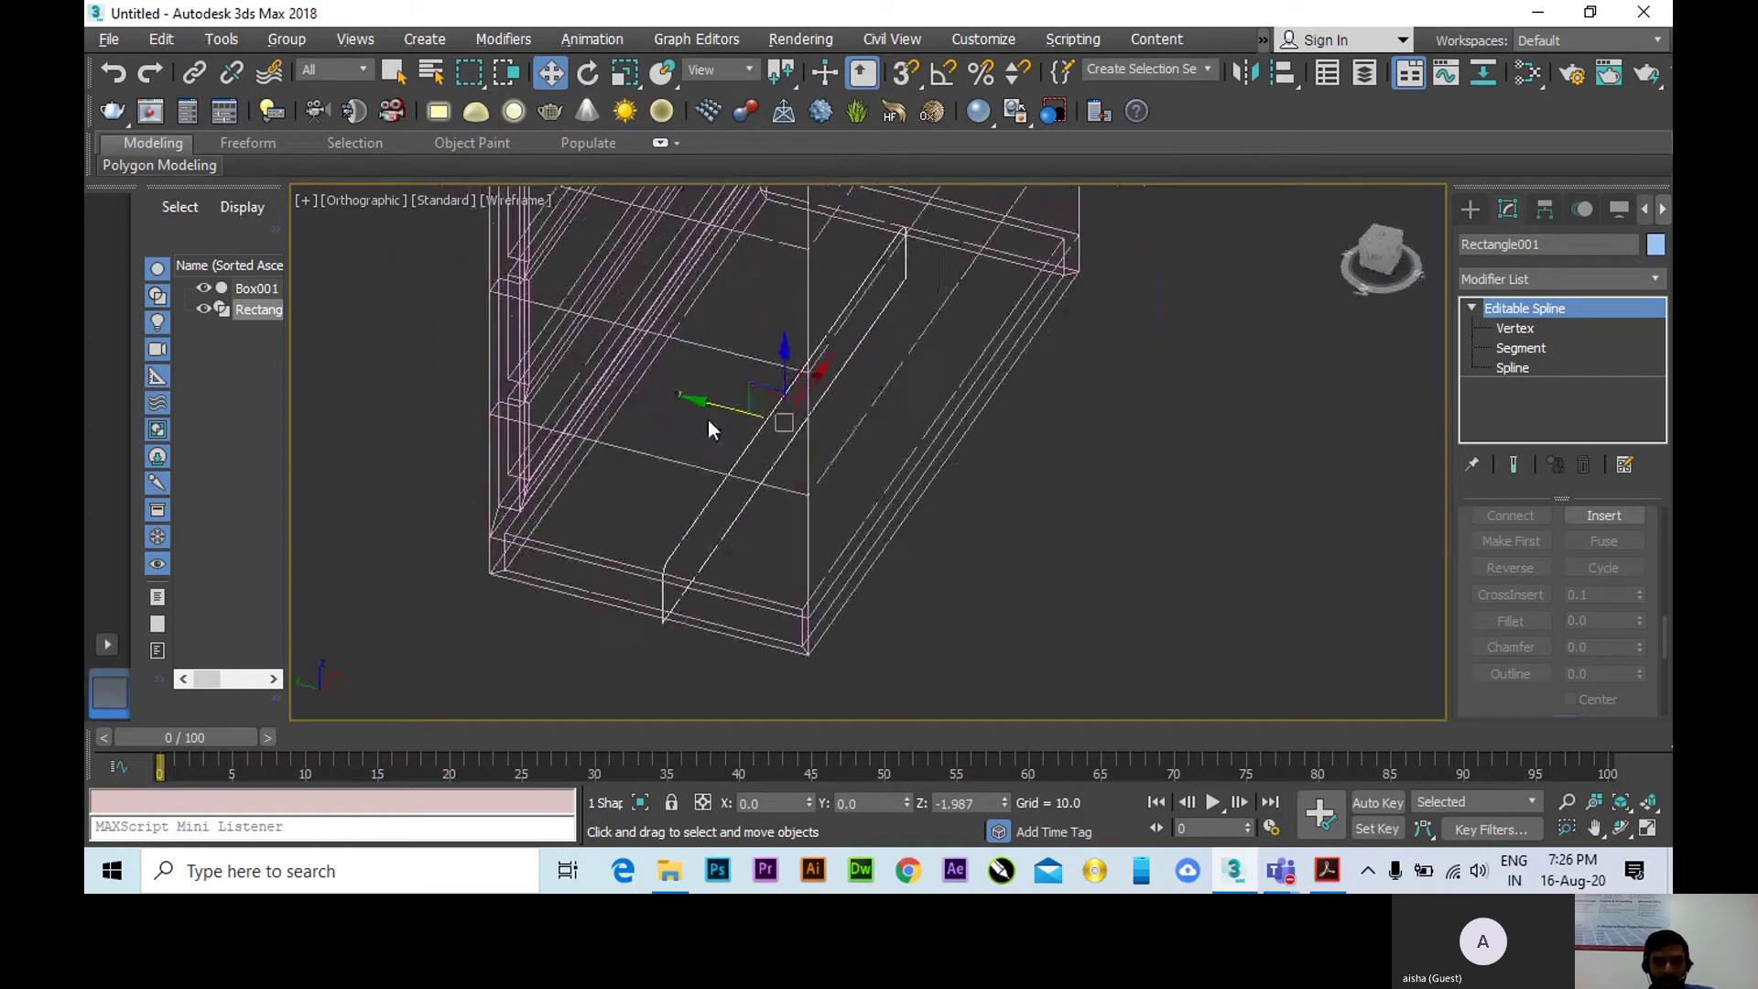
drag(706, 400, 929, 534)
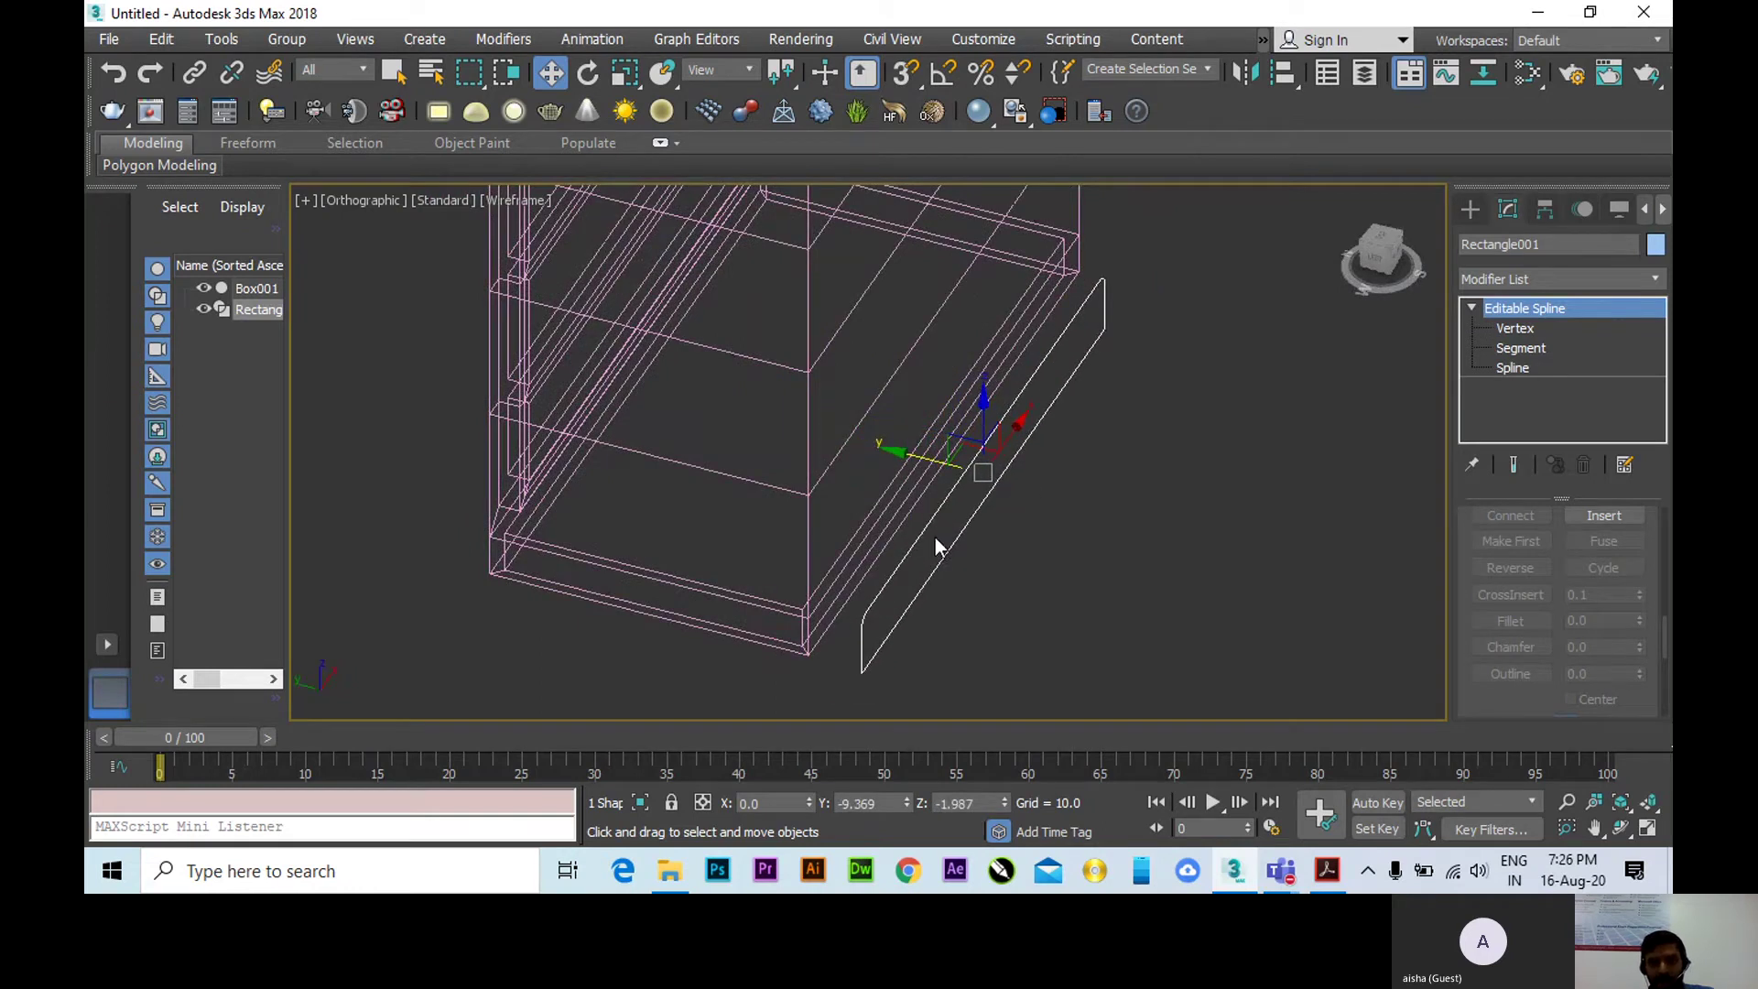
scroll(936, 547, down, 2)
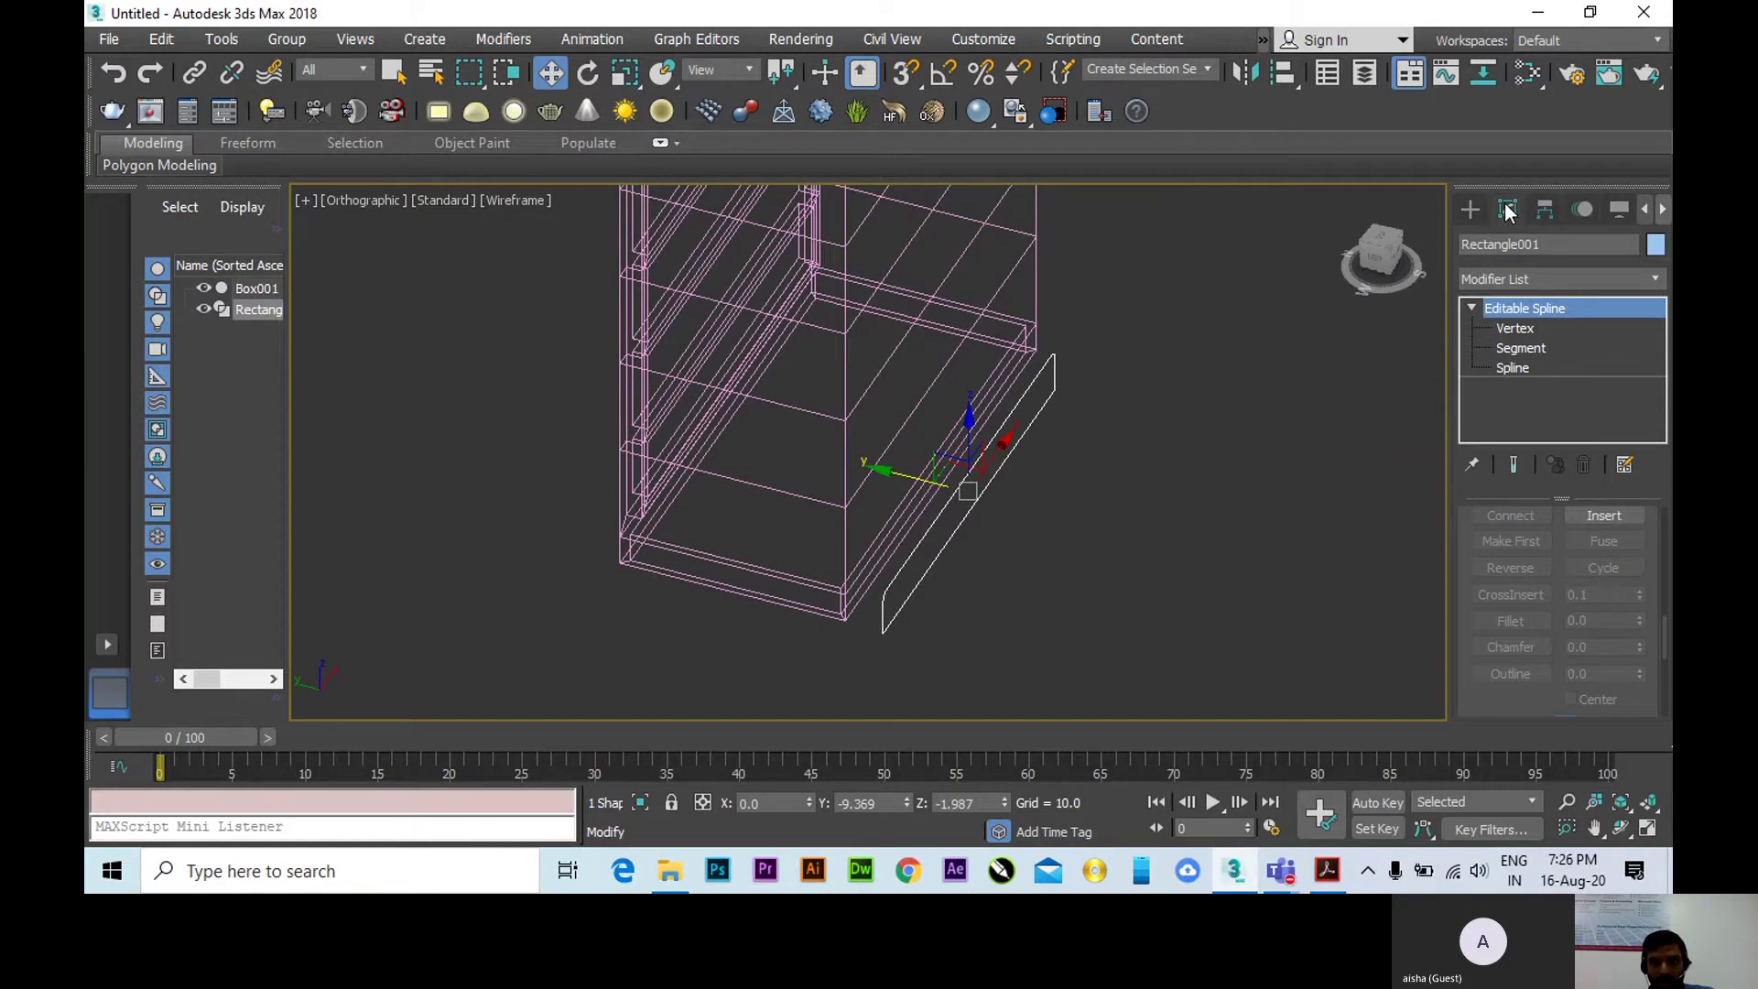
Apply an Extrude modifier to the rounded rectangle with an amount of -20 so it runs beneath the cabinet.
click(1658, 279)
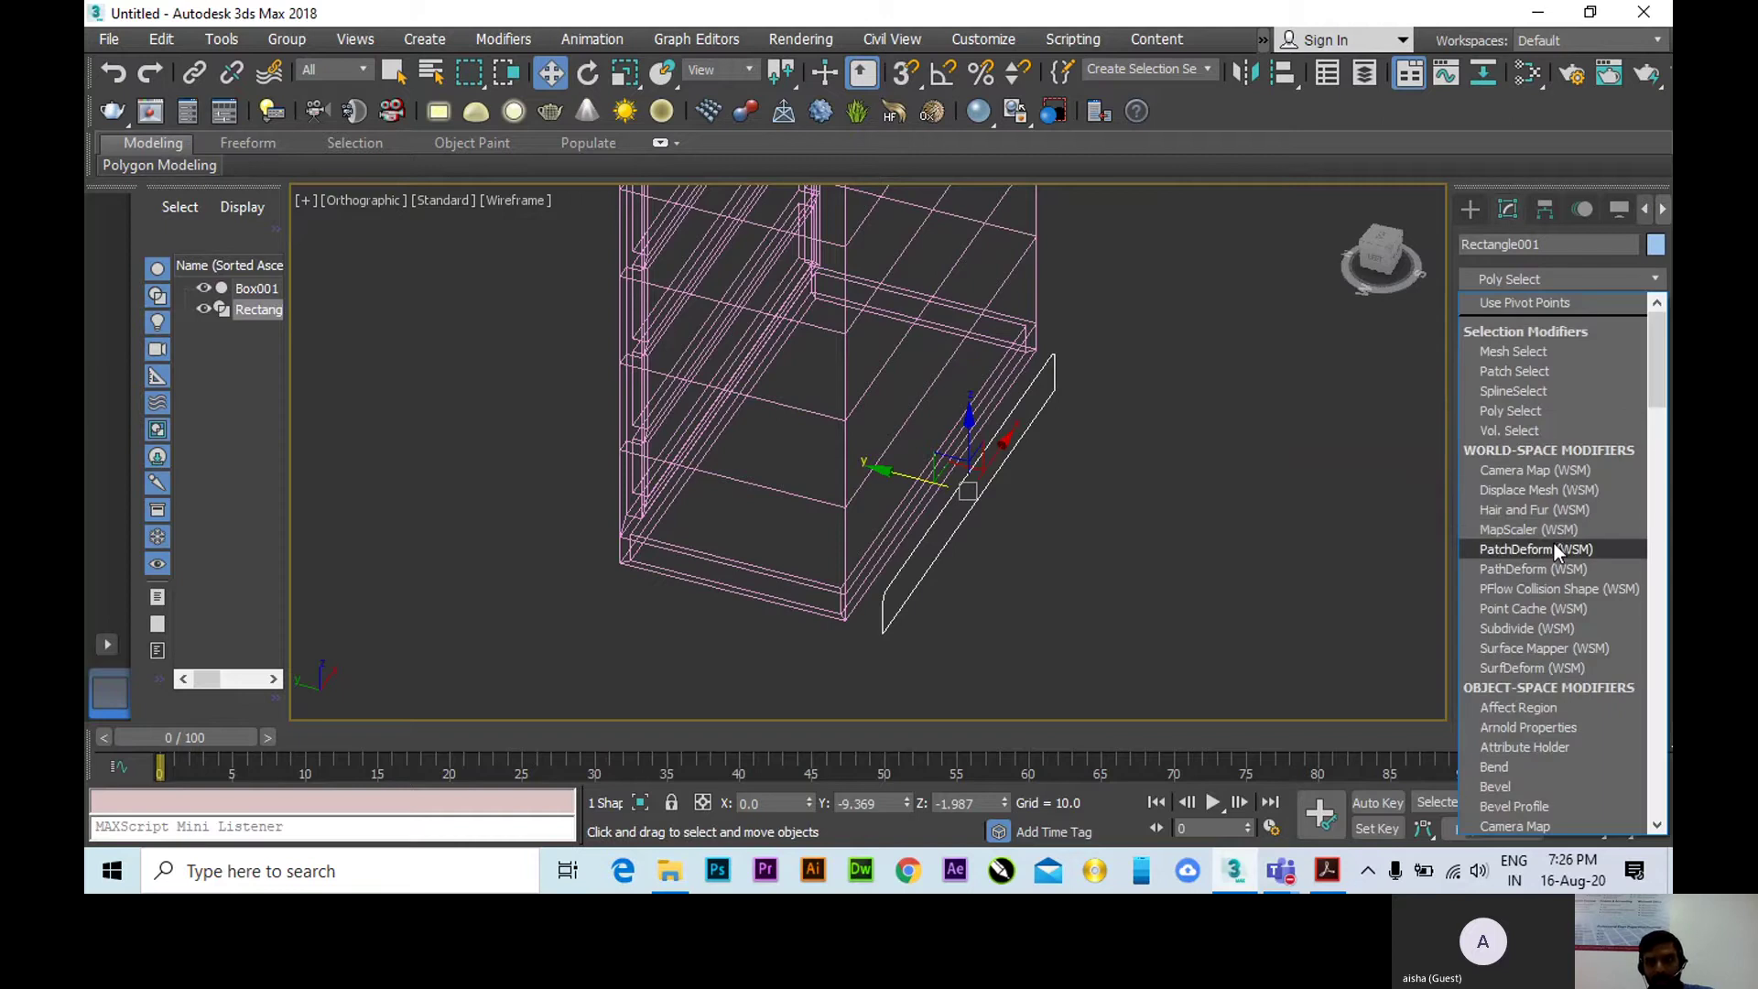
scroll(1553, 551, down, 3)
scroll(1552, 551, down, 10)
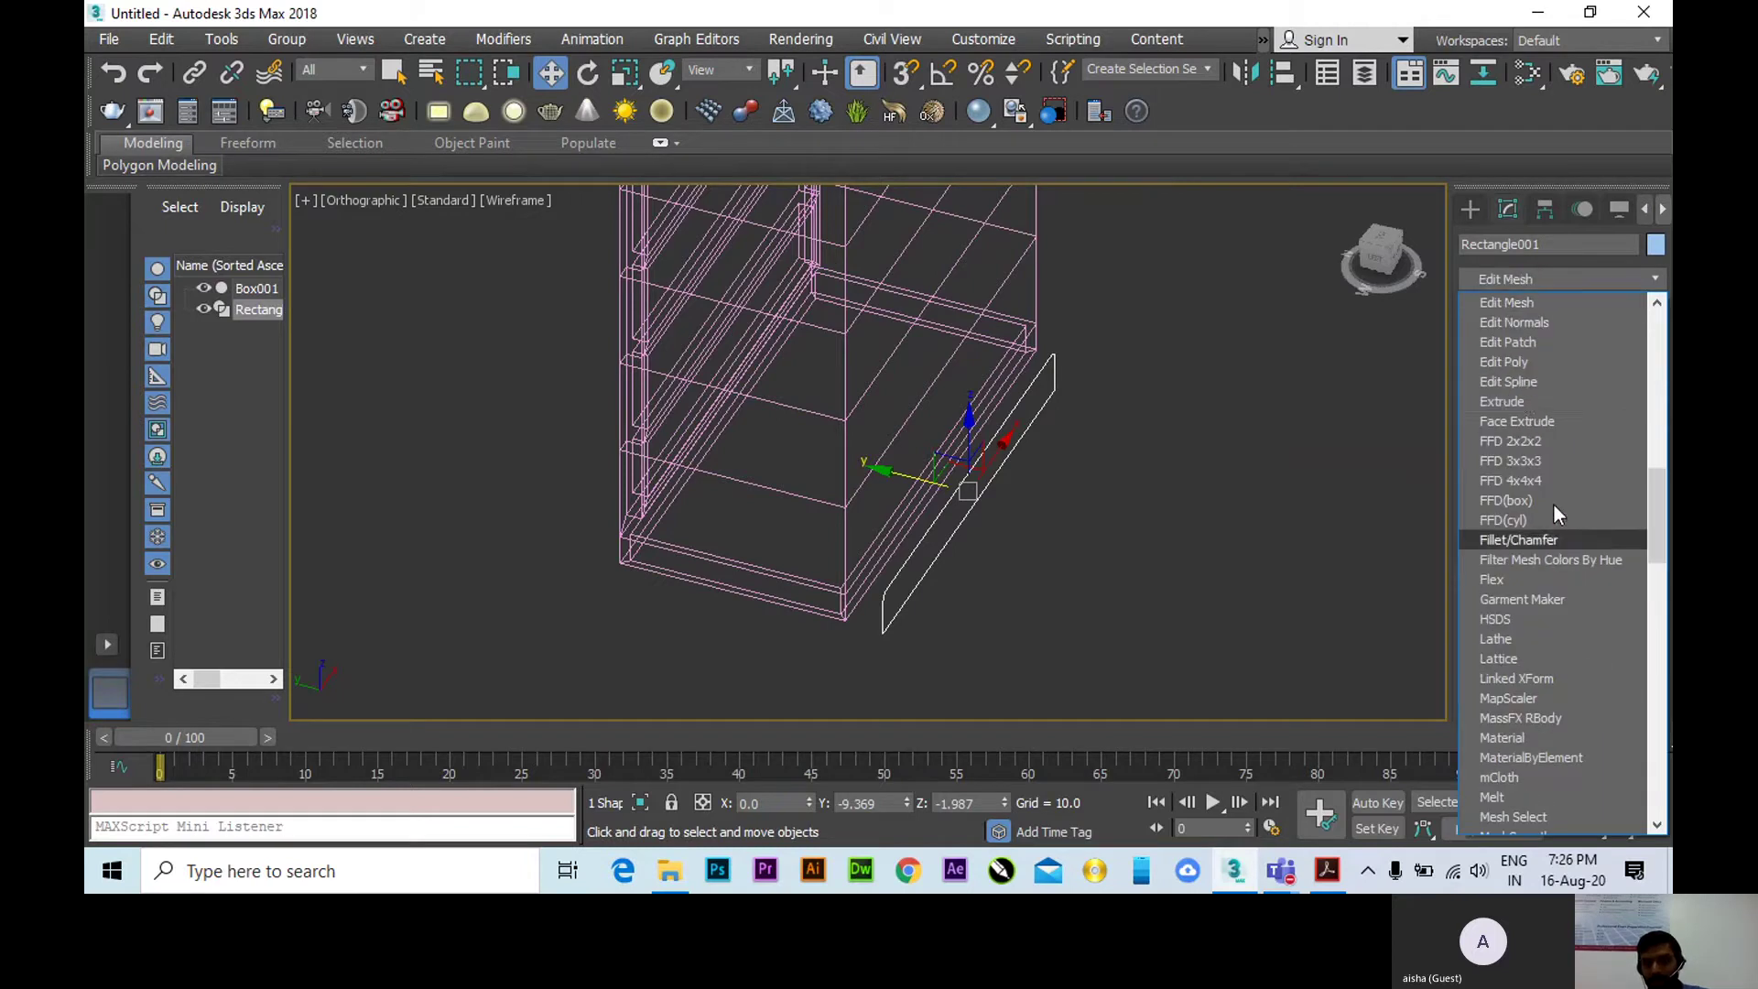
click(1525, 401)
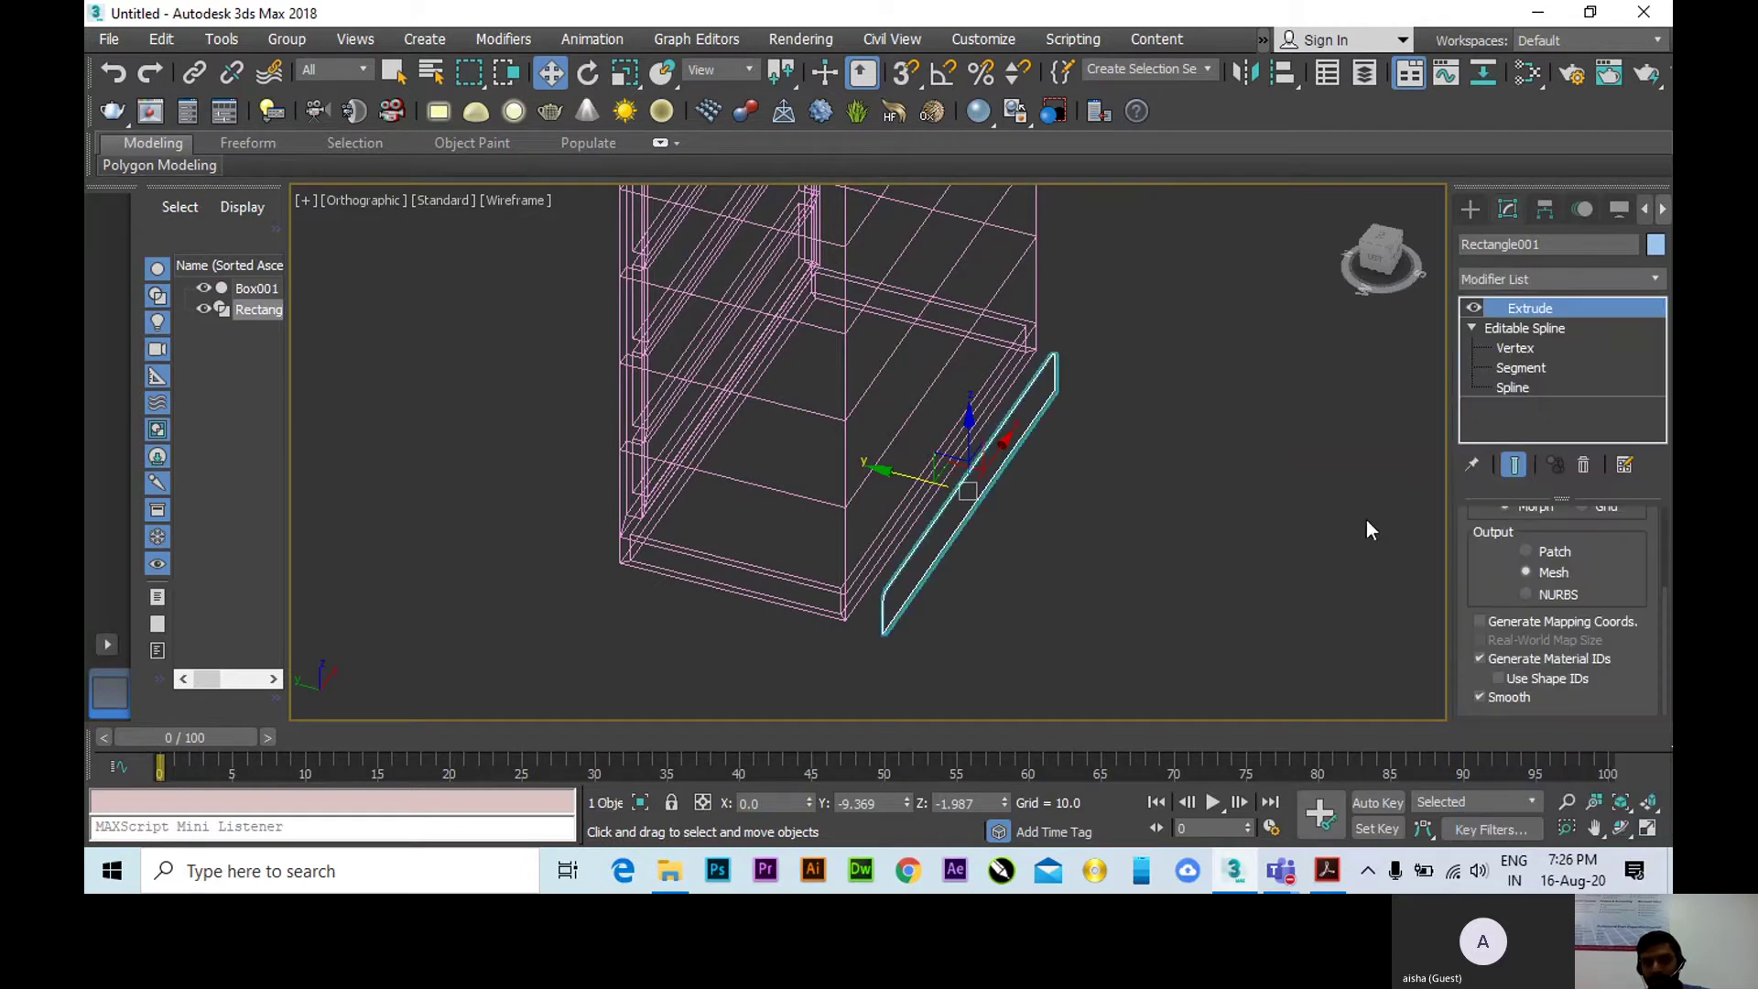
drag(1626, 563, 1628, 715)
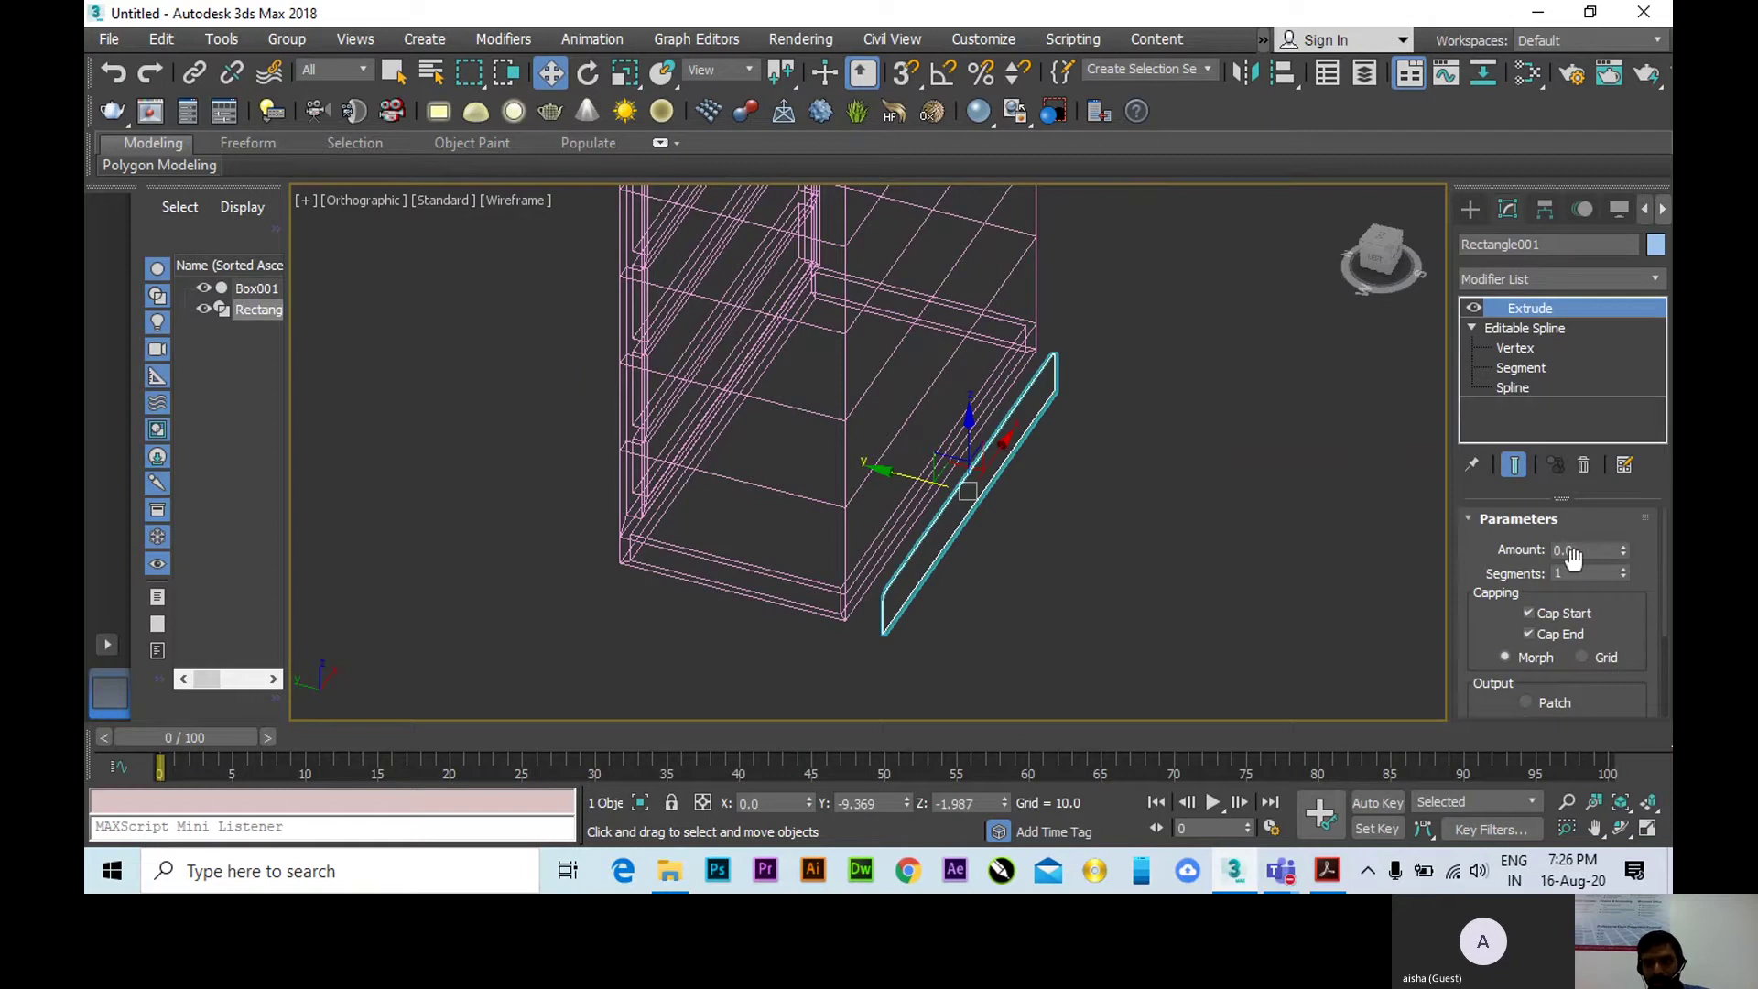
drag(1623, 549, 1633, 594)
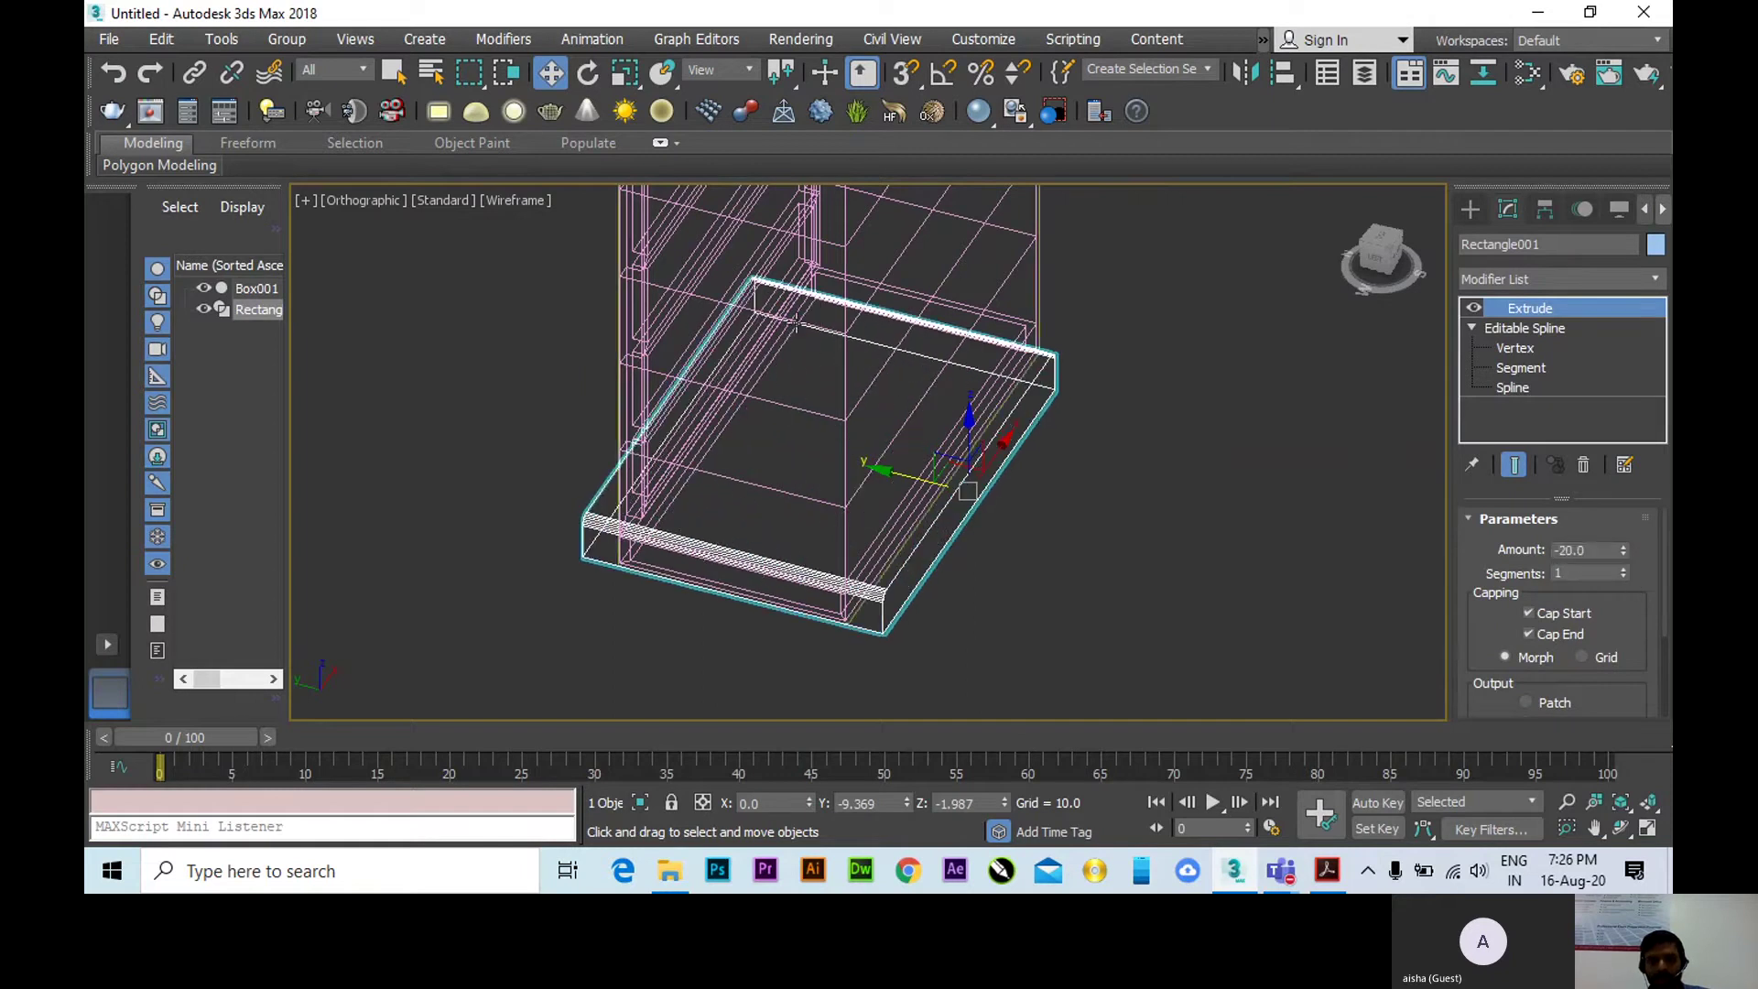
Display the model with default shading and examine the extruded base's rounded edges and fit against the cabinet from several angles.
click(519, 201)
click(562, 227)
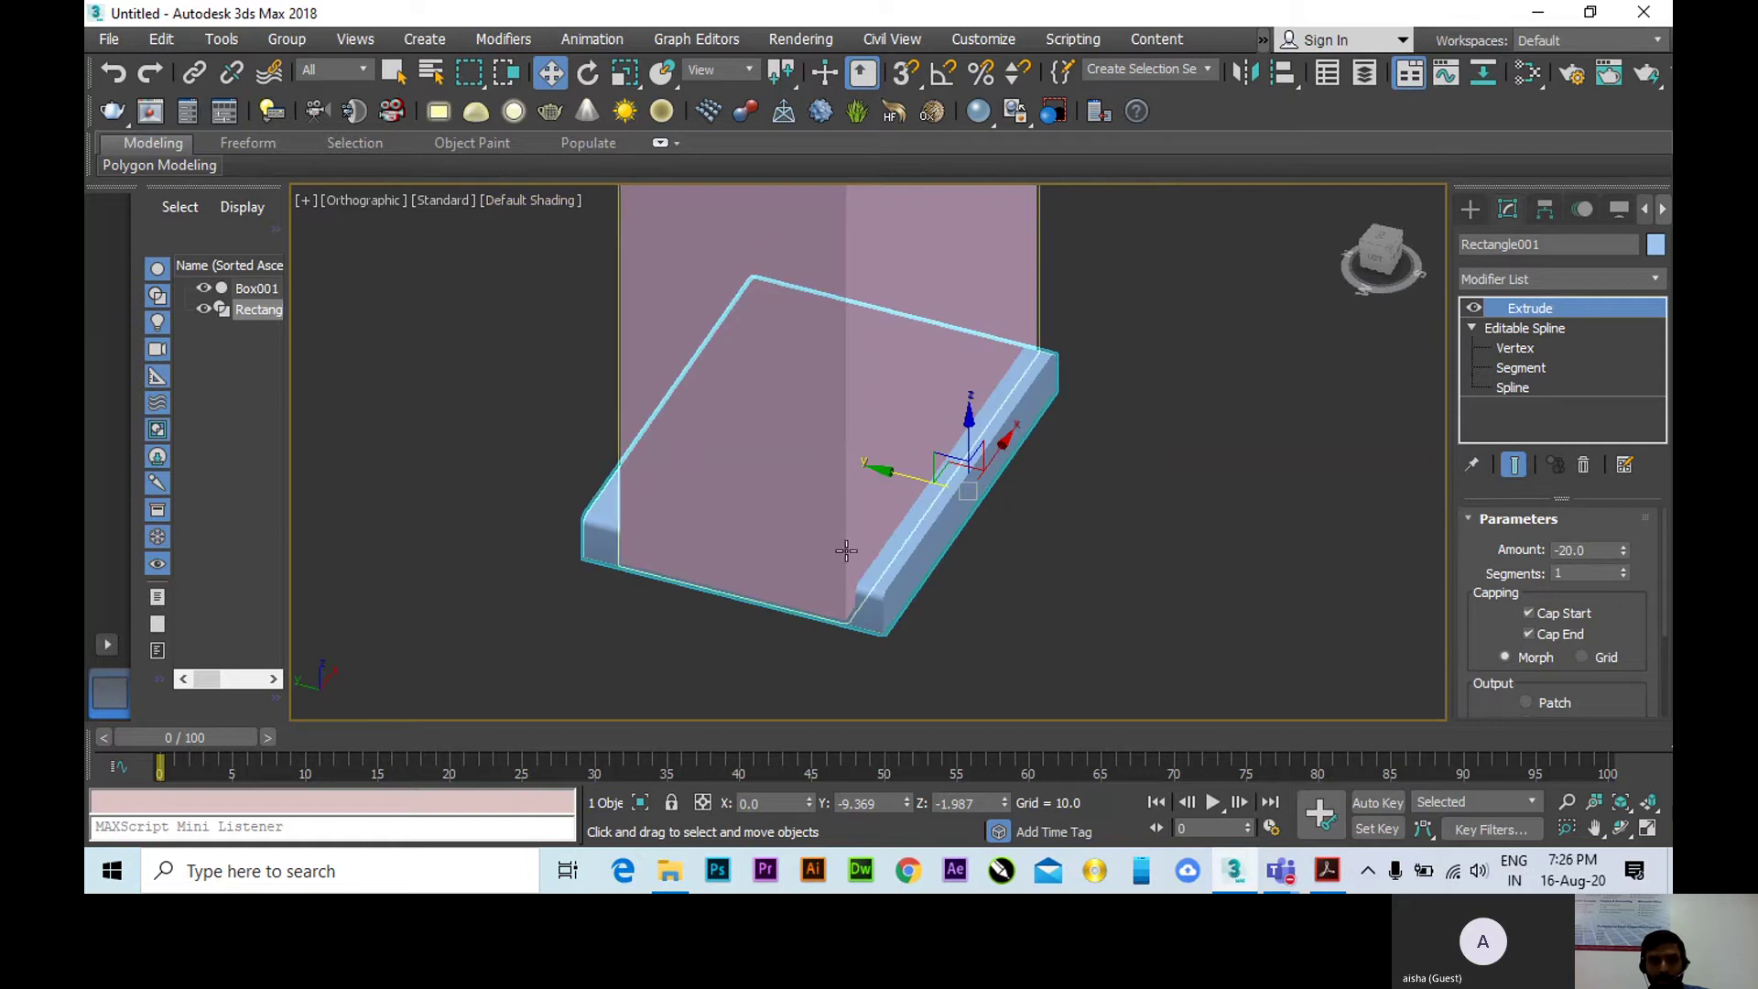
alt+middle_drag(1000, 536, 669, 515)
alt+middle_drag(766, 520, 800, 580)
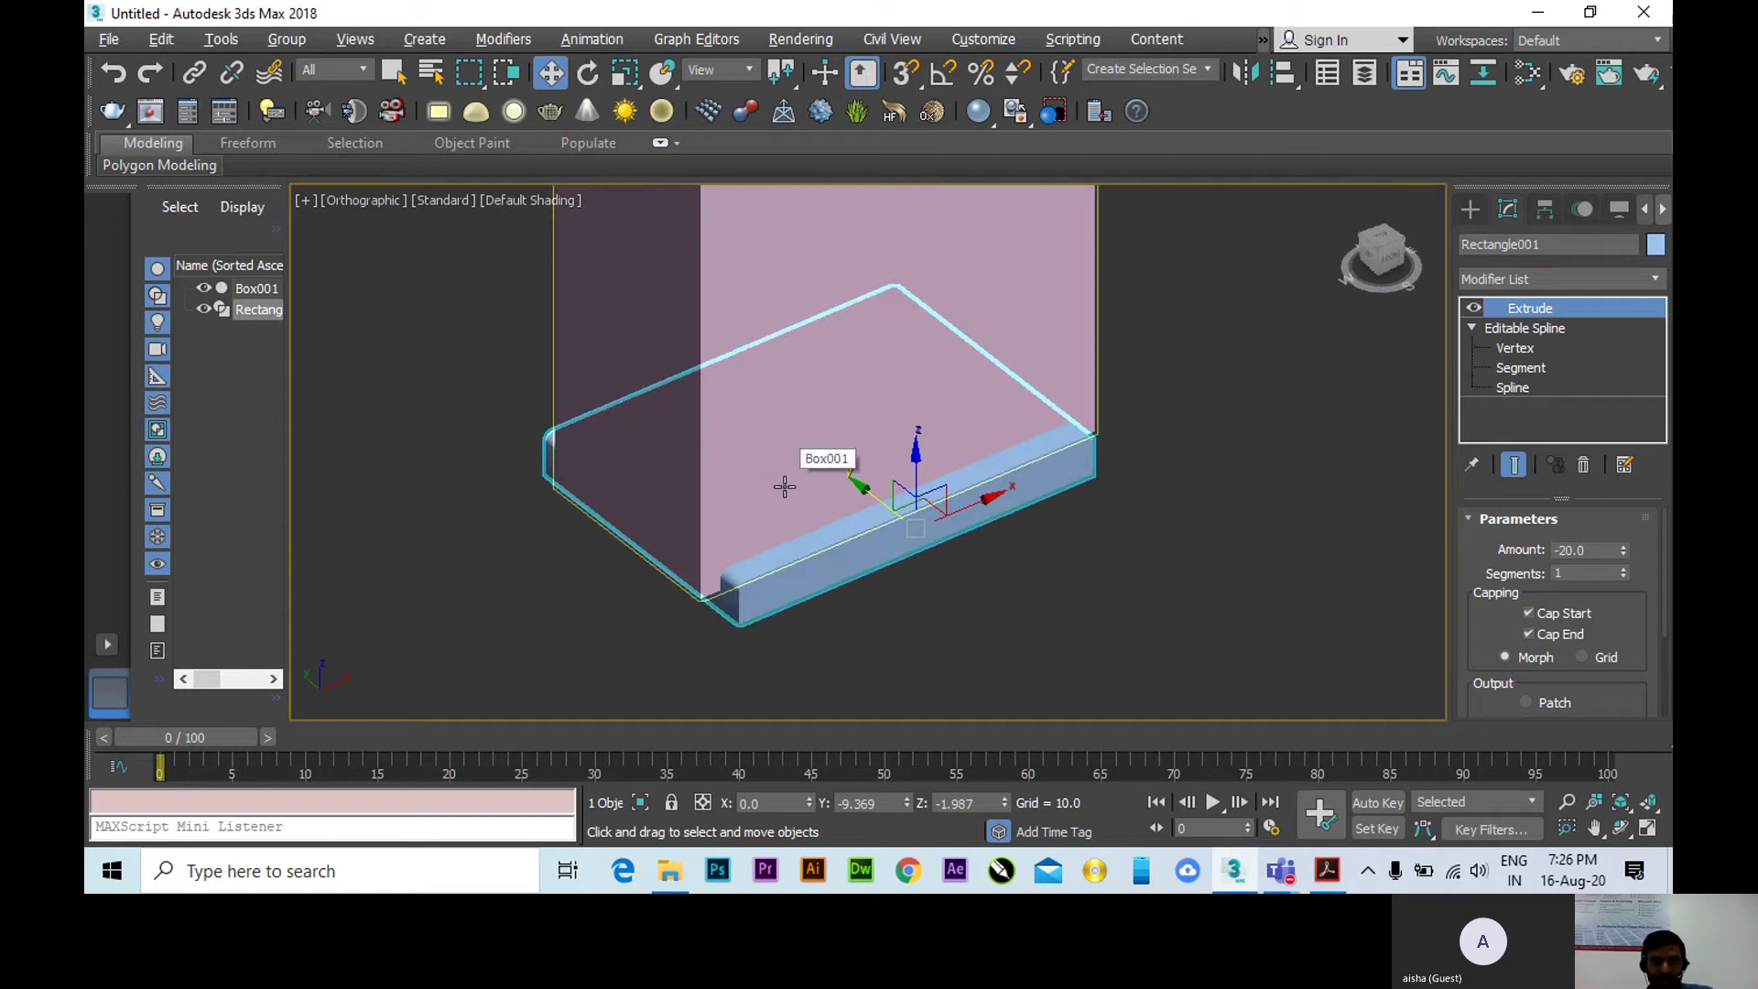
alt+middle_drag(785, 479, 800, 498)
scroll(761, 626, up, 3)
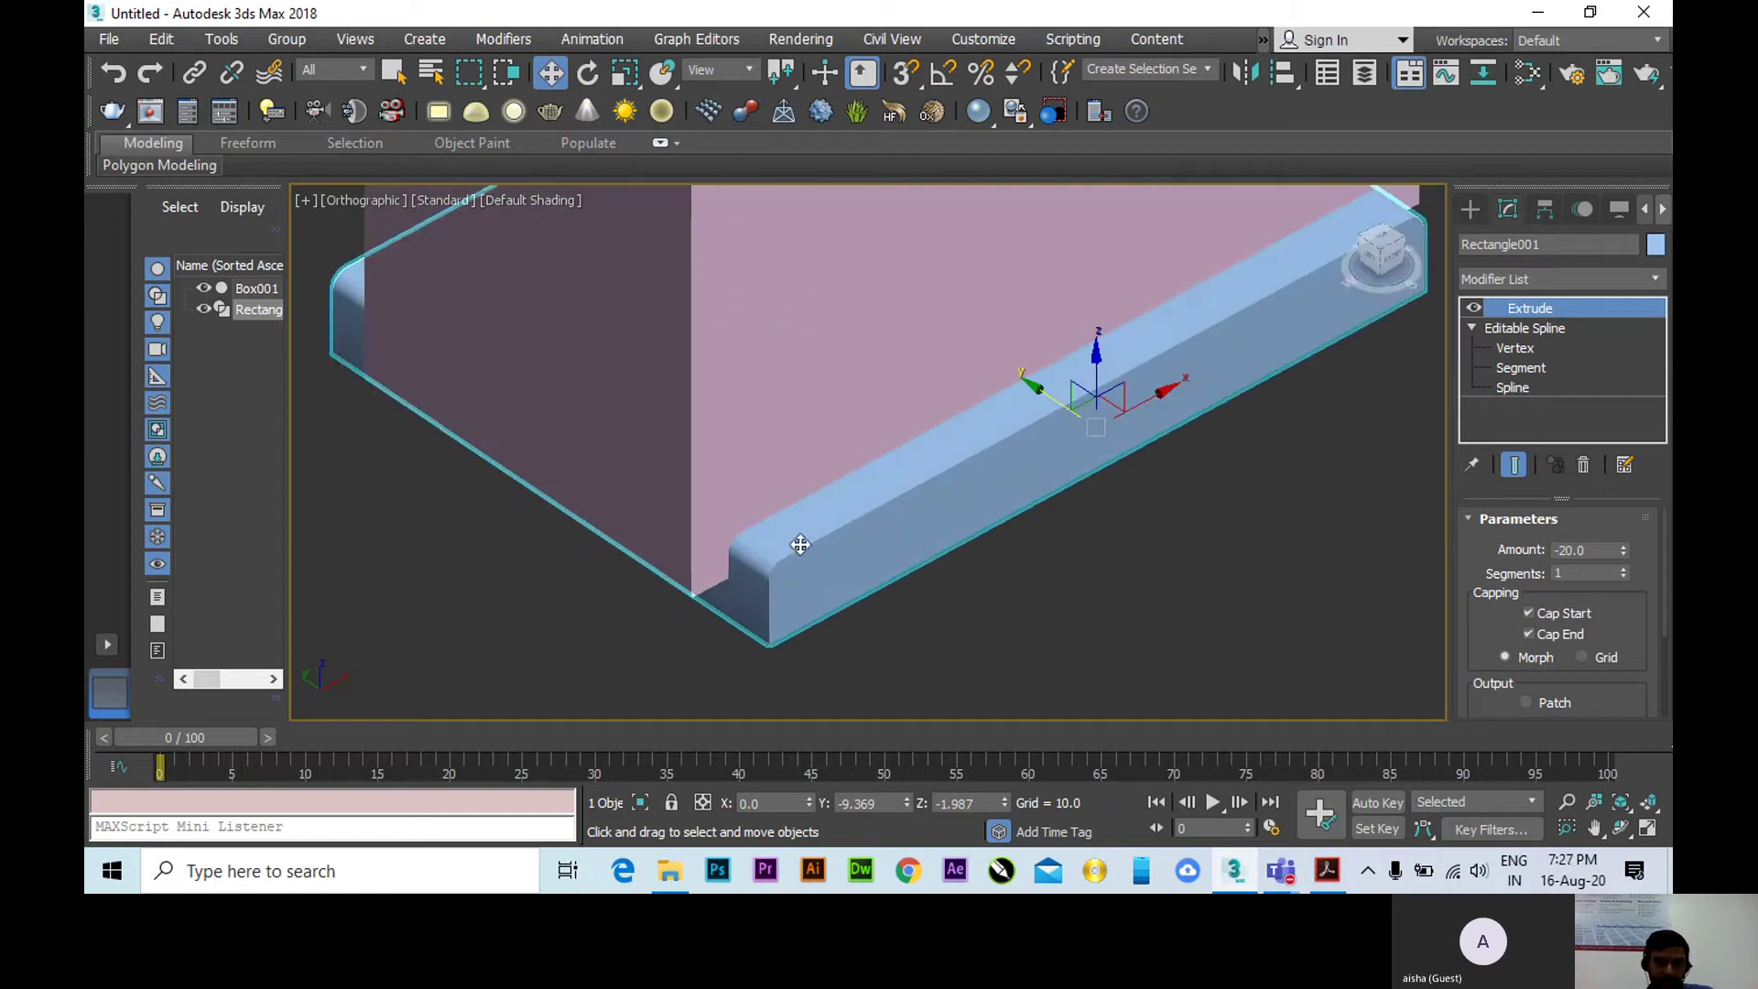
alt+middle_drag(788, 570, 794, 569)
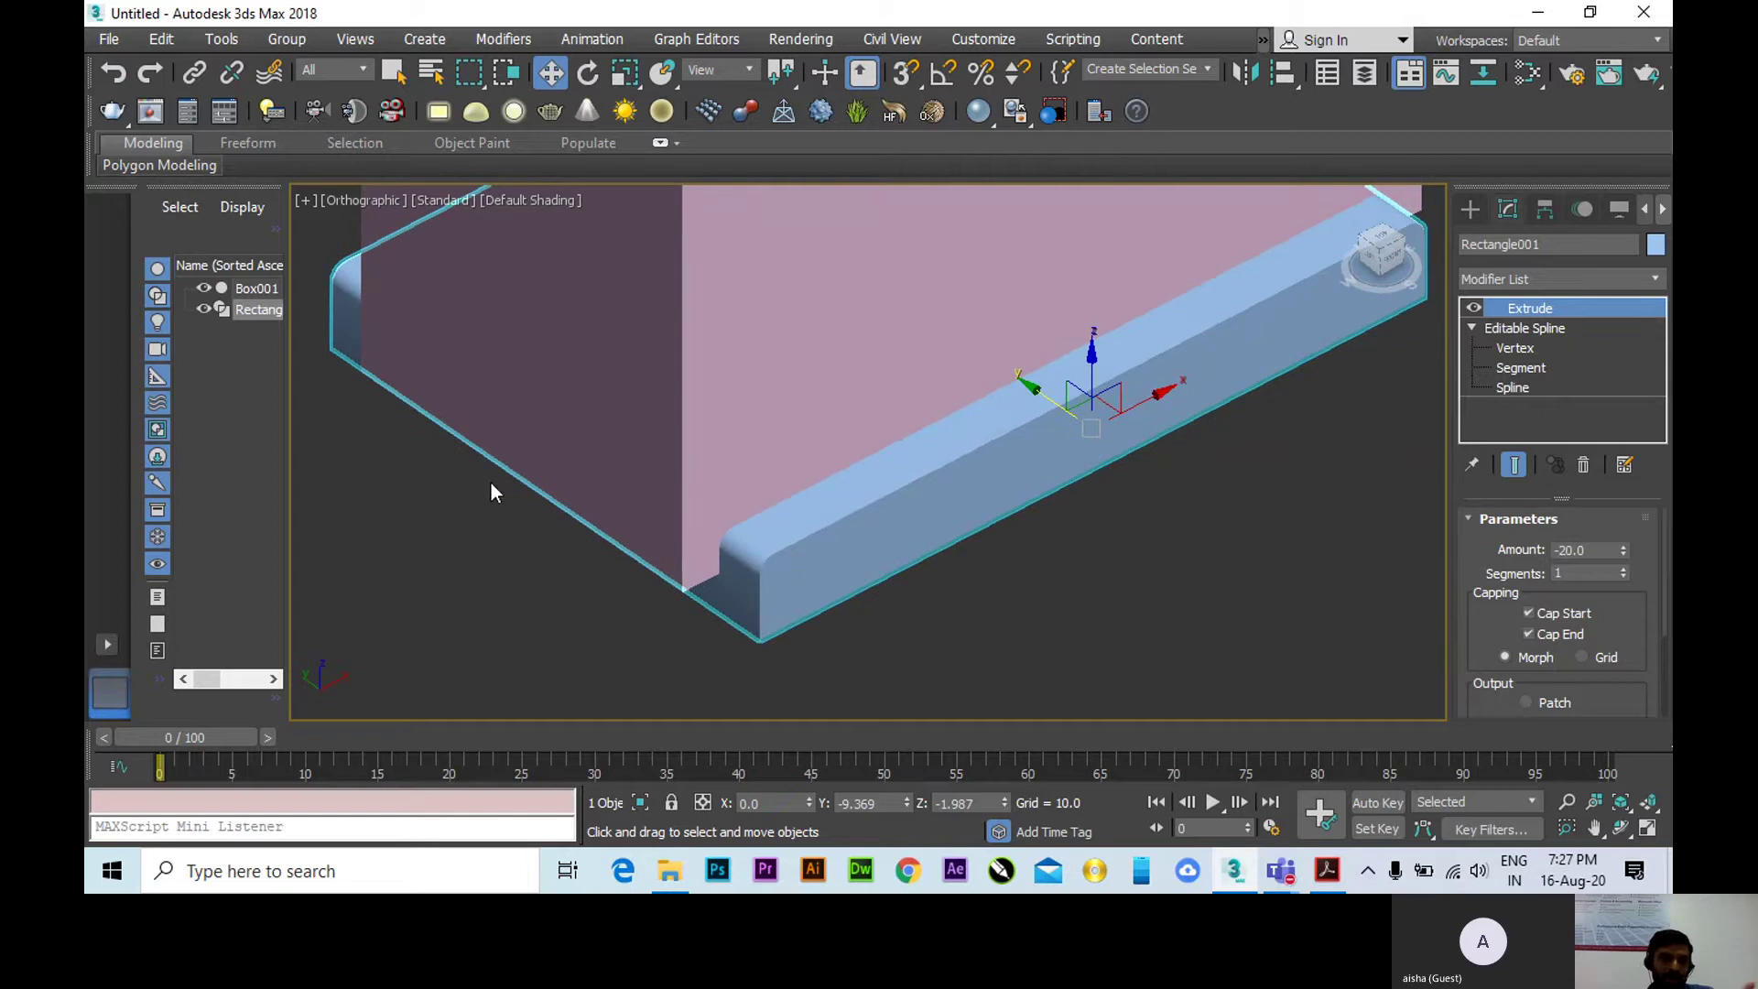
scroll(600, 480, down, 2)
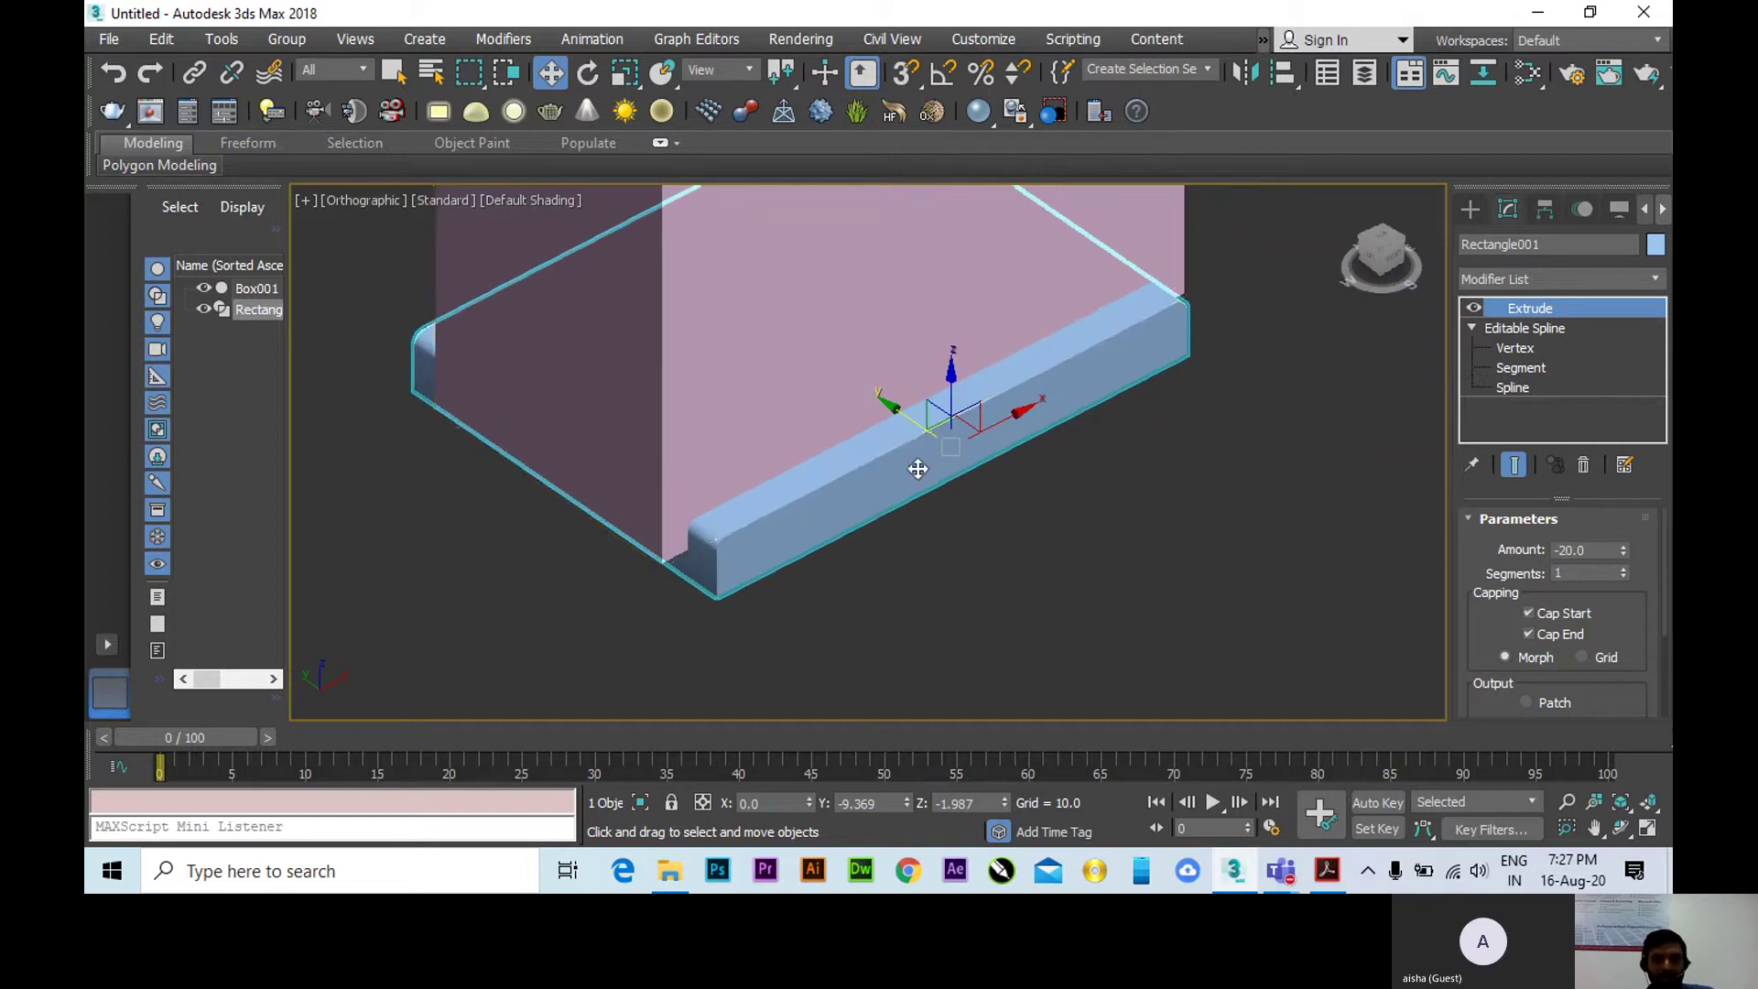
scroll(875, 531, down, 2)
scroll(872, 483, up, 2)
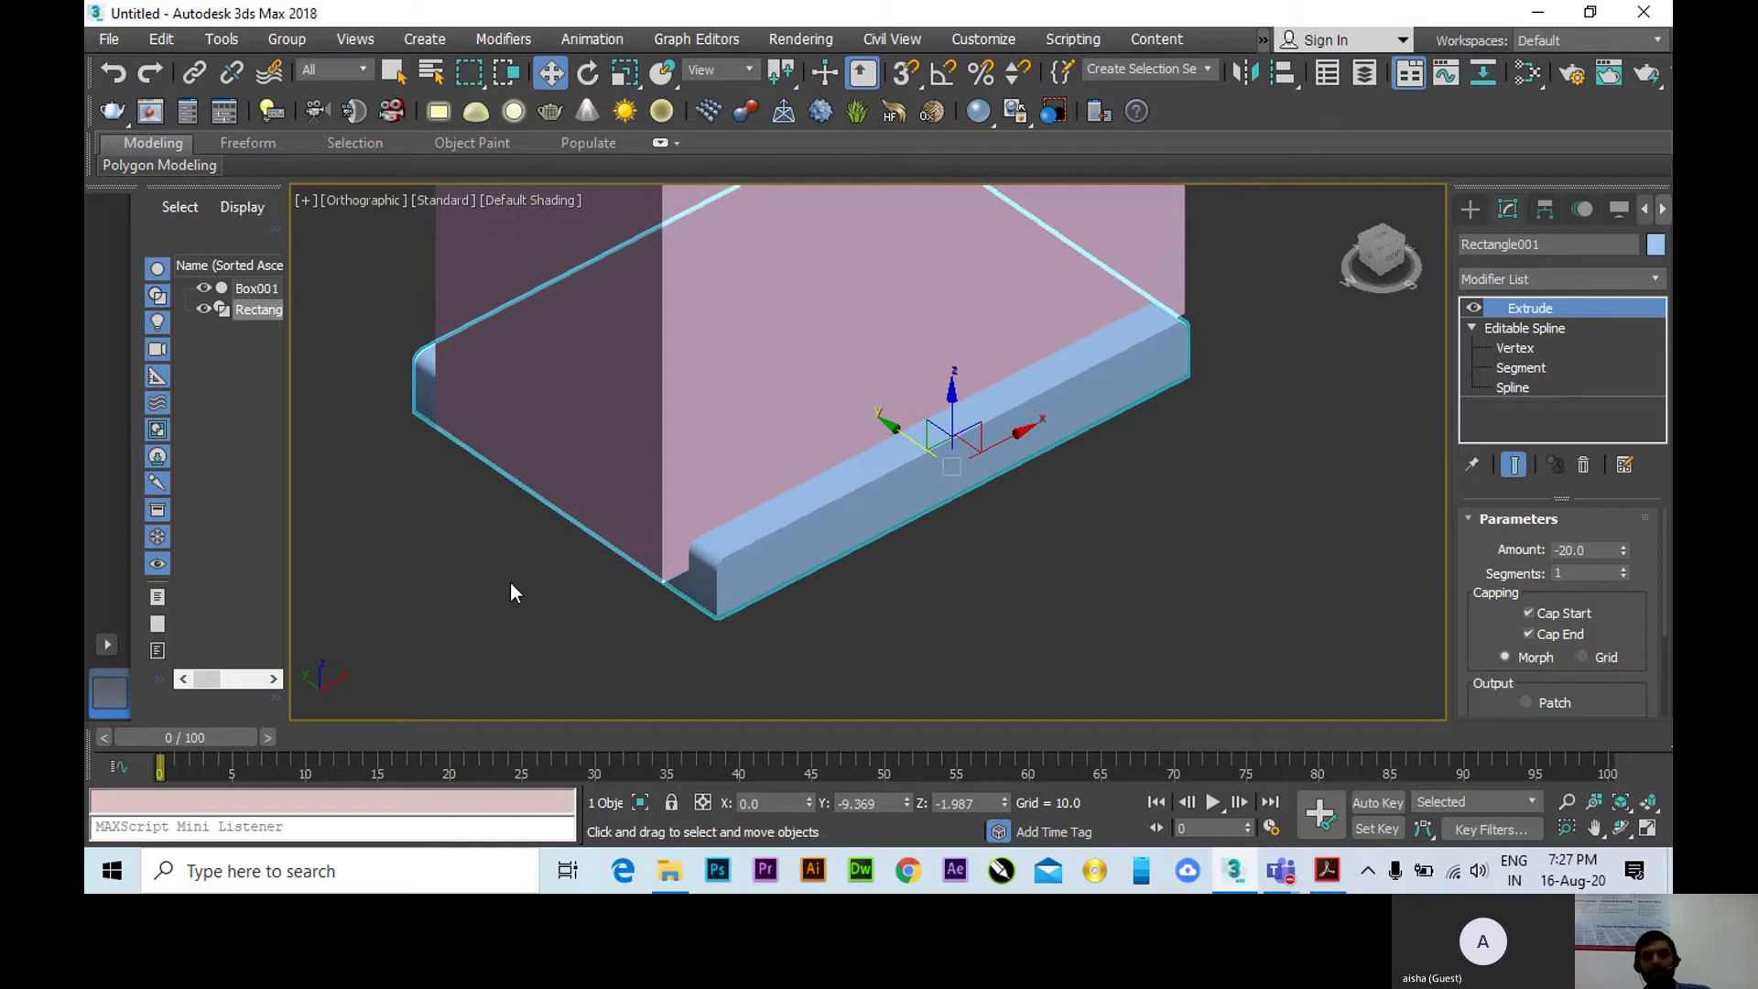
In the Left view, create a second rectangle at the origin with length 3 and width 13.
key(l)
scroll(864, 463, up, 6)
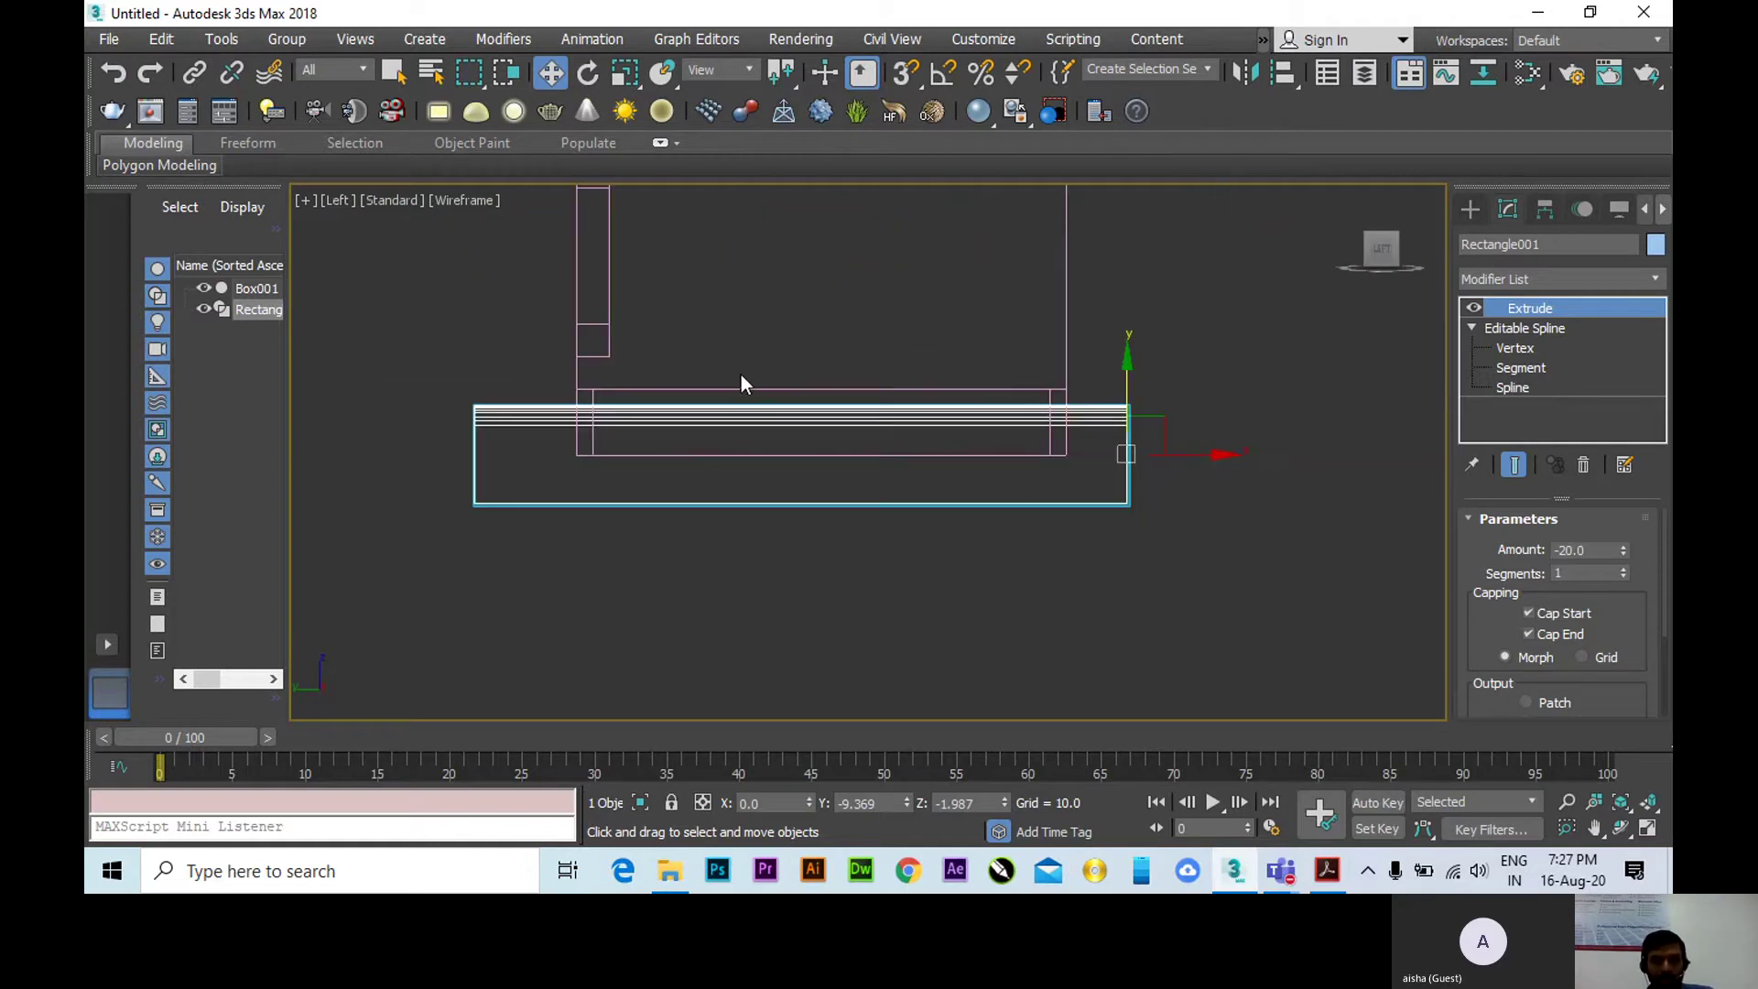
scroll(742, 381, up, 1)
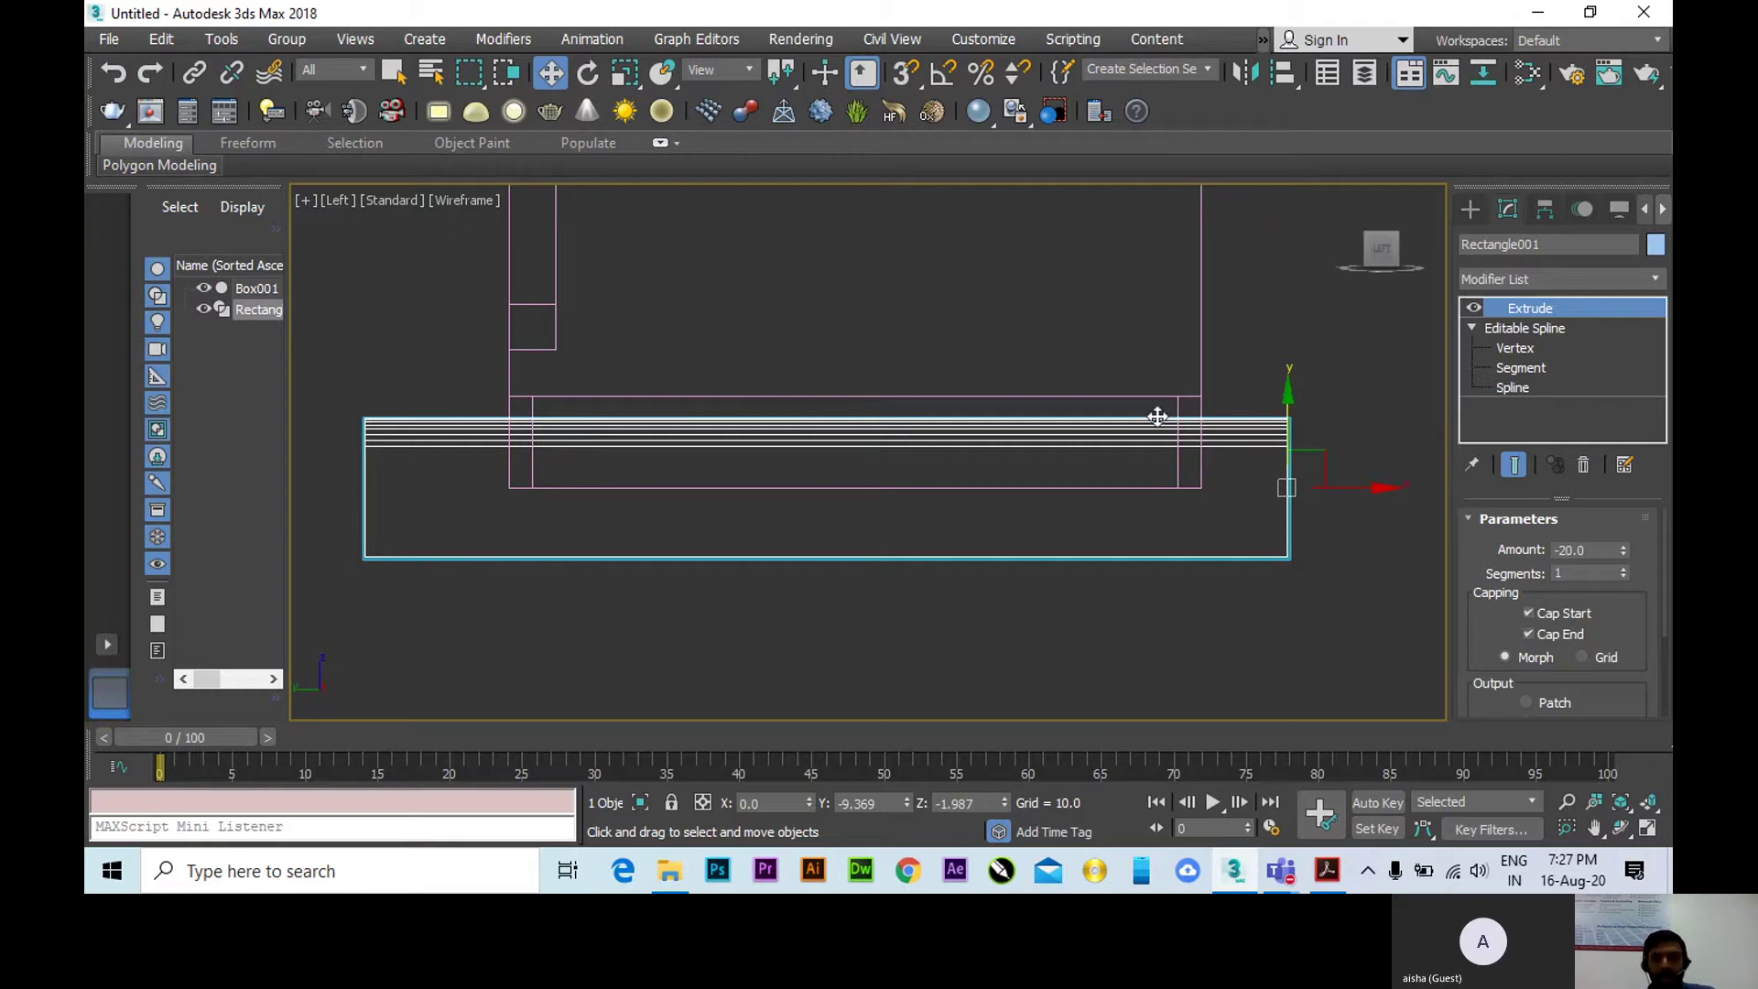
click(1468, 207)
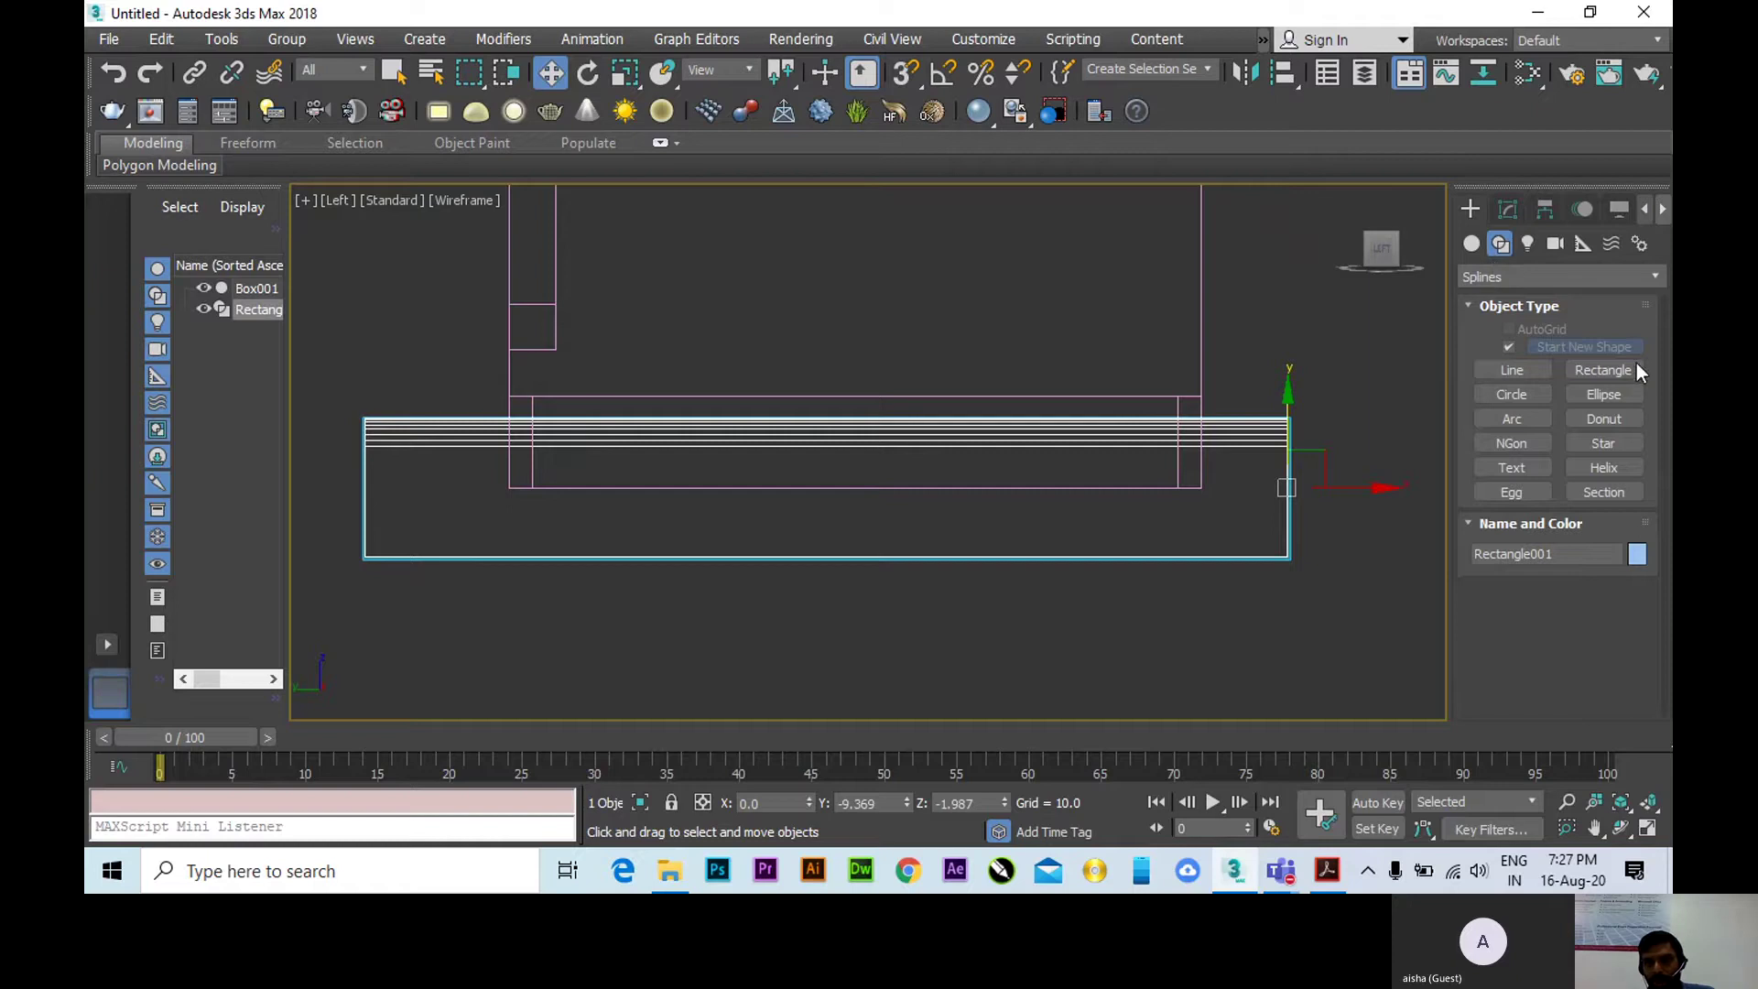
click(1603, 371)
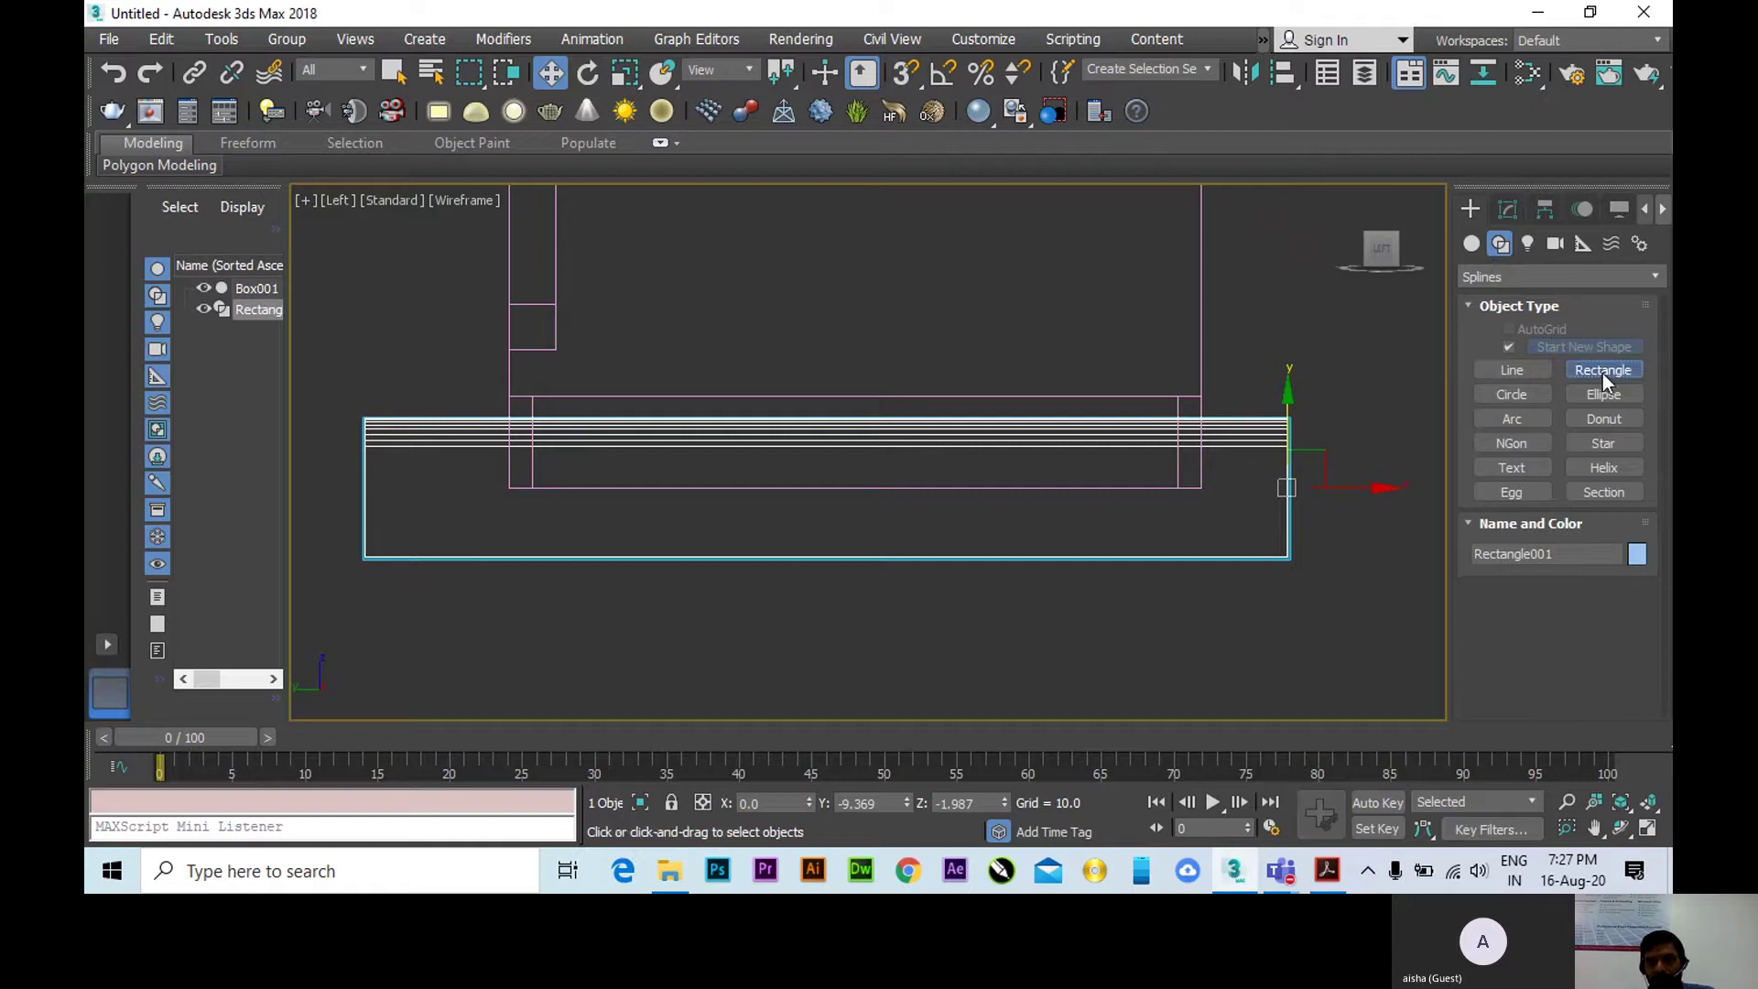
click(1502, 702)
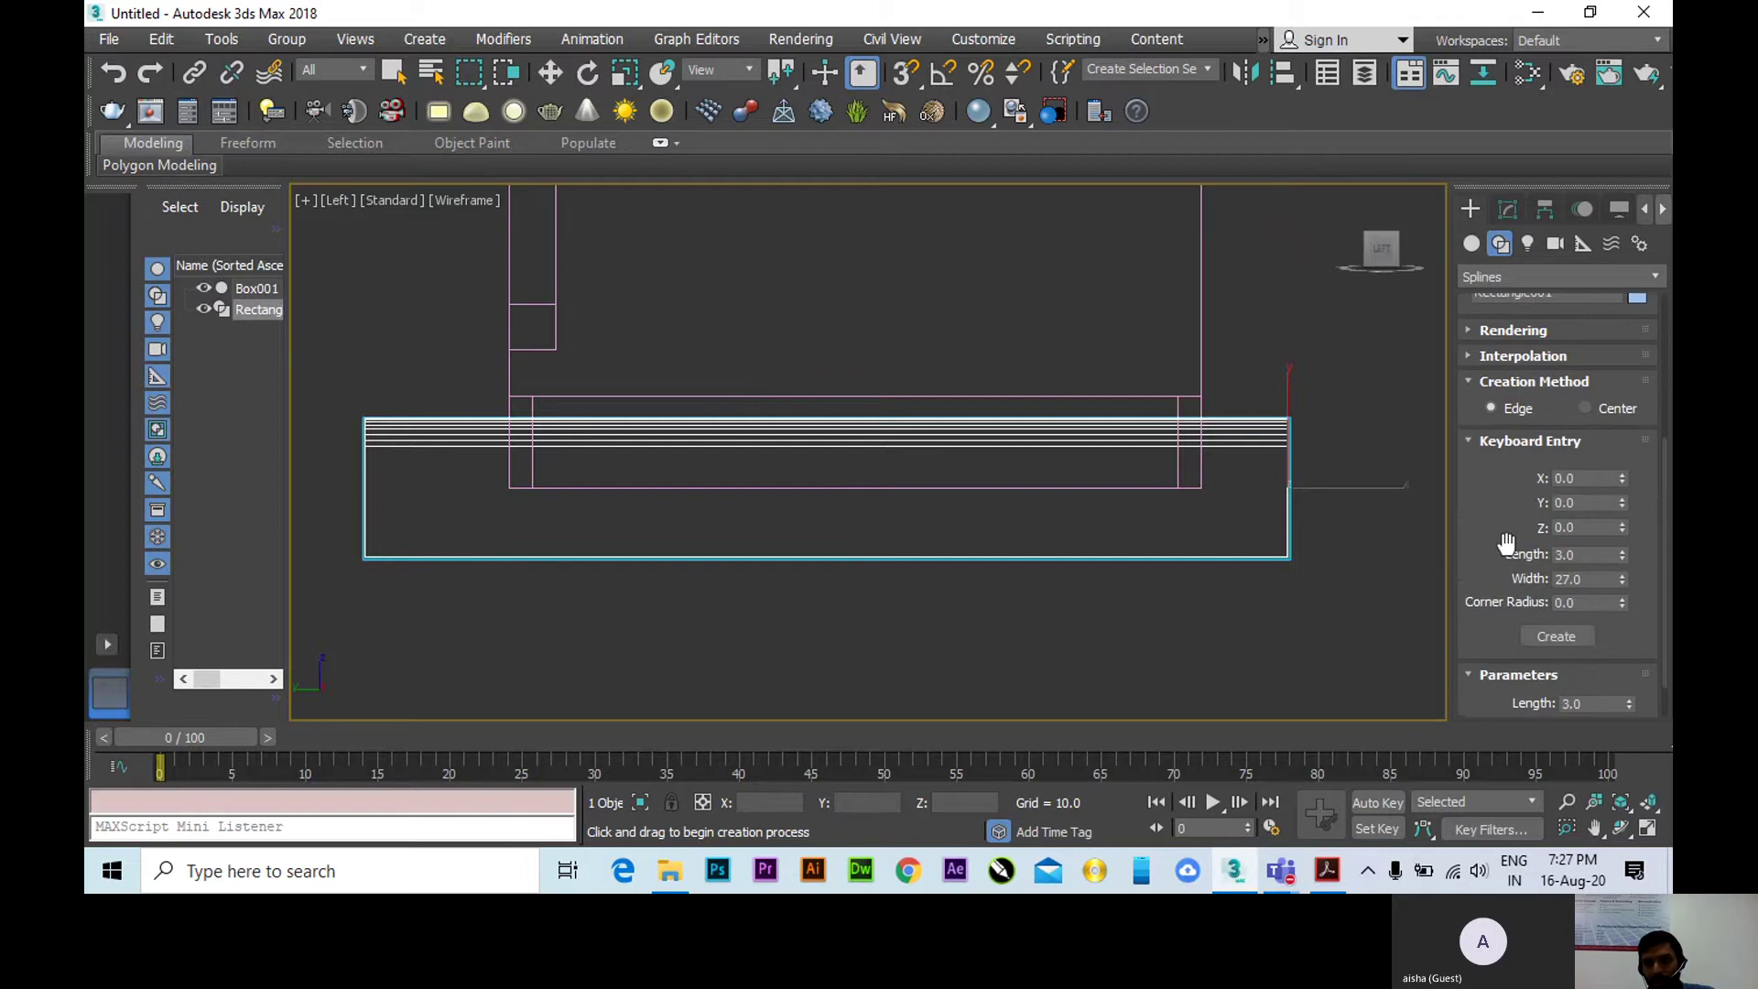
click(1601, 578)
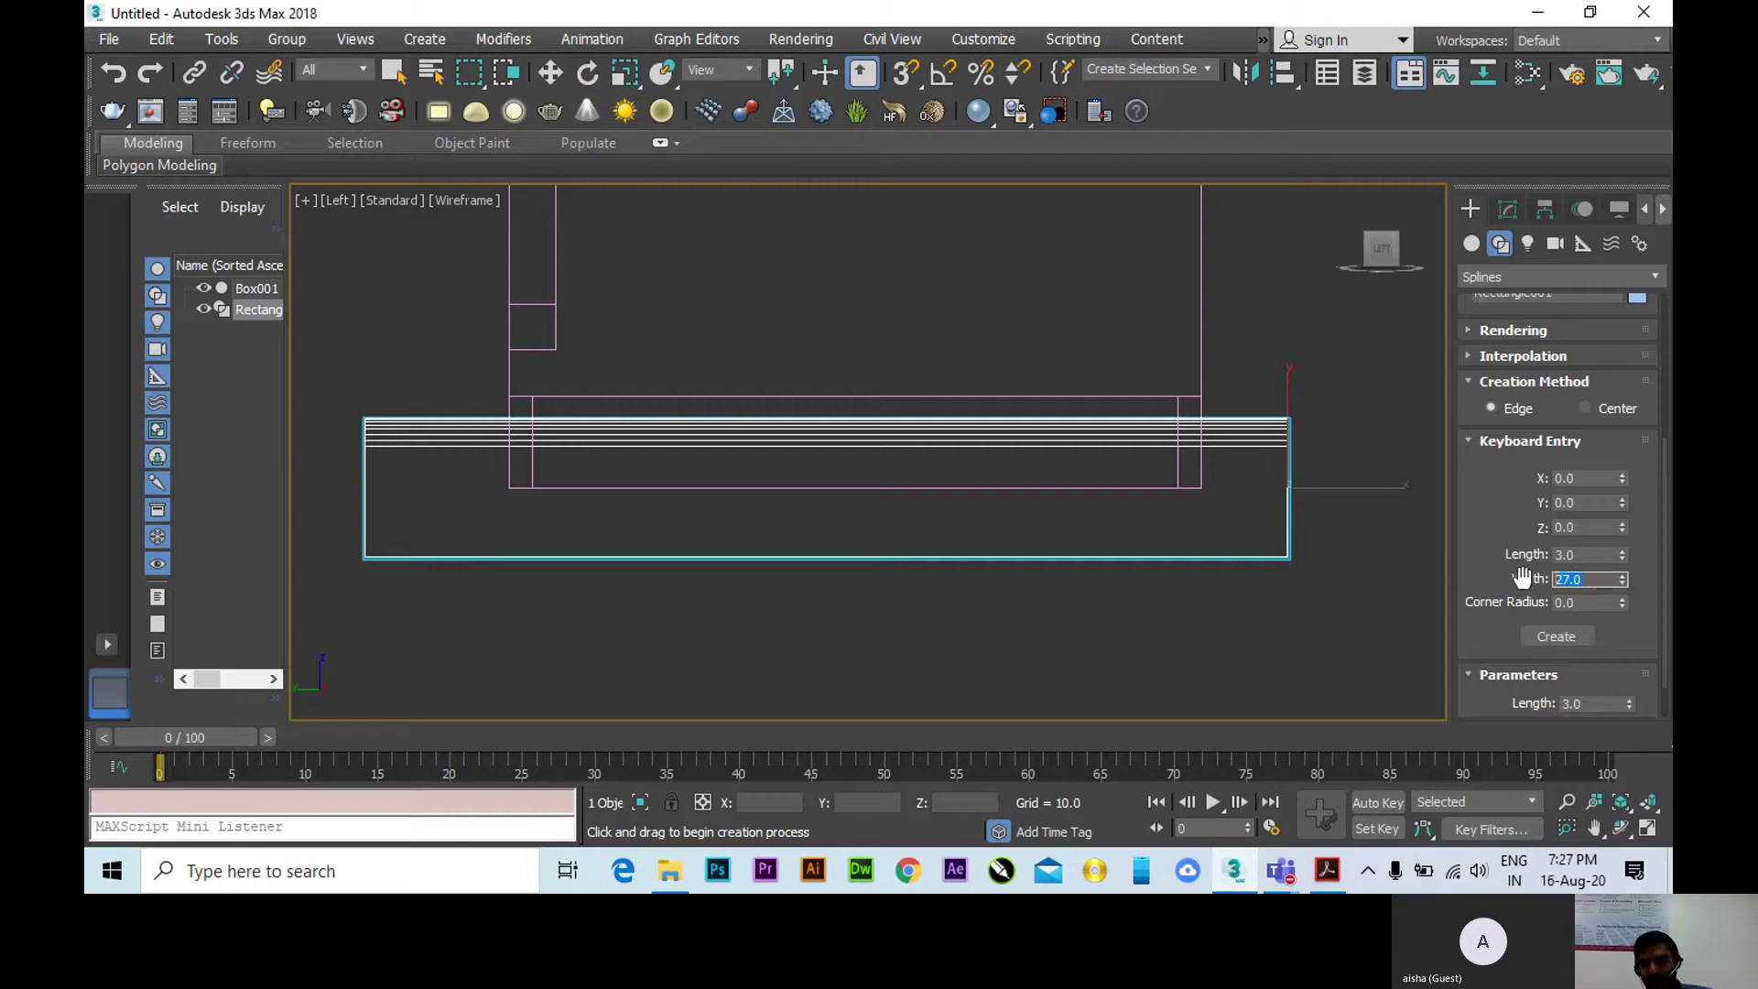
text(13)
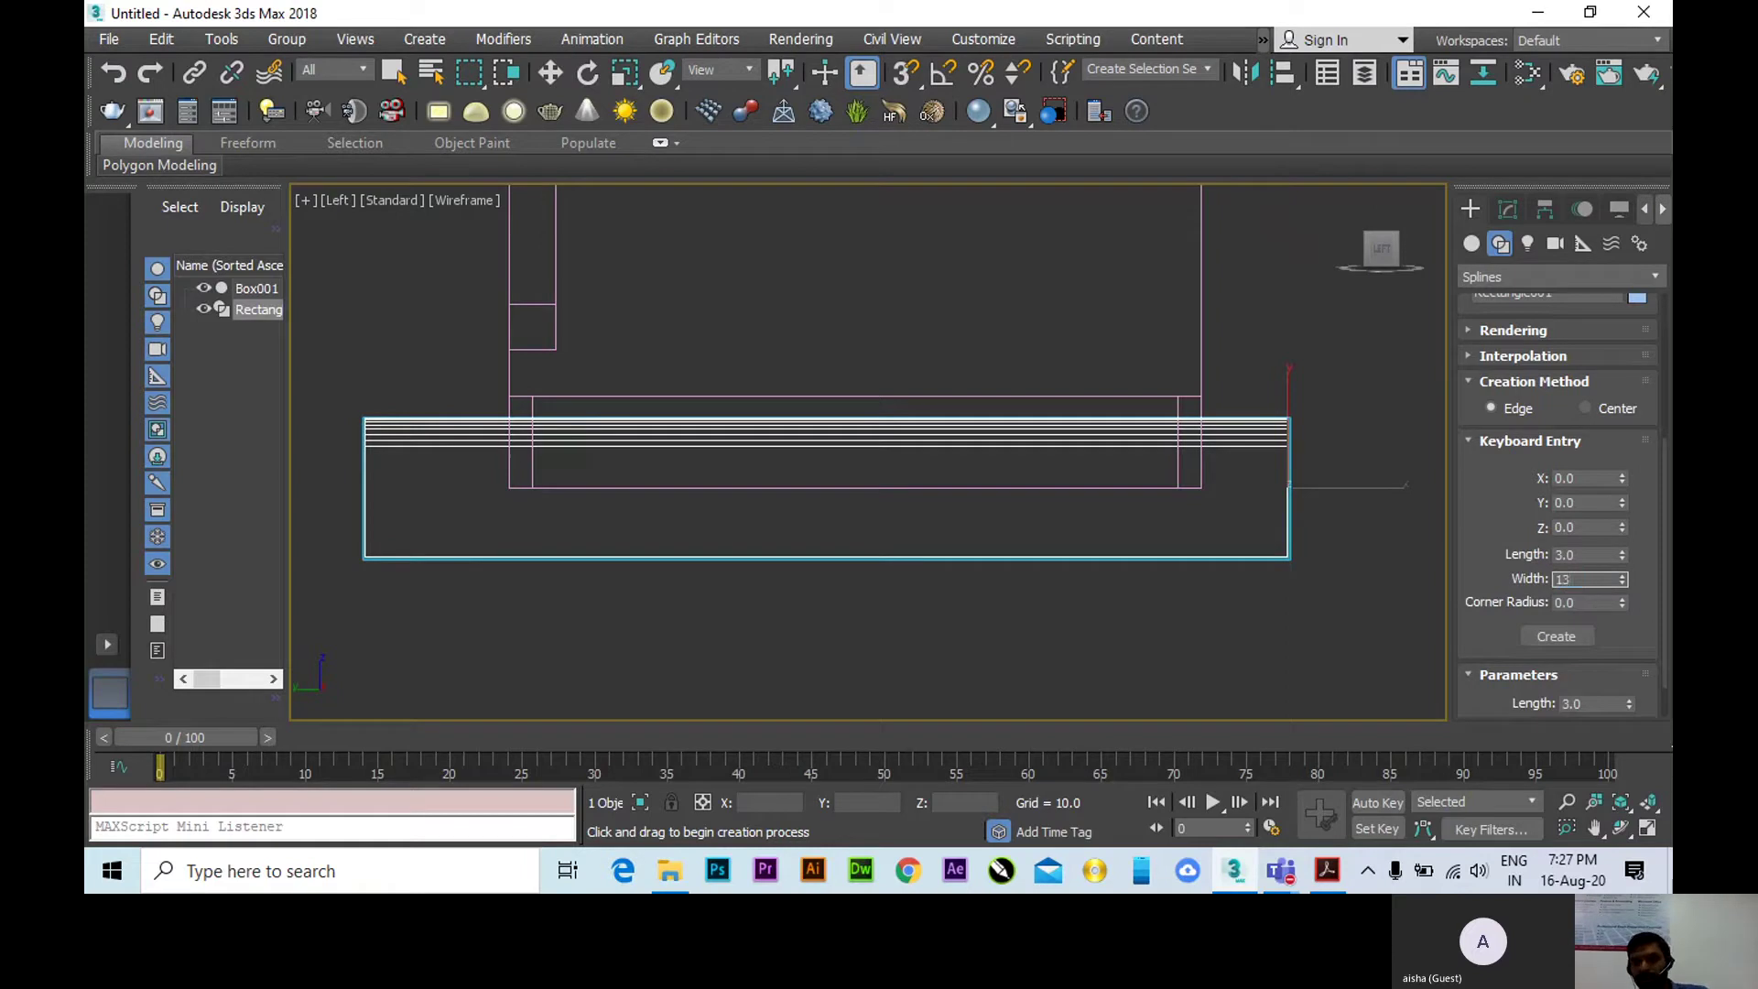
click(1542, 634)
Move the new rectangle down to Z about -1.988, level with the extruded base piece.
middle_drag(964, 420, 942, 482)
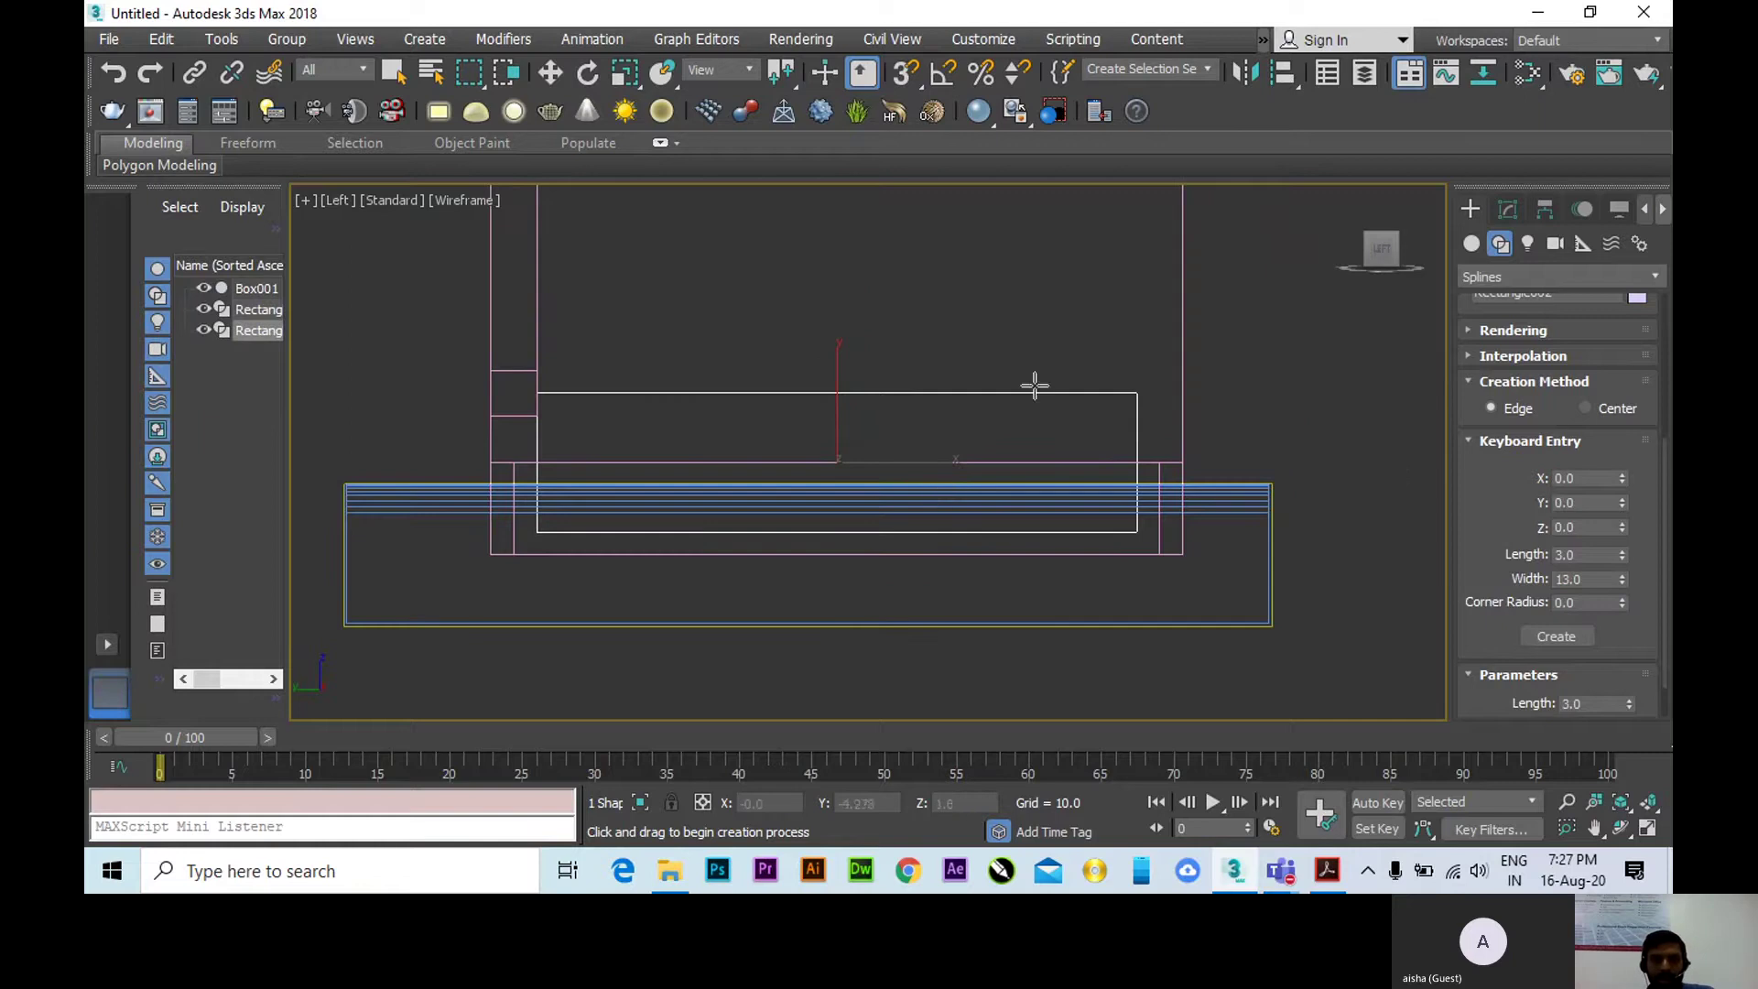
key(w)
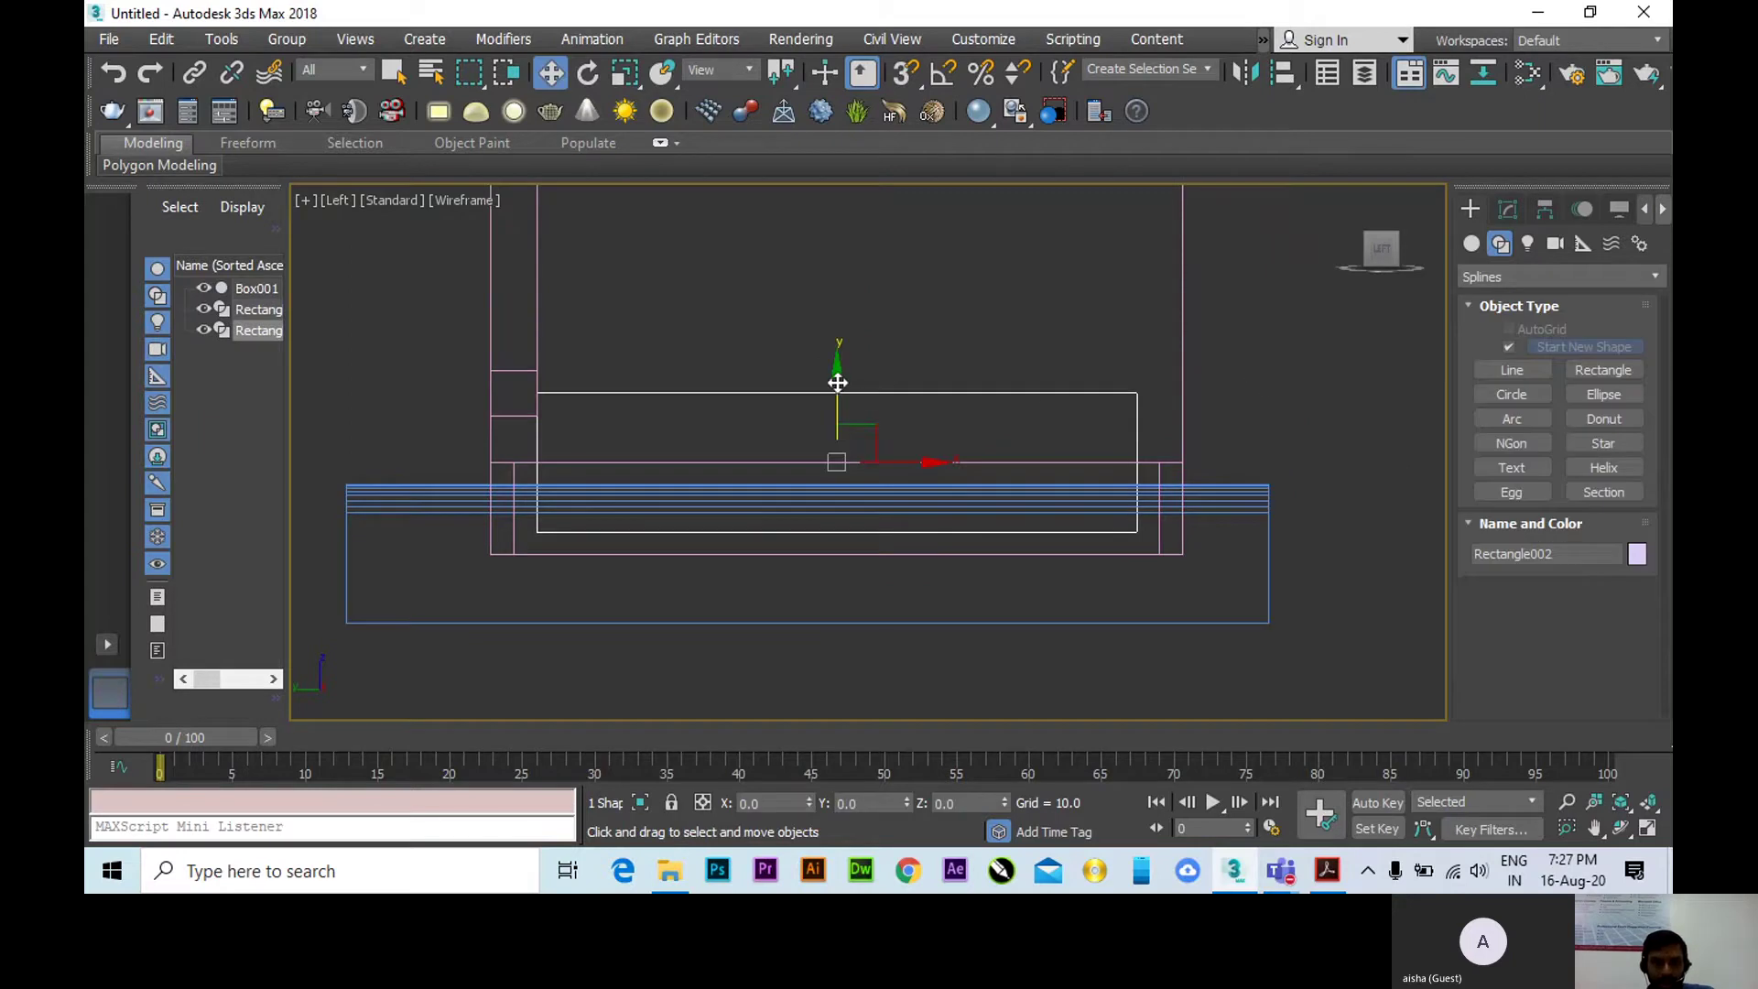
drag(837, 373, 888, 477)
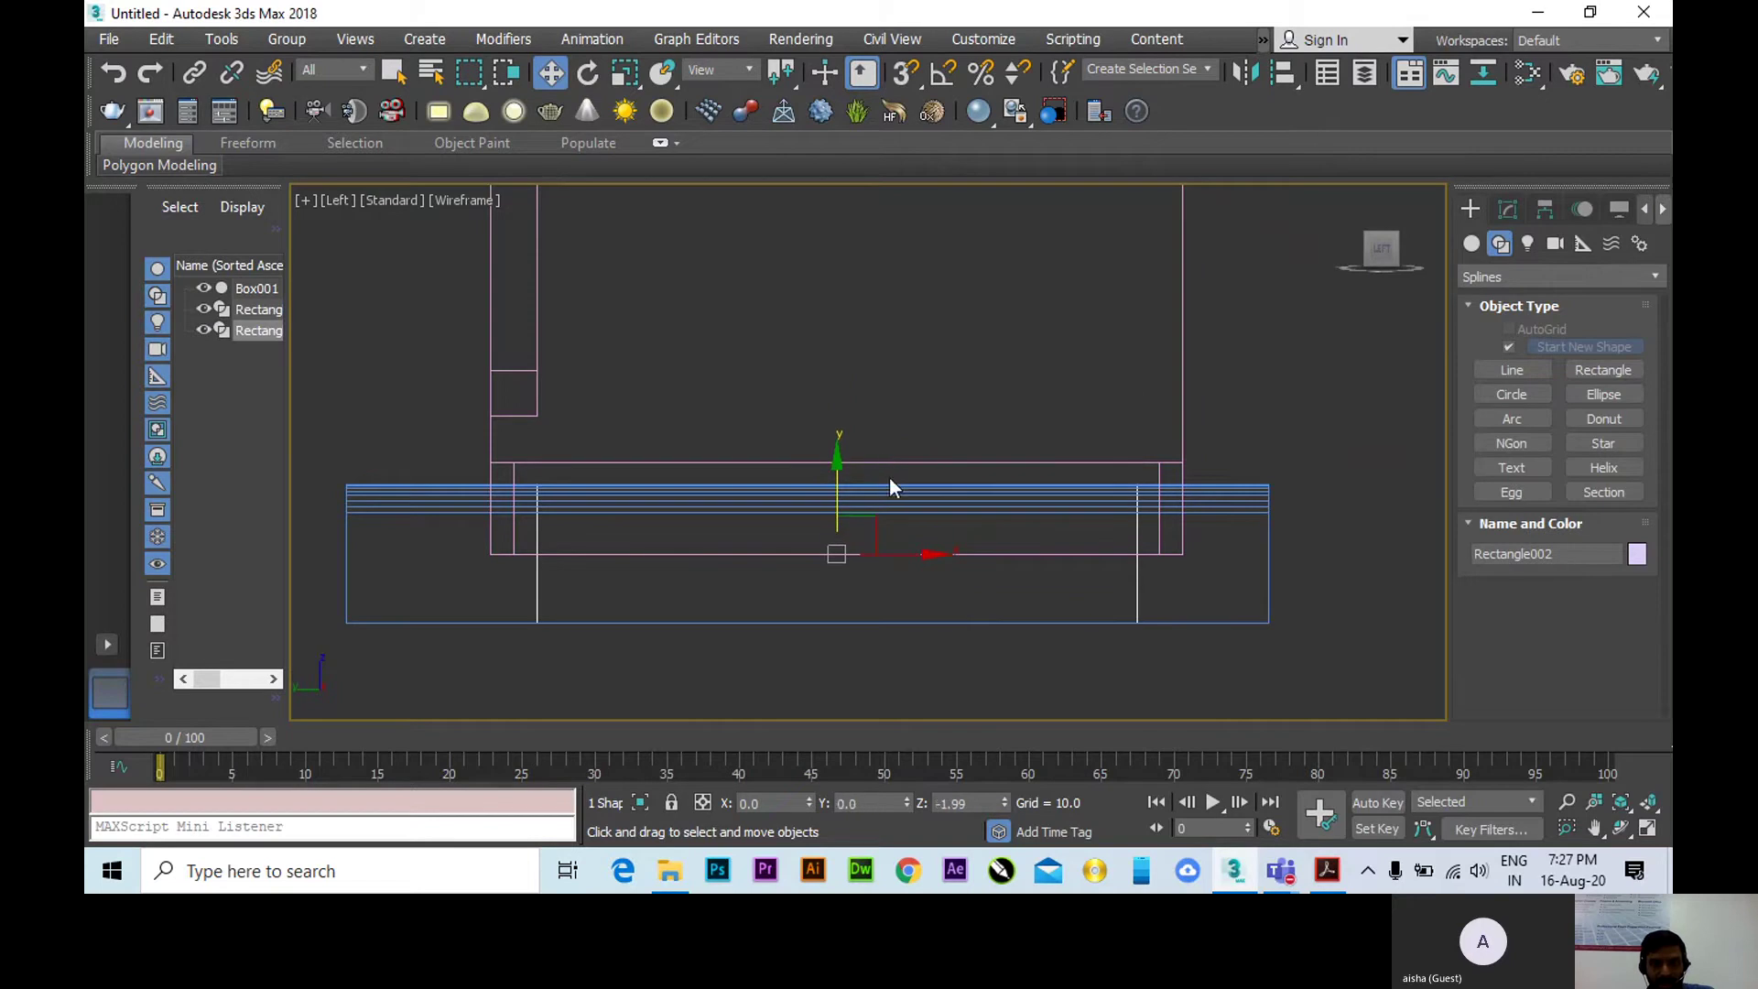
scroll(882, 544, up, 5)
scroll(1047, 488, down, 2)
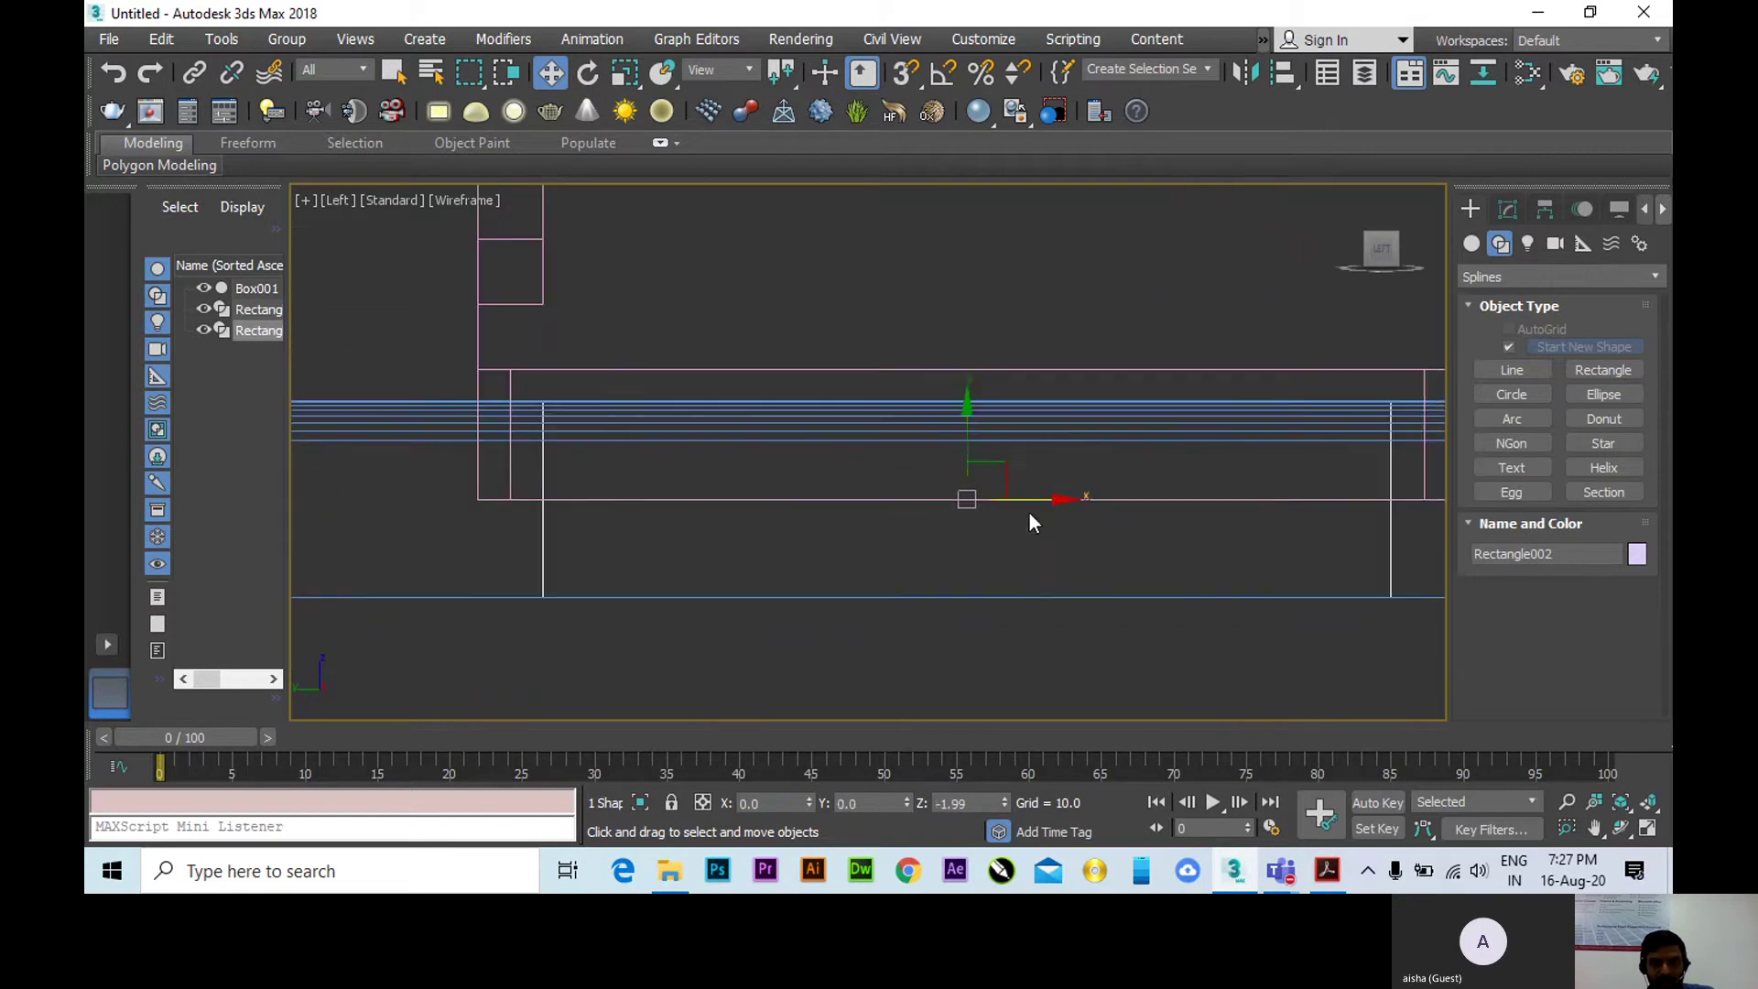
mouse_move(969, 430)
mouse_down()
mouse_move(969, 301)
mouse_move(985, 432)
mouse_up()
middle_drag(1142, 495, 1004, 495)
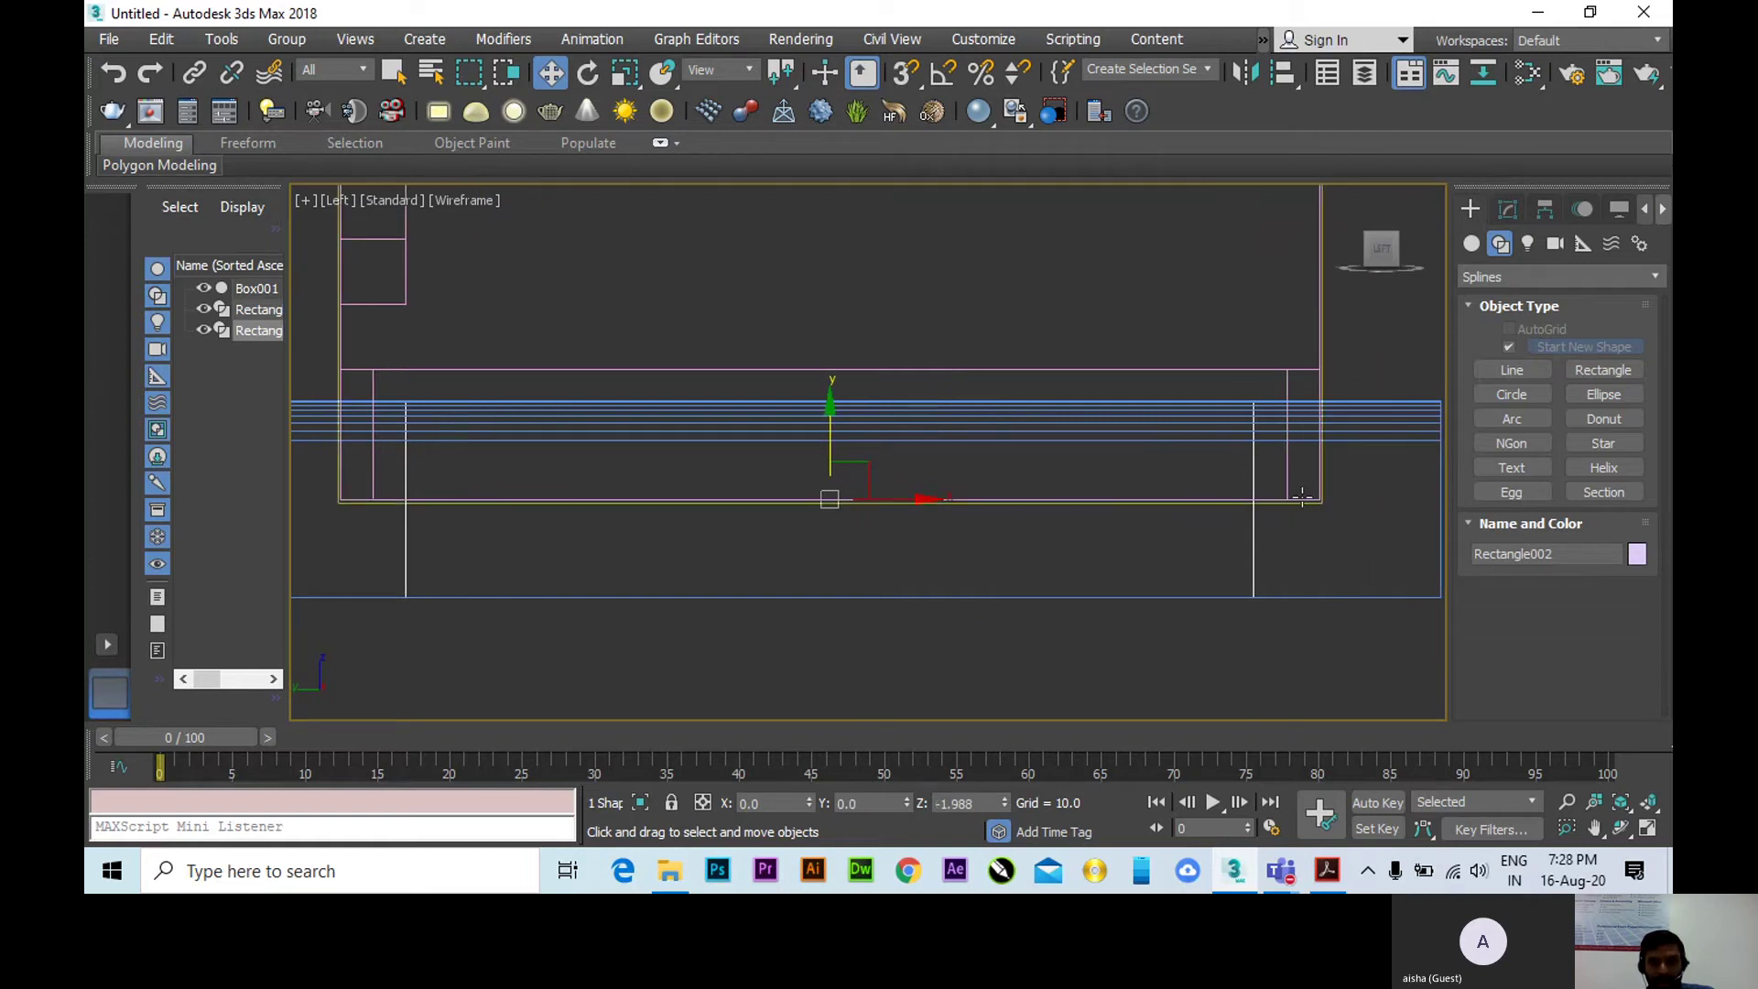
Convert the new rectangle to an editable spline and select its two upper corner vertices.
right_click(1256, 500)
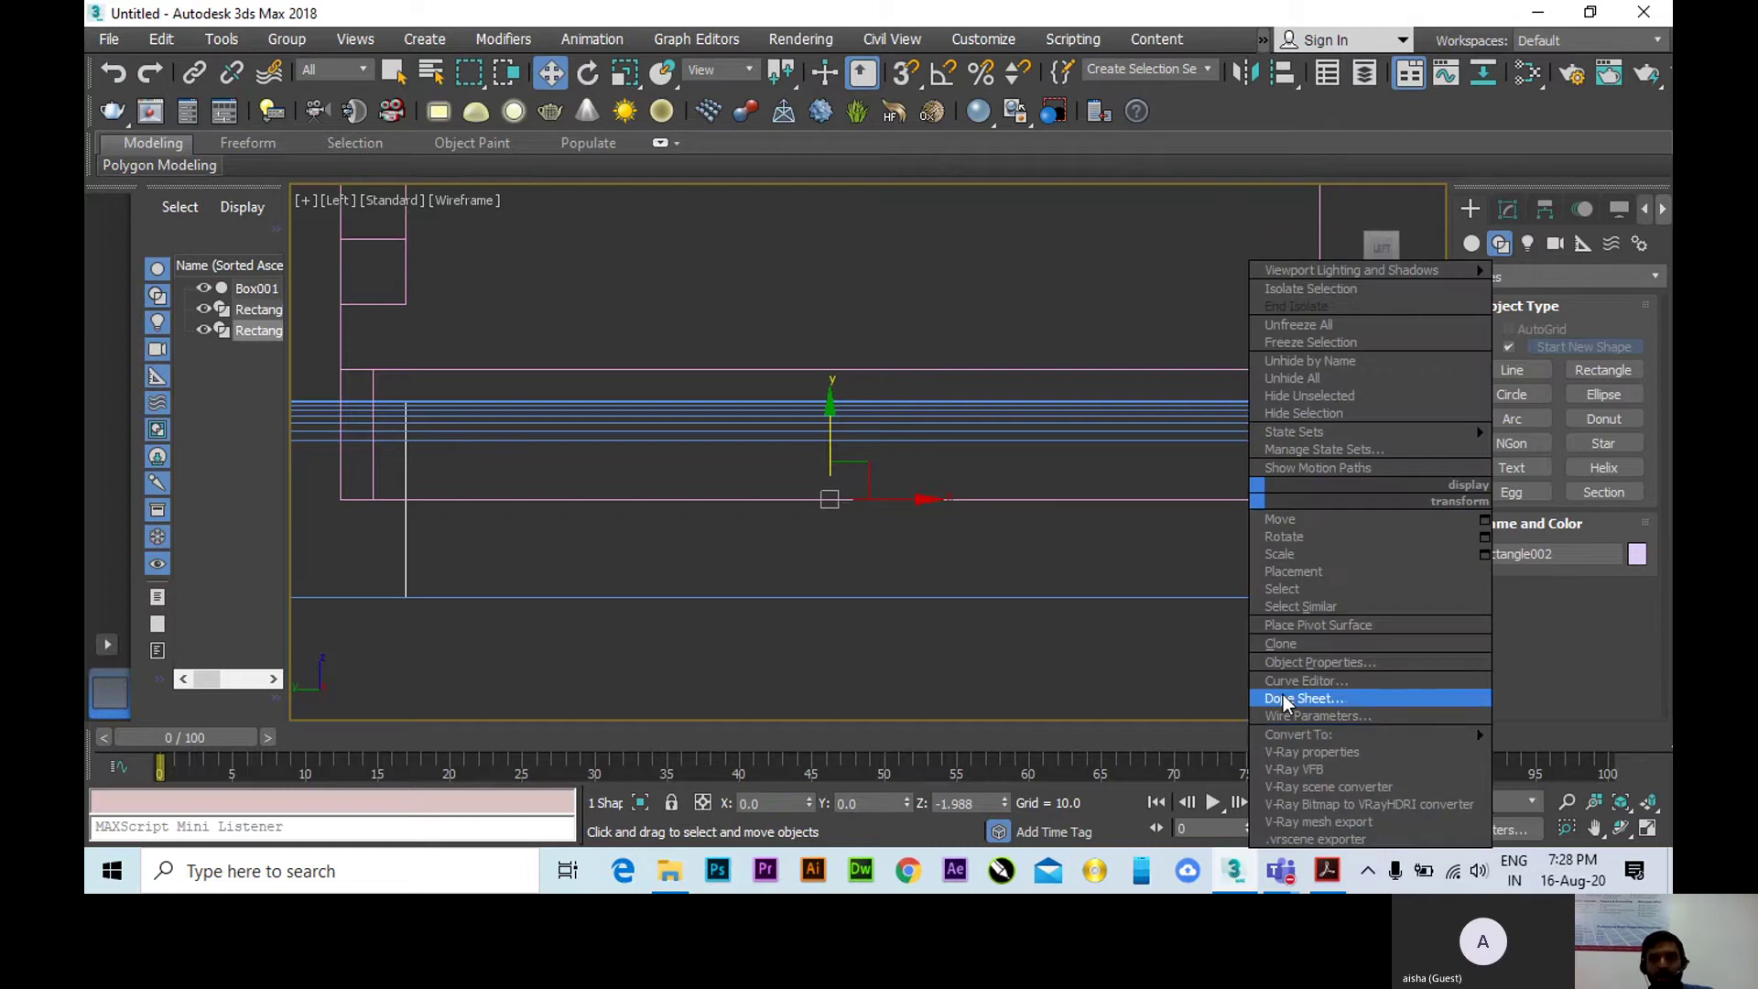
mouse_move(1294, 738)
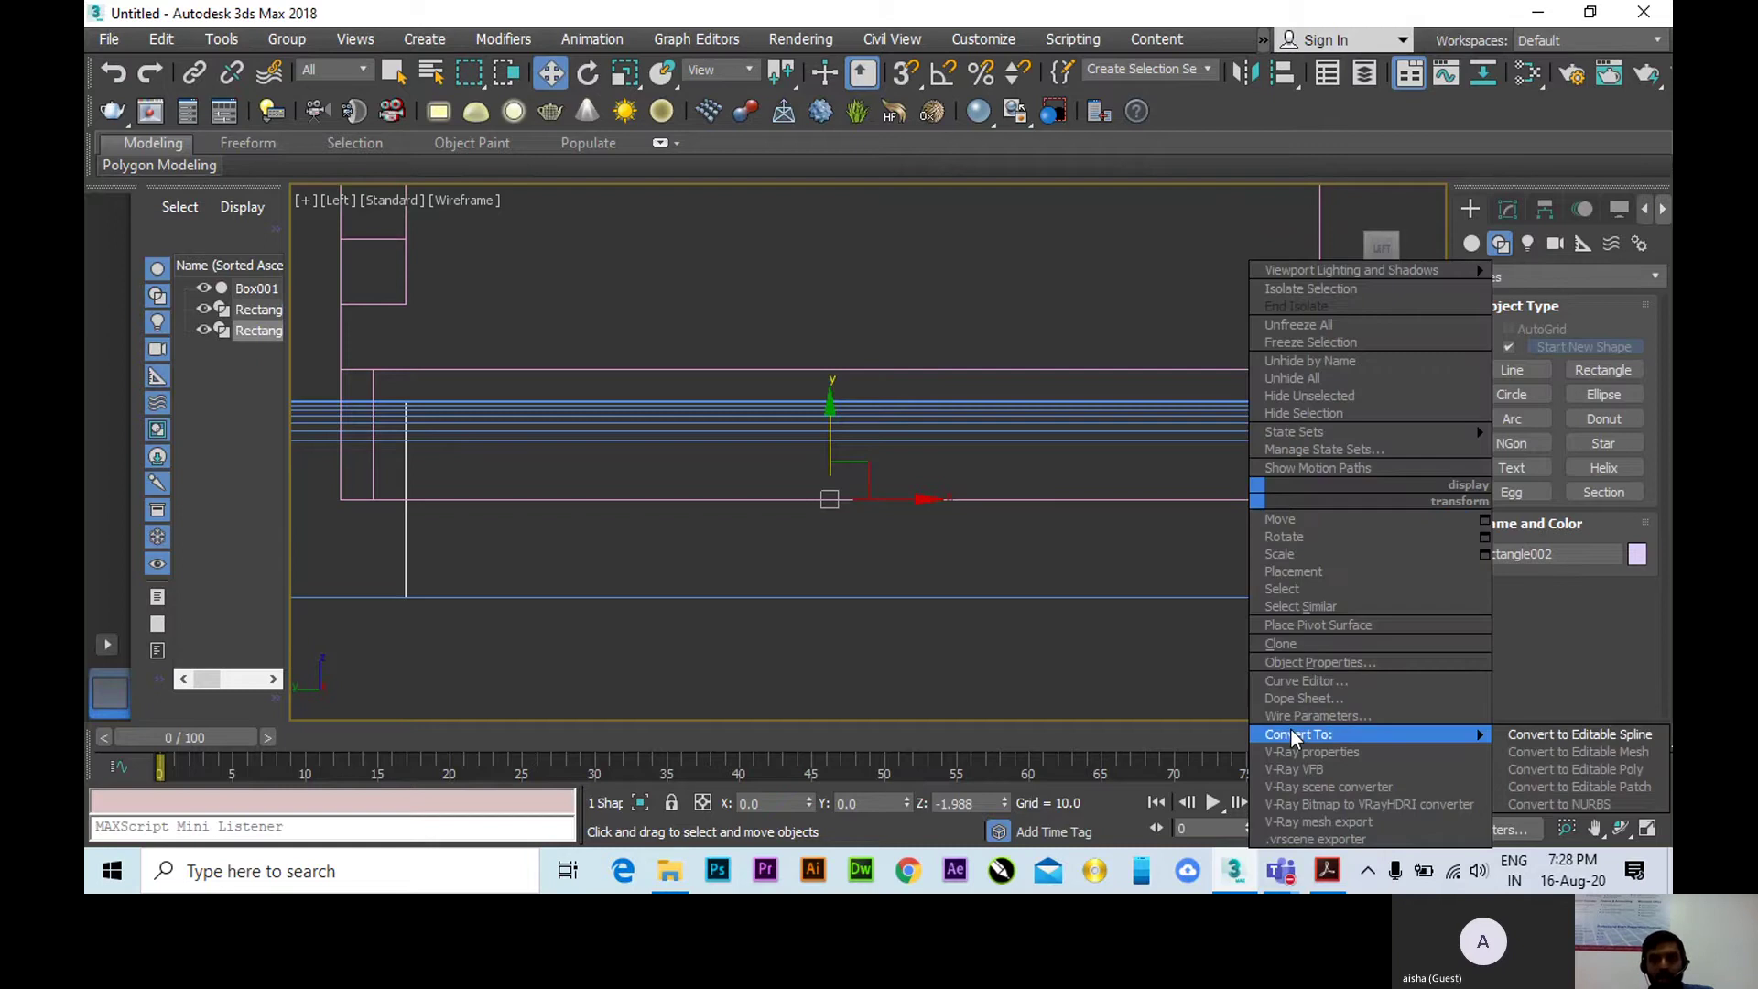
click(1600, 737)
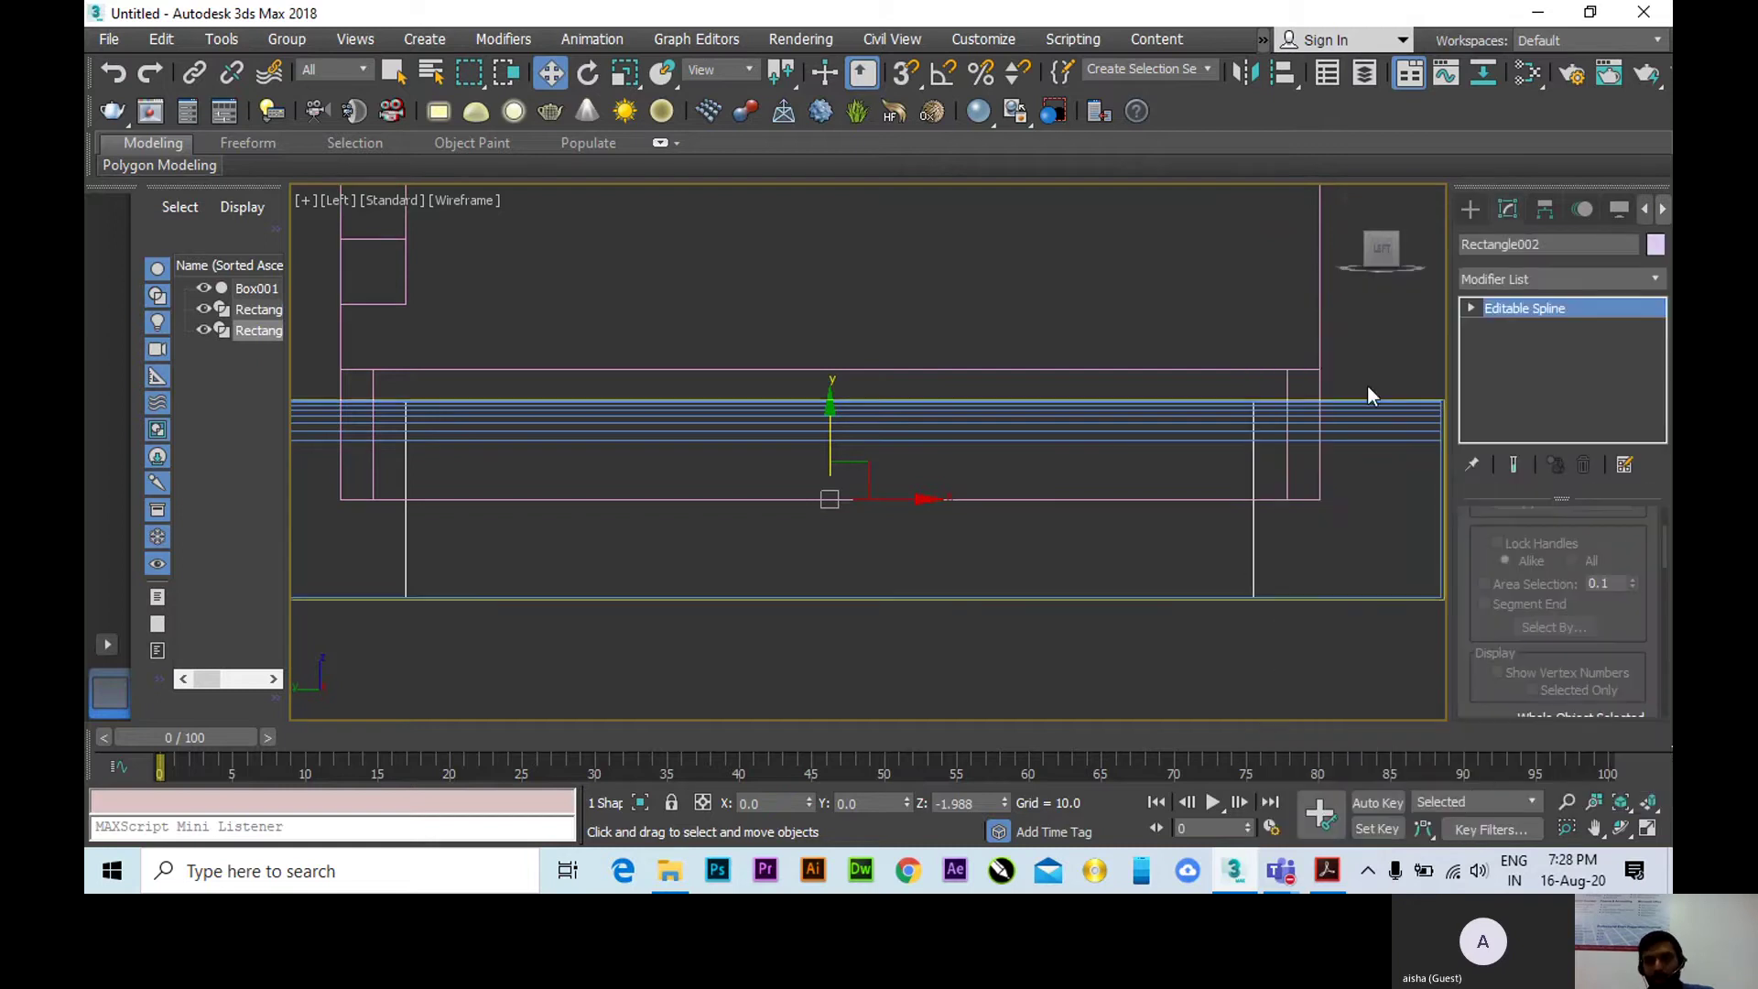
click(1470, 308)
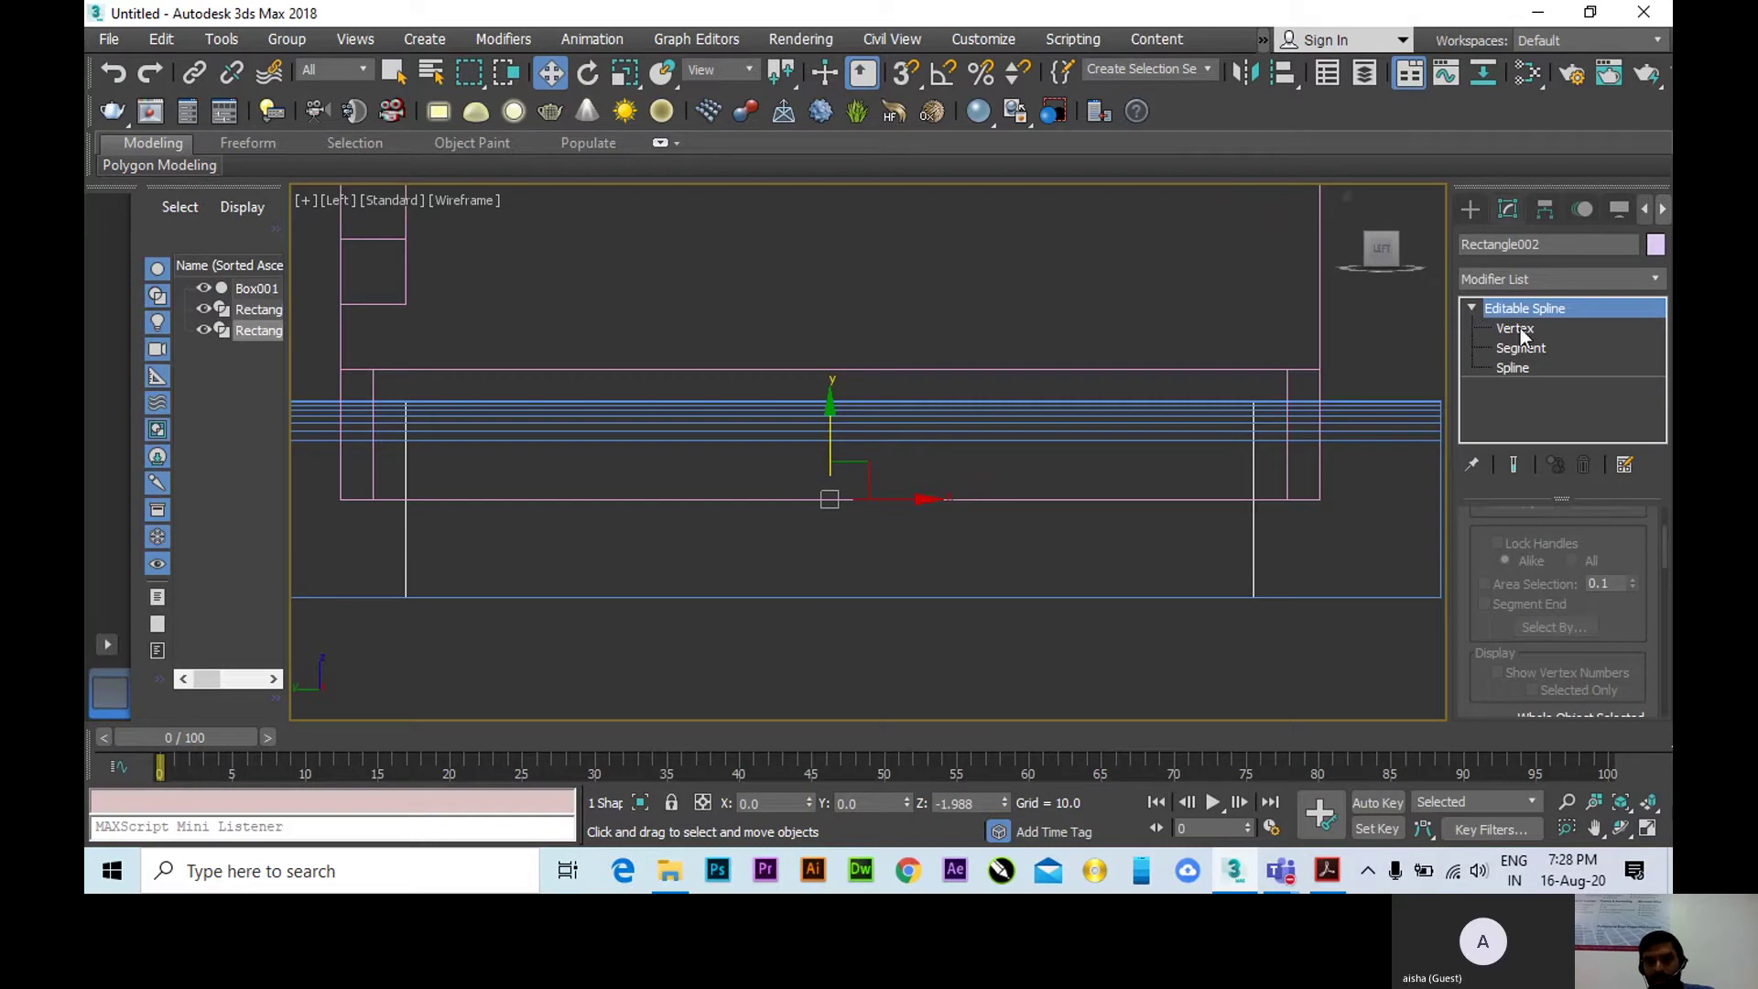
click(1515, 329)
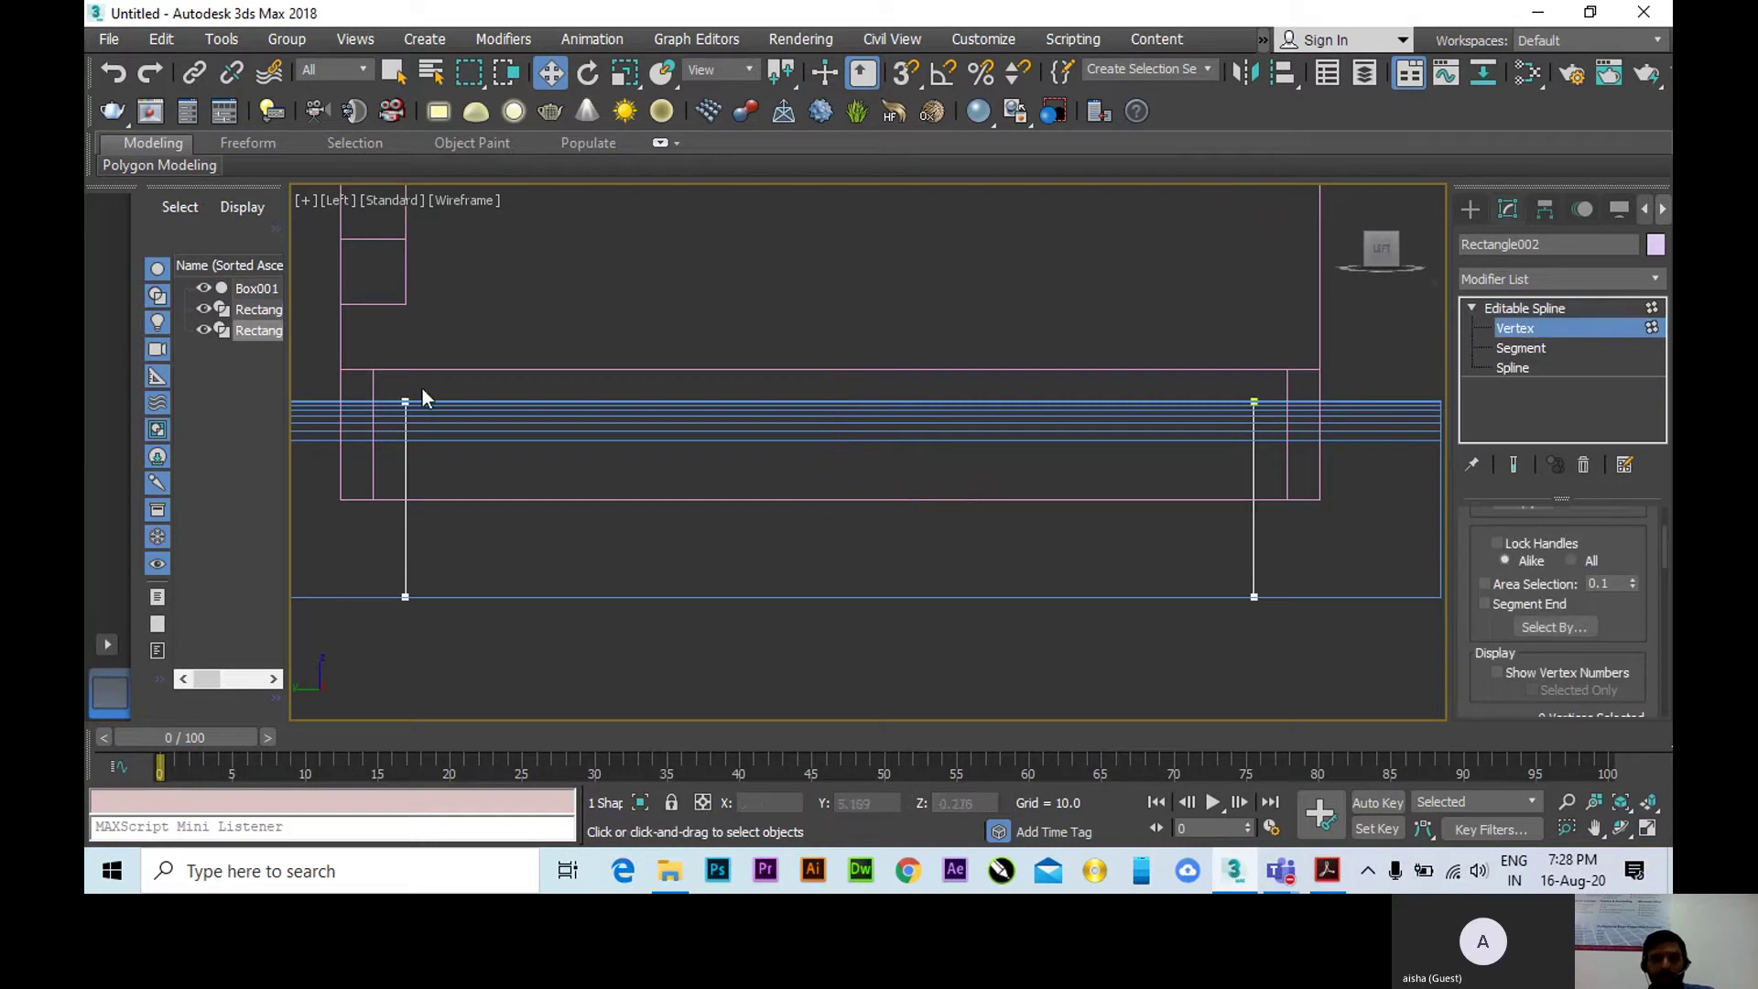
drag(372, 342, 1304, 480)
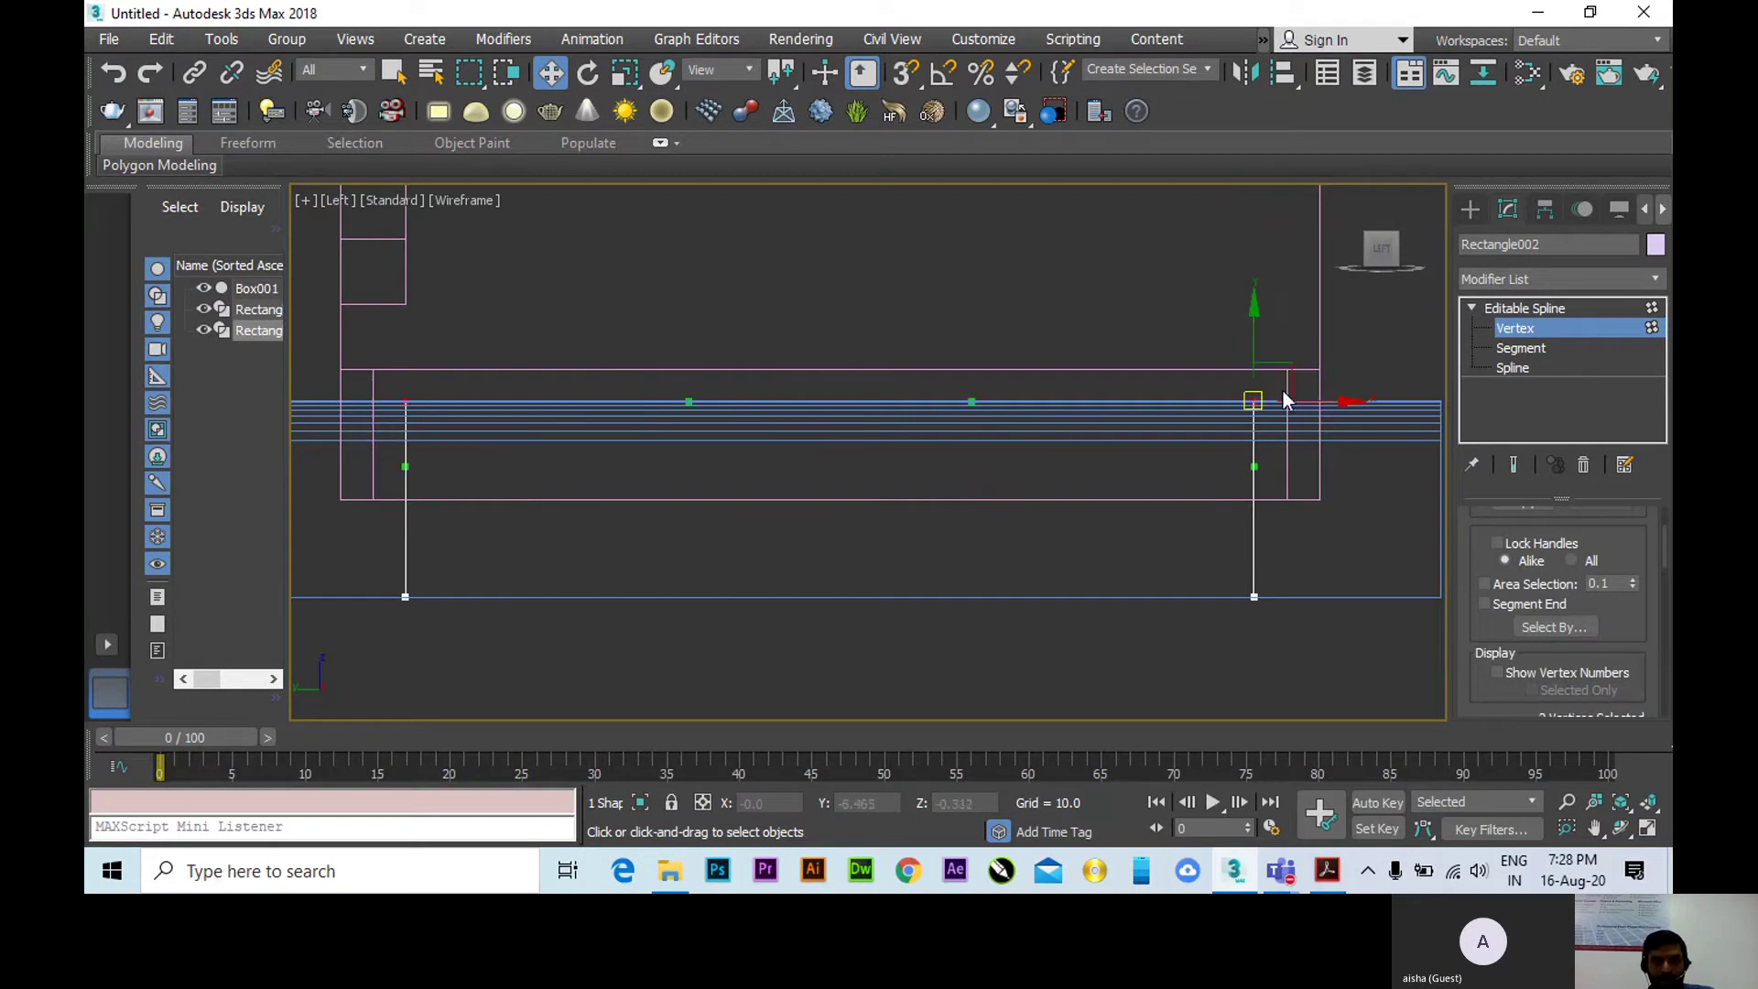
Fillet the new rectangle's two selected upper corners to match the rounding of the extruded base piece.
scroll(1636, 632, up, 3)
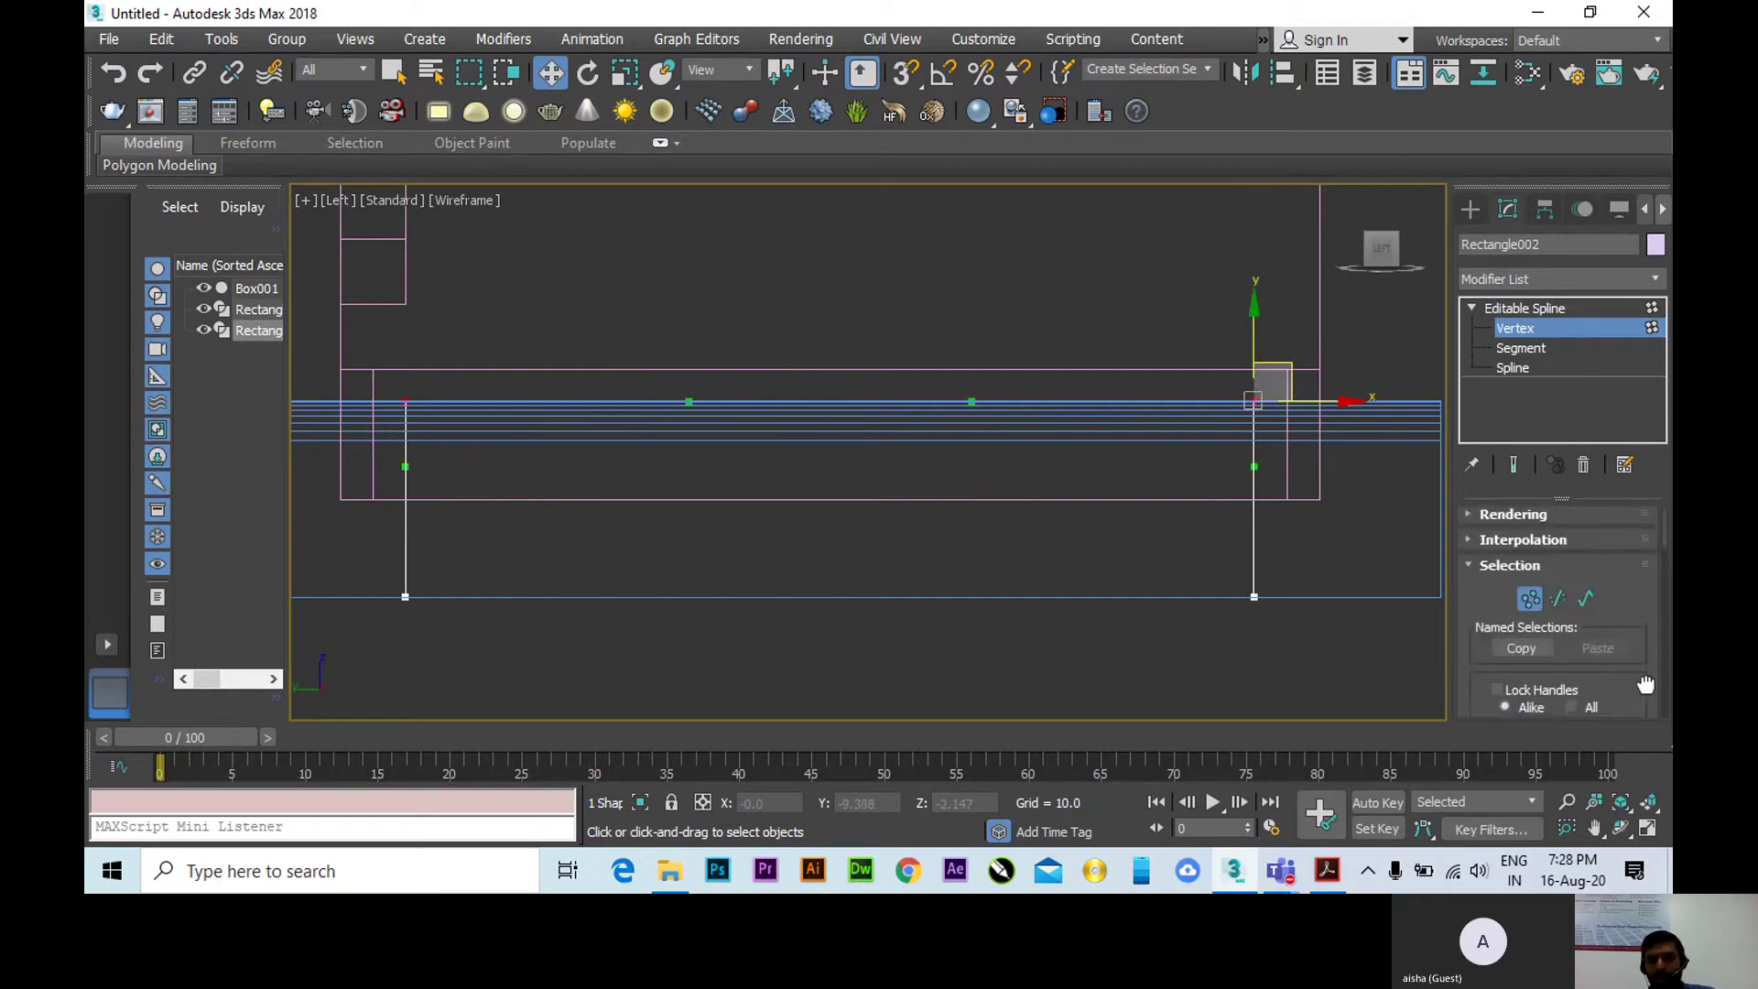
scroll(1634, 636, down, 5)
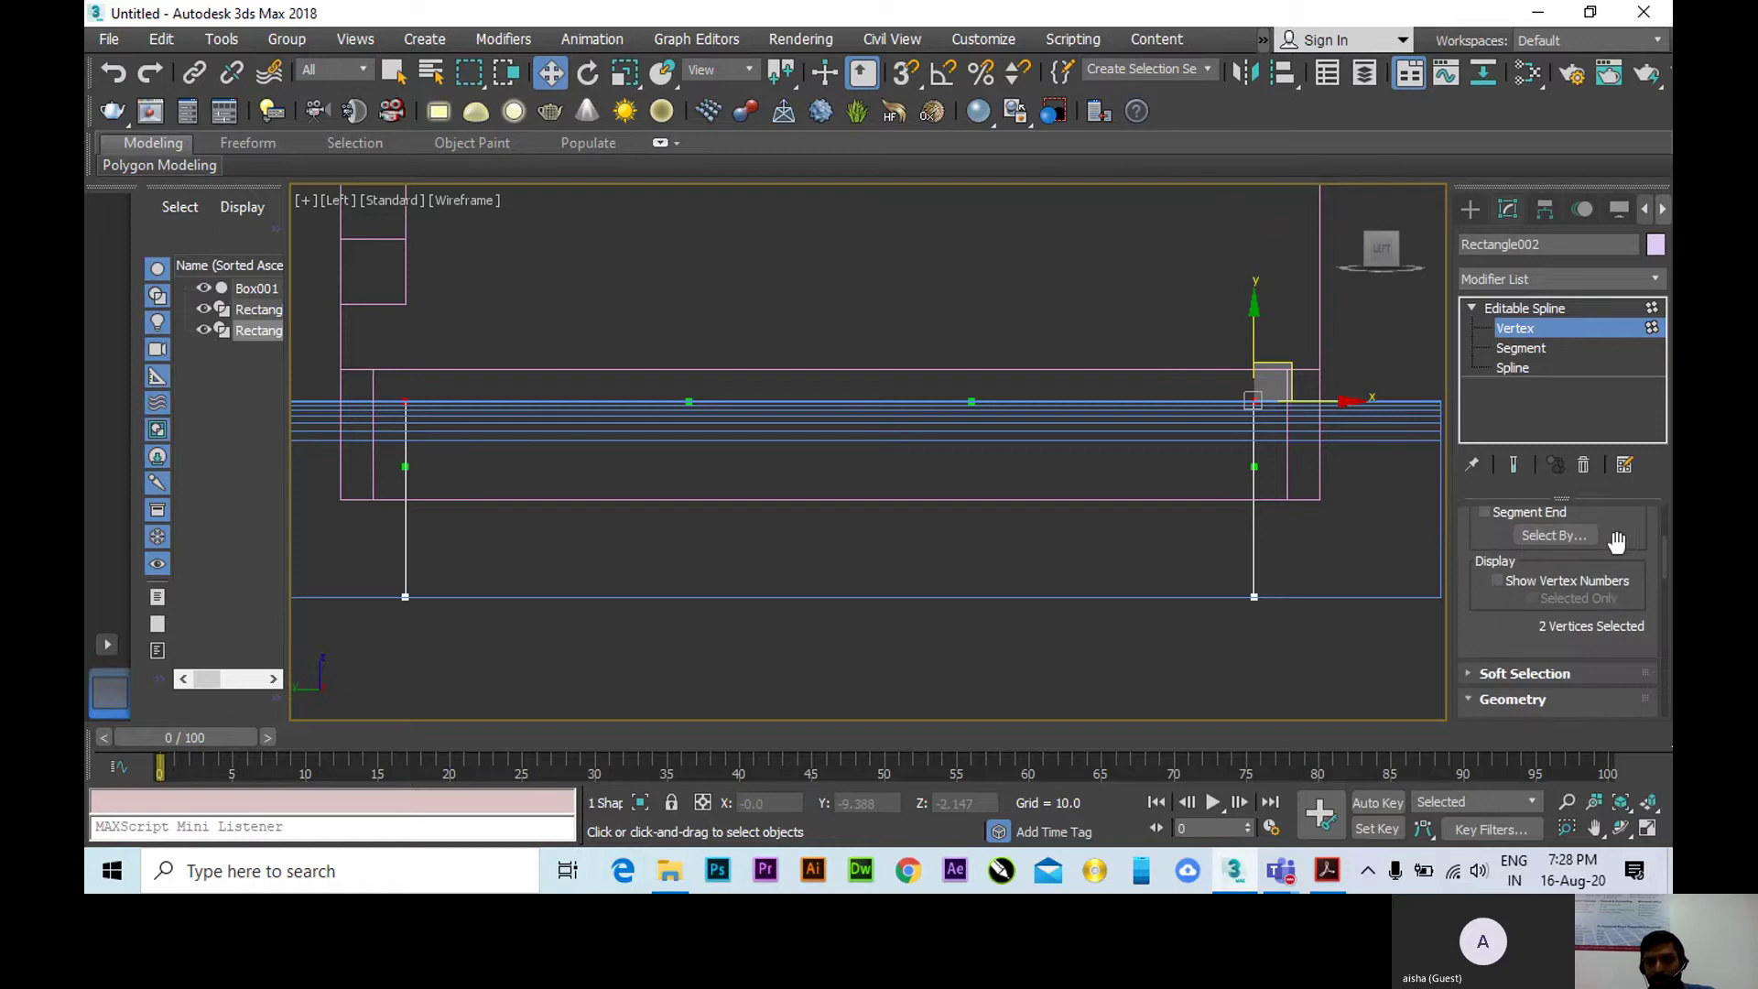
scroll(1630, 641, down, 5)
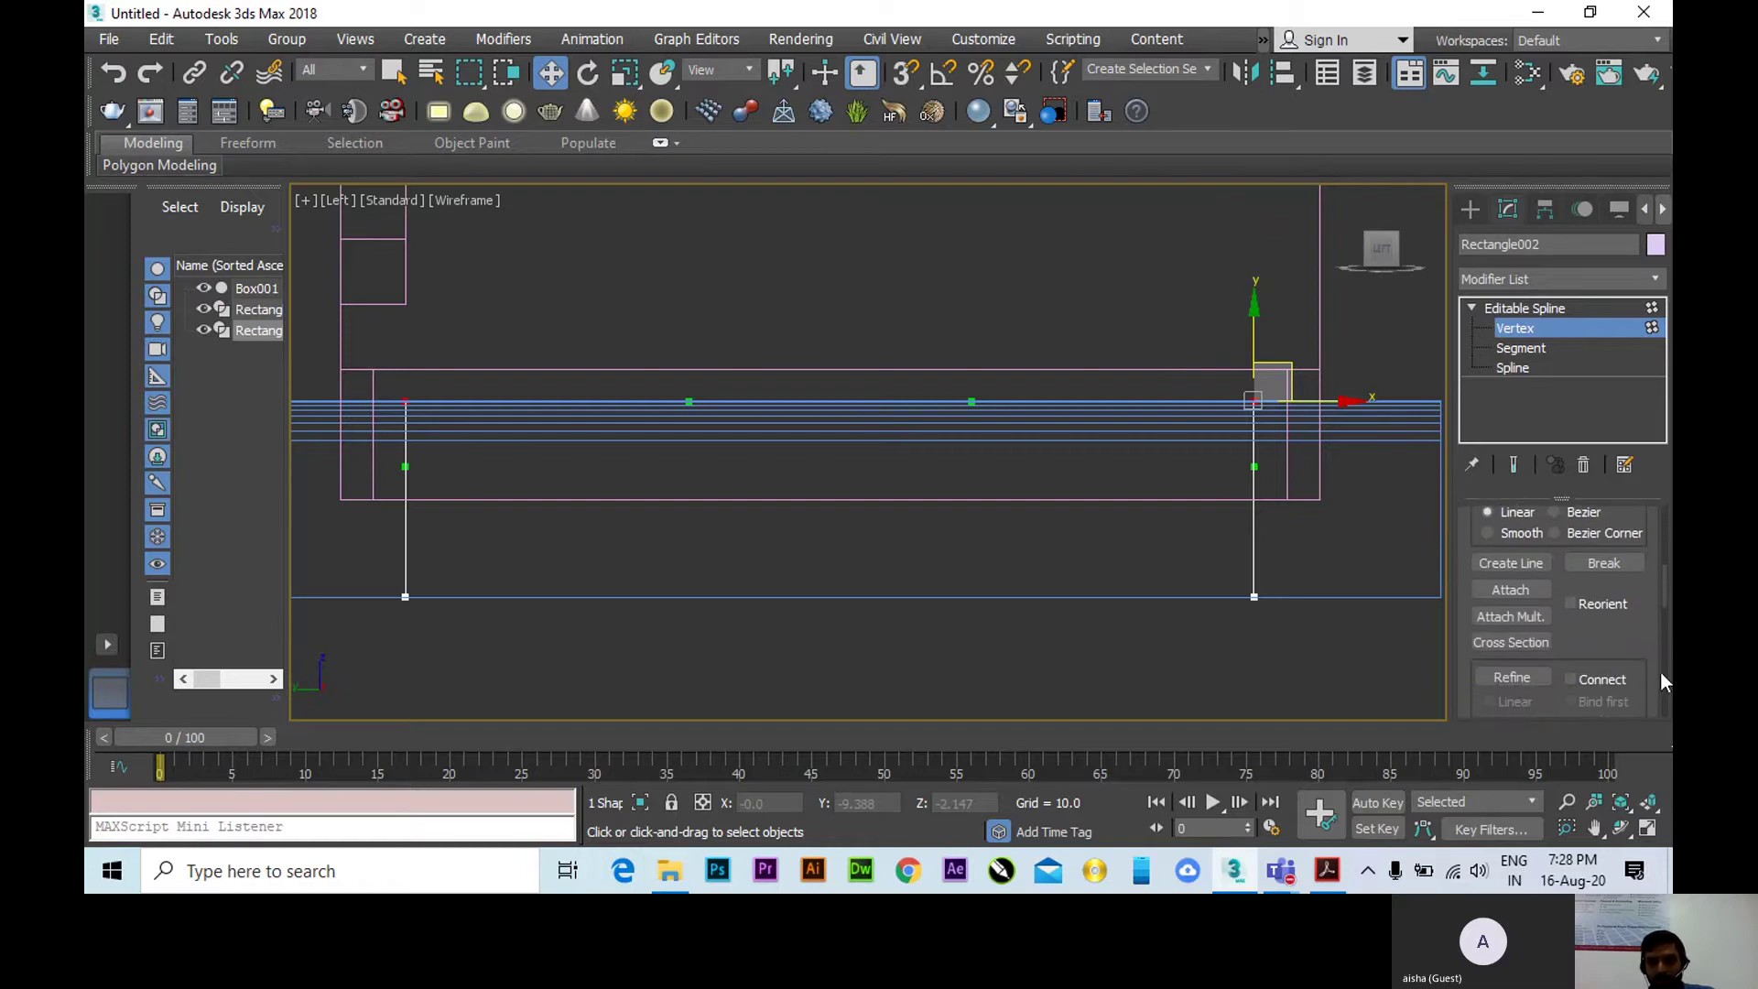
scroll(1639, 655, down, 5)
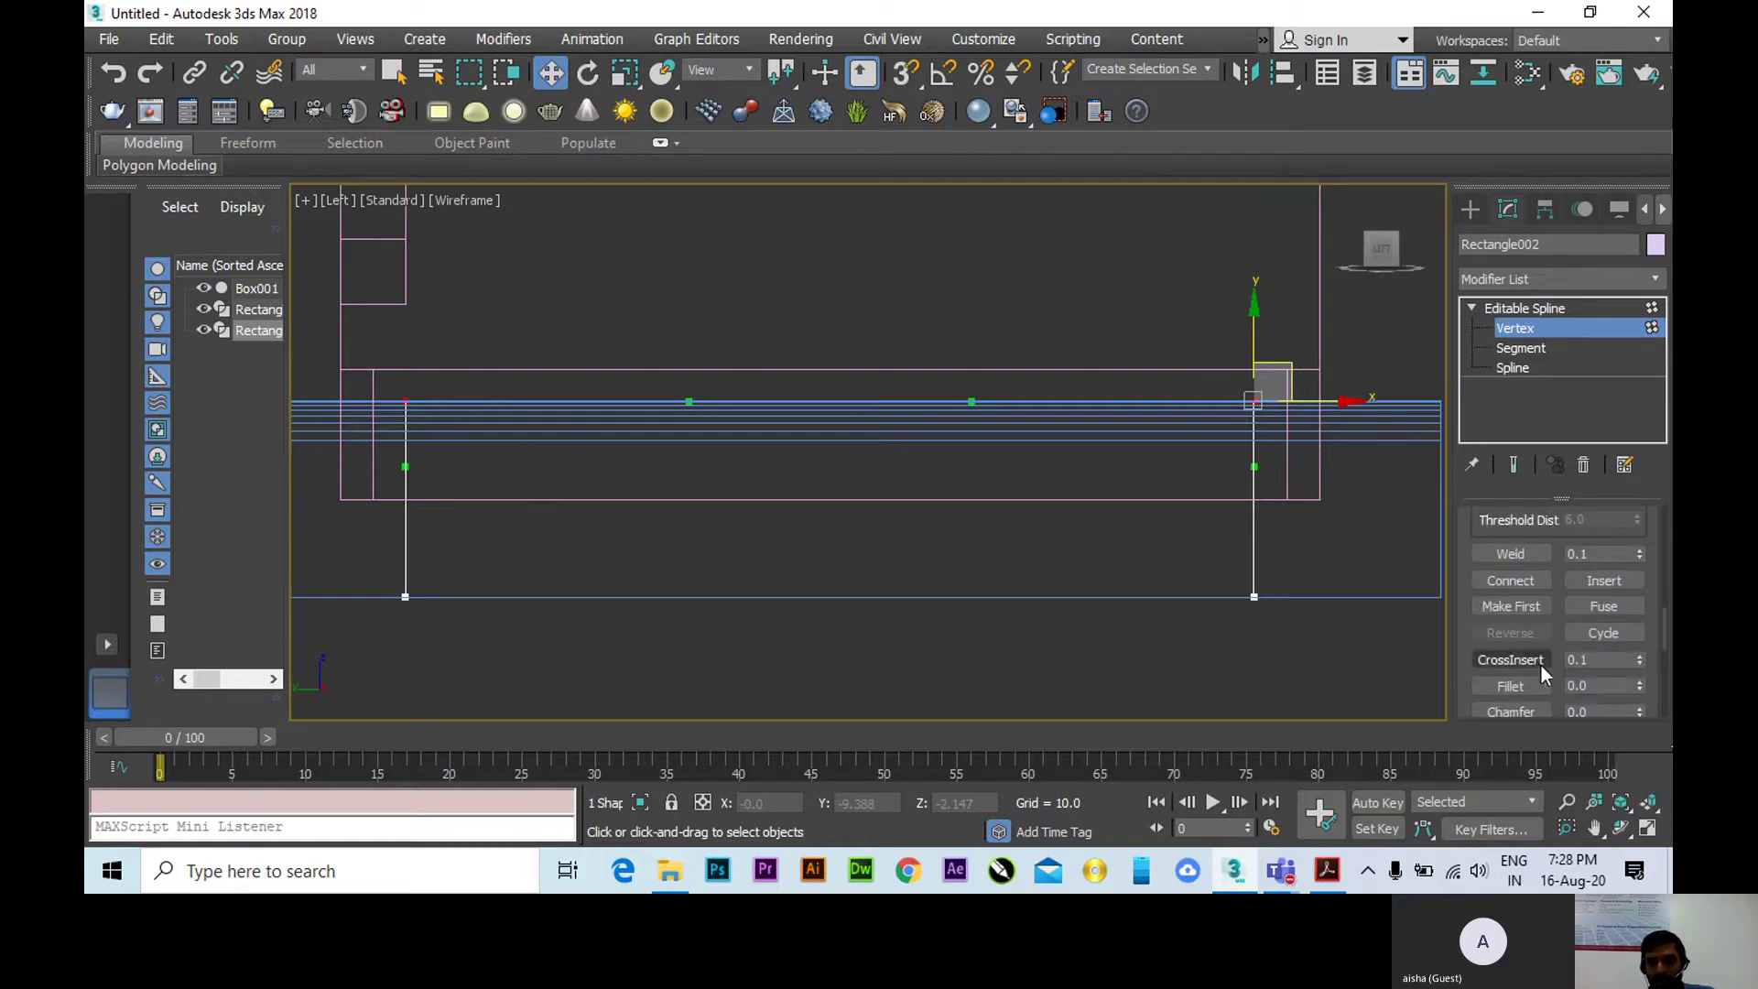
click(1524, 687)
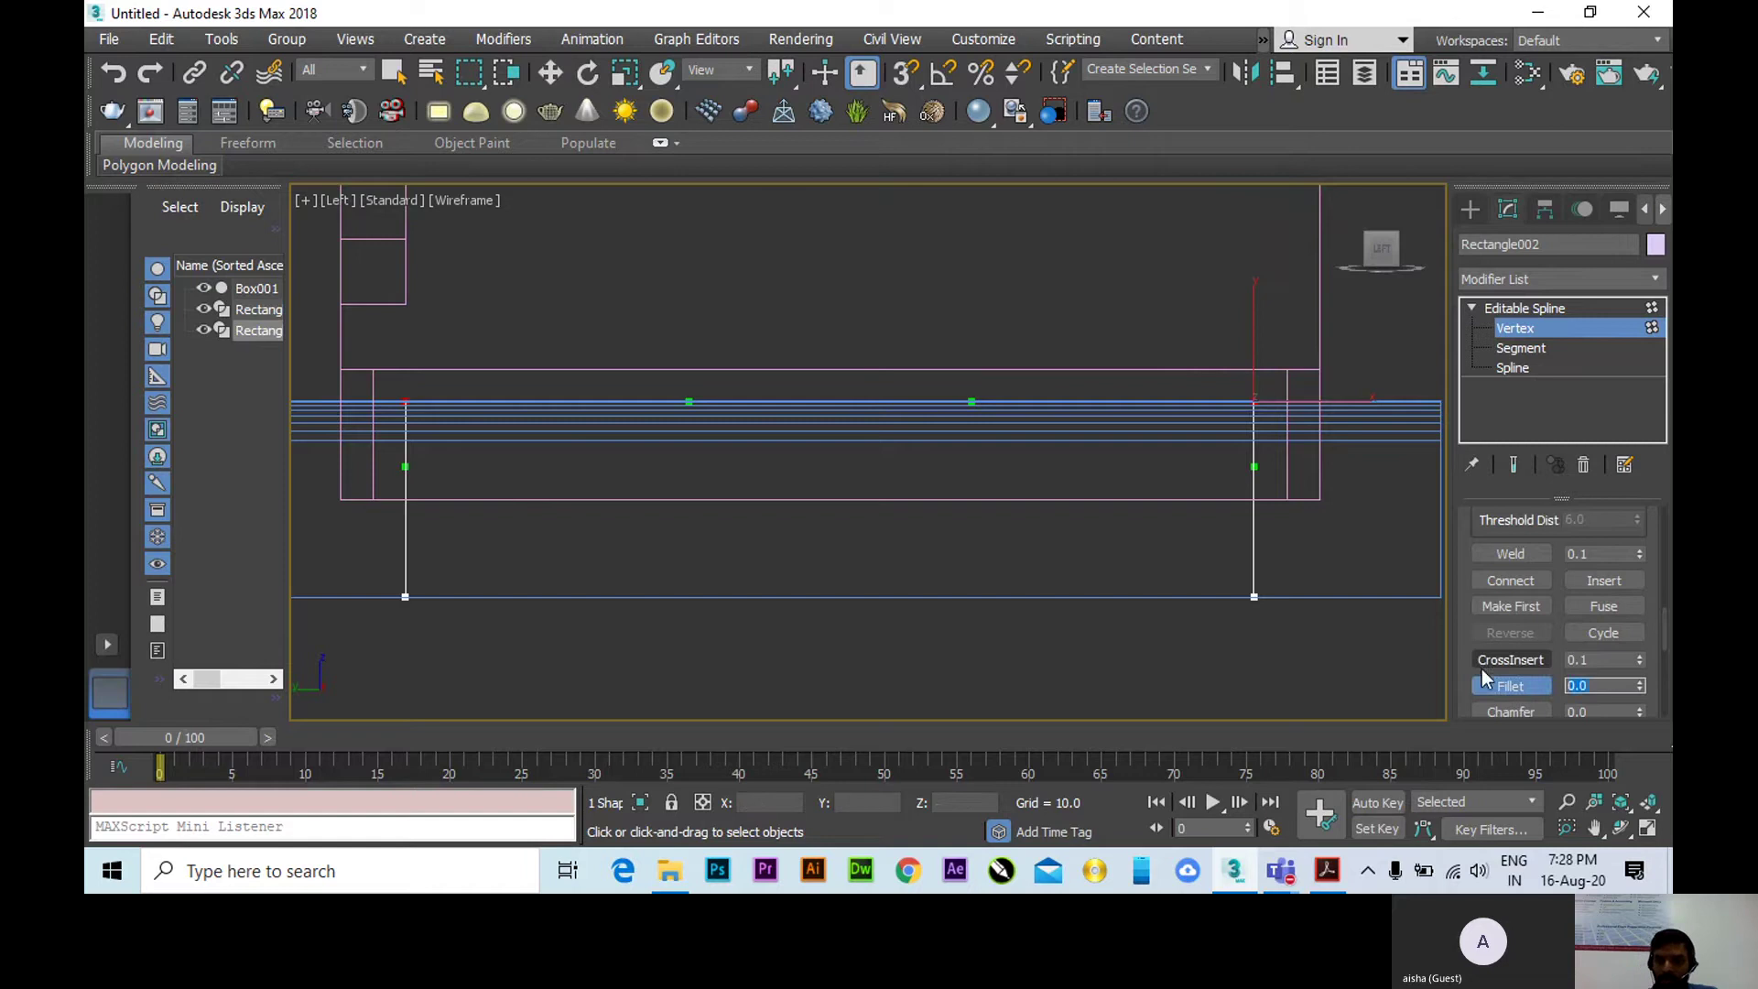
text(12)
key(Return)
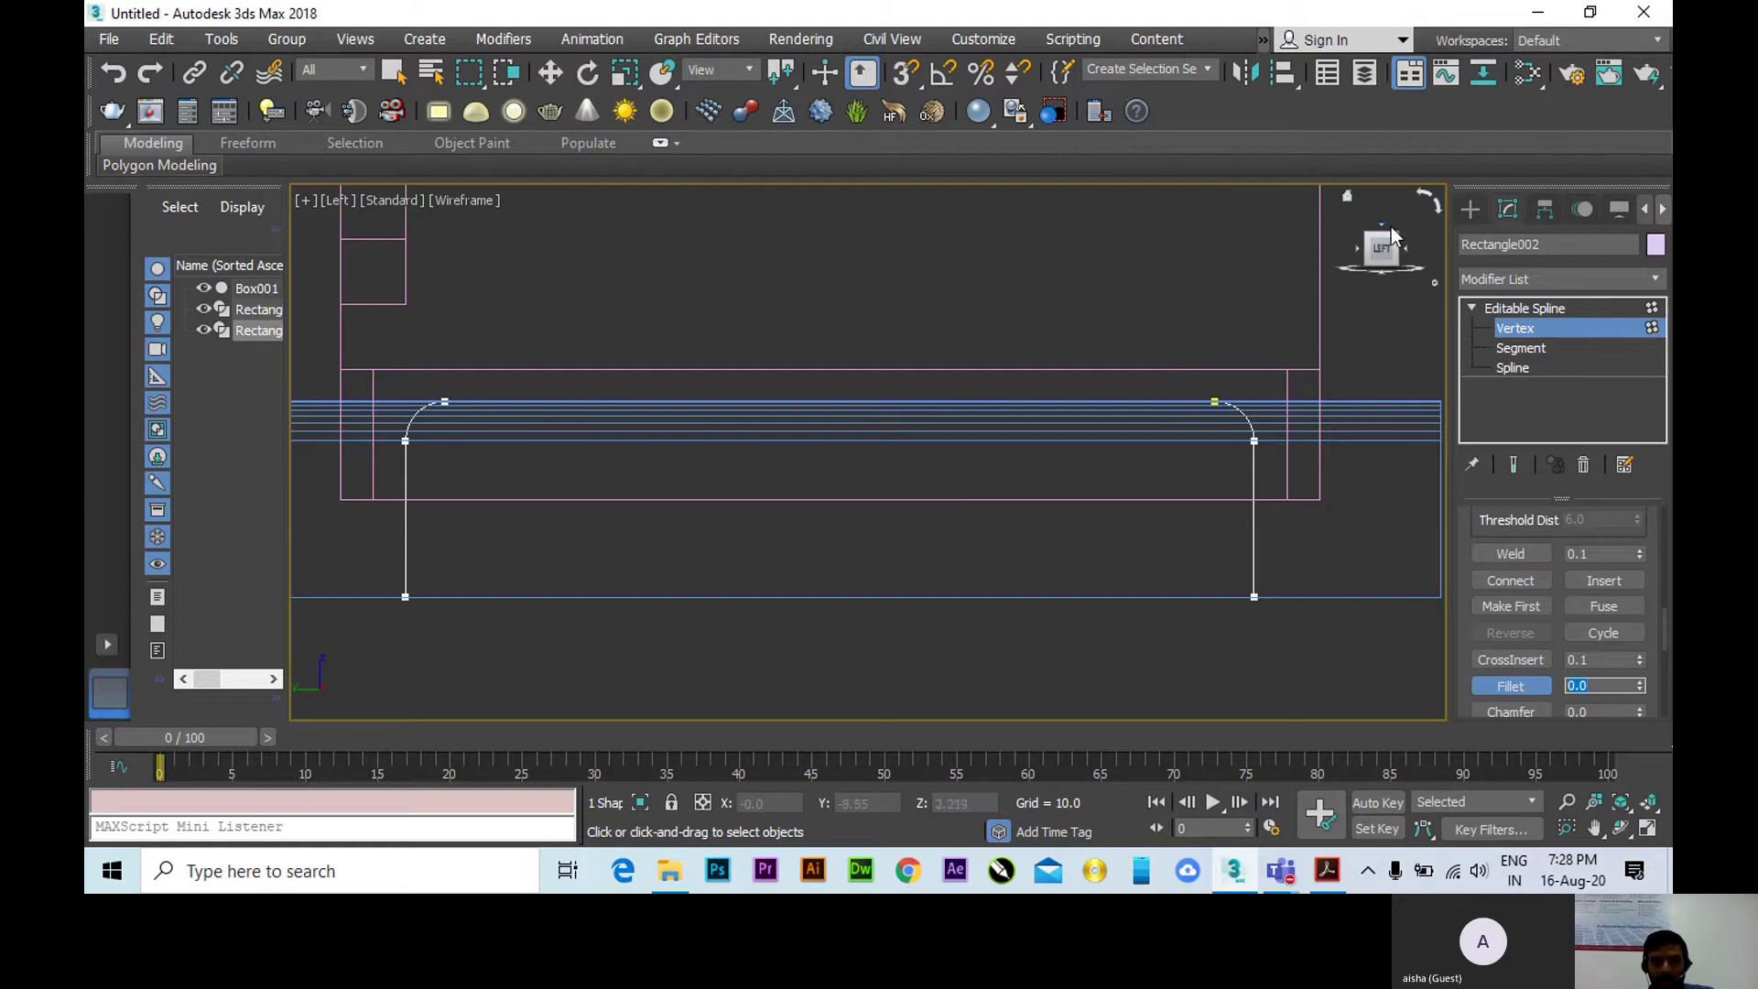
Extrude the filleted rectangle by -32.5 so it runs through the full length of the cabinet's base.
drag(1398, 245, 620, 532)
key(1)
key(w)
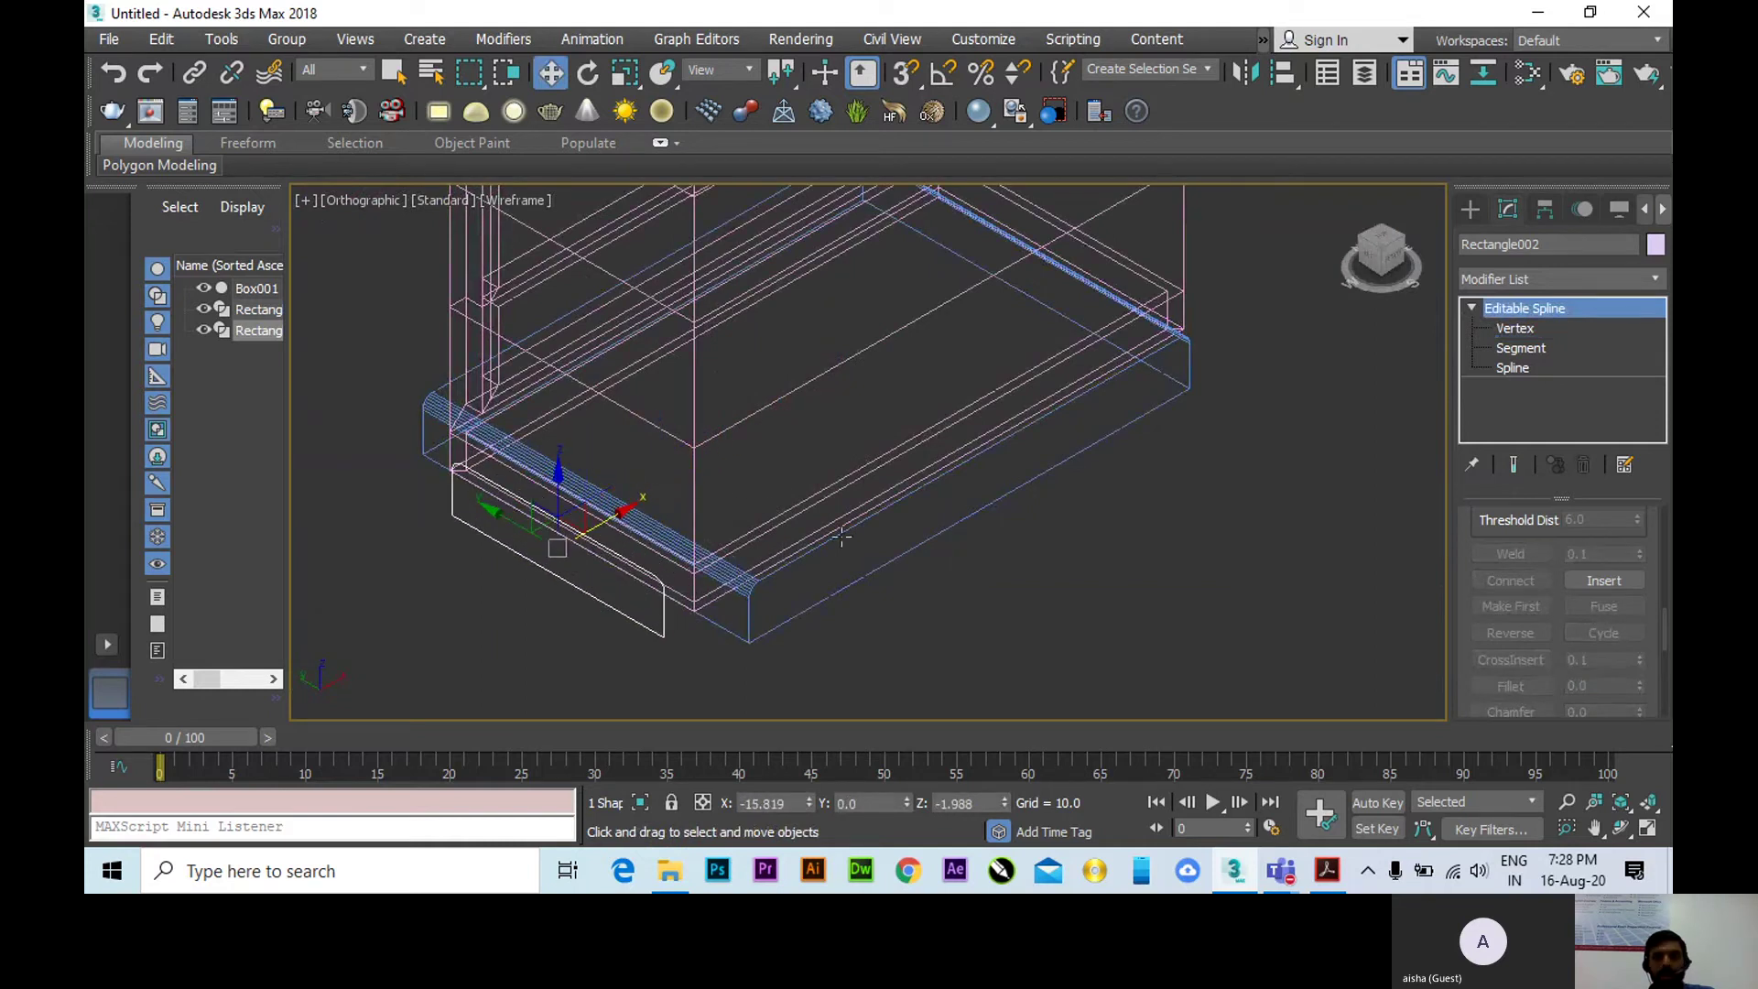
click(1651, 276)
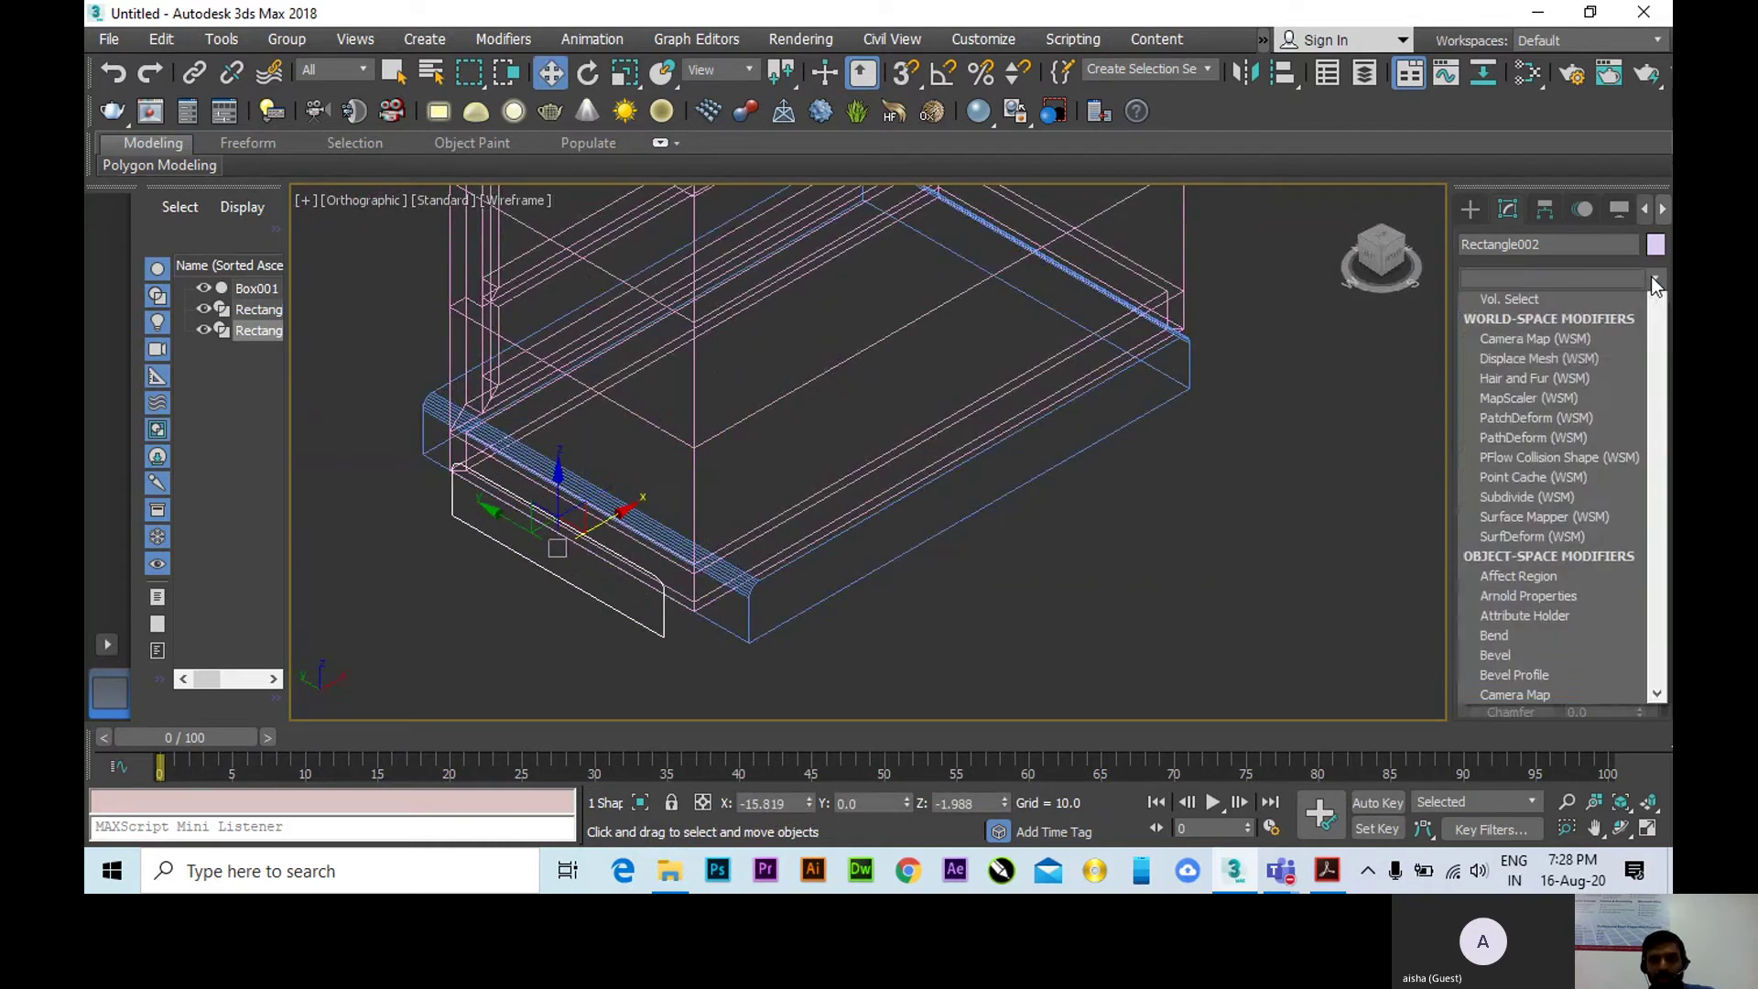
scroll(1580, 492, down, 10)
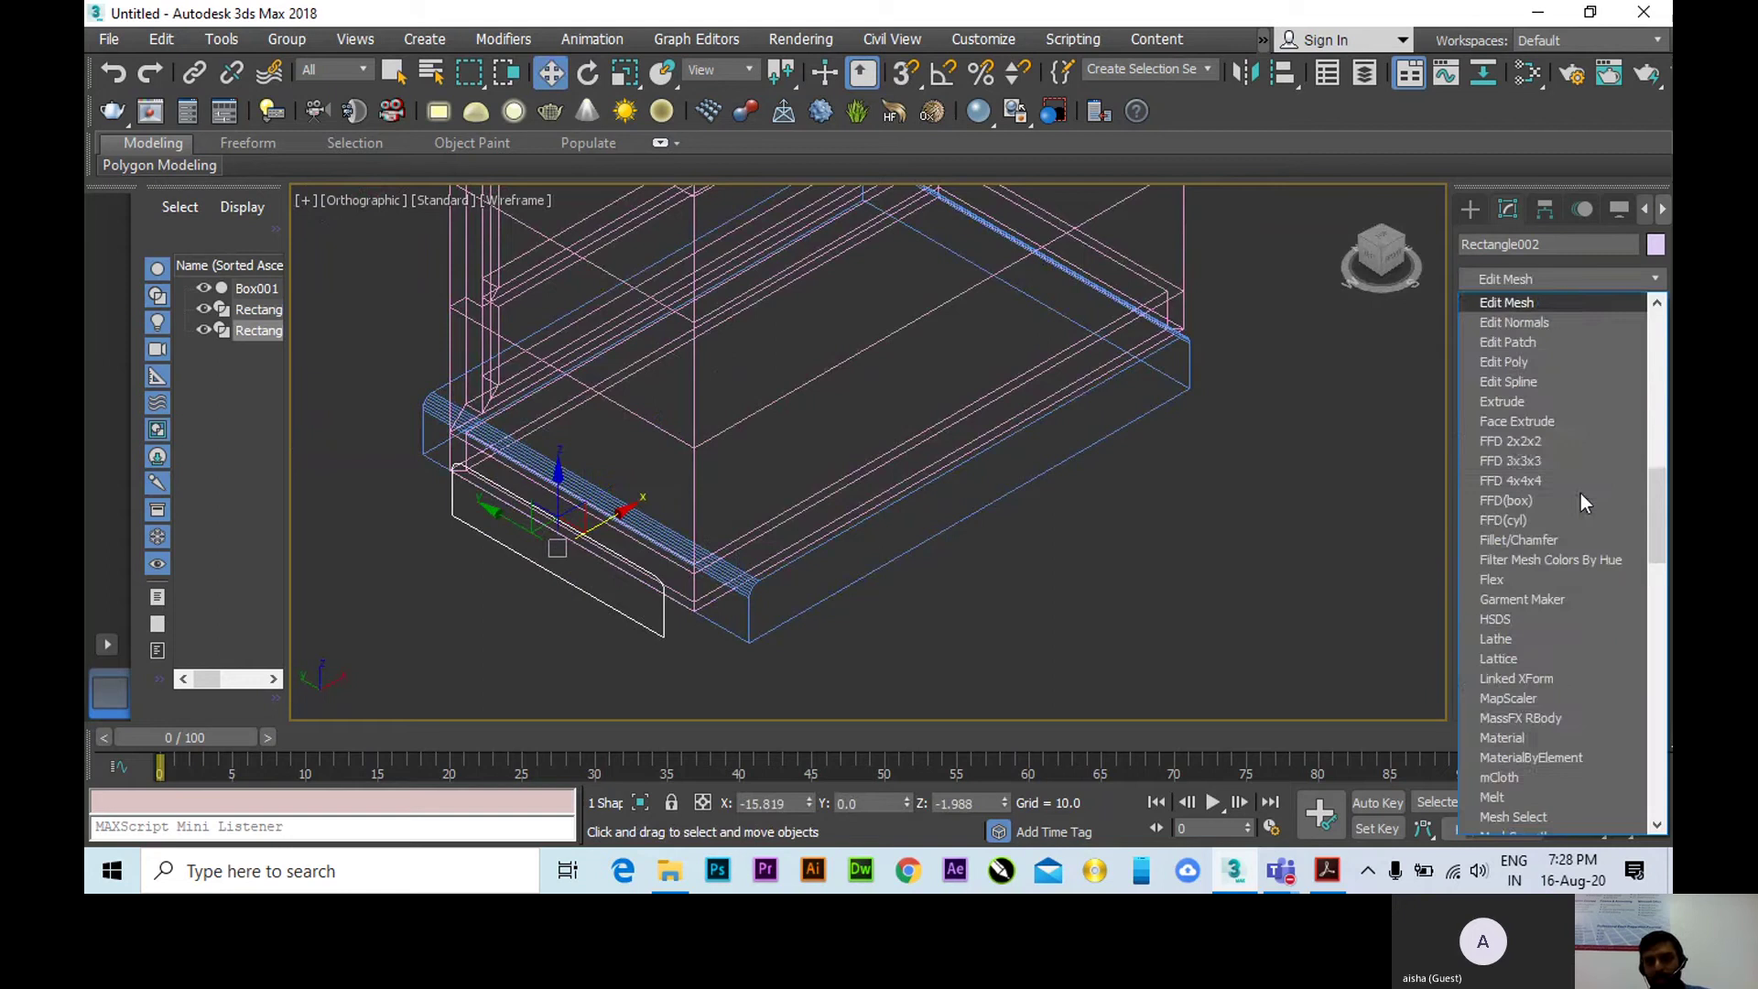
click(1536, 401)
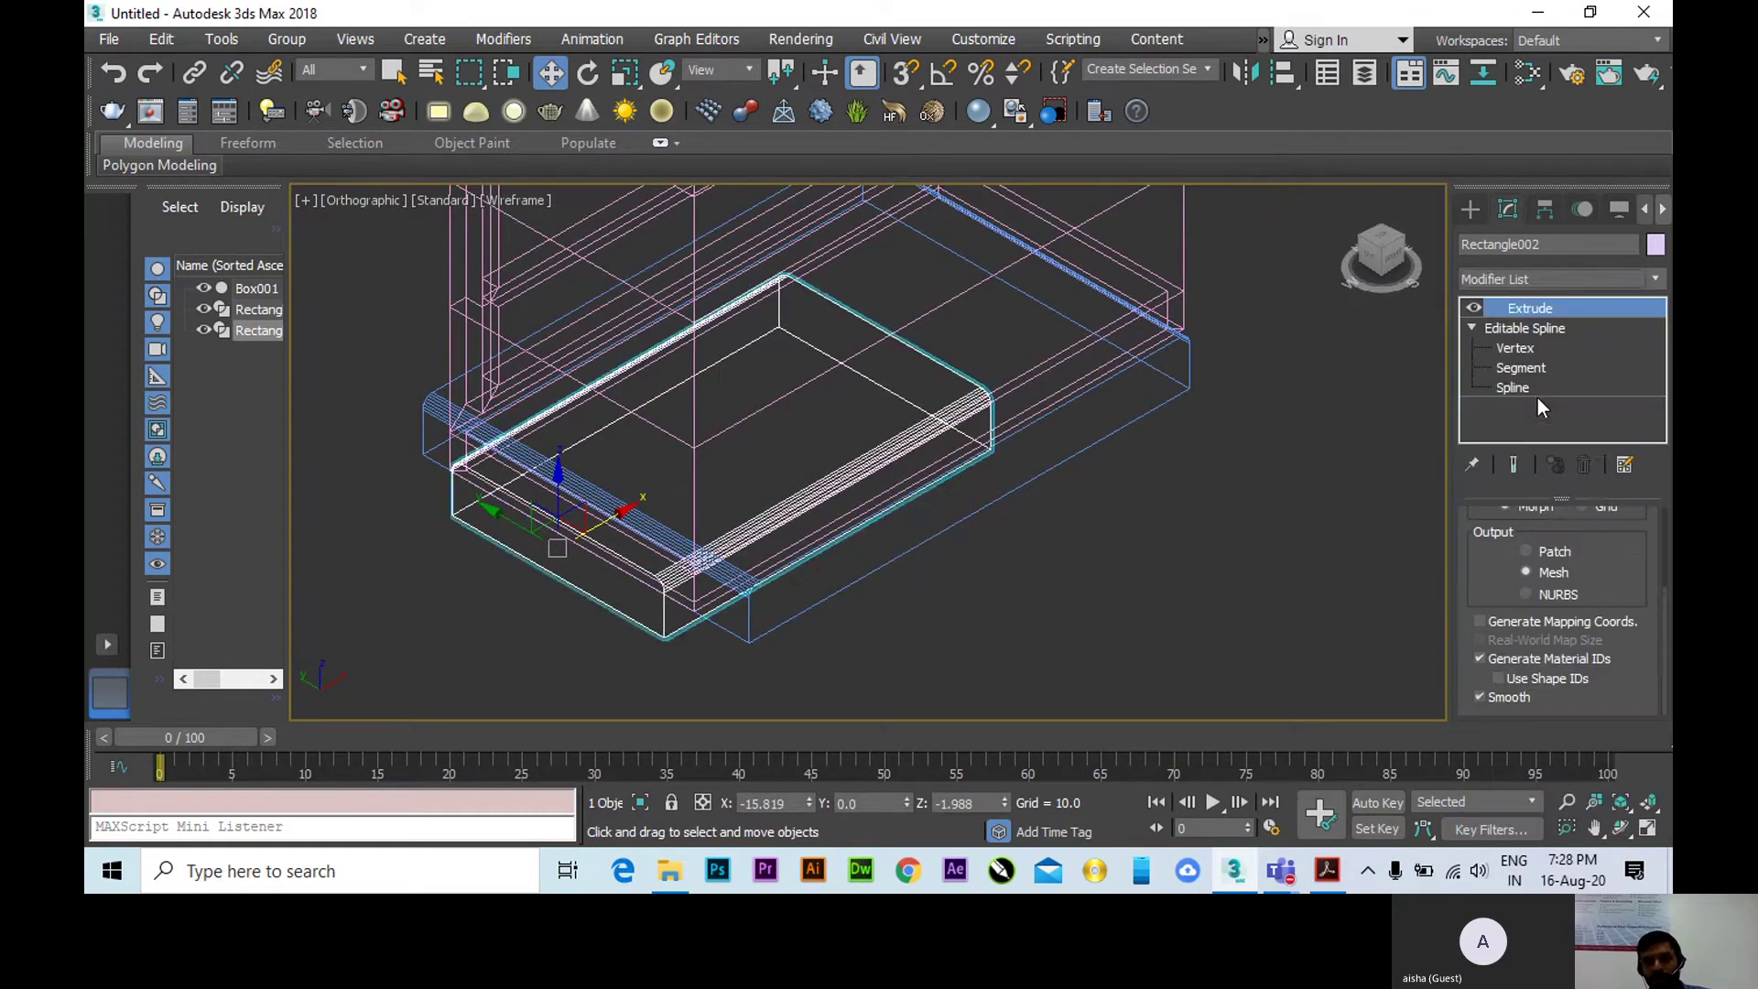
middle_drag(1072, 510, 1051, 510)
scroll(1639, 605, up, 3)
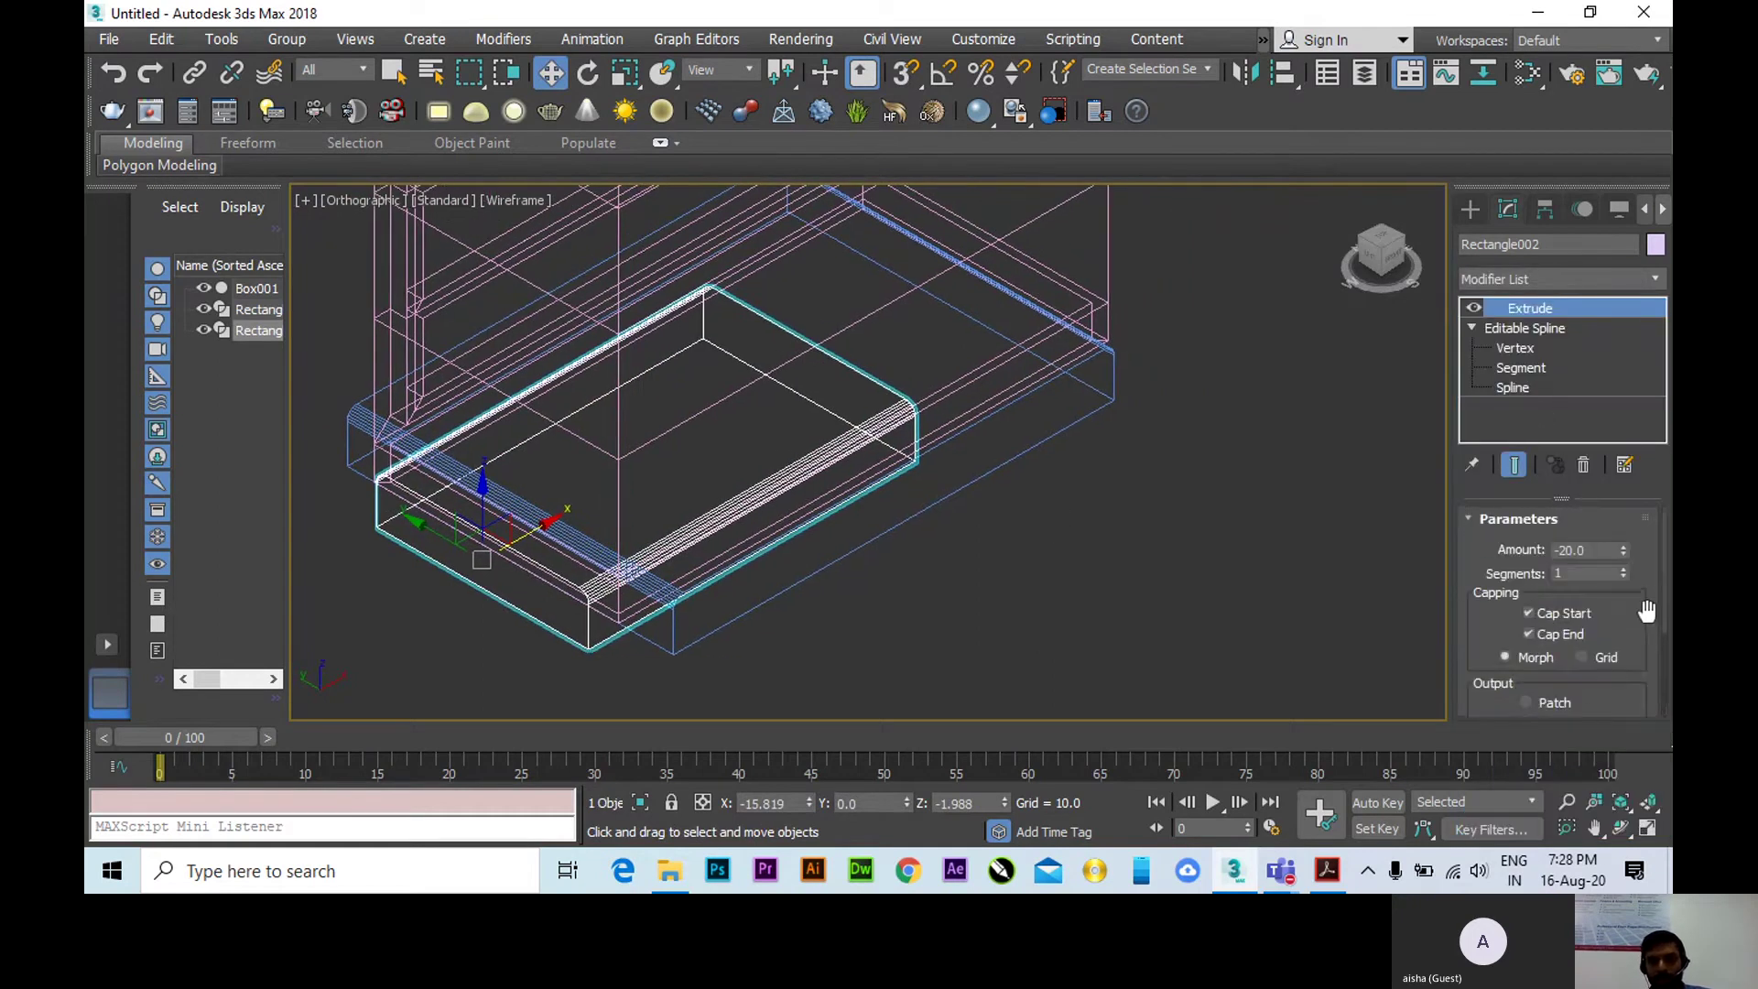
drag(1625, 545, 1616, 573)
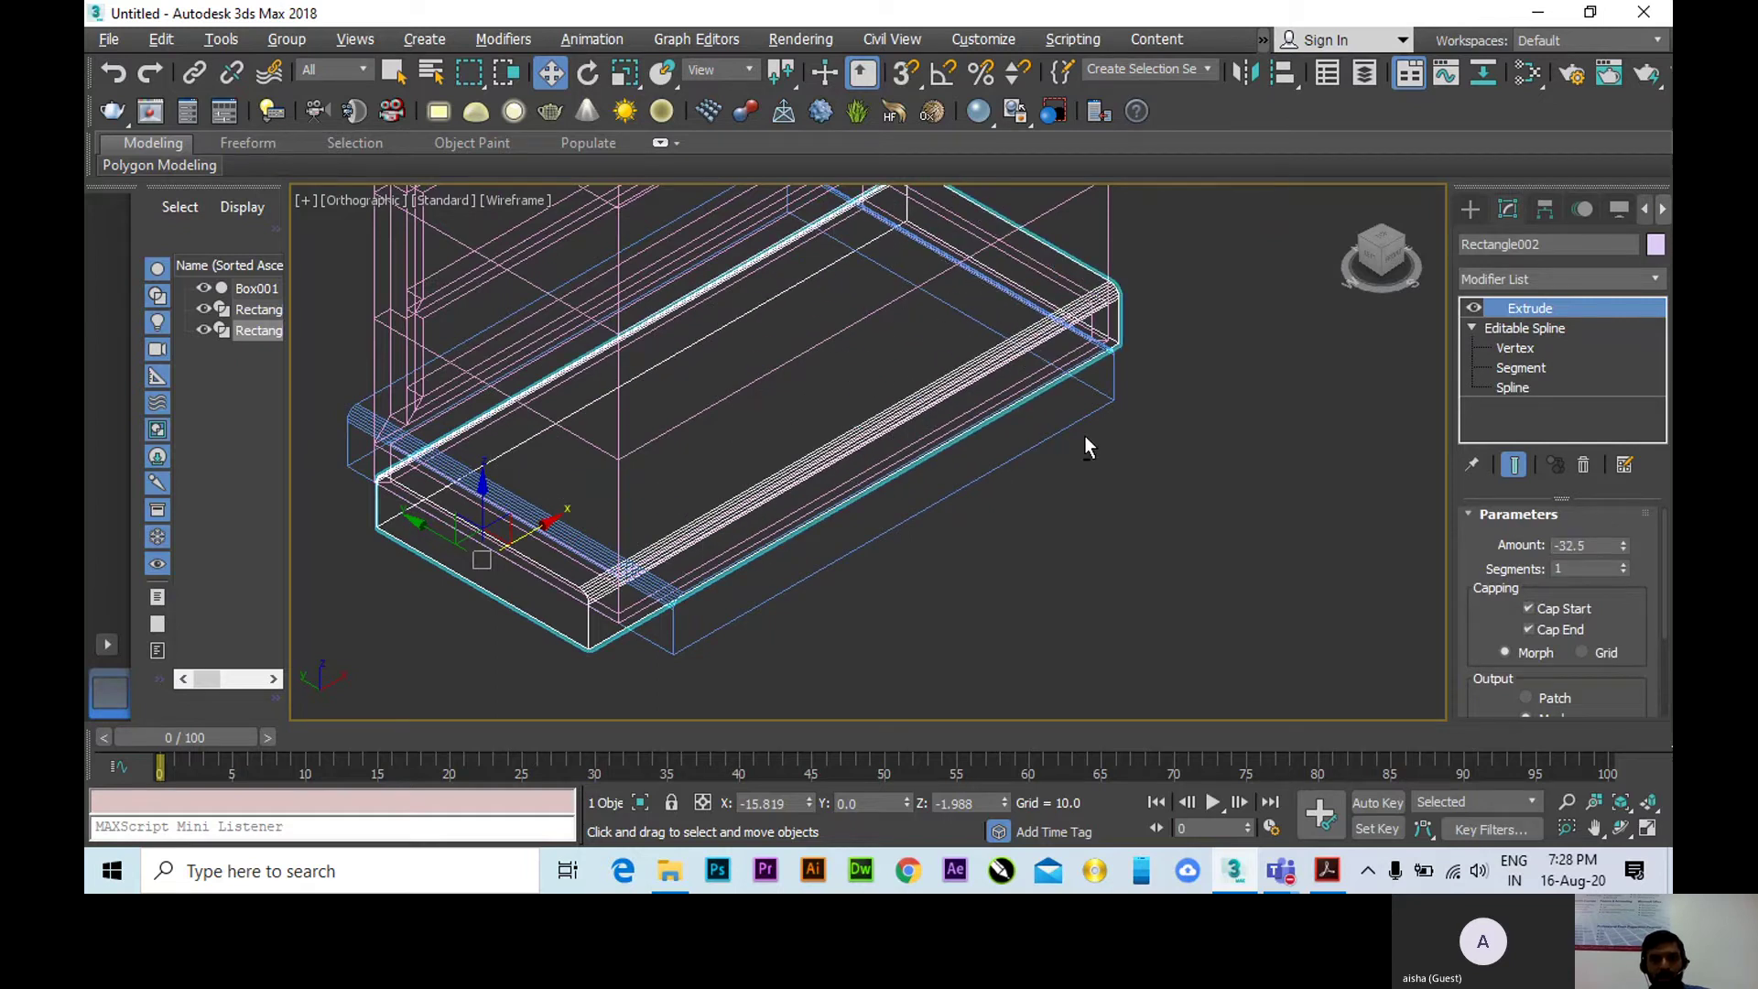
Switch the viewport to Default Shading and inspect both extruded base pieces around the cabinet's lower corners.
alt+middle_drag(1084, 435, 1026, 457)
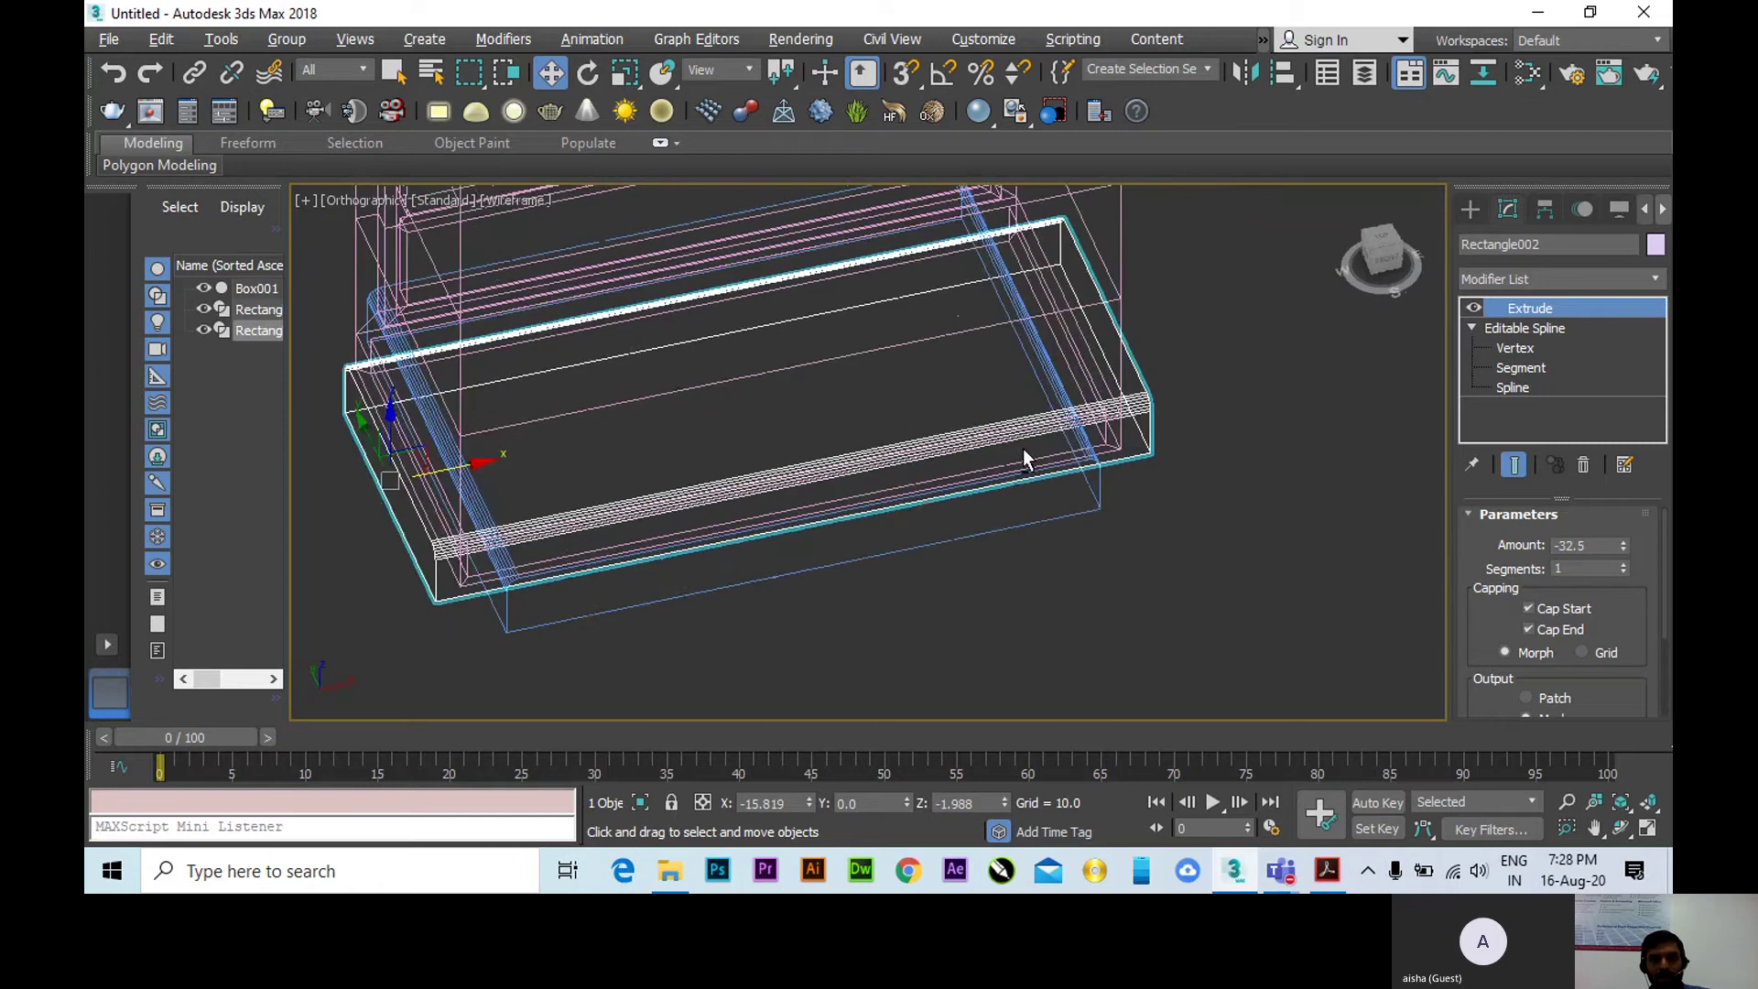
key(F3)
mouse_move(595, 239)
alt+middle_down()
mouse_move(844, 381)
mouse_move(1099, 392)
alt+middle_up()
alt+middle_drag(973, 392, 820, 408)
scroll(918, 357, up, 5)
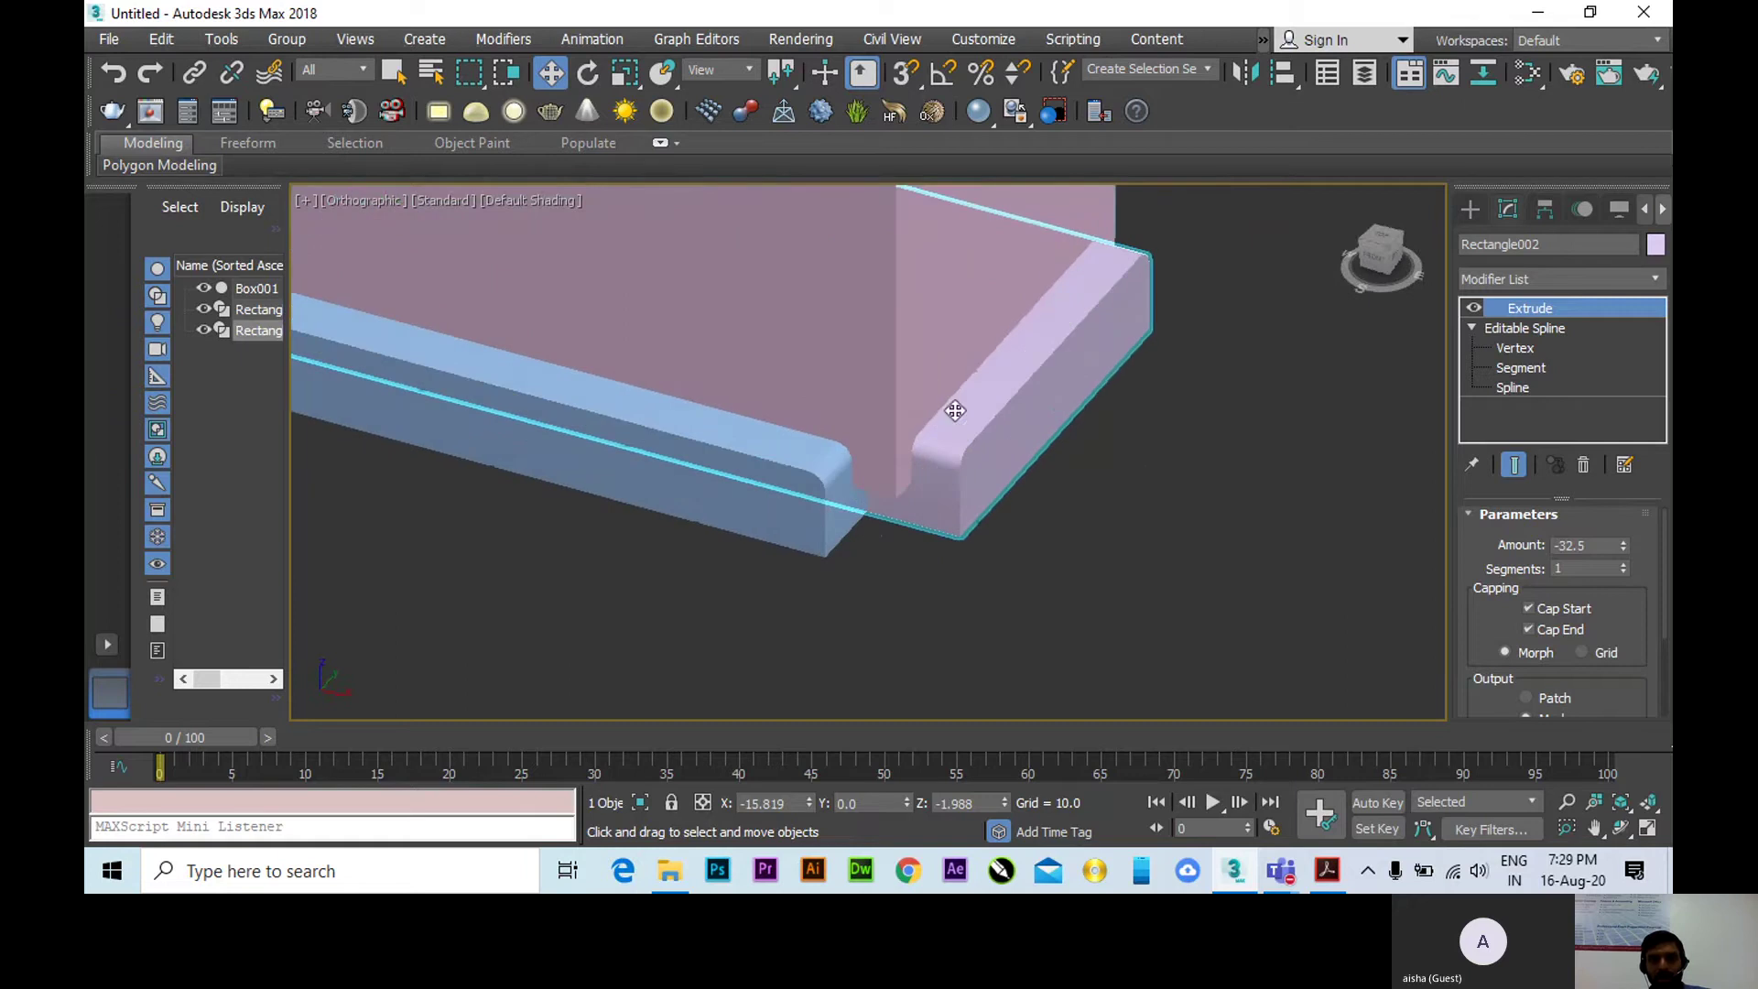
alt+middle_drag(965, 443, 773, 567)
scroll(773, 566, down, 3)
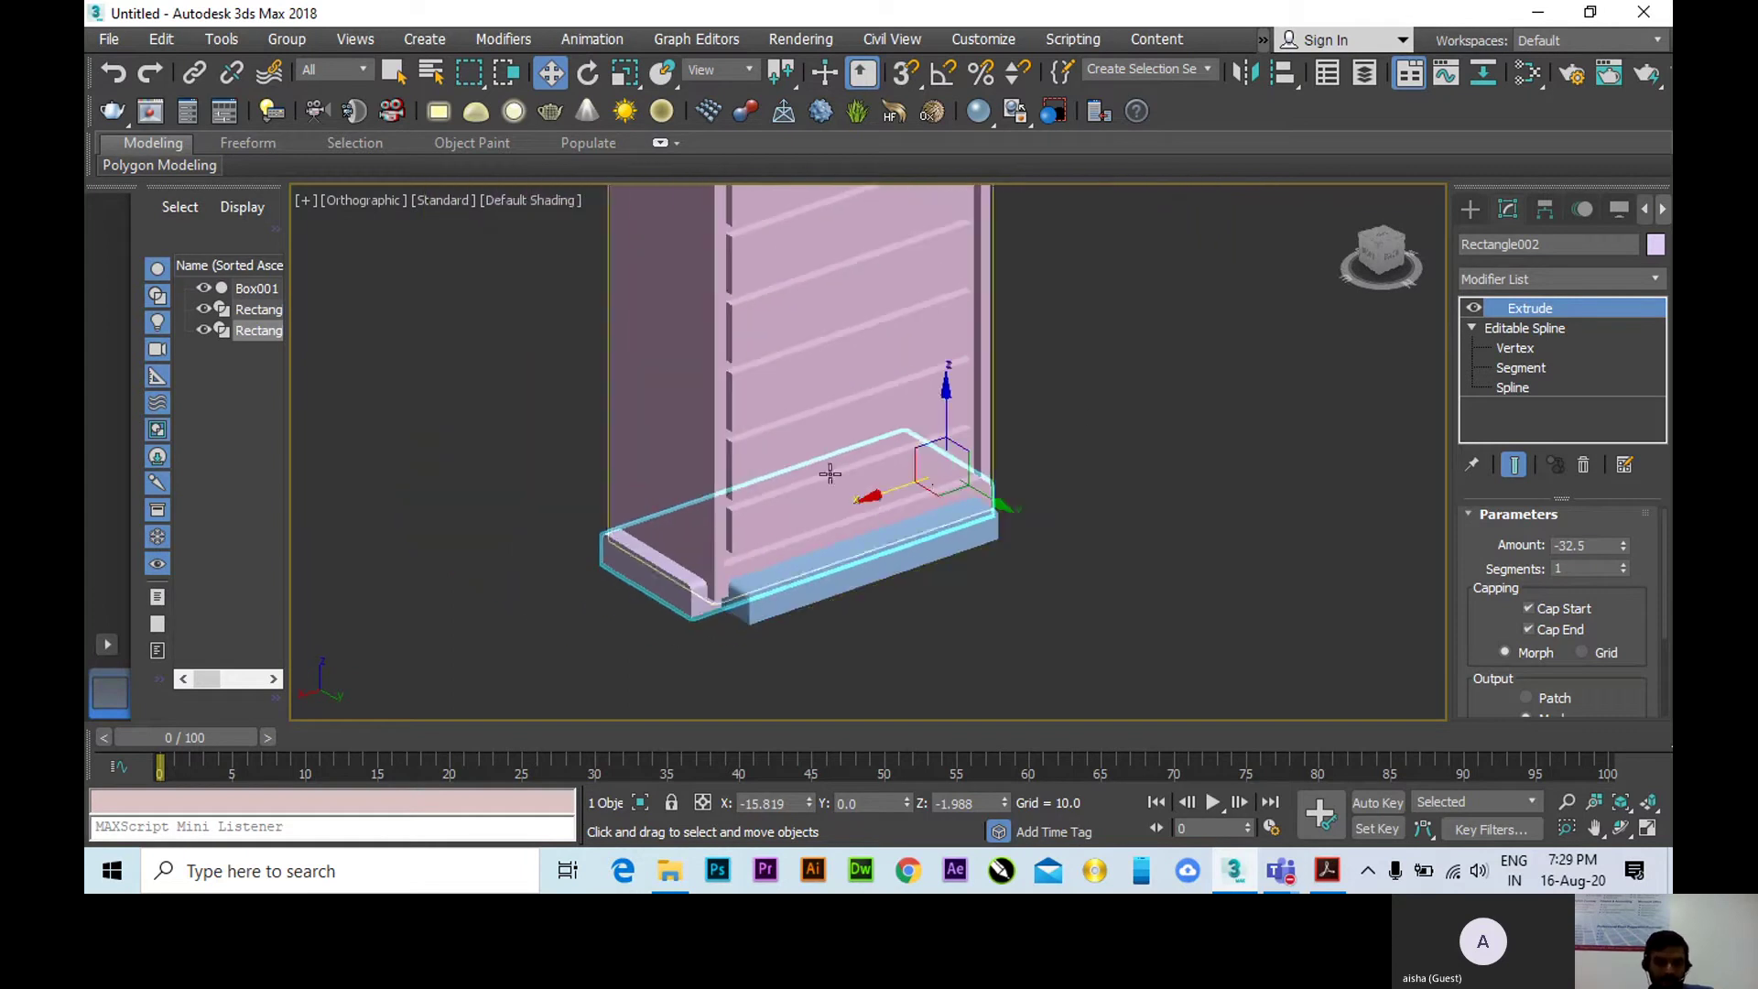
Select the cabinet body and bring up the Compound Objects creation tools.
click(1078, 402)
middle_drag(1008, 467, 968, 521)
click(833, 370)
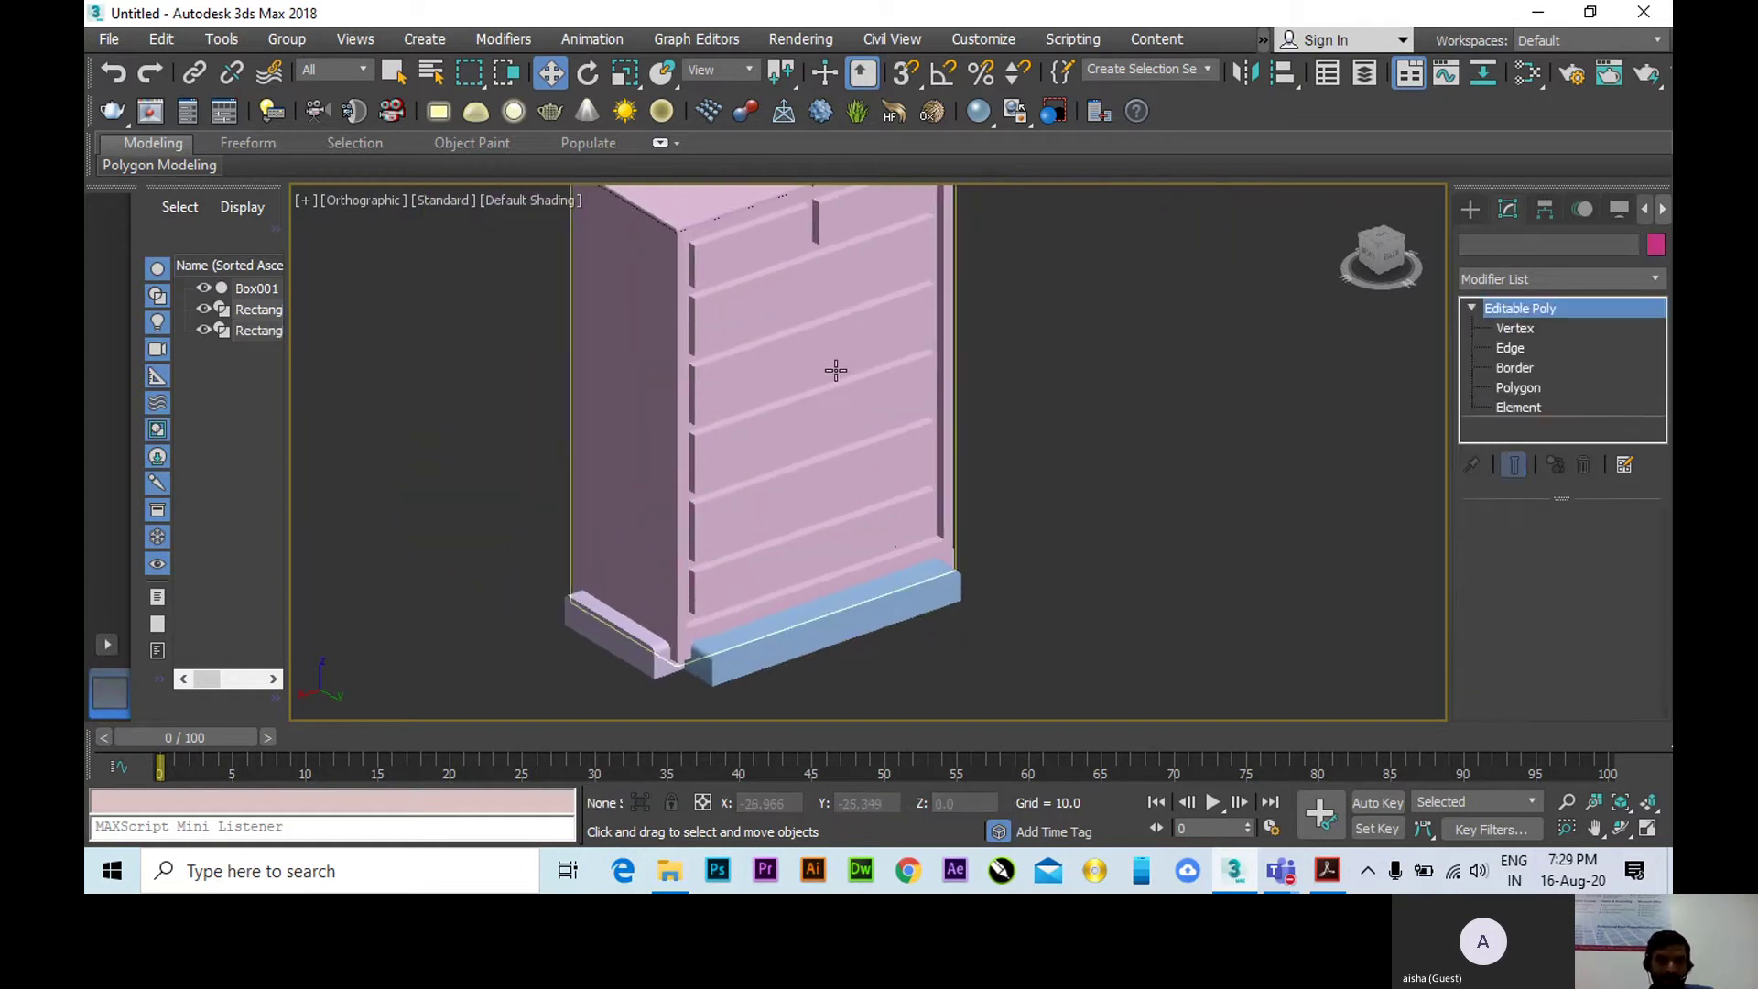
click(1469, 209)
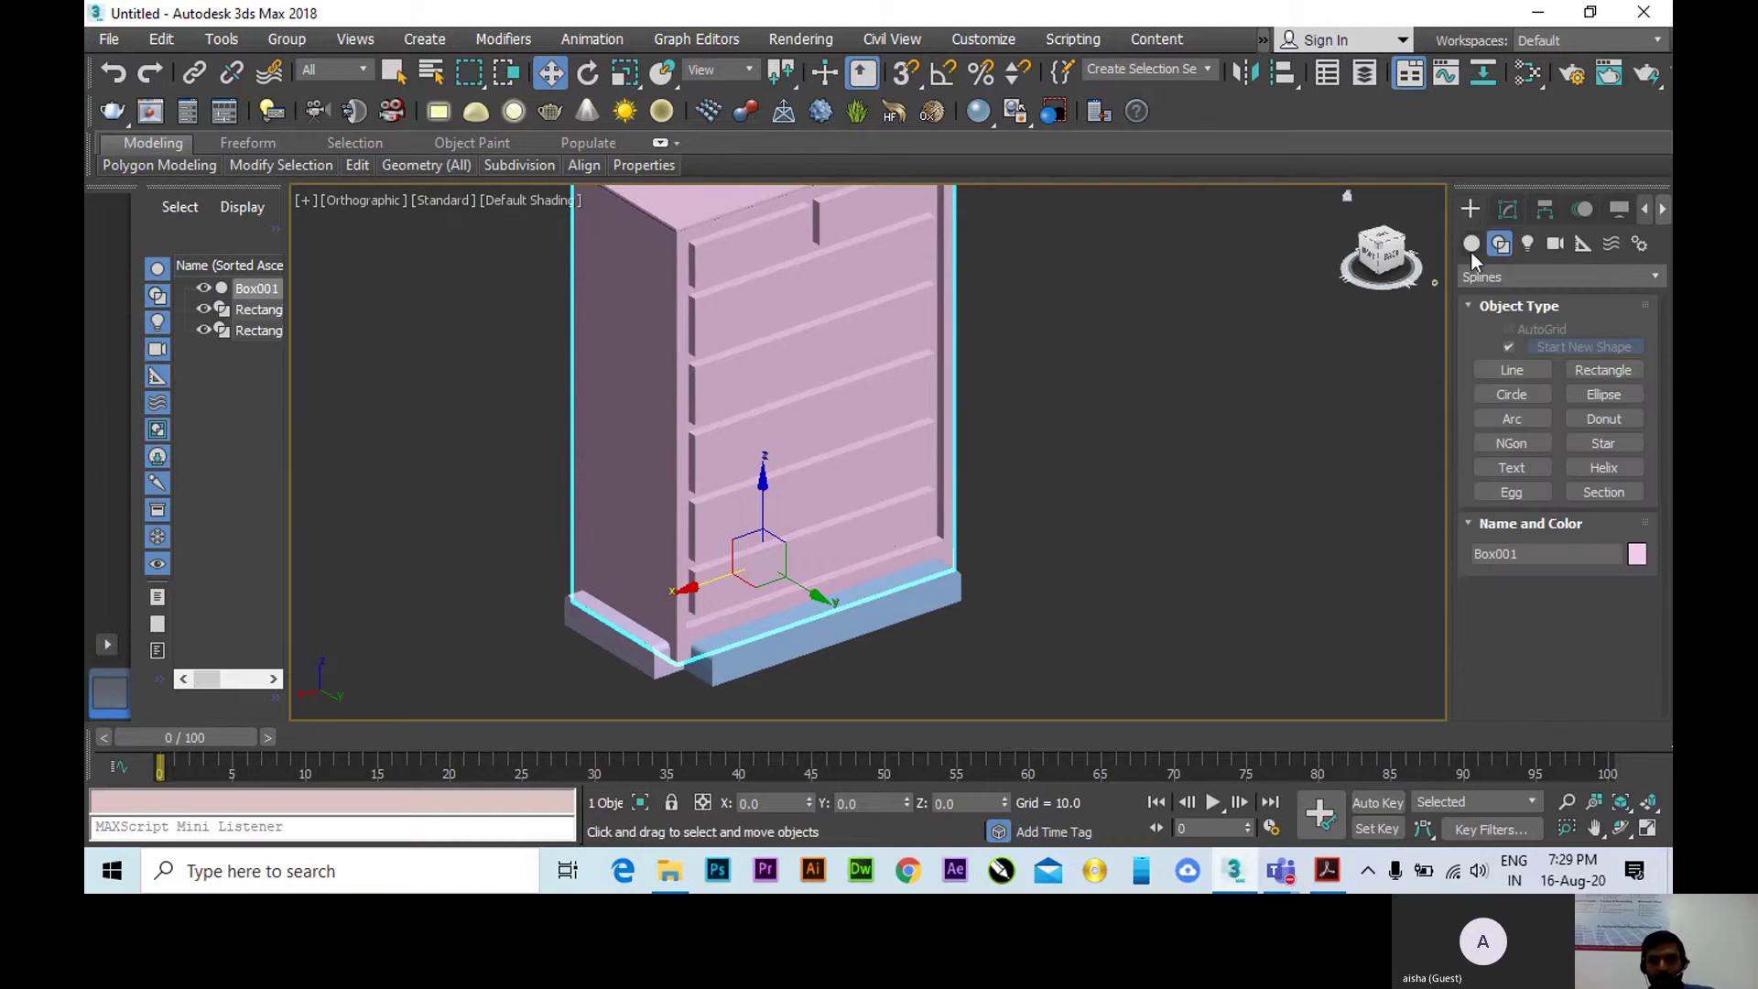
click(1545, 276)
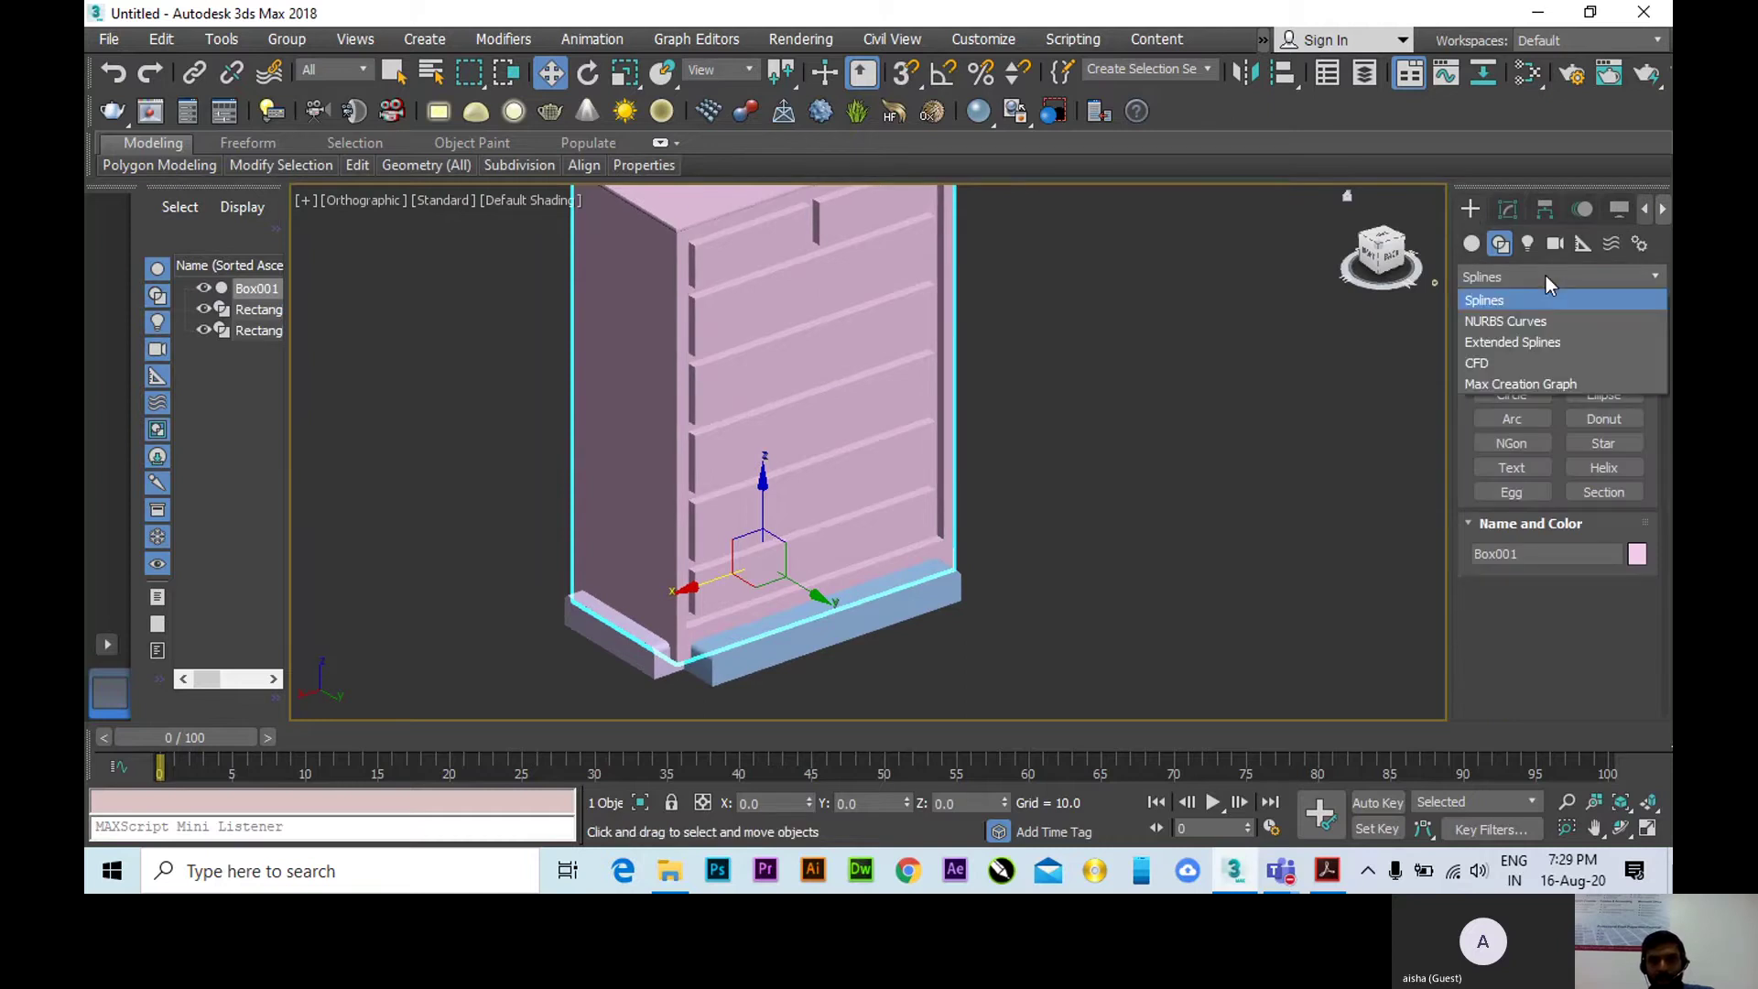
click(1545, 276)
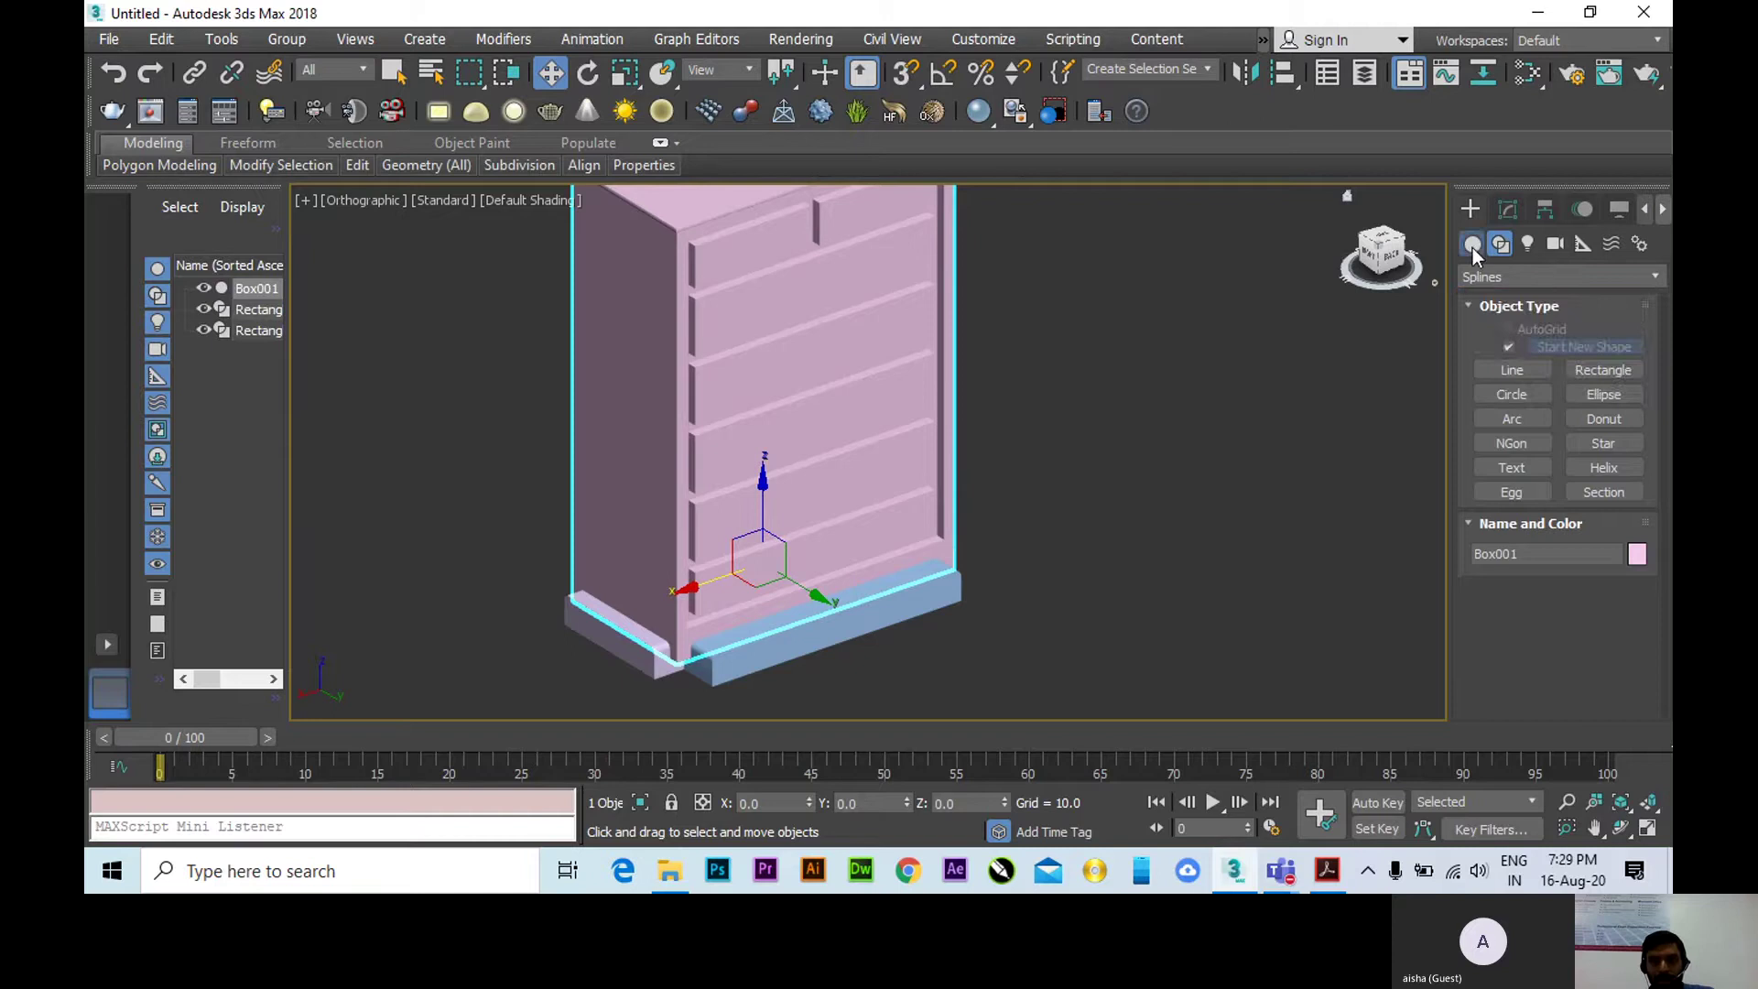
click(1472, 244)
click(1582, 277)
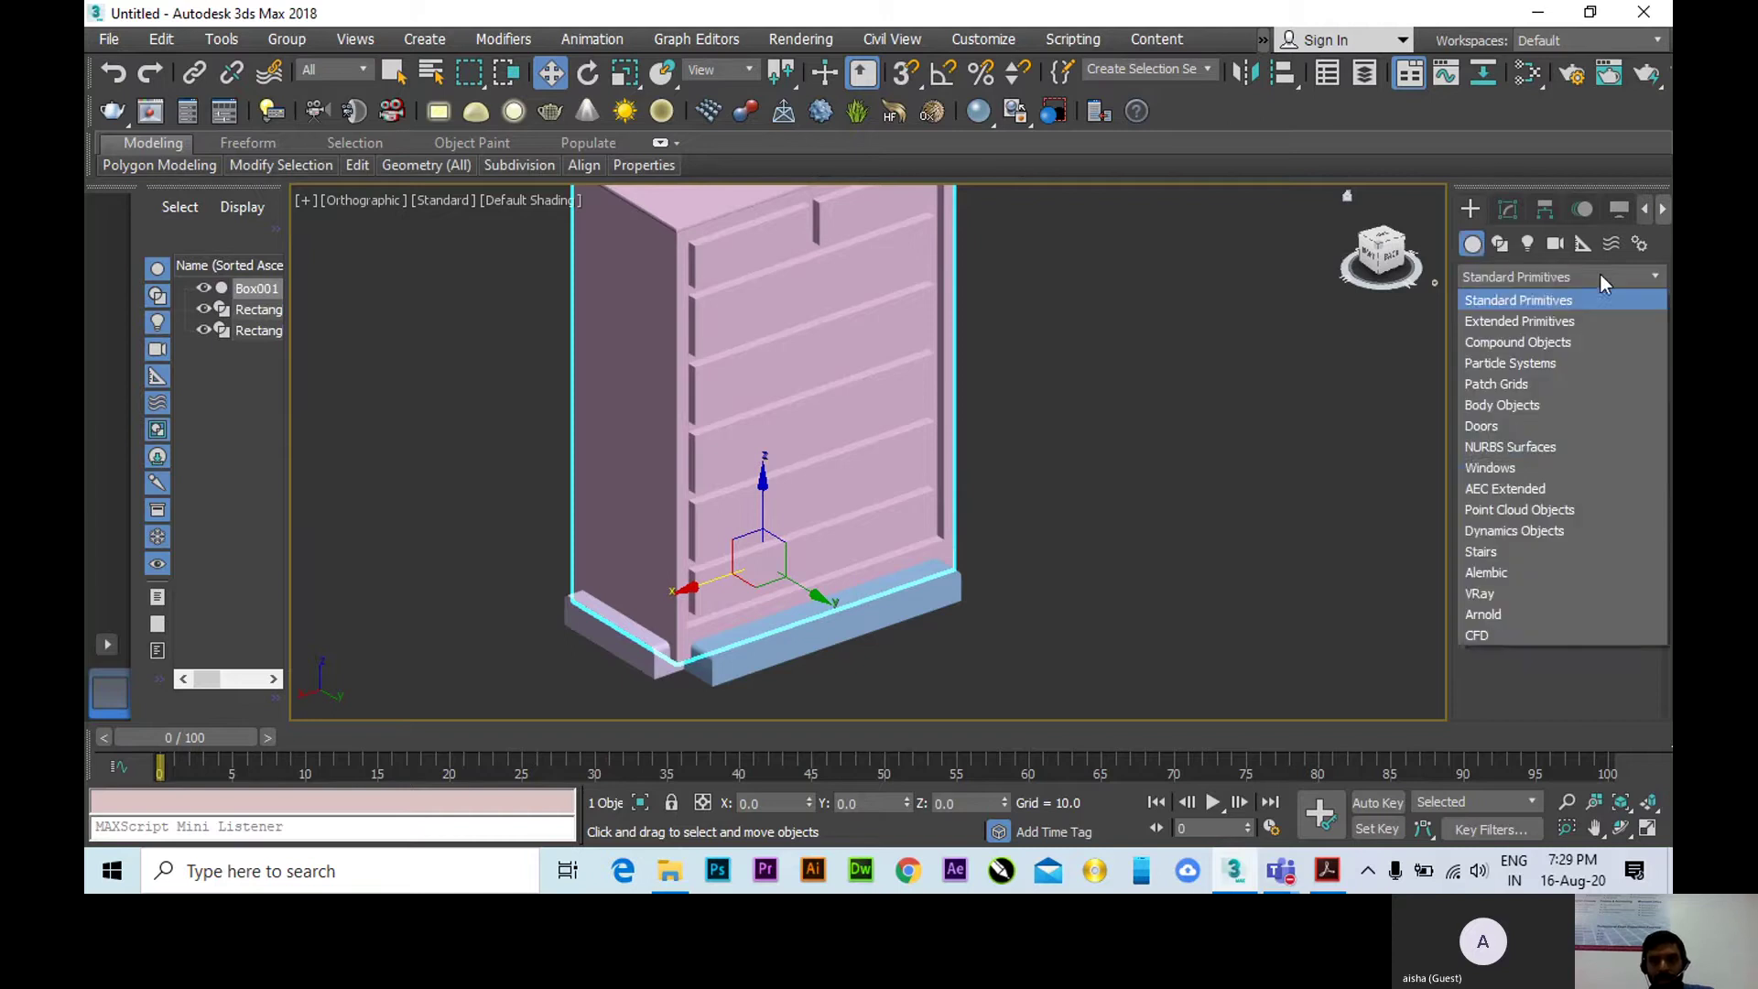
click(1541, 342)
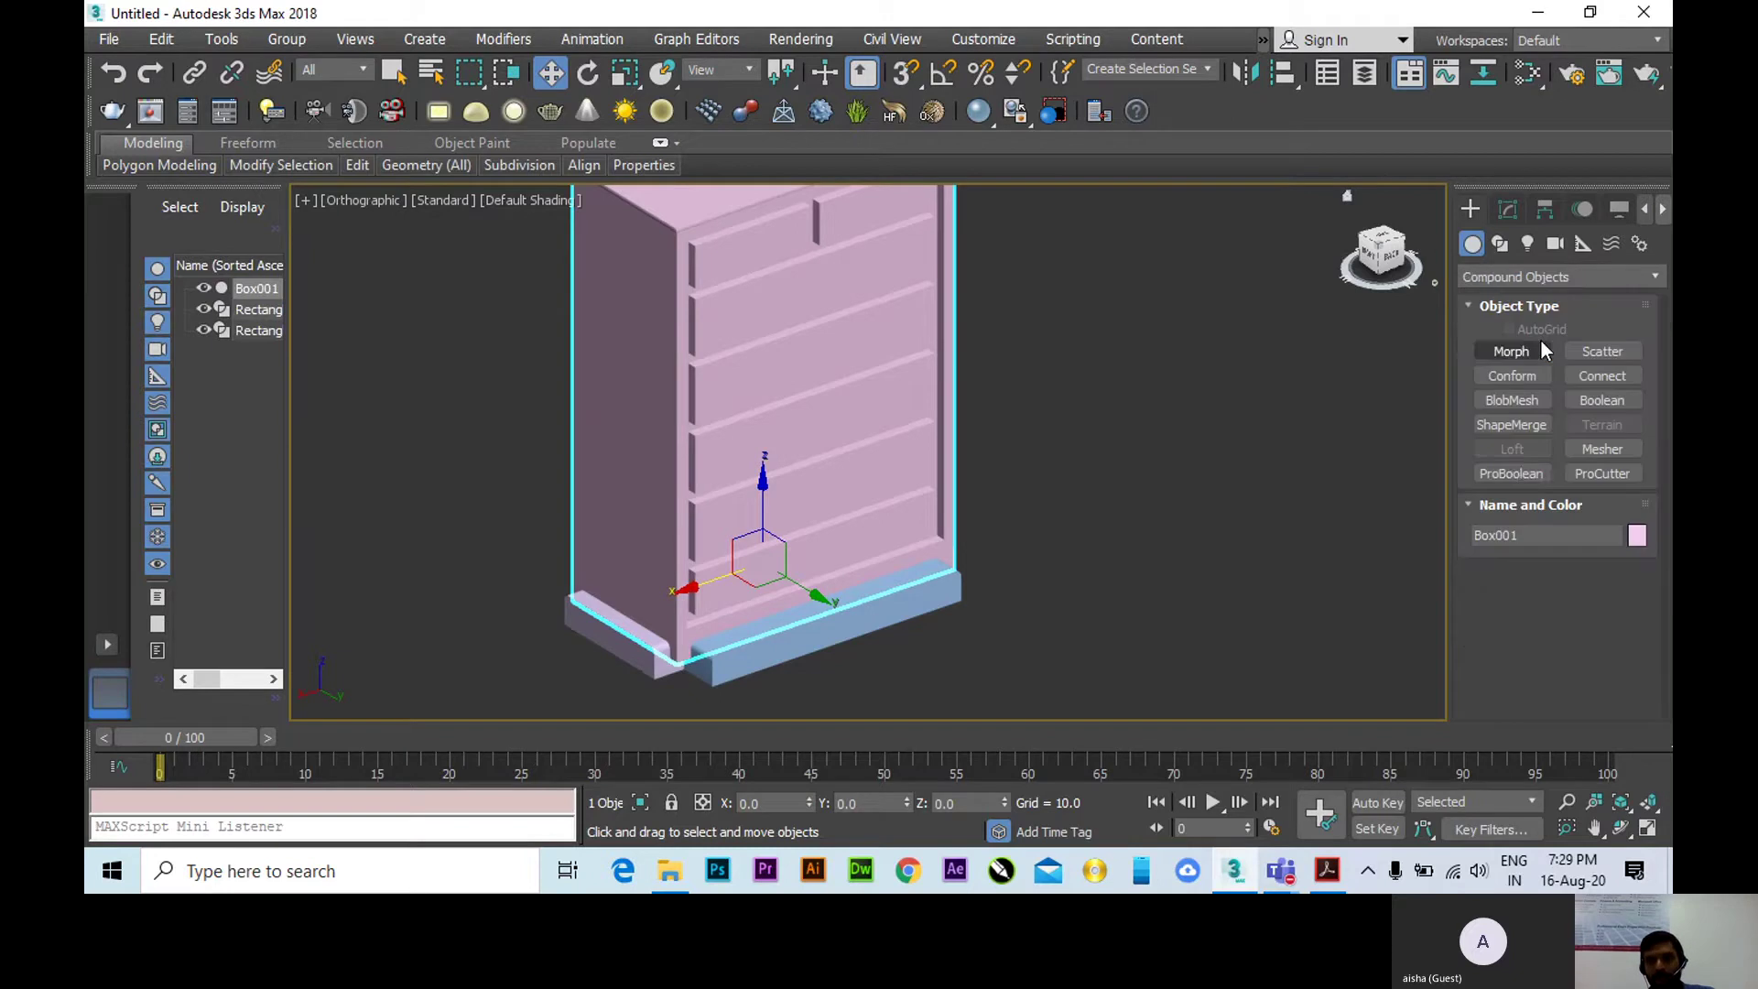
Use ProBoolean with Subtraction to cut both extruded base pieces out of the cabinet body, forming its feet.
click(1506, 471)
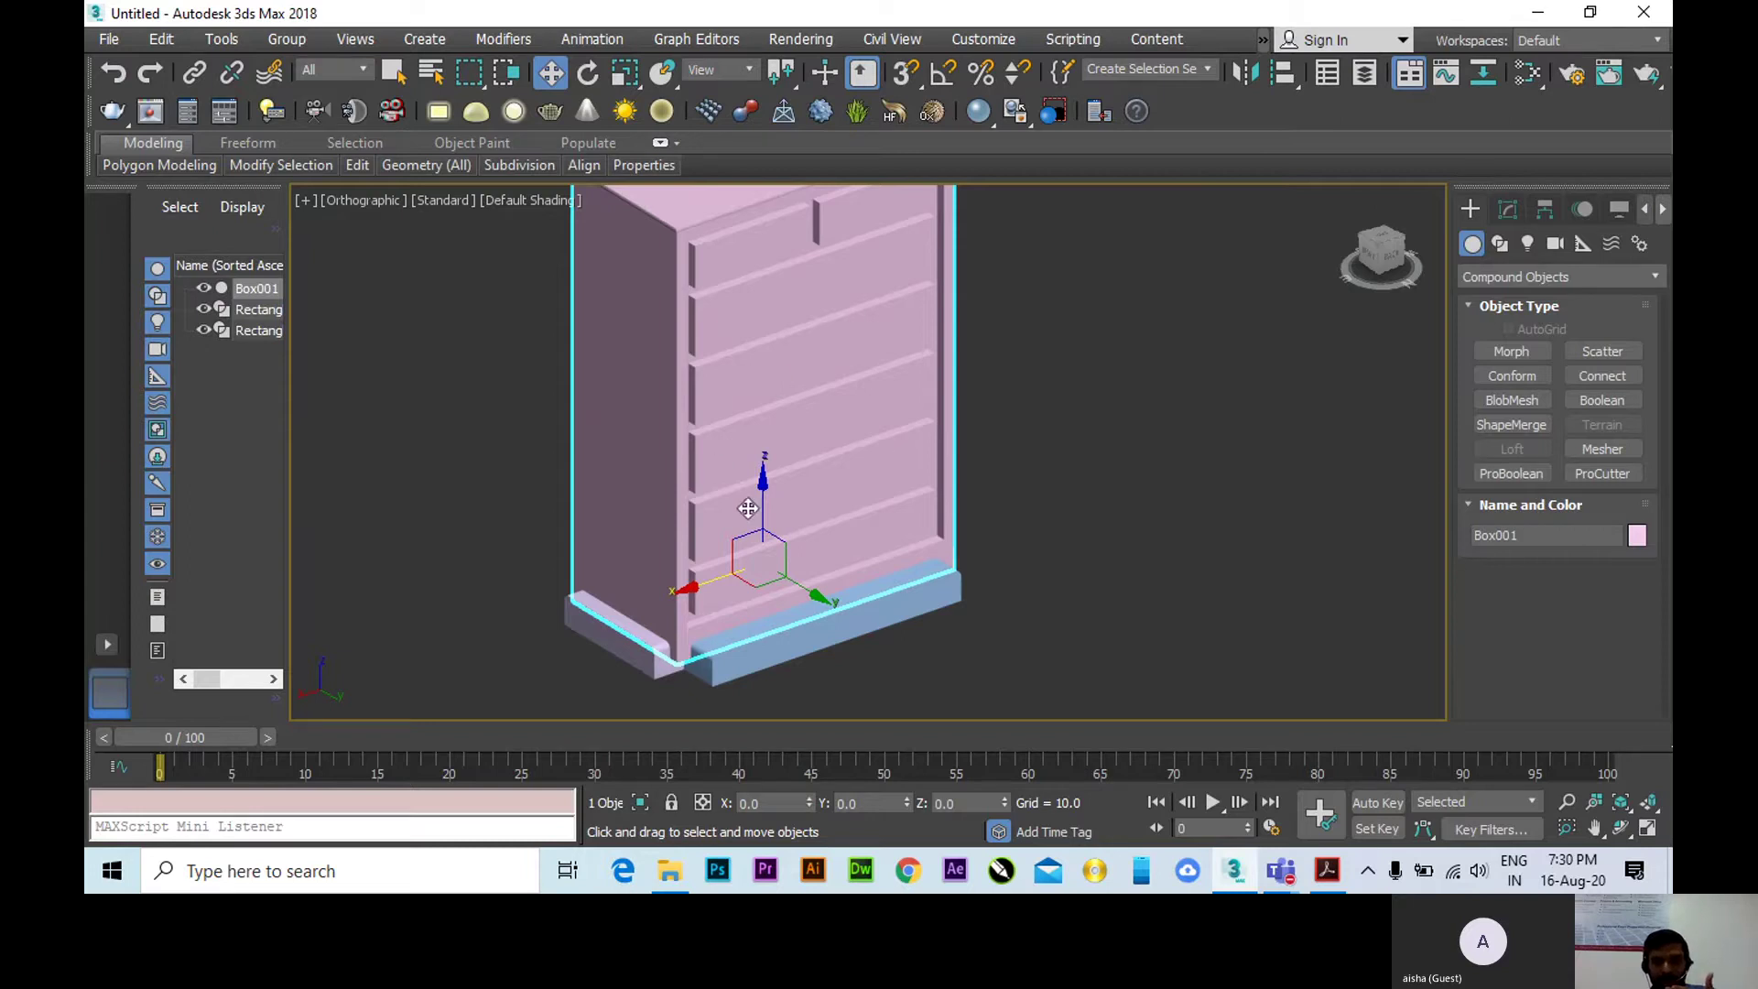
click(1520, 475)
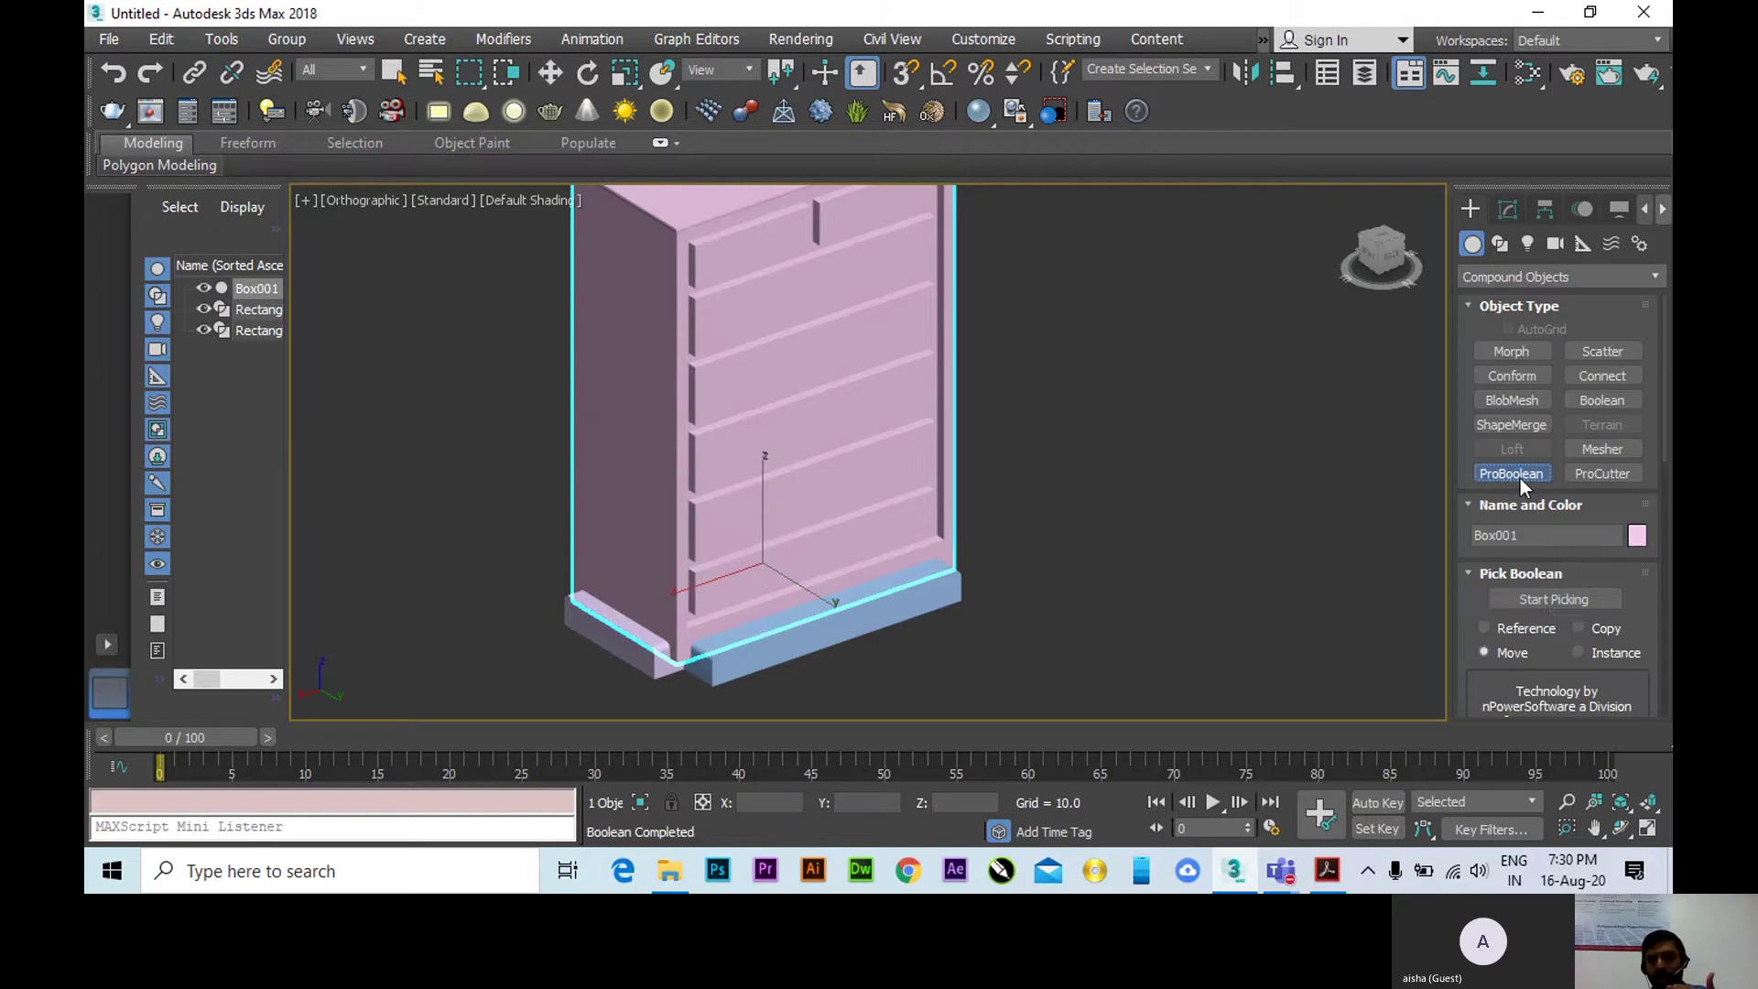
click(1541, 598)
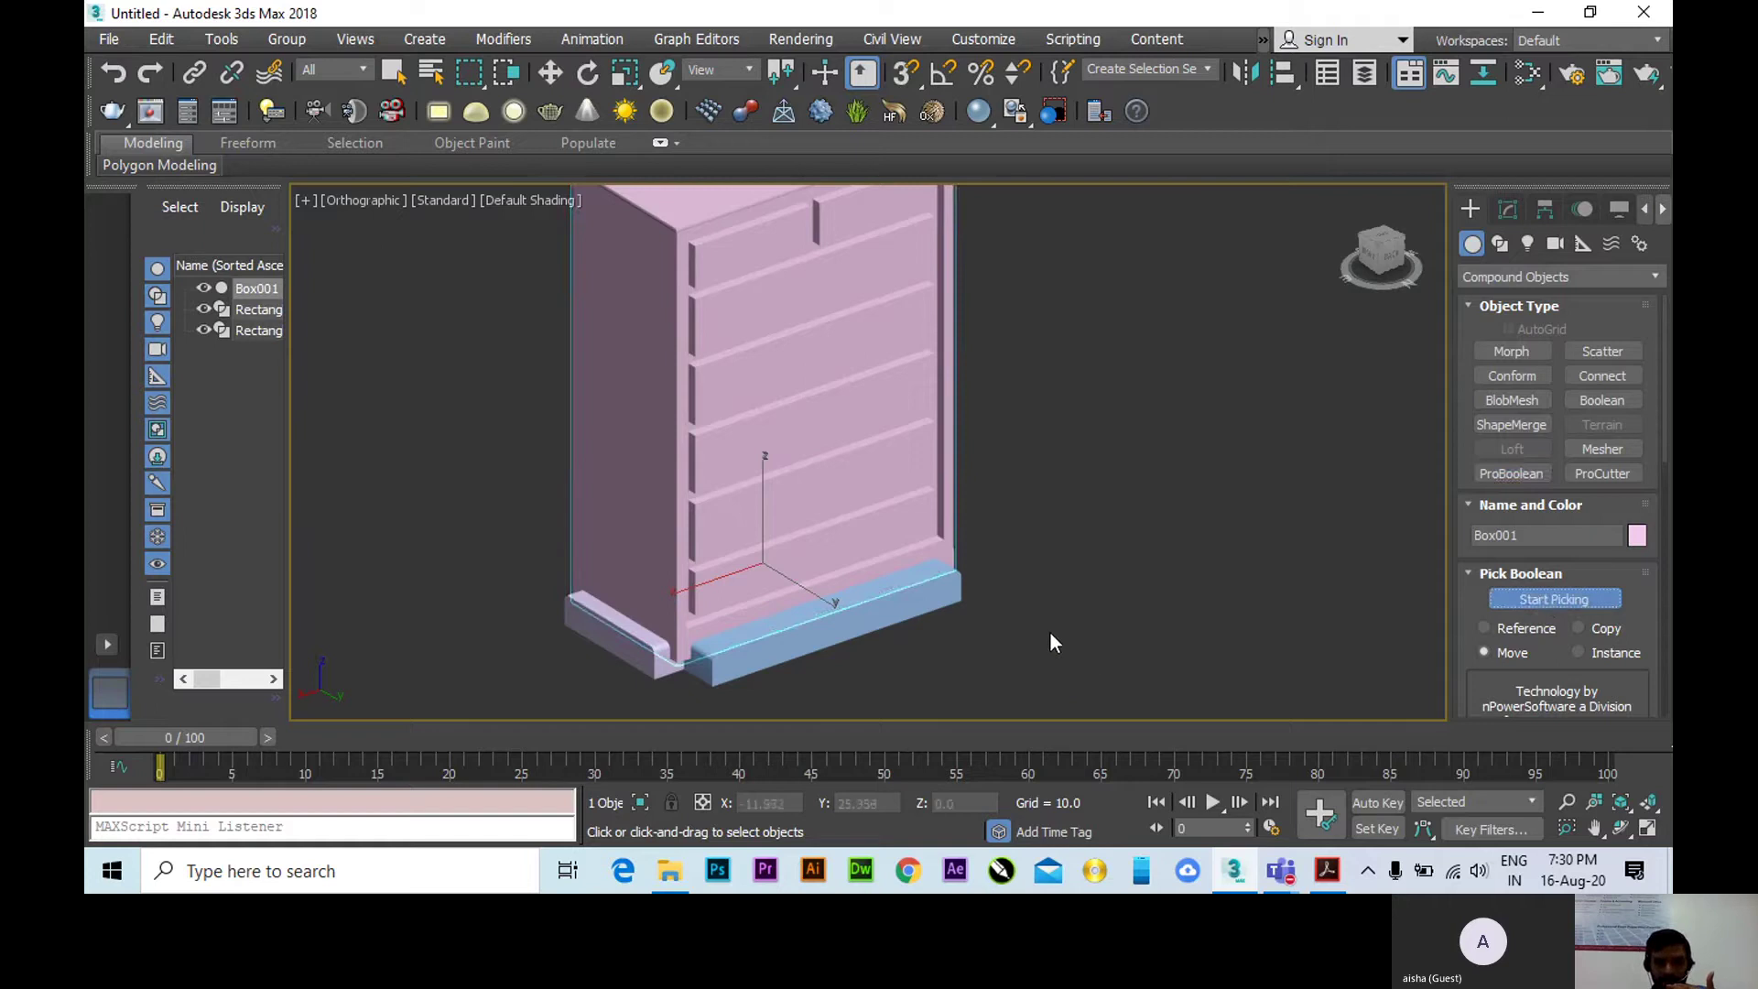
middle_drag(1050, 633, 1100, 622)
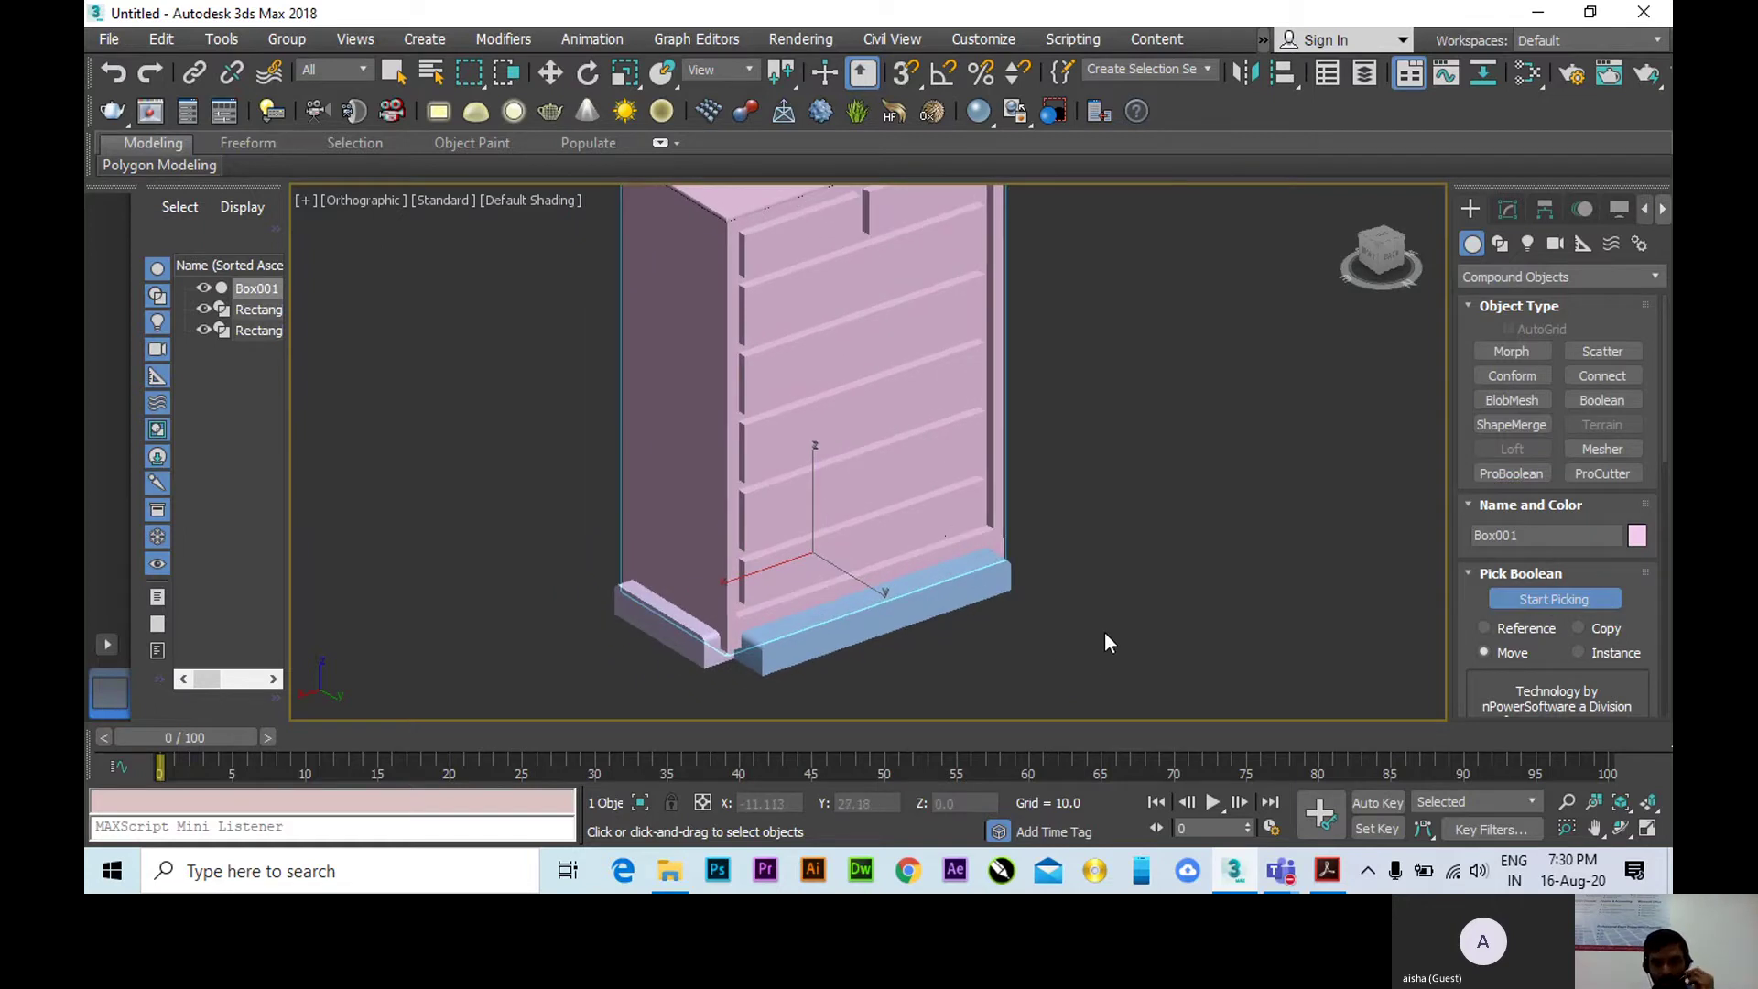
drag(1644, 632, 1663, 388)
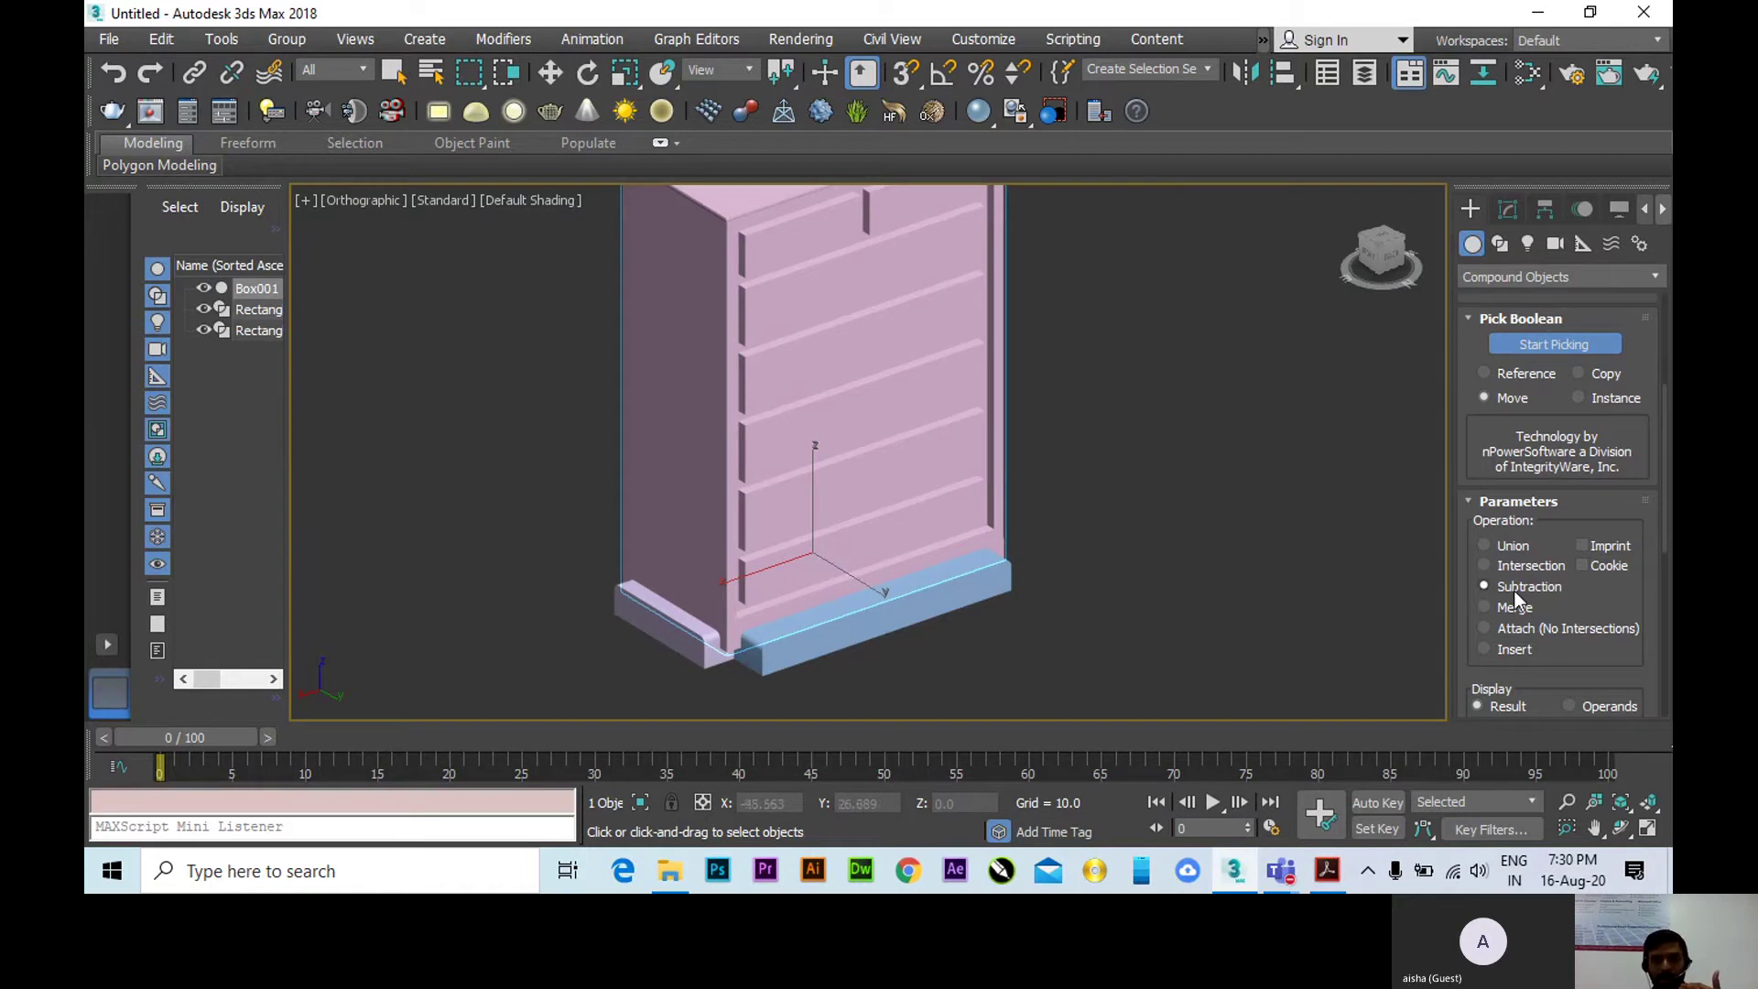
click(1548, 349)
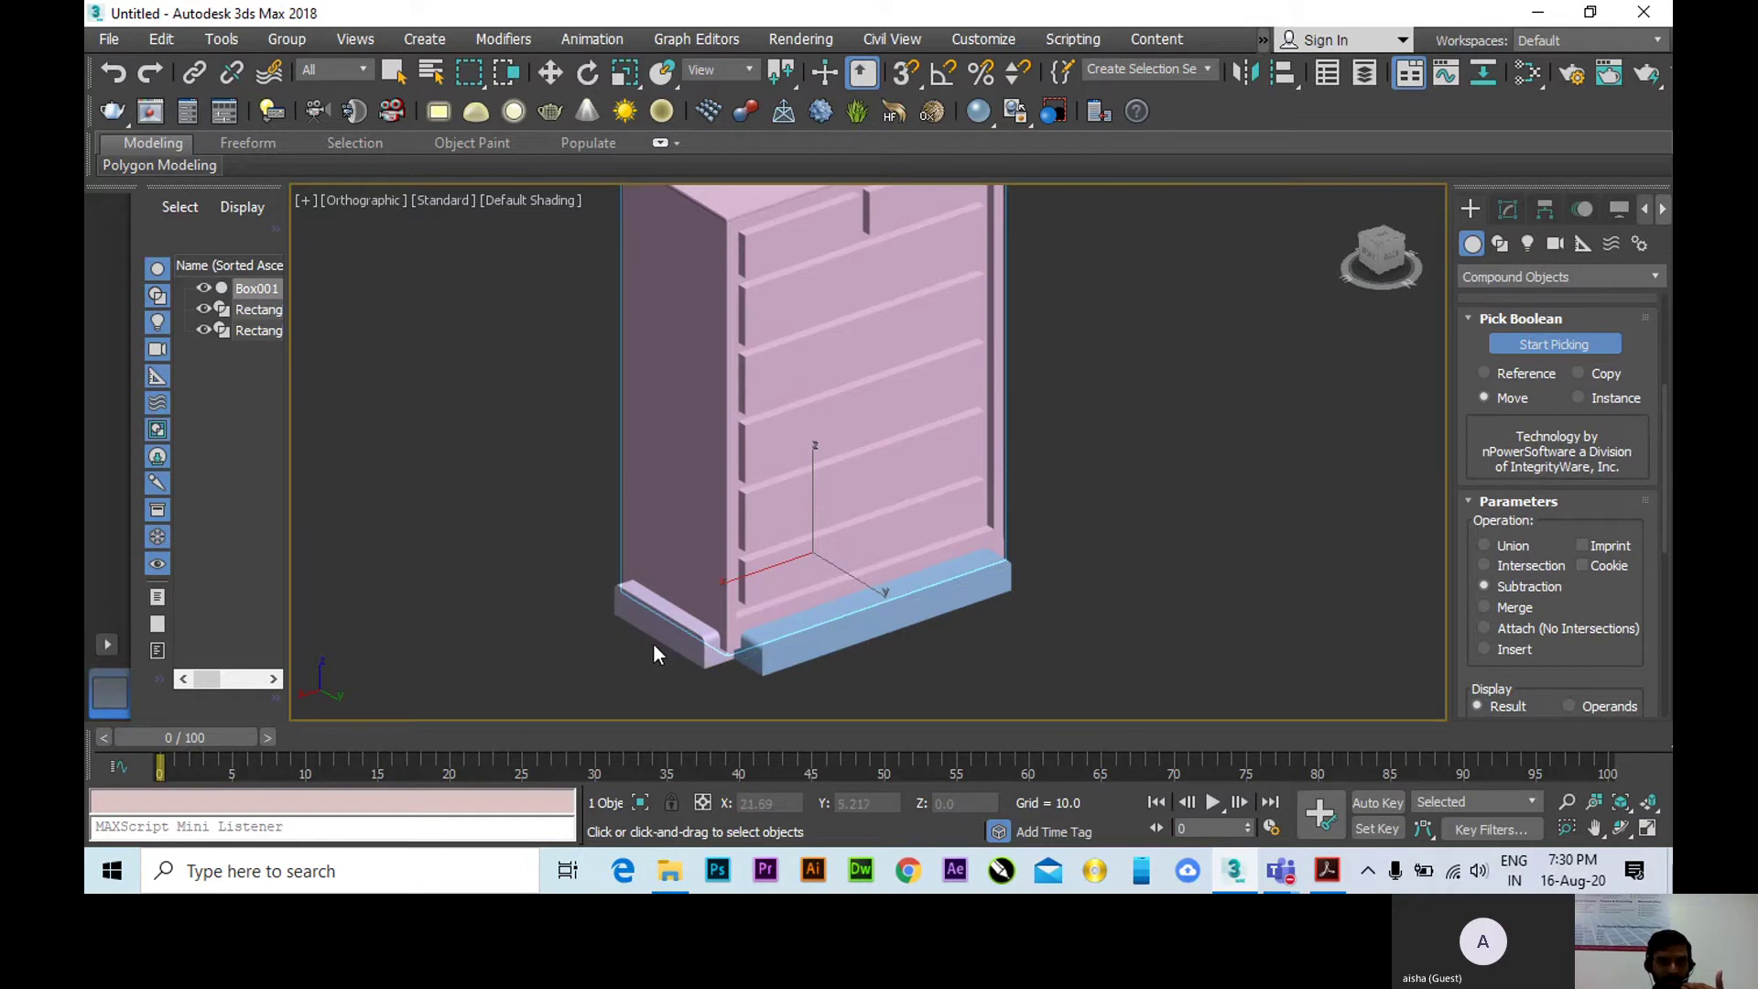
scroll(652, 643, up, 4)
scroll(711, 547, up, 3)
click(698, 529)
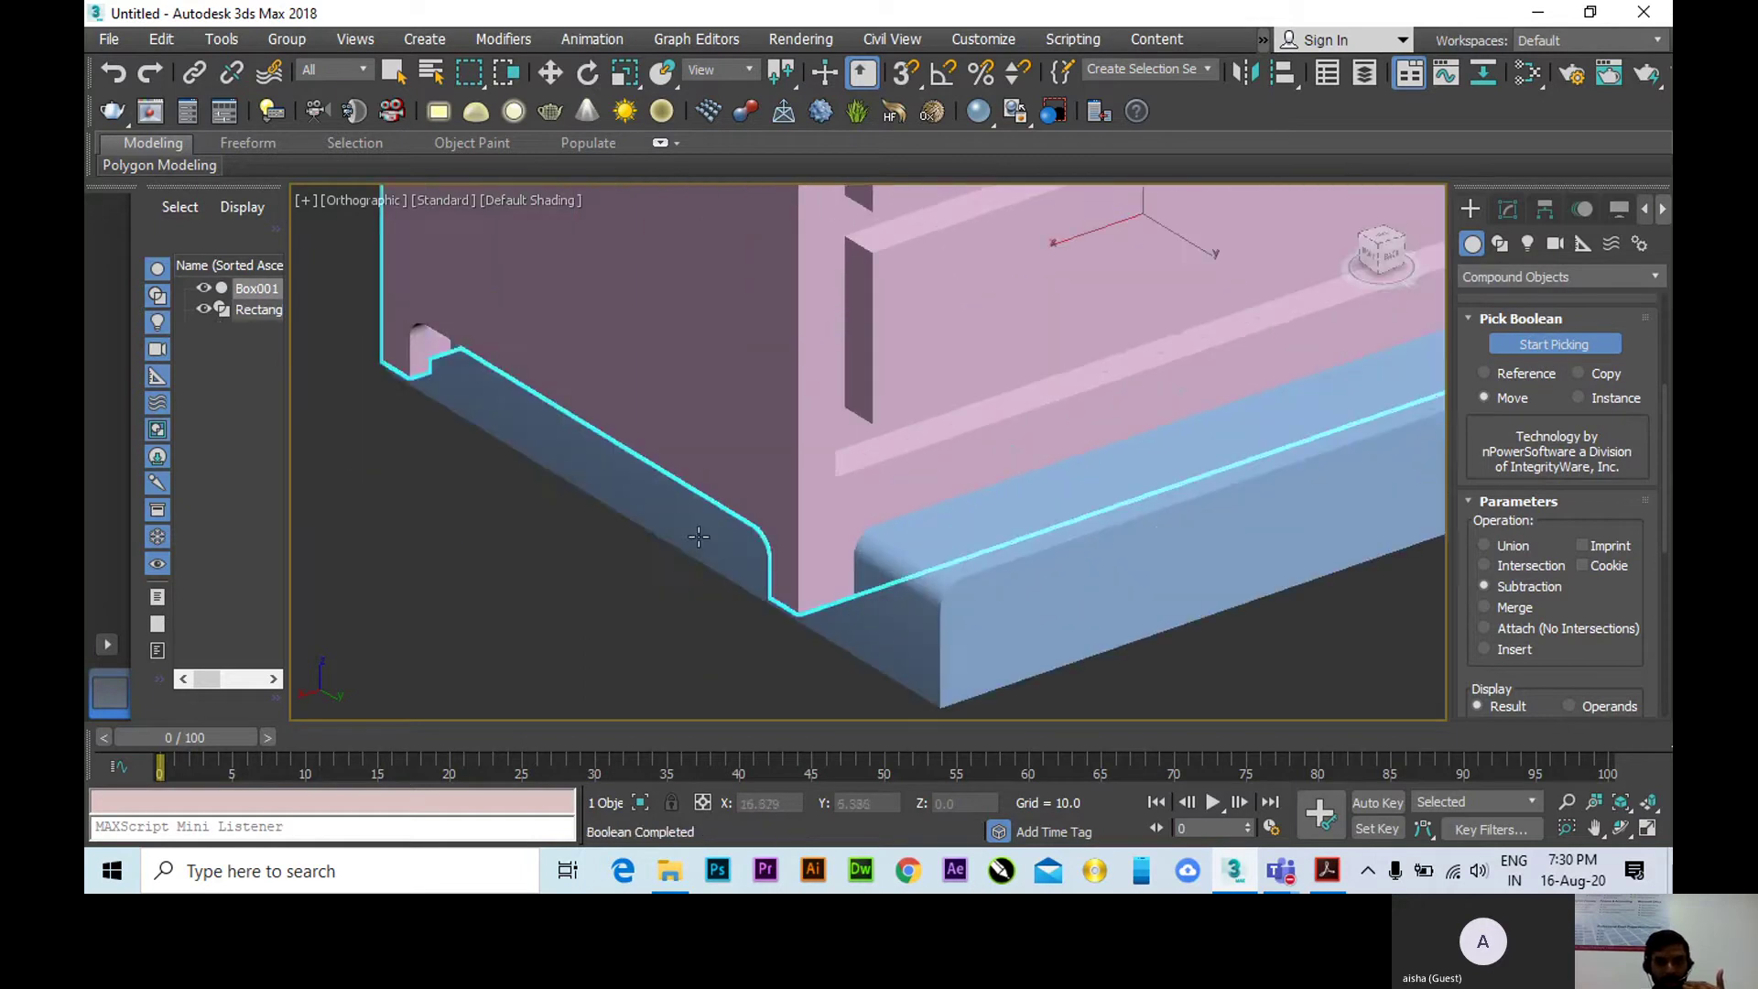
click(959, 566)
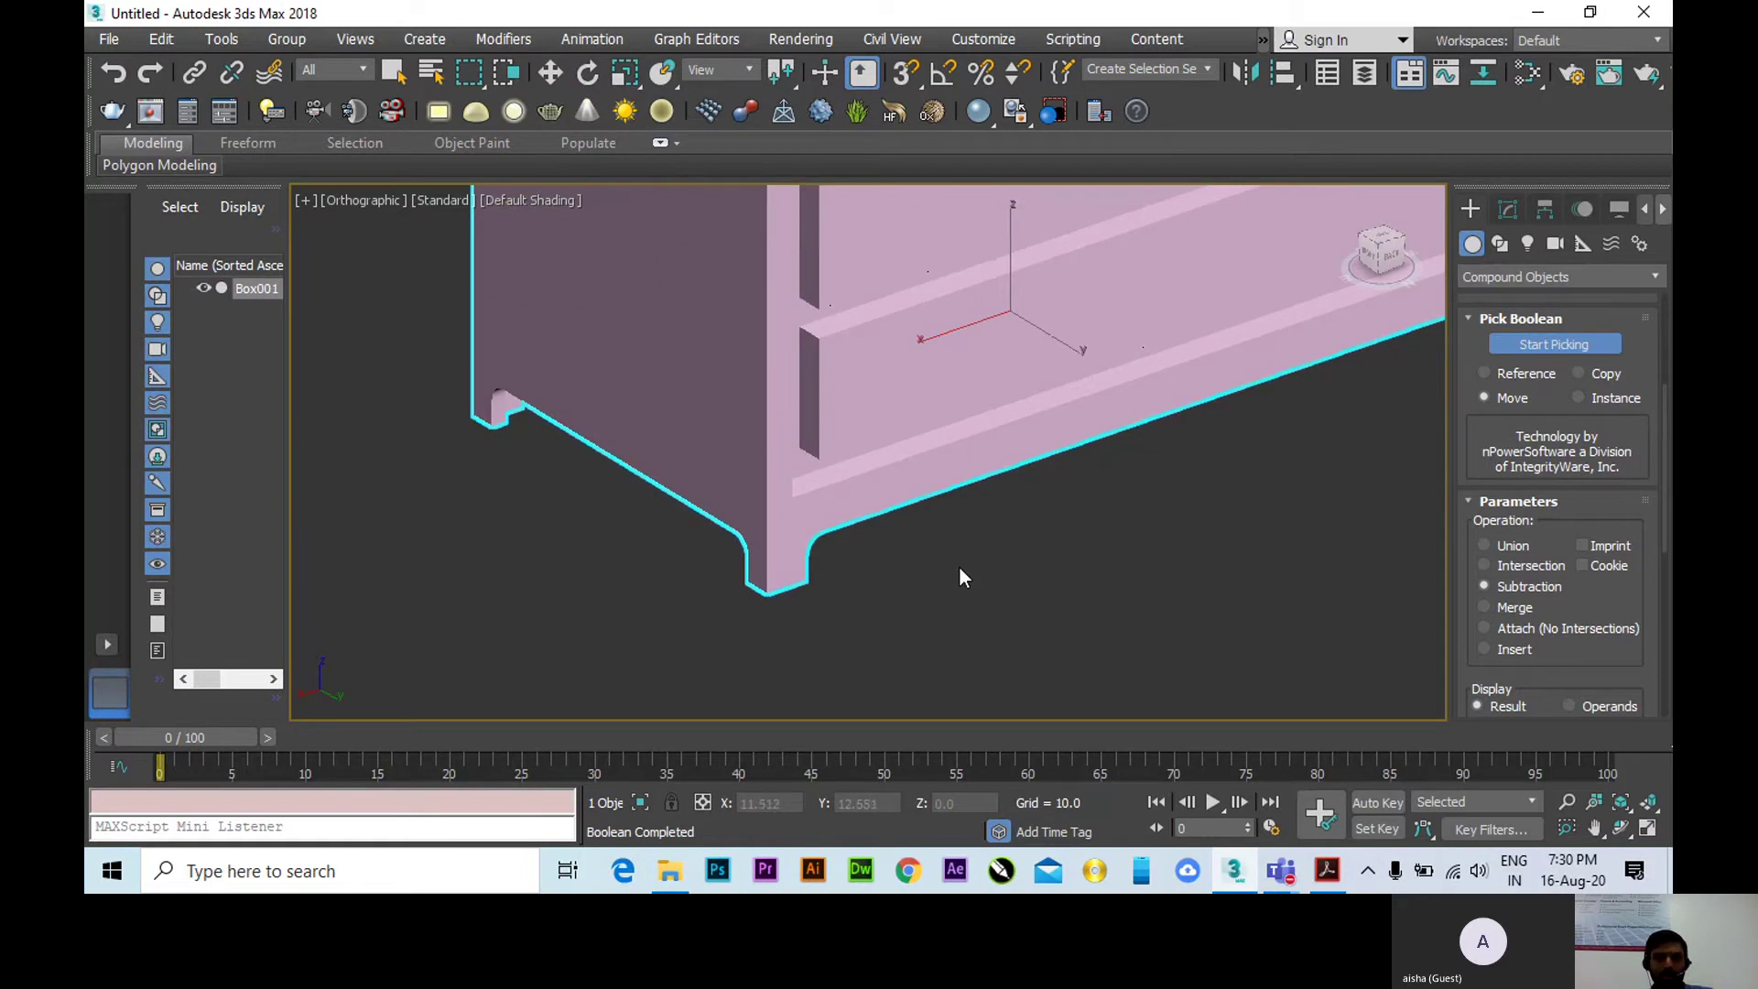
Examine the cabinet's underside and cut-out feet from several angles, including the whole cabinet.
scroll(827, 478, down, 3)
alt+middle_drag(827, 478, 1304, 444)
scroll(1080, 461, up, 3)
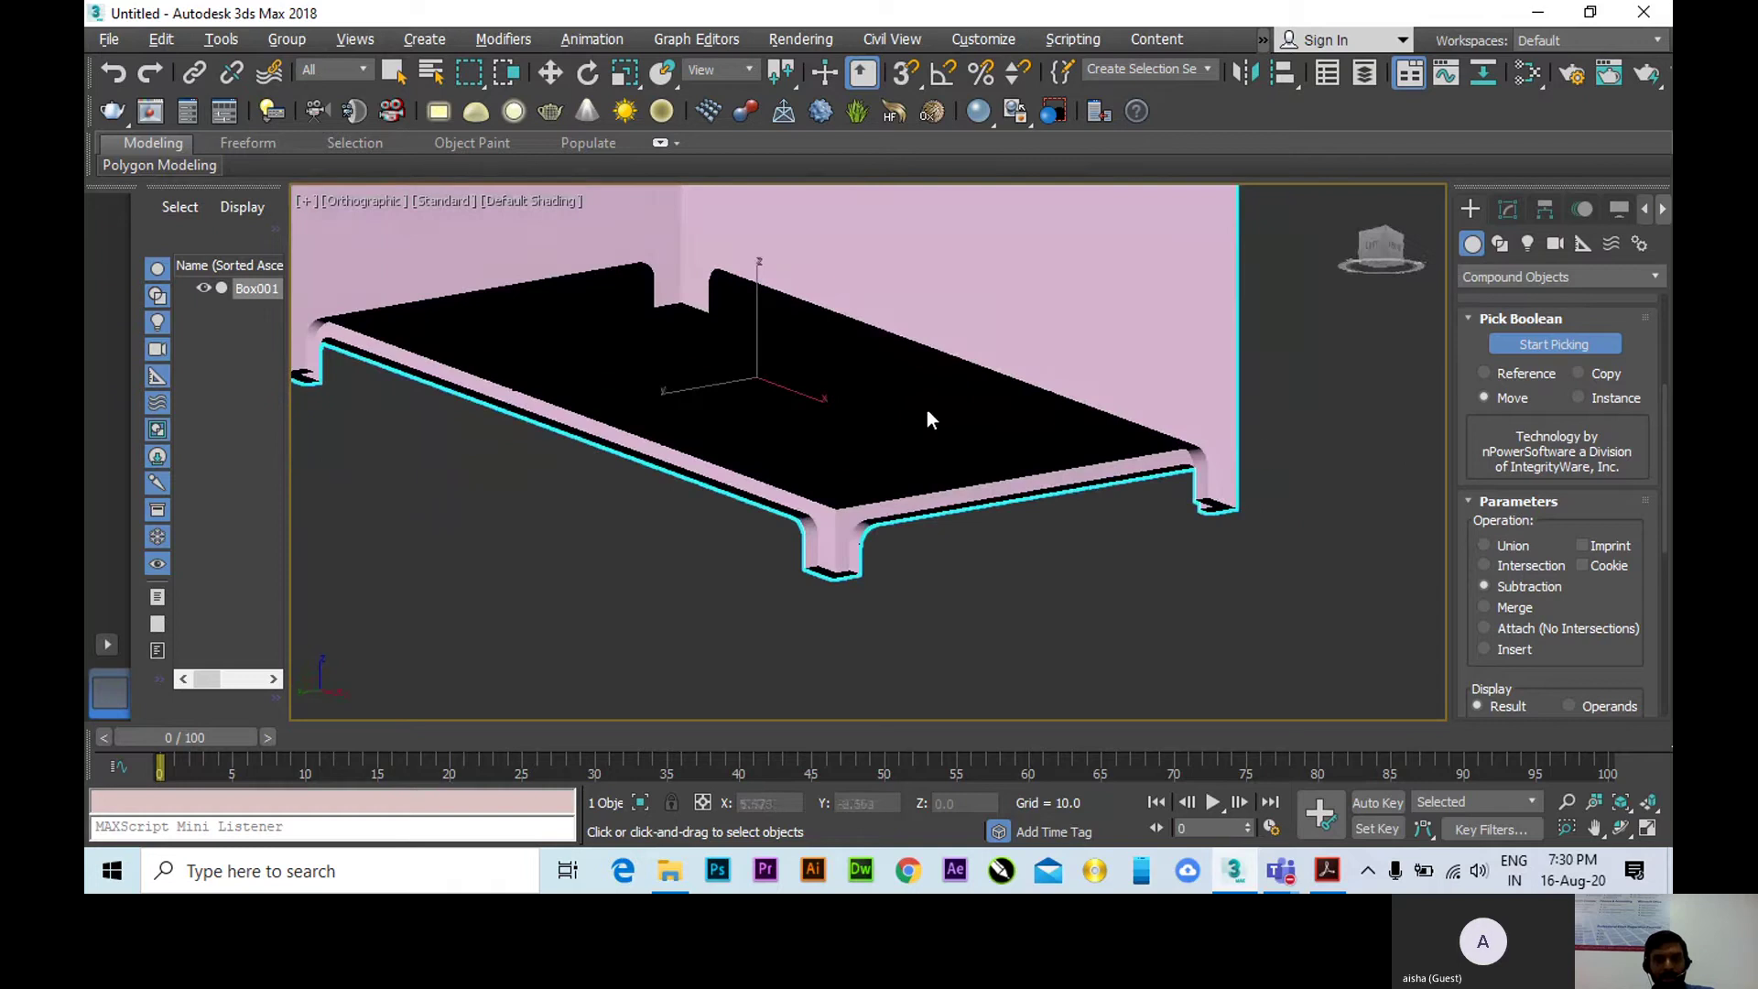
alt+middle_drag(928, 412, 1115, 502)
scroll(1095, 492, down, 4)
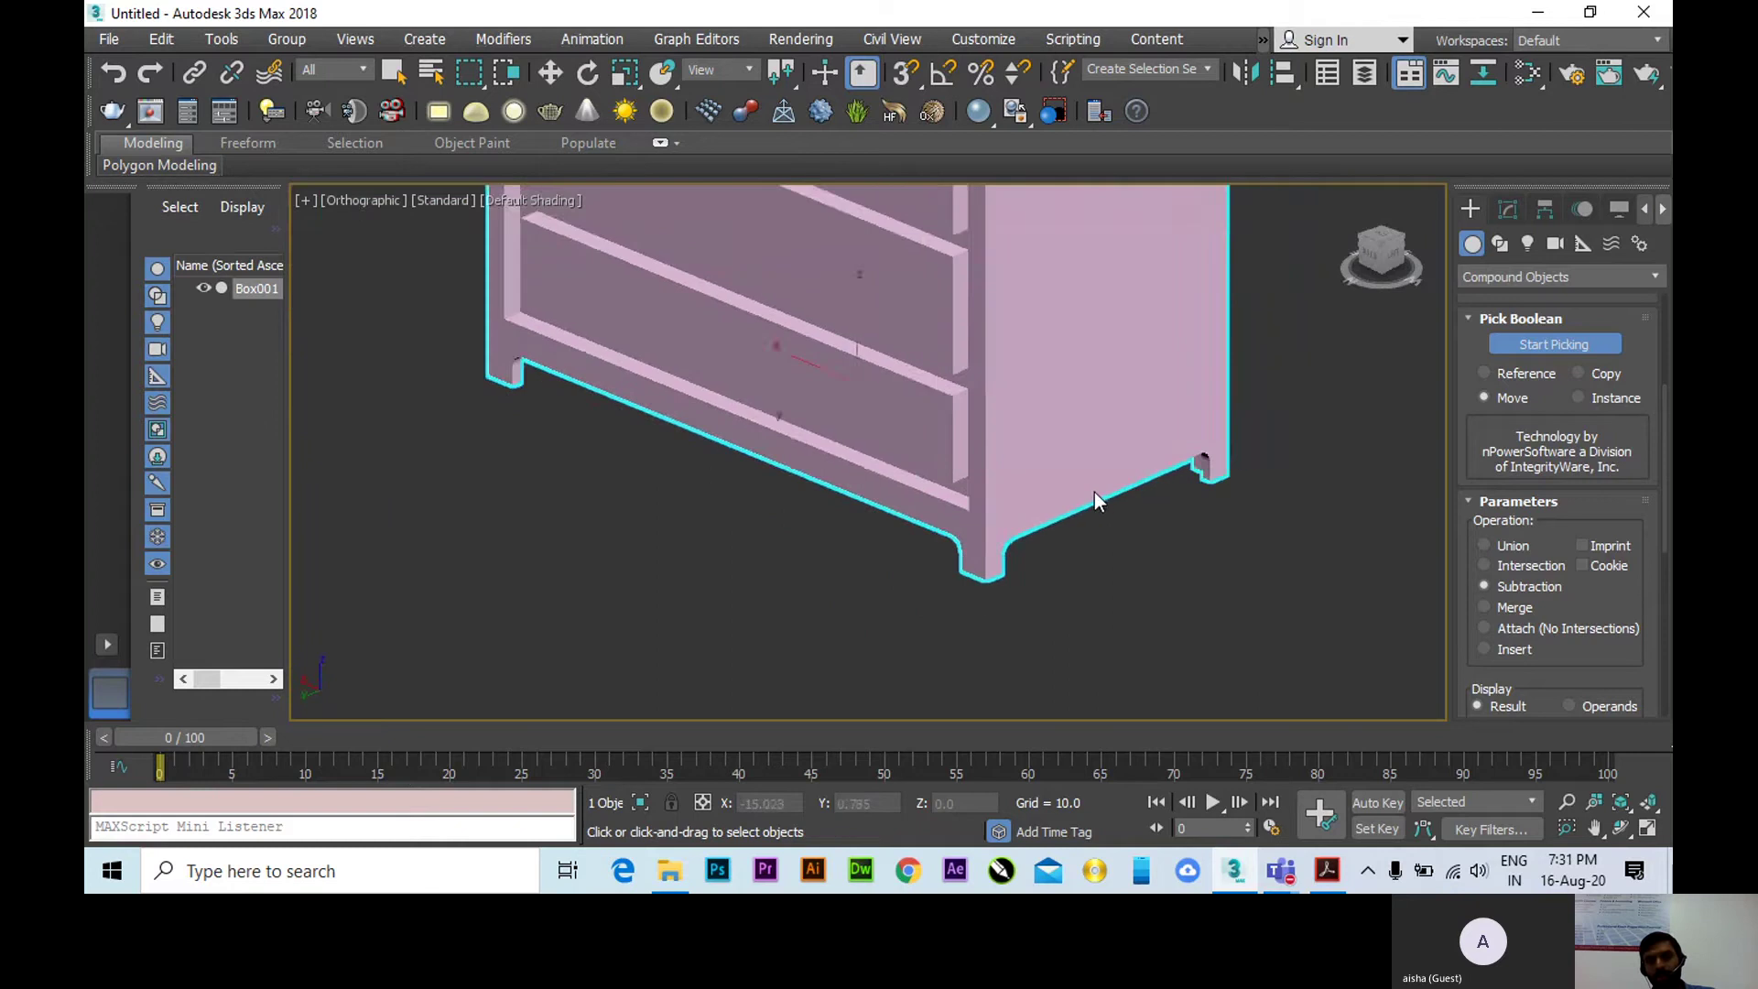
alt+middle_drag(989, 557, 911, 446)
scroll(912, 446, down, 3)
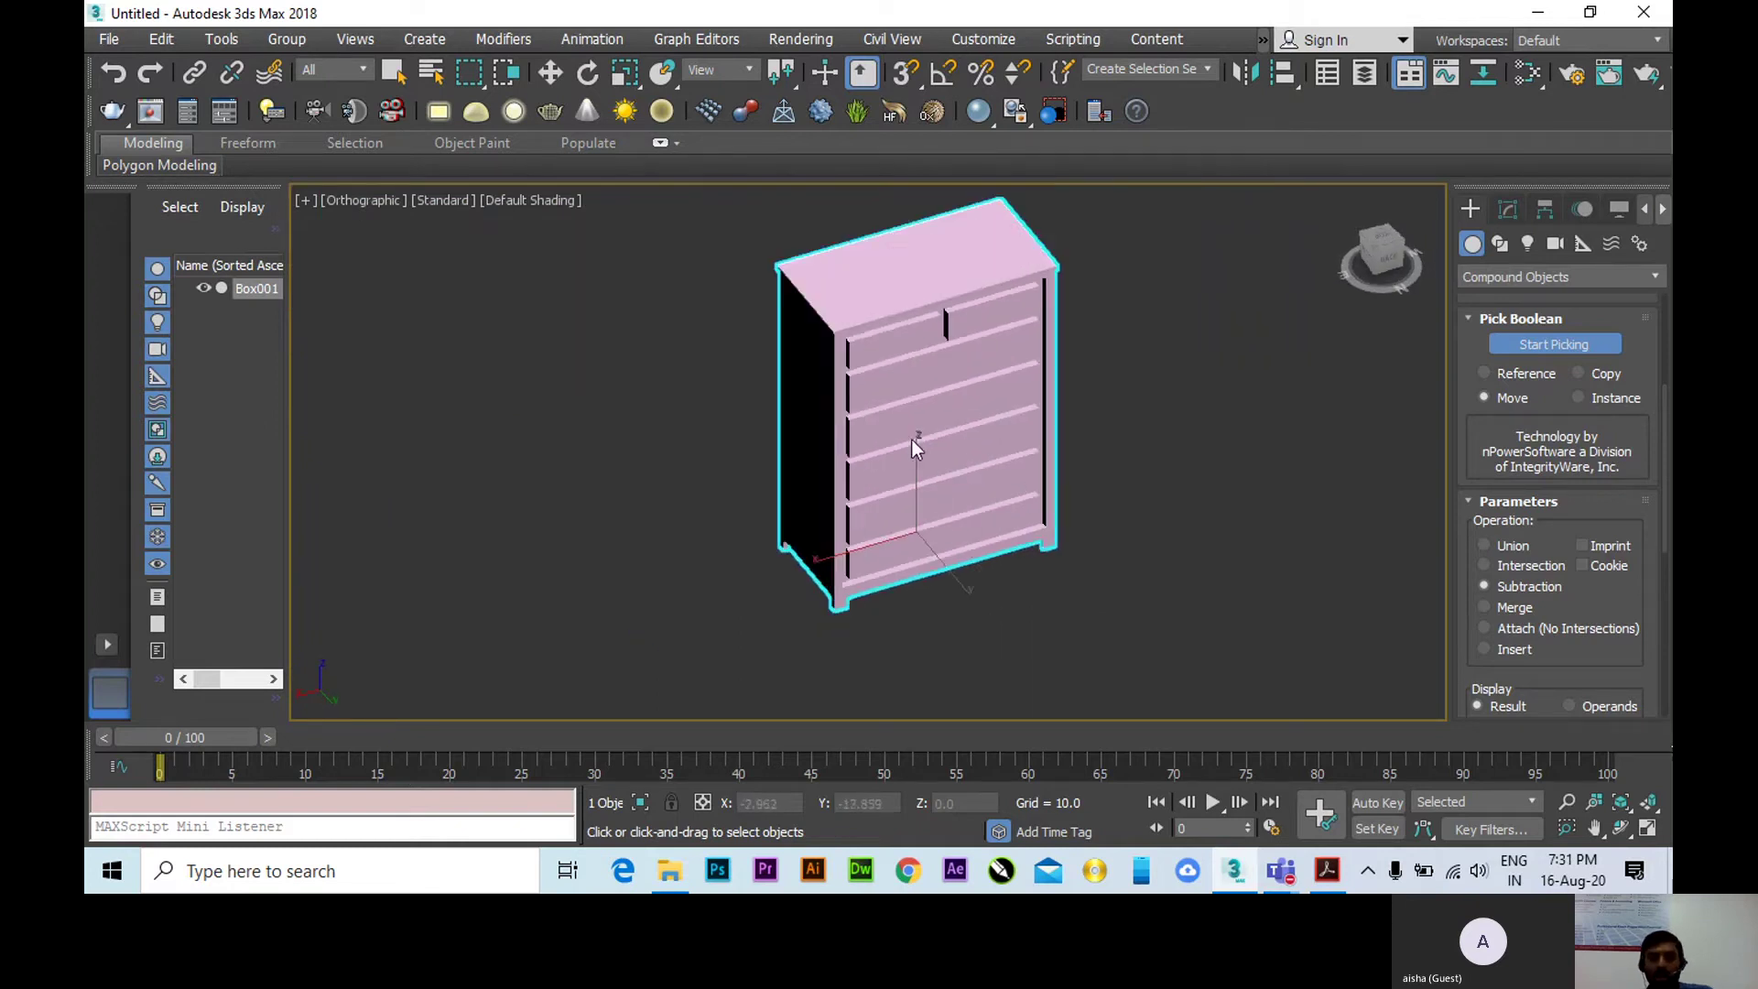
Inspect the cabinet's top edge and upper drawer recesses up close.
scroll(831, 290, up, 5)
scroll(761, 278, down, 5)
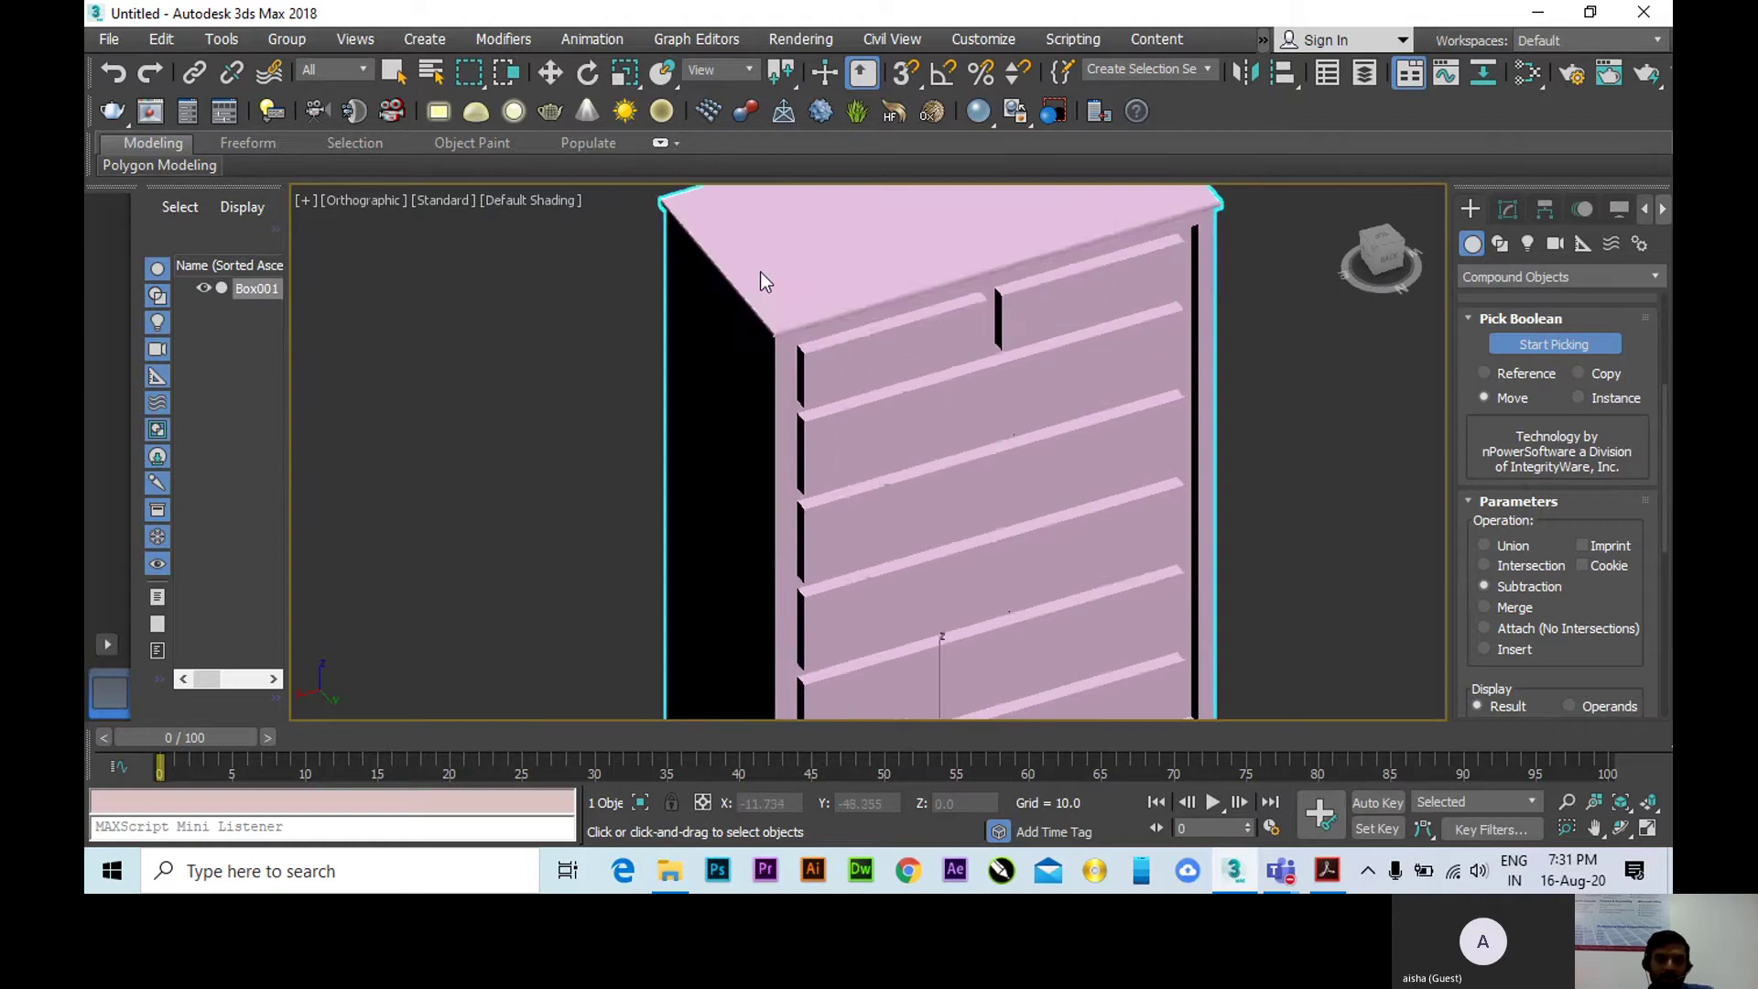
alt+middle_drag(832, 432, 927, 527)
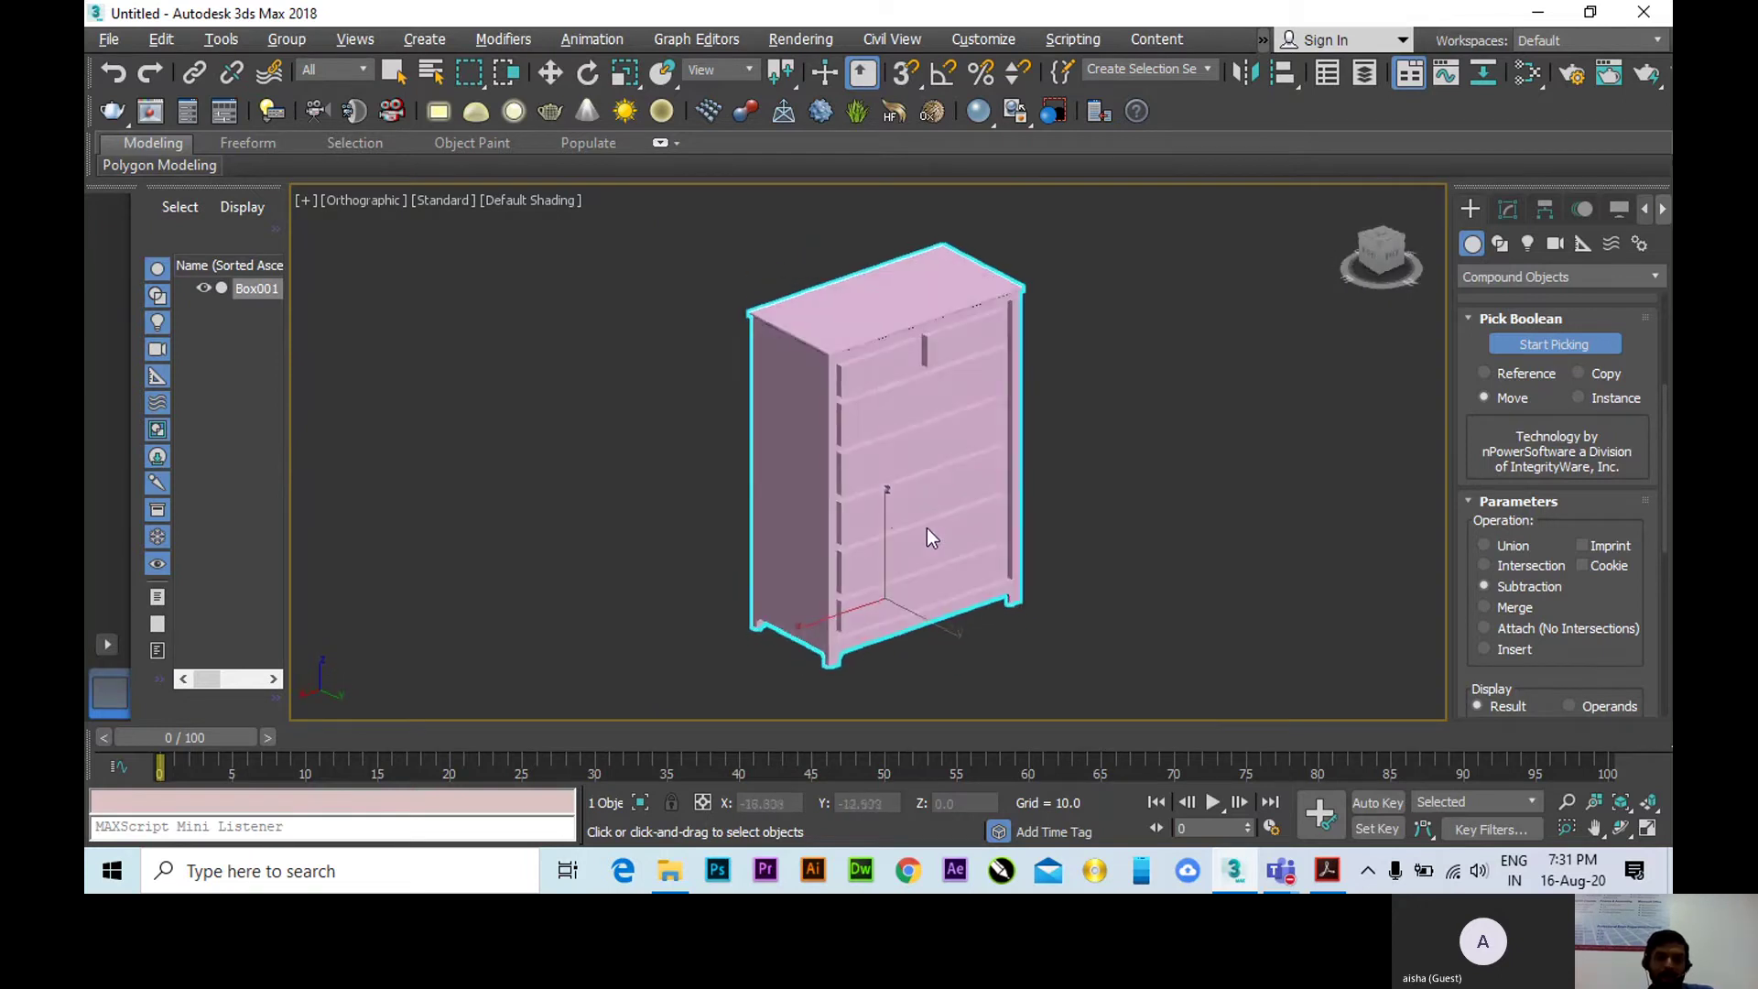
scroll(893, 371, up, 3)
scroll(893, 371, up, 3)
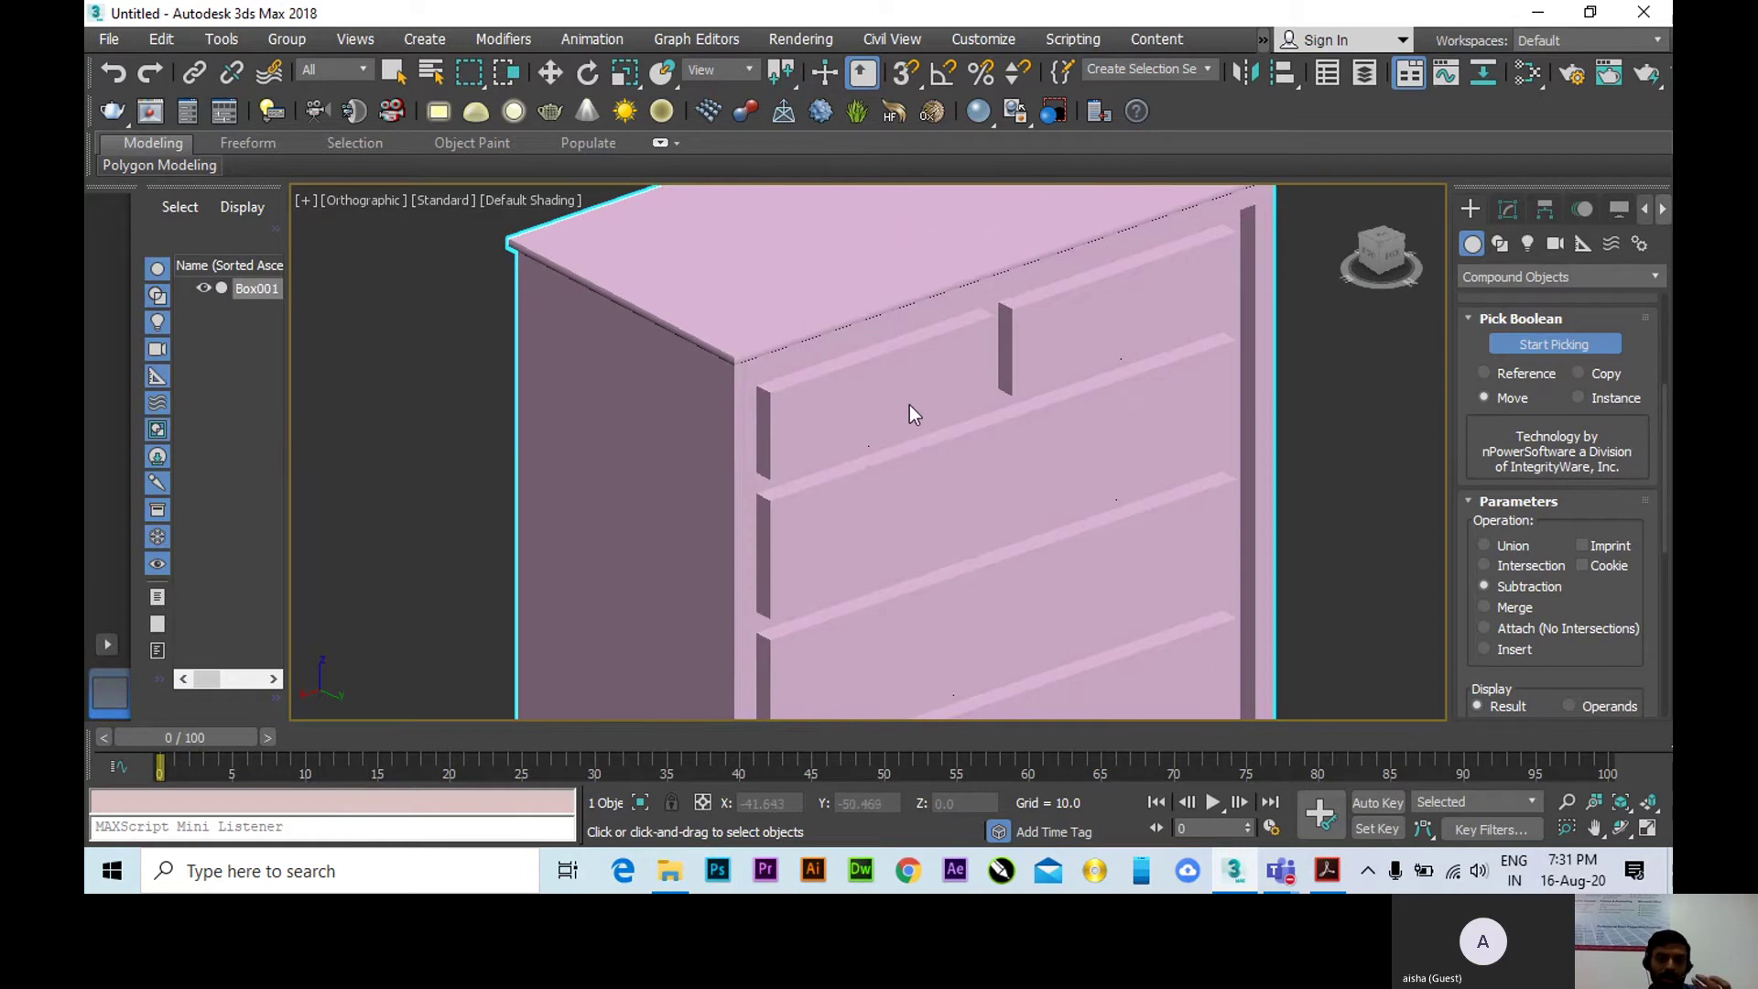
scroll(909, 408, up, 4)
scroll(810, 359, down, 2)
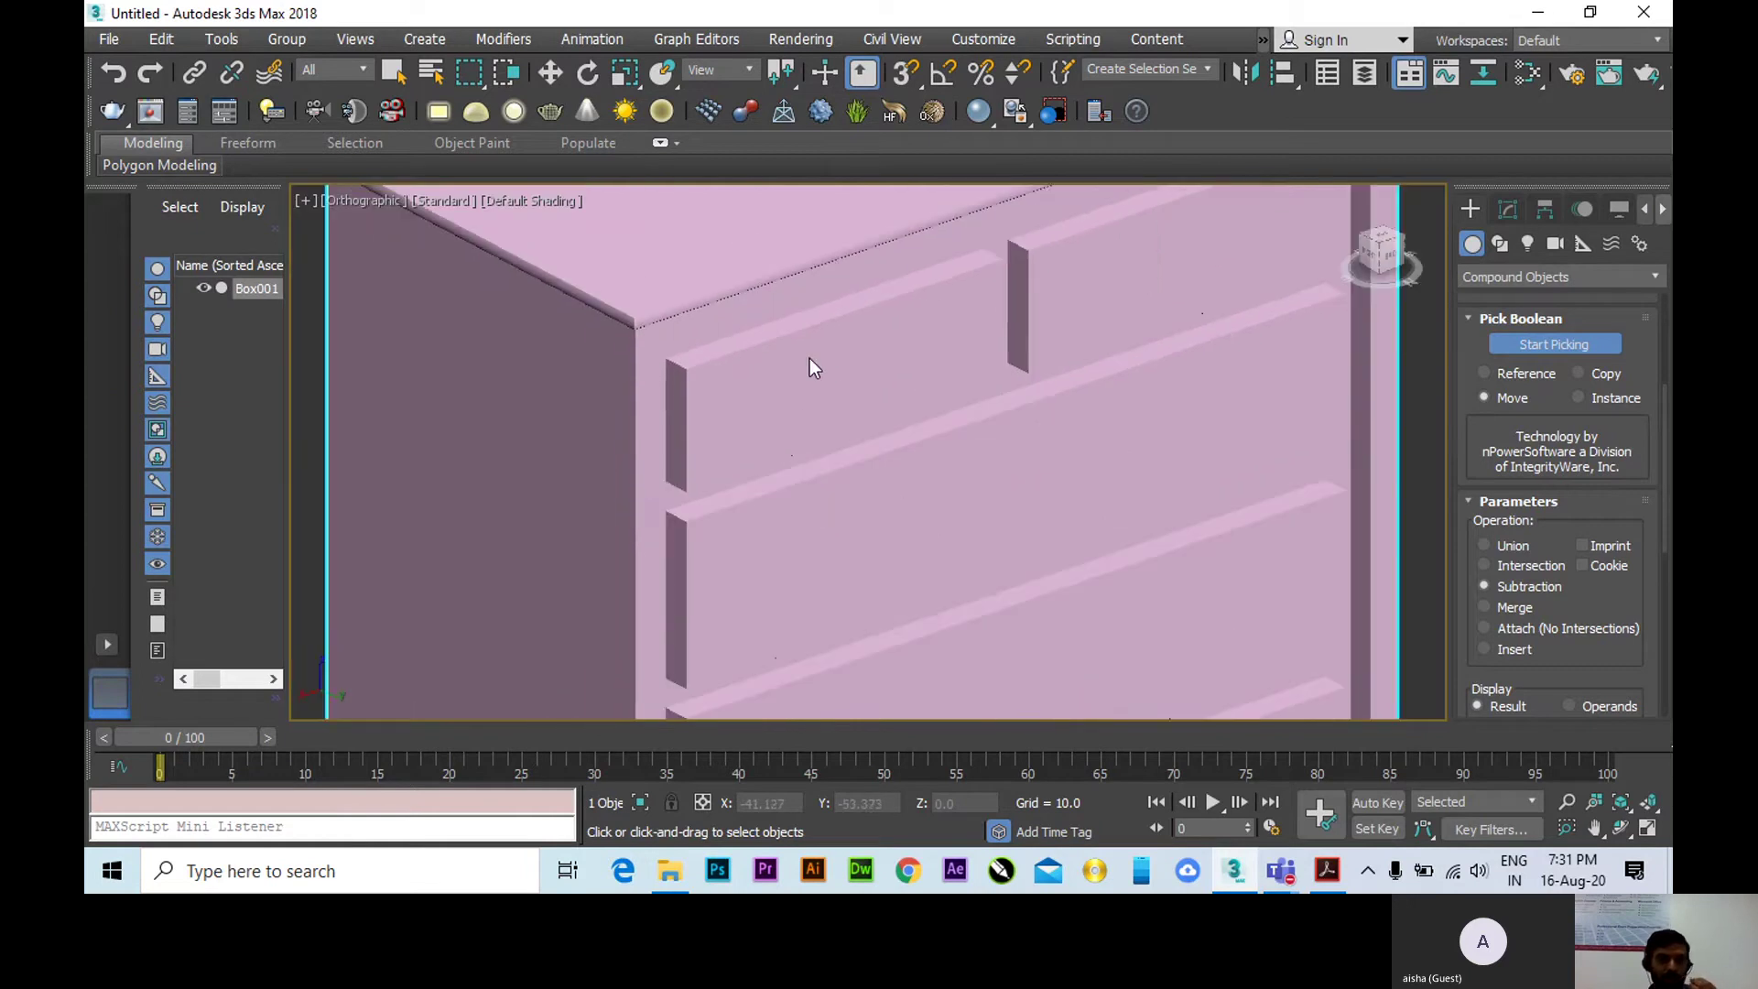
scroll(809, 359, down, 2)
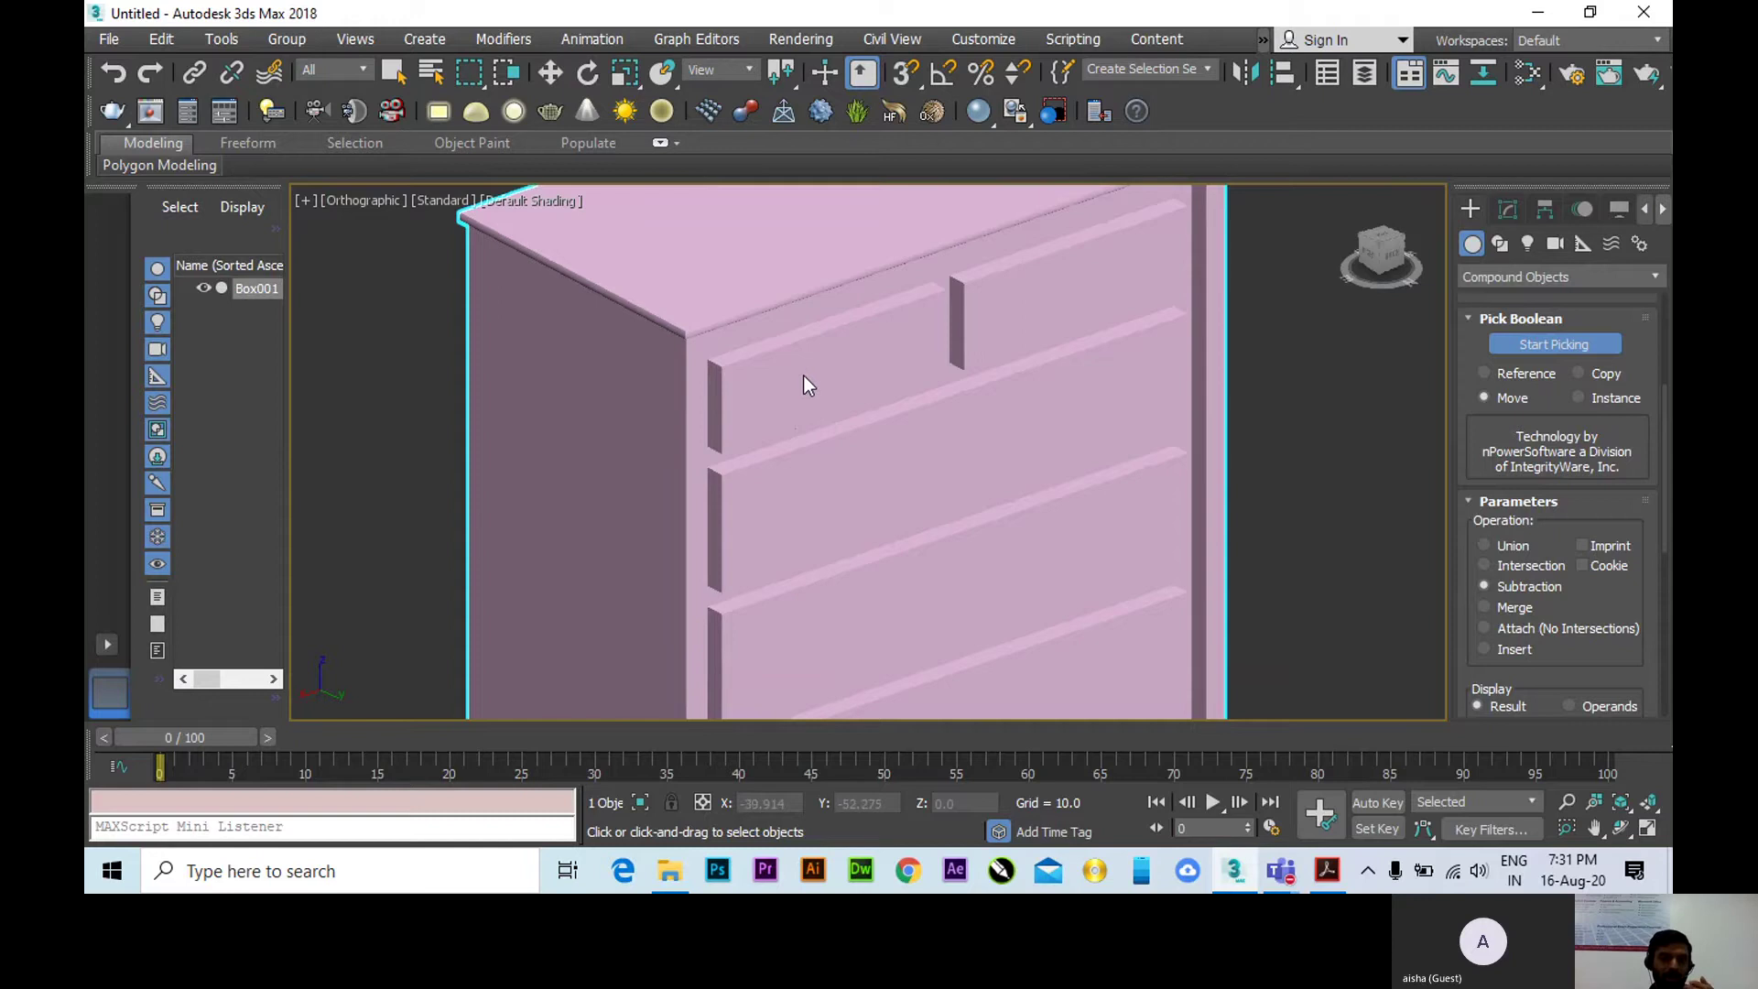
scroll(727, 370, down, 2)
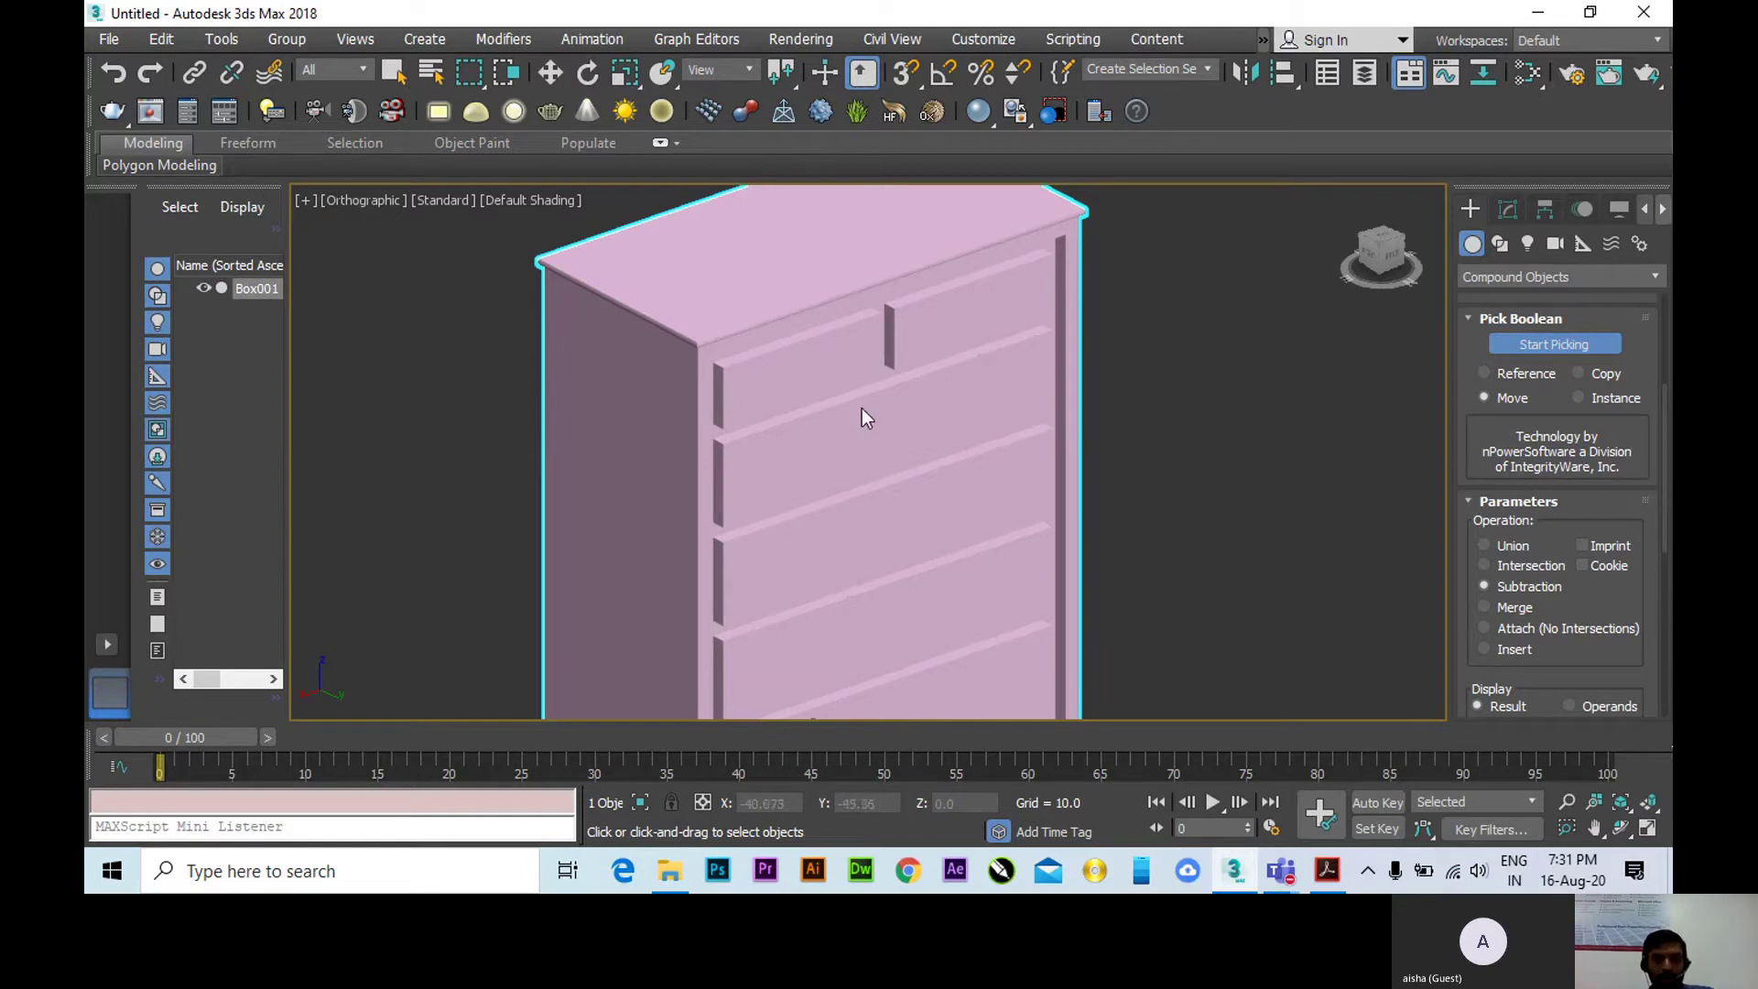
Switch to the Front view and frame the whole cabinet with free space beside it.
key(z)
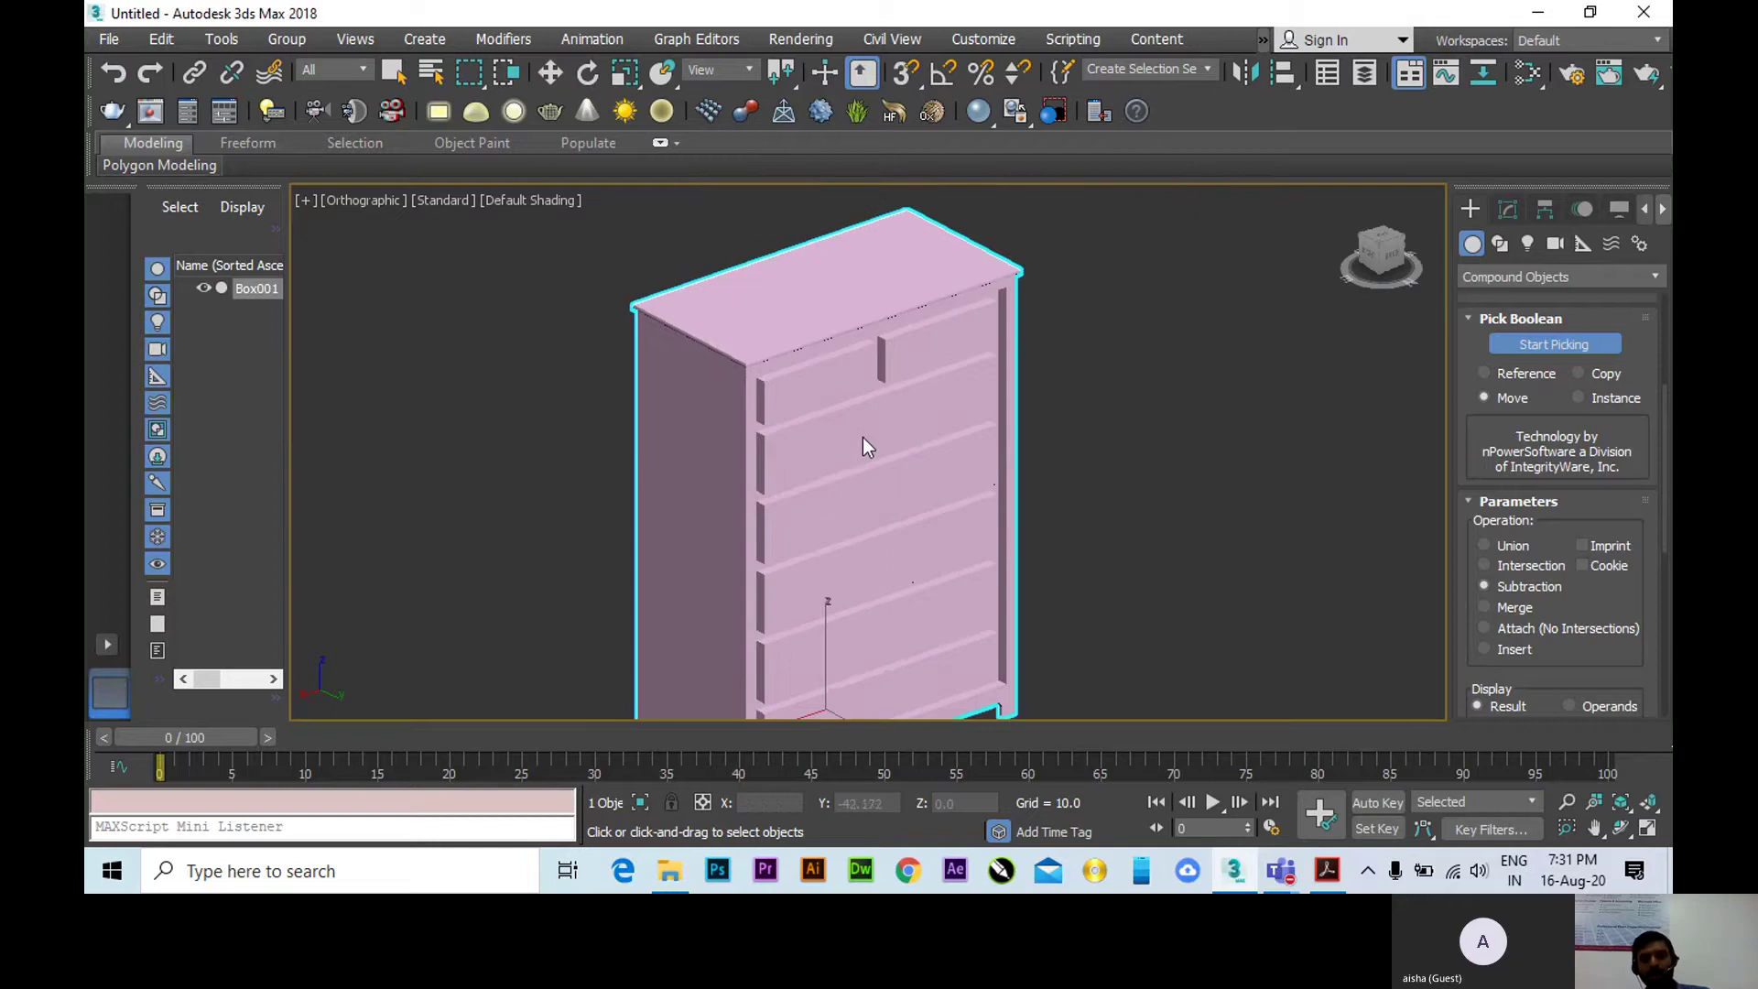
key(l)
key(f)
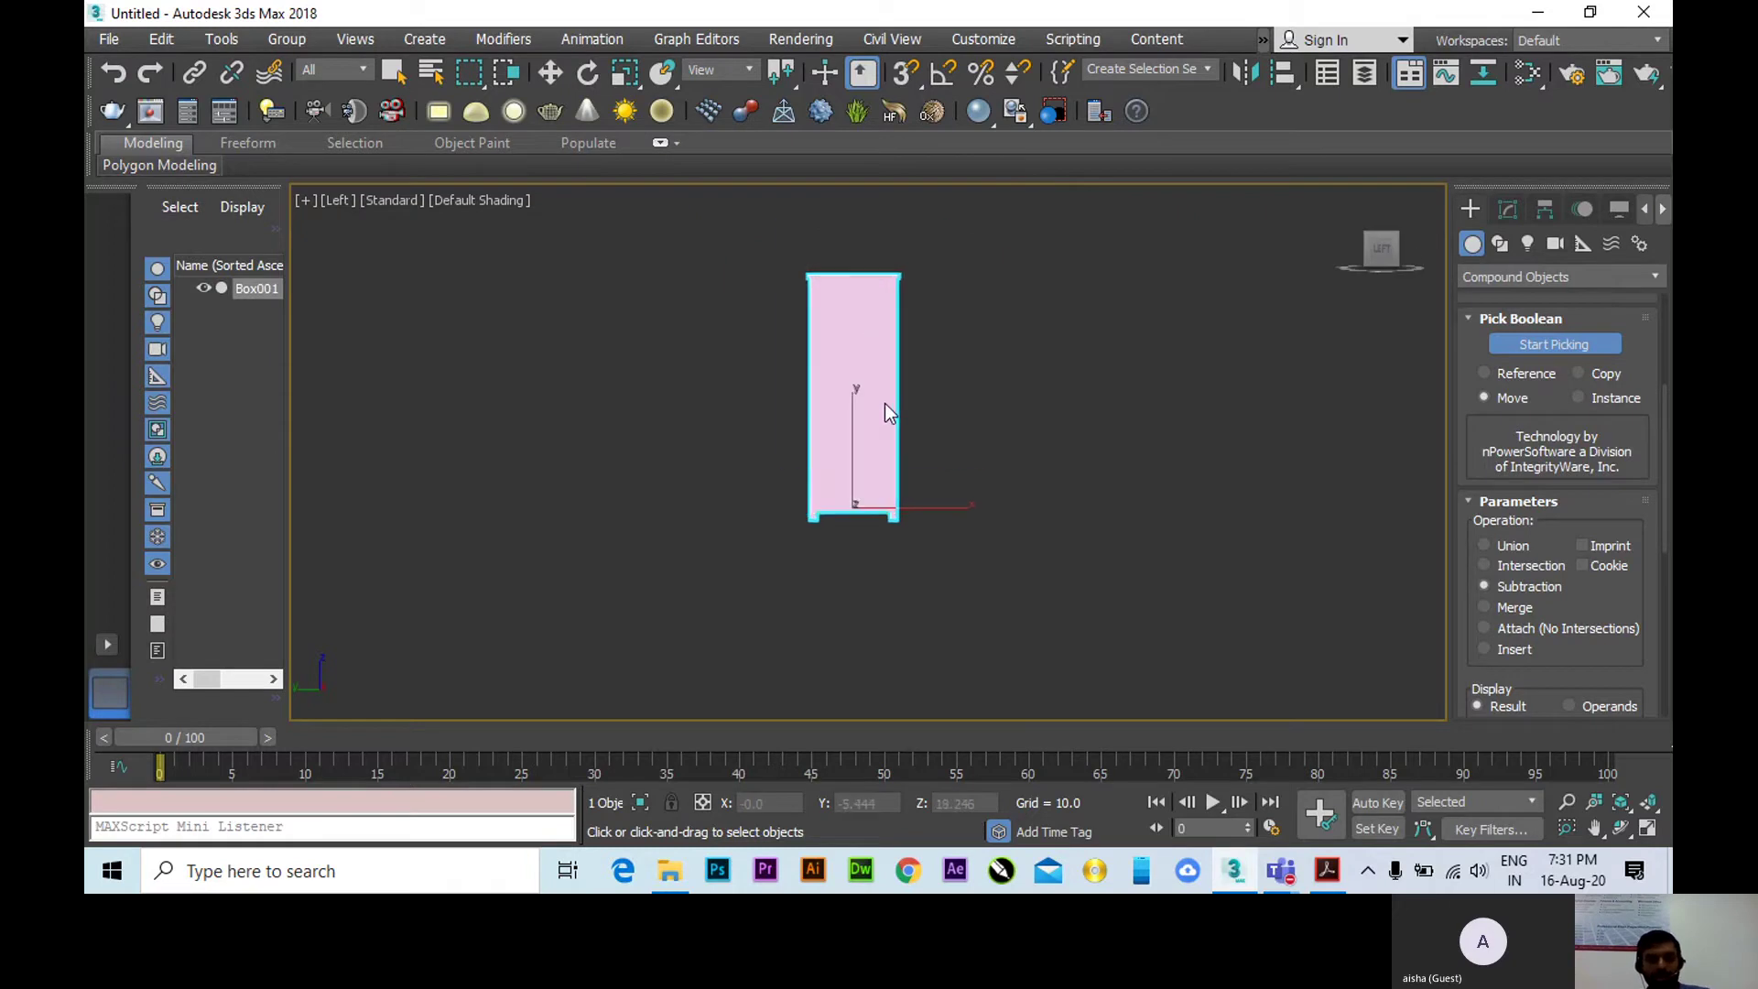
middle_drag(882, 407, 751, 565)
scroll(942, 553, up, 2)
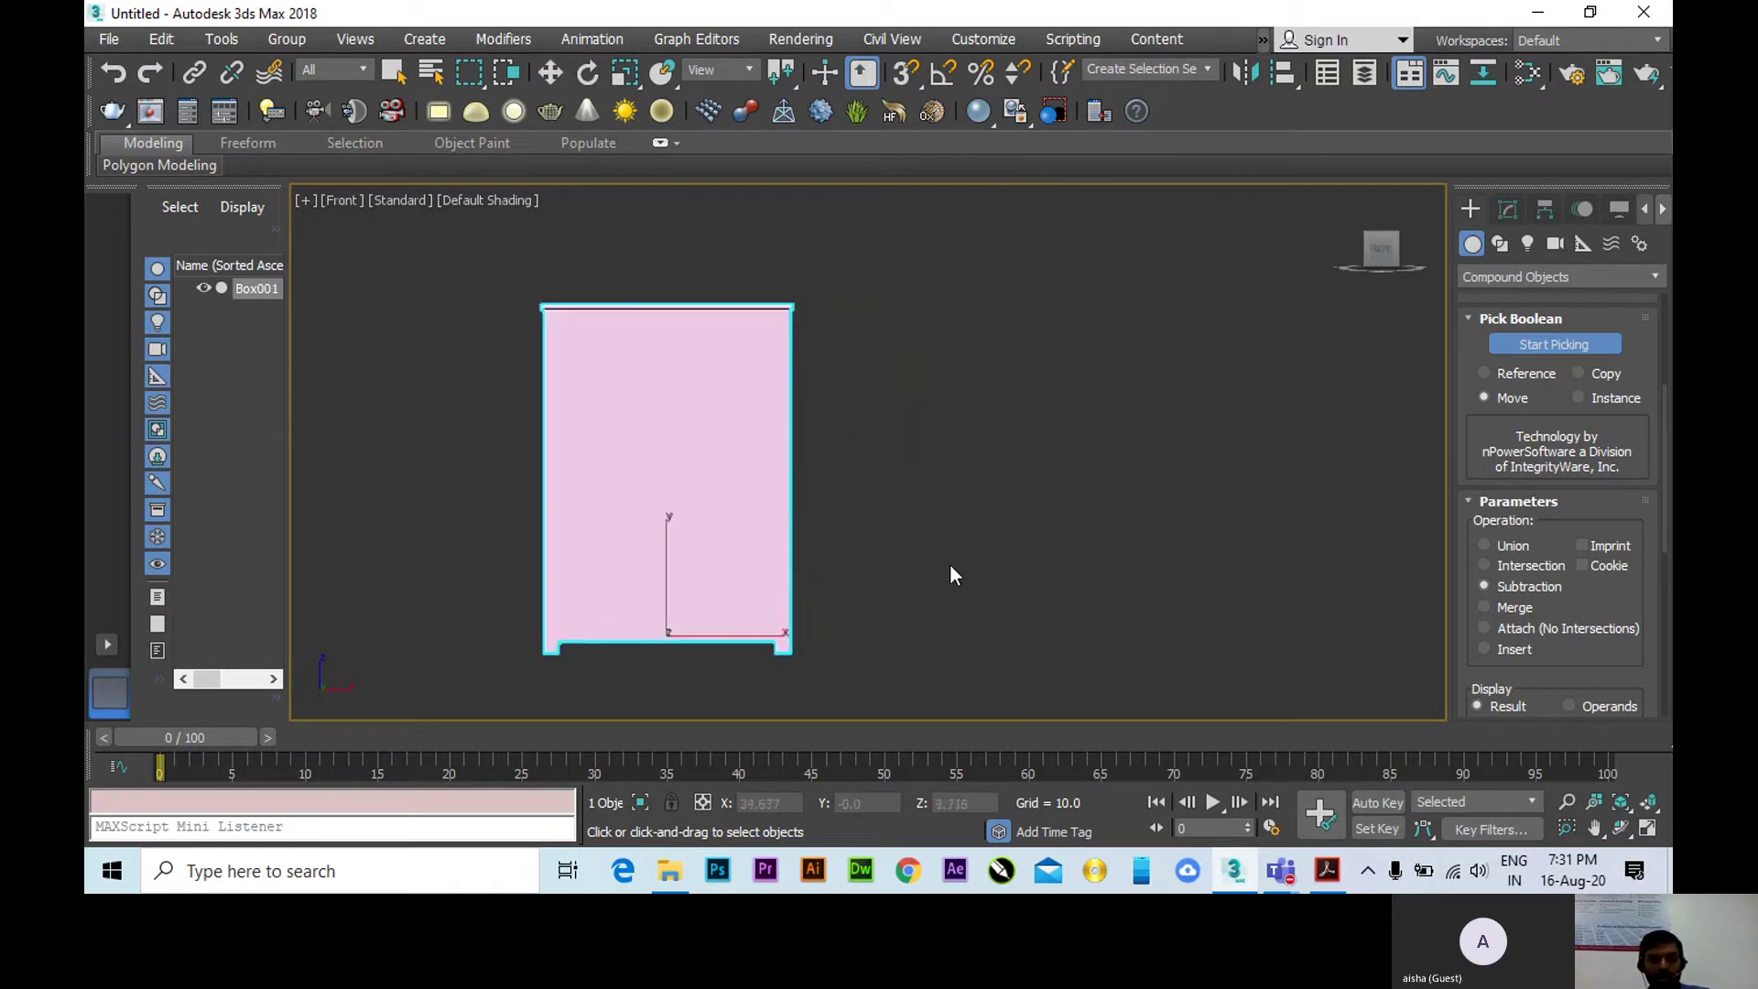
Draw a vertical Line spline about 32 units tall beside the cabinet in the Front view as the profile's straight side.
scroll(920, 518, up, 1)
scroll(909, 513, up, 1)
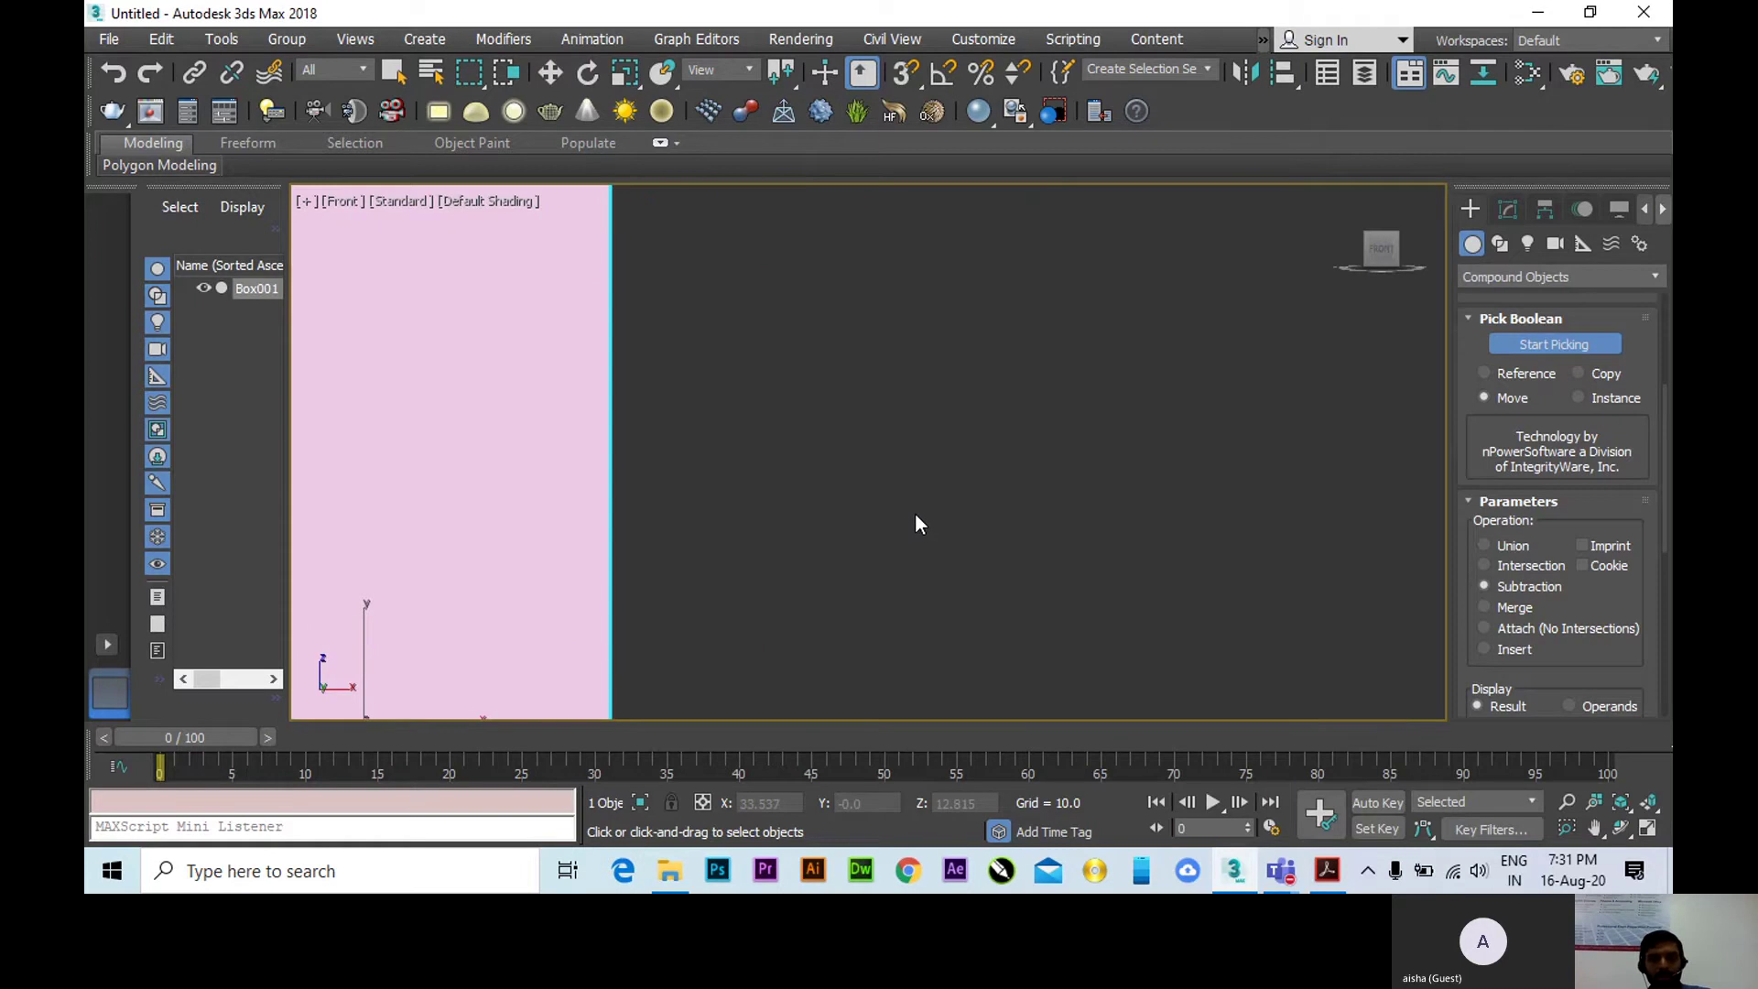
scroll(915, 513, down, 1)
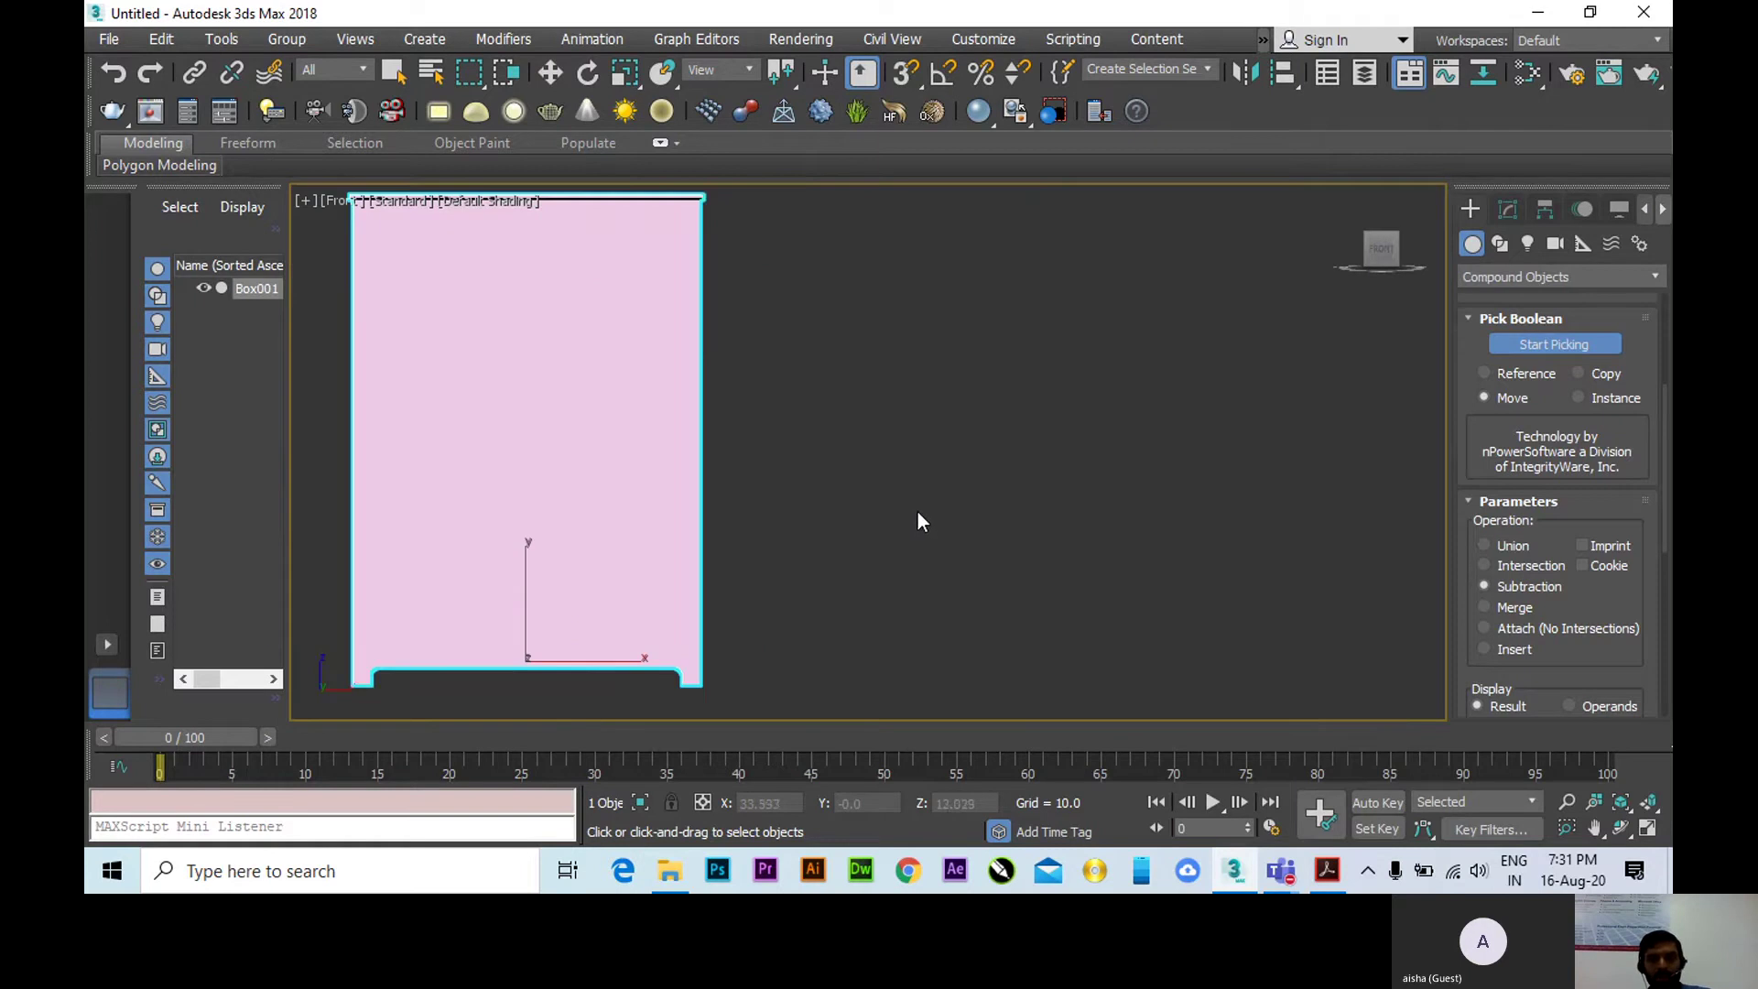
click(1499, 243)
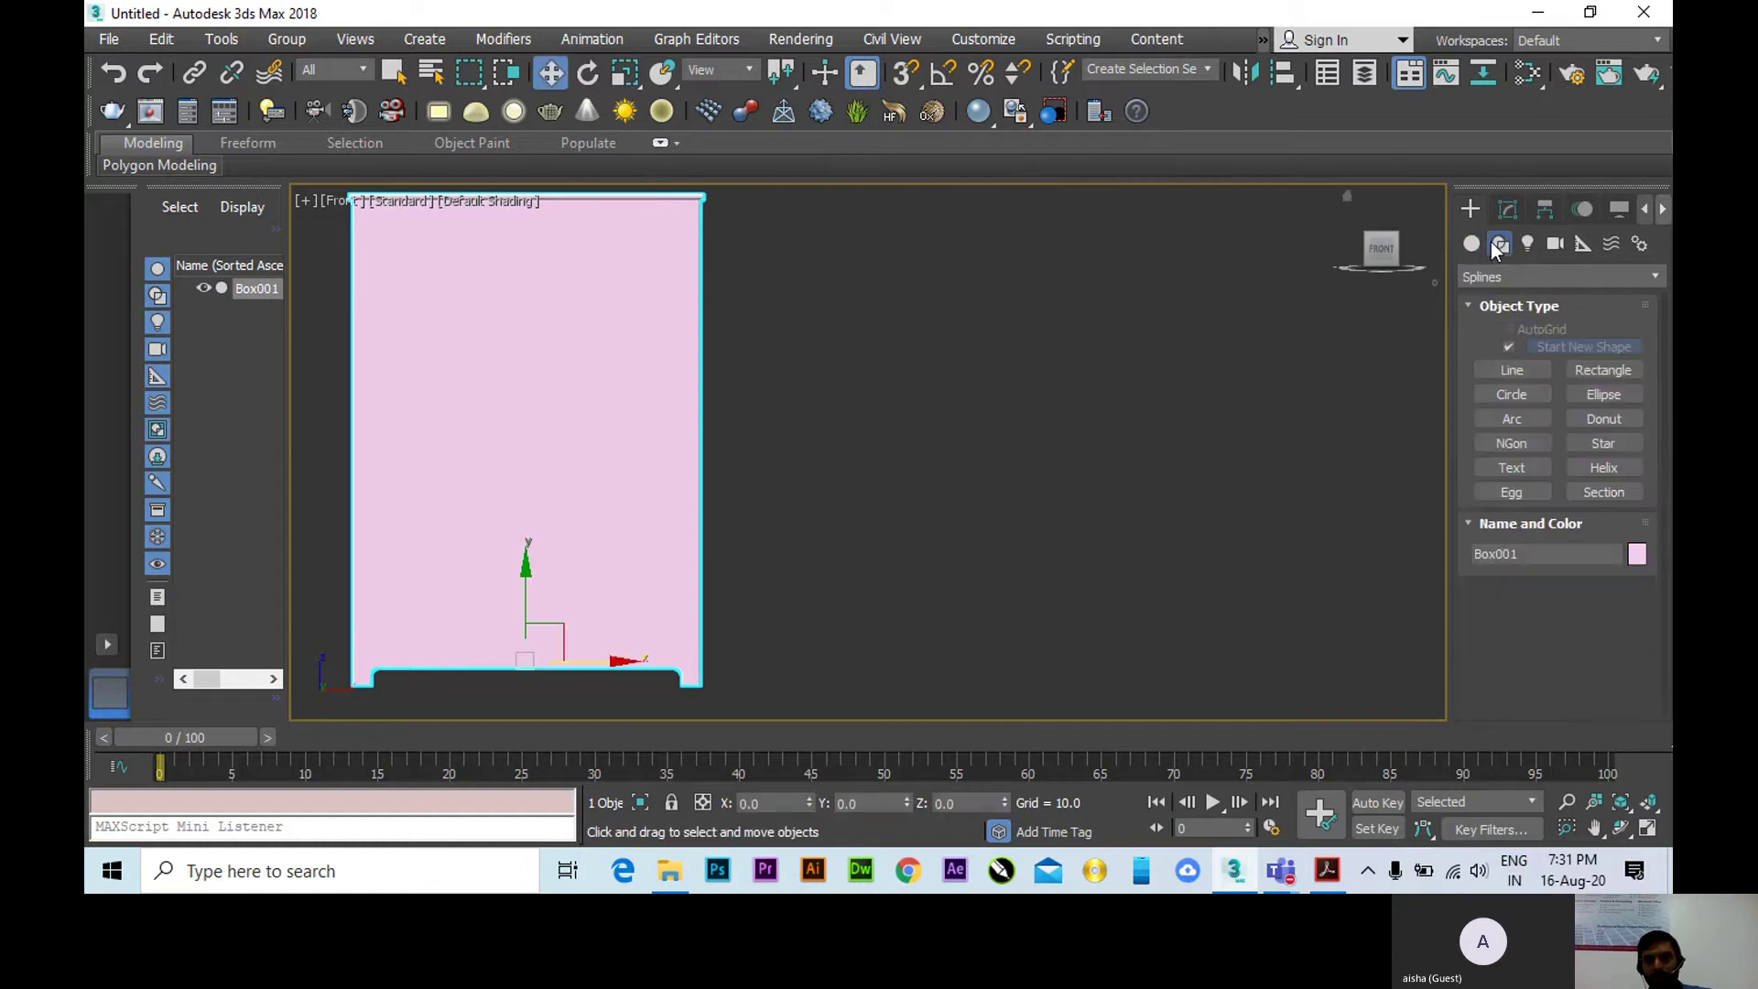
click(1512, 370)
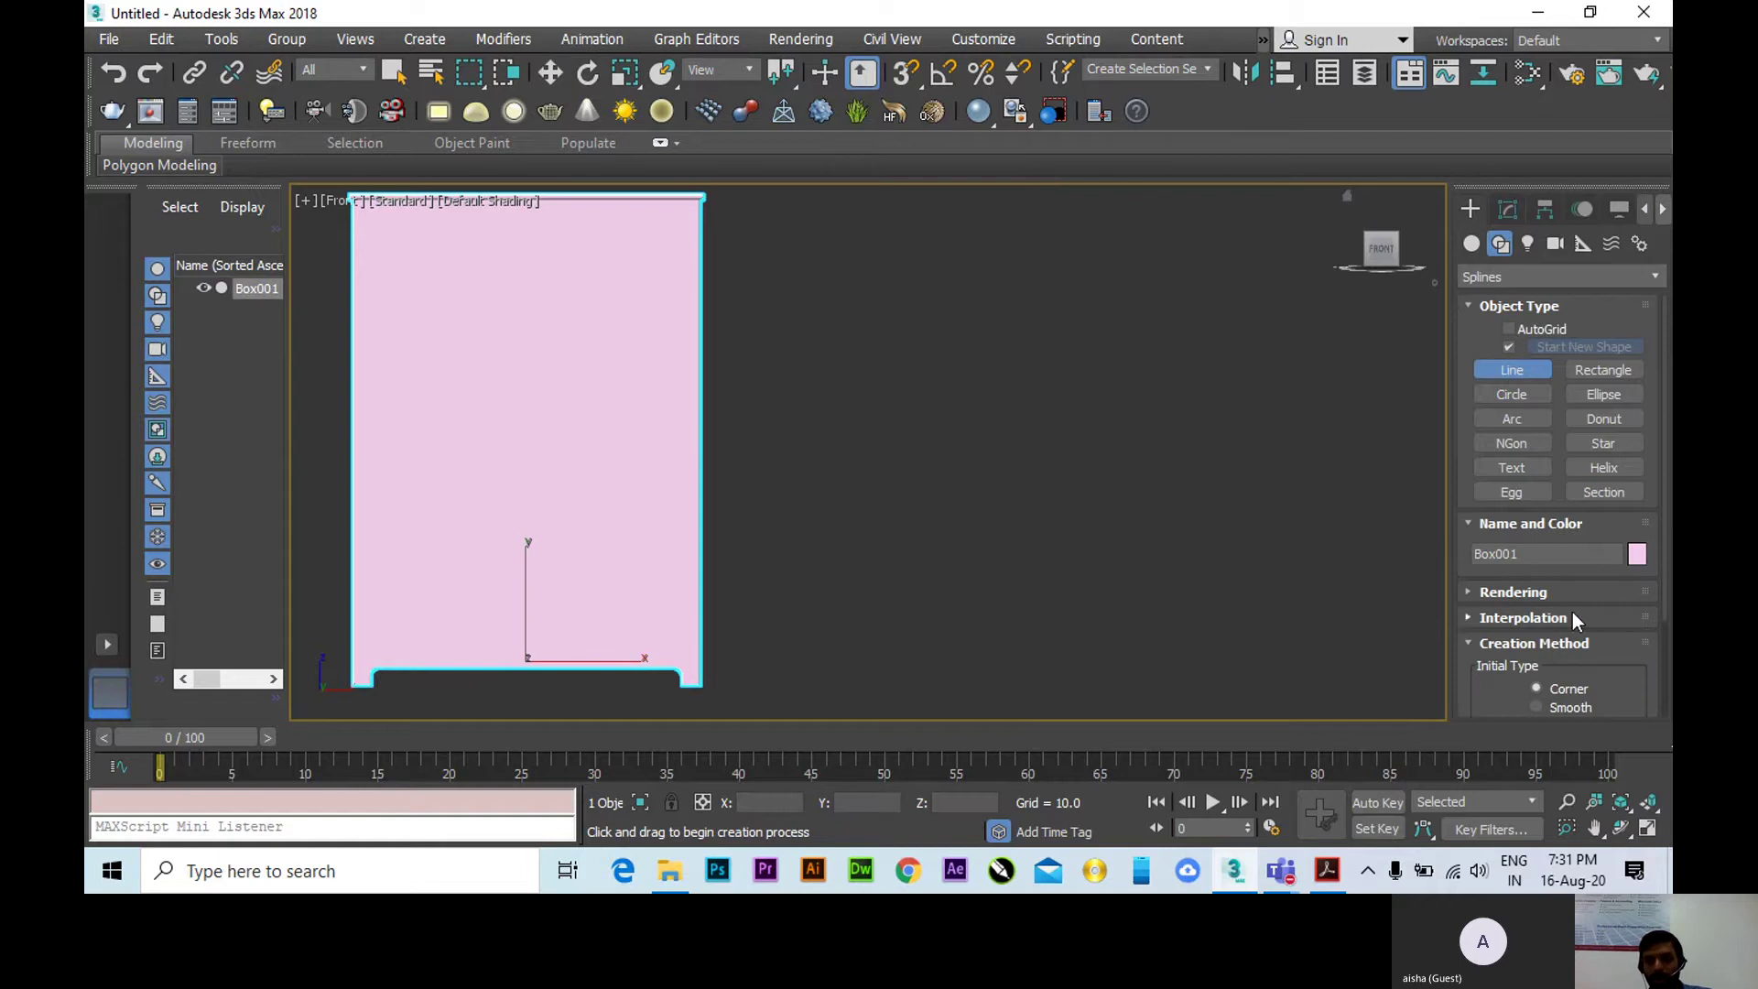
scroll(1500, 655, down, 3)
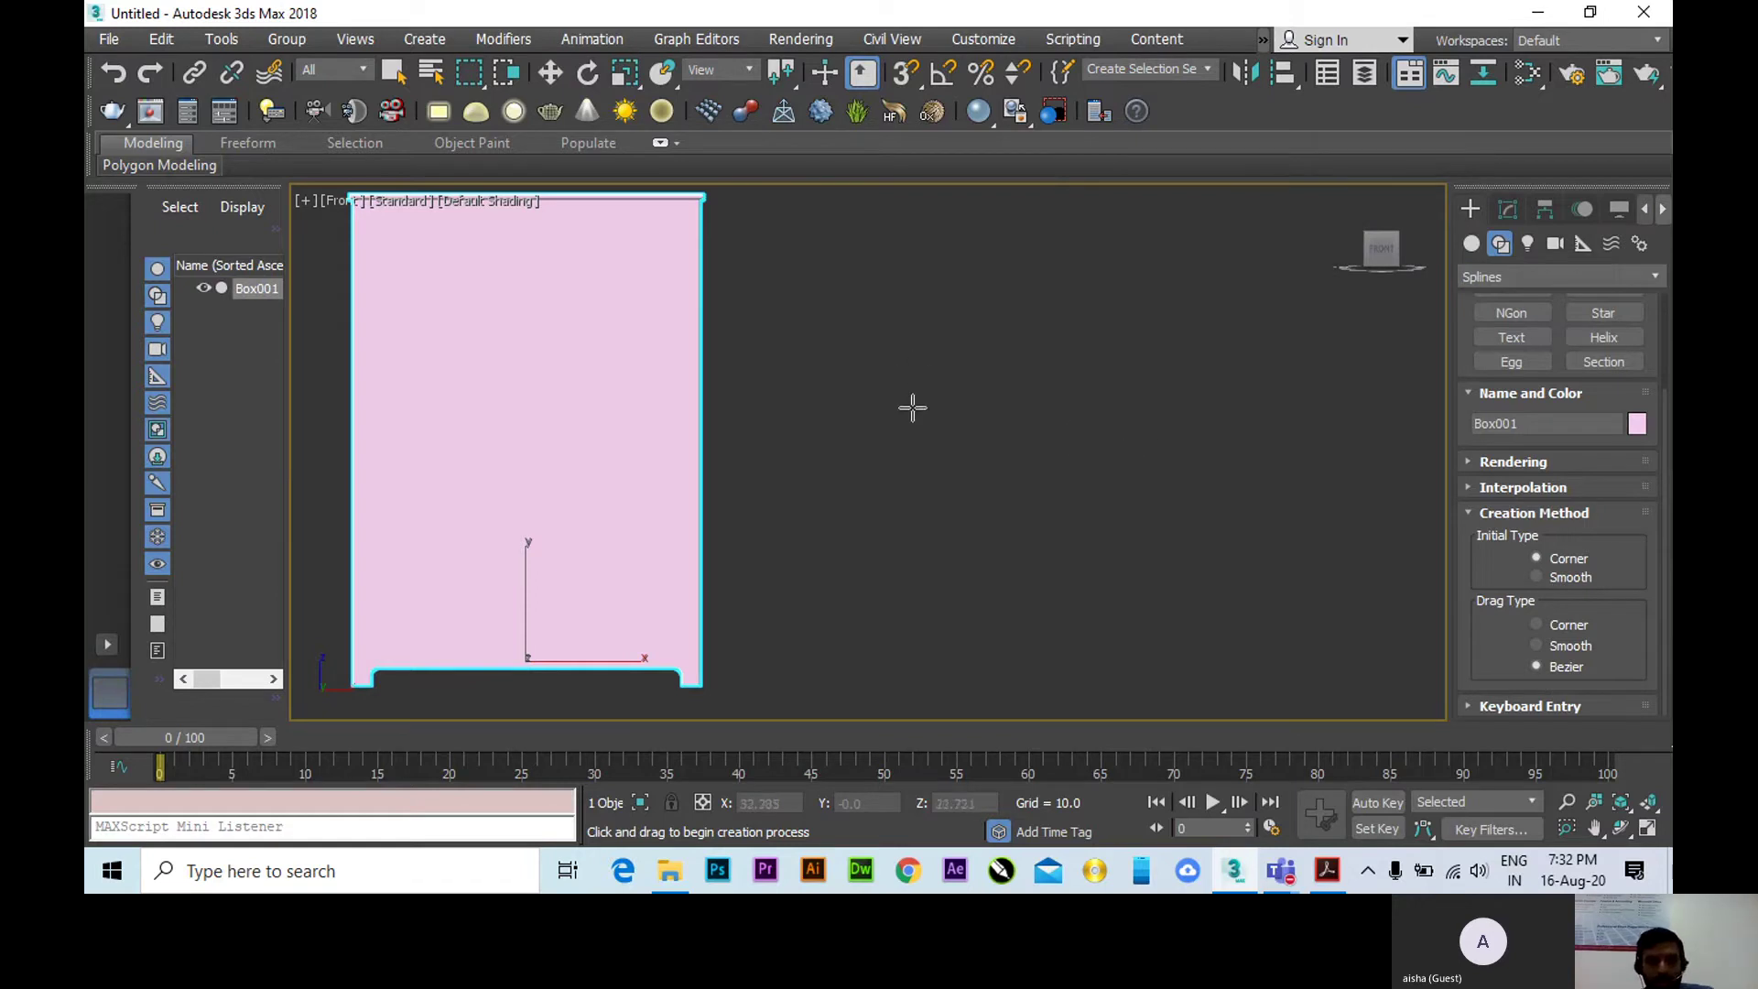
mouse_move(981, 451)
middle_down()
mouse_move(1004, 475)
mouse_move(992, 455)
middle_up()
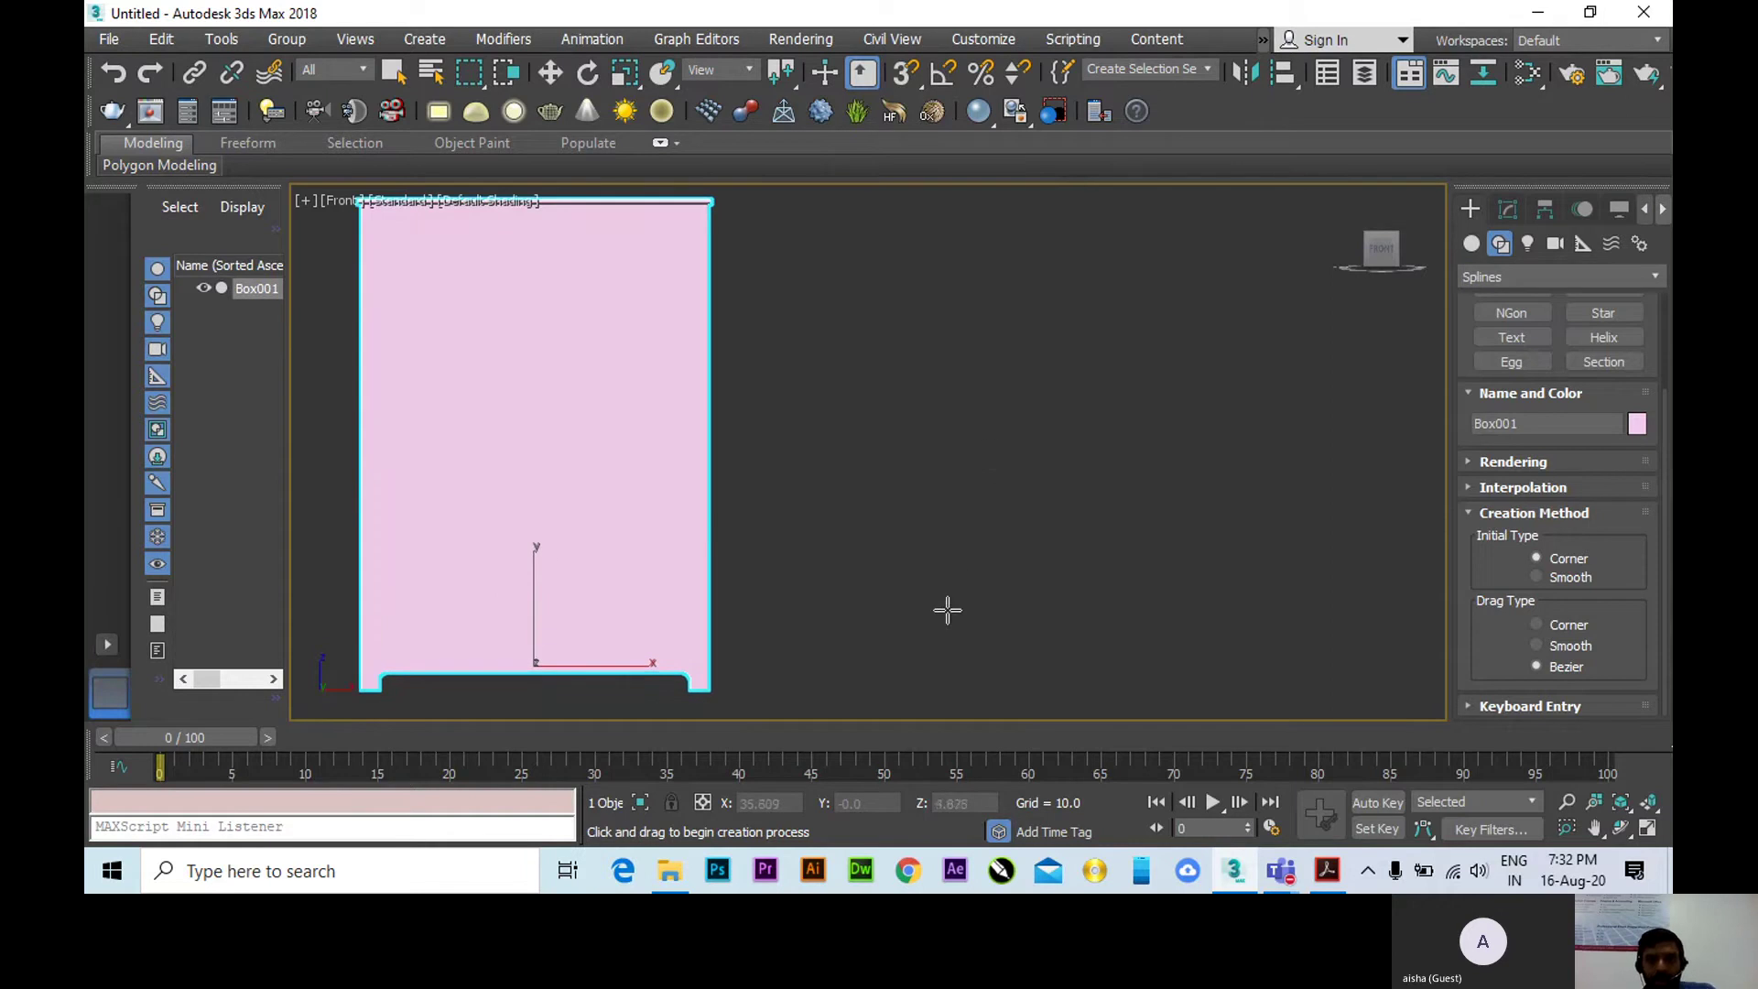
click(958, 638)
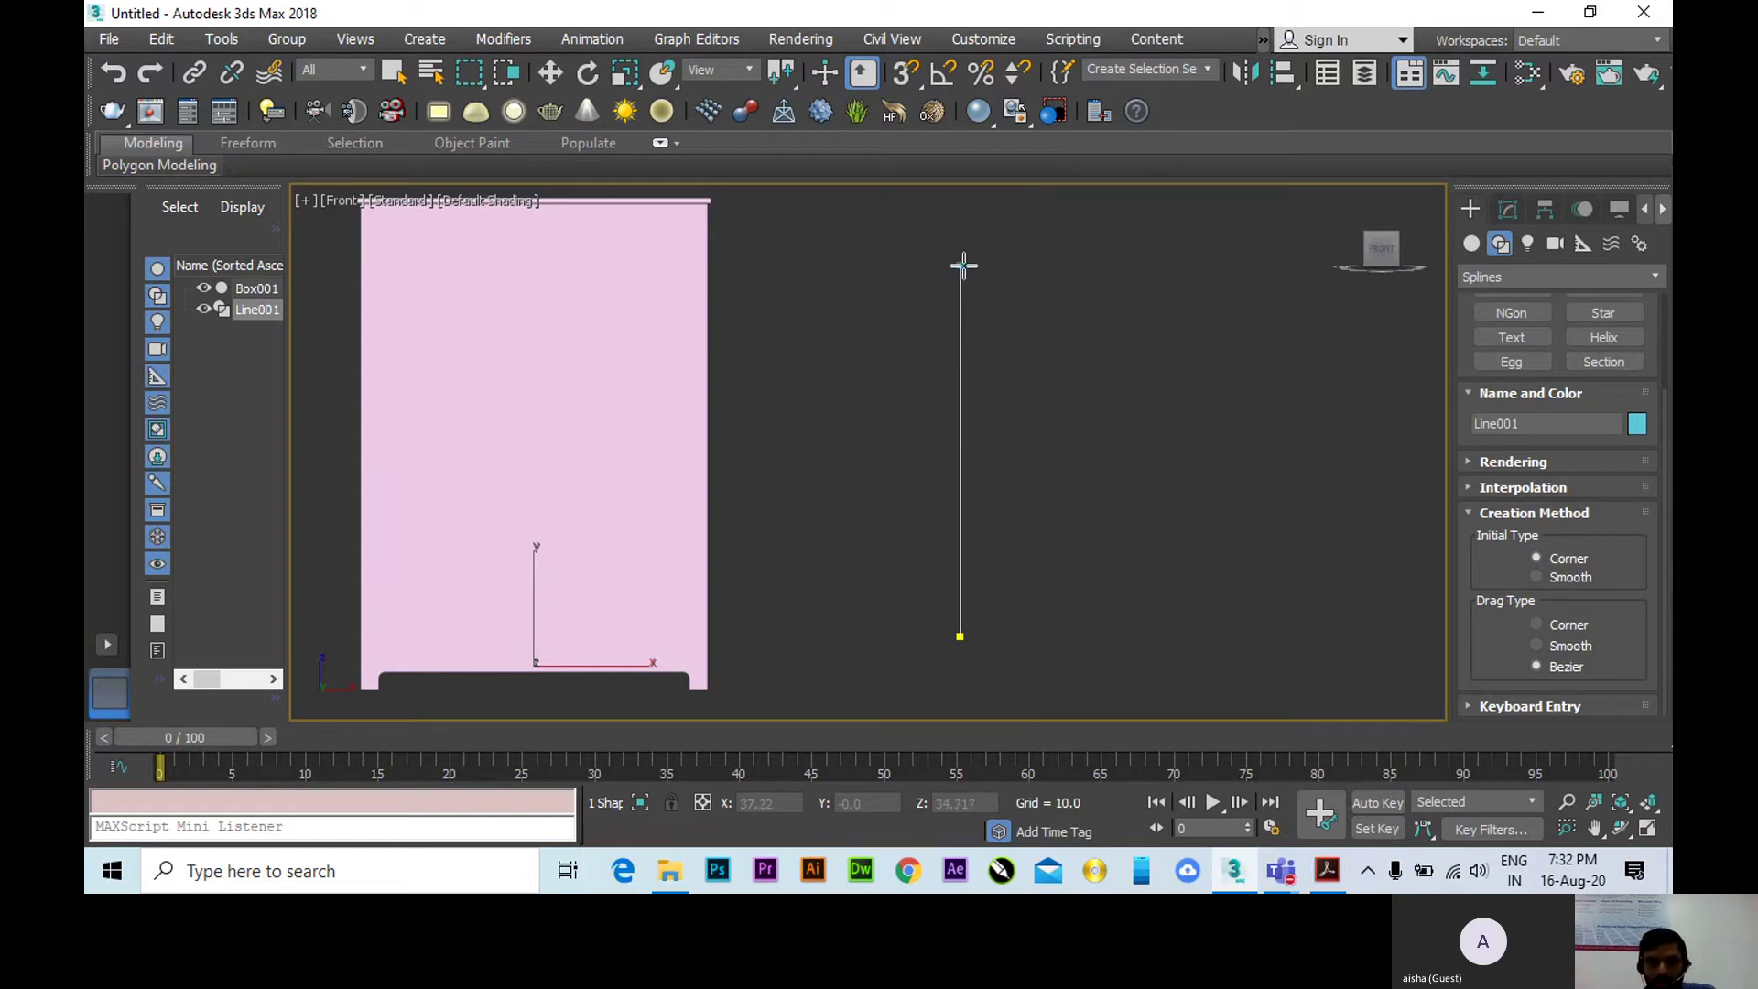
click(962, 265)
Continue the spline from its upper end through three curved points bulging toward the cabinet, add a base corner, and close it.
mouse_move(1164, 293)
mouse_down()
mouse_move(1166, 337)
mouse_move(1174, 324)
mouse_up()
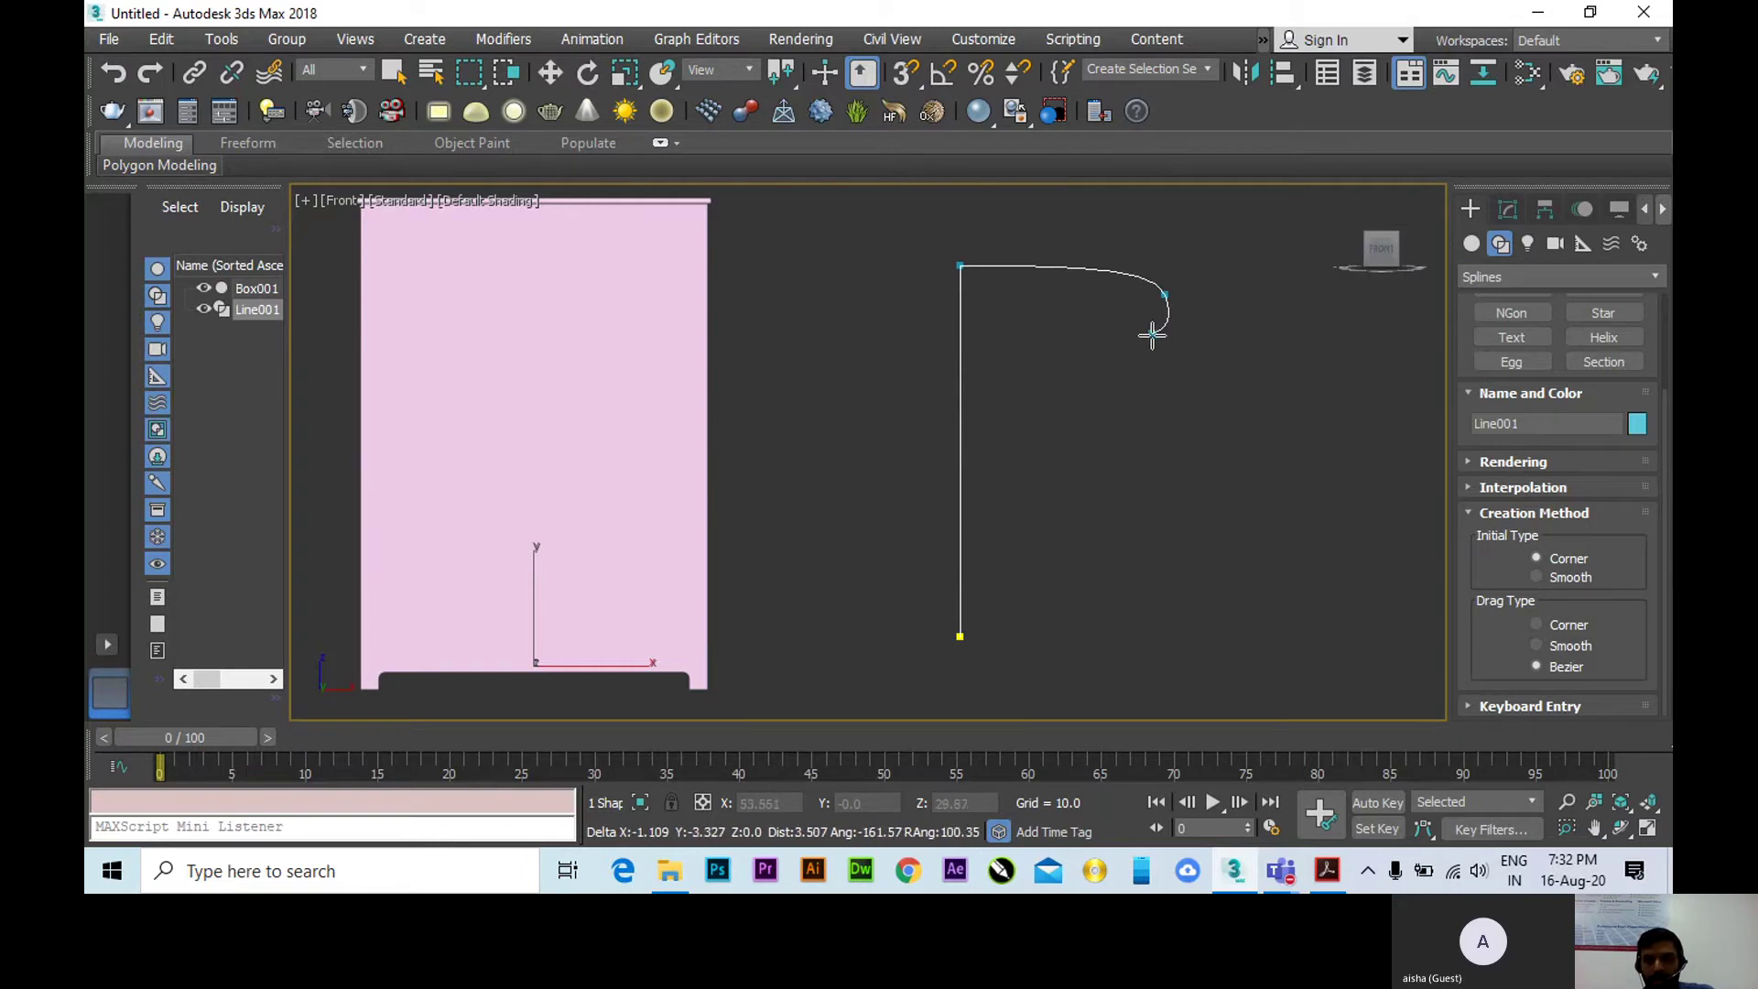
key(BackSpace)
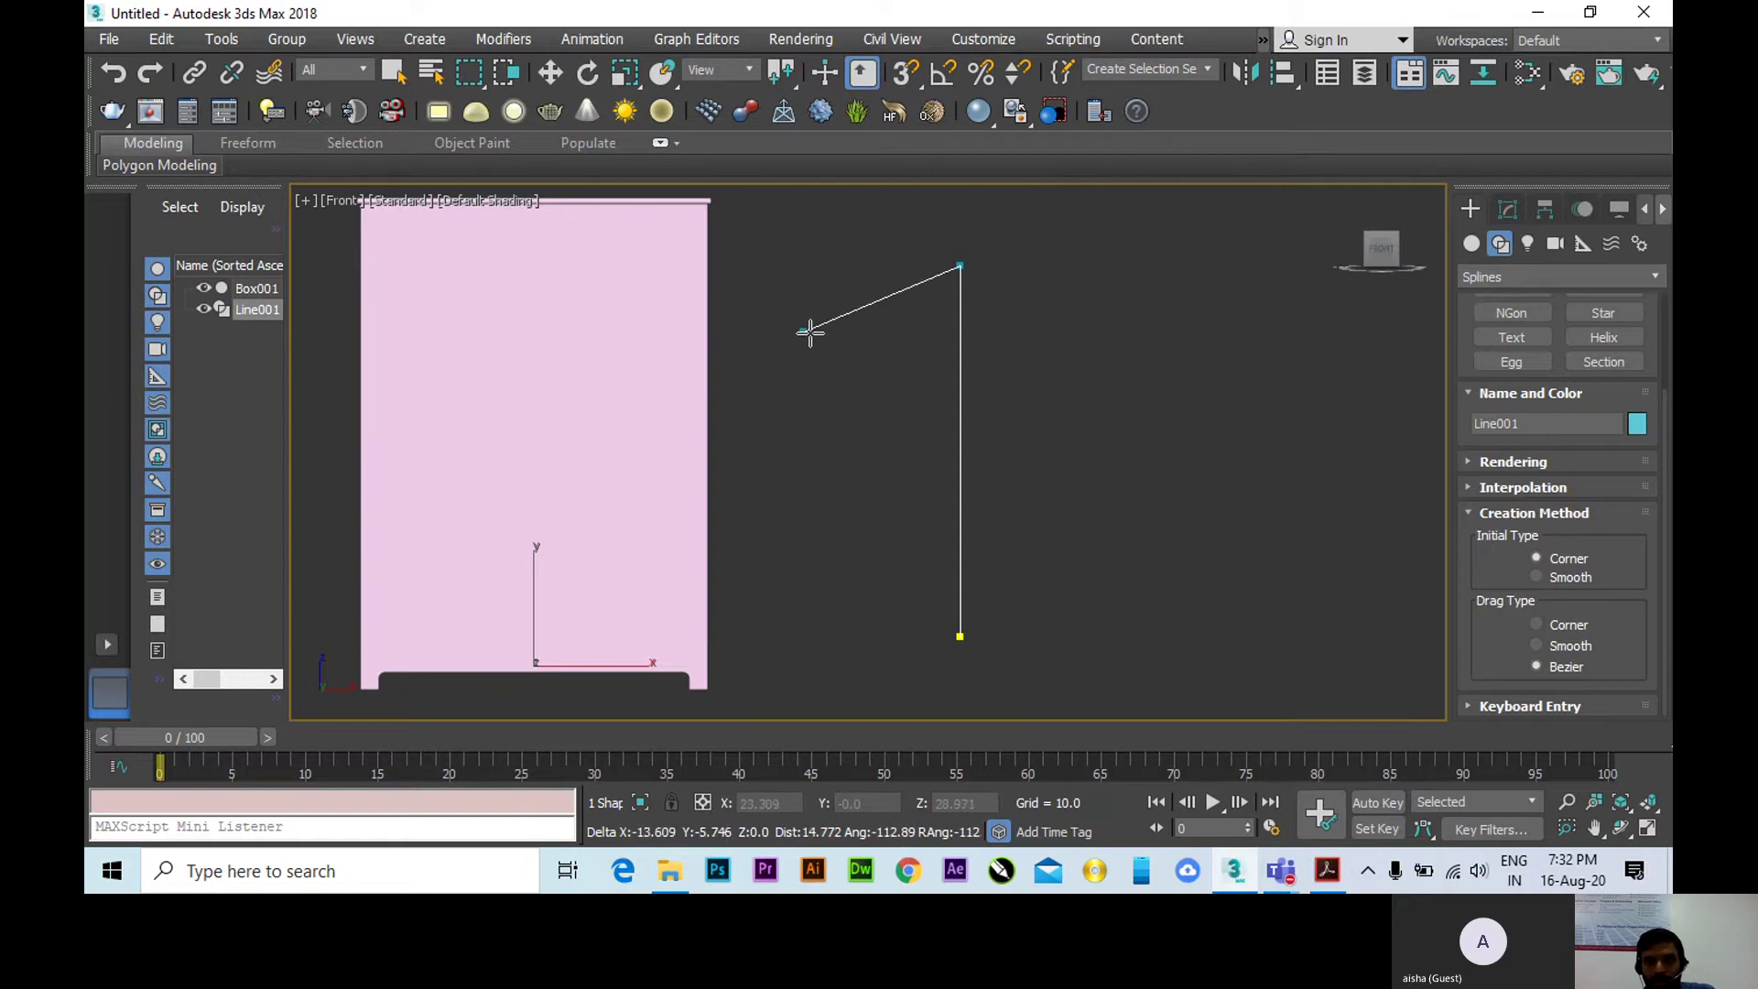
drag(807, 336, 818, 378)
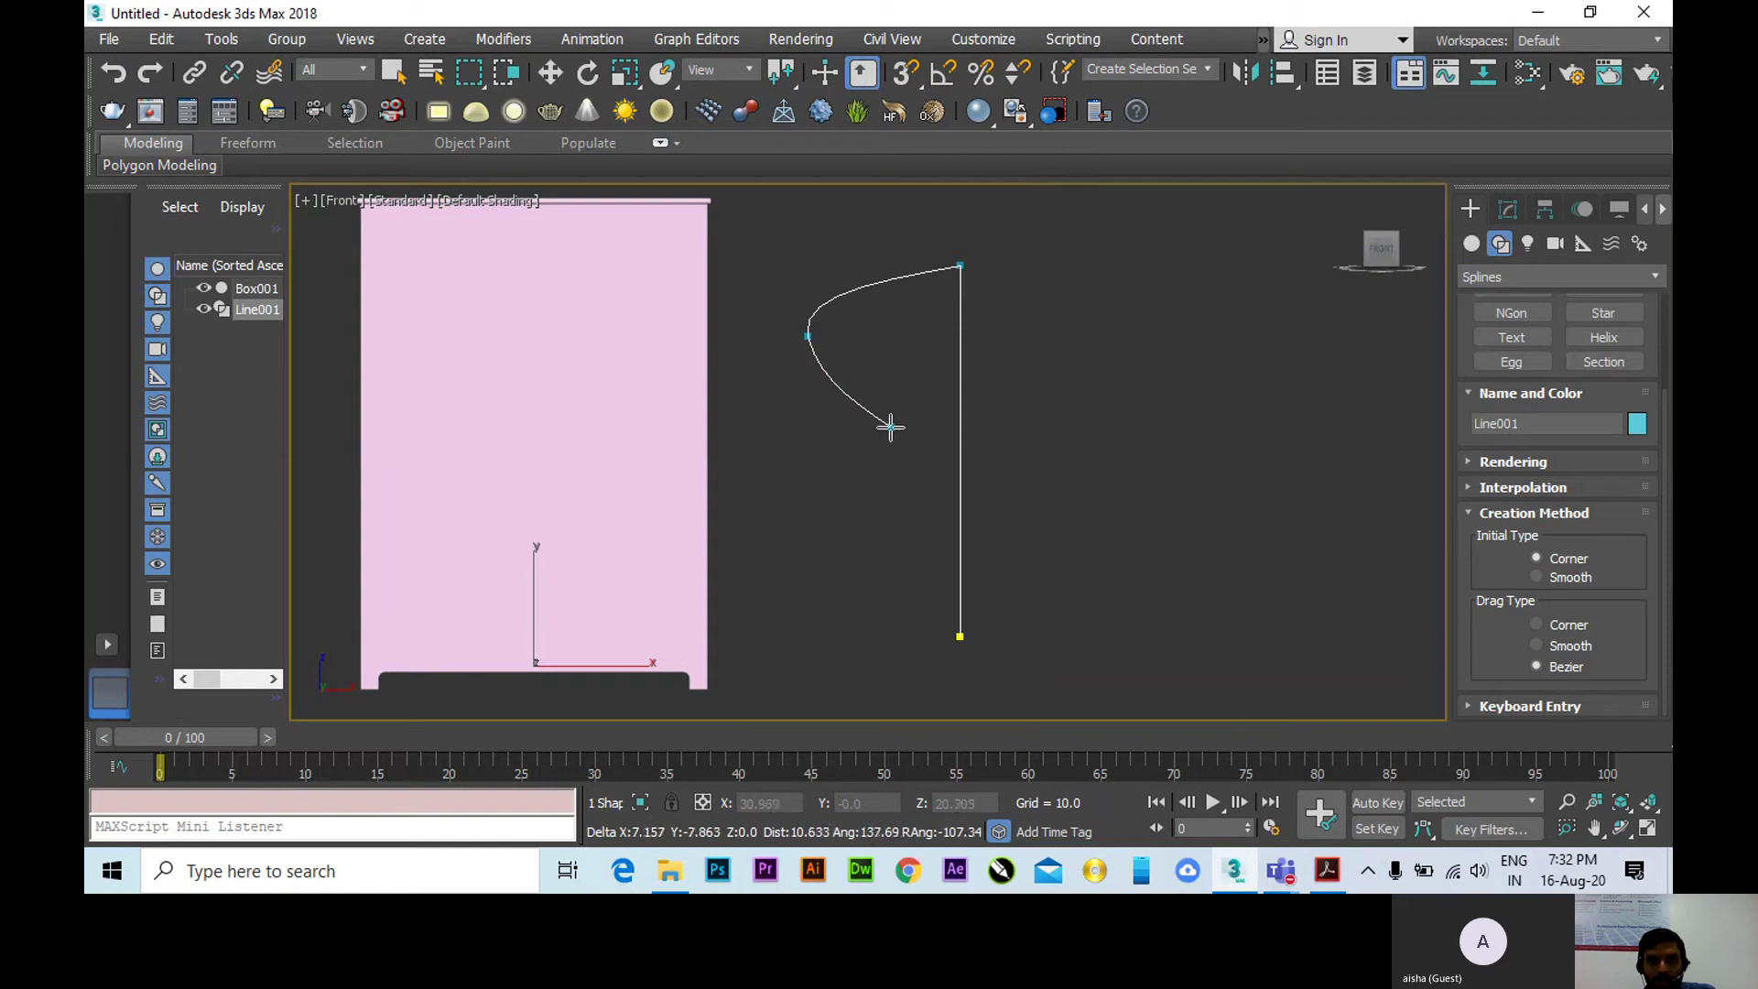
drag(905, 499, 890, 523)
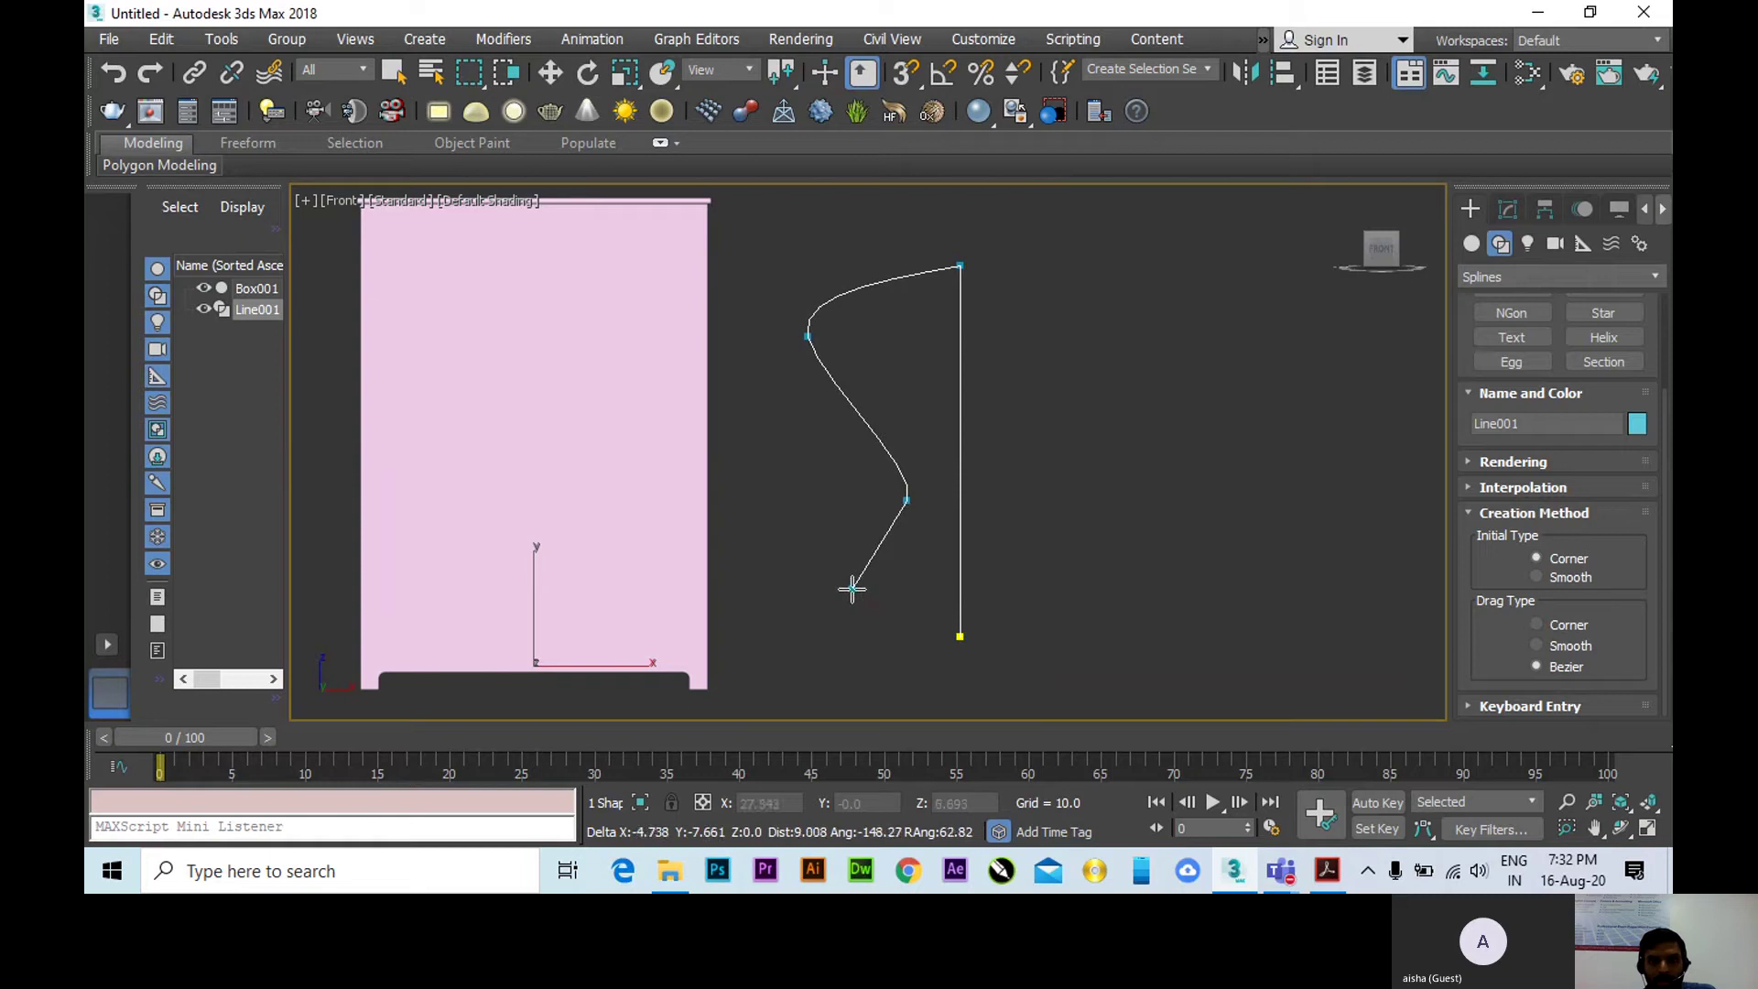
drag(851, 589, 845, 628)
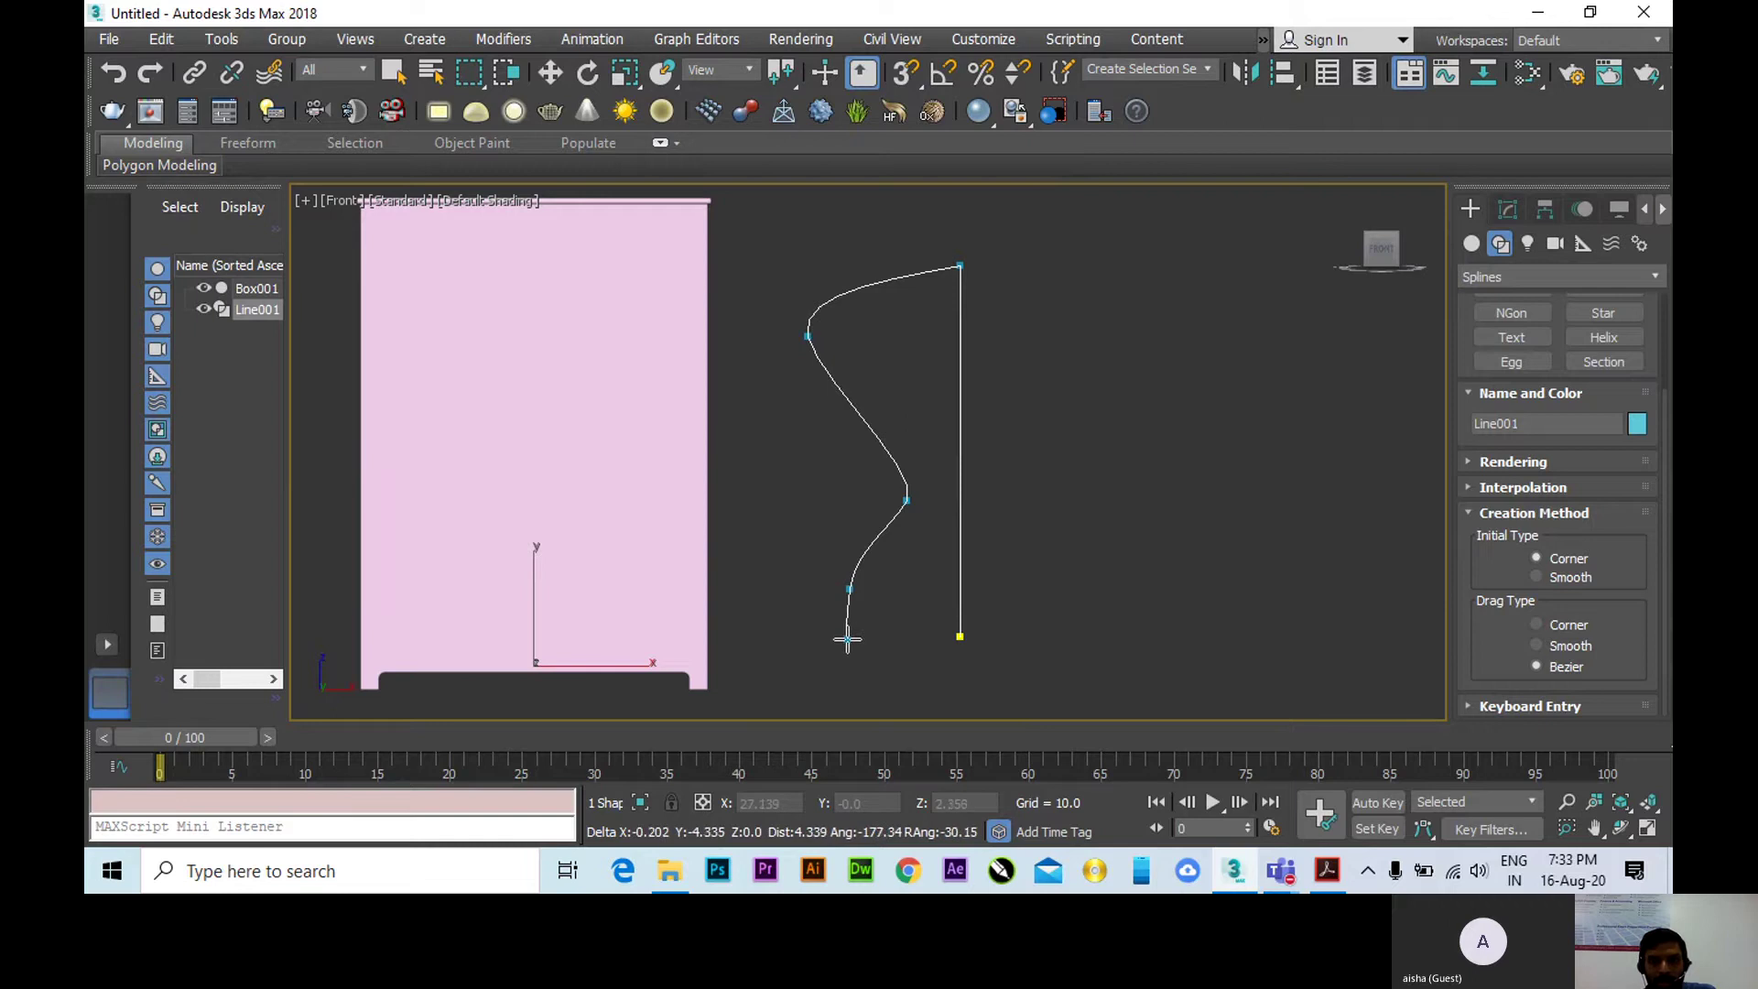
click(846, 640)
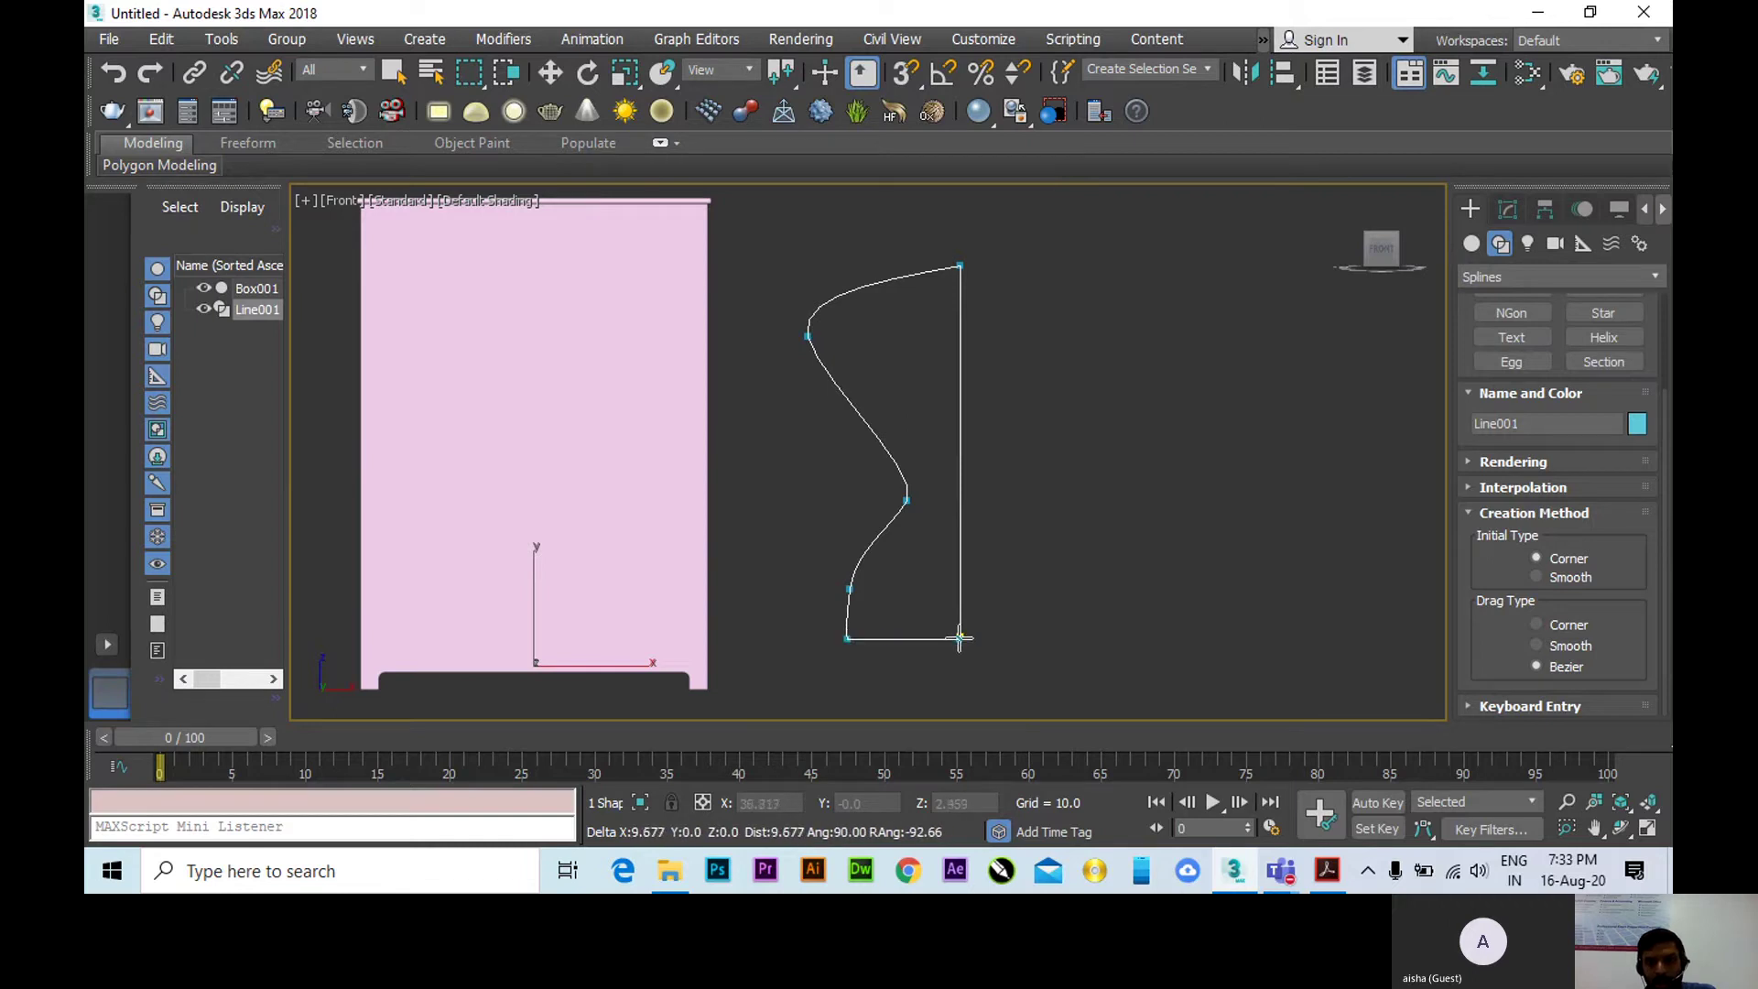
click(960, 638)
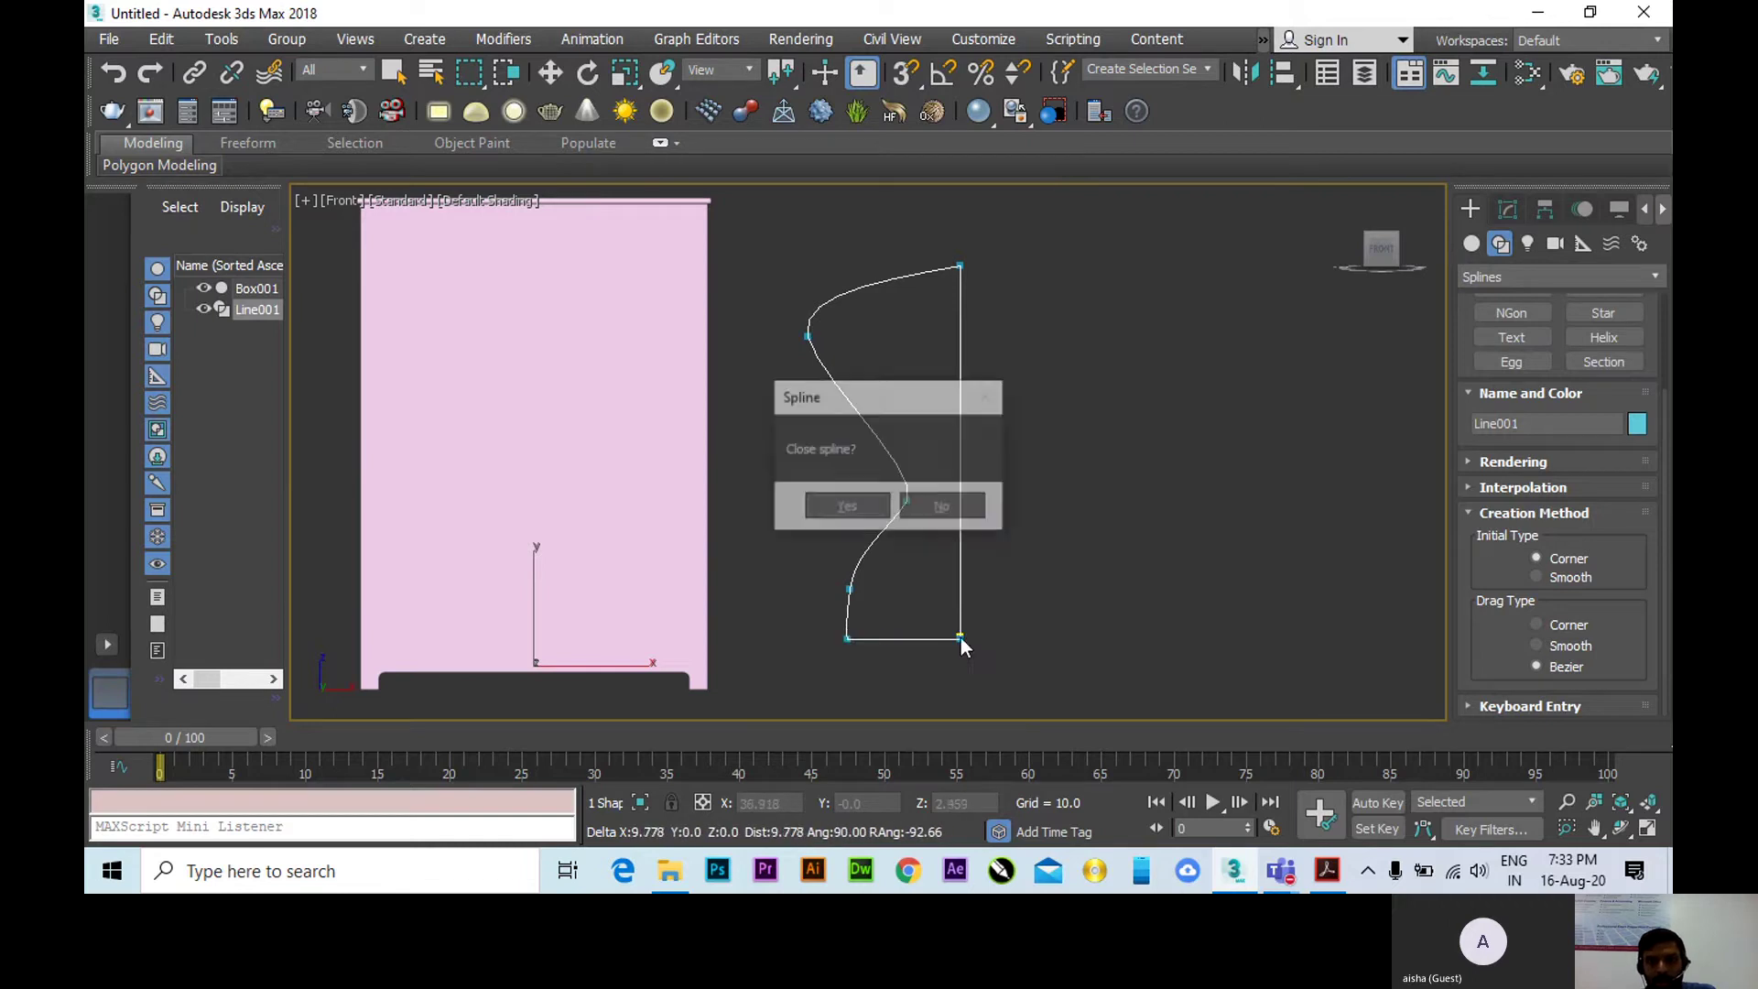
click(847, 507)
key(w)
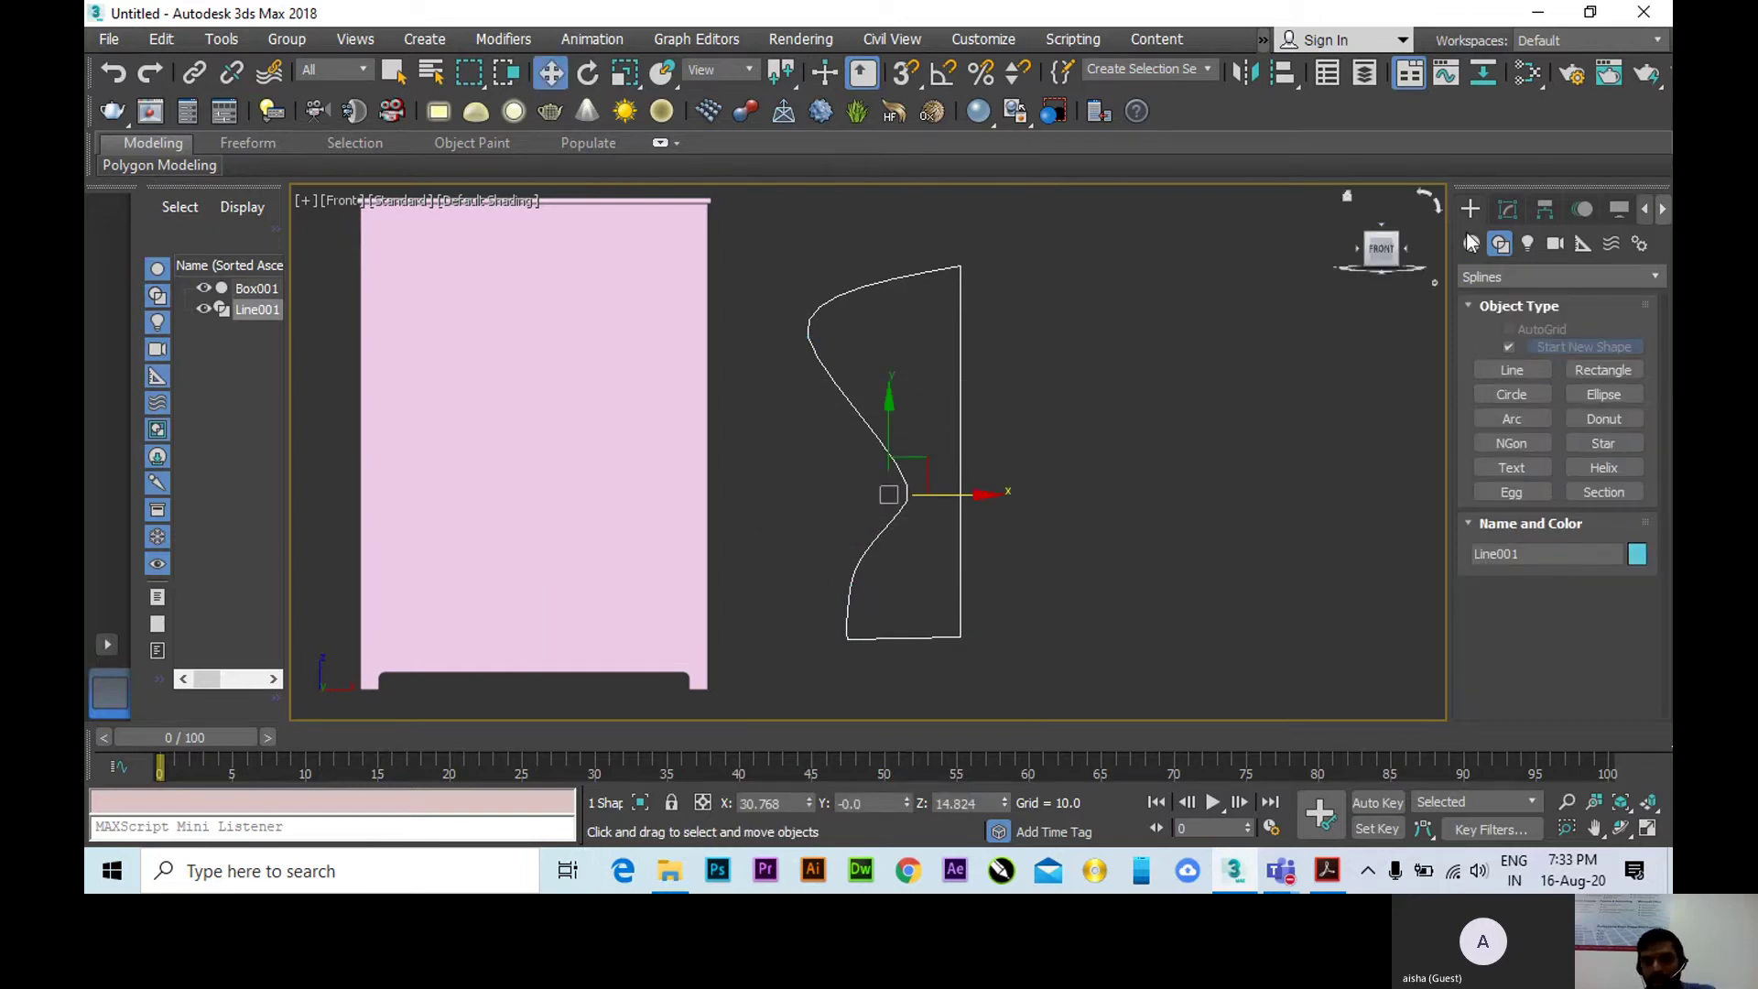
At Vertex level, move the upper bulge vertex toward the cabinet and lengthen its handles into a near-vertical tangent for a rounder curve.
click(1507, 209)
click(1471, 307)
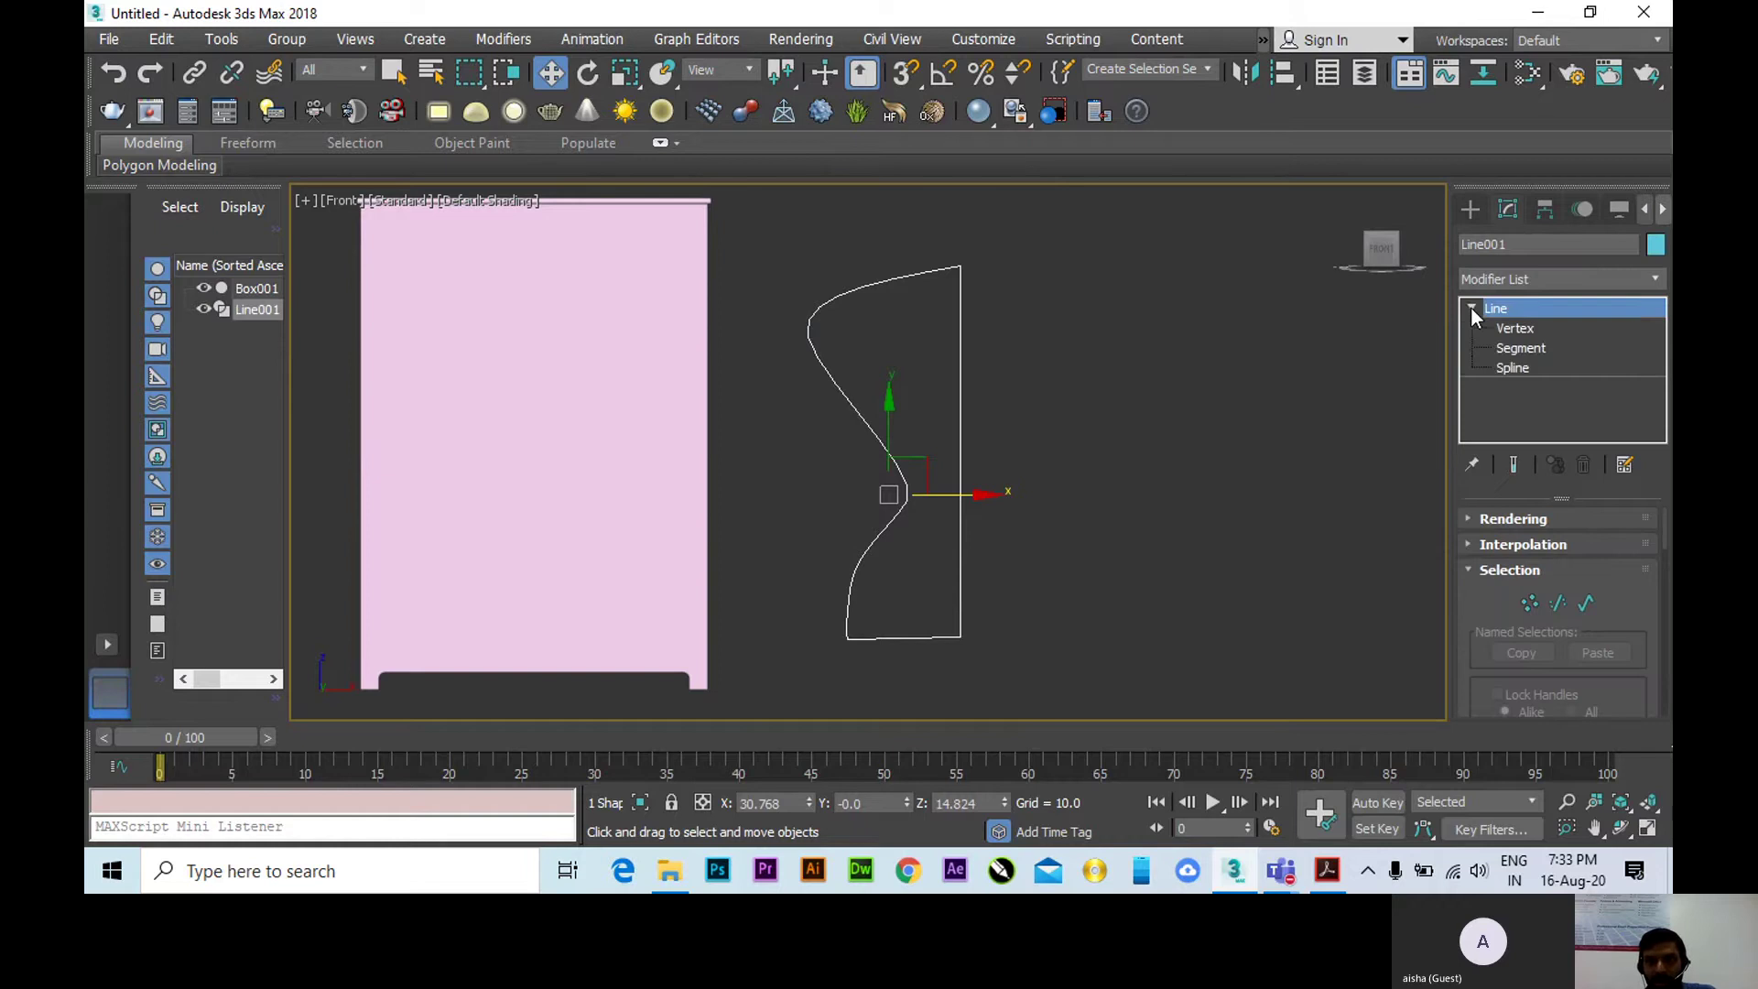
click(1494, 328)
click(807, 336)
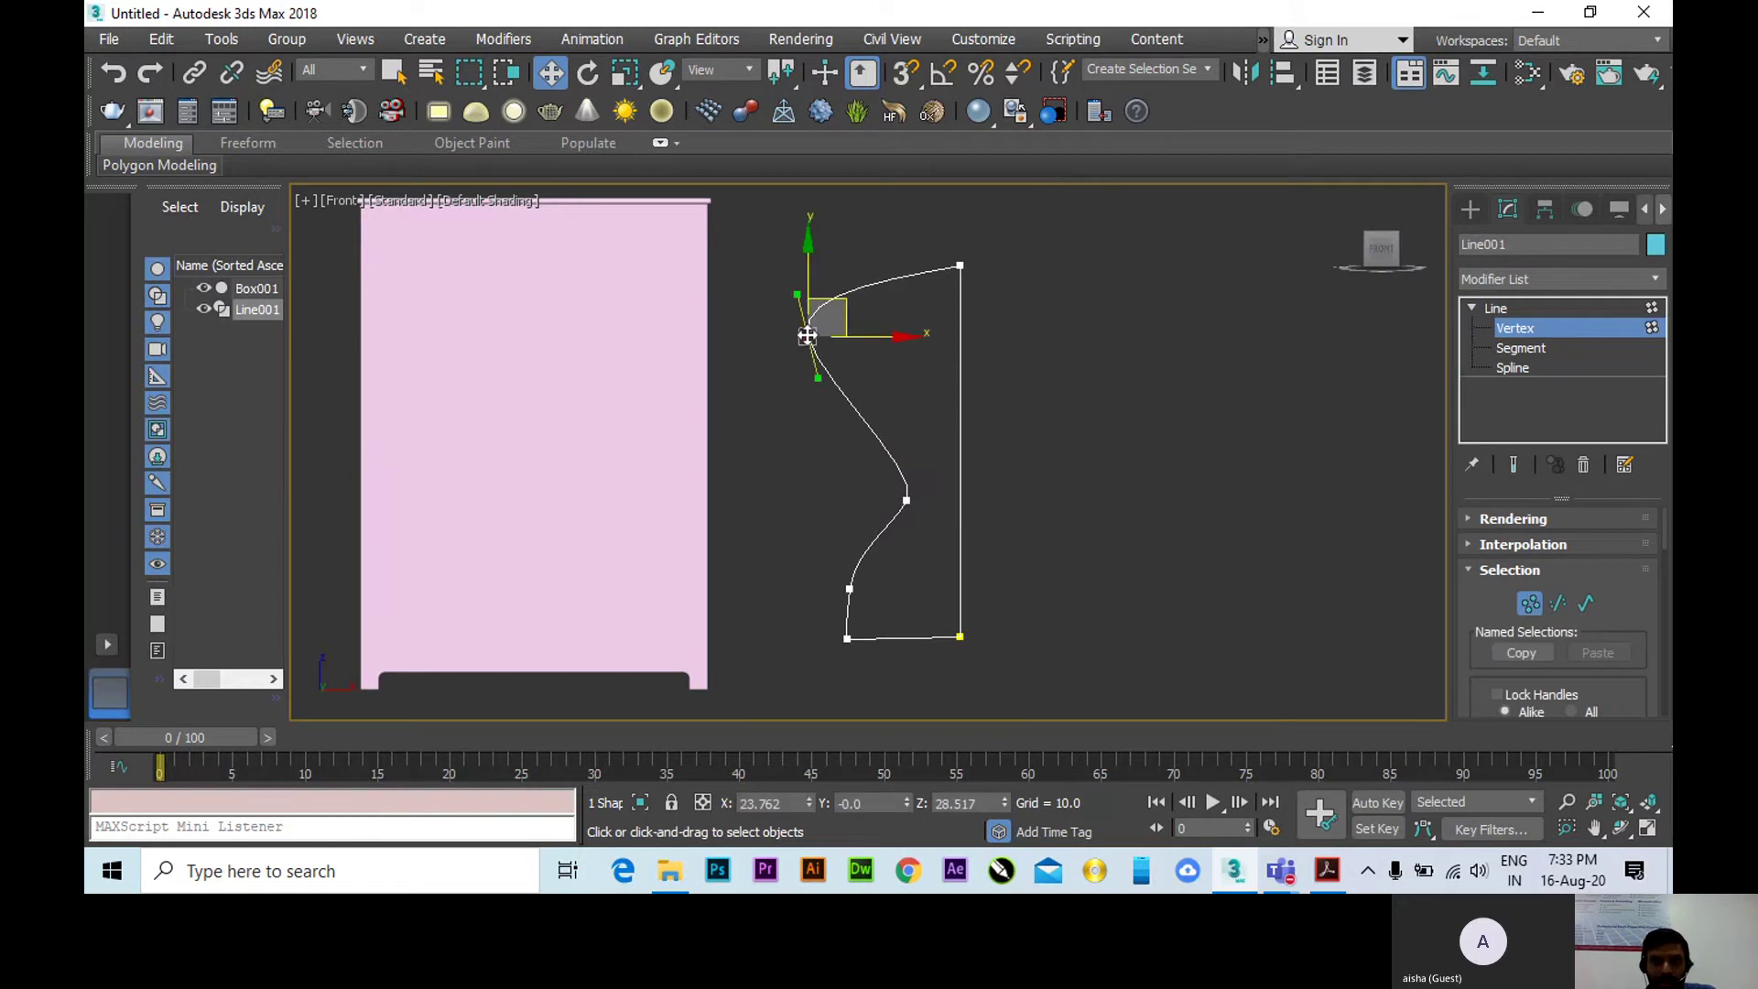
drag(820, 378, 812, 396)
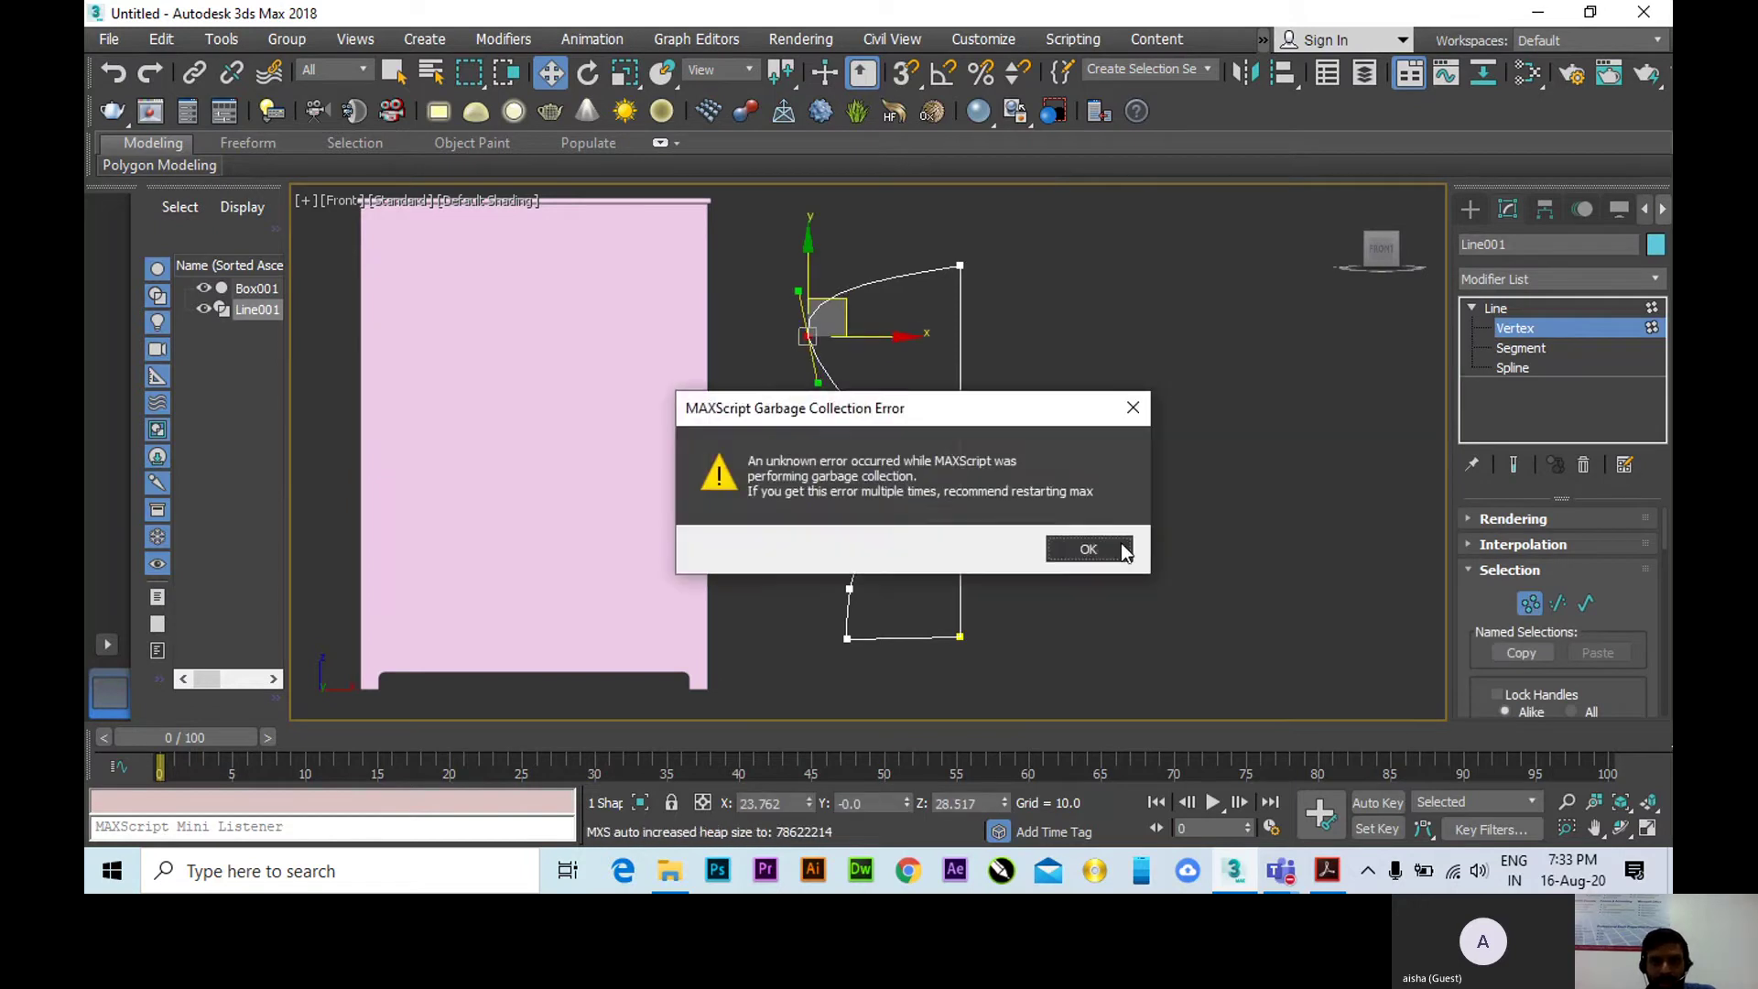
click(1118, 545)
click(1059, 519)
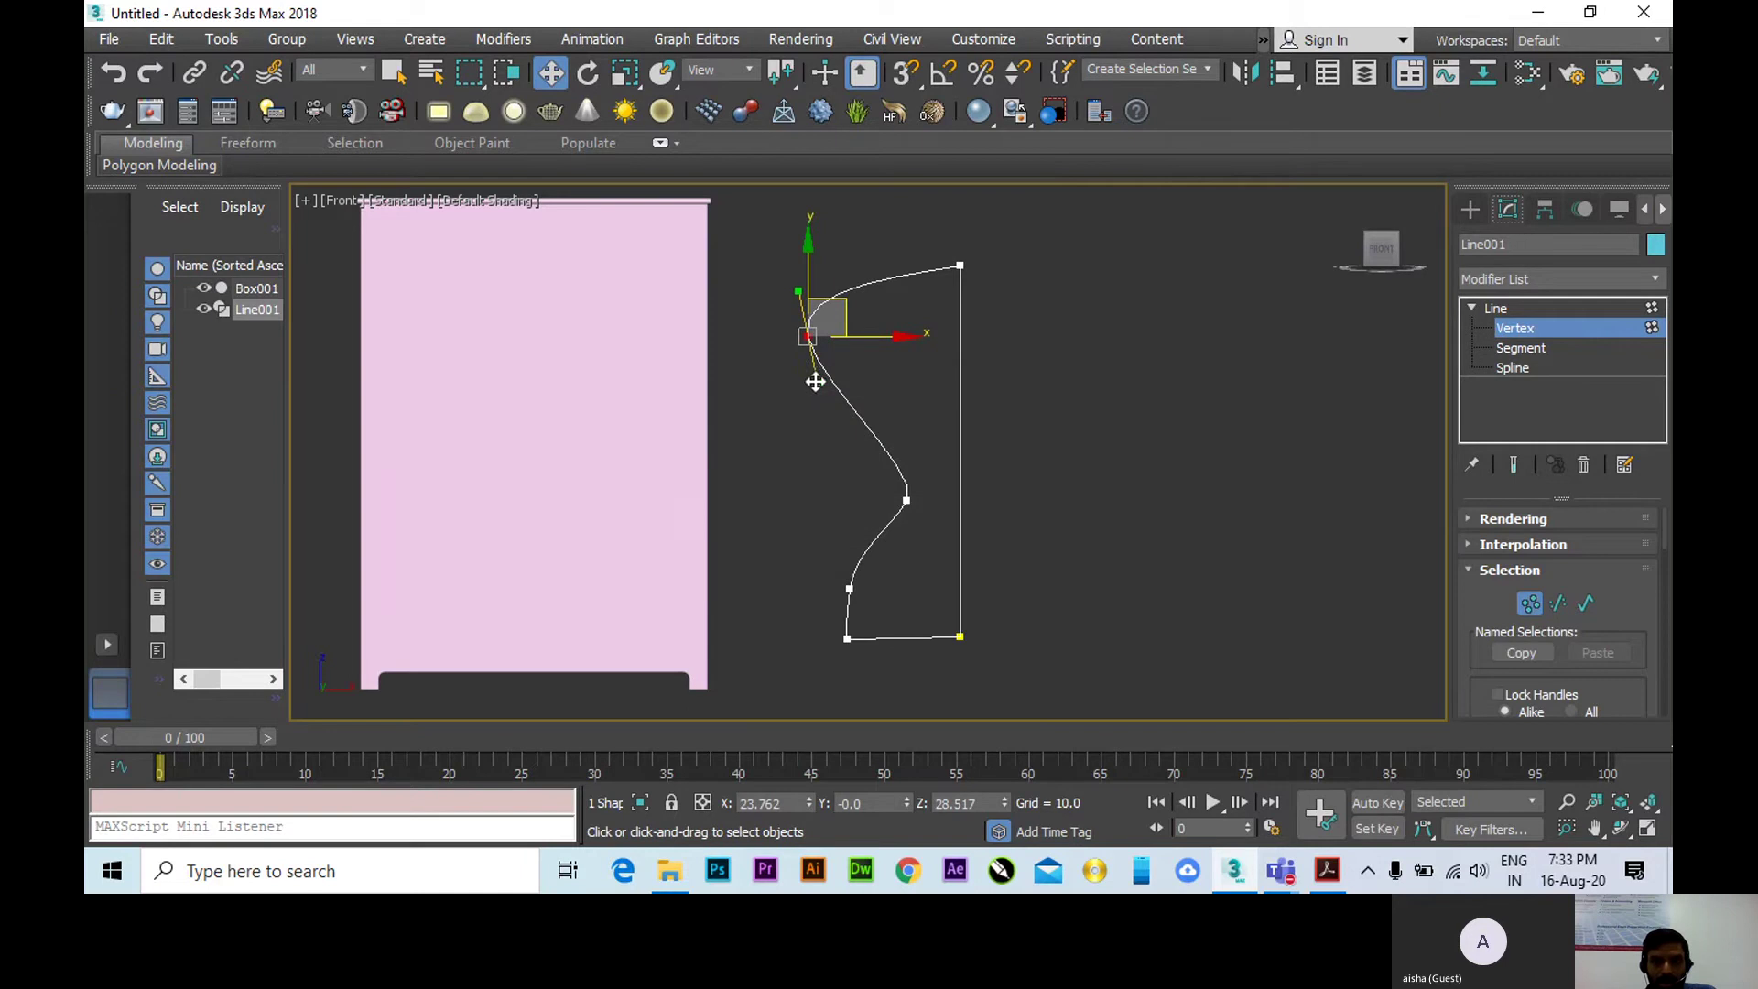
drag(812, 392, 814, 412)
drag(808, 334, 775, 347)
drag(771, 266, 776, 280)
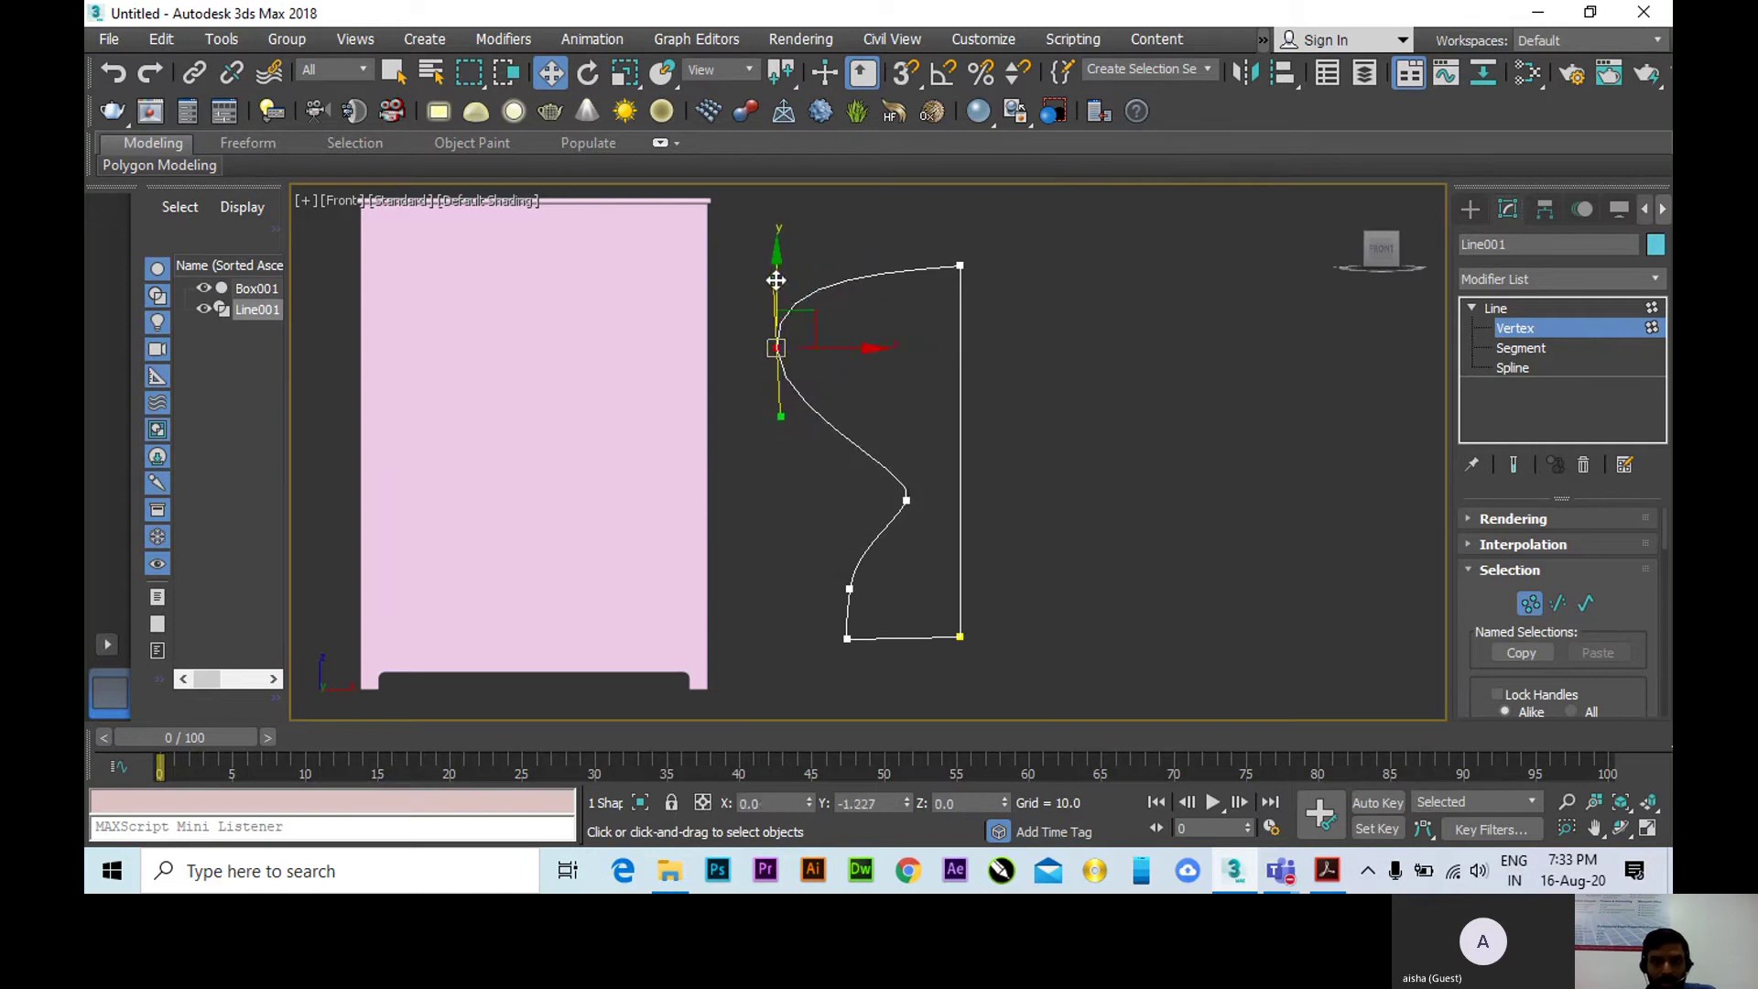
Lengthen the waist vertex's tangent handles and raise the base corner nearest the cabinet slightly to flatten the bottom edge.
click(906, 499)
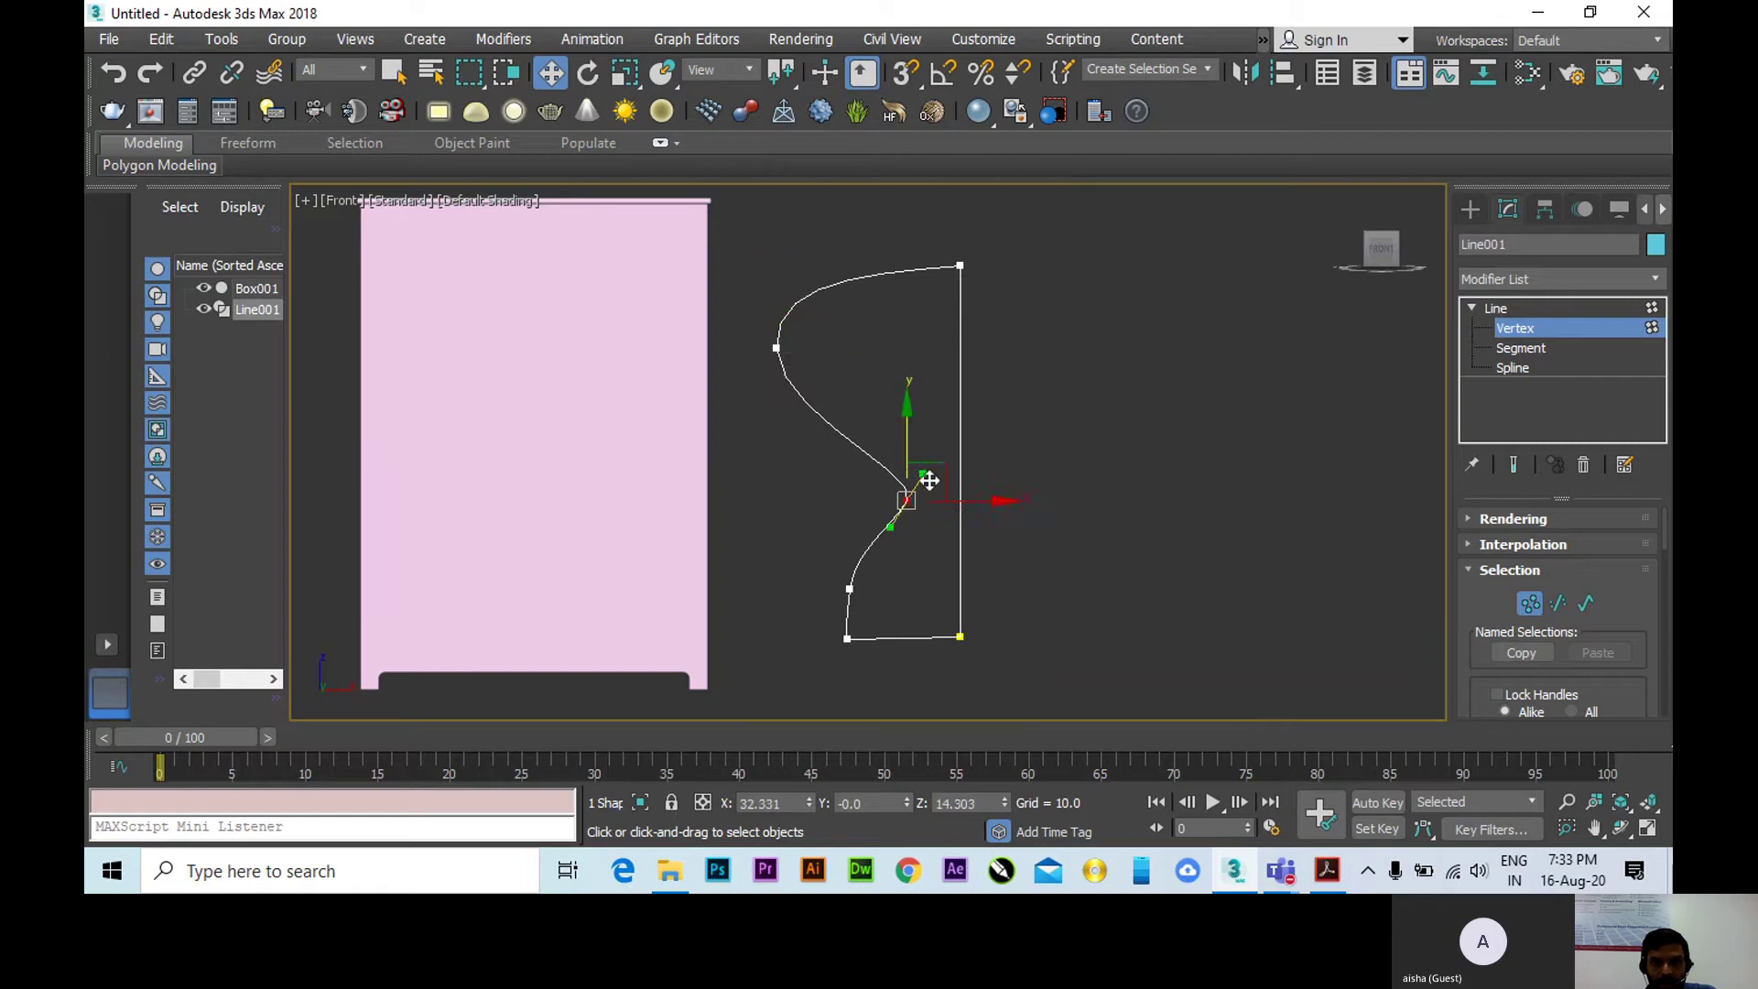
drag(926, 472, 902, 451)
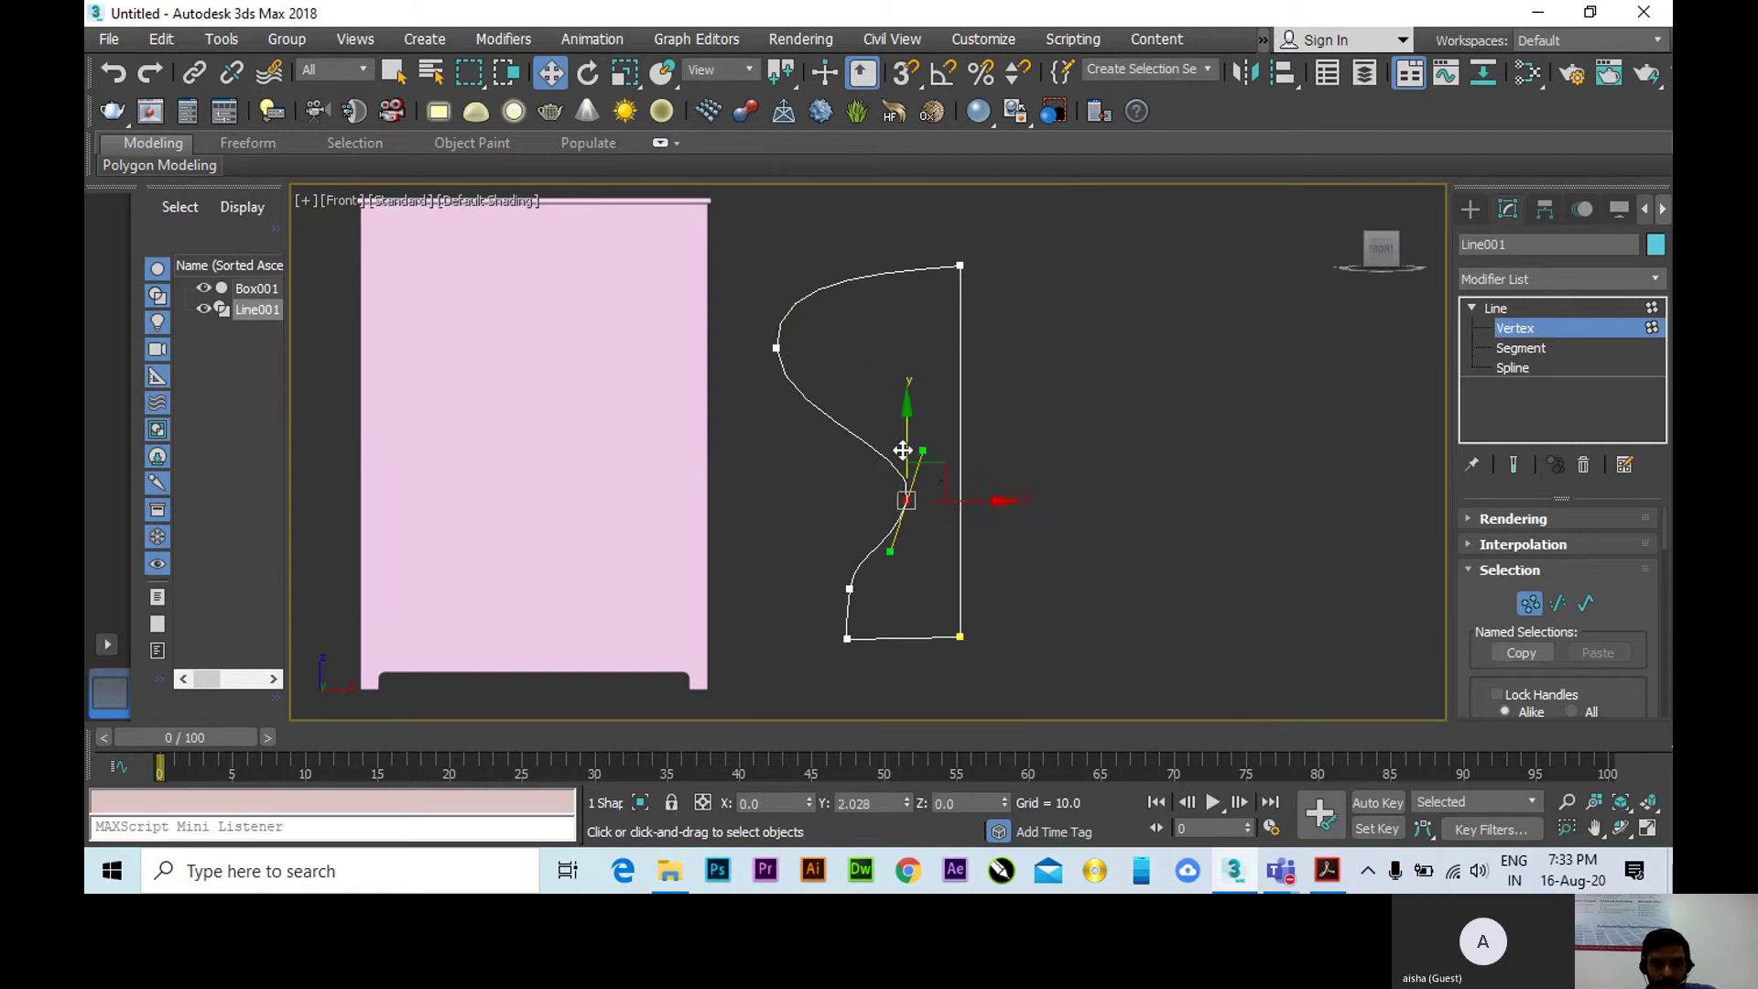
click(844, 638)
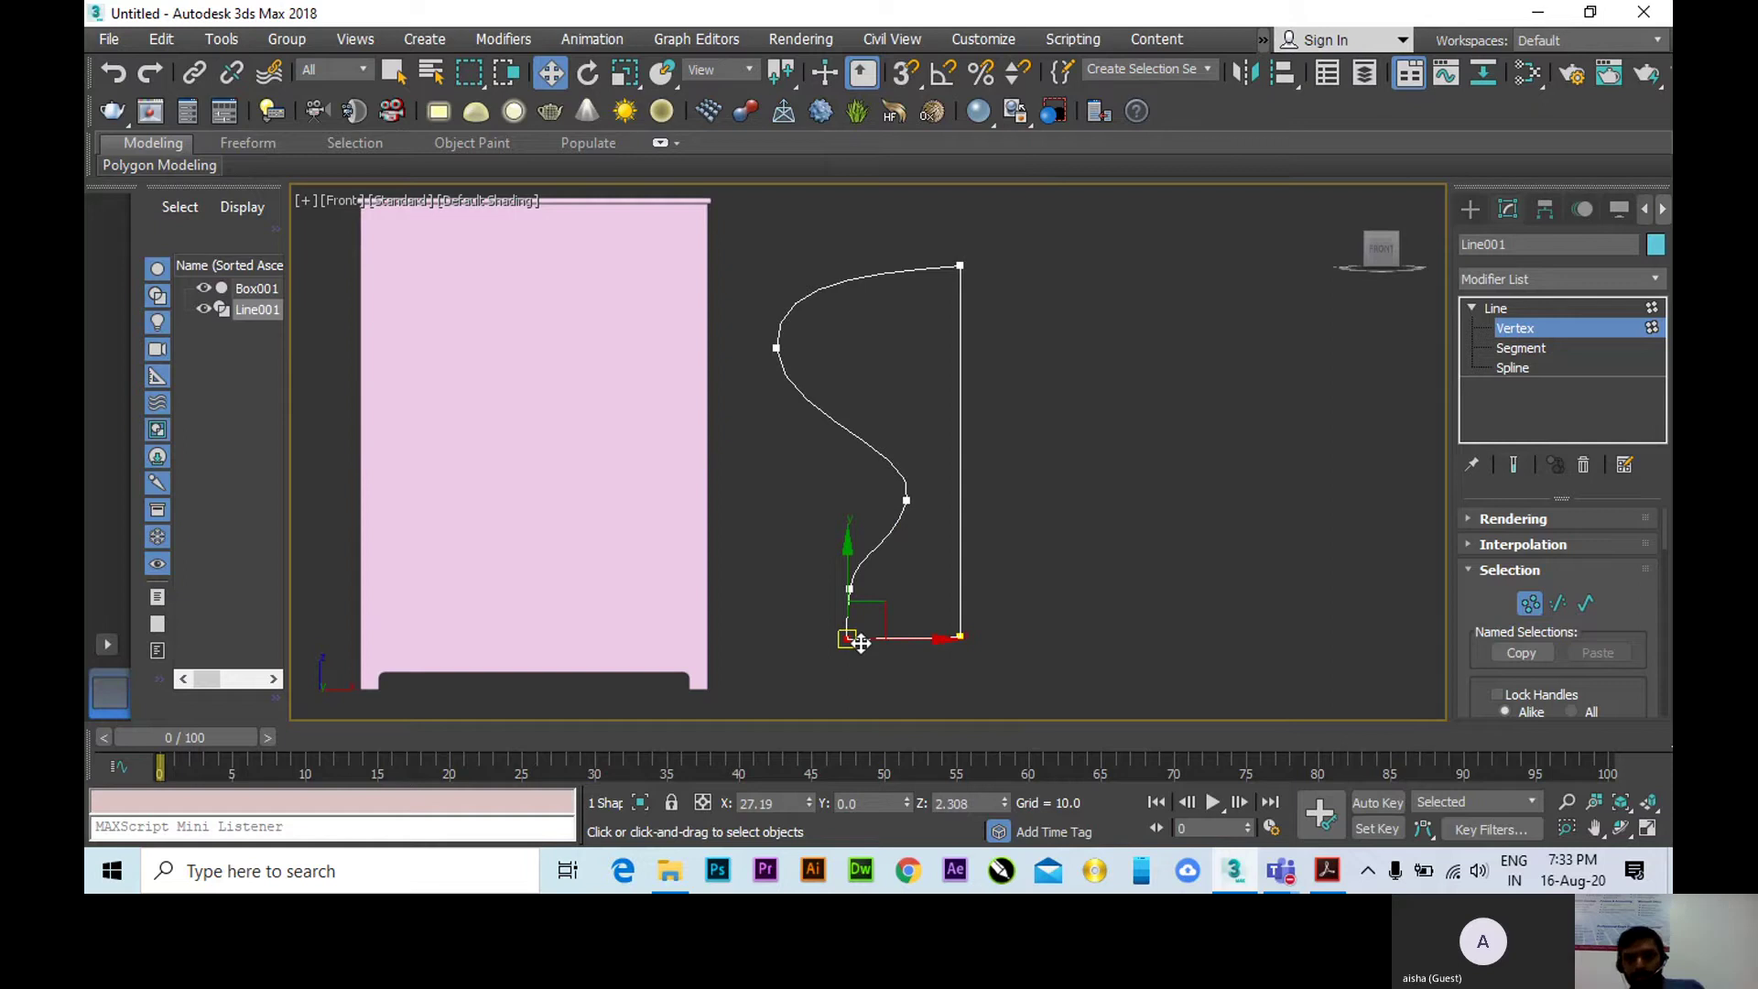
scroll(854, 636, up, 2)
scroll(854, 630, up, 2)
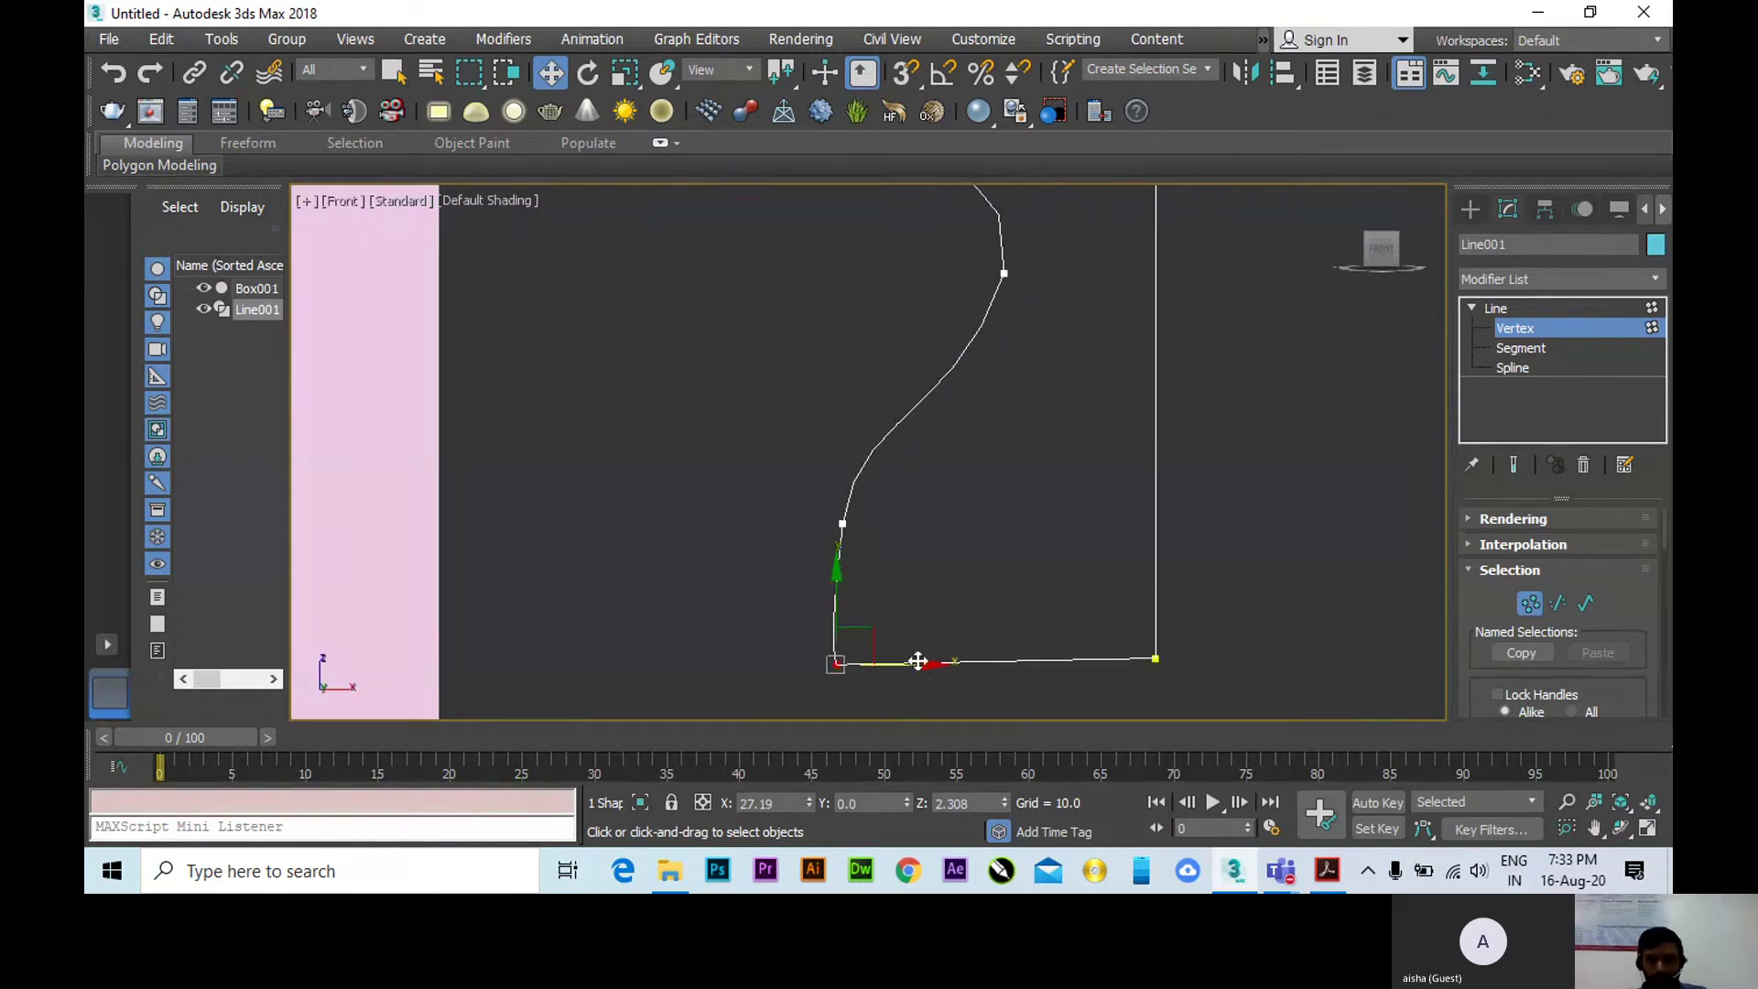
mouse_move(837, 606)
mouse_down()
mouse_move(839, 586)
mouse_move(837, 604)
mouse_up()
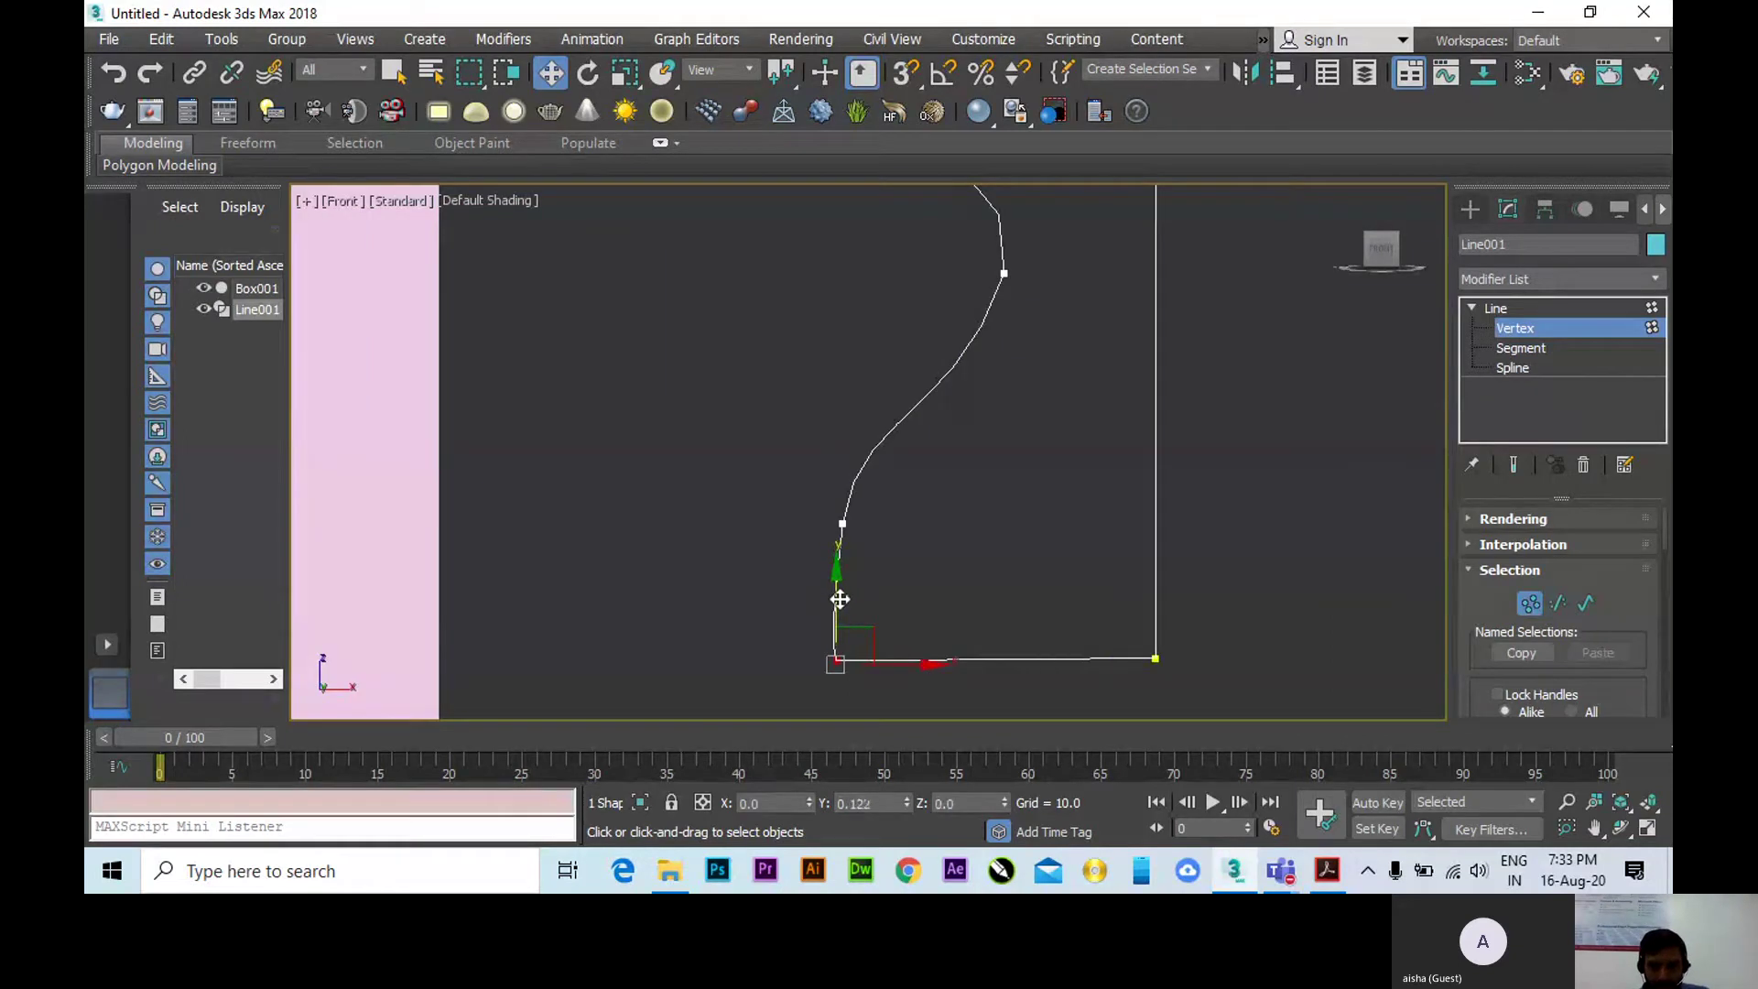
Move the lower curve vertex to about X 27.19, above the base corner, and turn its tangent handles vertical.
click(842, 524)
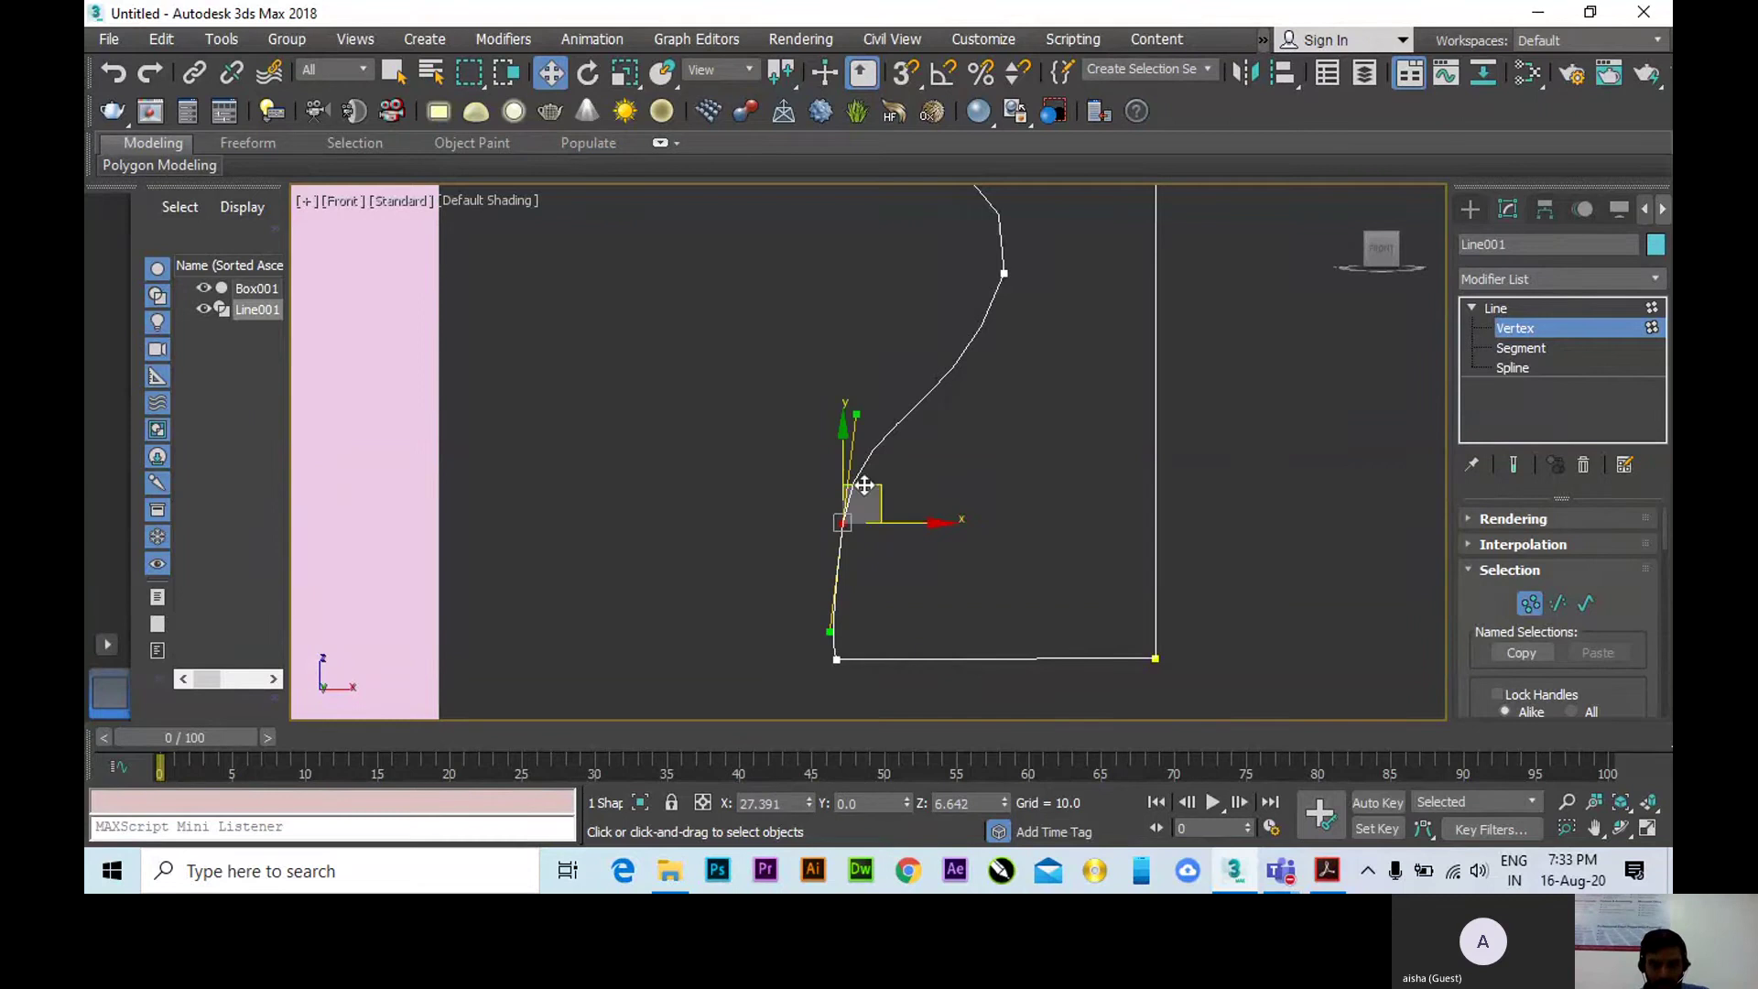
scroll(758, 529, down, 5)
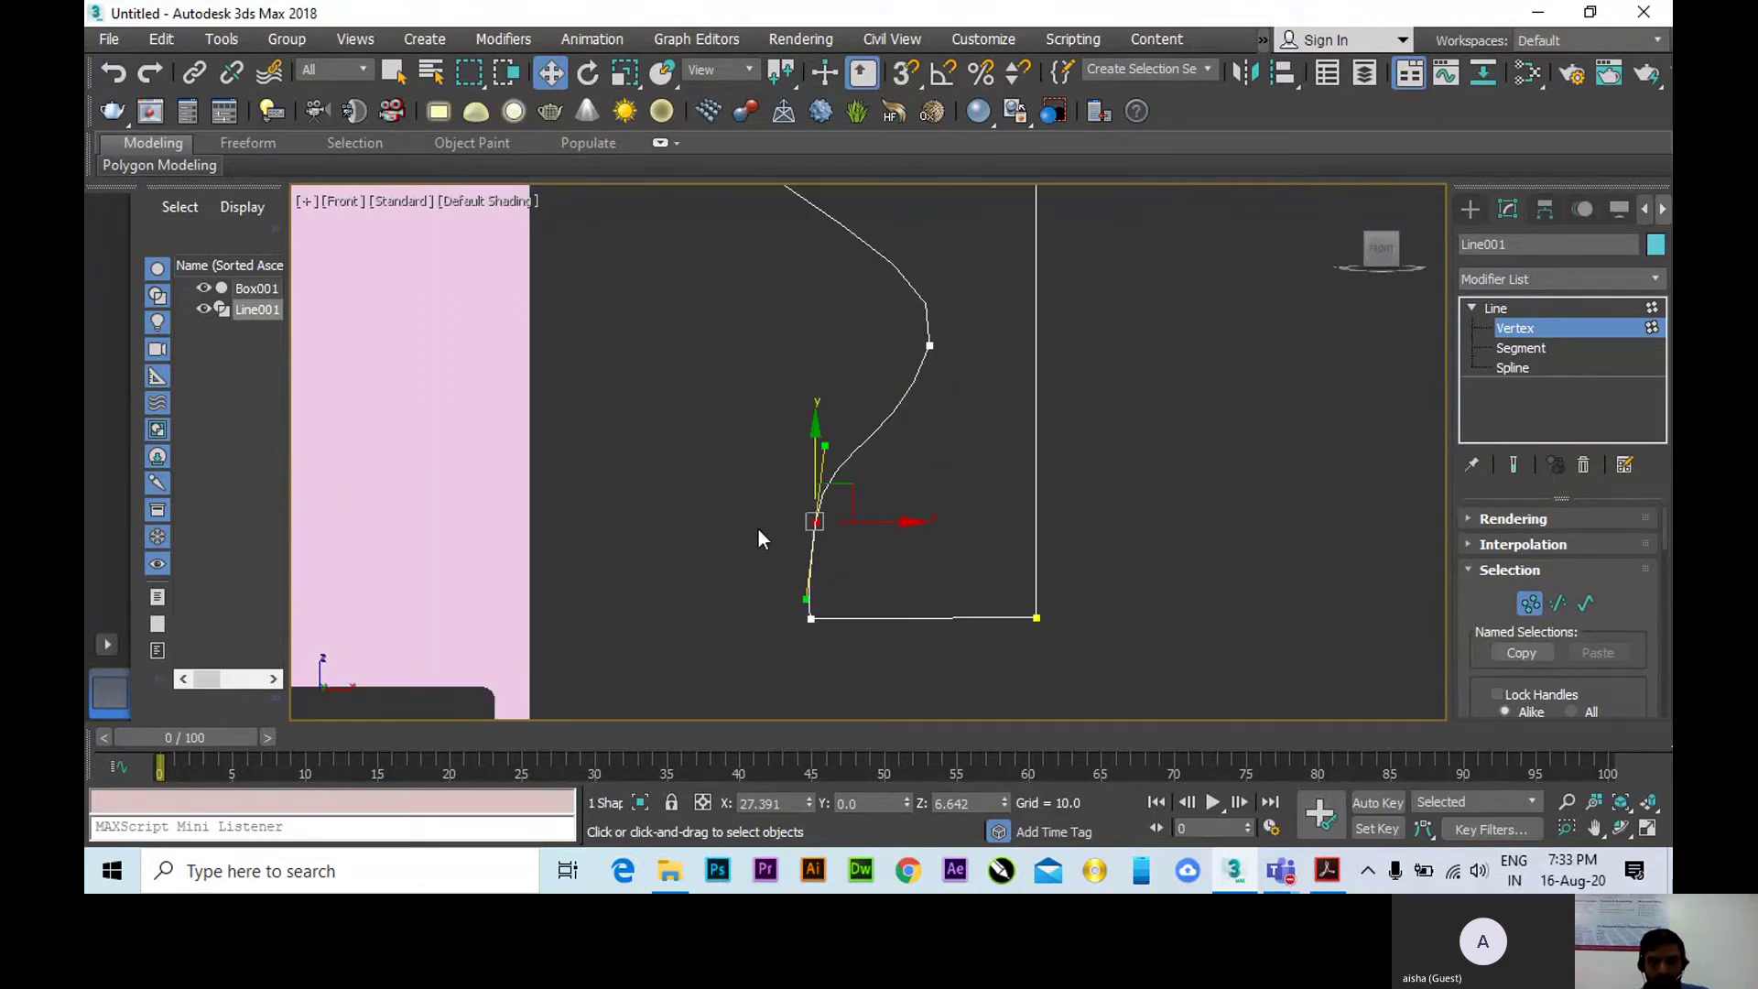
middle_drag(803, 510, 872, 542)
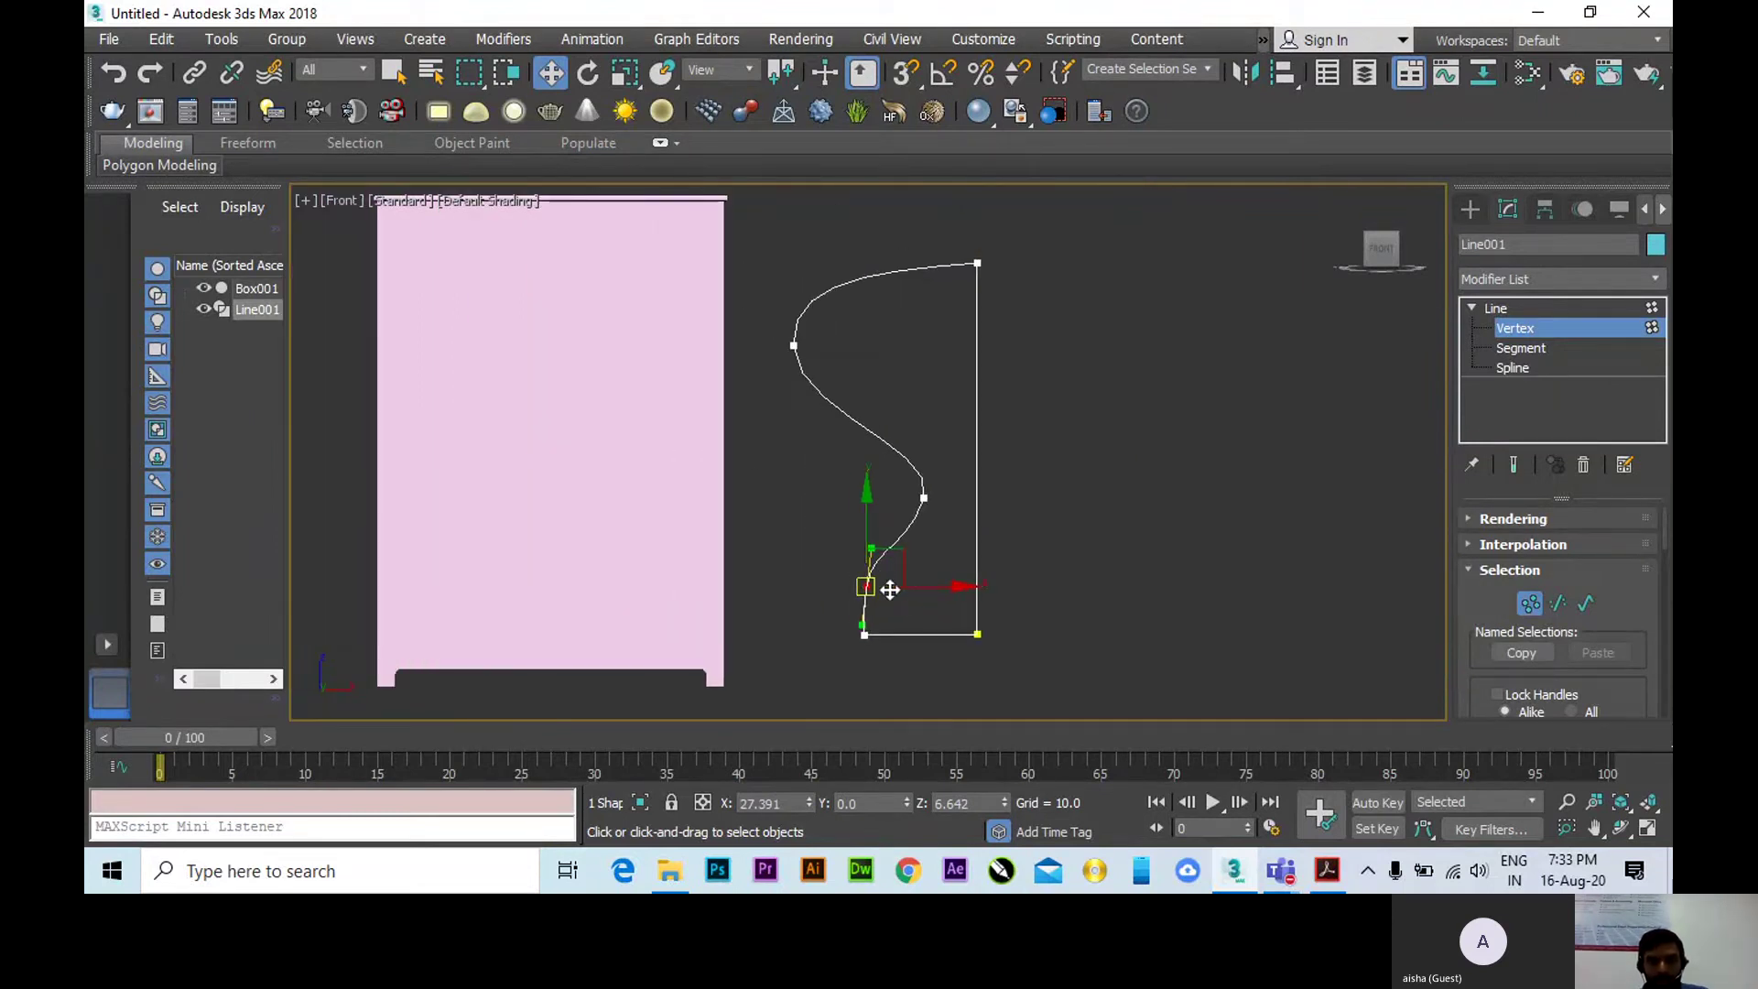
mouse_move(925, 585)
mouse_down()
mouse_move(891, 580)
mouse_move(923, 578)
mouse_up()
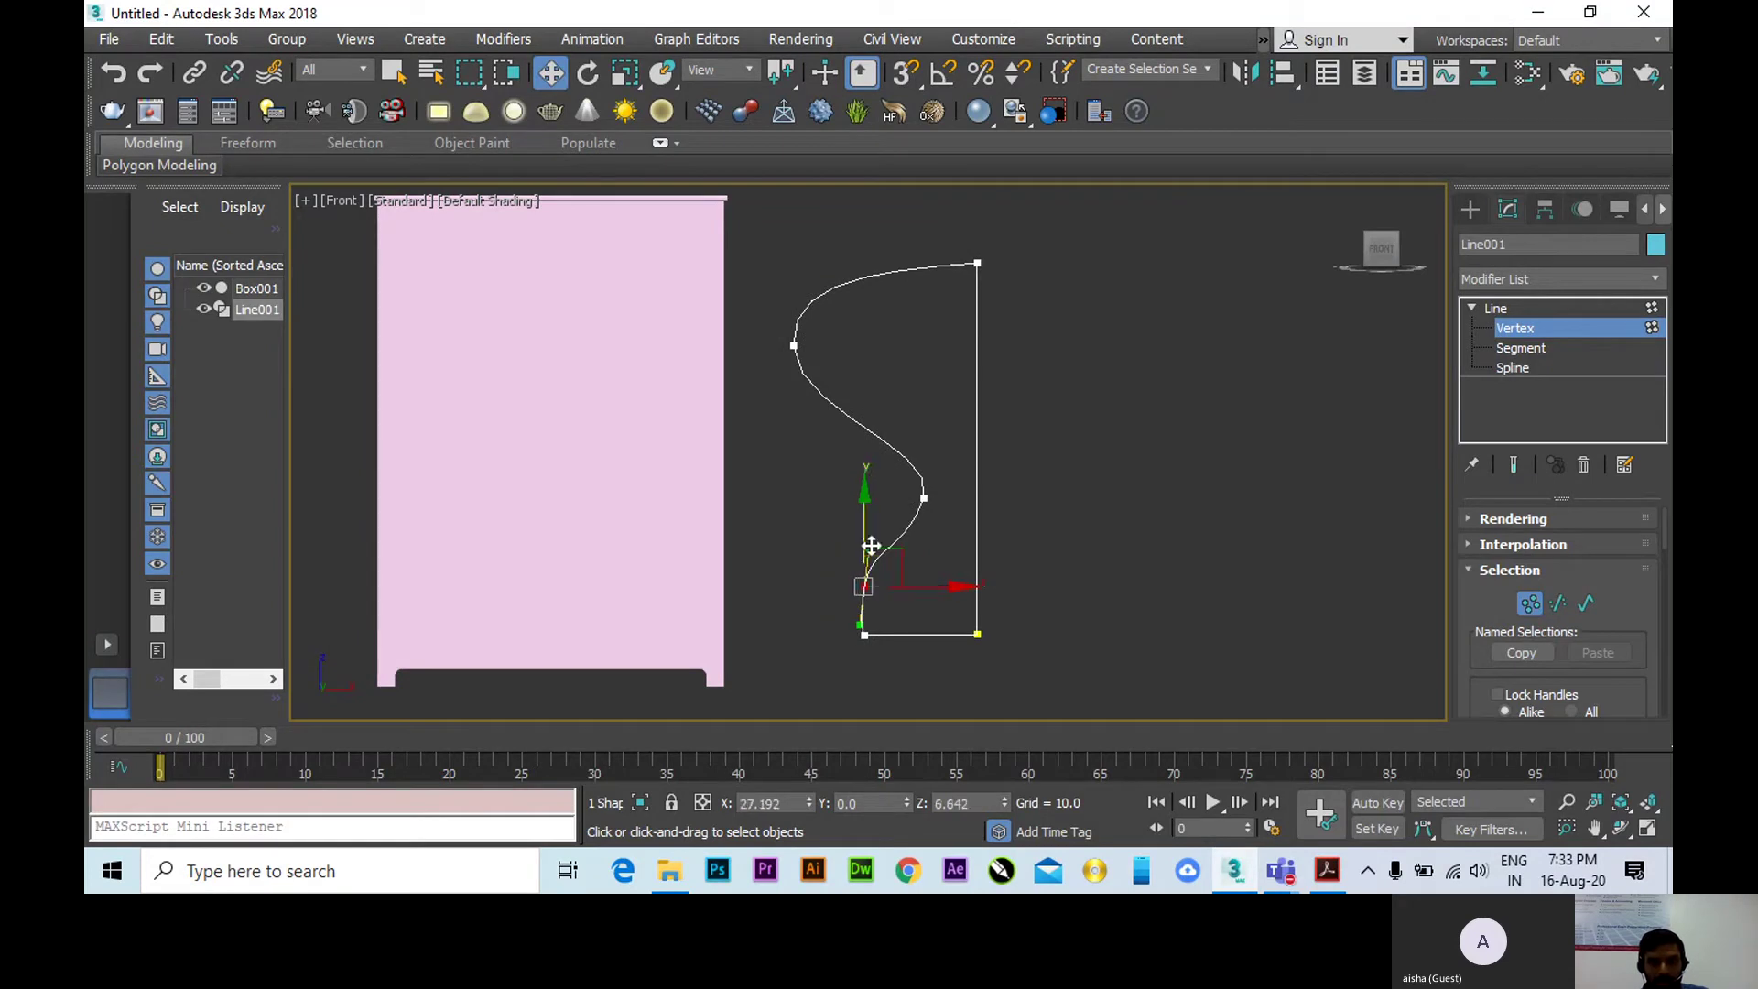
scroll(870, 531, up, 2)
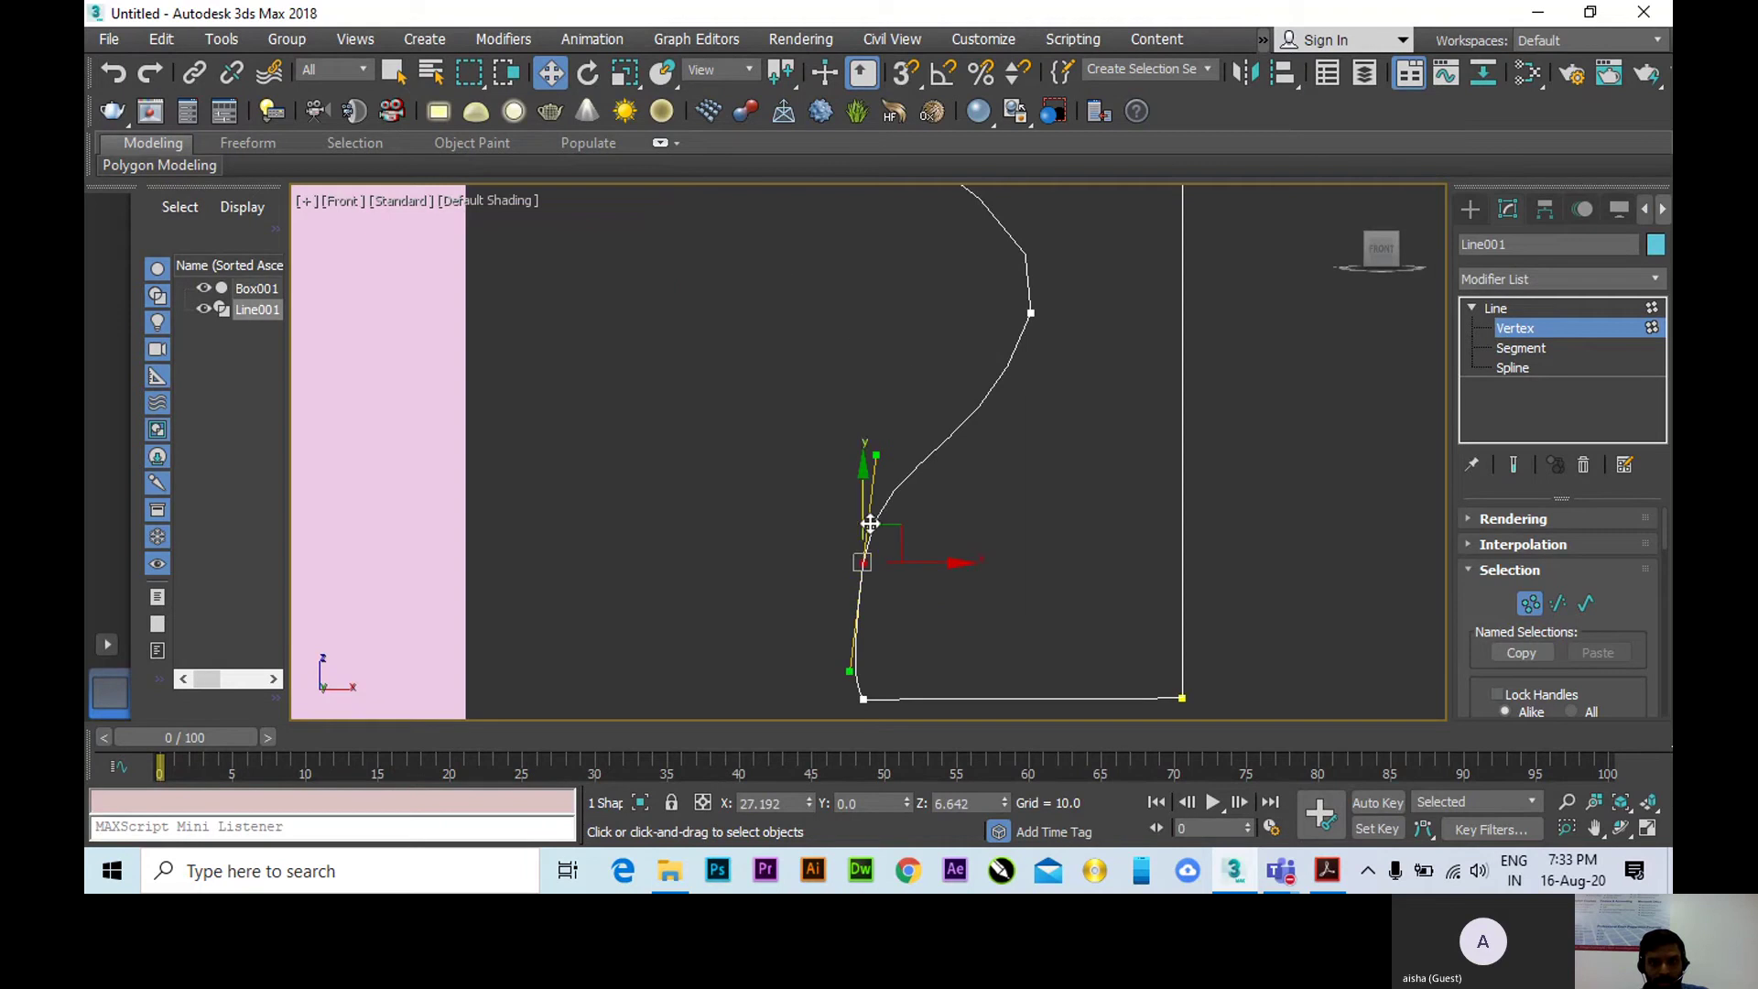
drag(878, 455, 865, 471)
scroll(983, 546, down, 2)
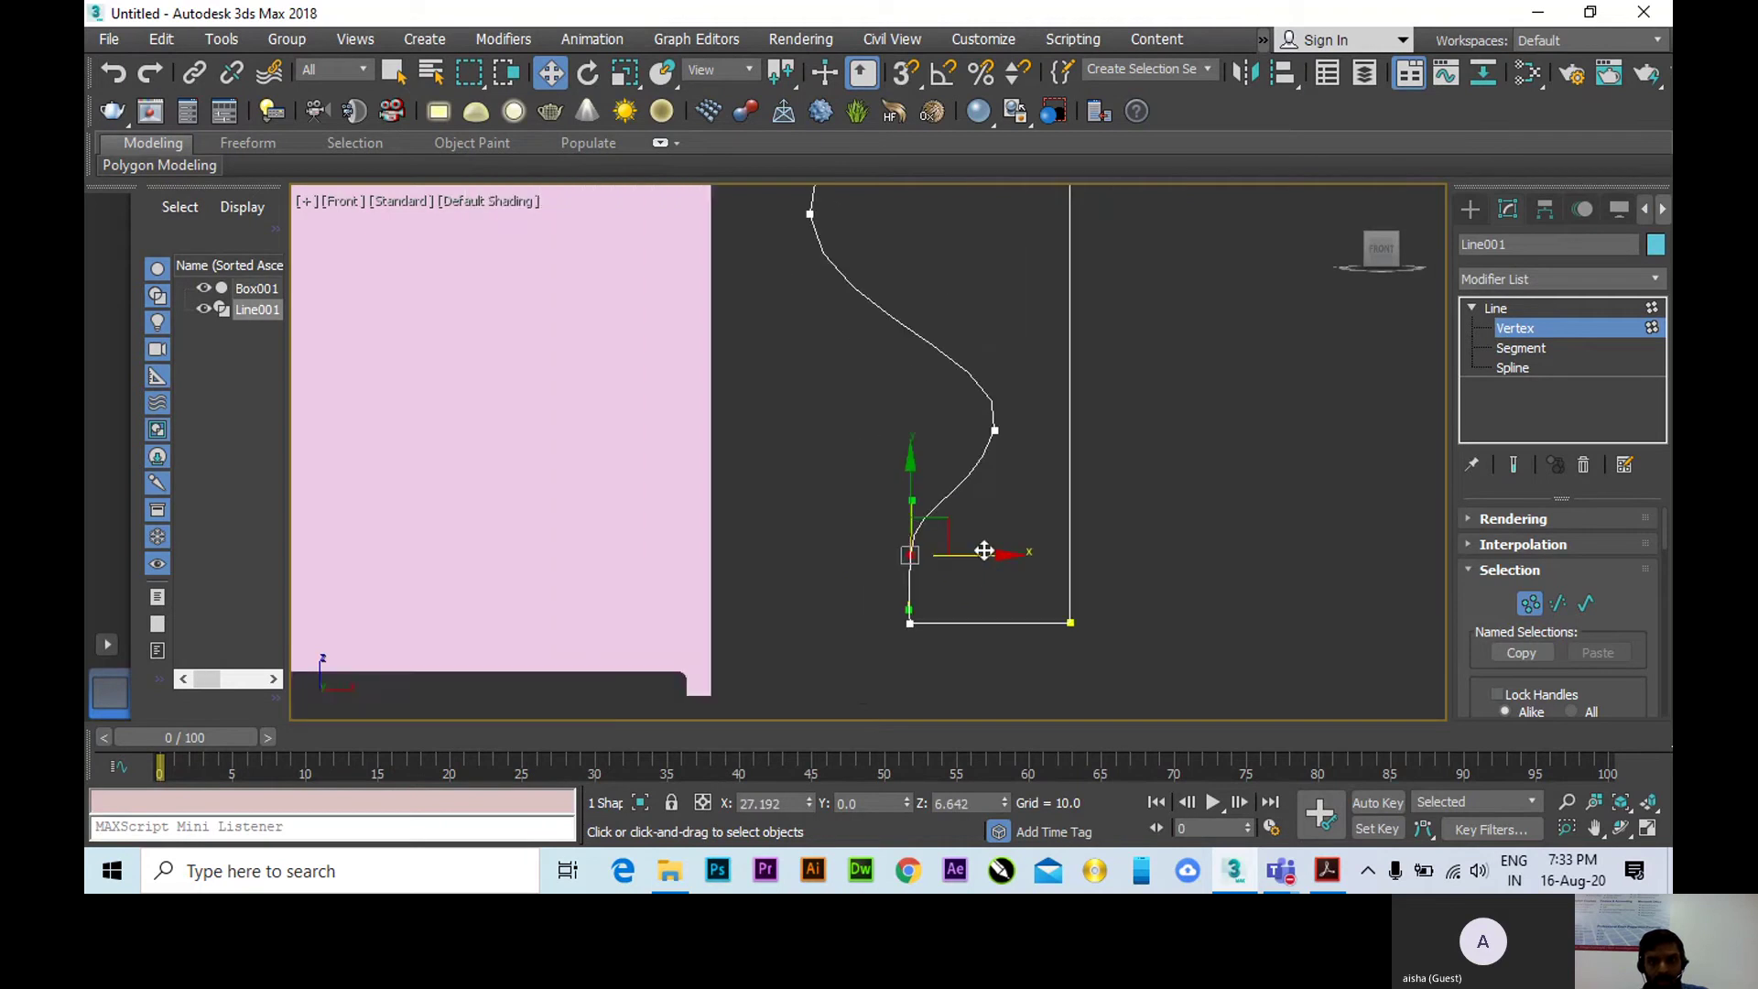
Nudge the profile's waist vertex slightly toward the straight side, to about X 32.6, Z 14.2.
scroll(983, 549, down, 1)
click(990, 468)
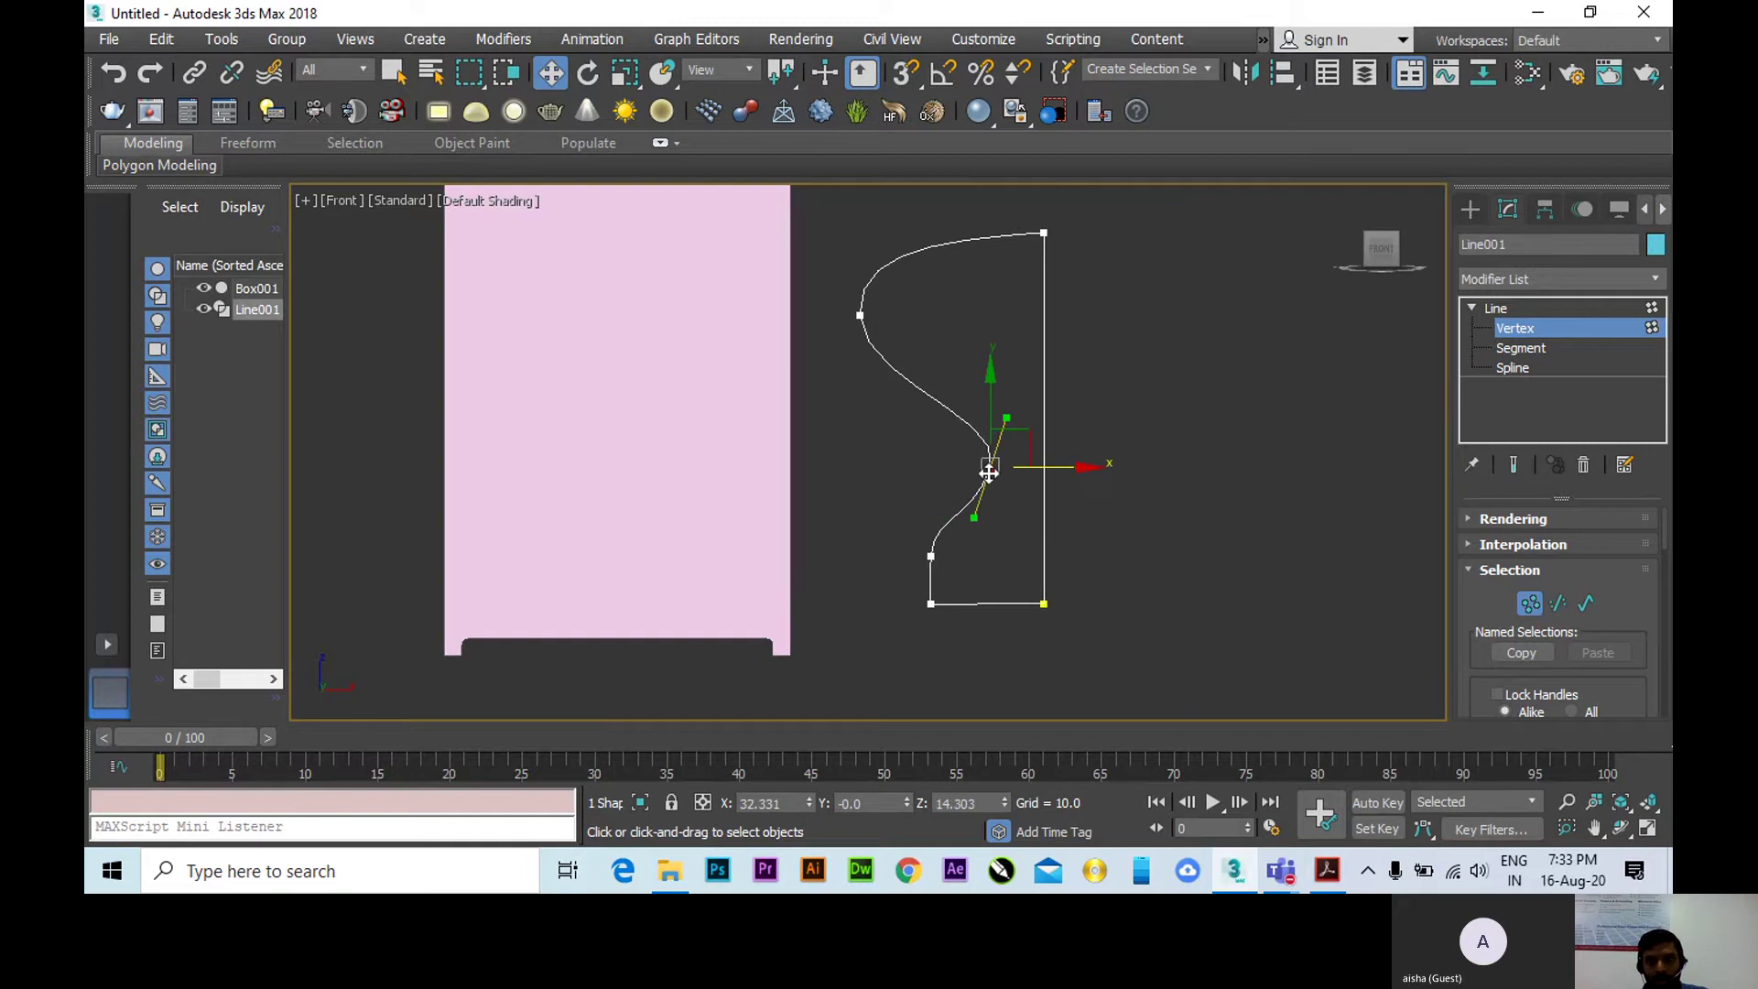
drag(1006, 422, 1017, 429)
Set the profile's base vertex nearest the cabinet to Corner type and nudge it slightly outward to about X 27.1.
scroll(1044, 600, up, 5)
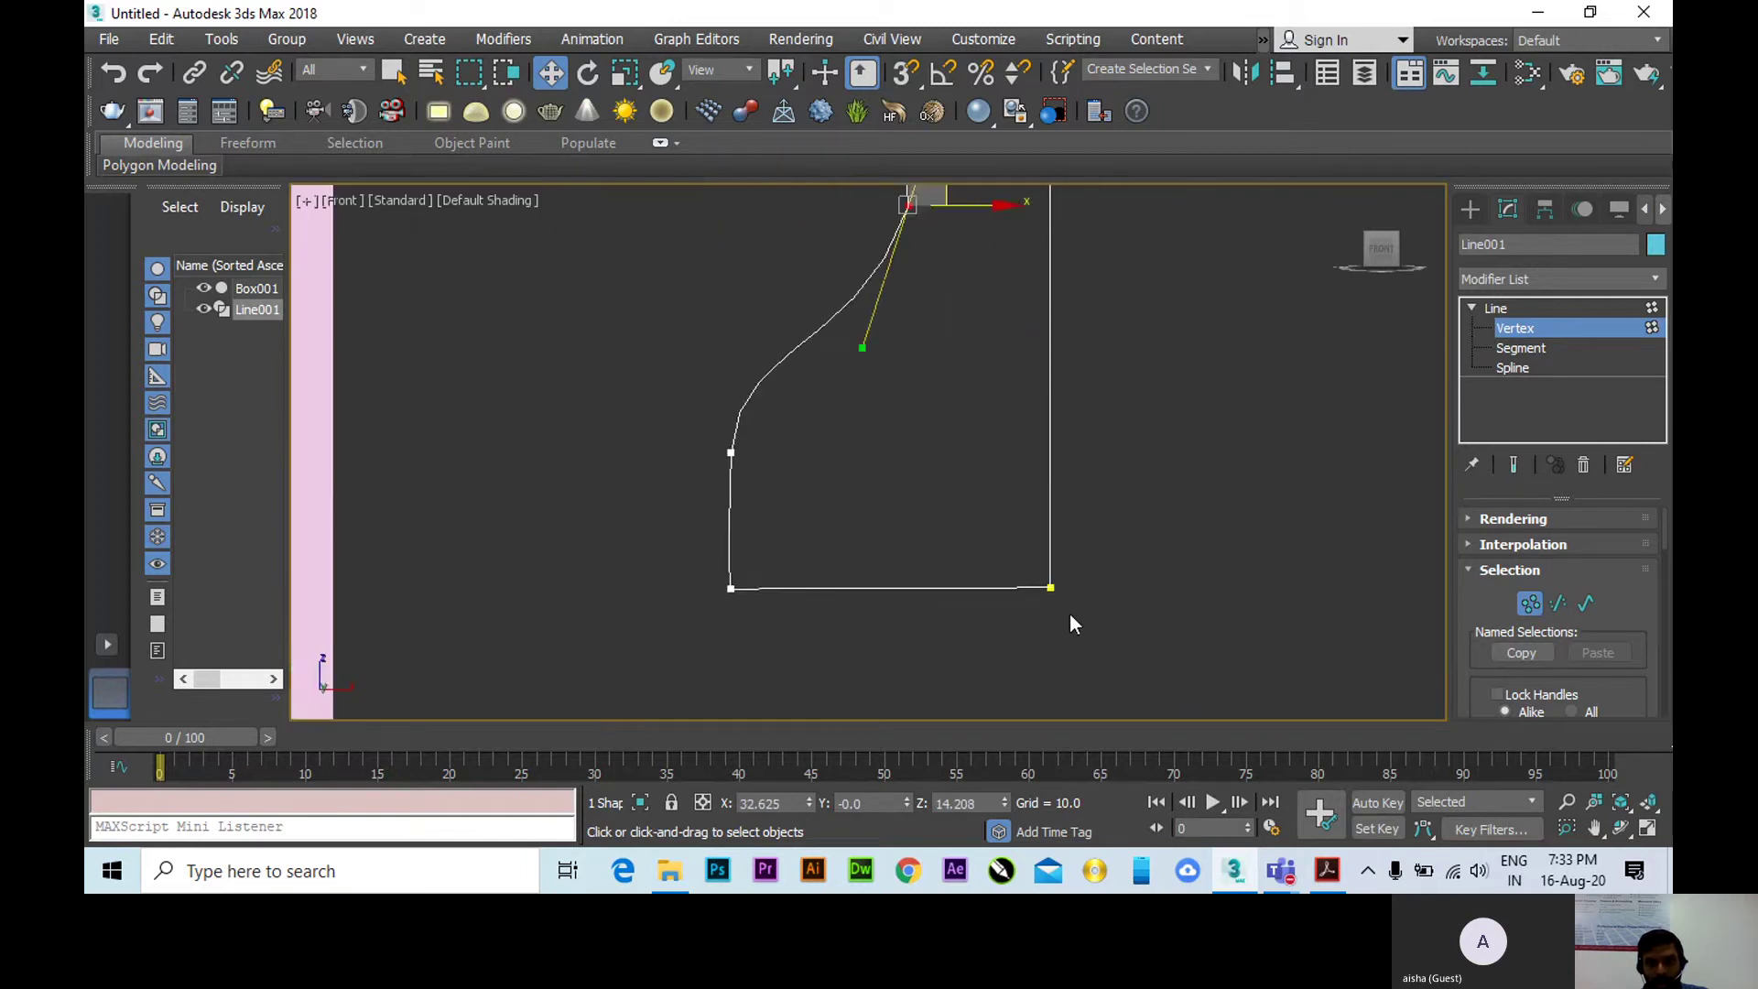
click(1042, 576)
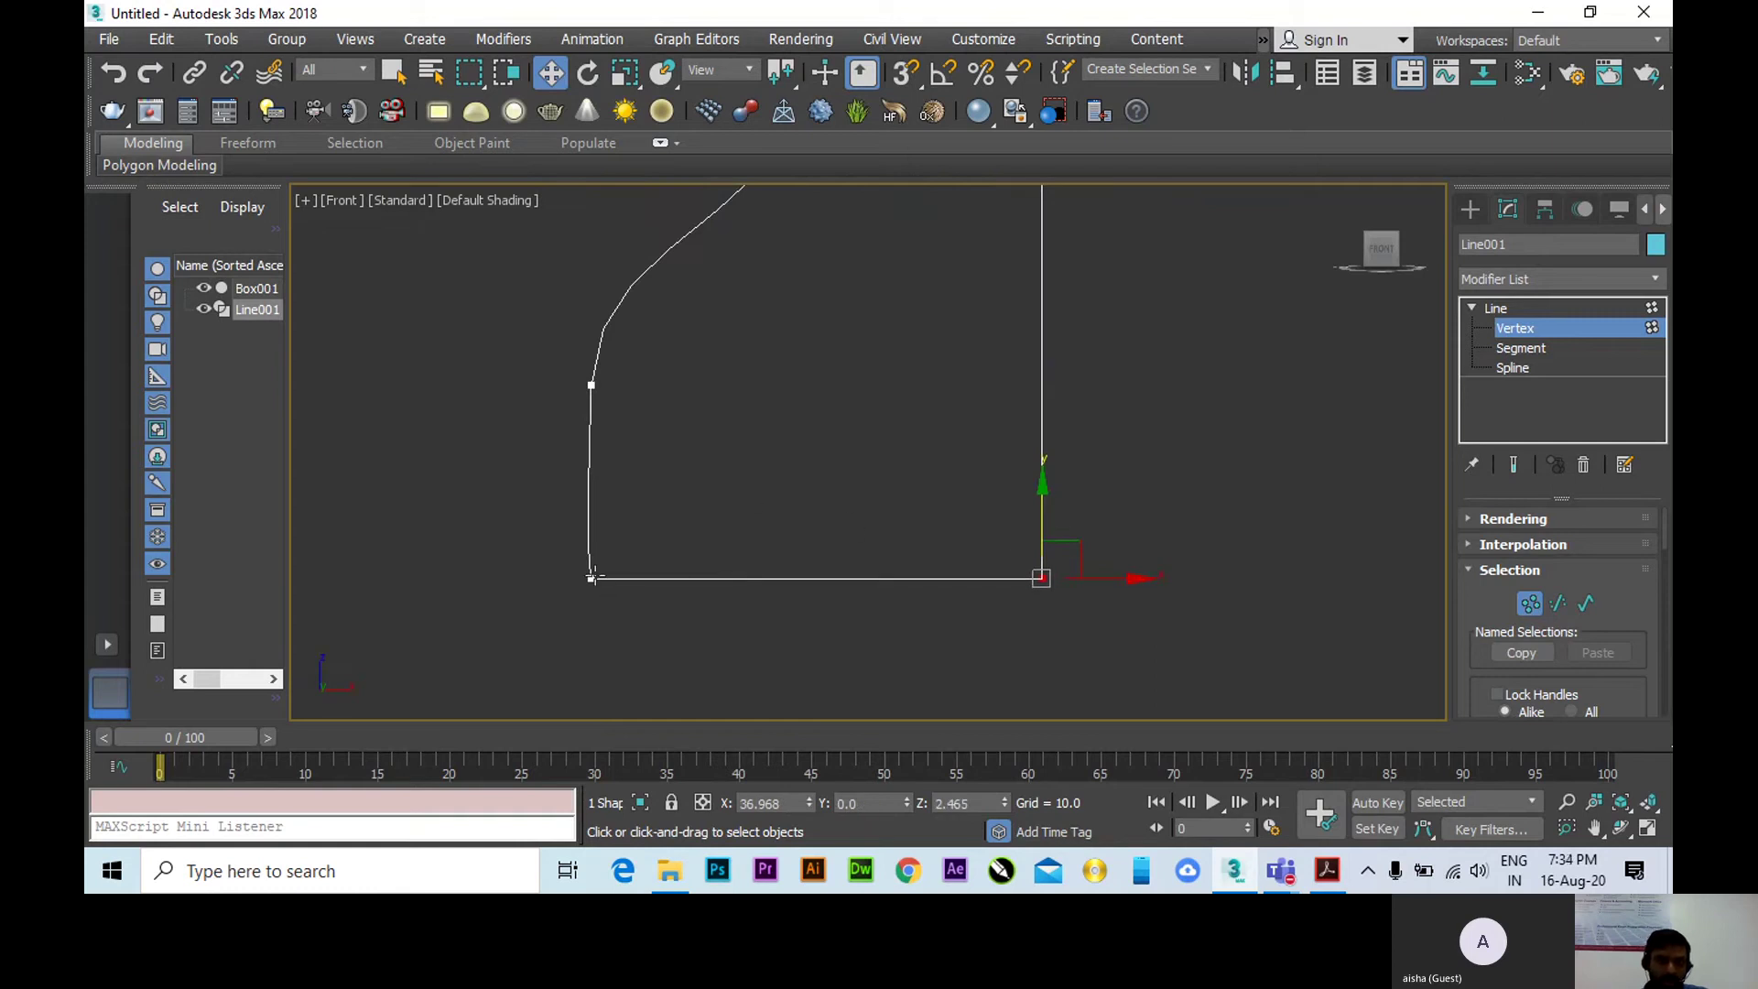
click(590, 577)
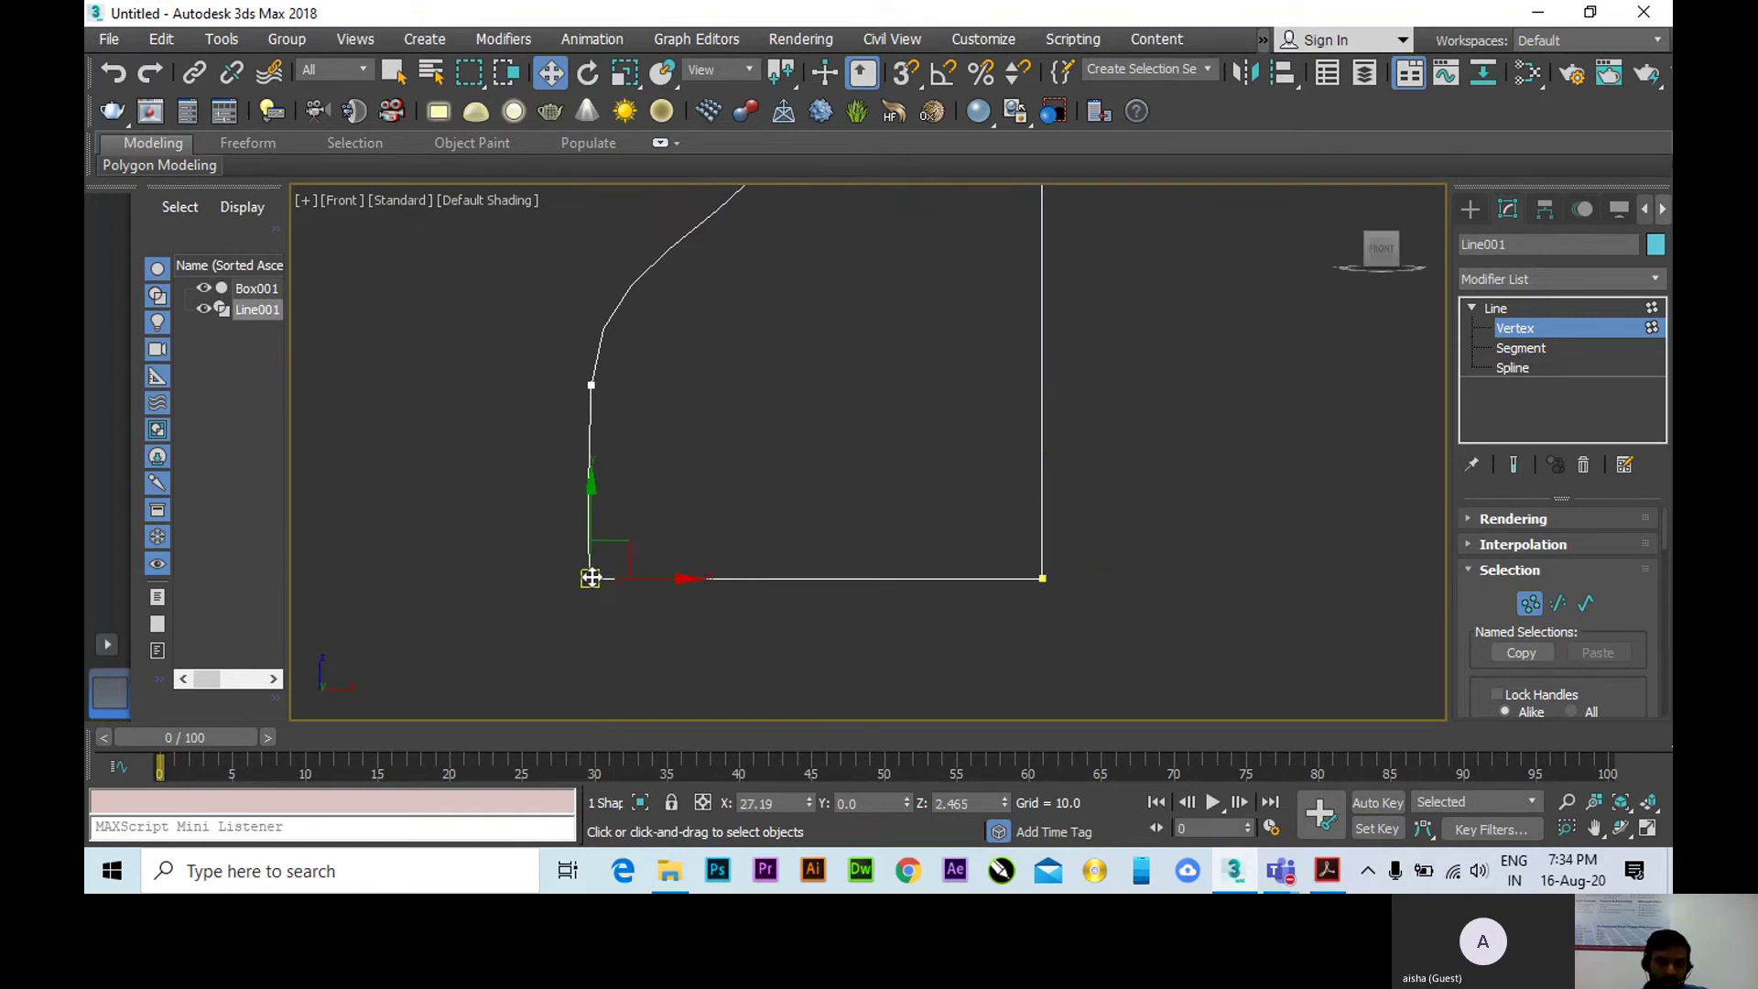
right_click(592, 500)
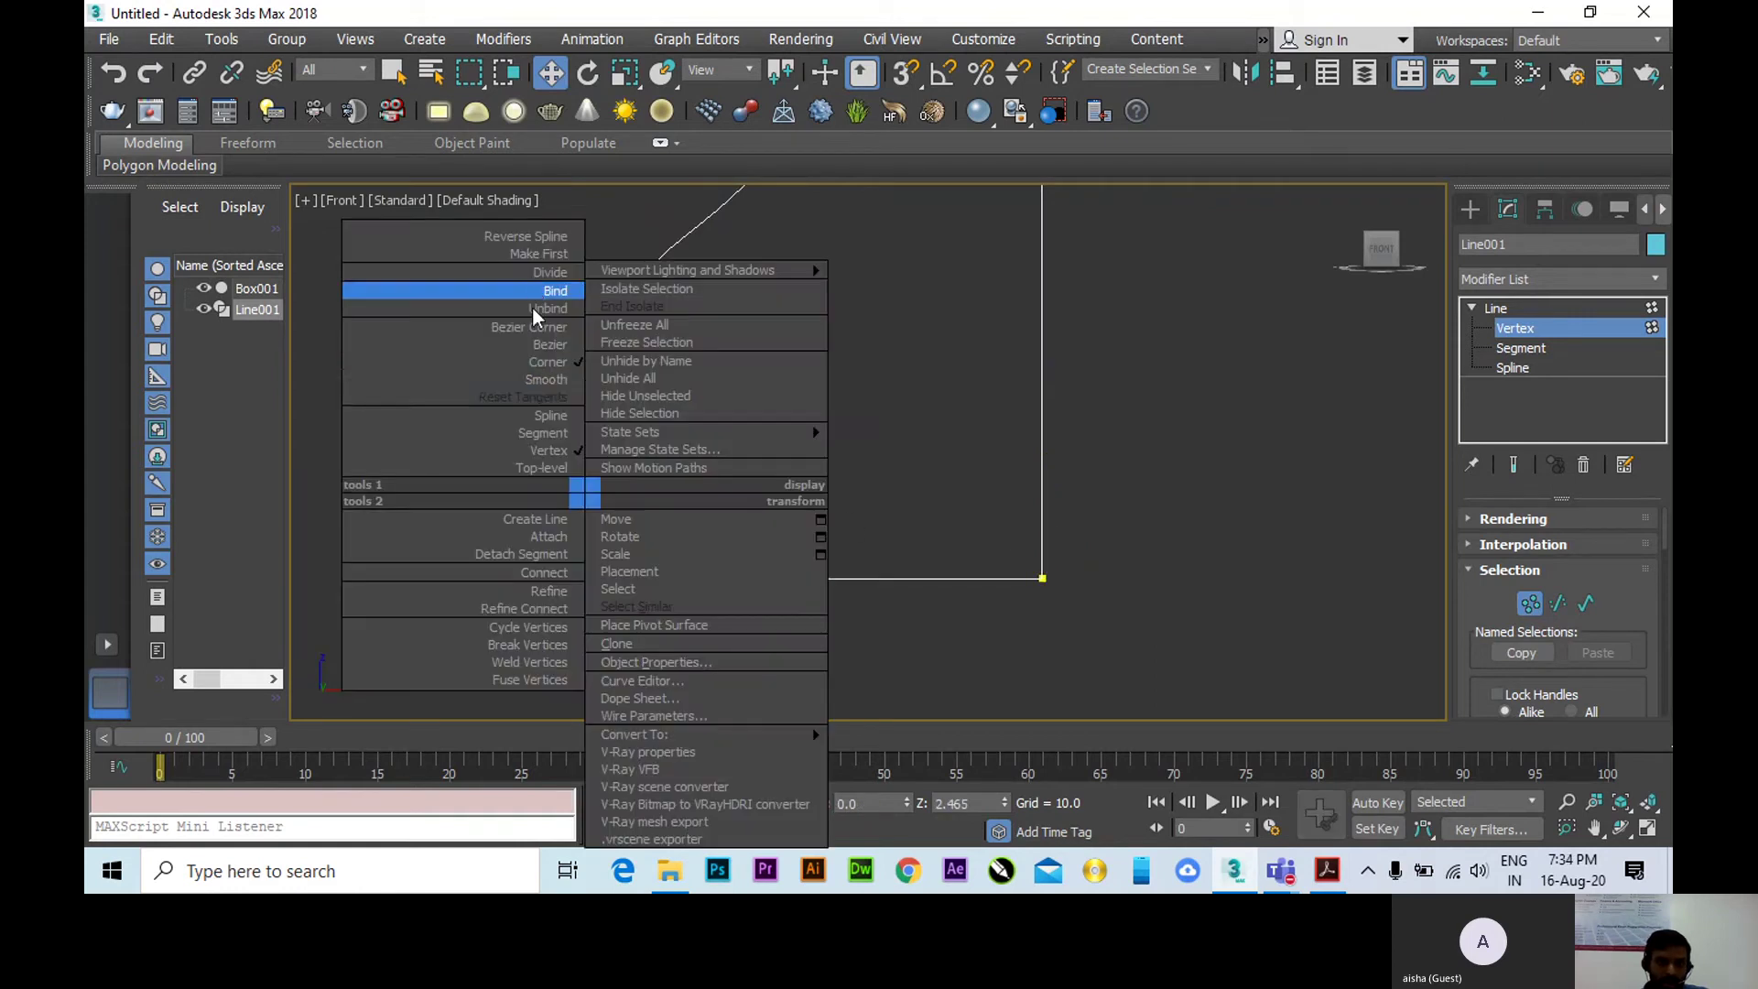
click(554, 363)
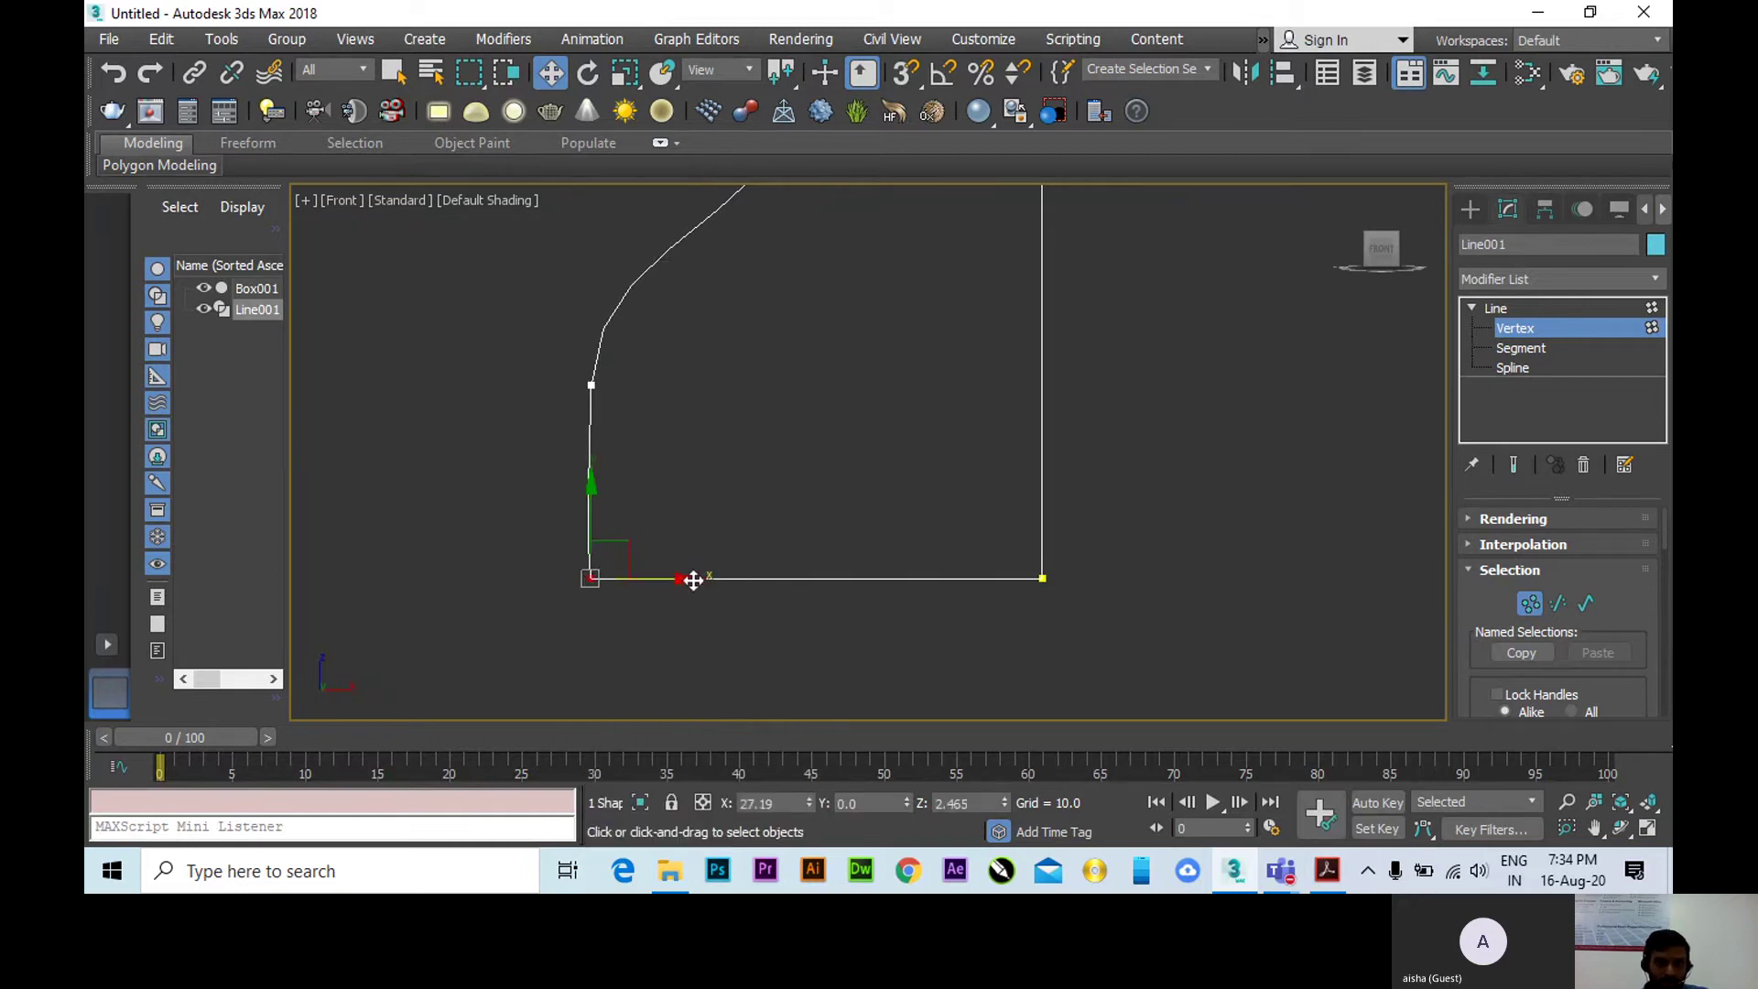
drag(693, 579, 685, 579)
scroll(672, 512, down, 6)
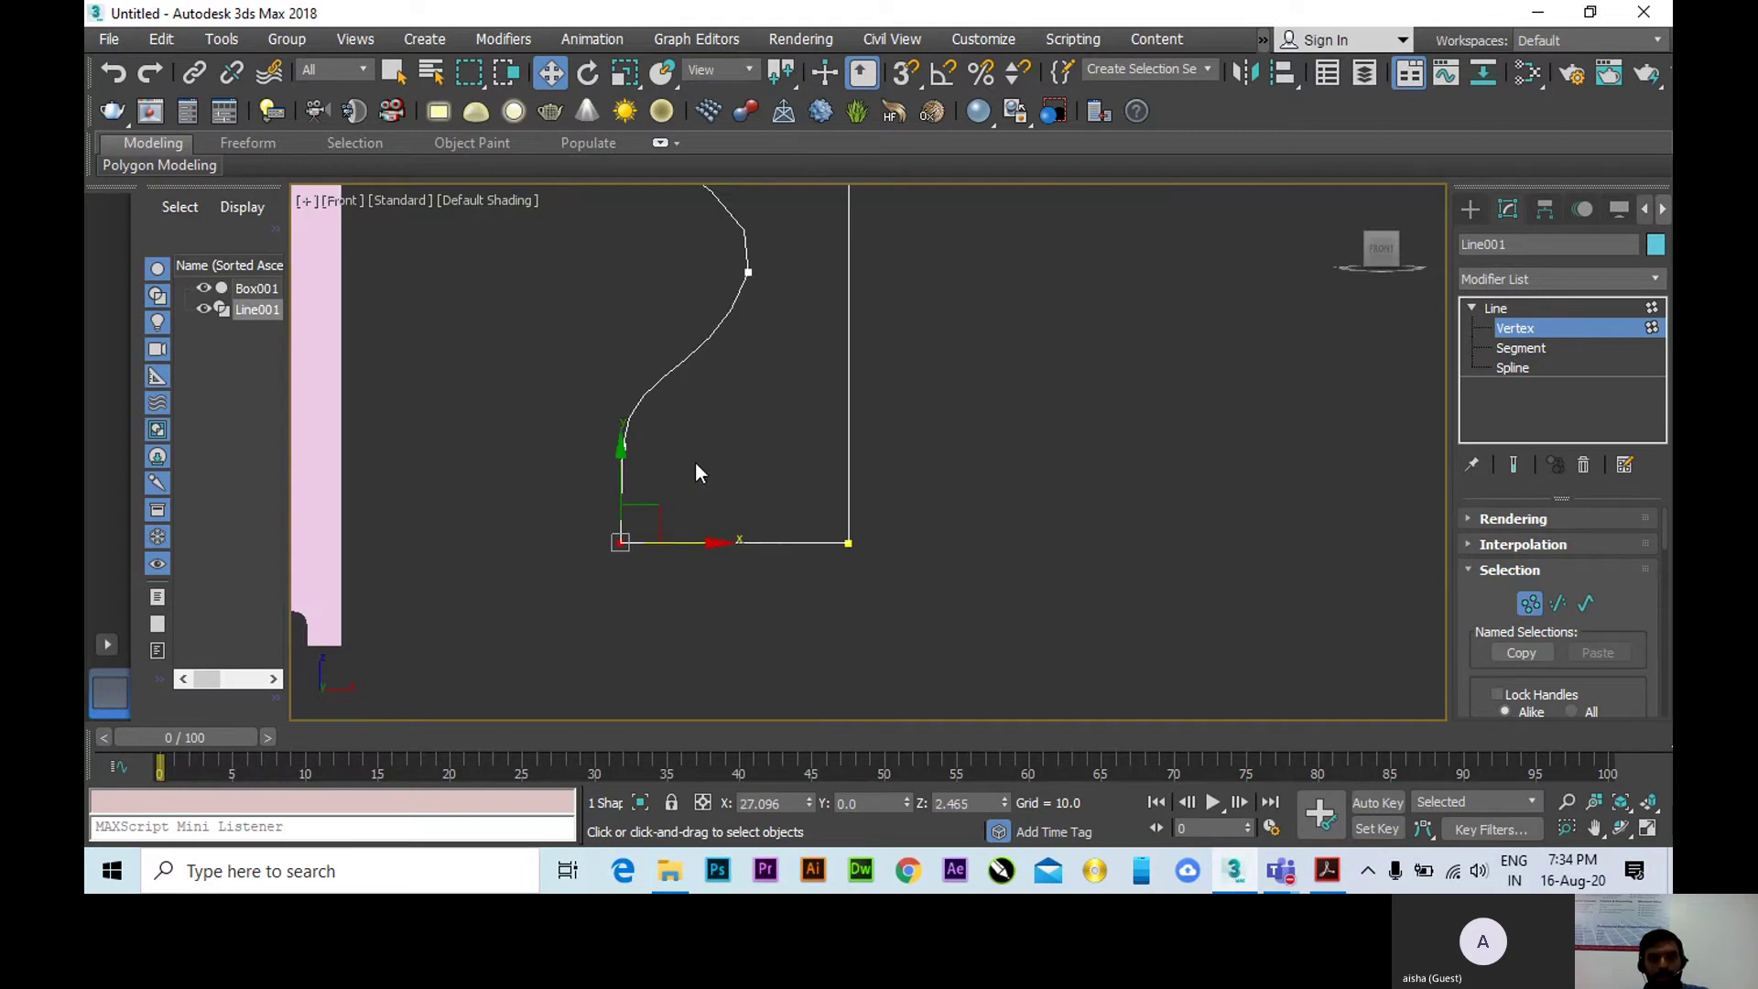
middle_drag(742, 457, 746, 464)
click(877, 548)
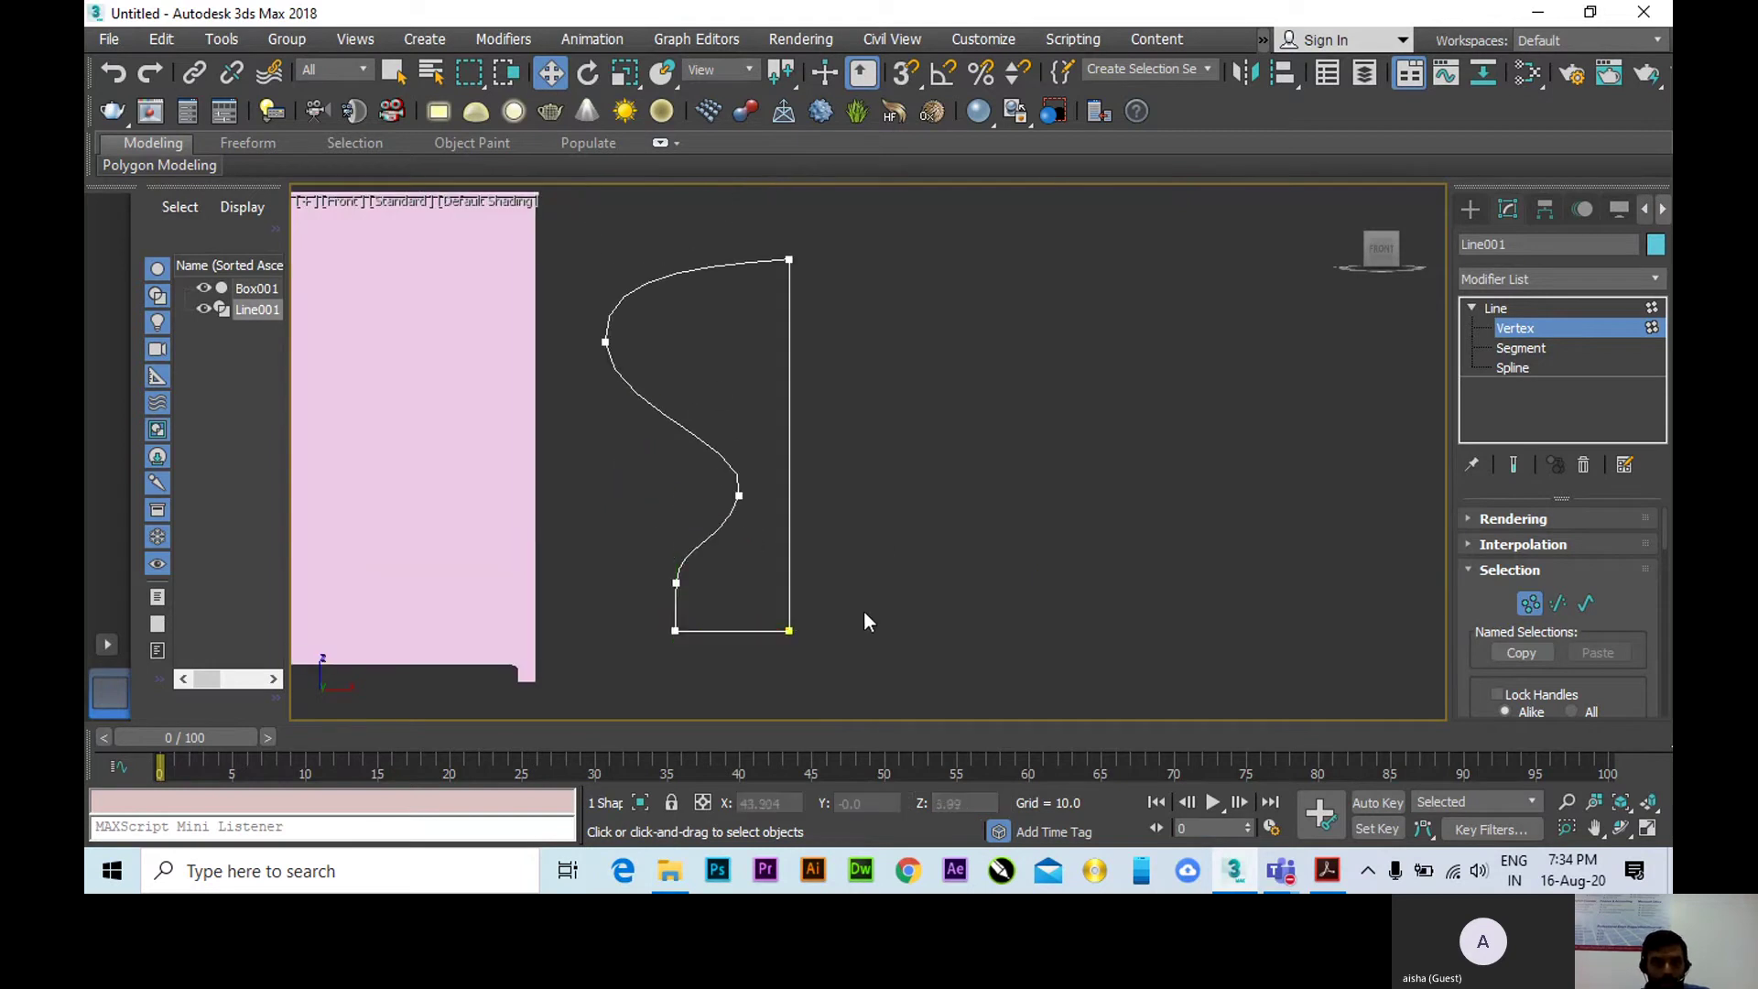
Lengthen both tangent handles of the profile's upper bulge vertex slightly, keeping them near vertical, for a fuller curve.
middle_drag(864, 611, 934, 587)
scroll(787, 630, up, 3)
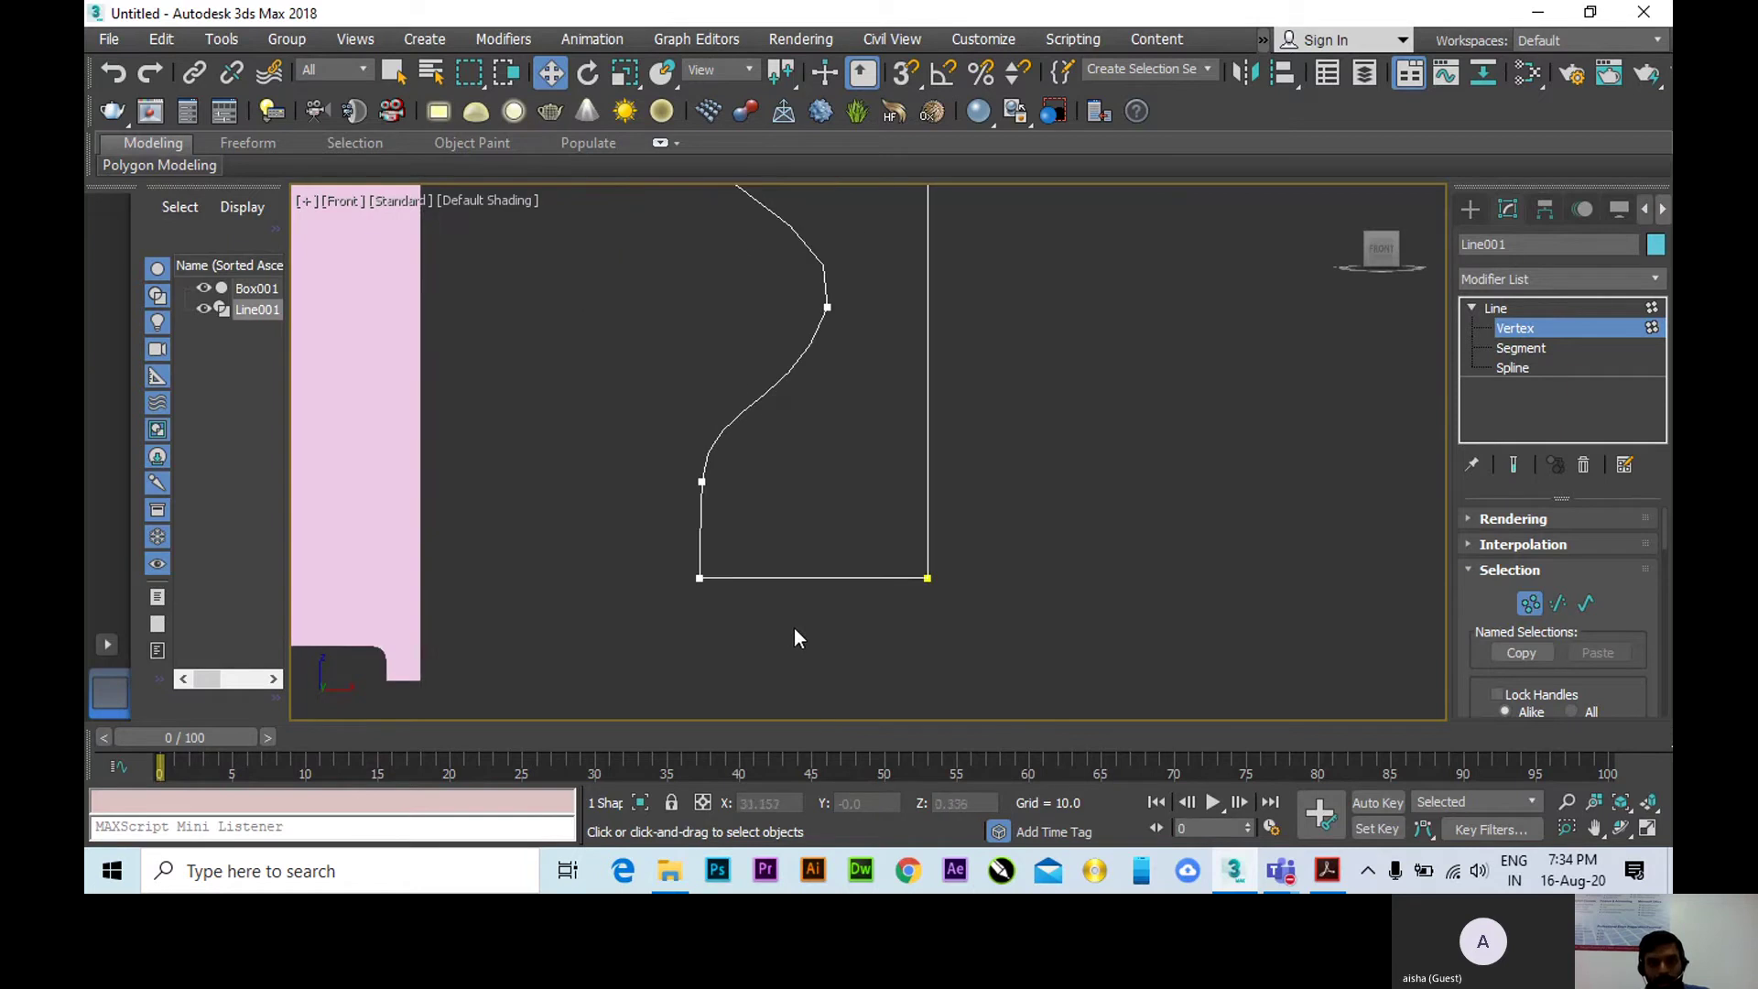
scroll(770, 554, up, 2)
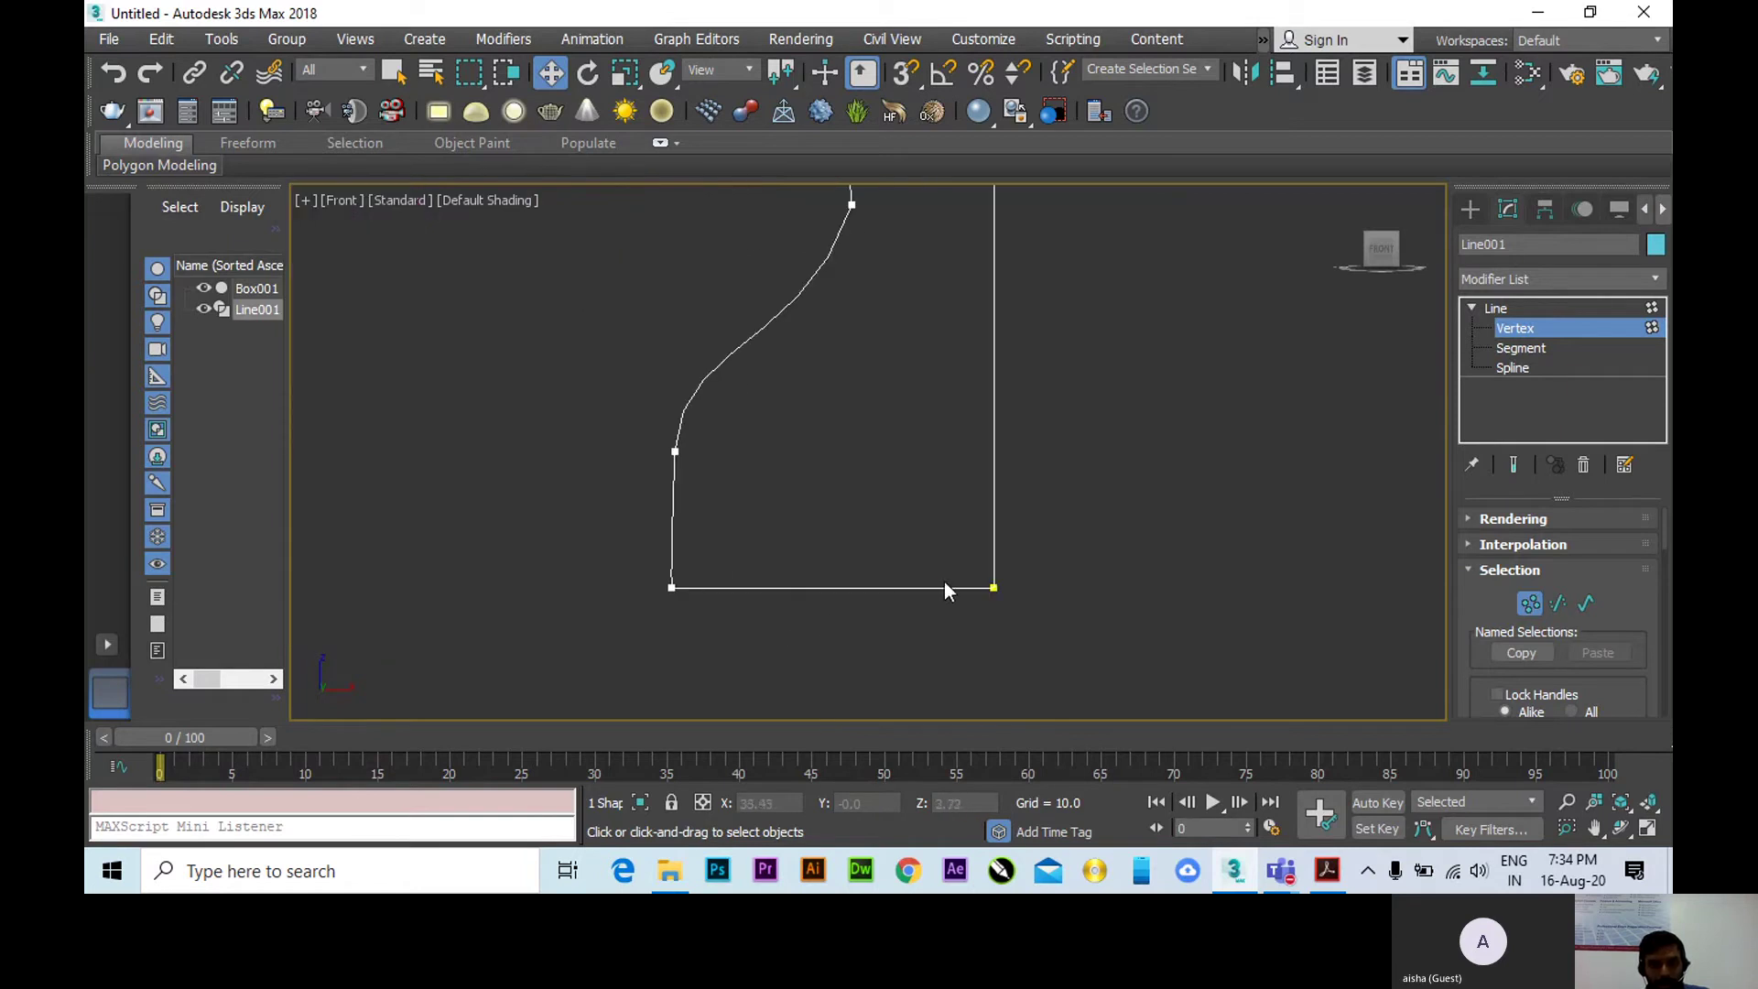
scroll(692, 569, up, 1)
scroll(747, 577, down, 5)
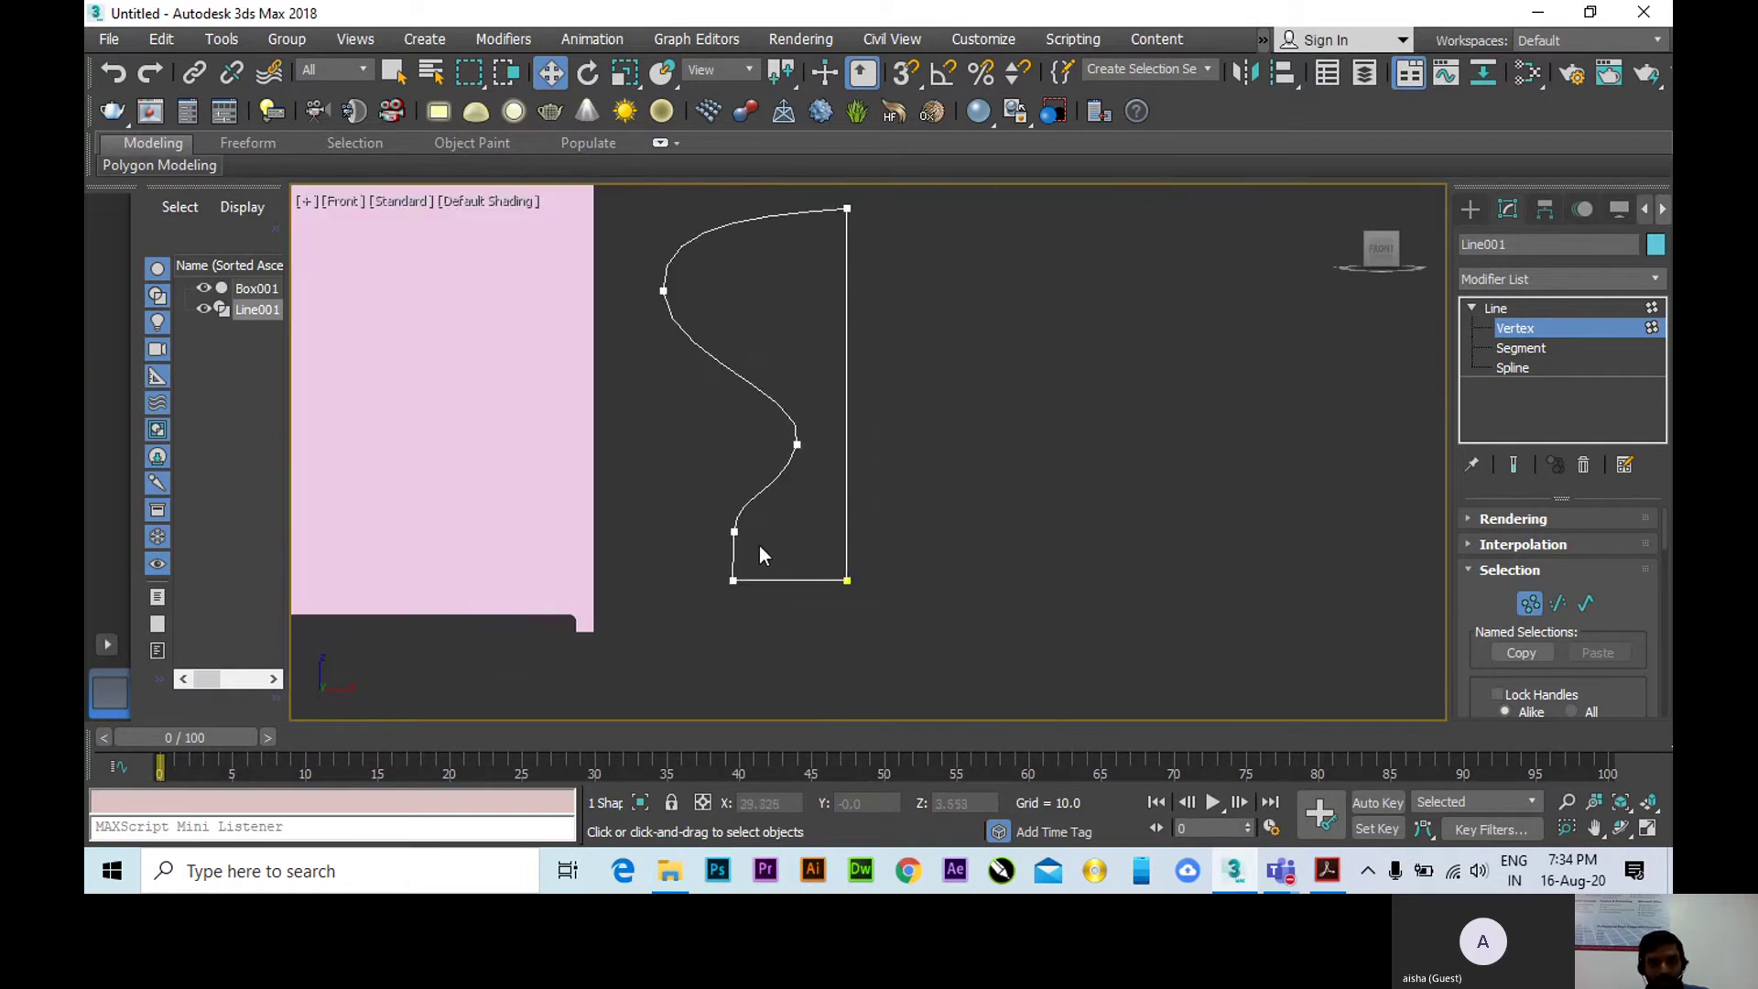
click(663, 291)
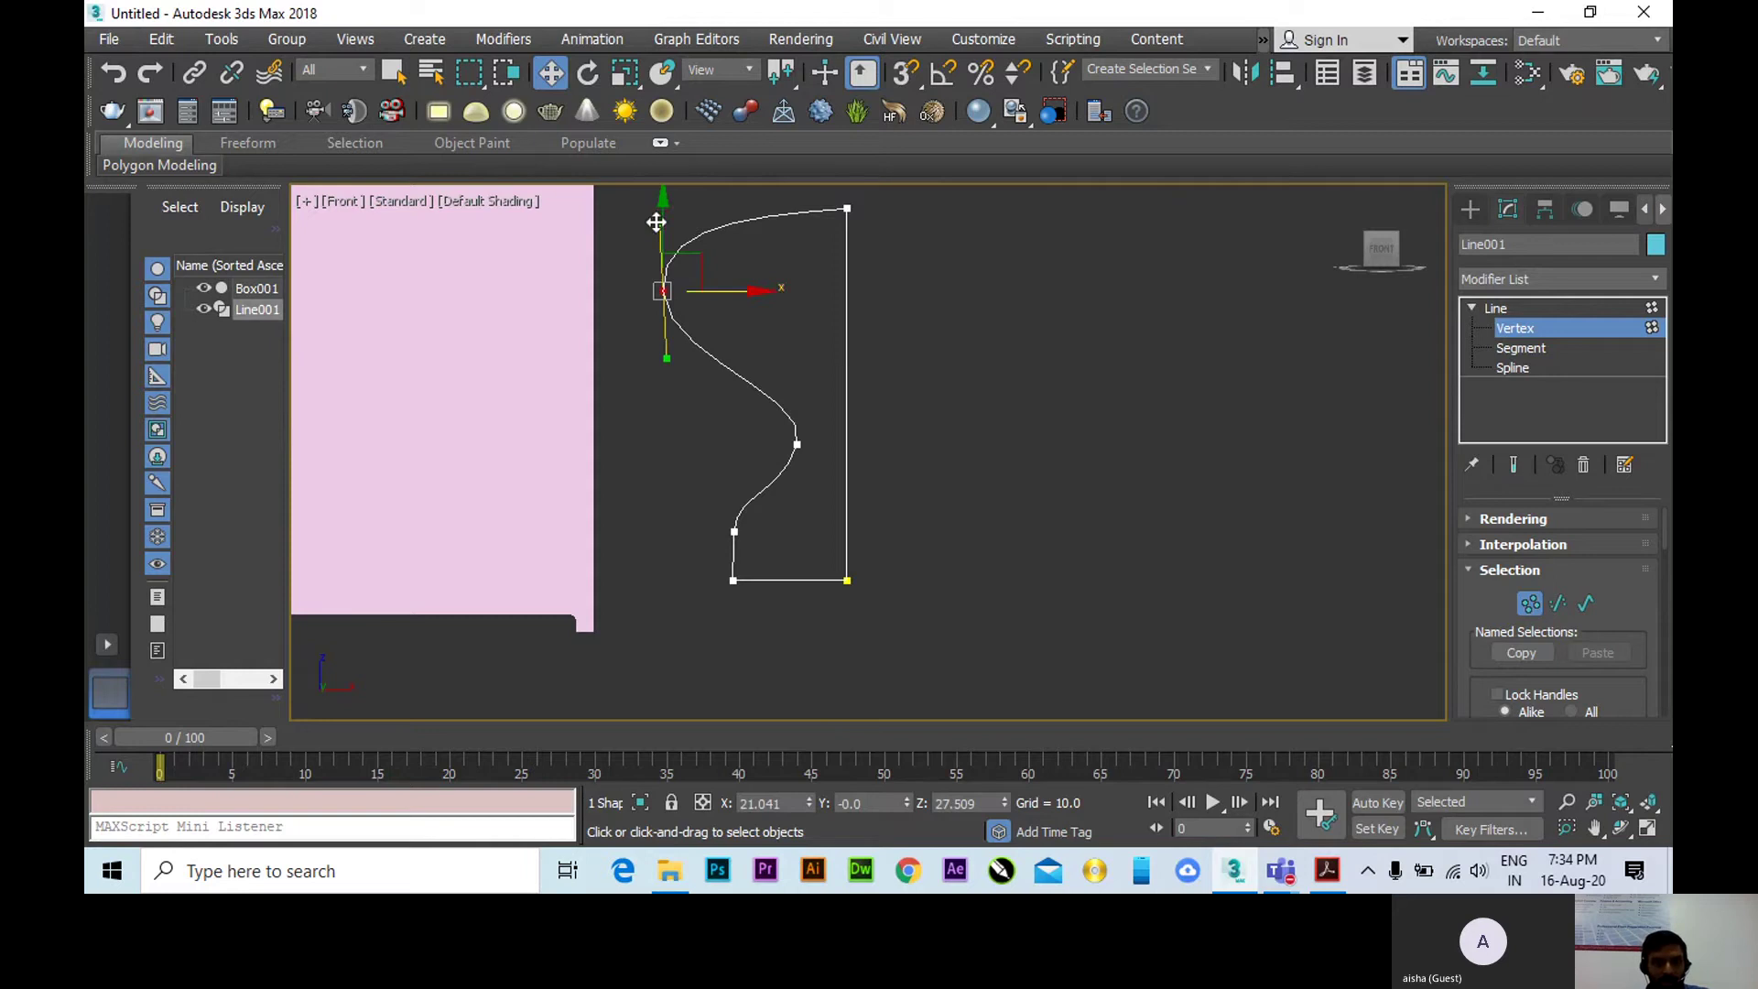
drag(662, 212, 667, 216)
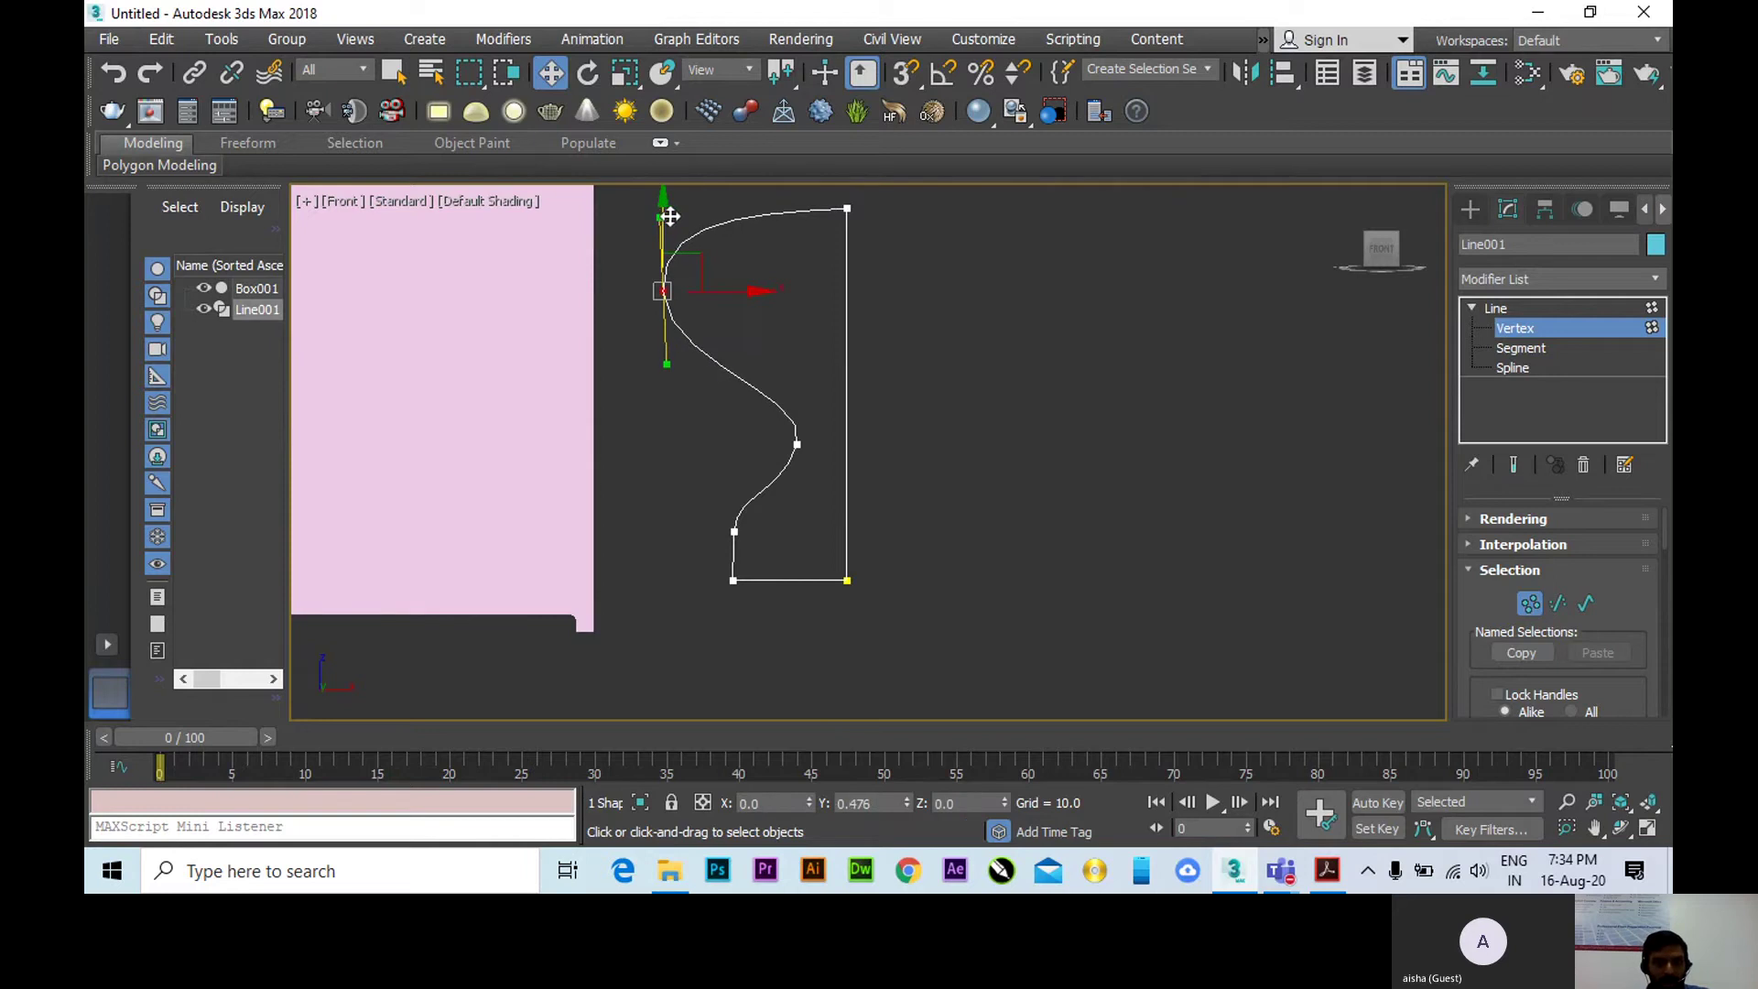
drag(666, 366, 661, 369)
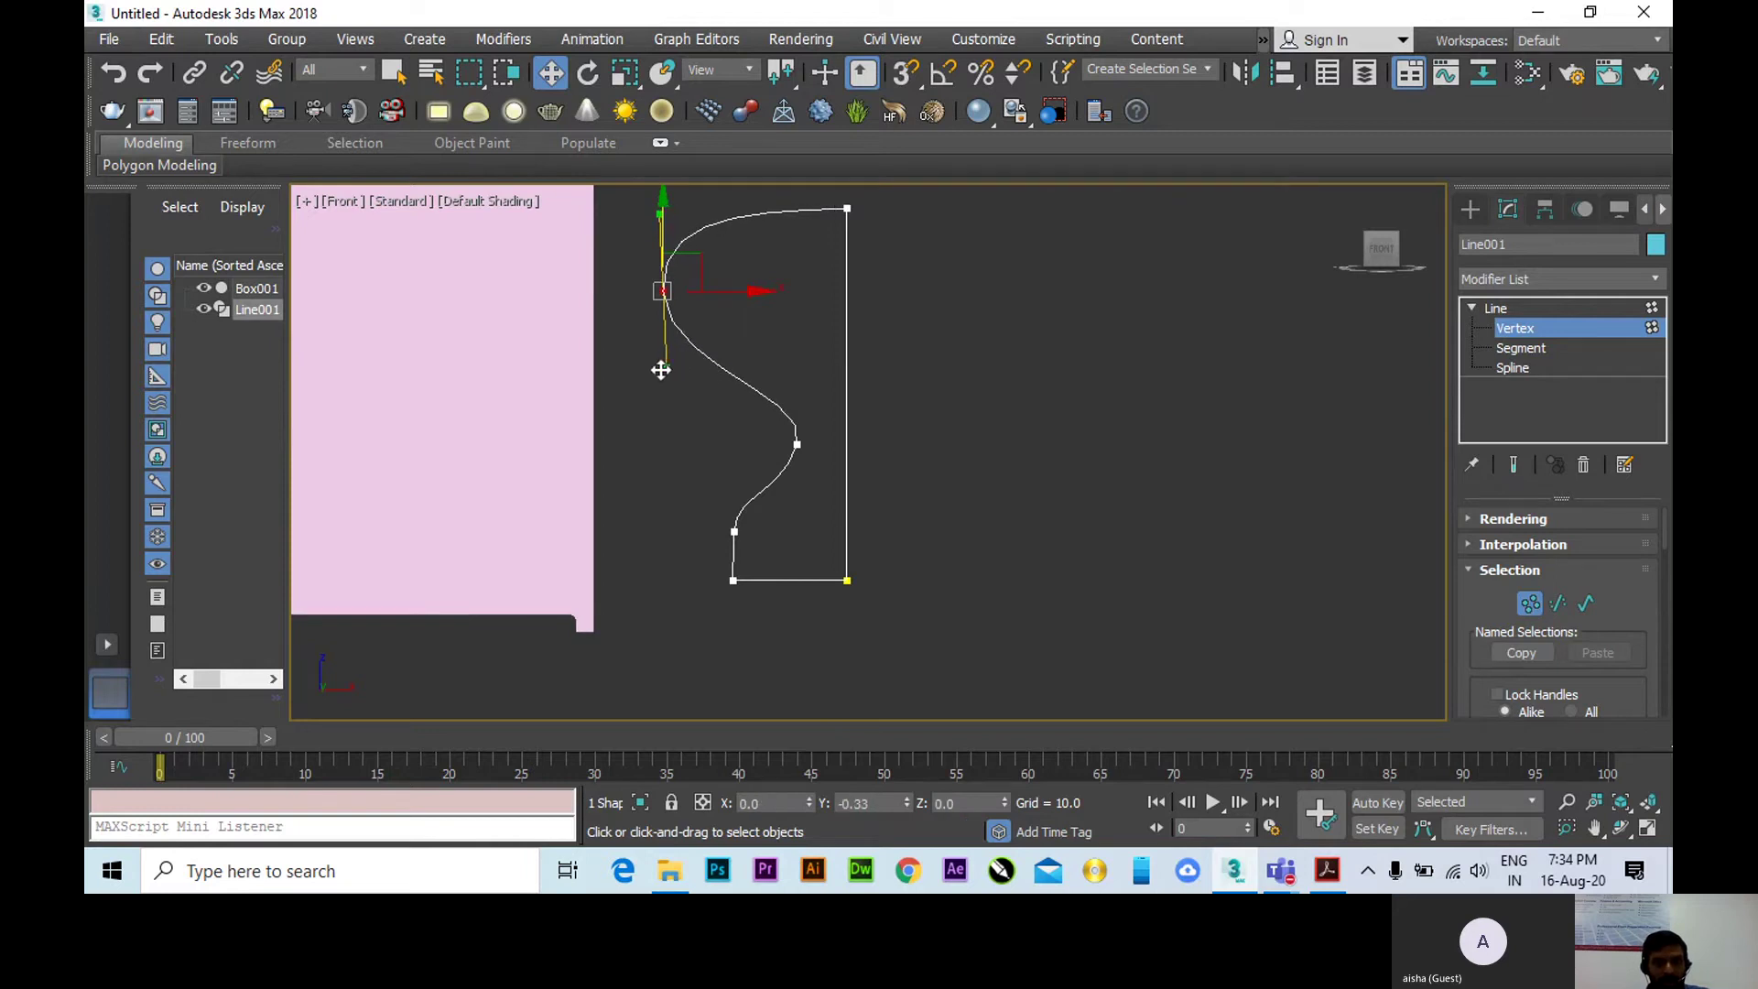
click(980, 591)
middle_drag(962, 436, 979, 469)
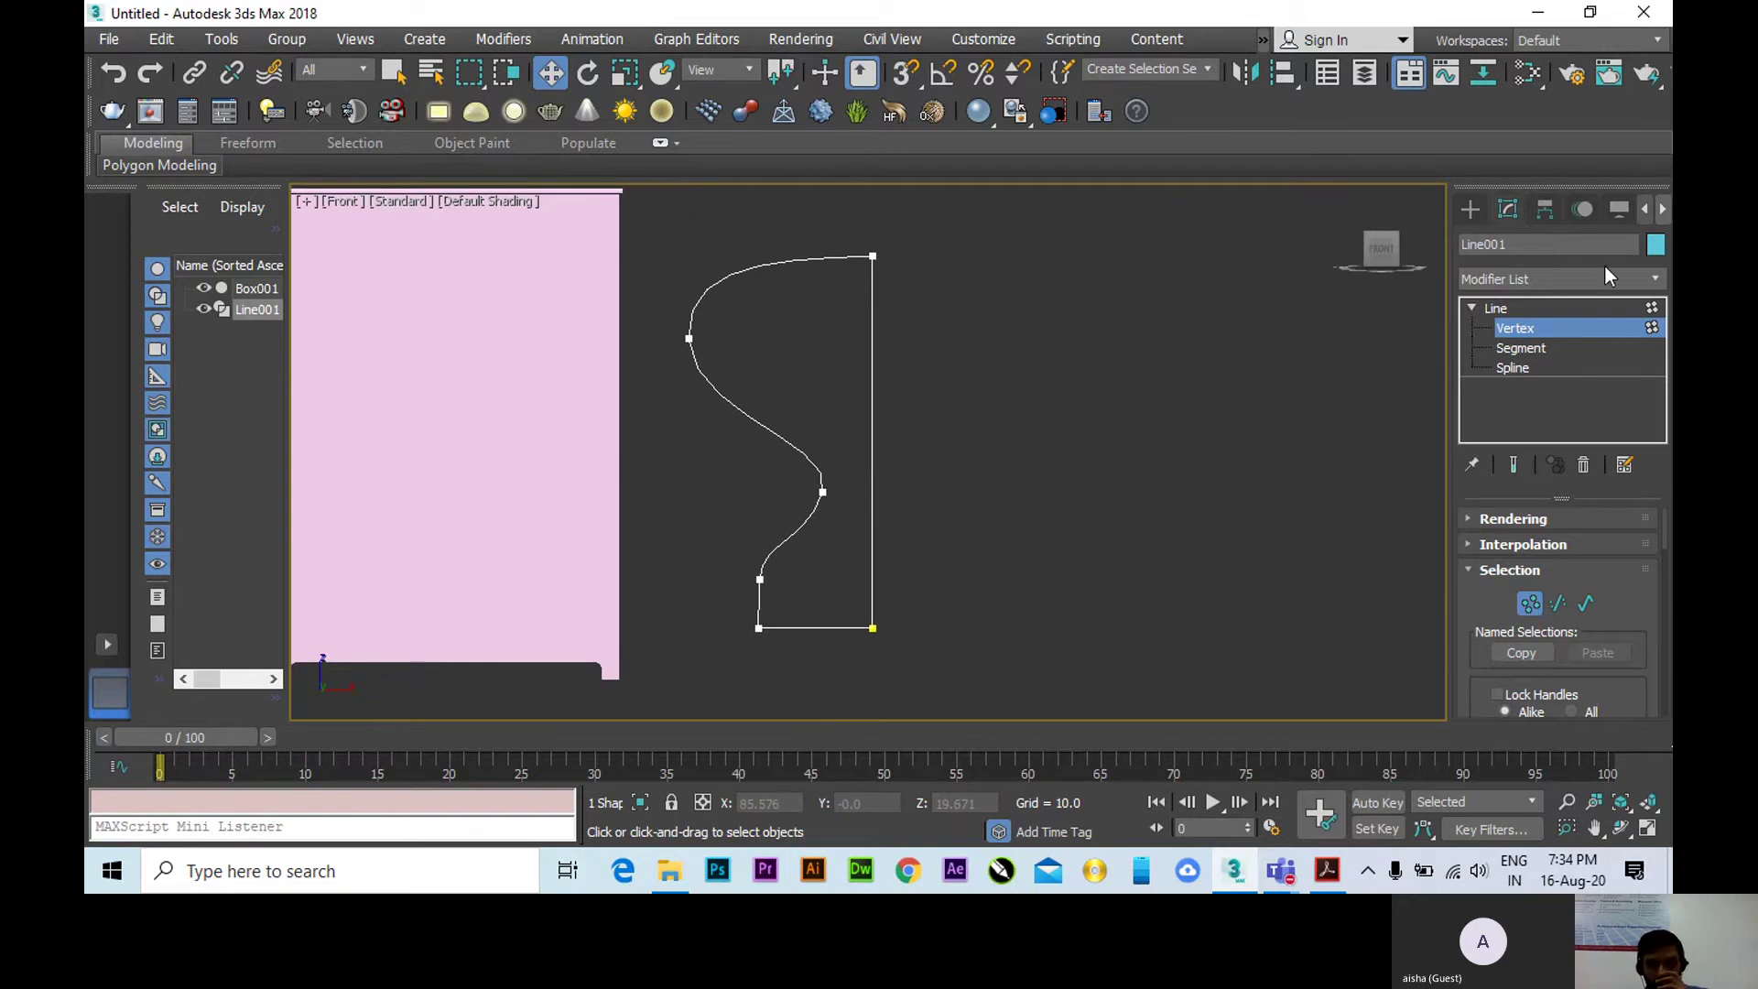
Apply a Lathe modifier to the profile and align its axis to Max for a solid knob shape.
click(1656, 278)
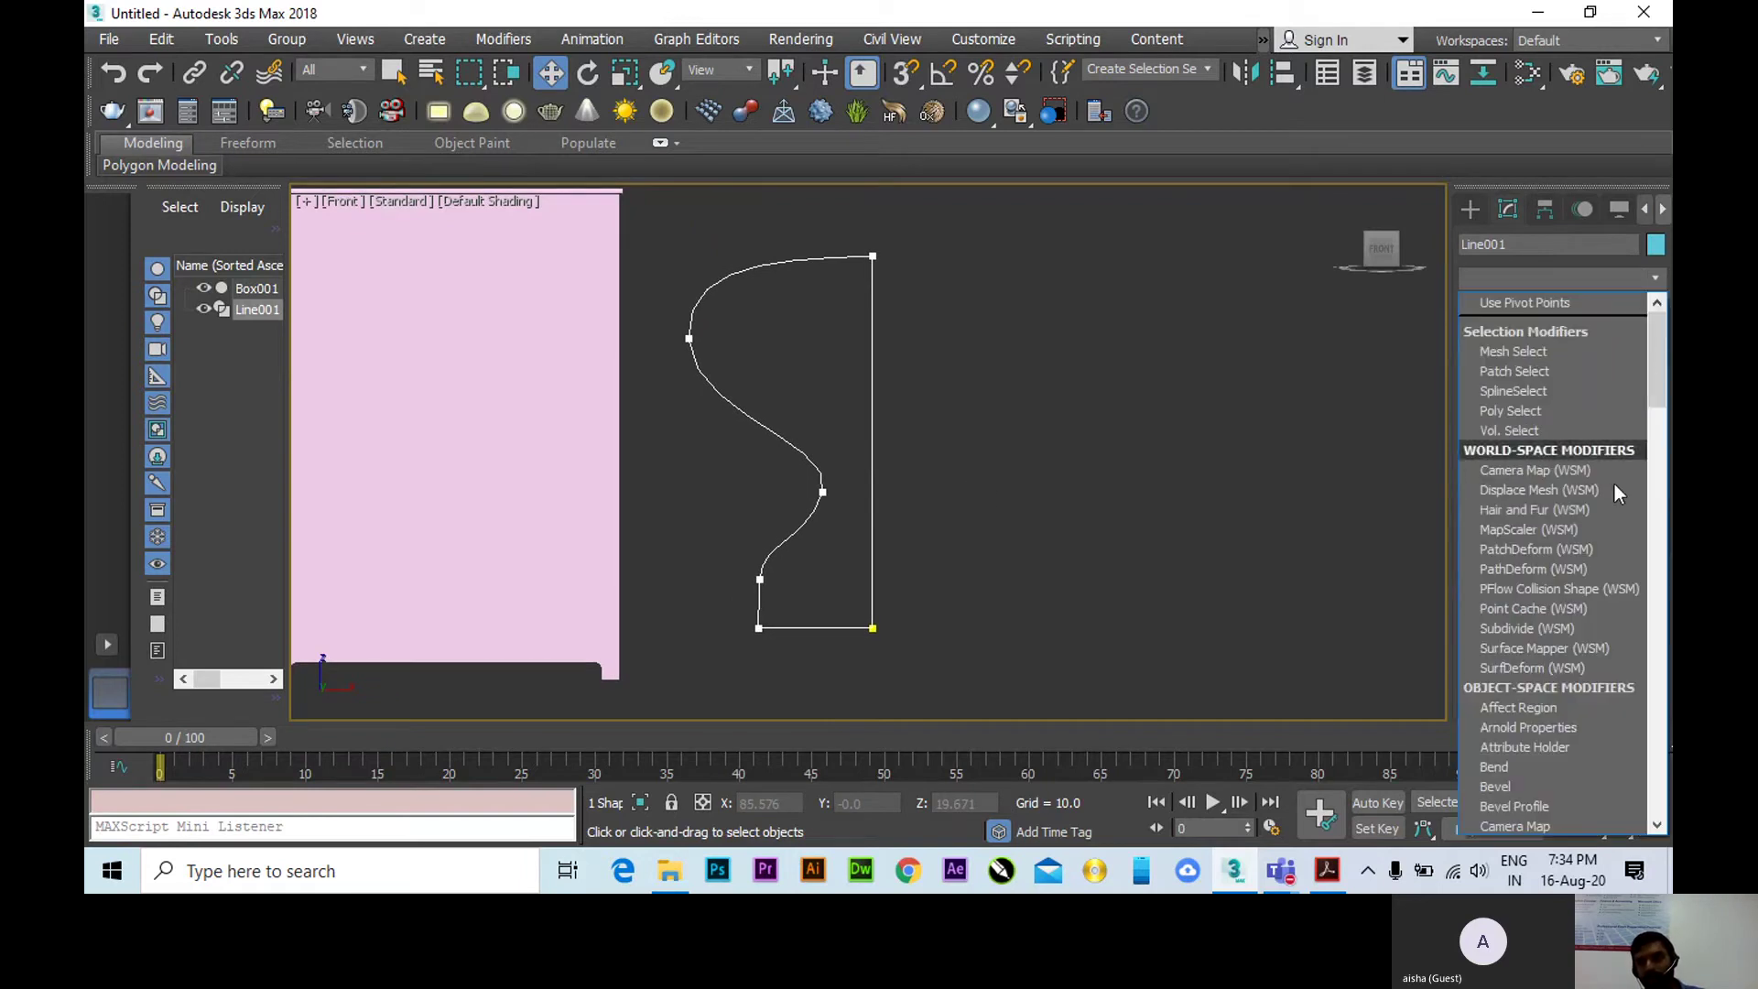
key(l)
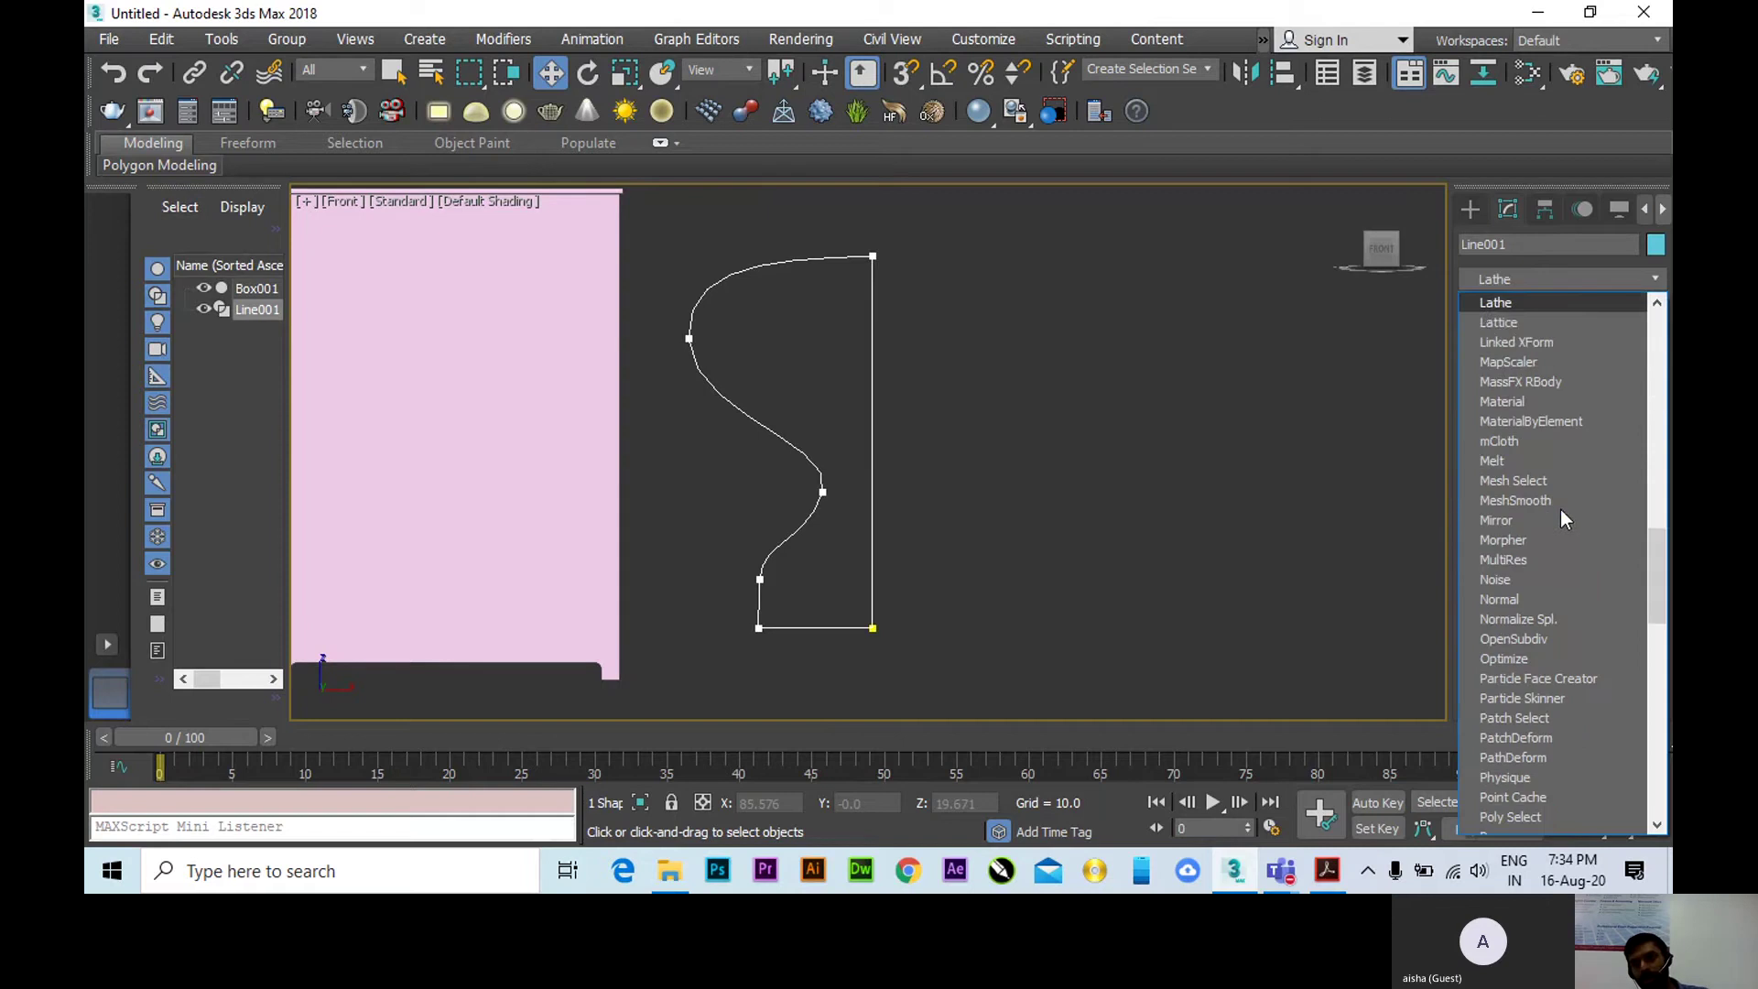
click(1511, 308)
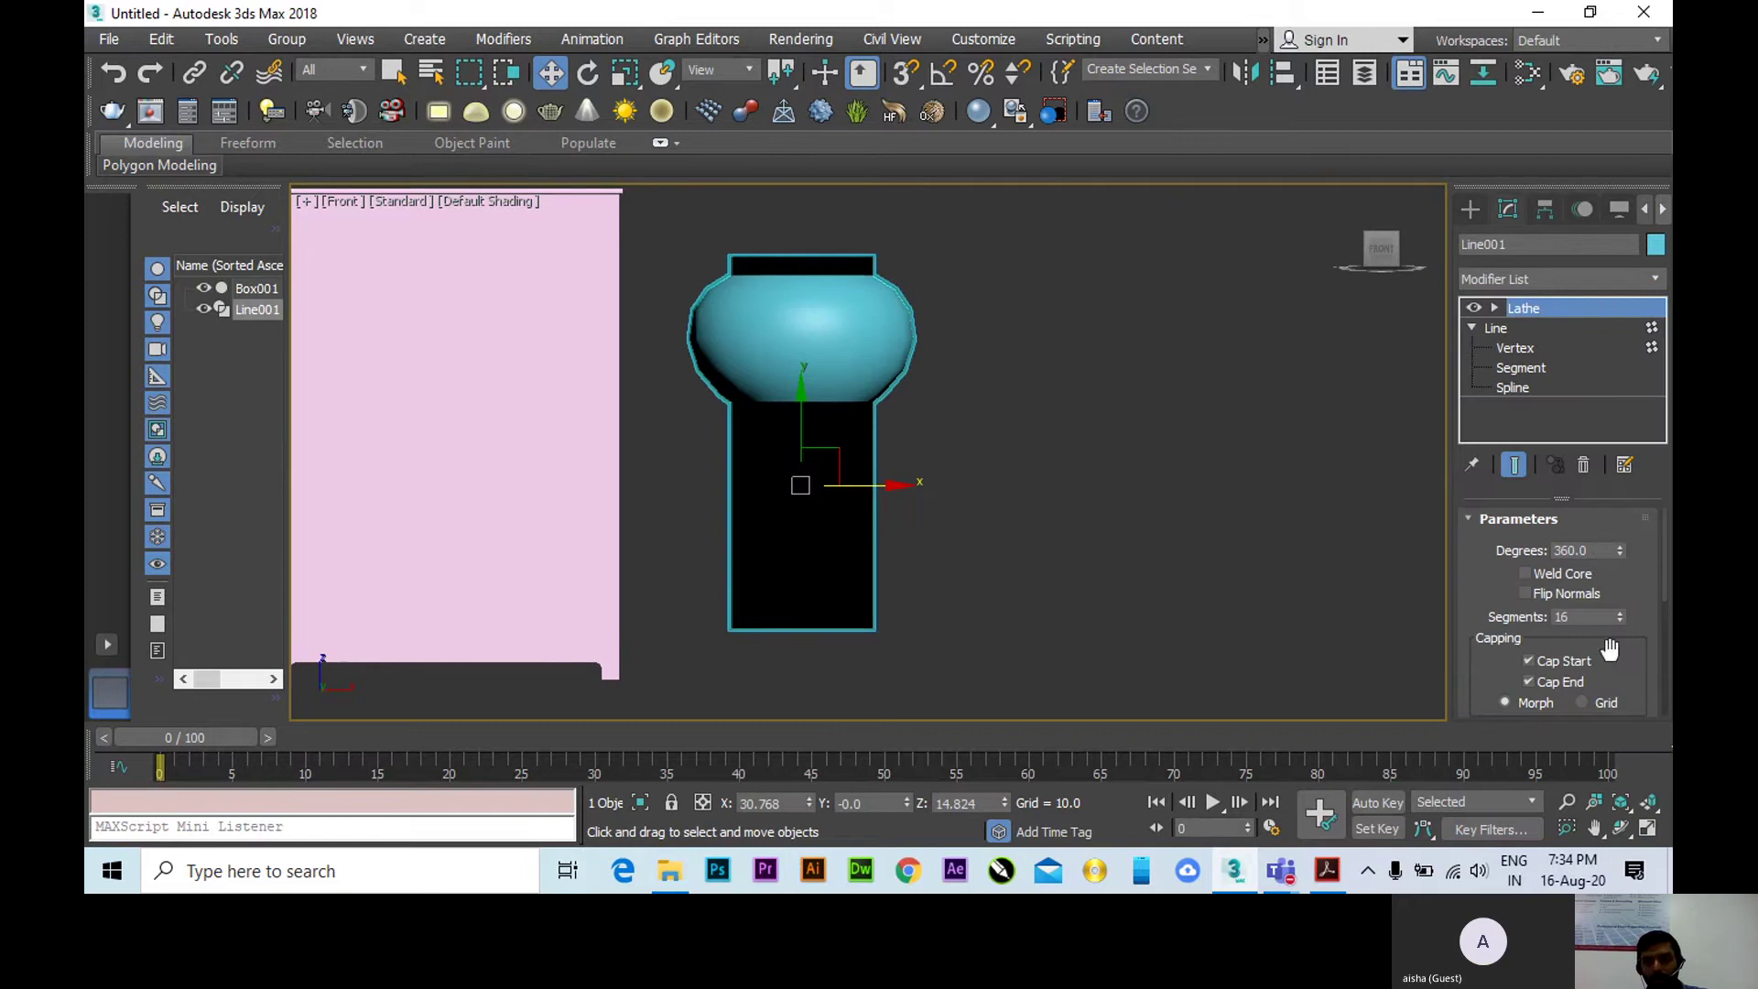
scroll(1609, 648, down, 5)
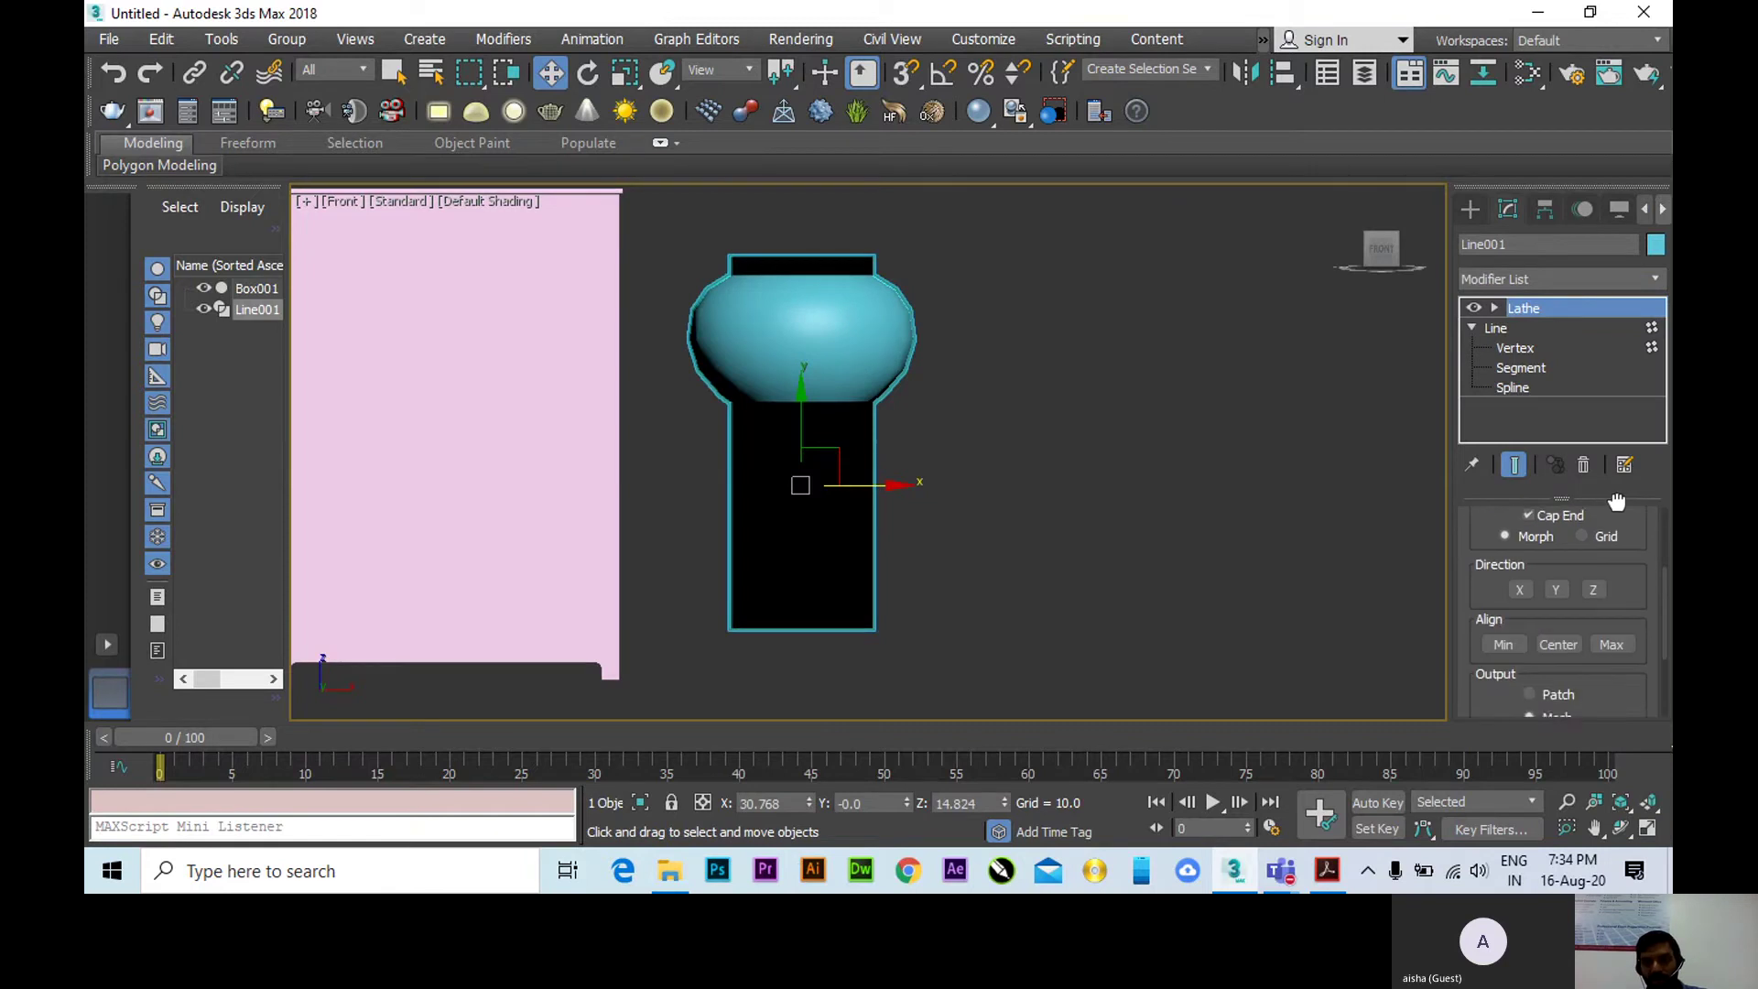
click(1504, 626)
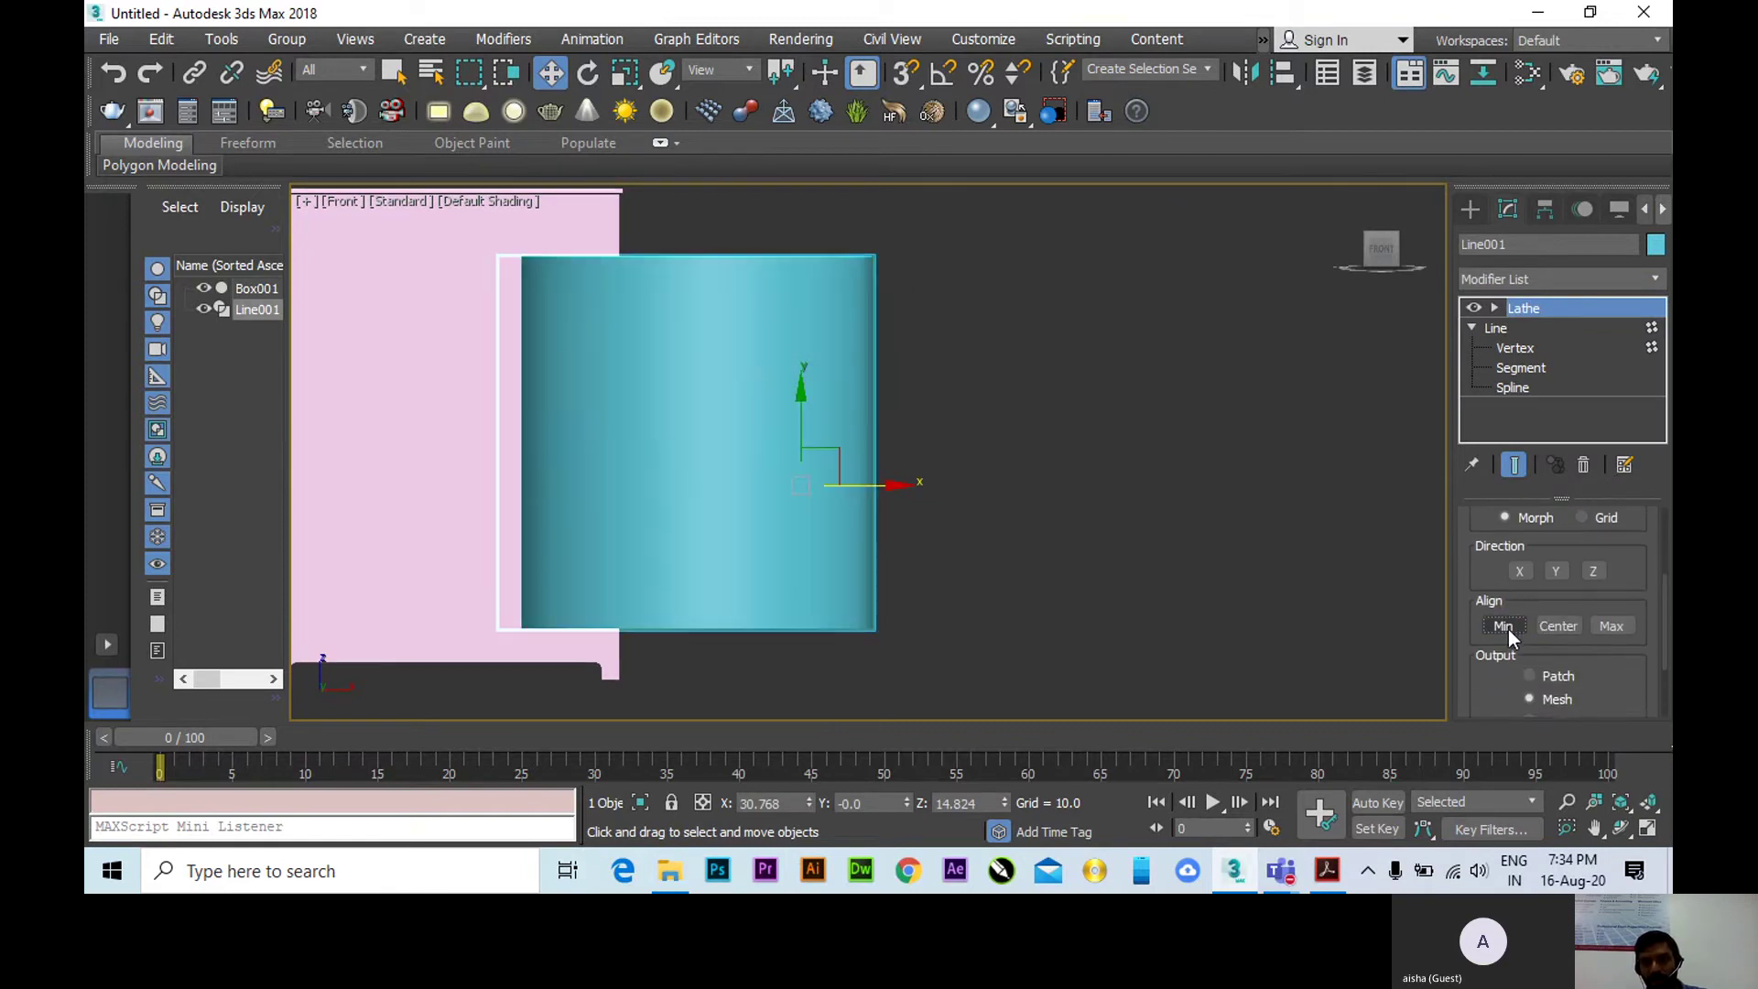
click(1611, 627)
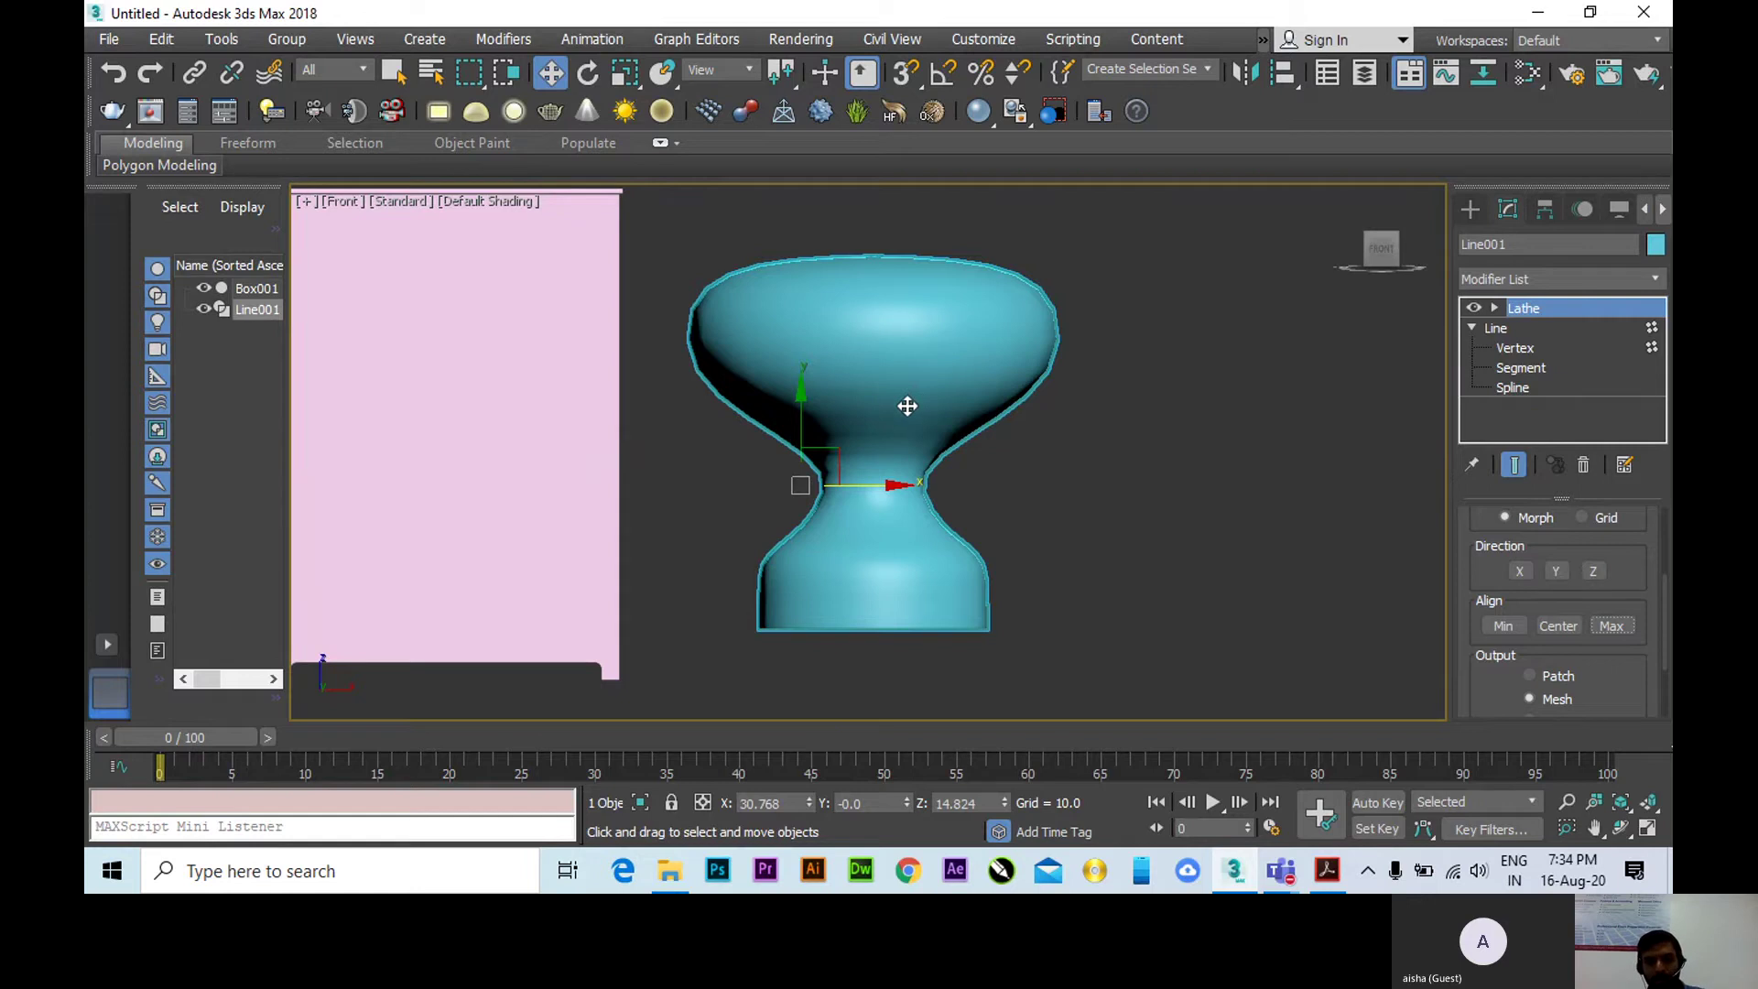
Enable Weld Core on the Lathe to clean up the pinched faces at the centre of the knob's top.
alt+middle_drag(950, 420, 890, 396)
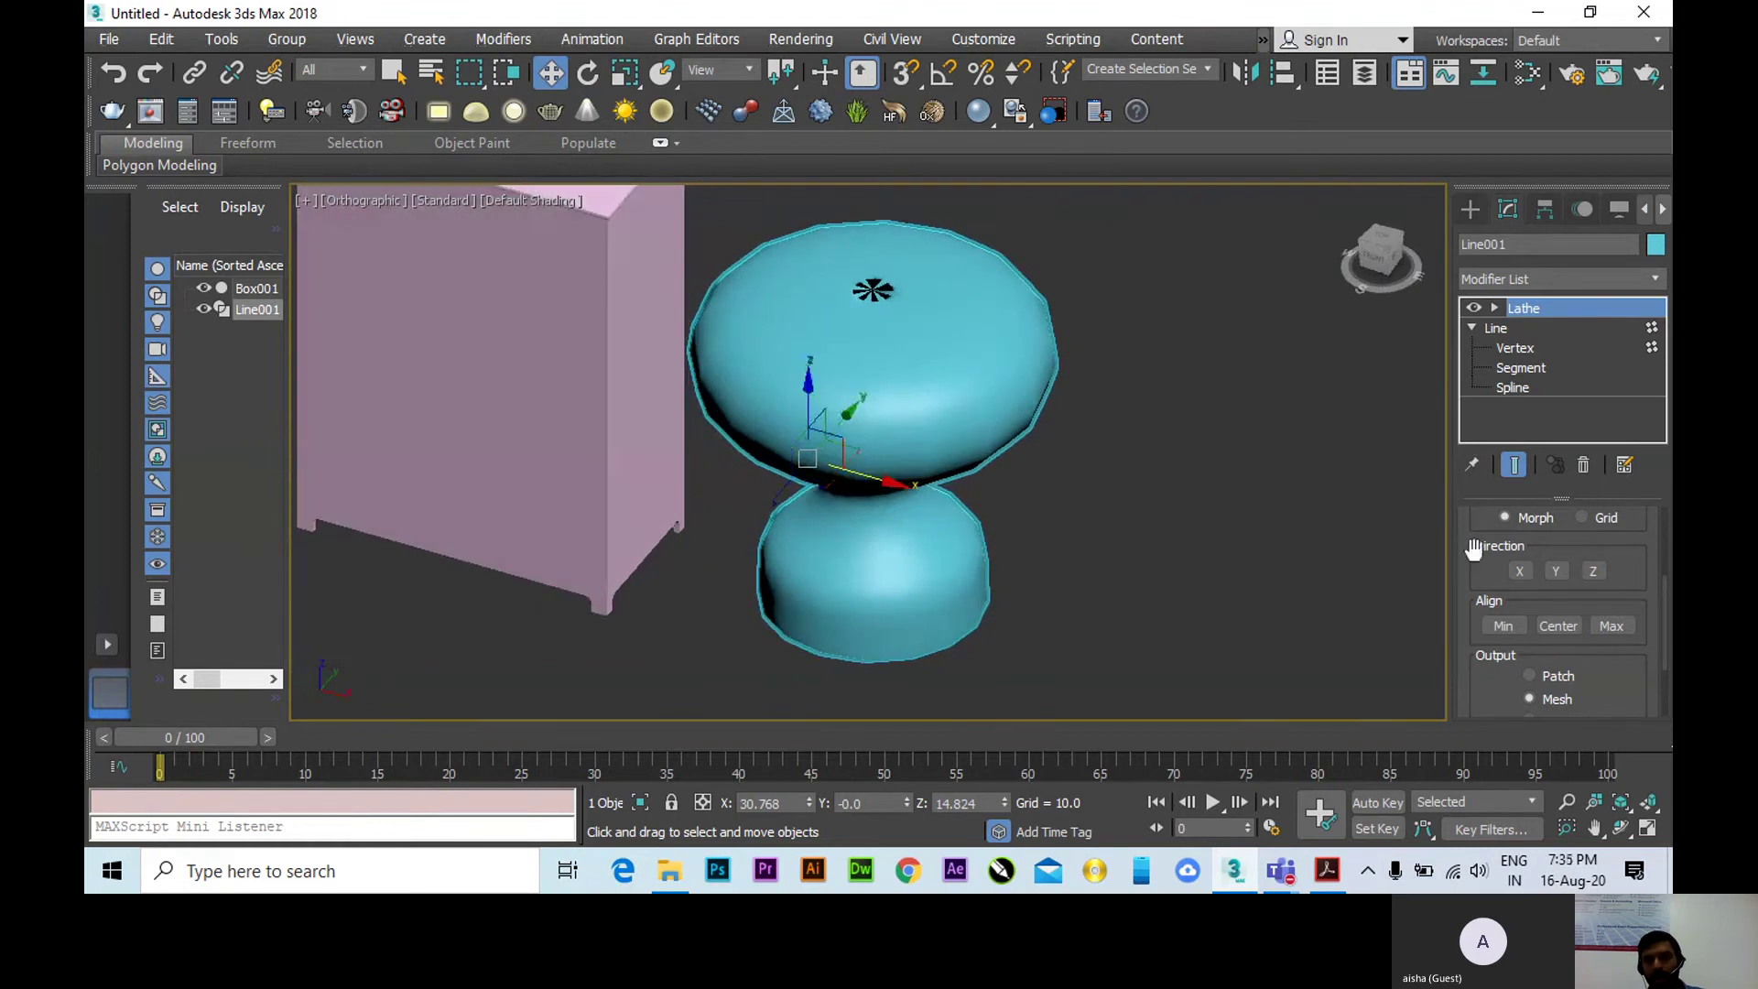
scroll(1639, 540, up, 3)
scroll(1638, 540, up, 1)
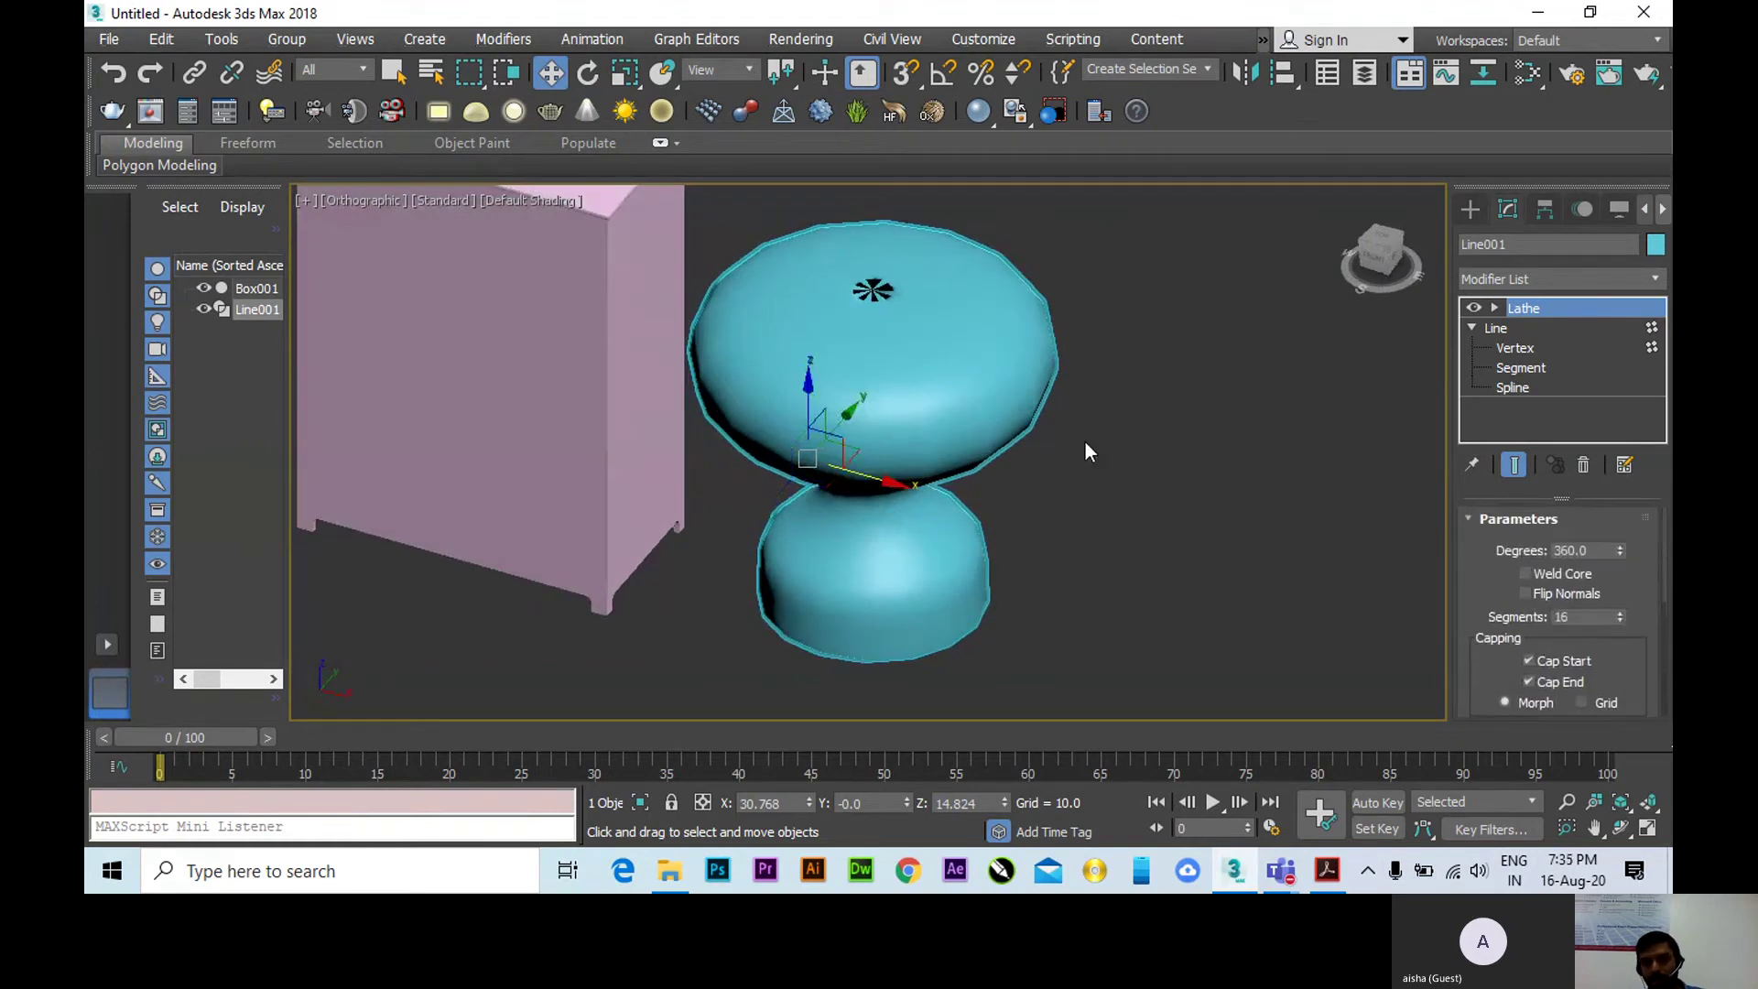
scroll(867, 279, up, 6)
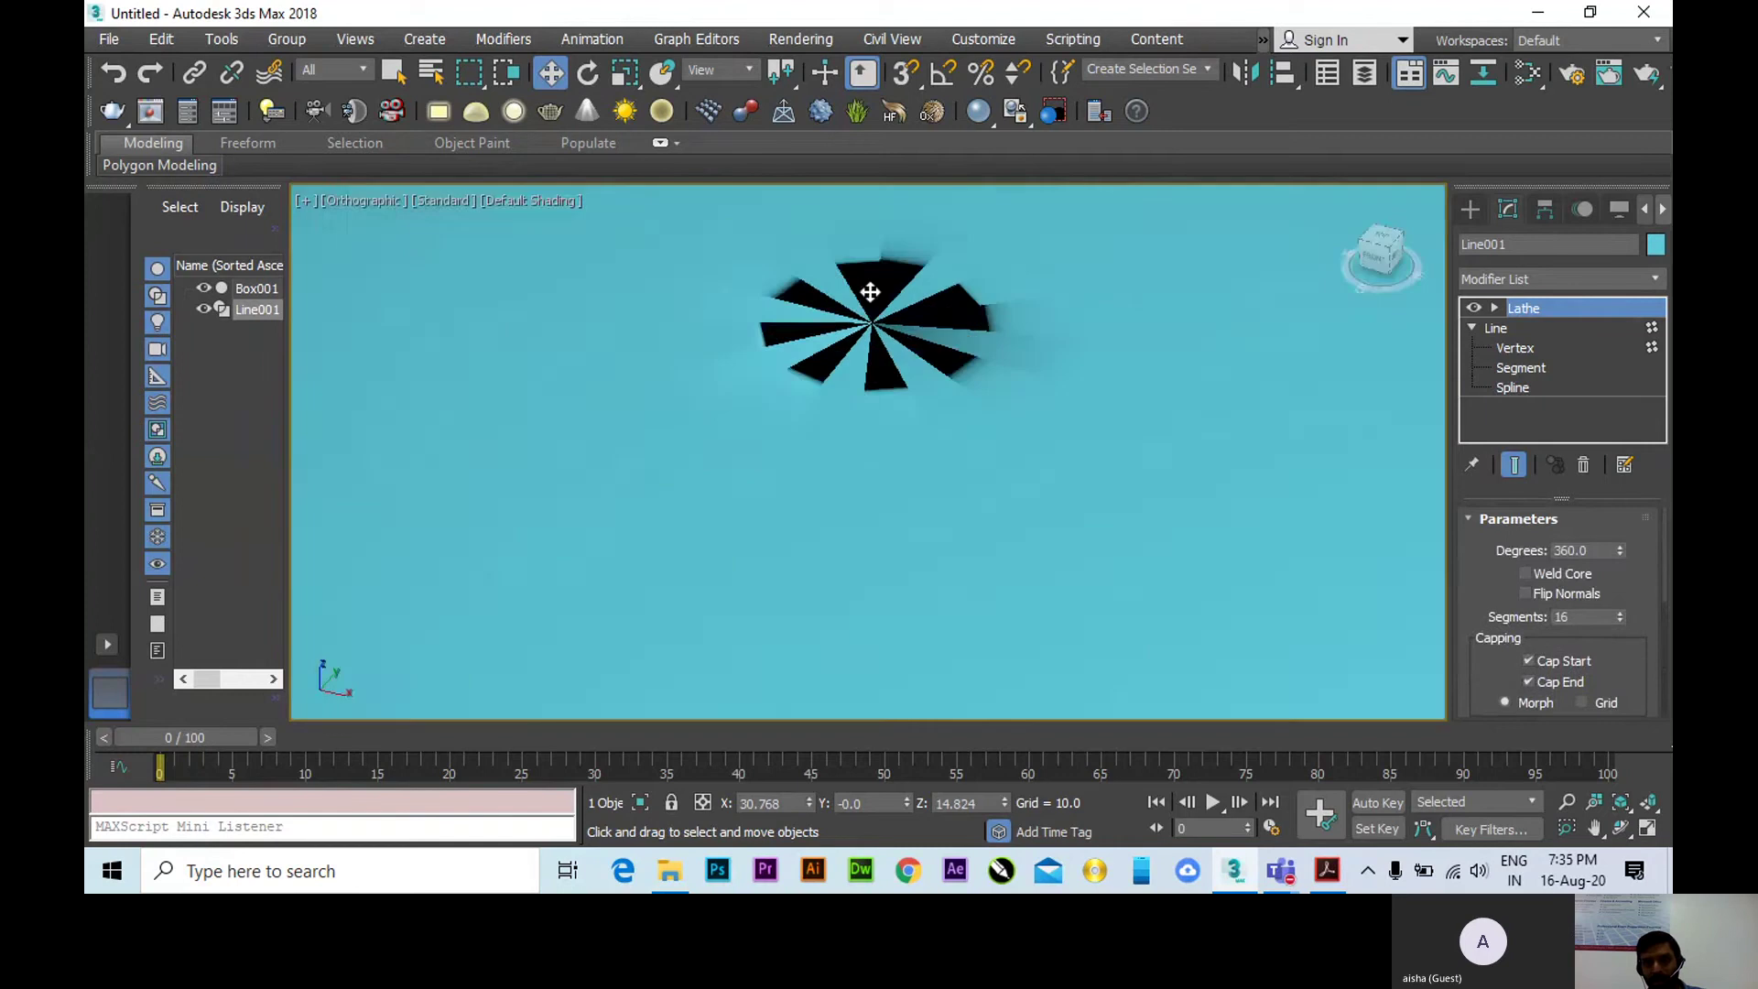
scroll(867, 279, down, 4)
click(1525, 573)
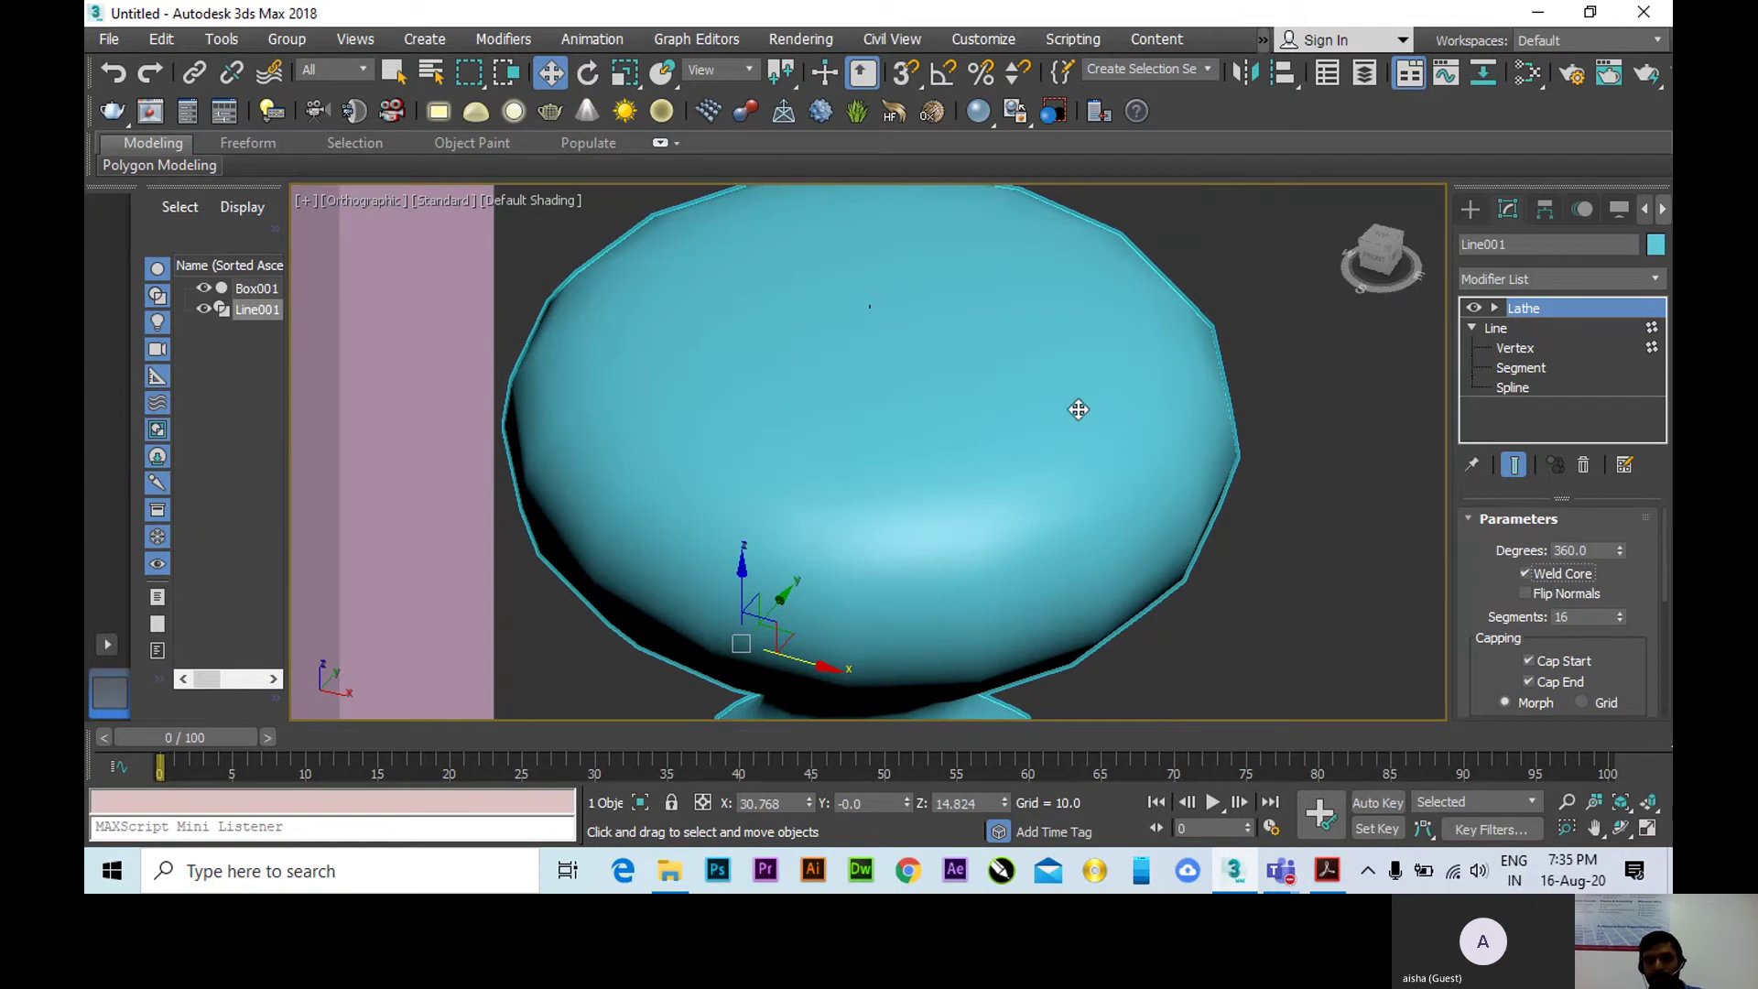
Uniformly scale the lathed knob down to about 20% so it suits the cabinet's drawers.
scroll(1079, 409, down, 5)
alt+middle_drag(1028, 459, 962, 450)
scroll(962, 449, up, 5)
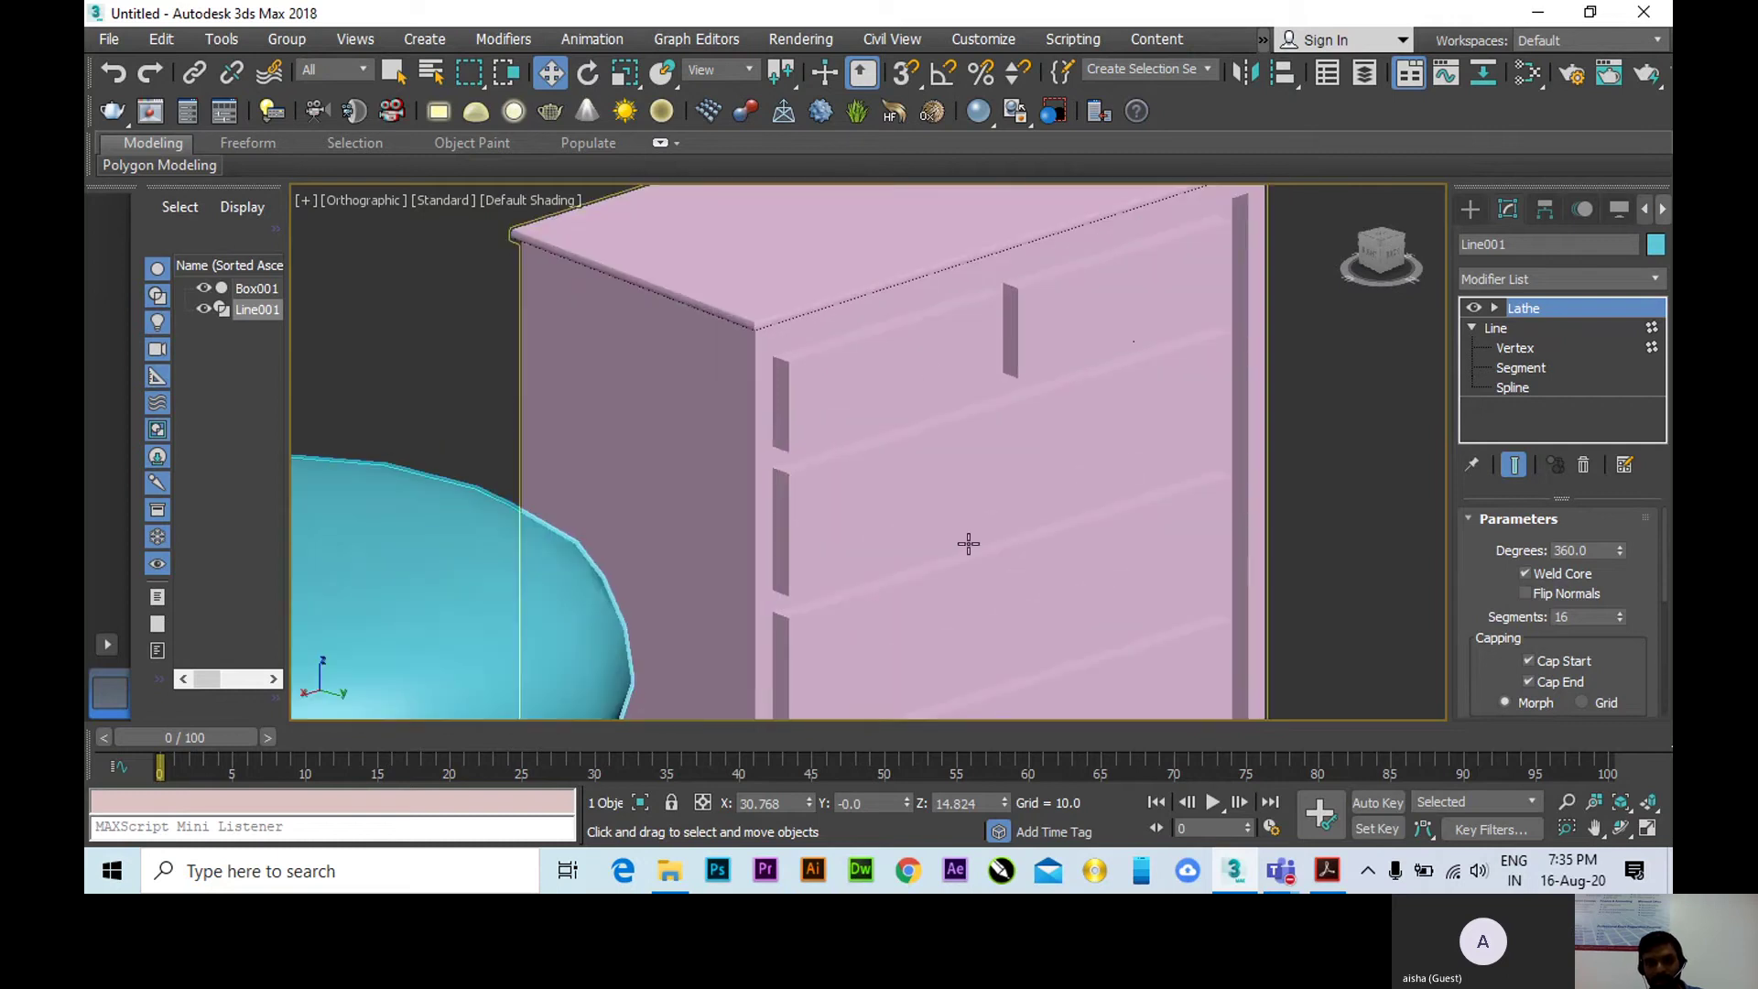
scroll(1018, 315, down, 8)
middle_drag(809, 514, 964, 435)
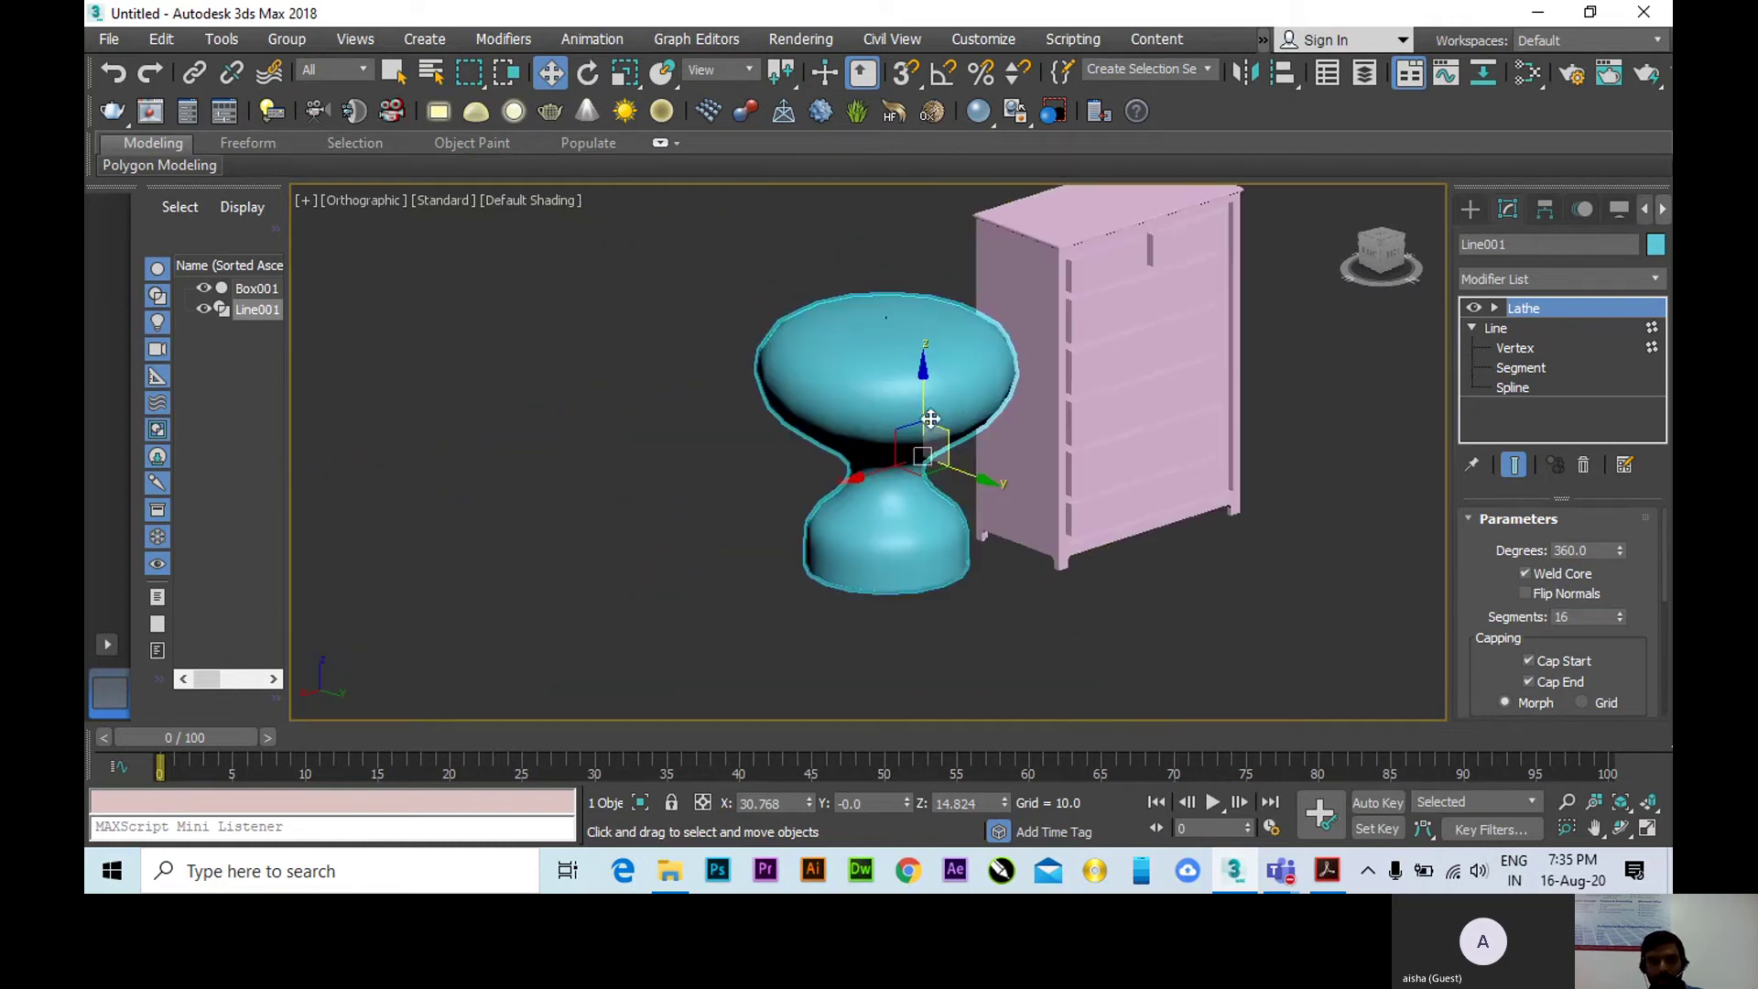
click(625, 72)
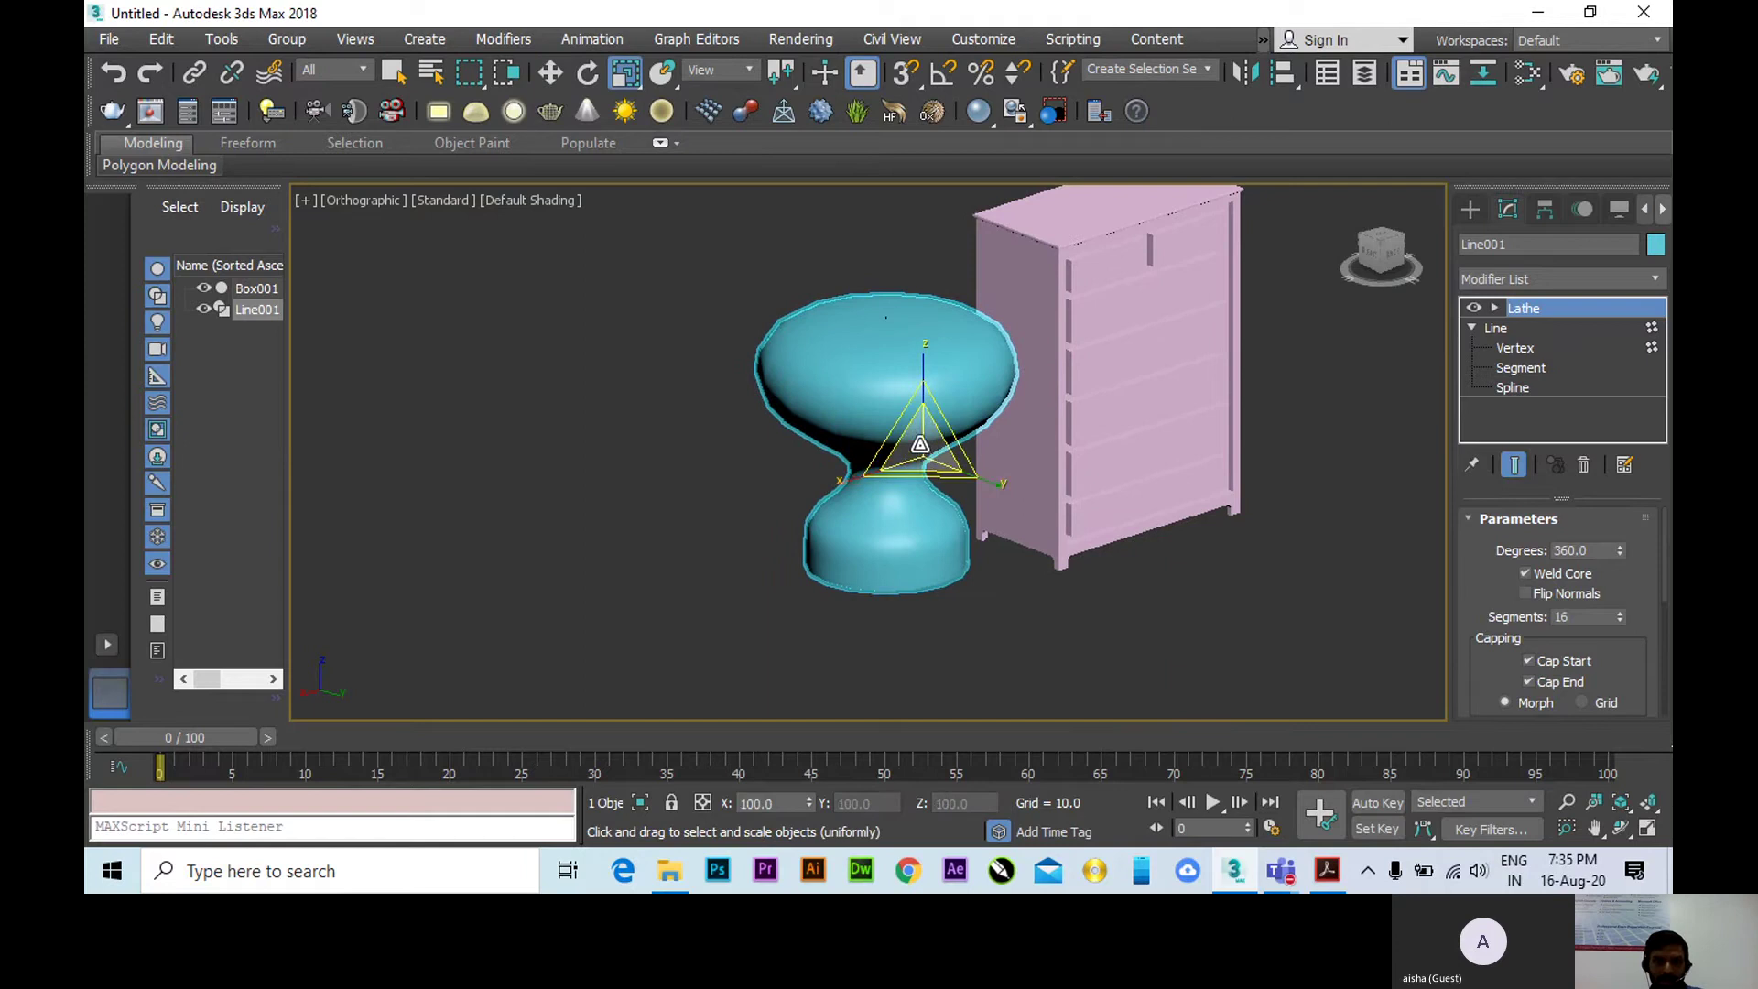
drag(920, 444, 1002, 660)
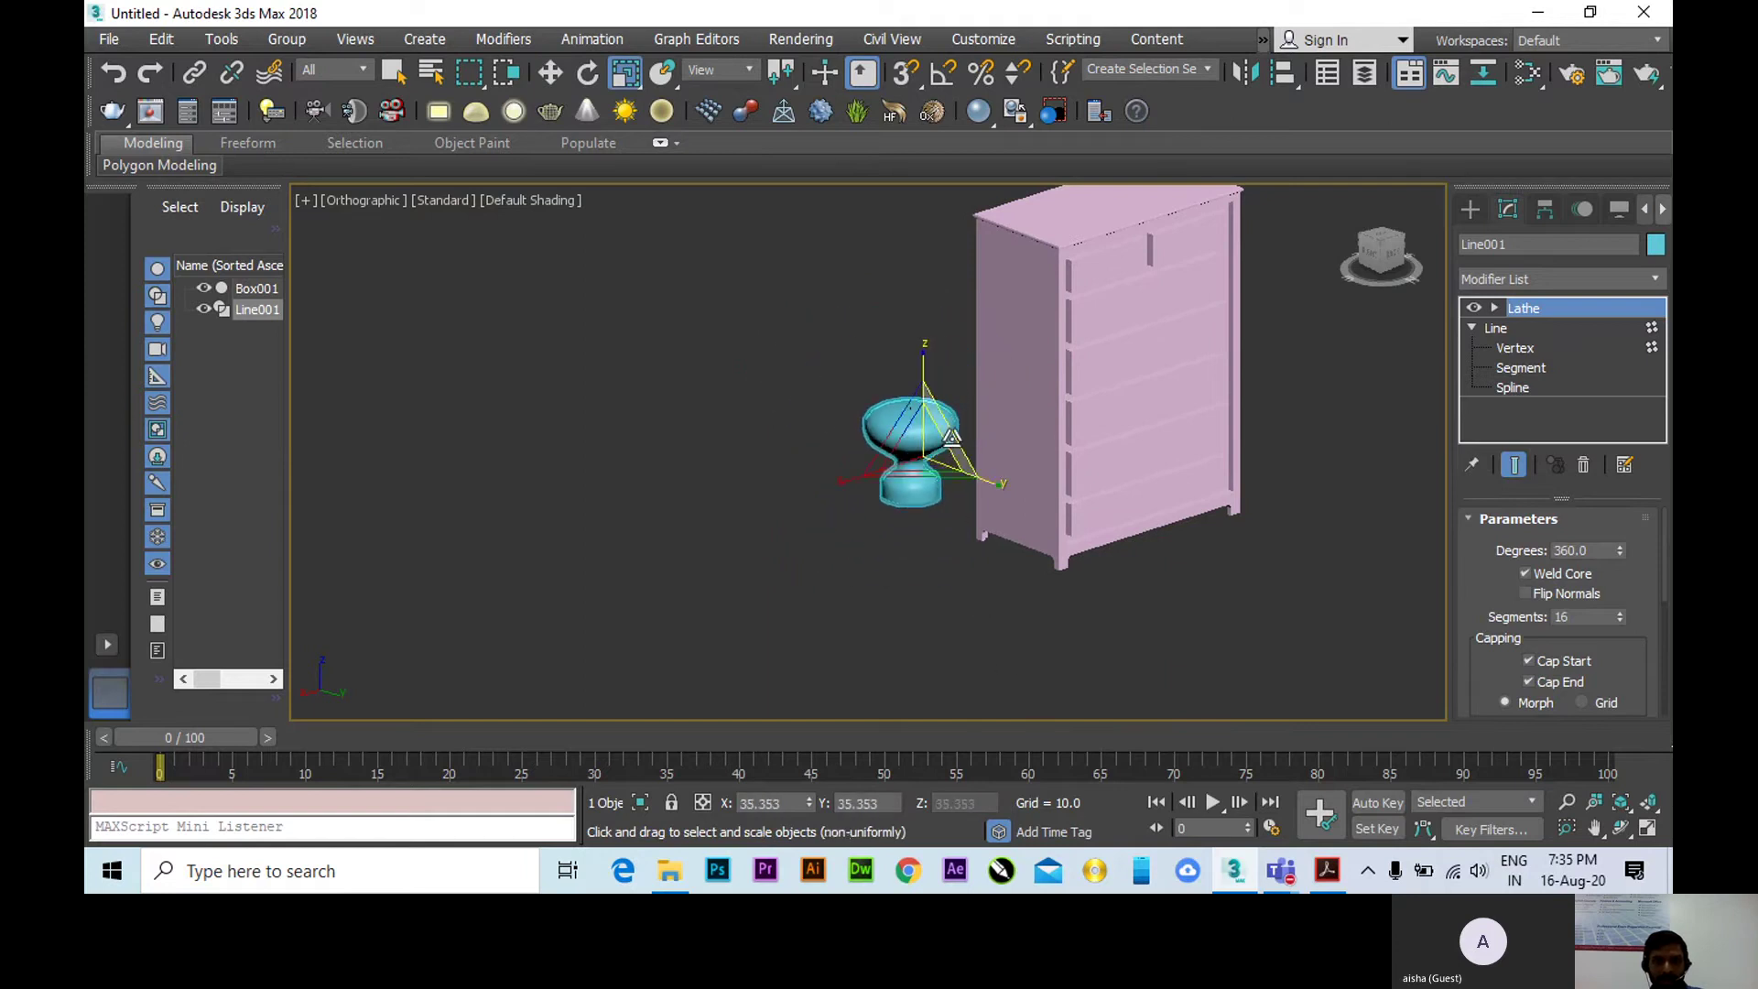
scroll(952, 437, up, 5)
drag(925, 524, 941, 628)
scroll(808, 424, down, 3)
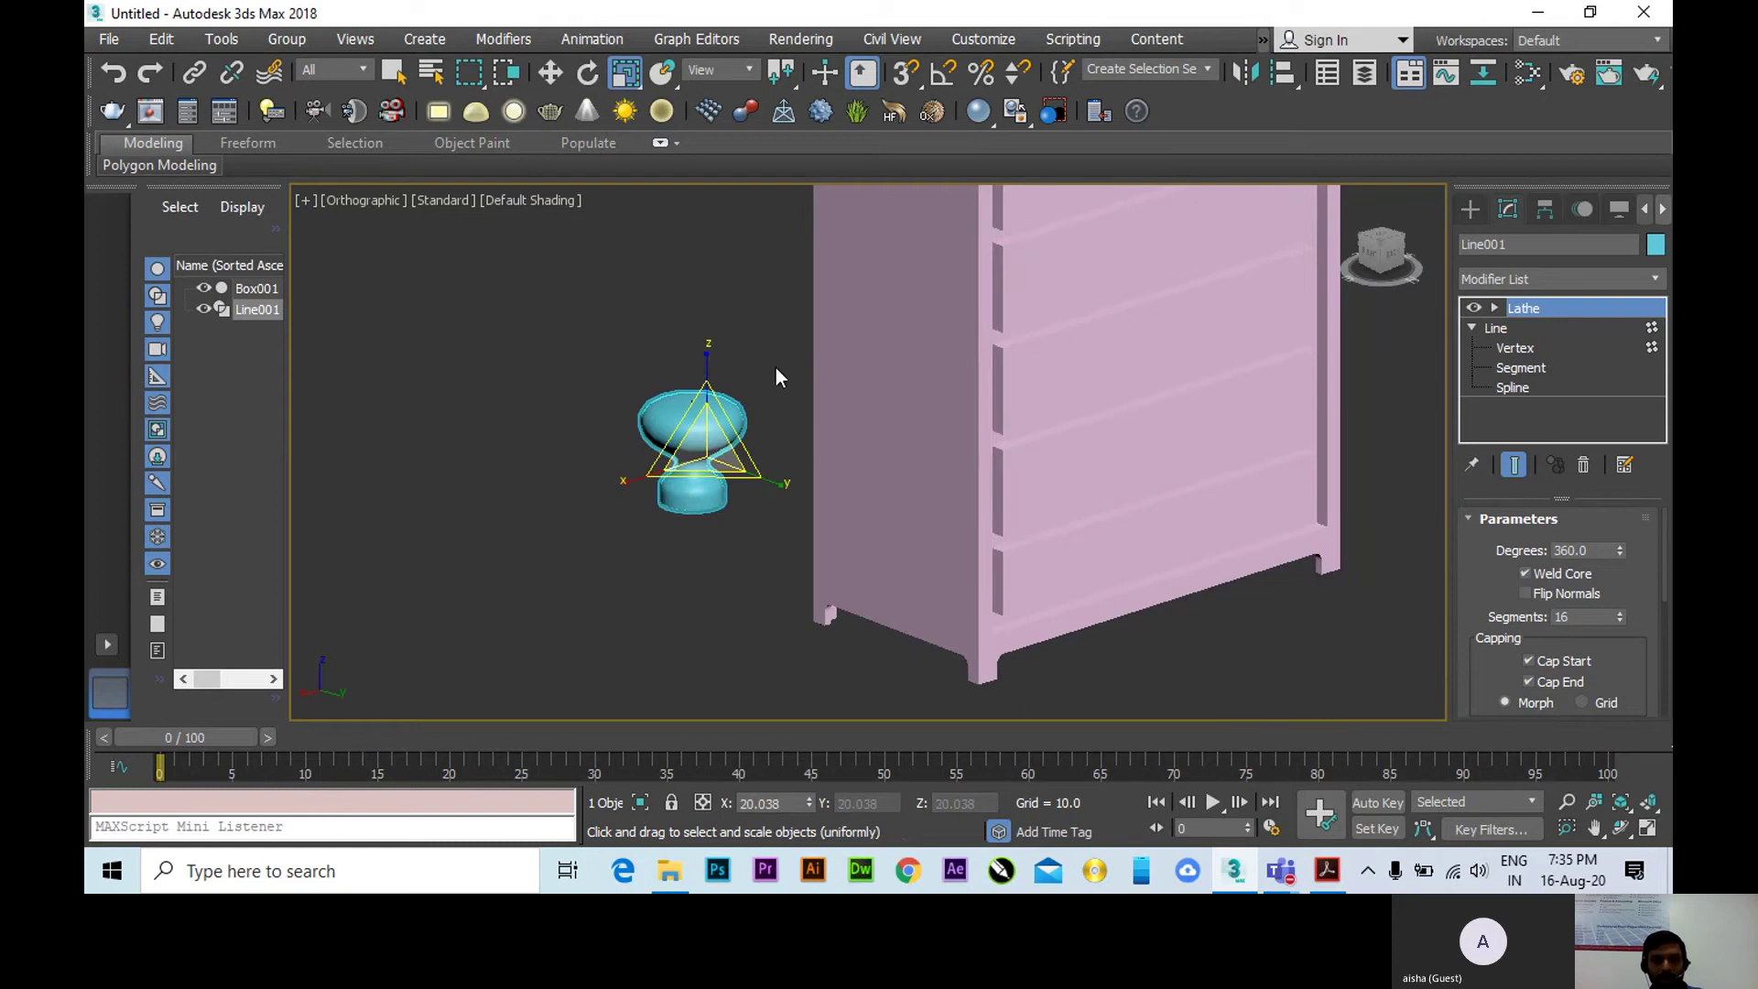
Switch to the Top view and frame the cabinet together with the small lathed knob.
key(f)
scroll(855, 434, up, 2)
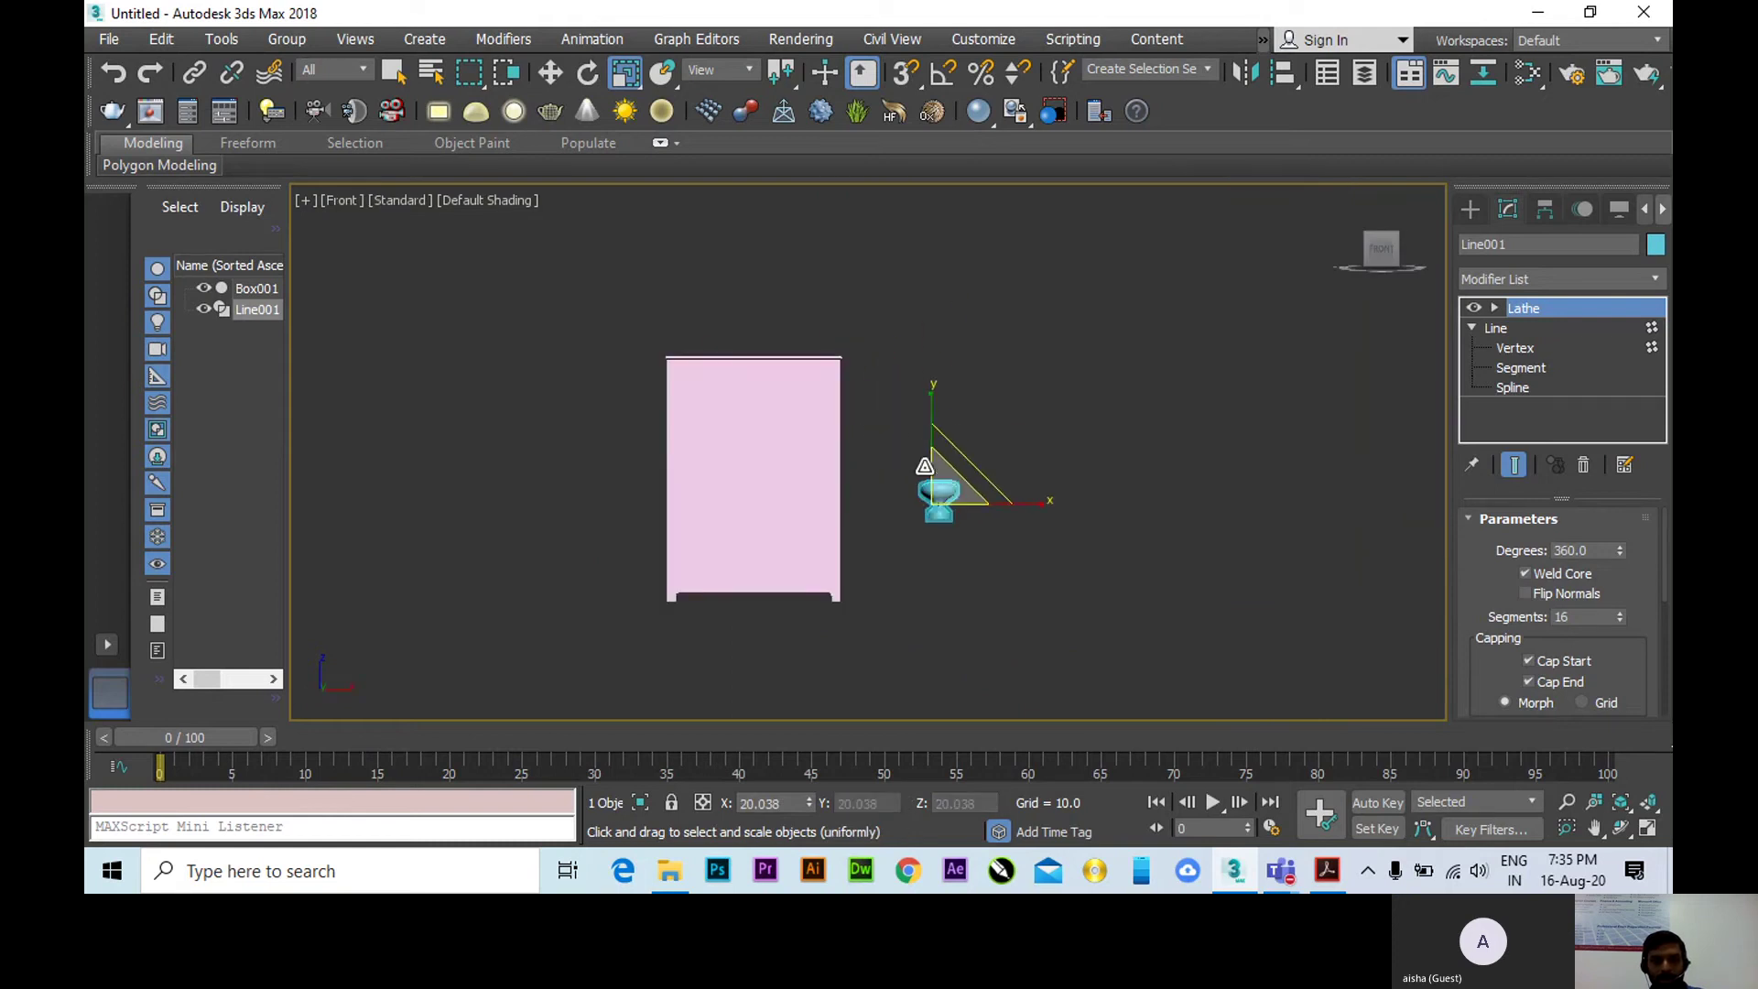
scroll(924, 467, up, 3)
key(t)
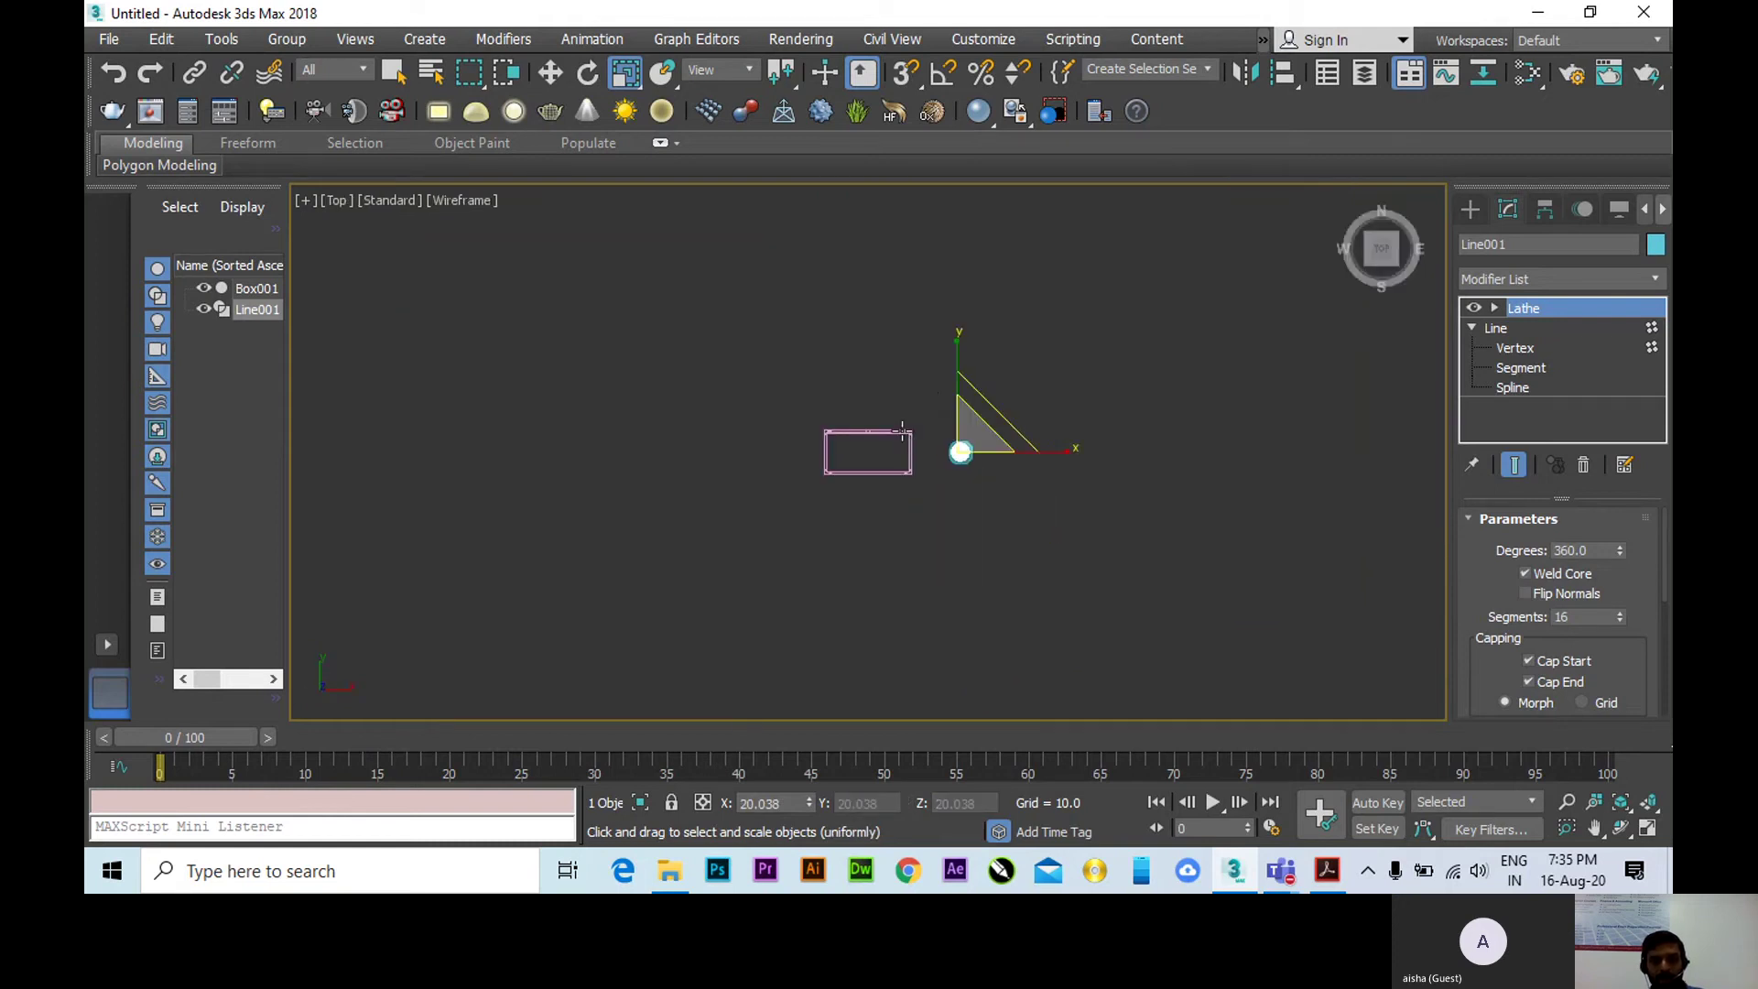
scroll(910, 441, up, 6)
middle_drag(930, 440, 1067, 463)
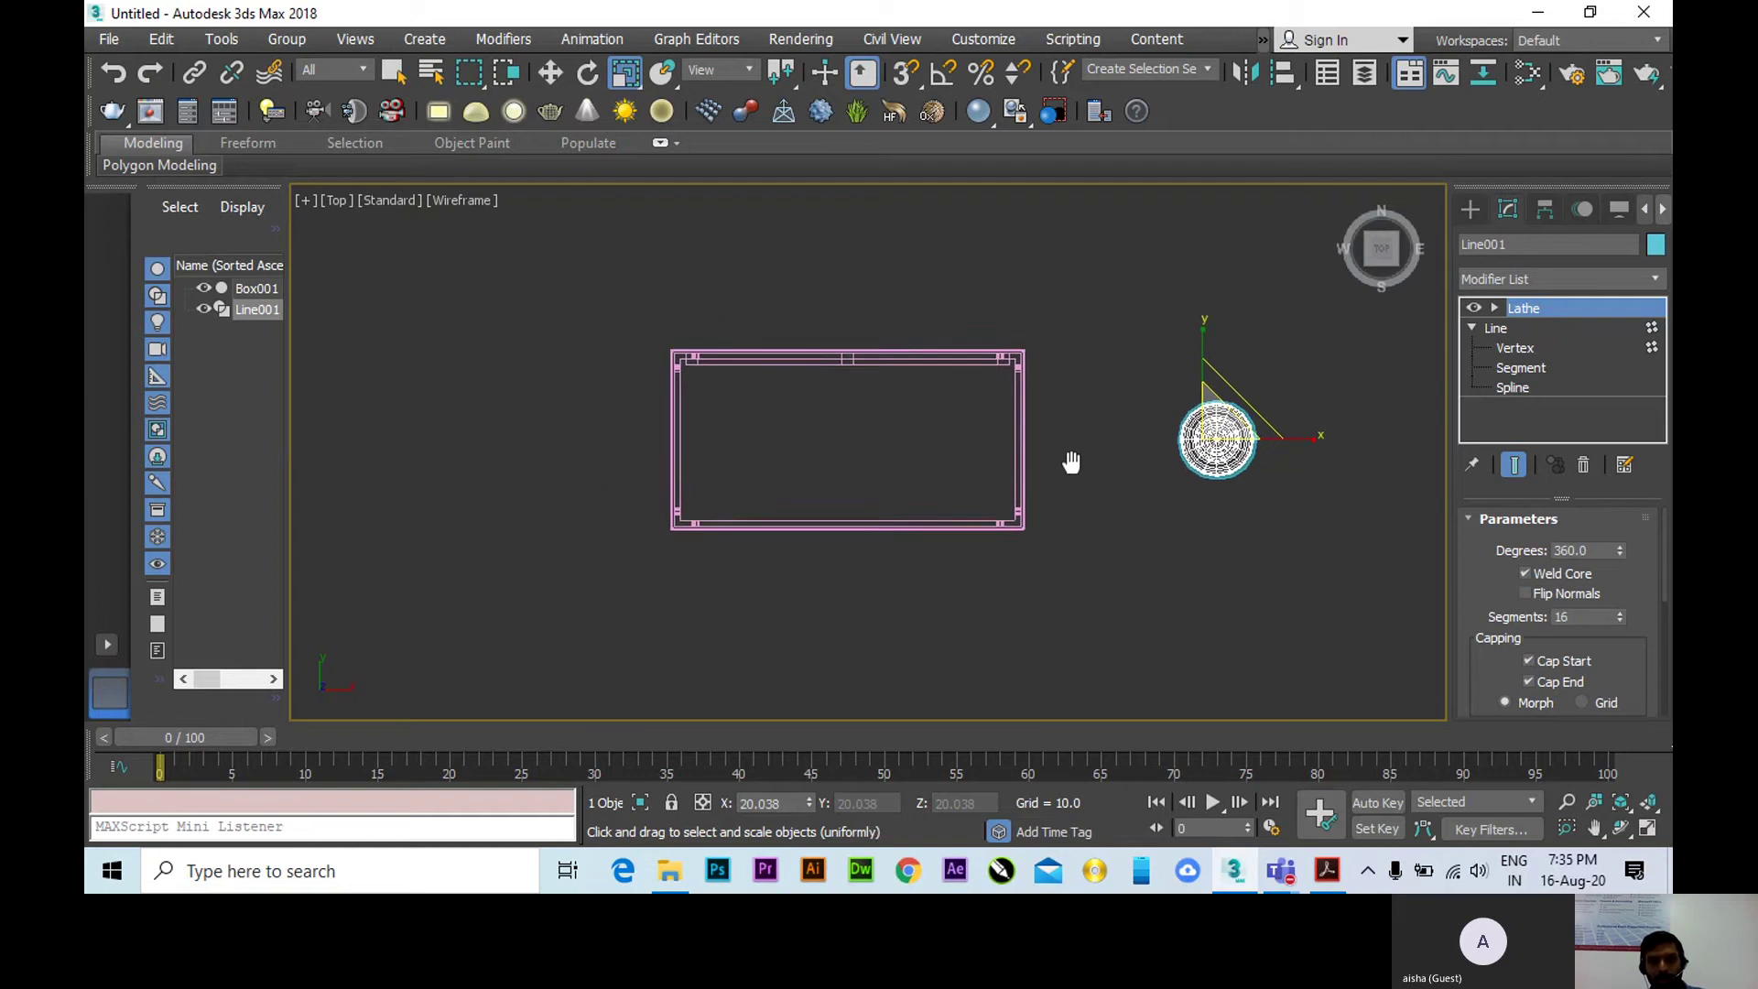
scroll(1002, 403, up, 2)
middle_drag(1247, 467, 1084, 476)
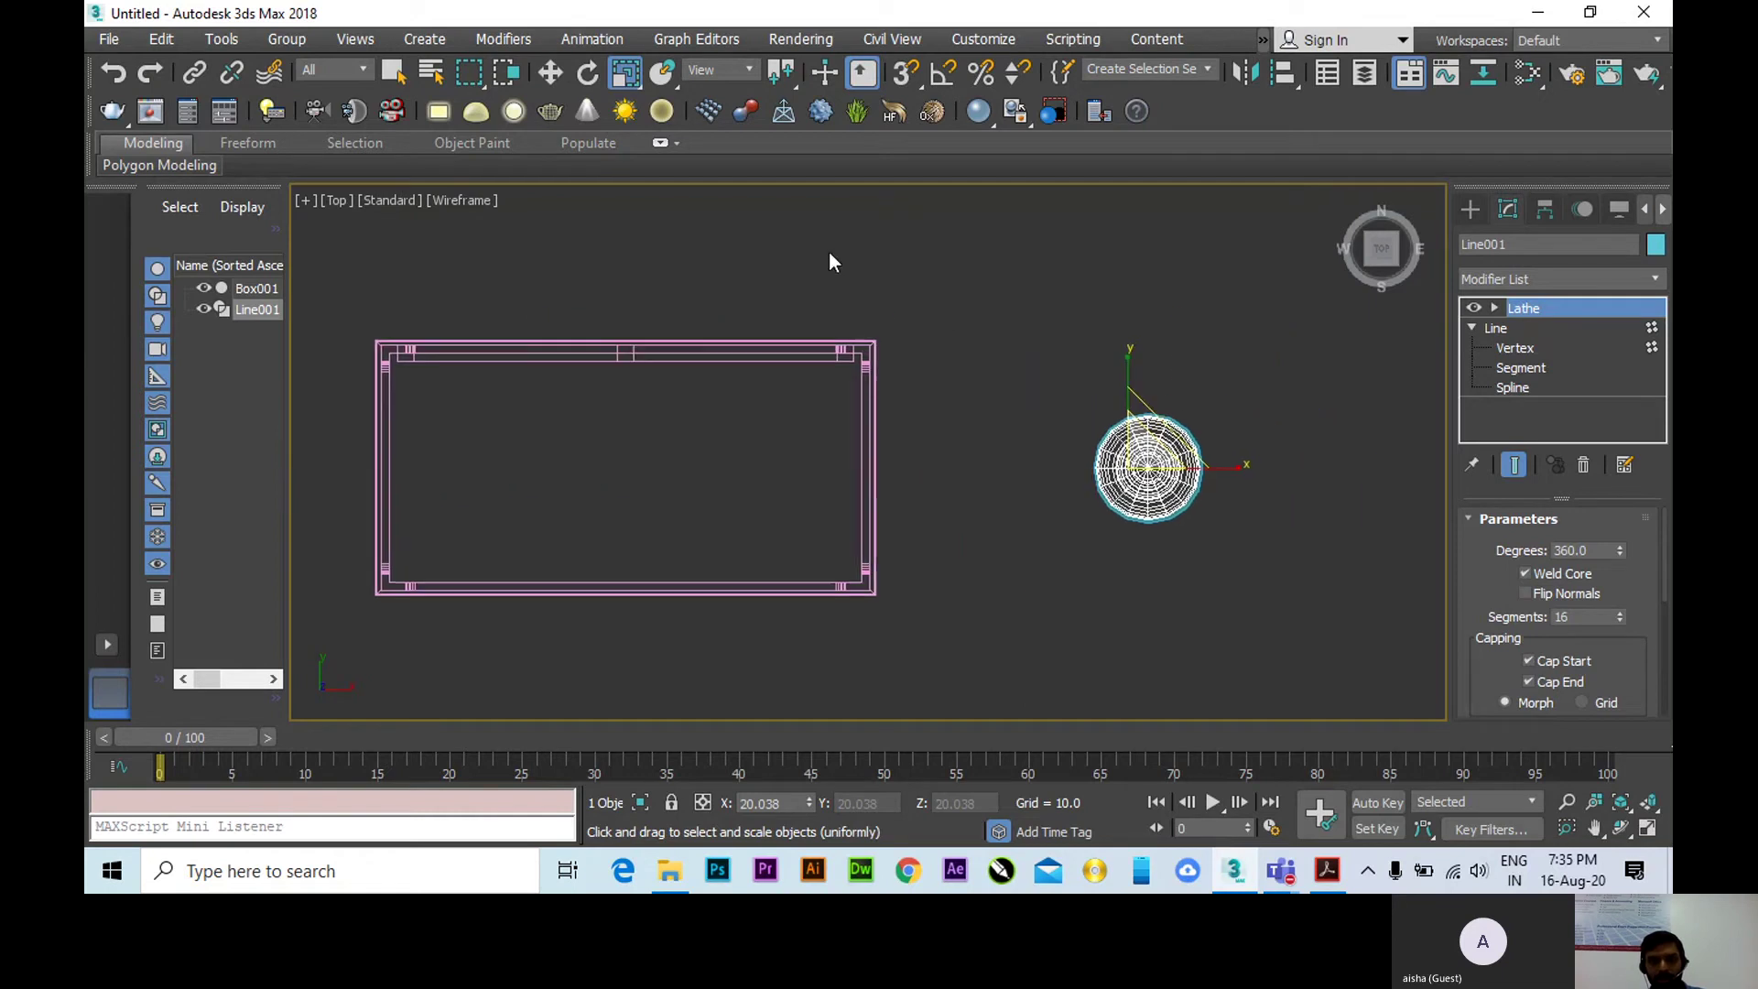
Try to rotate the lathed knob freehand about the X axis in the Top view.
click(590, 73)
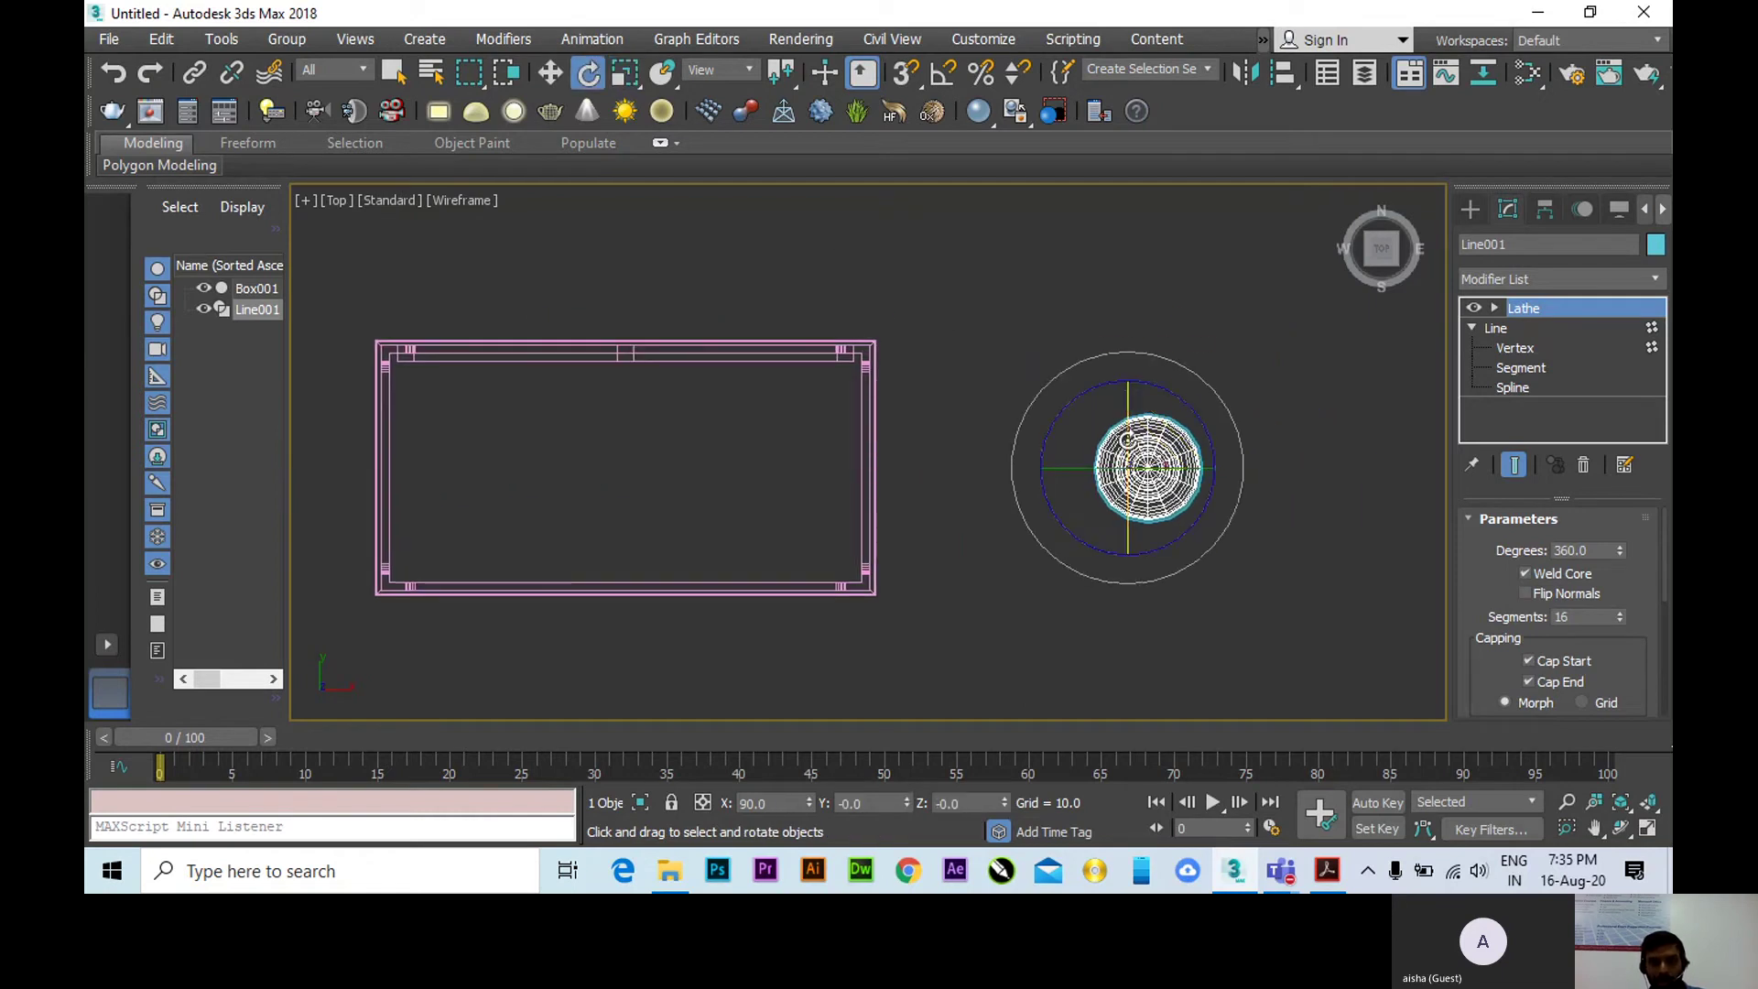
drag(1128, 440, 1132, 397)
key(ctrl+z)
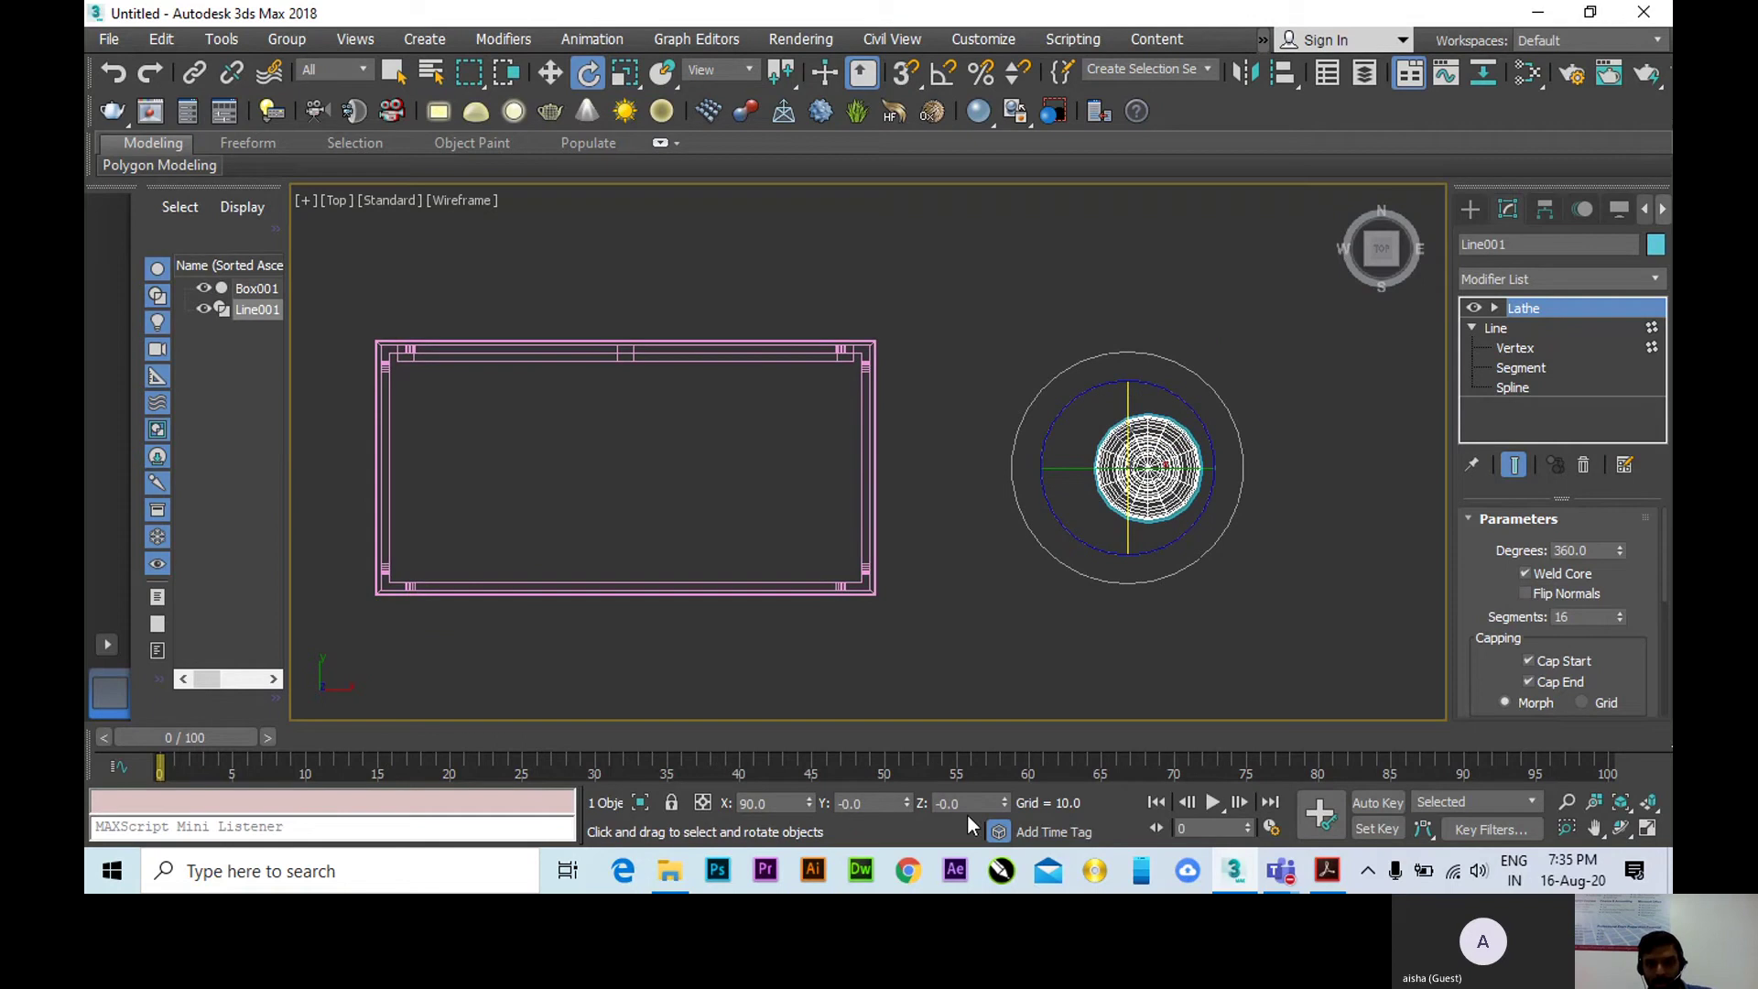
Show the knob beside the cabinet in the Perspective view and set its Z rotation to -90.
scroll(898, 494, down, 2)
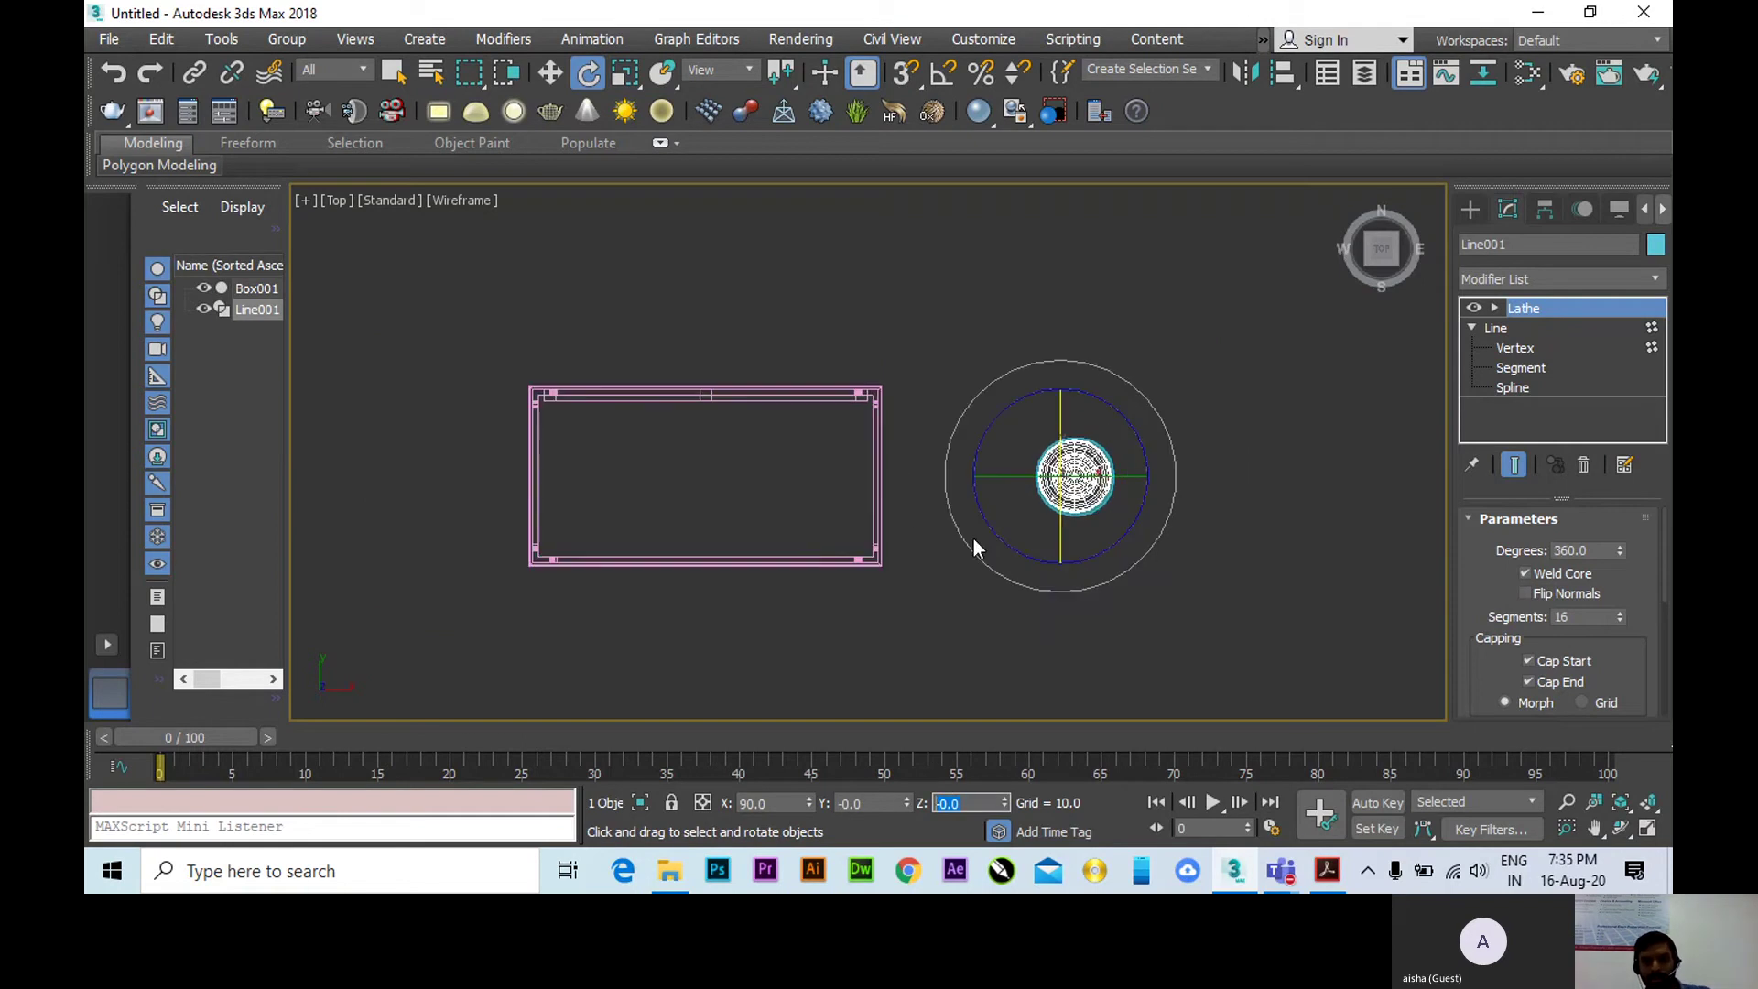
alt+middle_drag(929, 603, 470, 247)
click(363, 200)
click(430, 280)
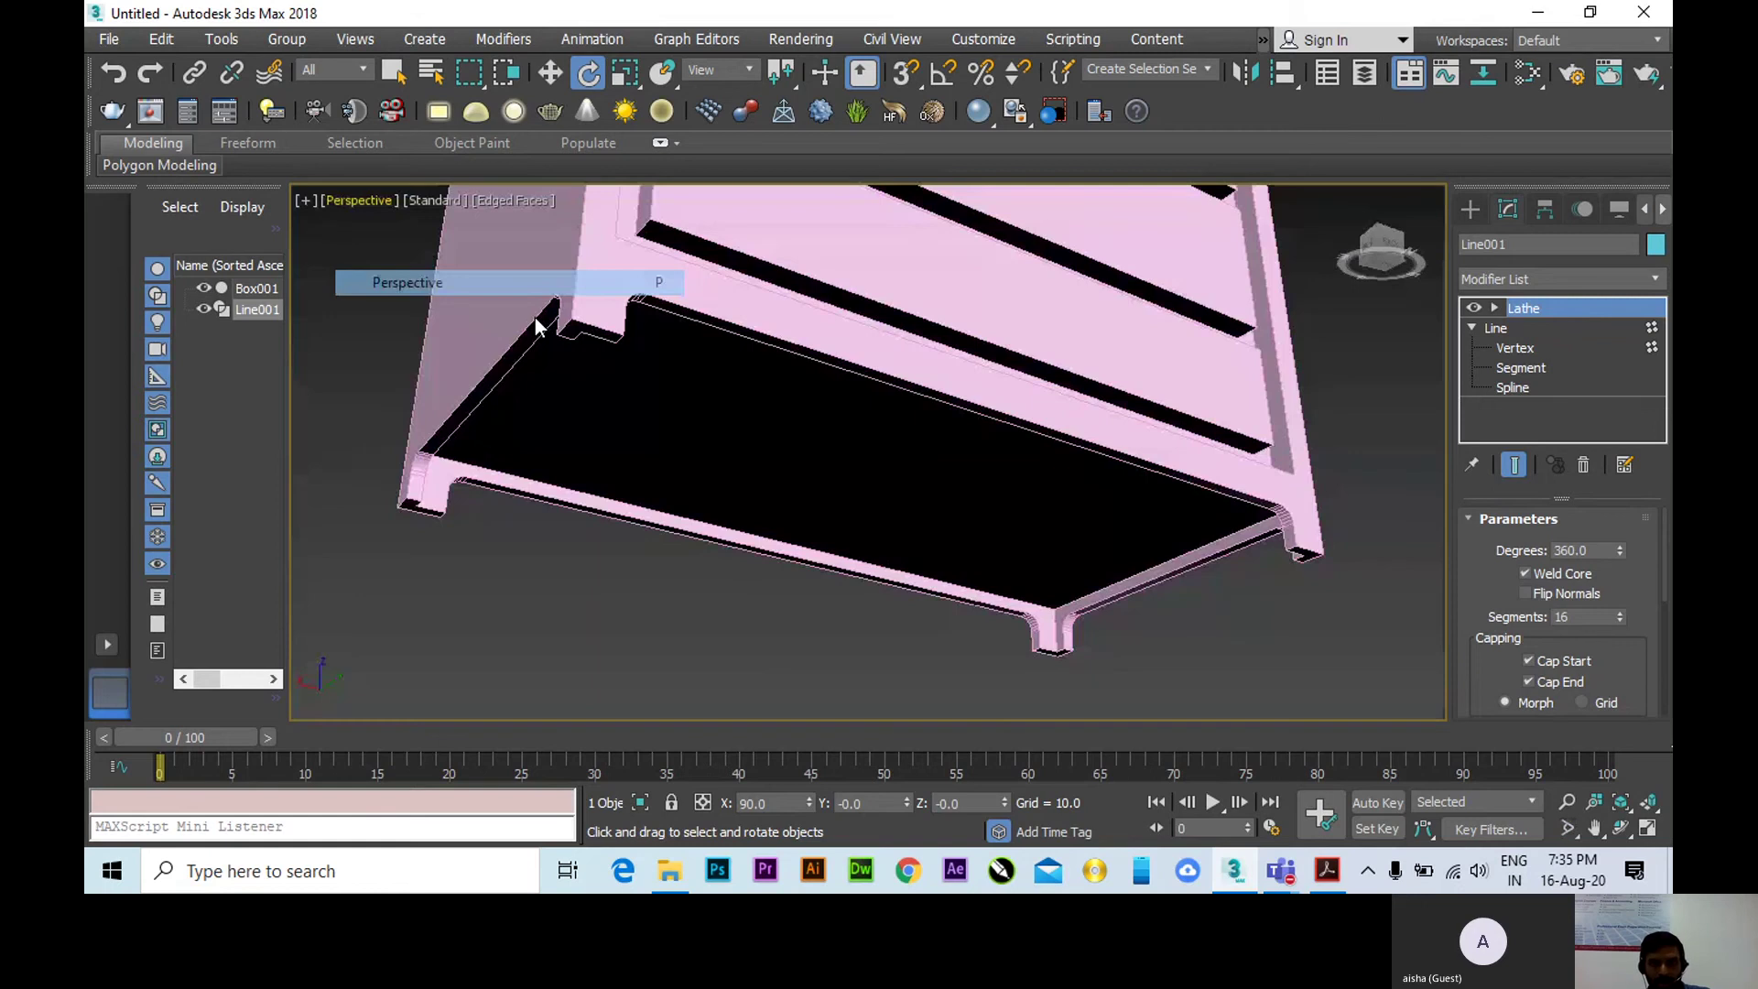
middle_drag(1028, 518, 867, 381)
scroll(1029, 544, down, 8)
scroll(867, 381, up, 4)
drag(867, 381, 904, 549)
right_click(903, 550)
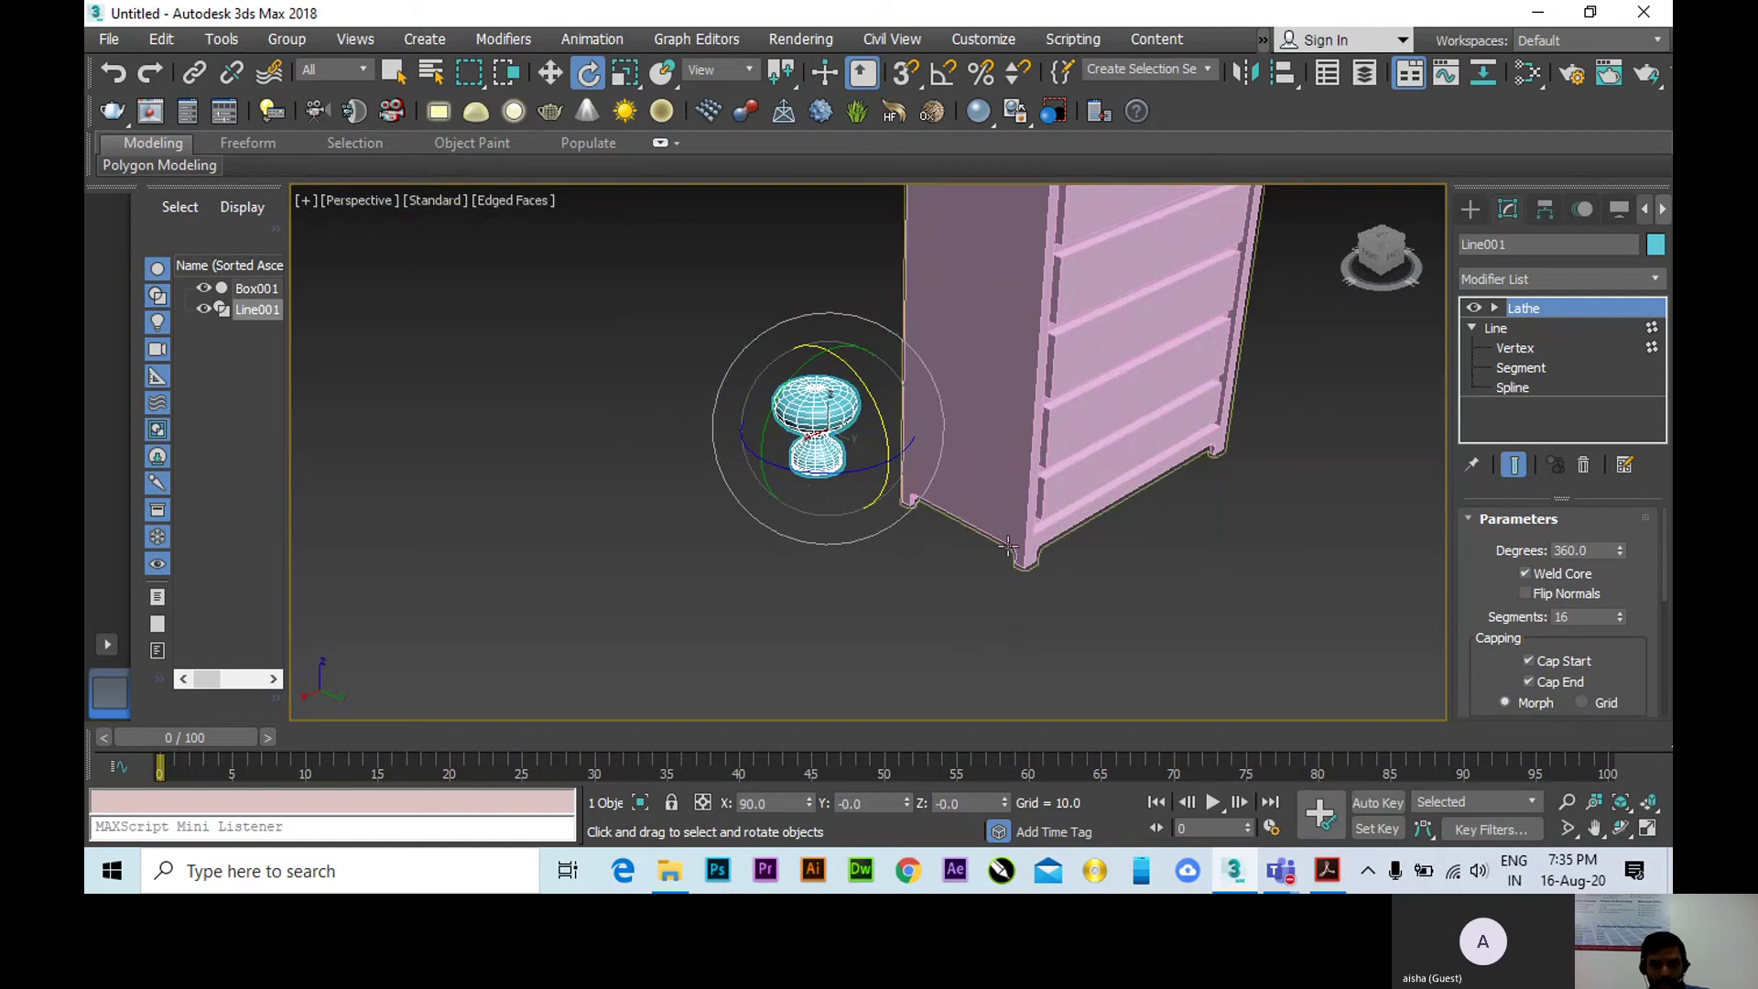
text(-90)
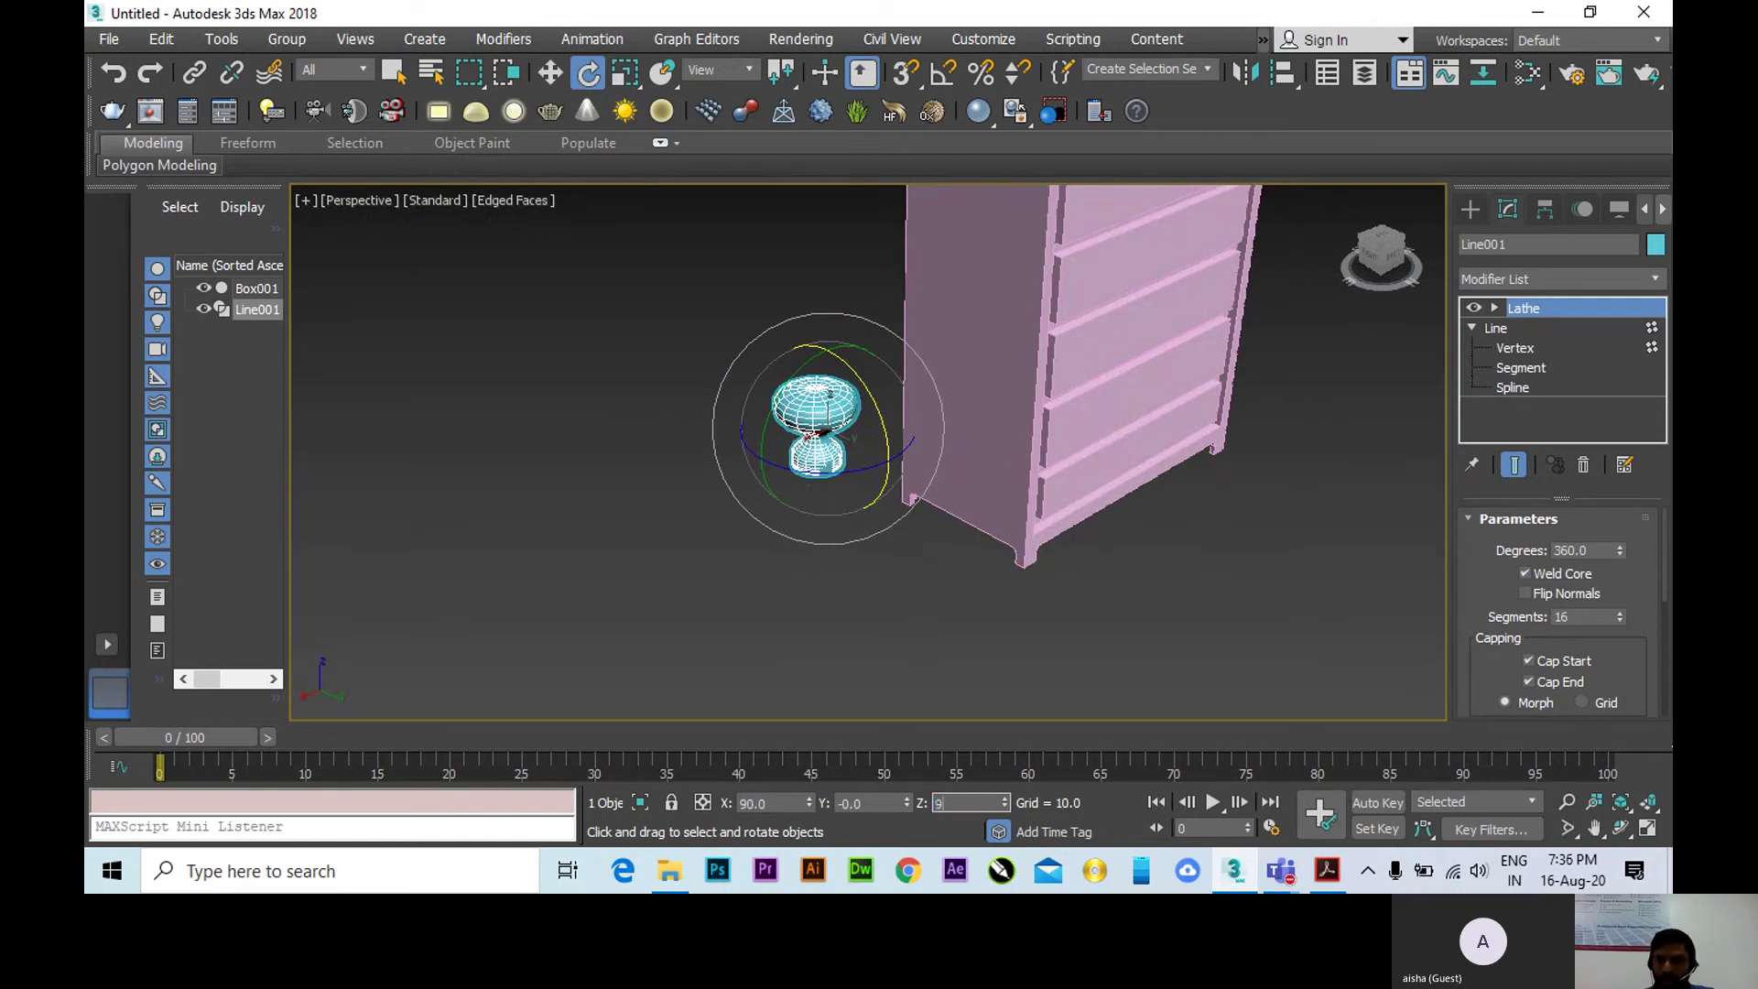
key(Return)
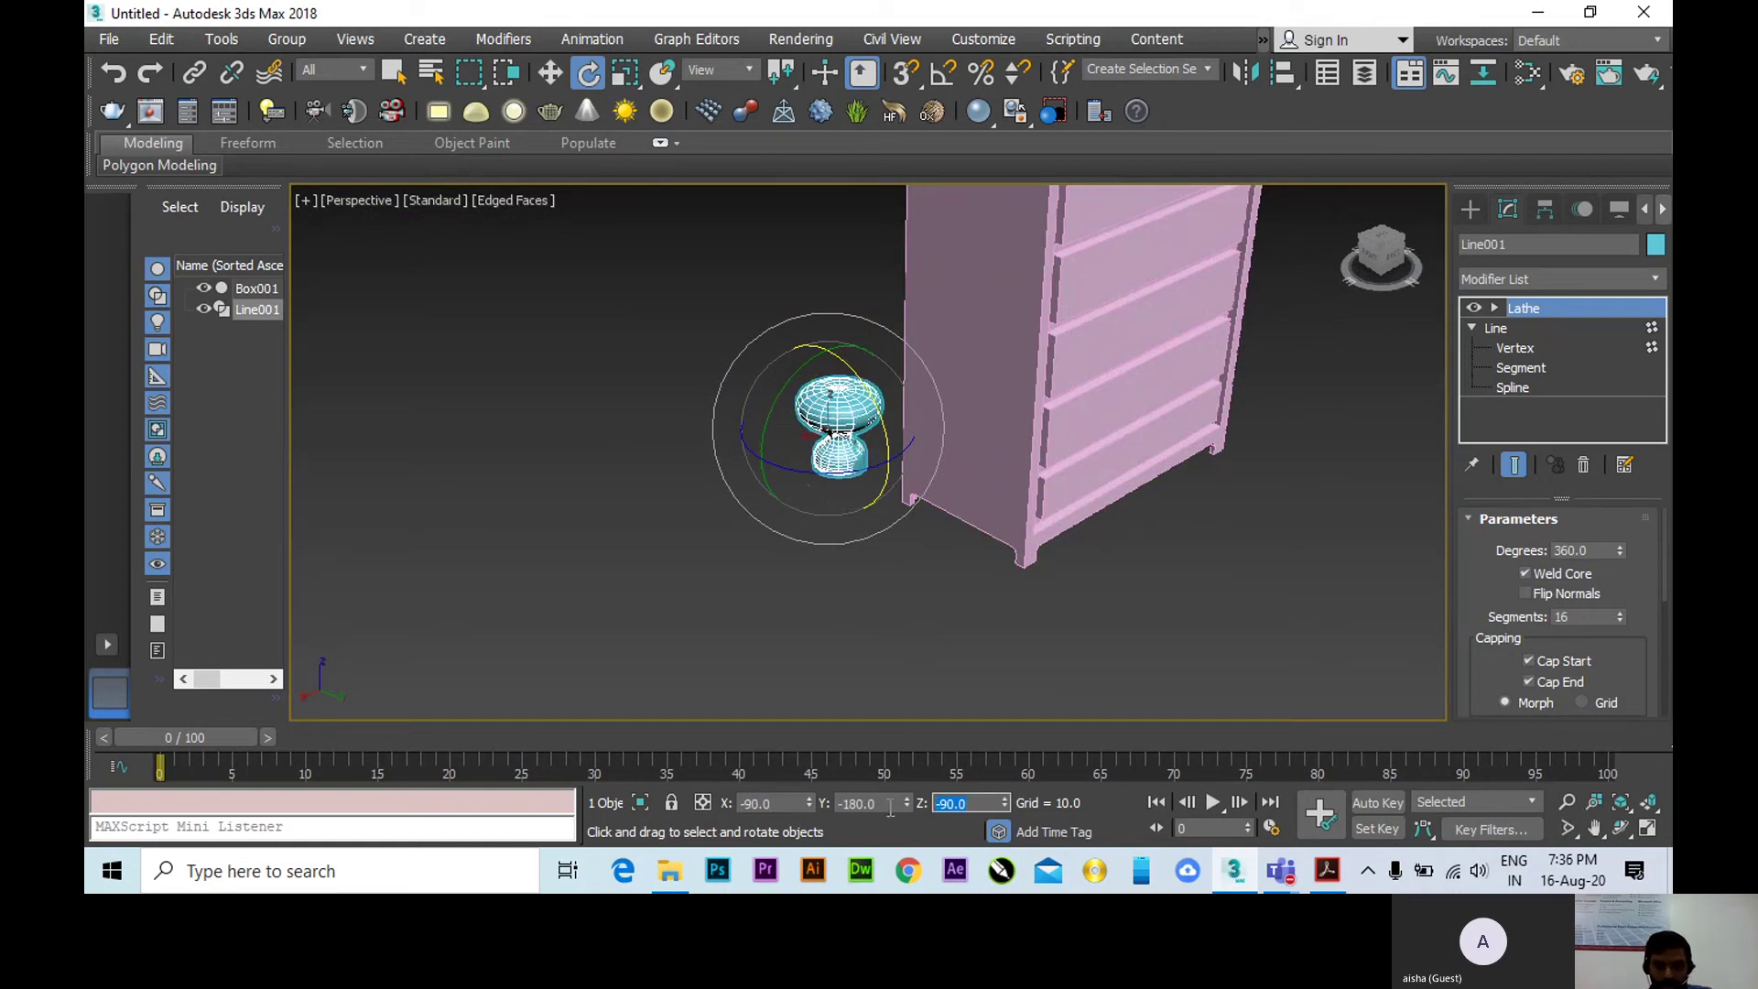
Set the knob's Y rotation to 90 so that it lies horizontally.
click(859, 802)
text(90)
key(Return)
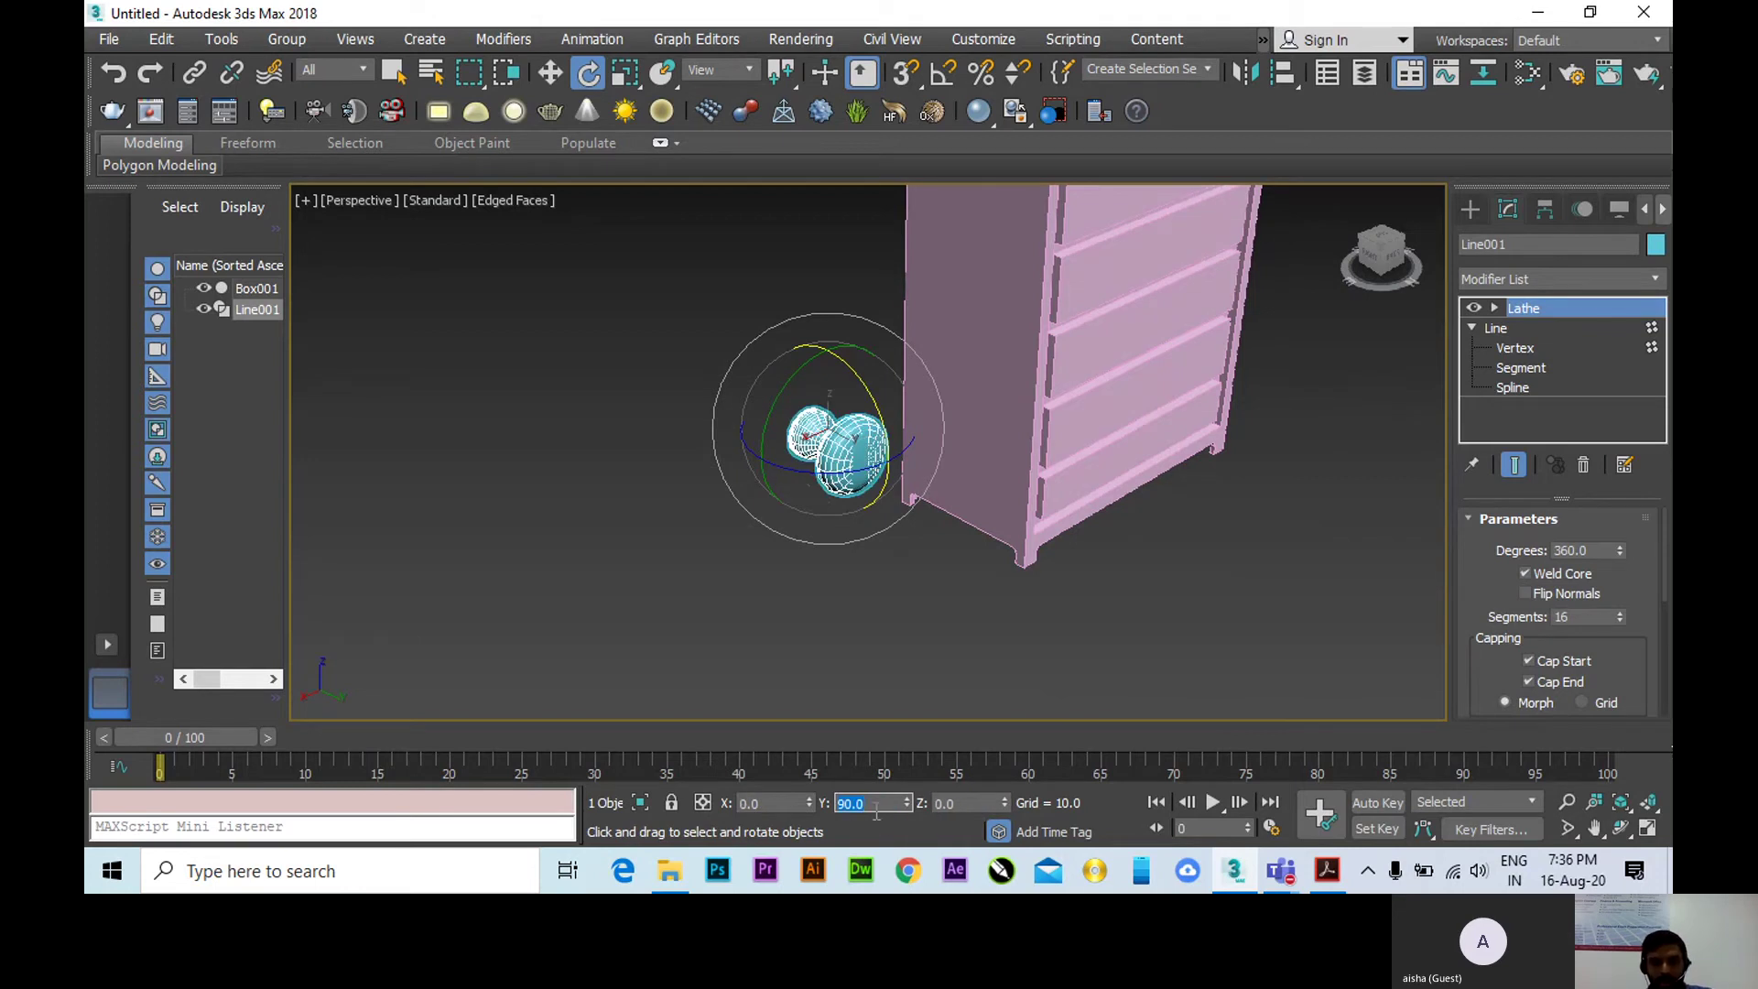
scroll(864, 525, up, 5)
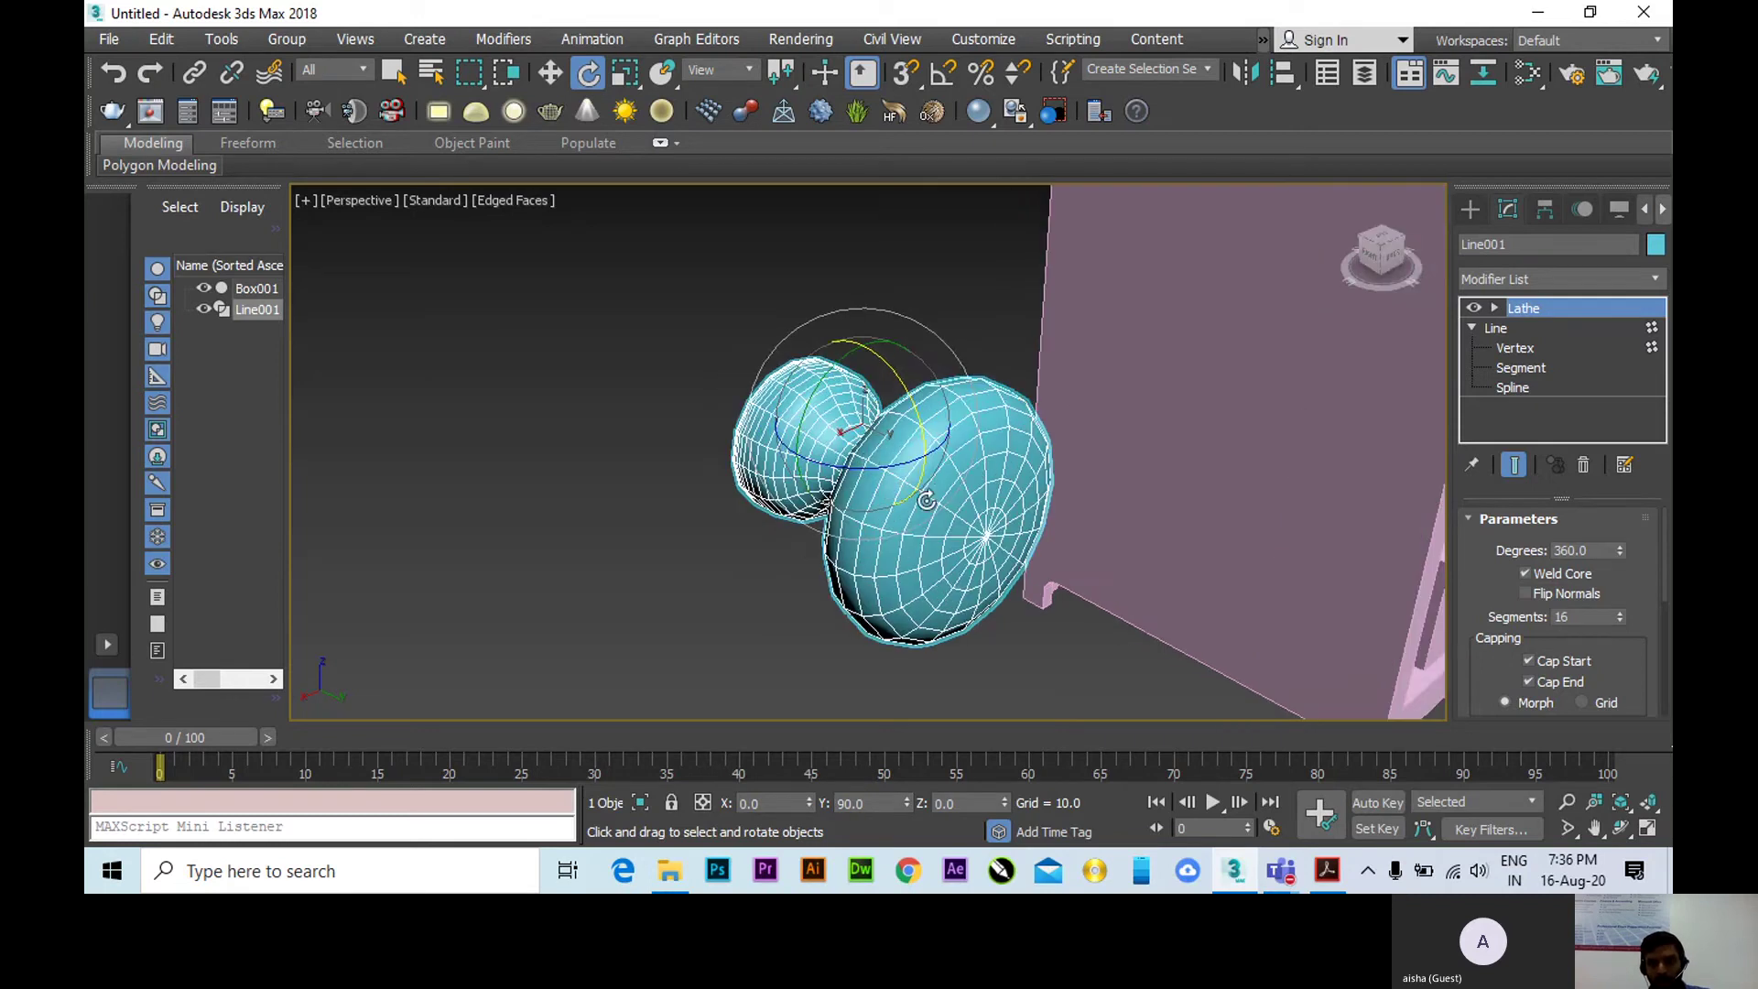
scroll(925, 499, down, 2)
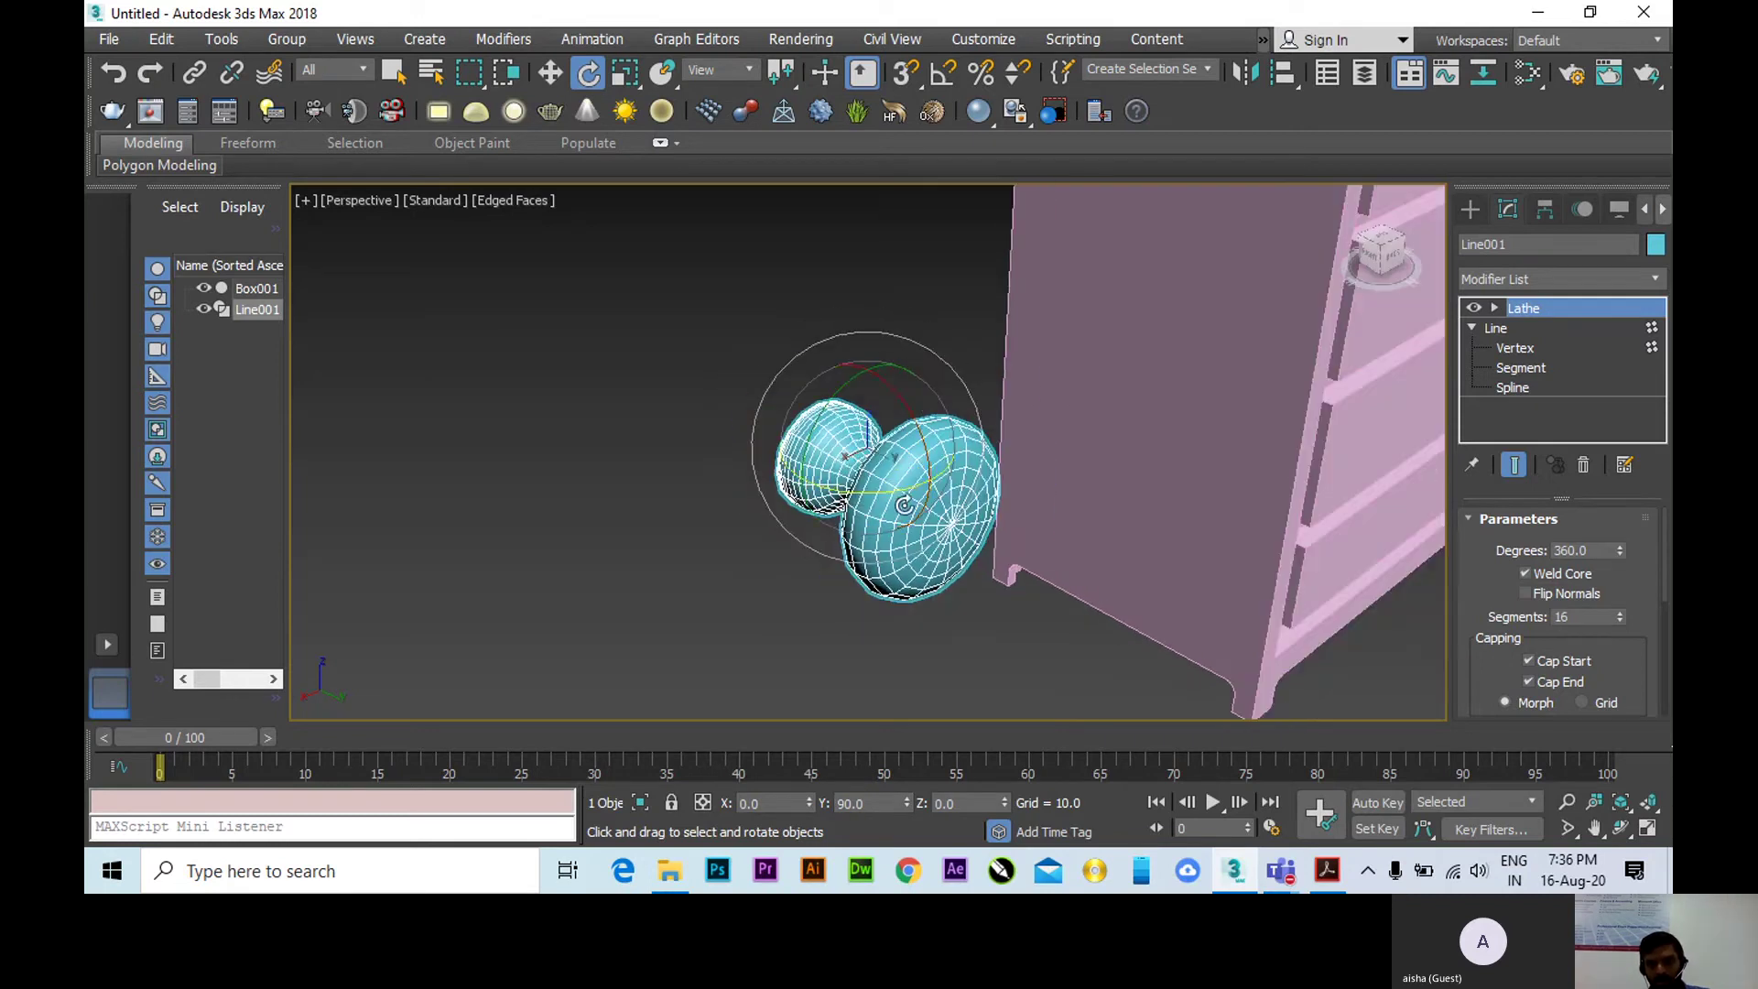
Turn off Edged Faces in the Perspective view and move the knob along X past the cabinet, to about X -39.6.
click(560, 73)
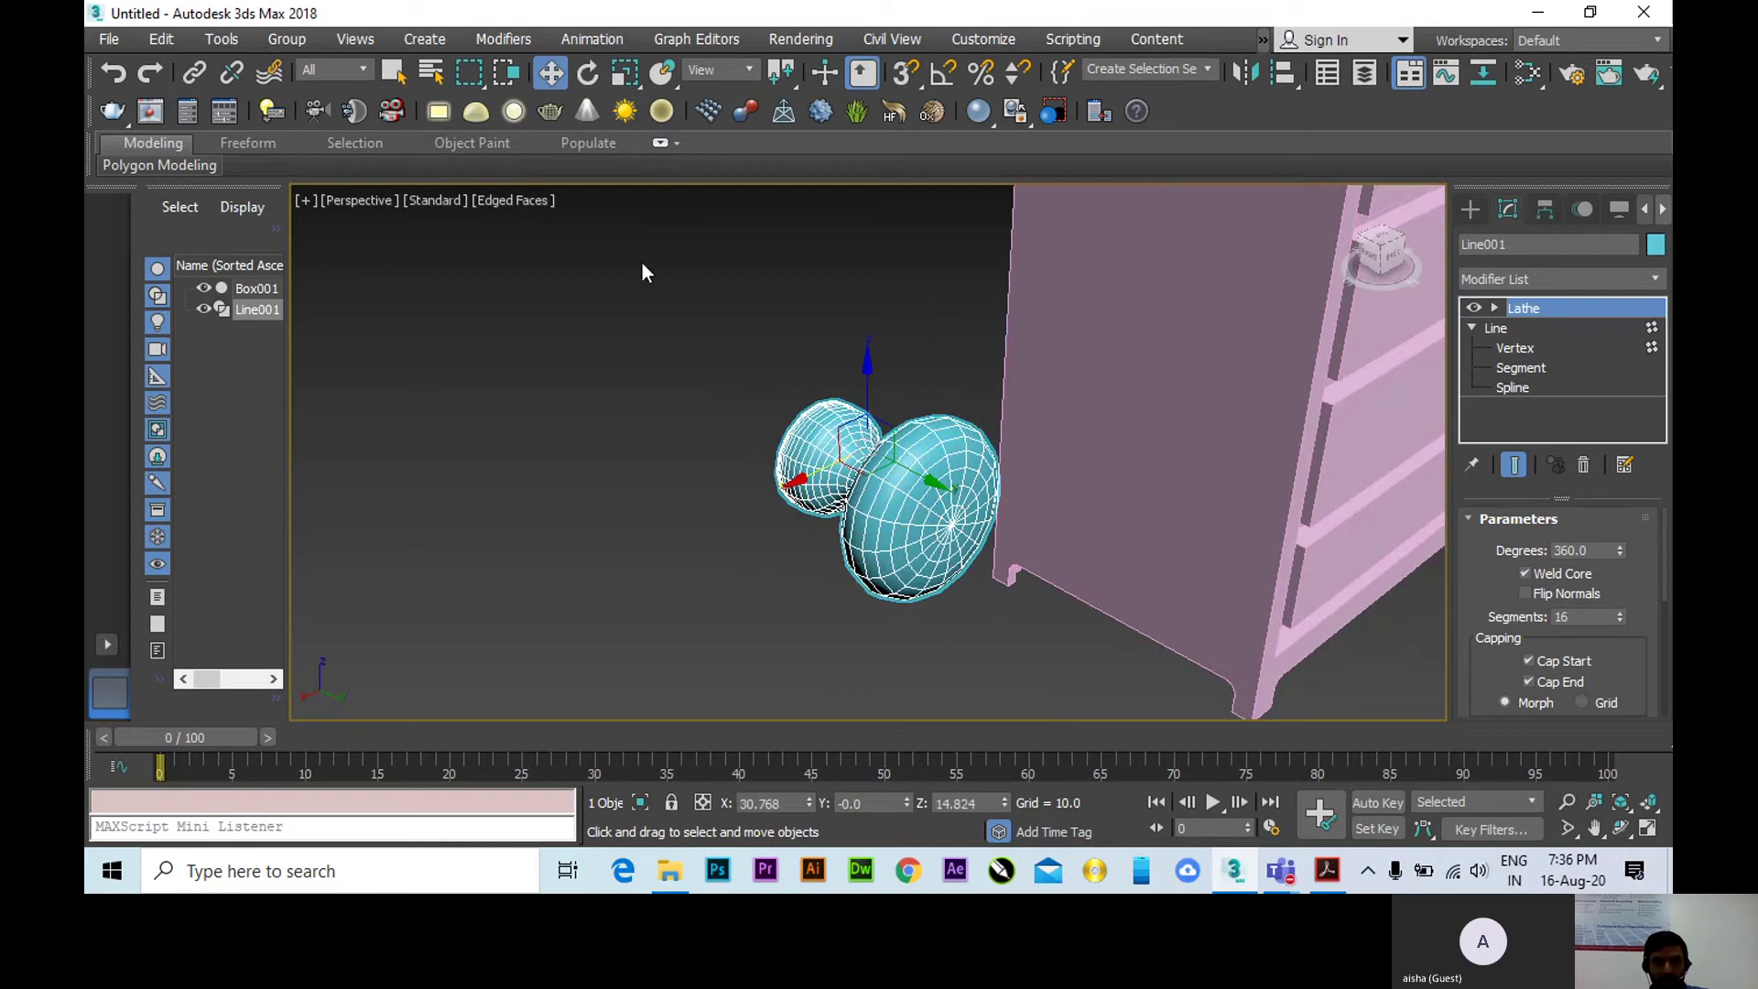
click(514, 198)
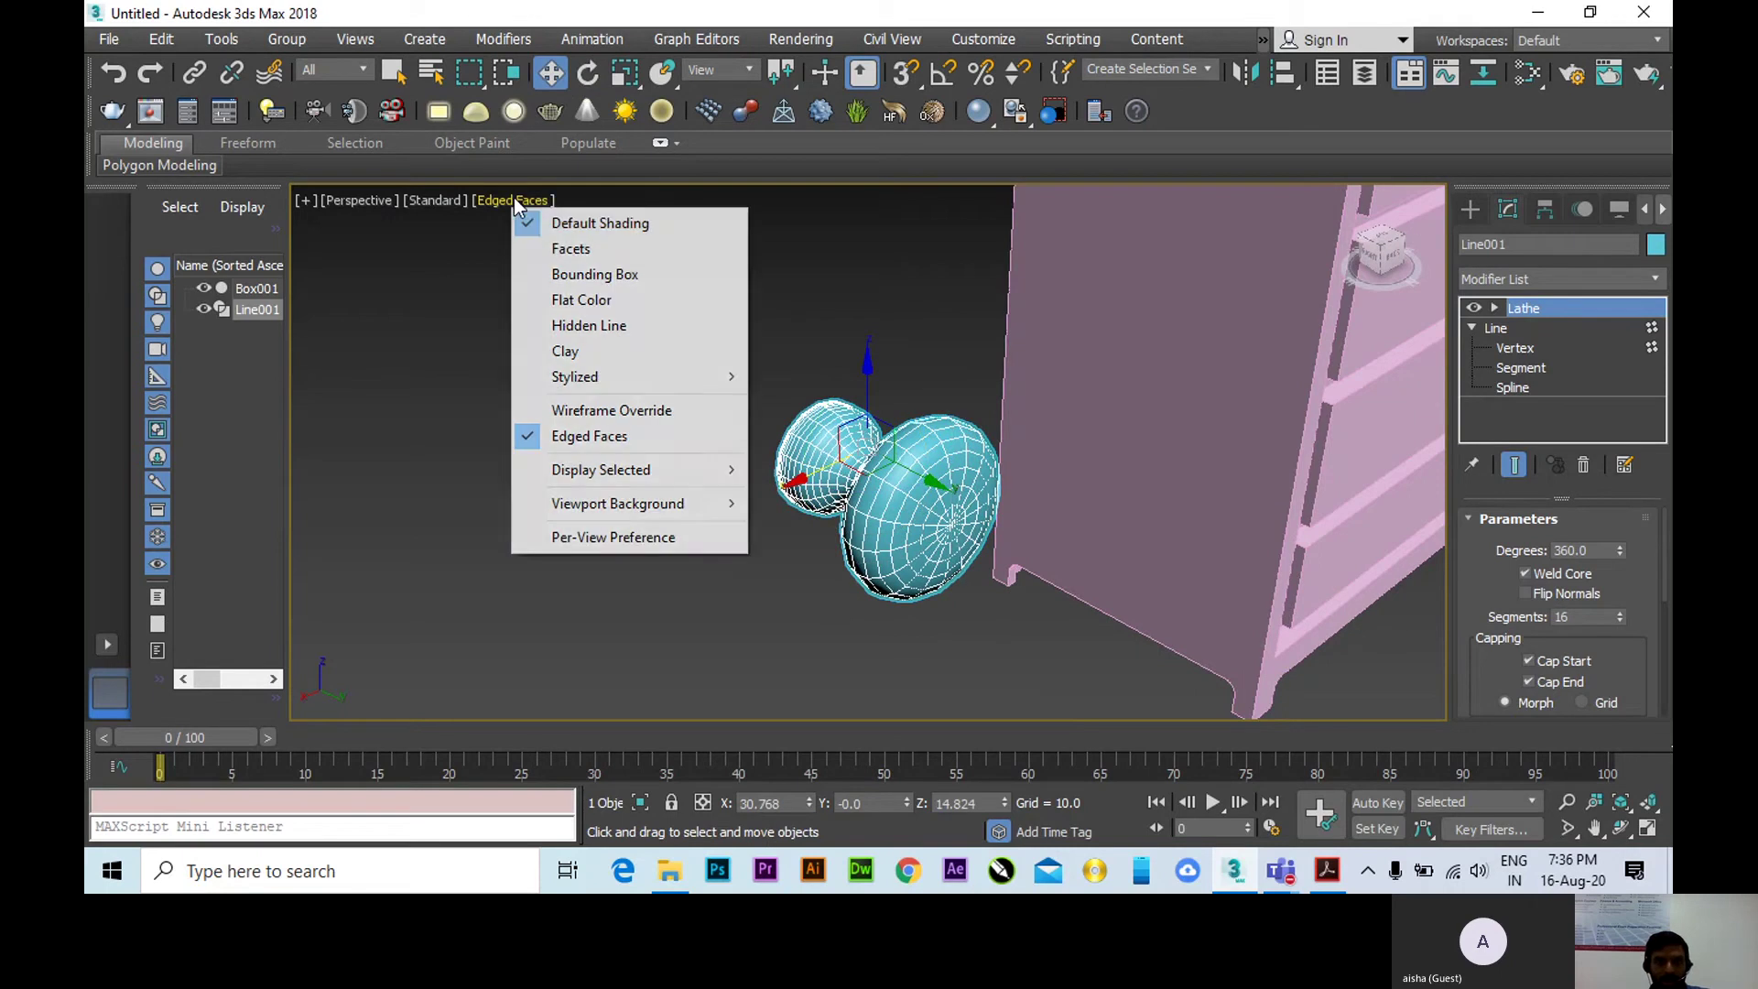
click(618, 438)
scroll(856, 448, down, 3)
scroll(856, 448, down, 4)
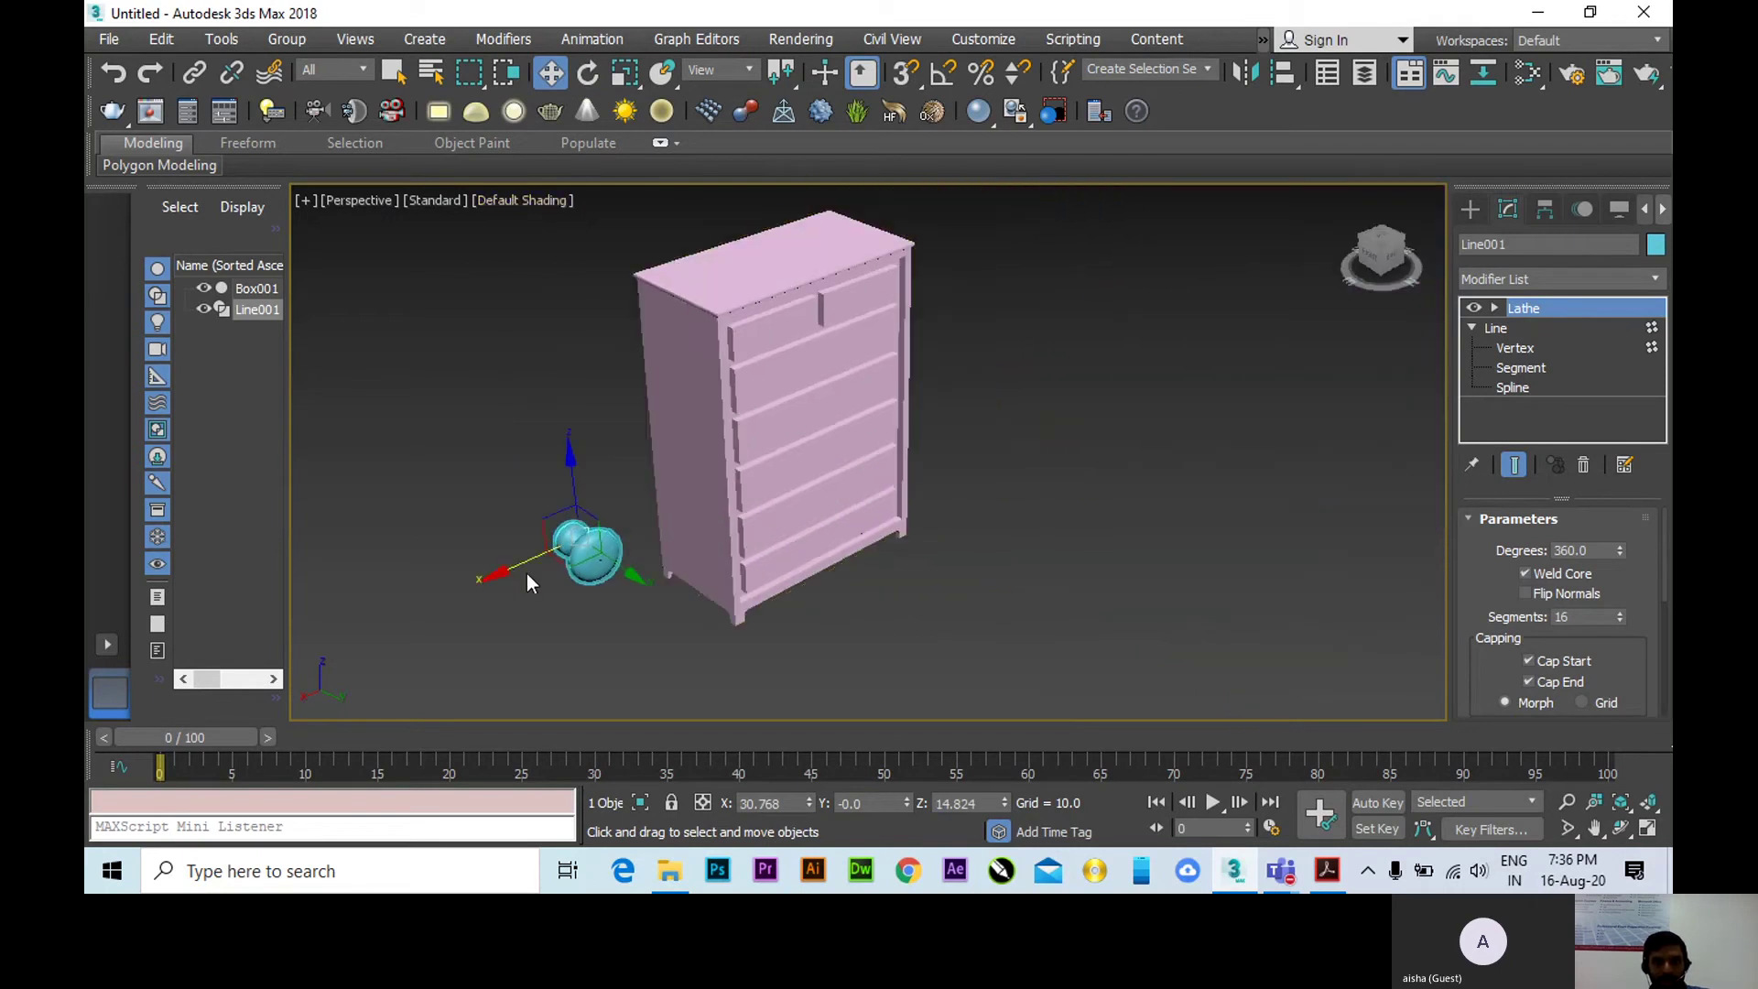
drag(505, 575, 913, 406)
scroll(906, 402, up, 2)
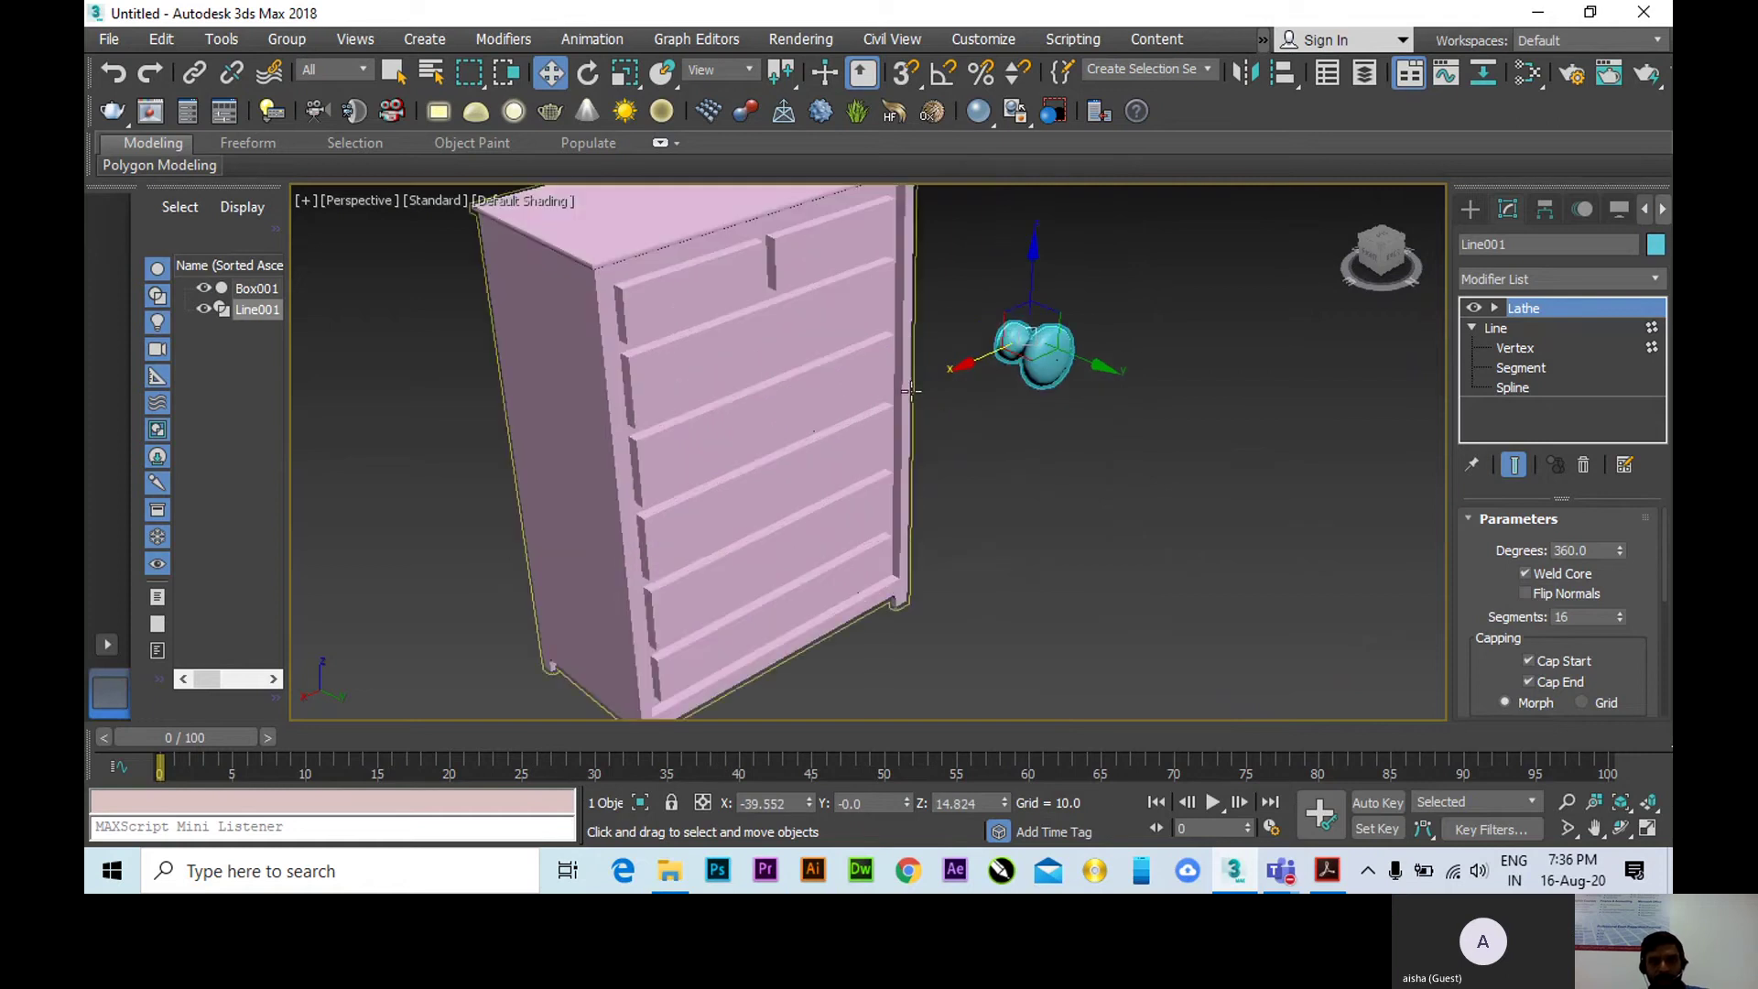
In a wireframe Front view, move the knob onto the top-right small drawer, to about X 7.06 and Z 36.73.
key(f)
middle_drag(793, 437, 921, 402)
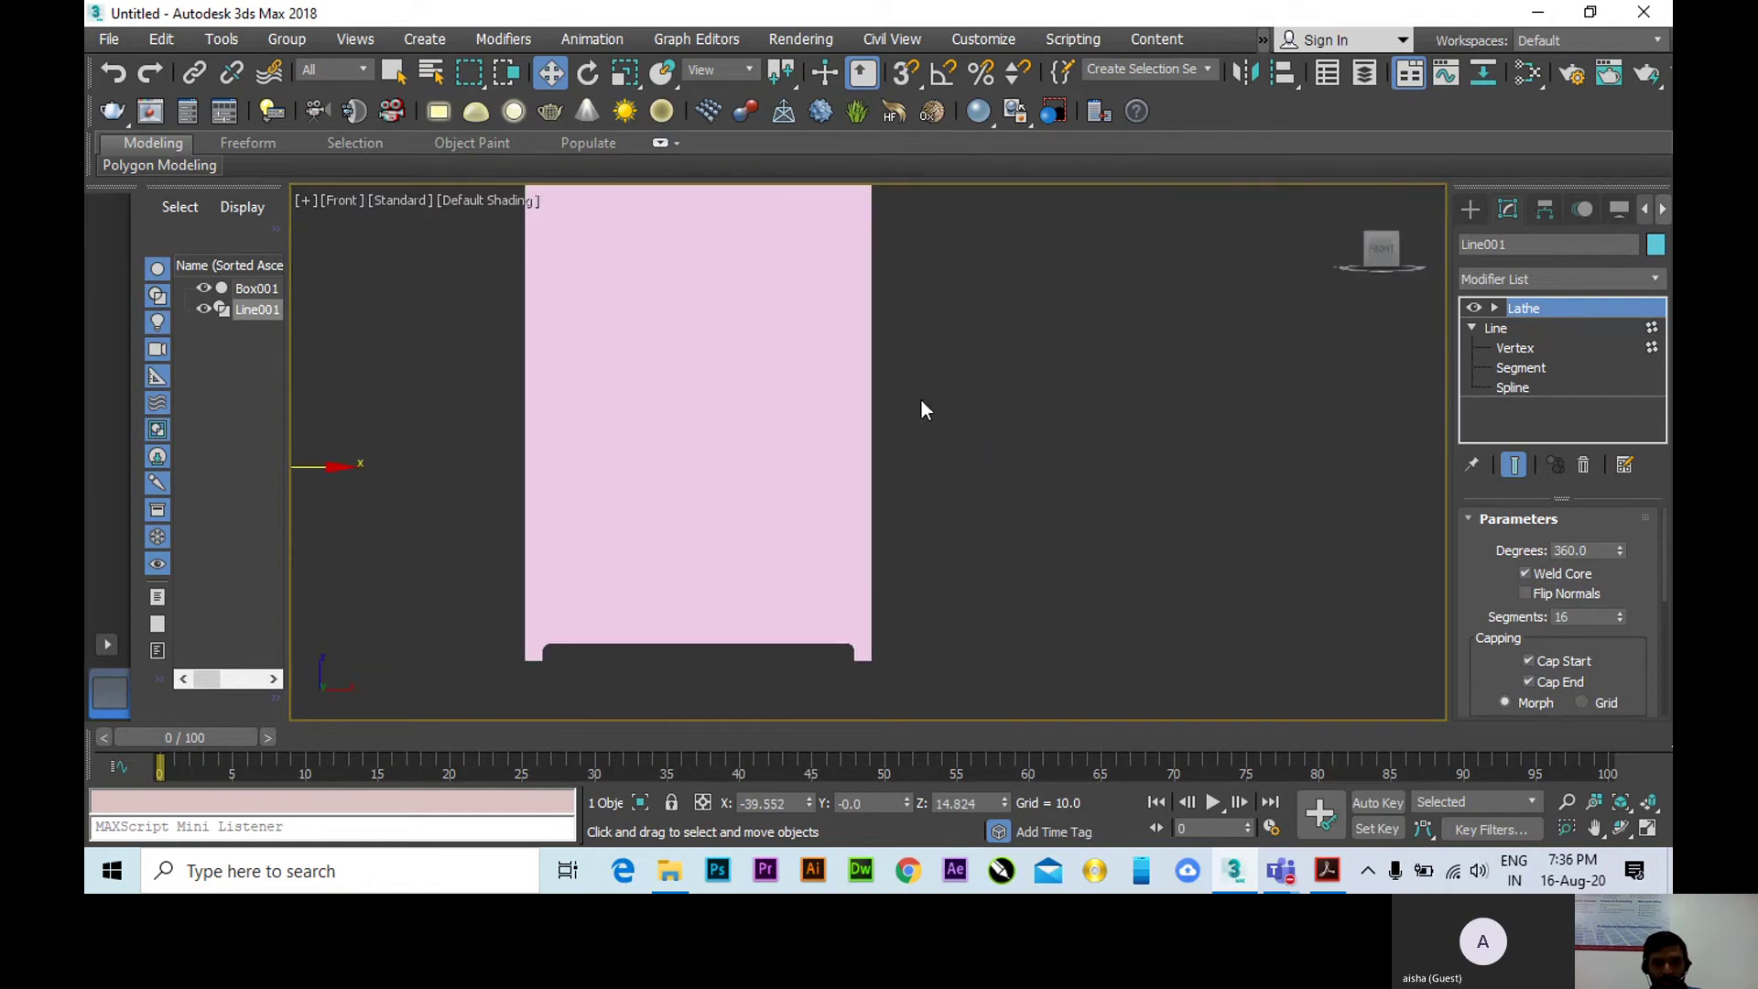
scroll(921, 403, down, 4)
click(496, 203)
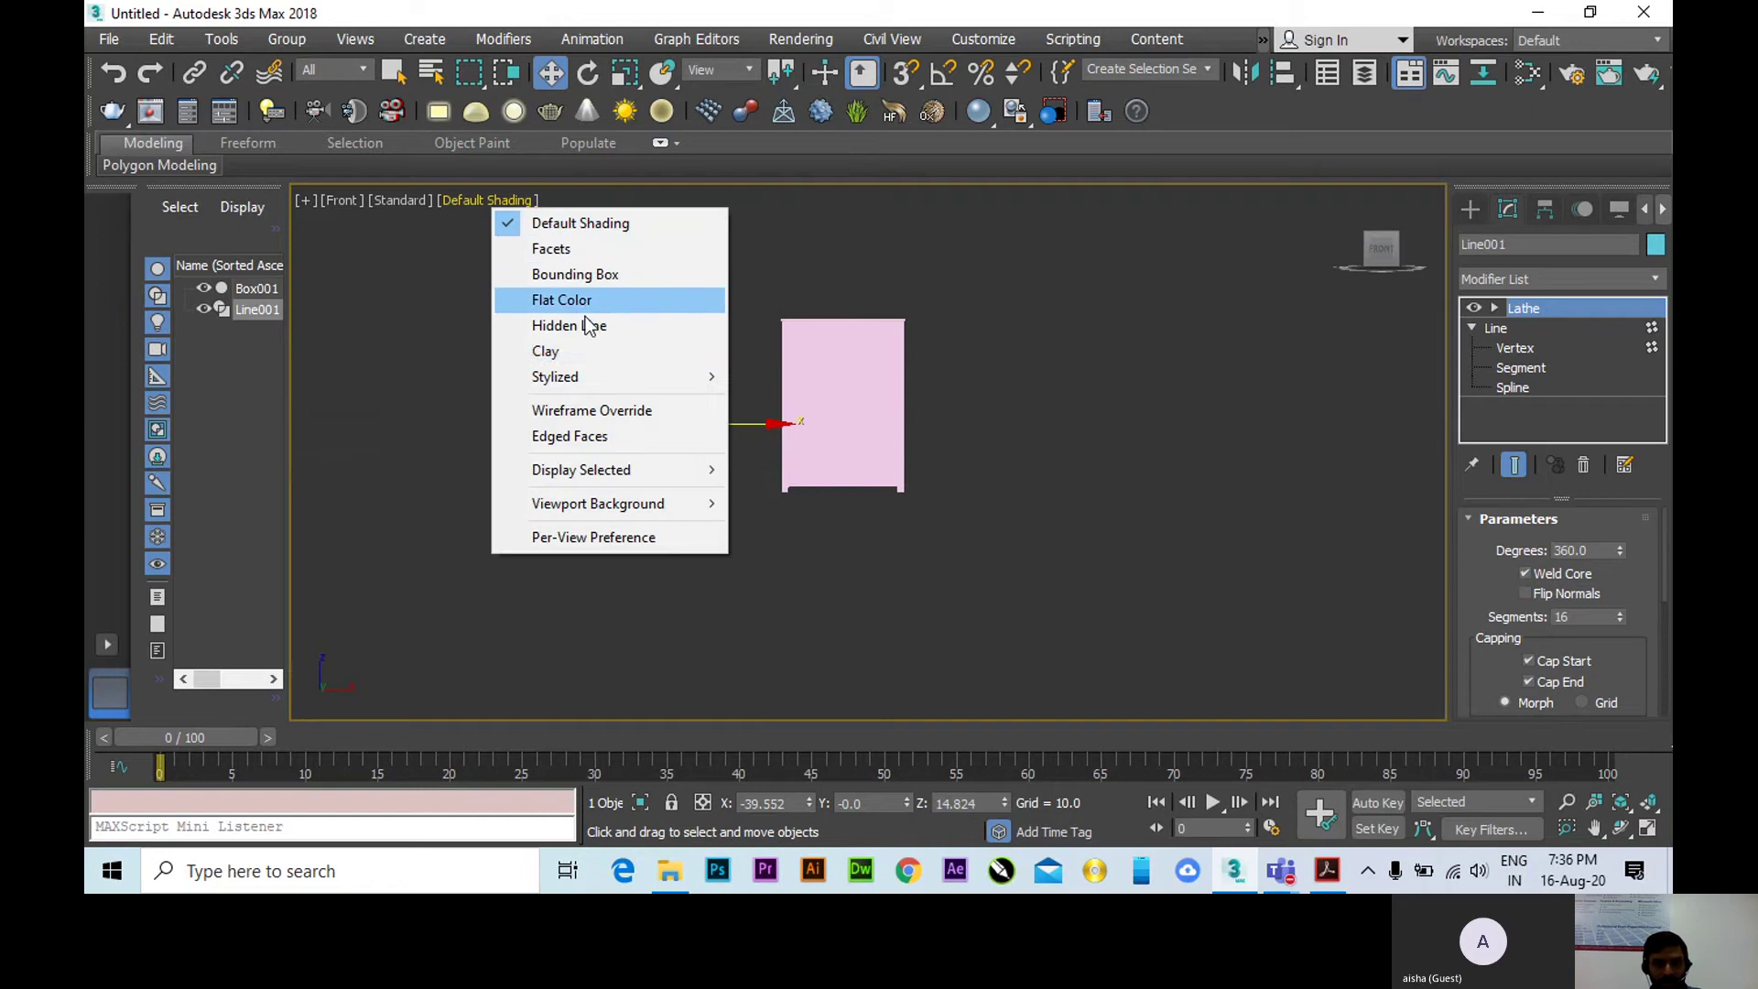
click(595, 410)
scroll(596, 425, up, 3)
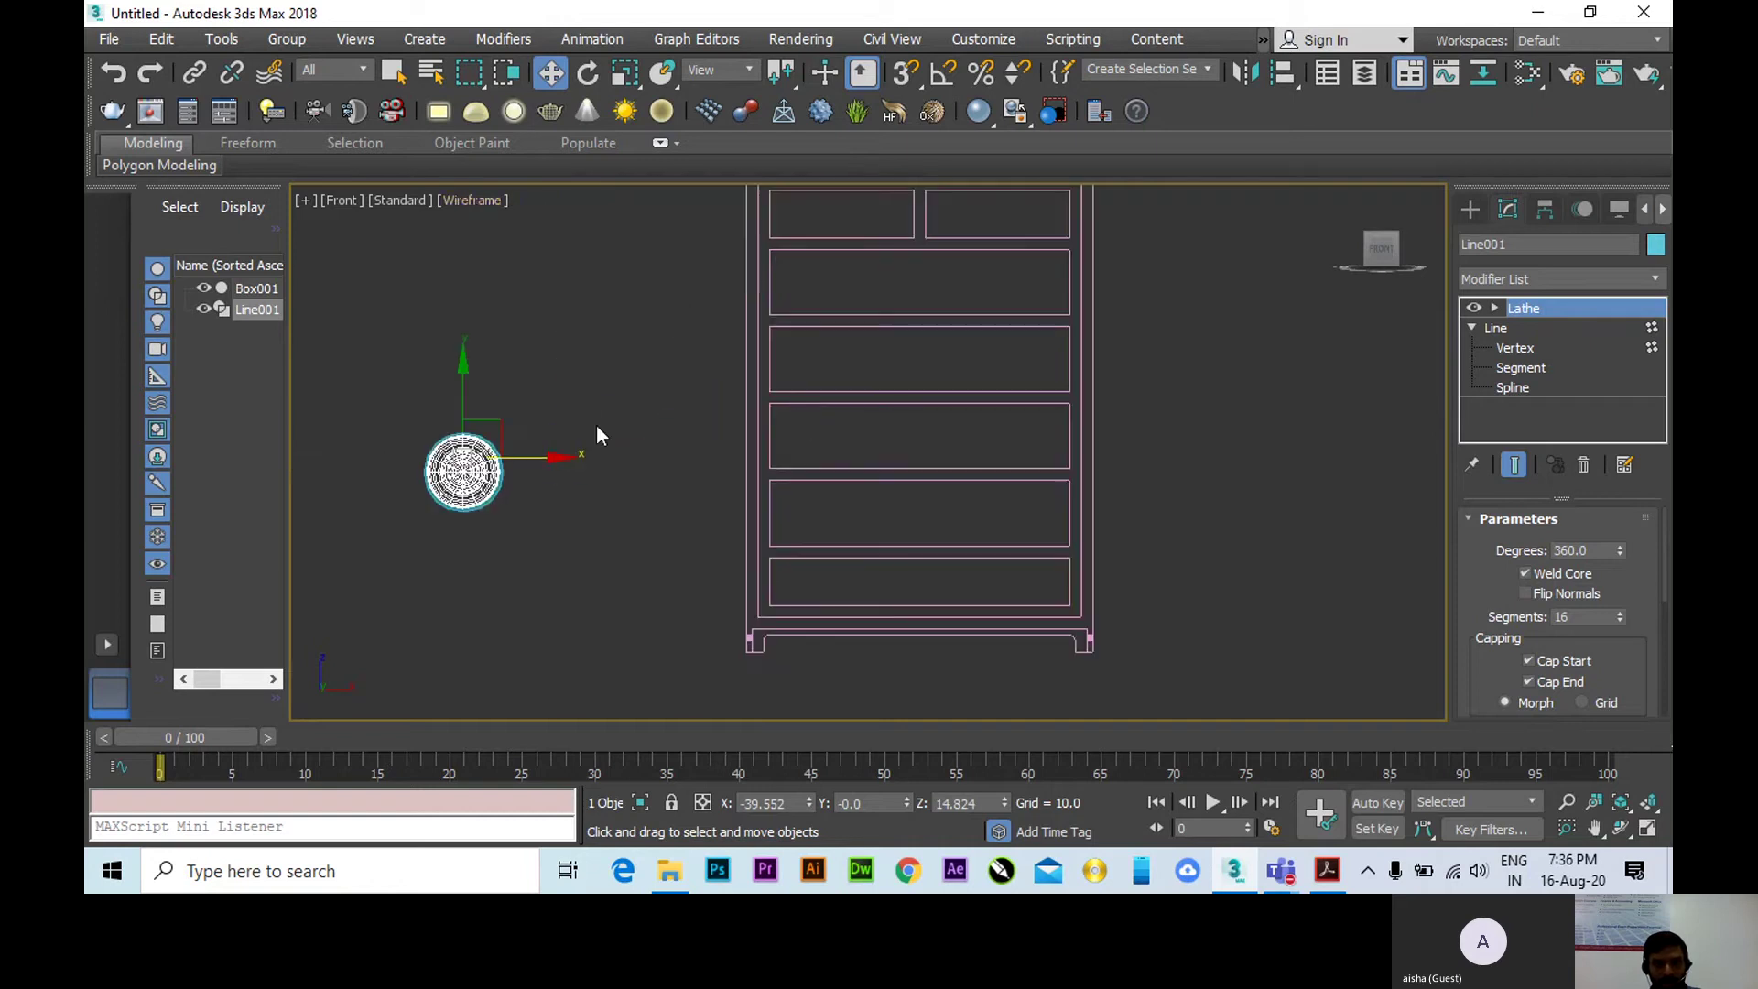
drag(550, 455, 1085, 456)
middle_drag(1023, 411, 942, 562)
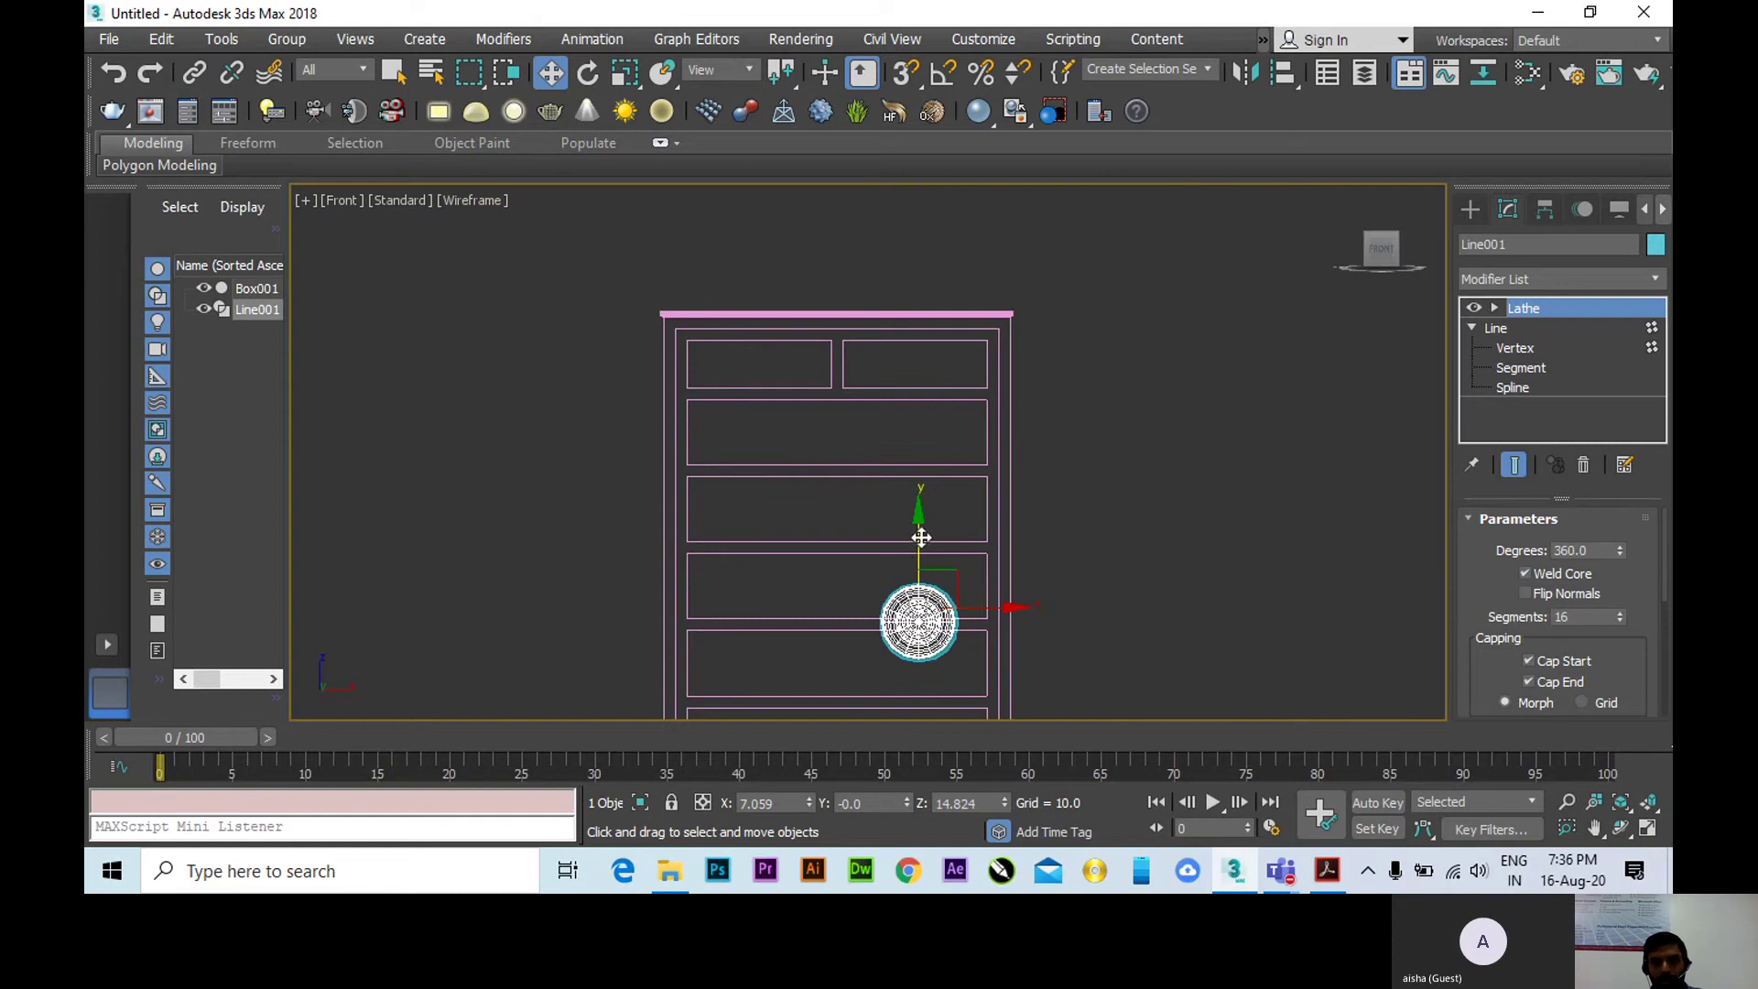
drag(921, 538, 916, 318)
scroll(916, 321, up, 5)
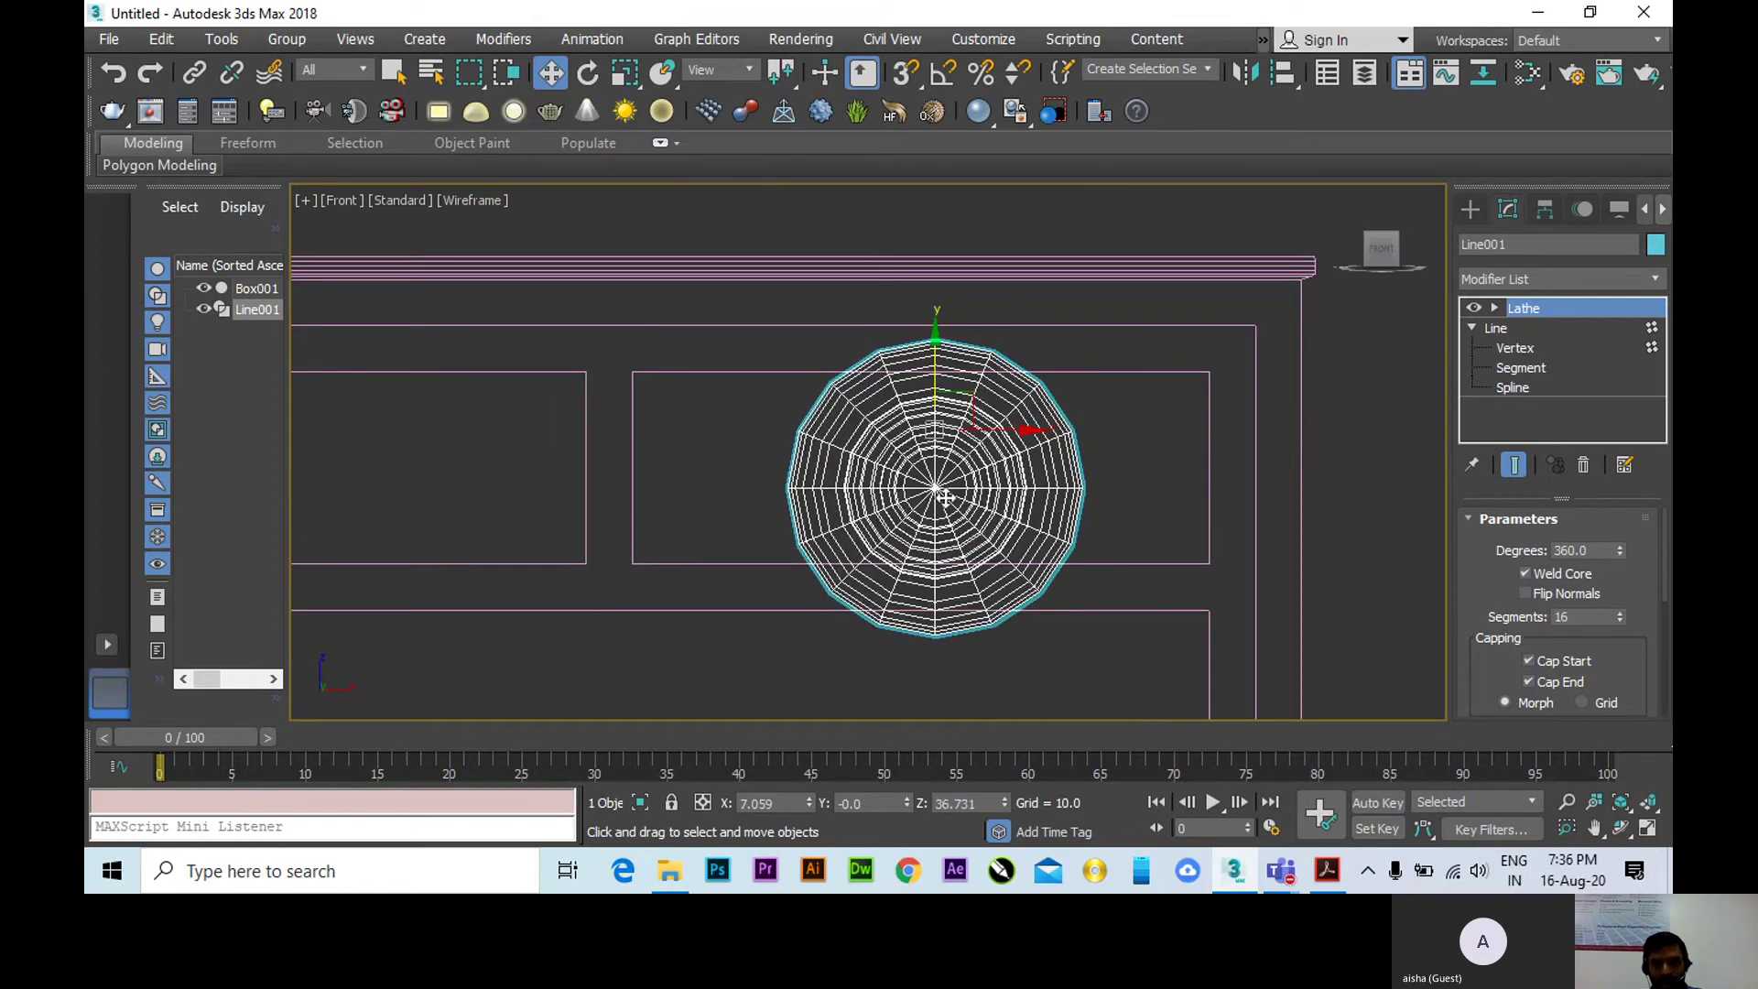
Uniformly scale the knob down to fit well within the top-right drawer and centre it vertically at about Z 36.38.
click(630, 80)
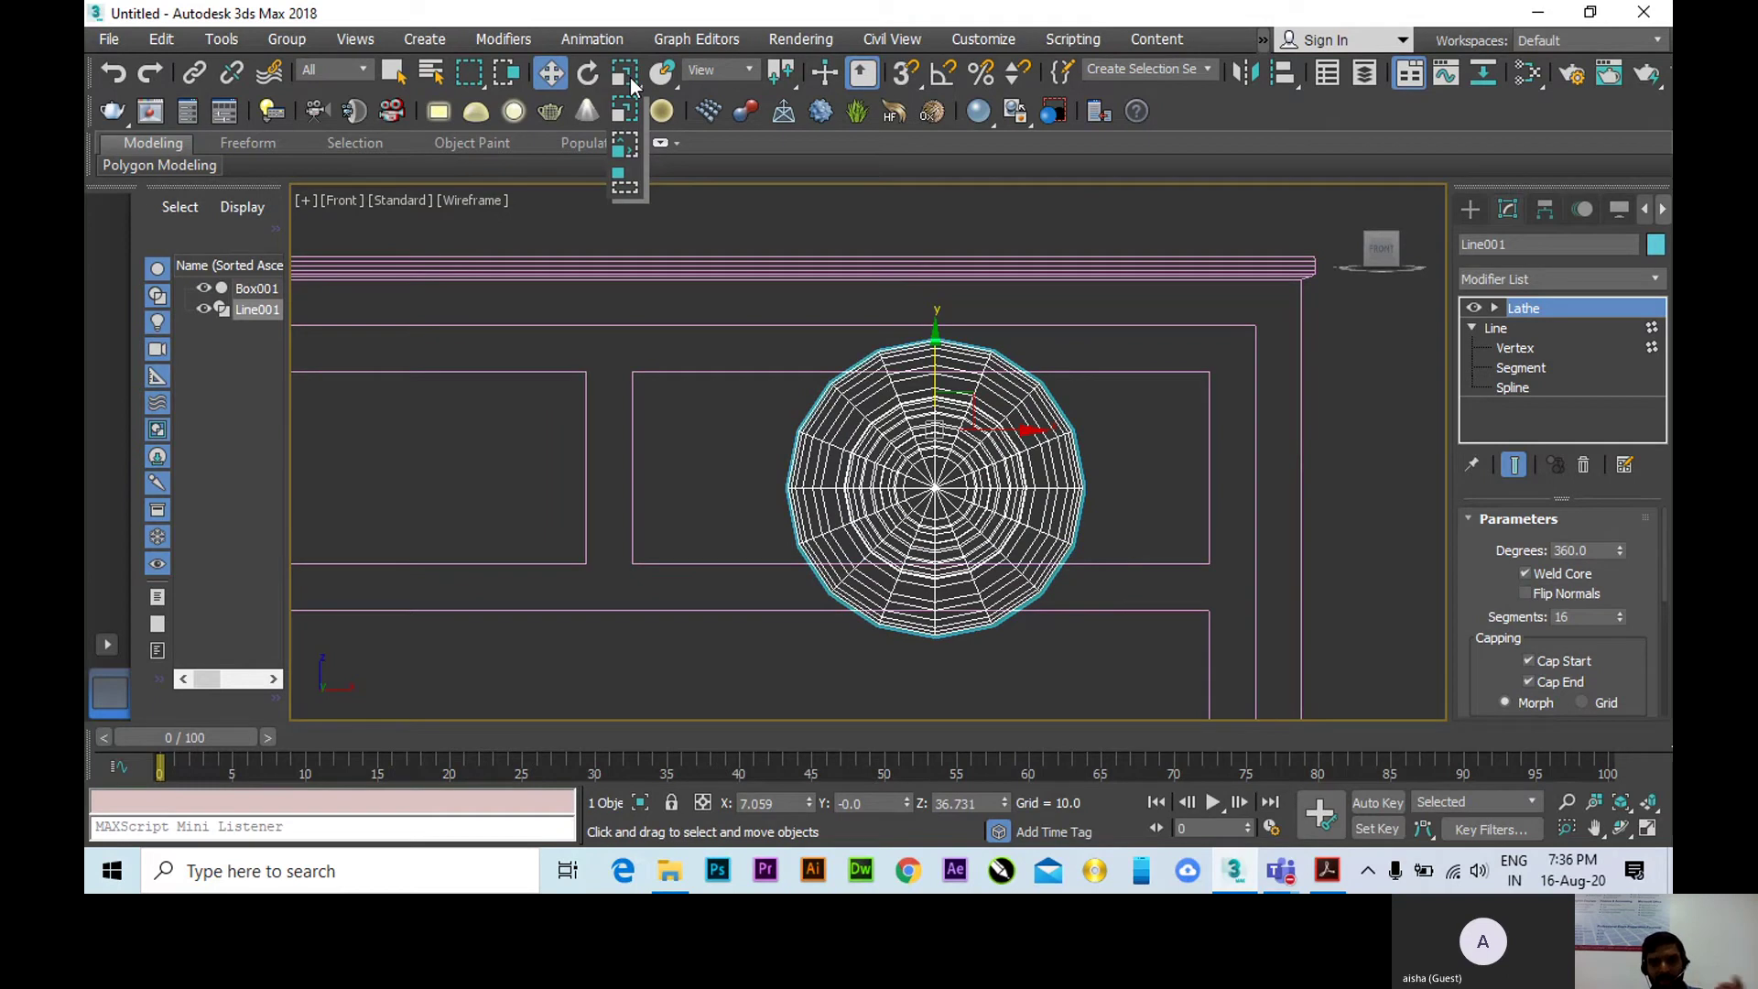
drag(630, 80, 630, 111)
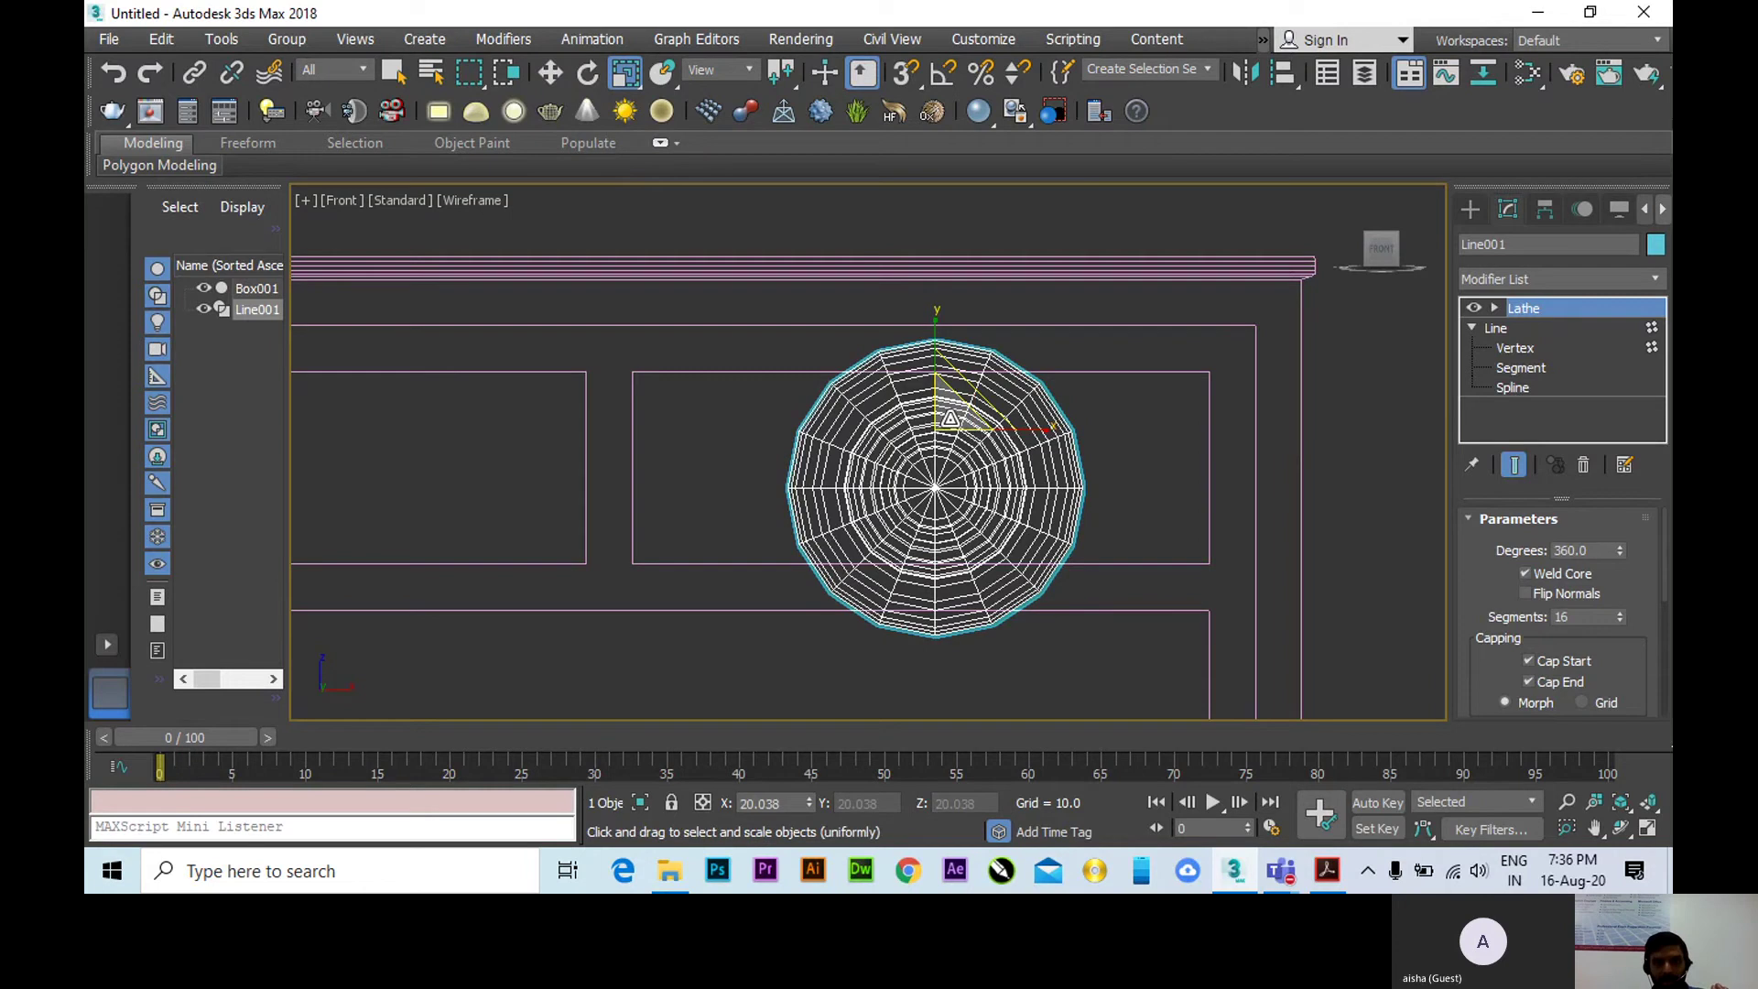
drag(949, 418, 1033, 622)
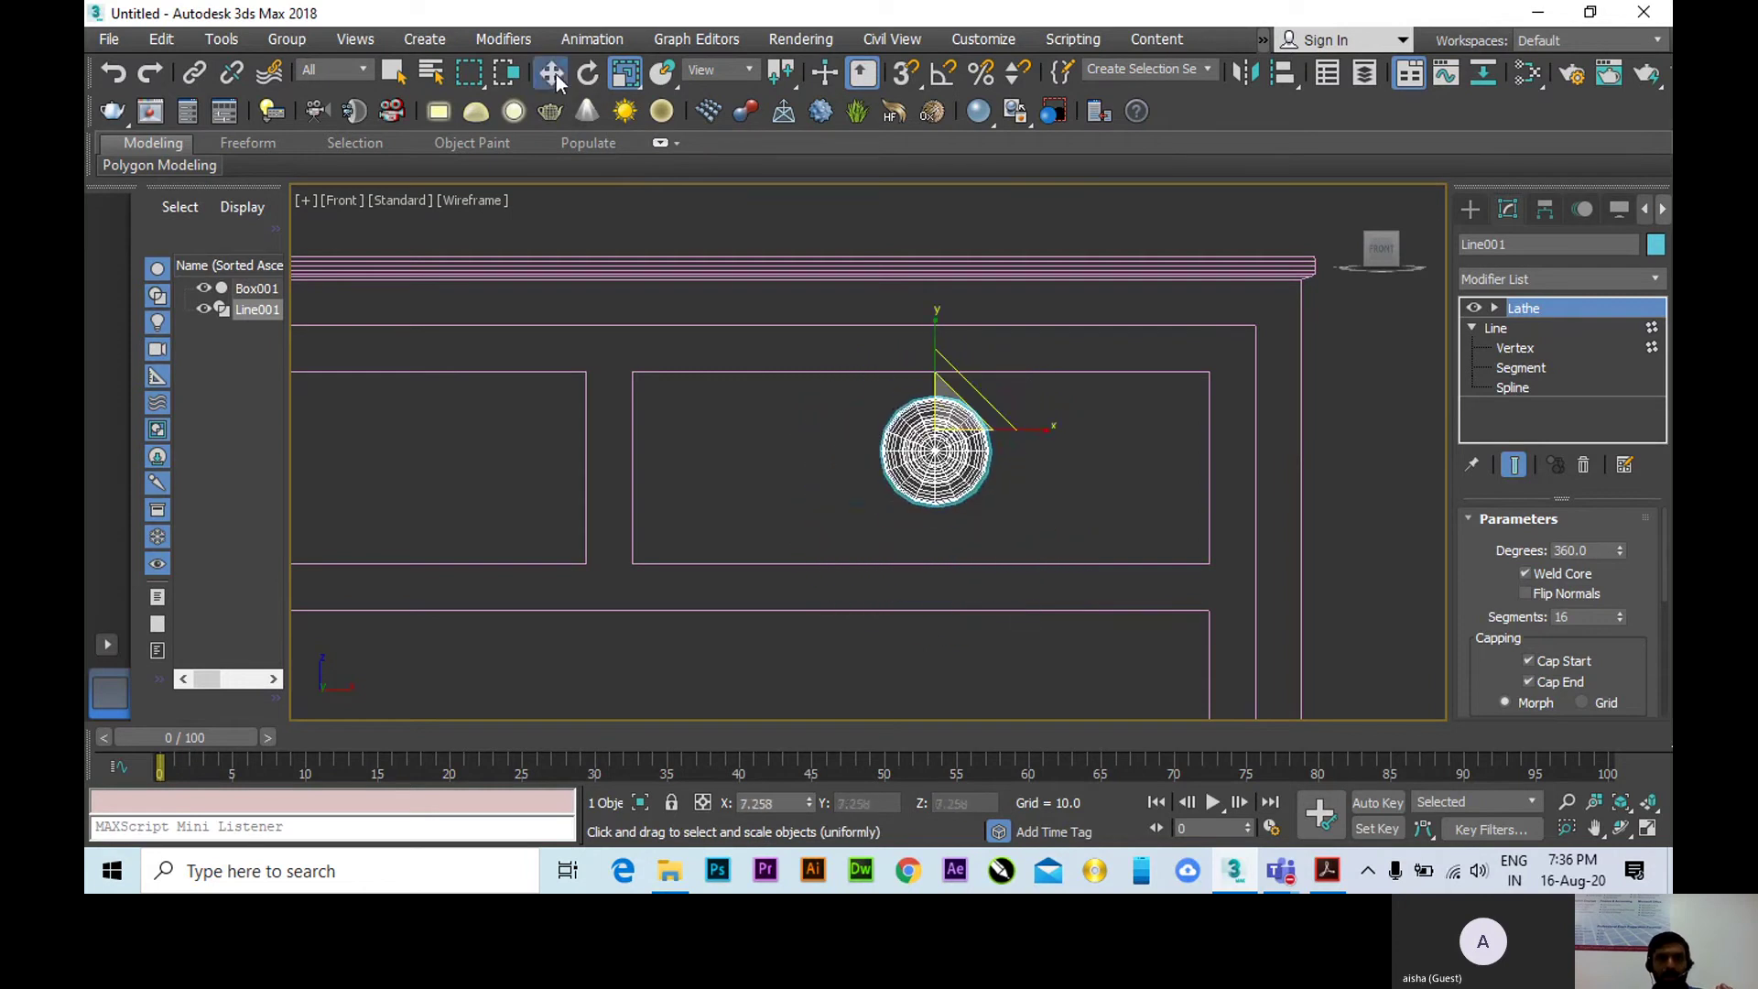
click(552, 73)
drag(934, 364, 935, 375)
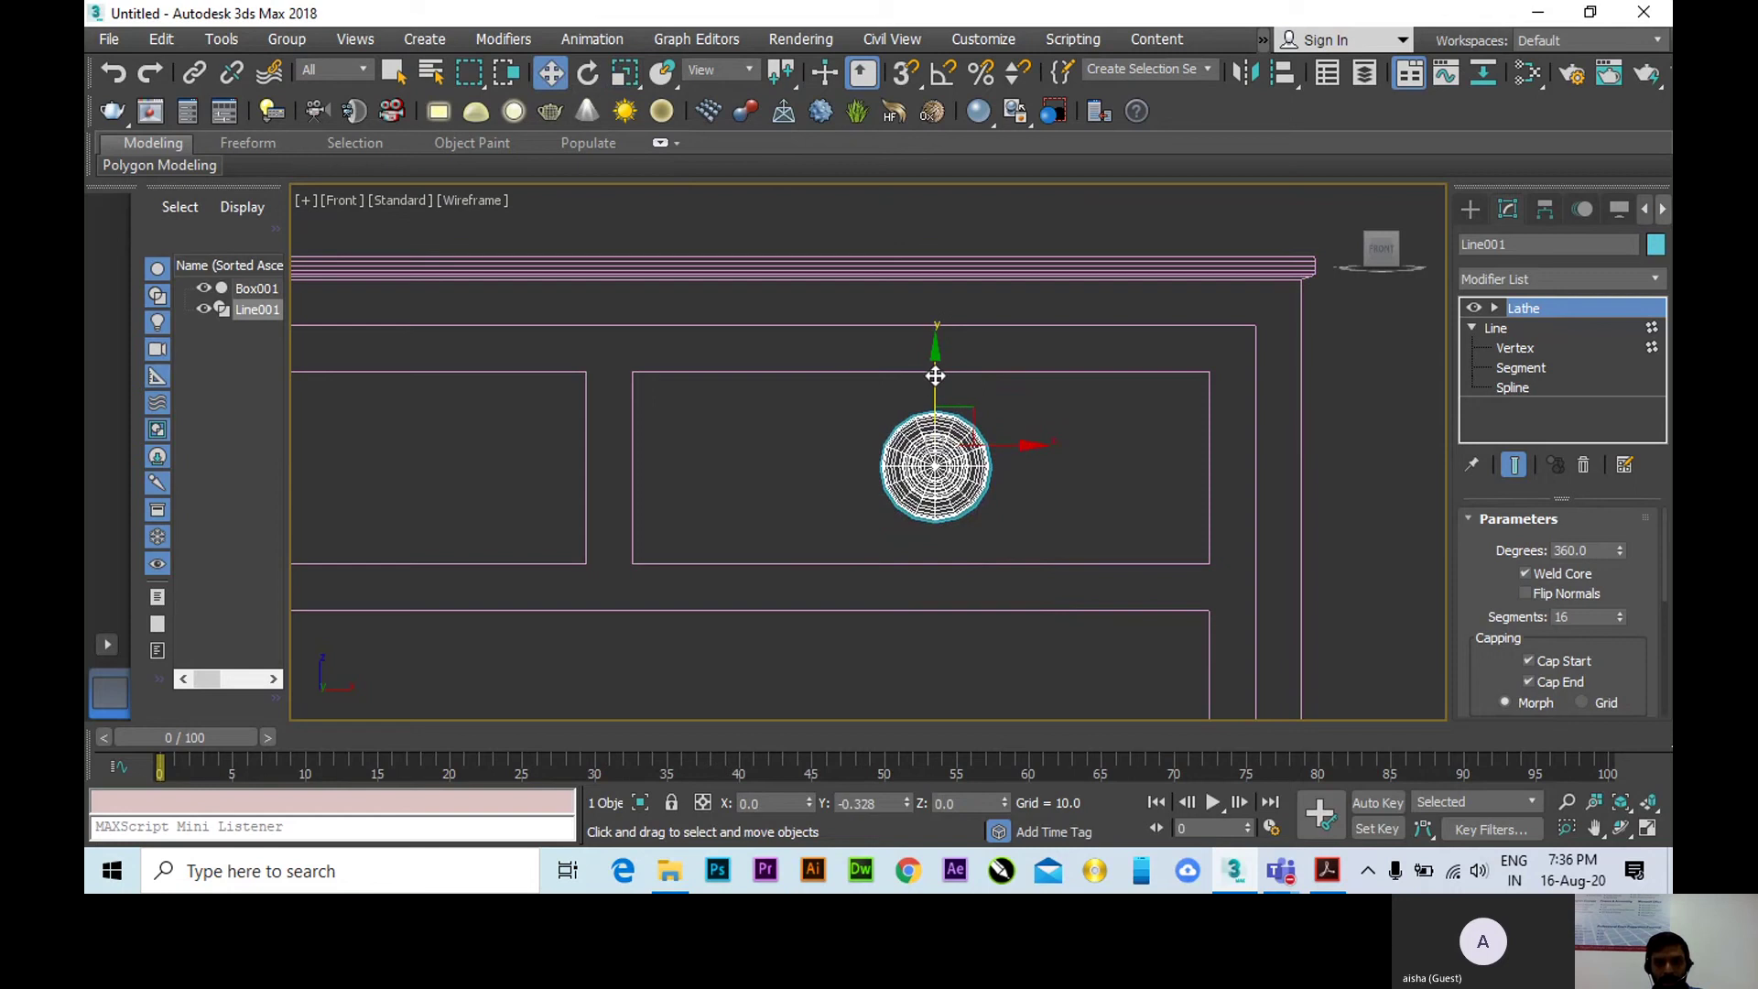
drag(624, 73, 626, 113)
drag(958, 446, 952, 462)
middle_drag(898, 507, 992, 466)
In the Top view, move the knob along Y to about 8.19 so its base sits in the drawer front.
click(549, 73)
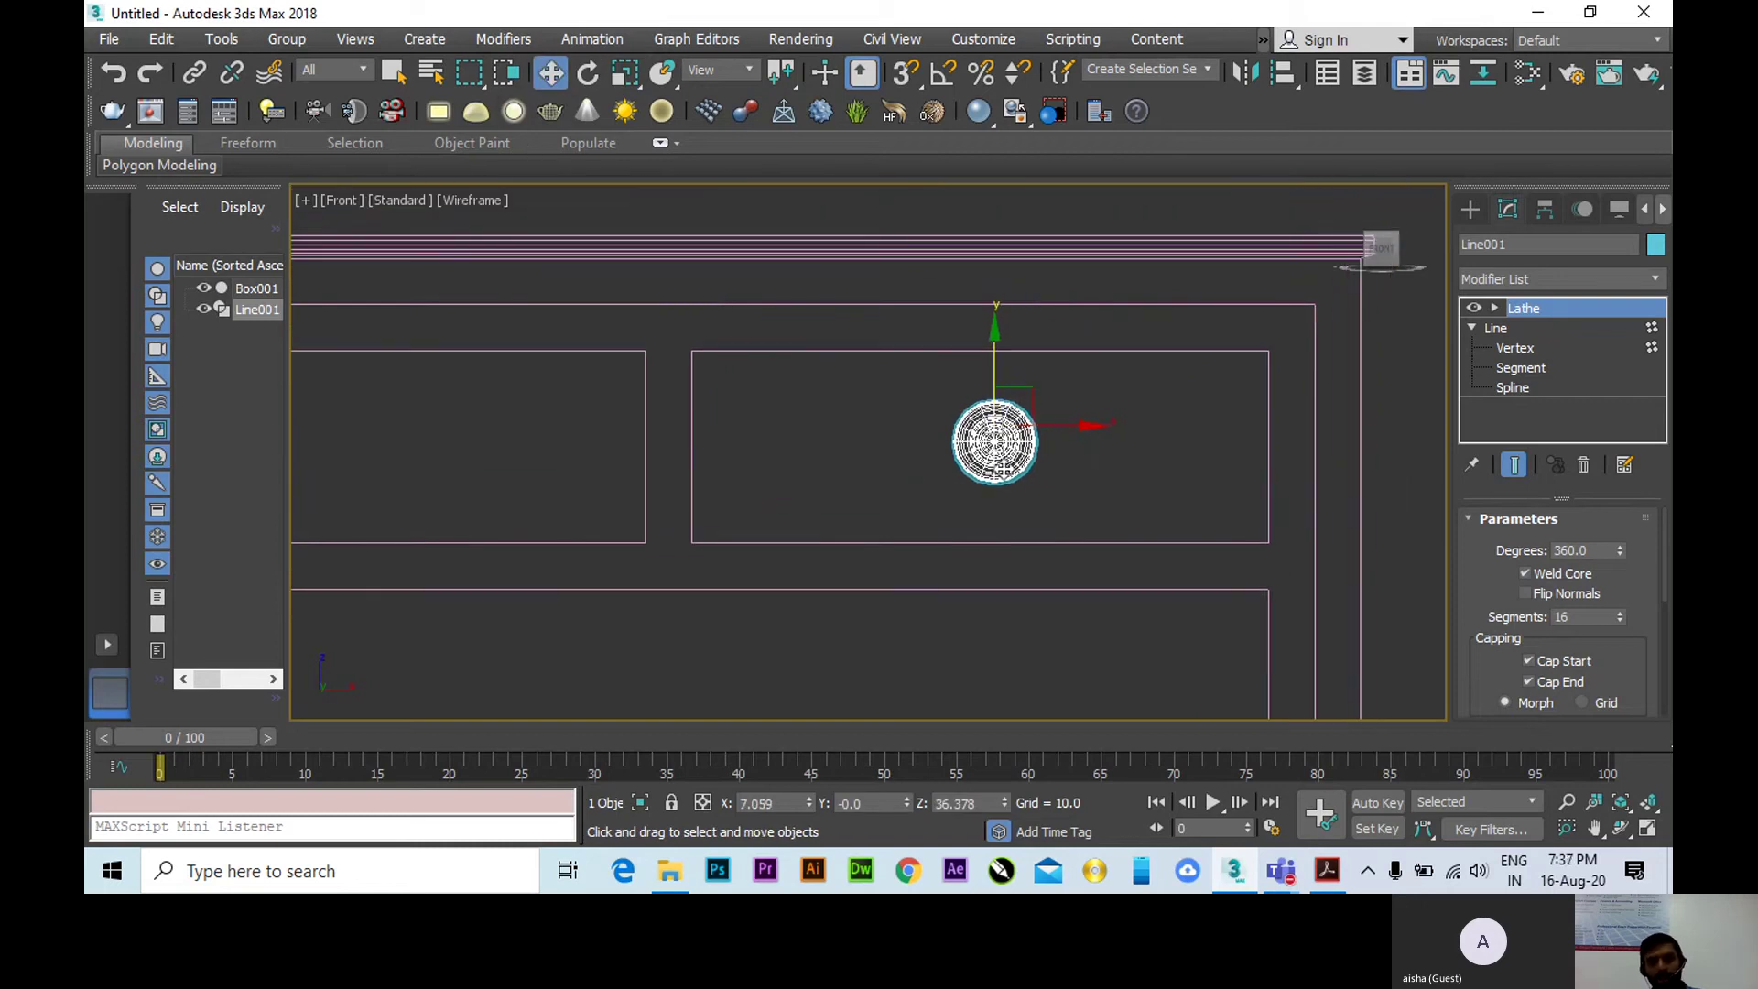
key(t)
middle_drag(1159, 459, 926, 553)
scroll(956, 353, down, 3)
scroll(978, 382, down, 3)
scroll(952, 327, up, 3)
scroll(948, 584, up, 3)
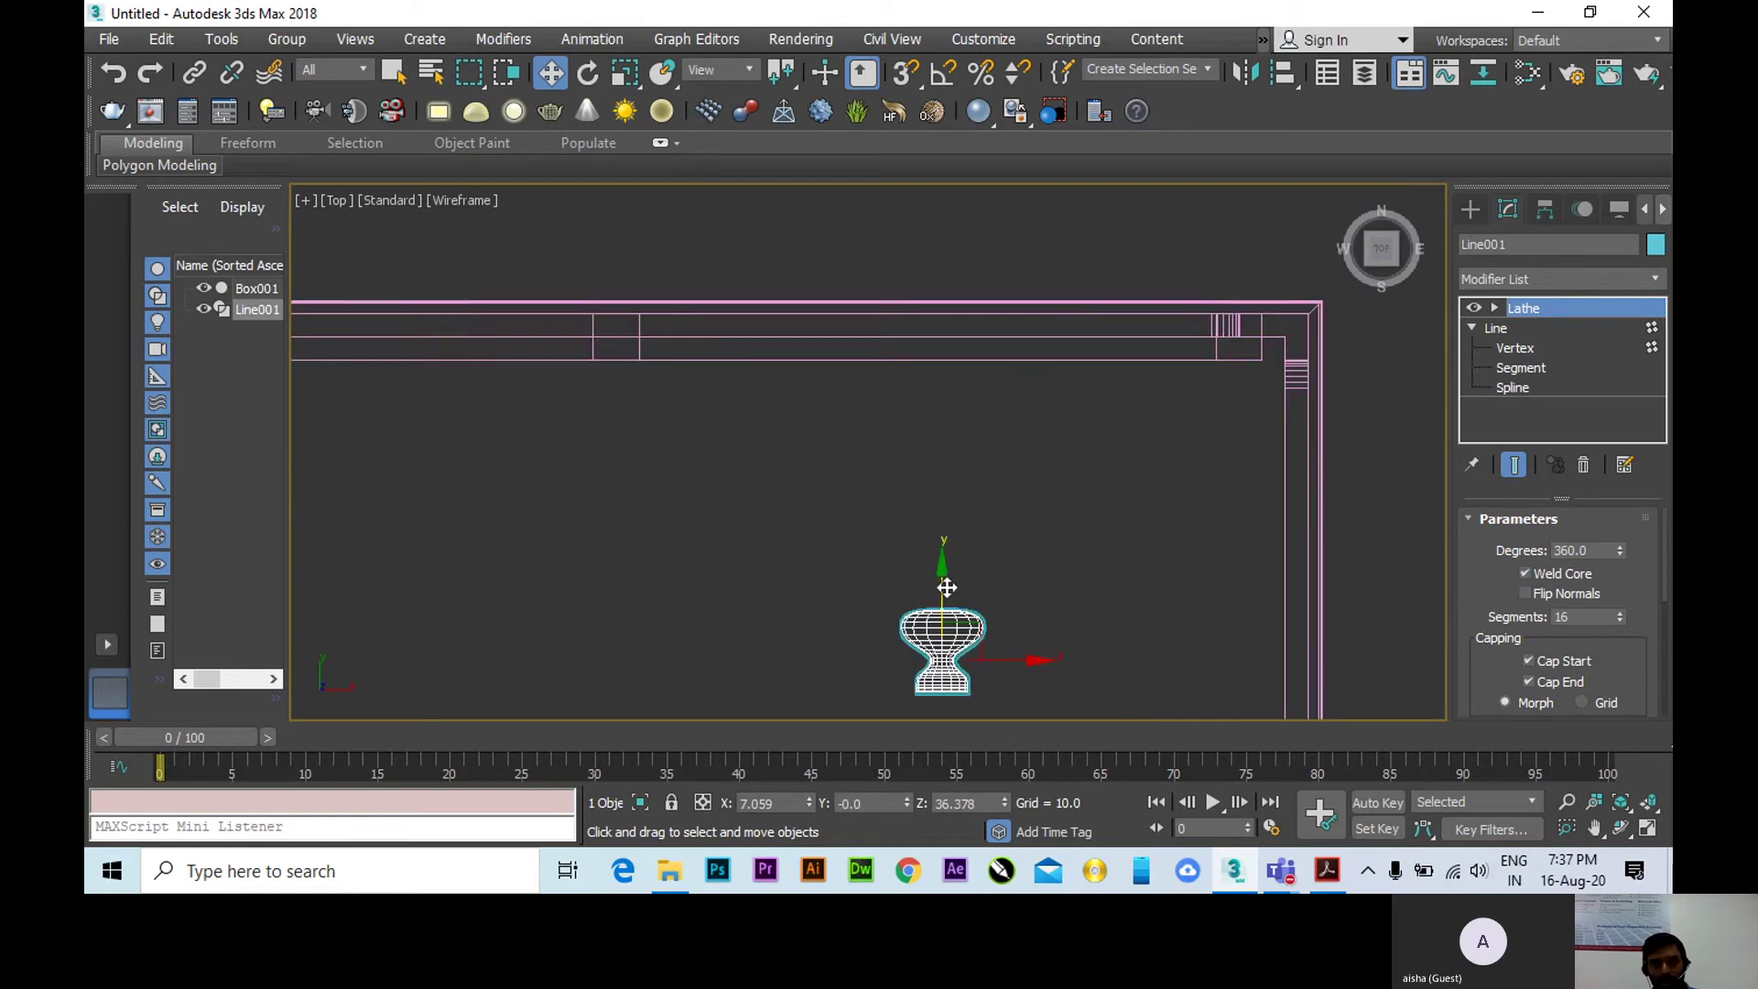
drag(946, 586, 942, 223)
scroll(941, 245, up, 3)
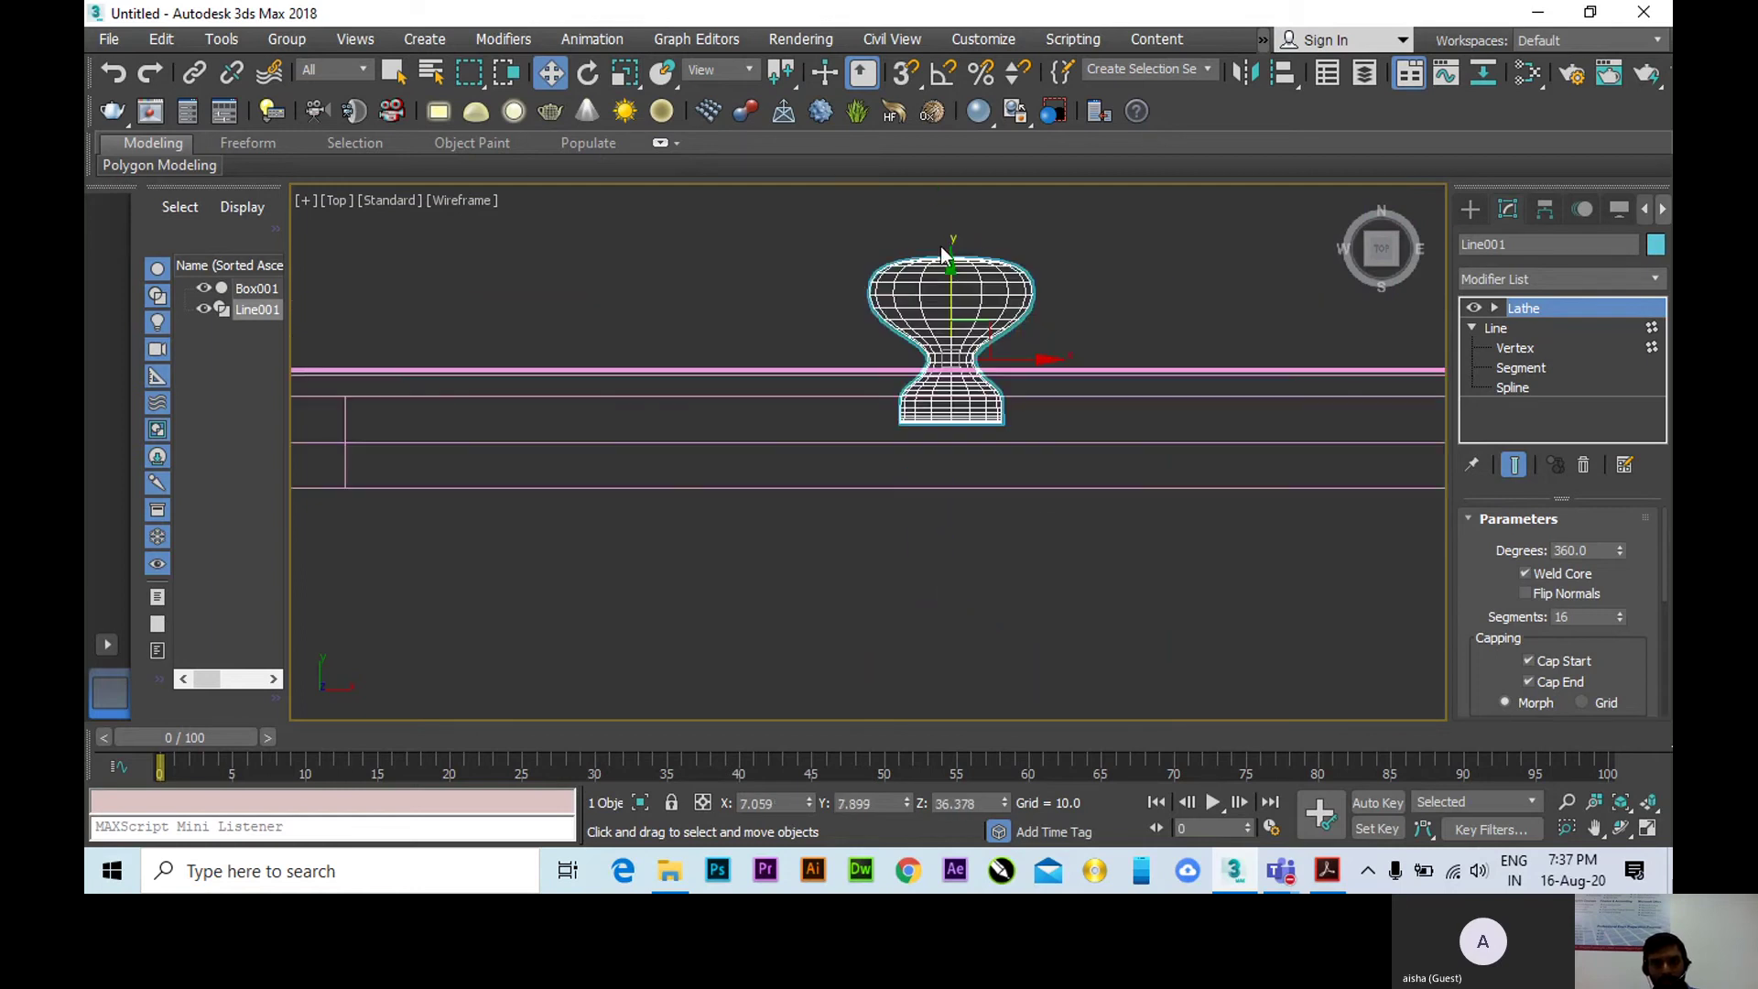
drag(954, 291, 967, 267)
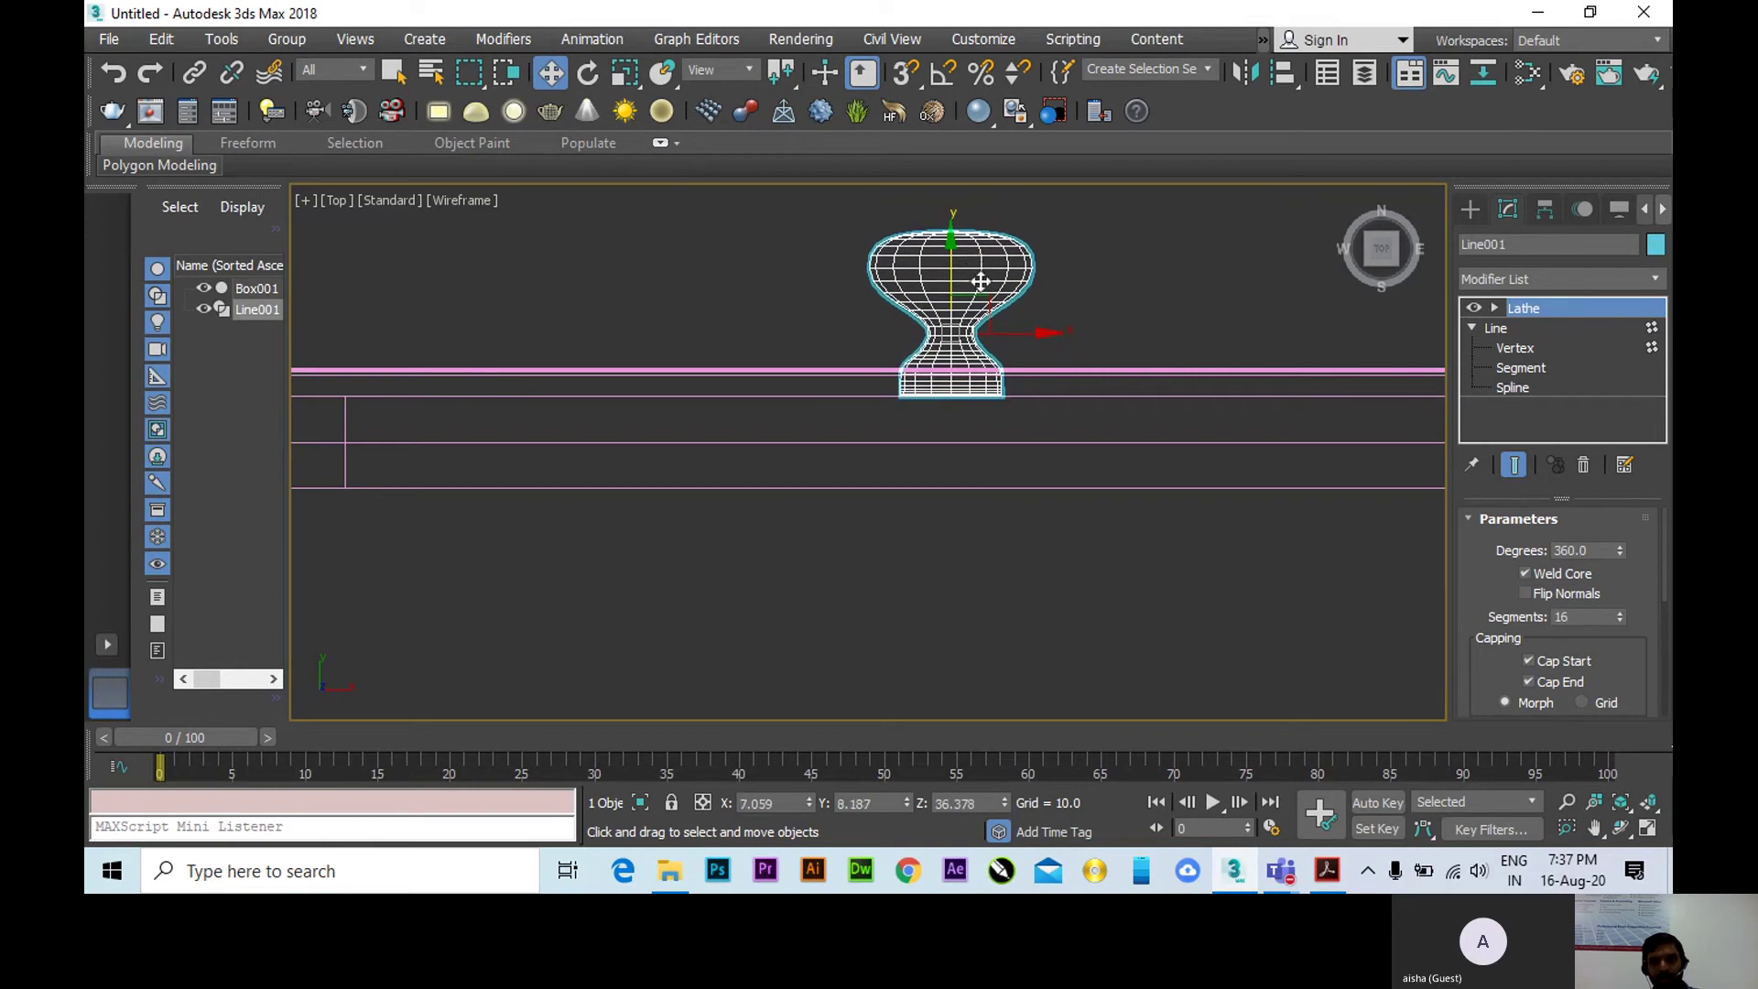
Check how the knob sits on the drawer front in a shaded, angled view.
scroll(1004, 315, down, 4)
mouse_move(1049, 397)
alt+middle_down()
mouse_move(726, 337)
mouse_move(737, 275)
mouse_move(785, 223)
mouse_move(710, 251)
mouse_move(1008, 299)
mouse_move(762, 403)
alt+middle_up()
key(F3)
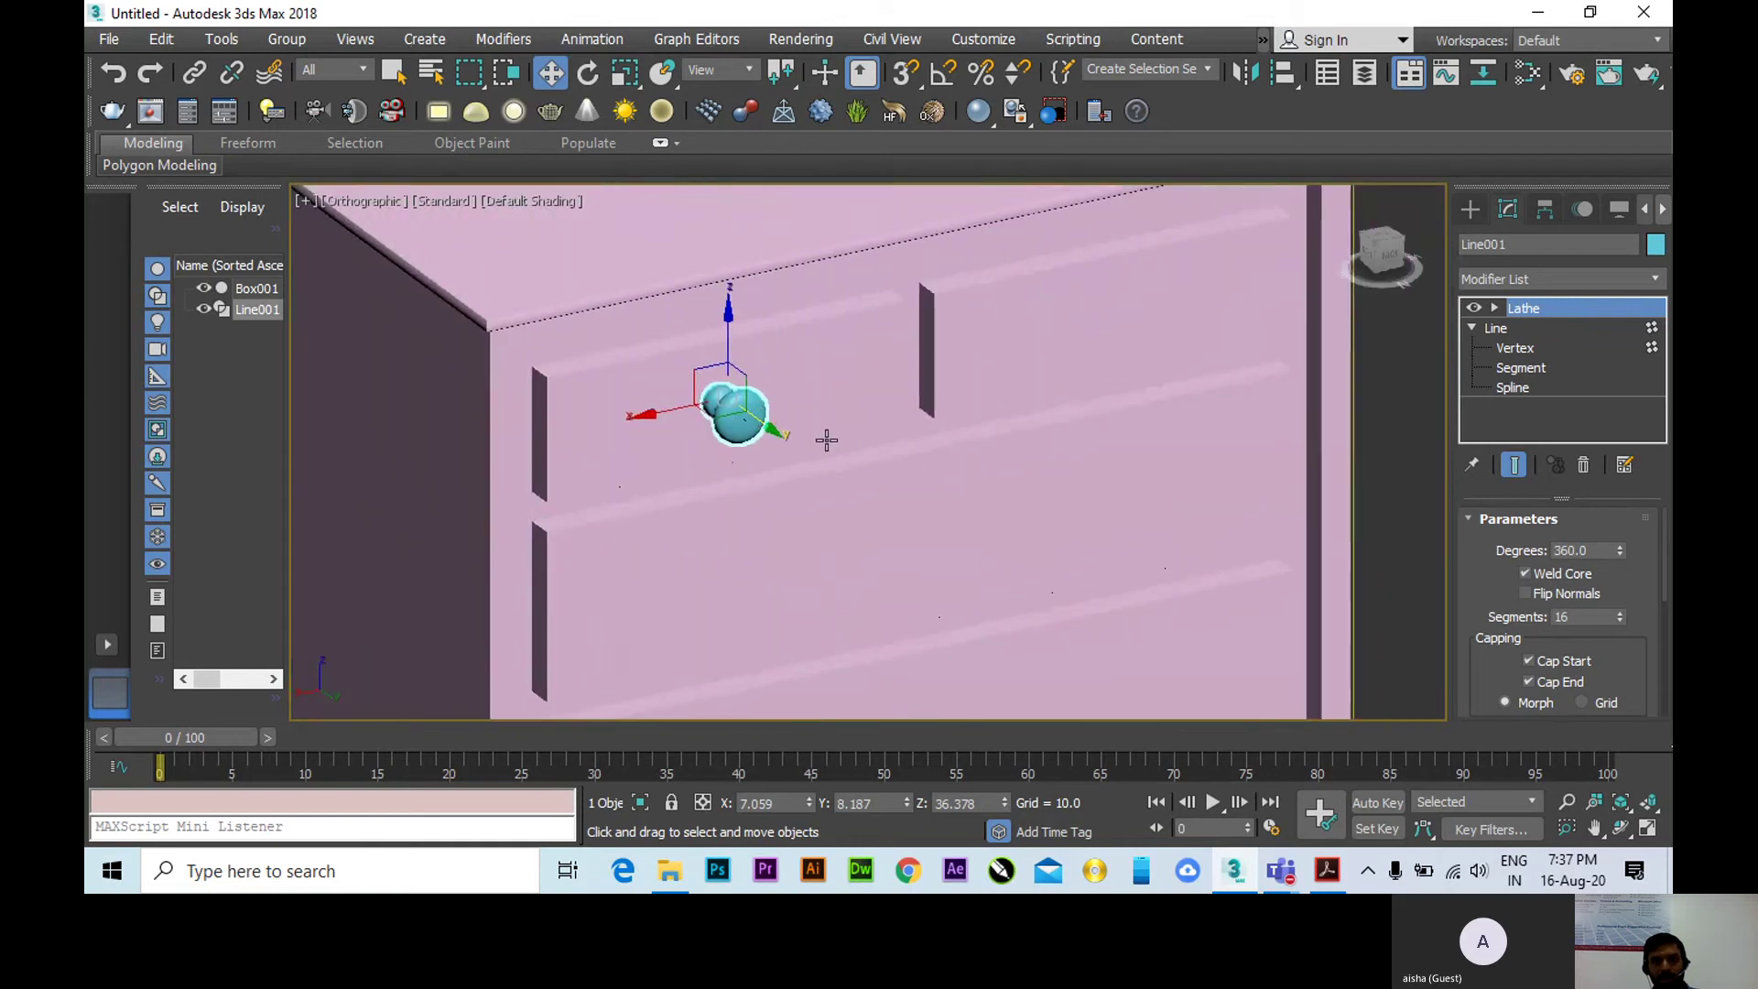
middle_drag(1071, 404, 863, 428)
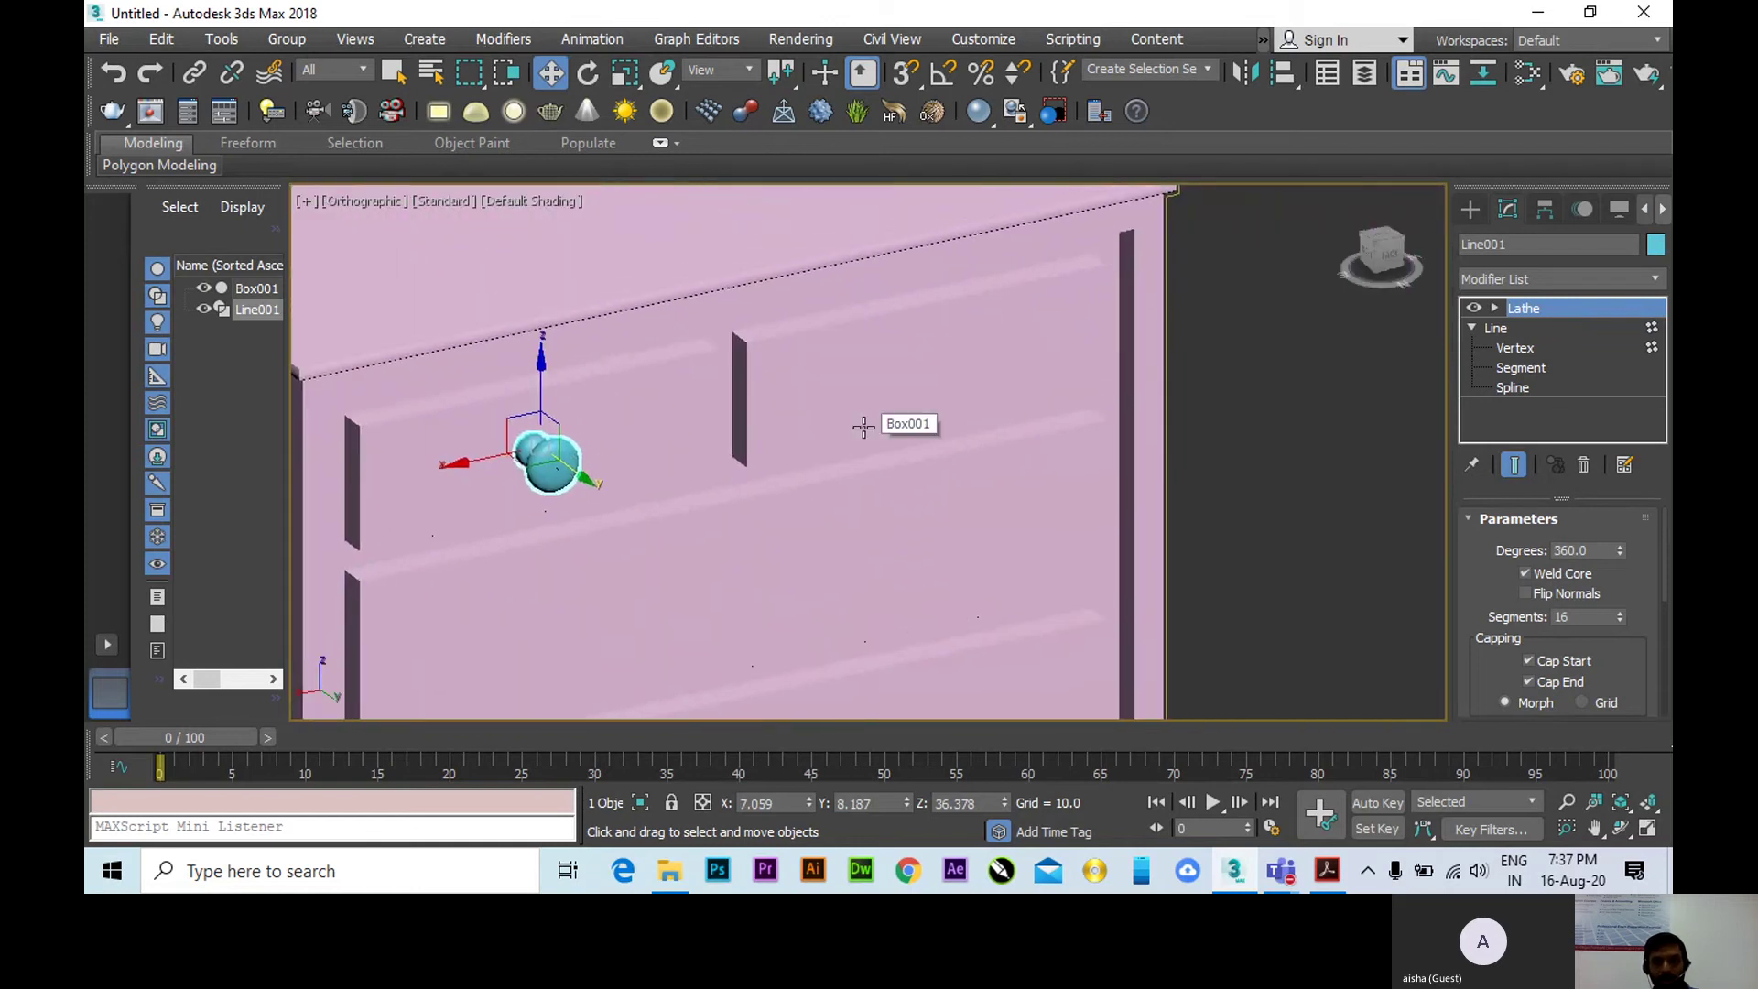
In a wireframe Front view, clone the knob as one Copy along X onto the top-left drawer, at about X -7.16.
key(f)
scroll(895, 408, down, 2)
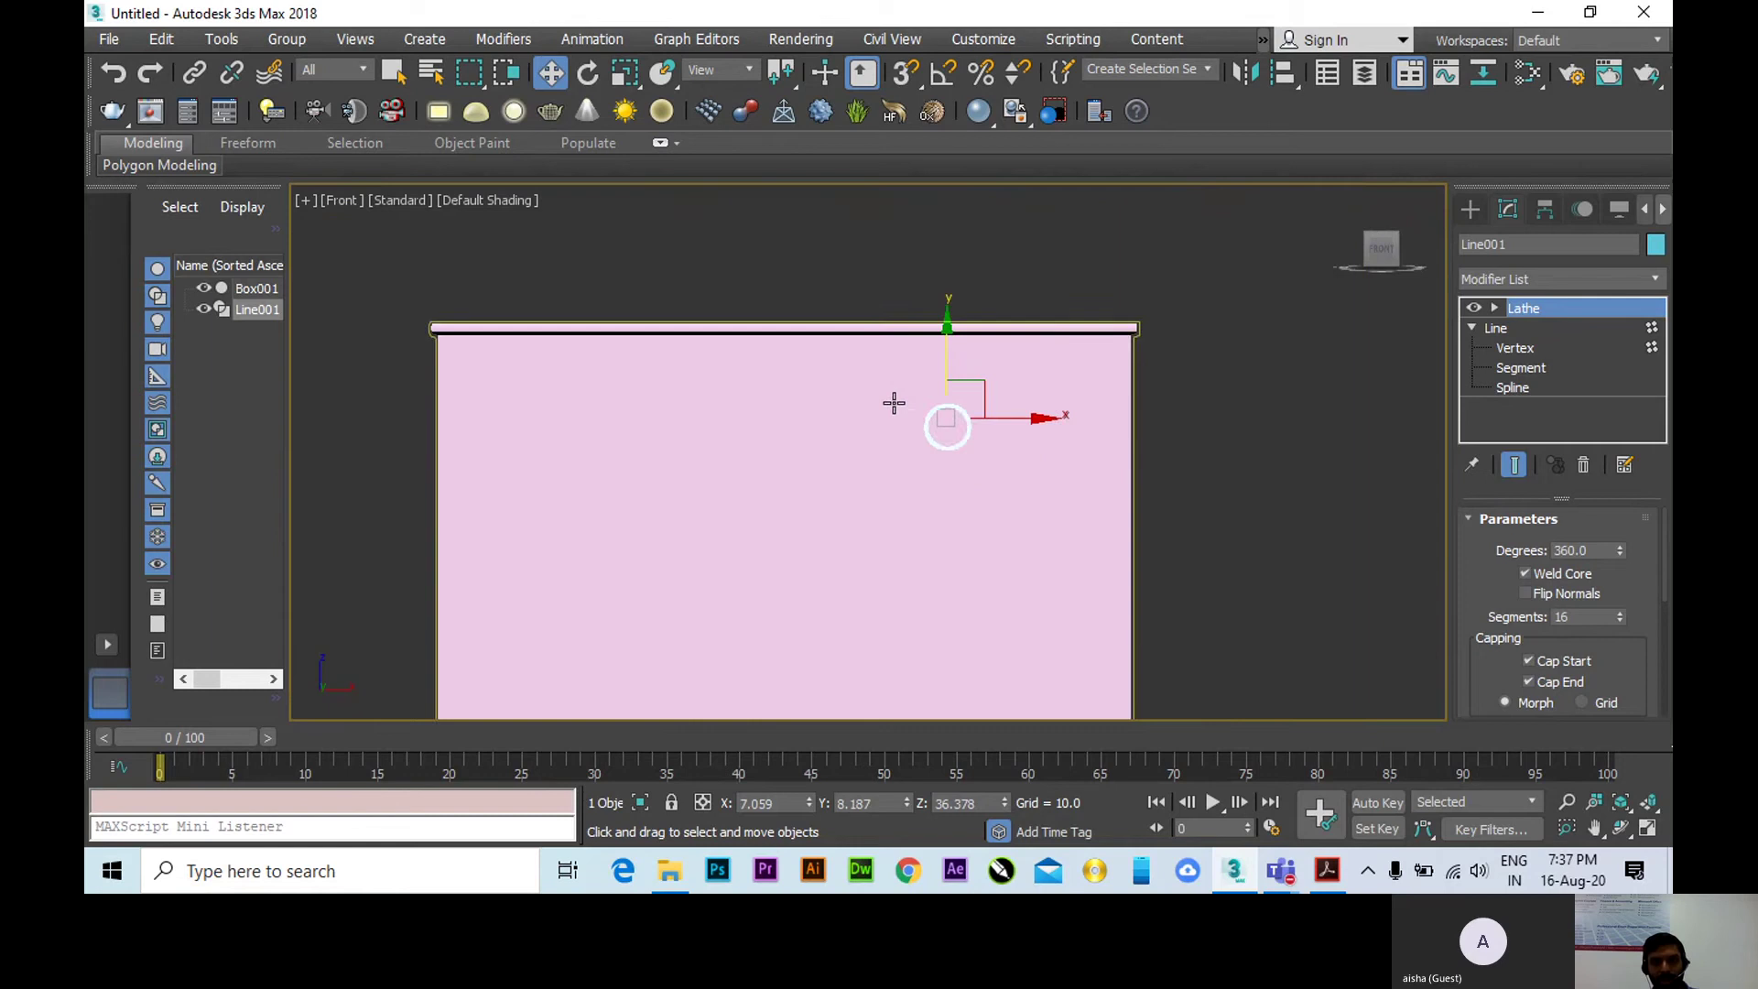
click(503, 215)
click(498, 200)
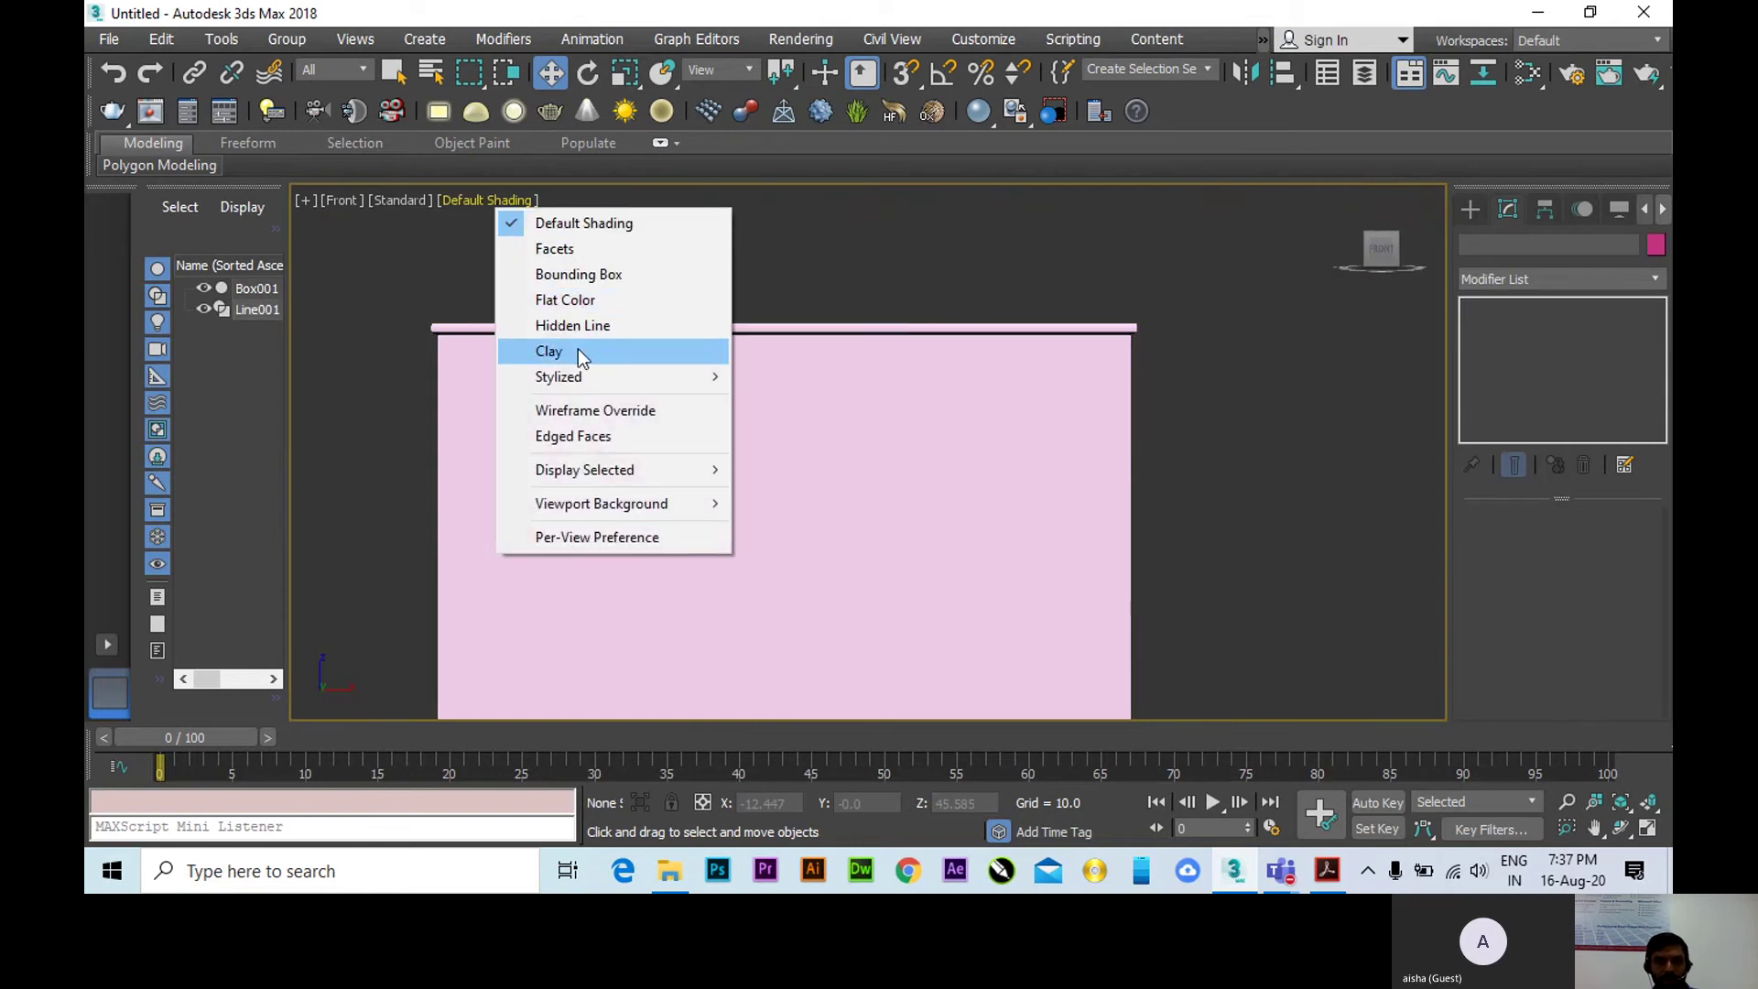
click(586, 410)
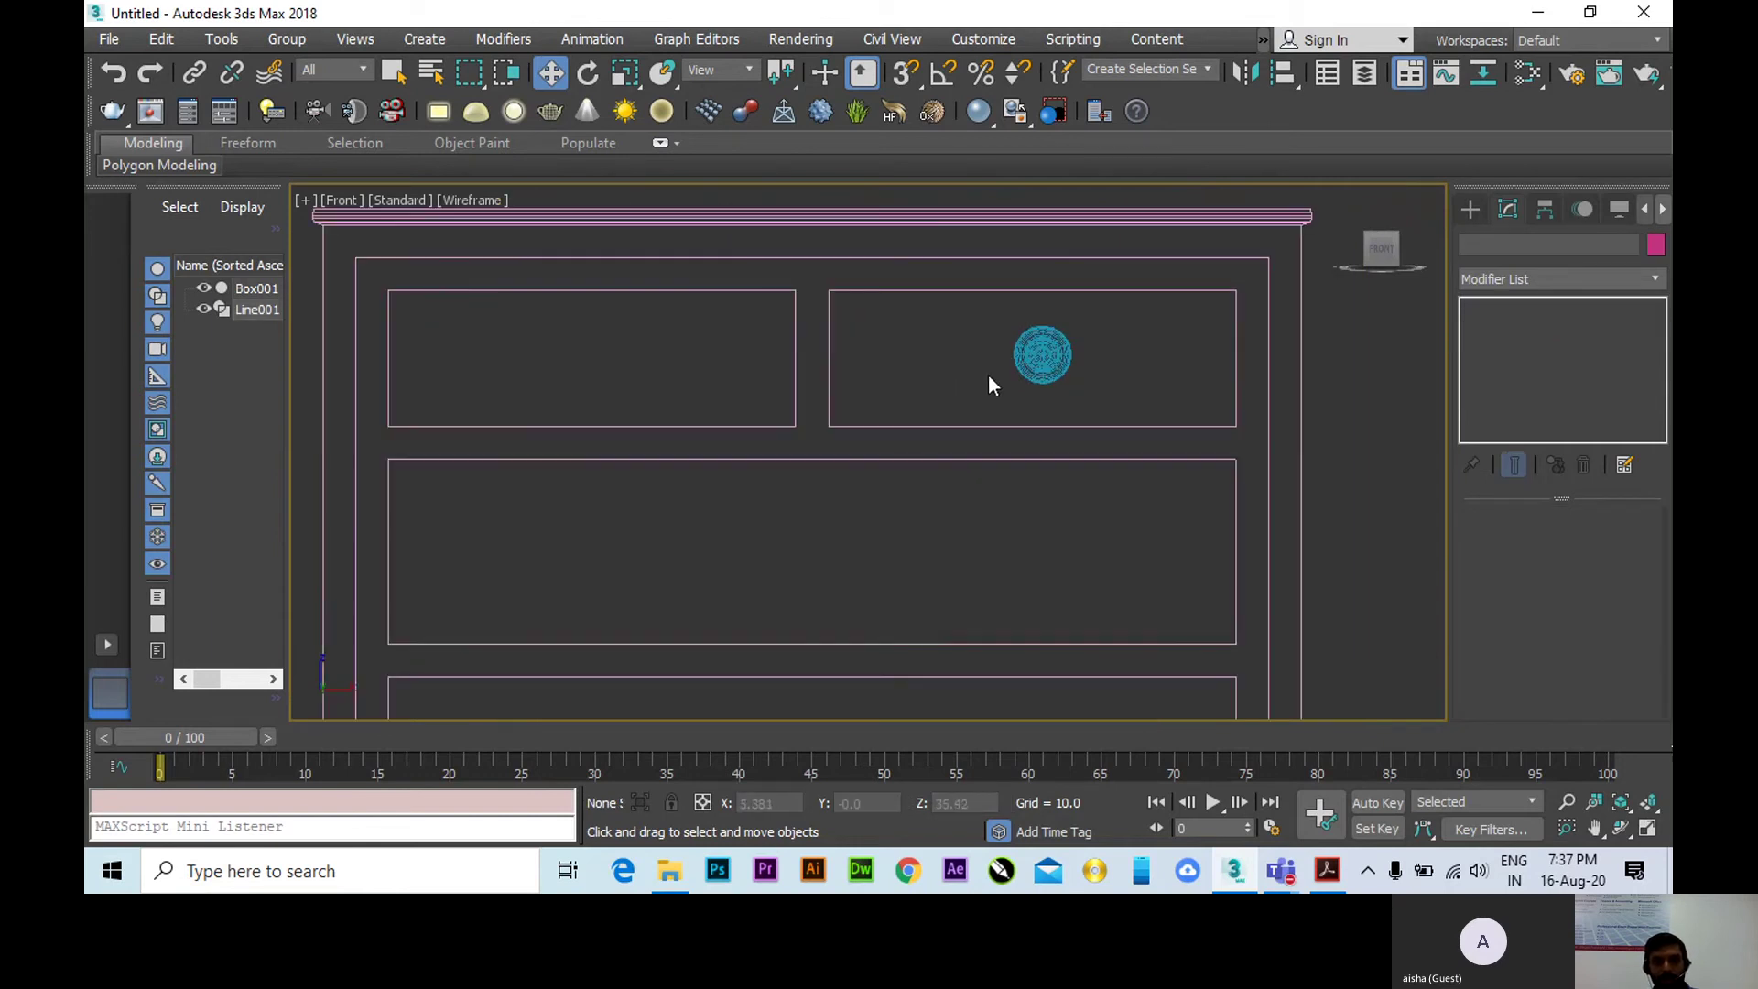
scroll(984, 366, up, 2)
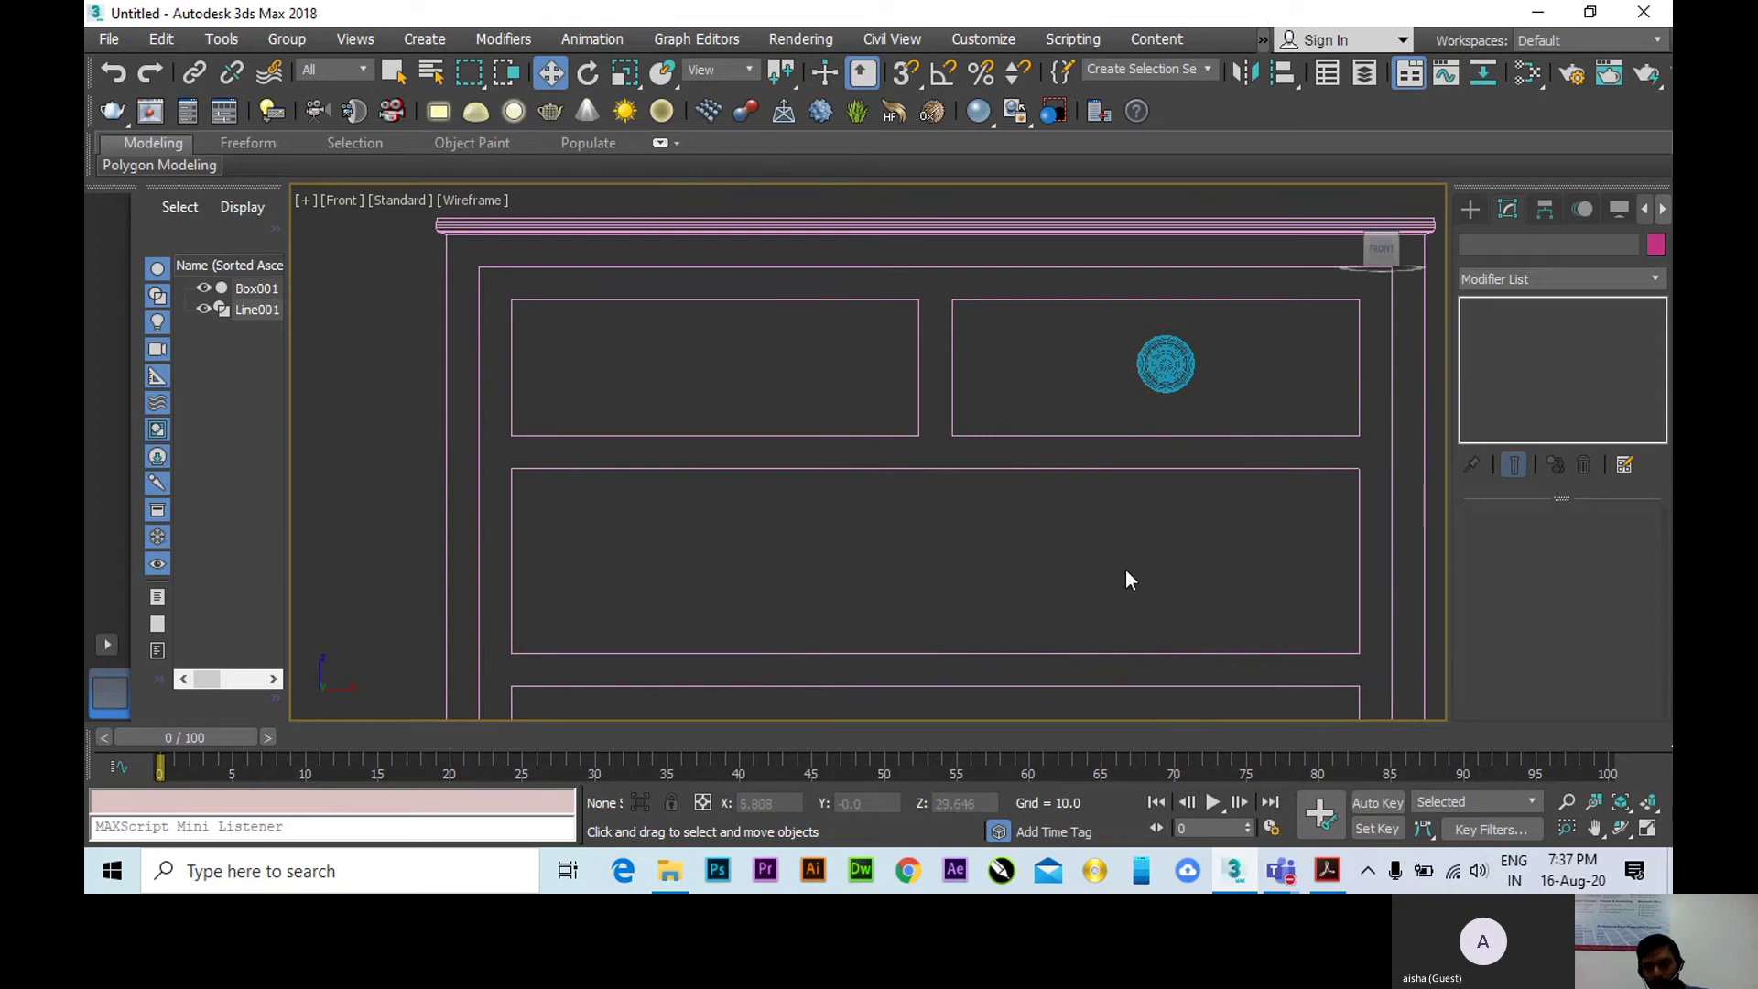
click(1140, 363)
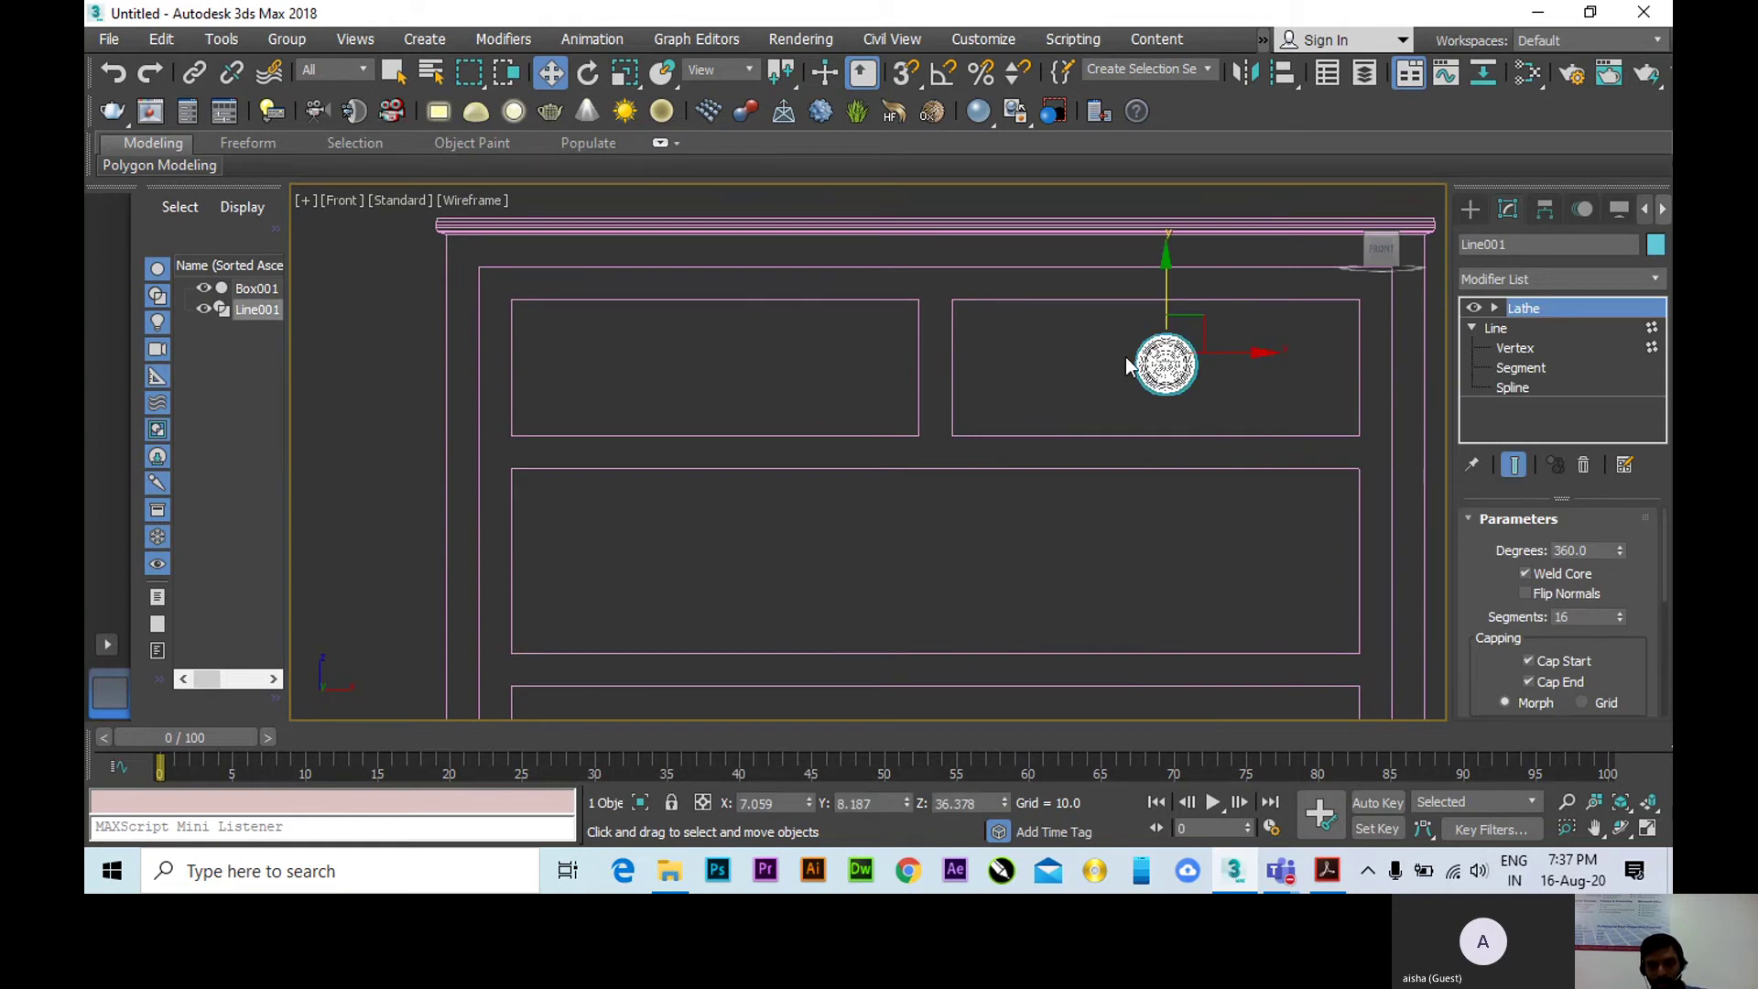
scroll(1124, 361, up, 2)
middle_drag(1125, 361, 1249, 383)
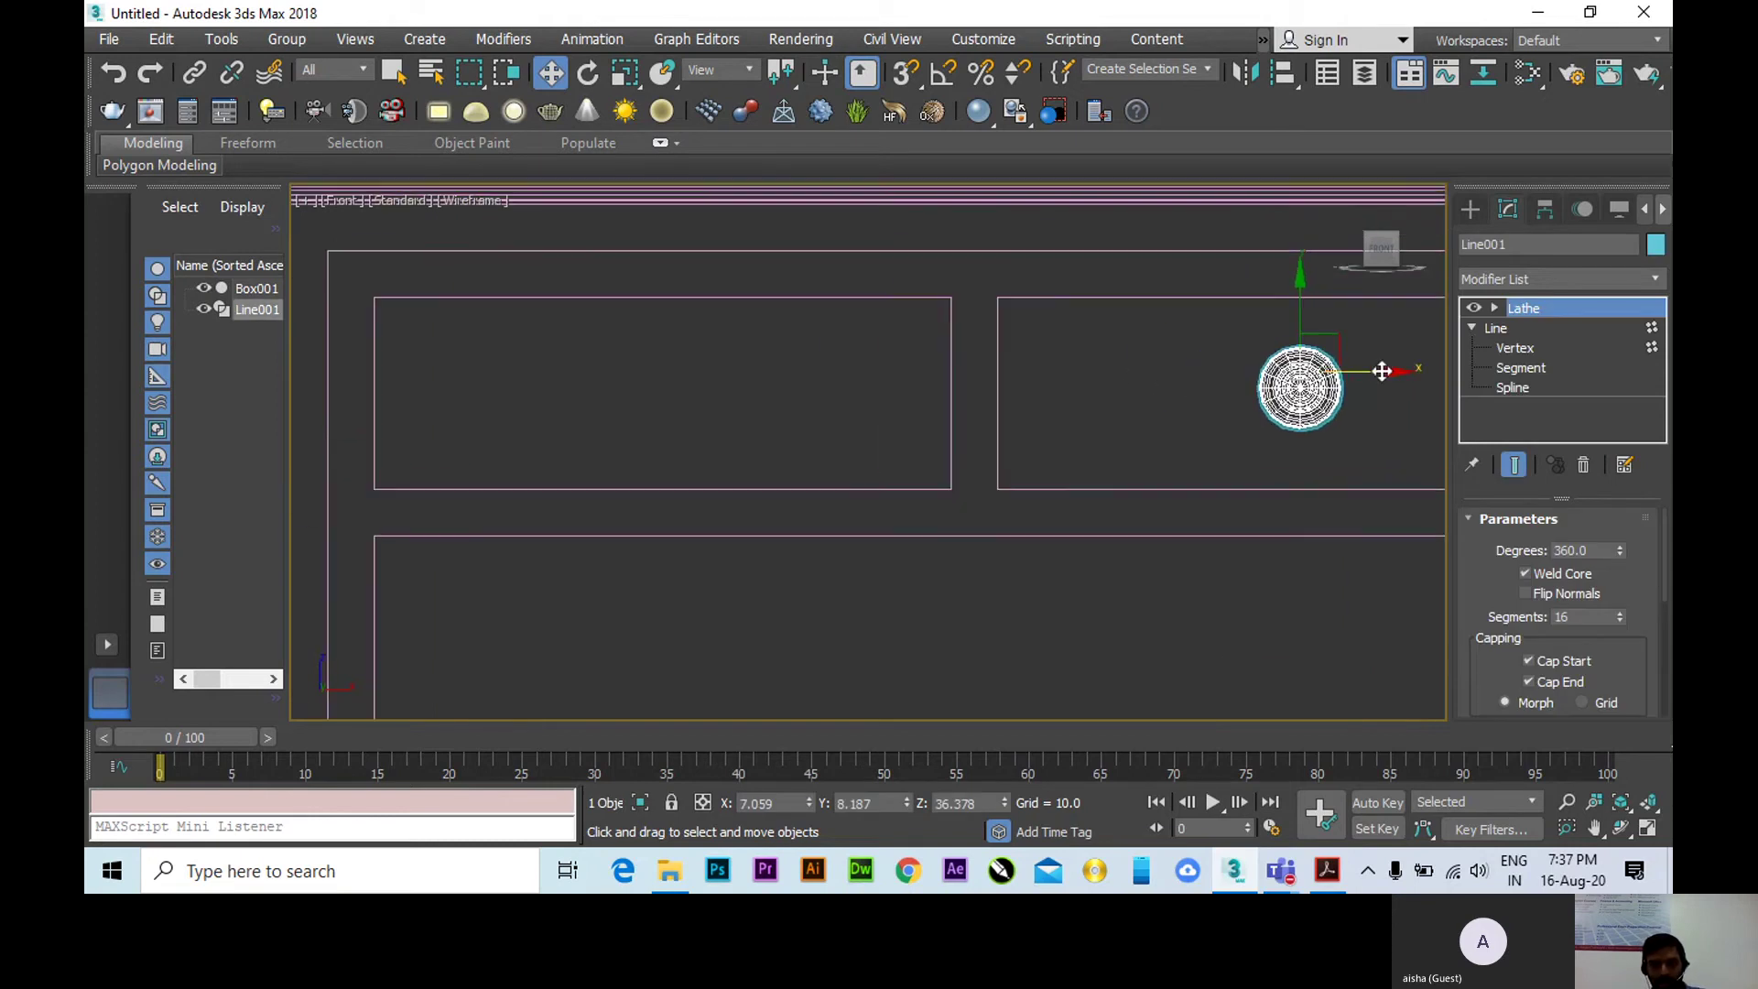
shift+drag(1368, 373, 725, 390)
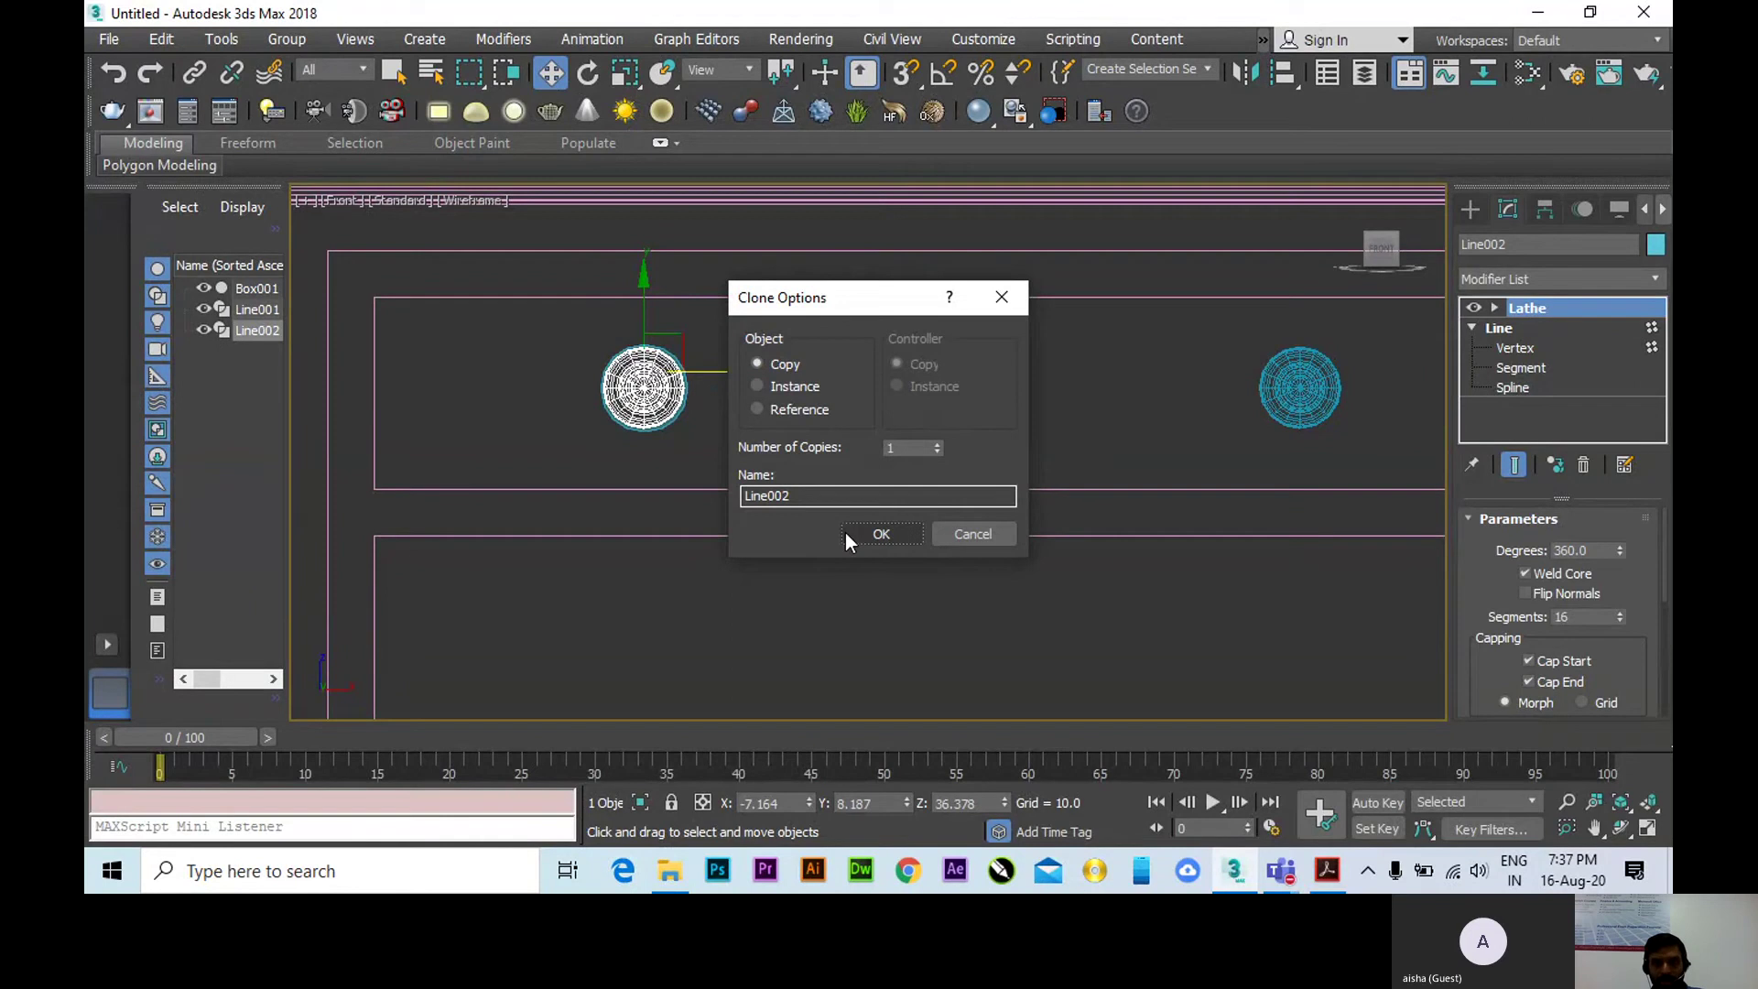
click(880, 534)
Select both top-drawer knobs and clone the pair straight down as five Copies, spaced so the first copies sit on the second drawer row.
ctrl+click(562, 365)
scroll(858, 352, down, 4)
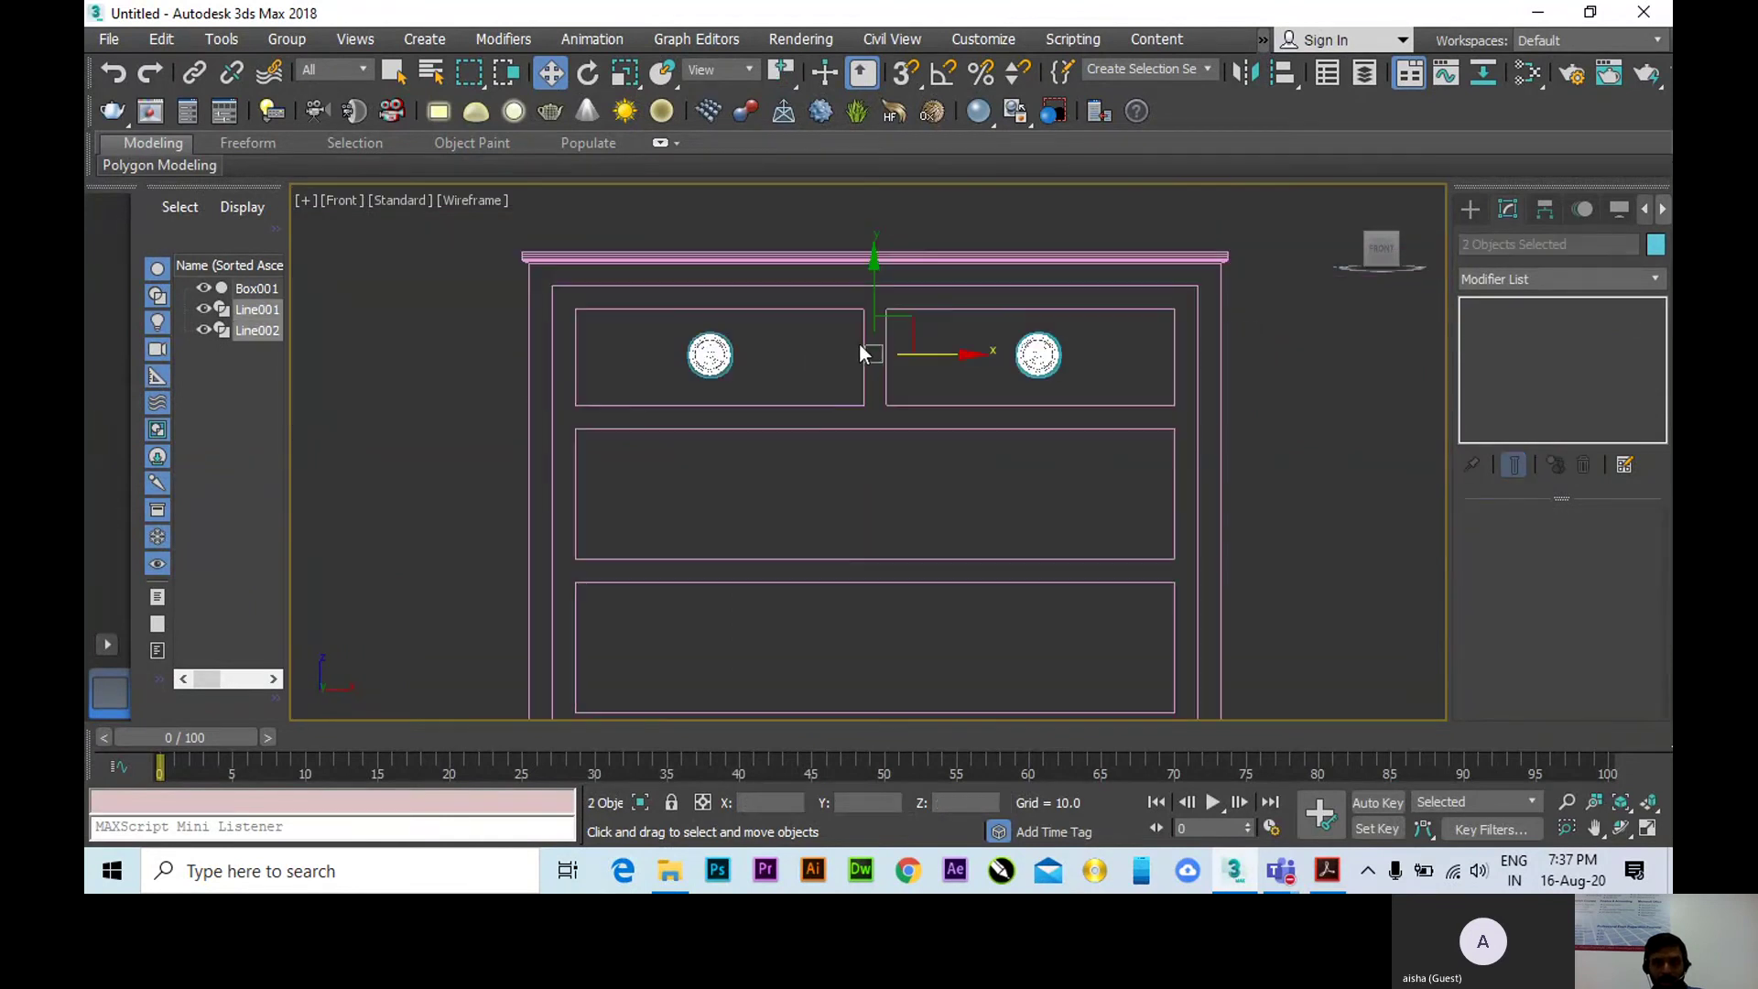
shift+drag(877, 279, 882, 416)
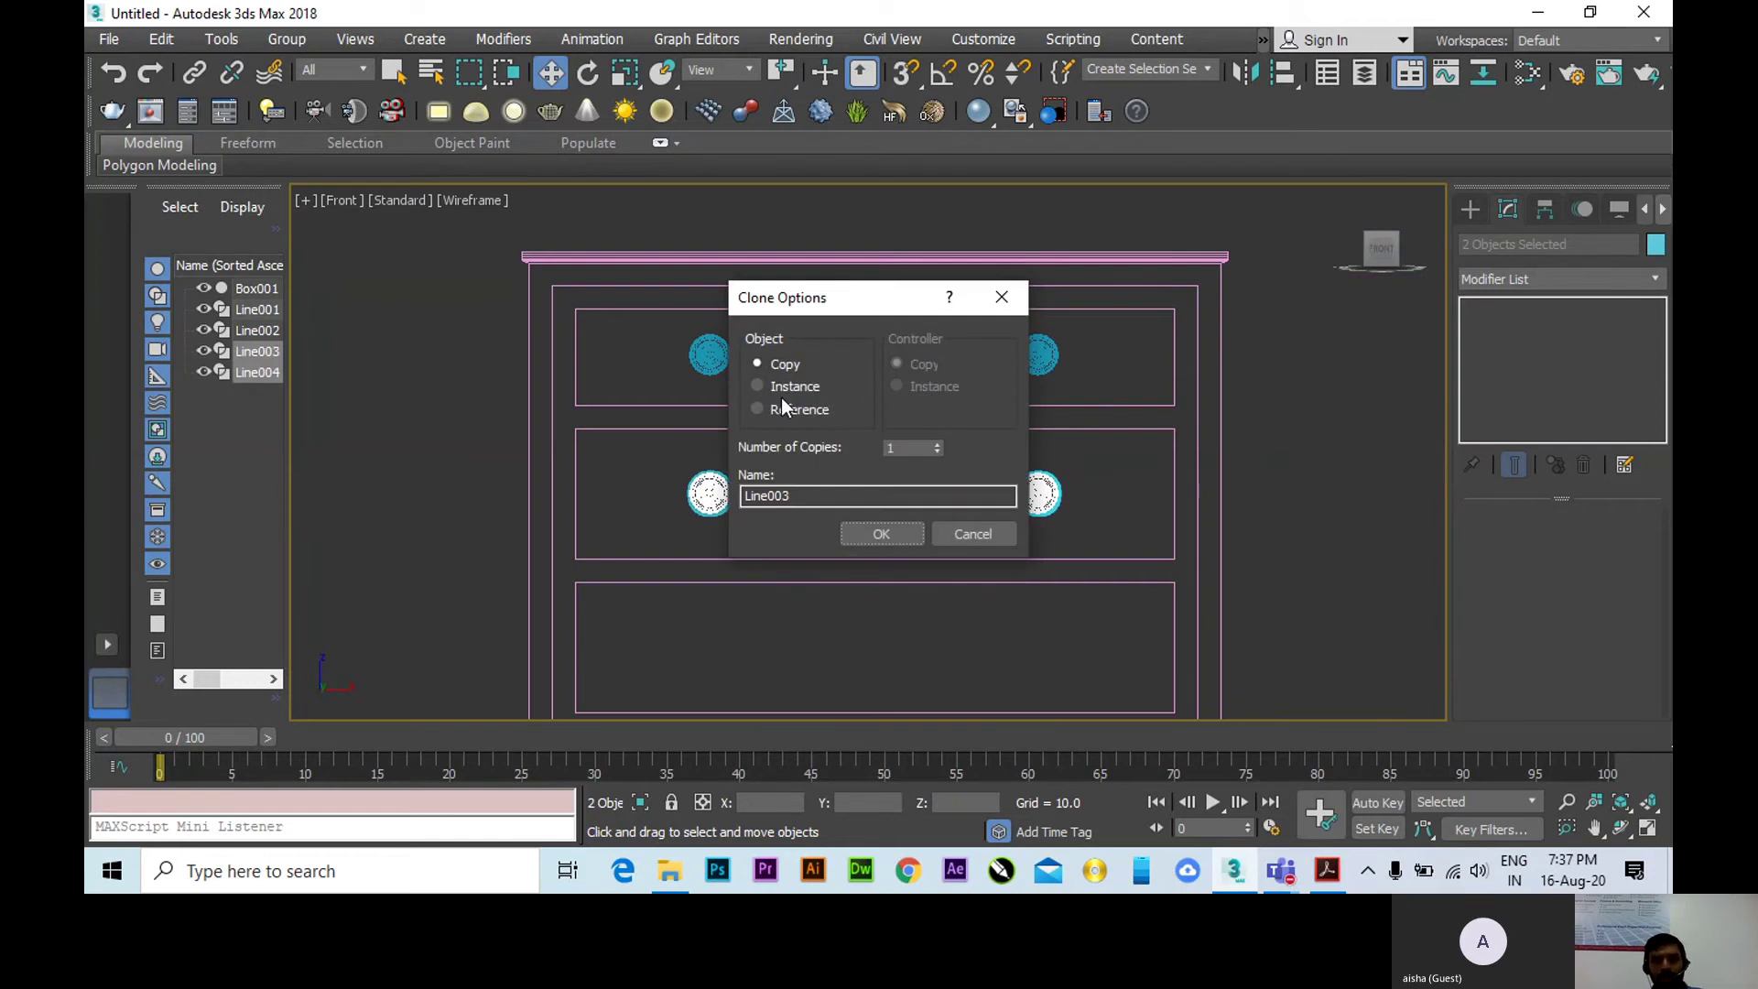
double_click(911, 448)
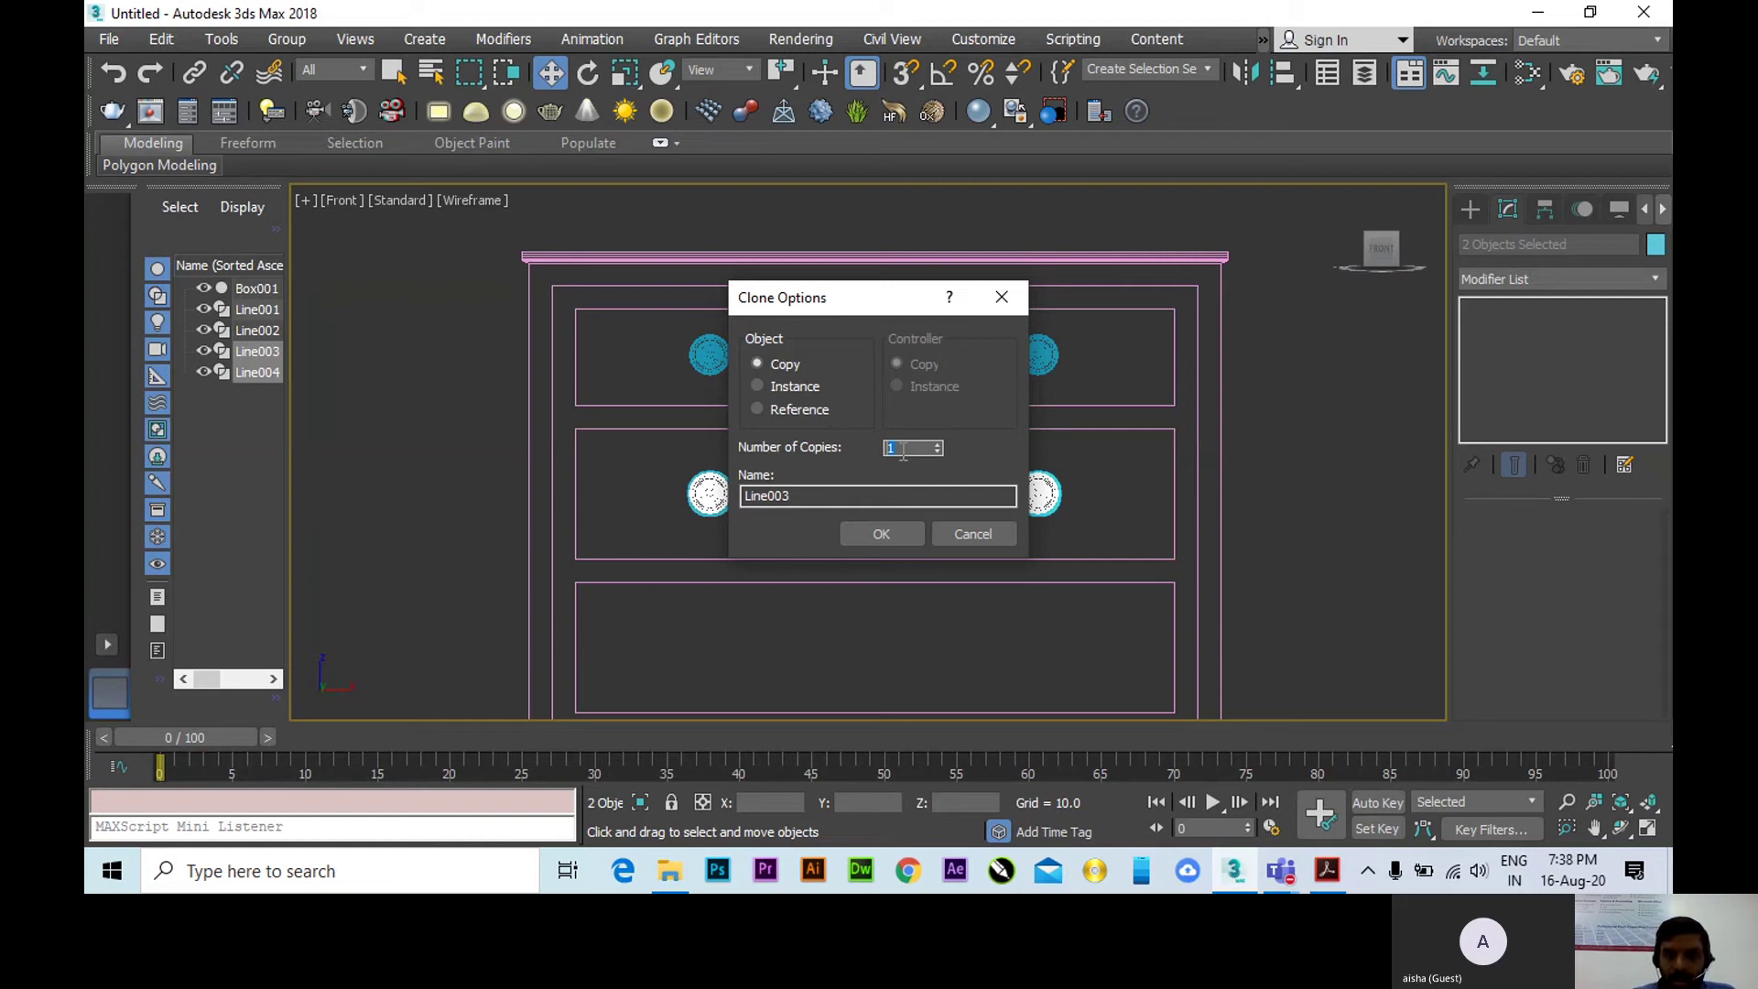
click(897, 529)
mouse_move(897, 529)
middle_down()
mouse_move(1033, 389)
mouse_move(1046, 273)
middle_up()
scroll(1047, 273, down, 2)
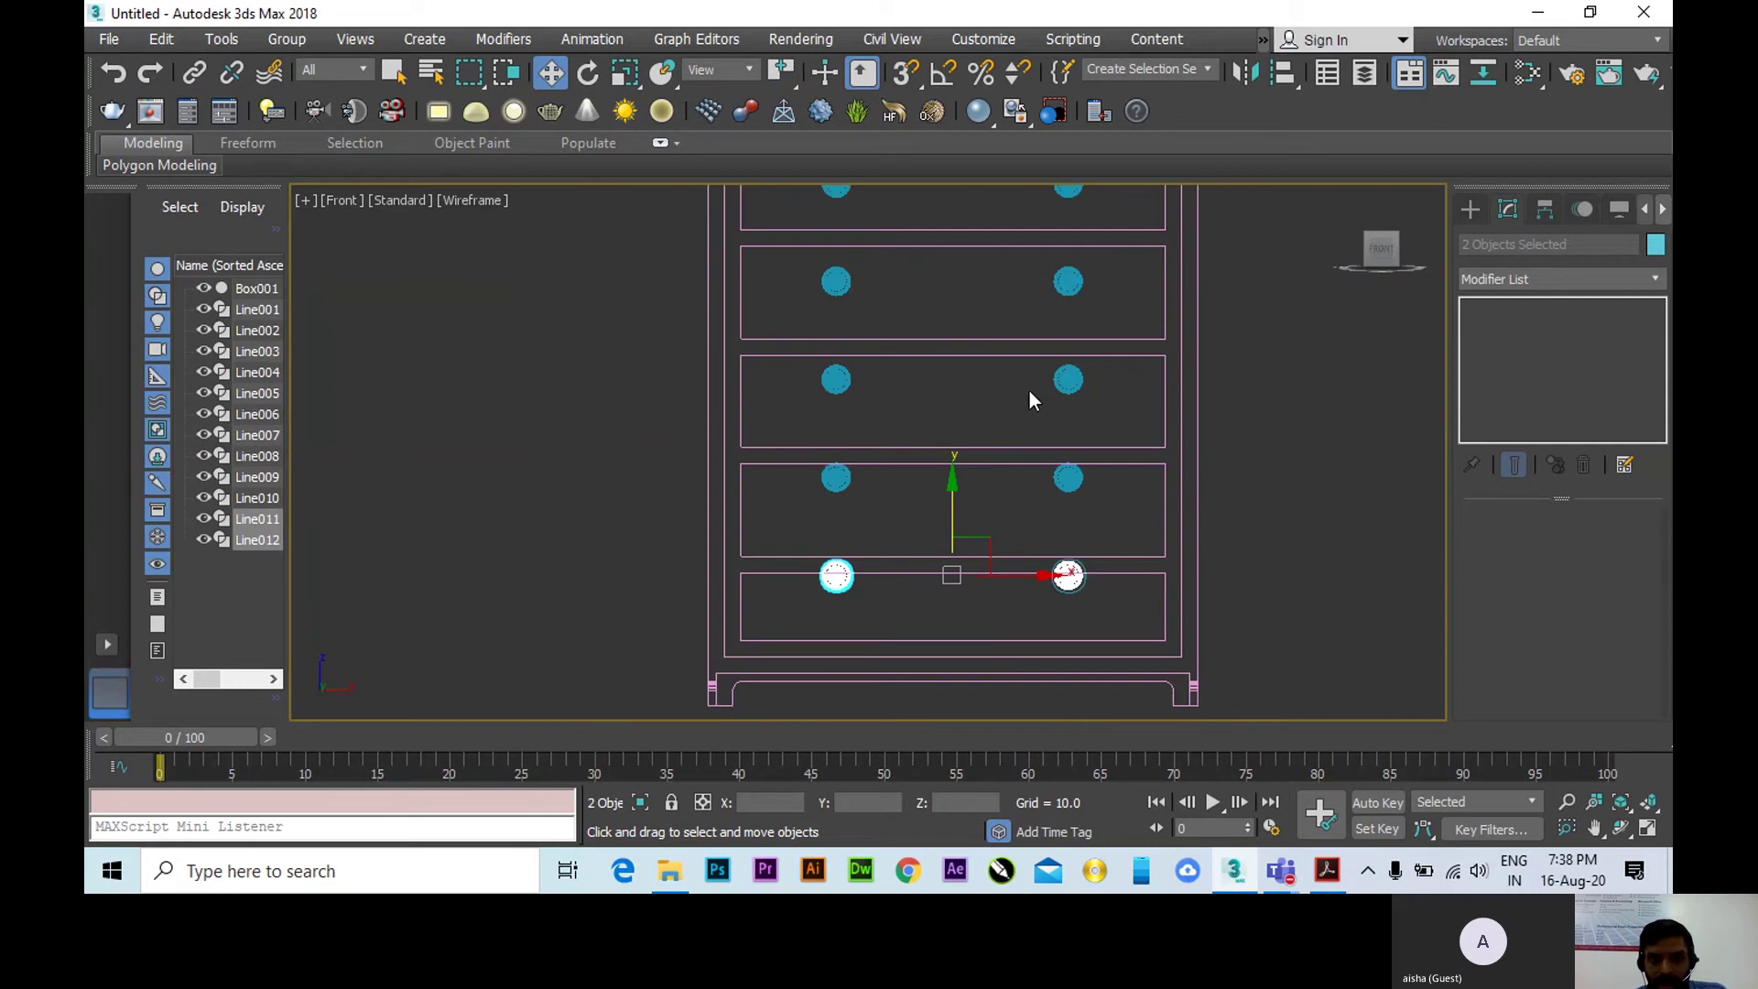
Move the knob pair on the third drawer row down along Y to centre it vertically on its drawer front.
middle_drag(859, 525, 938, 561)
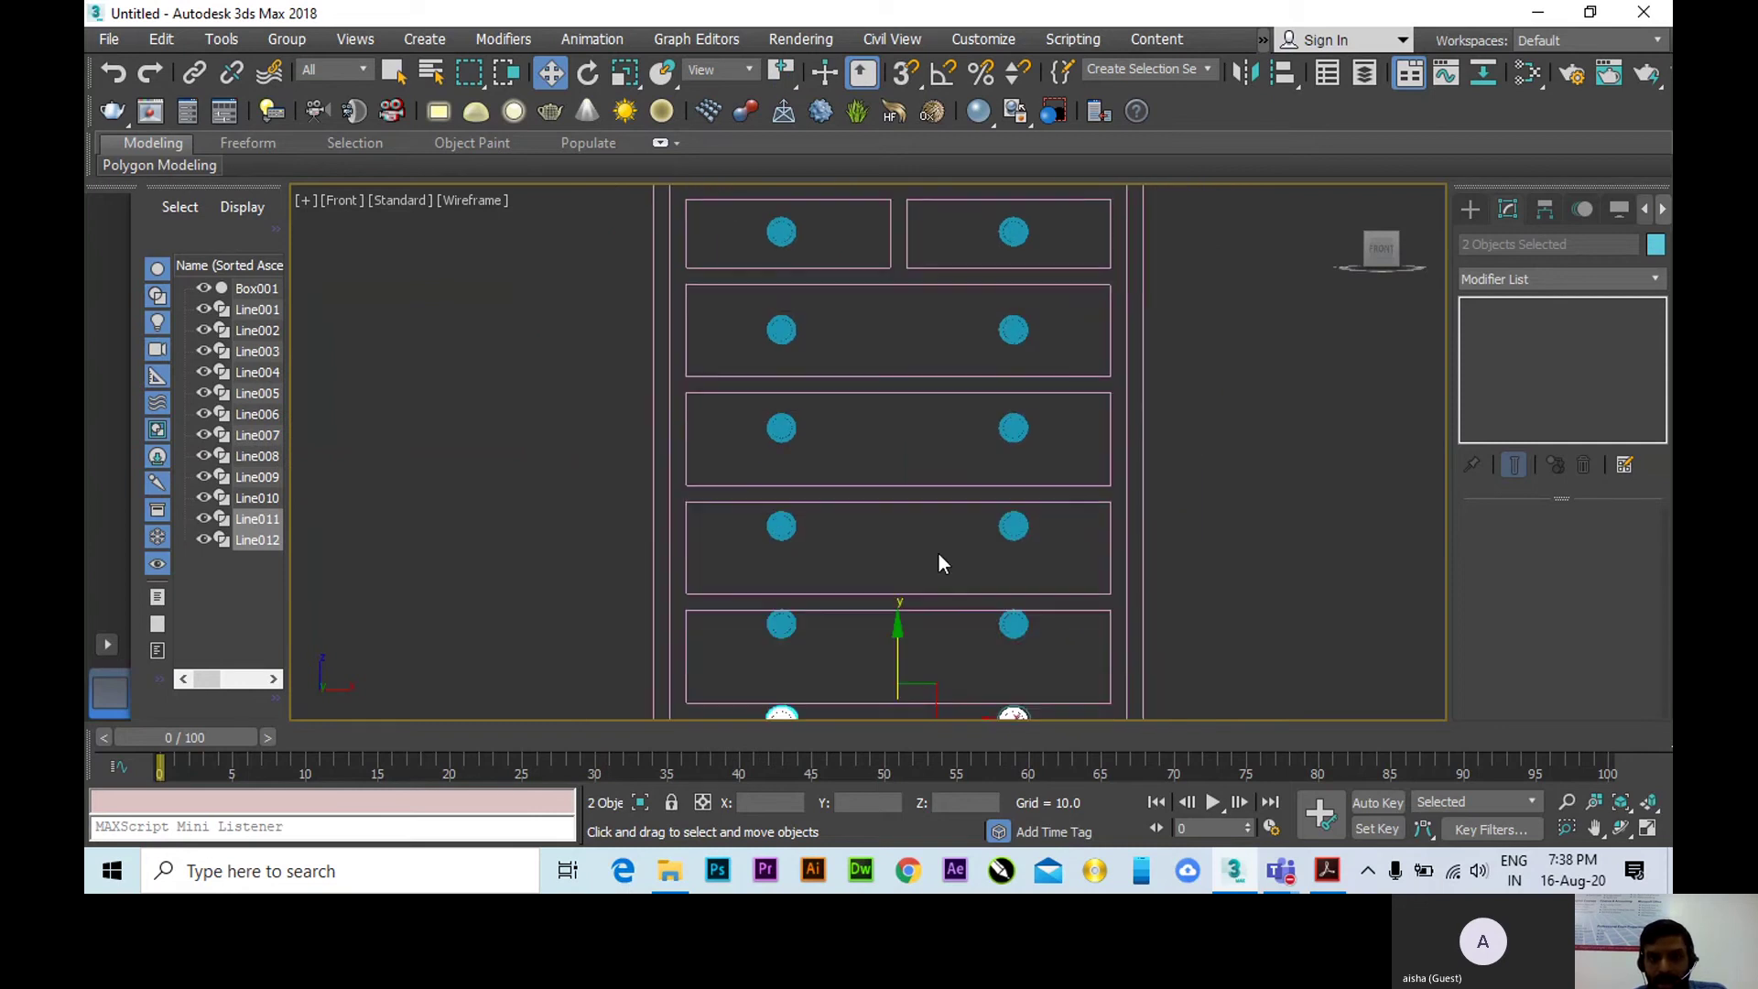
scroll(792, 314, up, 4)
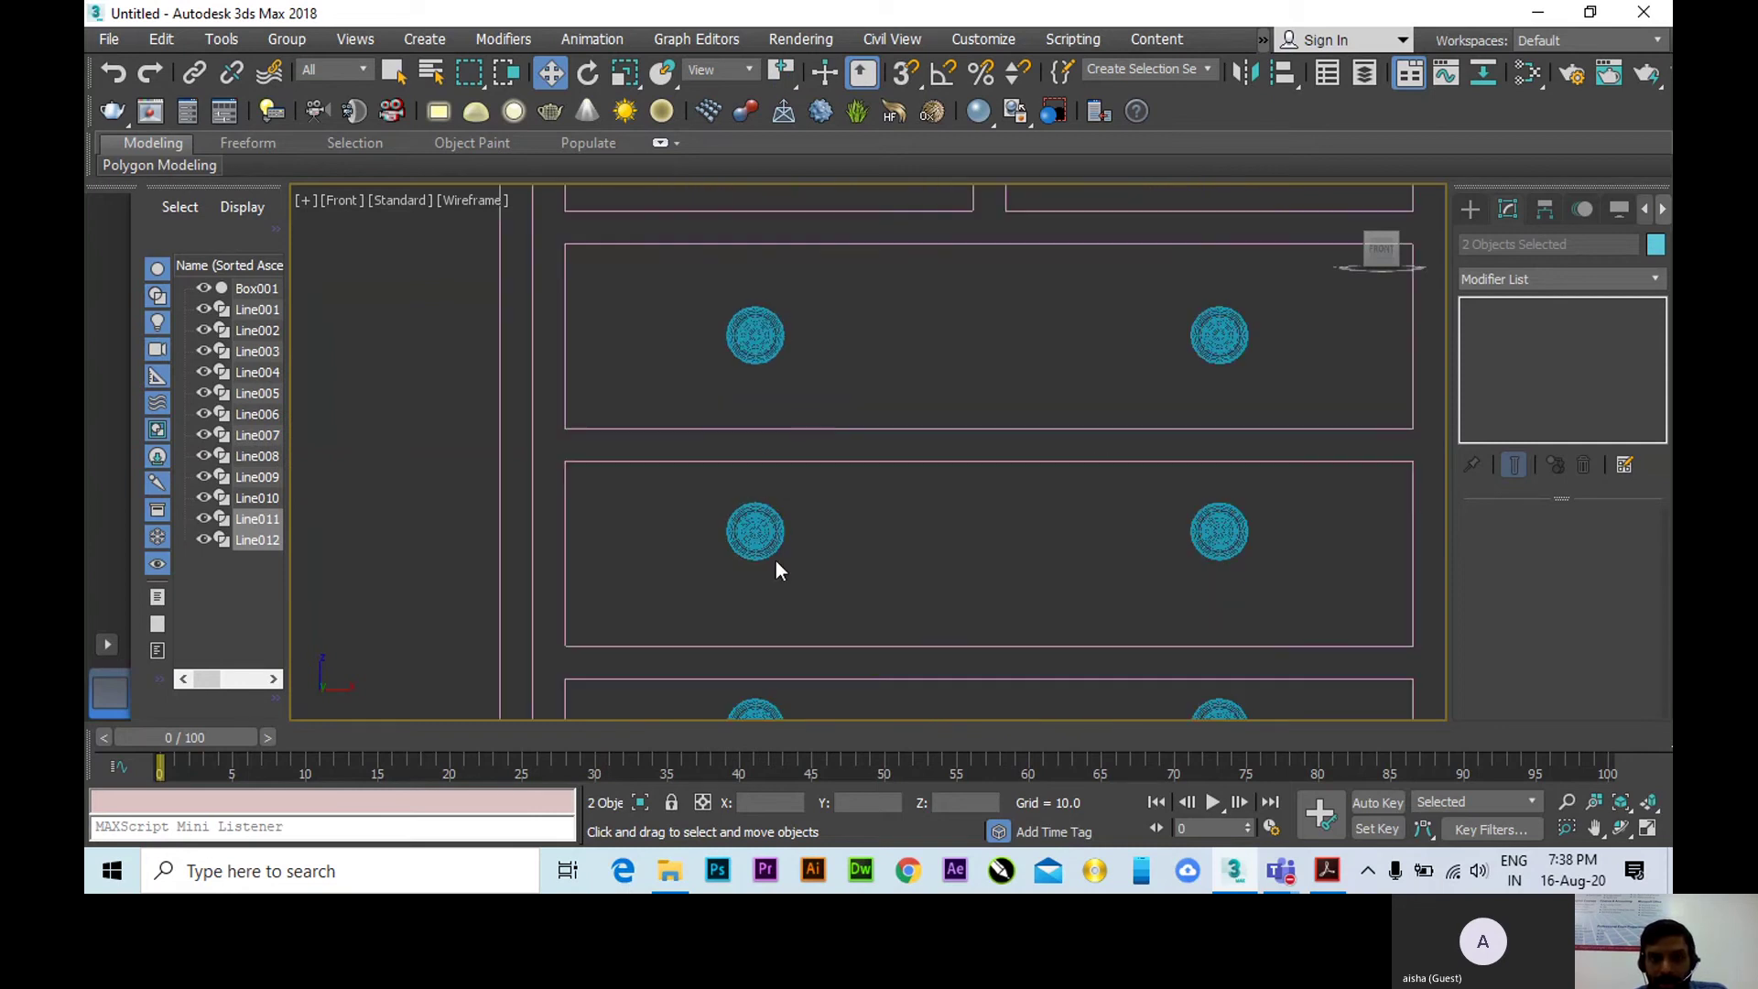
click(756, 335)
ctrl+click(1218, 335)
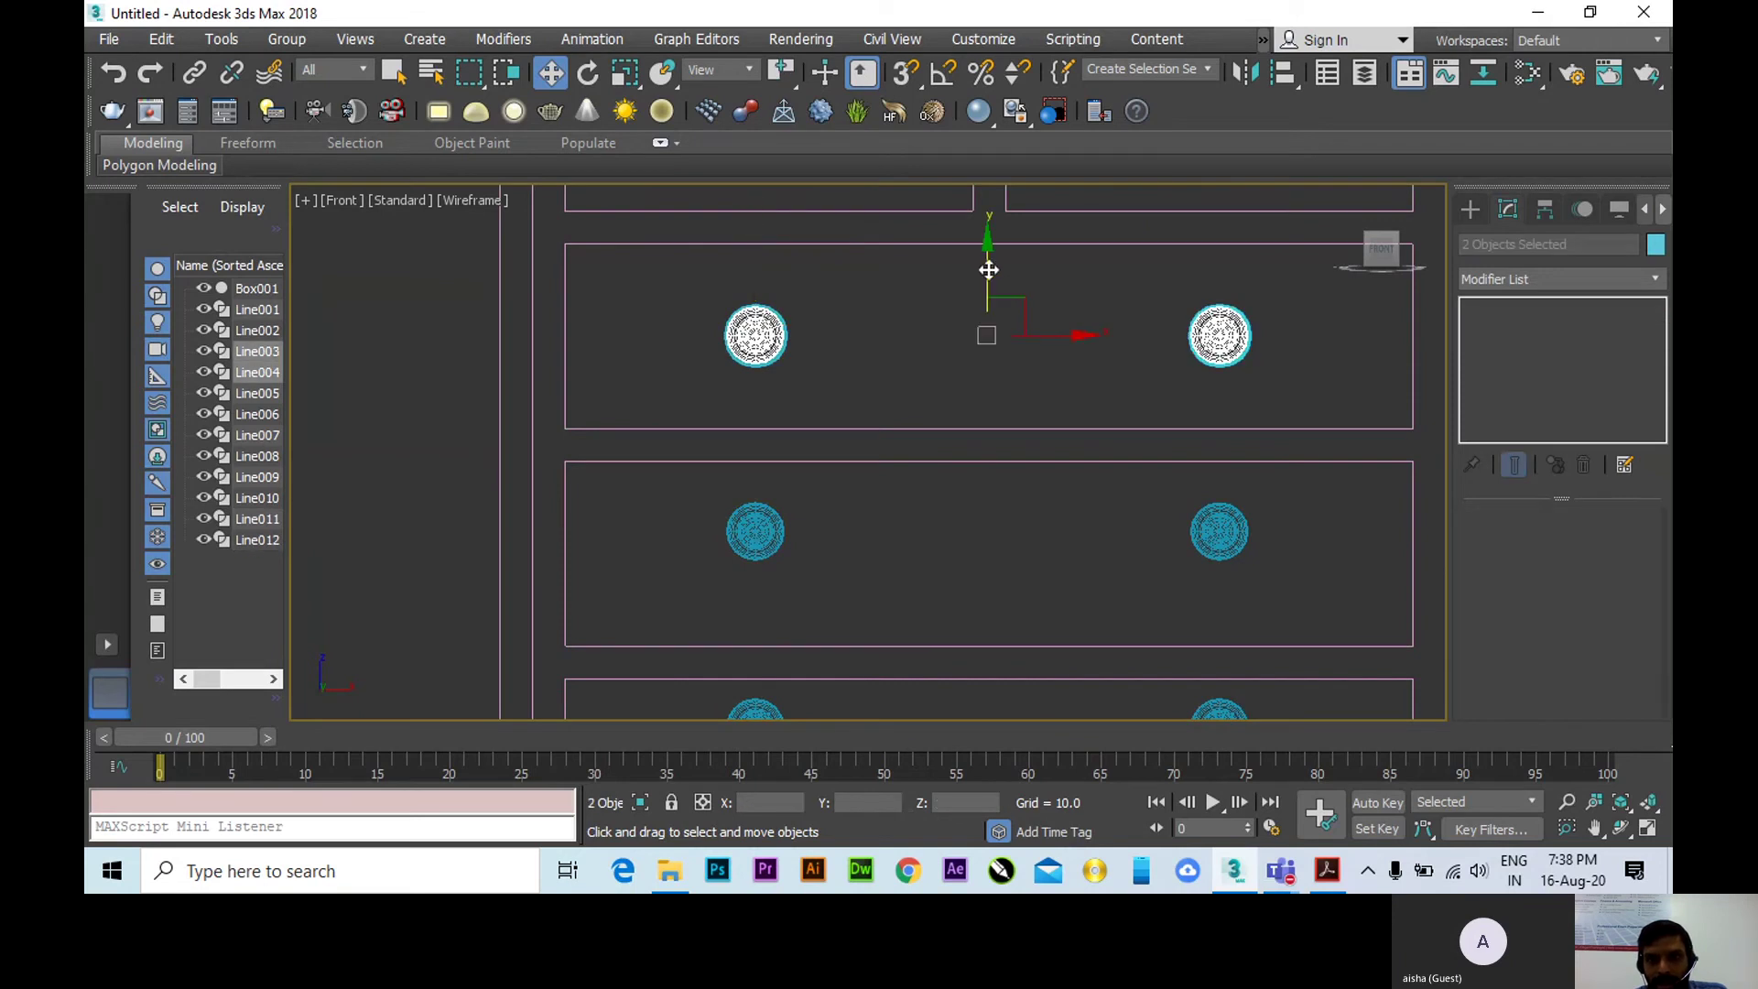
middle_drag(890, 571, 854, 408)
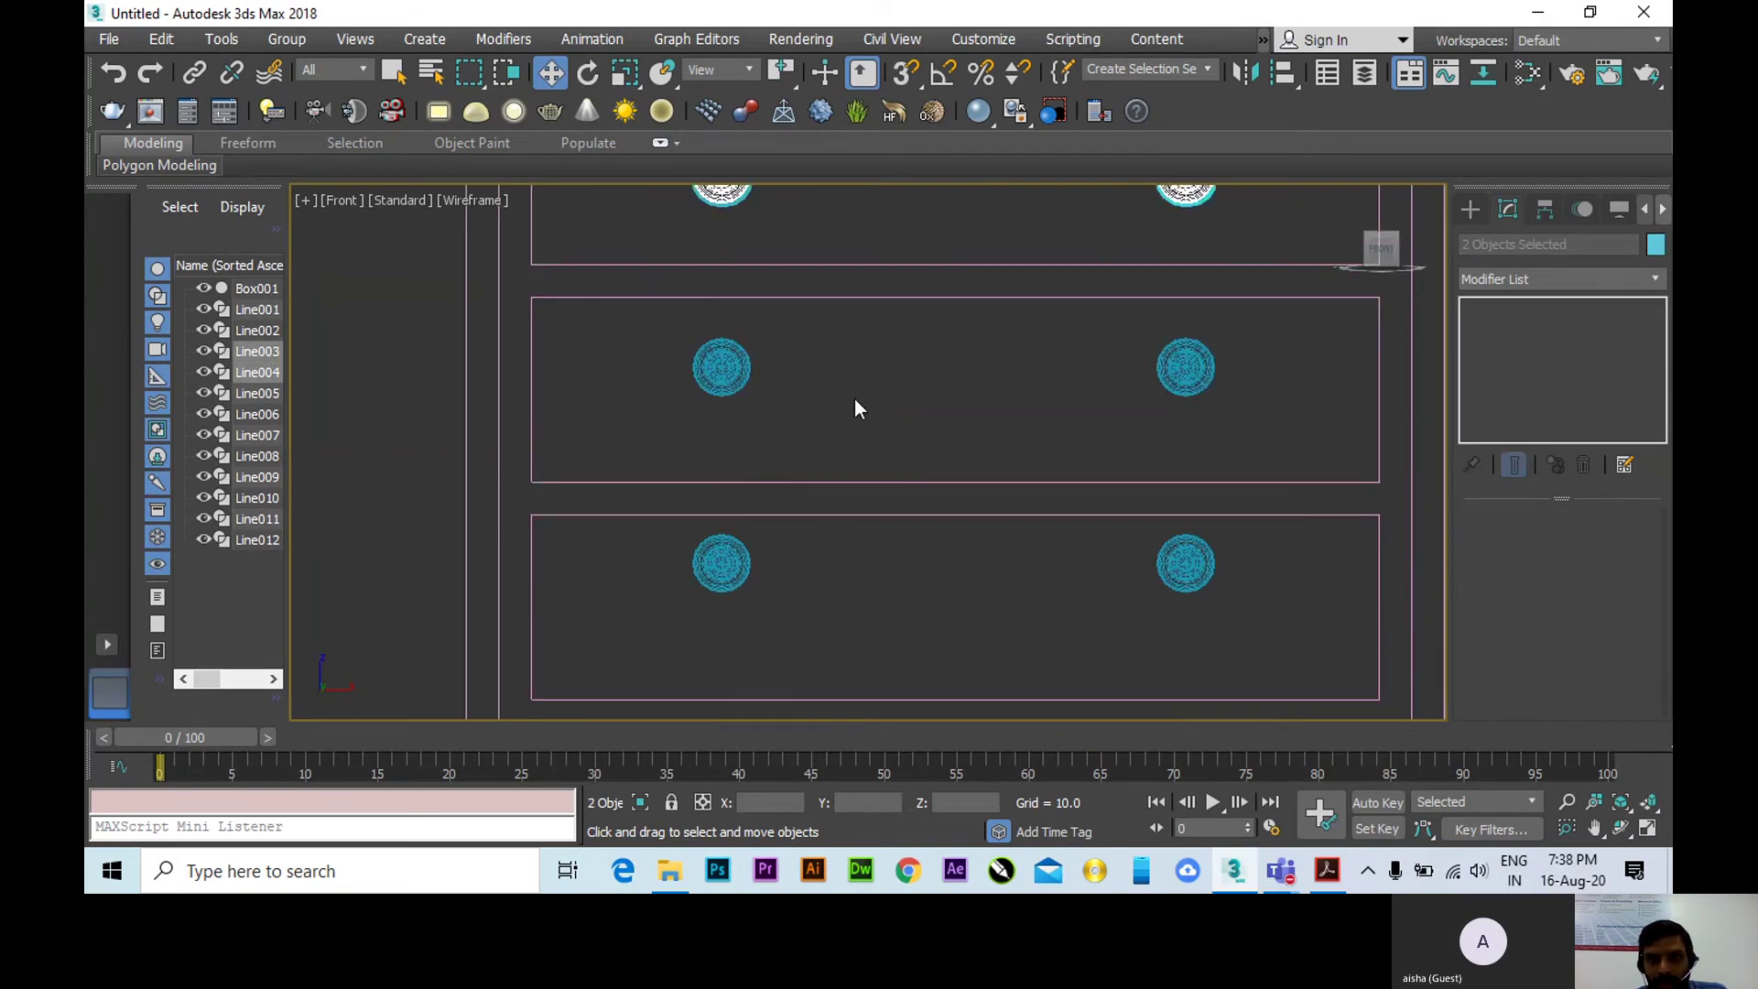
click(733, 368)
ctrl+click(1218, 377)
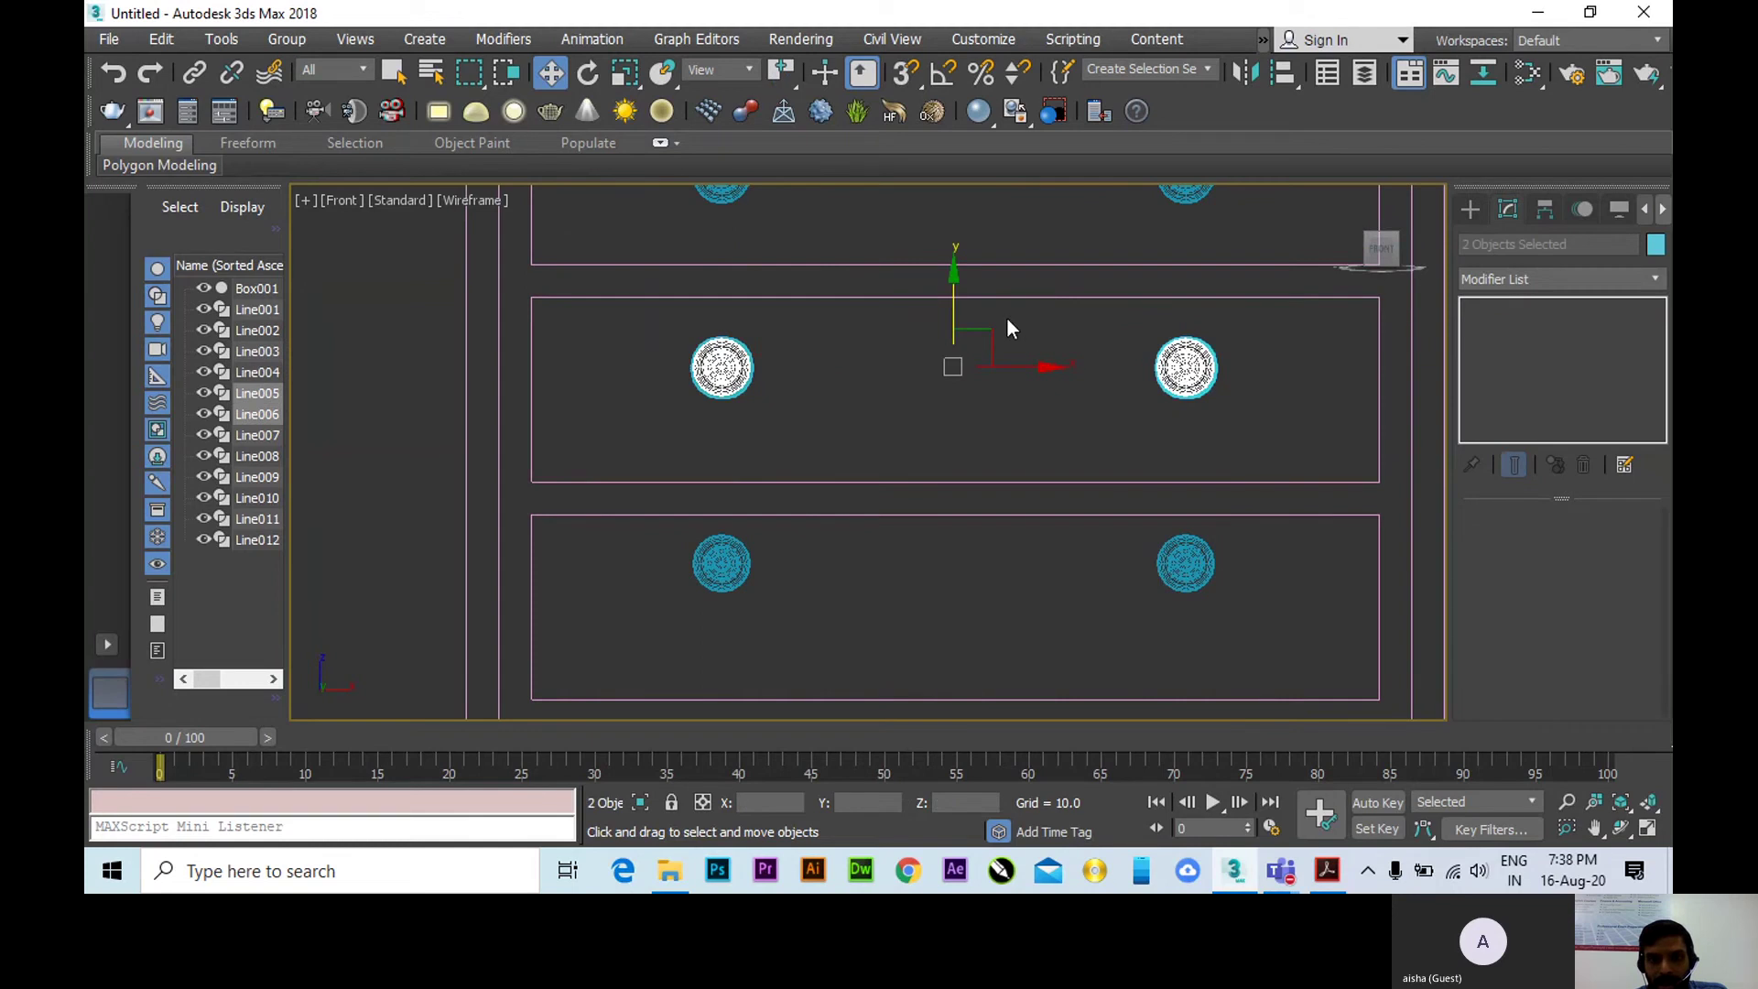
drag(952, 294, 952, 317)
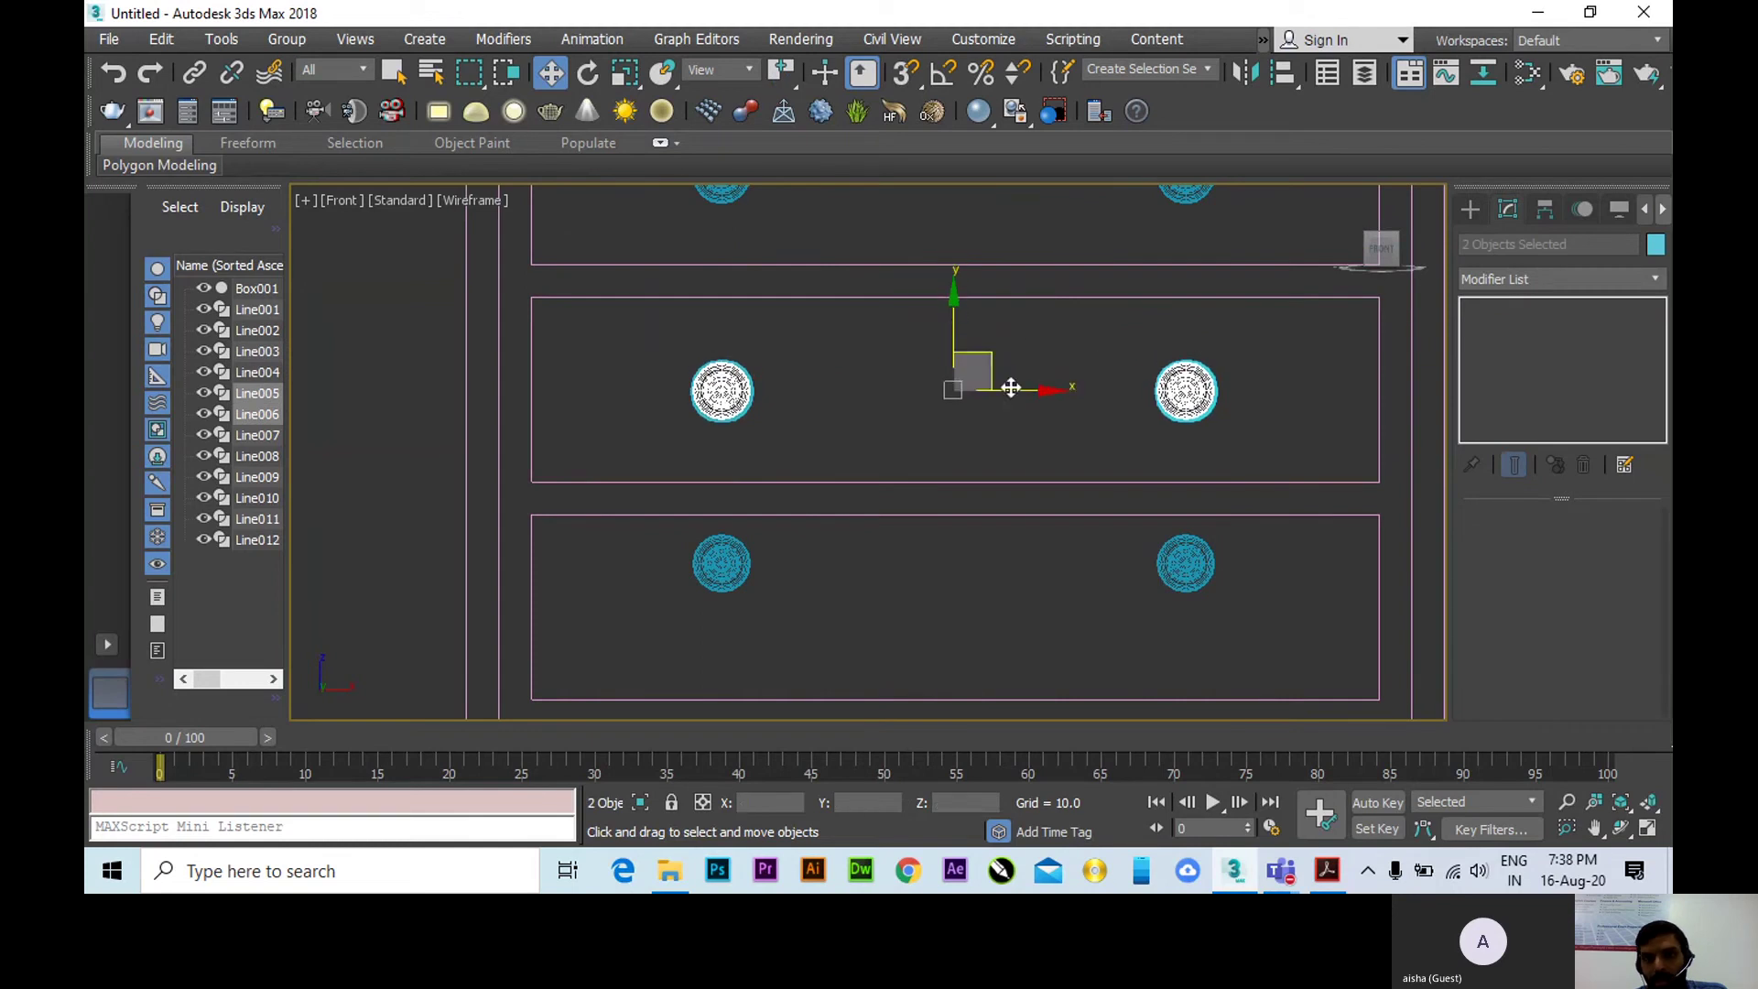
Move the fourth-row knob pair down about 1.32 units along Y to centre it on its drawer front.
middle_drag(1099, 485, 1099, 357)
click(722, 435)
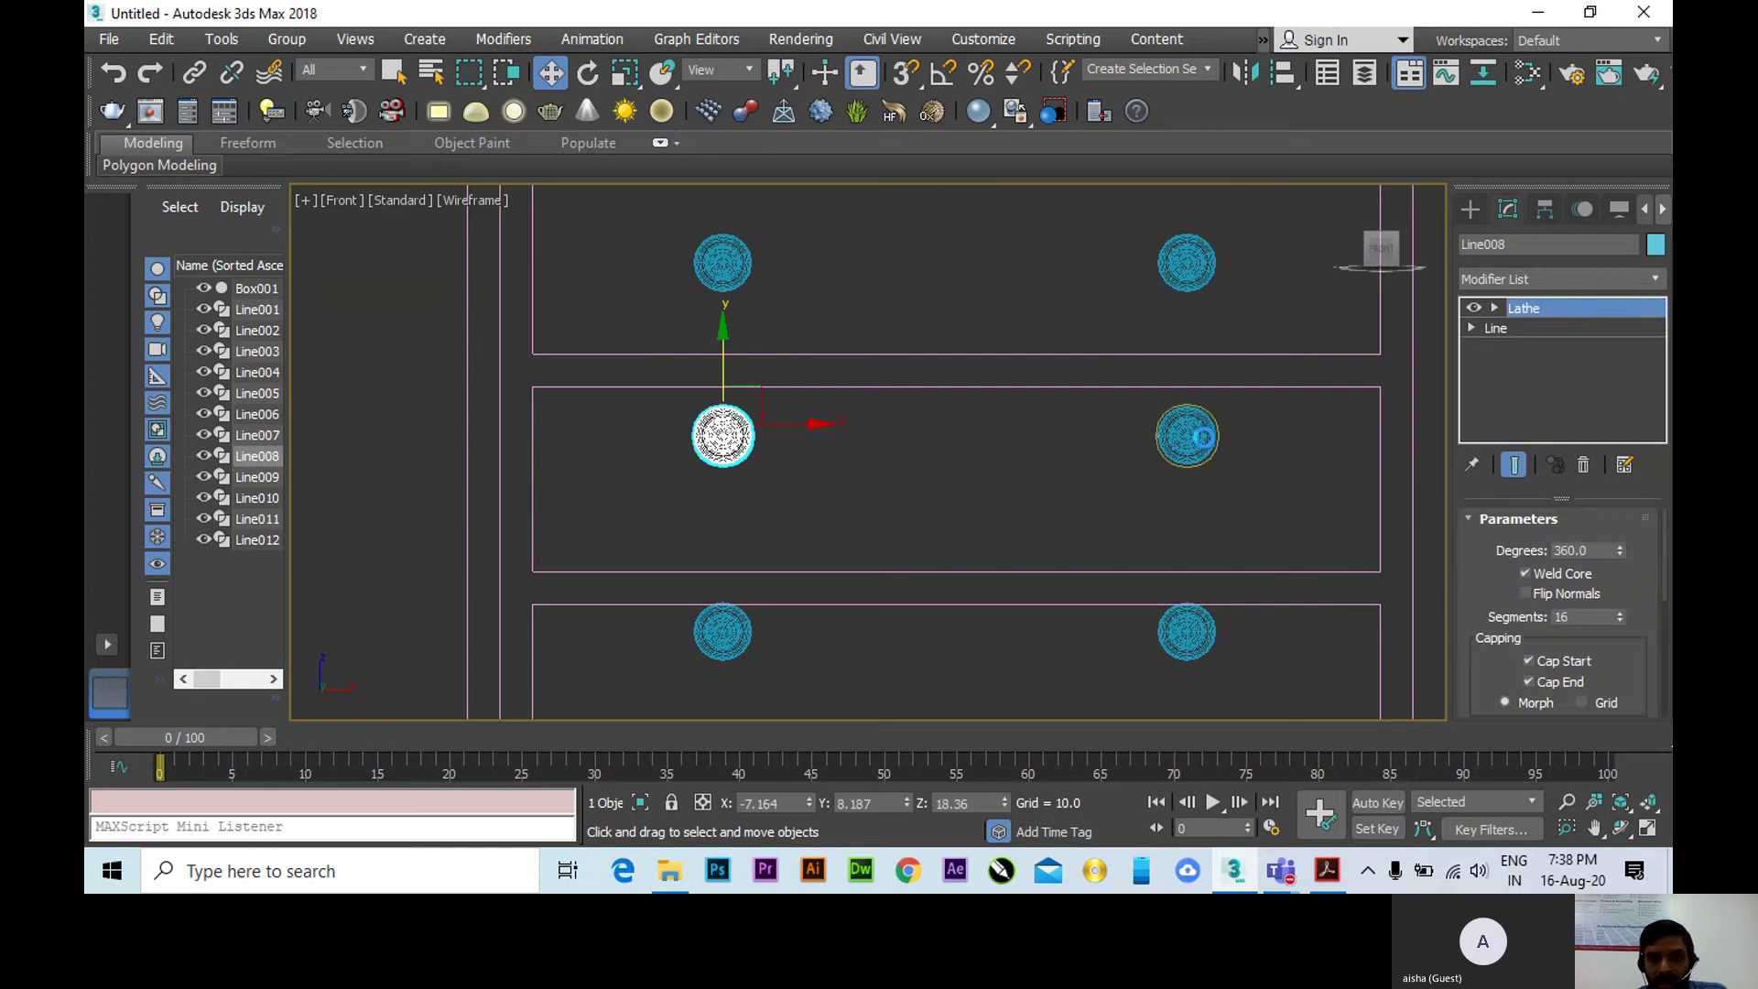
ctrl+click(1188, 436)
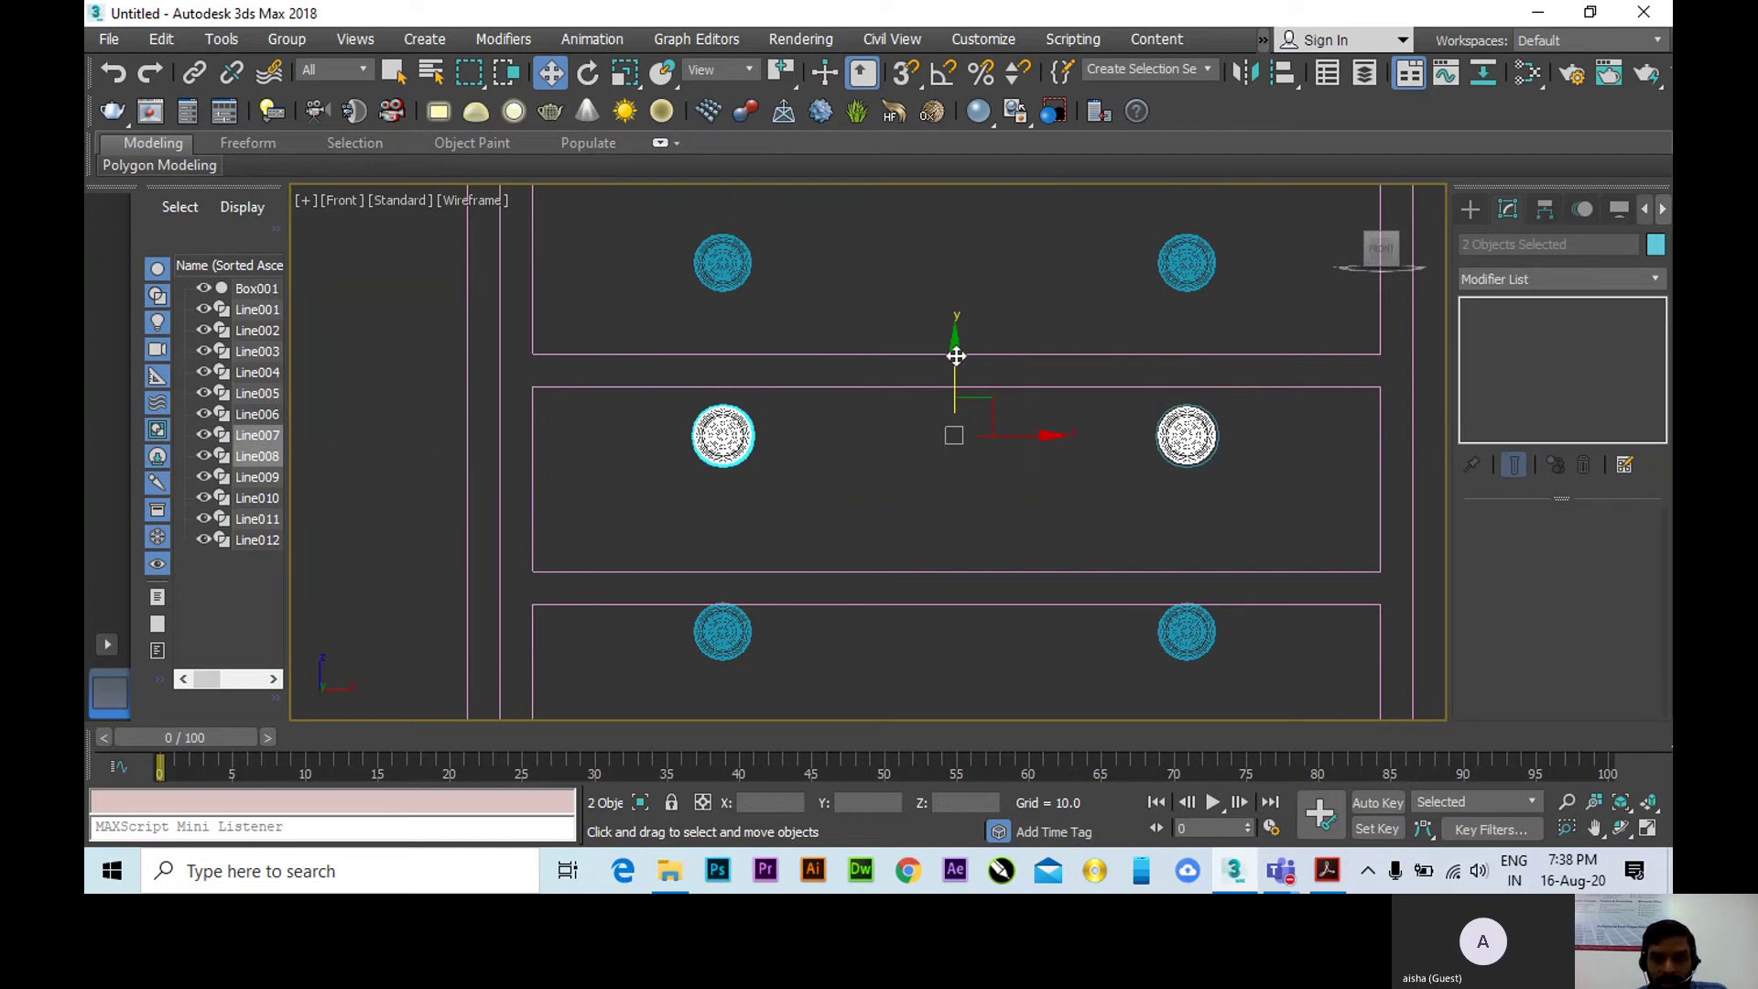
drag(956, 356, 954, 399)
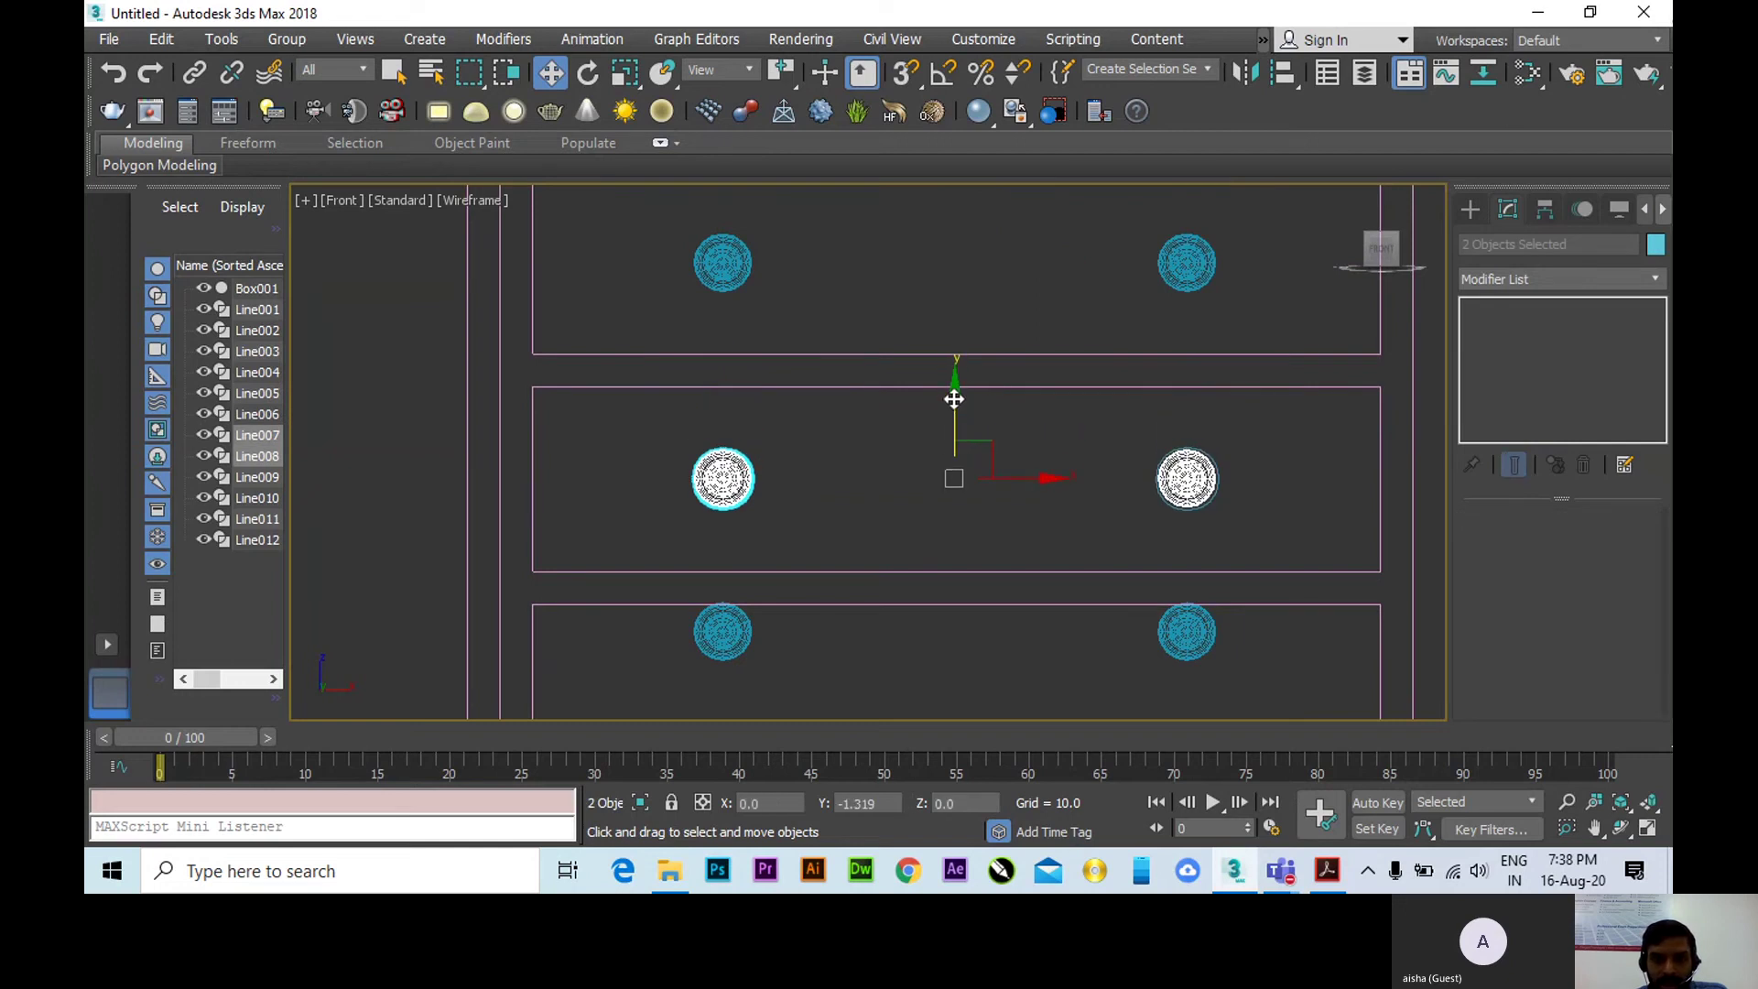
Move both knobs of the fifth drawer row down along Y to the middle of that drawer front.
middle_drag(1025, 564, 1029, 379)
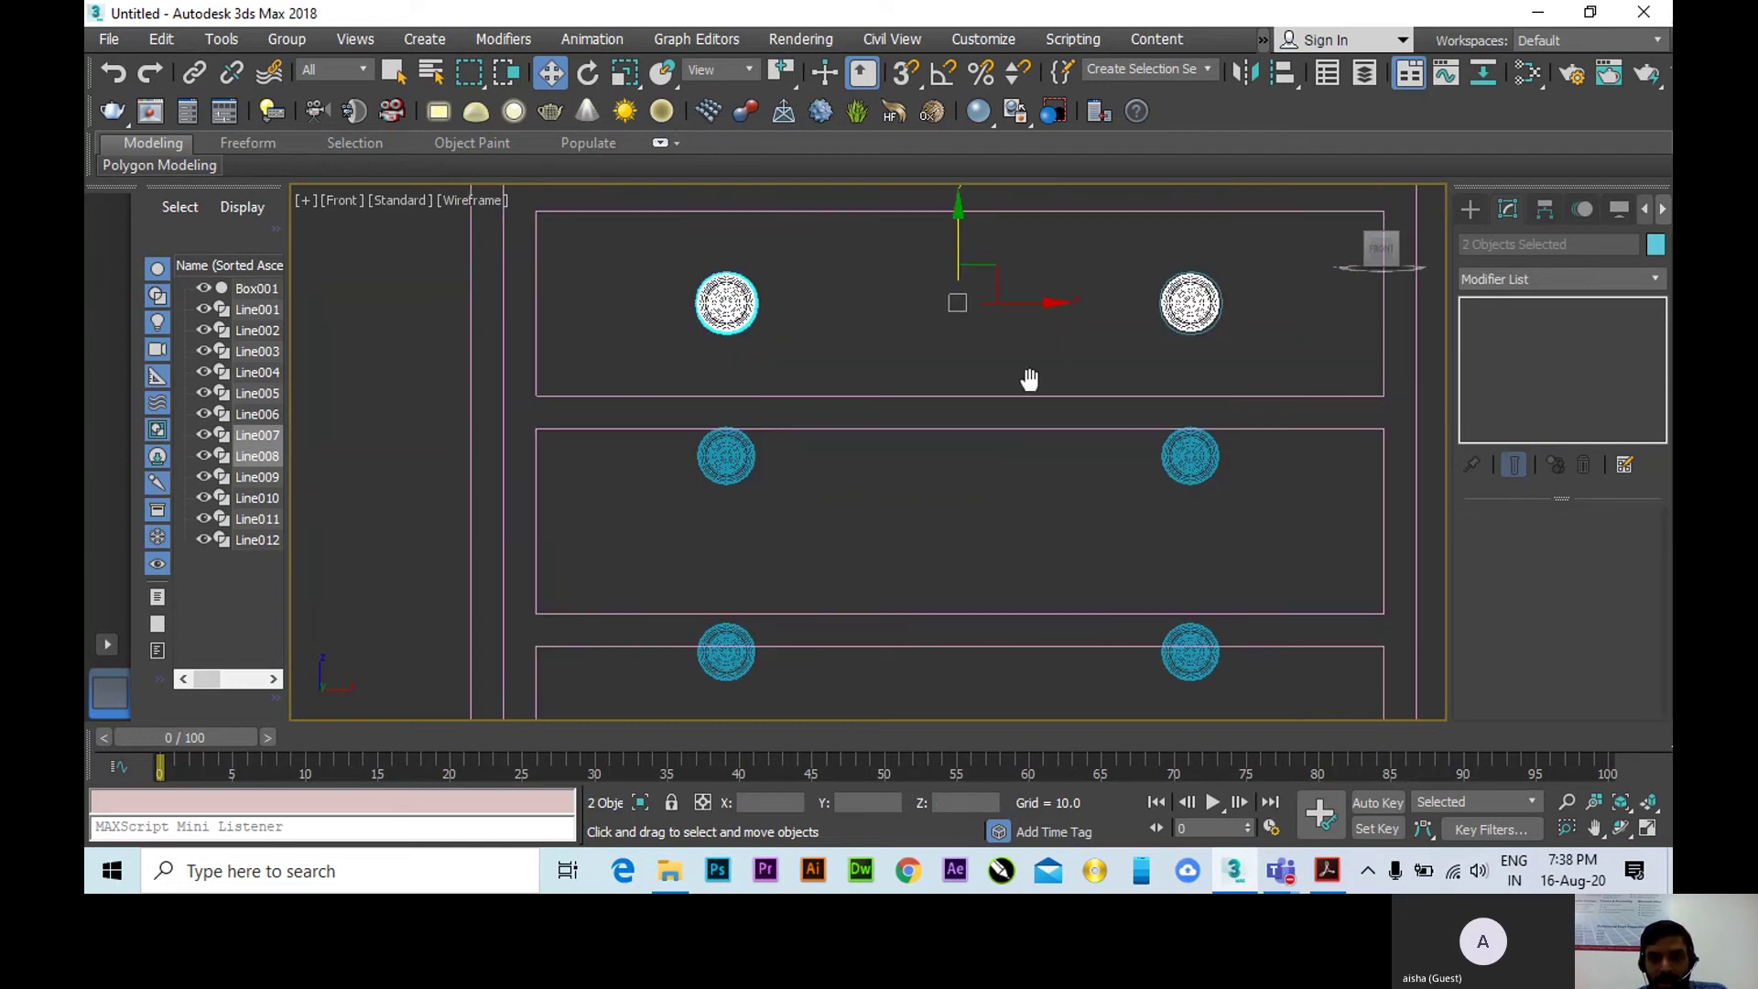
click(743, 464)
ctrl+click(1190, 463)
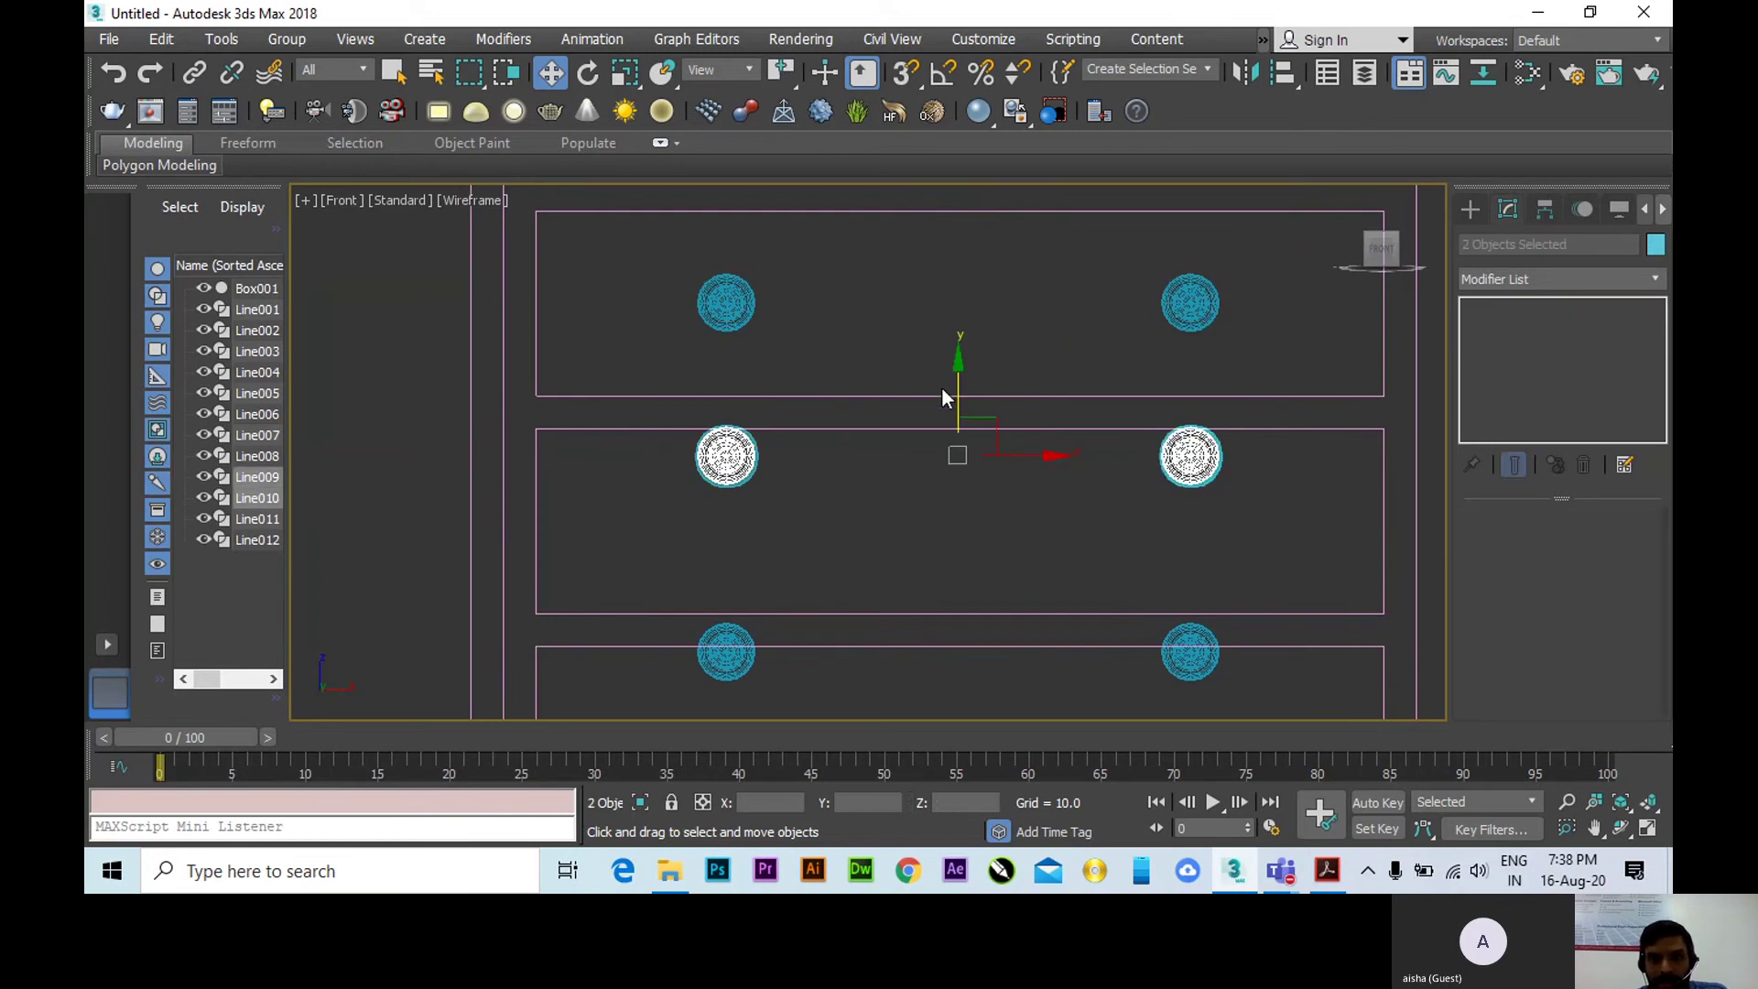
drag(959, 390, 957, 458)
Move the lowest knob pair down about 1.89 units along Y to centre it on the bottom drawer.
middle_drag(973, 491, 1092, 373)
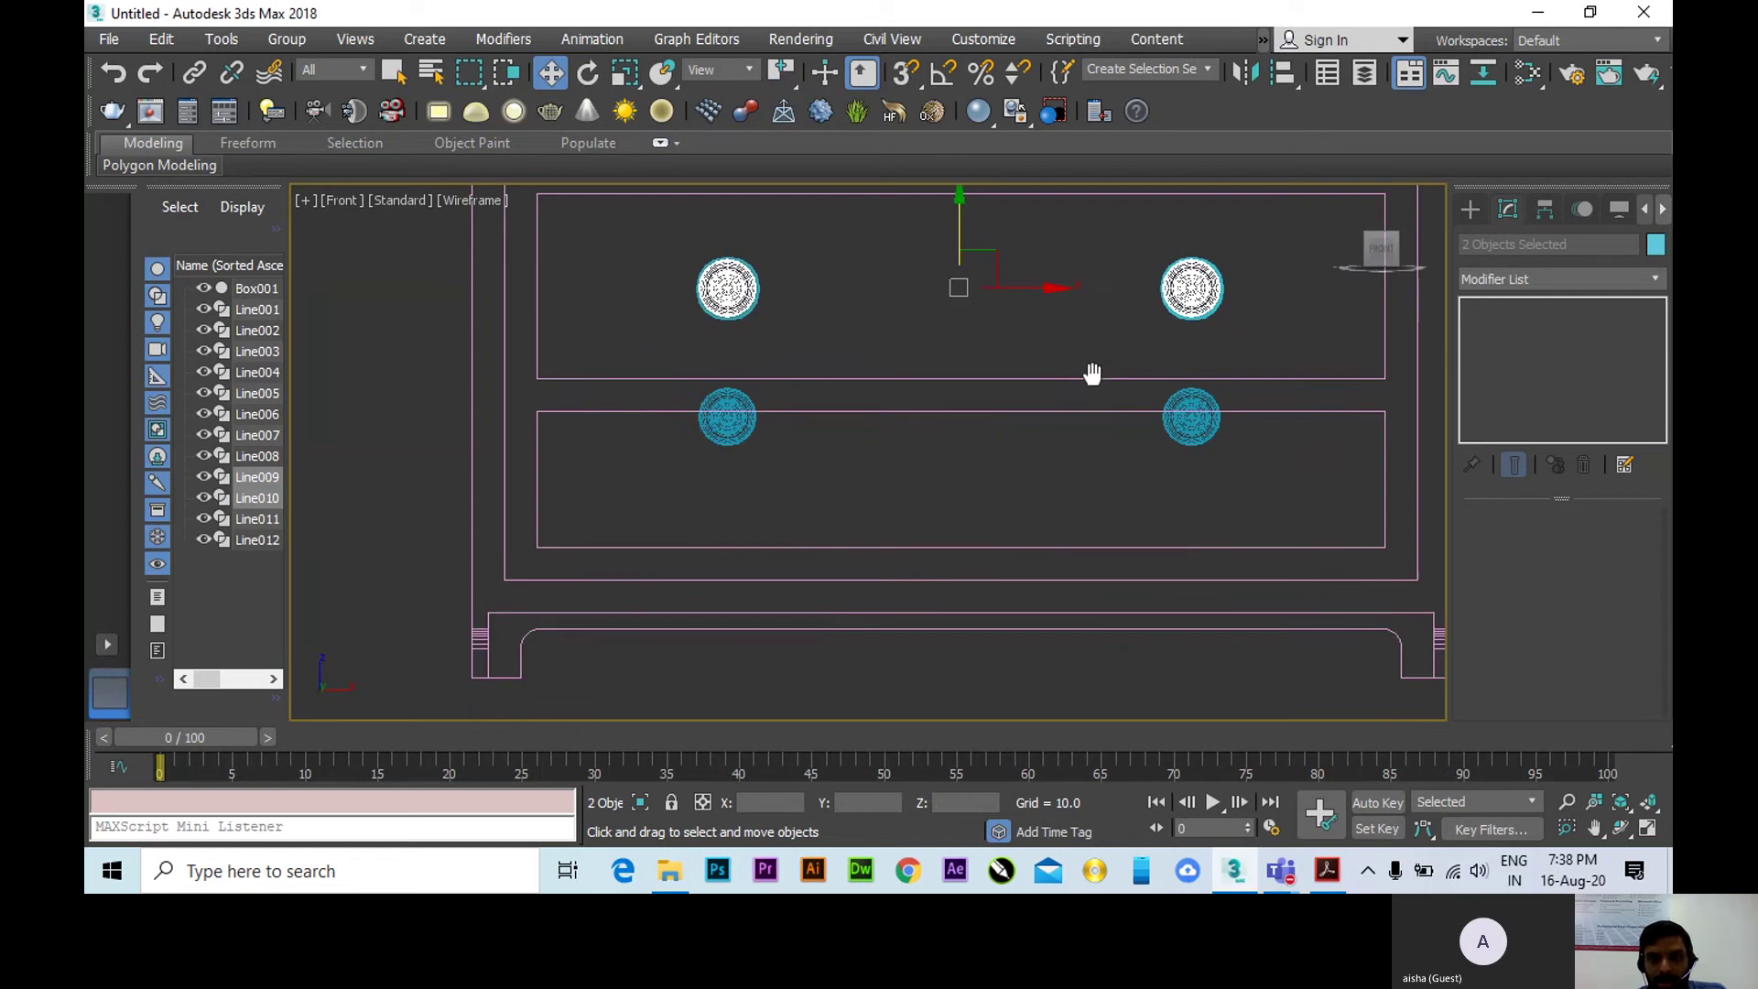
click(737, 439)
ctrl+click(1183, 437)
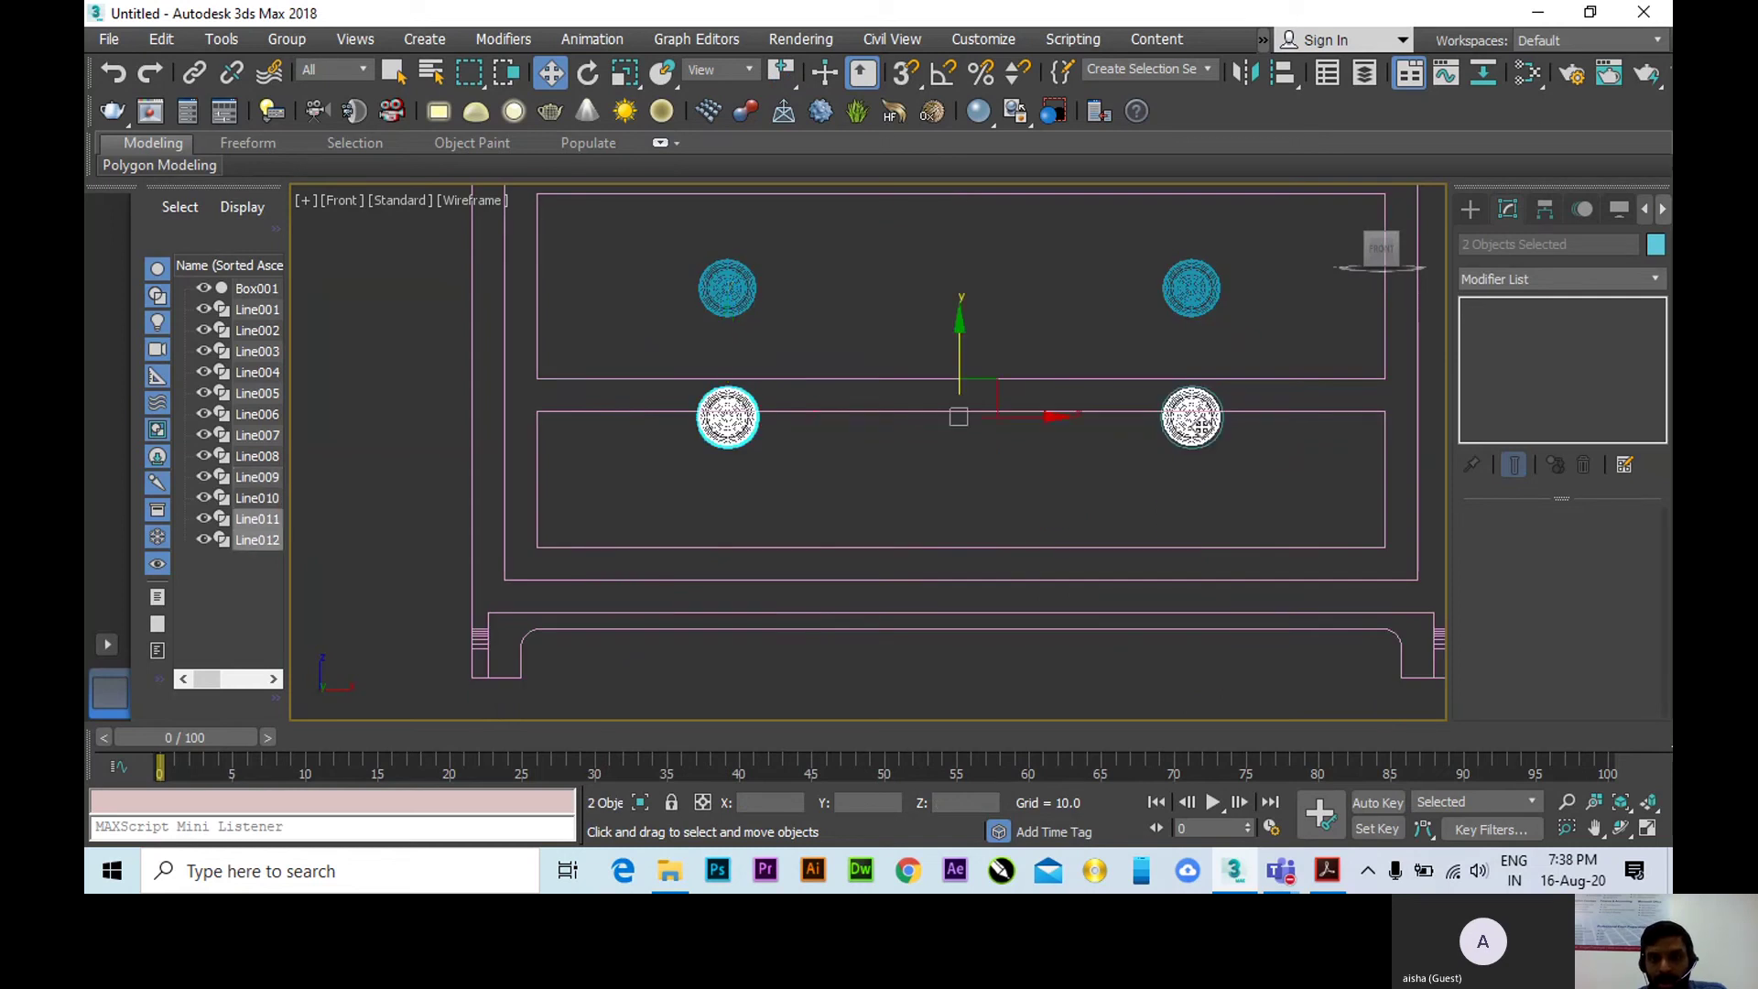
drag(954, 342, 967, 406)
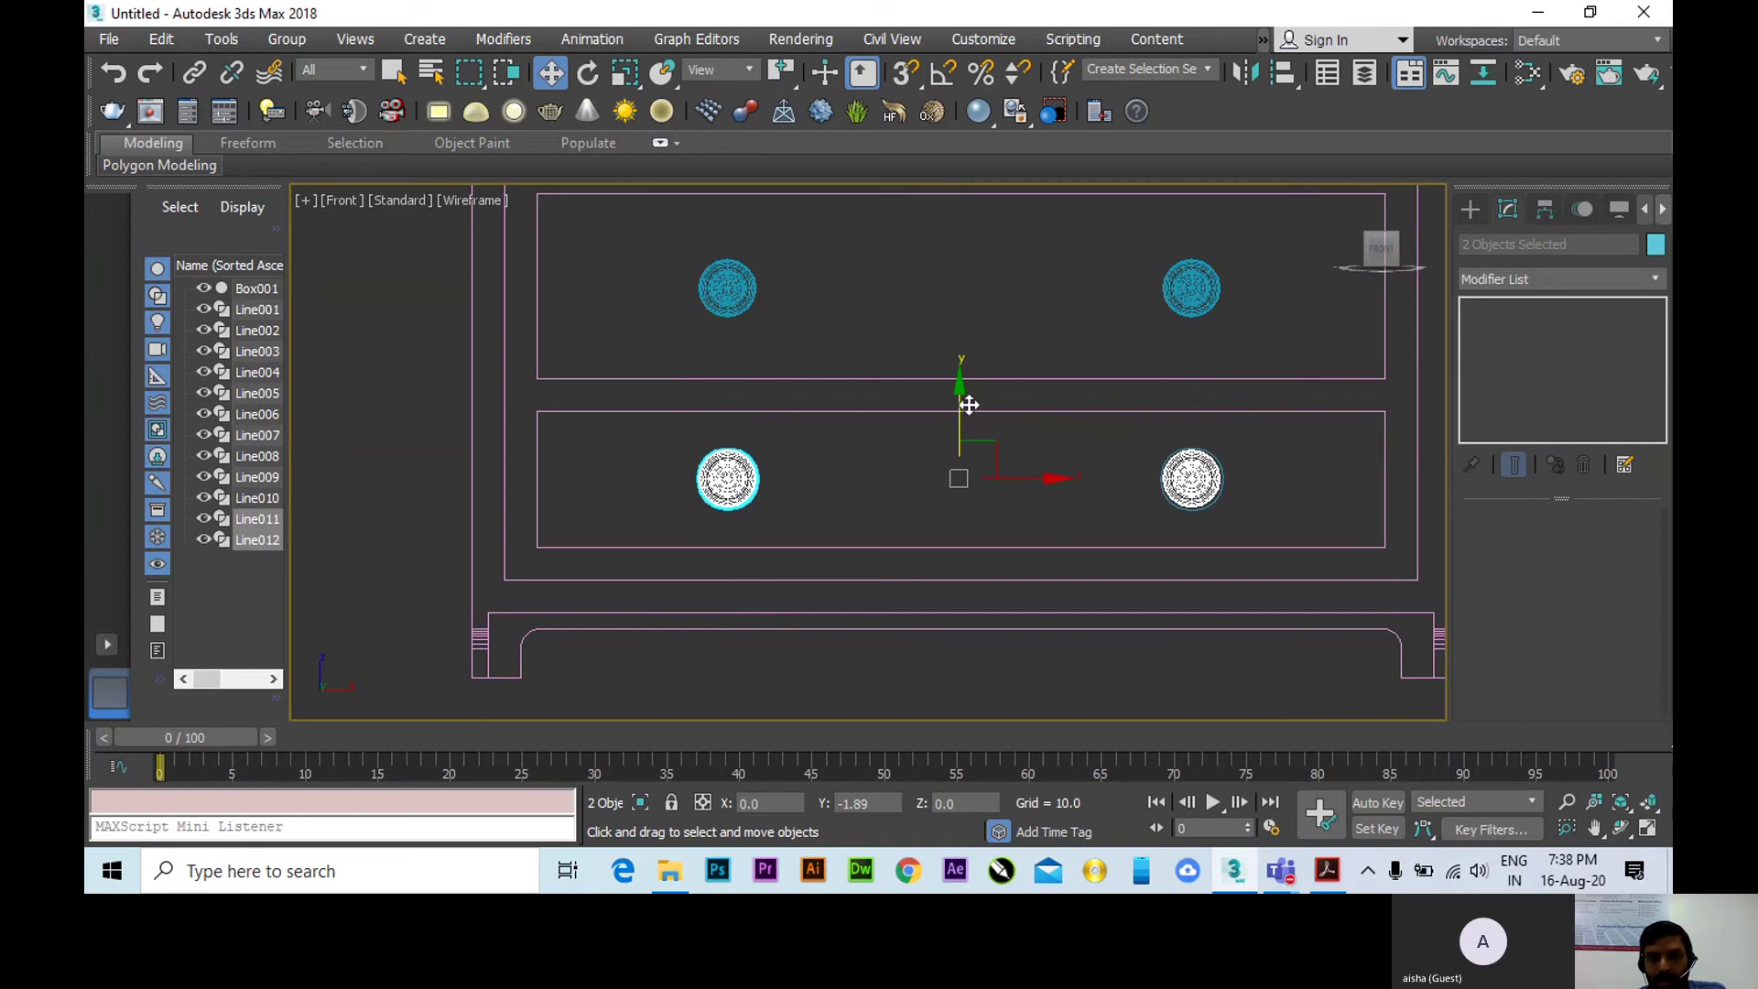
Check the knob rows in the Front view and show the whole cabinet in a Perspective view with Default Shading.
scroll(1001, 416, down, 3)
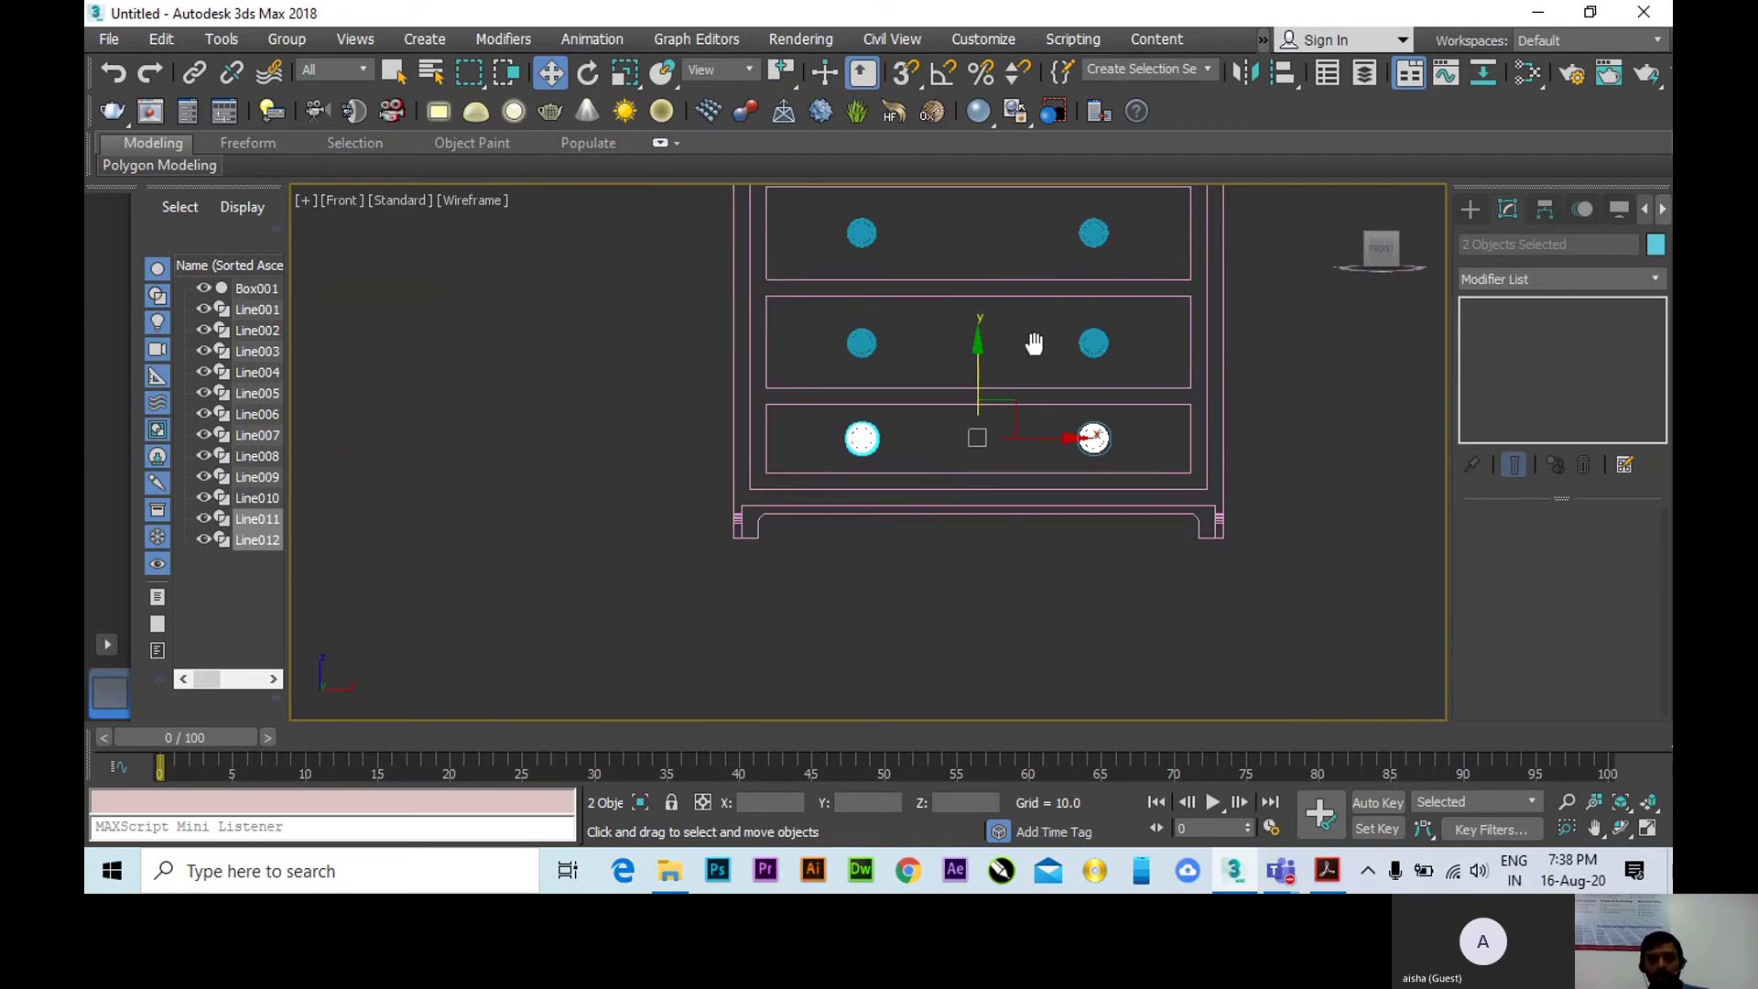
scroll(1002, 494, down, 3)
middle_drag(1025, 408, 1006, 445)
scroll(988, 403, up, 3)
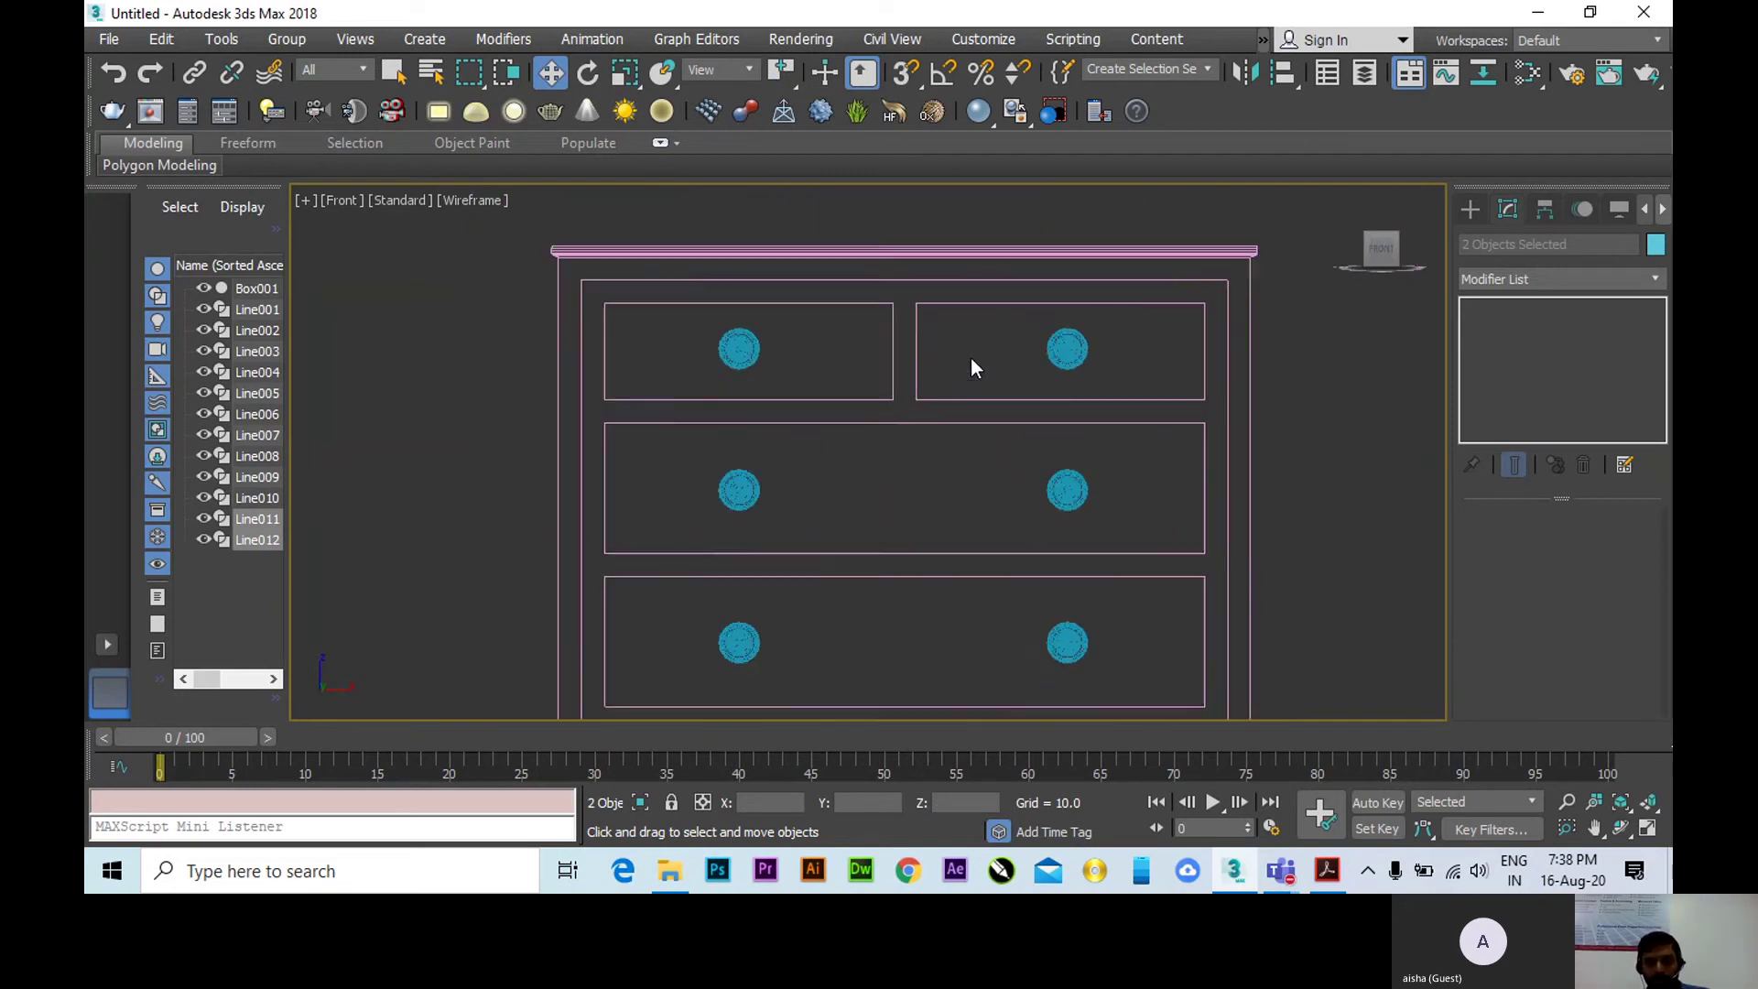
scroll(974, 344, down, 2)
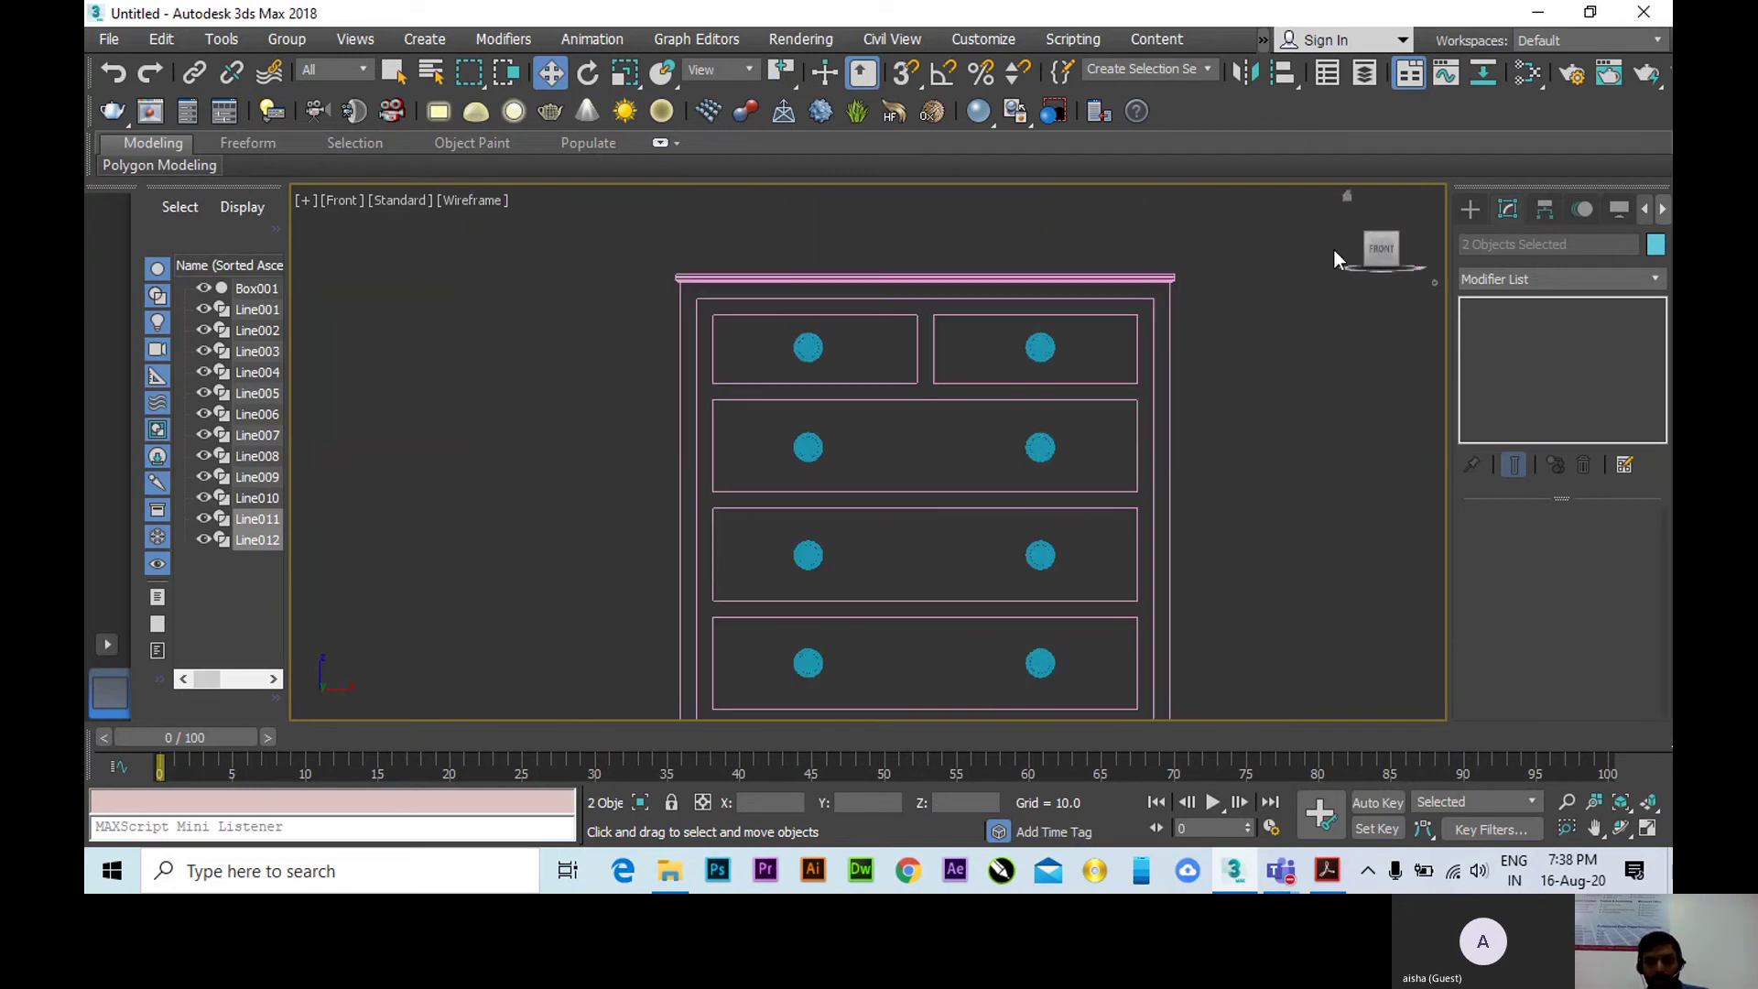
click(1348, 194)
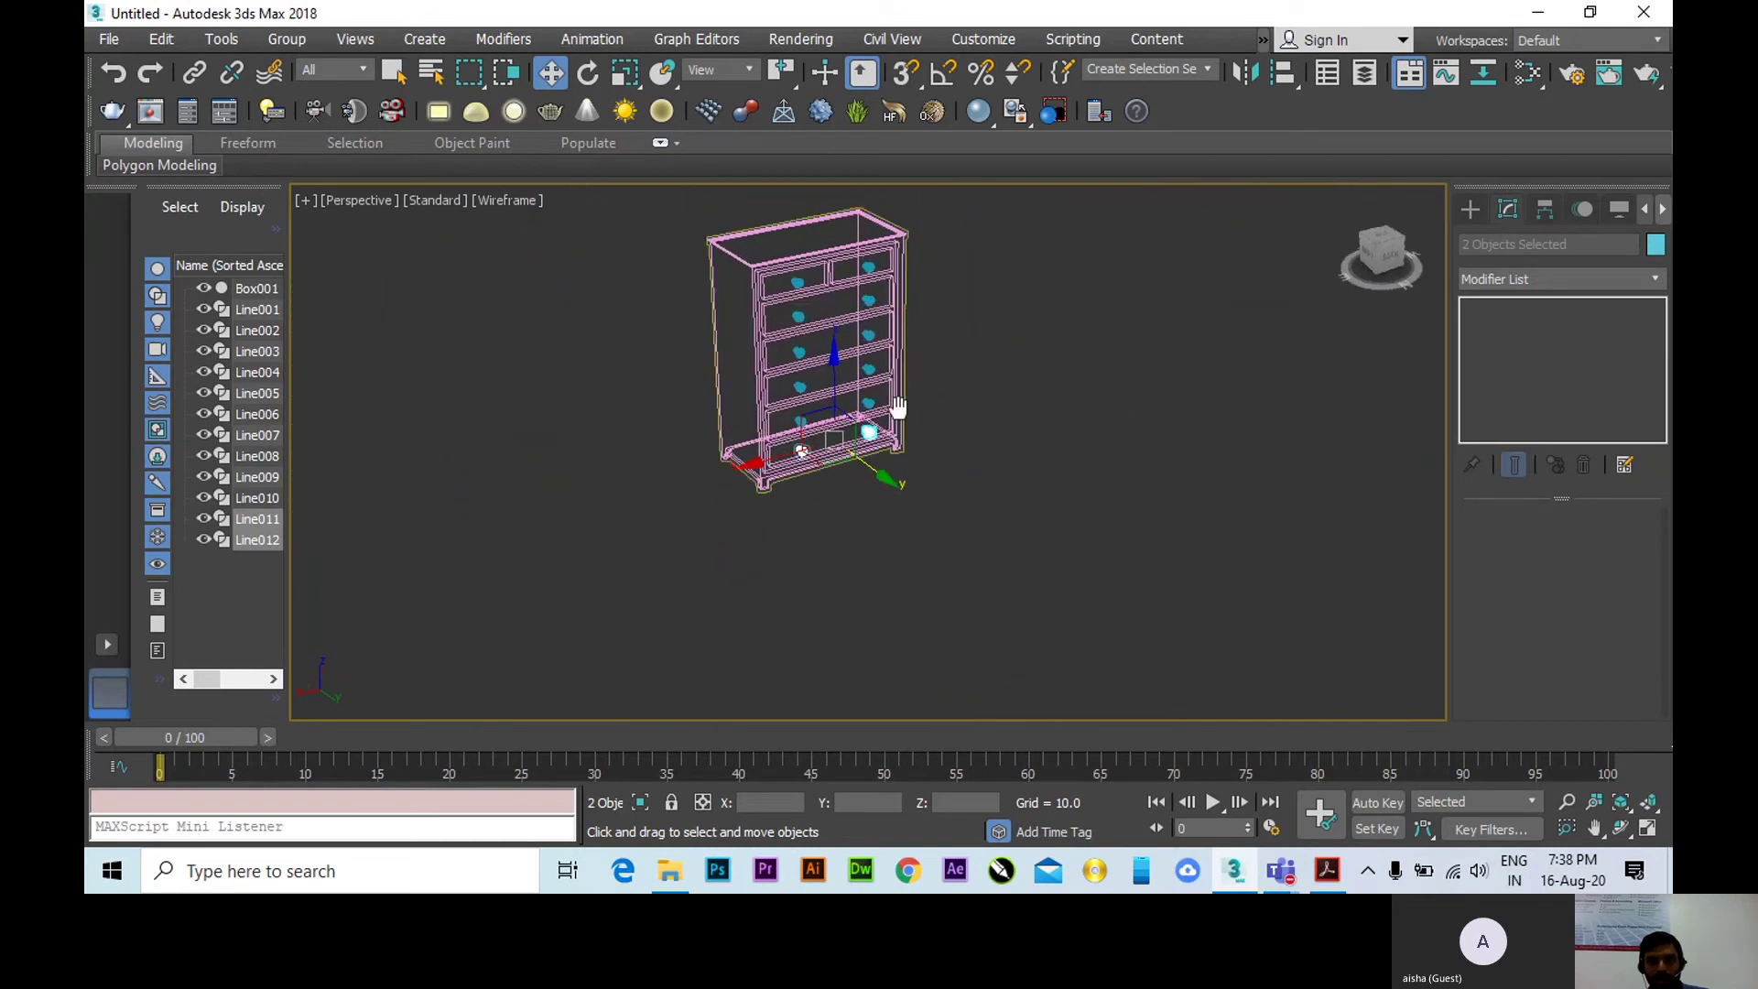
click(527, 202)
click(546, 222)
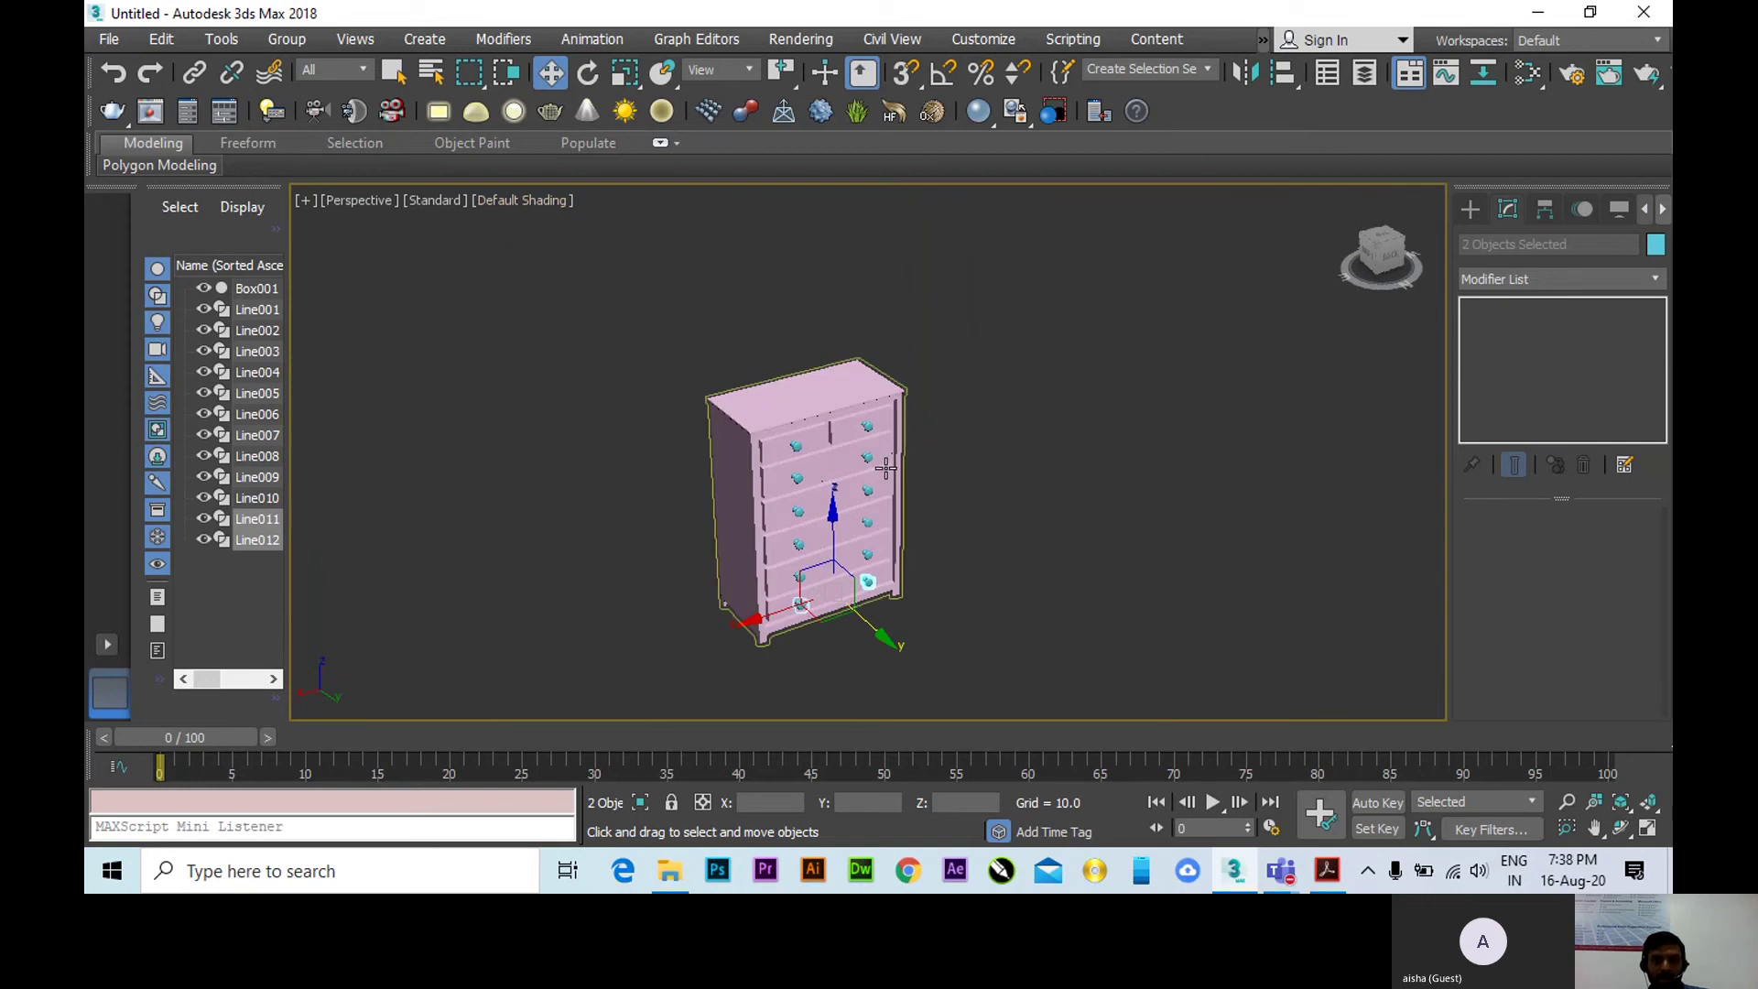
Examine the knobs up close and the whole cabinet from several angles in the shaded Perspective view.
scroll(880, 461, up, 5)
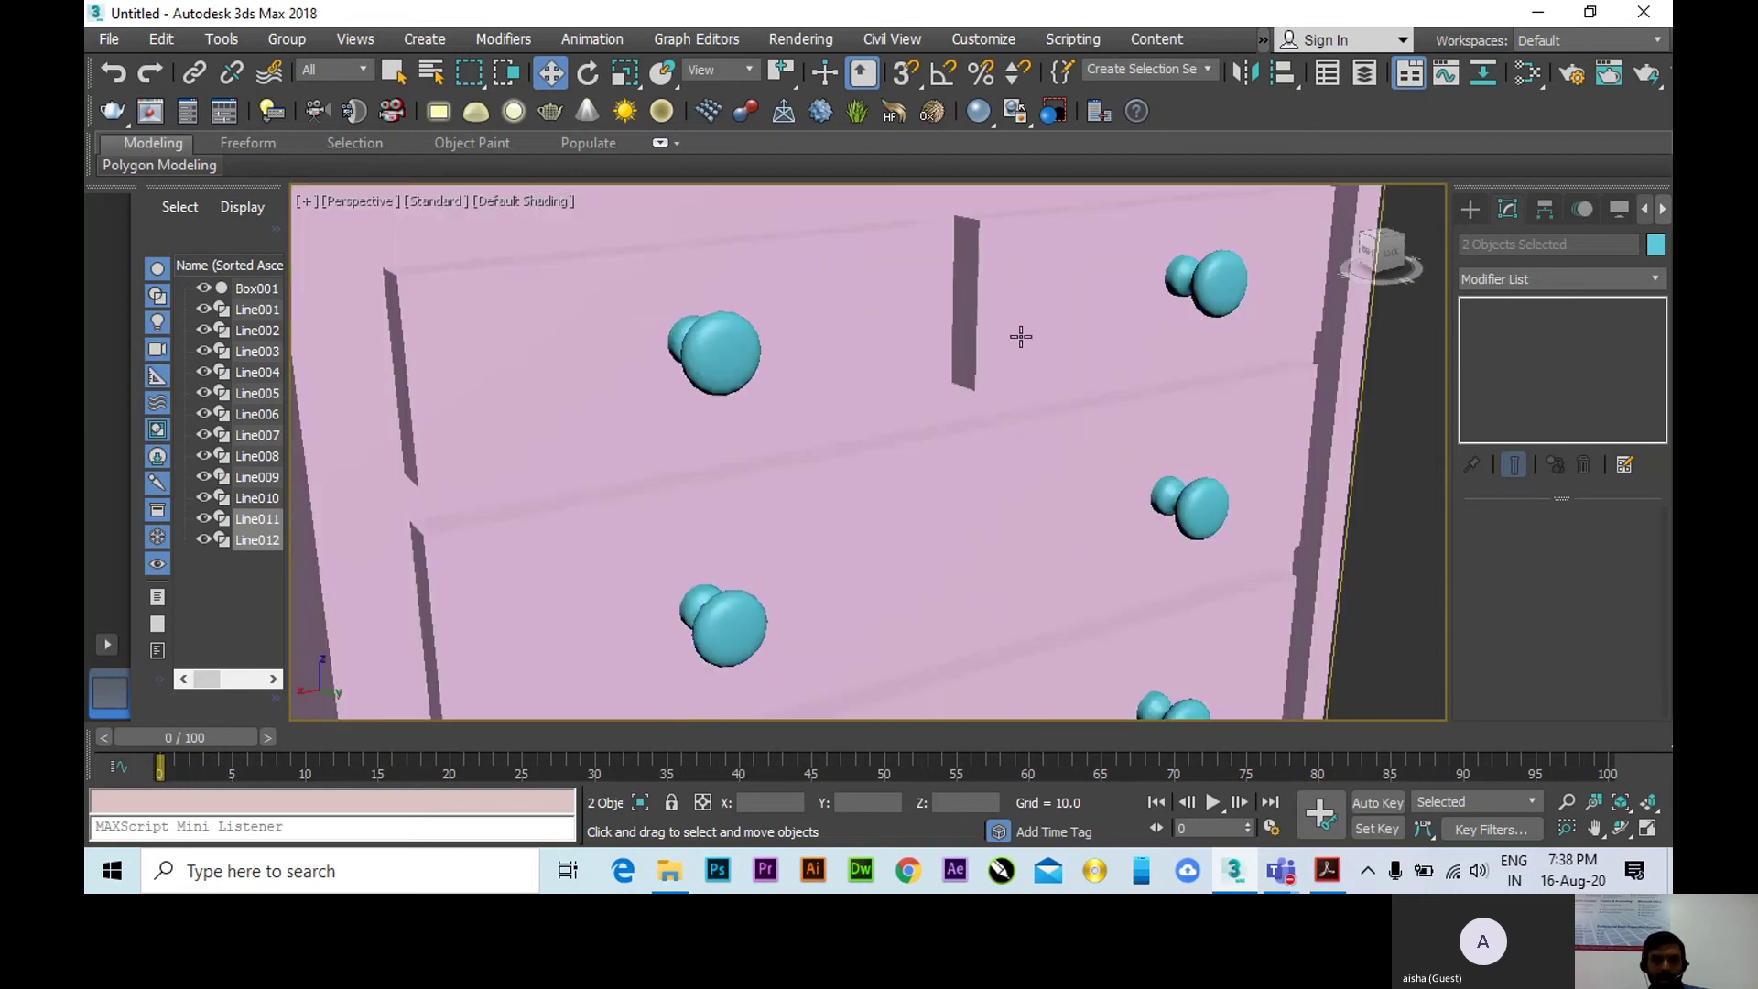
scroll(1020, 337, down, 5)
alt+middle_drag(1126, 354, 898, 371)
scroll(1012, 267, down, 3)
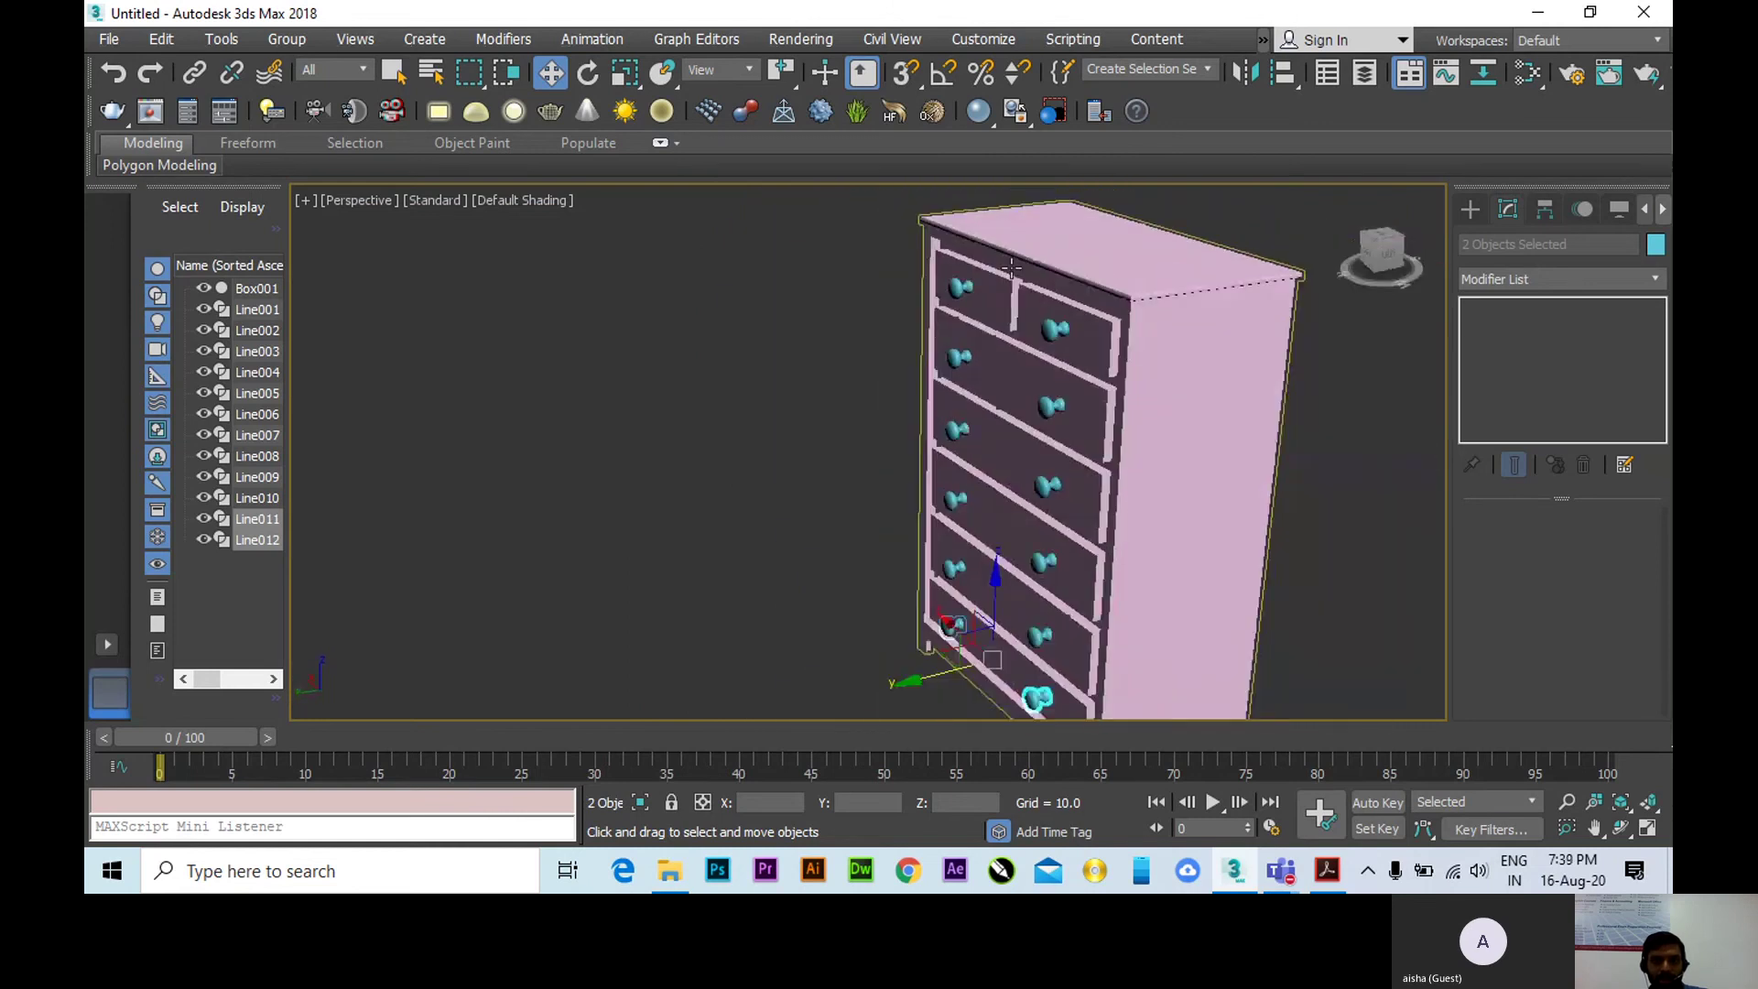
alt+middle_drag(1012, 267, 1010, 354)
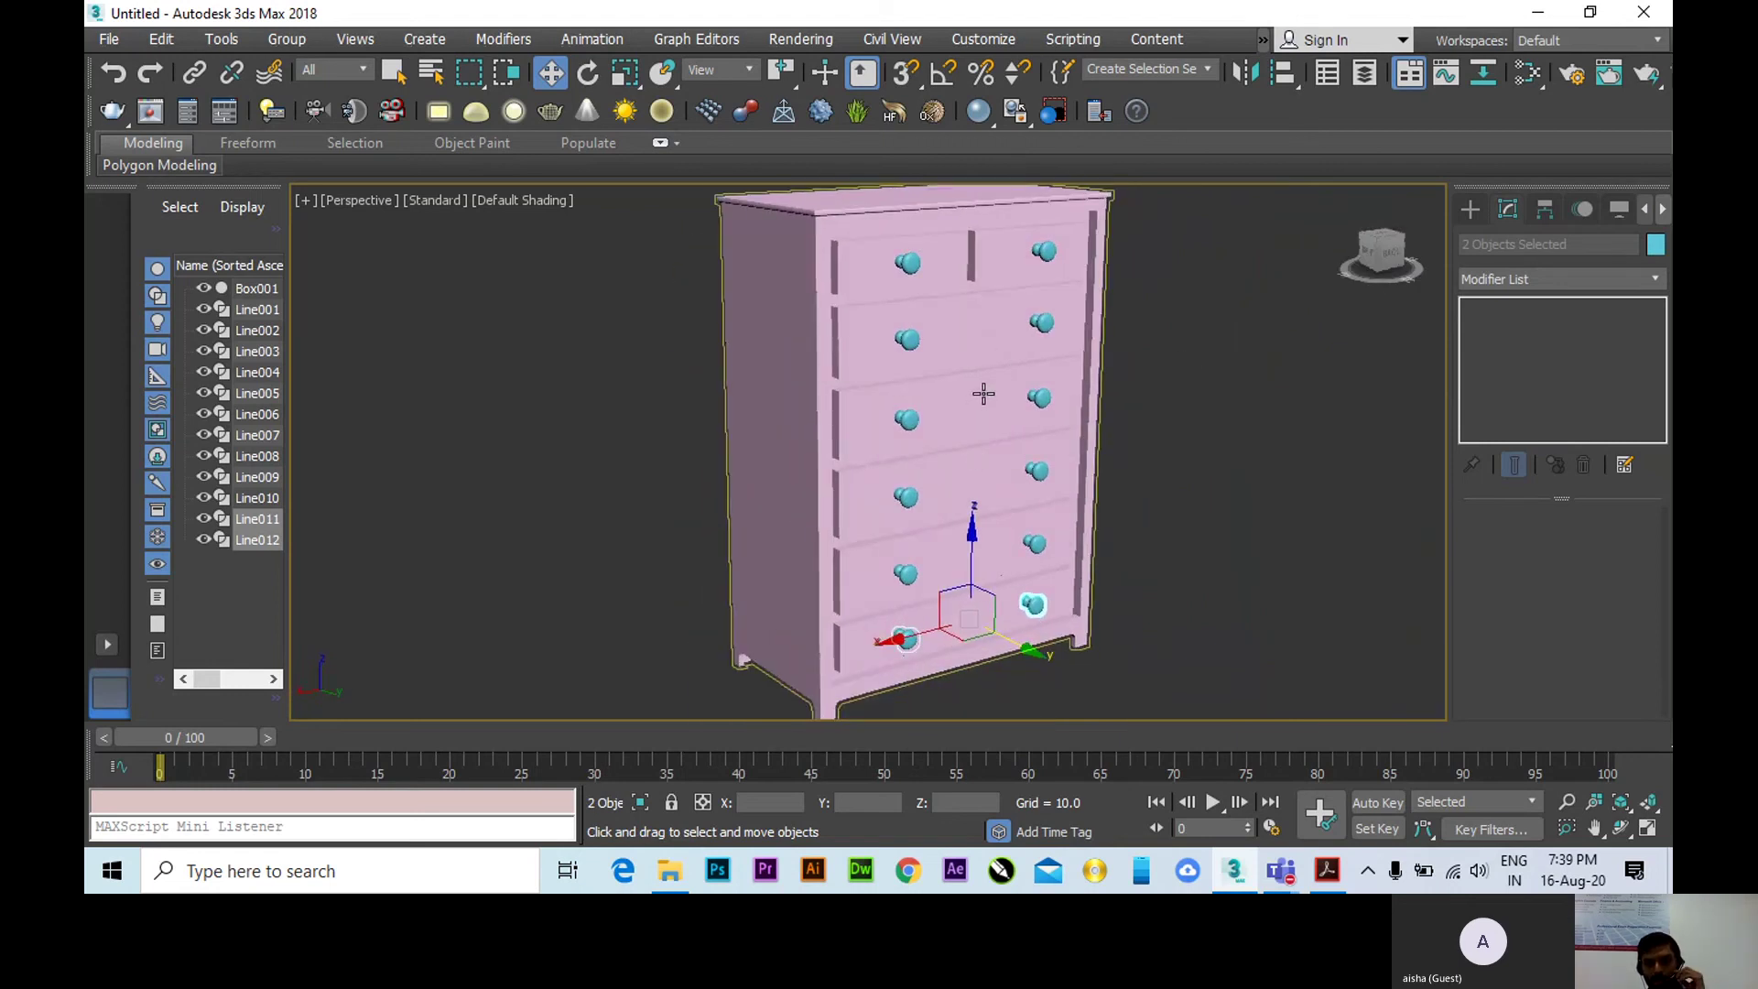
alt+middle_drag(993, 546, 1013, 458)
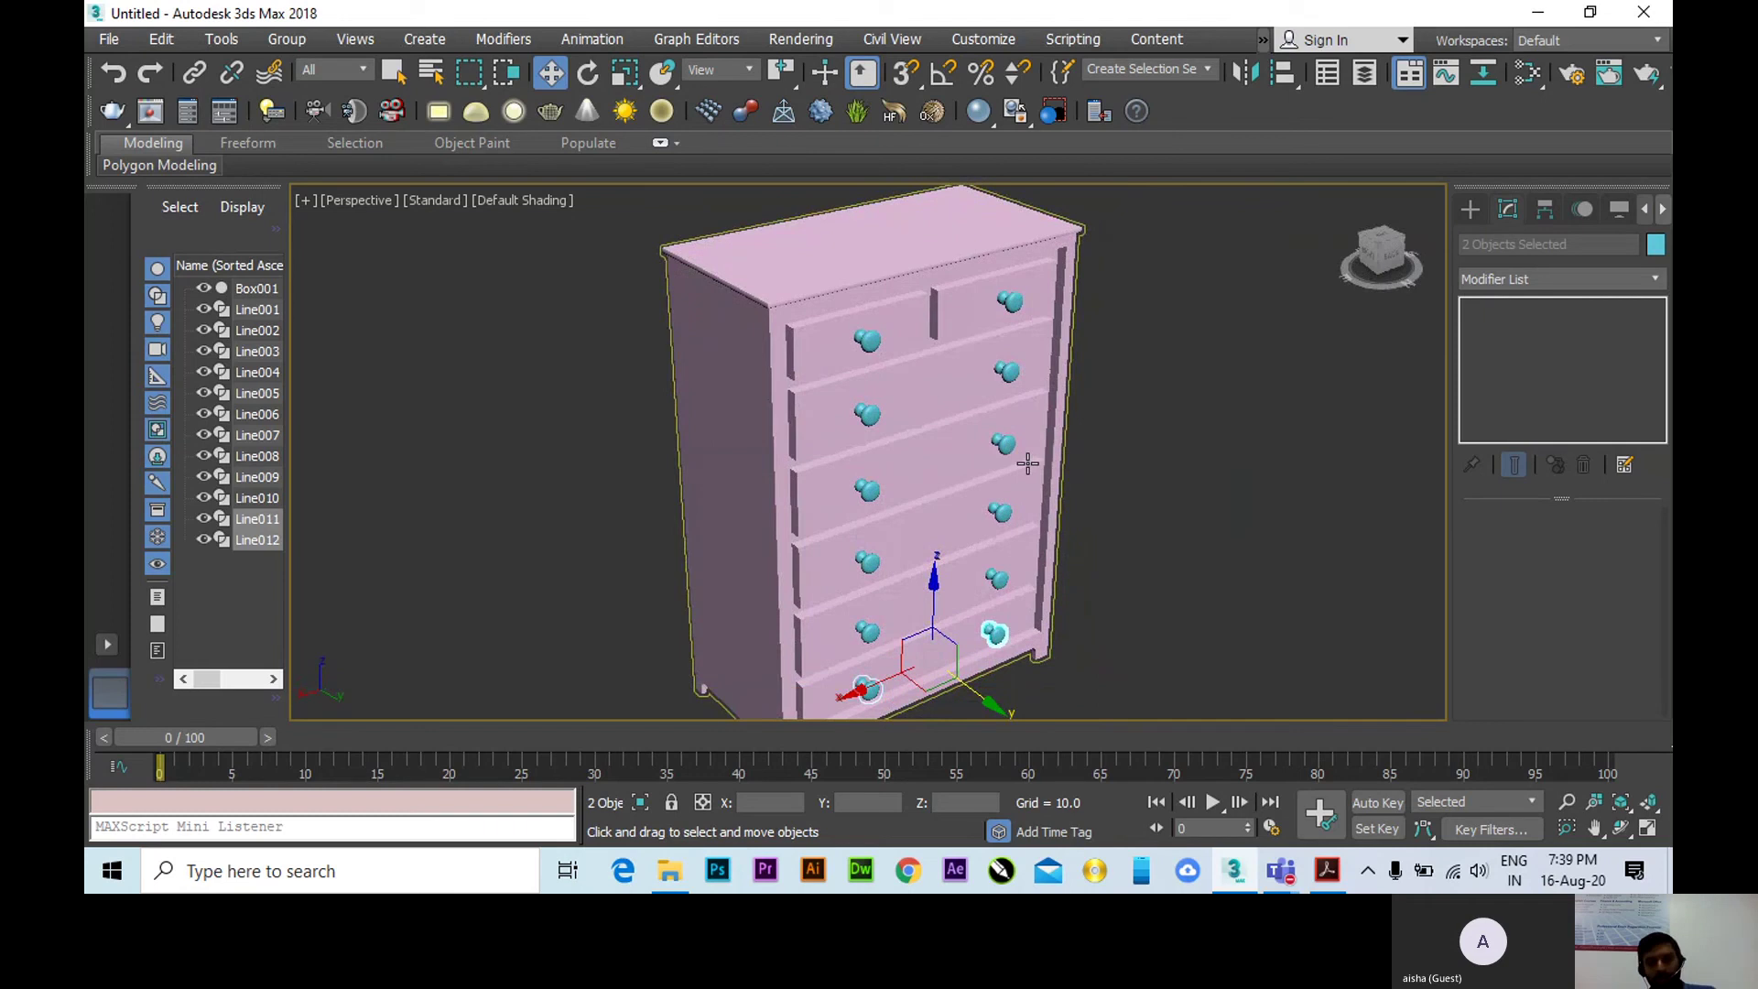
alt+middle_drag(1028, 459, 1039, 493)
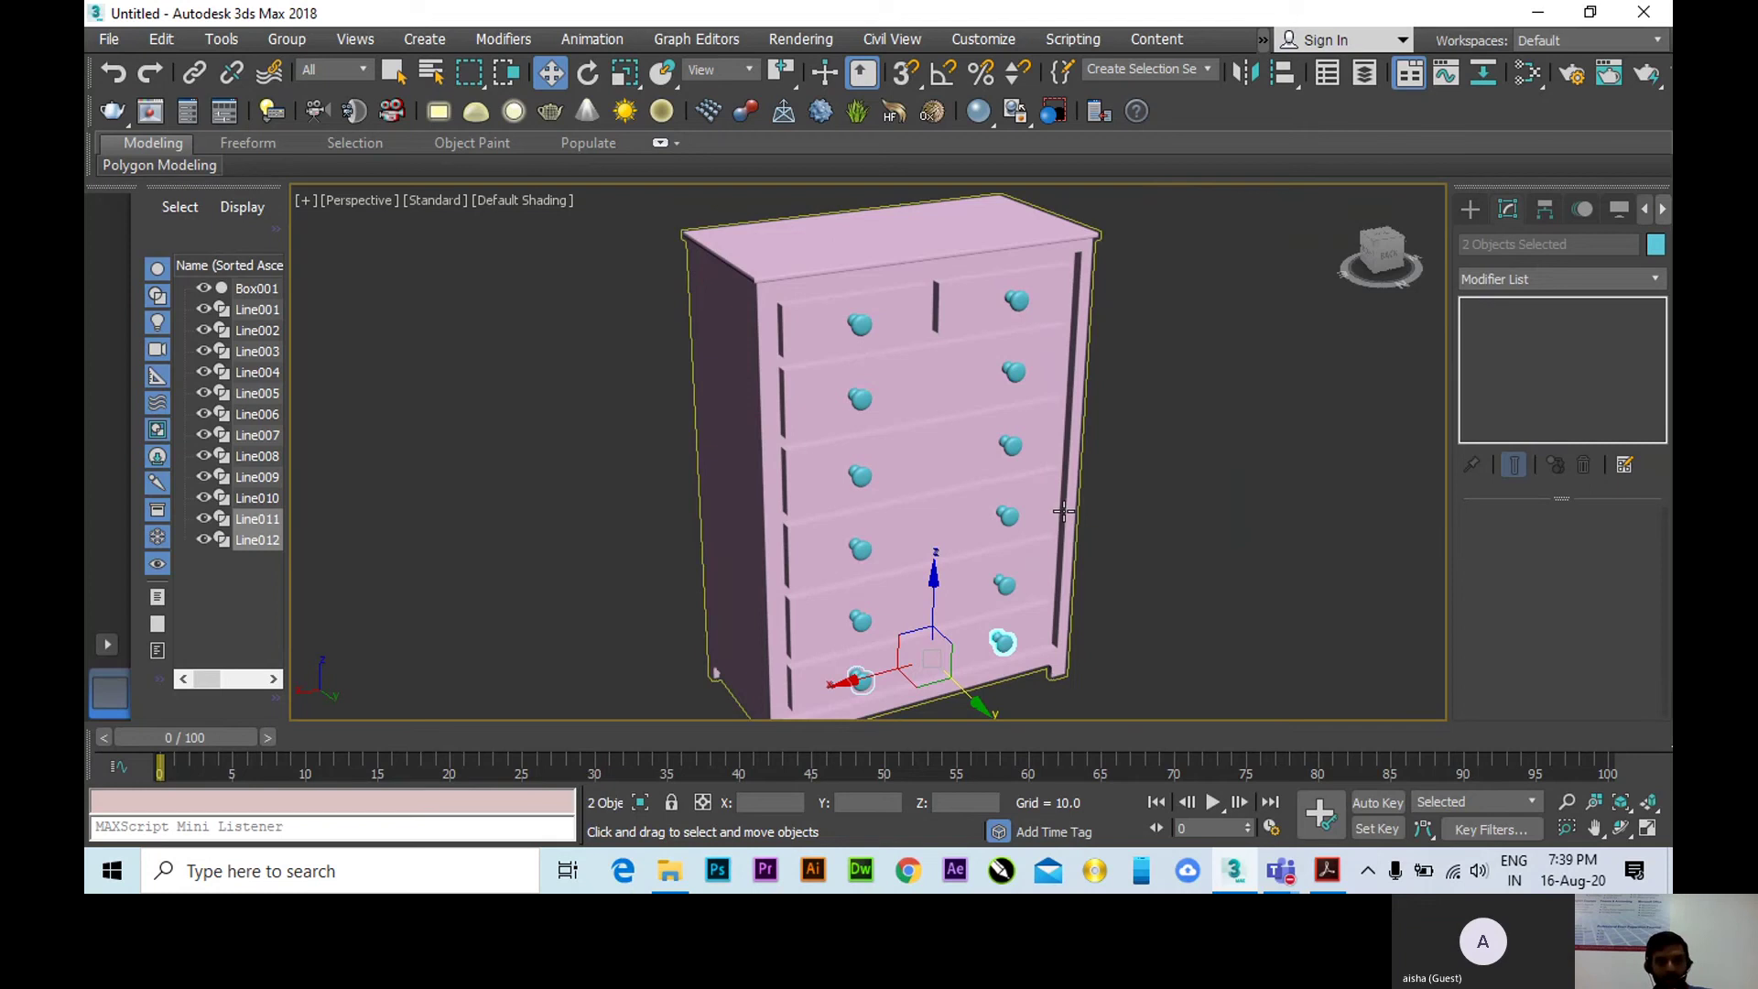
middle_drag(1063, 511, 1066, 490)
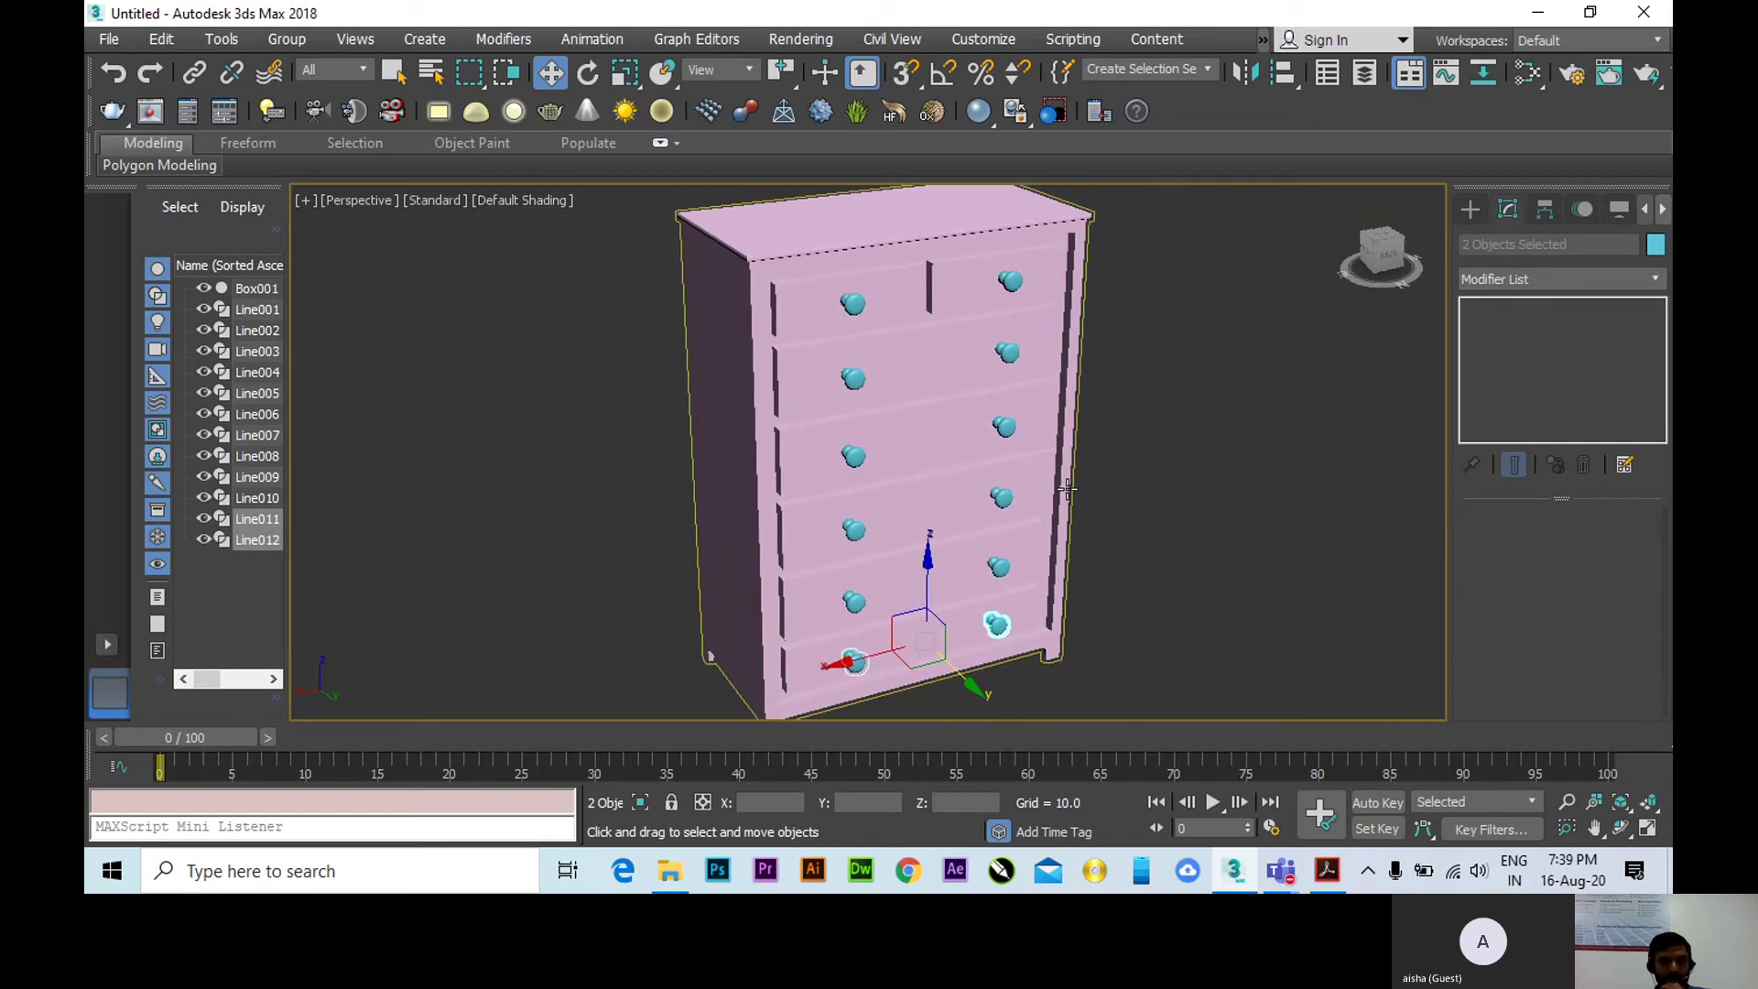